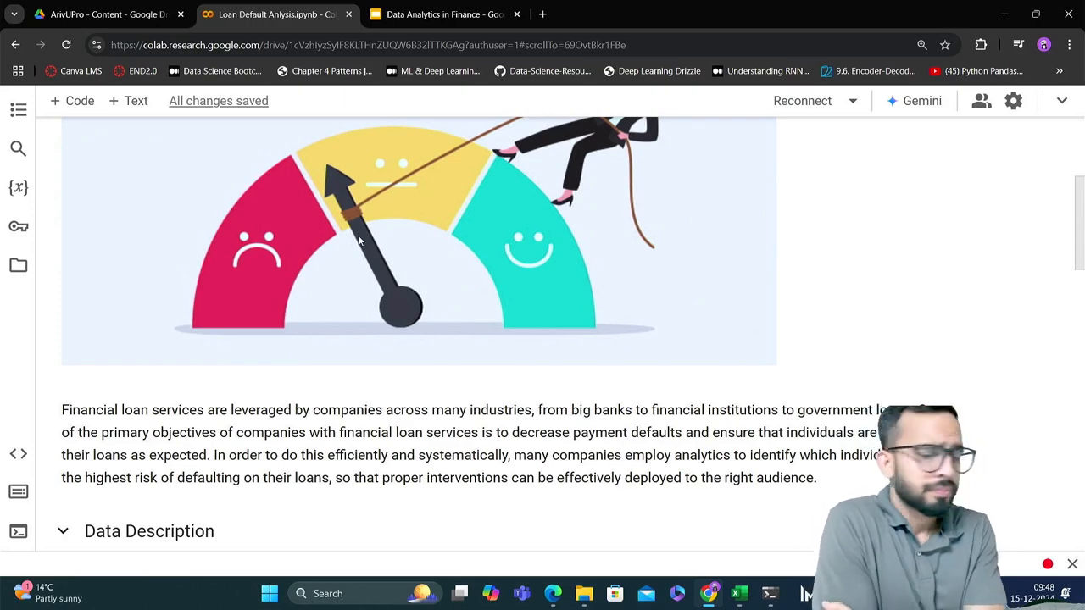
scroll(358, 241, "up", 3)
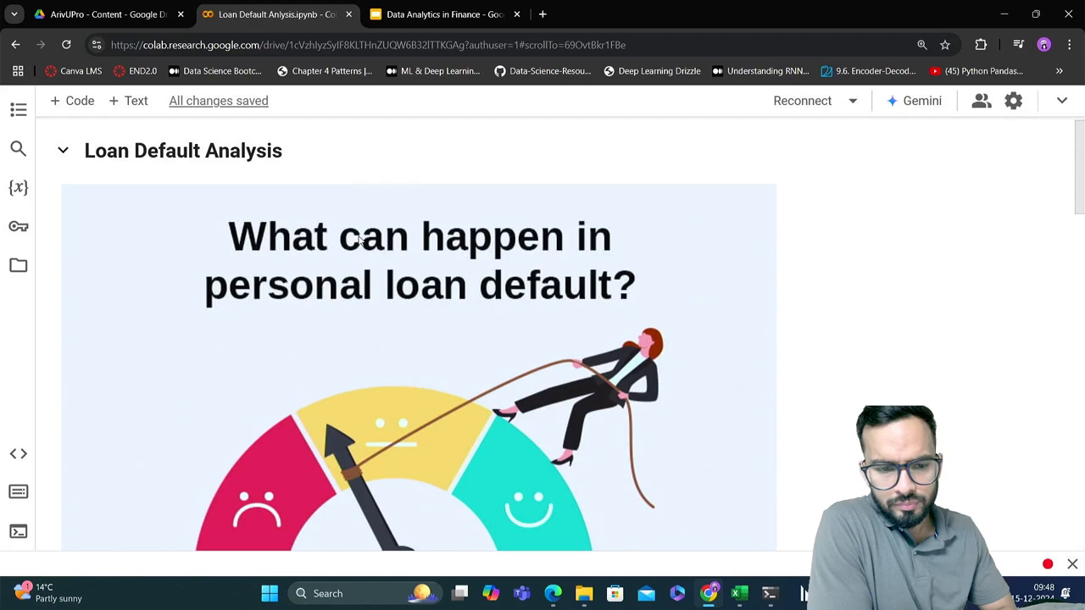
scroll(359, 241, "down", 1)
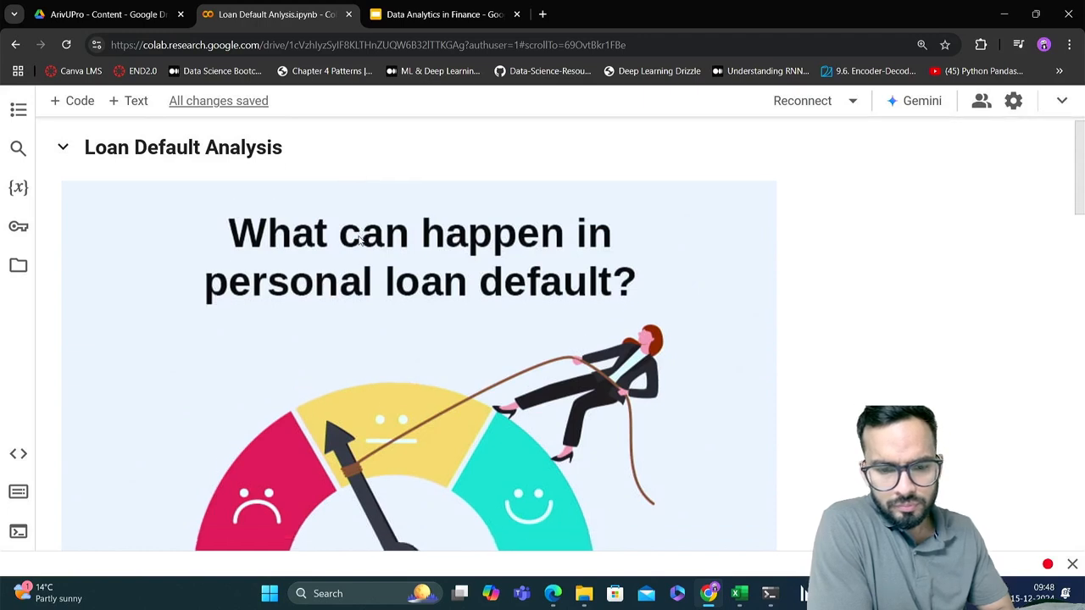
scroll(358, 241, "up", 1)
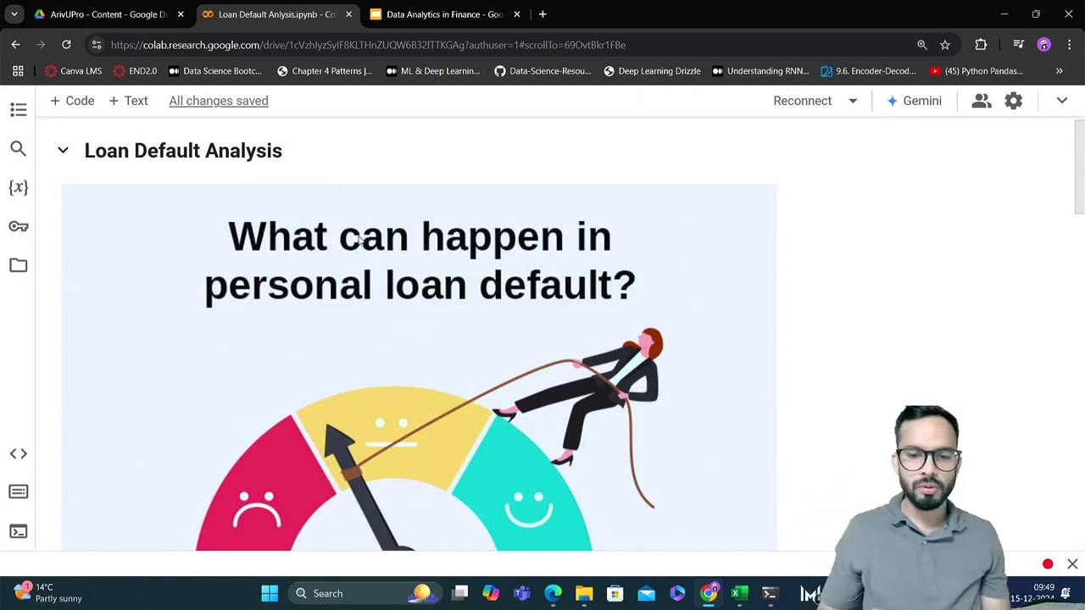
Search the web for "google colab" in a new browser tab and open the Welcome To Colab result
left_click(542, 13)
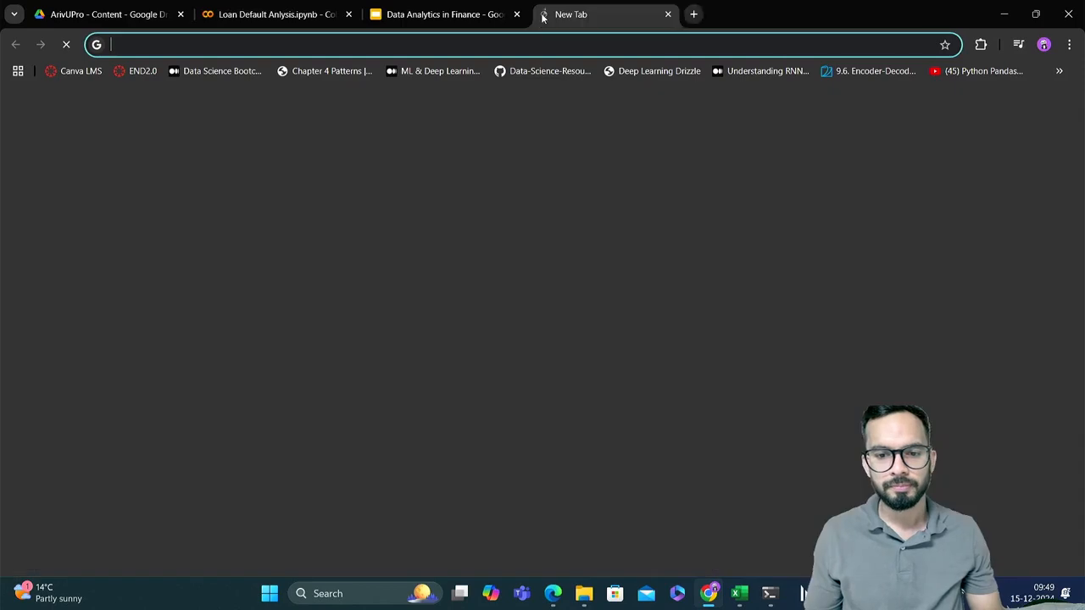
left_click(510, 44)
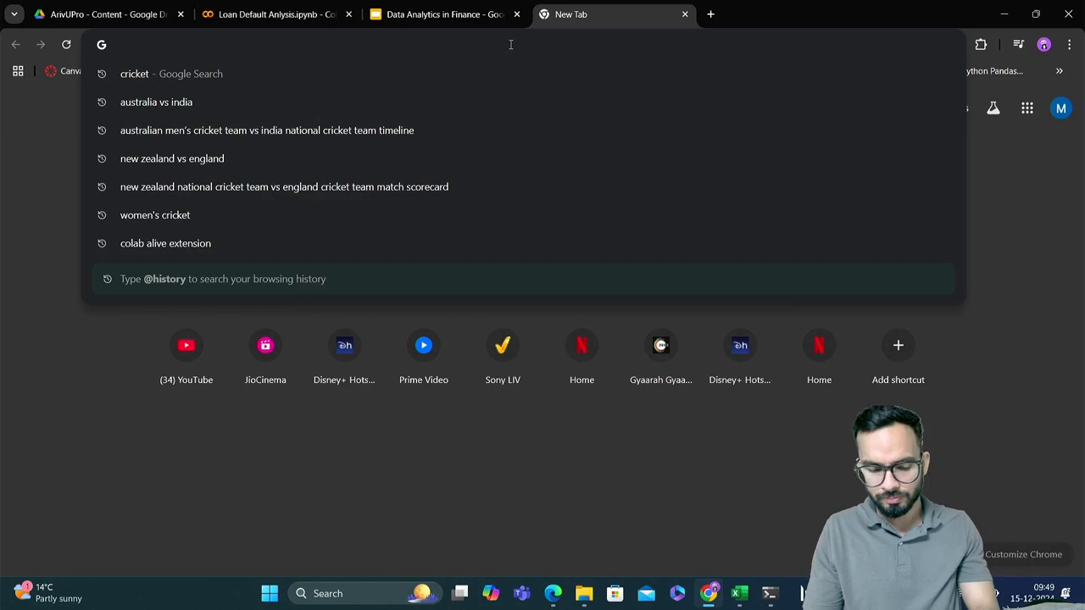
type("google c")
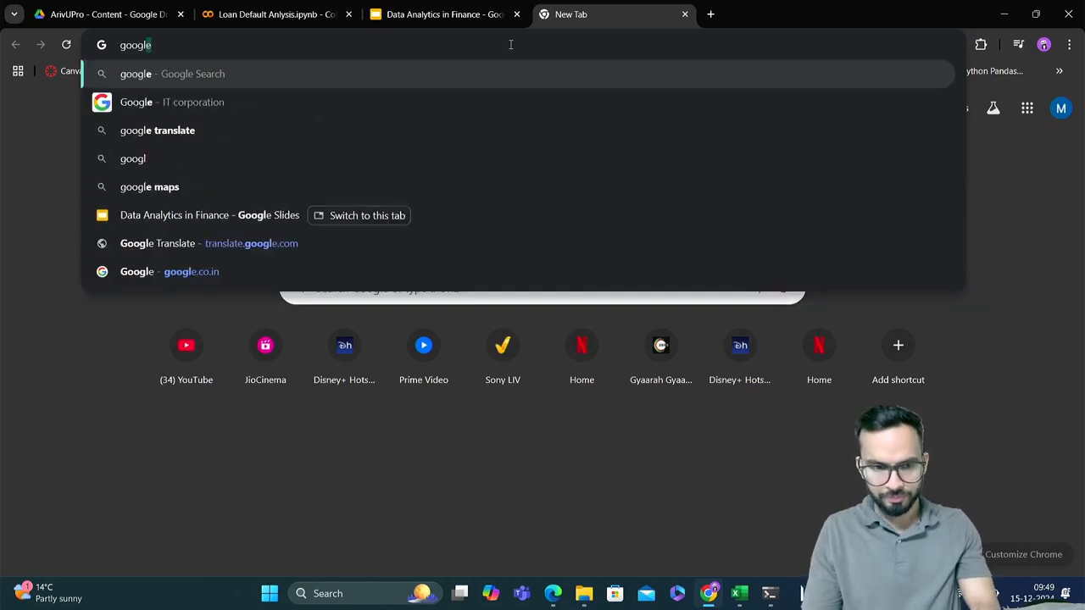
type("olab")
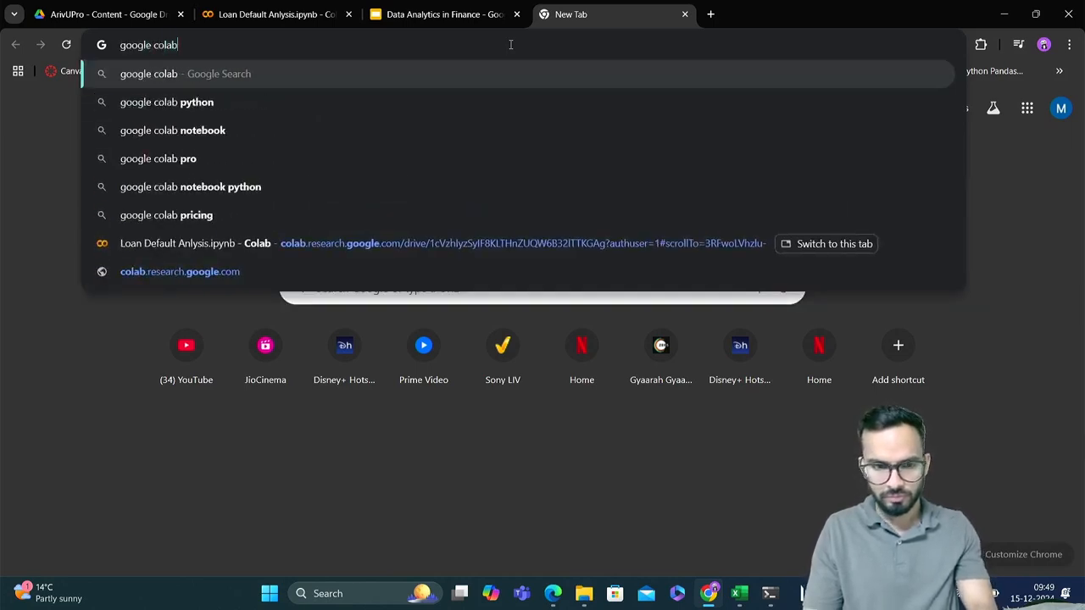
key("Return")
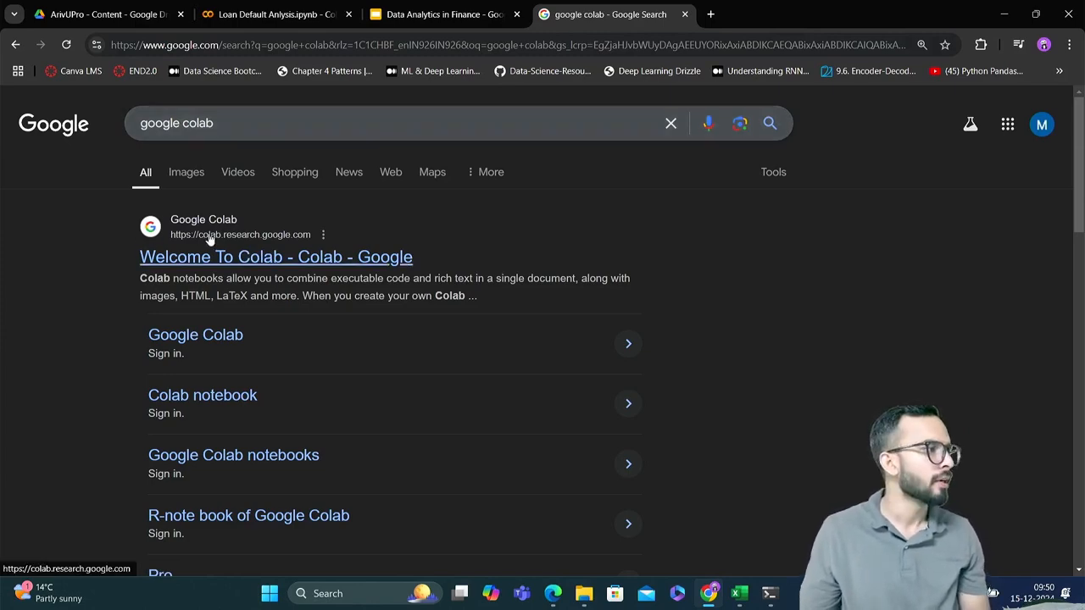
left_click(243, 265)
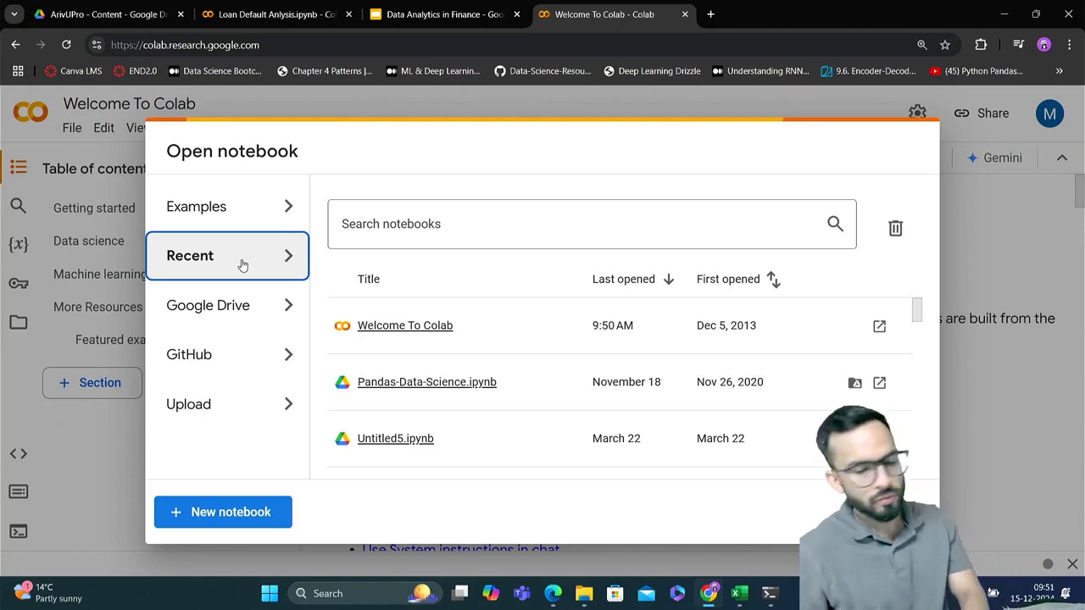
Dismiss the Open notebook dialog and look through the Welcome To Colab notebook down to its Machine learning section
left_click(342, 217)
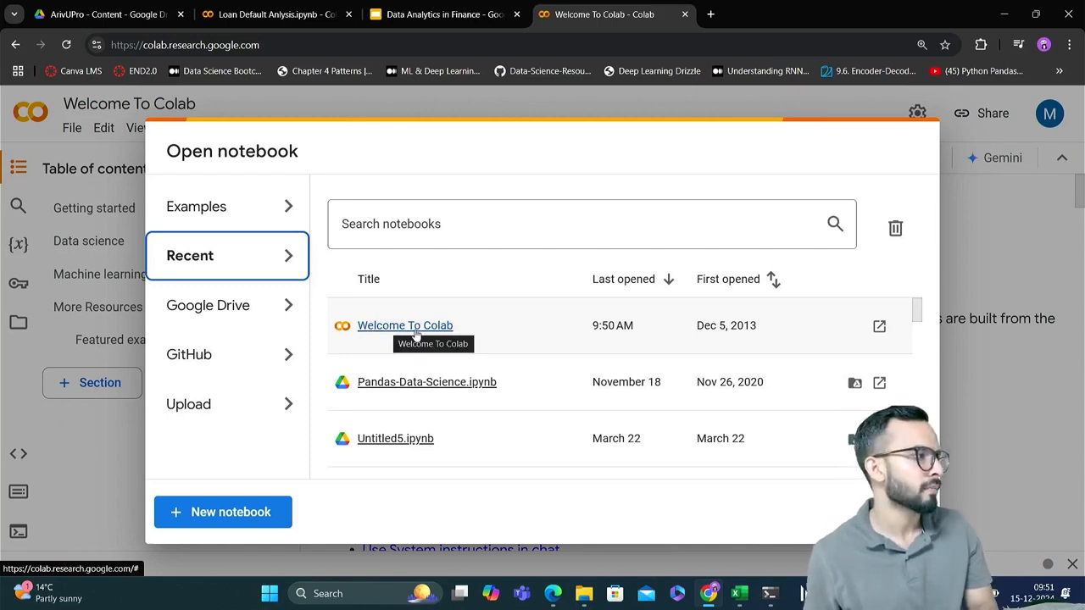
left_click(897, 512)
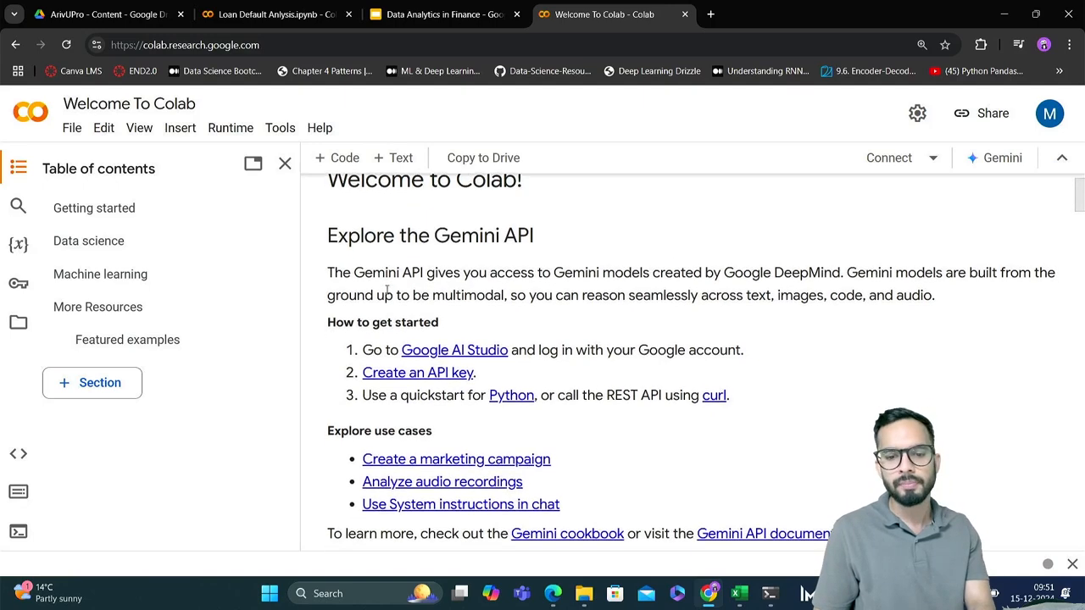
scroll(449, 263, "down", 1)
scroll(509, 237, "down", 2)
scroll(508, 236, "down", 7)
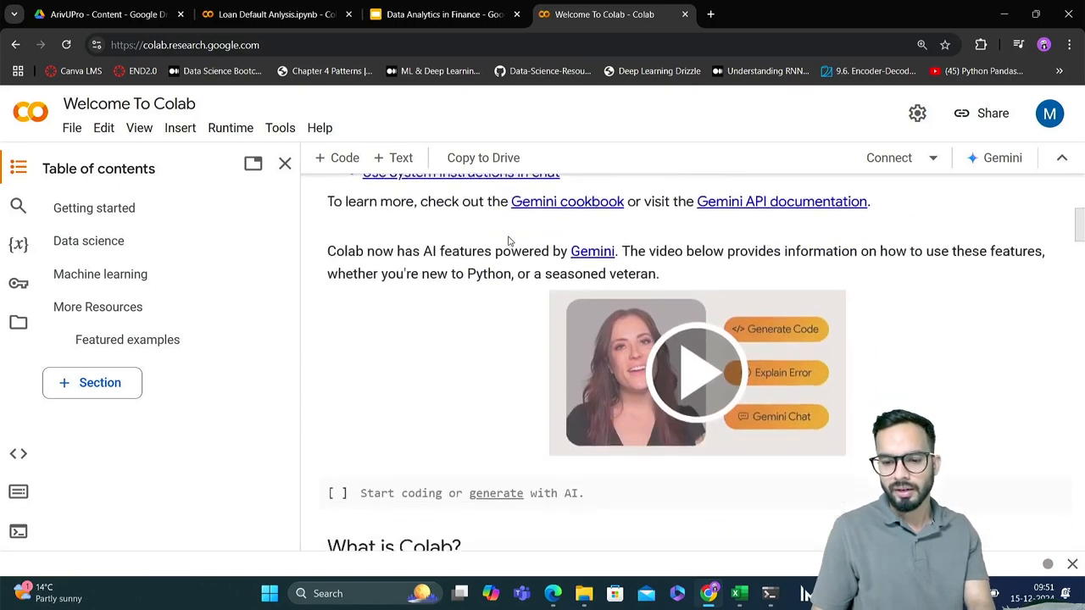
scroll(508, 242, "down", 10)
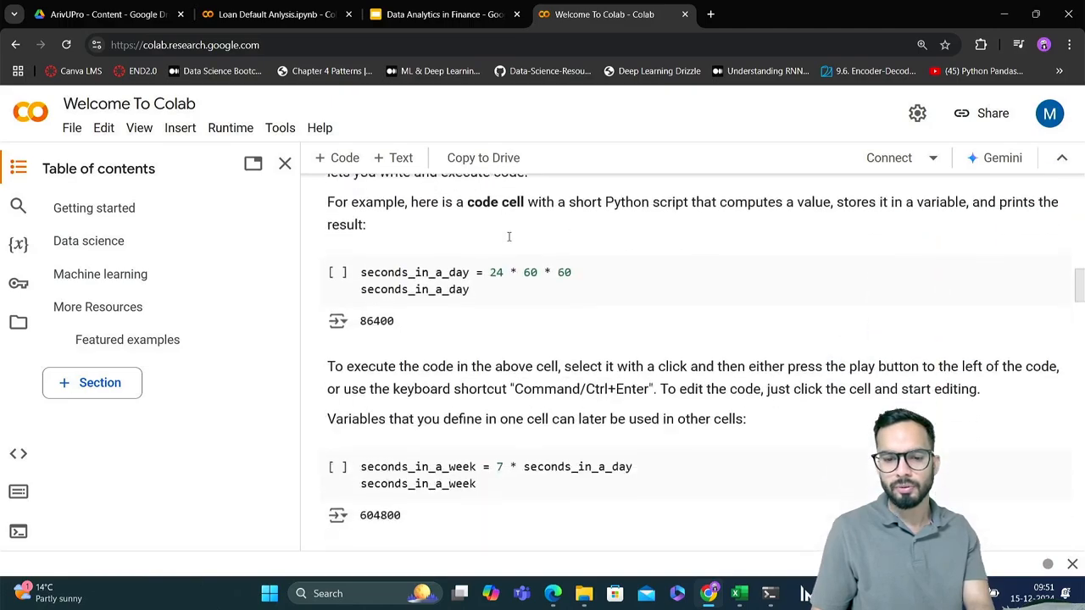
scroll(508, 241, "down", 10)
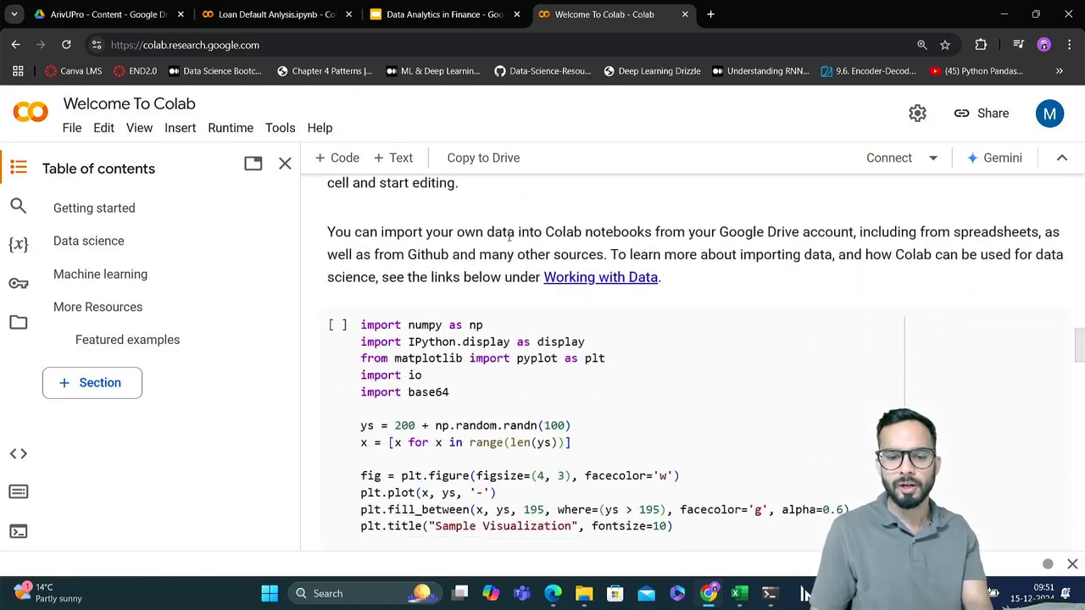
scroll(509, 236, "down", 3)
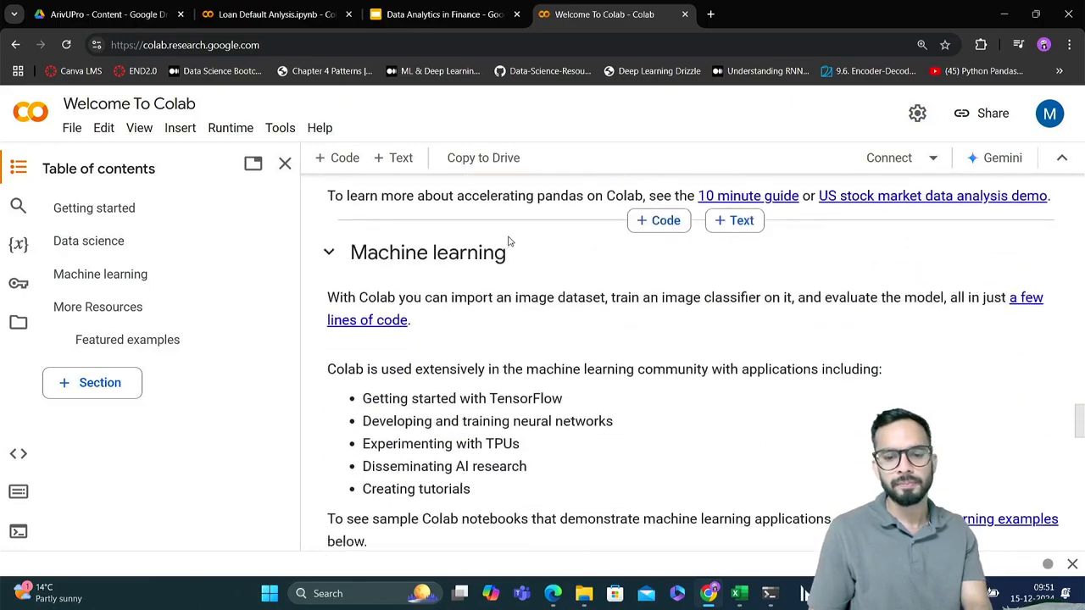
scroll(509, 236, "up", 20)
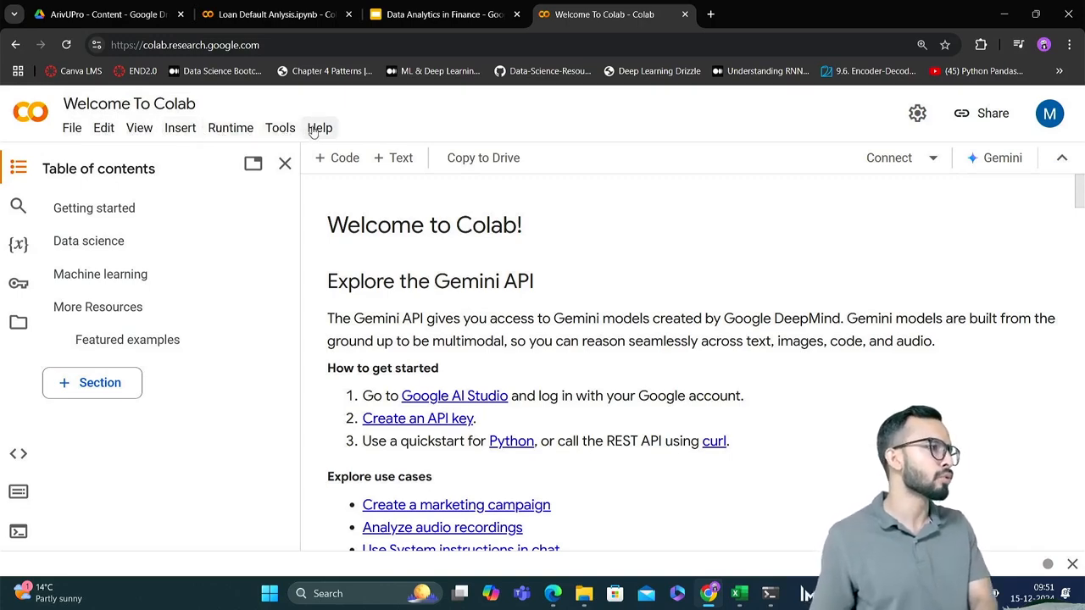
Create a new notebook in Drive
left_click(71, 137)
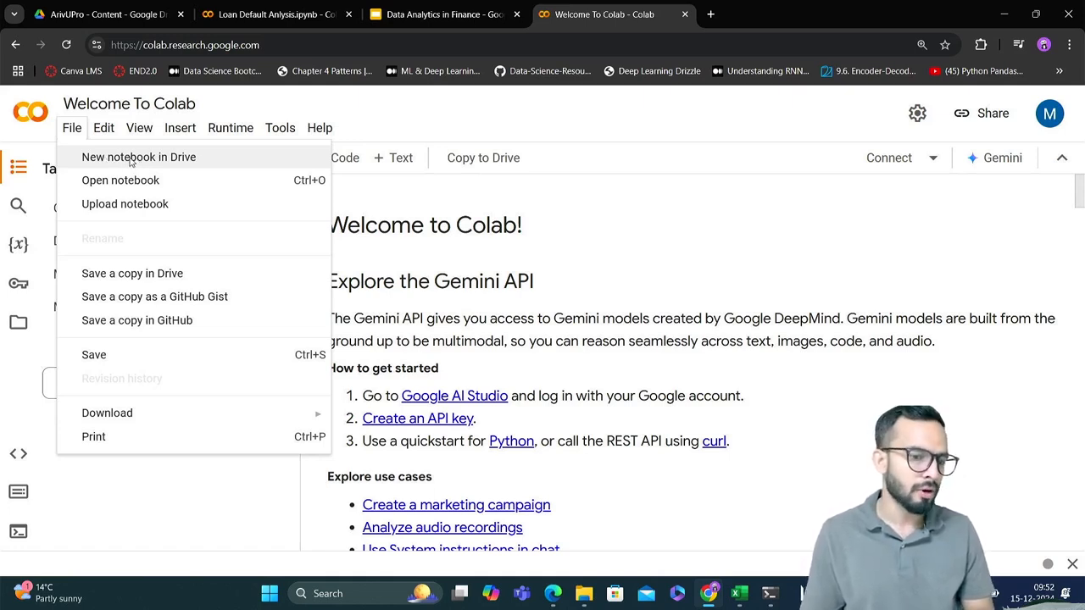
left_click(126, 159)
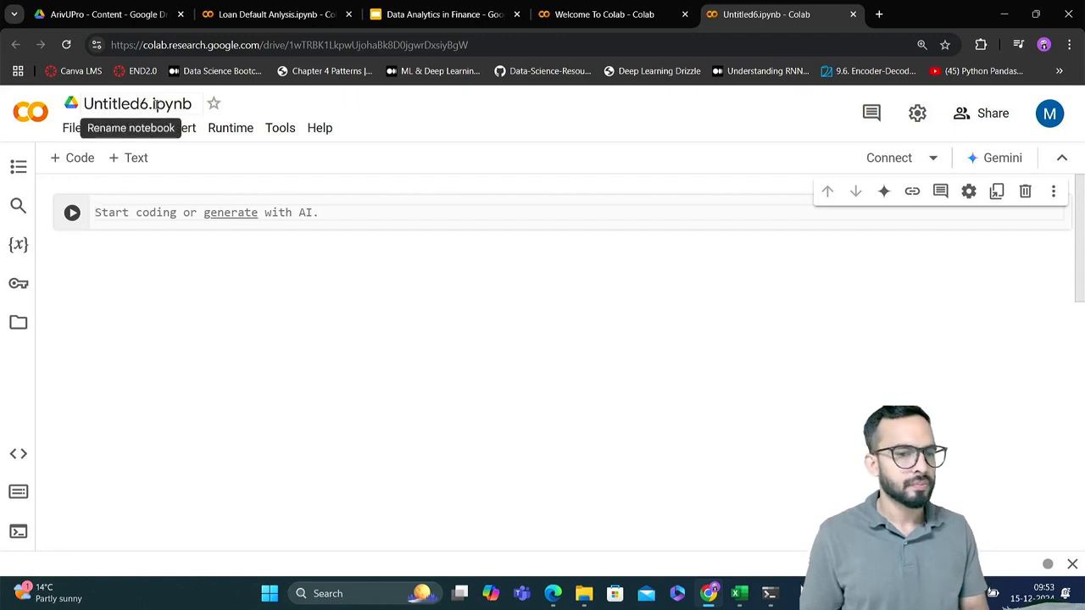
Rename the new notebook as Loan Default Analysis, replacing the whole default name including its extension
left_click(149, 104)
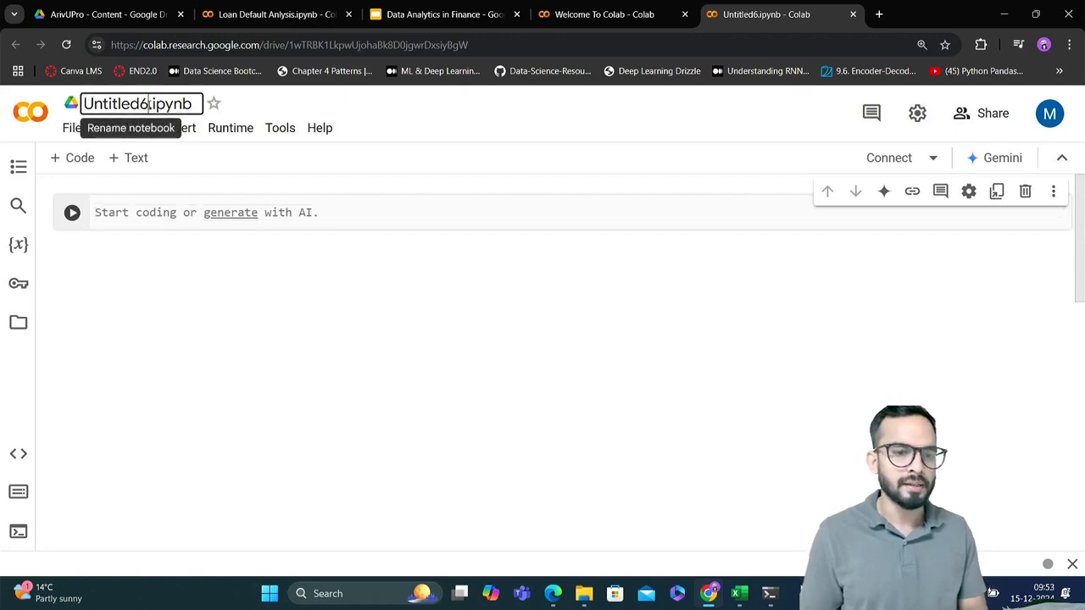
left_click_drag(150, 103, 81, 103)
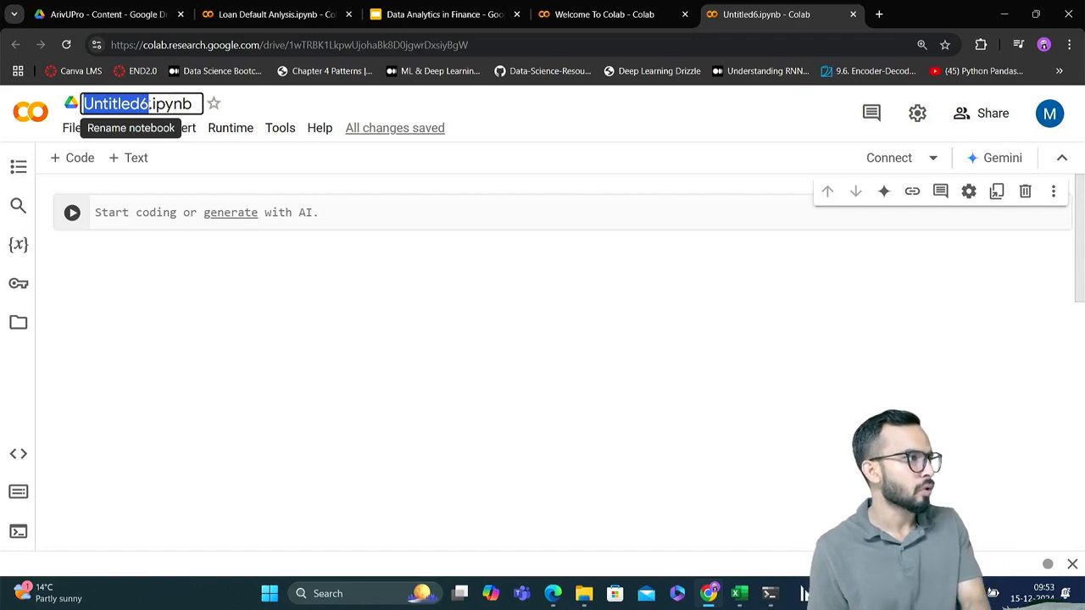
left_click(150, 104)
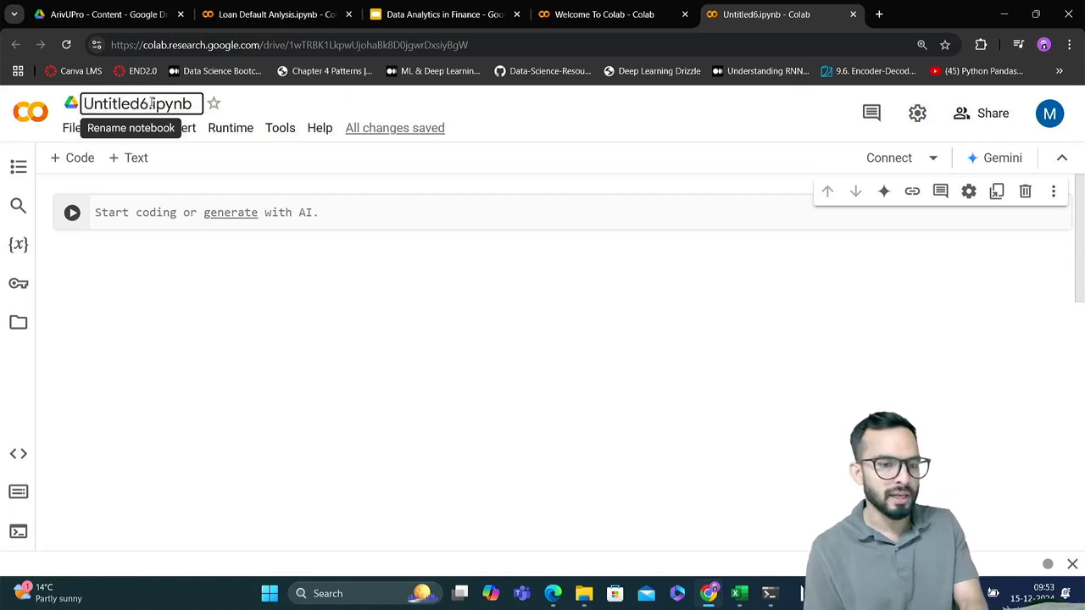
left_click_drag(150, 103, 82, 103)
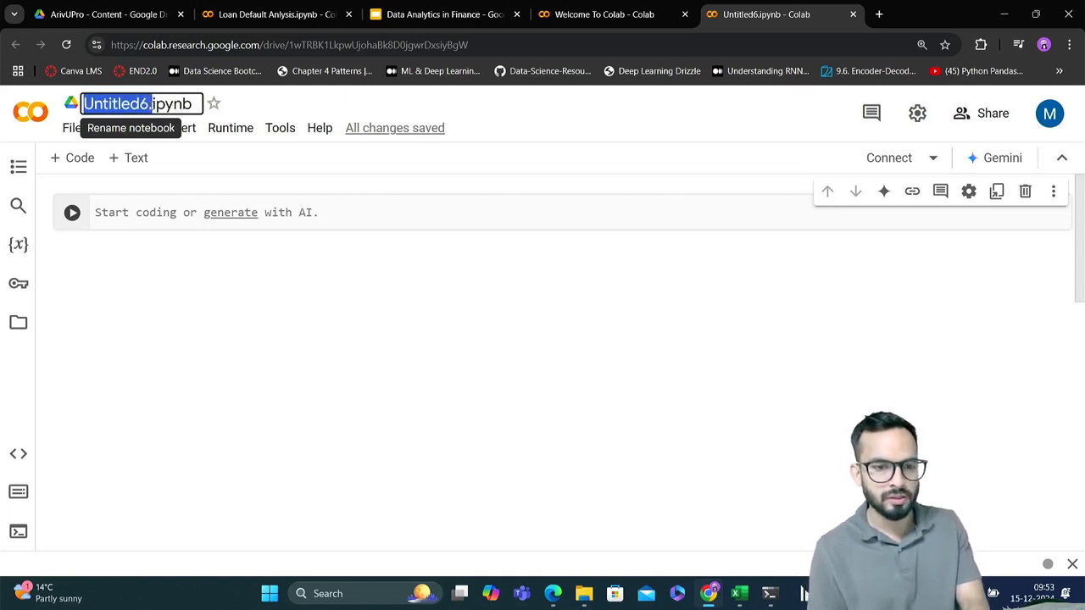
left_click(152, 103)
type("a")
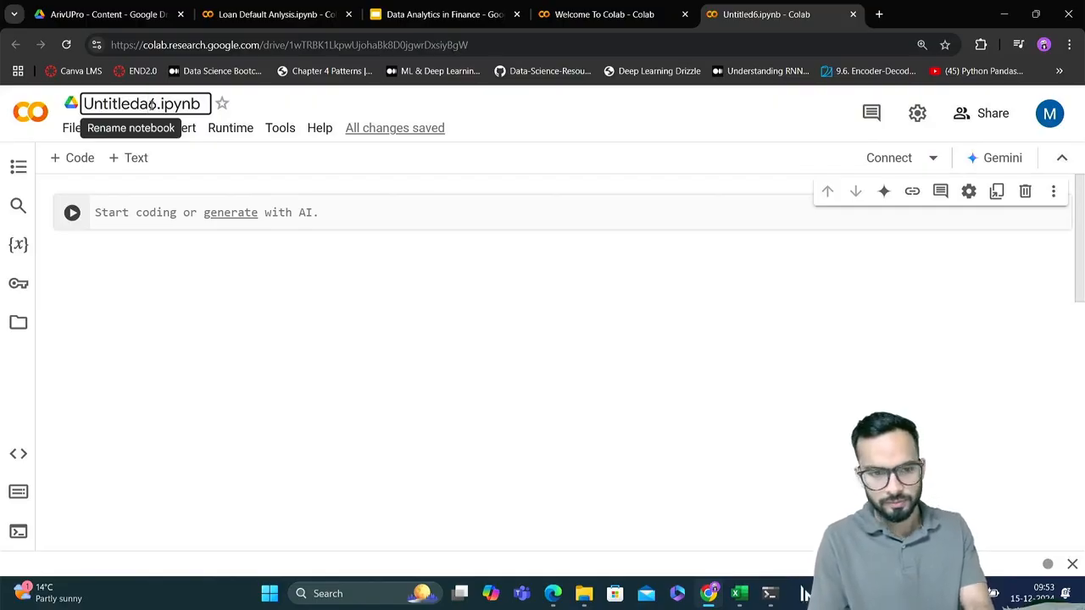
key("ctrl+a")
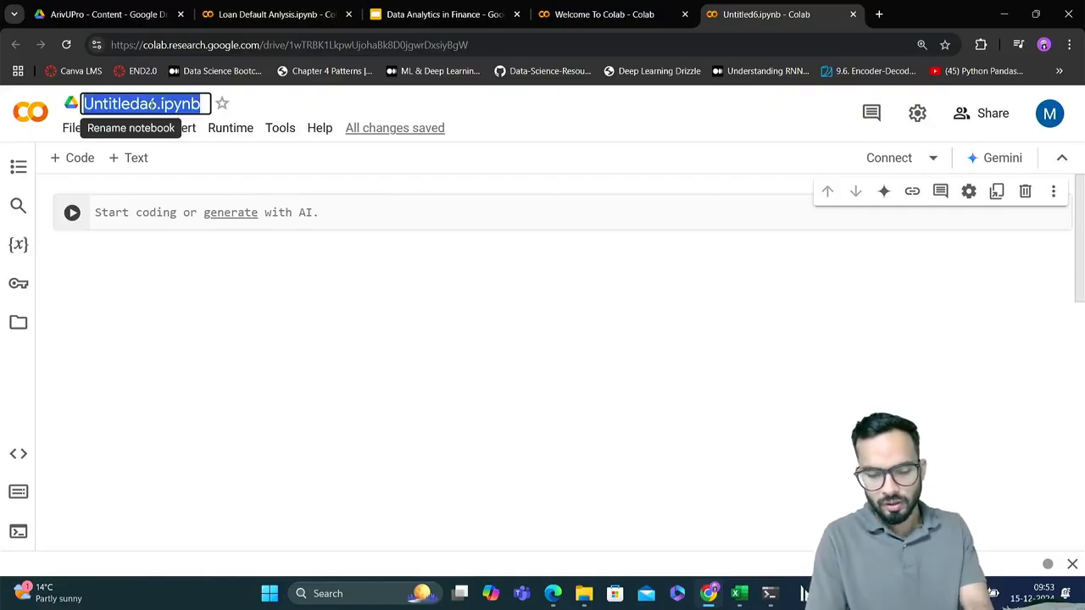
type("Data")
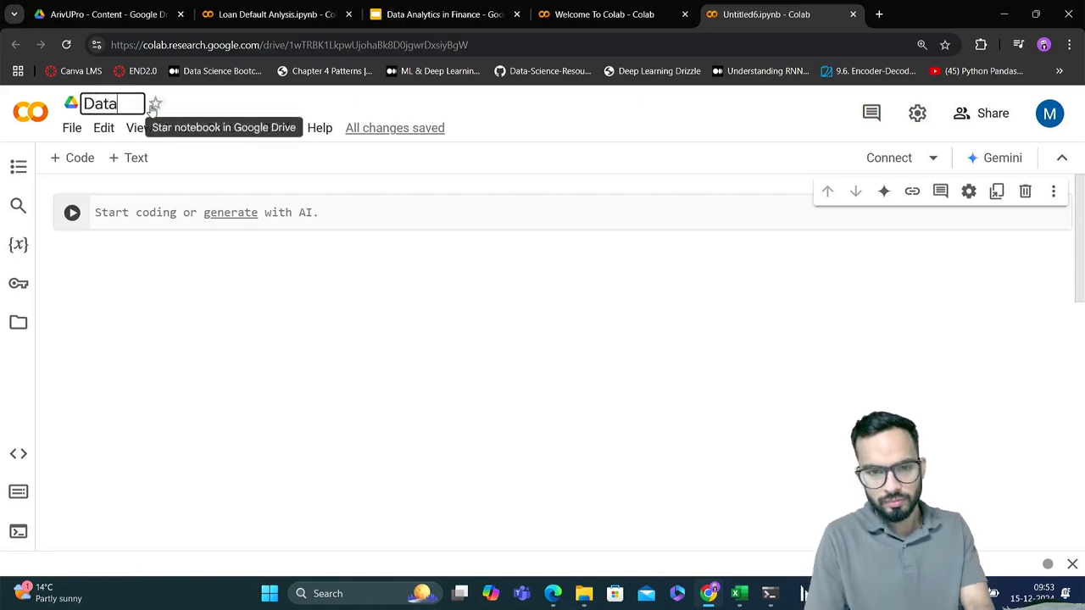
type(" Analy")
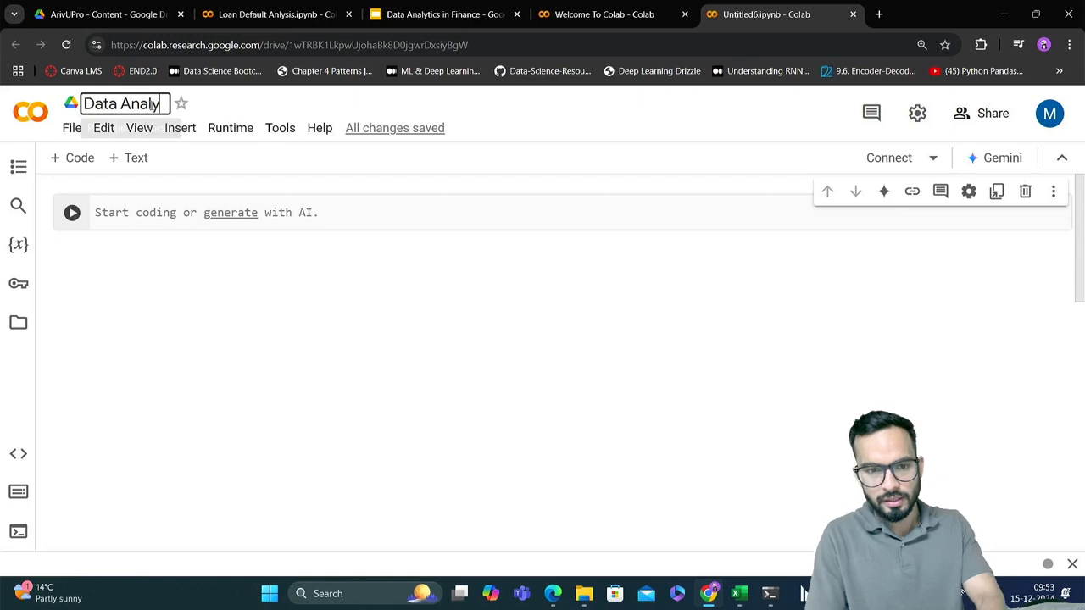
key("BackSpace")
key("BackSpace")
key("BackSpace")
key("BackSpace")
key("BackSpace")
key("BackSpace")
key("BackSpace")
key("BackSpace")
key("BackSpace")
key("BackSpace")
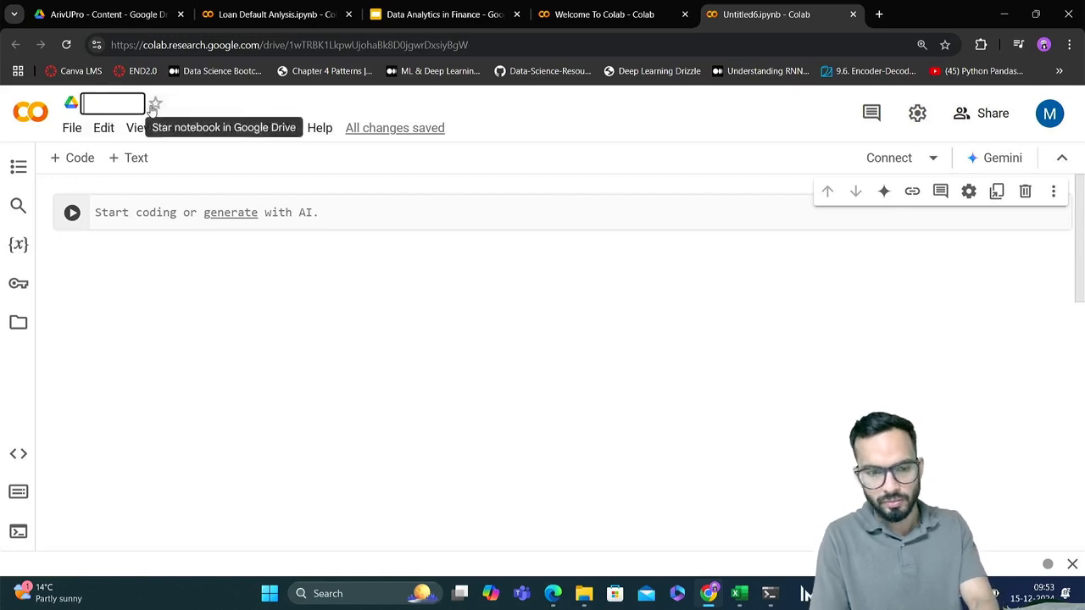
type("Loan D")
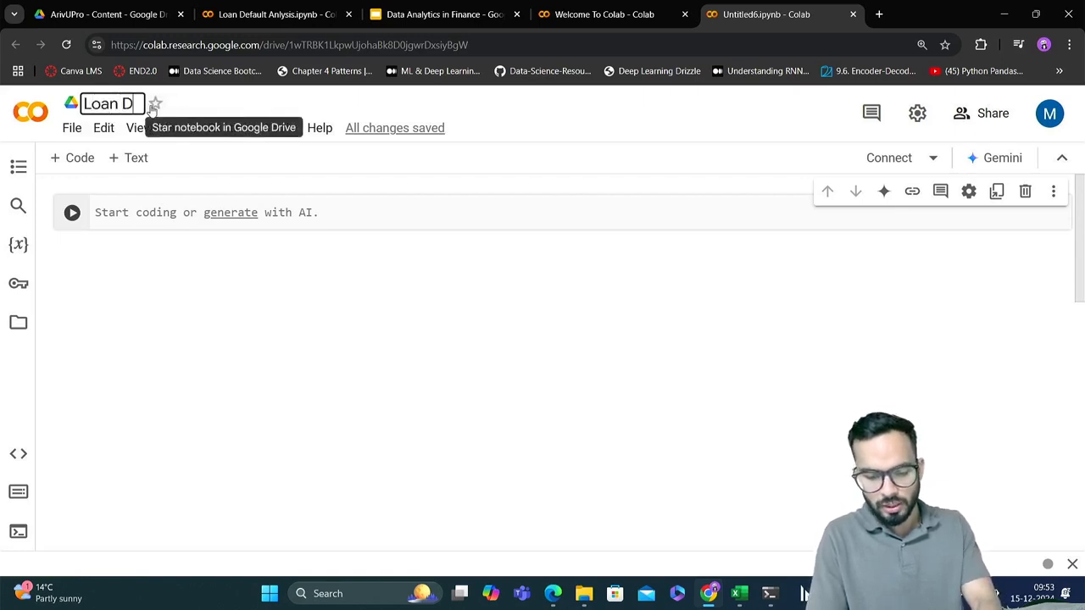
type("efault ")
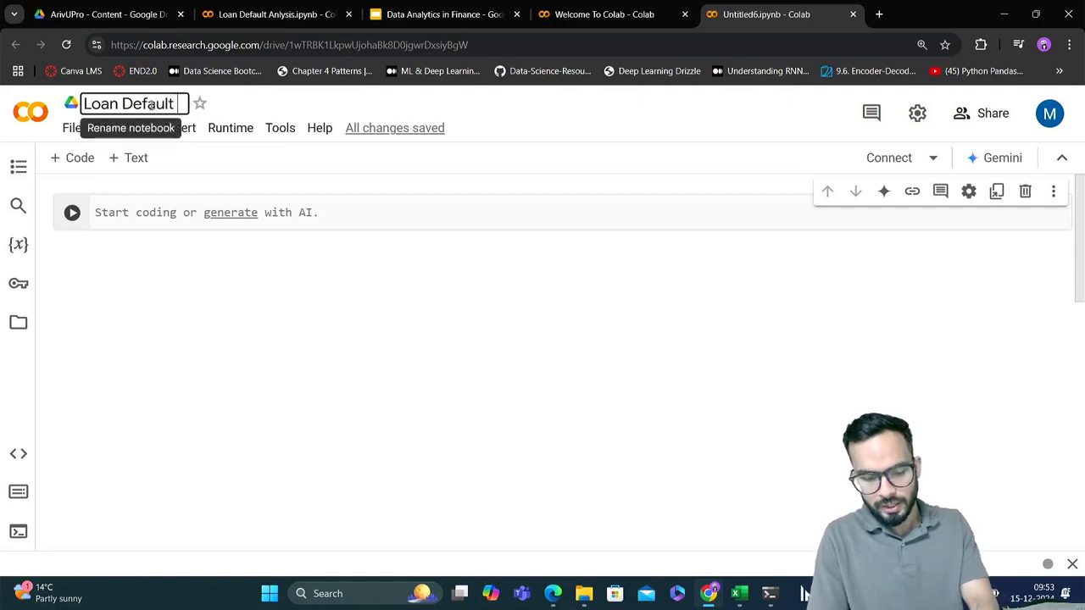
type("Analysis")
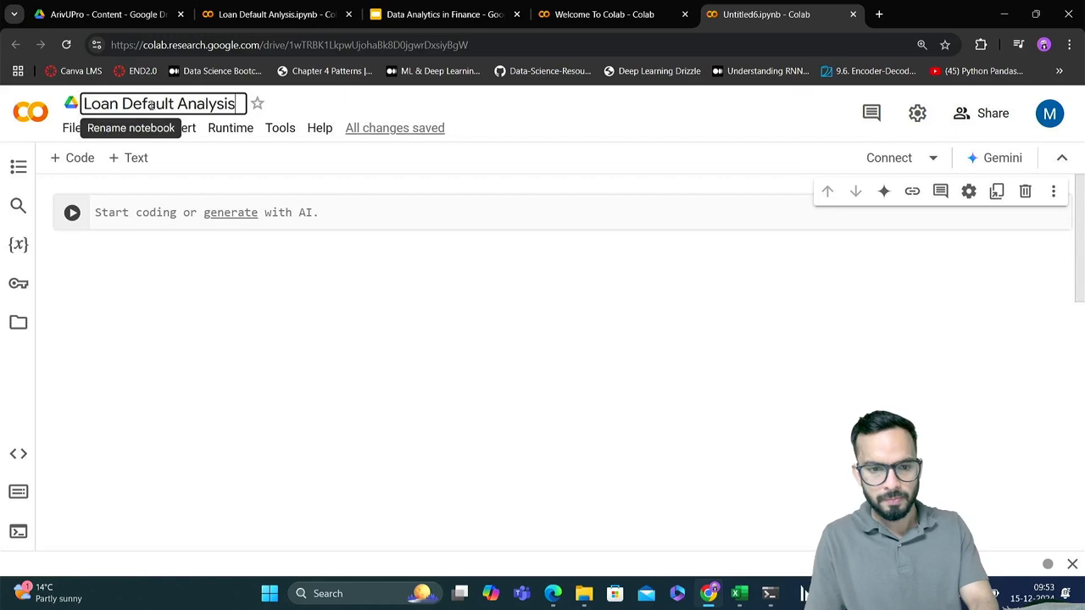
key("Return")
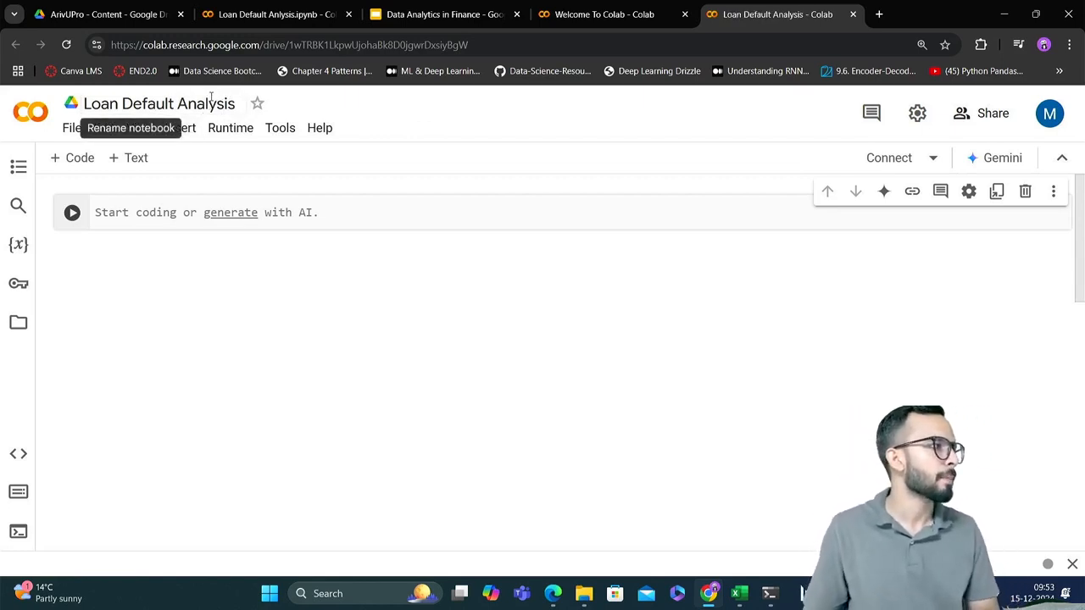
Open the Gemini assistant, look over the Colab Privacy Notice and cancel without accepting it
left_click(341, 219)
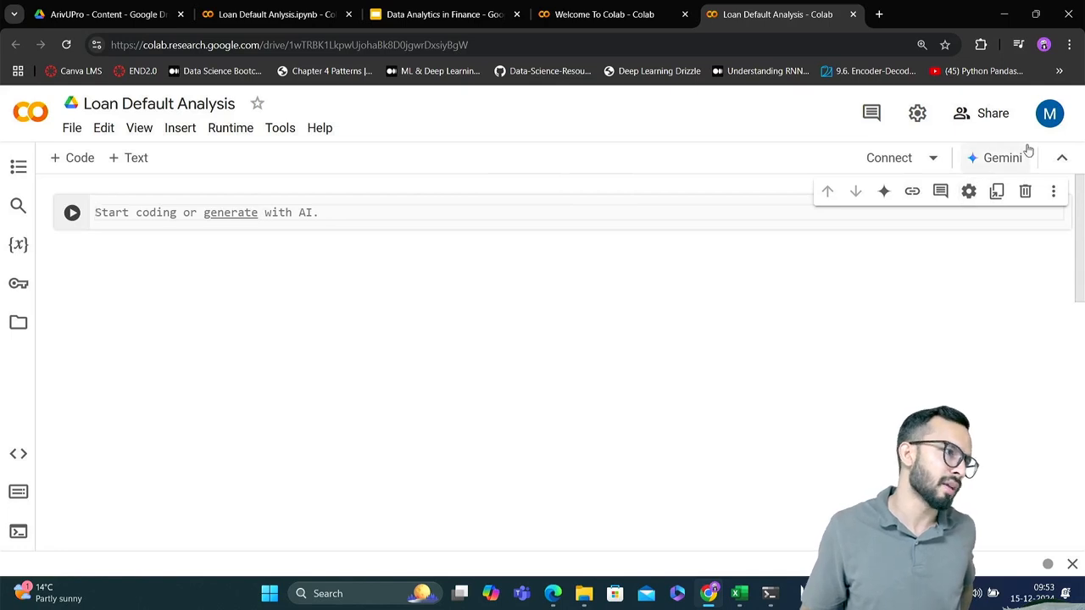
mouse_move(489, 247)
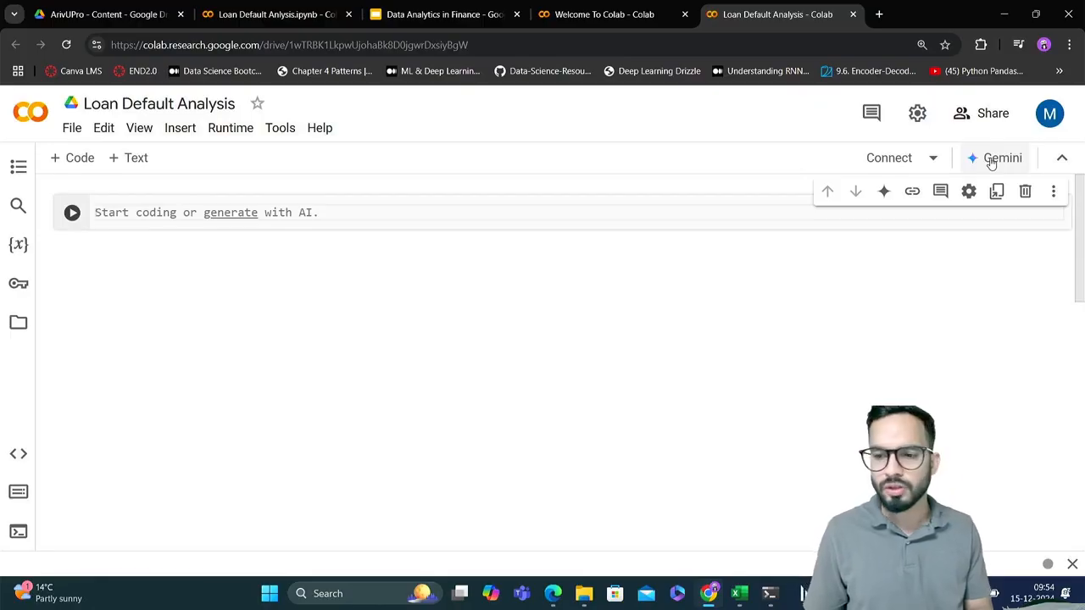
left_click(992, 162)
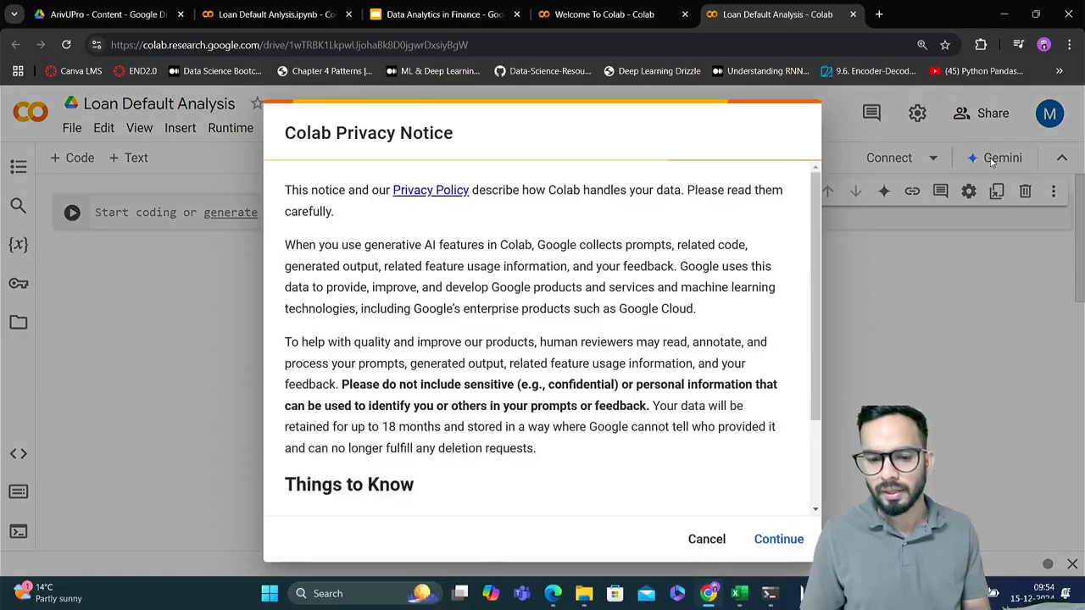
scroll(739, 424, "down", 2)
scroll(737, 424, "up", 3)
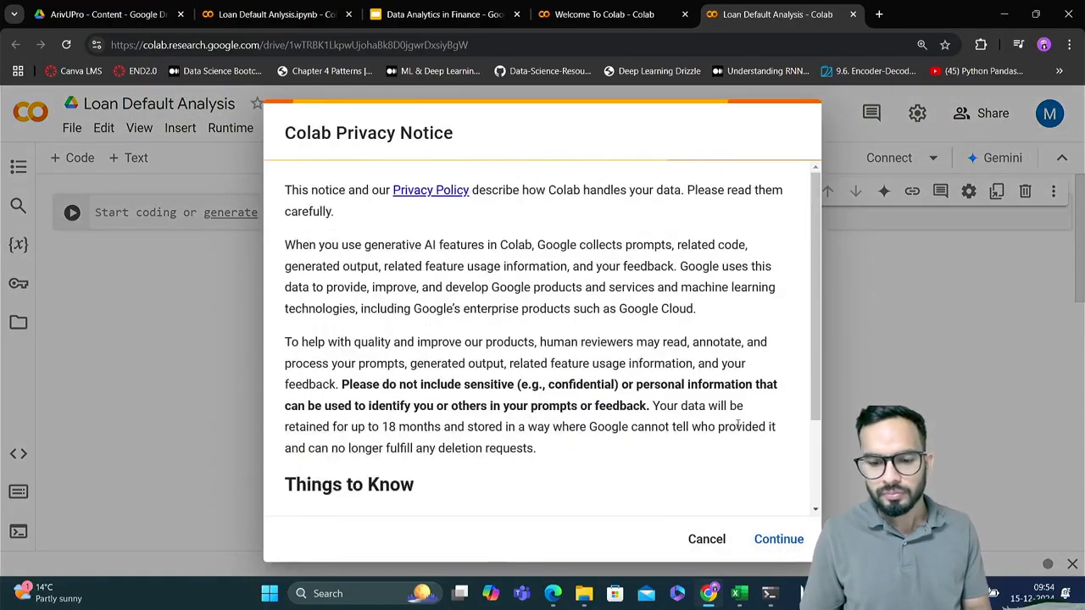
left_click(705, 540)
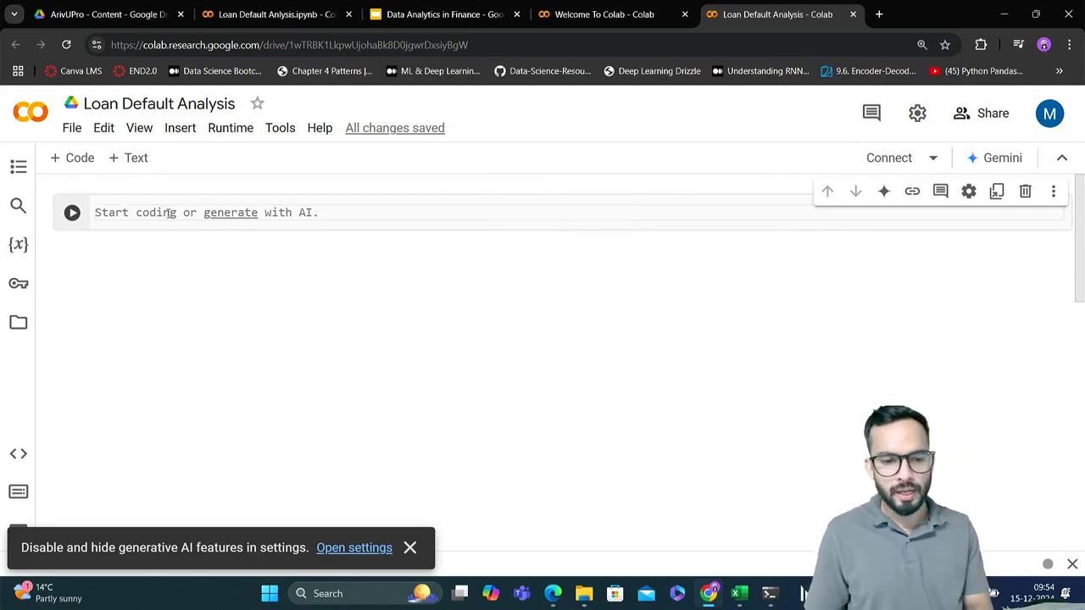
Write print('hello') in the notebook's first code cell
type("pri")
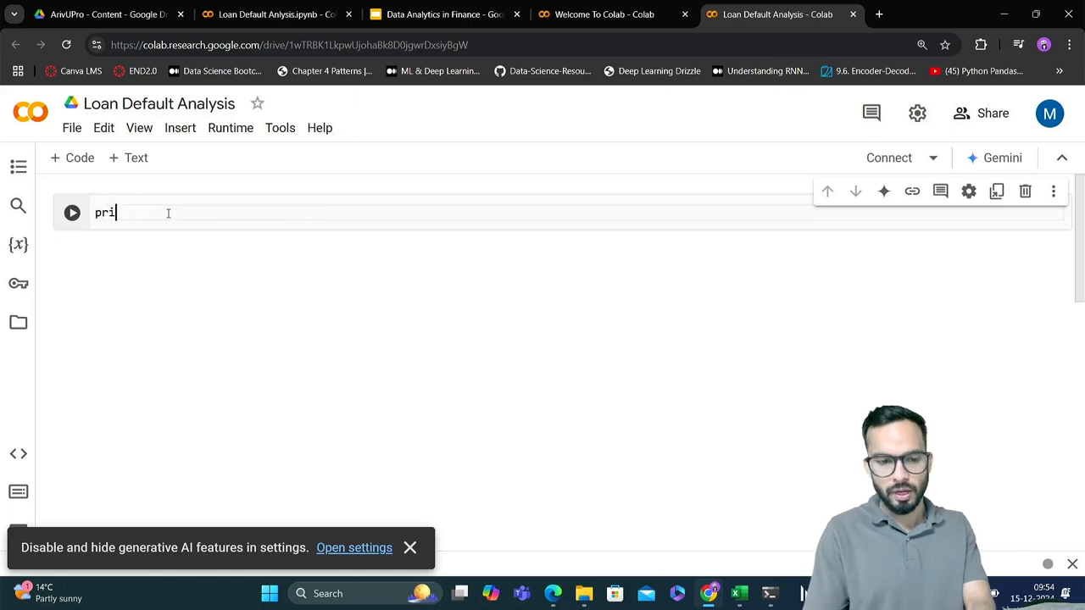
type("nt(")
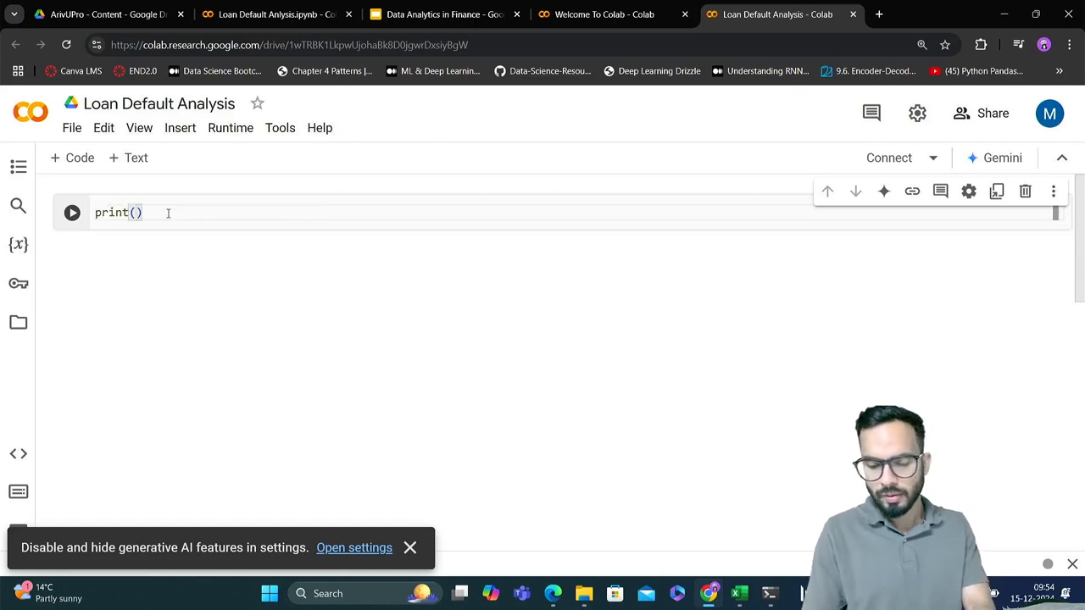
type("'hello")
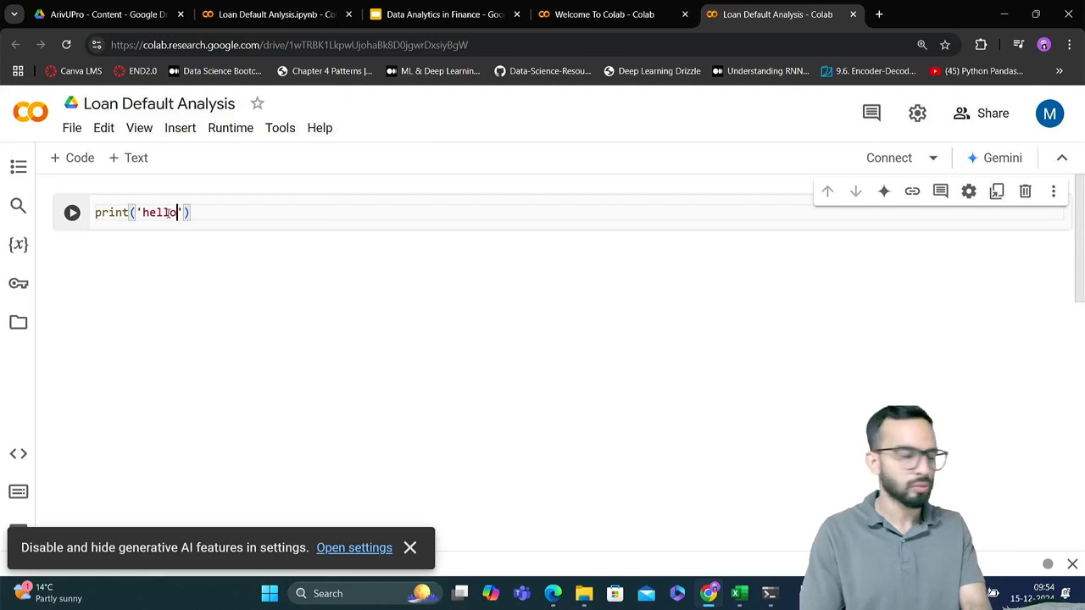
left_click(247, 210)
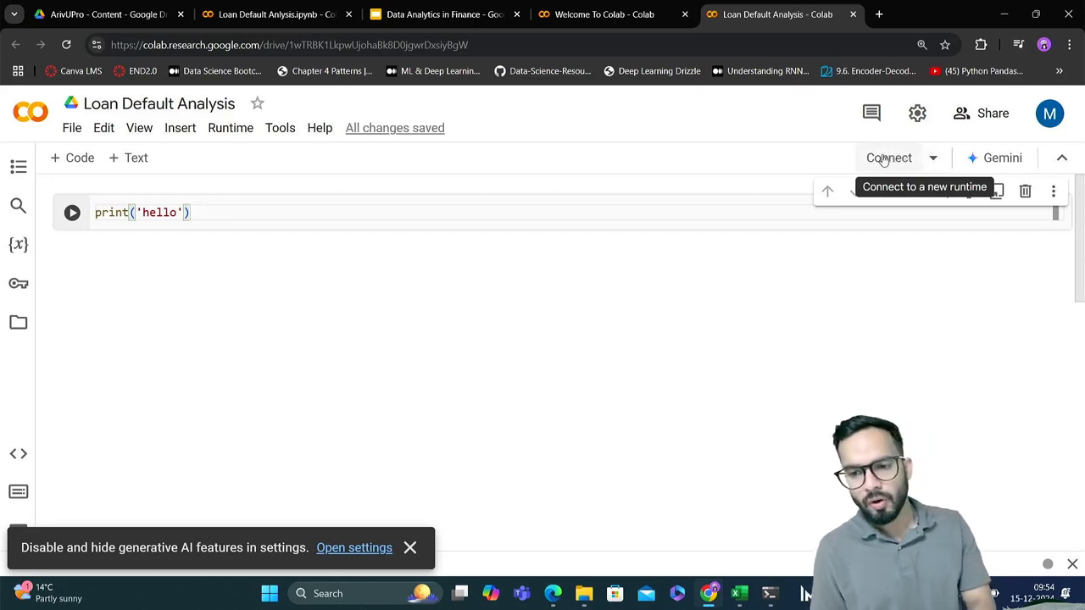
Connect the notebook to a new runtime, then run the print('hello') cell and check its output
left_click(887, 159)
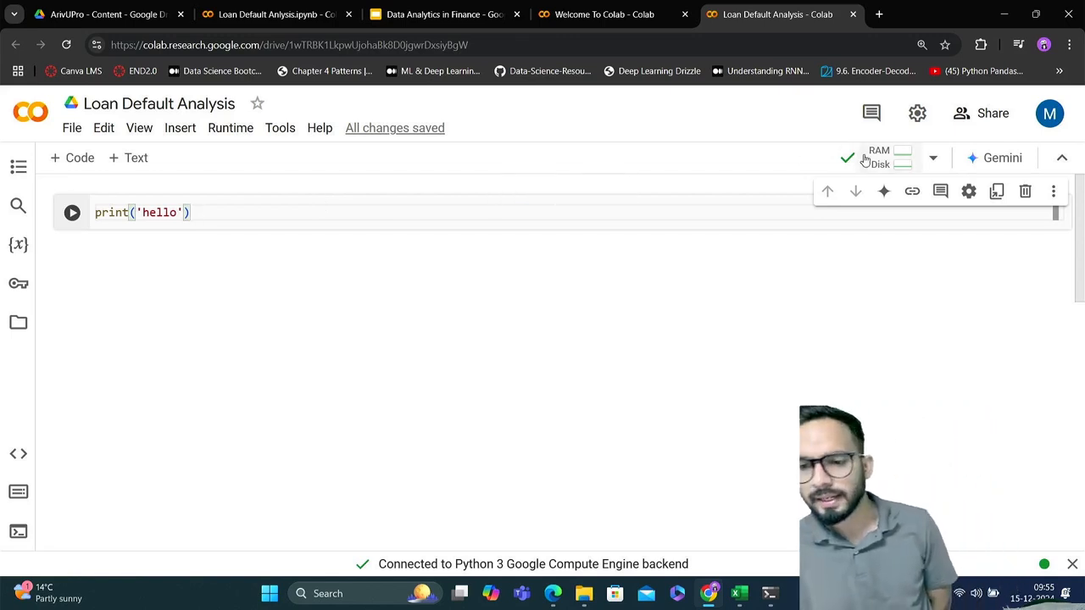
mouse_move(878, 161)
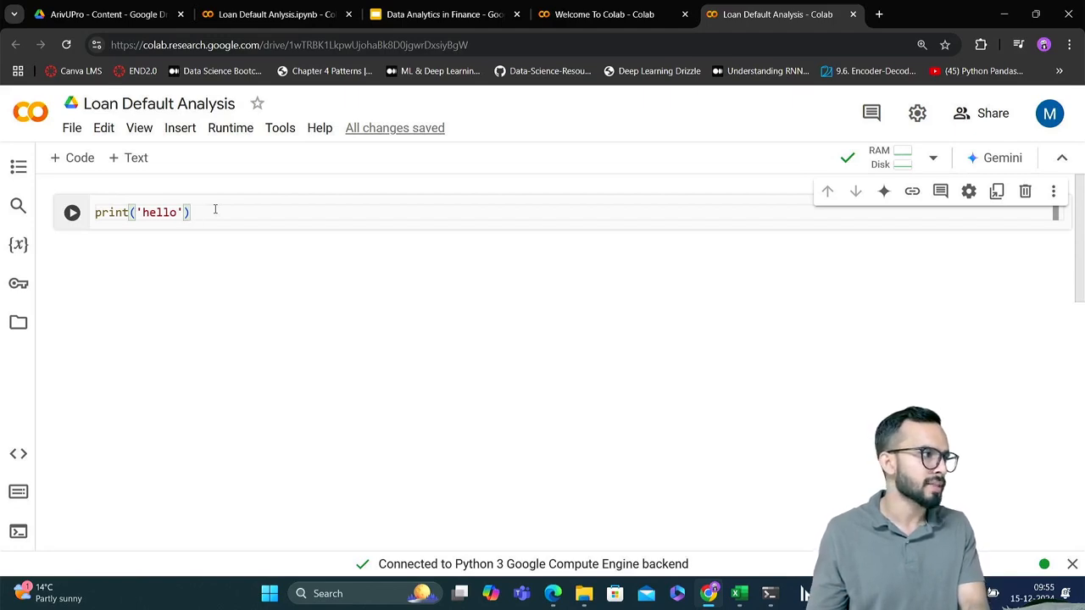
key("shift+Return")
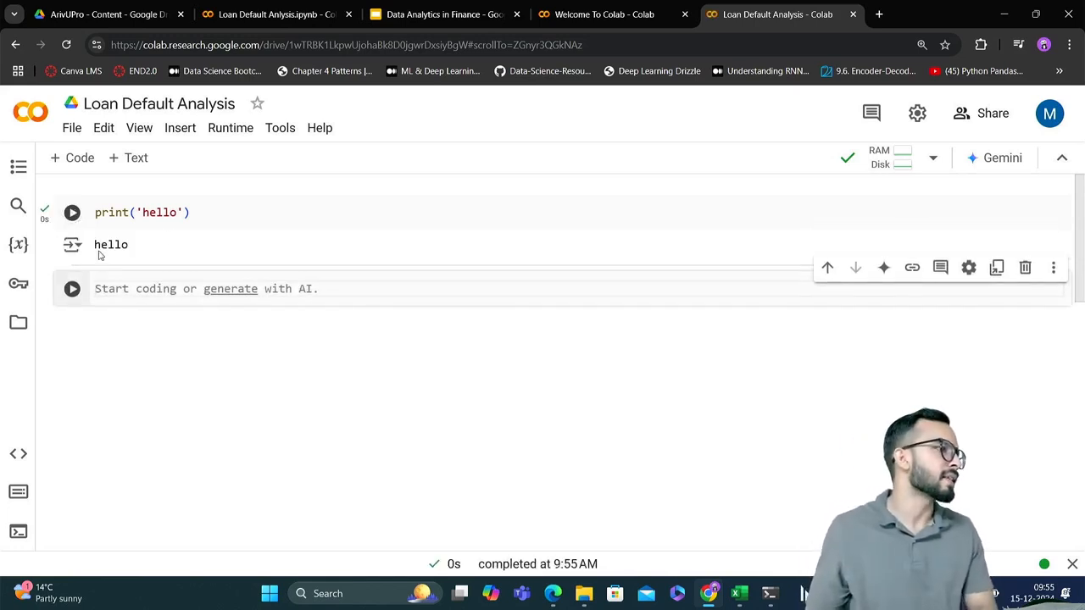
left_click_drag(94, 244, 135, 246)
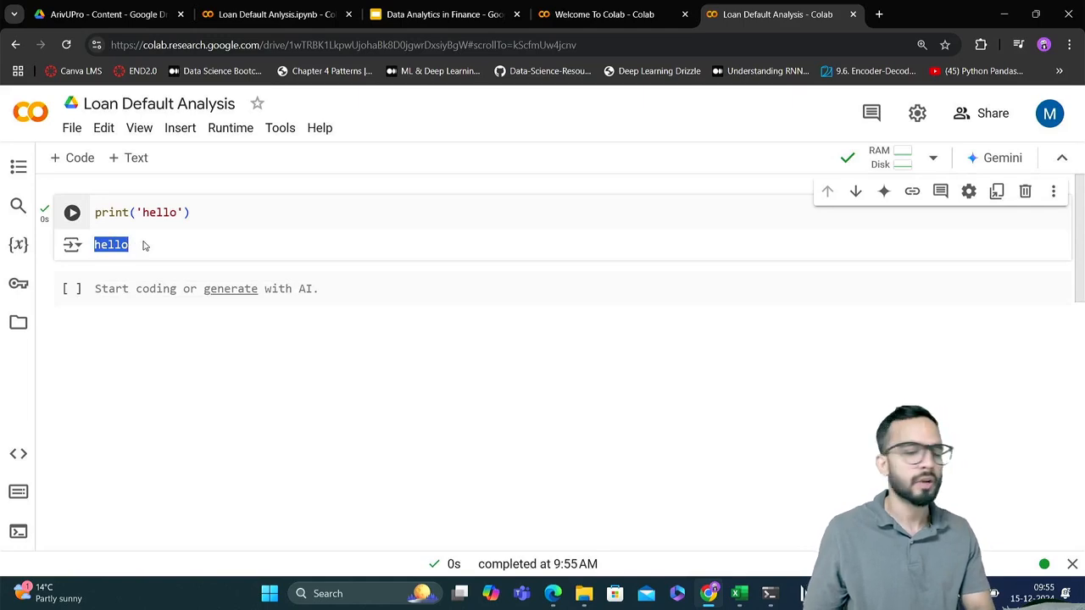
left_click(230, 213)
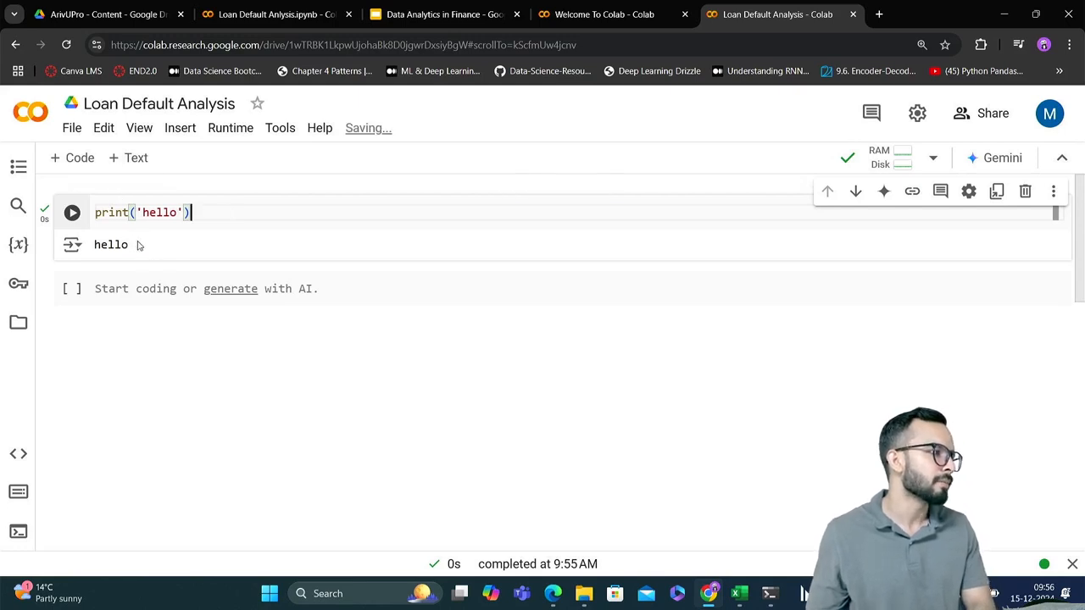
left_click_drag(143, 253, 94, 254)
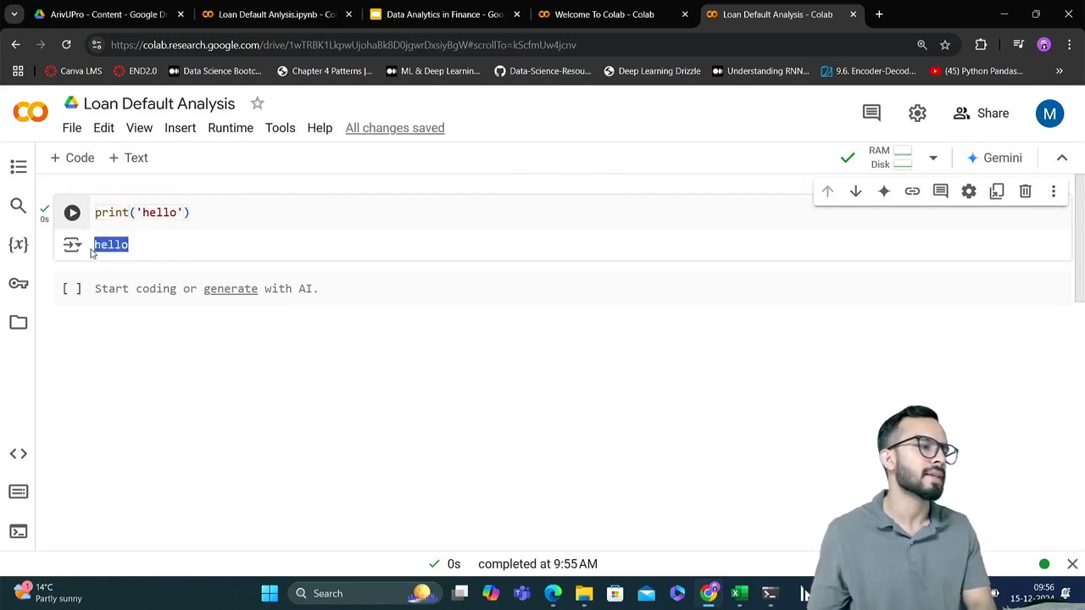
Add several empty code cells below the existing empty cell
left_click(132, 296)
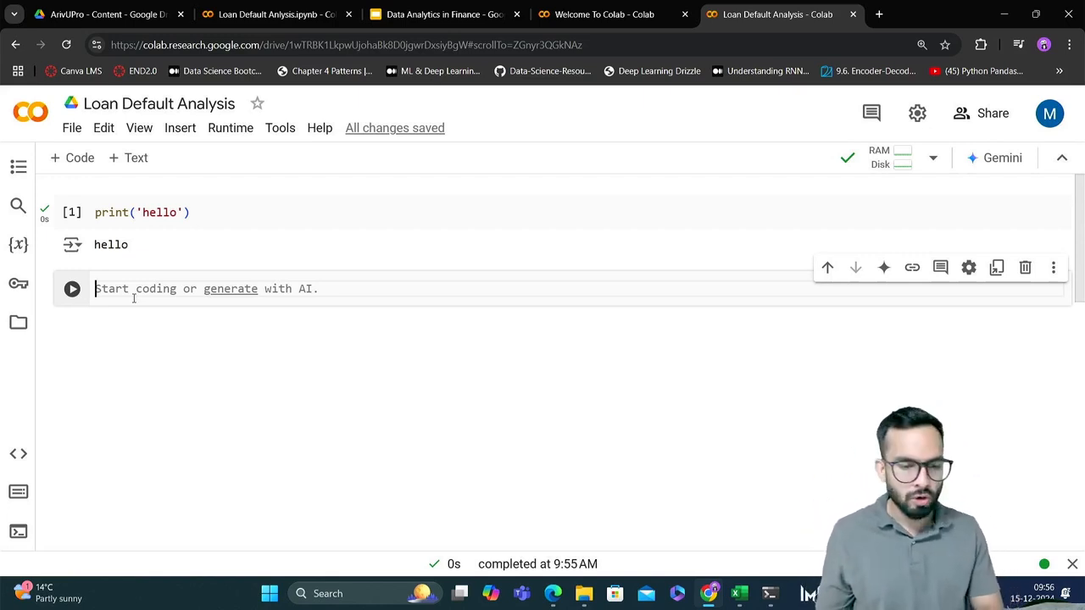
left_click(72, 162)
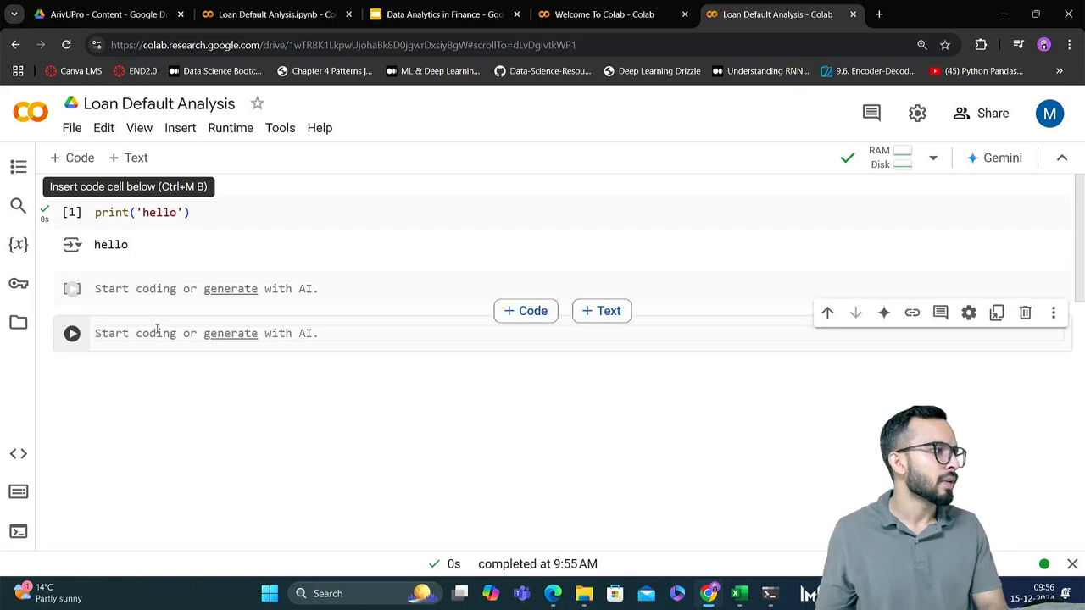
left_click(73, 163)
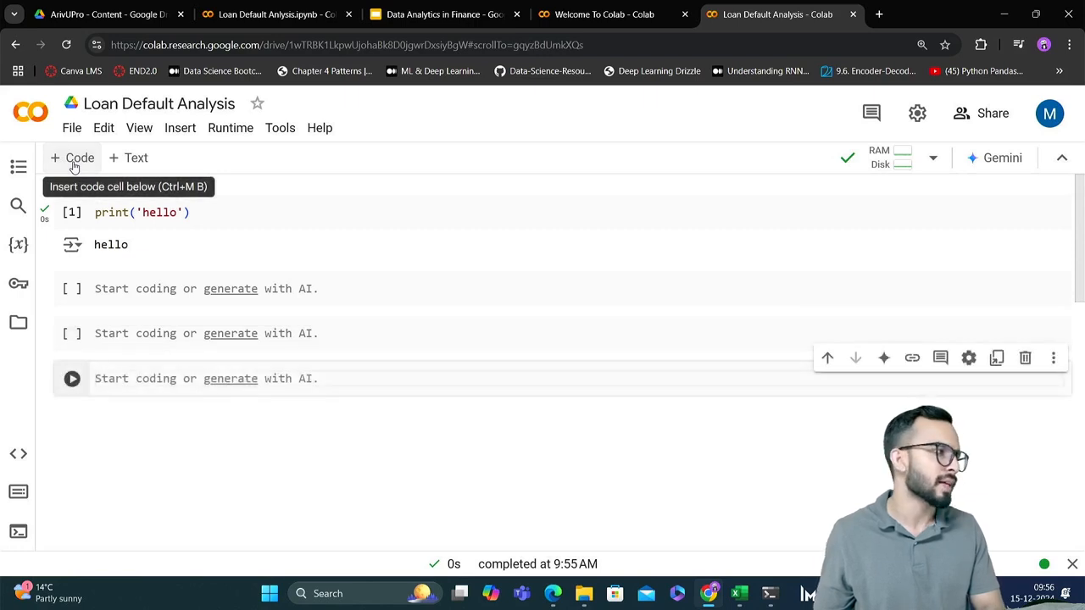
left_click(73, 163)
left_click(74, 163)
left_click(74, 163)
left_click(73, 162)
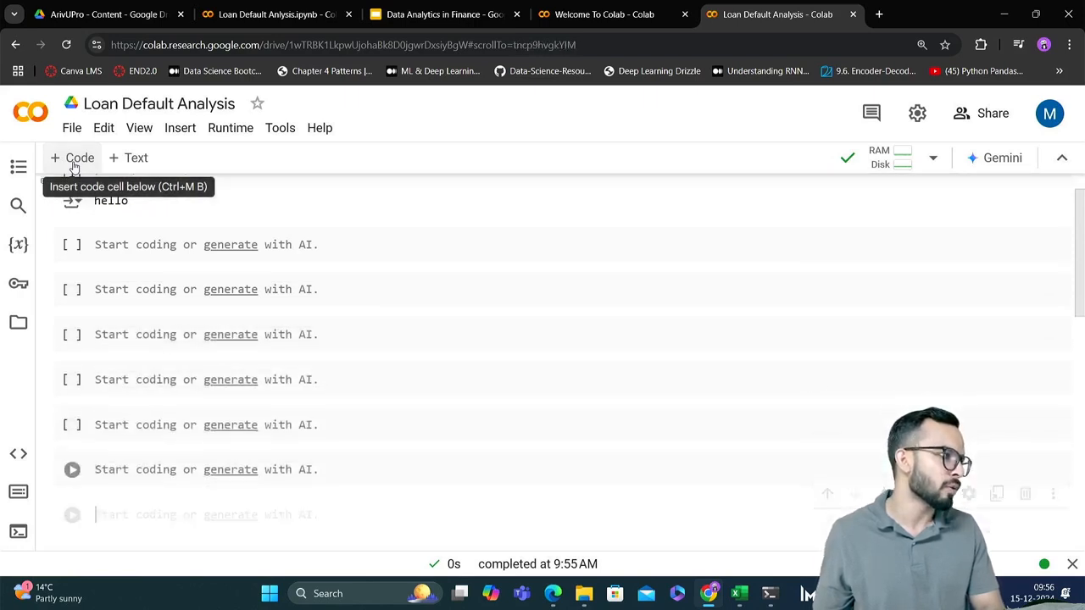
left_click(74, 166)
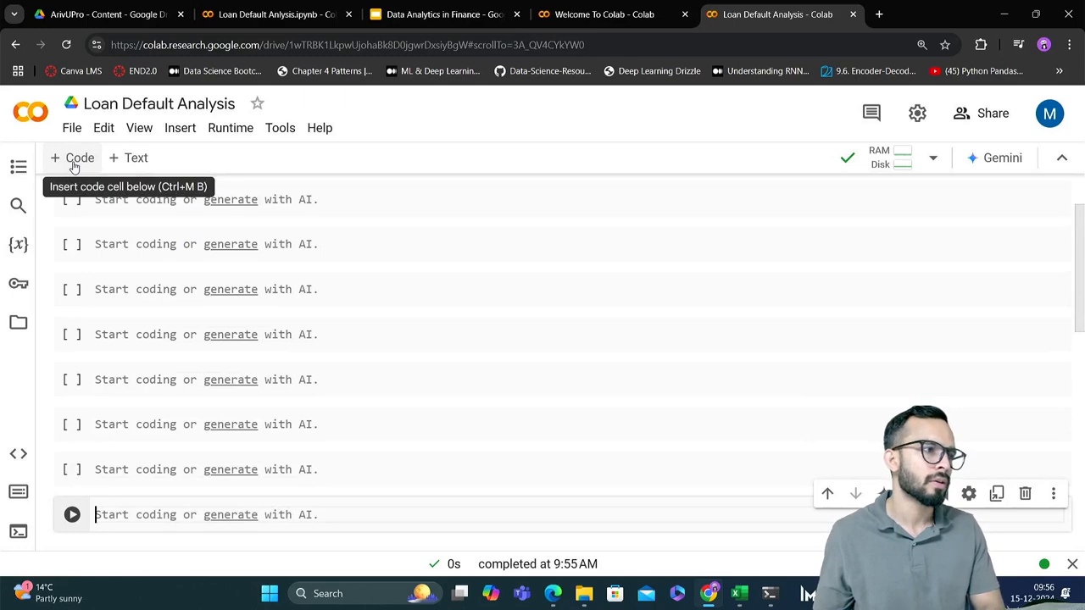
left_click(74, 166)
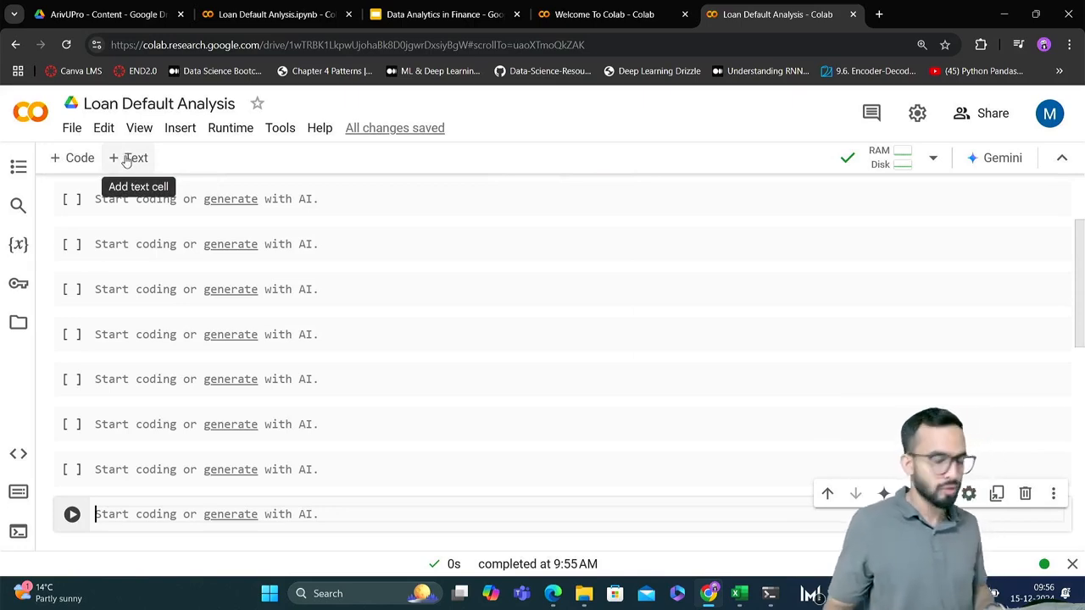
Add a text cell reading "In this class we are going to talk about Data Analytics for Loan Defaults" and render it
left_click(125, 161)
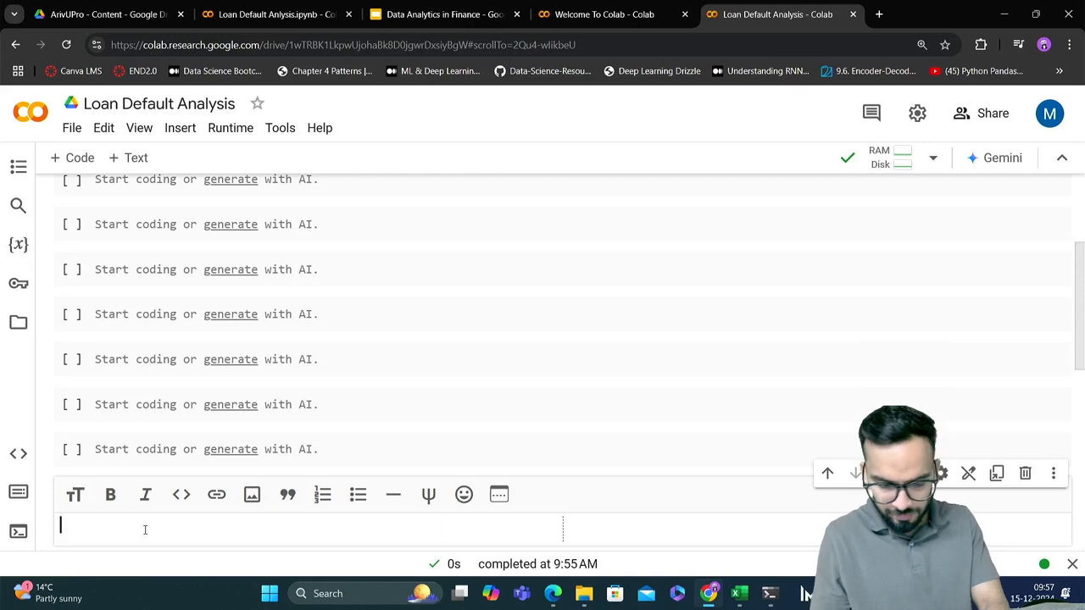
type("This is")
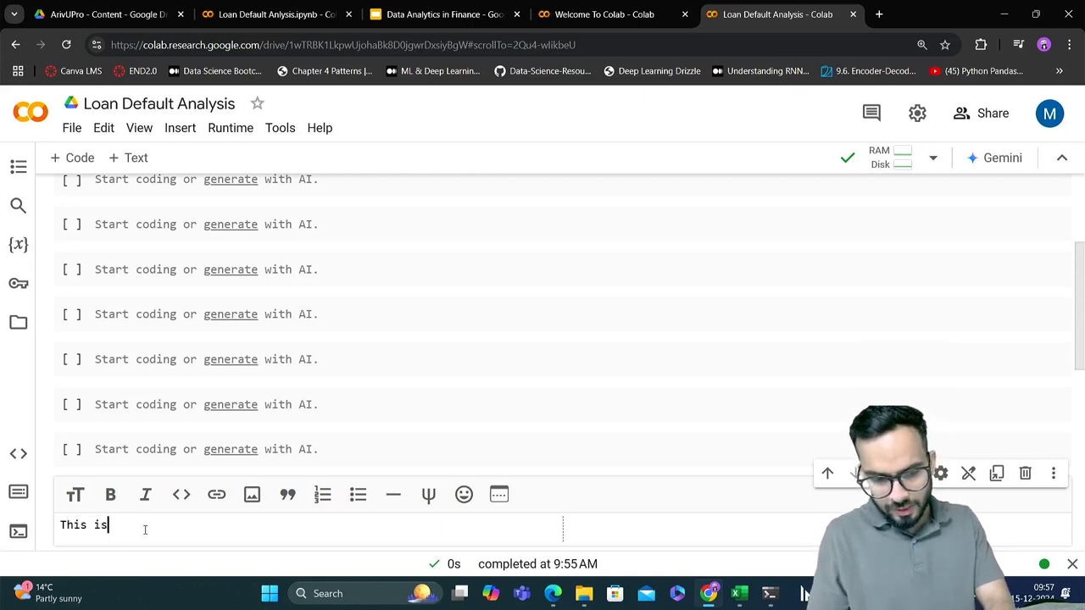
key("BackSpace")
key("BackSpace")
key("BackSpace")
type("cl")
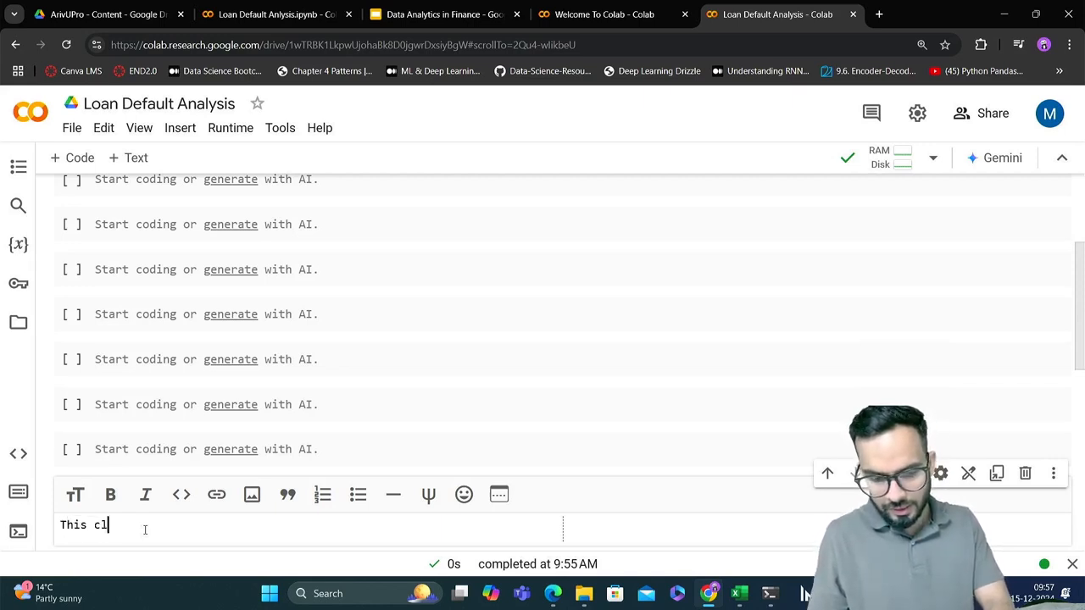
key("BackSpace")
key("BackSpace")
key("BackSpace")
key("BackSpace")
key("BackSpace")
key("BackSpace")
type("In")
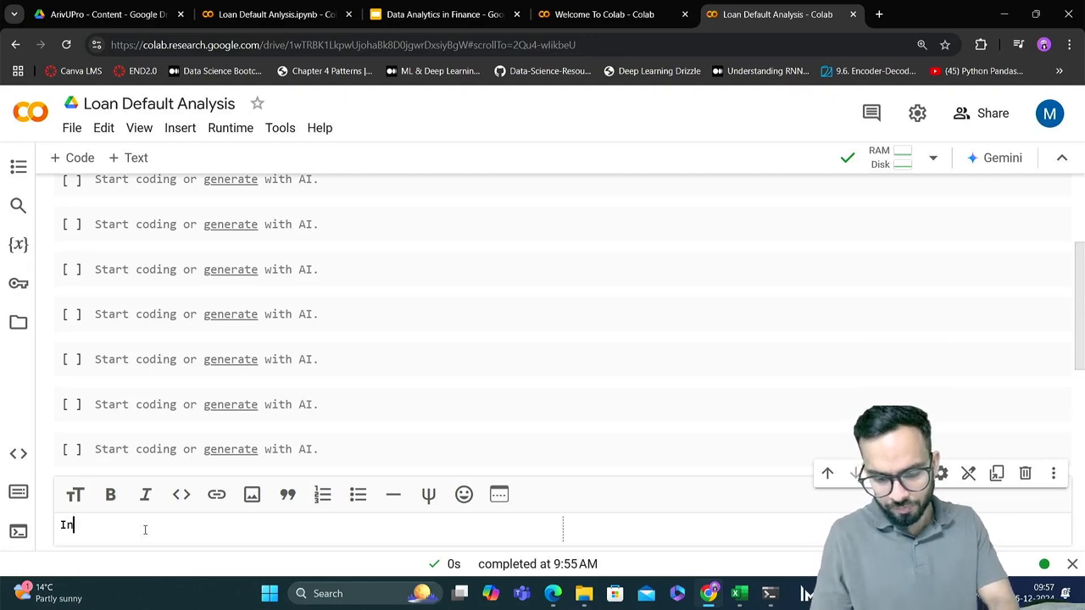
type(" this cla")
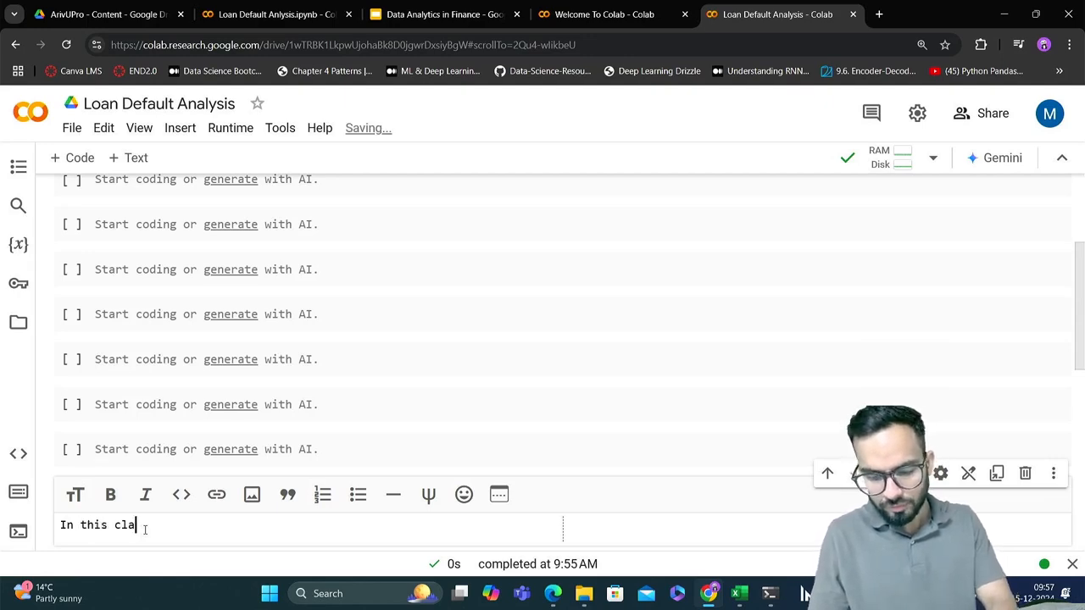
type("ss we are g")
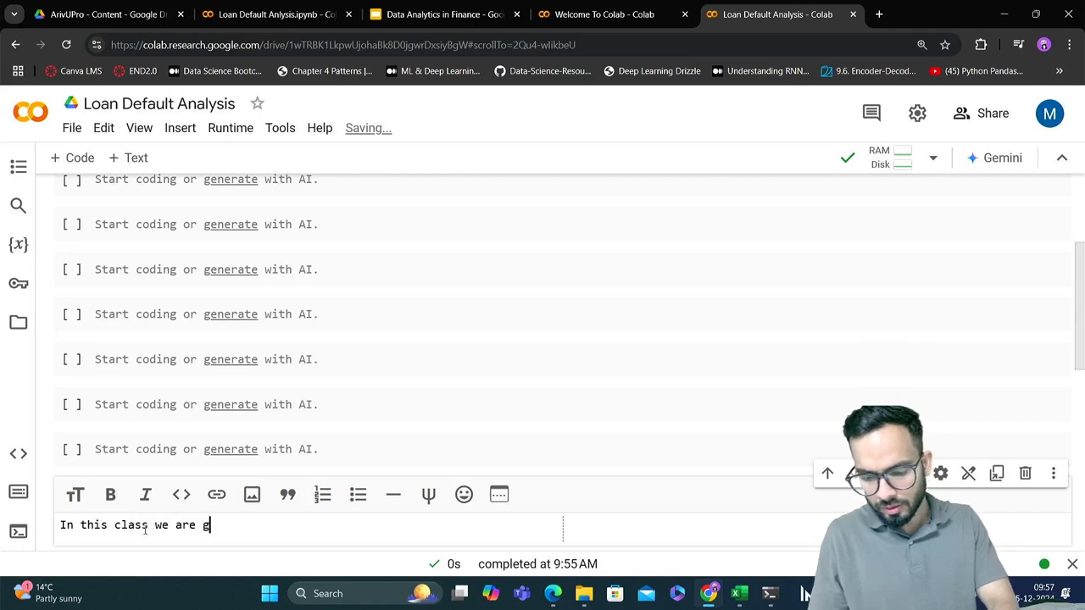
type("oing to ta")
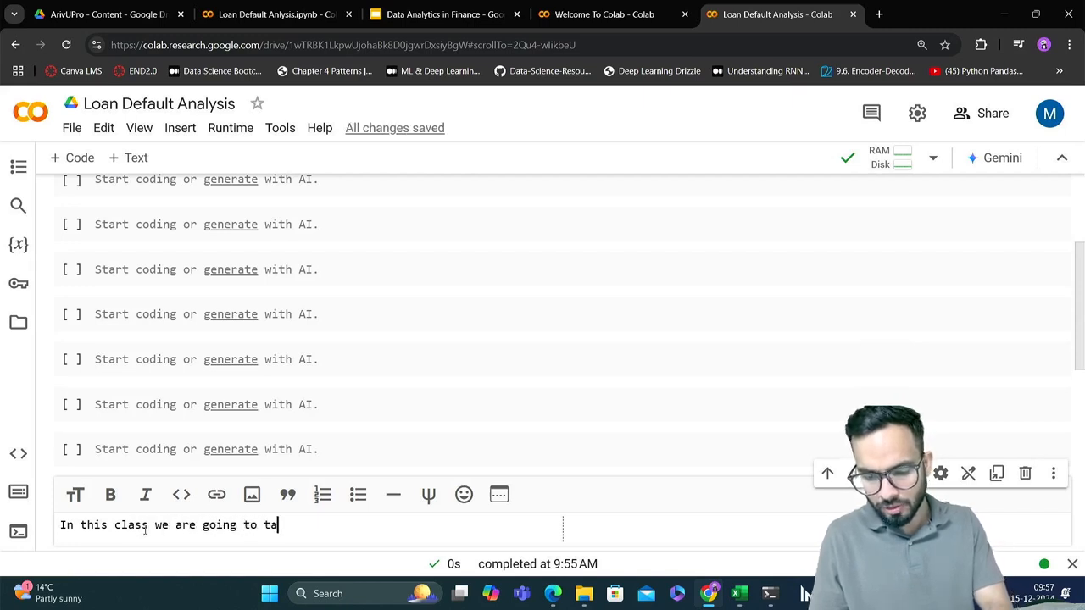
type("lk abou")
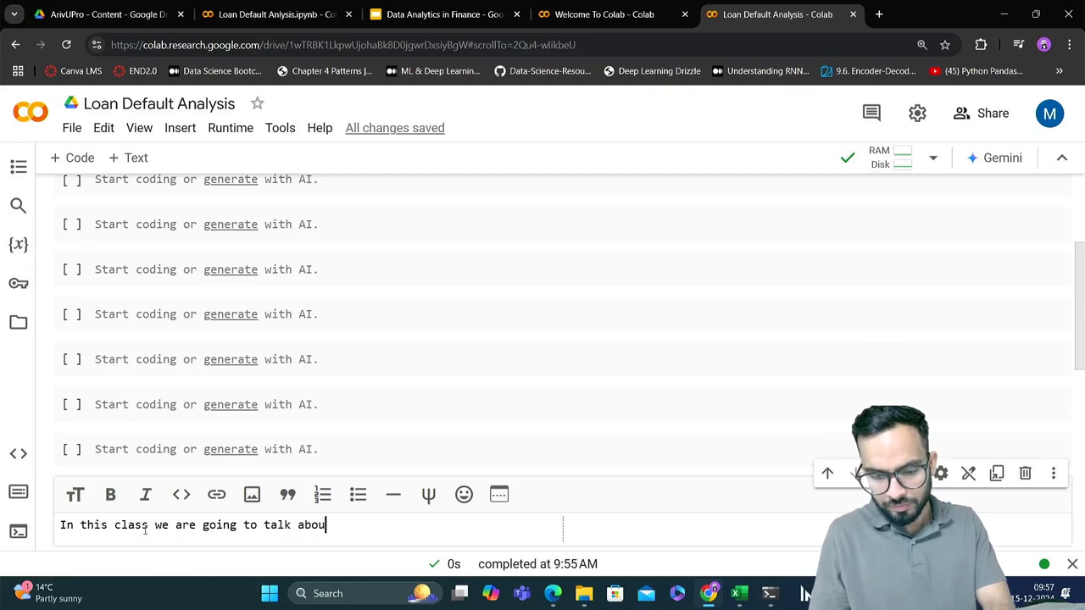
type("t Data ")
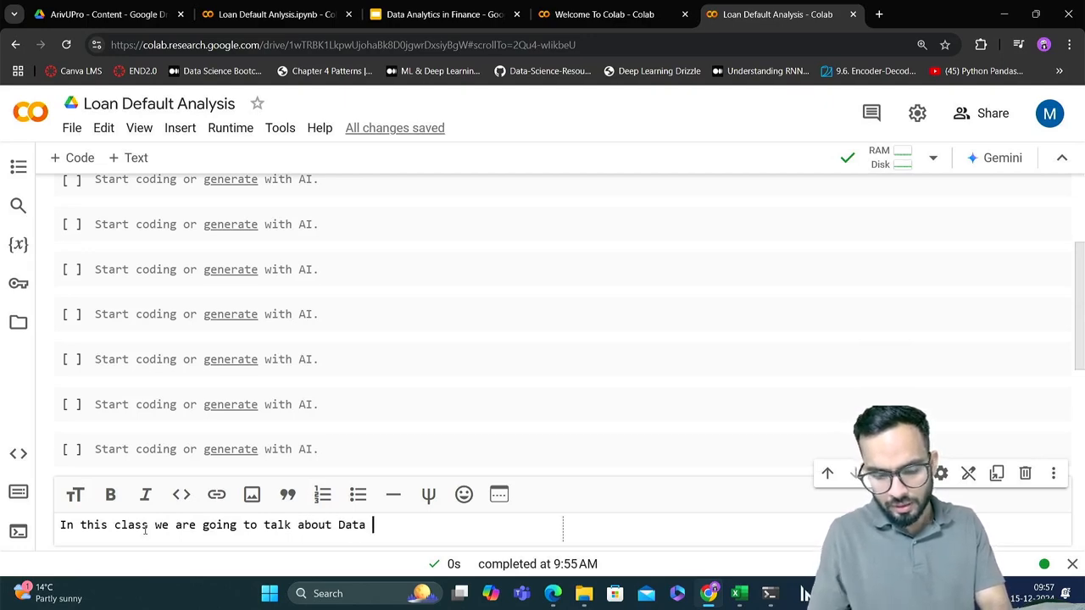
type("Analytic")
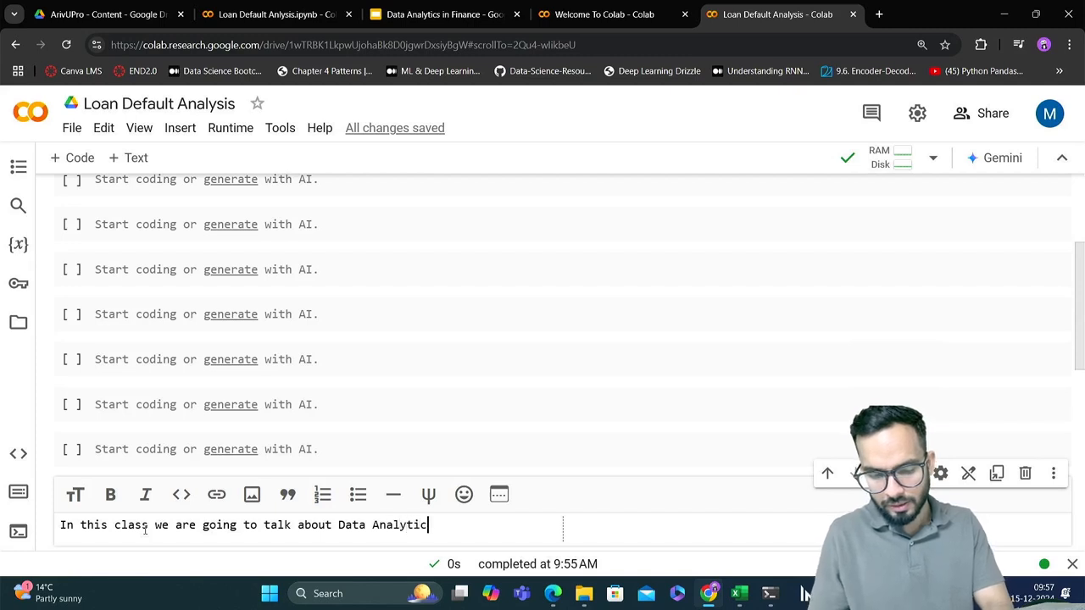
type("s for Lo")
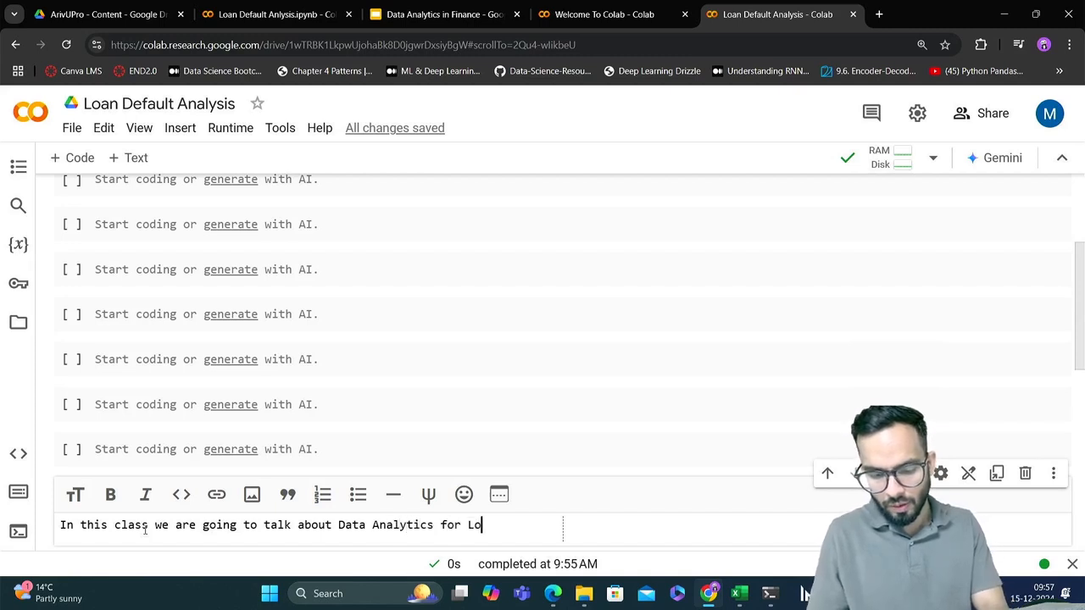
type("an Defa")
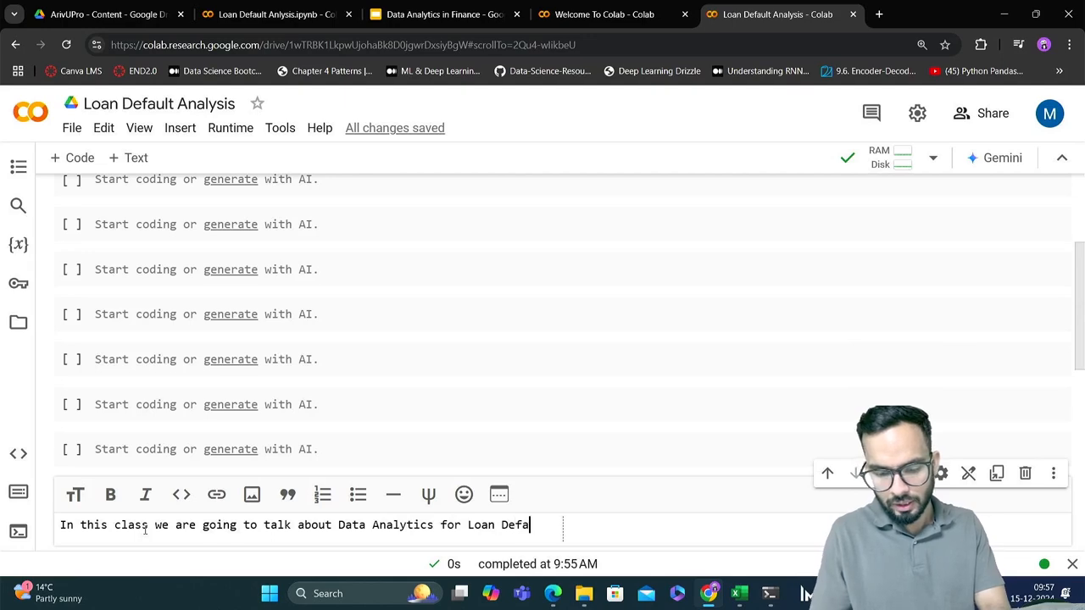
type("ults")
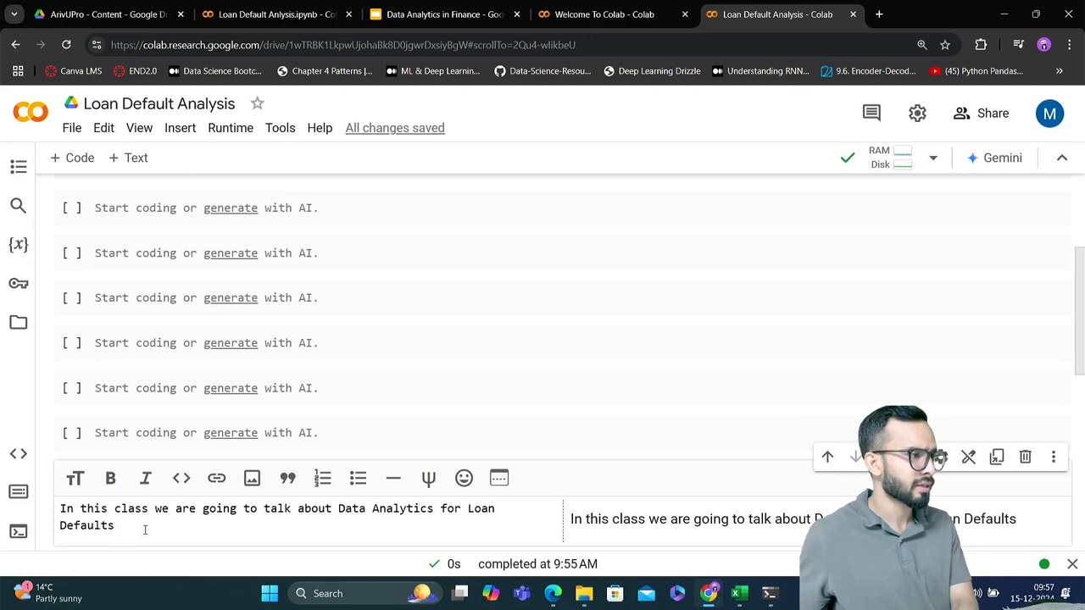
key("shift+Return")
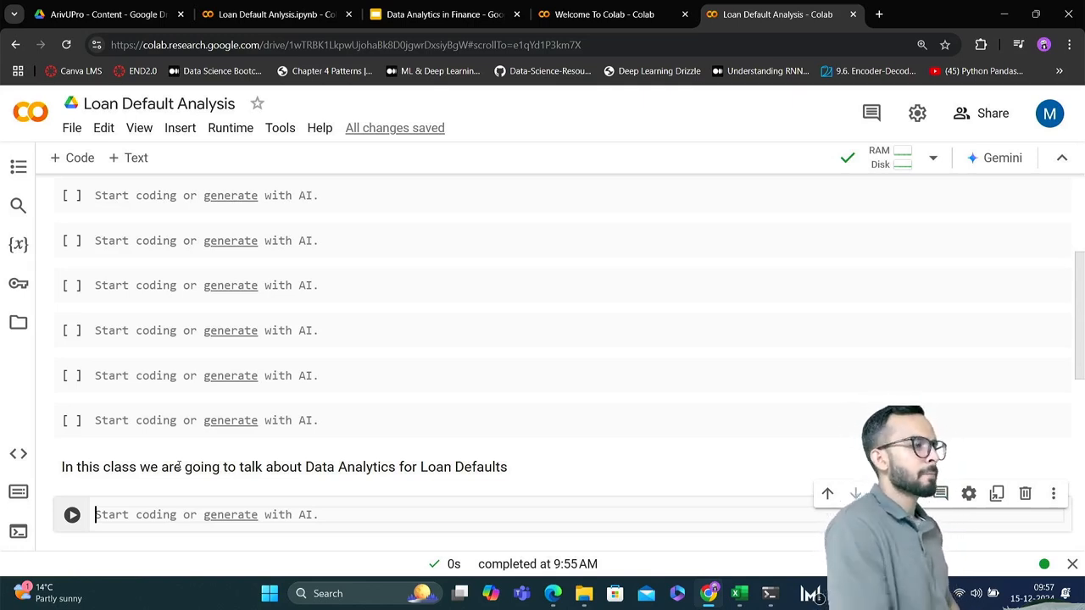
scroll(178, 467, "up", 5)
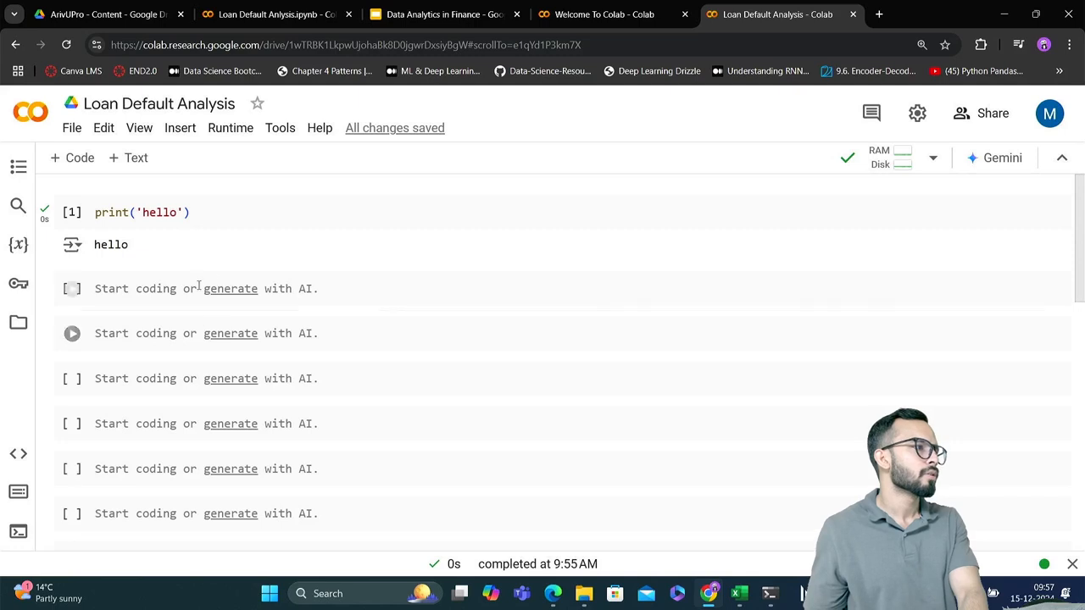
left_click(220, 205)
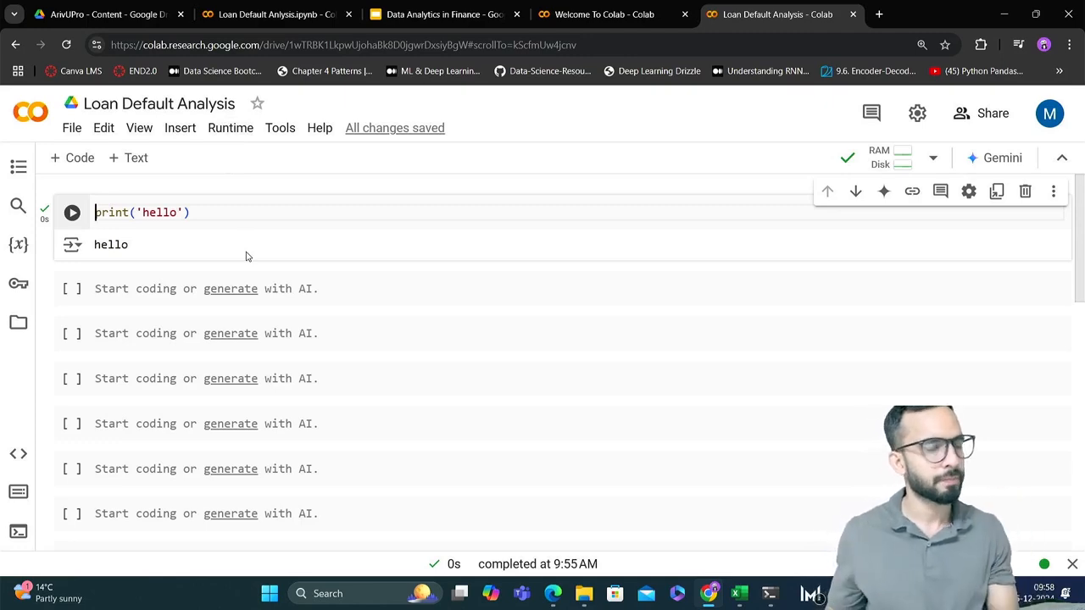
left_click(156, 288)
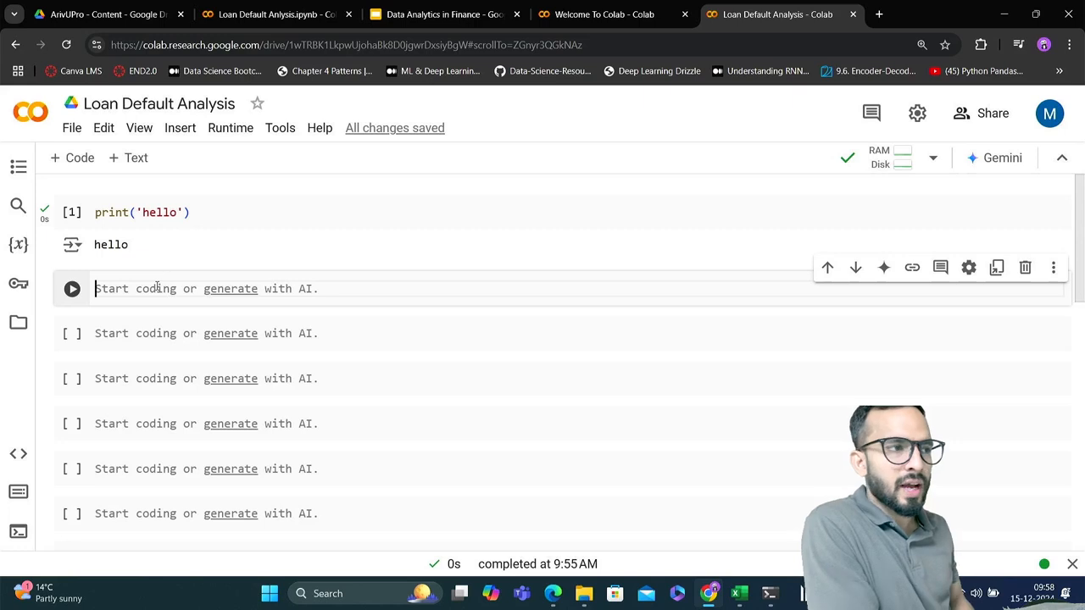
Switch to Google Drive, open the Colab Notebooks folder in My Drive and browse the saved notebooks
left_click(85, 16)
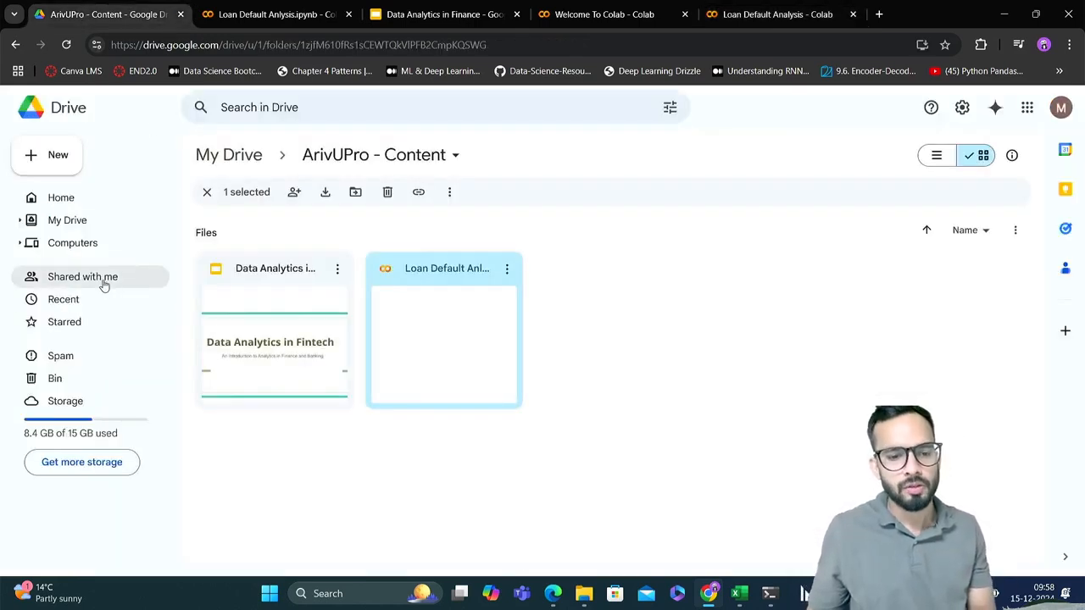
left_click(85, 228)
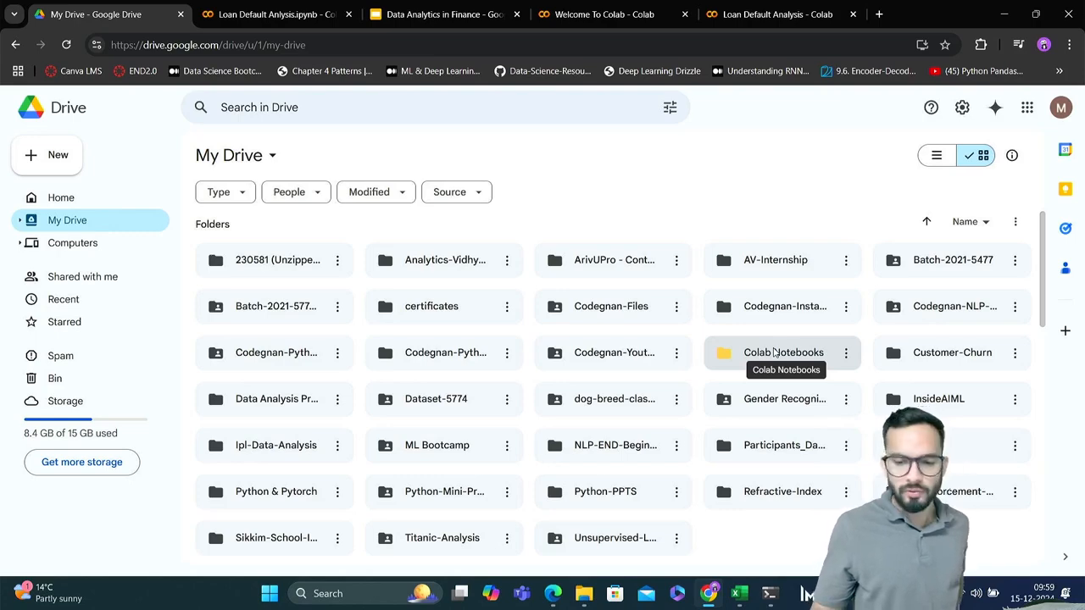
double_click(773, 352)
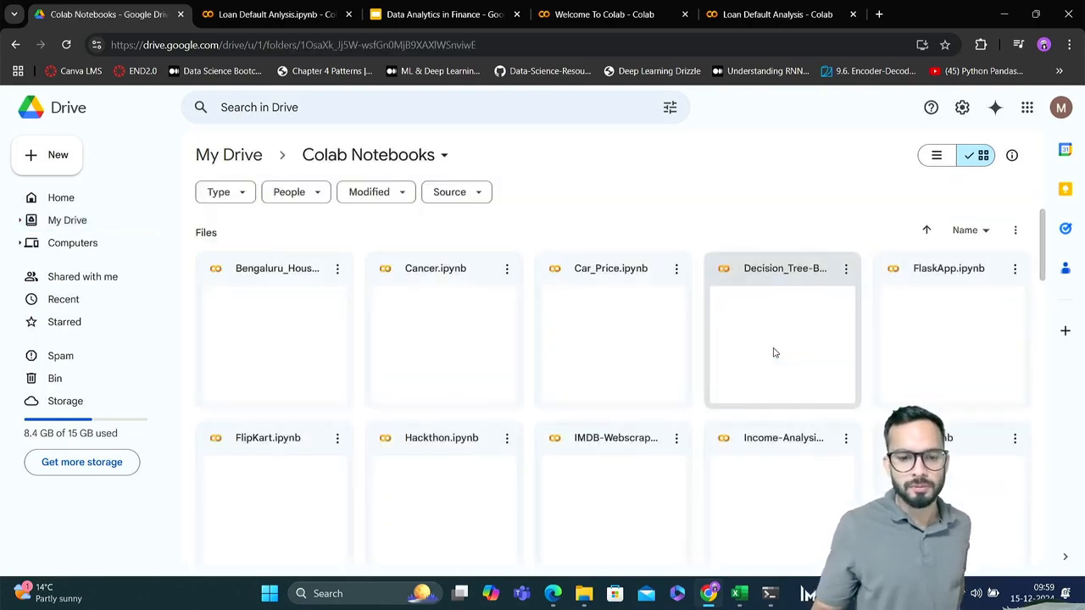
scroll(557, 375, "down", 5)
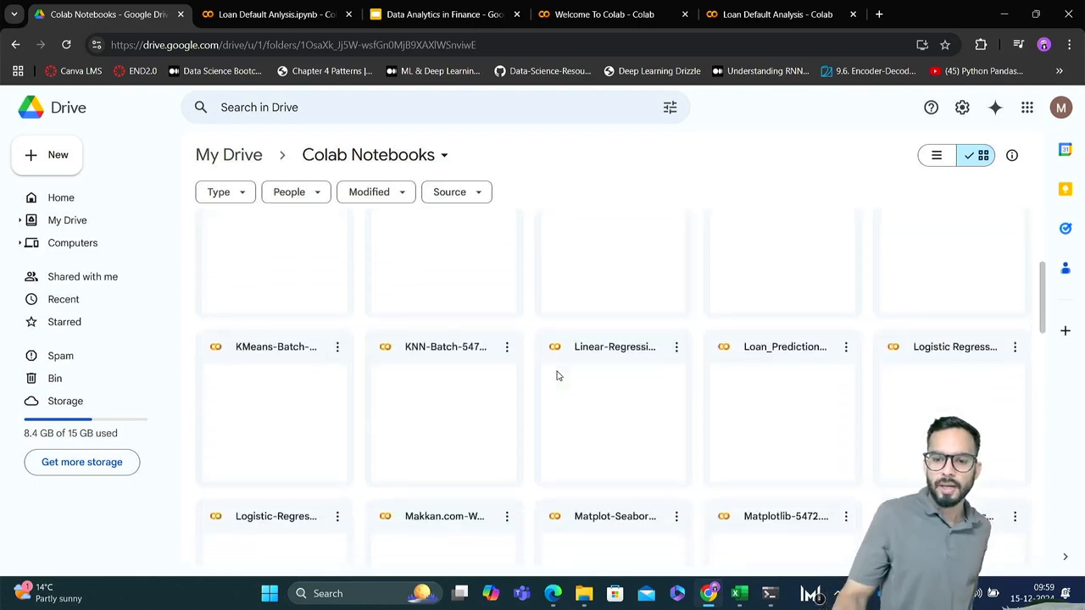
scroll(556, 376, "down", 1)
scroll(557, 376, "up", 3)
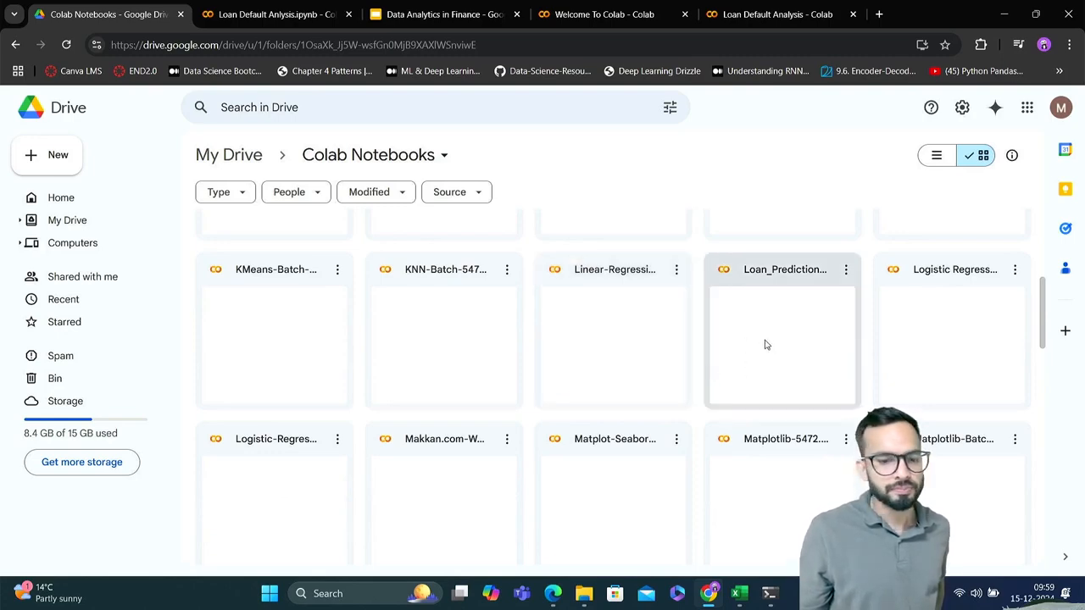
scroll(765, 344, "down", 3)
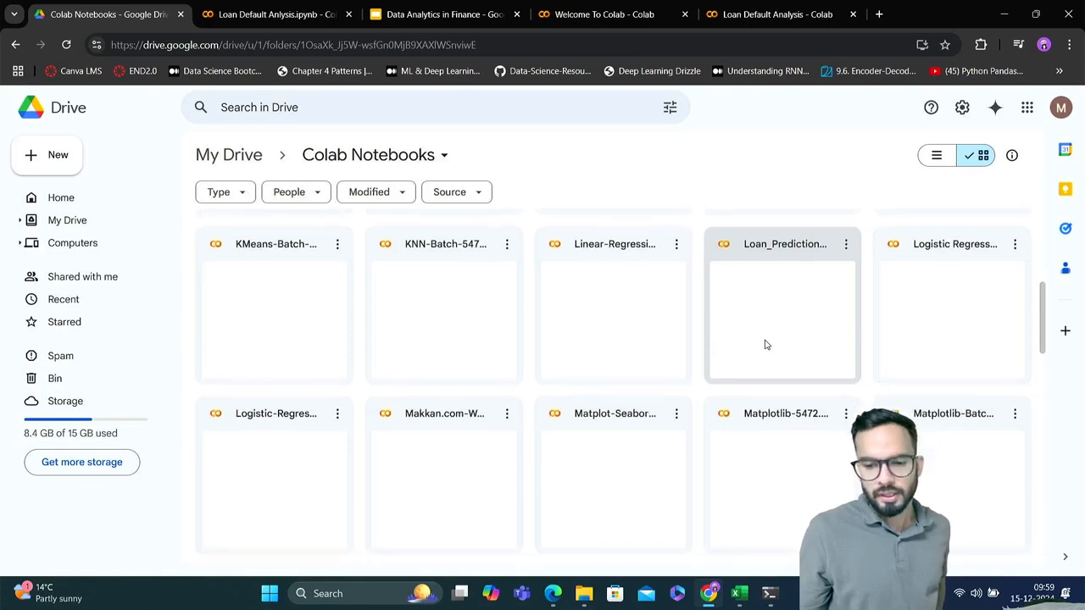
scroll(765, 344, "down", 4)
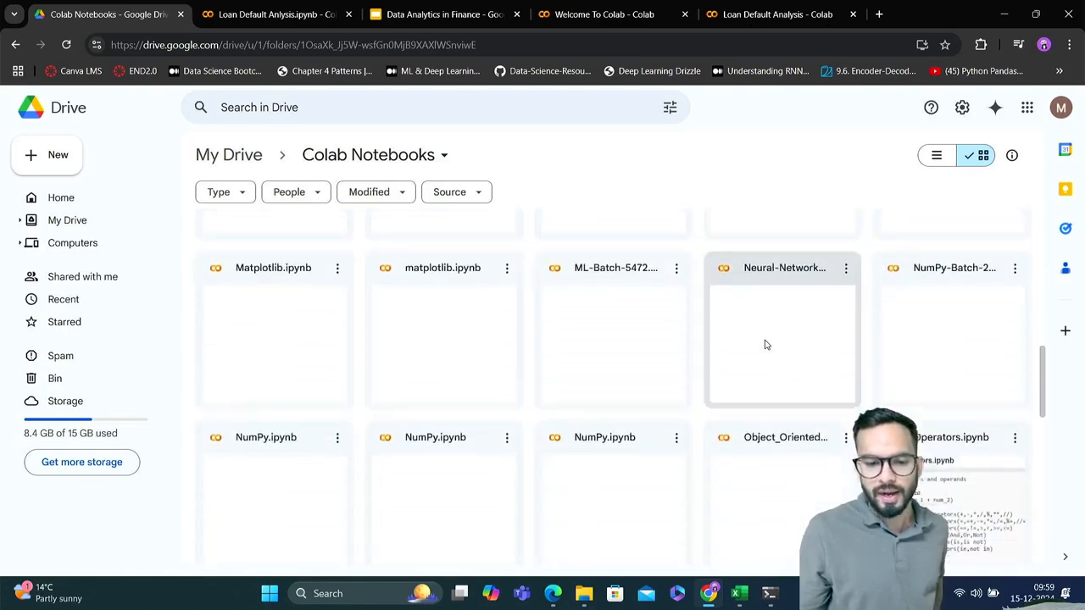
scroll(765, 344, "down", 2)
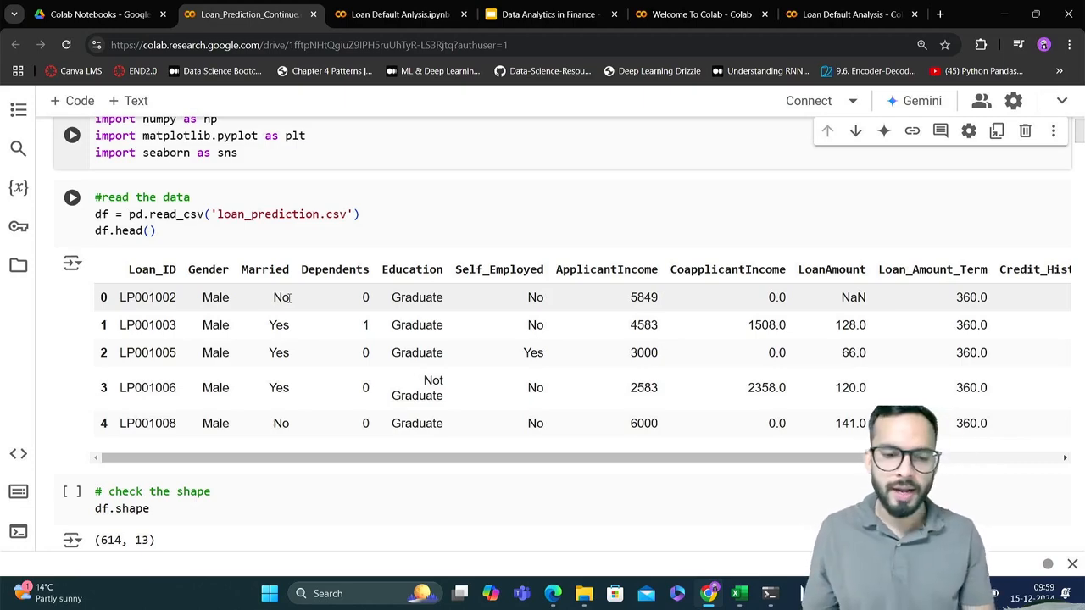
Review the Loan_Prediction notebook's data loading, Loan_Status counts and missing-value rows, and close the notebook
scroll(288, 297, "up", 1)
scroll(289, 297, "down", 20)
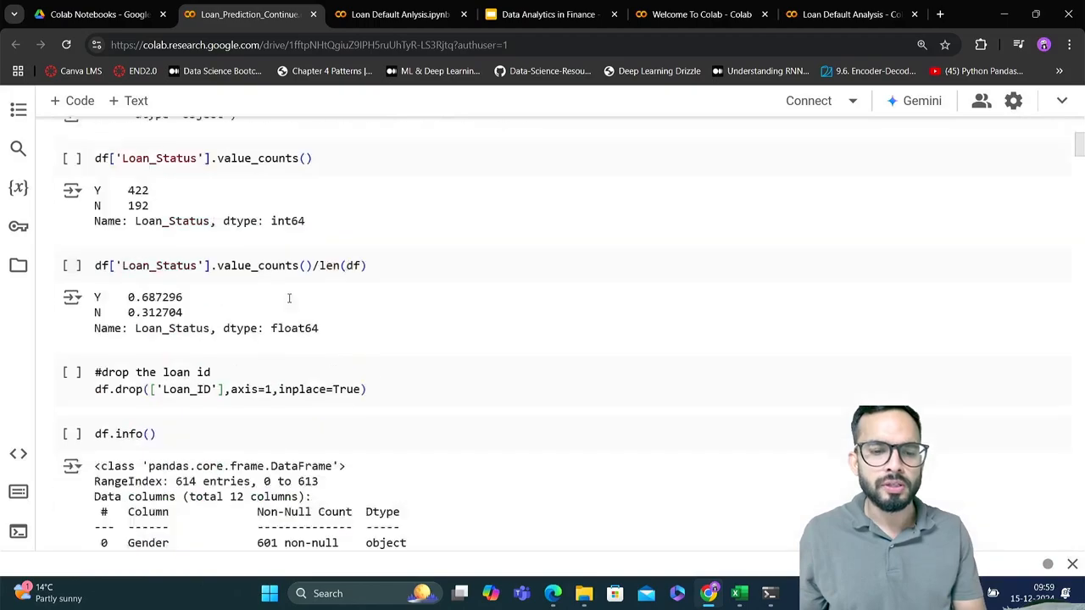
scroll(288, 298, "down", 15)
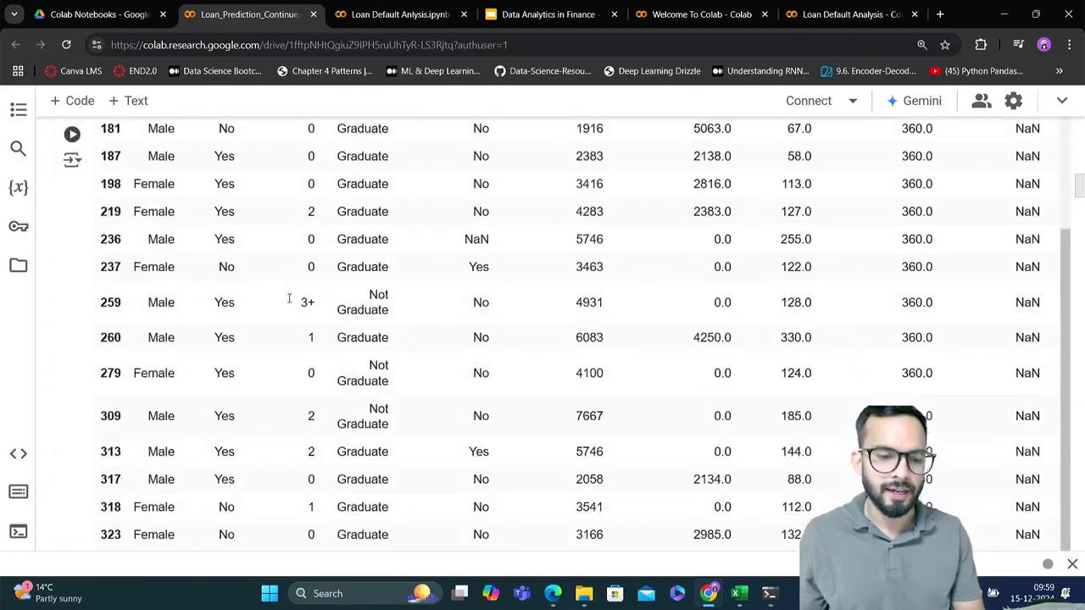
scroll(288, 297, "down", 3)
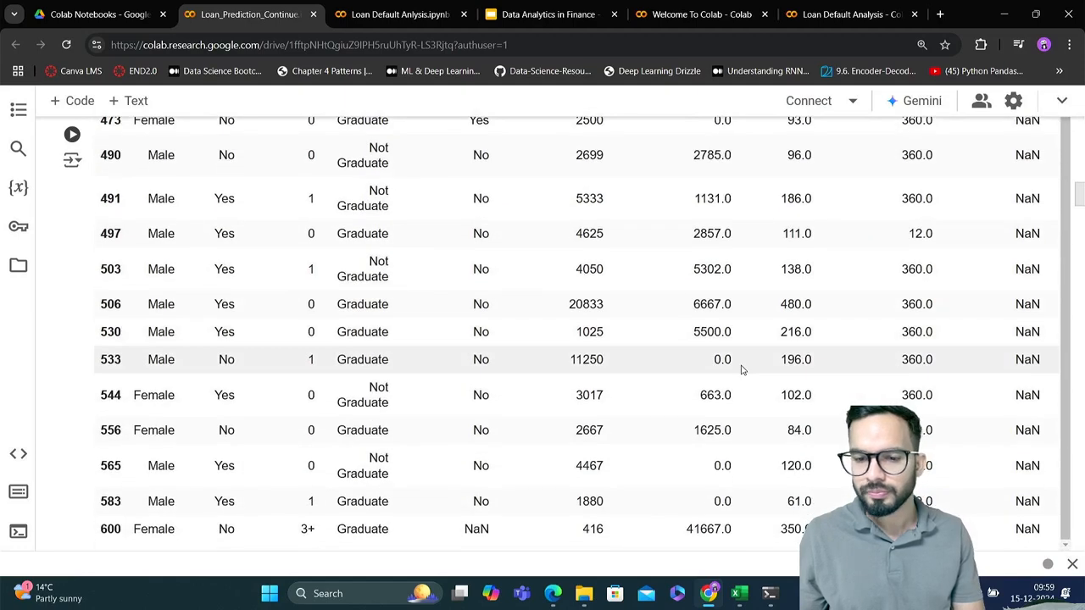
left_click(313, 15)
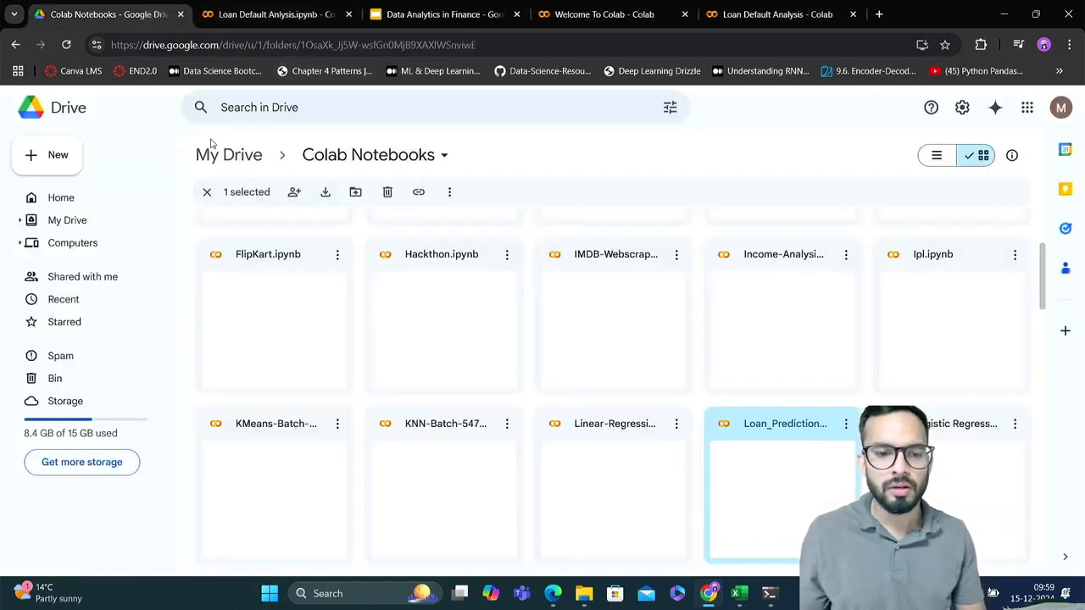
Return to My Drive and open the ArivUPro - Content folder
left_click(230, 157)
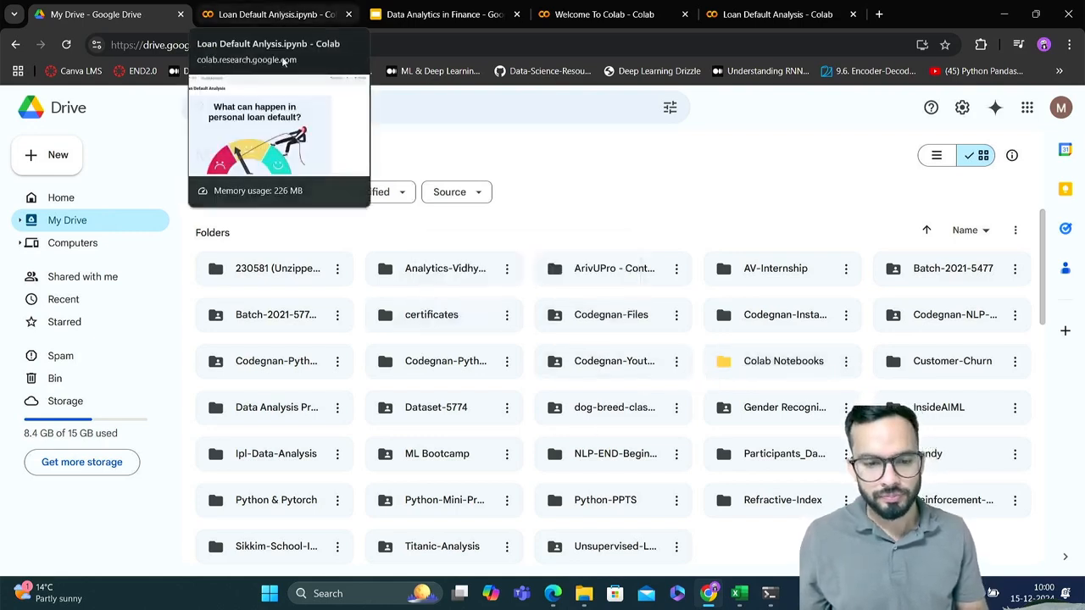
scroll(472, 382, "down", 1)
scroll(472, 377, "up", 1)
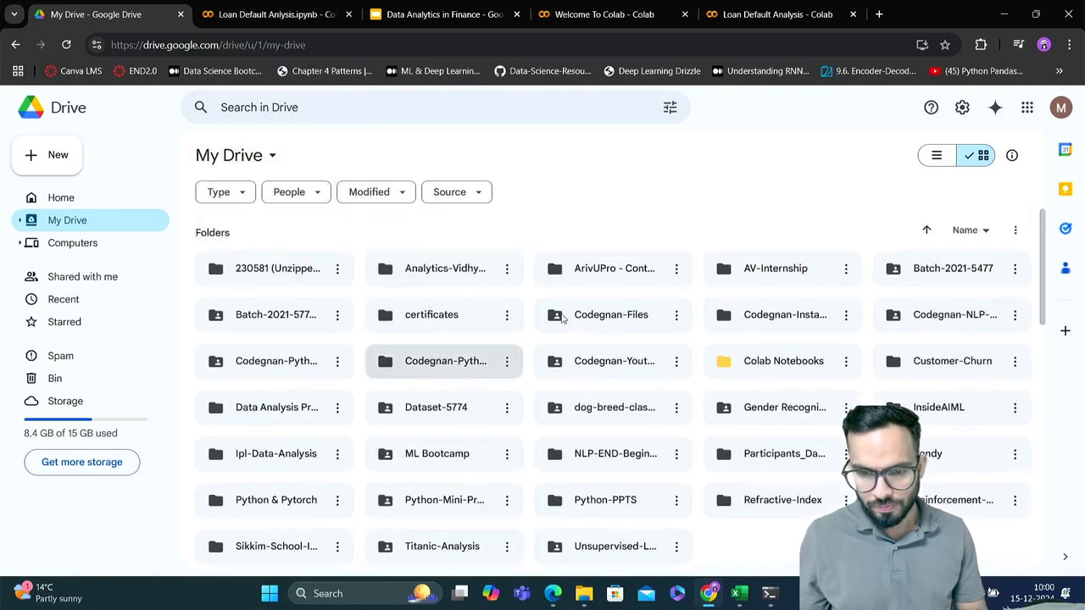
double_click(606, 283)
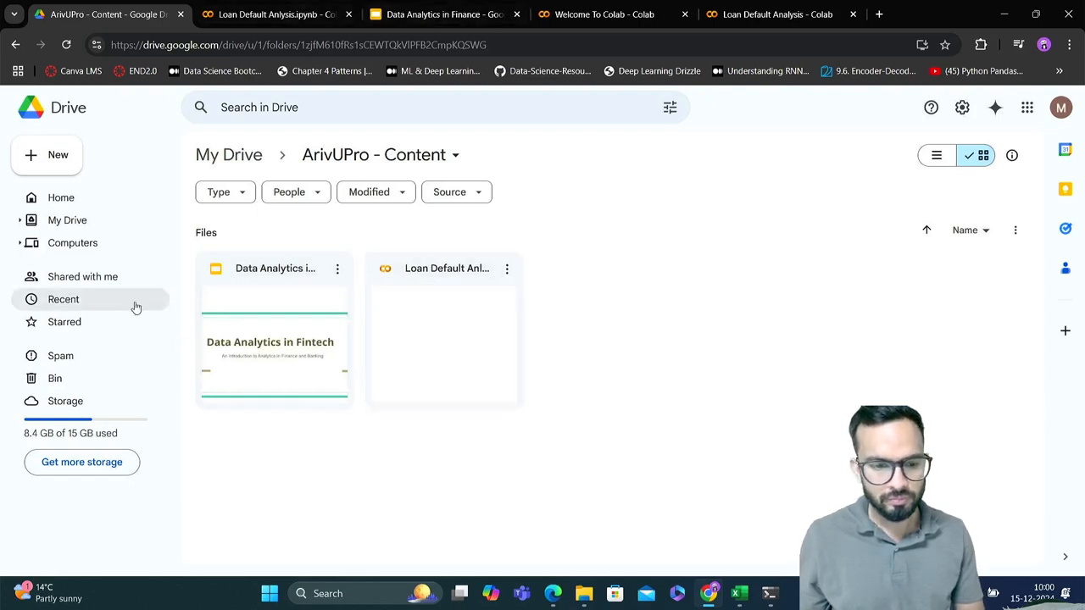
left_click(53, 155)
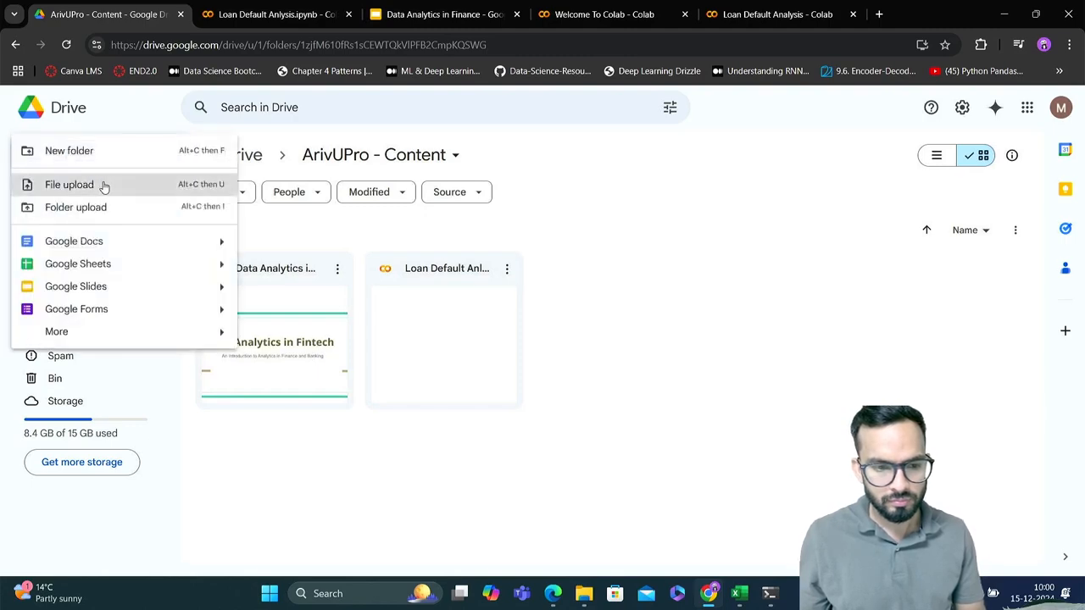
left_click(102, 184)
left_click(436, 40)
type("loan")
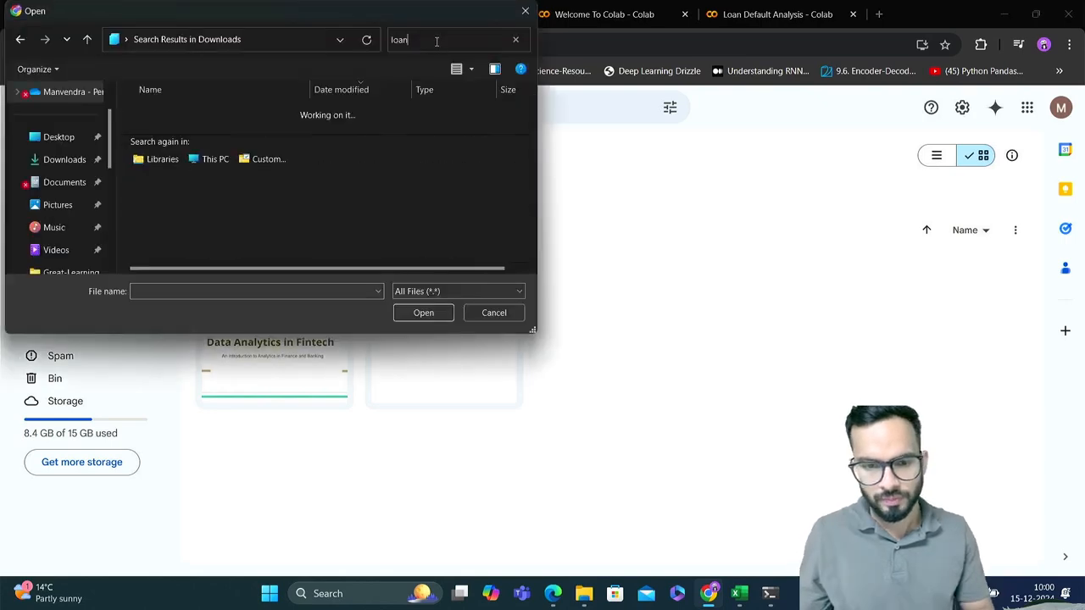
left_click_drag(432, 40, 387, 41)
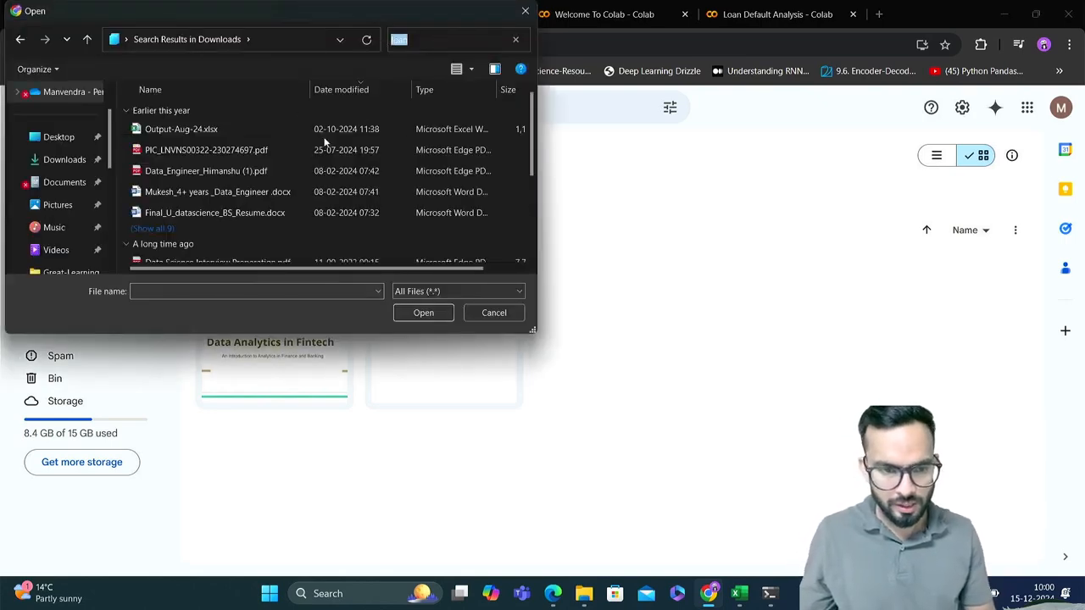
scroll(241, 201, "down", 1)
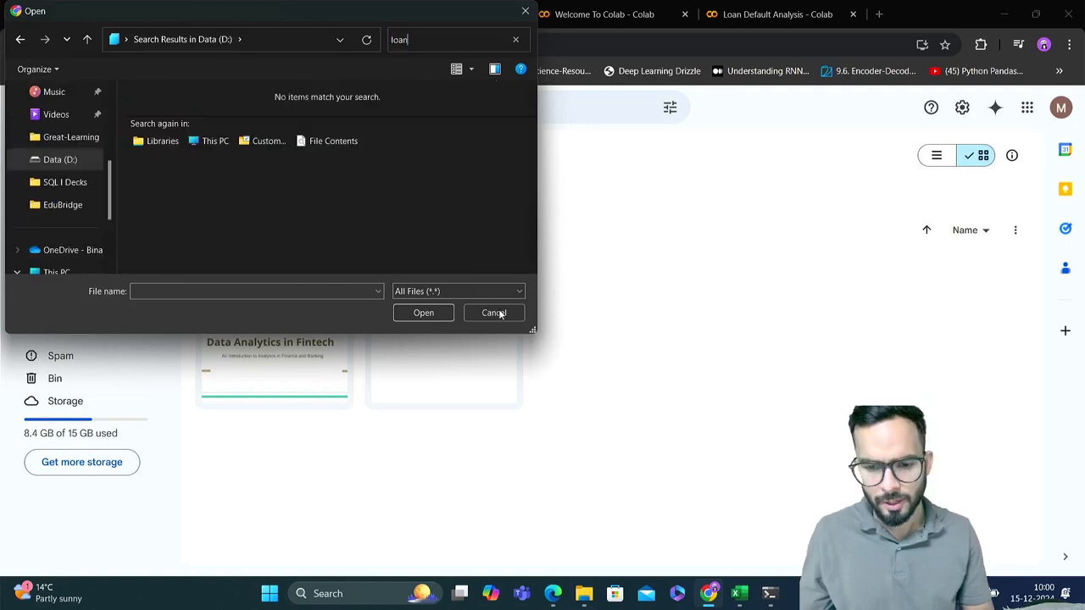
left_click(499, 313)
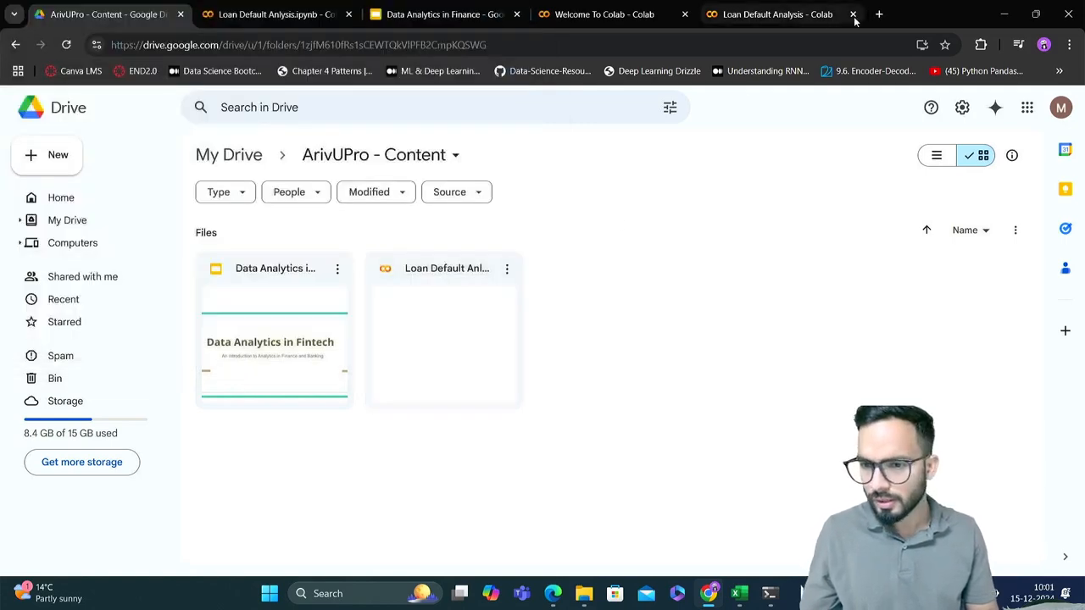
Search Google for "loan default uci github" in a new browser tab
left_click(879, 15)
left_click(734, 44)
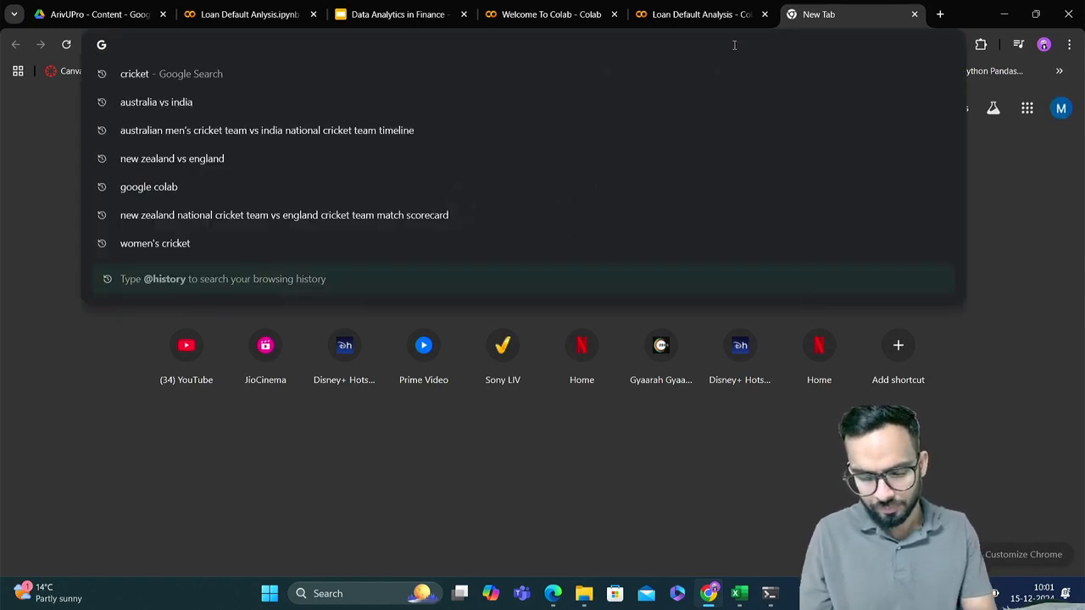
type("loan def")
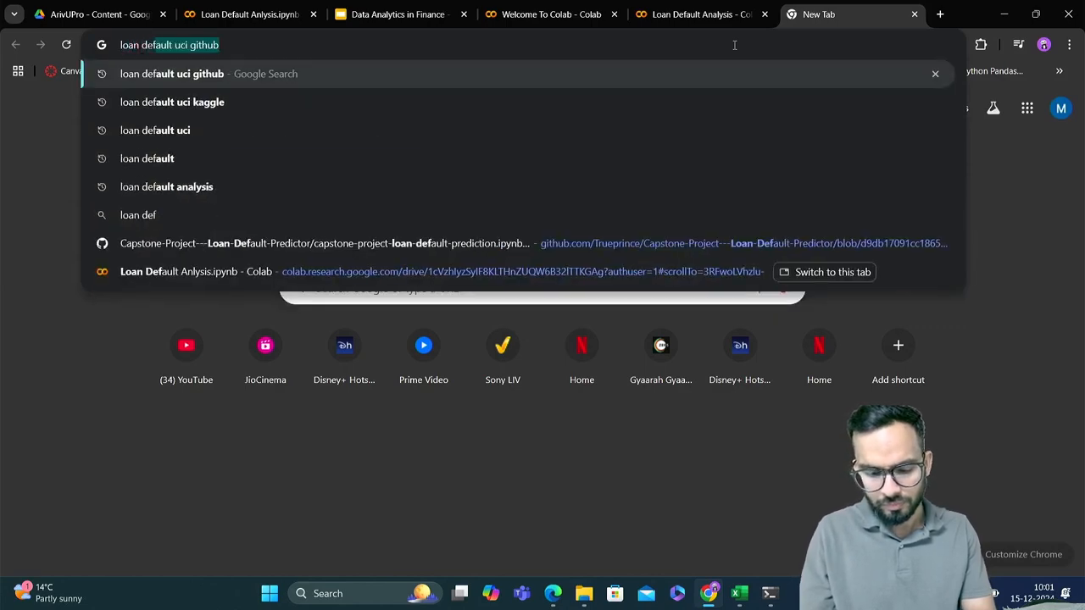
type("ault ")
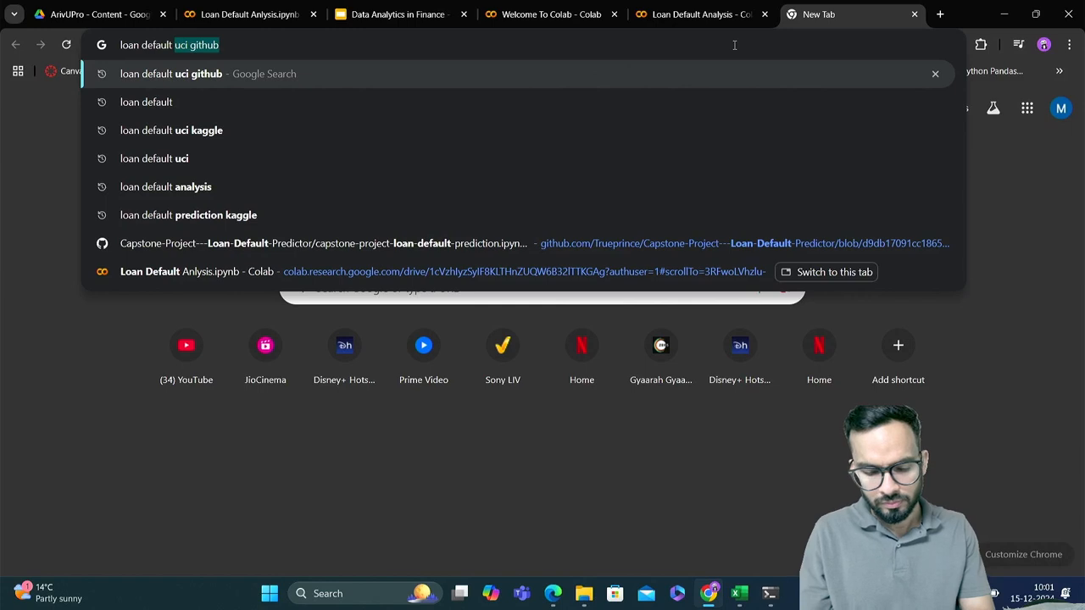
type("uc")
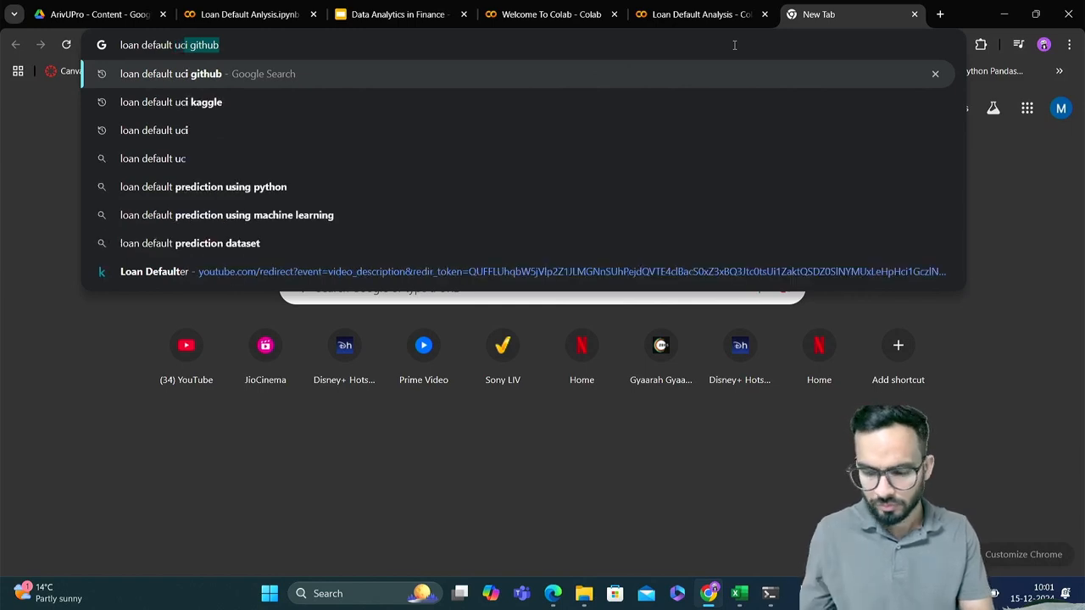
type("i github")
key("Return")
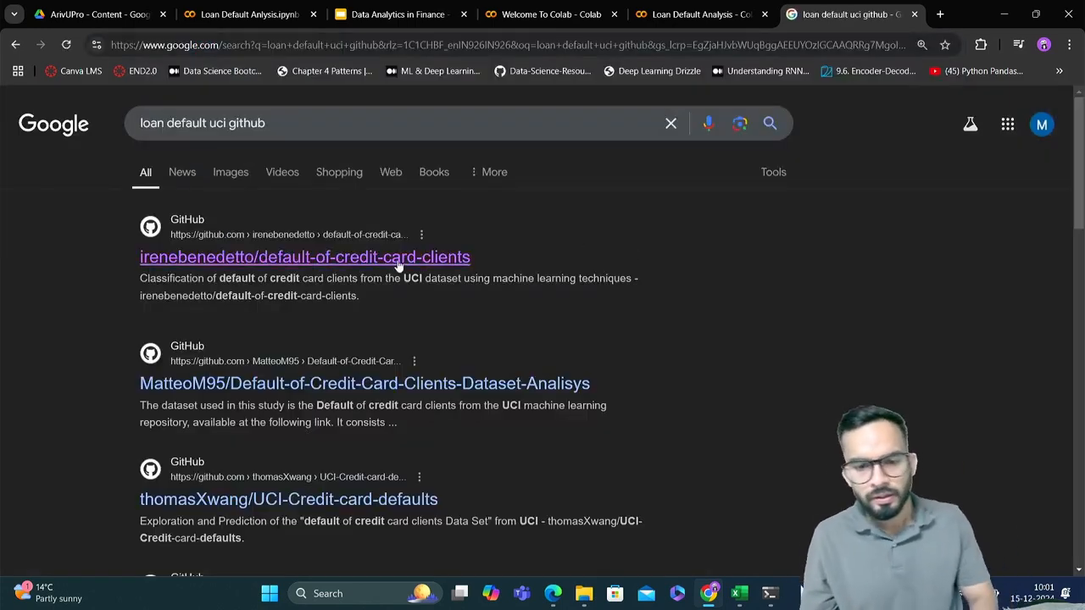
Open the raw view of credit_cards_dataset.csv from the dataset folder of the first default-of-credit-card-clients GitHub repository in the results
left_click(398, 257)
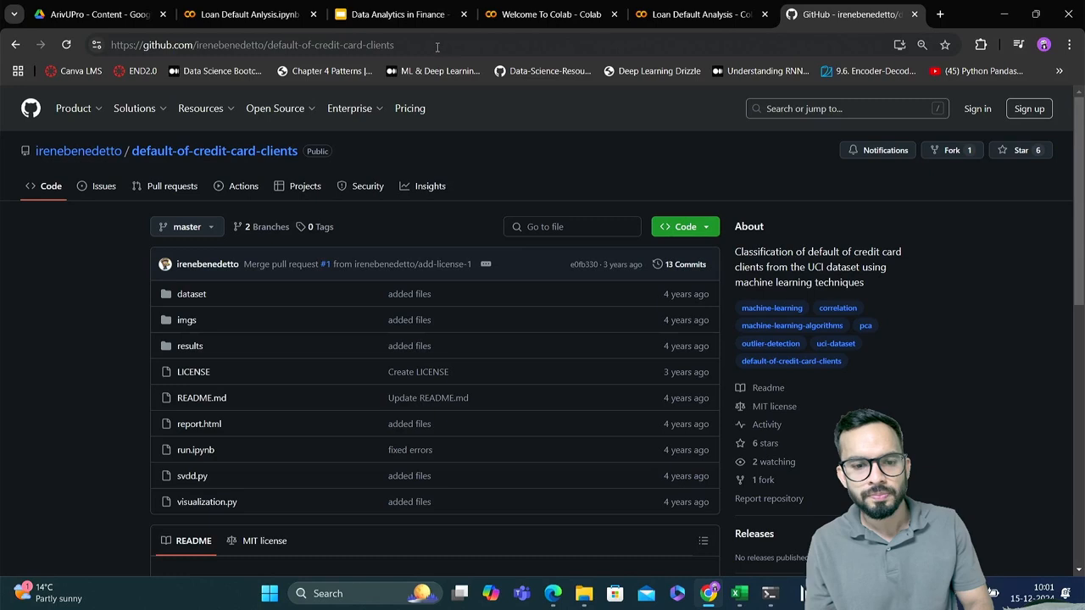
left_click(192, 296)
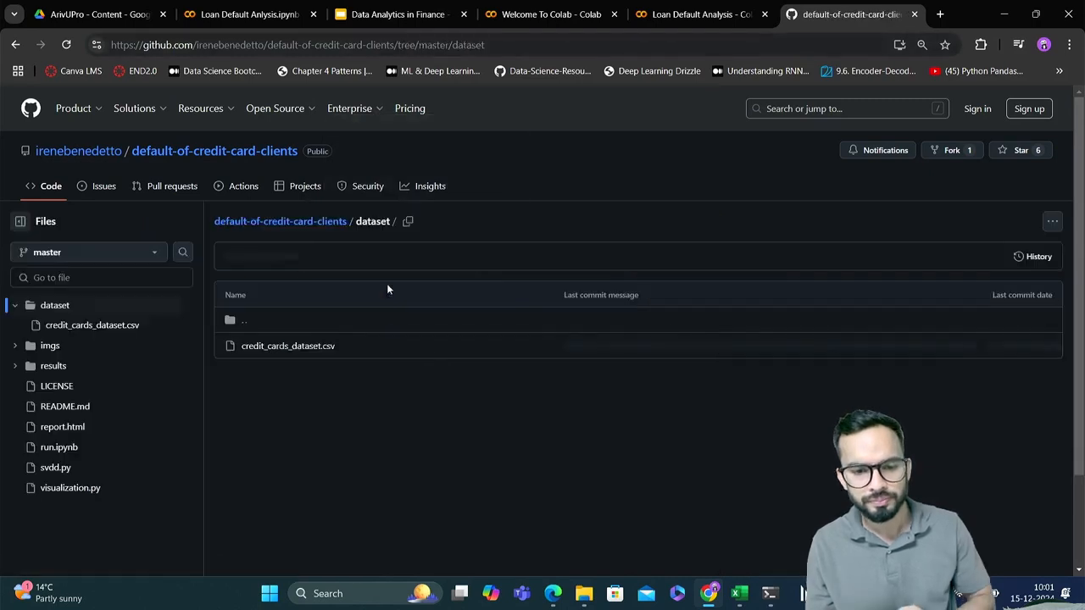
left_click(314, 347)
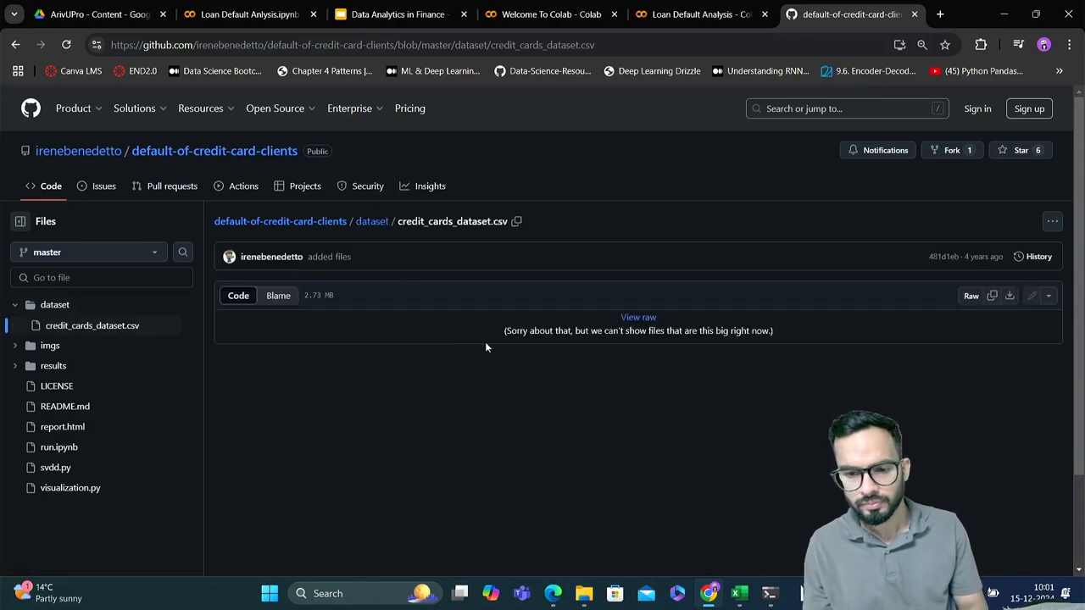
left_click(638, 319)
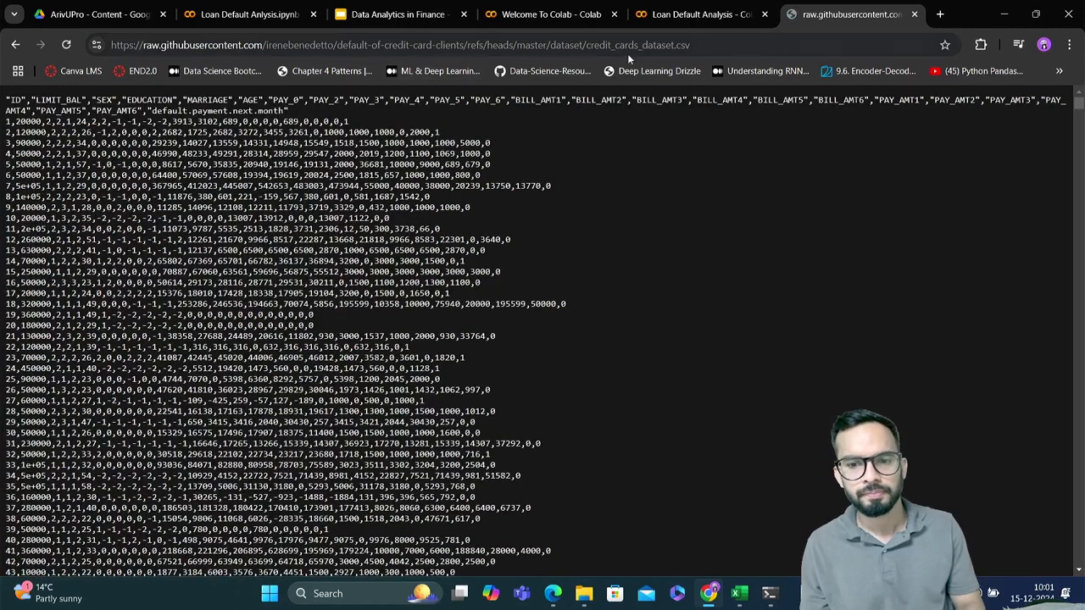
left_click(700, 47)
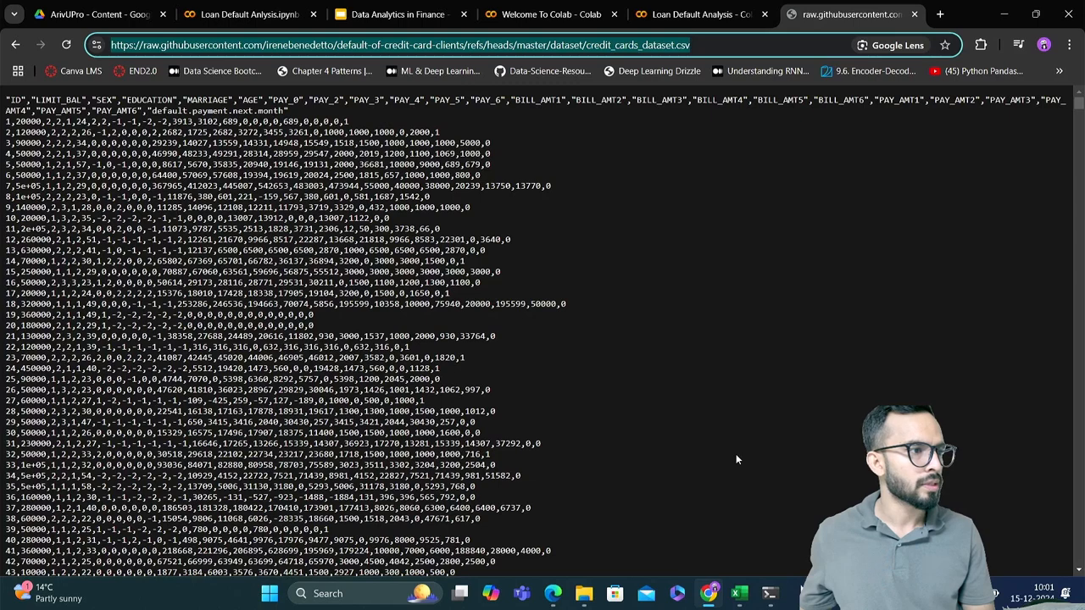
type("https://raw.githubusercontent.com/irenebenedetto/default-of-credit-card-clients/refs/heads/master/dataset/credit_cards_dataset.csv")
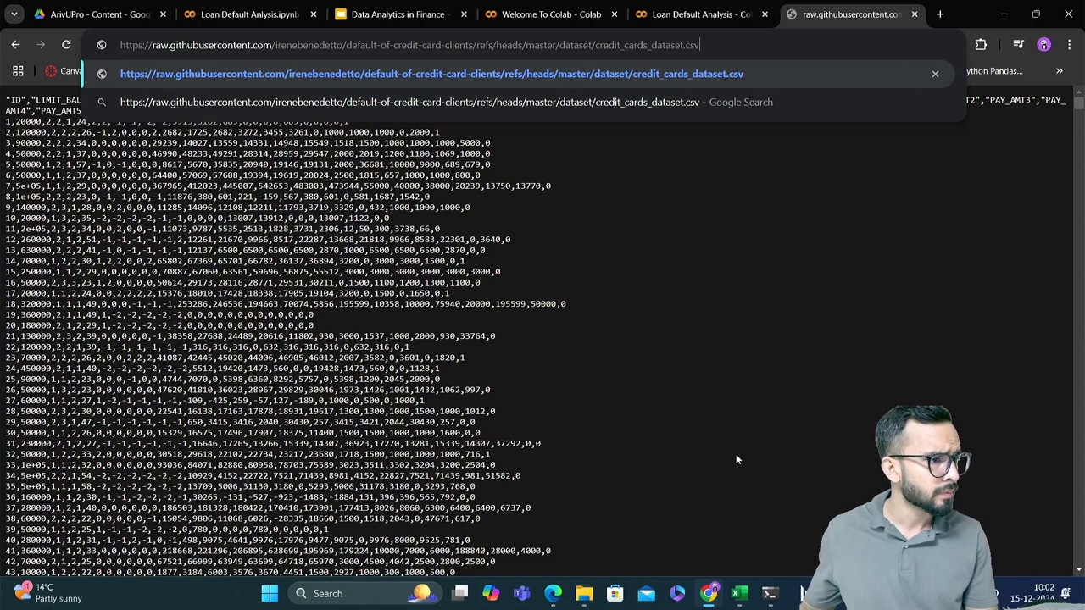
key("ctrl+a")
key("ctrl+c")
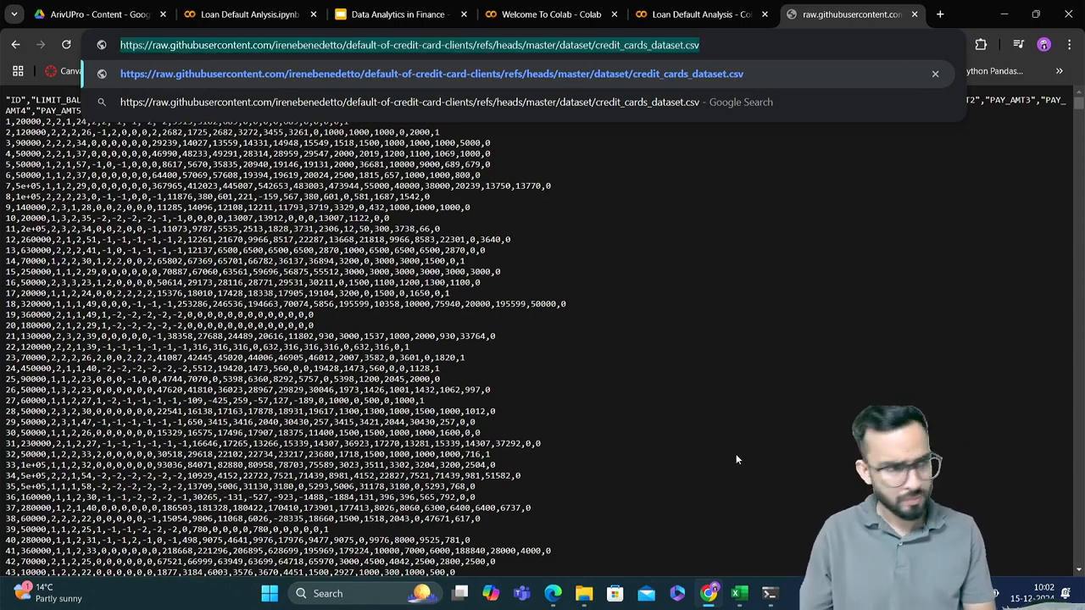
key("BackSpace")
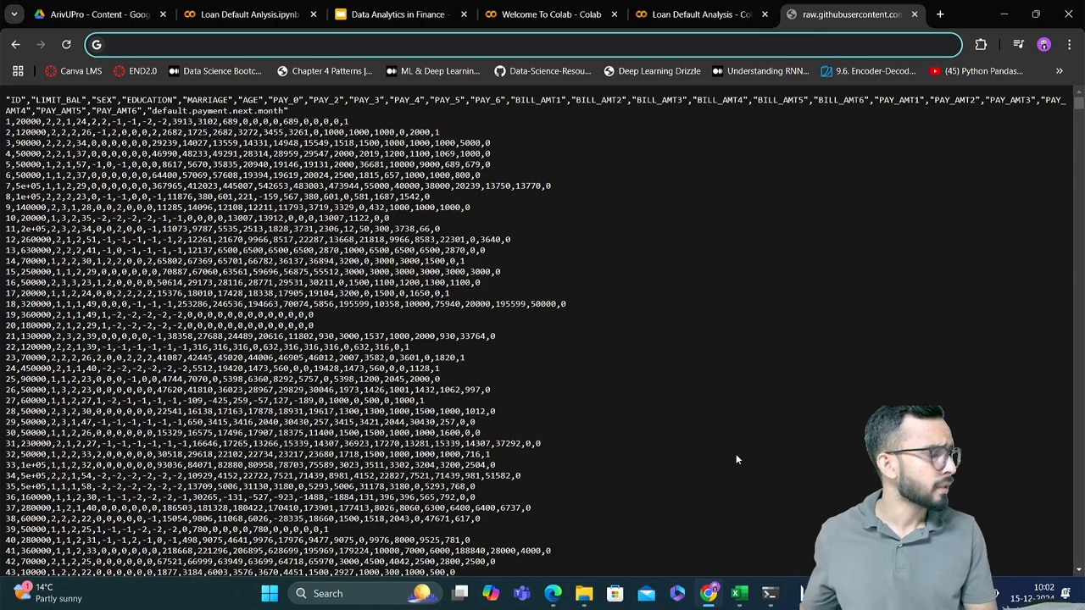
key("ctrl+v")
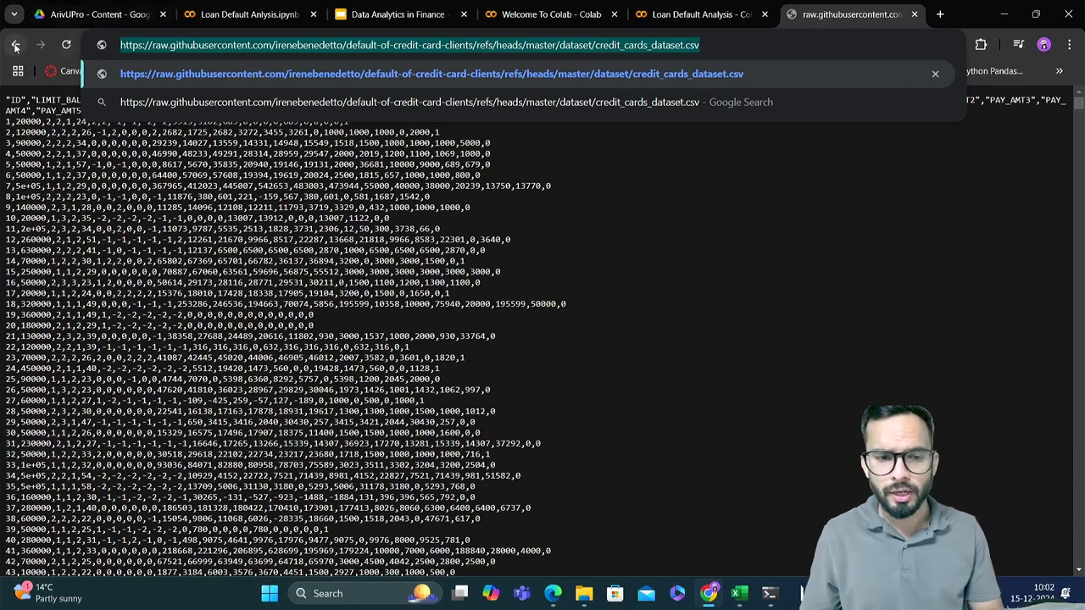
left_click(388, 224)
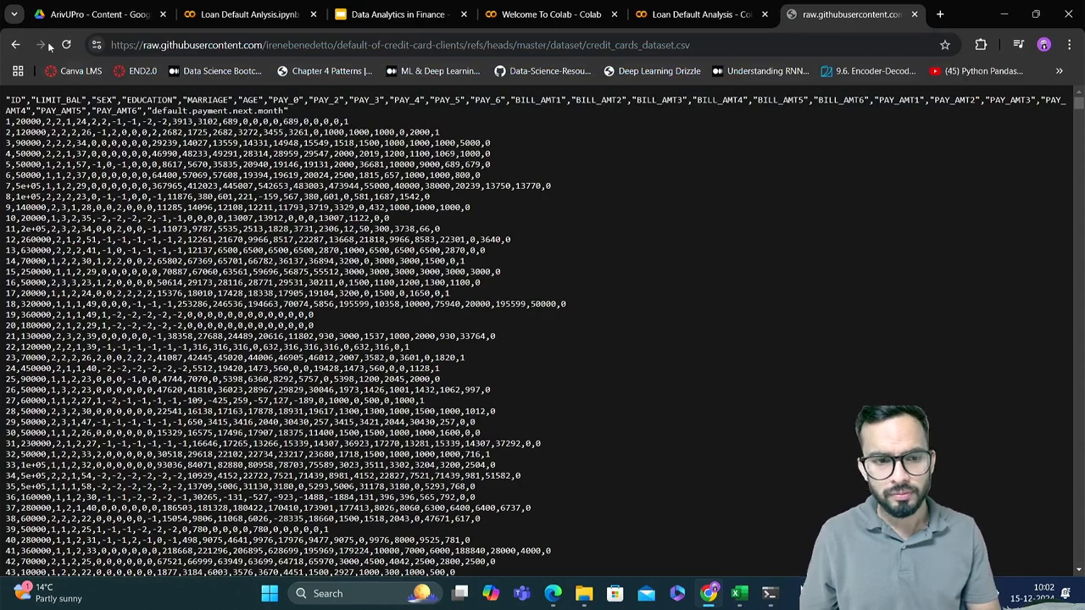
Return to the GitHub page of credit_cards_dataset.csv and download the raw file
left_click(16, 44)
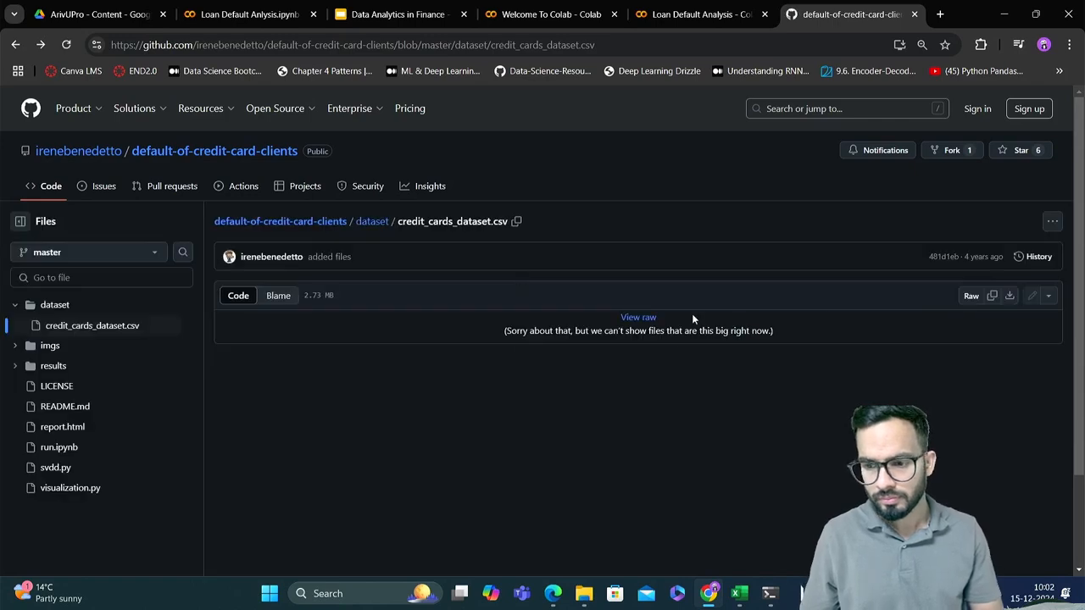
left_click(1009, 298)
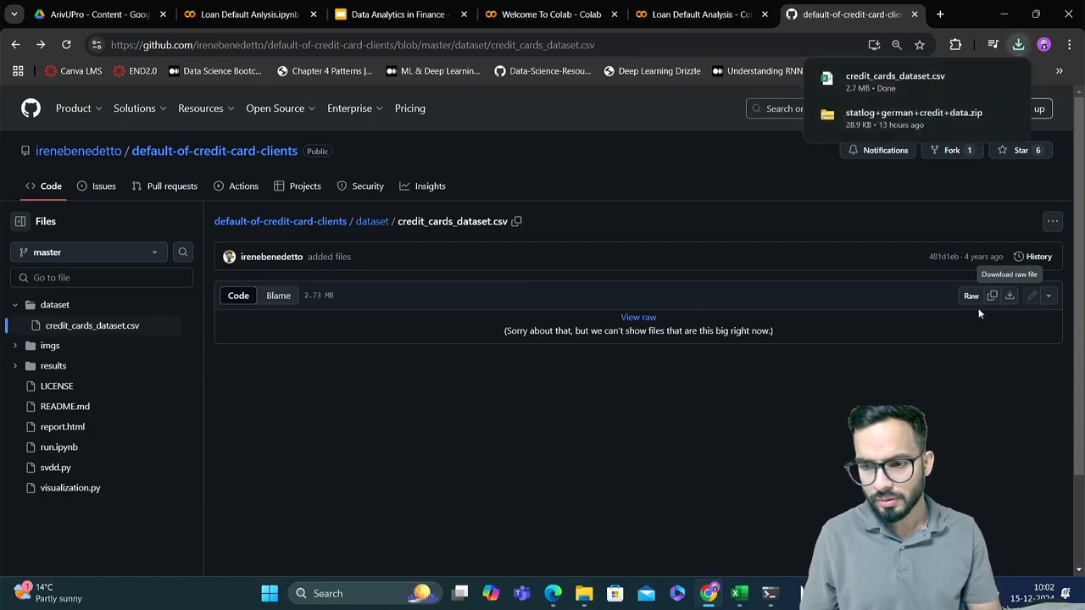
mouse_move(909, 80)
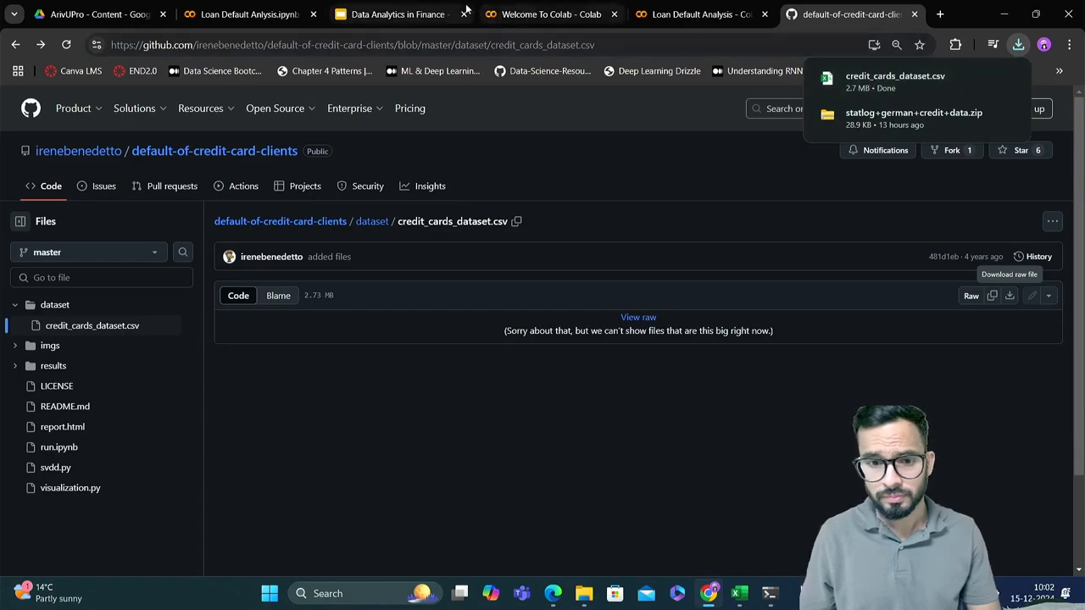
Switch to Google Drive and upload credit_cards_dataset.csv from Downloads into the ArivUPro - Content folder
left_click(401, 14)
left_click(98, 13)
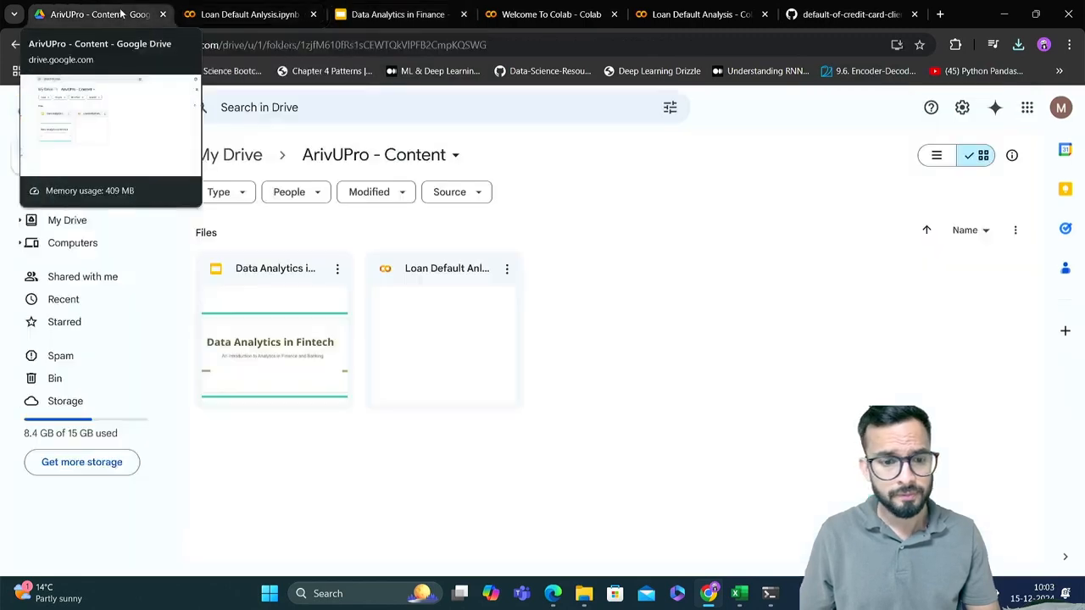
left_click(56, 159)
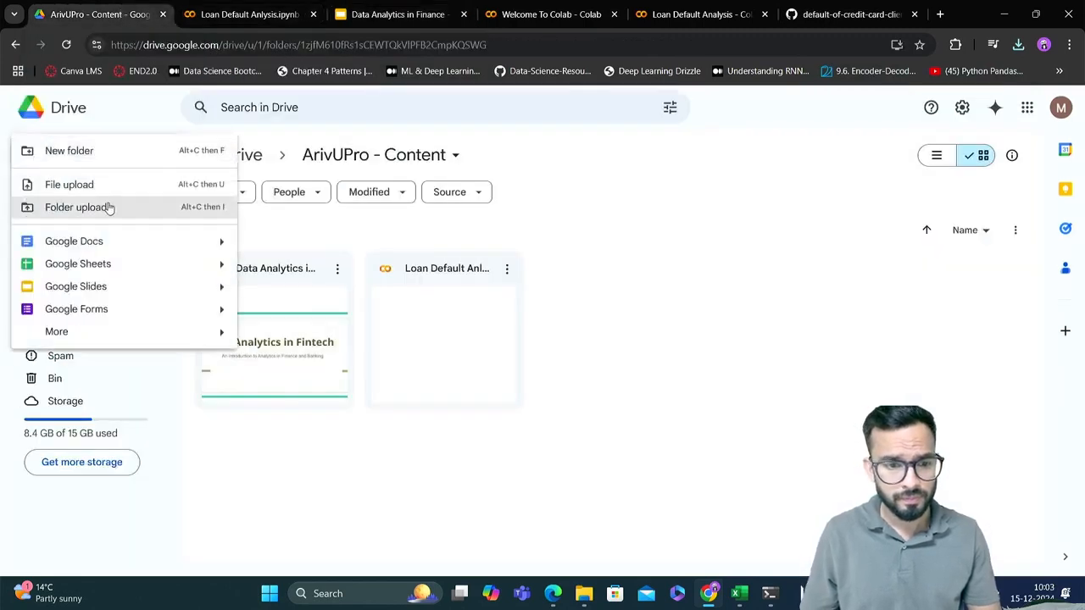
left_click(89, 186)
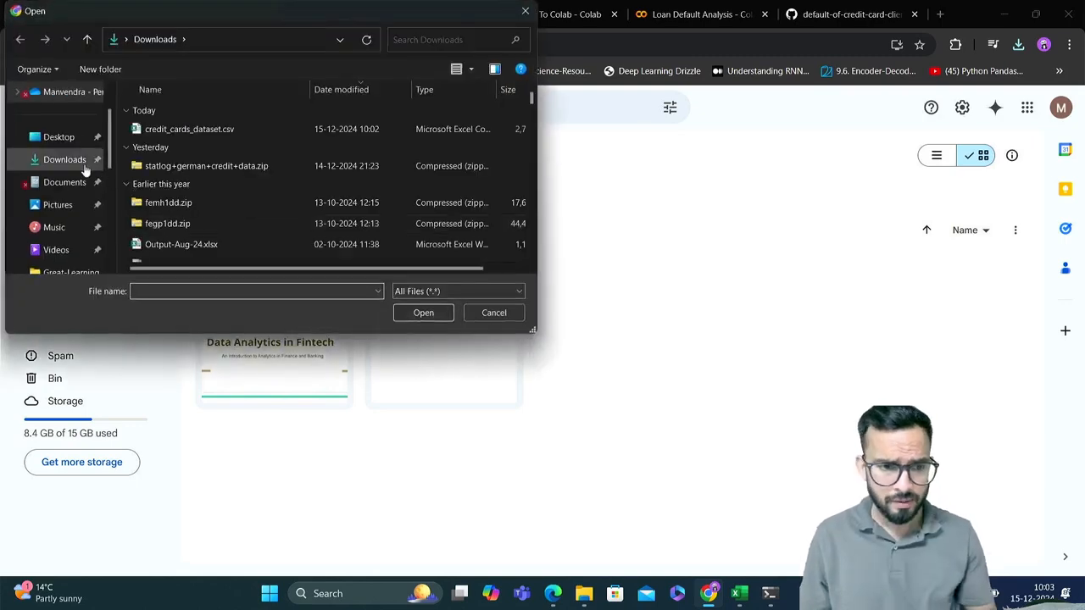
left_click(192, 134)
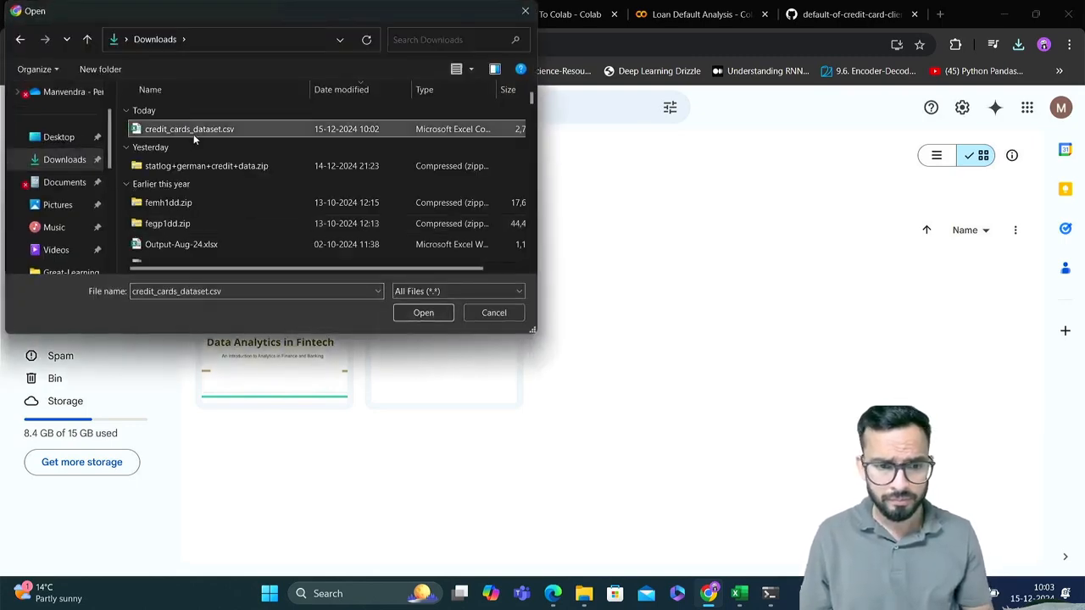
left_click(423, 312)
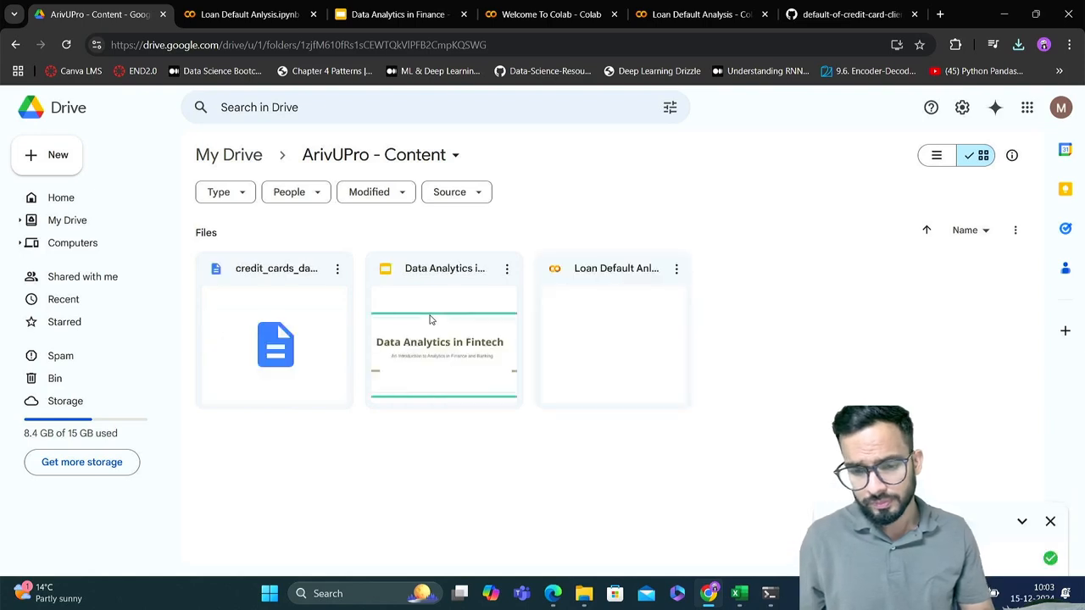
left_click(337, 269)
mouse_move(460, 417)
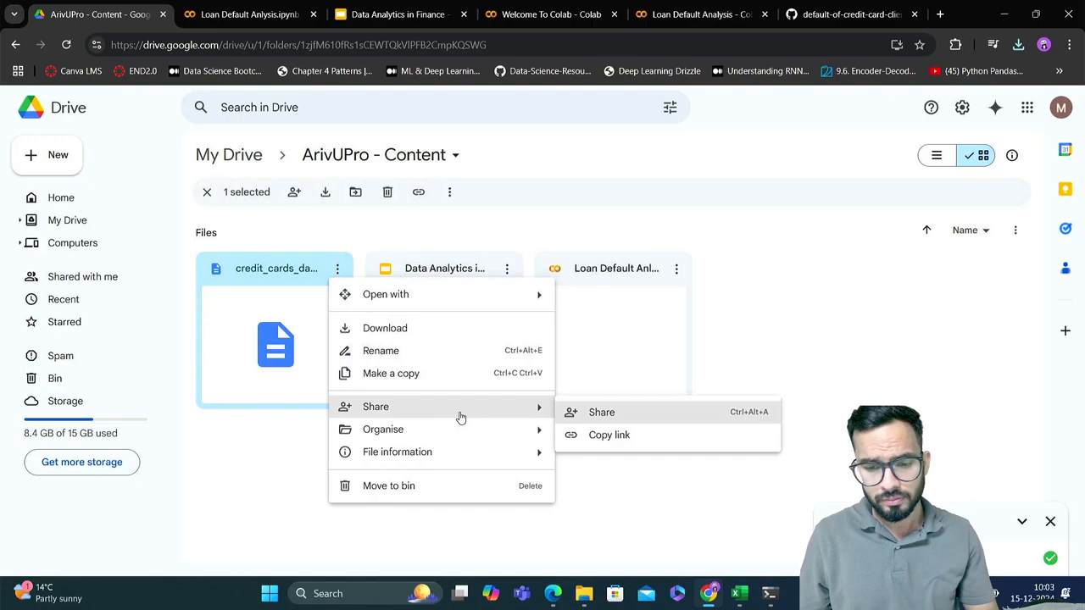
left_click(597, 413)
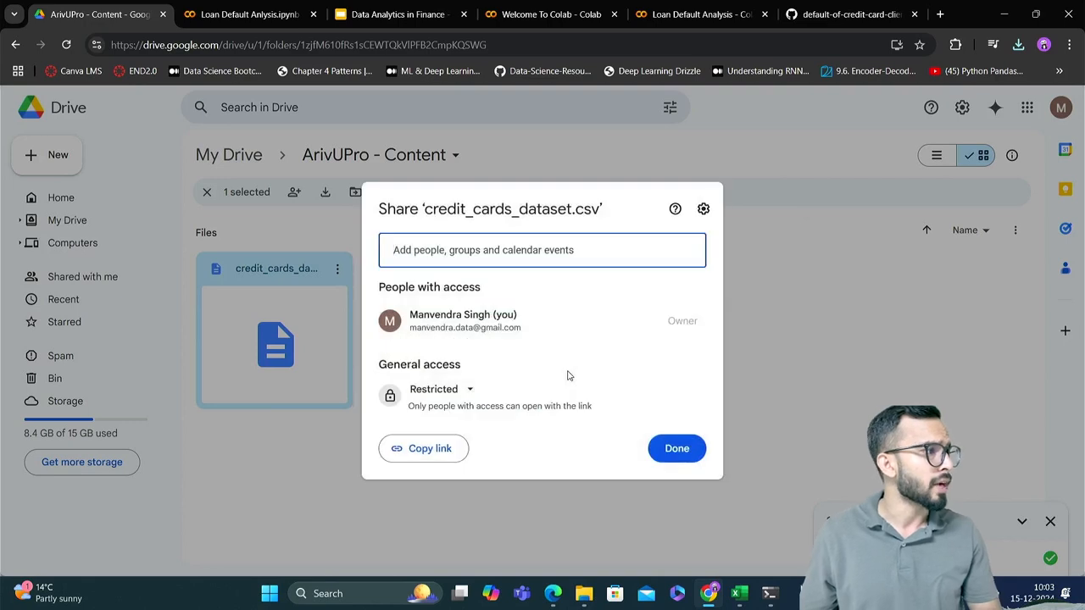
left_click(505, 257)
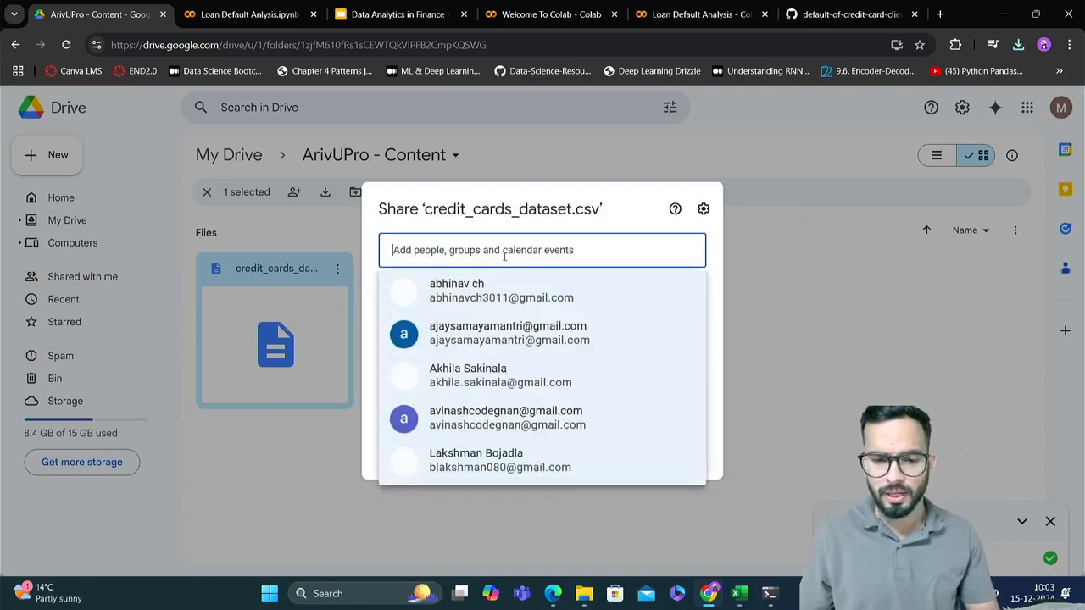
left_click(763, 305)
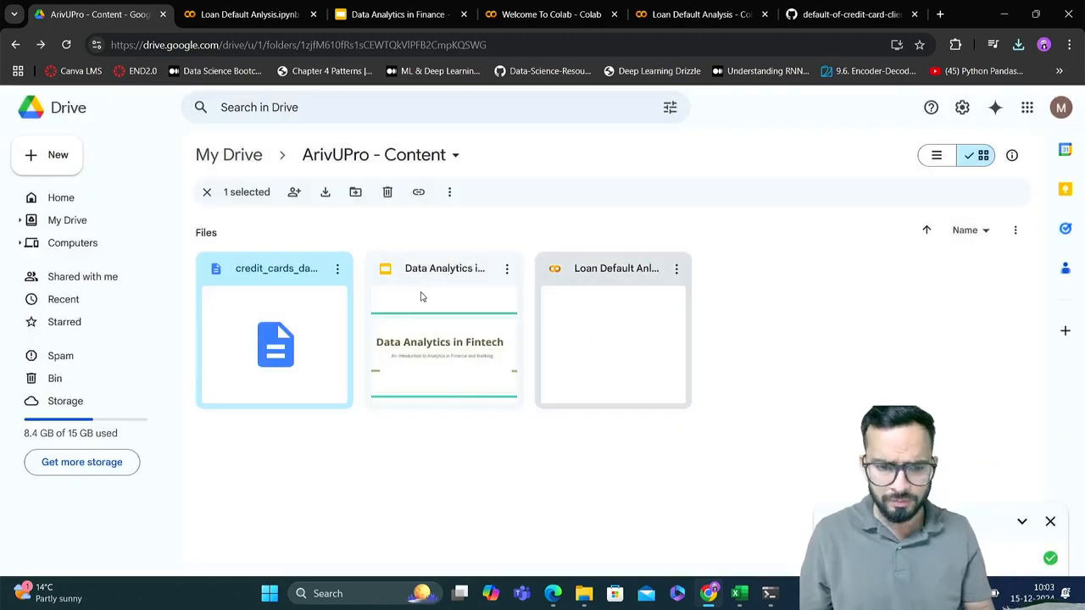
Open the sharing settings of credit_cards_dataset.csv and add the first recipient by e-mail address
left_click(333, 271)
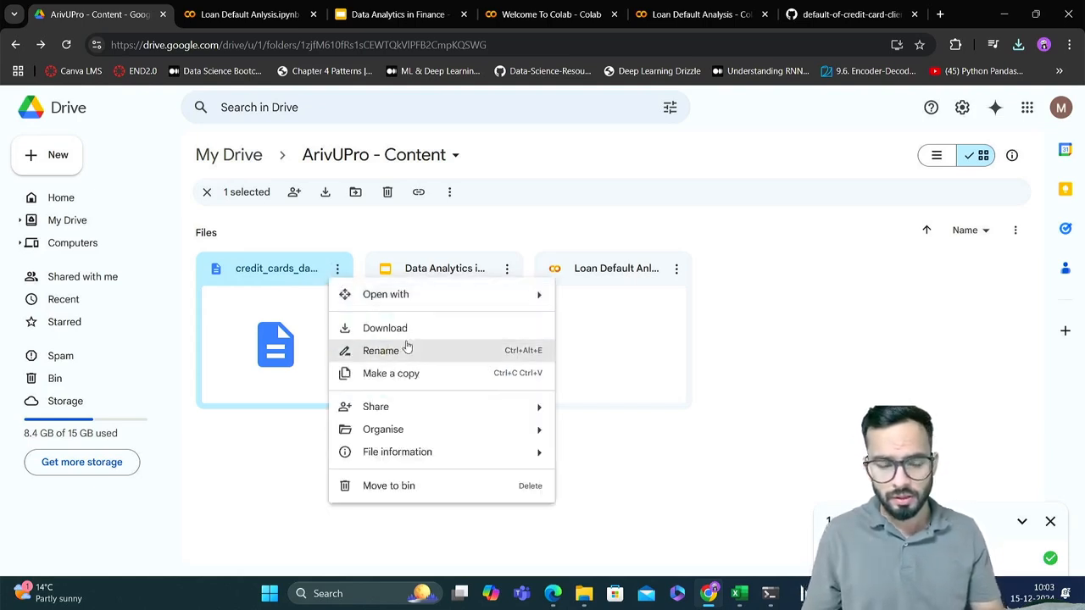
mouse_move(417, 406)
left_click(599, 413)
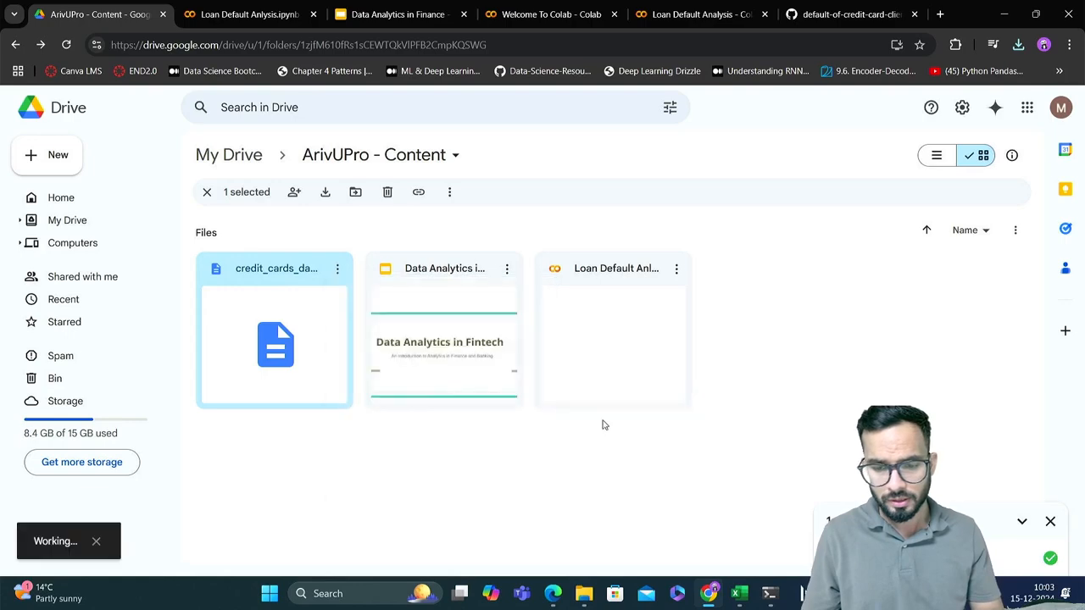
left_click(438, 253)
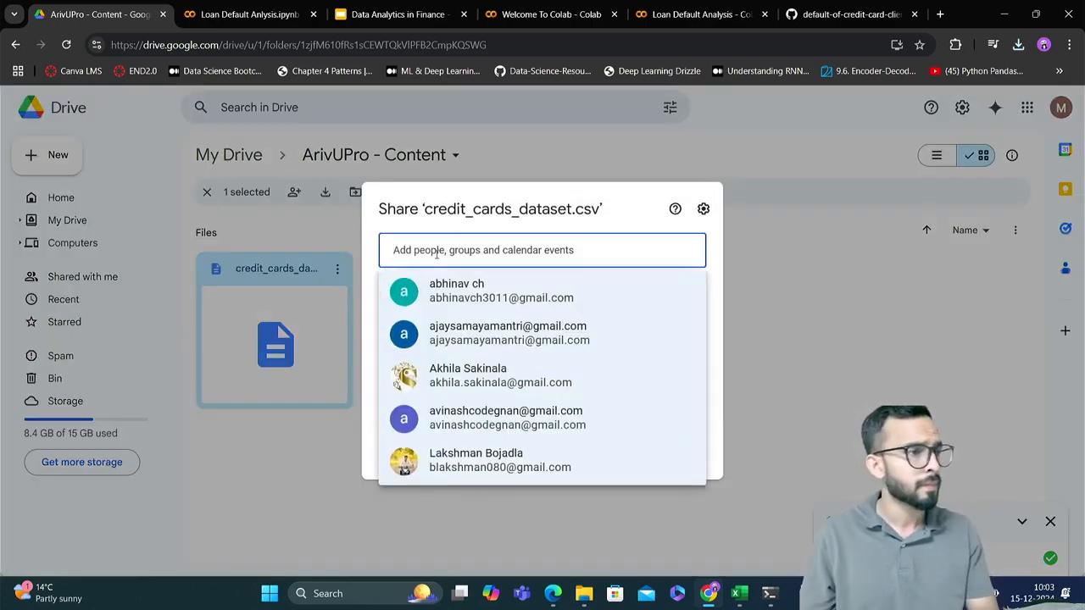
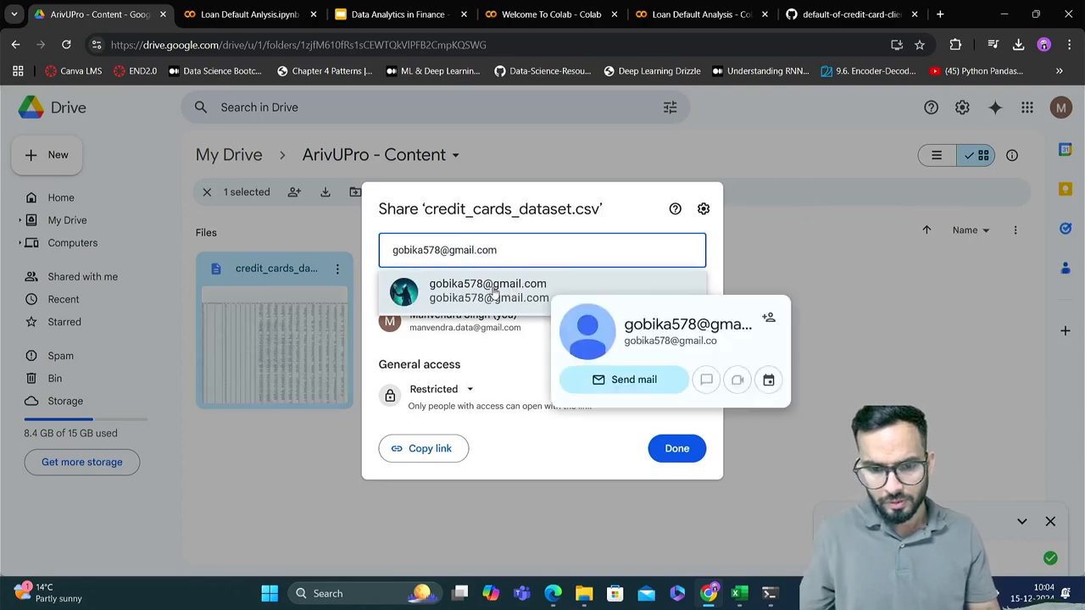
left_click(494, 292)
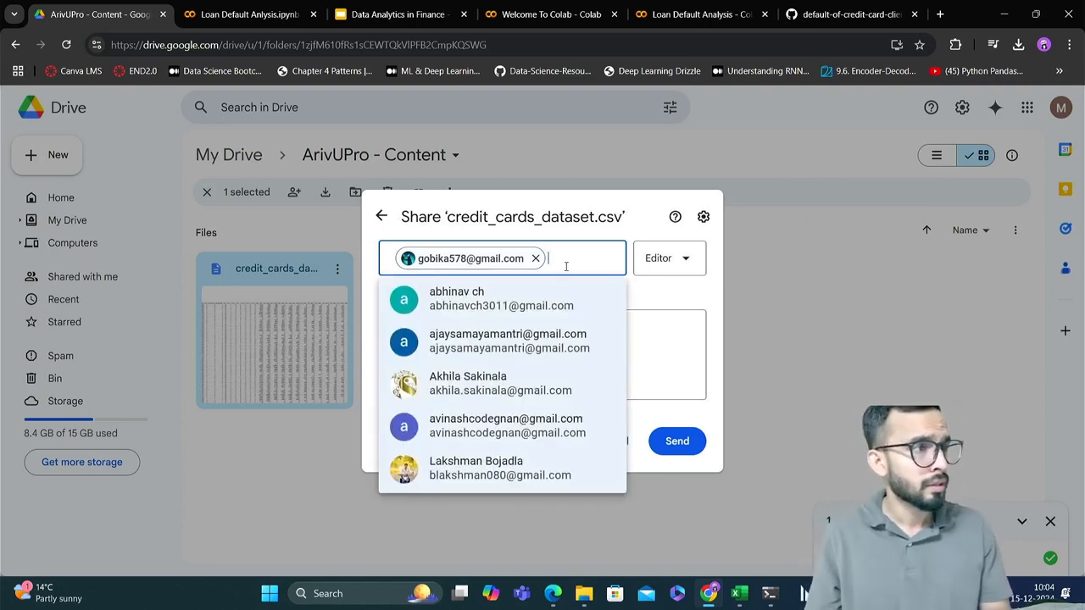
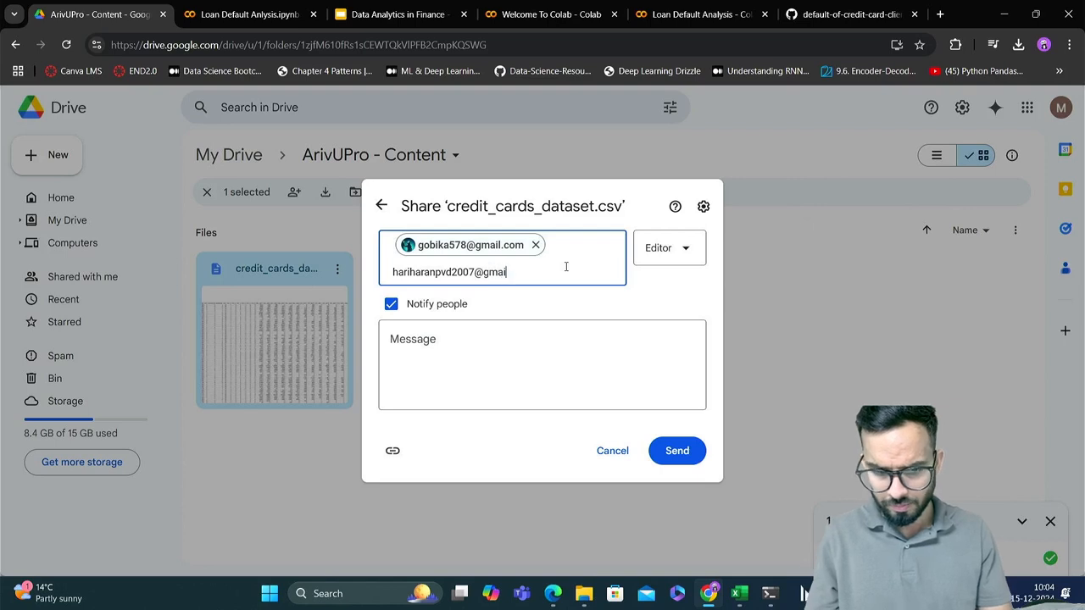
Add the second recipient's e-mail address to the sharing list of credit_cards_dataset.csv
key("Return")
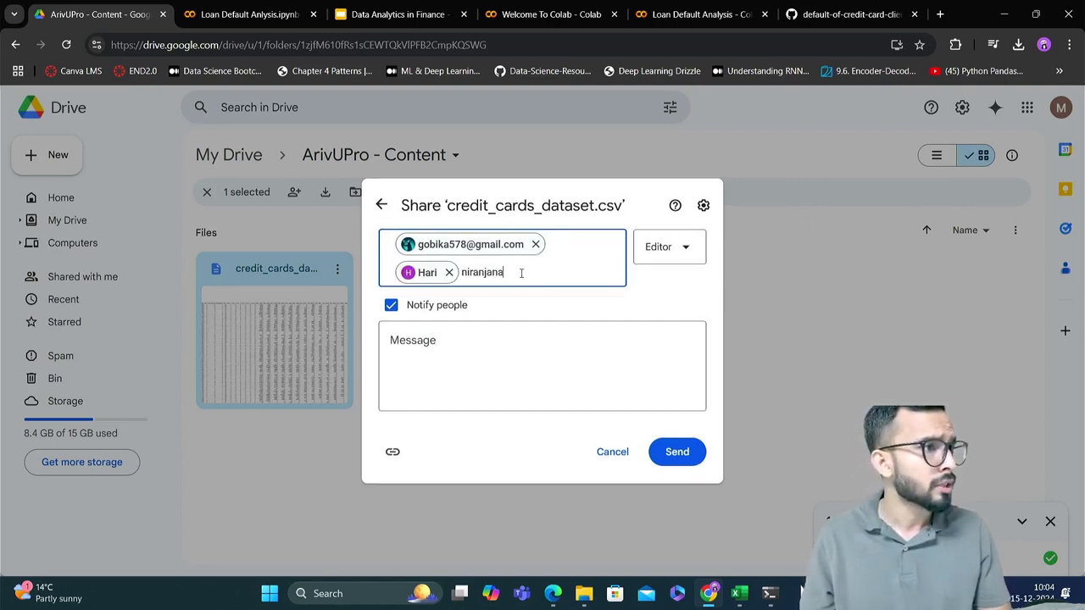
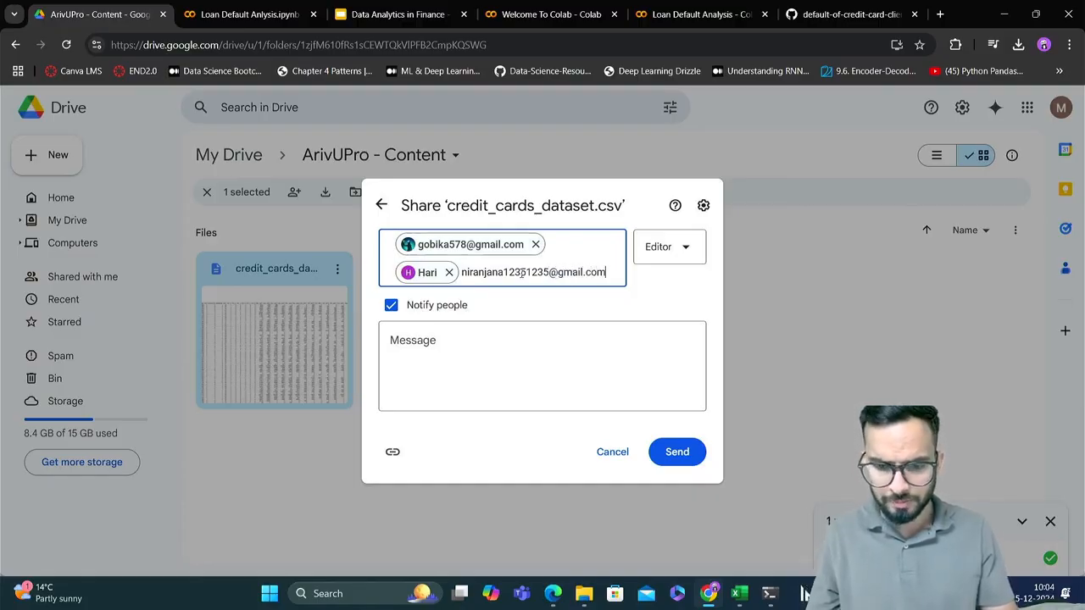
Add the third recipient's e-mail address to the sharing list of credit_cards_dataset.csv
left_click(529, 303)
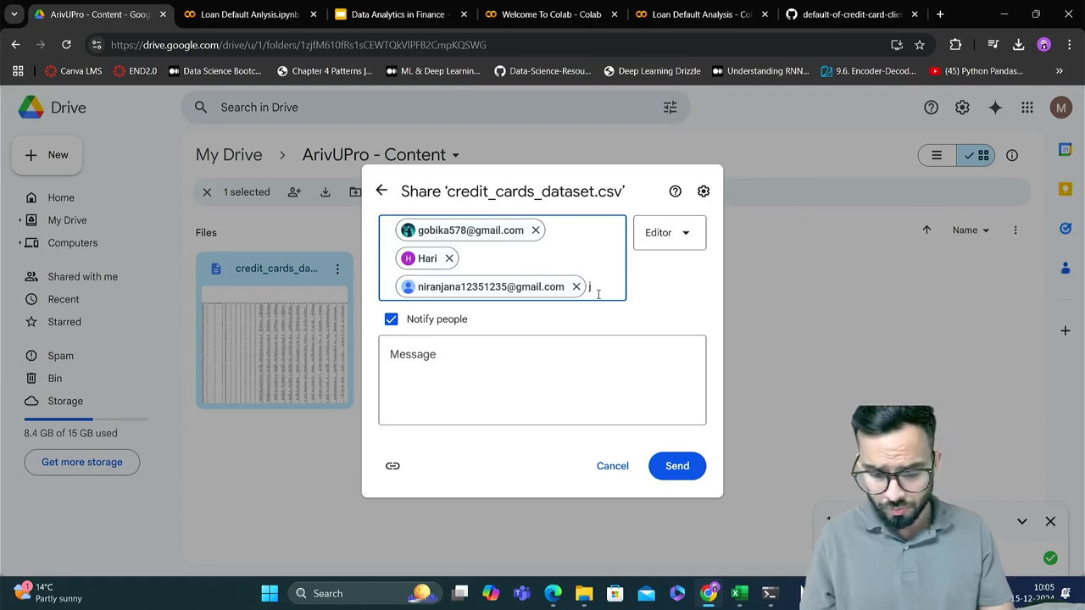
Add the fourth recipient by e-mail address and choose the matching contact for sharing credit_cards_dataset.csv
left_click(597, 294)
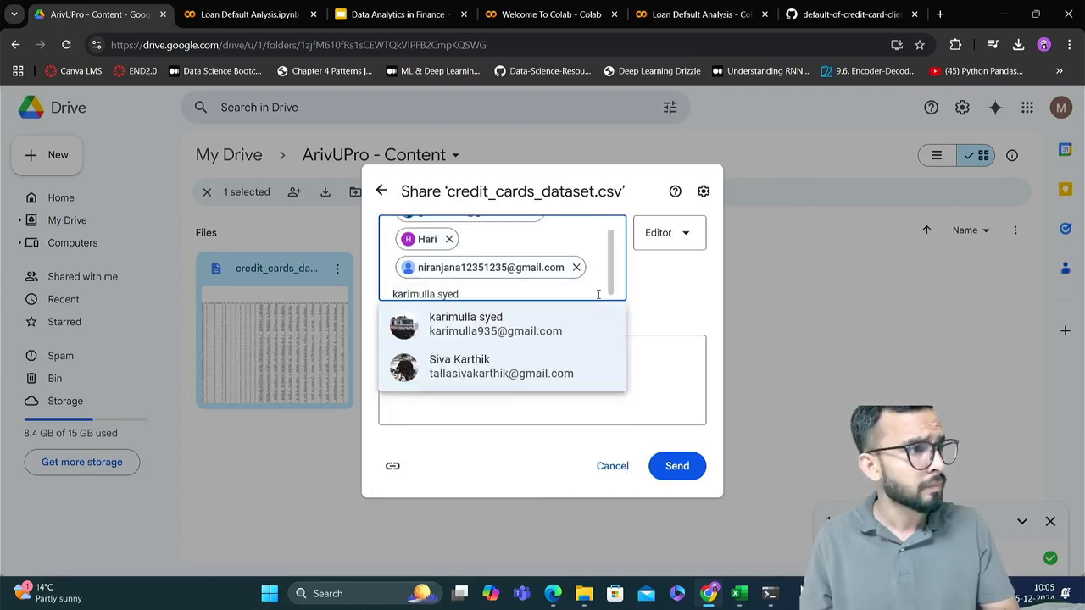
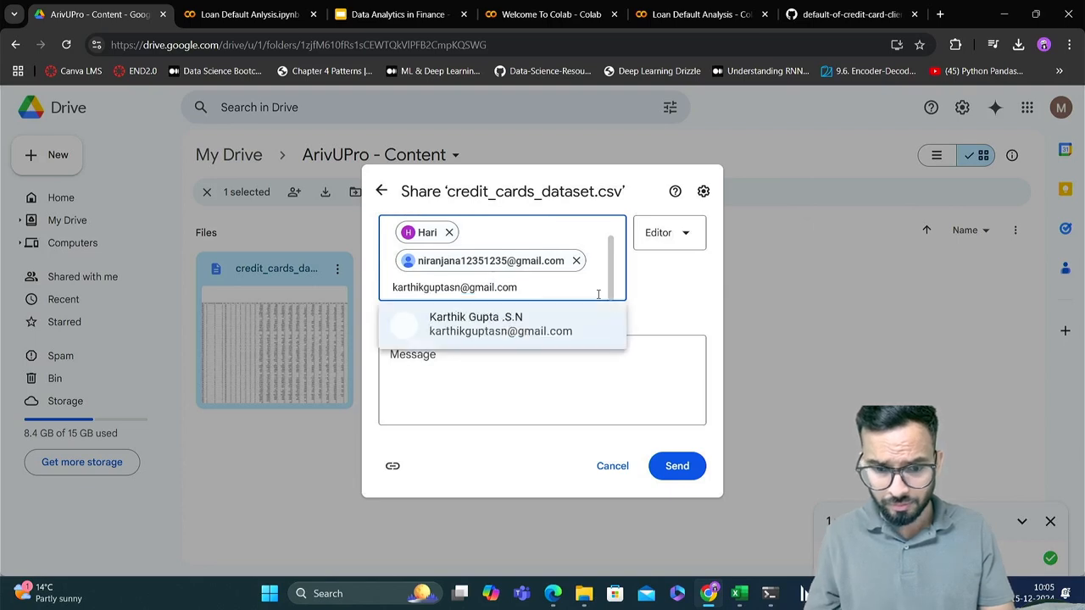
left_click(565, 323)
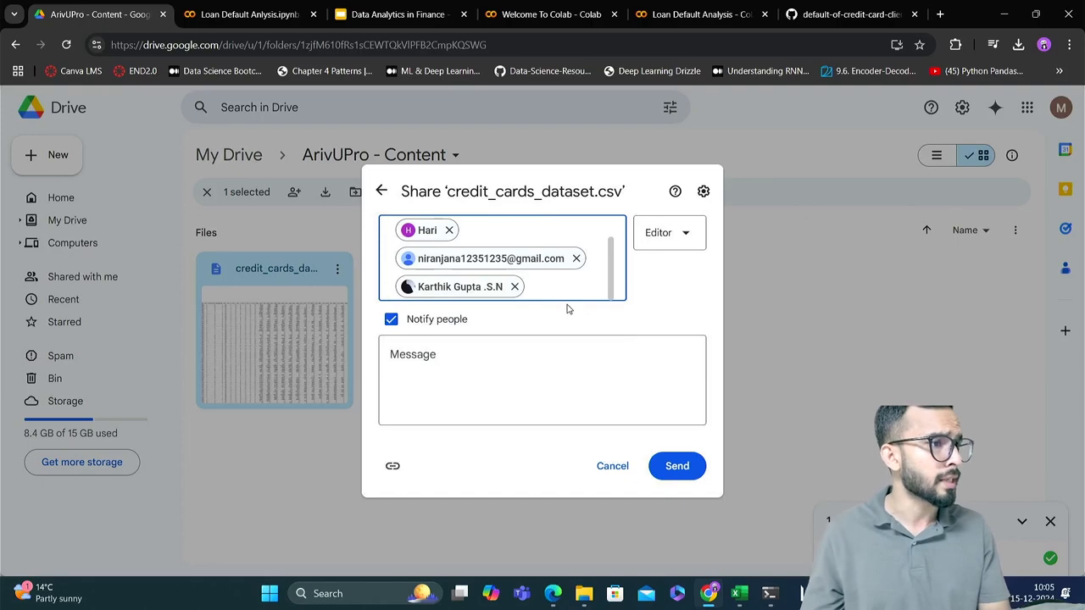
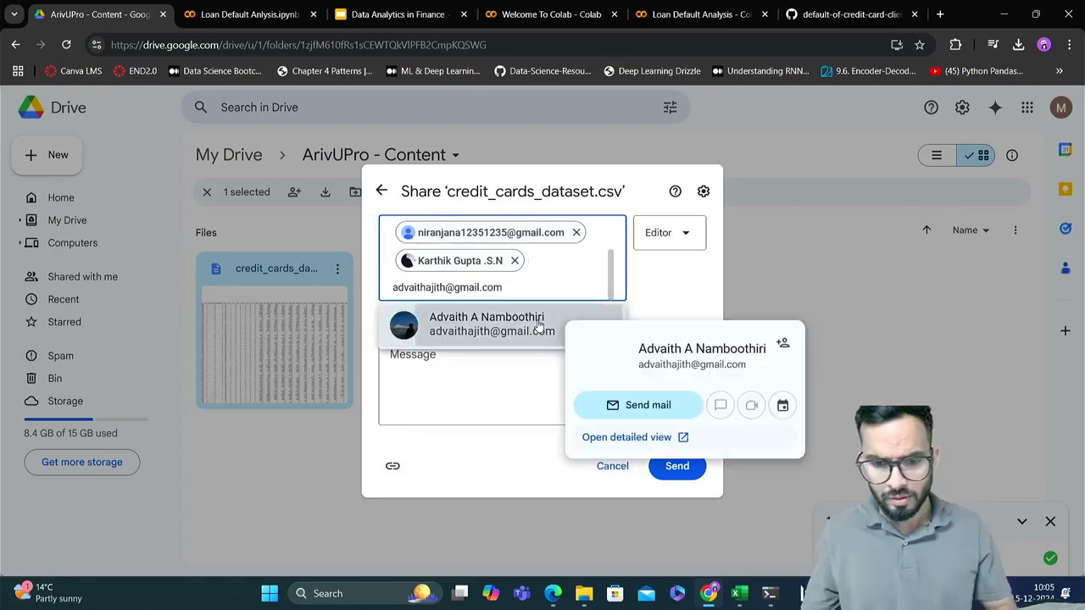
Add the fifth and sixth recipients and send the sharing invitation with the message "Dataset", sharing with the non-Google account anyway
left_click(540, 324)
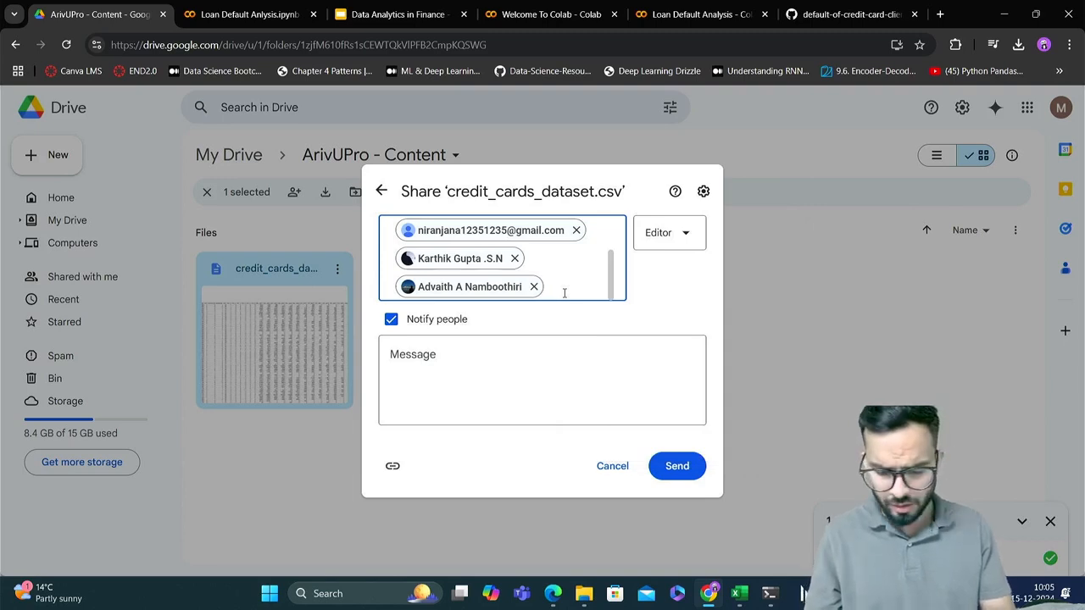
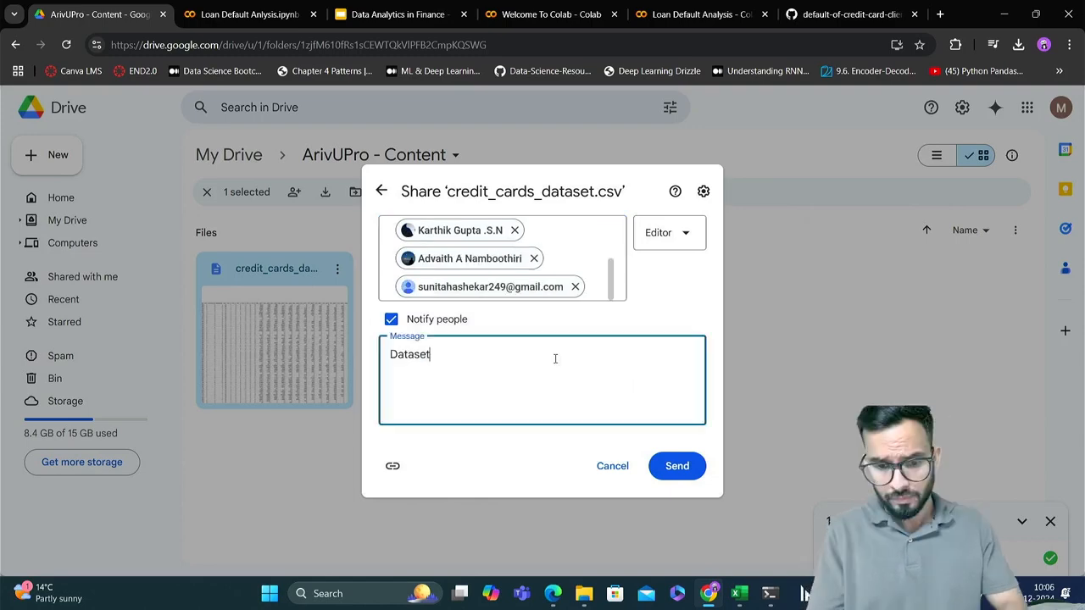
left_click(690, 467)
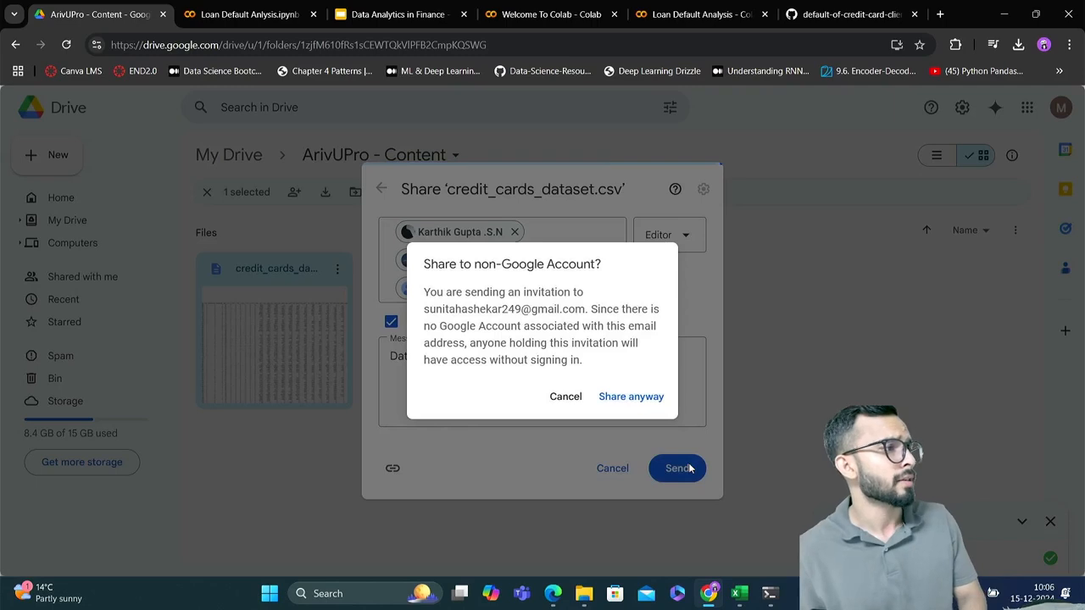
left_click(635, 399)
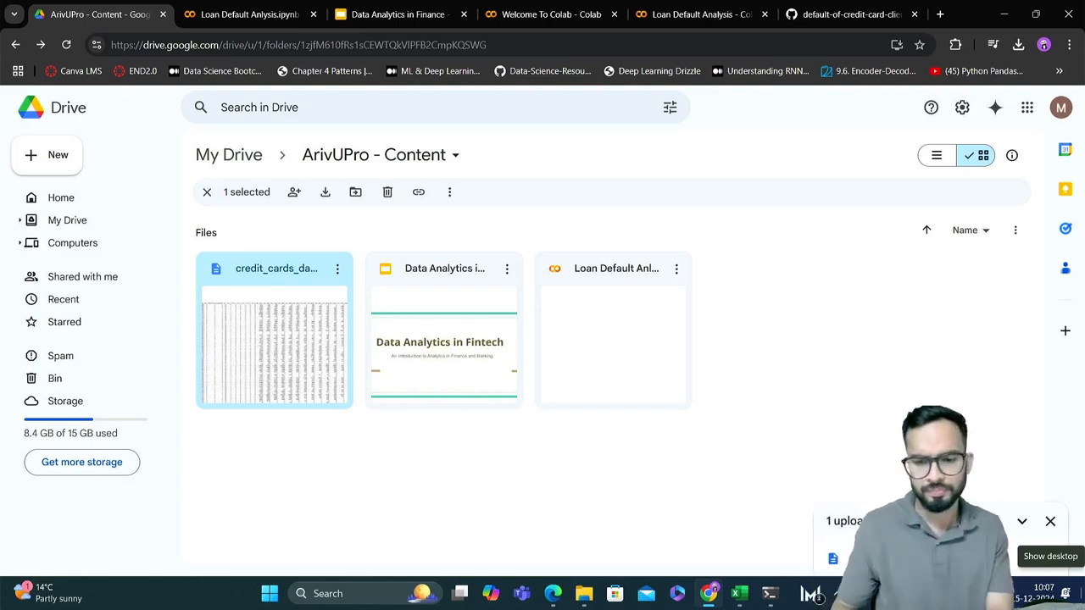
Reopen the sharing settings of credit_cards_dataset.csv in Drive and send an invitation to the sixth recipient's corrected e-mail address
left_click(233, 13)
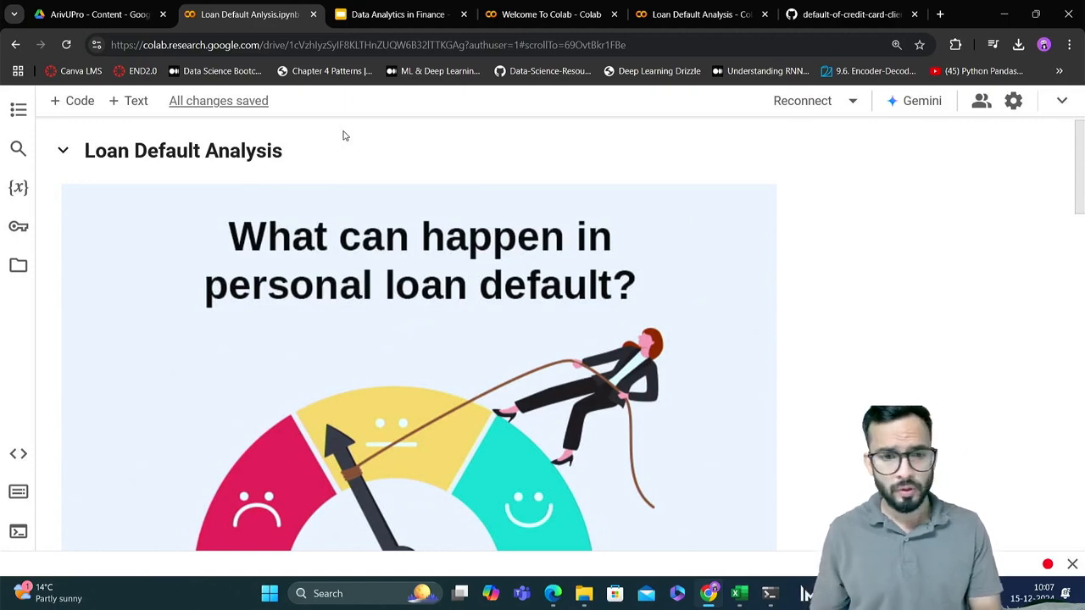
left_click(108, 12)
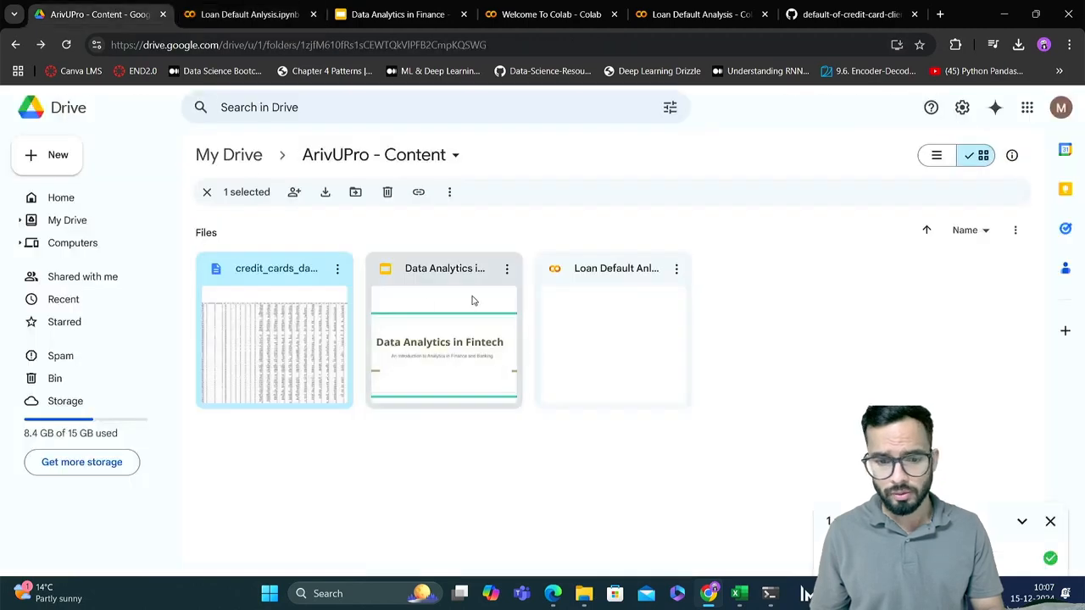
left_click(344, 276)
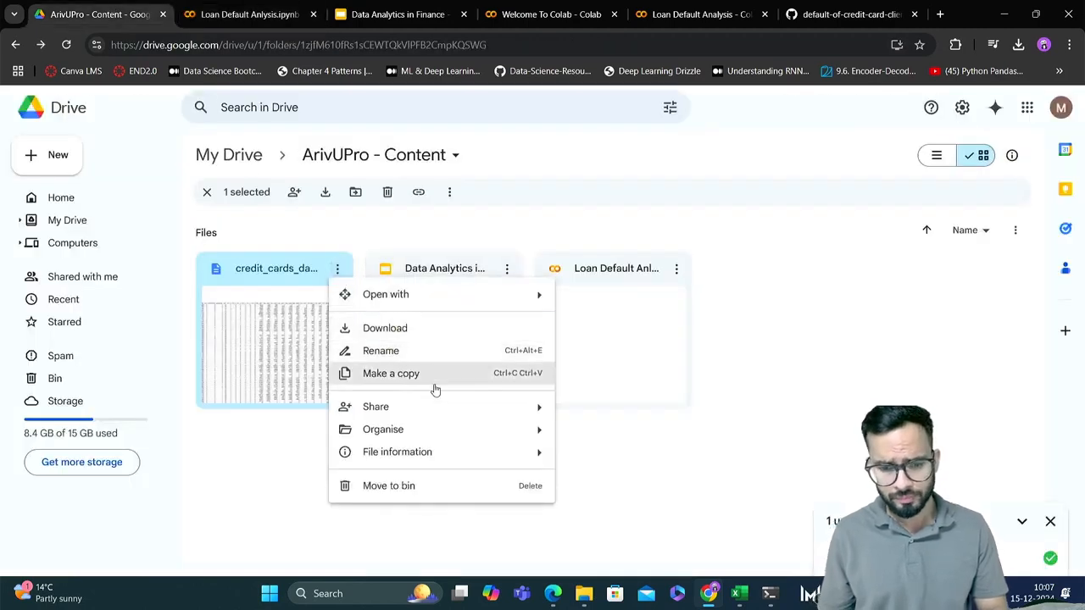
mouse_move(450, 415)
left_click(602, 413)
key("ctrl+v")
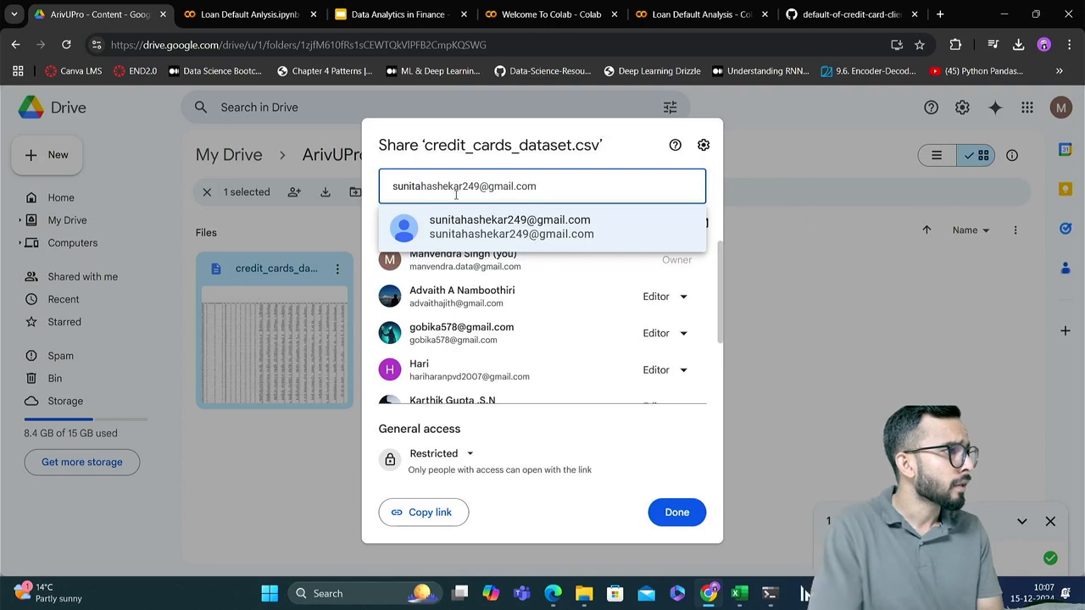
key("BackSpace")
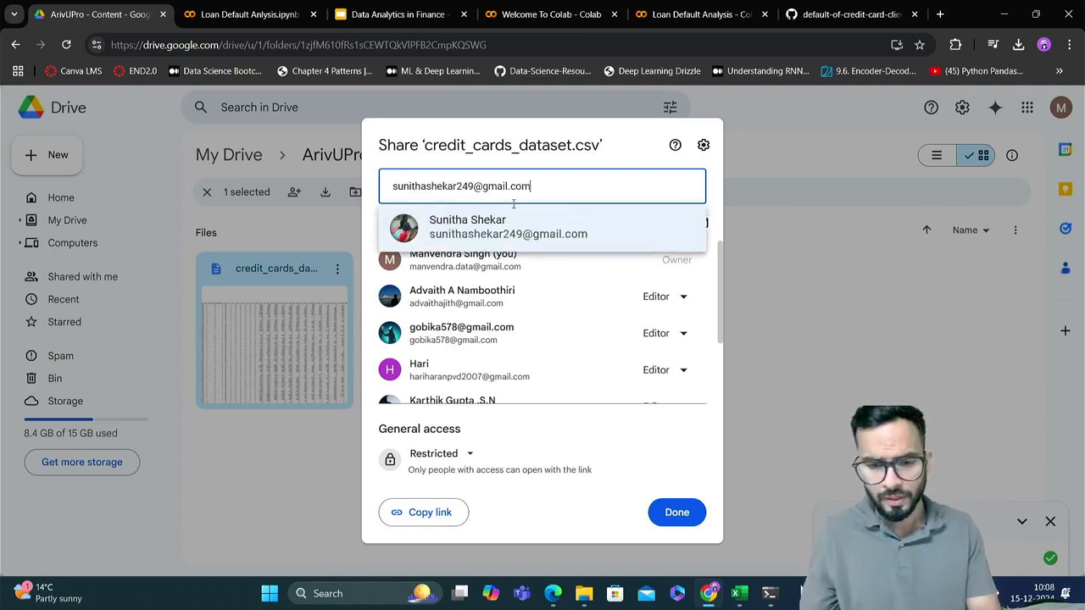
left_click(521, 227)
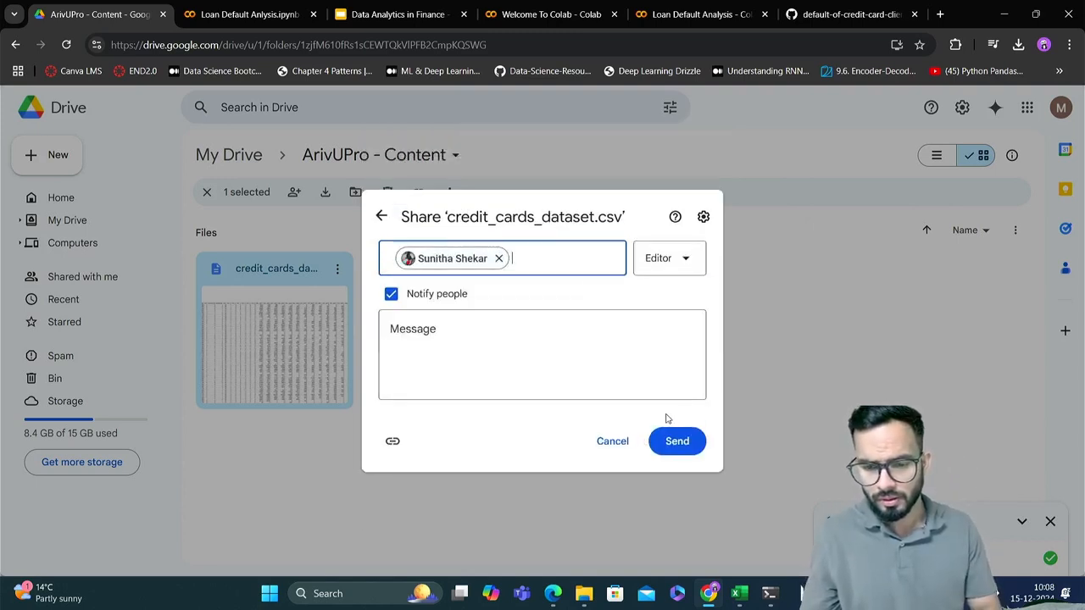
left_click(687, 447)
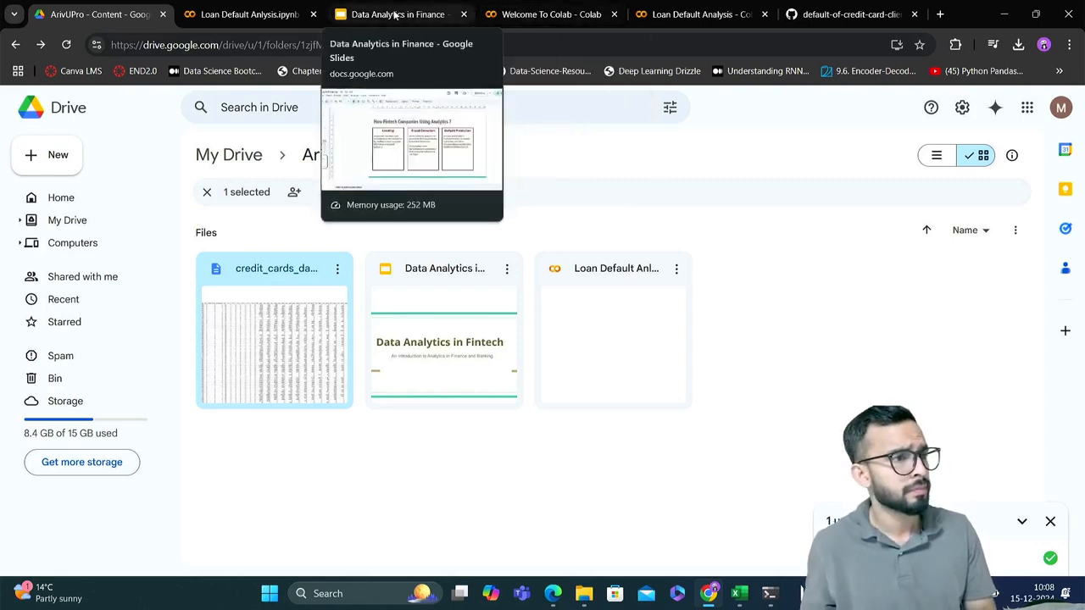
Switch to the Loan Default Anlysis.ipynb notebook in Colab and review its introduction and the start of the Data Description section
left_click(246, 14)
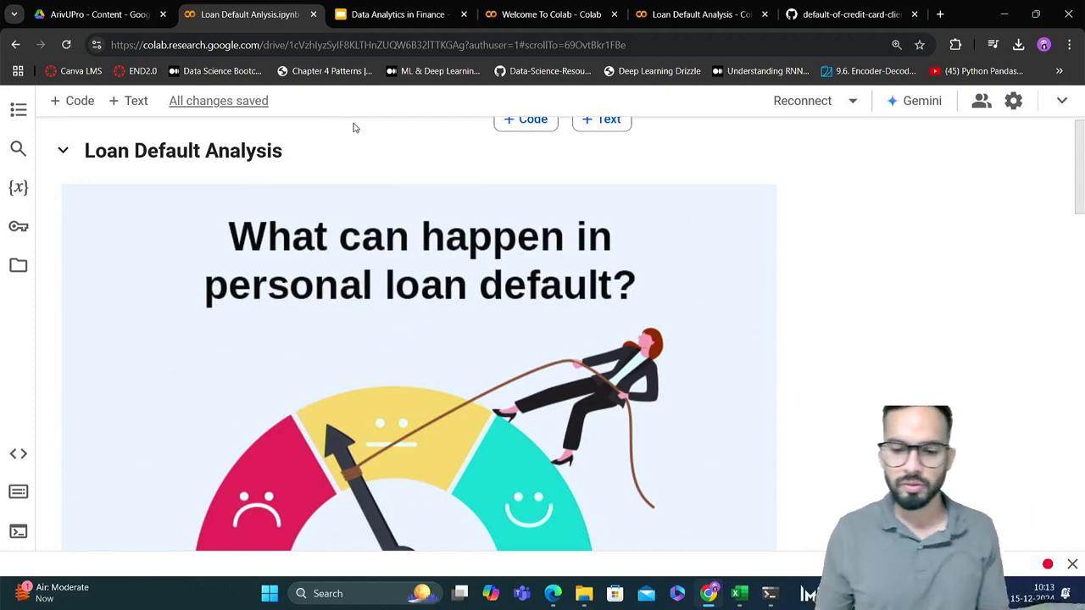
scroll(775, 350, "down", 4)
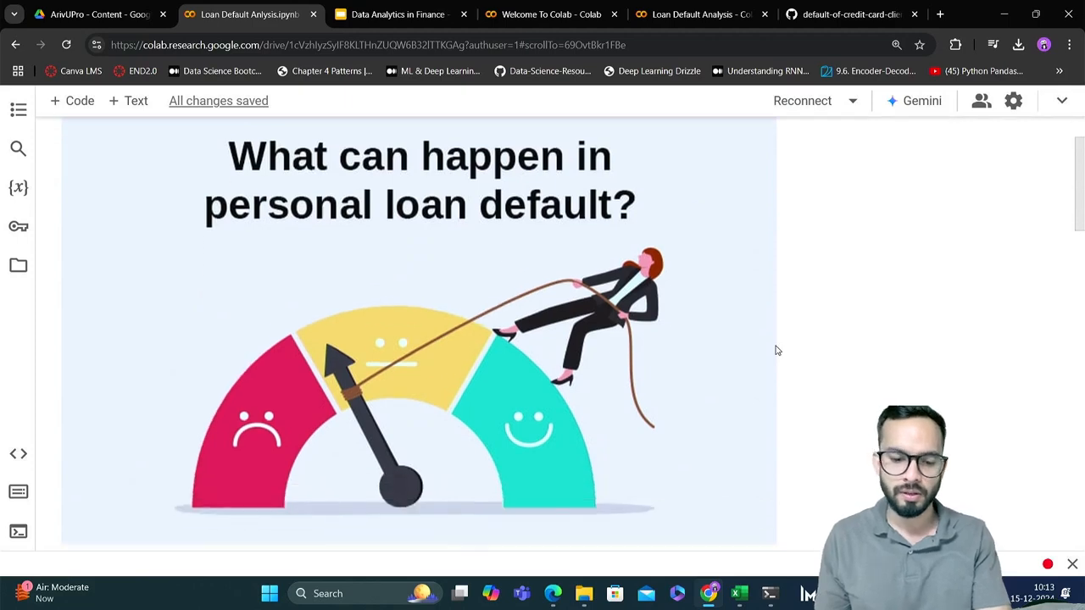
scroll(774, 350, "down", 1)
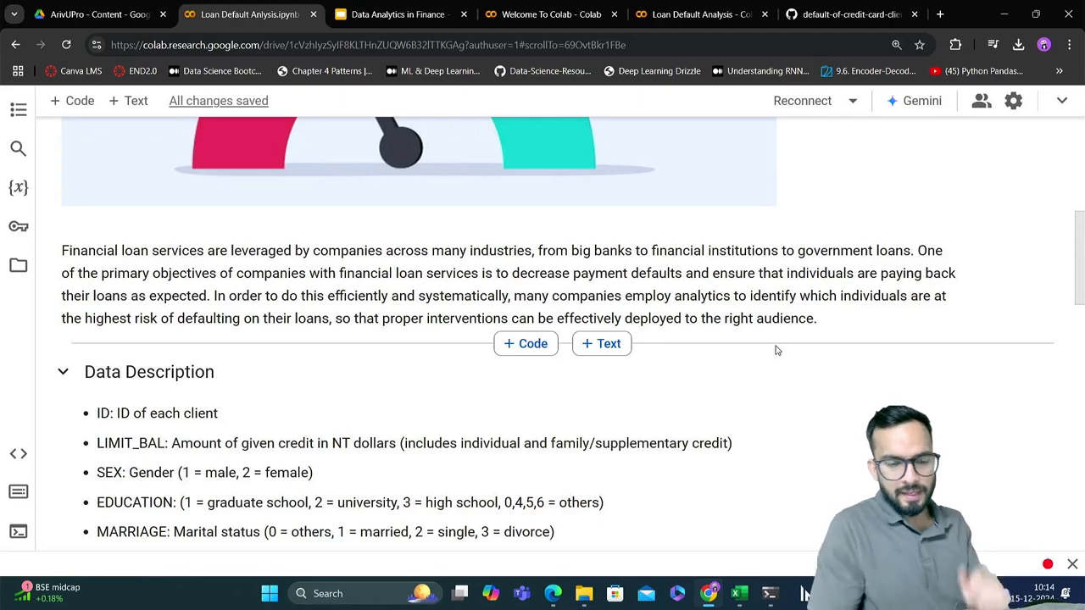
Open credit_cards_dataset.csv from the Downloads folder in Excel and examine the ID and LIMIT_BAL columns
key("alt+Tab")
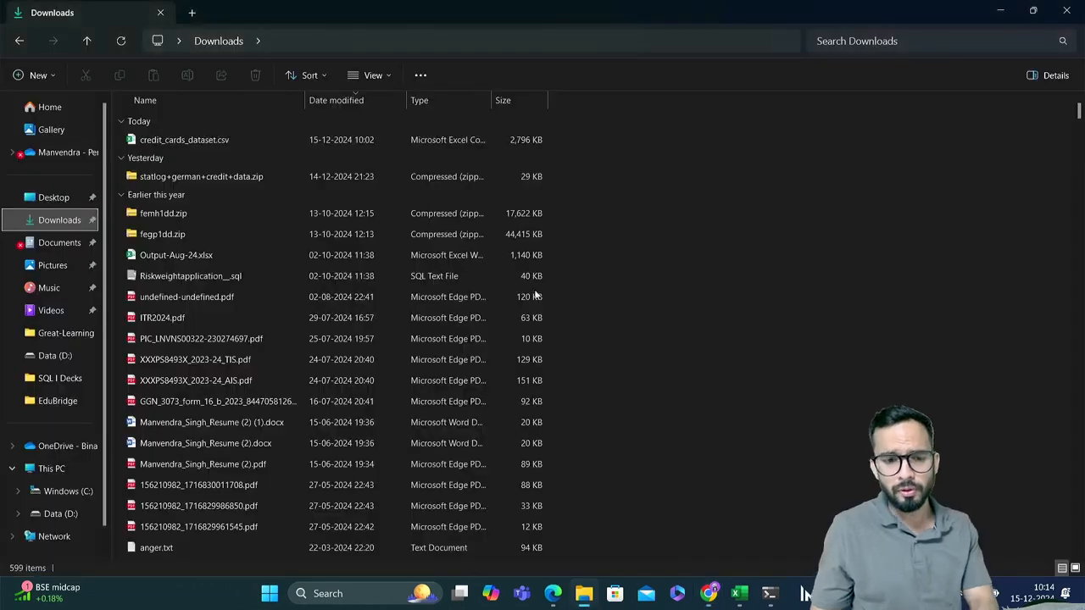
left_click(210, 141)
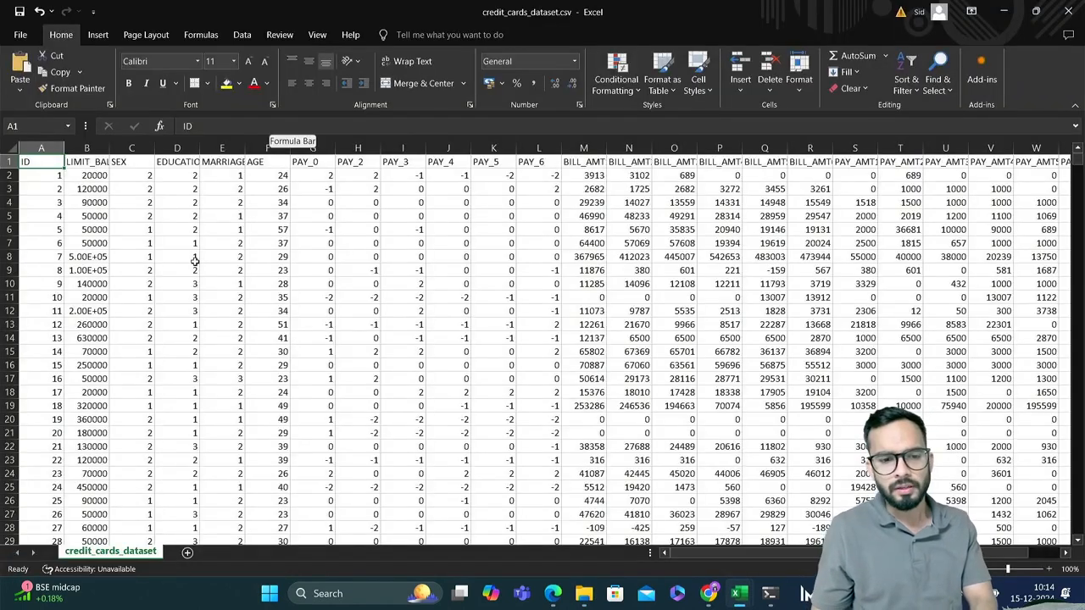
left_click(85, 162)
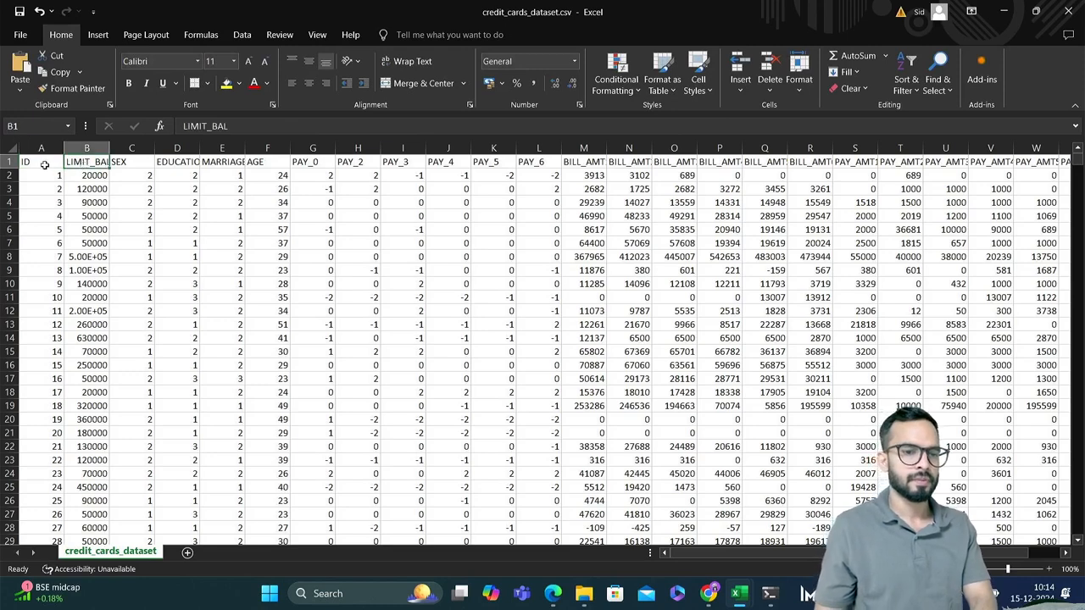
left_click(43, 165)
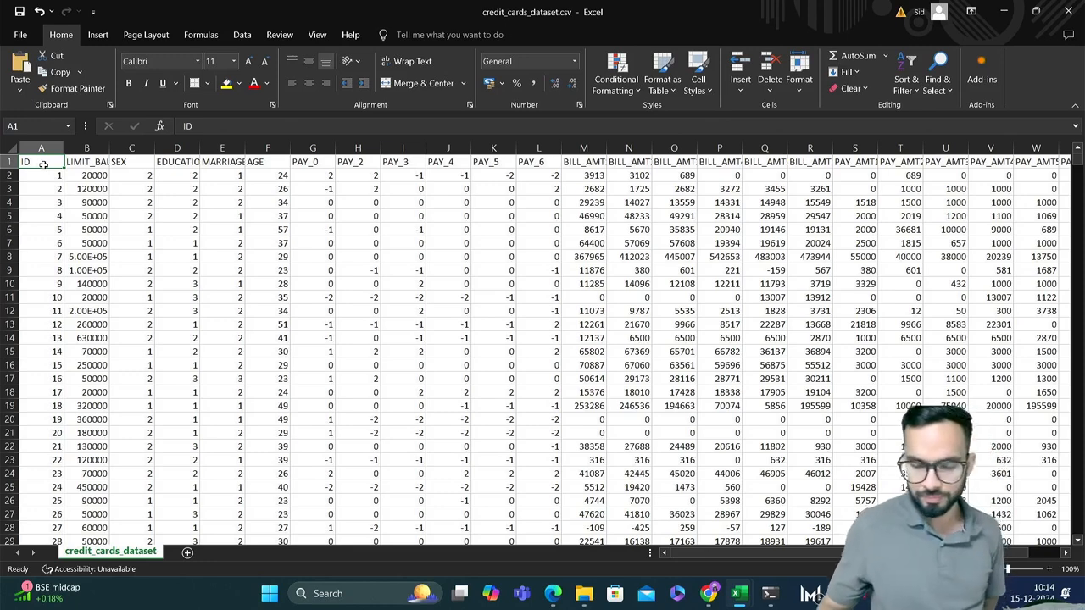
key("Right")
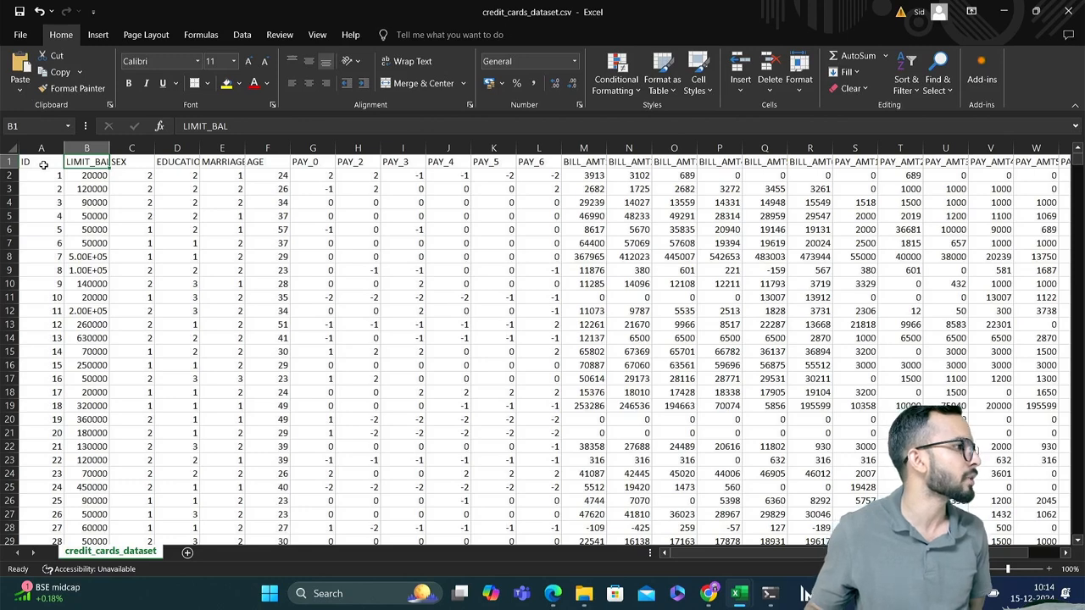
Check the SEX column in Excel and look up its coding in the Data Description of the Loan Default Anlysis.ipynb notebook in Colab
key("Right")
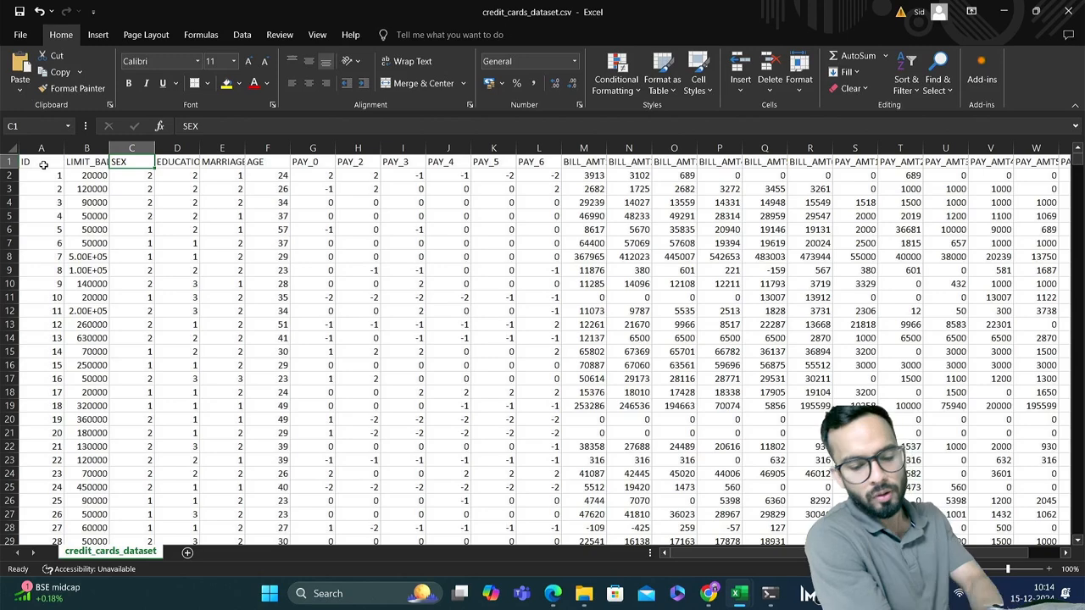
key("alt+Tab")
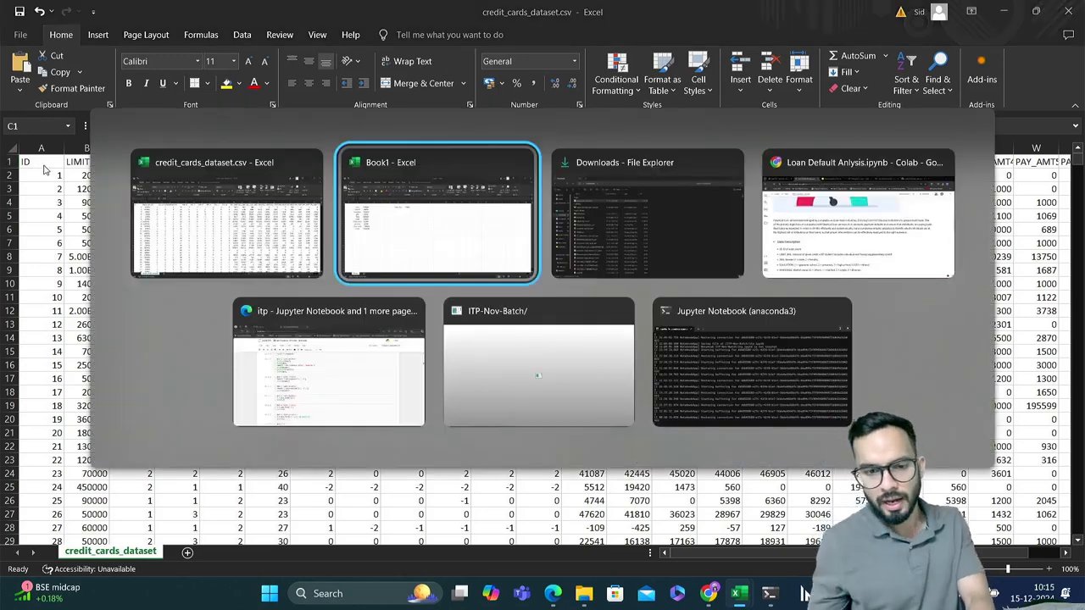
key("alt+Tab")
key("alt+Tab")
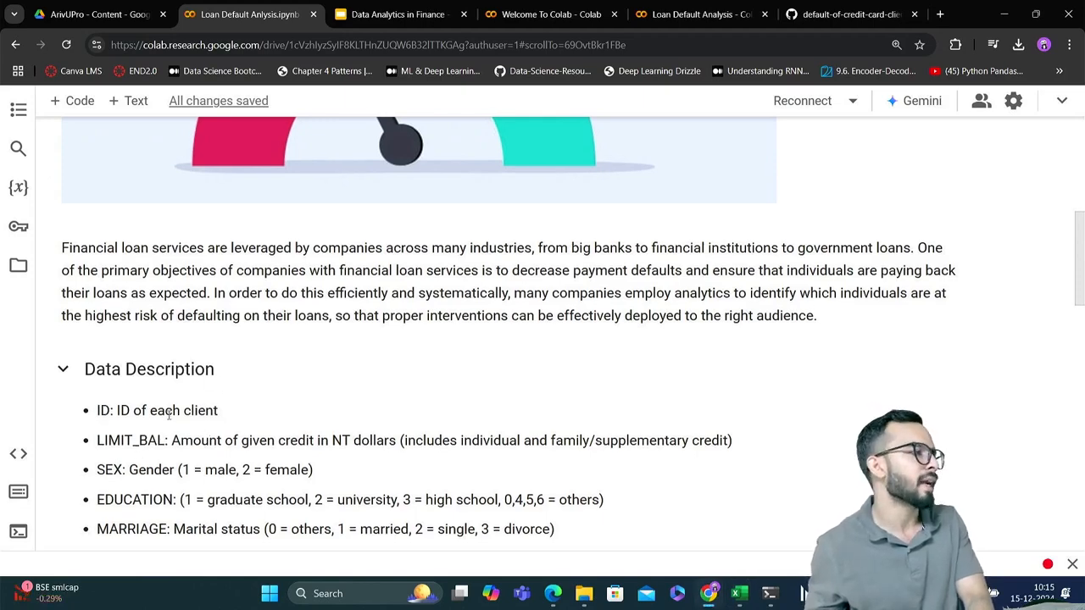
scroll(169, 416, "down", 1)
scroll(168, 416, "down", 1)
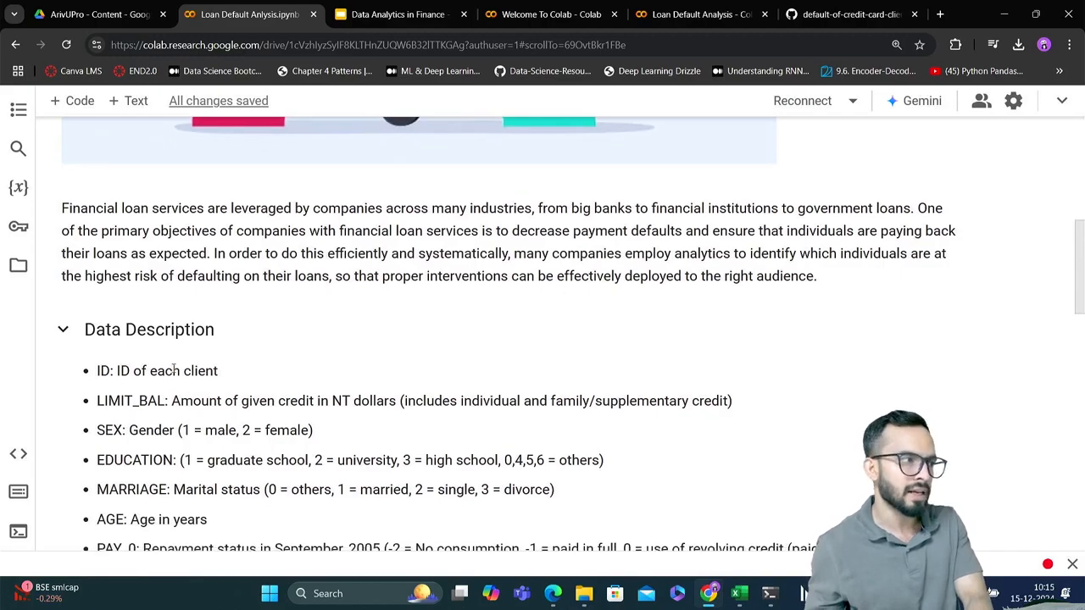
scroll(173, 369, "down", 2)
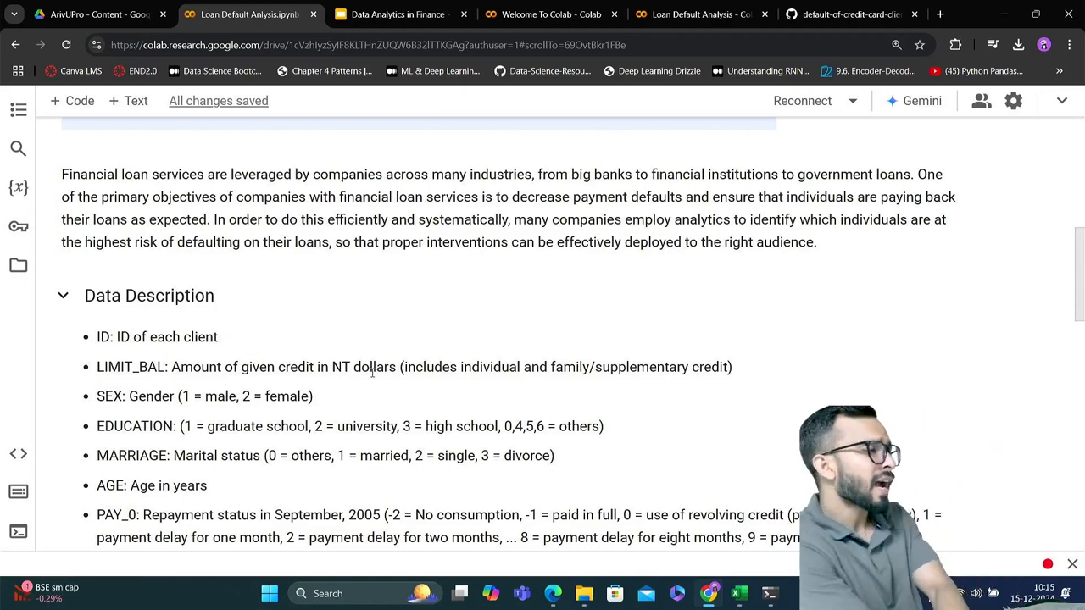
Switch back to credit_cards_dataset.csv in Excel and compare the EDUCATION and MARRIAGE columns with their descriptions in the Colab notebook
key("alt+Tab")
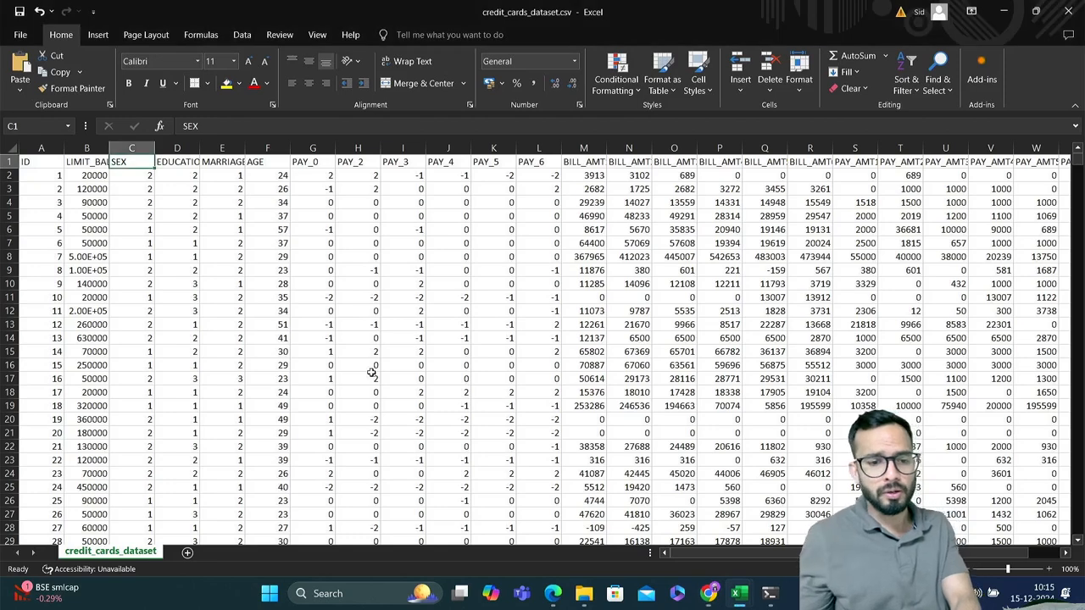
left_click(180, 160)
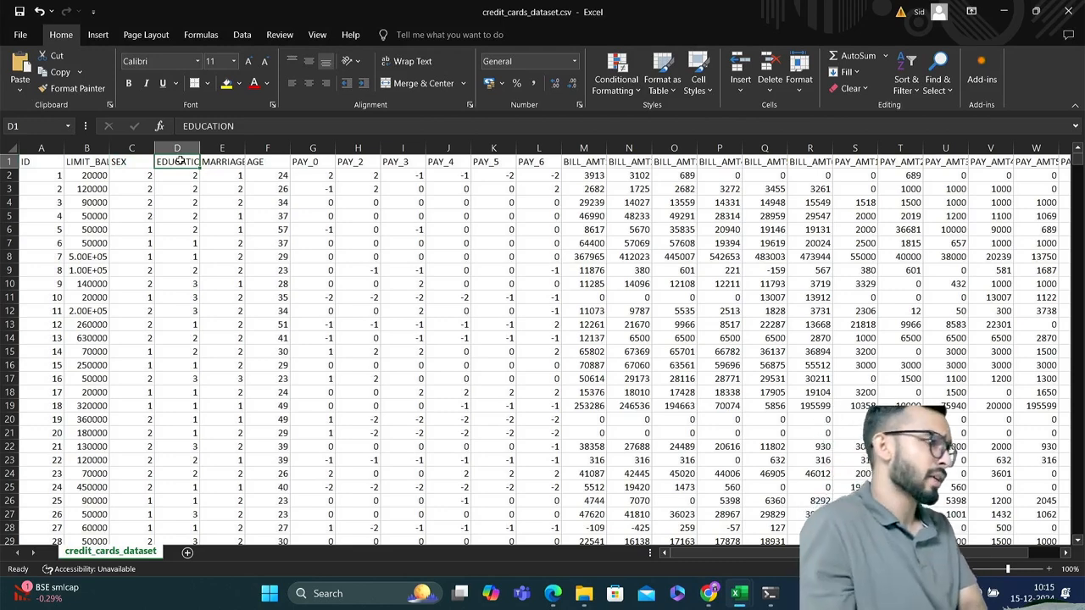
key("alt+Tab")
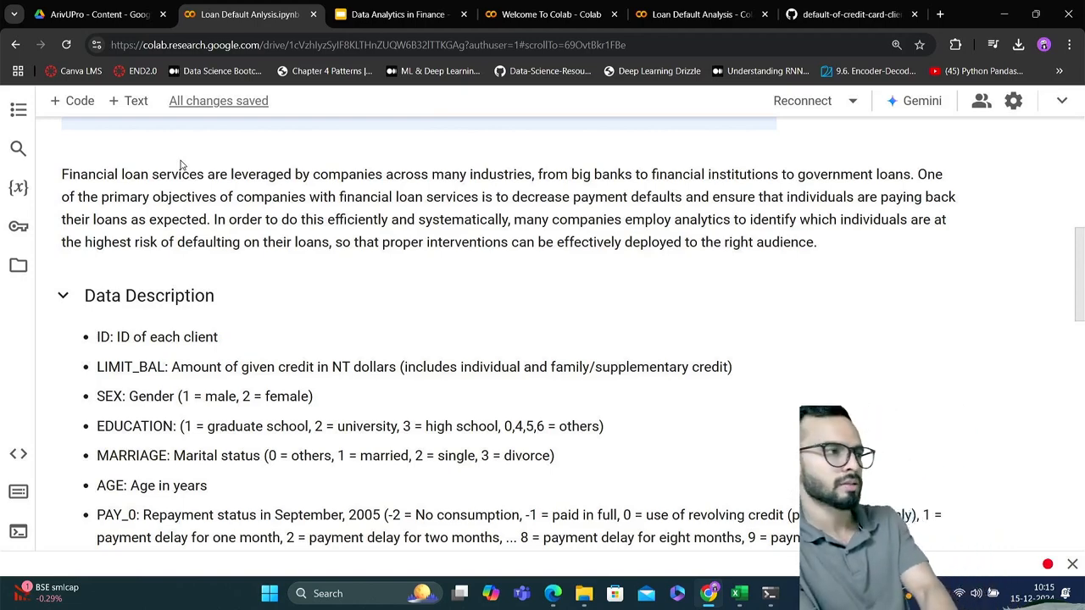
key("alt+Tab")
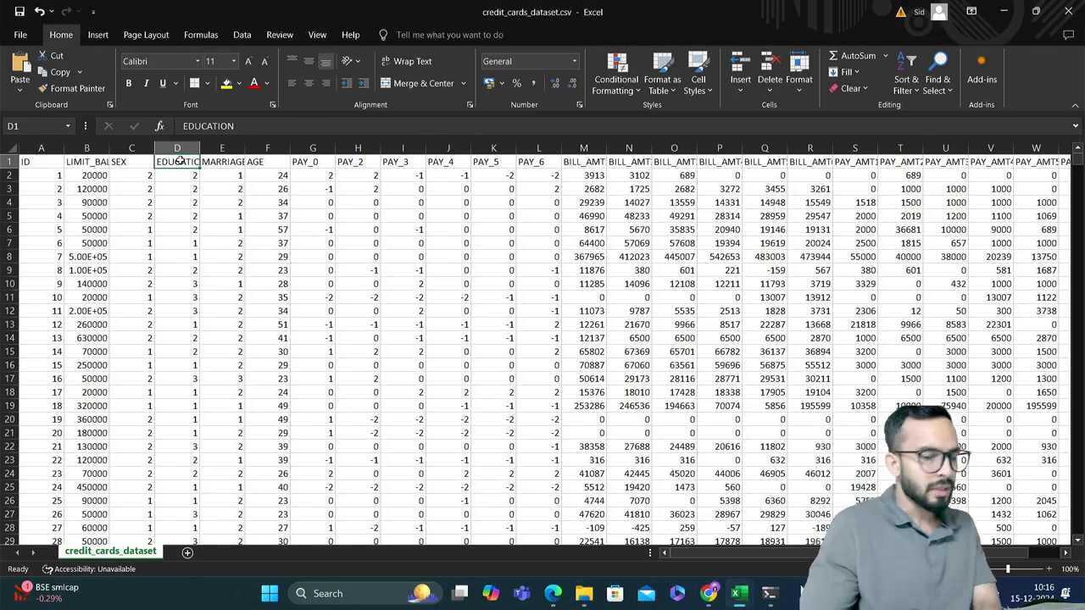
key("Right")
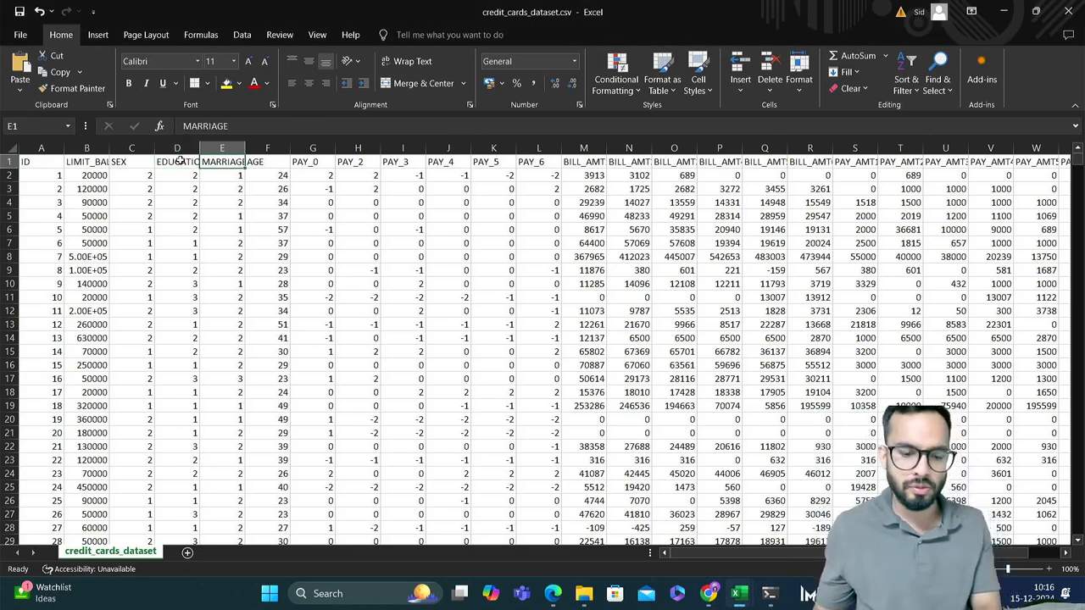
Return to the Colab notebook and read the descriptions of MARRIAGE, AGE, the PAY_0 to PAY_6 repayment statuses and the first BILL_AMT columns
key("alt+Tab")
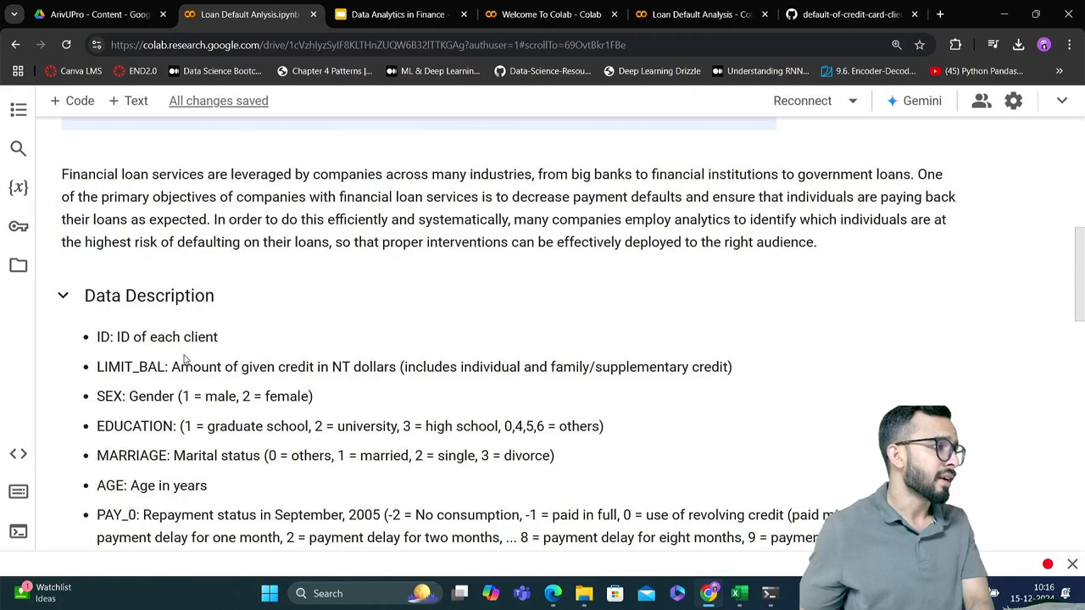
scroll(195, 373, "down", 2)
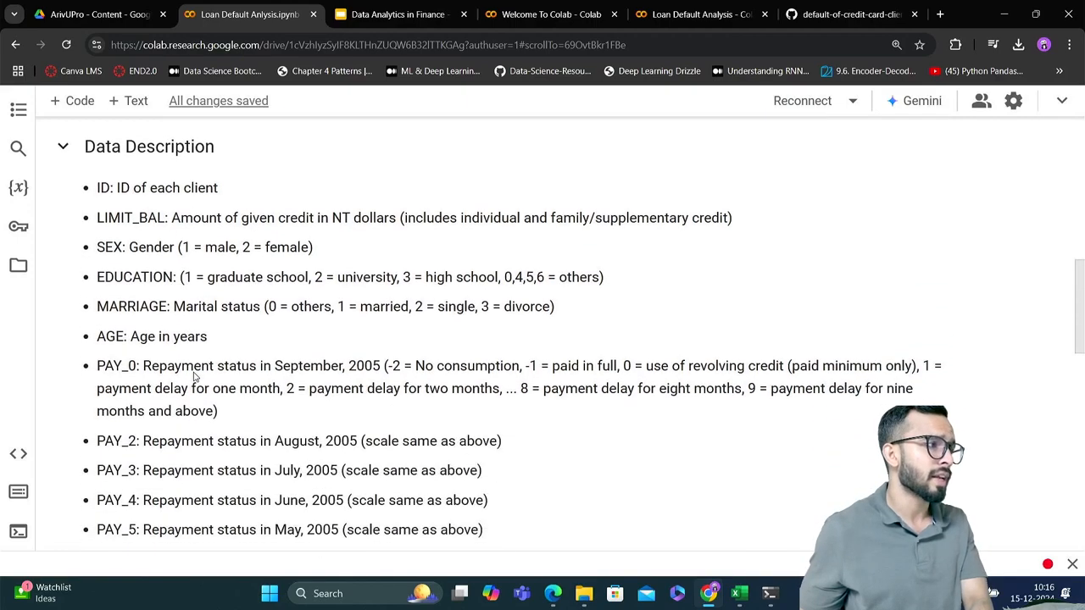
scroll(194, 376, "down", 1)
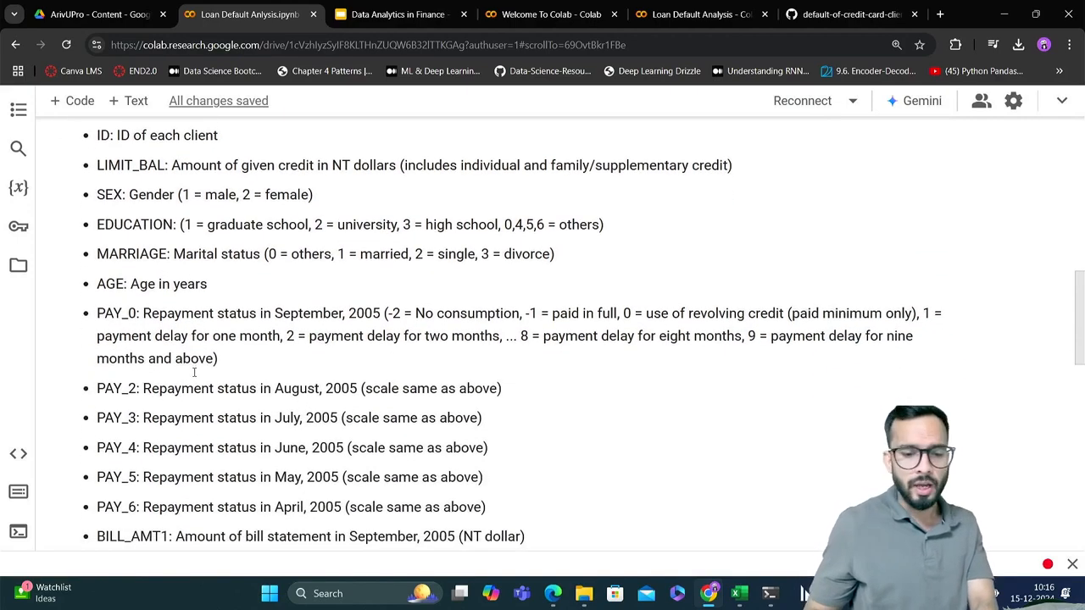
scroll(194, 374, "down", 1)
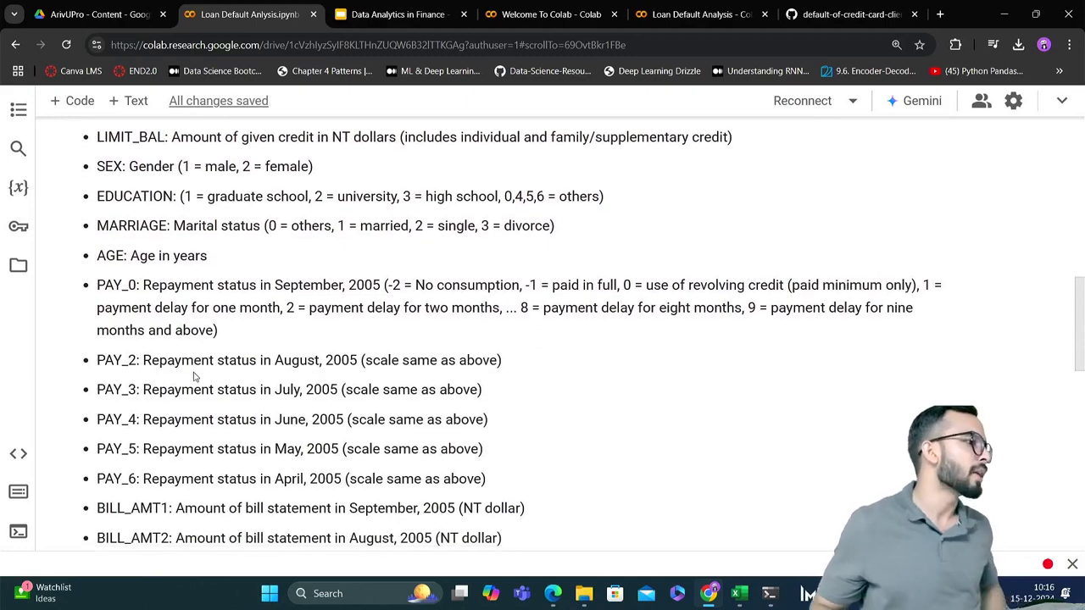
scroll(194, 377, "down", 1)
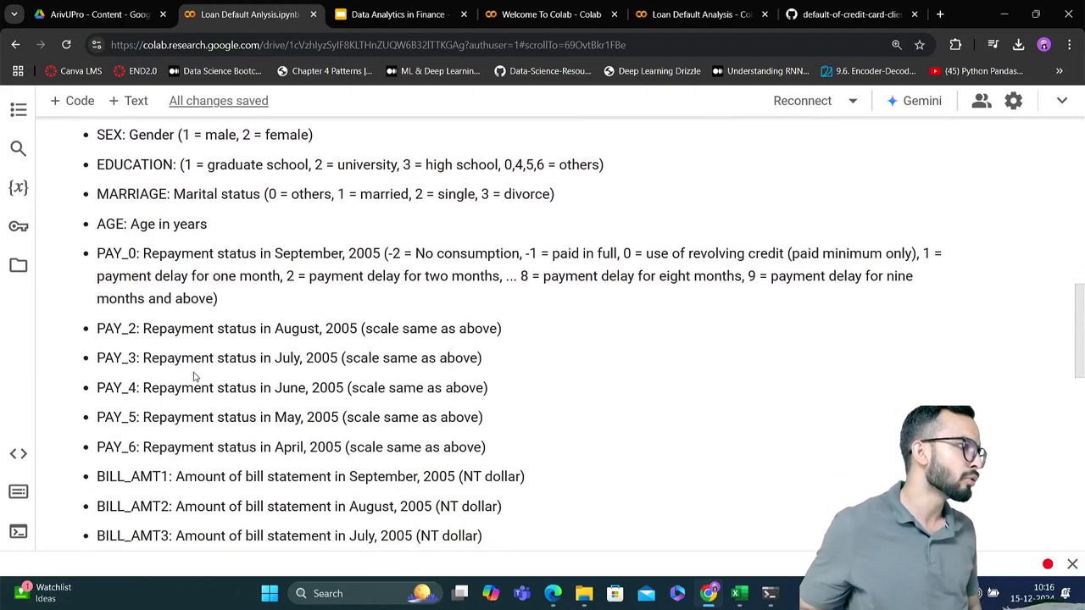
scroll(194, 377, "down", 1)
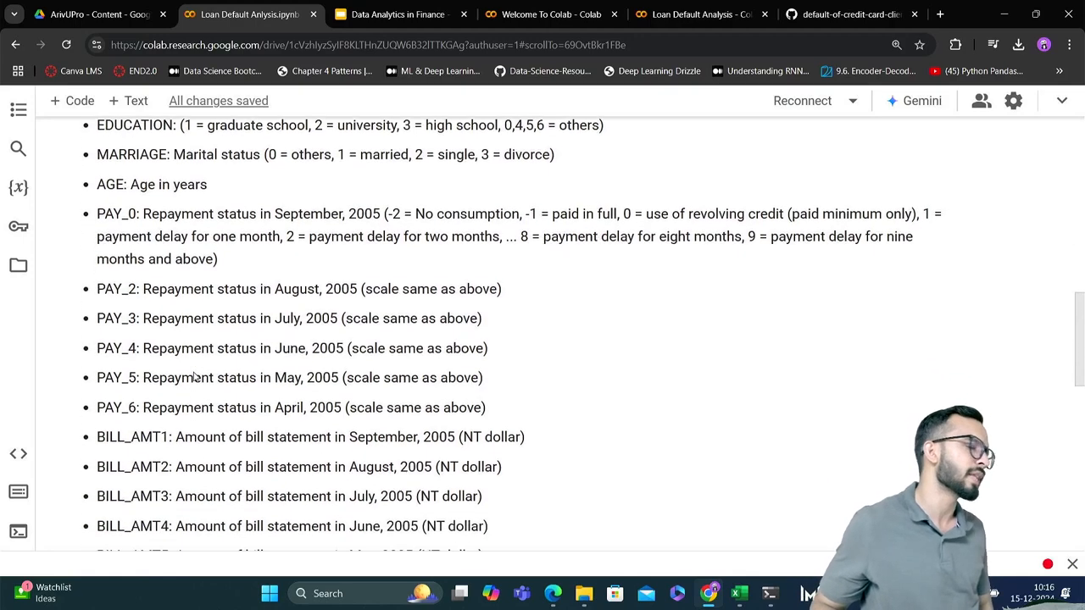
scroll(194, 376, "up", 1)
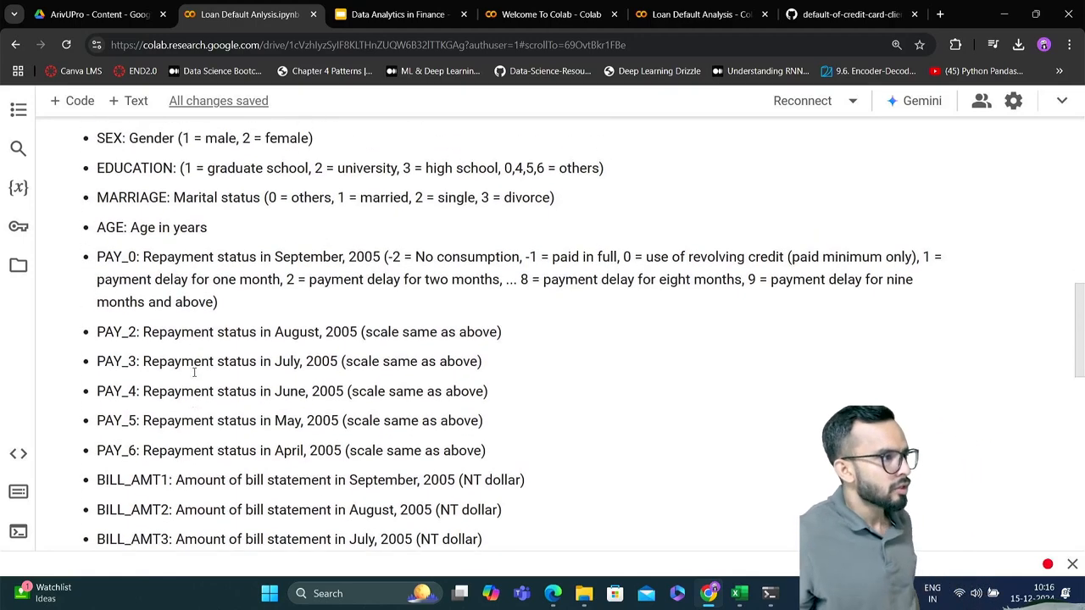
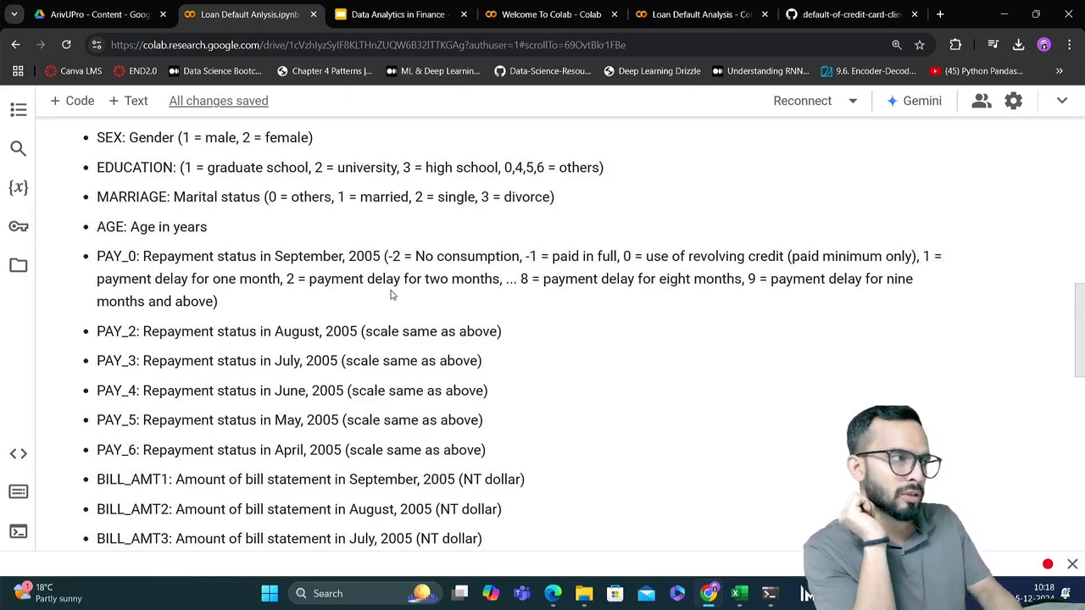
Examine the PAY_0 repayment scale and the months covered by PAY_2 to PAY_6, highlighting September, 2005 and the August, 2005 description
left_click(391, 294)
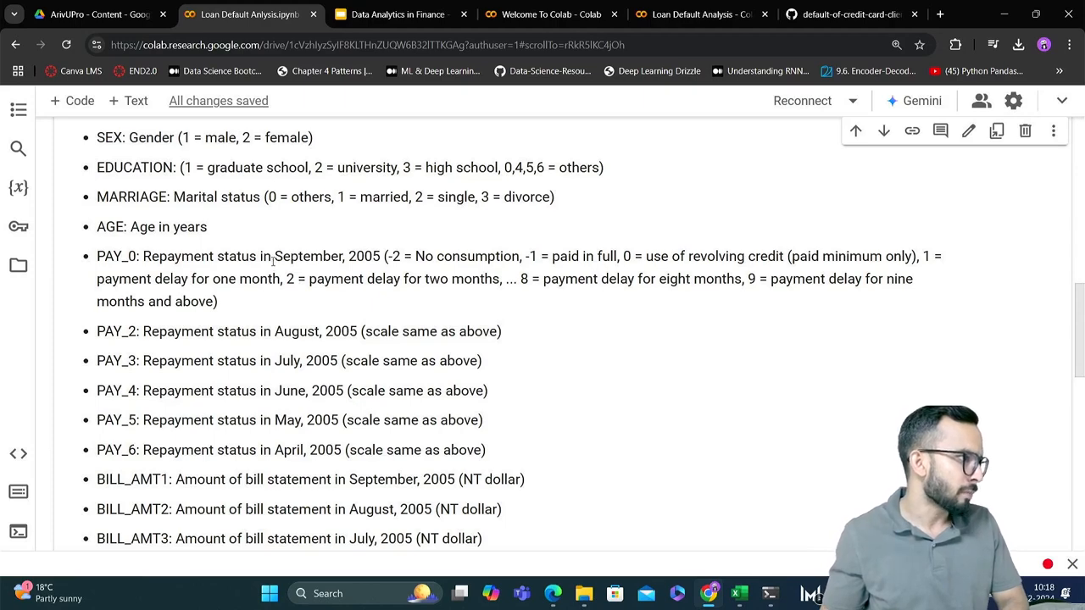
left_click_drag(272, 258, 386, 256)
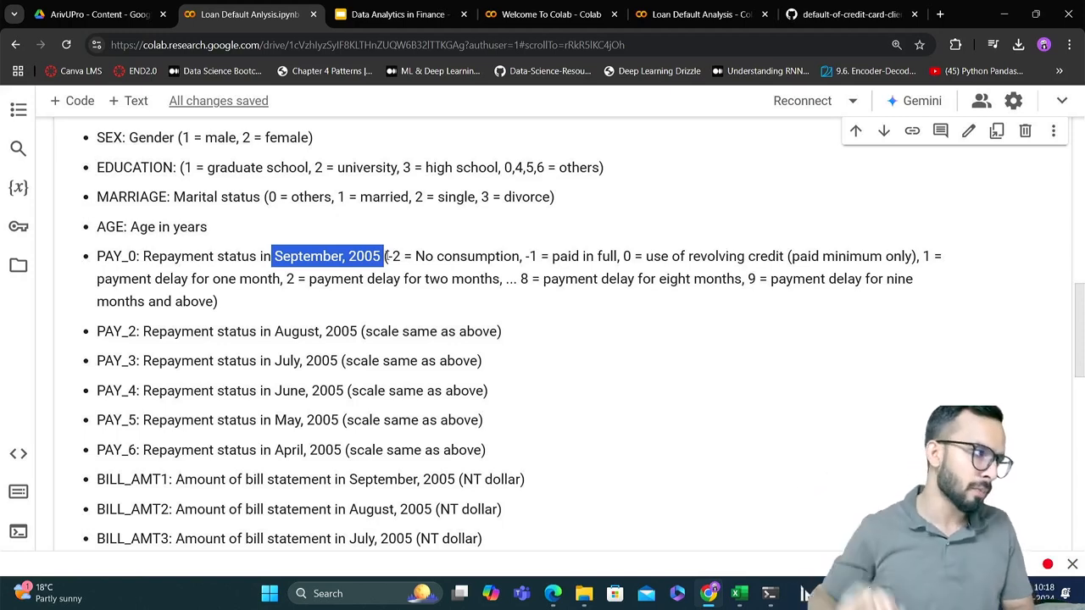
left_click(138, 337)
left_click_drag(138, 337, 353, 330)
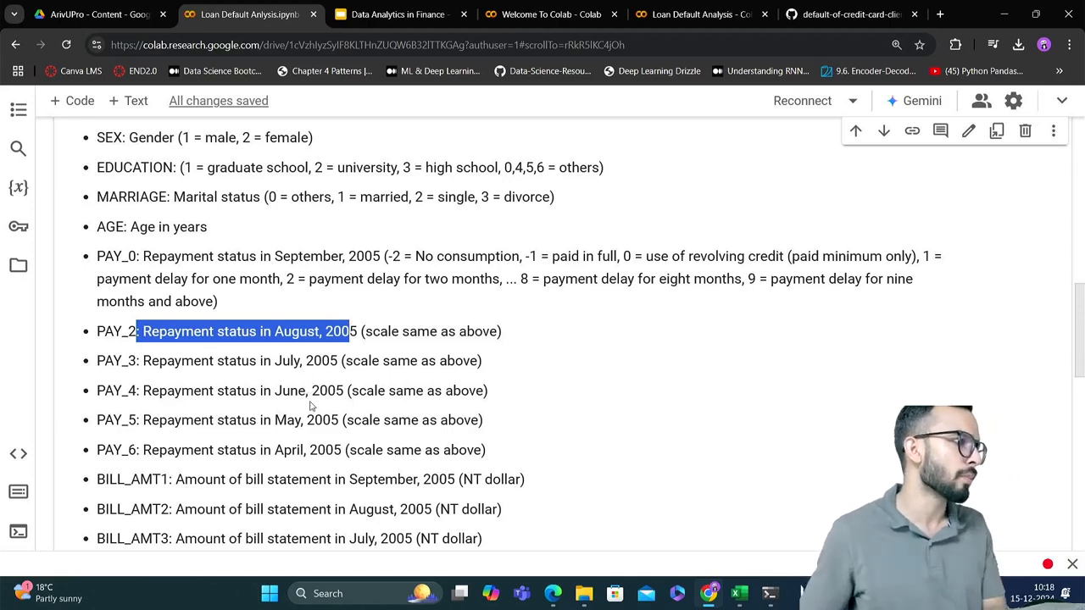
scroll(323, 455, "down", 1)
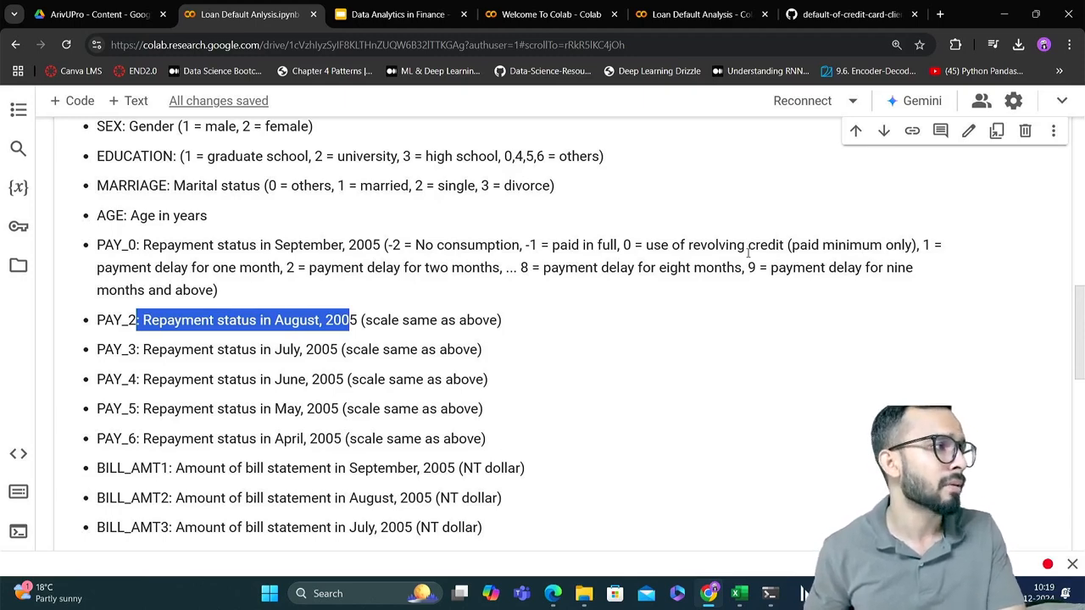
scroll(748, 253, "down", 1)
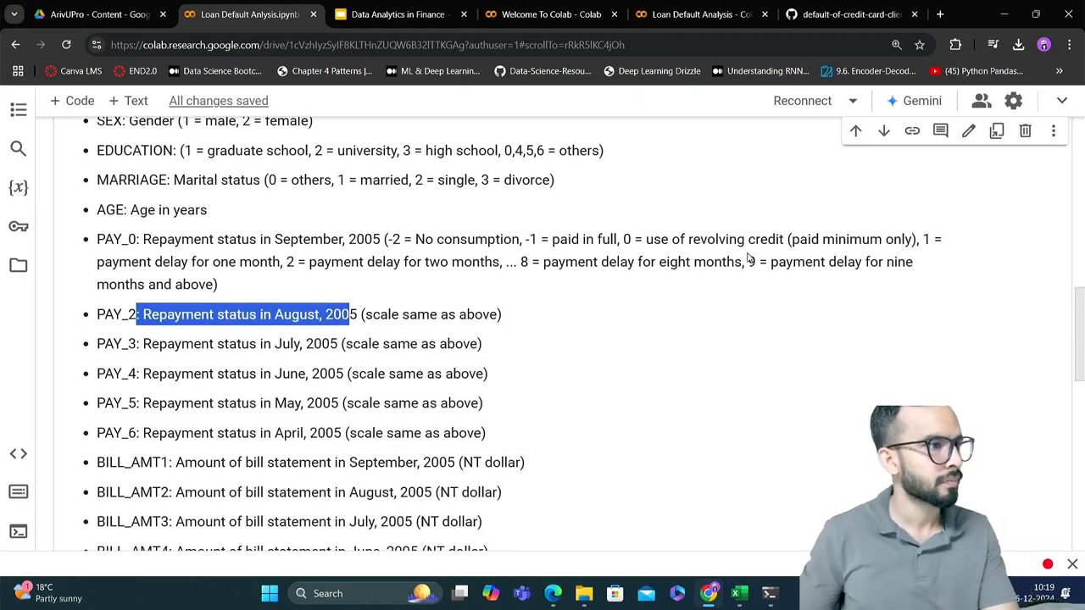
scroll(748, 259, "down", 2)
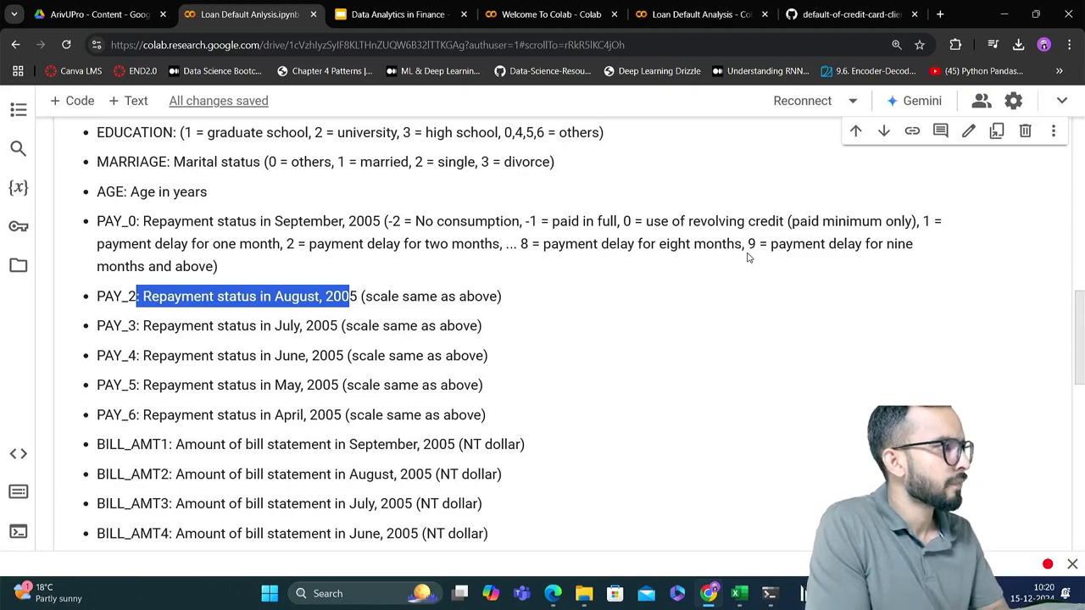
scroll(749, 258, "down", 1)
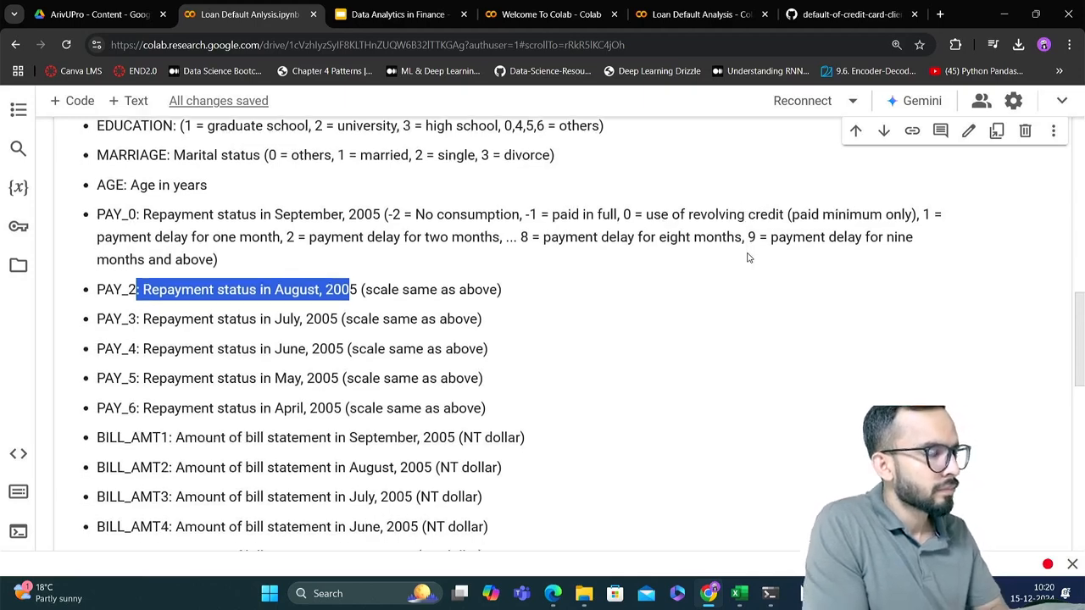
scroll(748, 258, "down", 1)
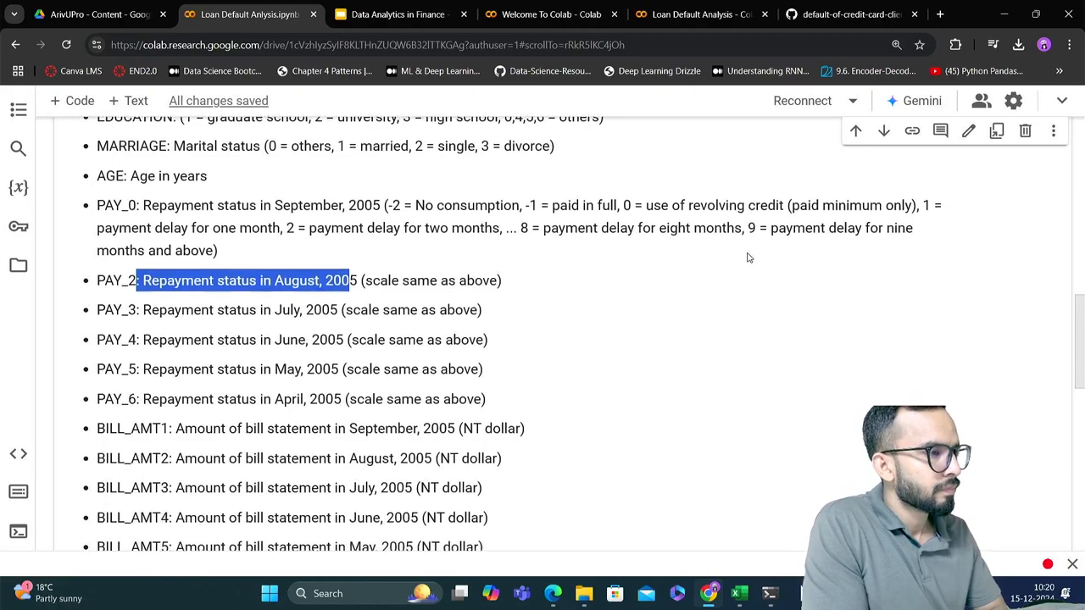
scroll(749, 258, "down", 1)
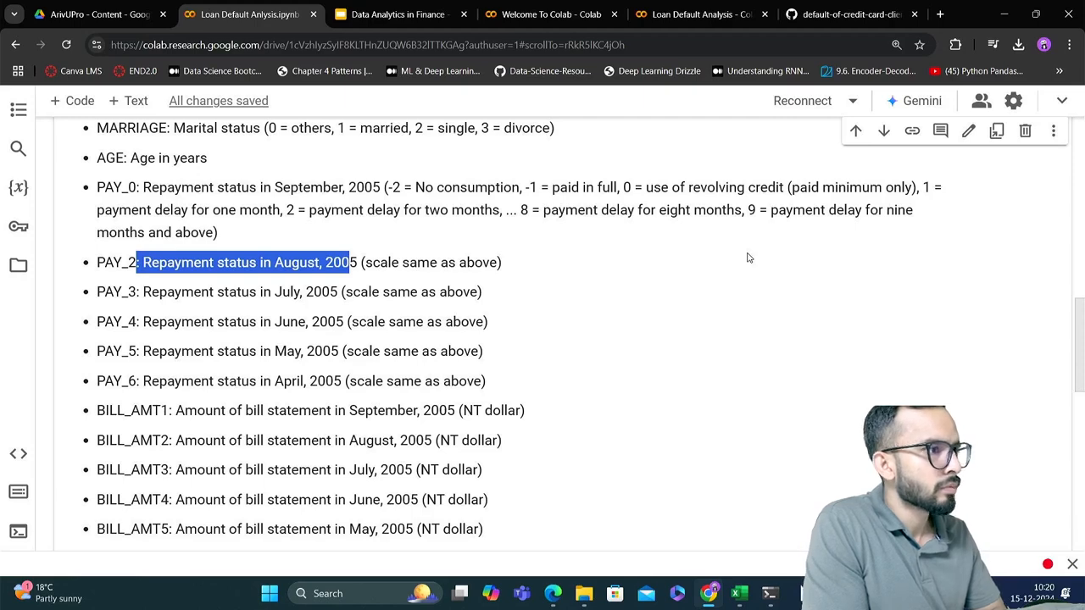
scroll(748, 258, "down", 1)
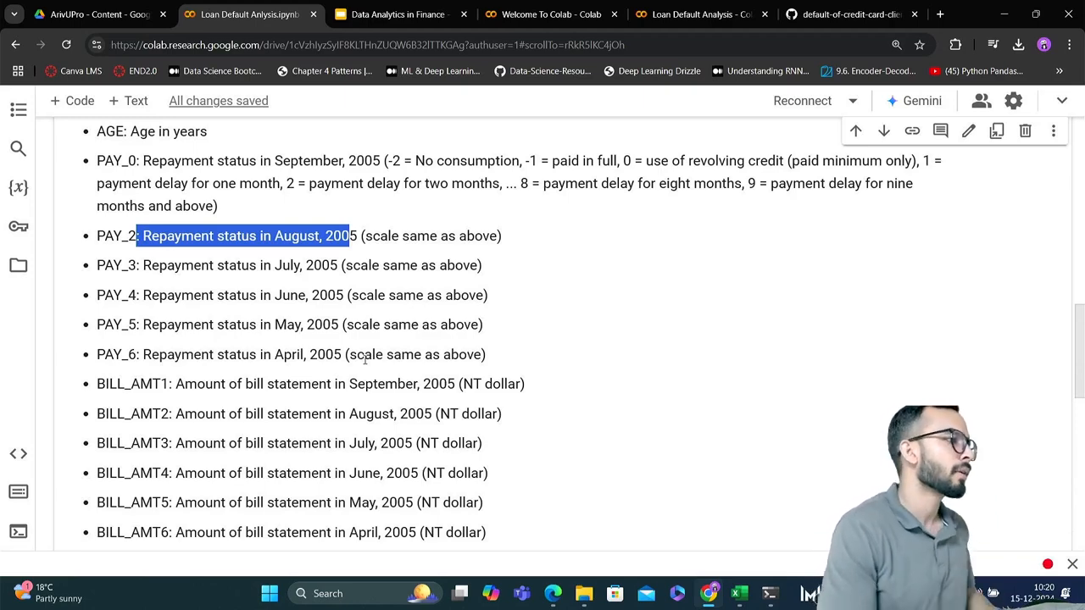
Read the descriptions of BILL_AMT1 to BILL_AMT6, PAY_AMT1 to PAY_AMT6 and default.payment.next.month in the Data Description
scroll(365, 358, "down", 2)
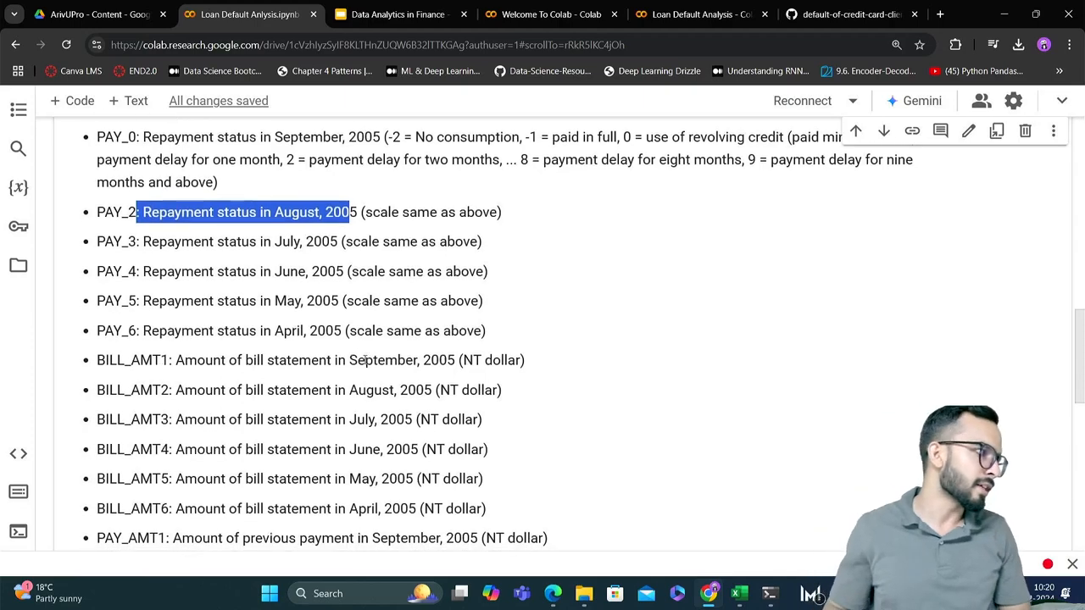
scroll(364, 359, "down", 2)
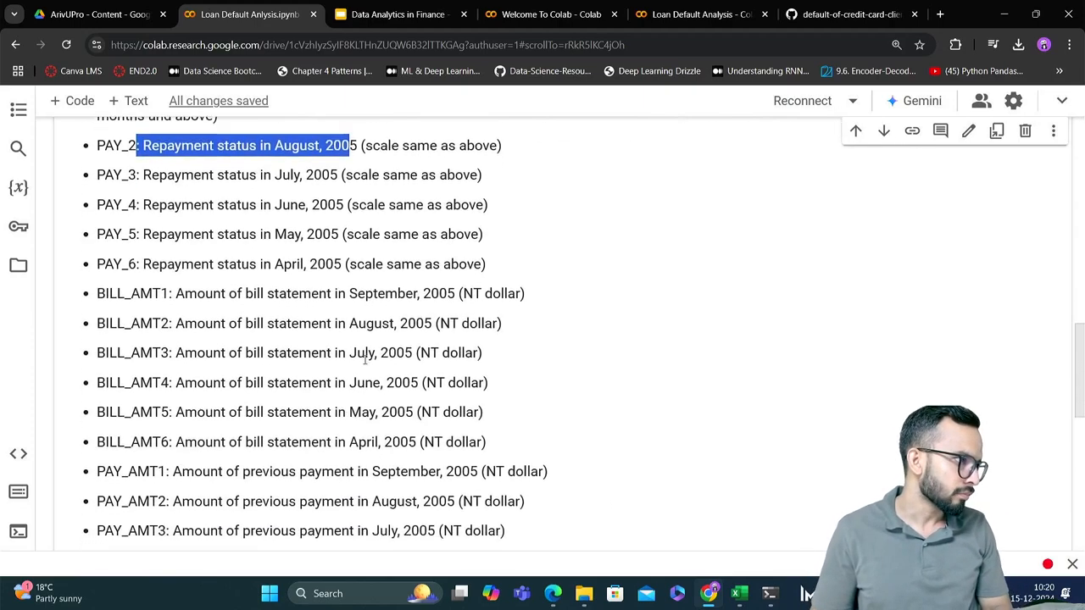
scroll(365, 359, "down", 1)
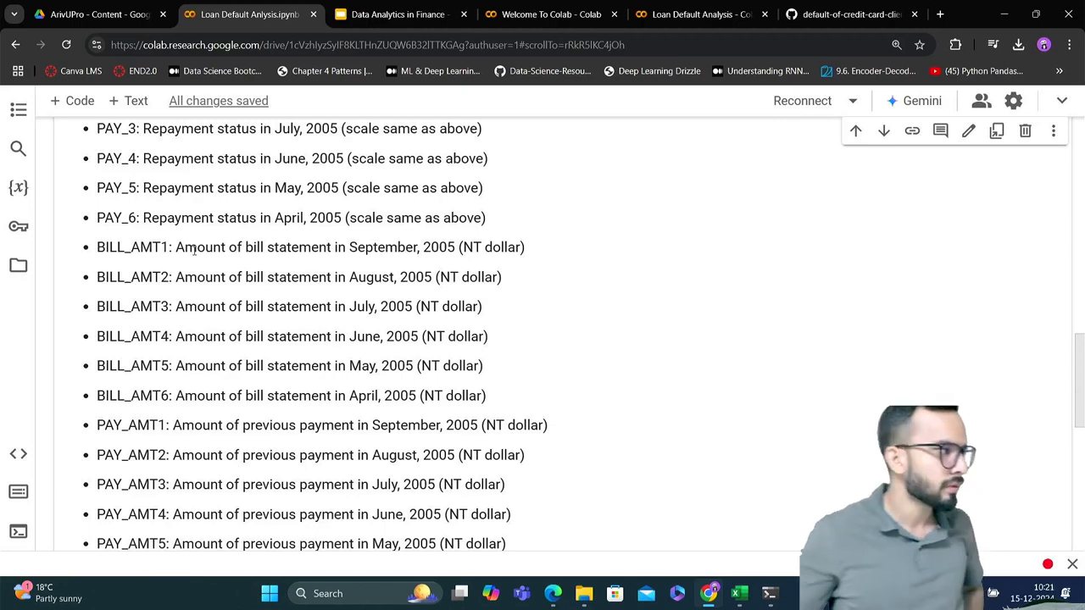
scroll(195, 249, "down", 2)
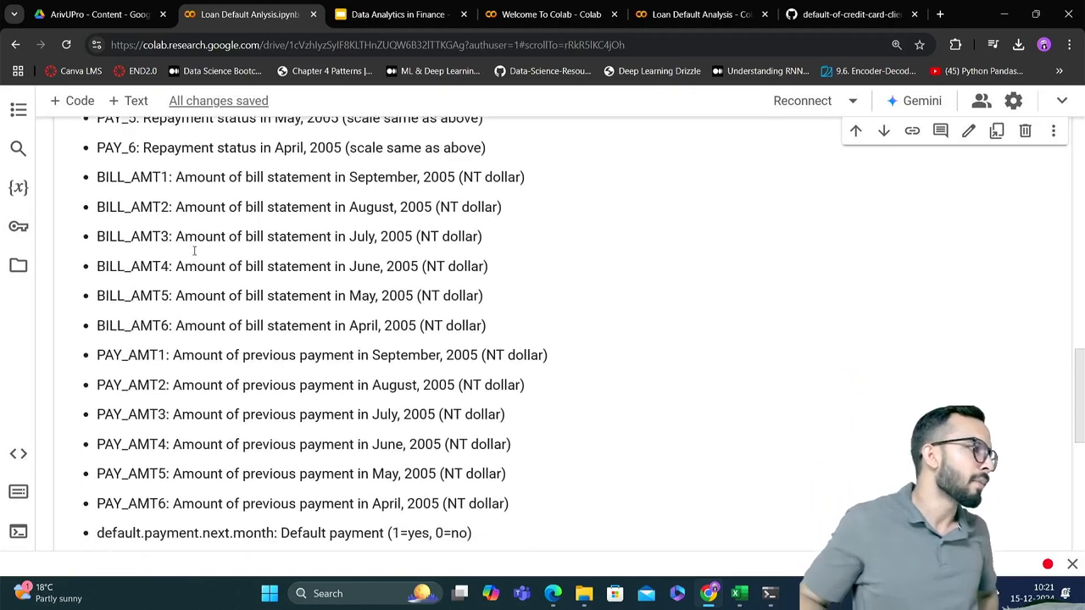
scroll(194, 251, "down", 1)
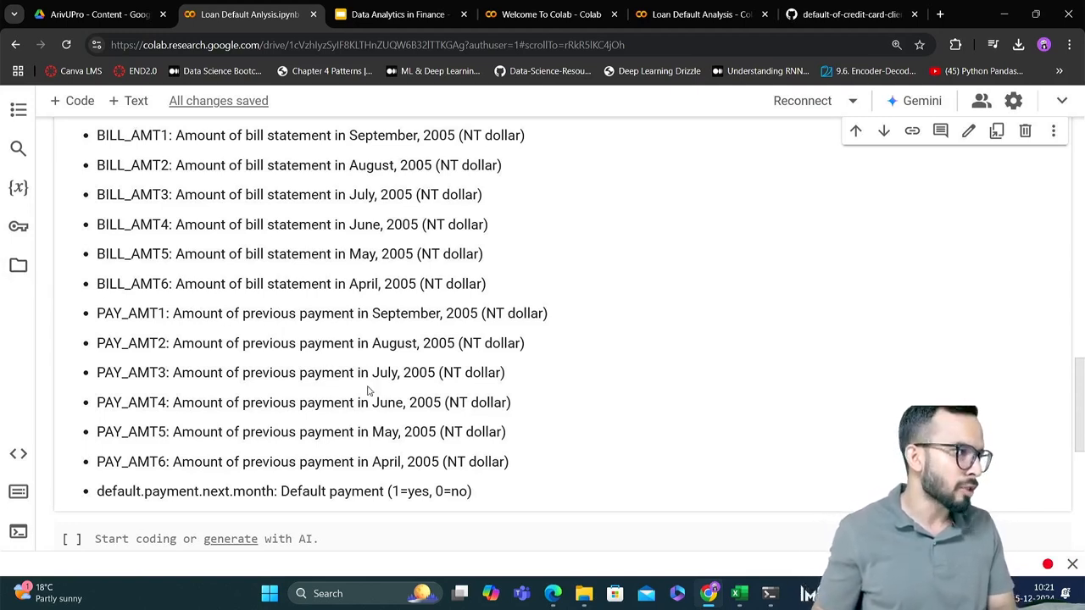
scroll(368, 390, "down", 1)
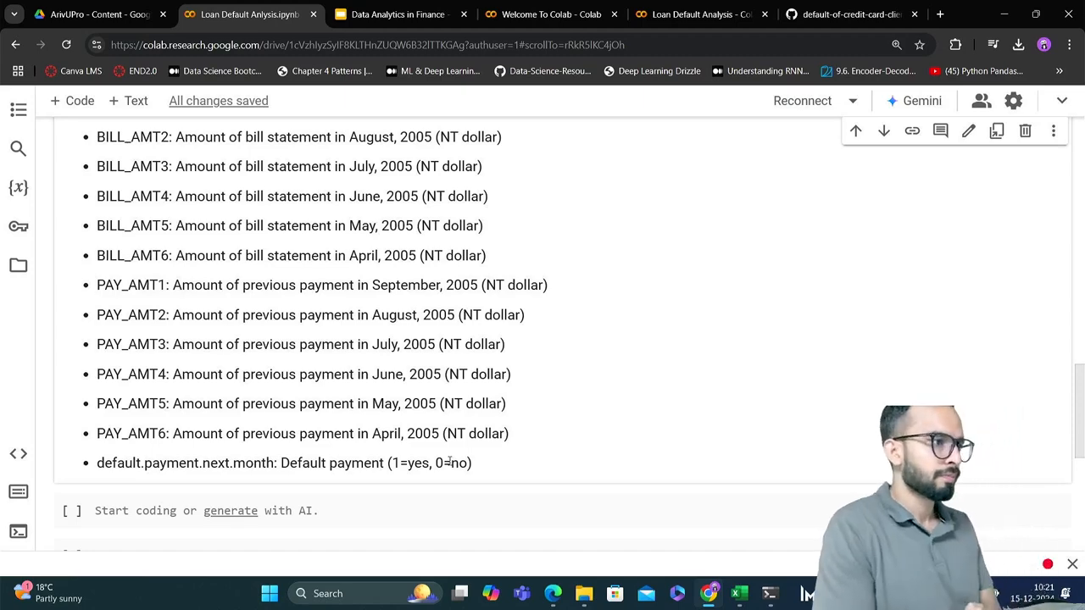
Review the whole Data Description again, from the ID entry through to the default.payment.next.month target column
scroll(450, 462, "up", 3)
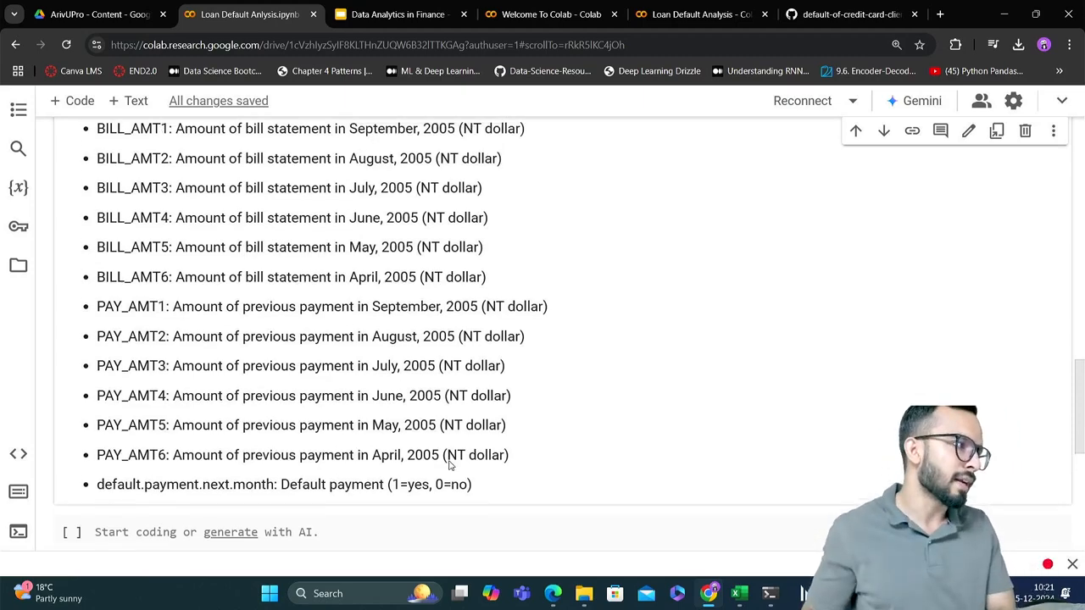
scroll(450, 462, "up", 4)
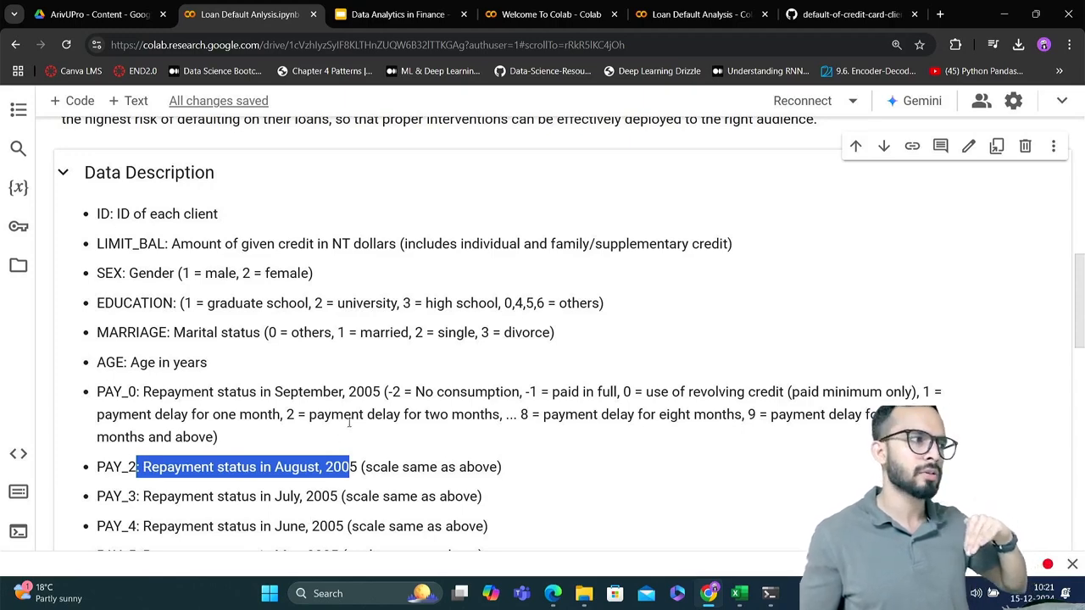
scroll(348, 421, "down", 4)
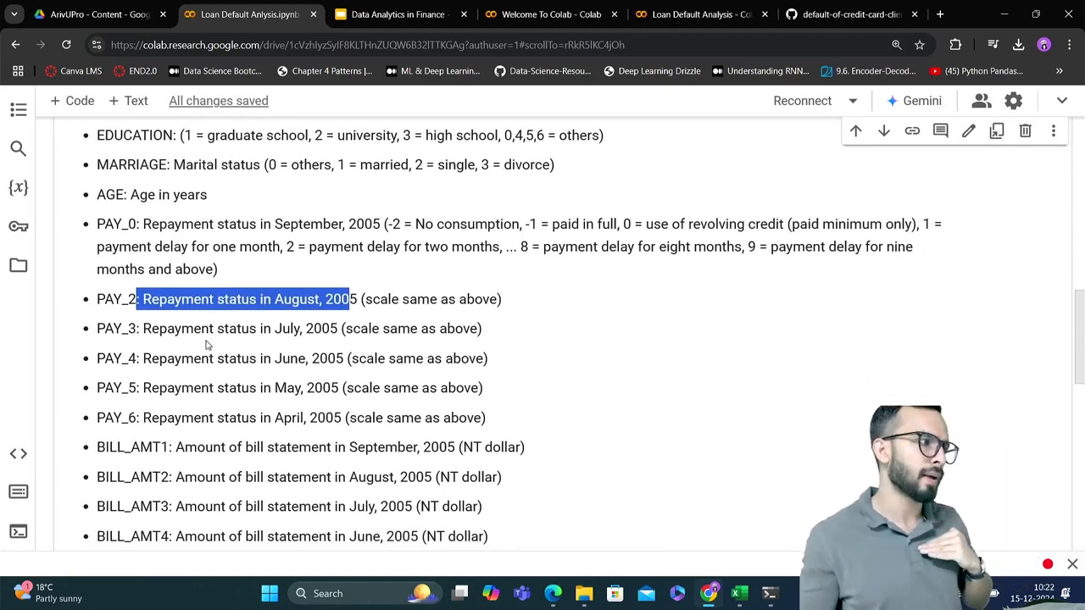
scroll(206, 343, "down", 4)
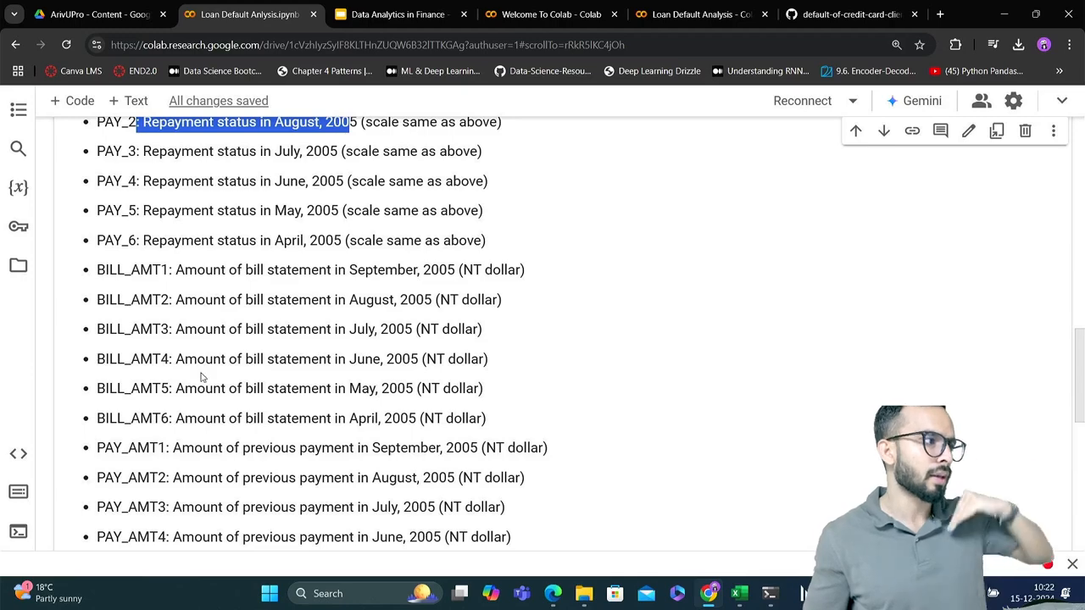
scroll(265, 405, "down", 2)
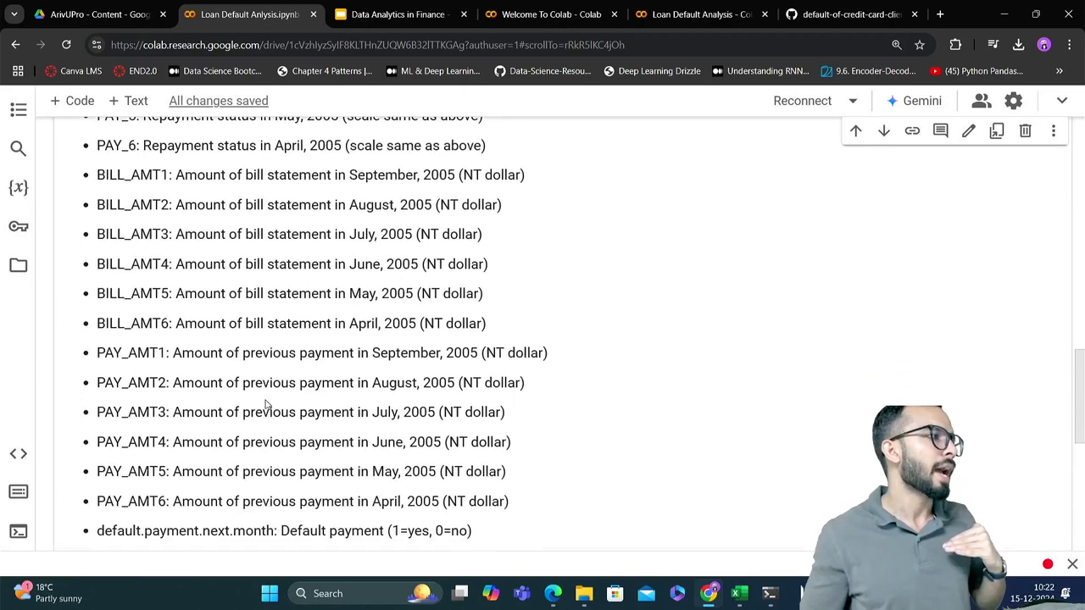
scroll(265, 405, "down", 2)
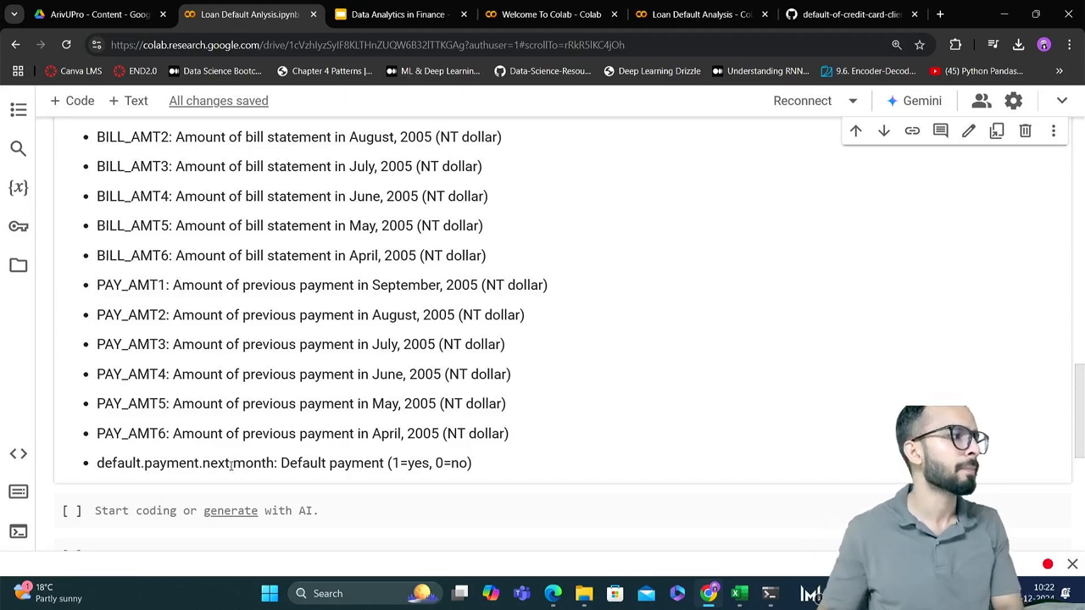
Add the comment "# We will load the data" to the first empty code cell below the Data Description
scroll(231, 465, "down", 3)
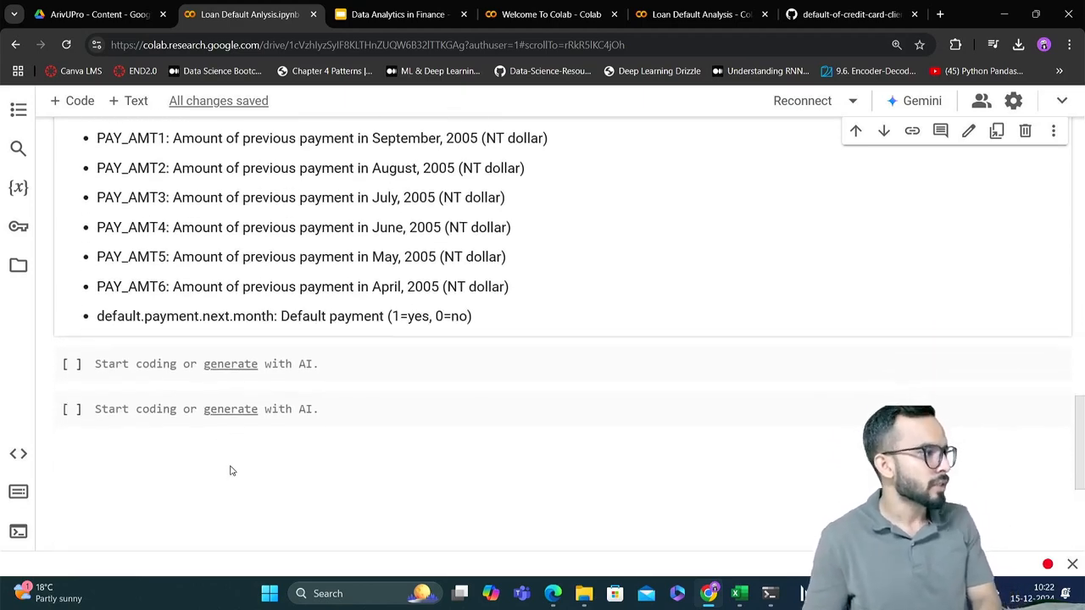
left_click(192, 359)
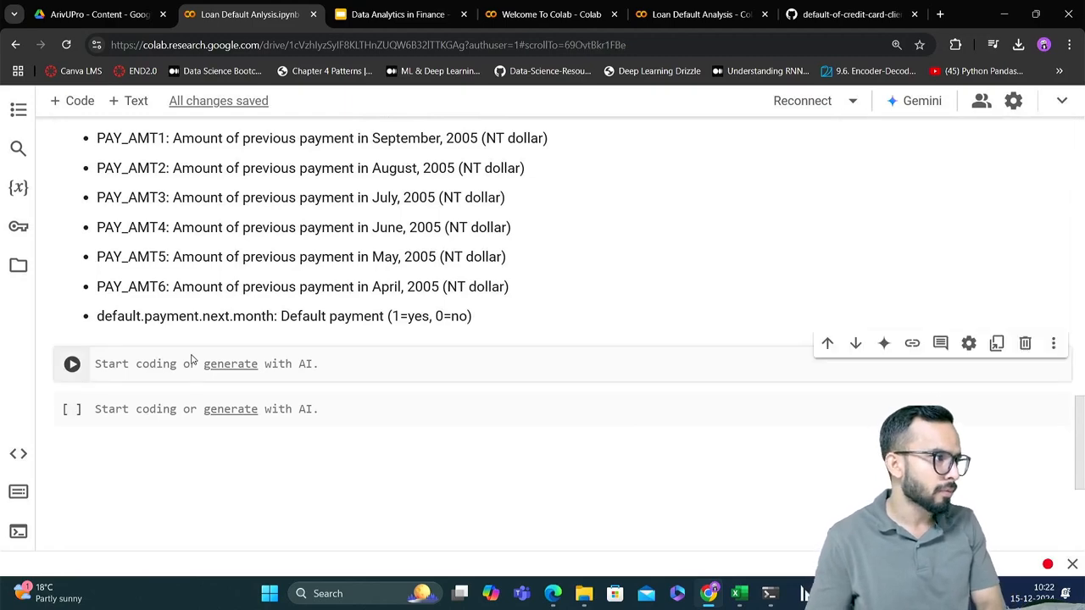
left_click(340, 362)
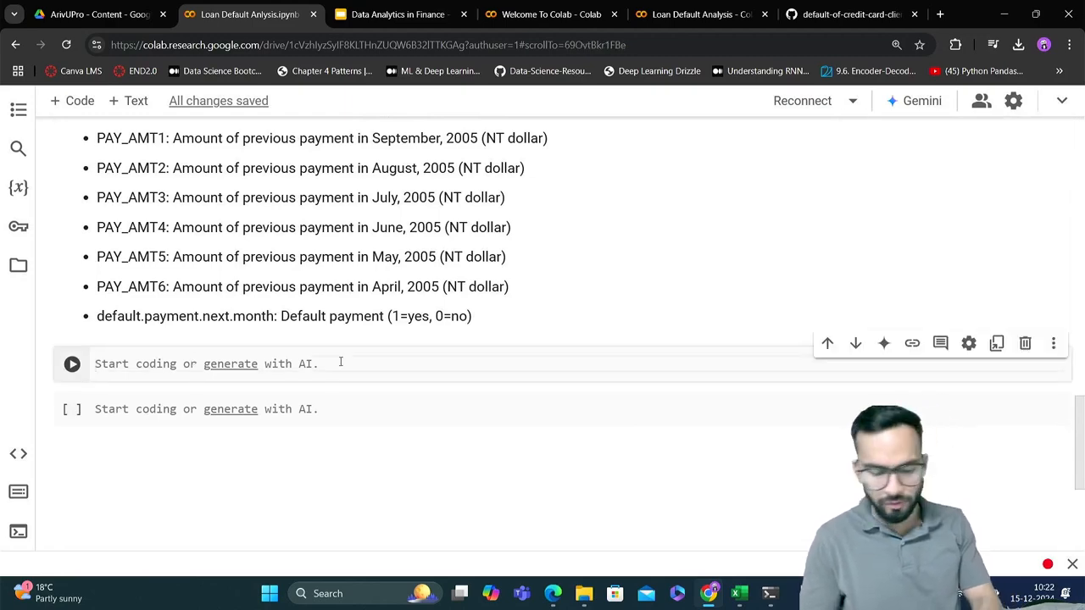
type("#")
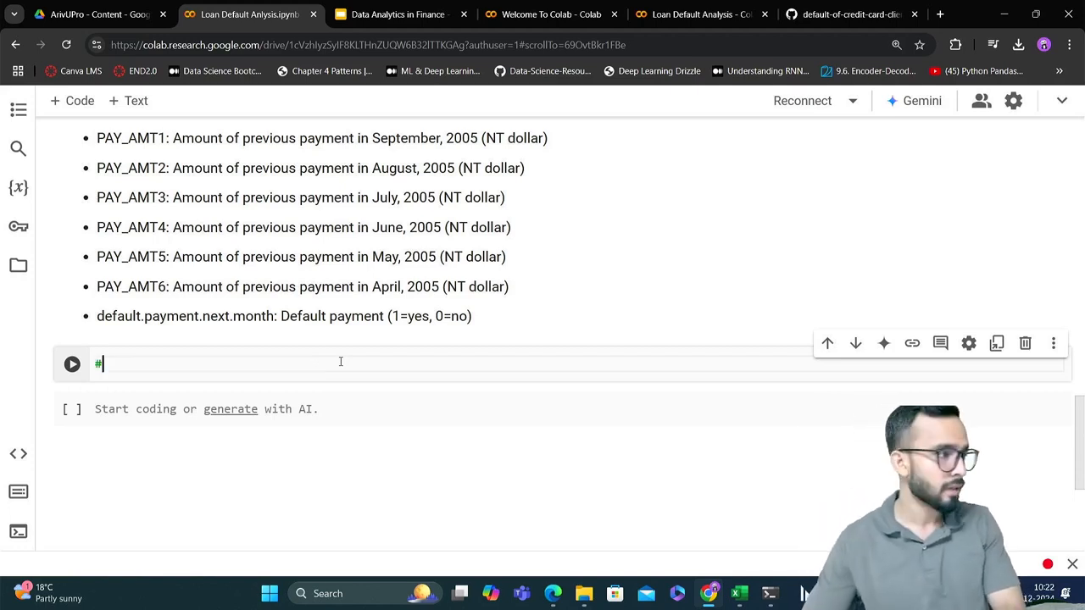
type(" W")
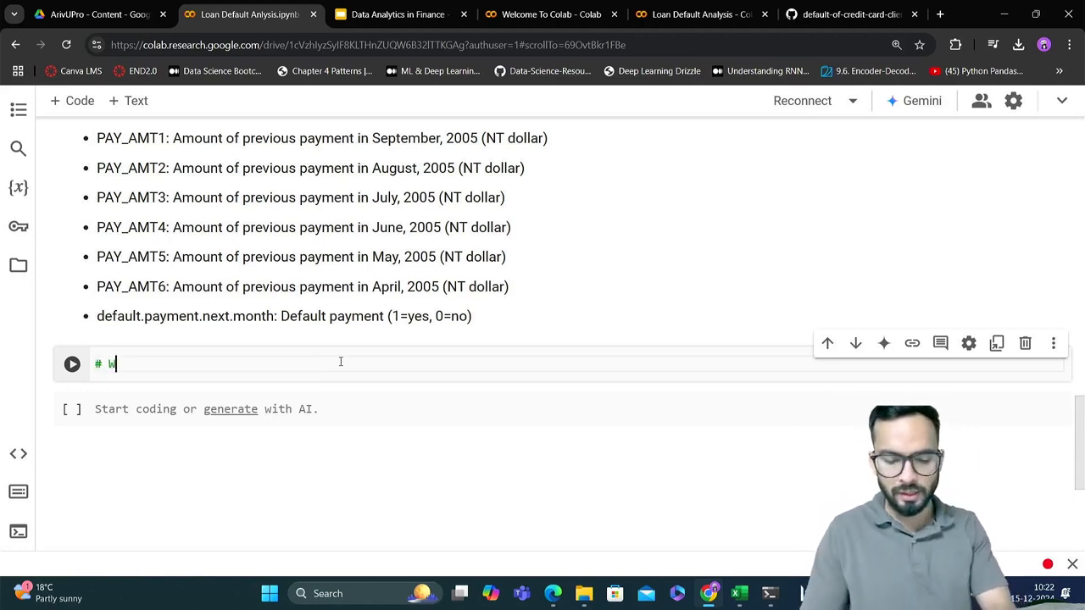
type("e will ")
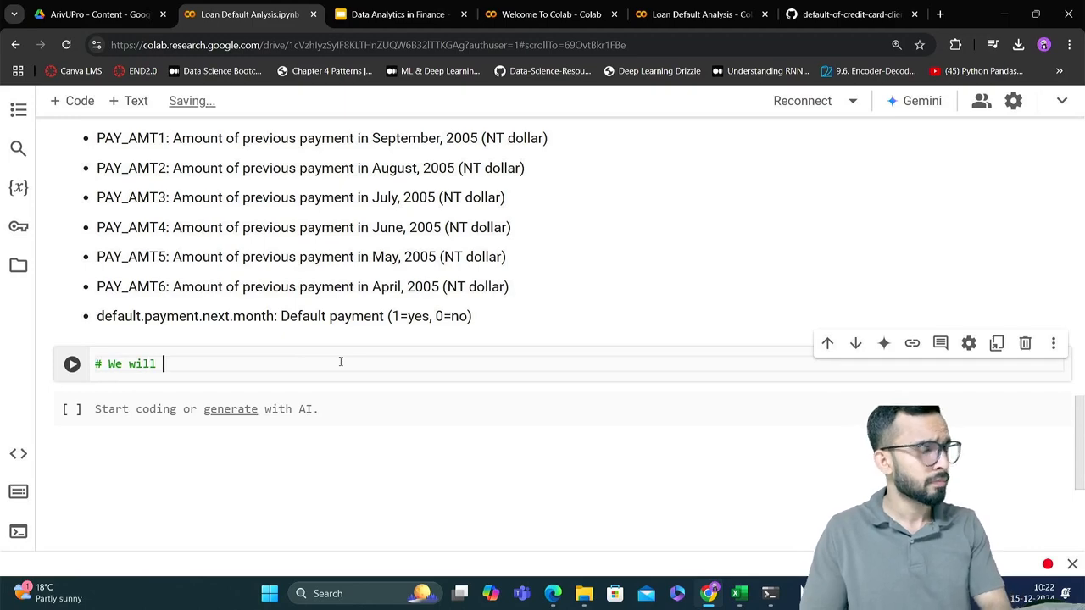
type("load ")
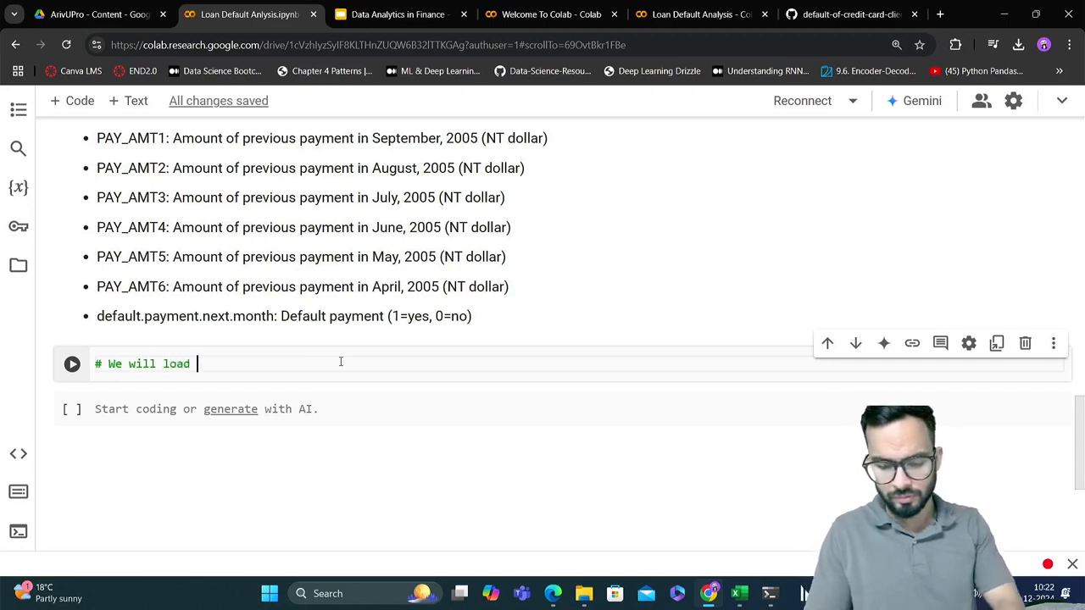
type("the data")
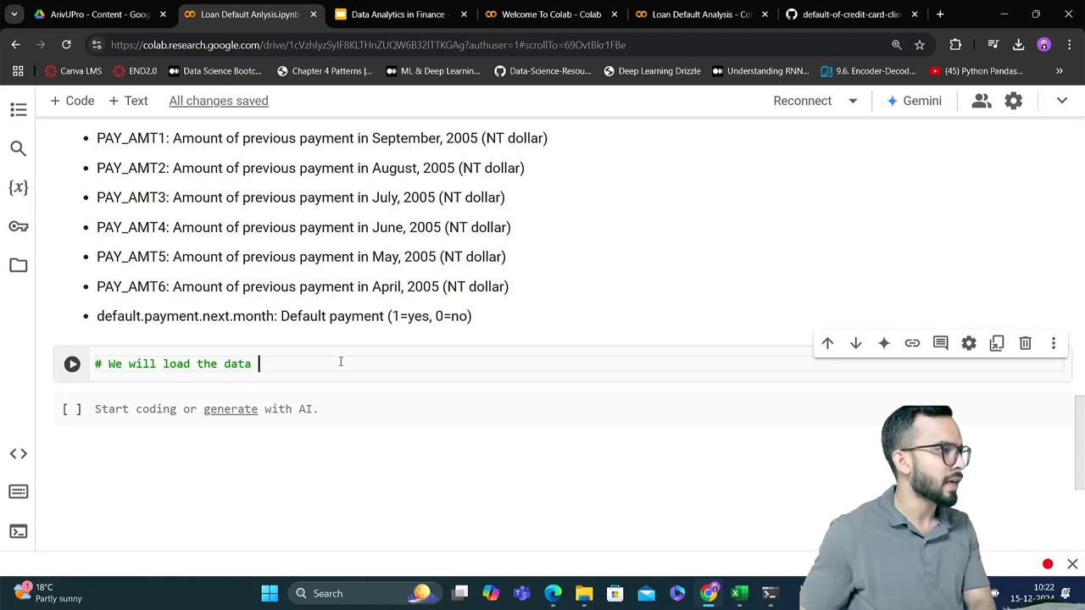
Run the "# We will load the data" cell to connect the notebook to a runtime, and return to editing that cell
left_click_drag(109, 364, 85, 361)
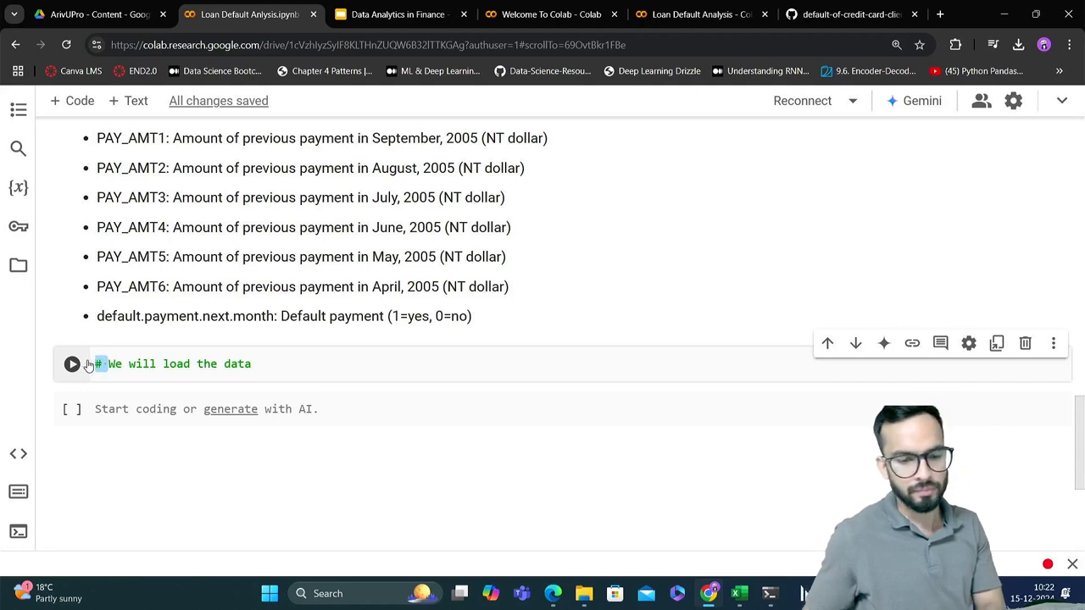
left_click(308, 361)
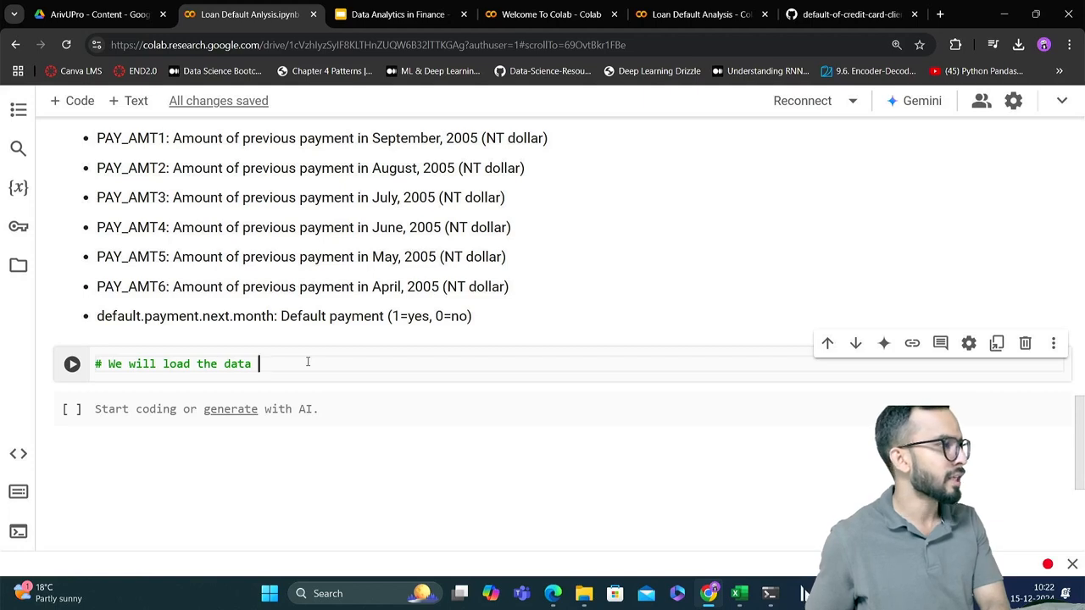
key("shift+Return")
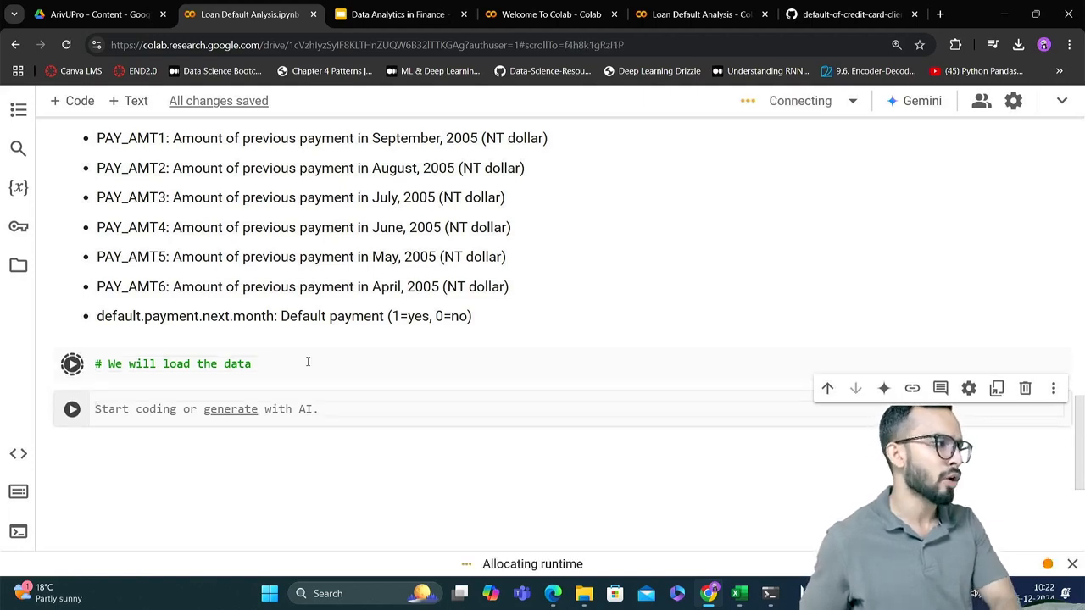
left_click(300, 363)
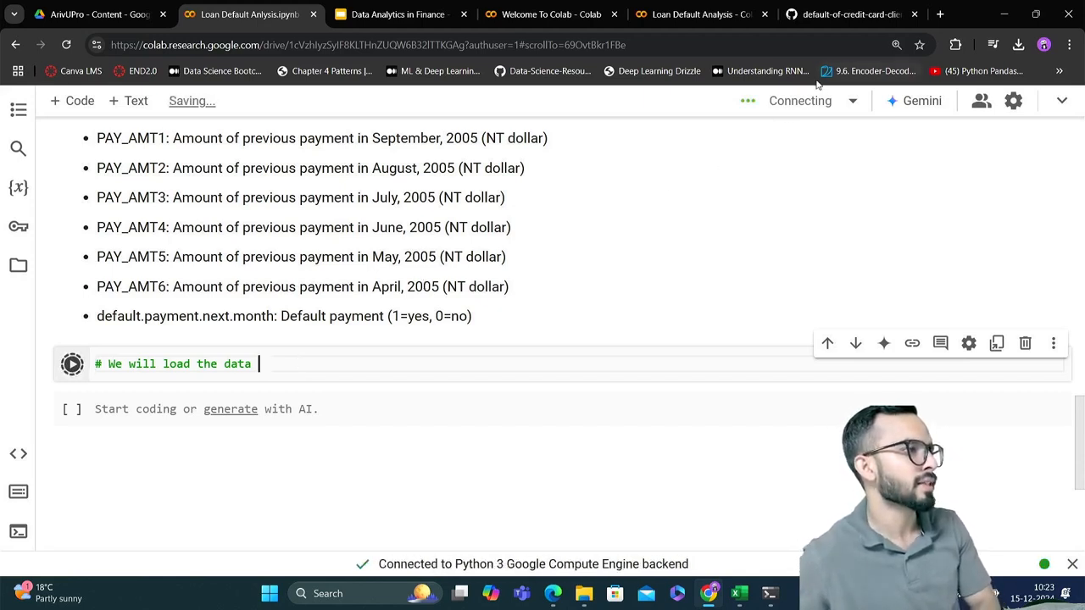
mouse_move(803, 102)
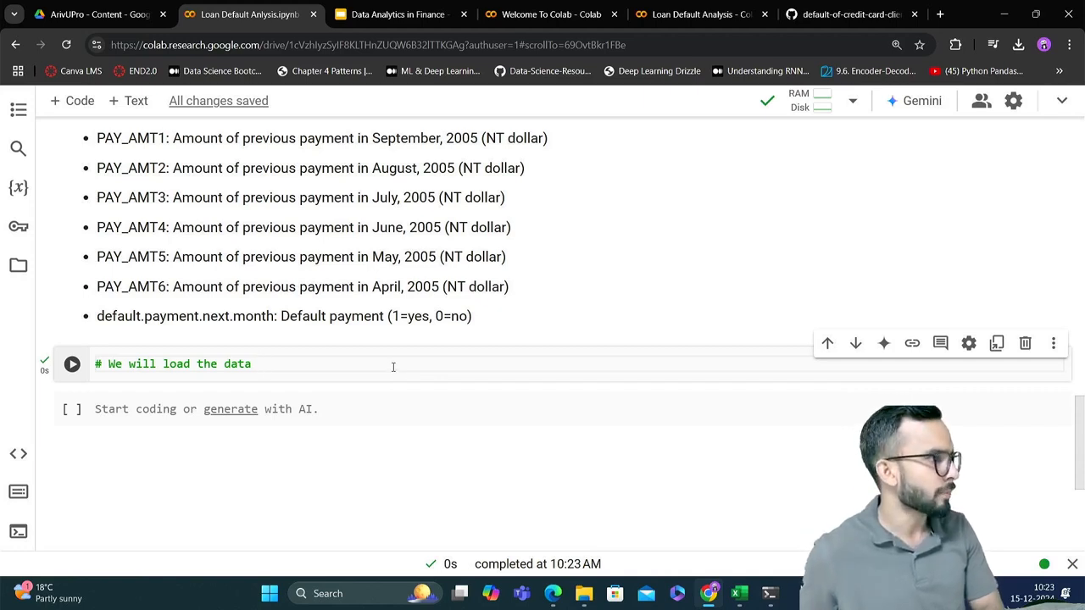
Add a second comment line "# pandas , matplotlib, seaborn" below "# We will load the data" and finish editing that cell
key("shift+Return")
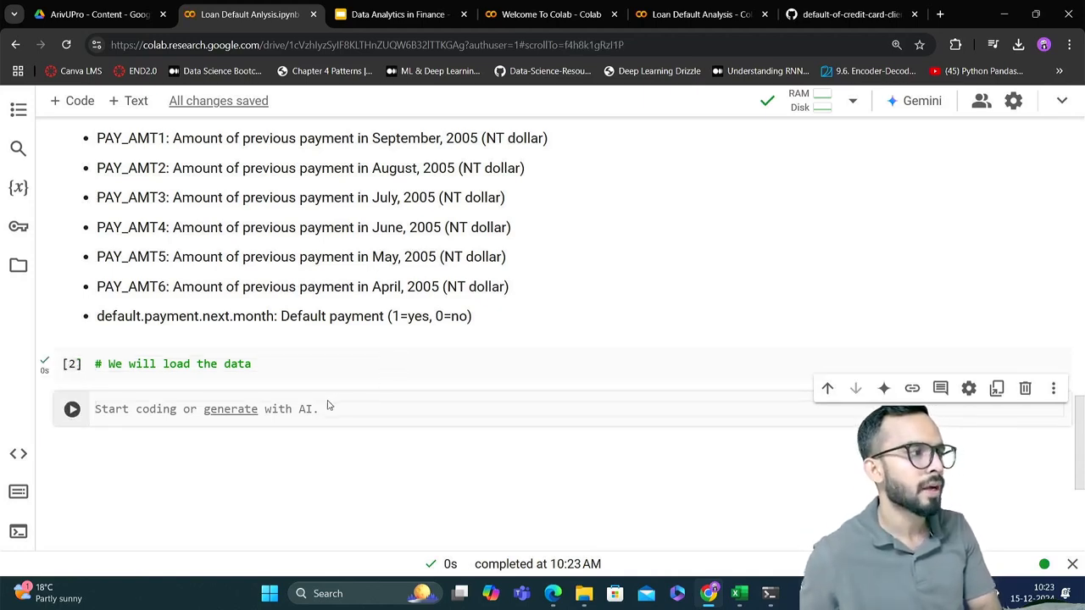
left_click(275, 366)
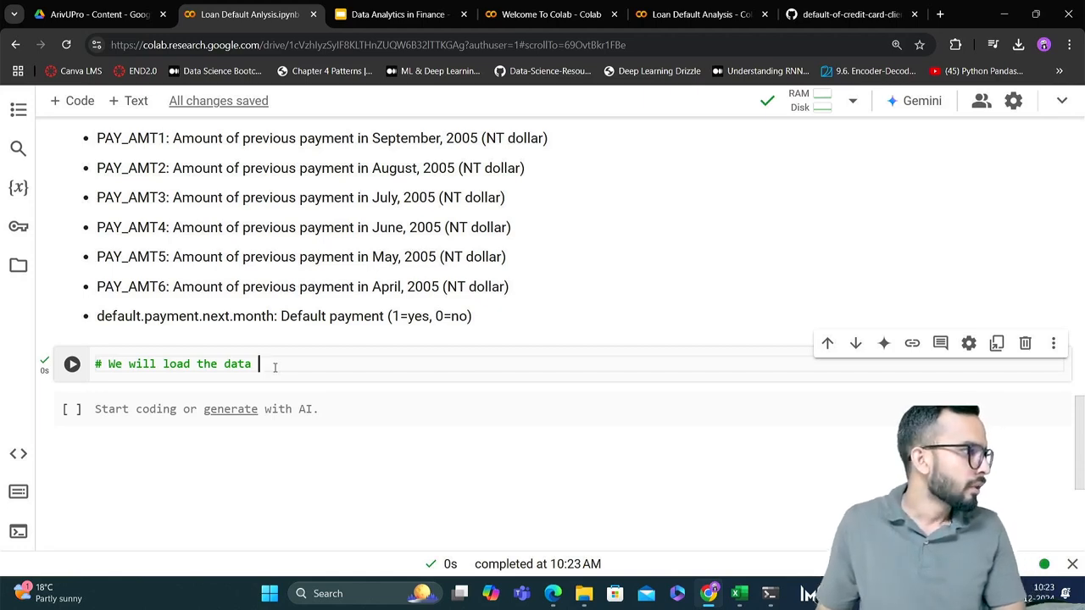
key("Return")
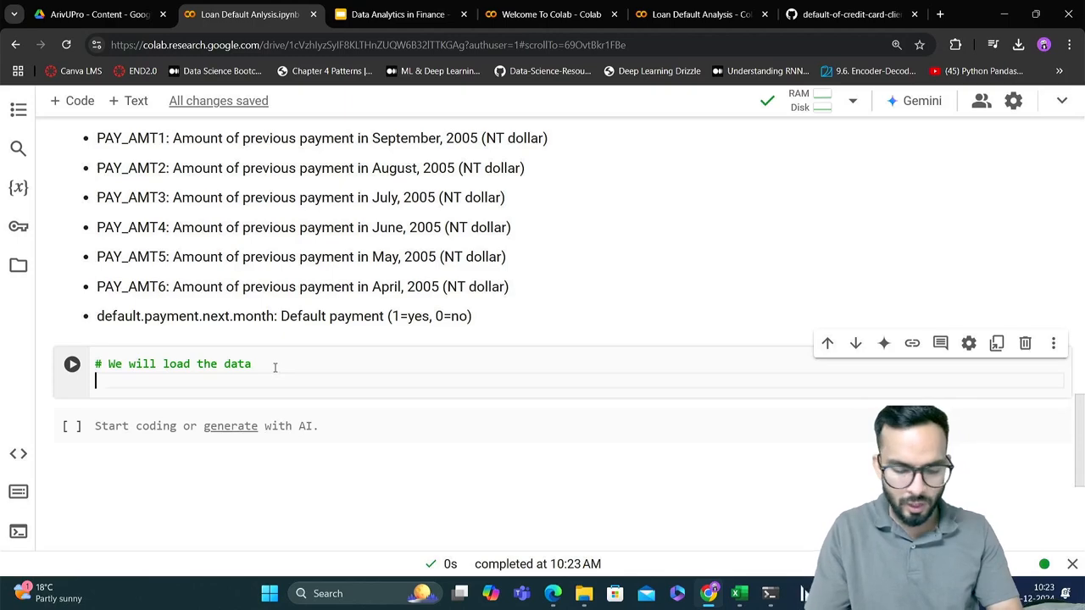
type("#")
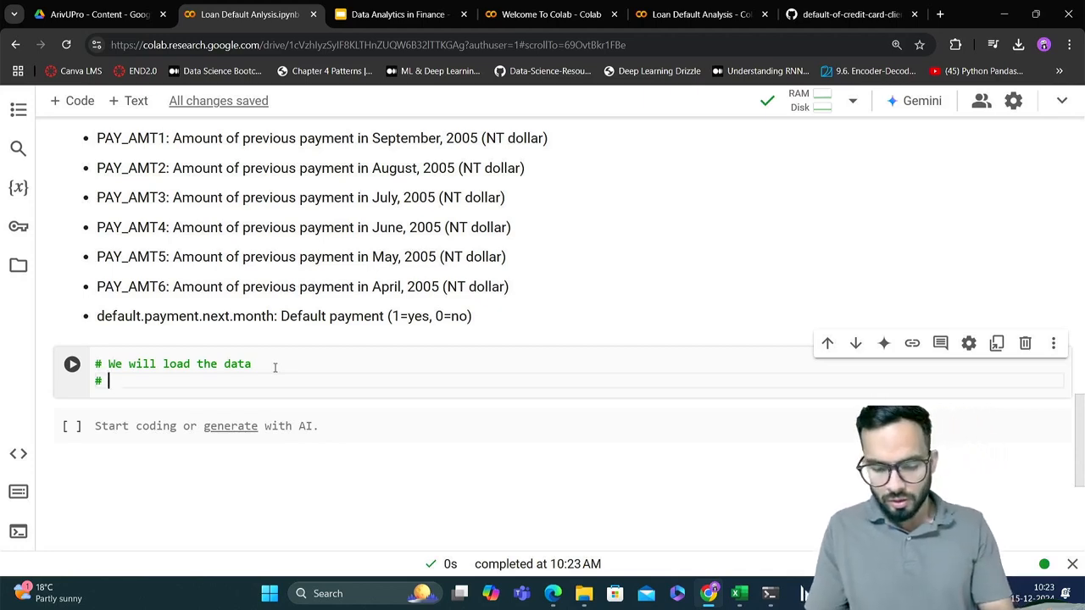
type("pand")
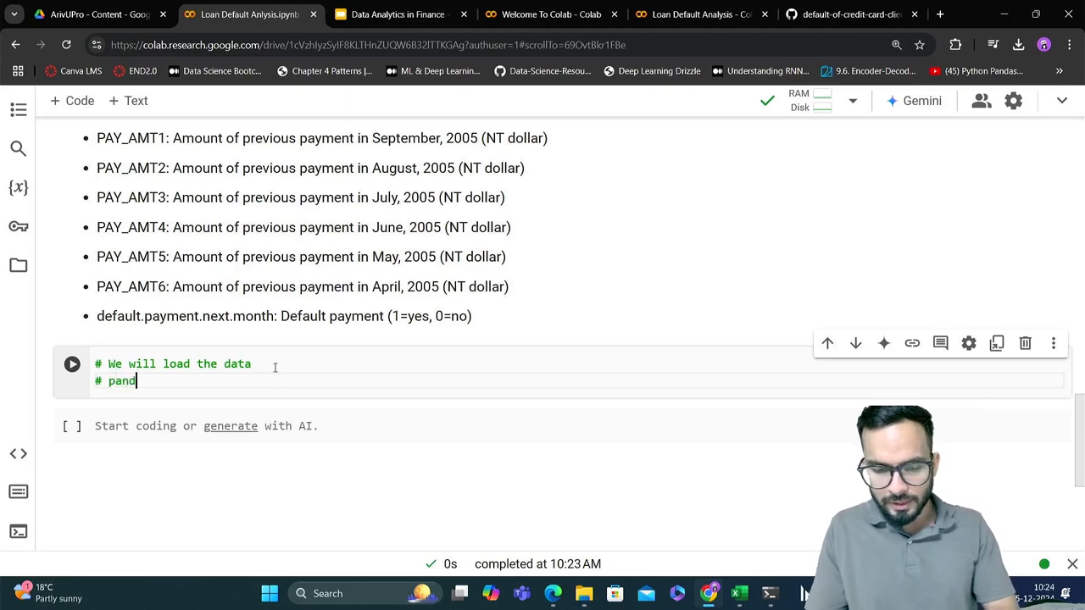
type("as")
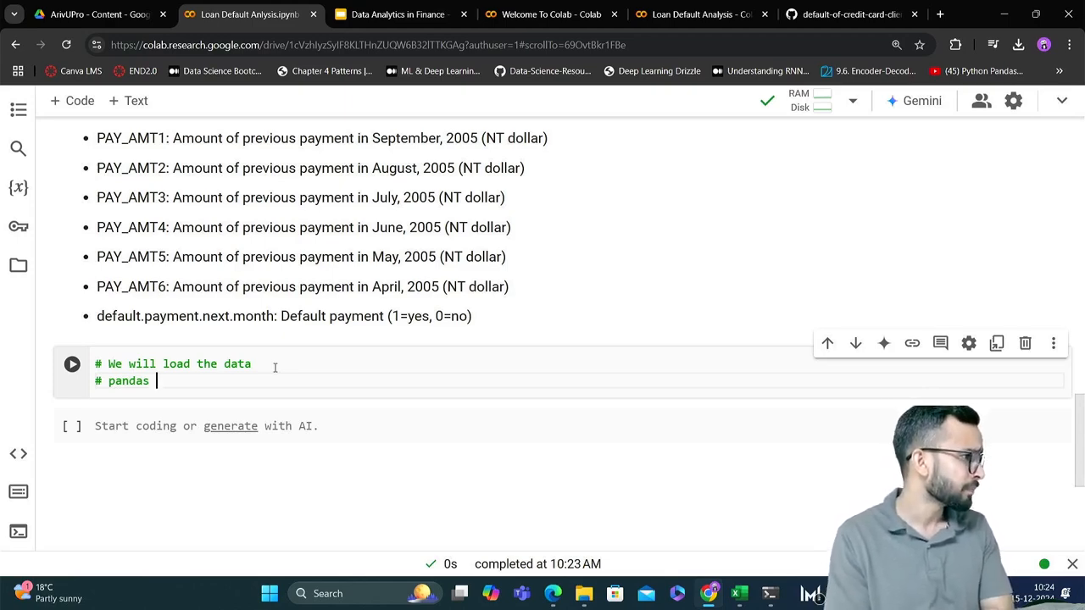
type(",")
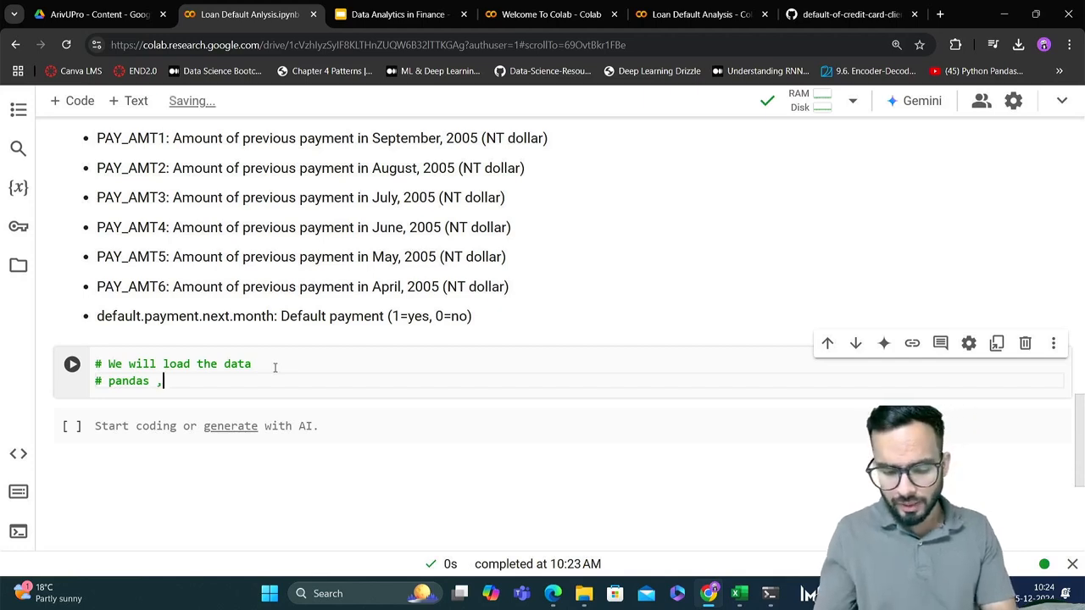
type(" matplotlib")
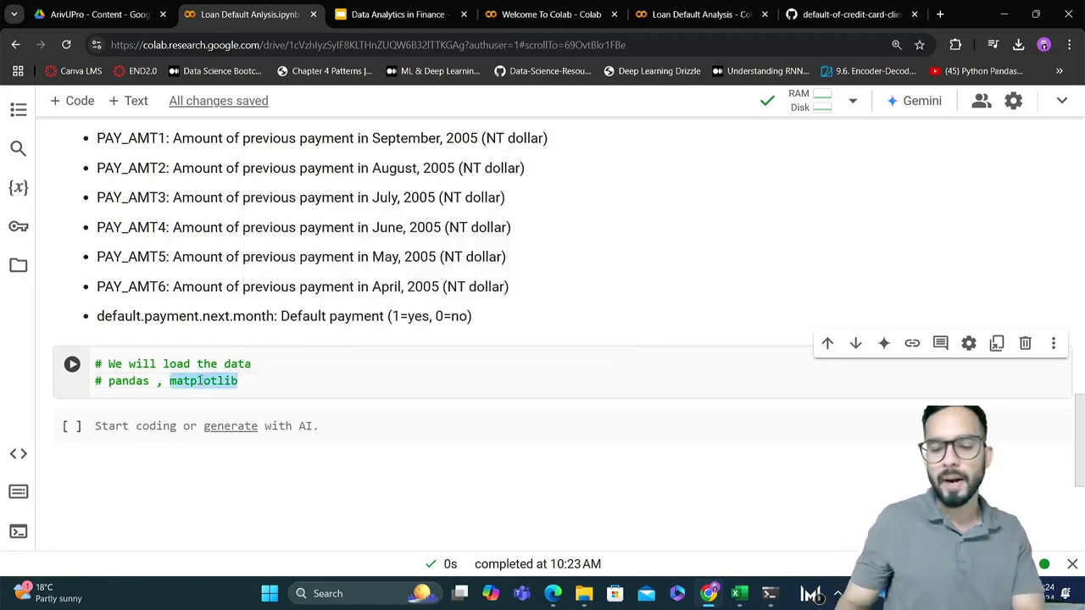
double_click(204, 382)
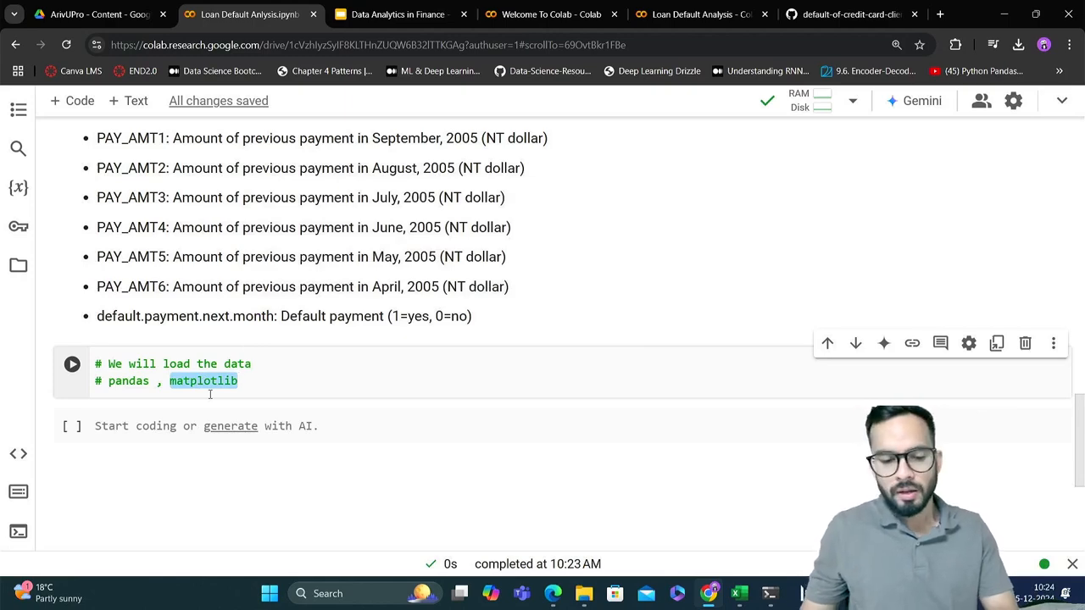
key("Right")
type(", ")
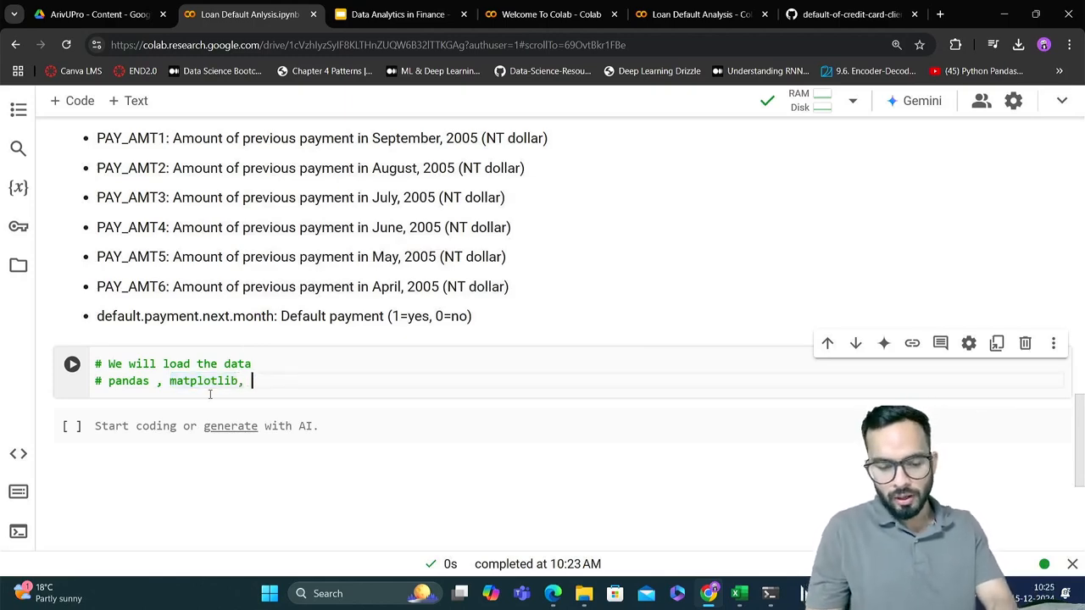
type("seaborn")
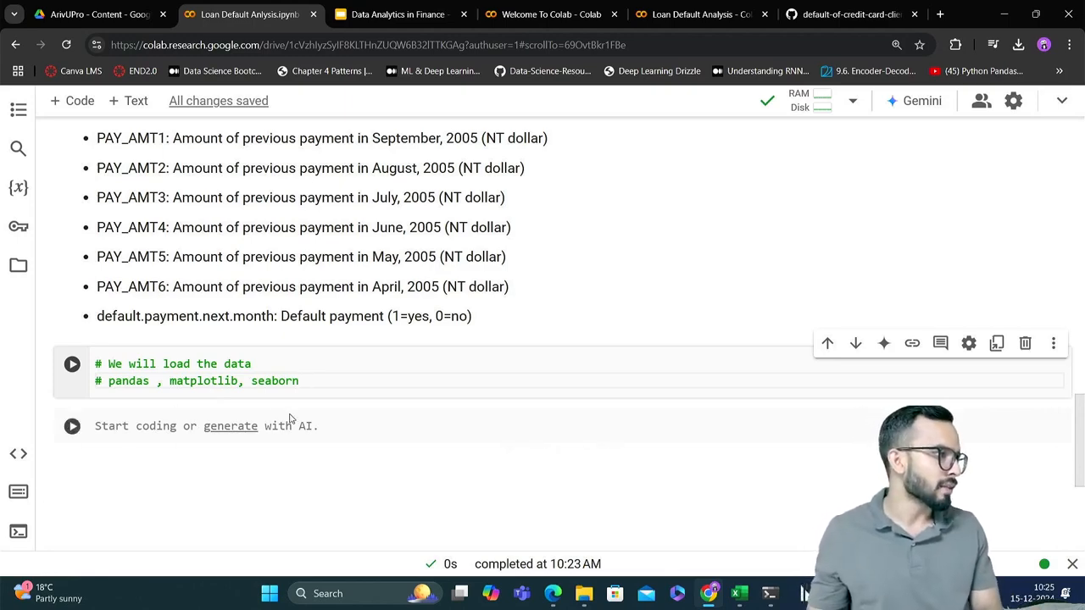
key("shift+Return")
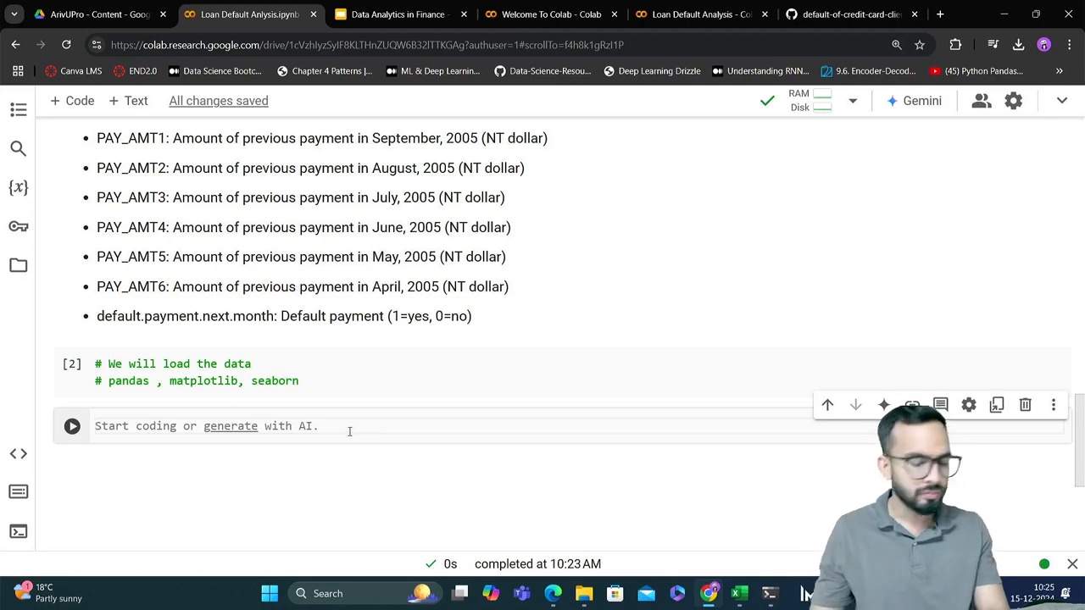
type("#")
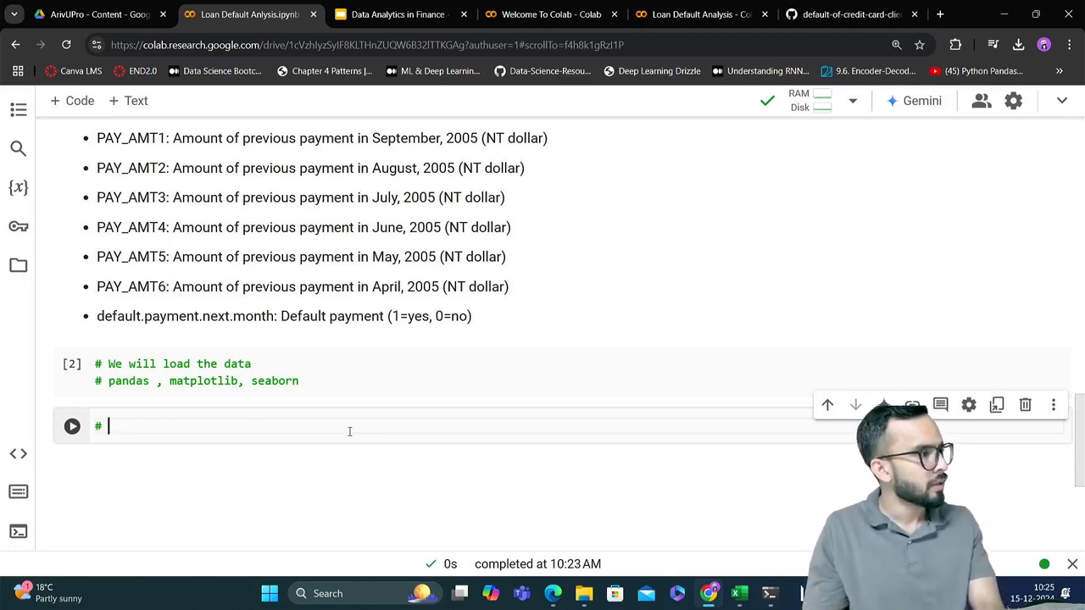
key("BackSpace")
key("BackSpace")
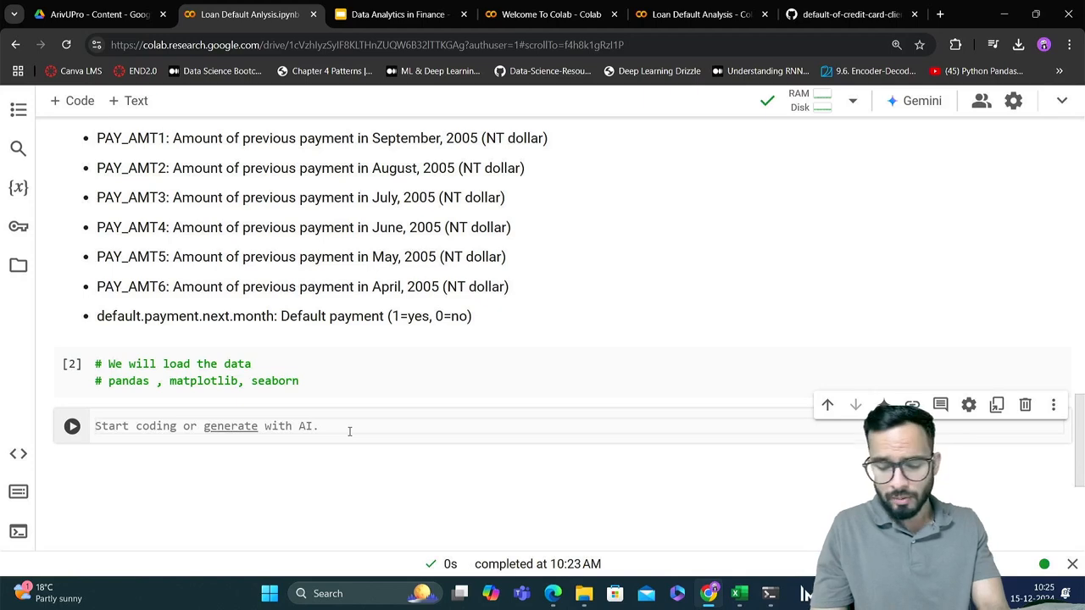
Write "import pandas as pd" in the empty code cell below the library comments
type("import ")
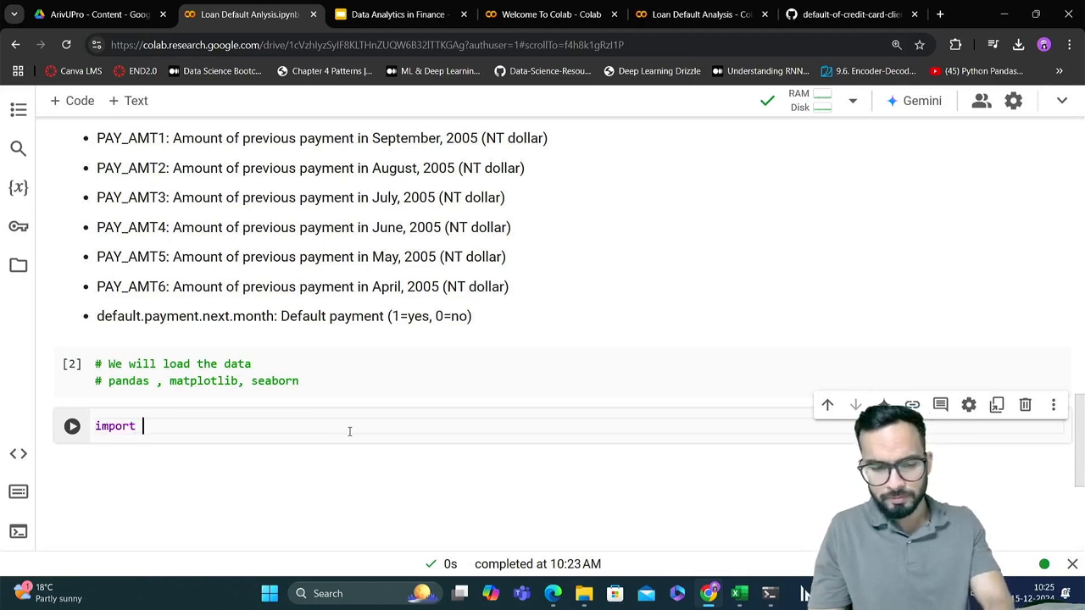
type("pandas ")
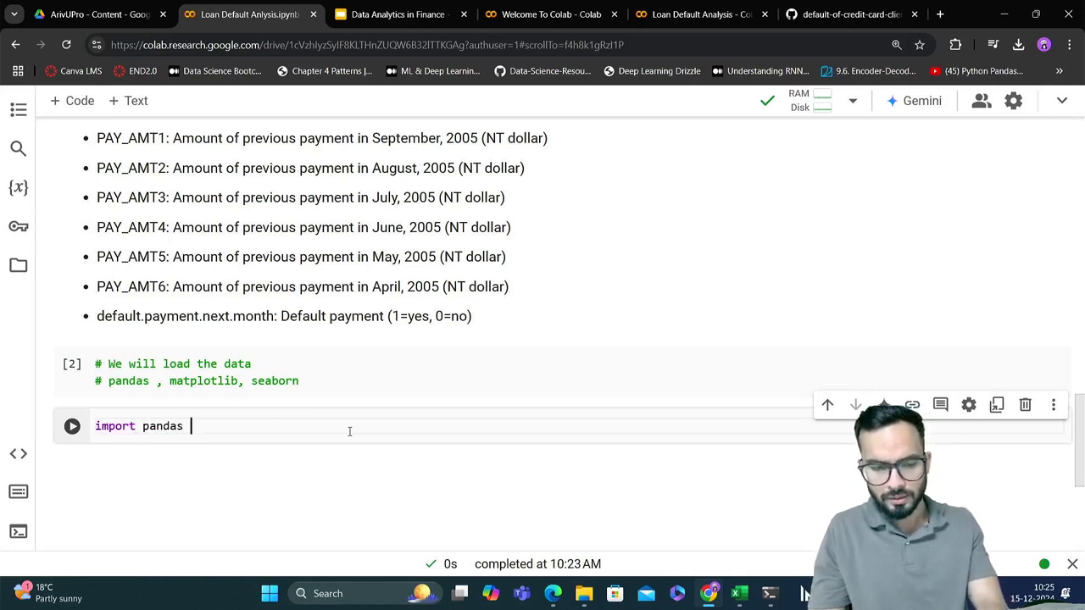
type("as pd")
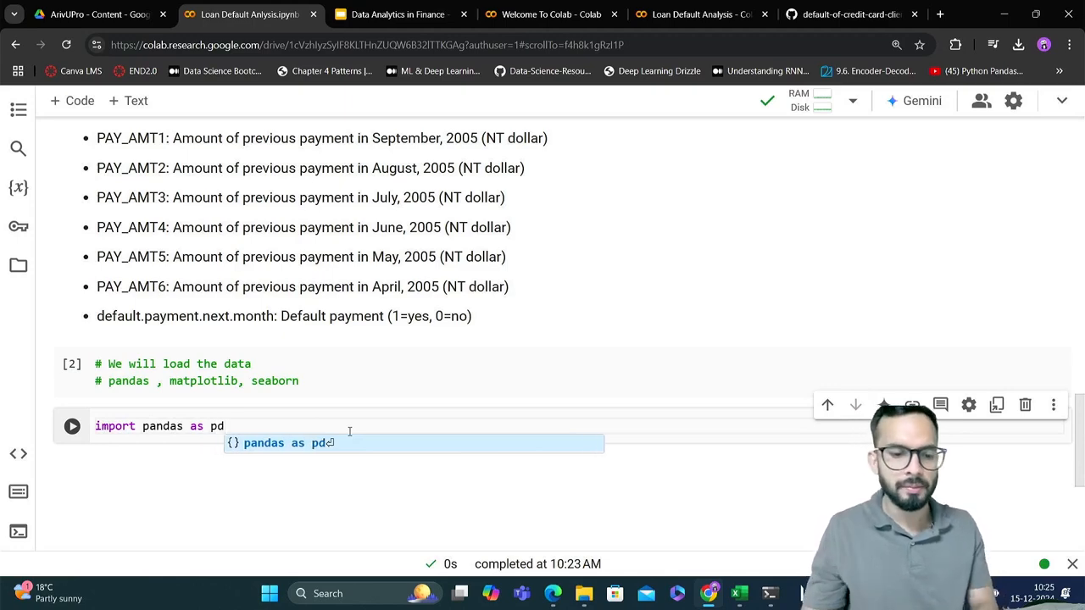
Examine the parts of the pandas import line, highlighting the library name and the "as pd" alias
left_click(204, 426)
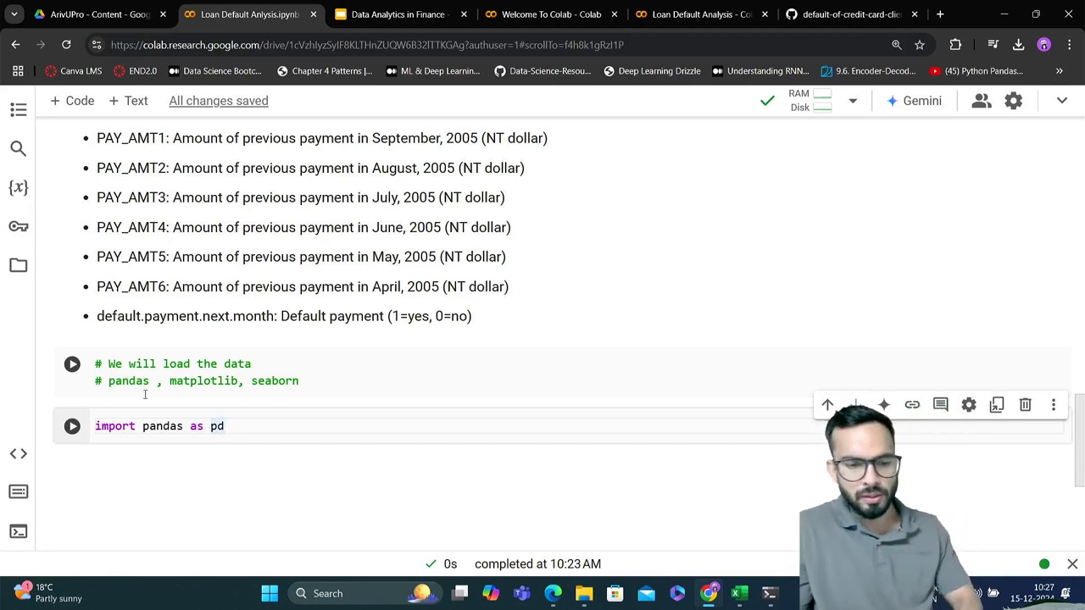
left_click(138, 425)
double_click(137, 425)
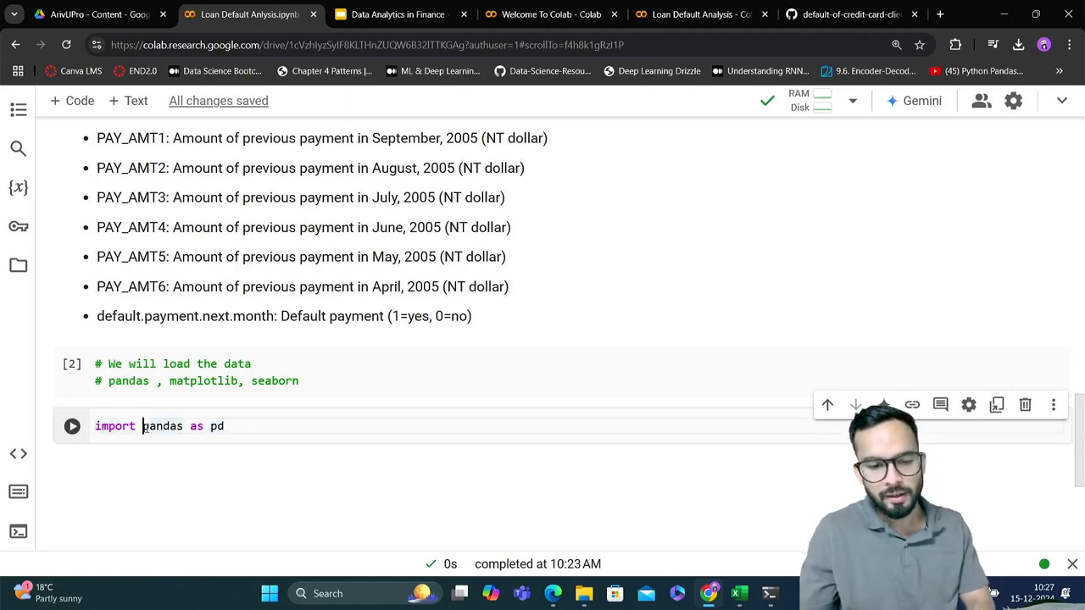
left_click_drag(143, 426, 184, 427)
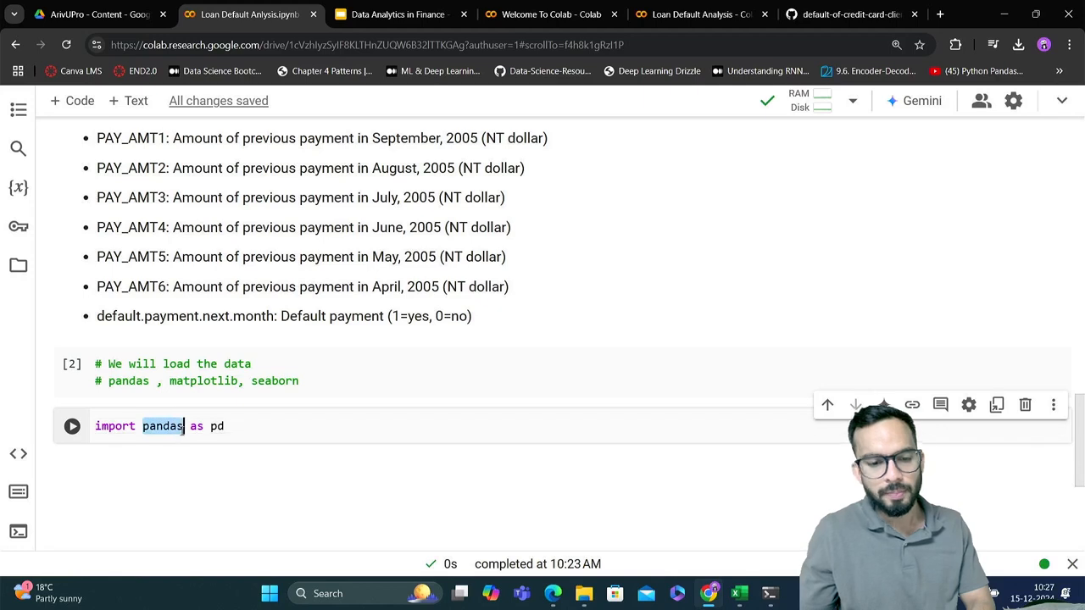
left_click(191, 426)
left_click_drag(192, 427, 235, 427)
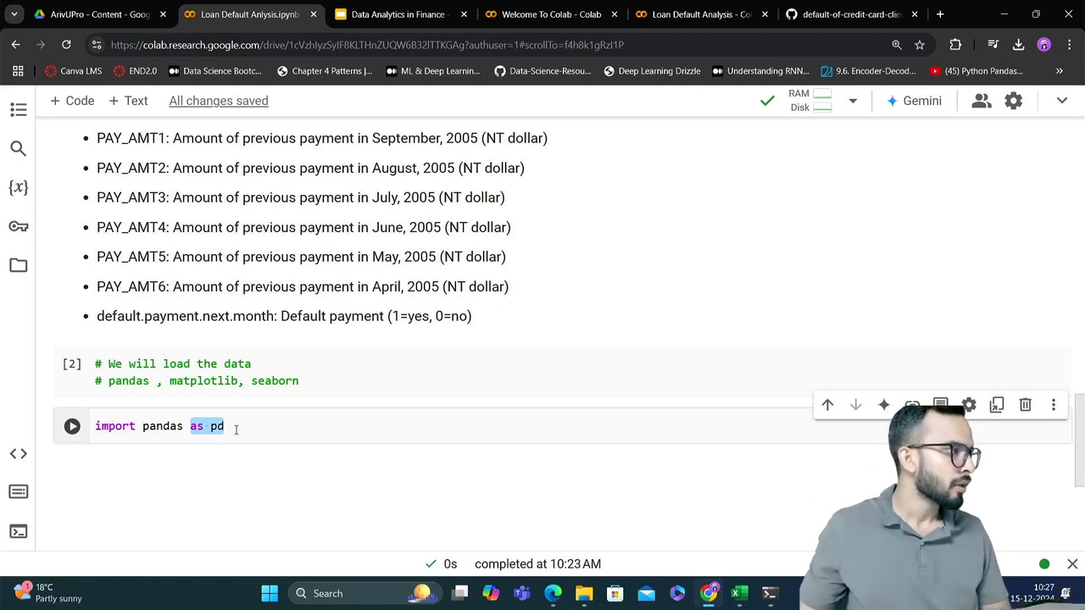
Add the line "import matplotlib.pyplot as plt" below the pandas import
left_click(277, 426)
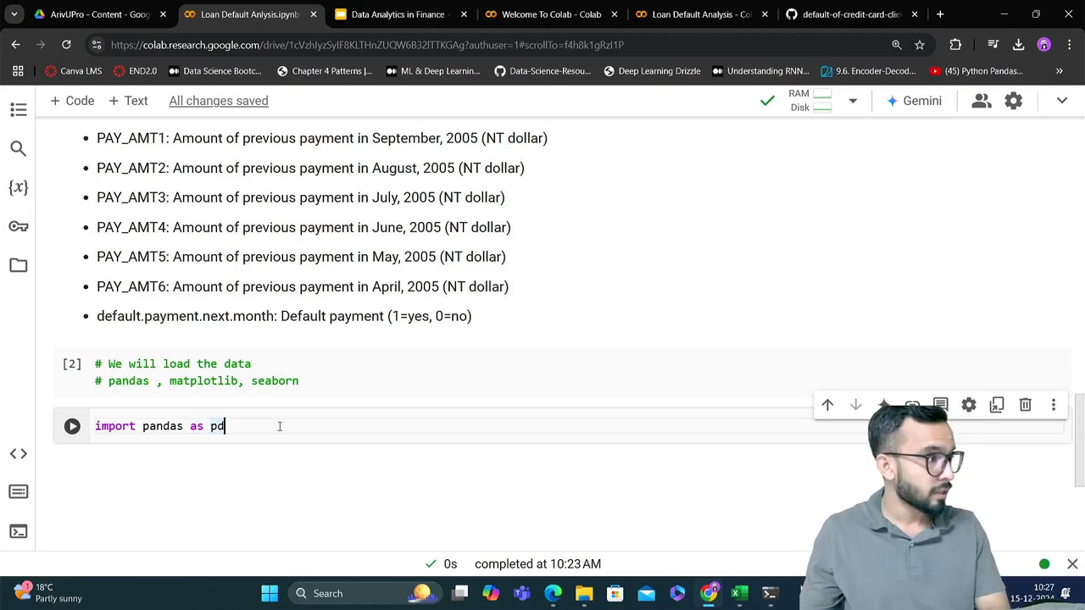
key("Return")
type("import ")
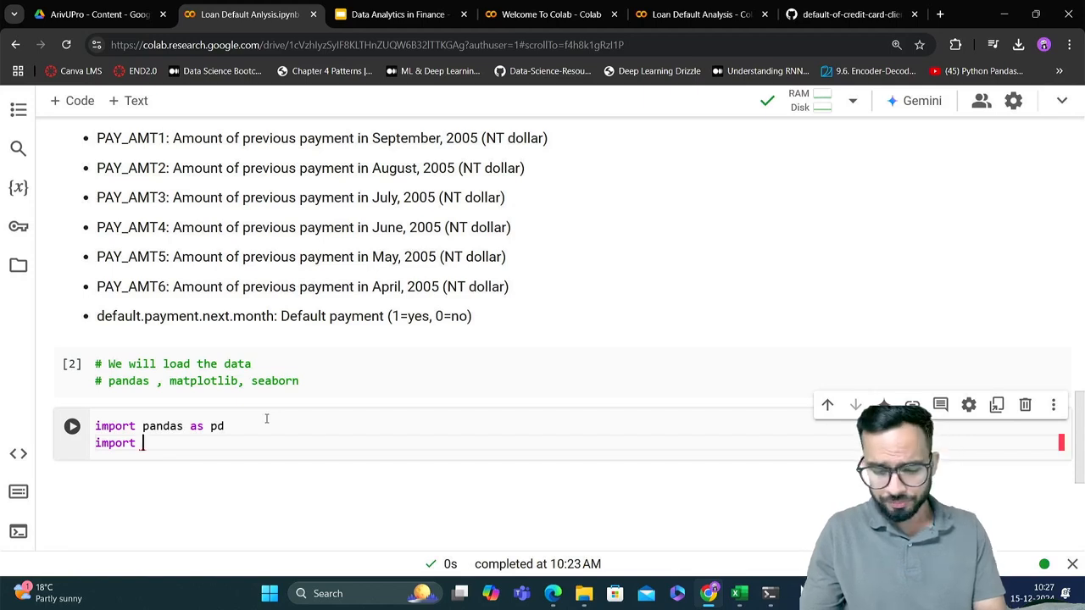
type("matplot")
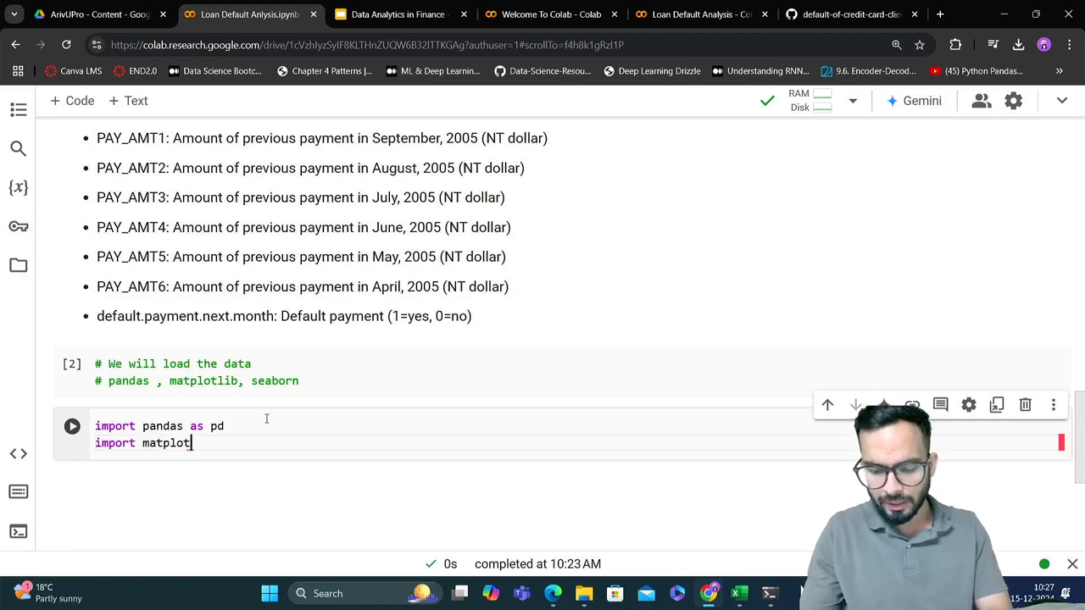
type("li")
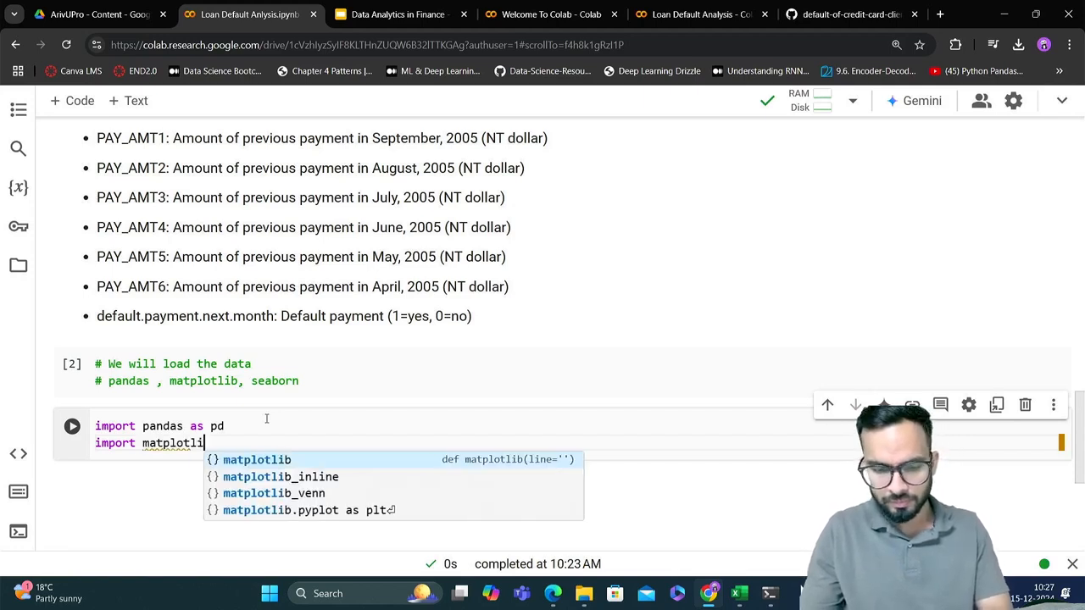
type("b.")
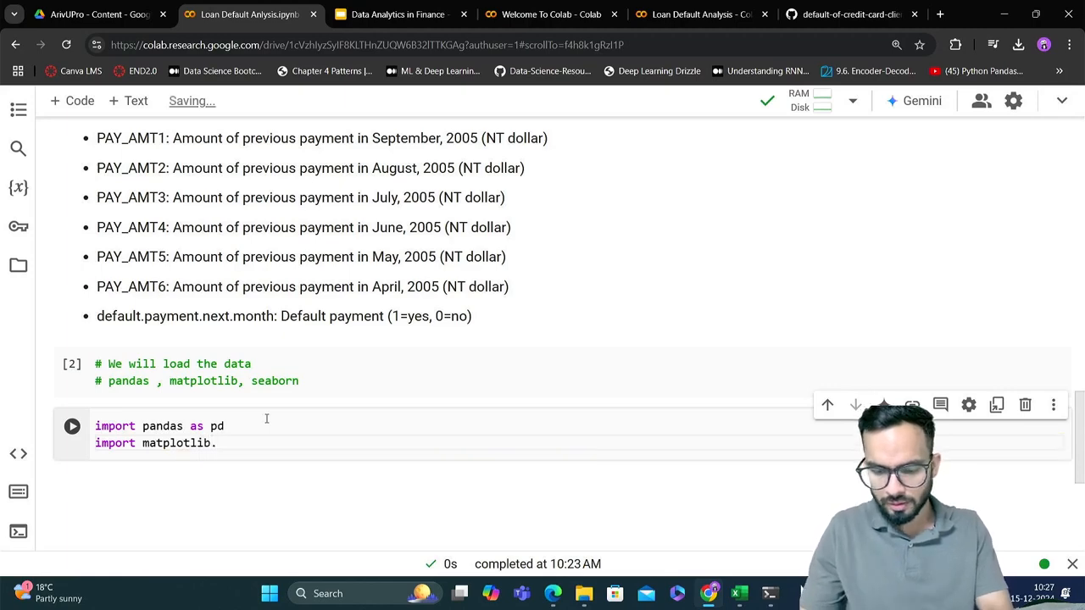
type("pyplot")
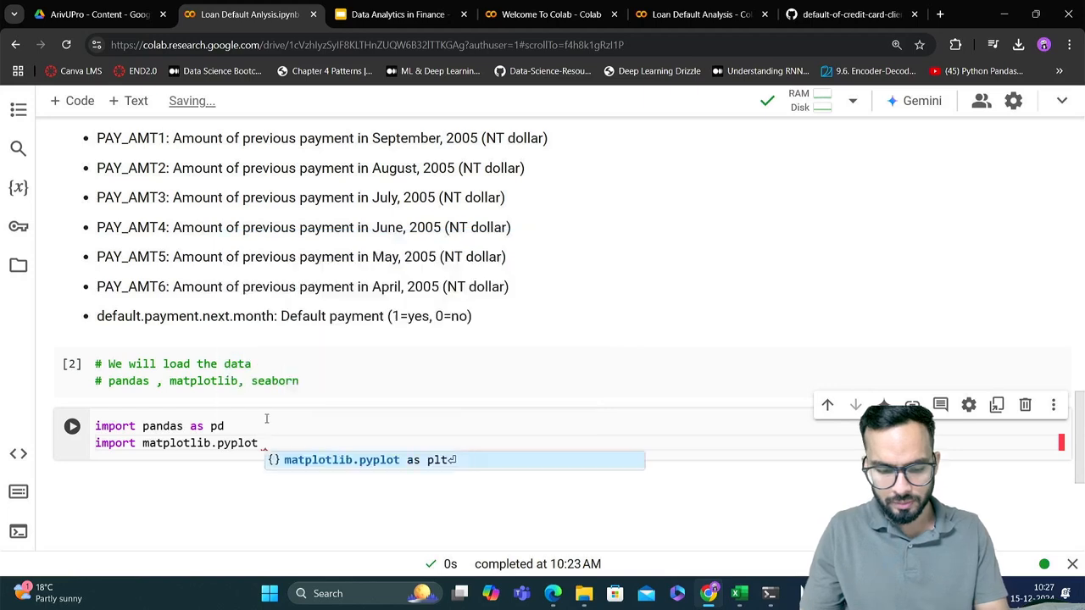
type(" as plt")
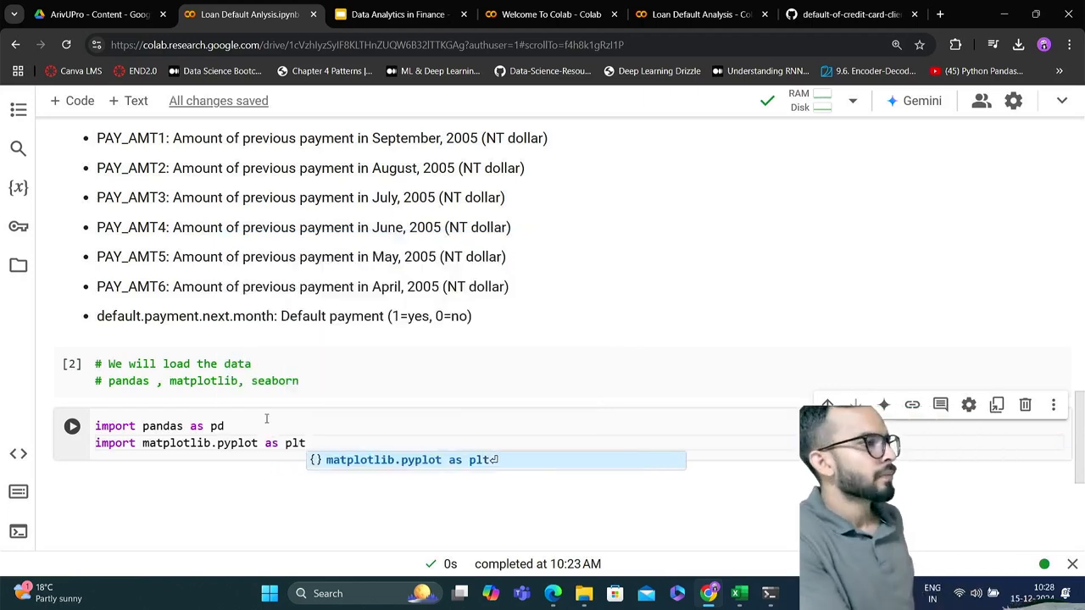
Examine the matplotlib import line, highlighting the pyplot module name and the "as plt" alias
left_click(149, 443)
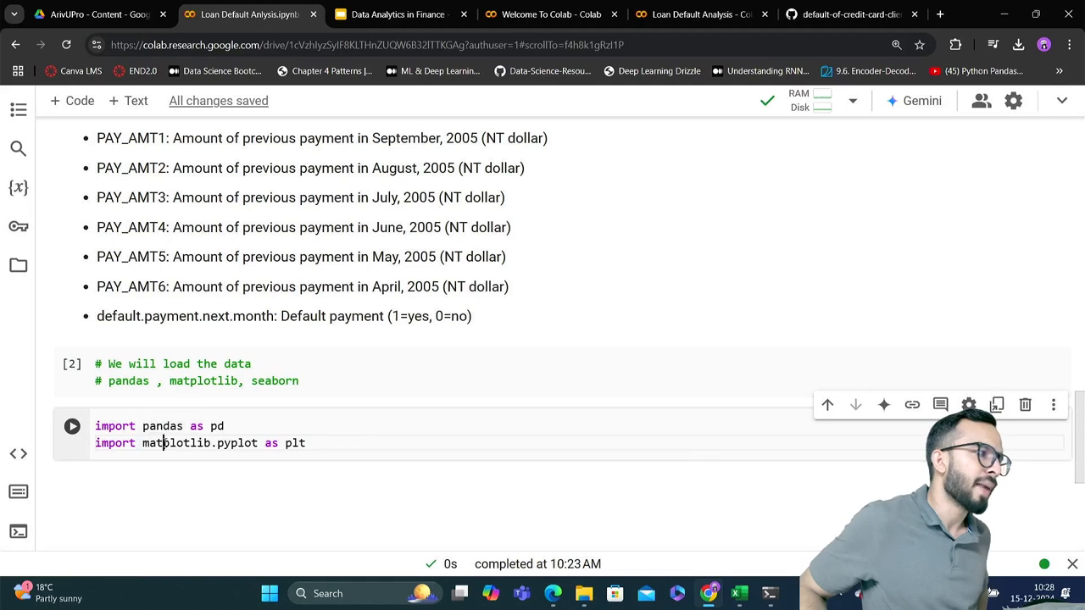
double_click(148, 442)
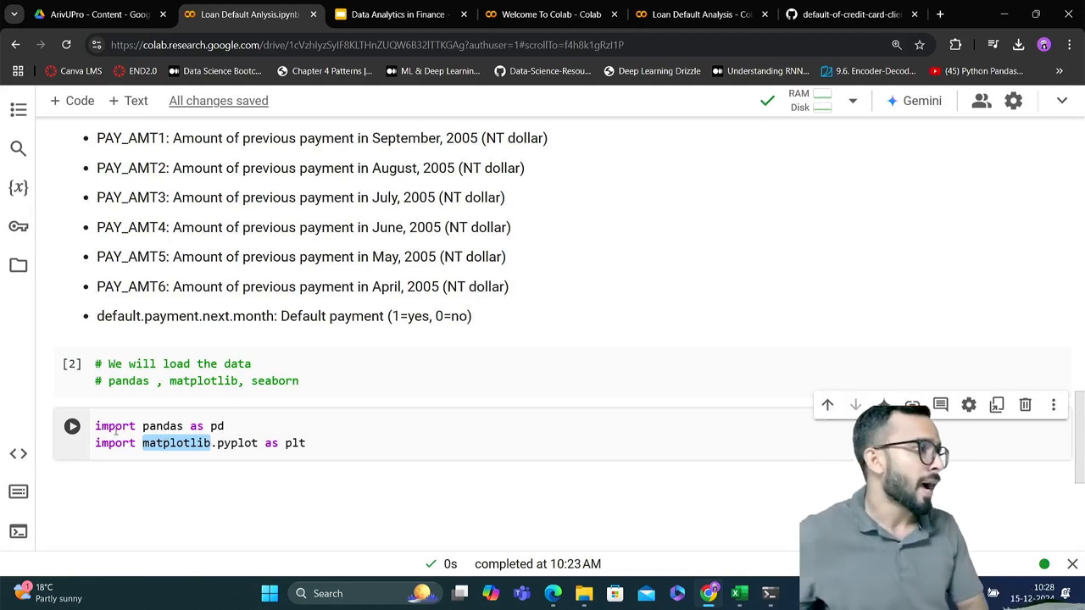
double_click(246, 443)
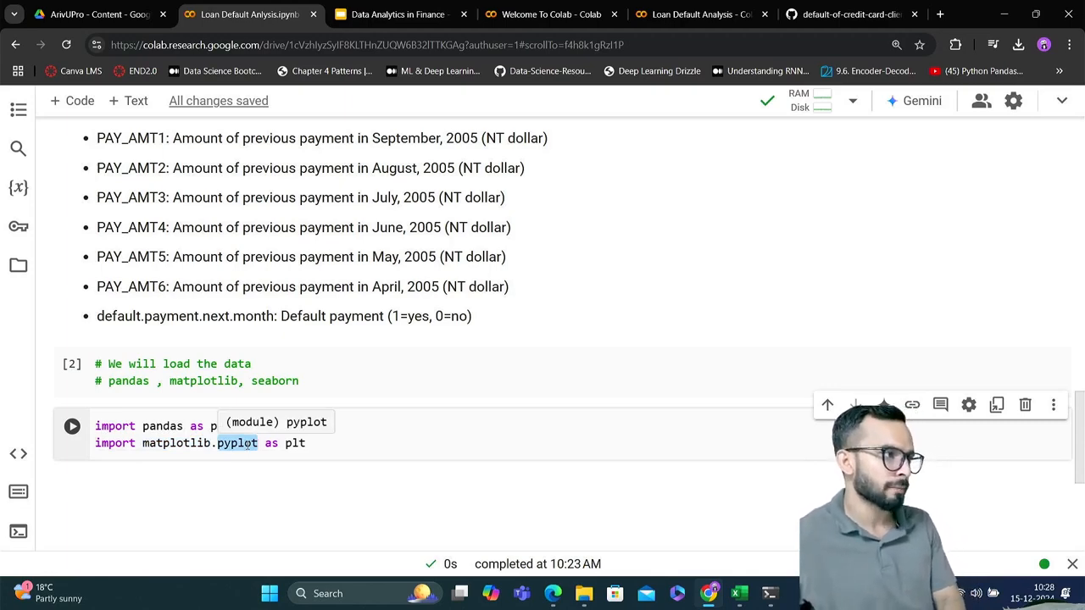
left_click(205, 442)
double_click(224, 442)
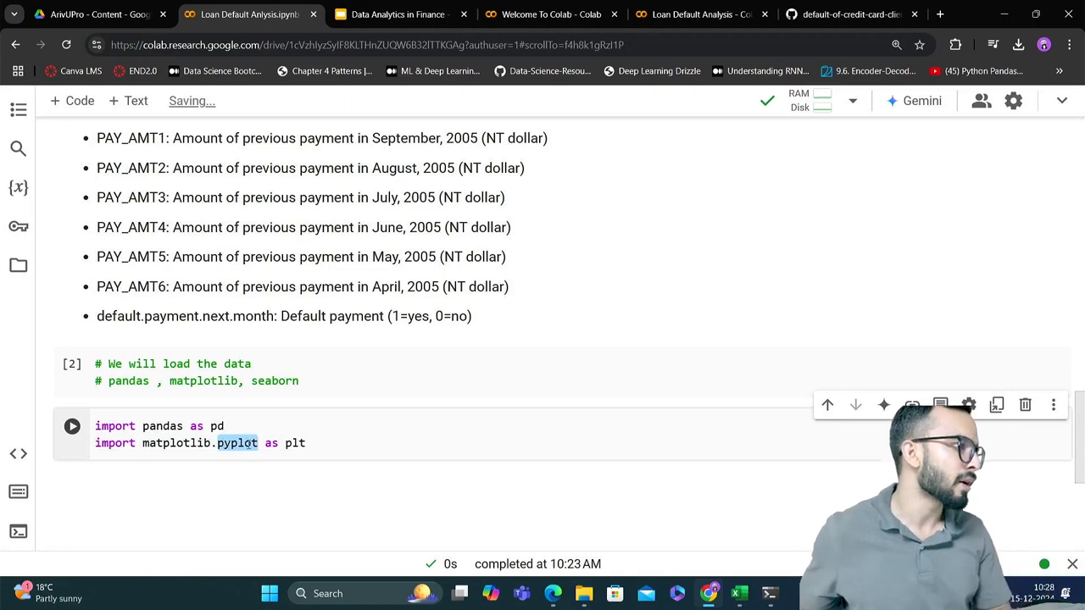
left_click(273, 444)
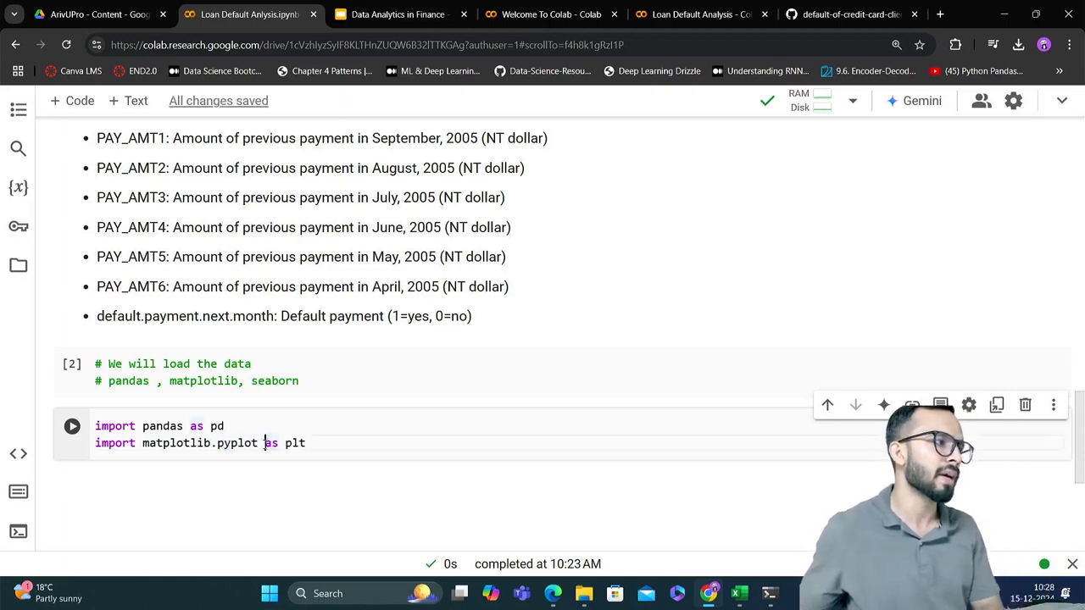
left_click_drag(264, 442, 325, 442)
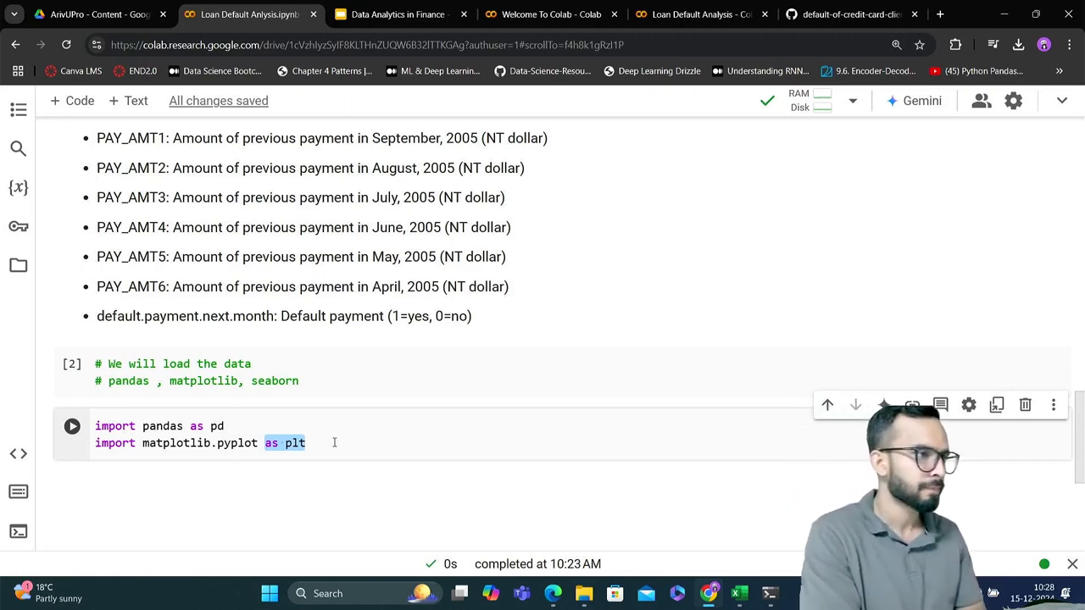
left_click(334, 442)
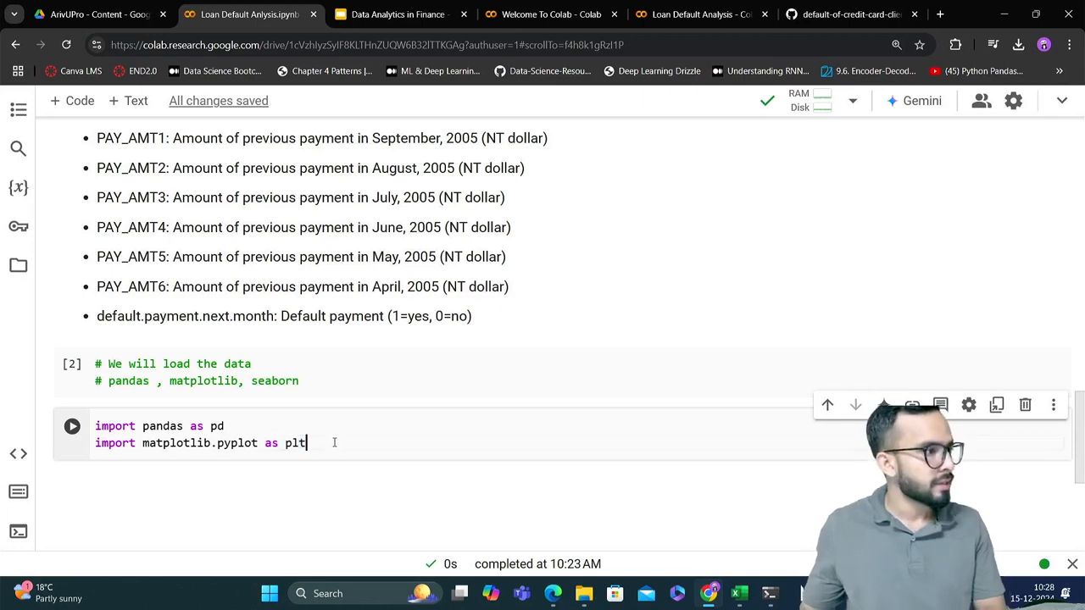
Add the line "import seaborn as sns" below the matplotlib import and run the import cell
key("Return")
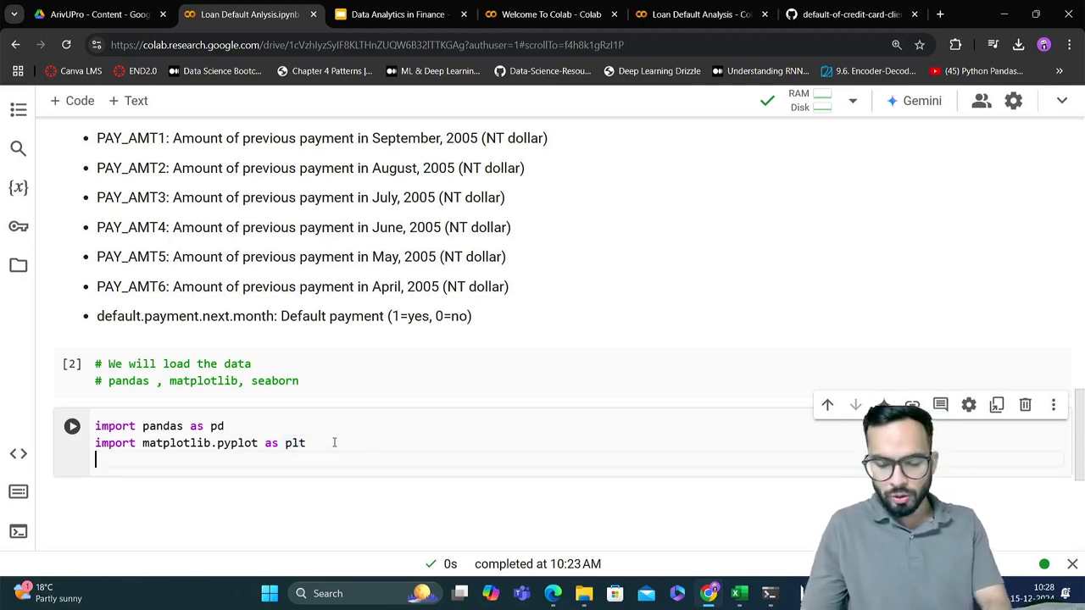
type("import s")
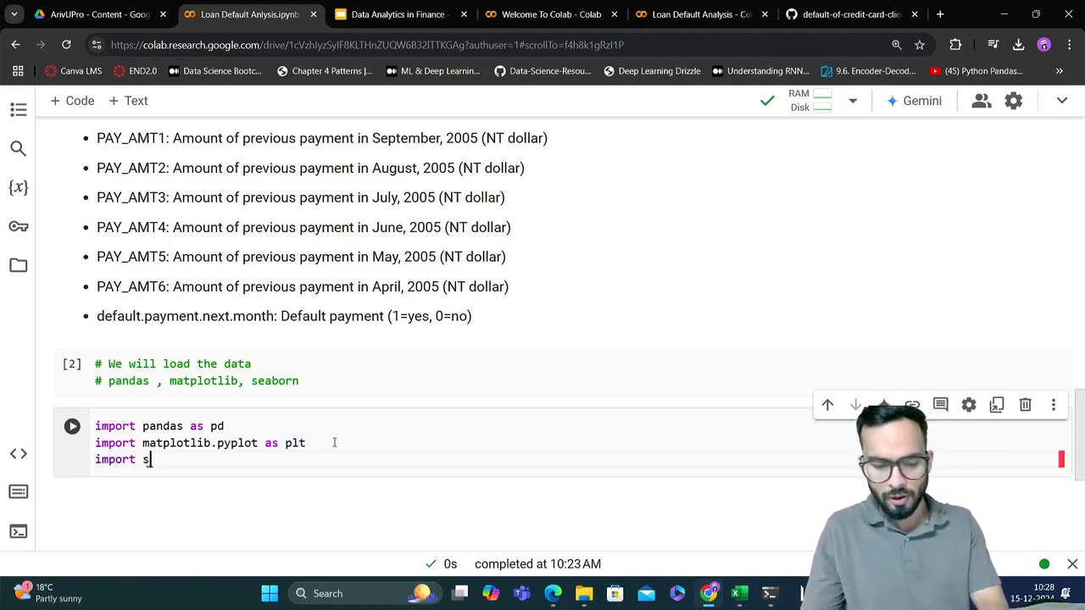
type("eaborn as sns")
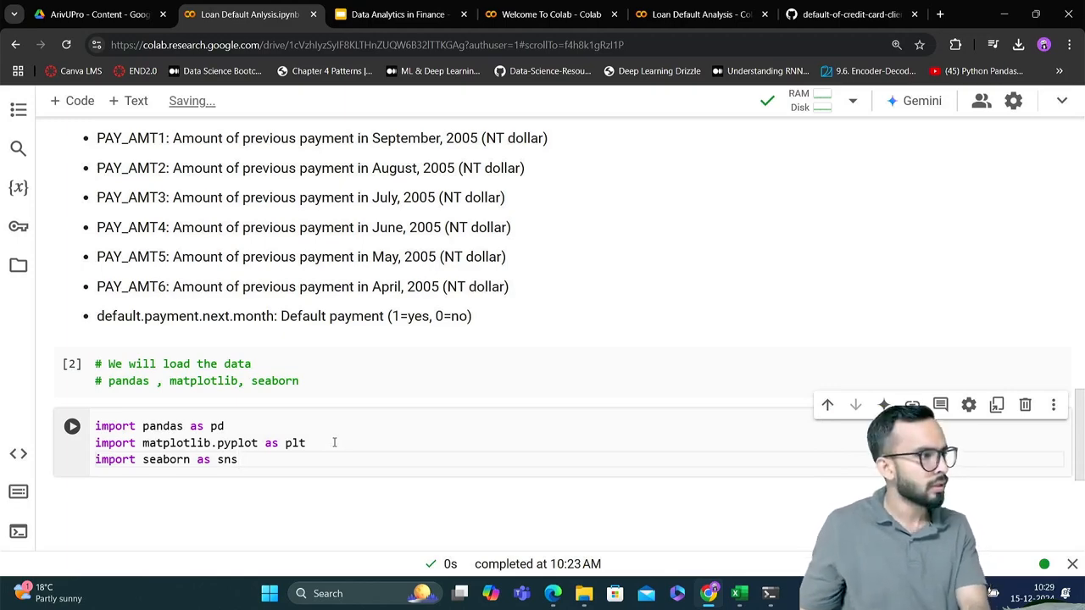
key("shift+Return")
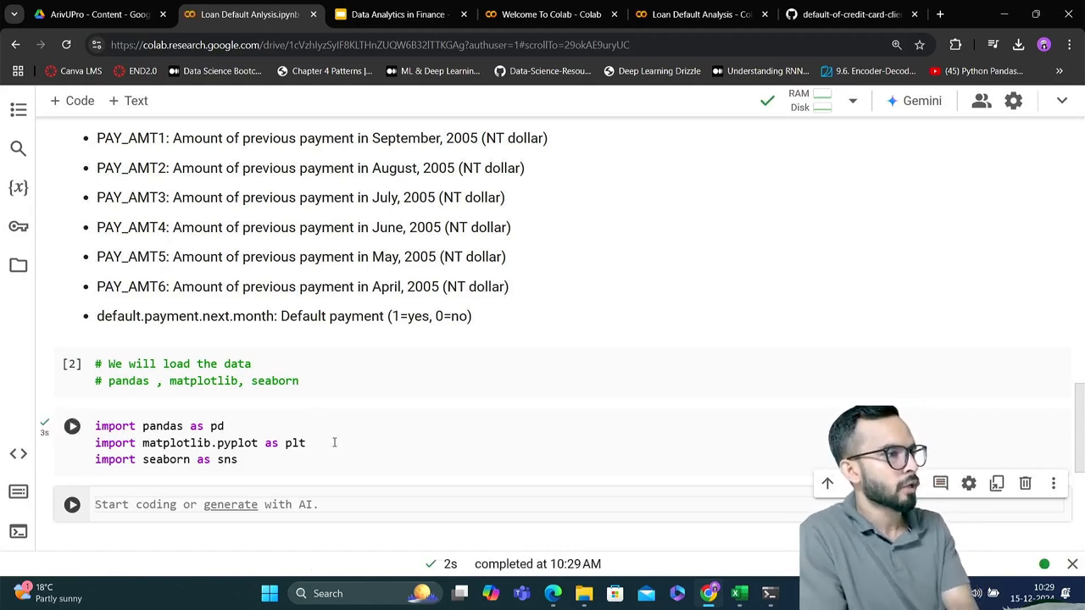
Insert seven more empty code cells at the end of the notebook and select the first empty one below the imports
scroll(334, 442, "down", 2)
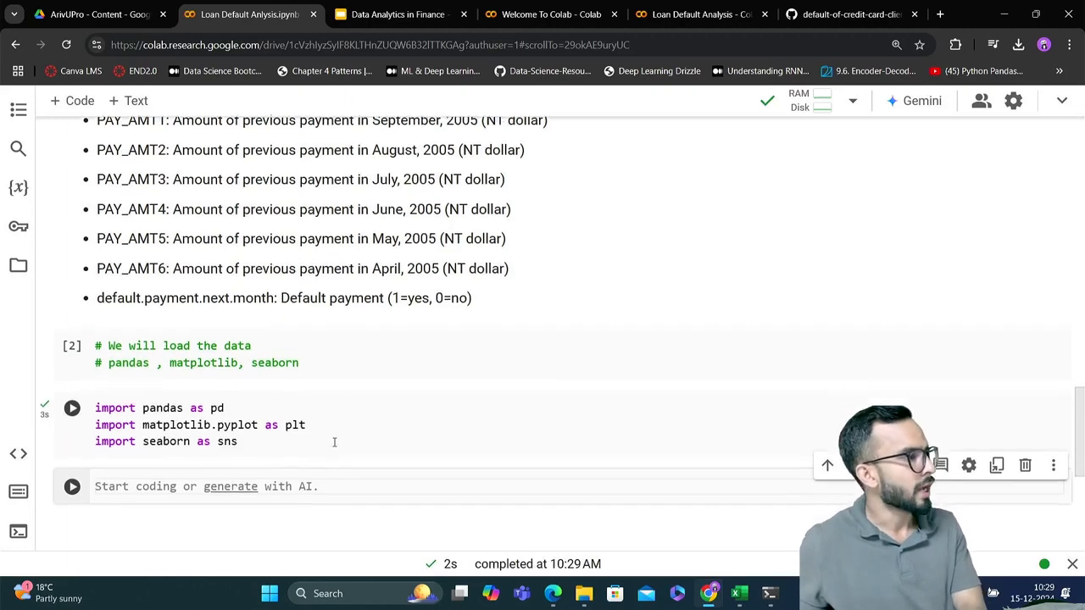
scroll(334, 442, "down", 1)
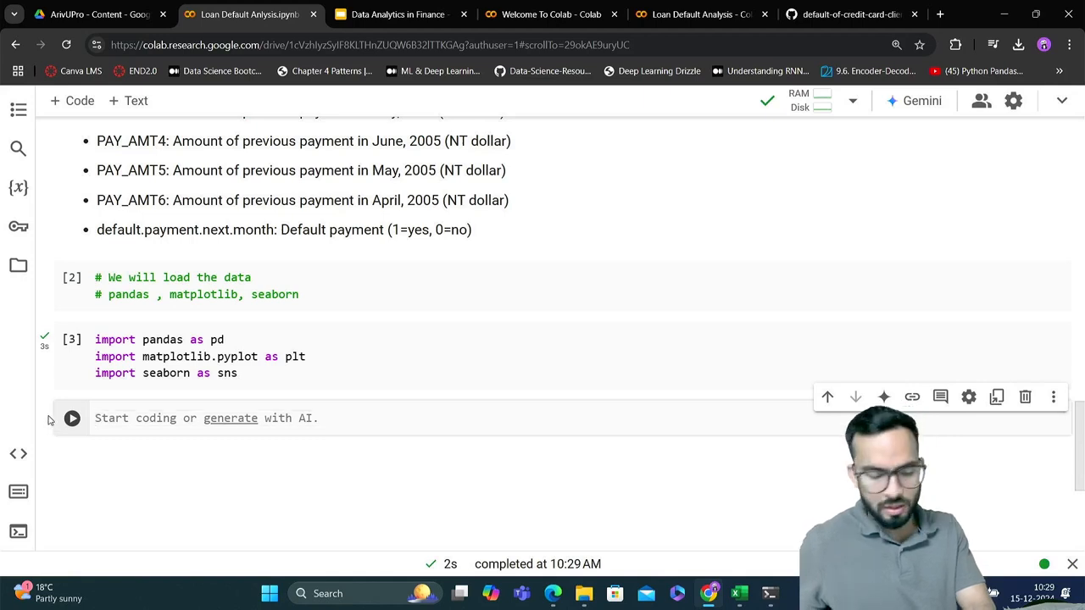
left_click(81, 102)
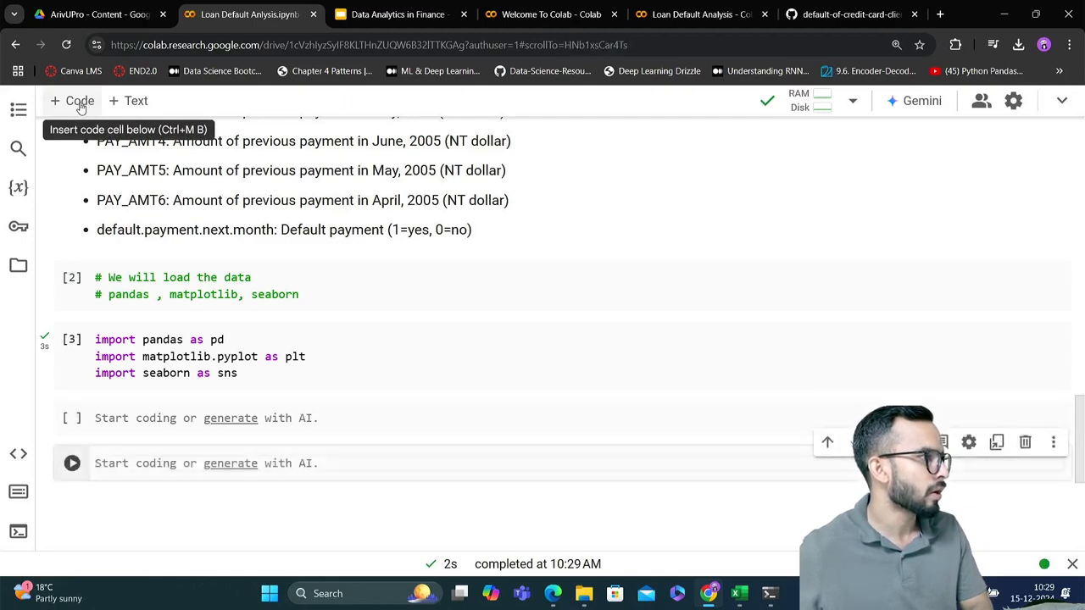
left_click(81, 102)
left_click(81, 101)
left_click(80, 102)
left_click(81, 101)
left_click(80, 102)
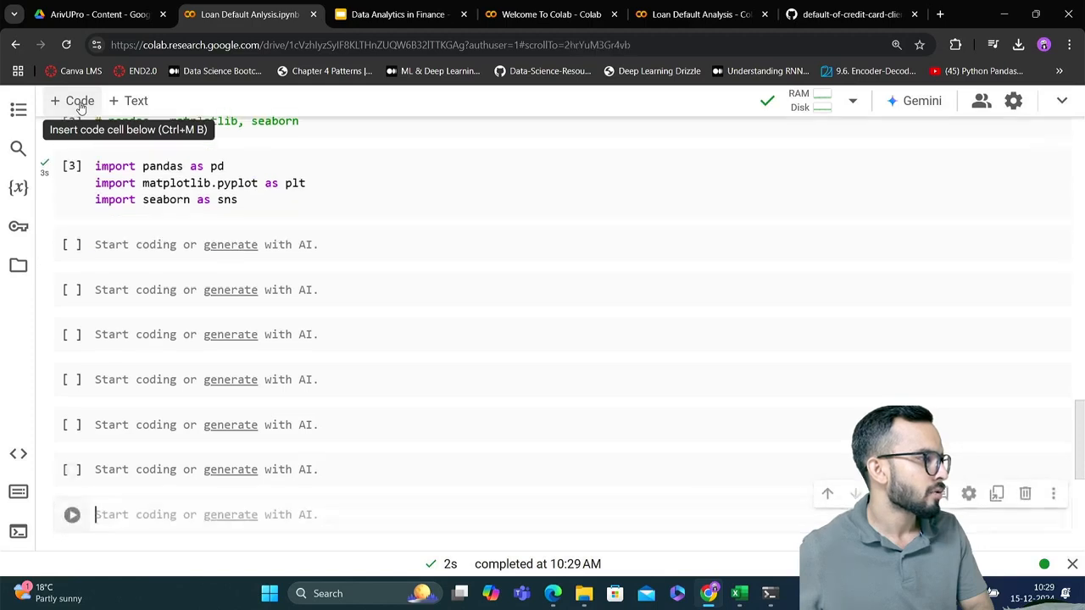
left_click(81, 102)
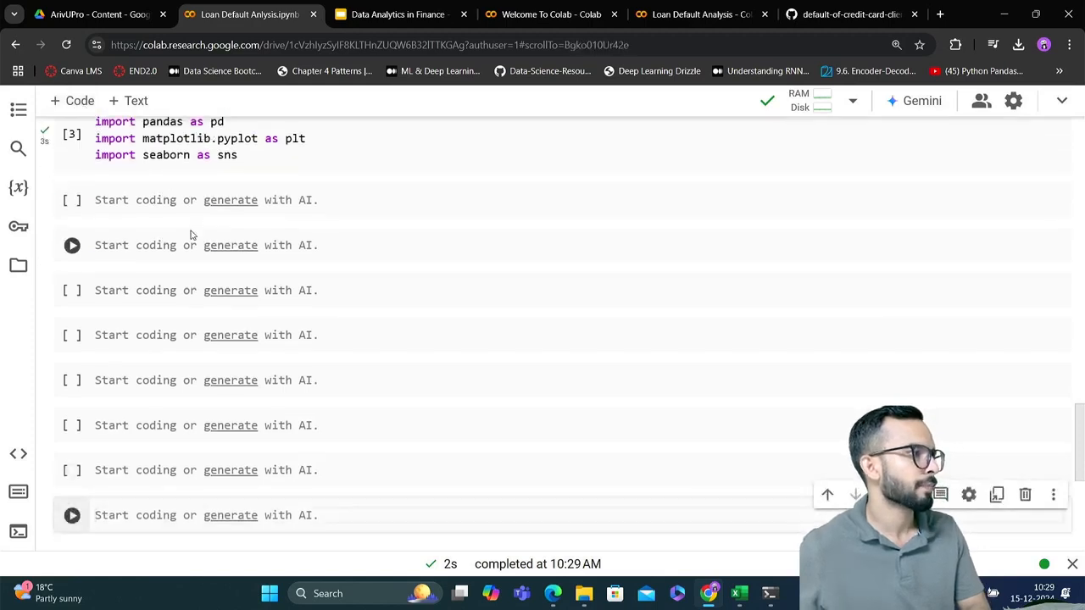
scroll(192, 225, "up", 1)
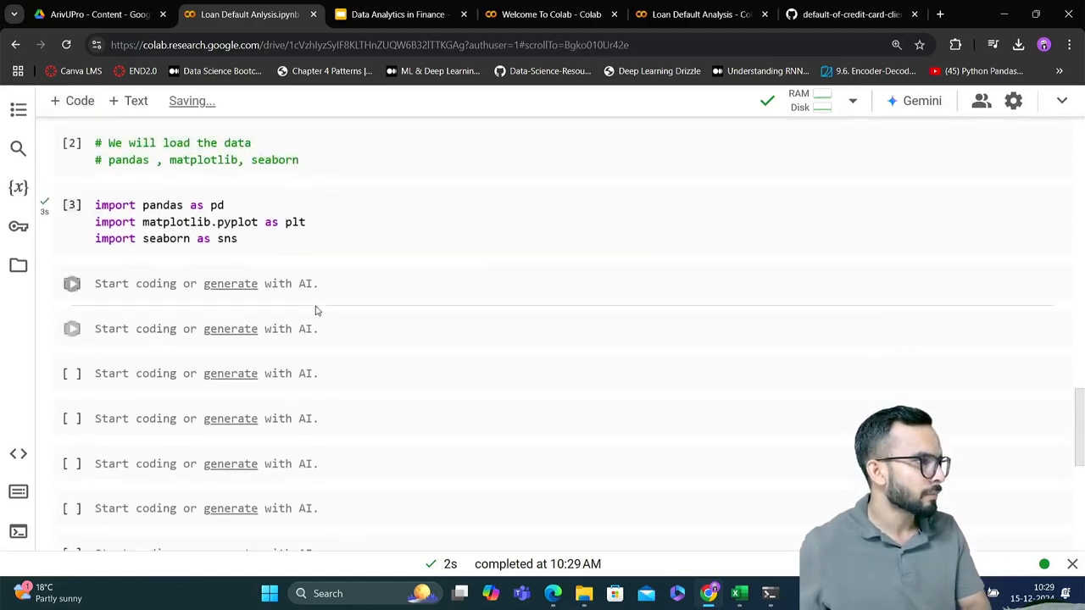
left_click(350, 284)
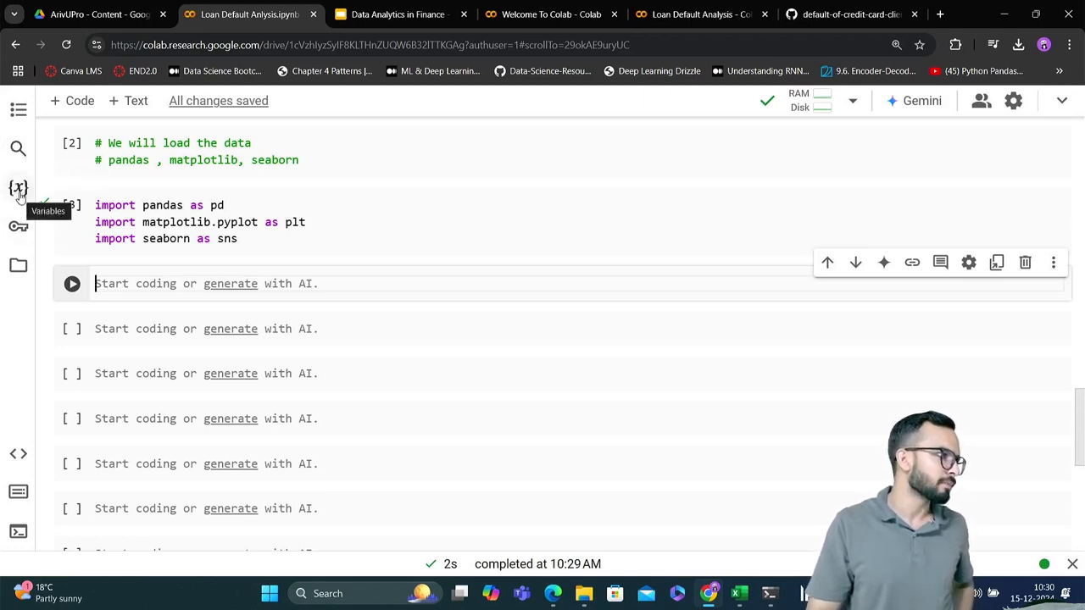
Upload credit_cards_dataset.csv from the Downloads folder to the notebook's session storage and acknowledge the runtime file warning
left_click(19, 266)
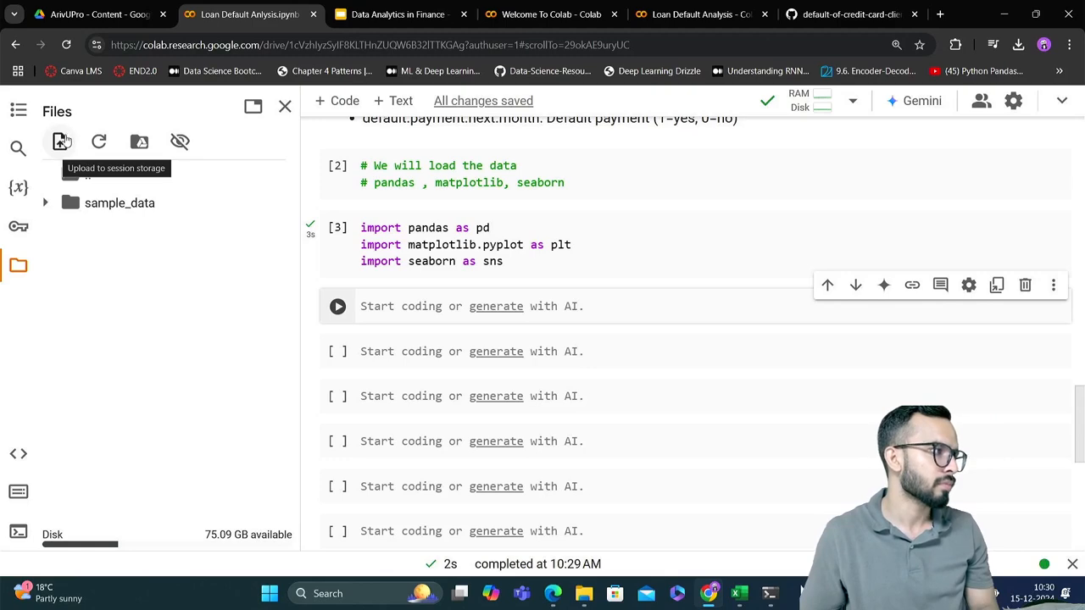
left_click(61, 142)
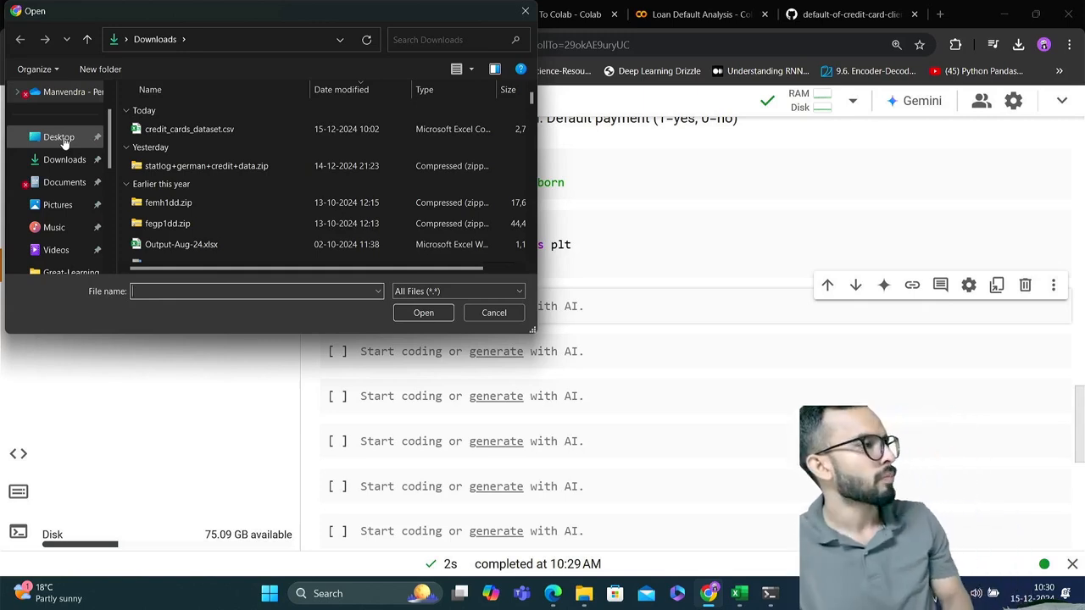
left_click(218, 129)
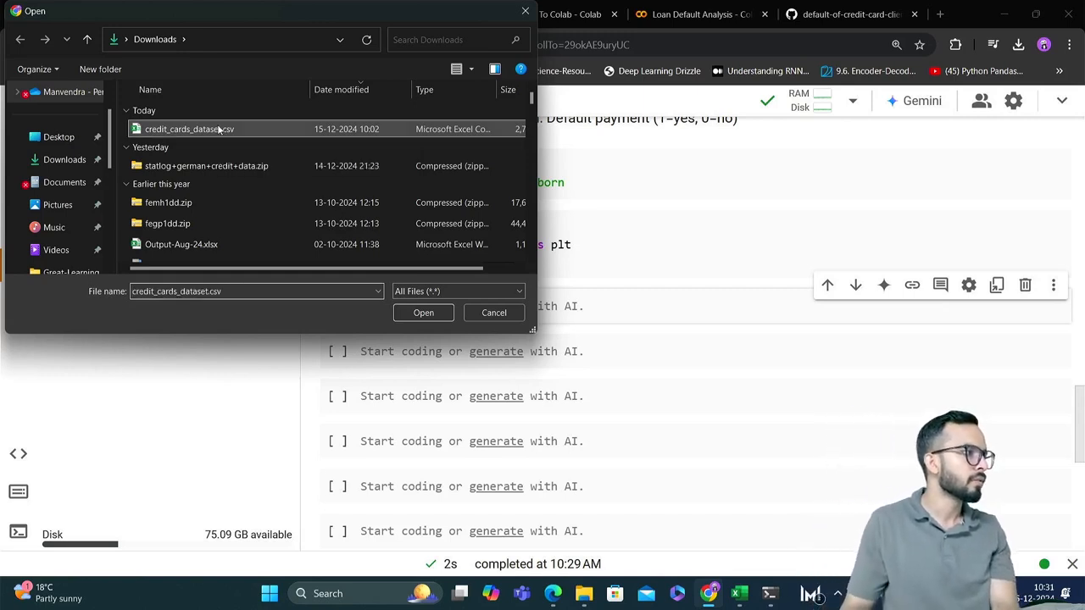
left_click(424, 312)
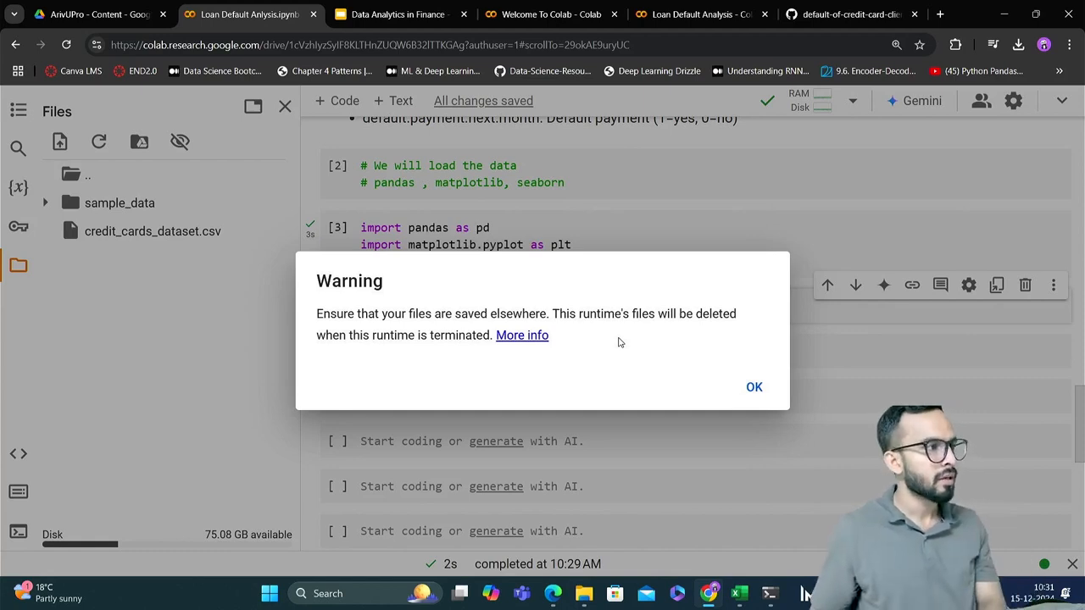
left_click(755, 387)
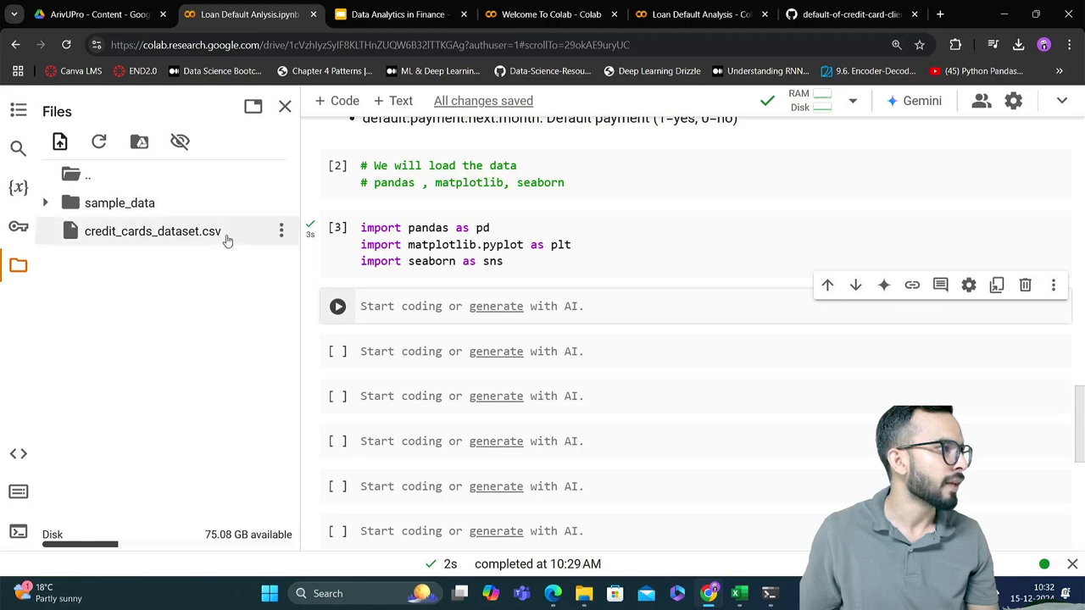
Write a pd.read_csv() call in the first empty code cell below the imports
left_click_drag(225, 241, 147, 245)
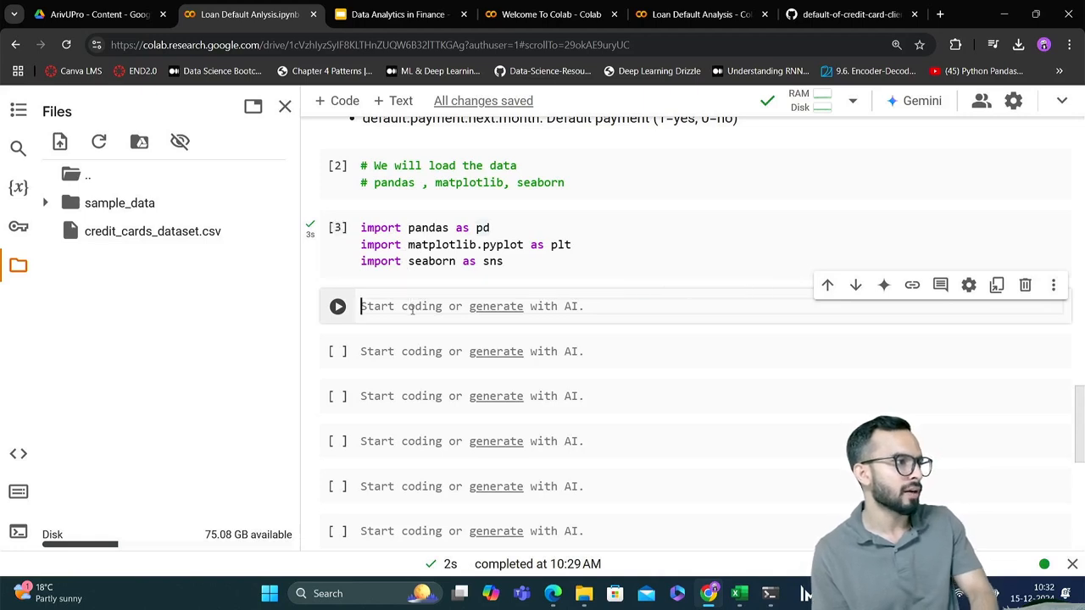
type("pd")
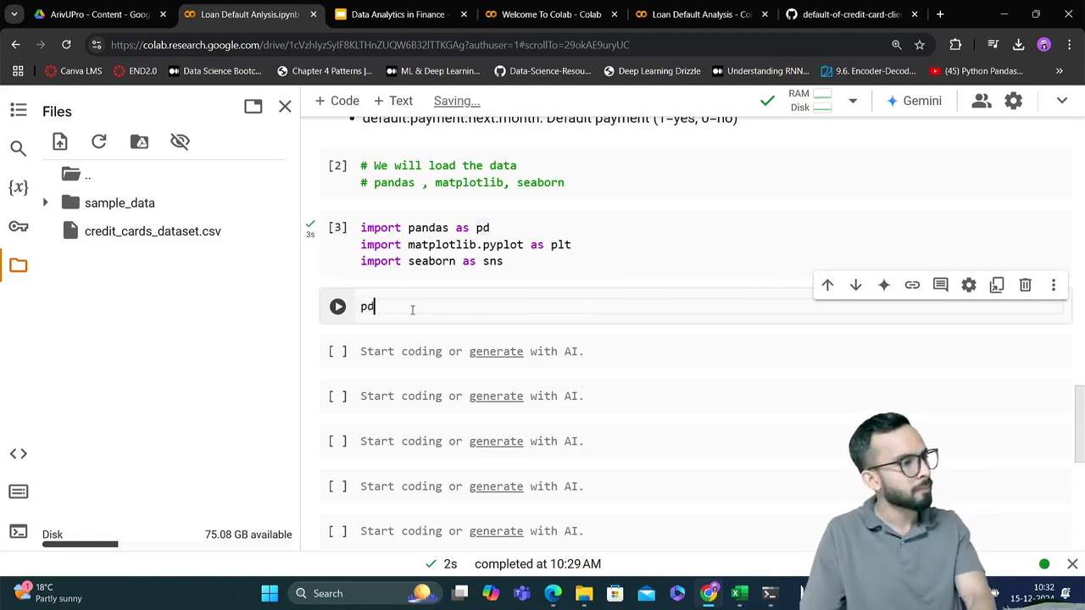
type(".")
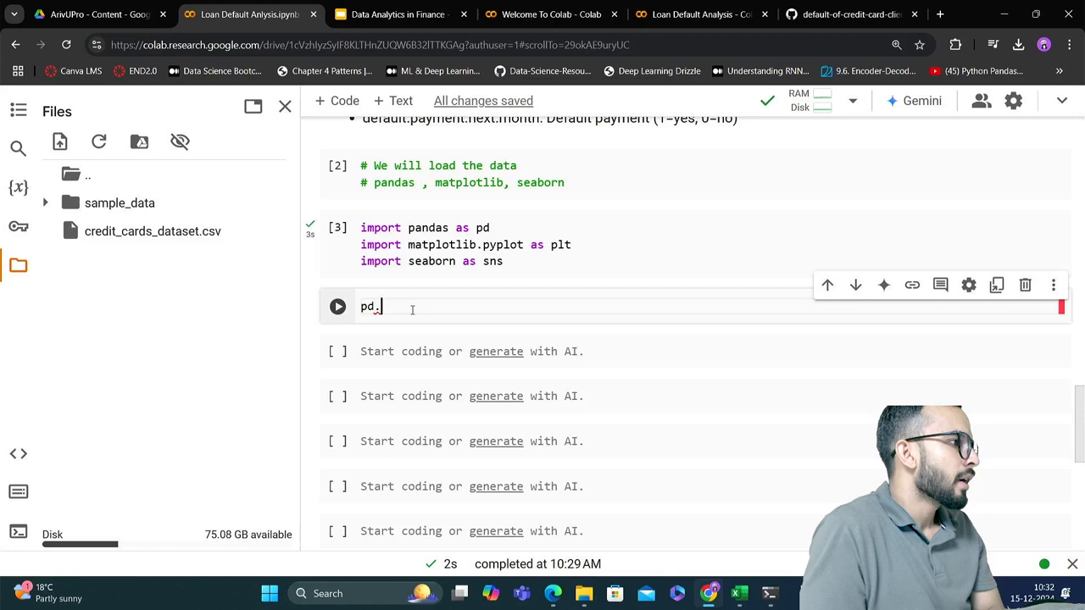
key("Tab")
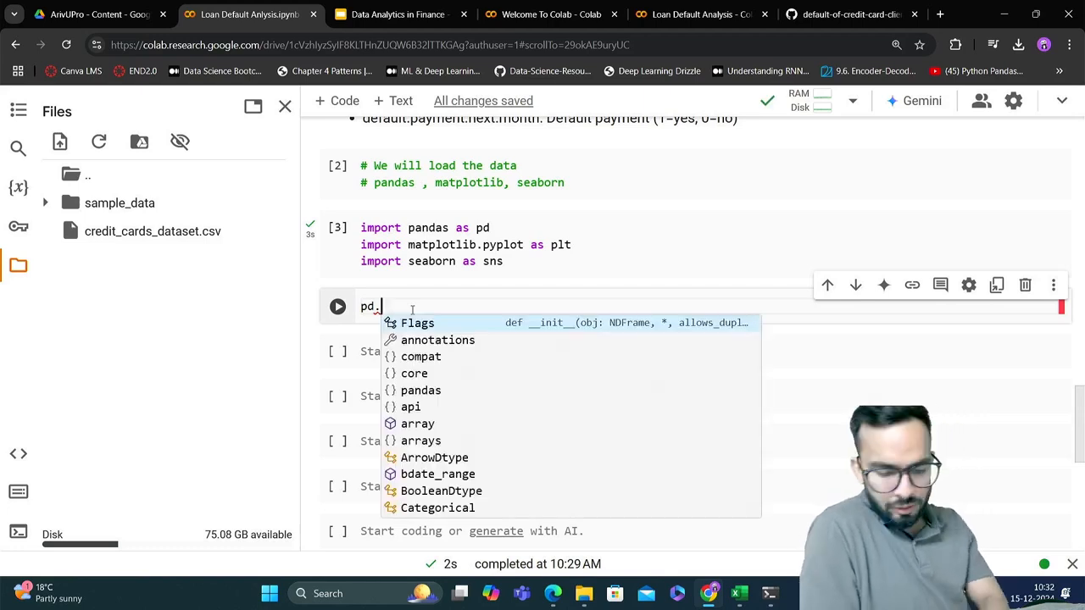
type("read")
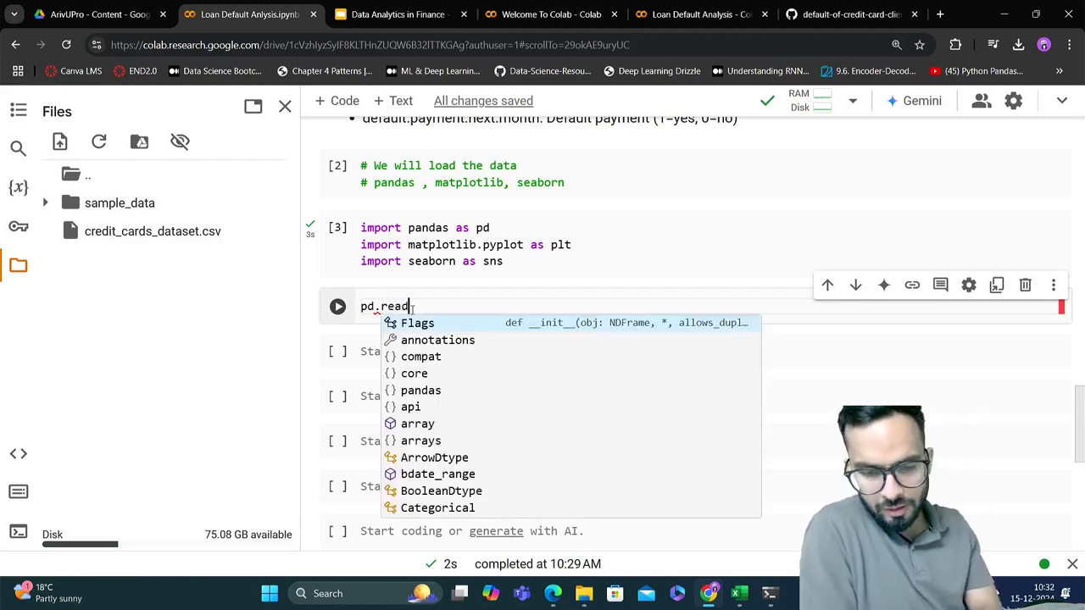
type("_")
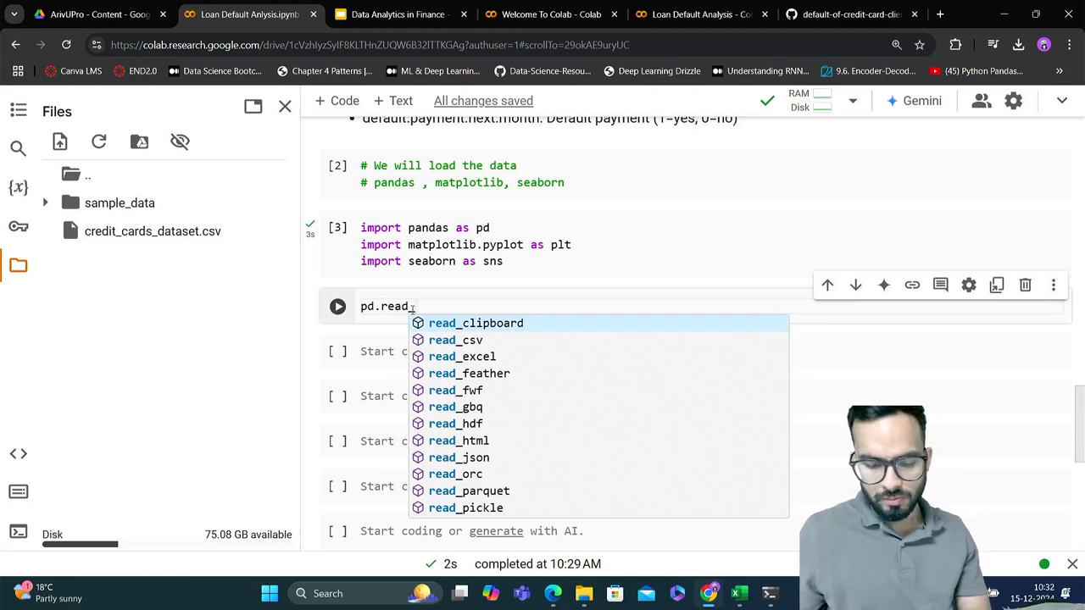
type("csv")
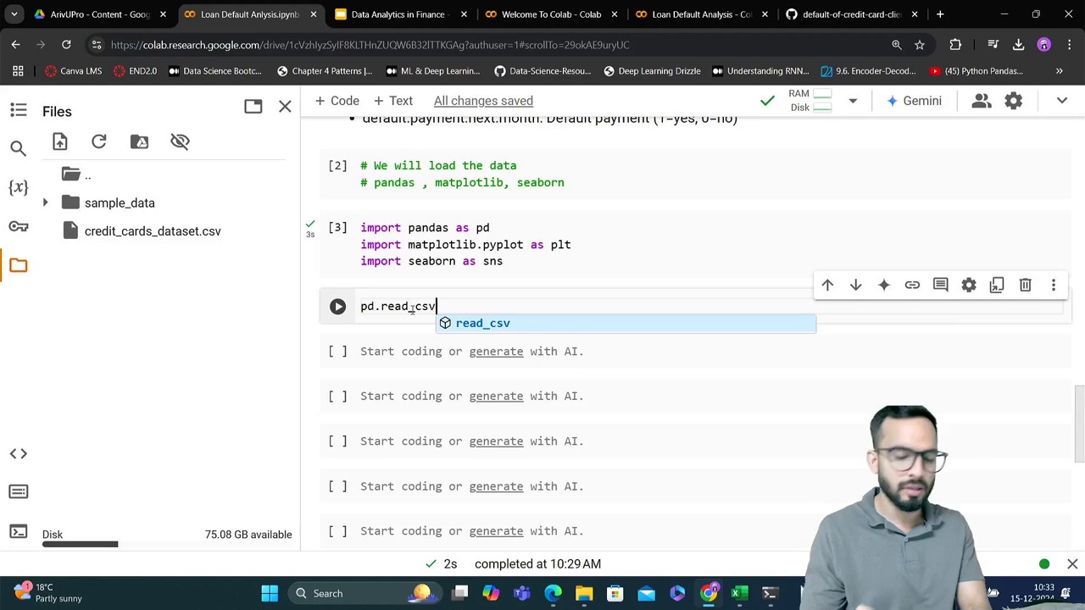
type("(")
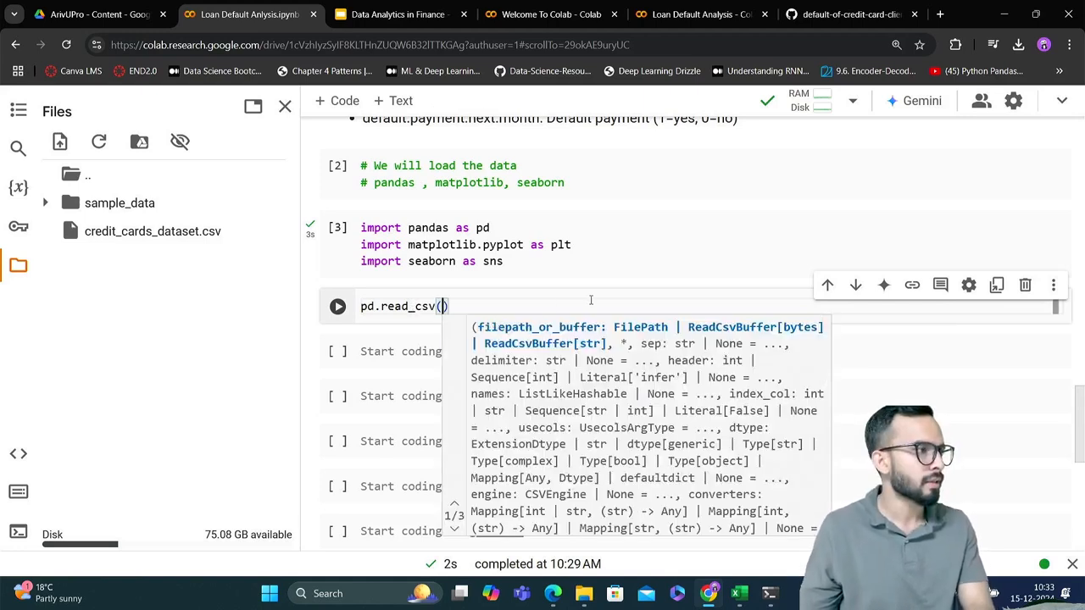
type("\"")
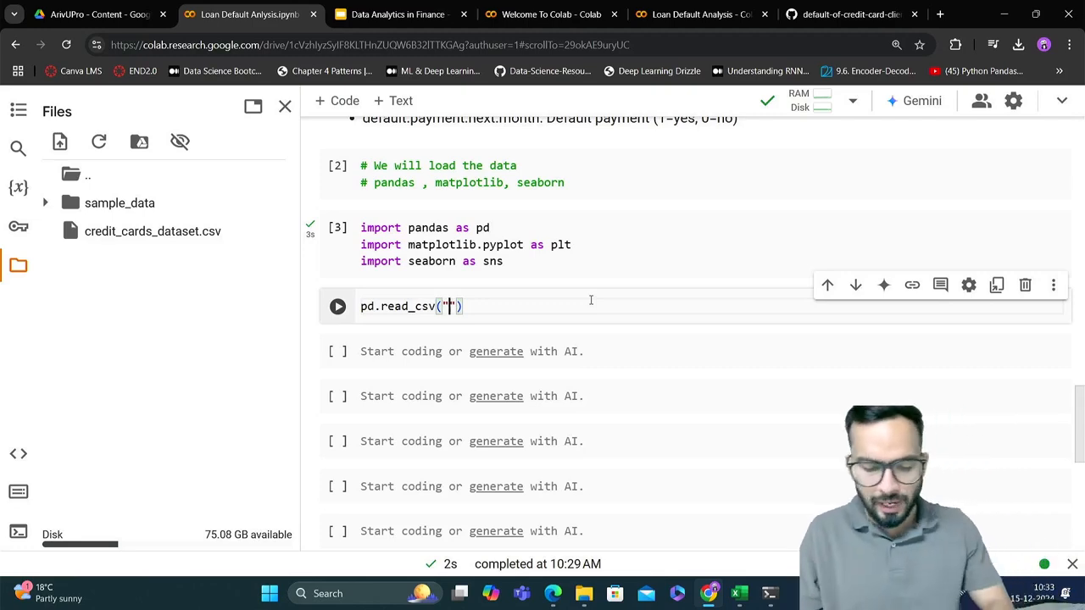
Enter "credit_cards_dataset.csv" as the quoted file path inside the read_csv parentheses
type("credit")
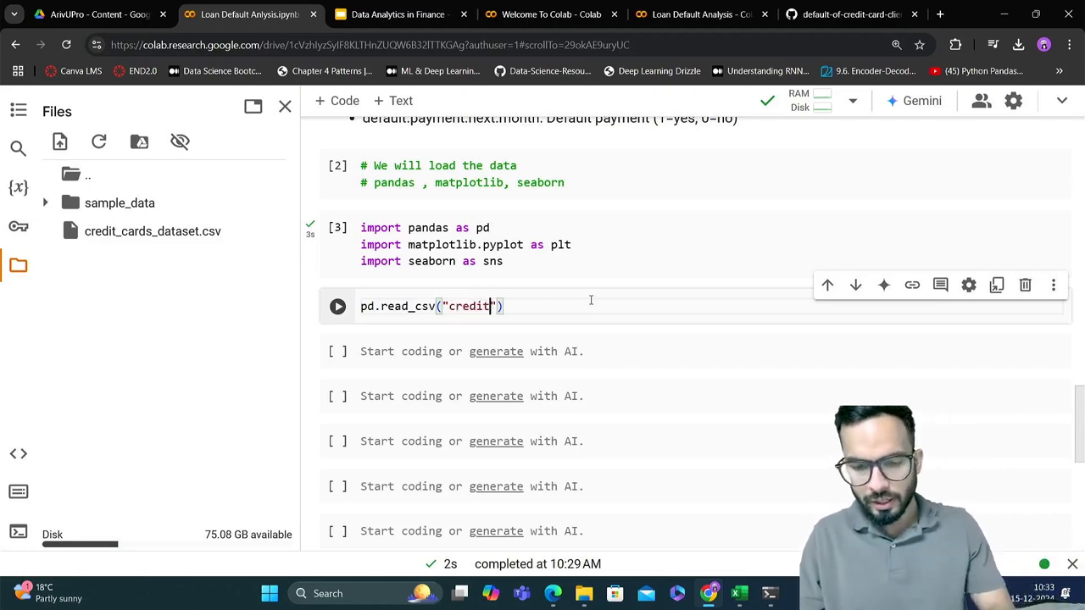
type("_")
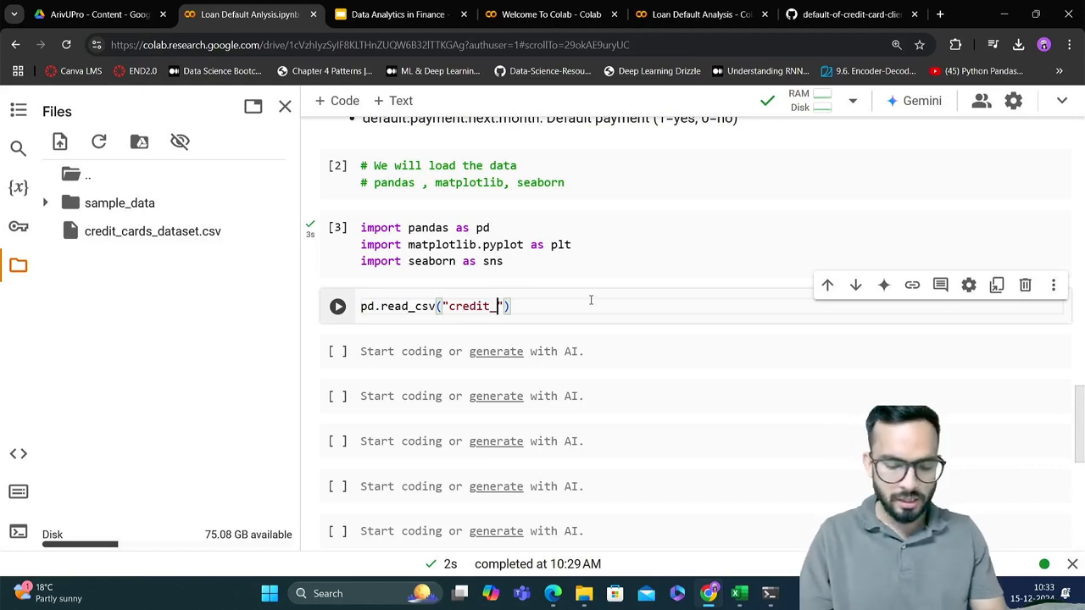
type("cards")
type("_dat")
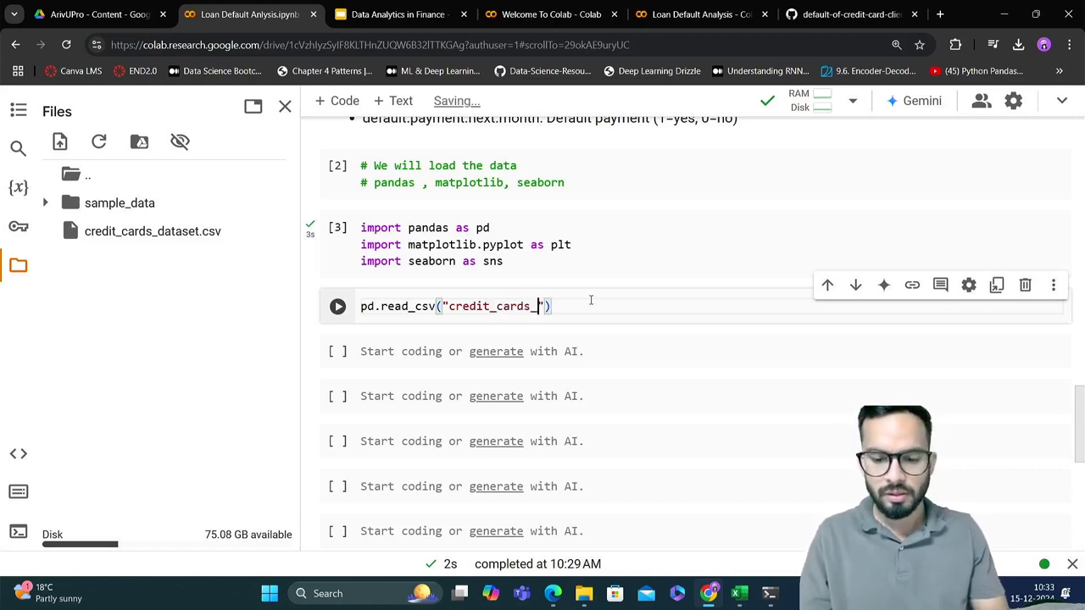
type("a")
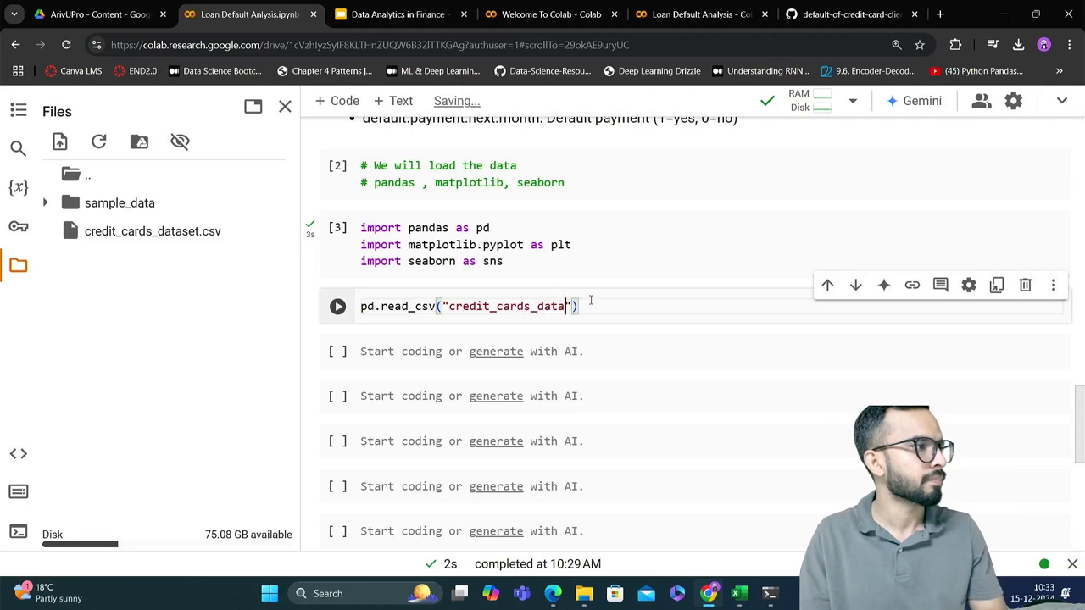
type("set")
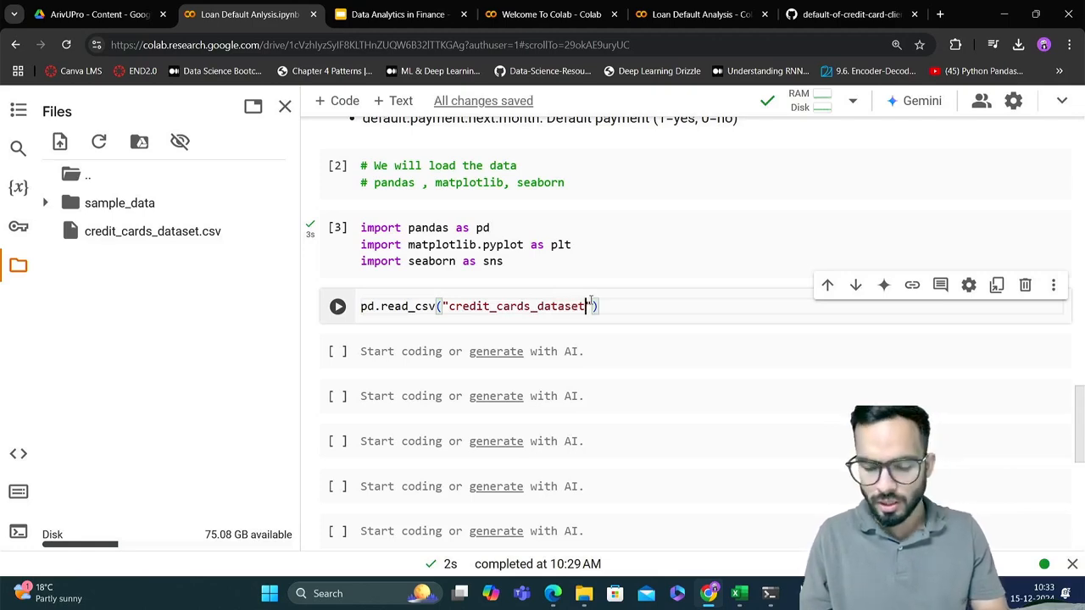
type(".csv")
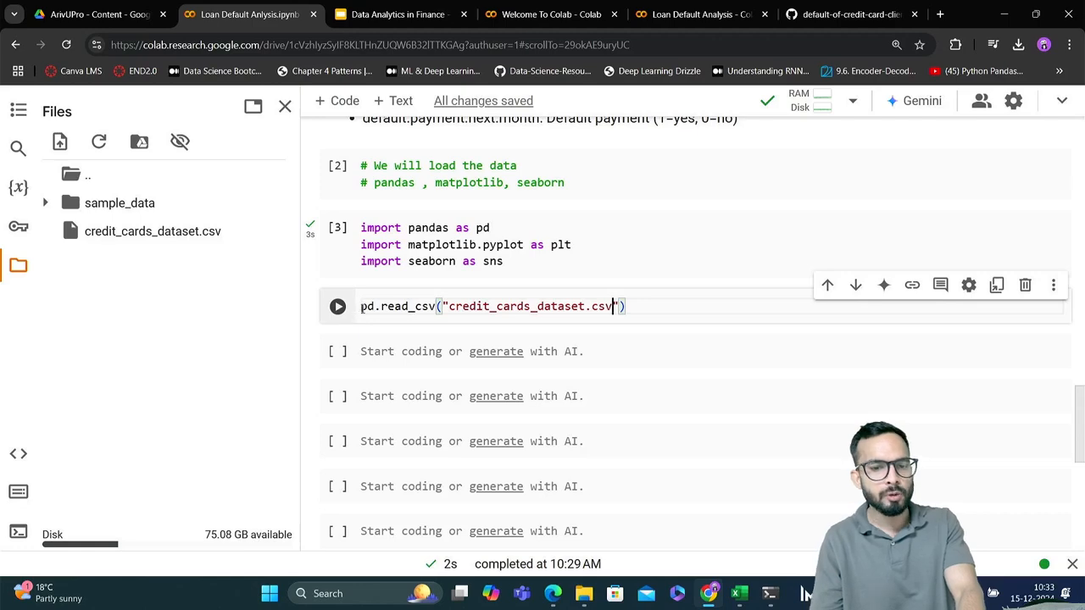
Assign the result of the read_csv call to a variable named df
left_click(360, 308)
mouse_move(406, 312)
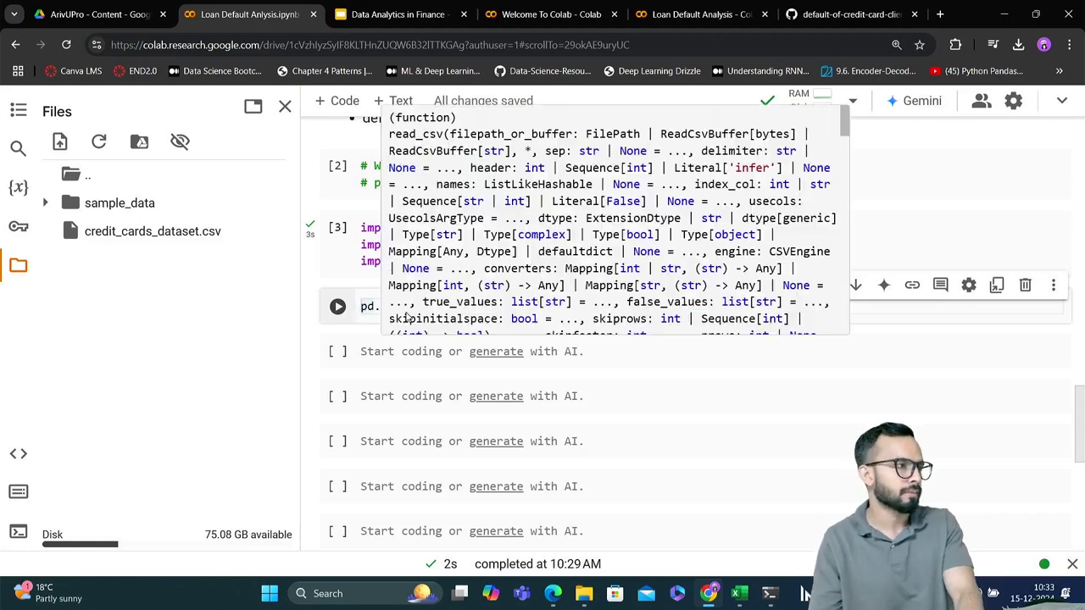
type("df ")
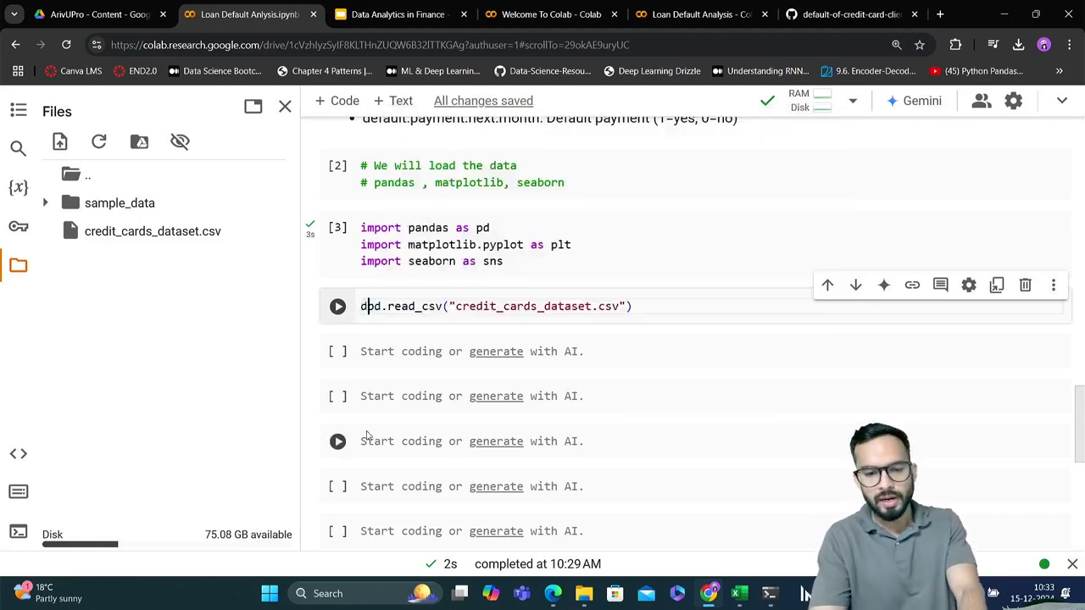
type("=")
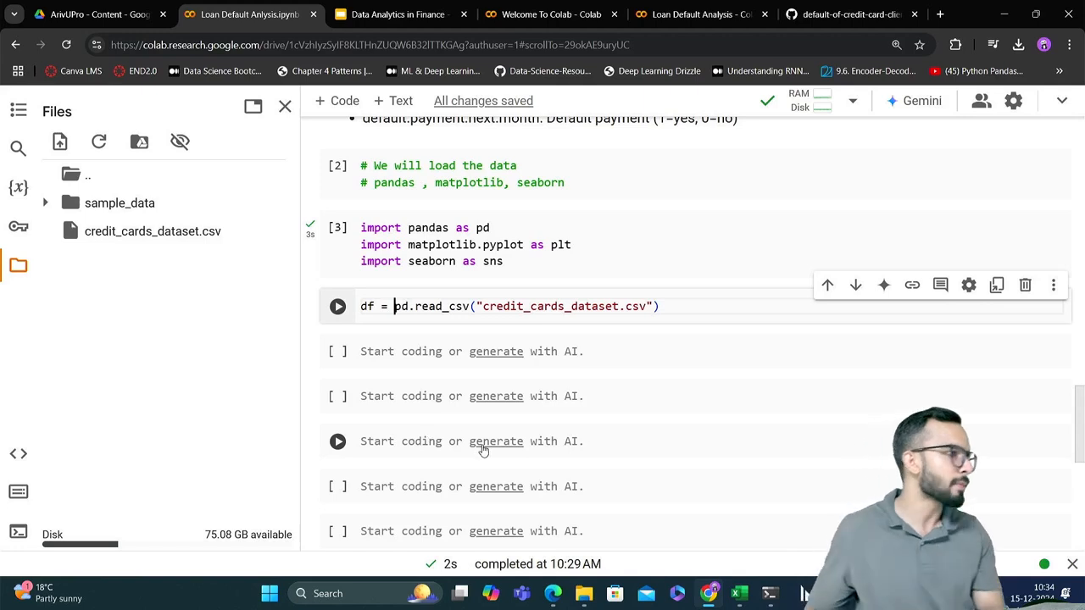
left_click(695, 306)
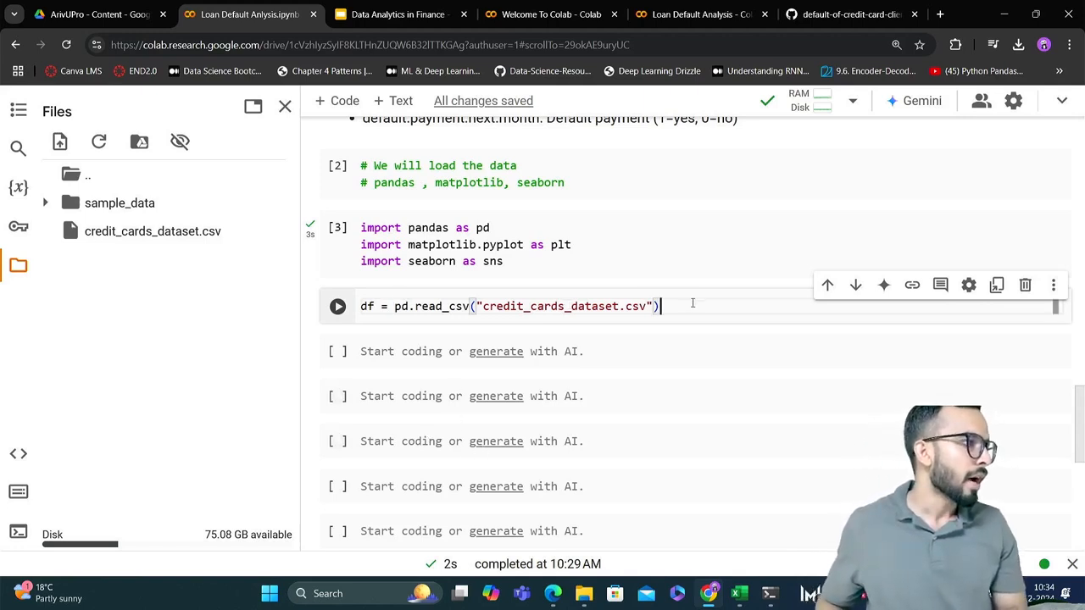
Run the cell that reads credit_cards_dataset.csv into df
left_click_drag(695, 306, 389, 305)
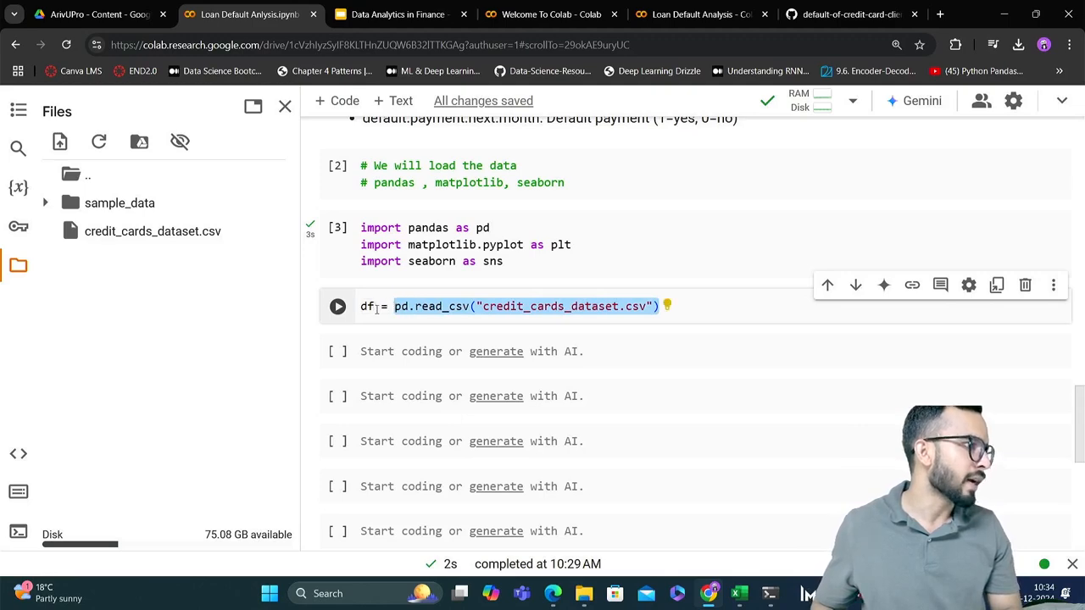
left_click(363, 306)
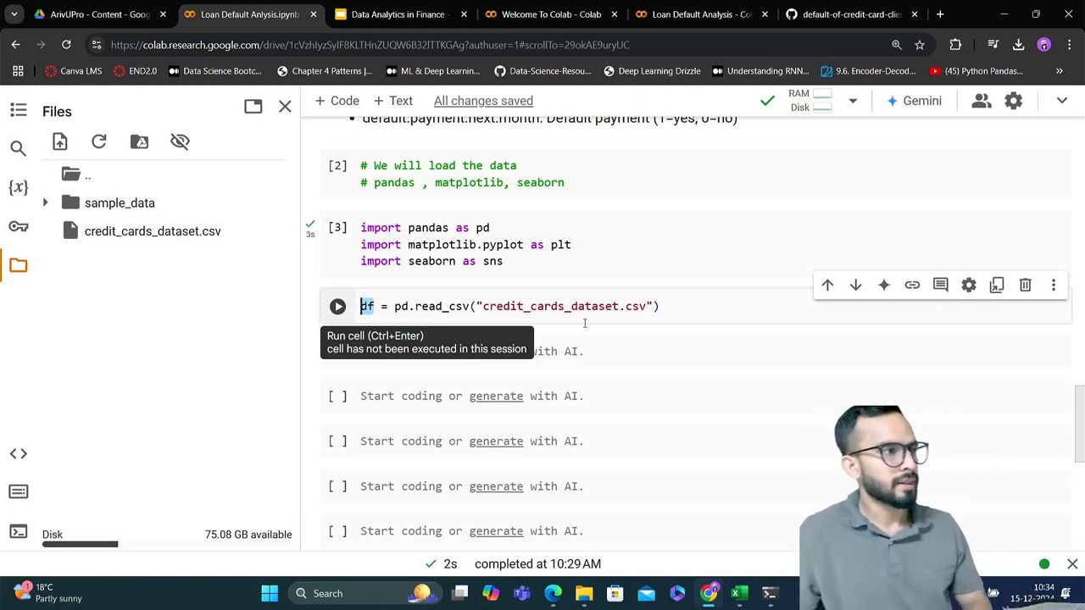
left_click(690, 303)
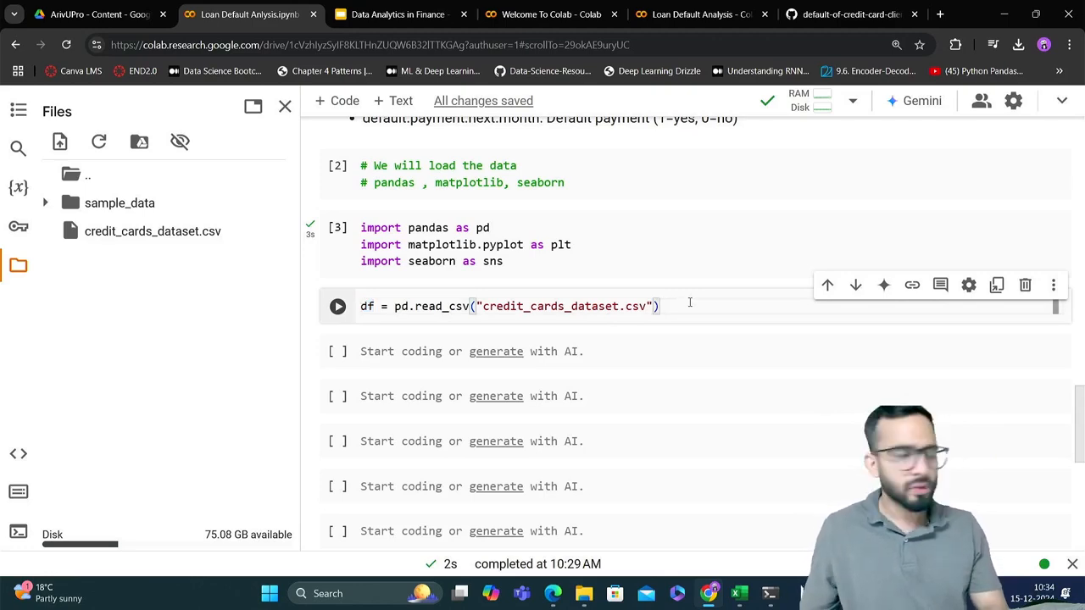
key("shift+Return")
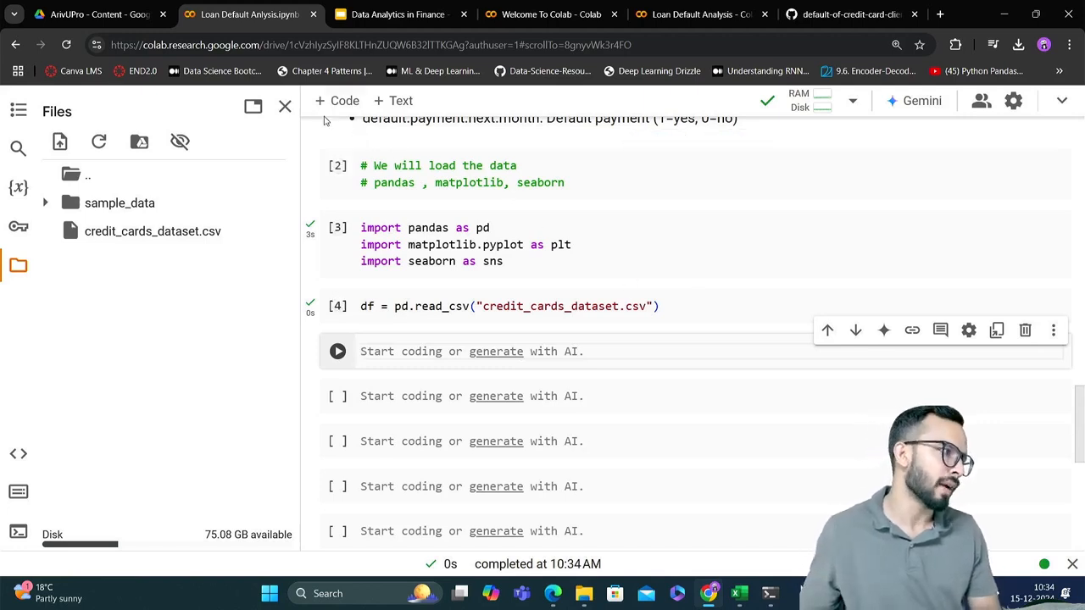
Close the session file browser so the notebook uses the full width
left_click(284, 107)
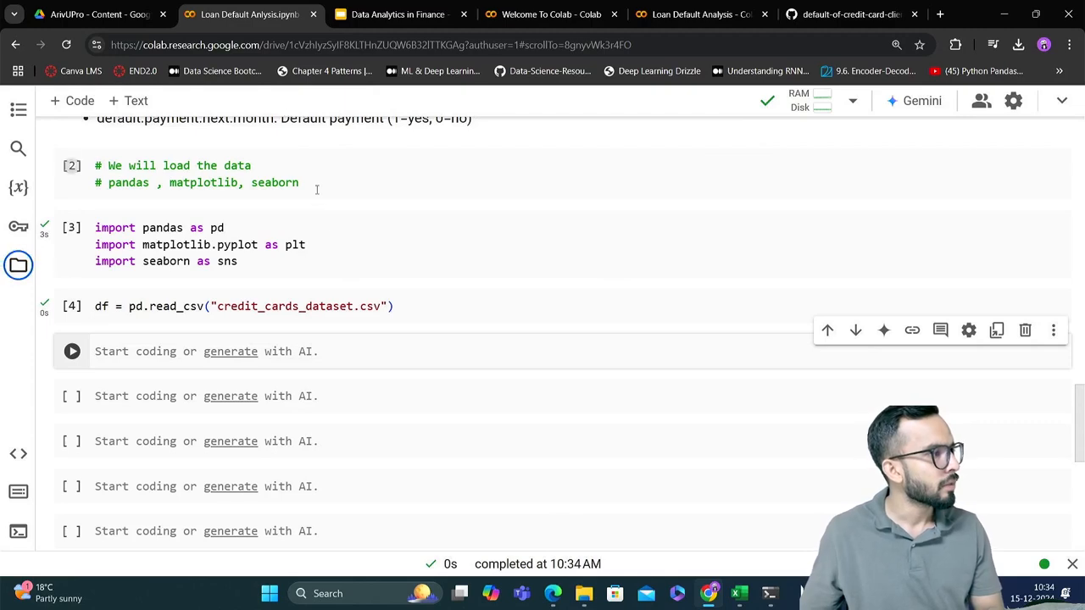
left_click(18, 264)
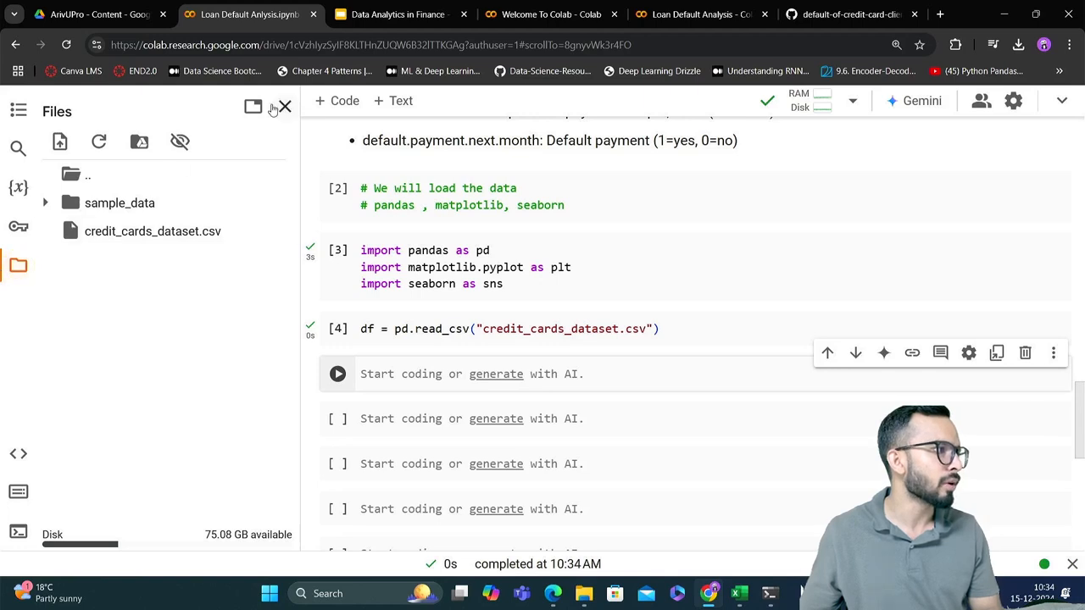
left_click(285, 107)
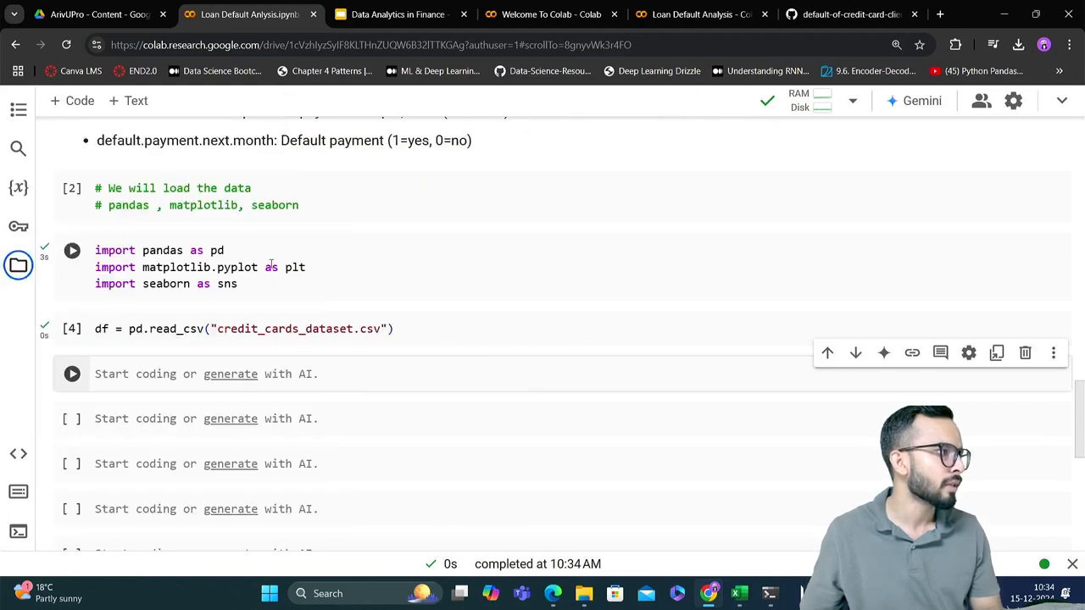
Display the whole dataframe by entering df in the empty cell below the read_csv cell and running it
left_click(363, 366)
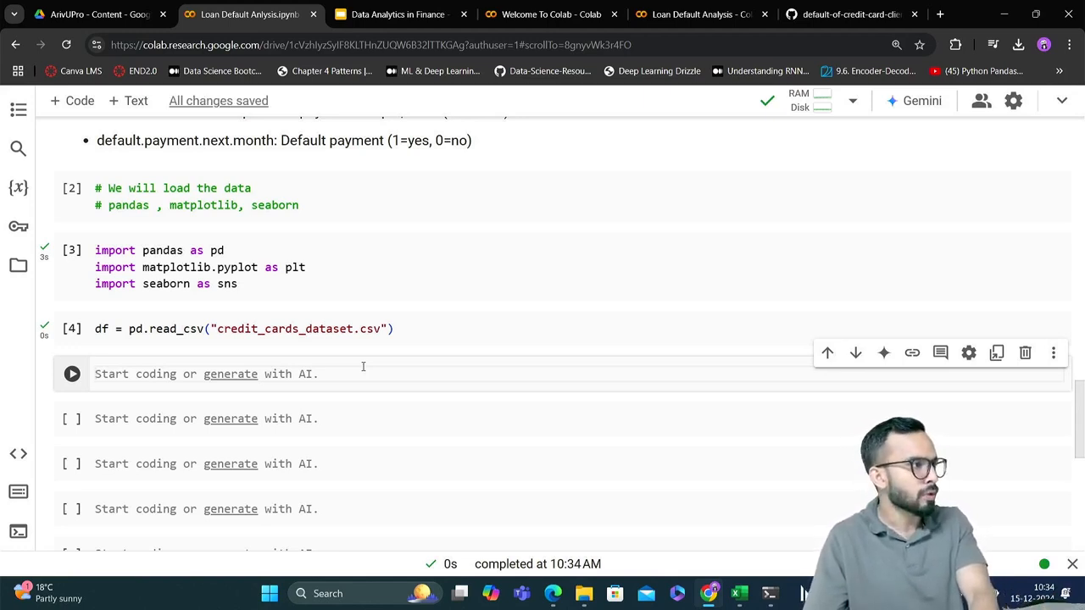
type("d")
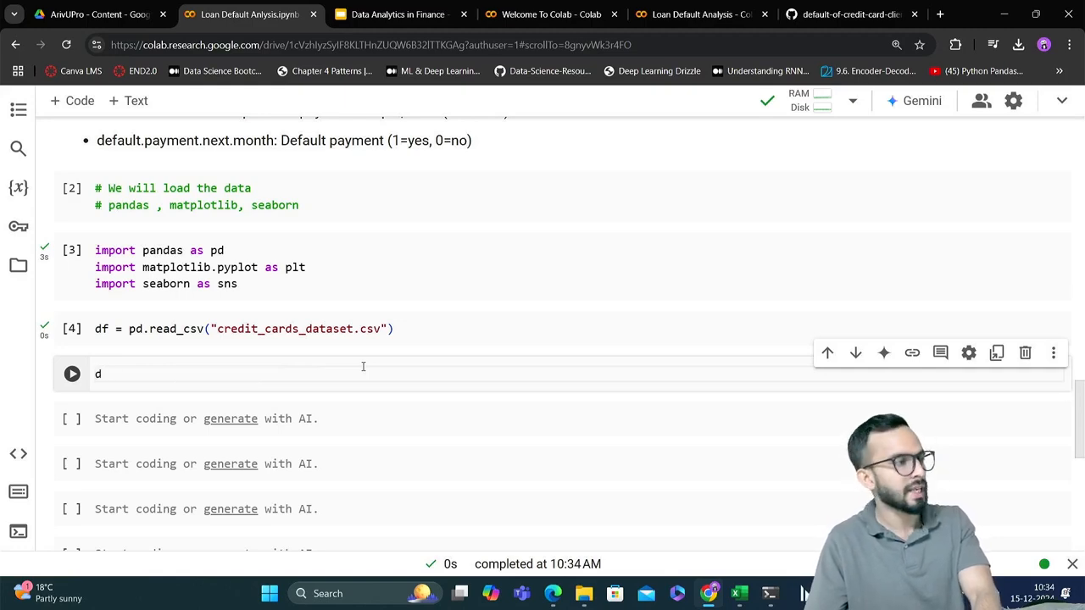
type("f")
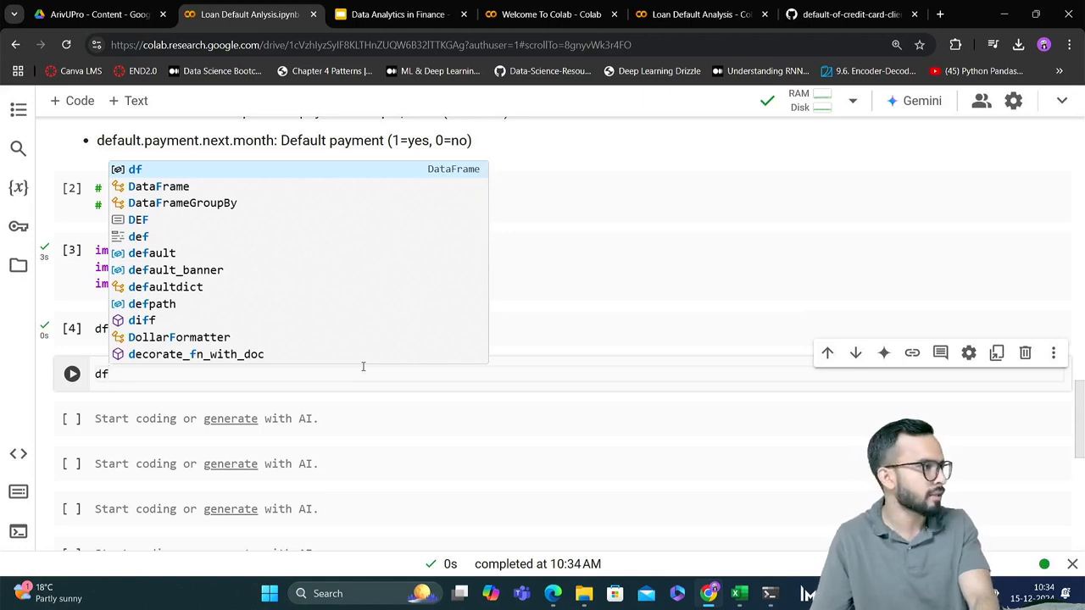
key("shift+Return")
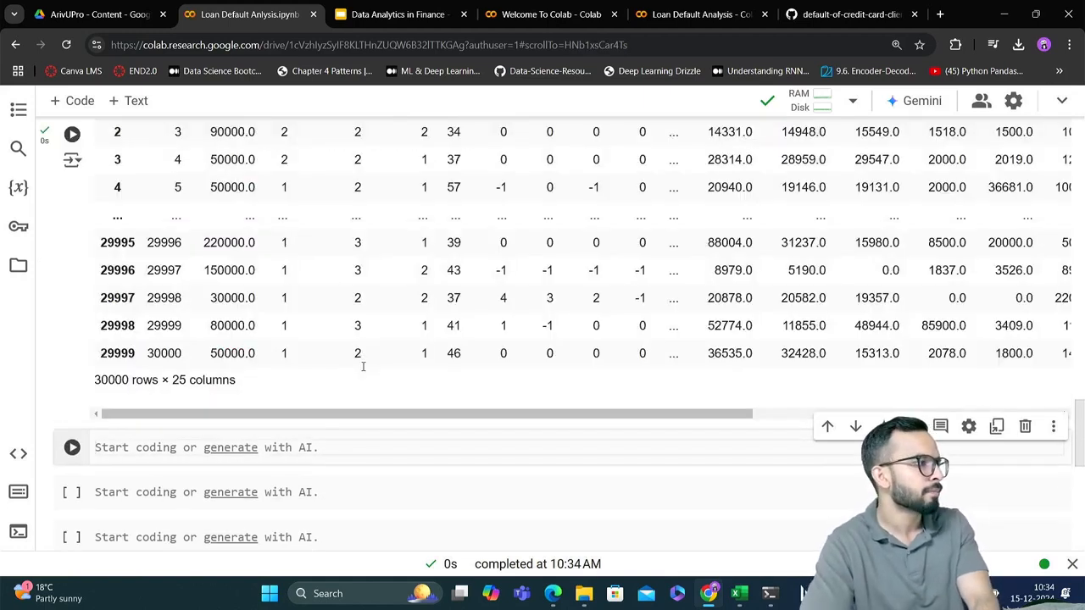
Examine the df output across all columns through default.payment.next.month, along with its row and column summary
scroll(362, 366, "up", 4)
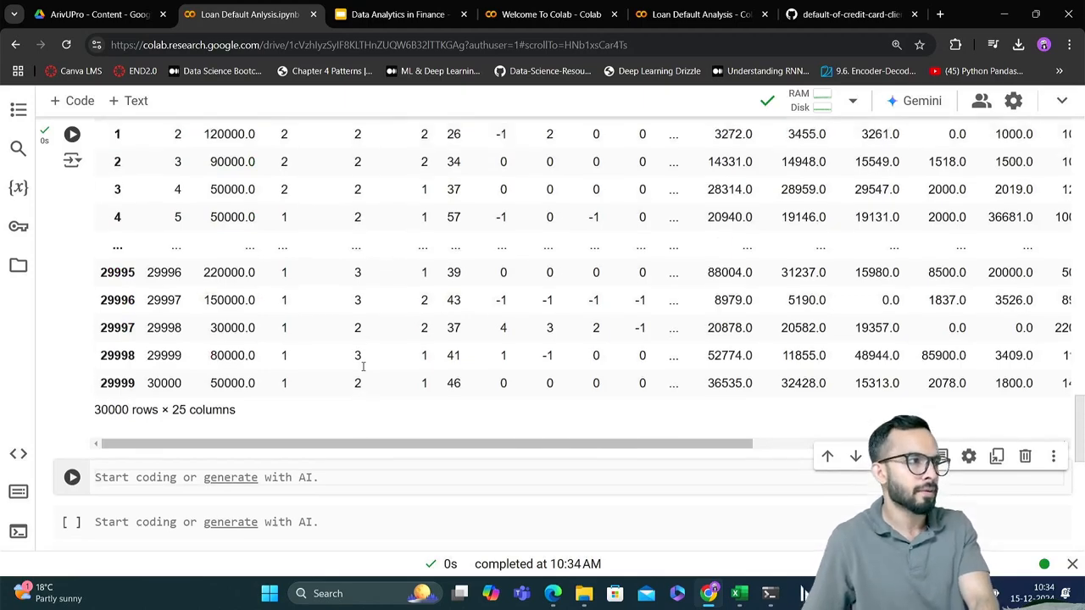
scroll(362, 367, "up", 1)
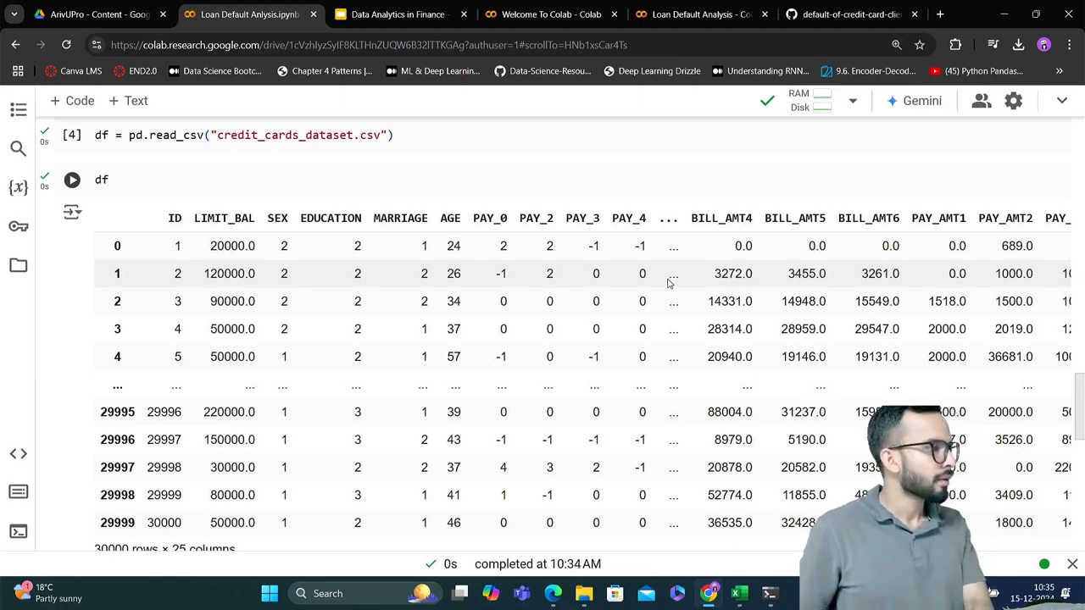
scroll(669, 282, "up", 1)
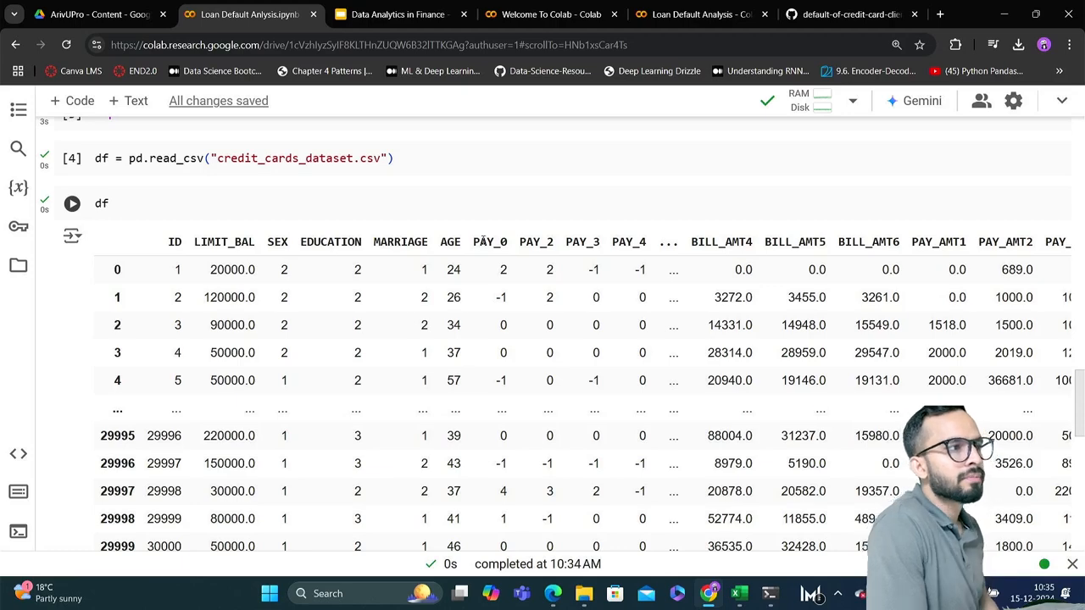
scroll(479, 242, "right", 3)
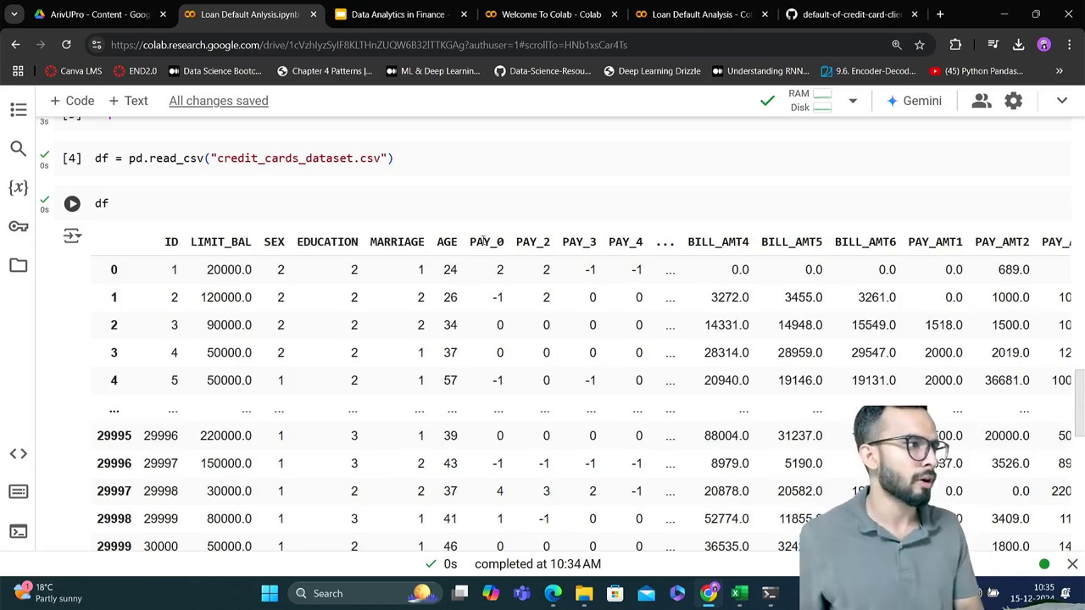
scroll(483, 241, "right", 10)
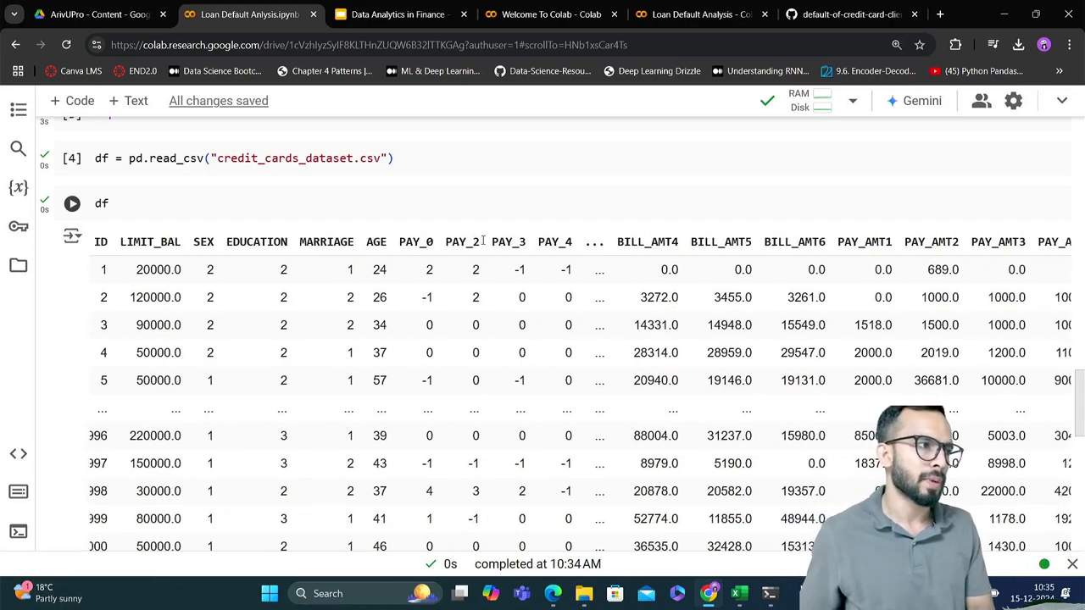
scroll(481, 242, "right", 7)
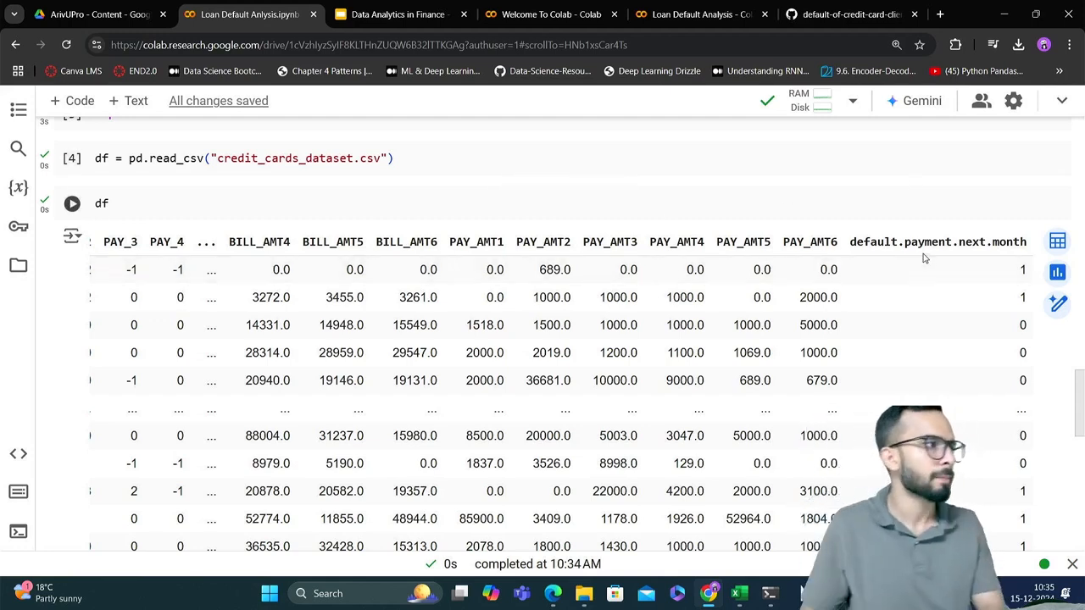
scroll(925, 258, "up", 1)
scroll(923, 258, "up", 1)
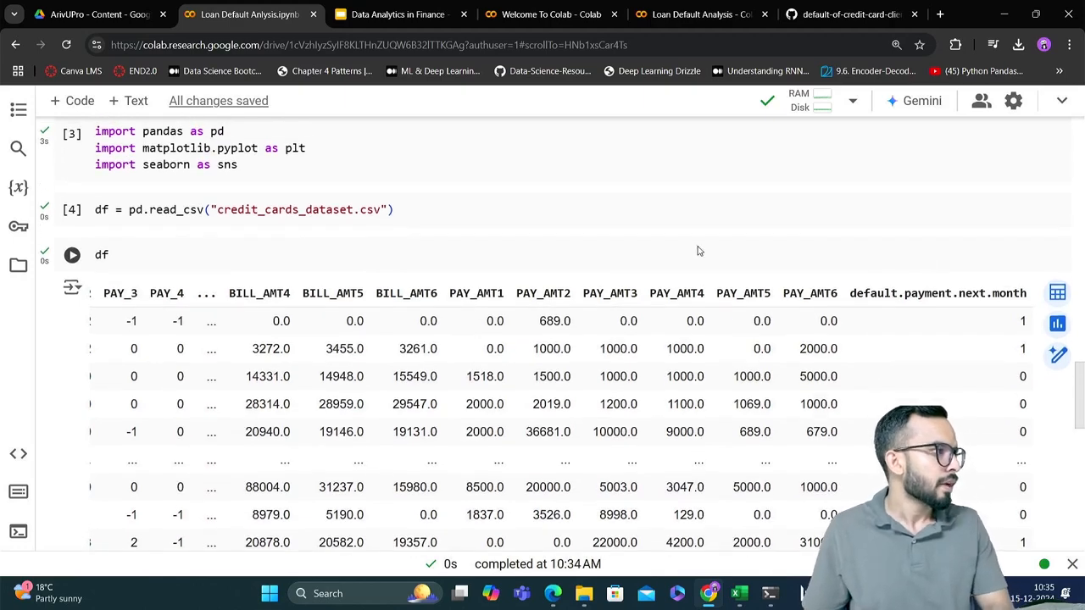
scroll(575, 296, "down", 3)
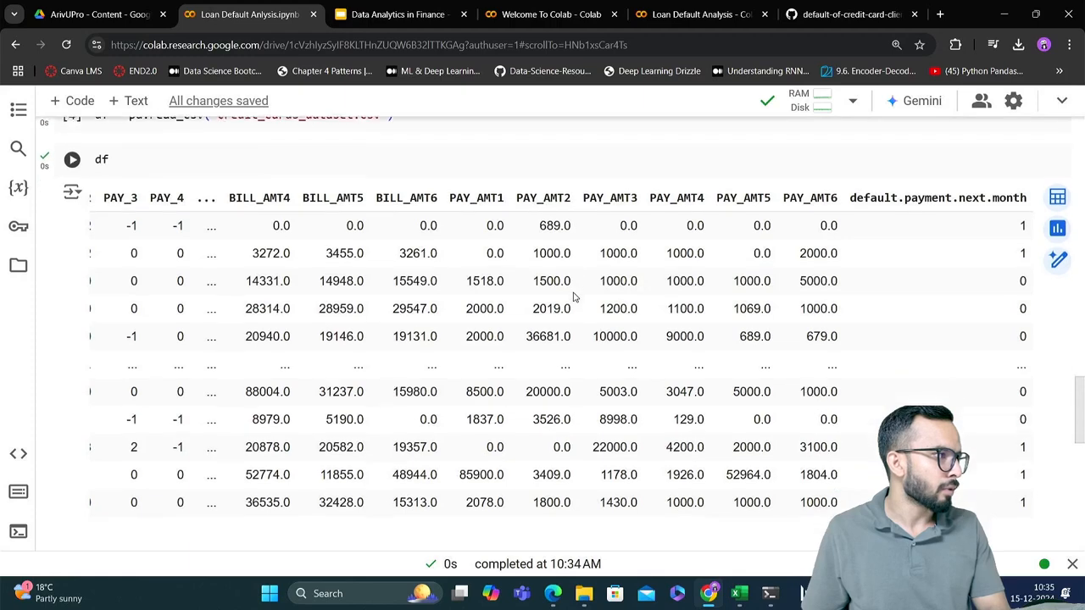
scroll(573, 295, "down", 1)
scroll(568, 301, "left", 1)
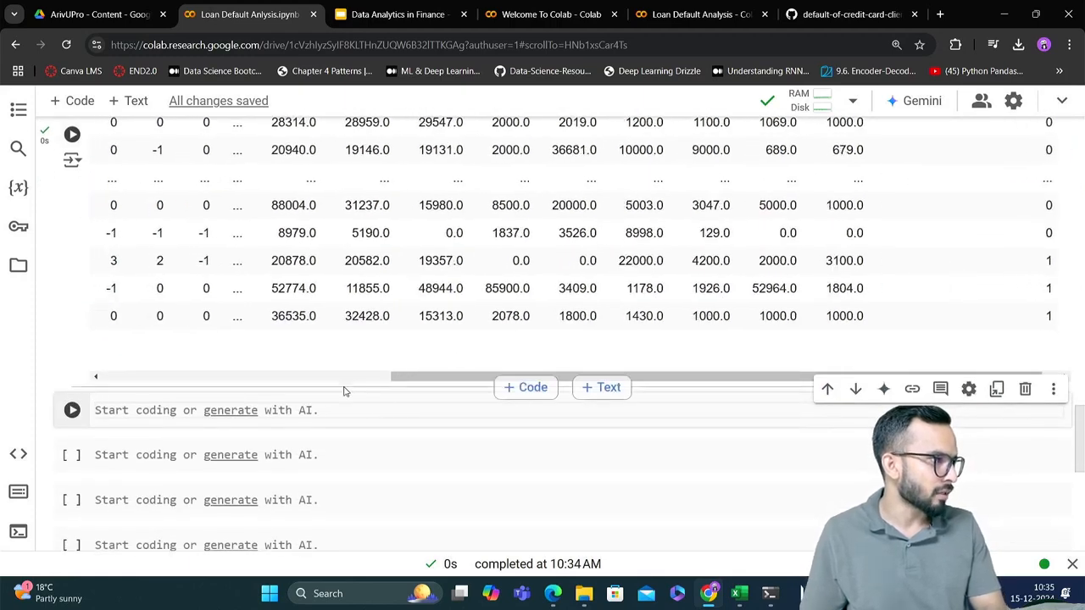
scroll(295, 313, "left", 8)
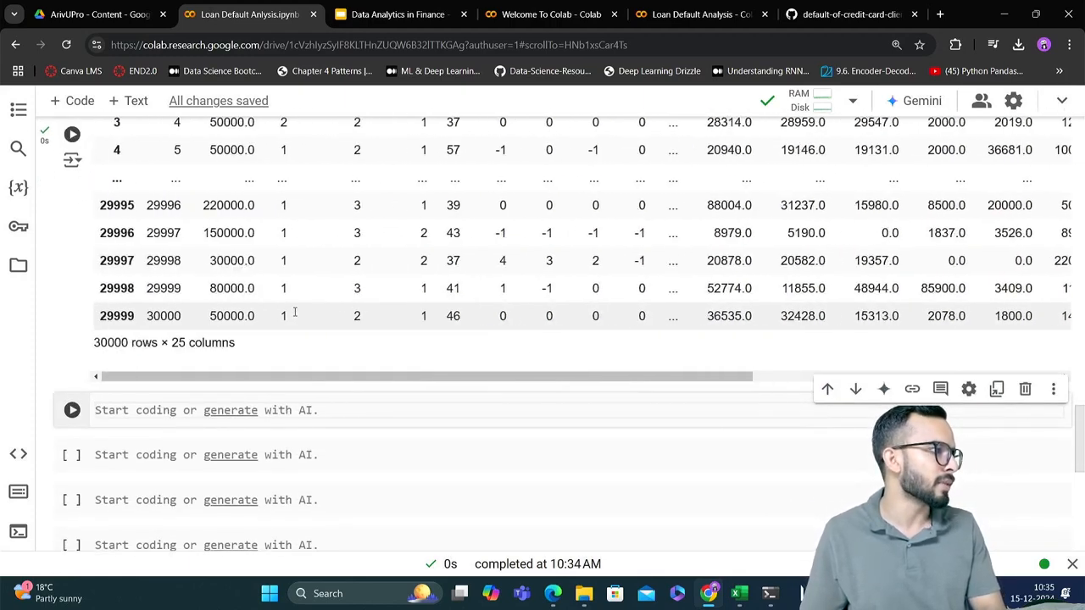
scroll(295, 313, "up", 1)
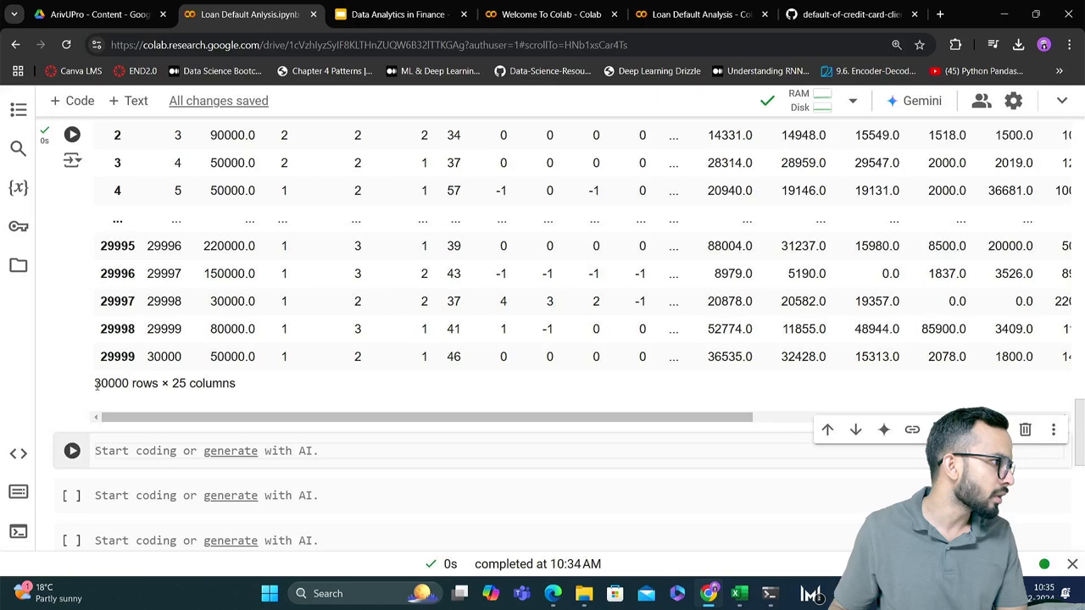
left_click_drag(94, 383, 158, 383)
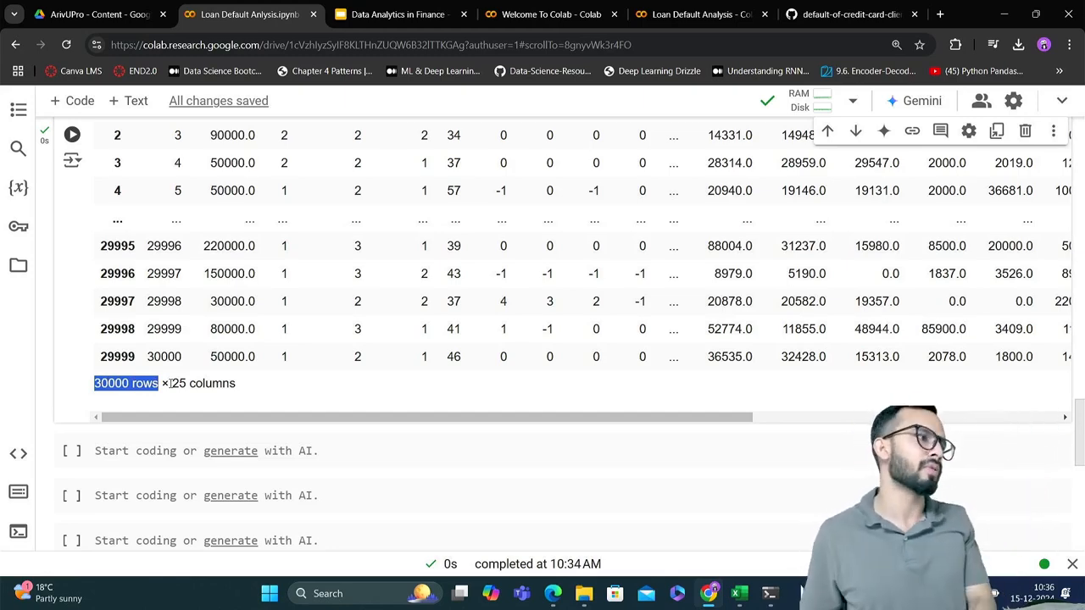
Enter df.head() in the empty cell below the dataframe output and run it
scroll(170, 383, "down", 1)
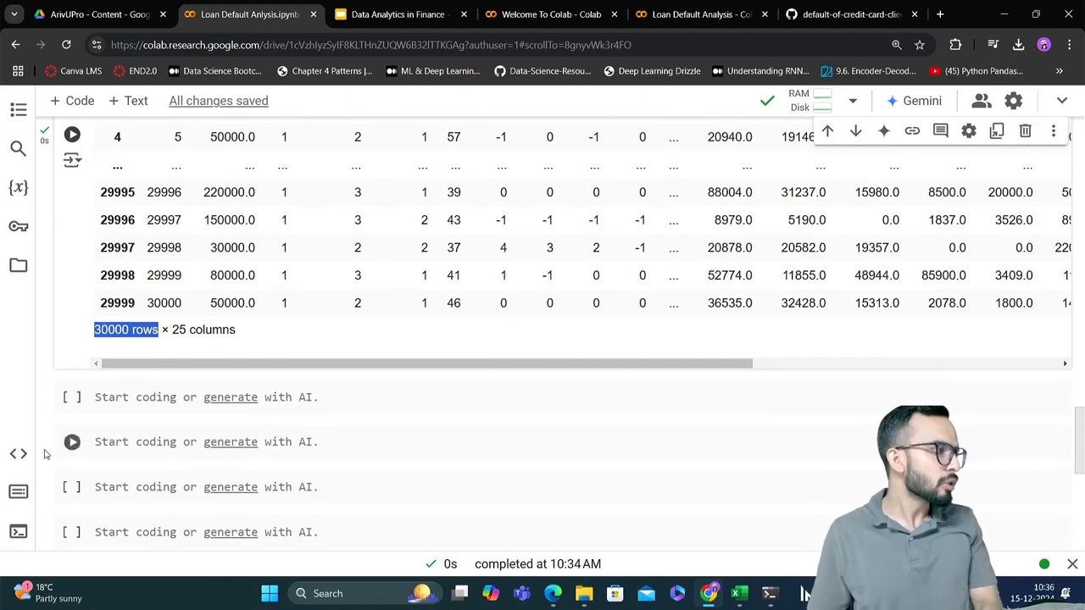
left_click(157, 395)
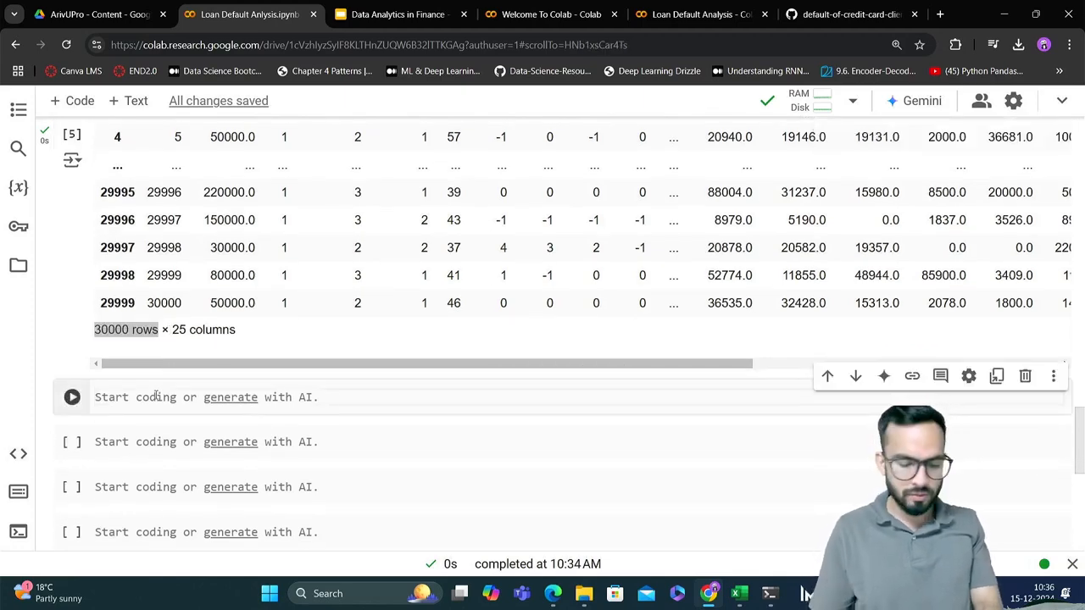
type("df")
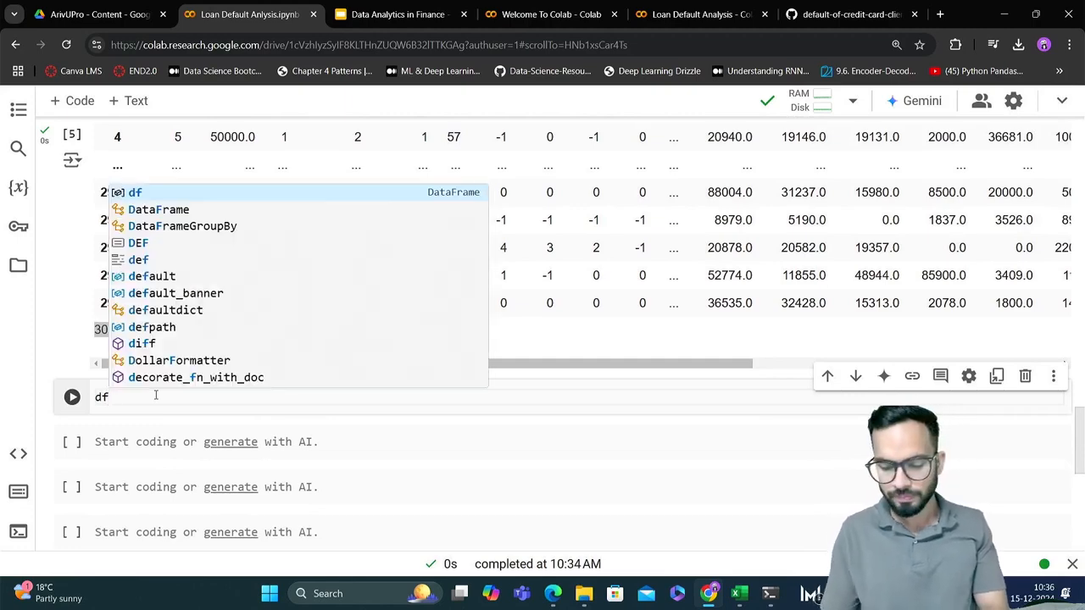
type(".head")
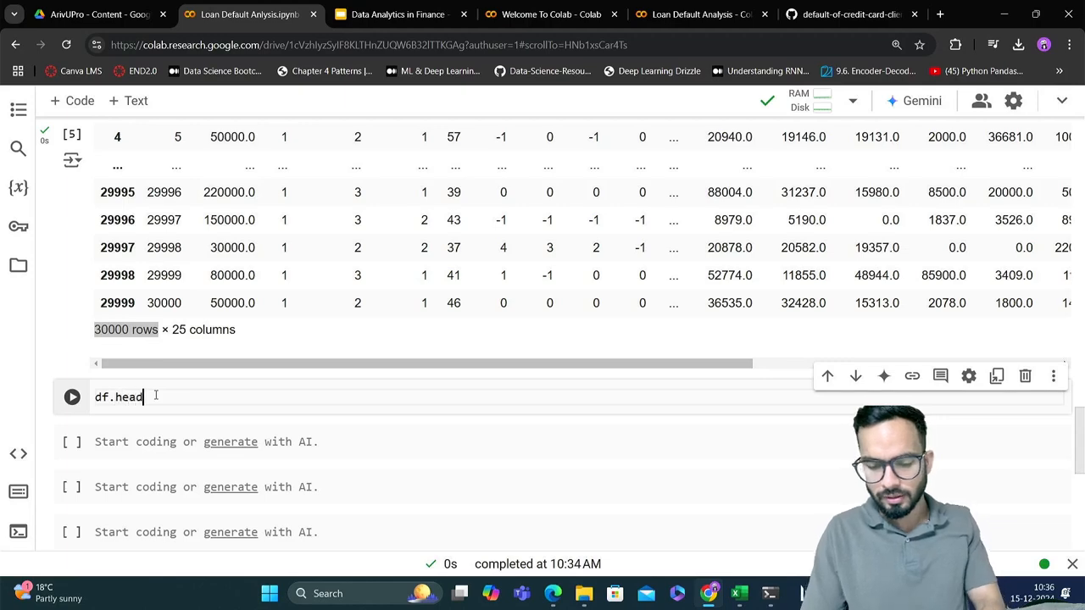
type("(")
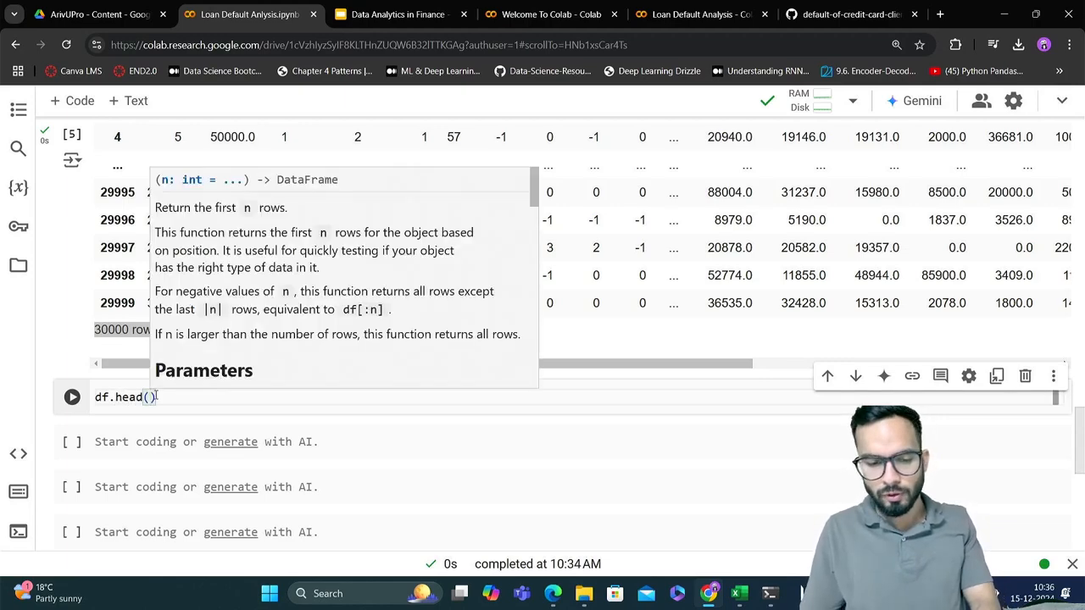
key("shift+Return")
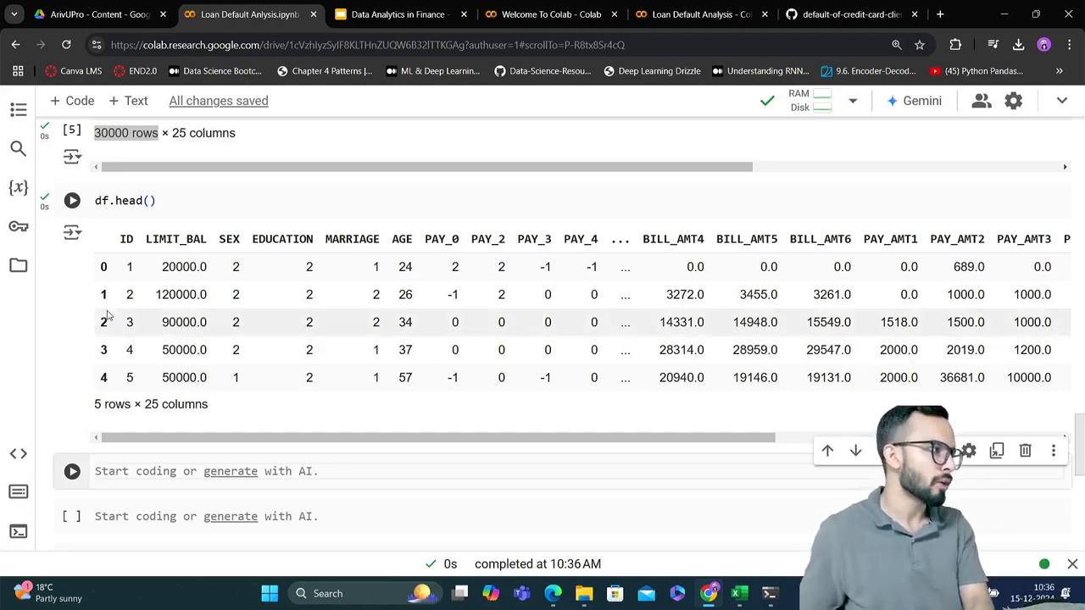
Change the head call to df.head(10), rerun the cell and review the resulting table
left_click(153, 200)
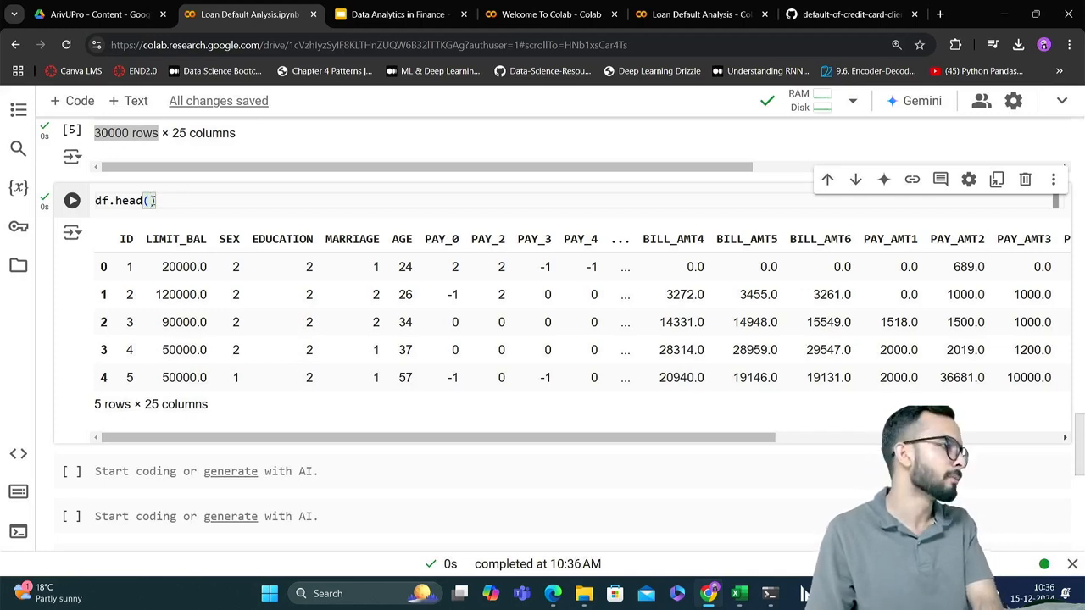
type("10")
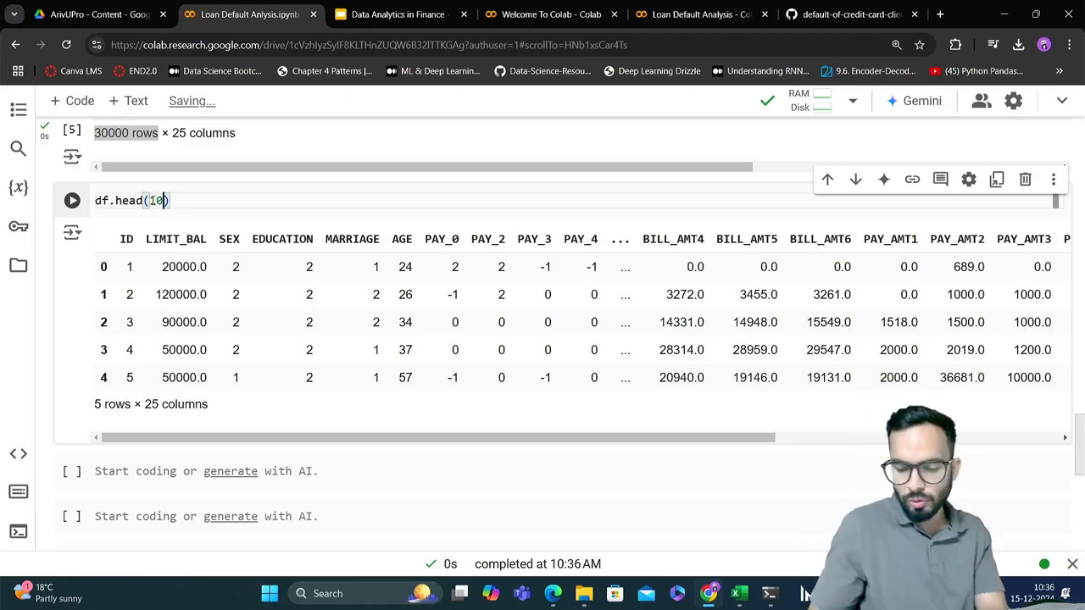
key("shift+Return")
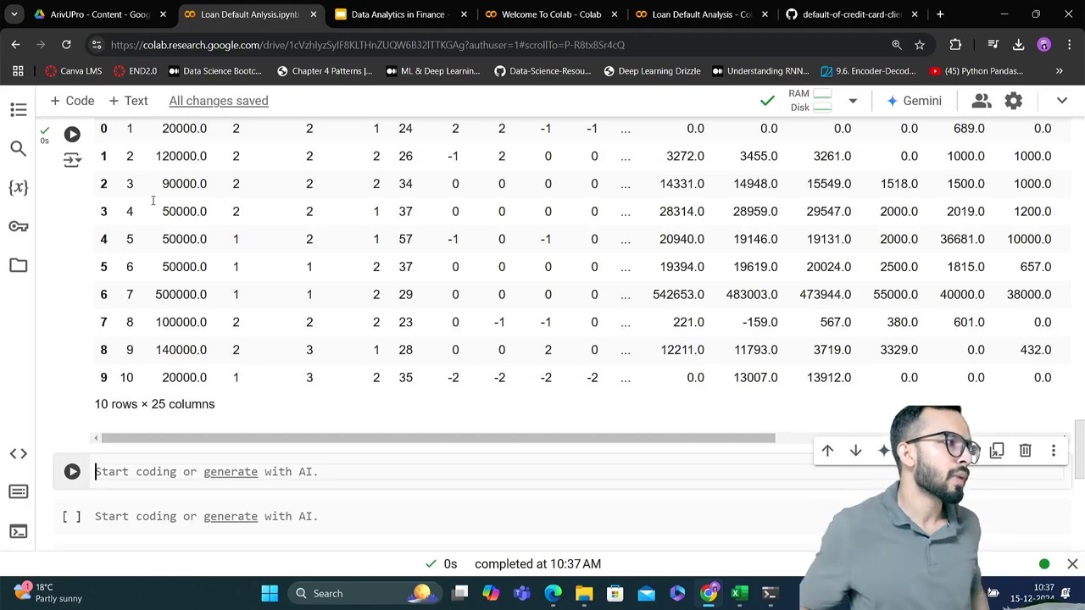
scroll(153, 200, "up", 2)
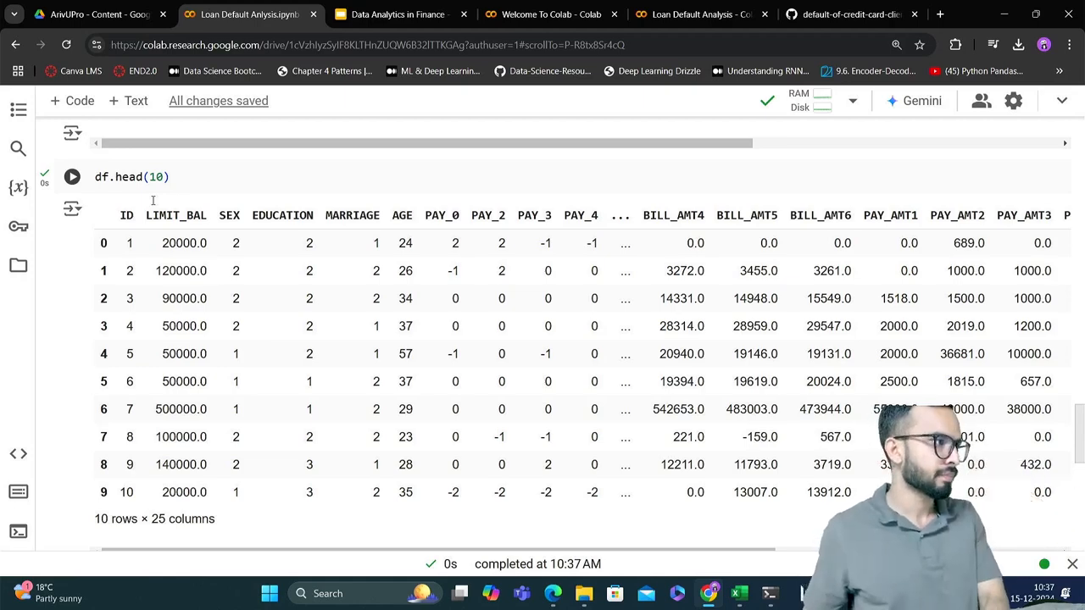
scroll(153, 200, "down", 1)
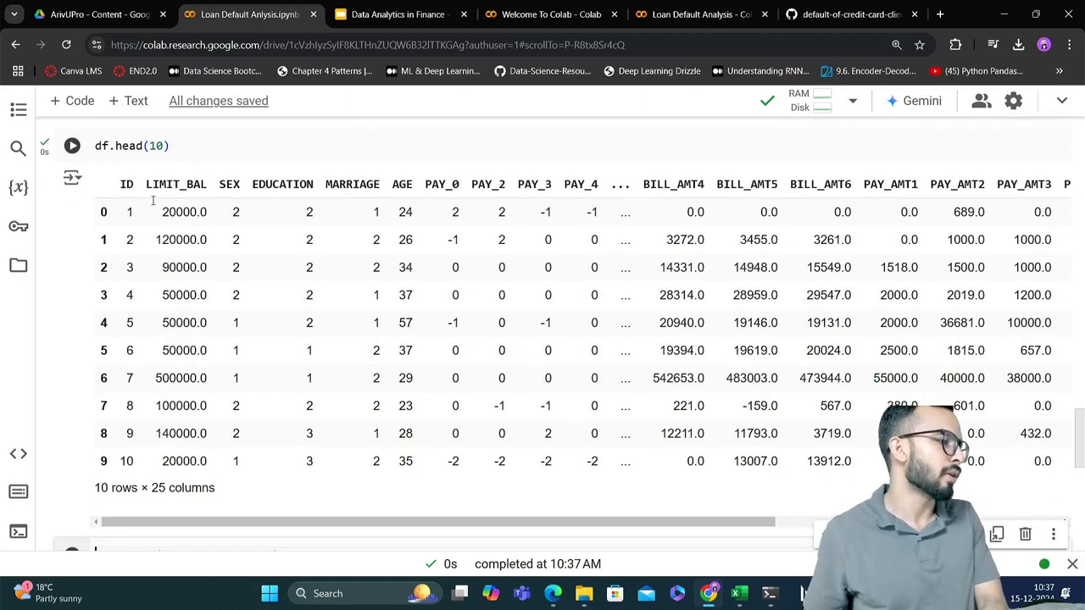
scroll(152, 200, "up", 1)
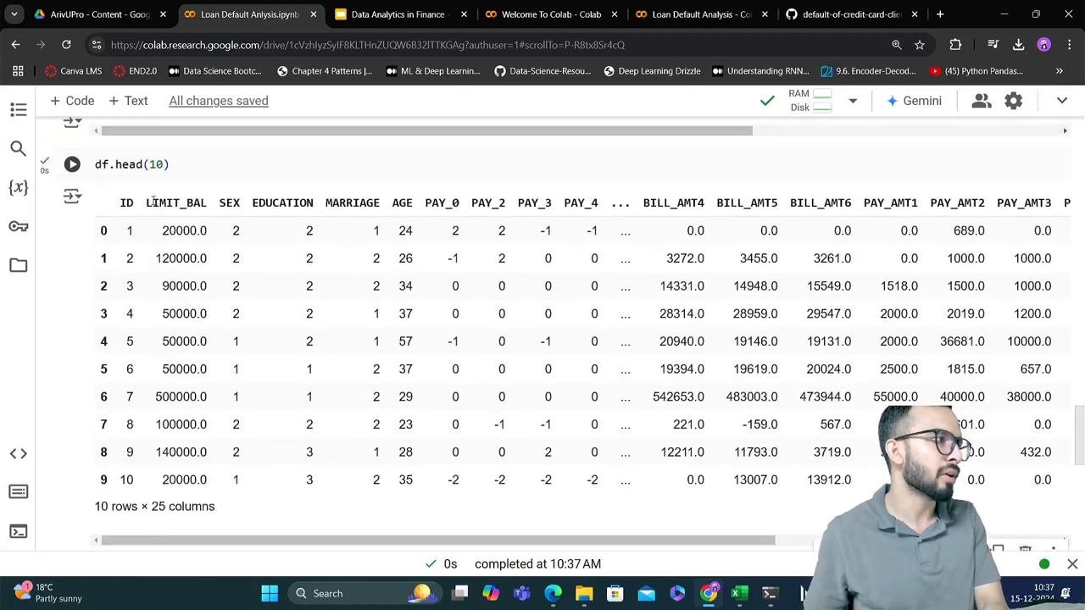
Enter df.tail() in the empty cell below the df.head(10) output and run it
scroll(153, 200, "down", 1)
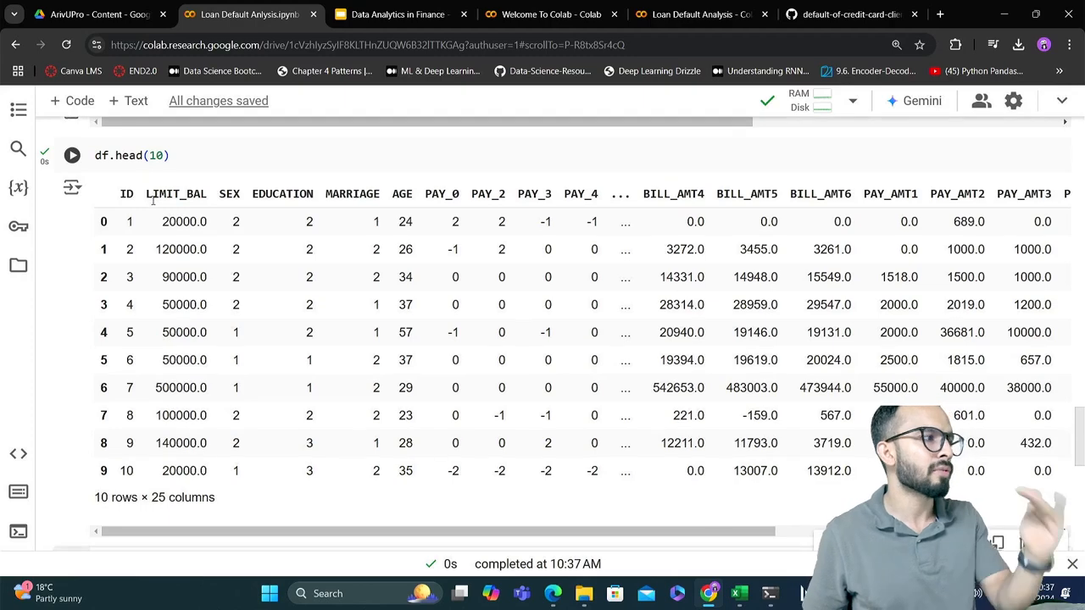
scroll(153, 200, "down", 2)
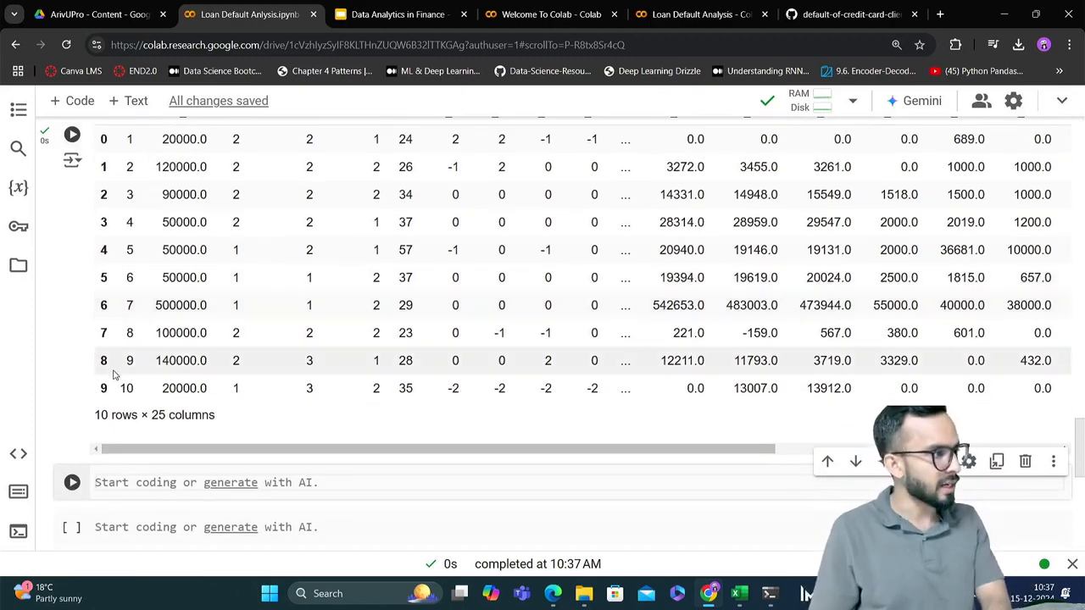
type("df")
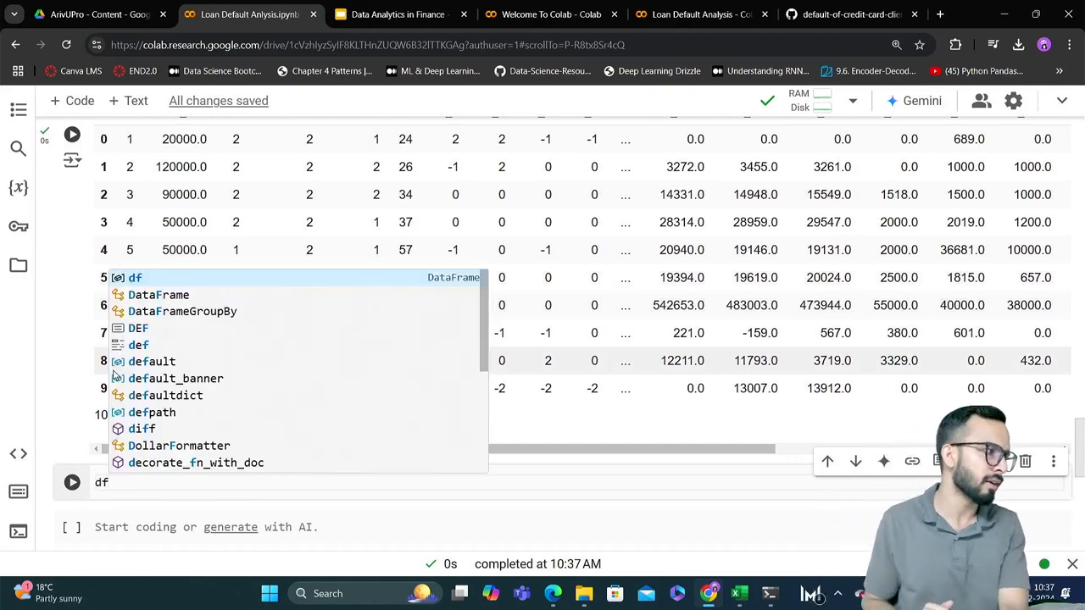
type(".")
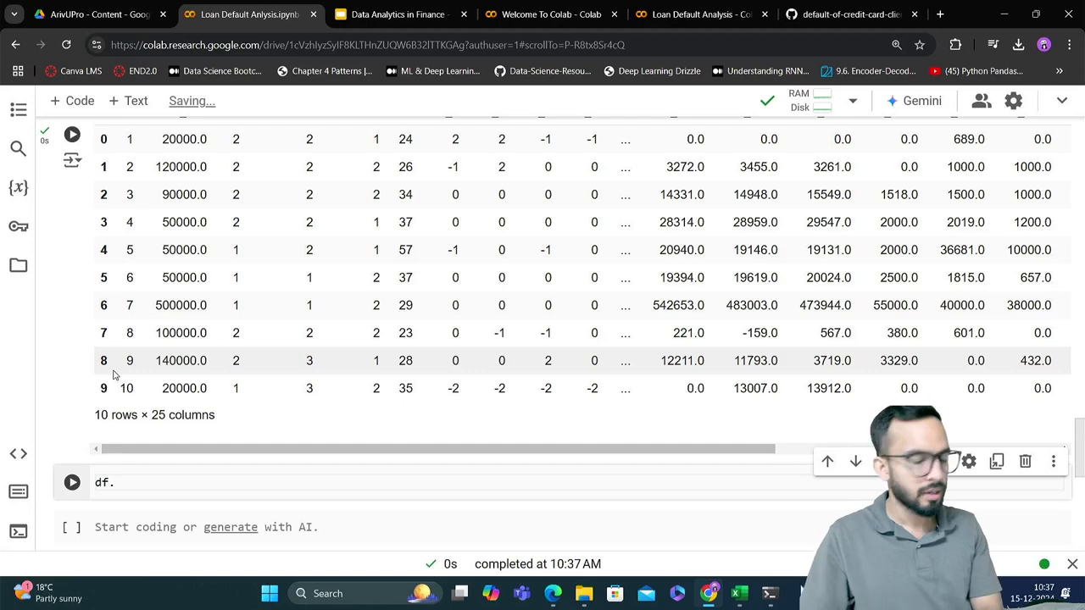
type("tail")
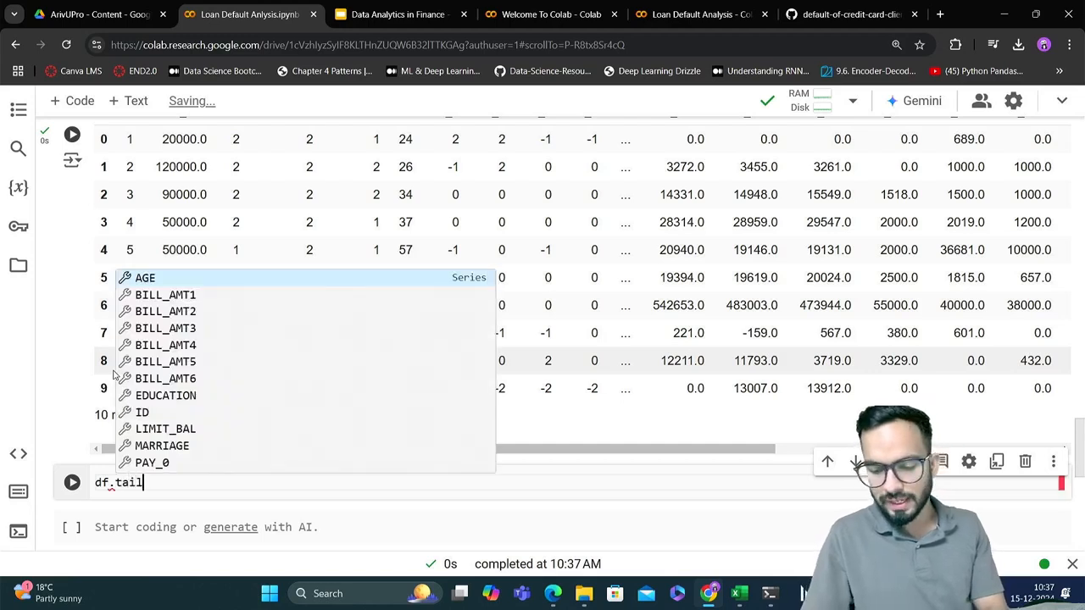
type("(")
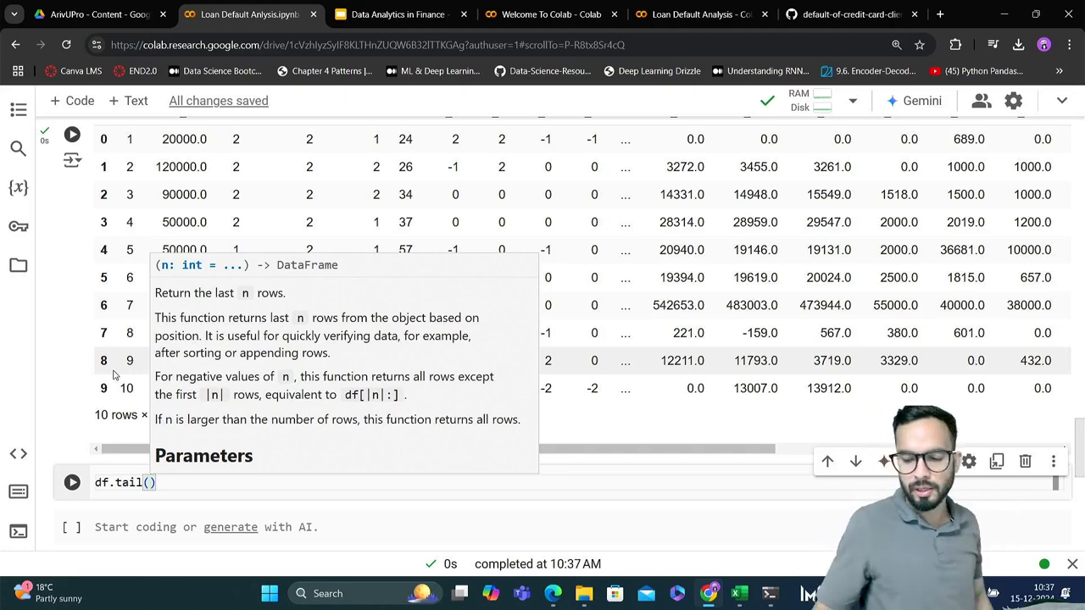
key("shift+Return")
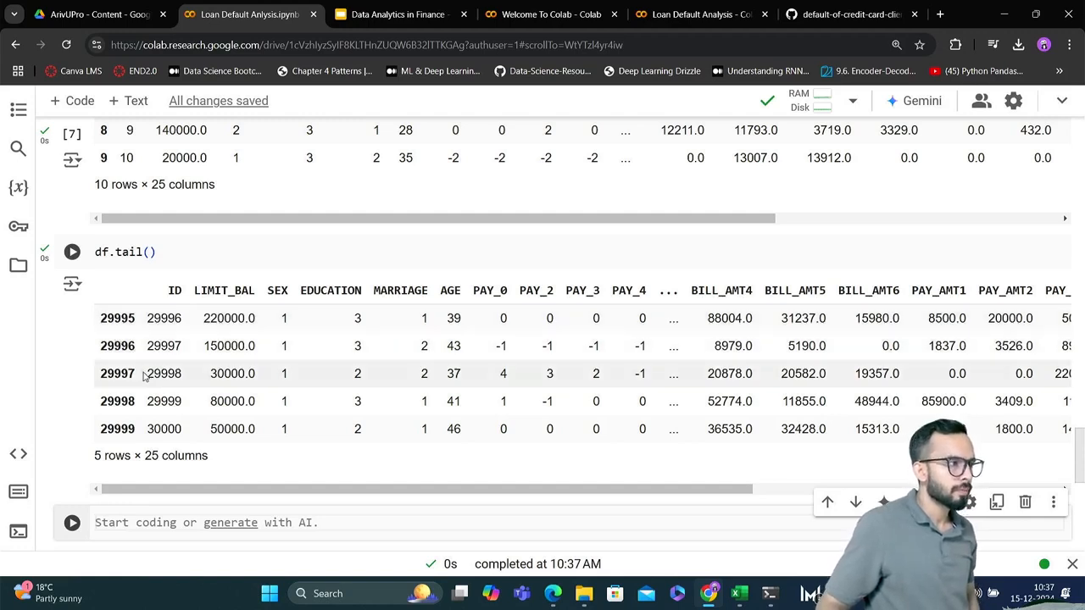
Change the tail call to df.tail(10), rerun the cell and compare its rows with the head output above
left_click(153, 246)
type("10")
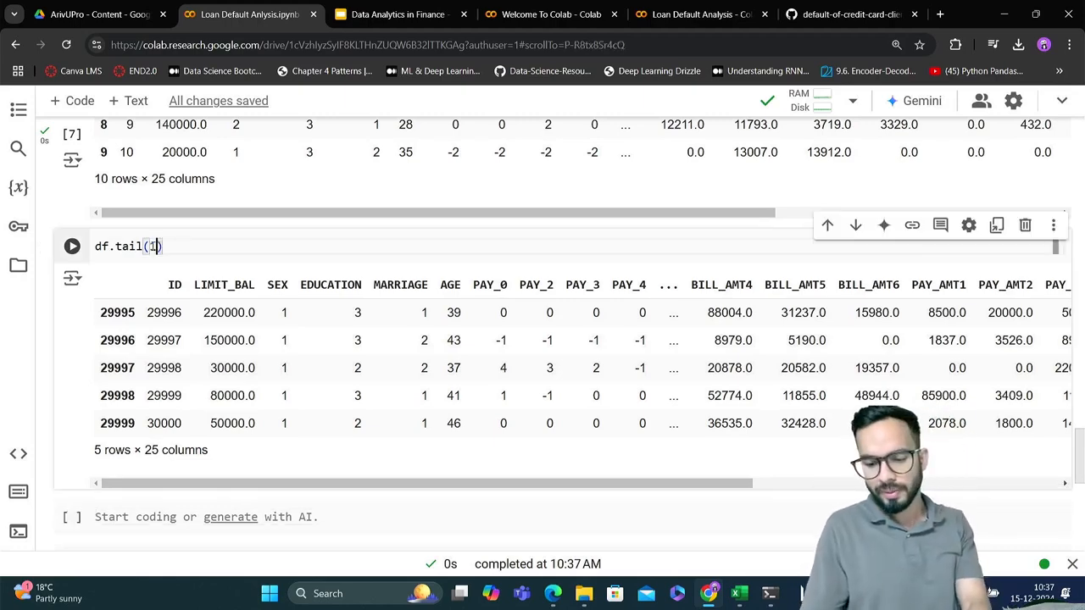
key("shift+Return")
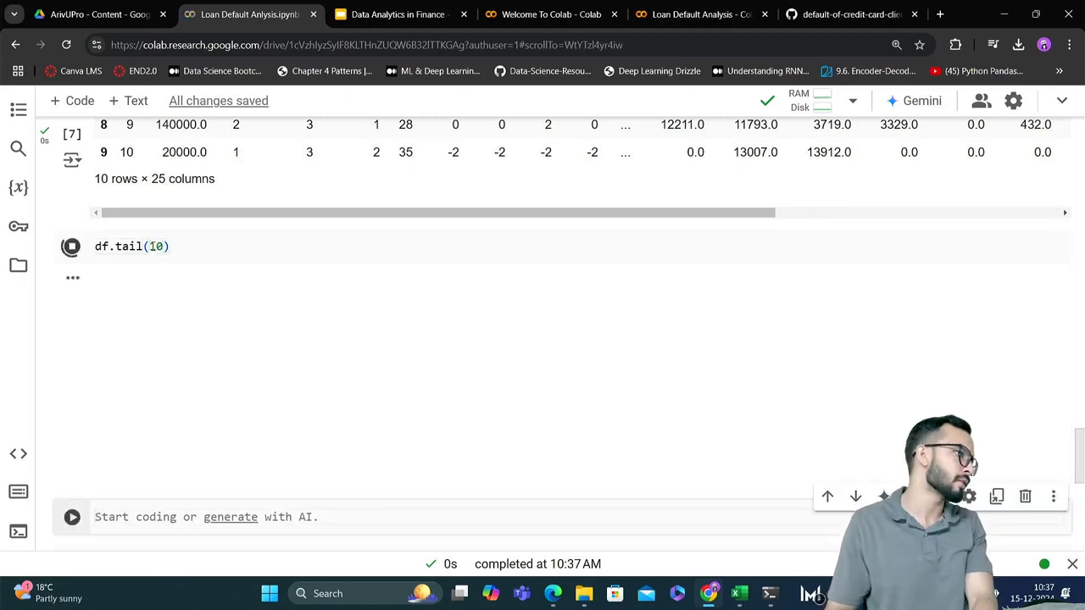
scroll(259, 305, "up", 1)
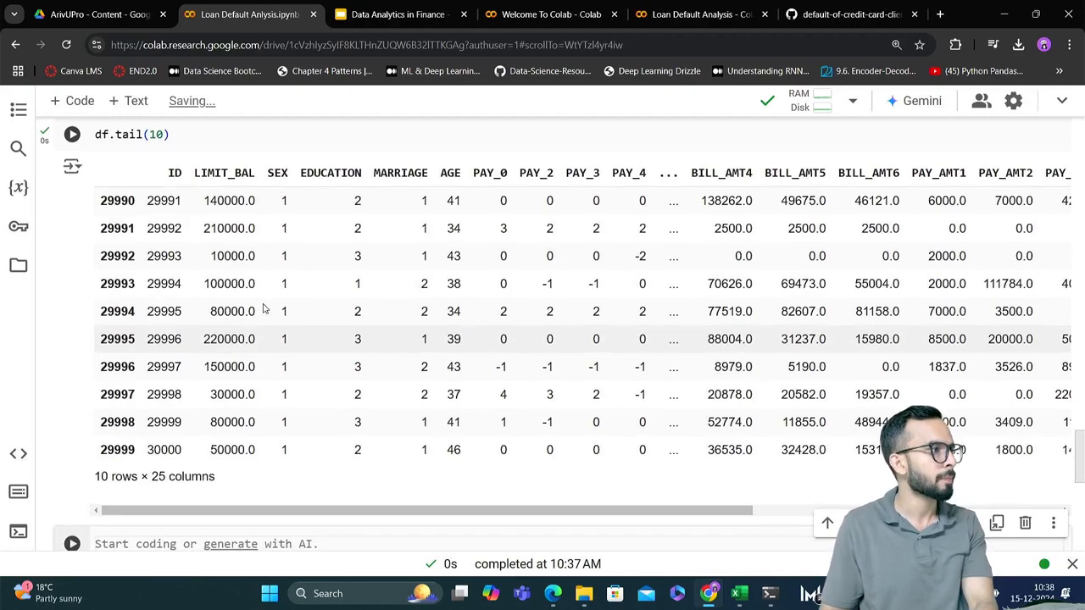
scroll(262, 307, "up", 1)
scroll(263, 309, "down", 1)
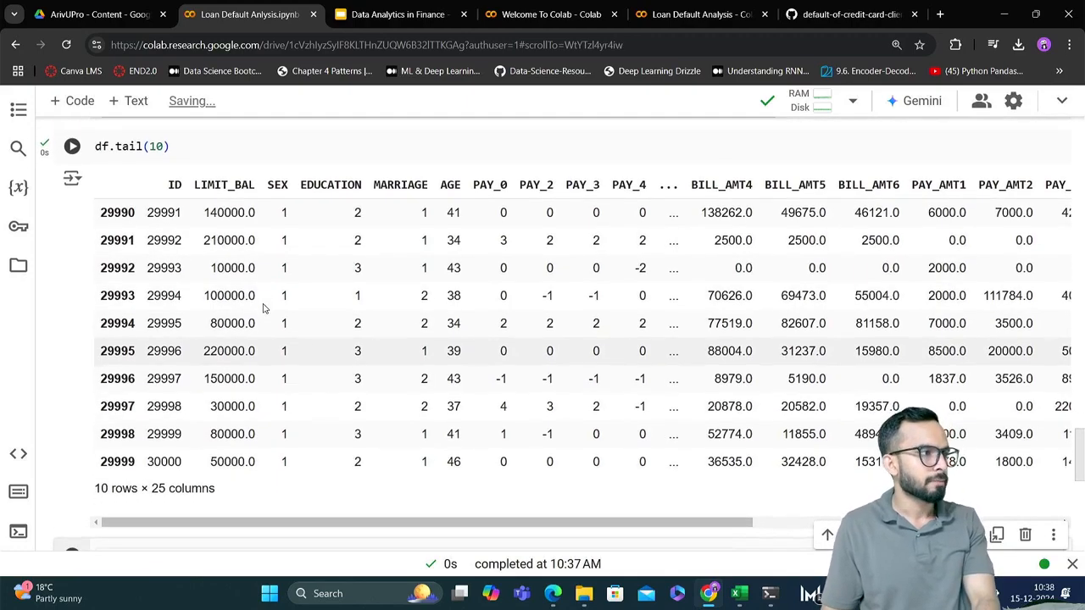
scroll(263, 308, "up", 5)
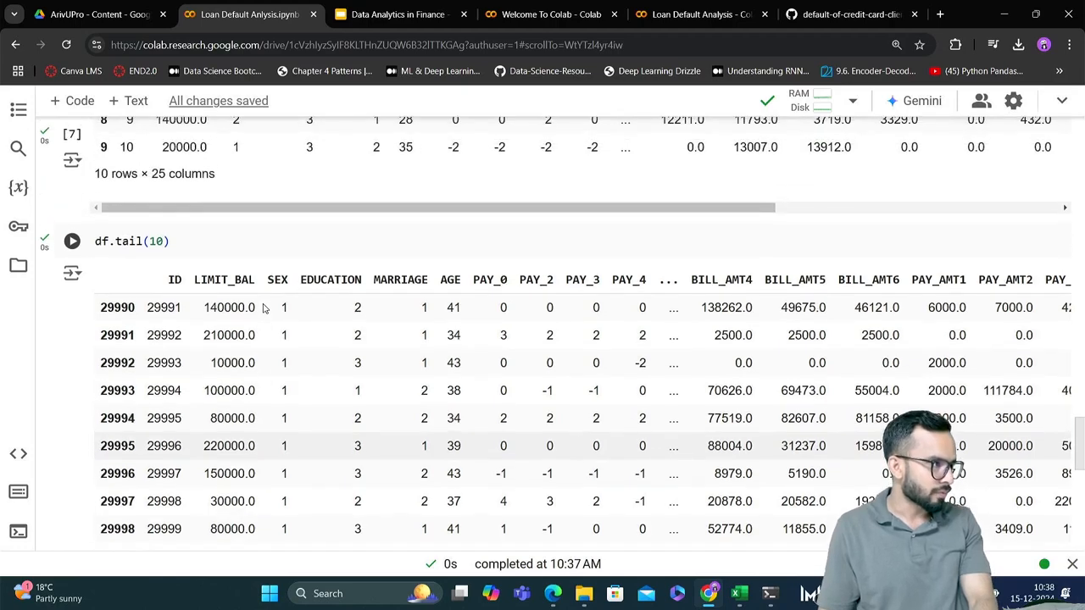
scroll(262, 309, "down", 1)
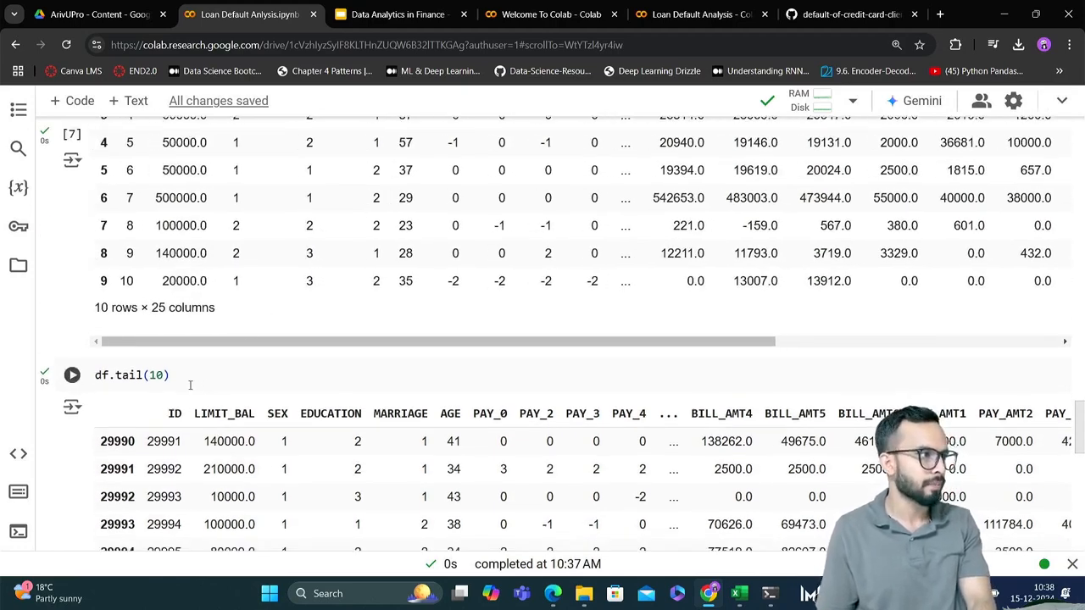
Write the comment "# number of row and columns in the dataset" in the empty cell below the tail output
scroll(199, 379, "down", 5)
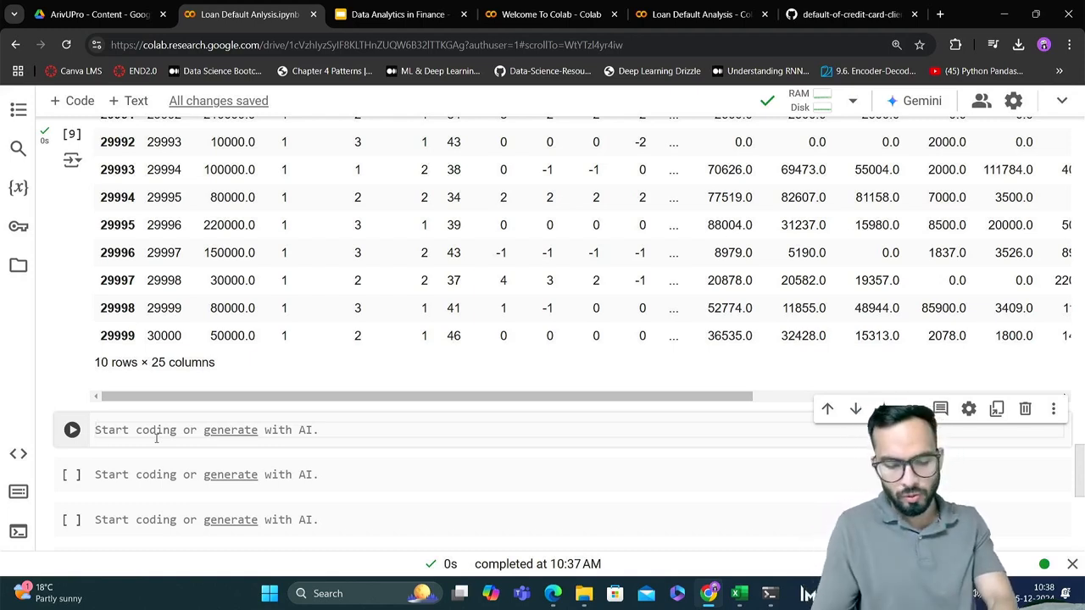
type("# num")
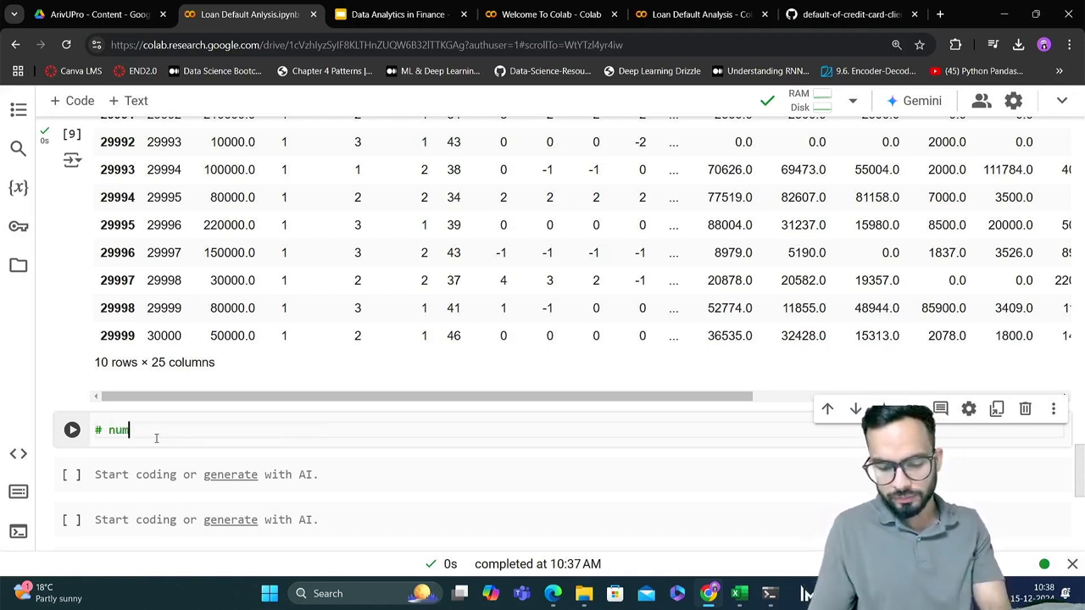
type("ber ")
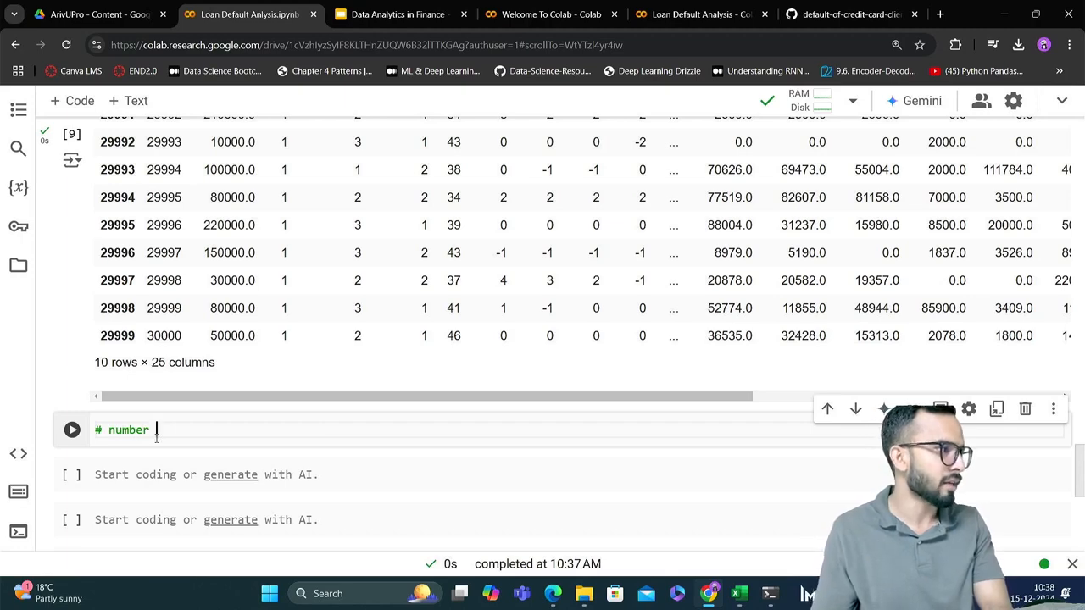
type("of r")
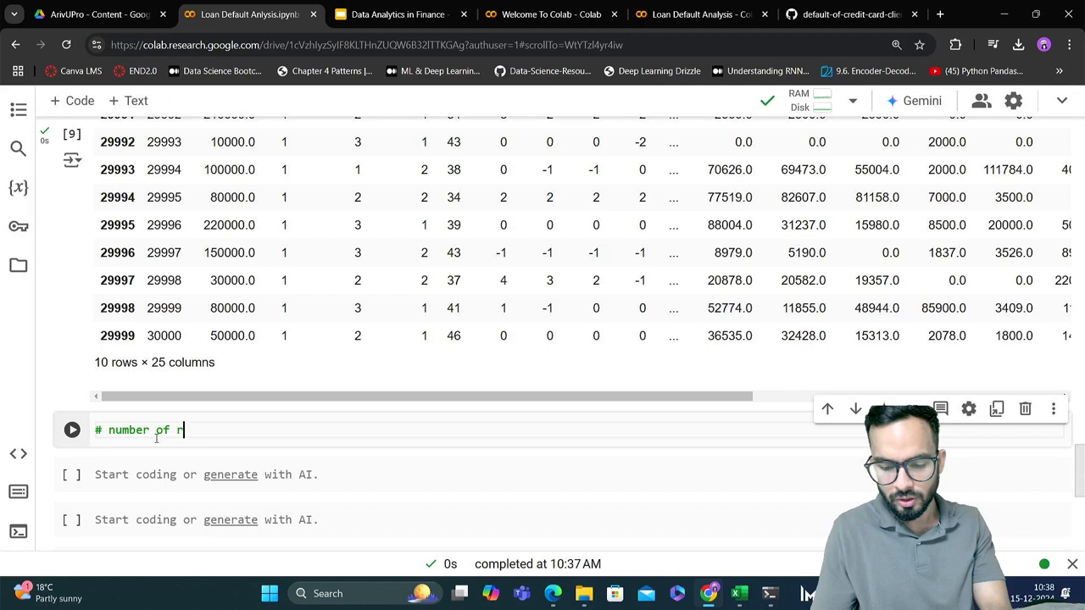
type("ow and c")
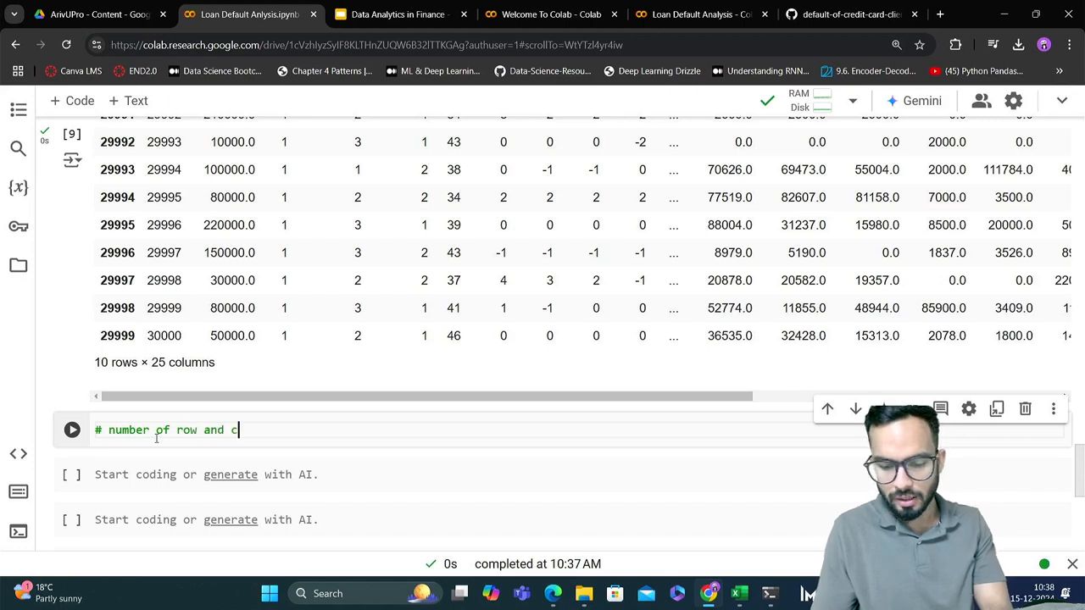
type("olumns in ")
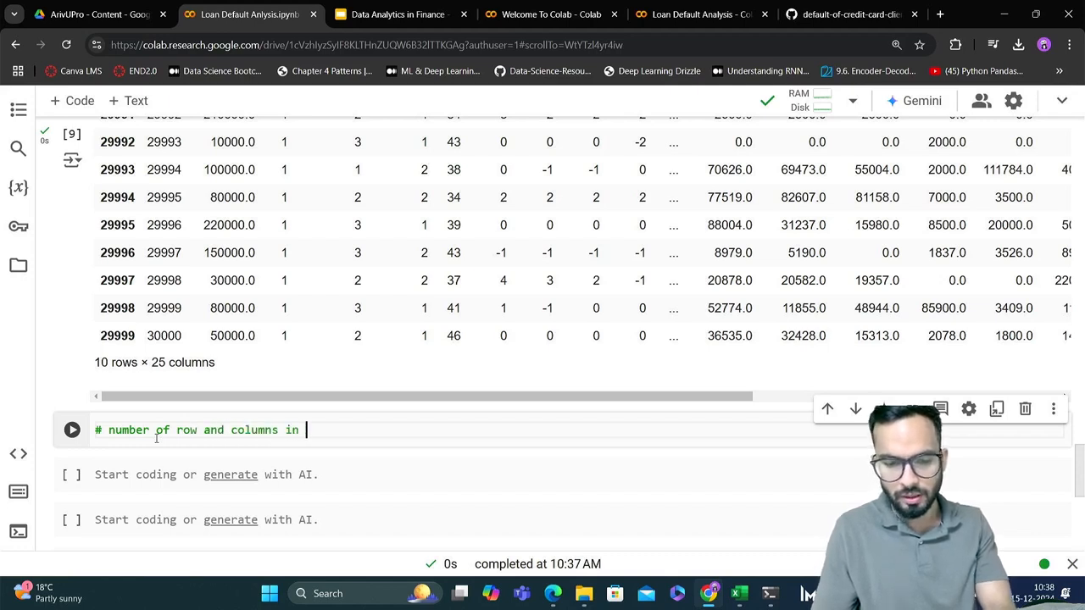
type("the dataset")
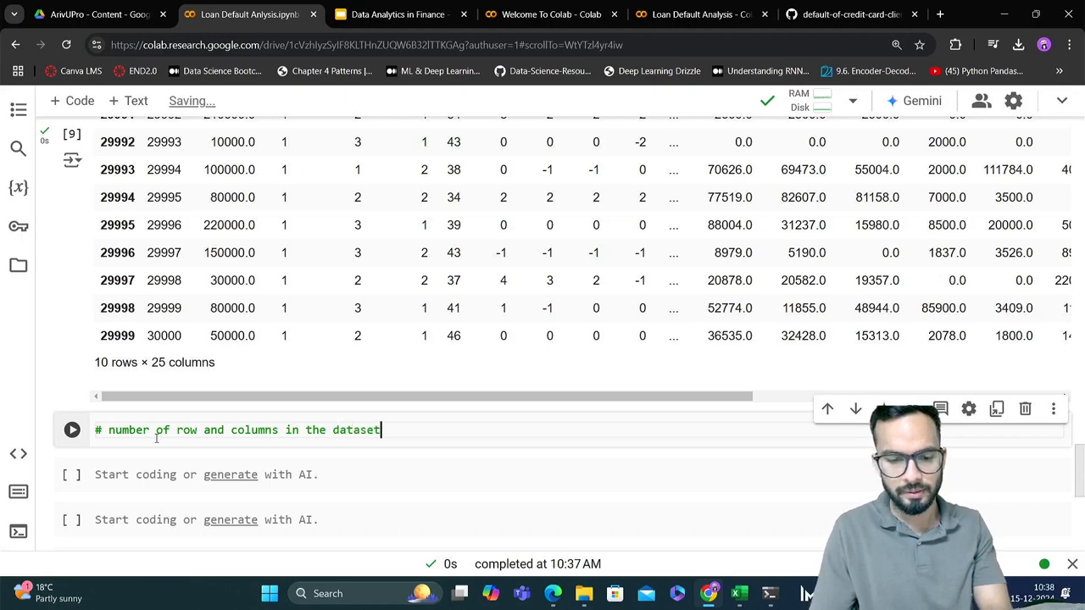
key("Return")
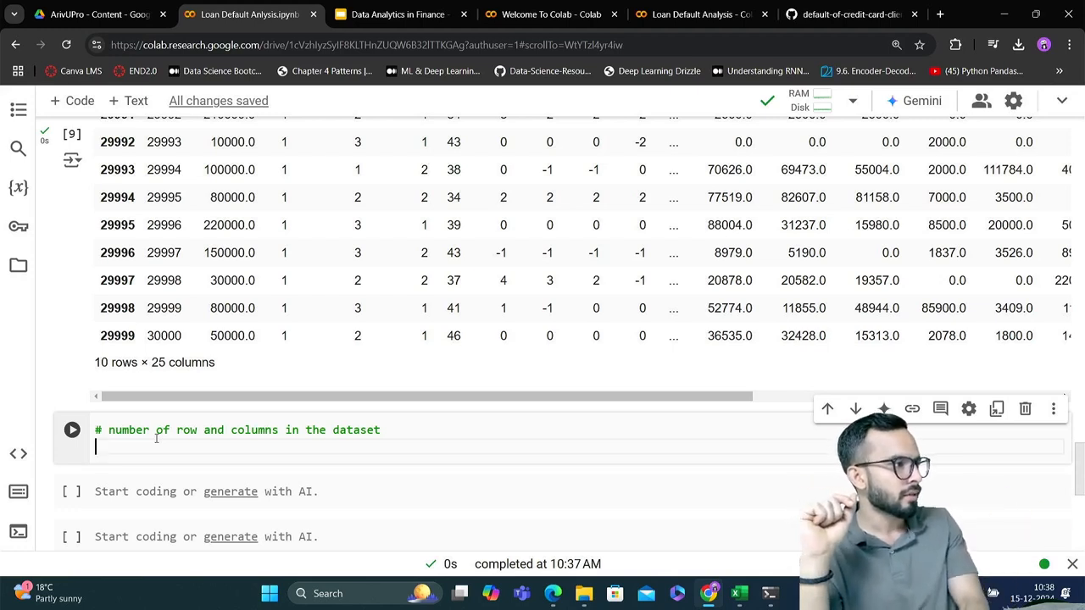
Add df.shape beneath the comment, run the cell and check the row and column figures in its output
type("df")
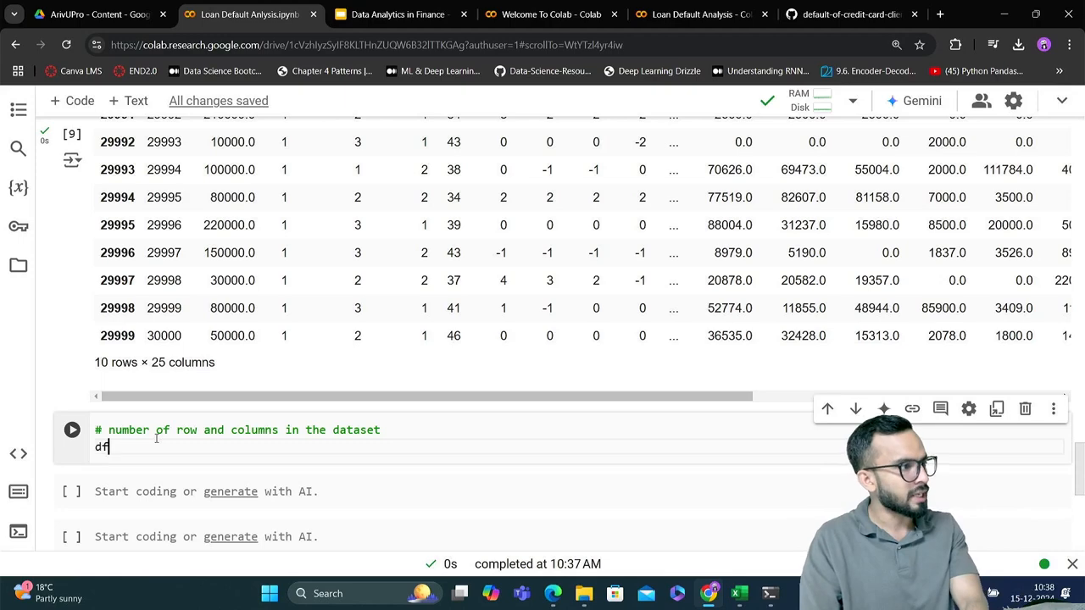
type(".shape")
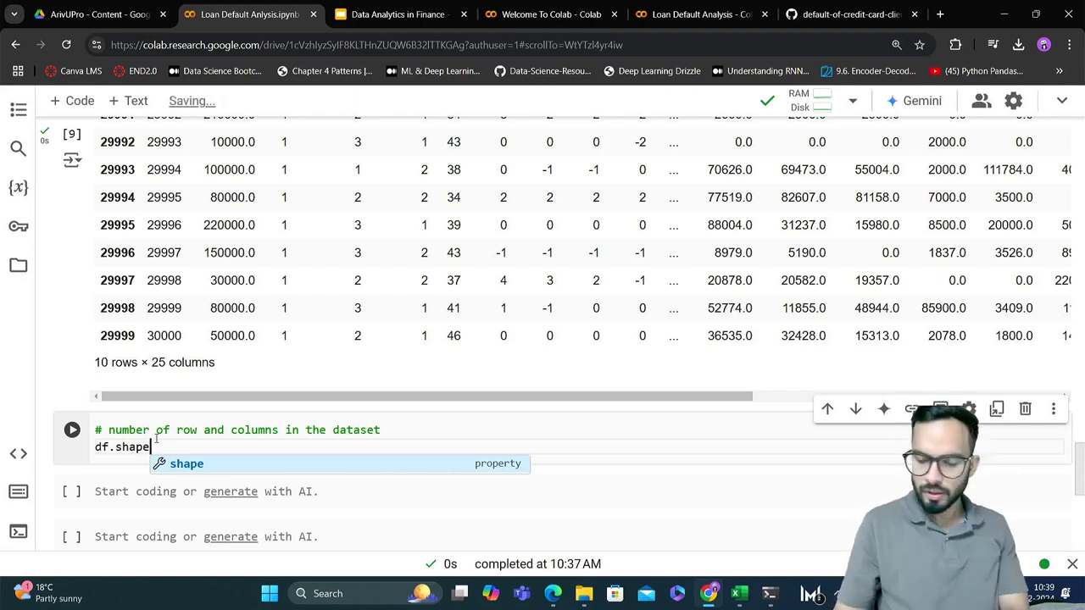
key("shift+Return")
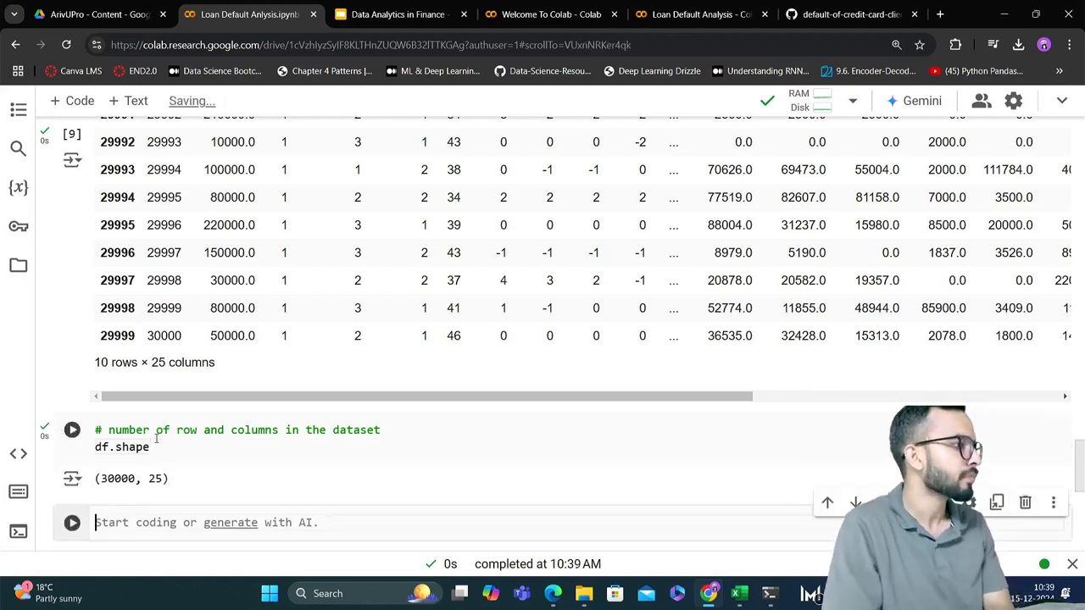
scroll(156, 438, "down", 1)
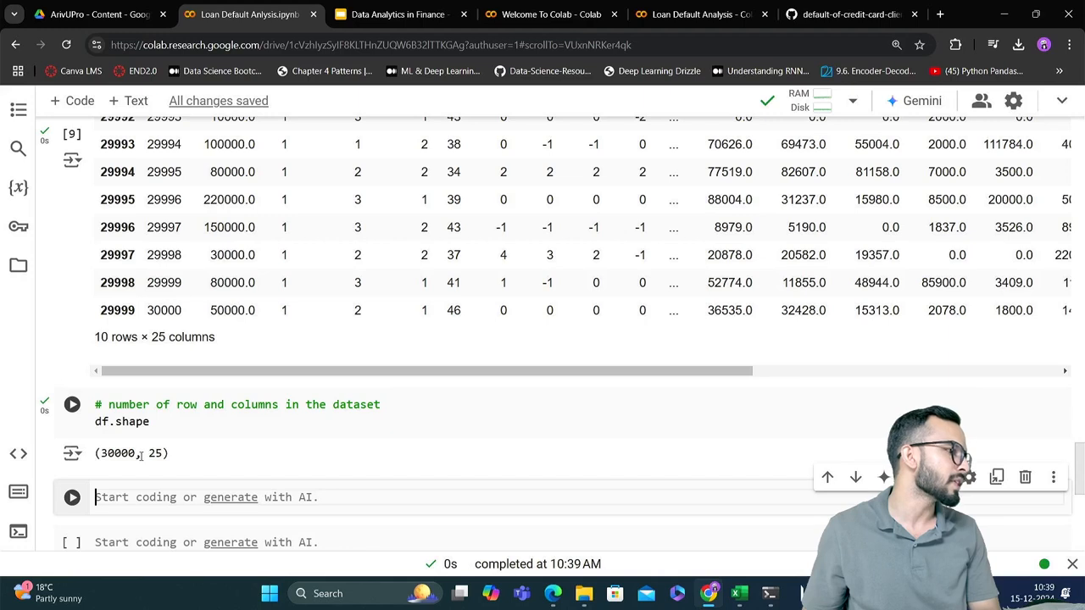
left_click_drag(143, 454, 101, 453)
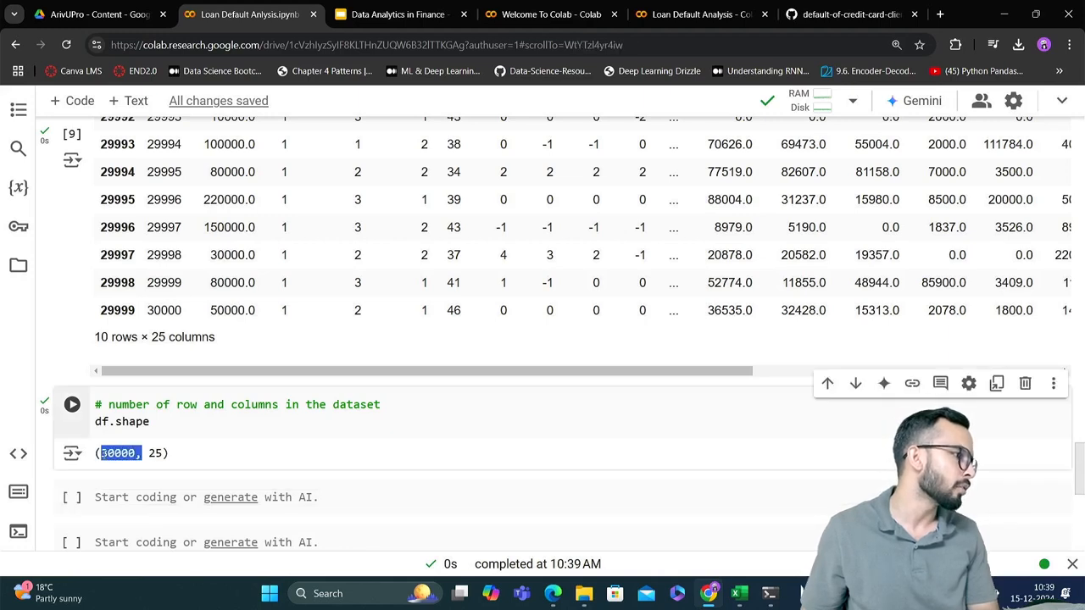
left_click(151, 455)
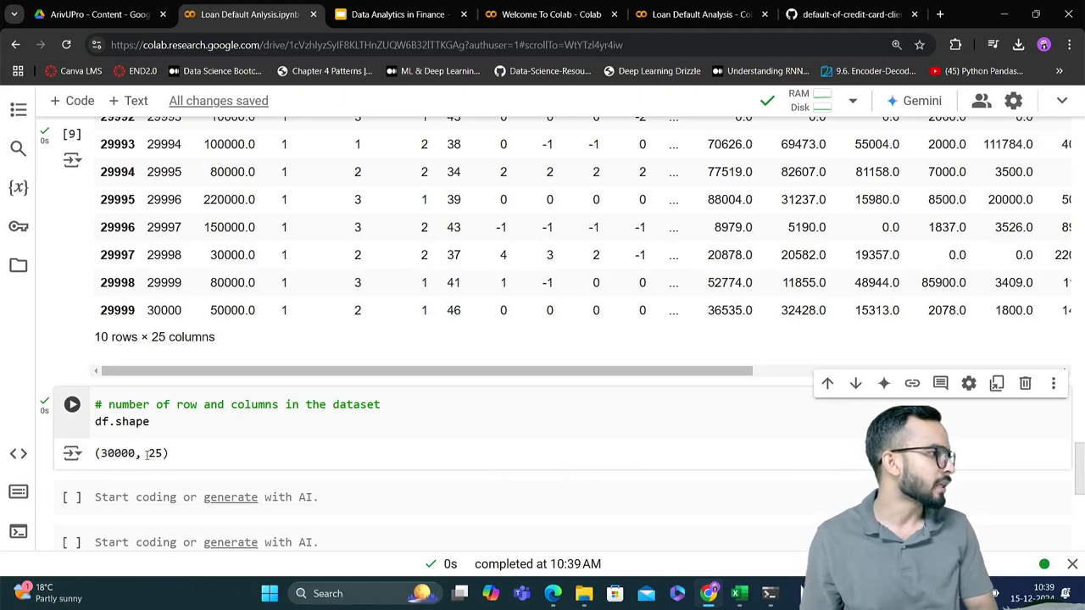
left_click_drag(149, 455, 170, 458)
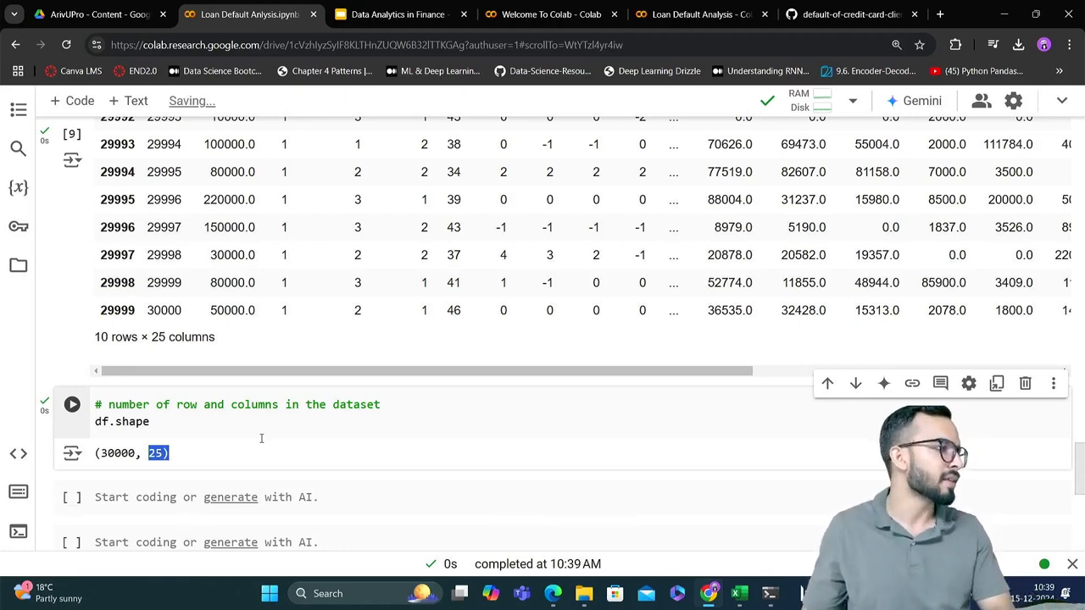
Enter df.info() in the empty cell below the shape output and run it
scroll(254, 434, "down", 2)
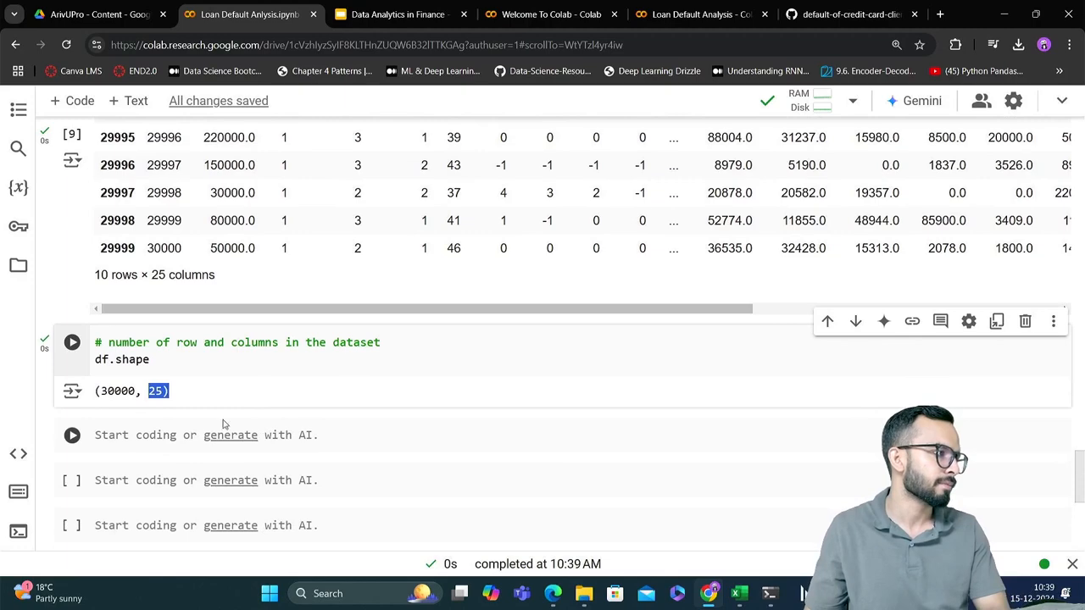
left_click(355, 432)
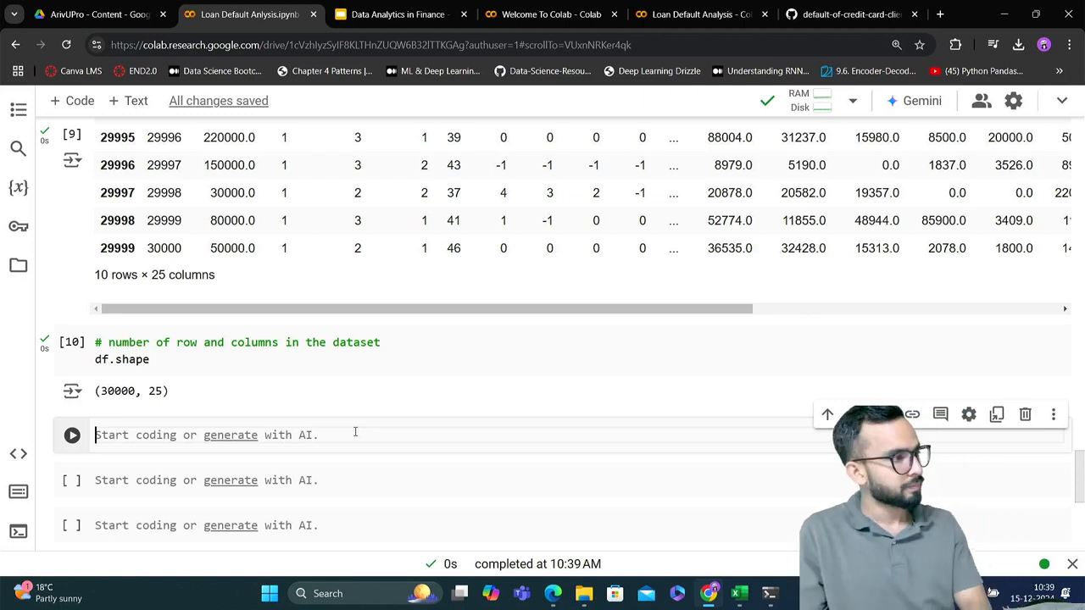
type("df")
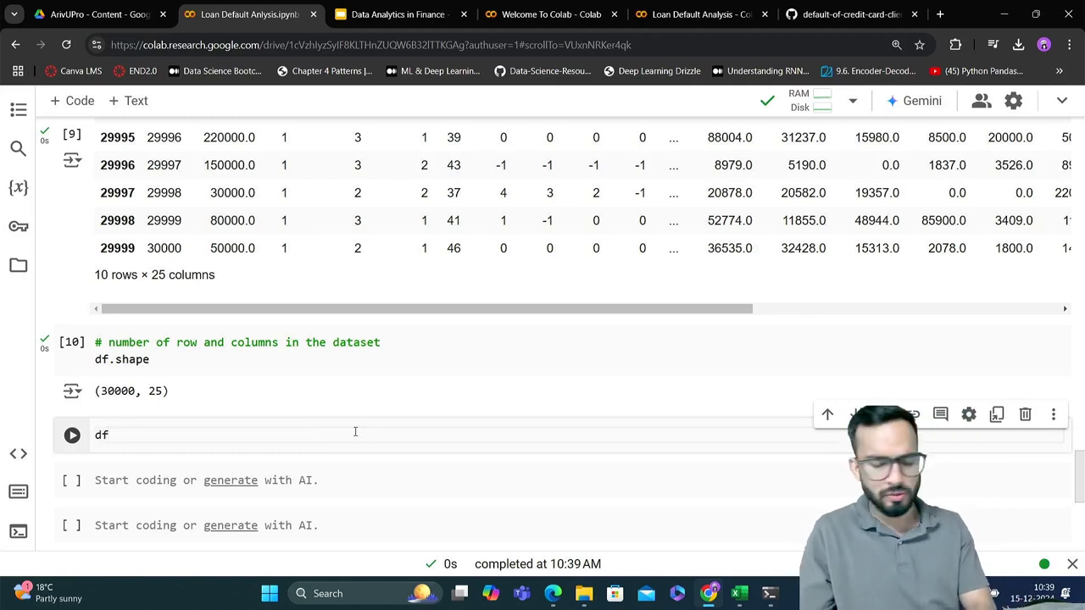
type(".")
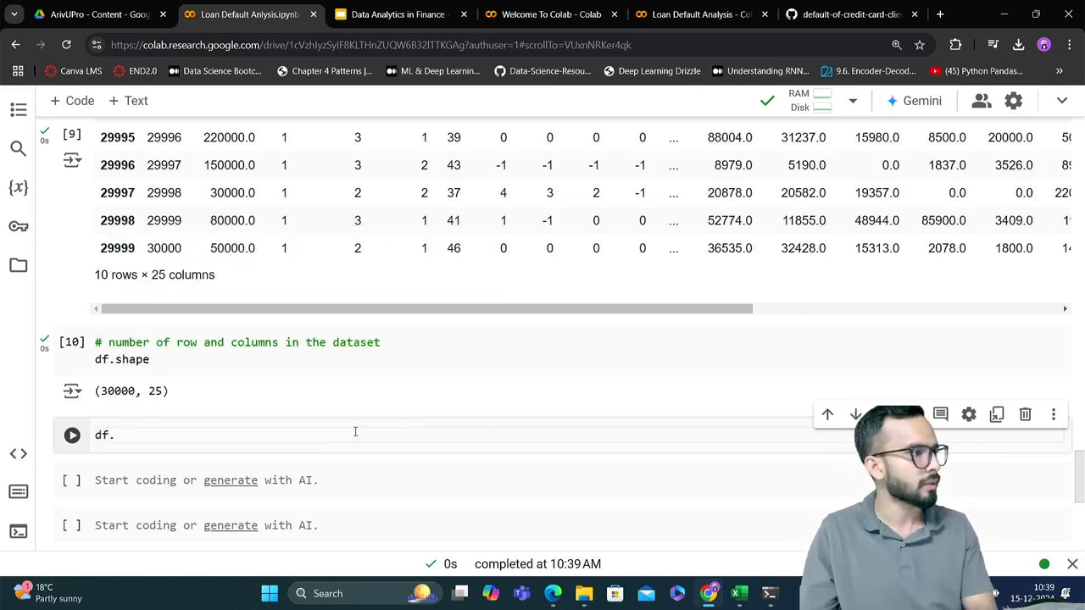
type("info")
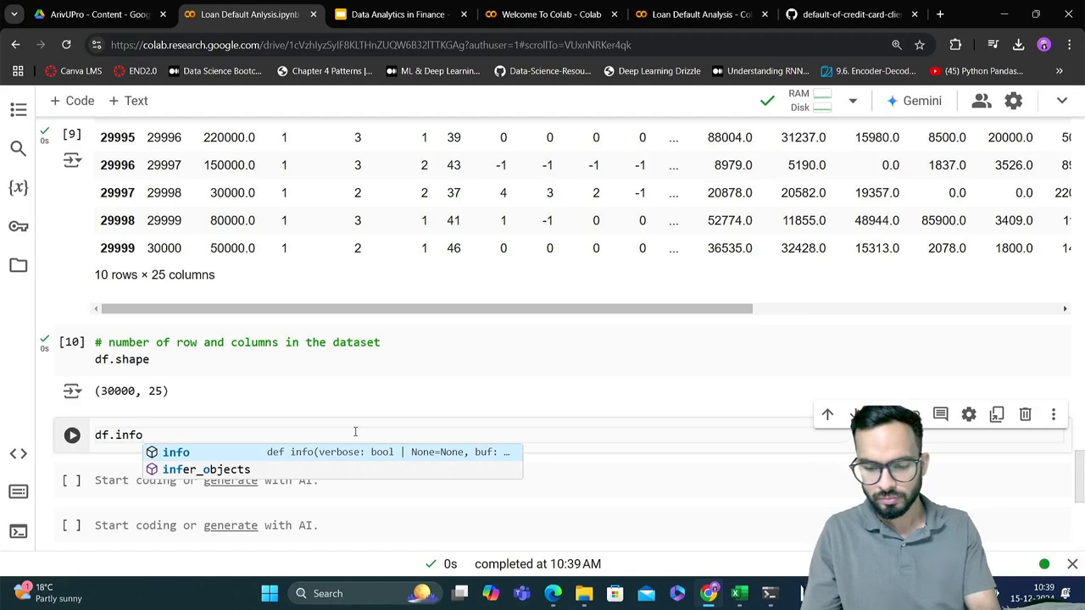
key("Return")
type("(")
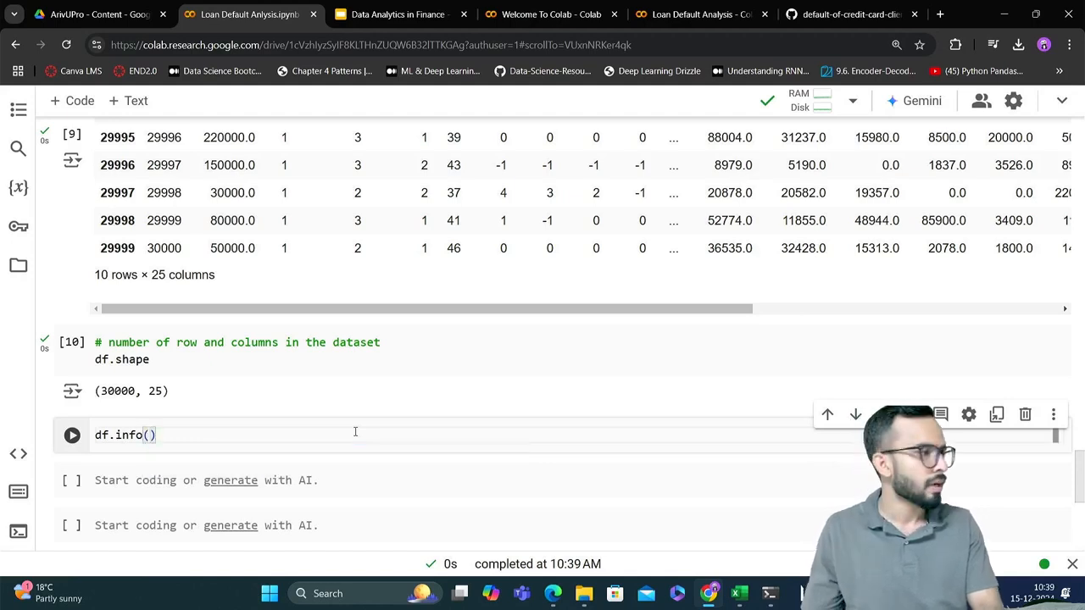
key("shift+Return")
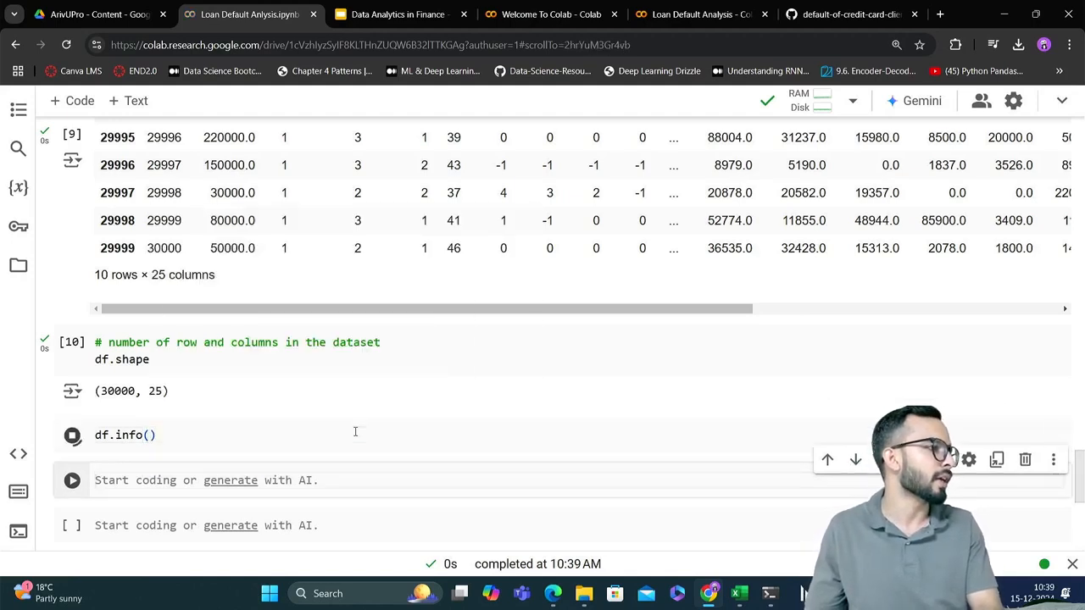
Review the df.info() output, checking the total column count and the non-null count of the ID column
scroll(439, 415, "down", 3)
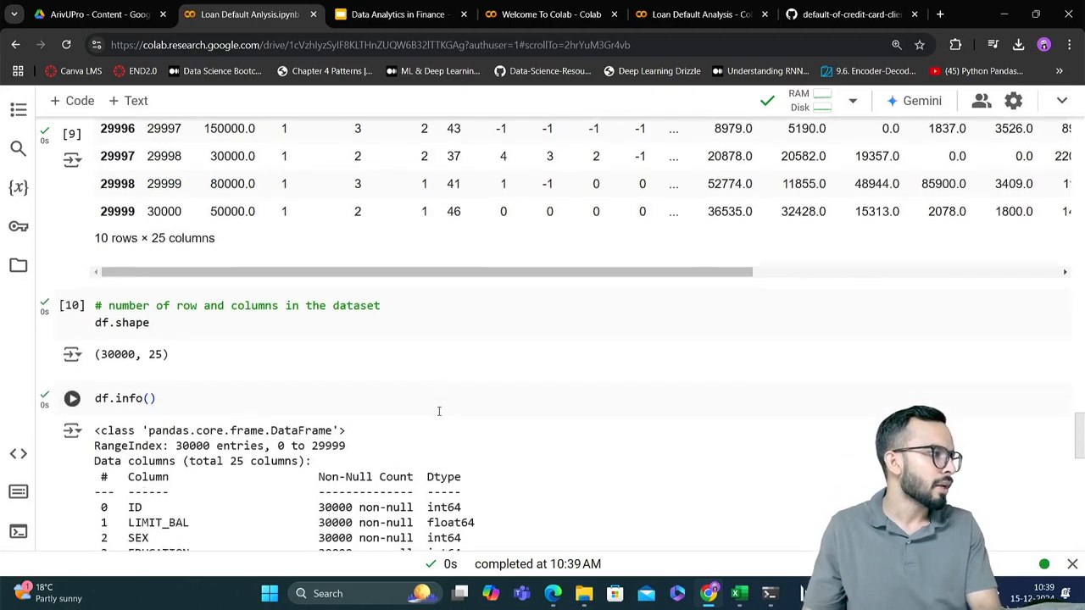
scroll(439, 416, "down", 2)
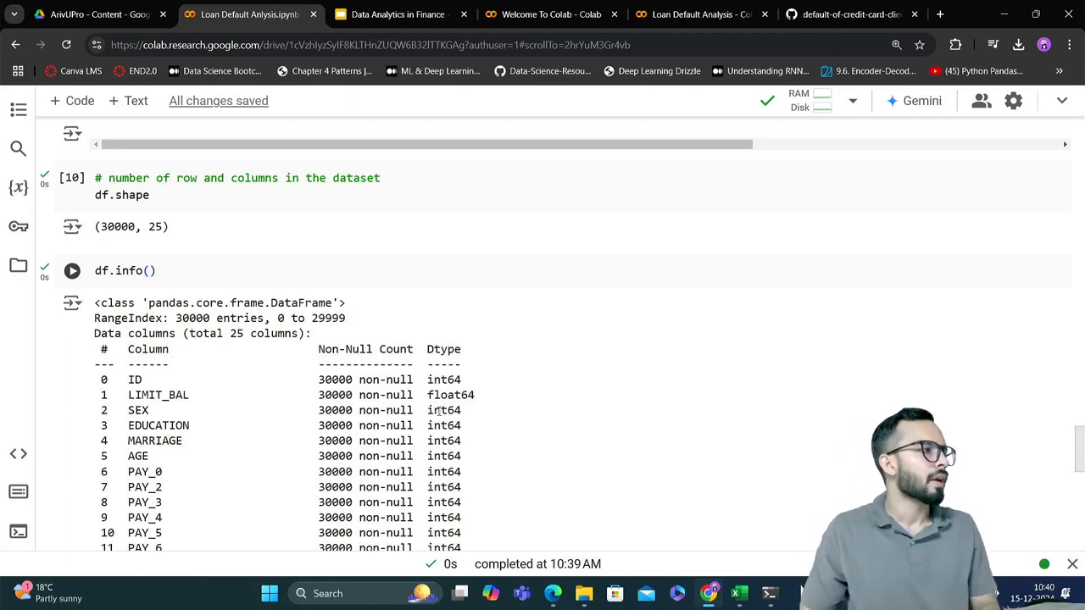
scroll(440, 411, "down", 1)
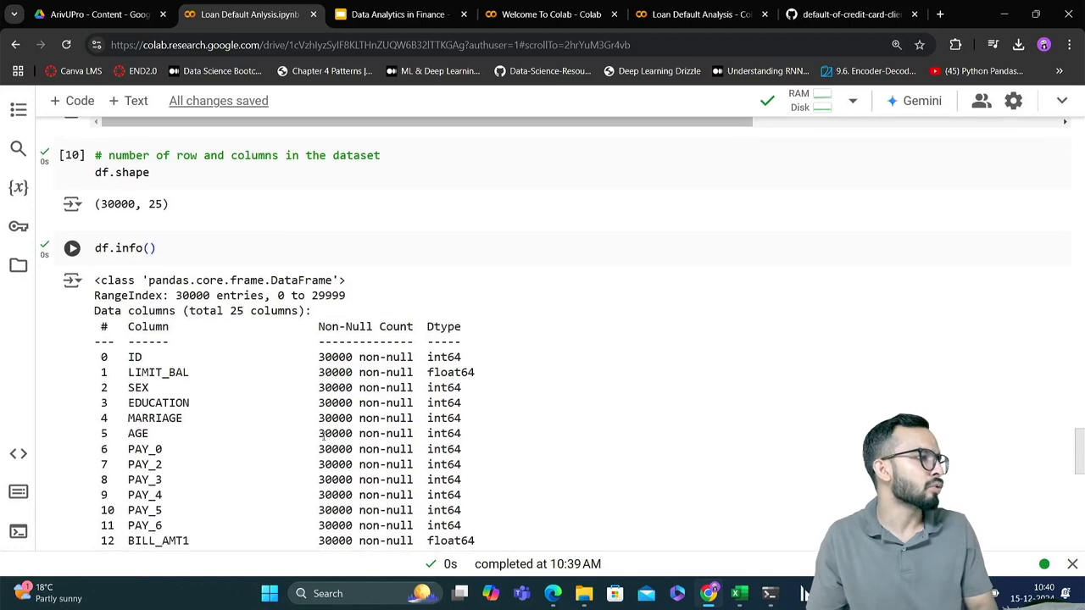
left_click_drag(195, 311, 301, 311)
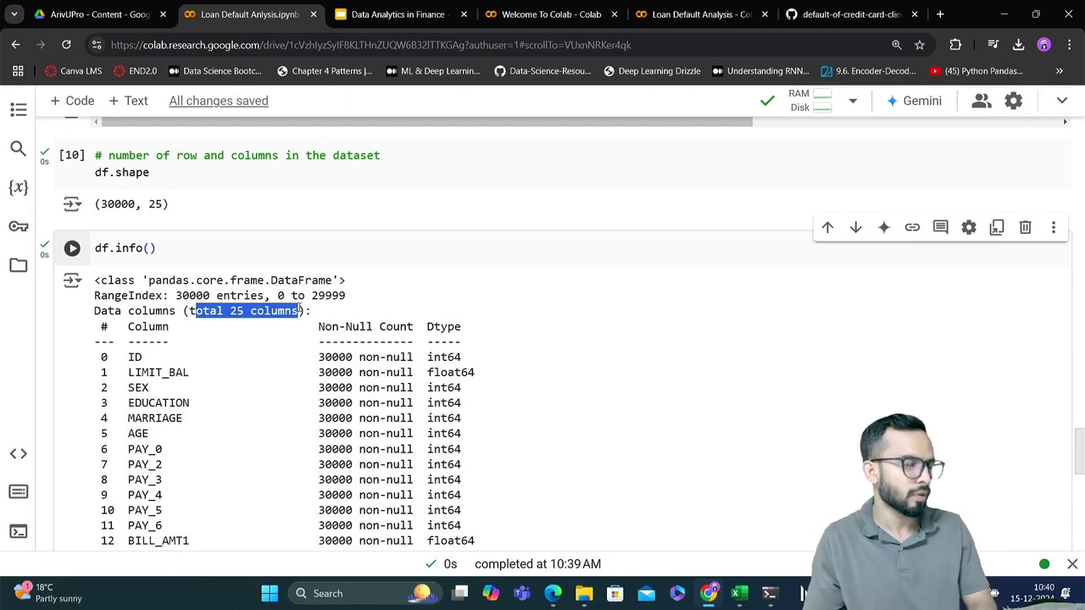
scroll(302, 311, "down", 3)
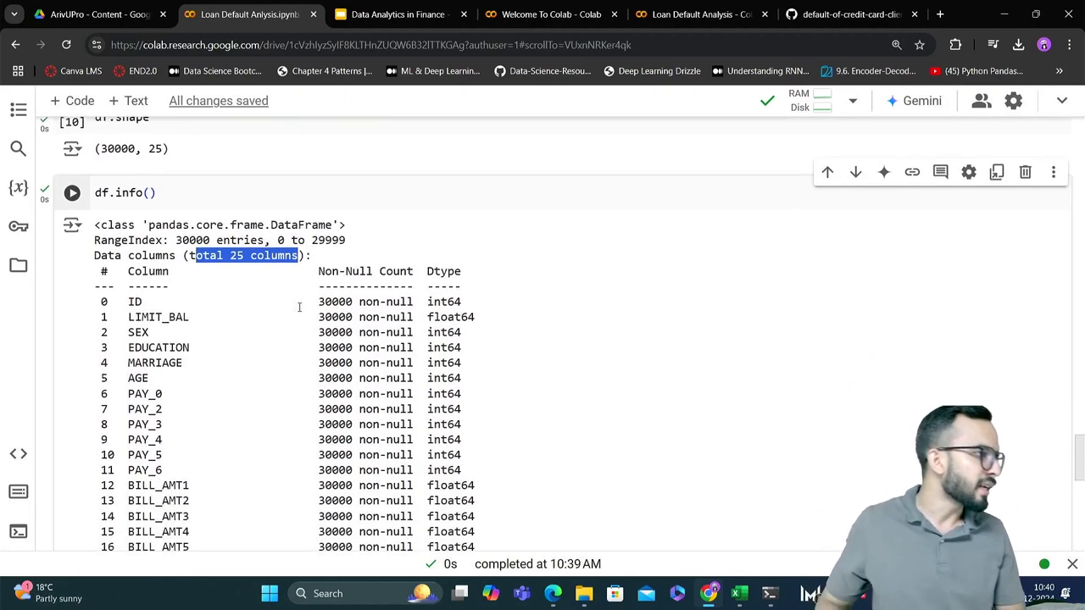
scroll(299, 306, "down", 1)
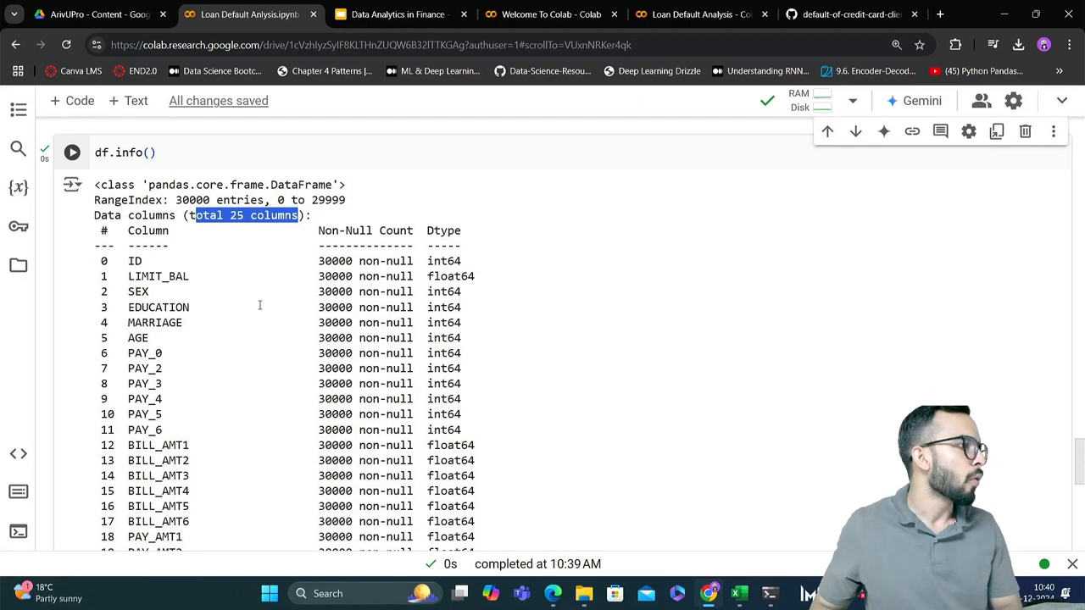
left_click_drag(121, 259, 419, 260)
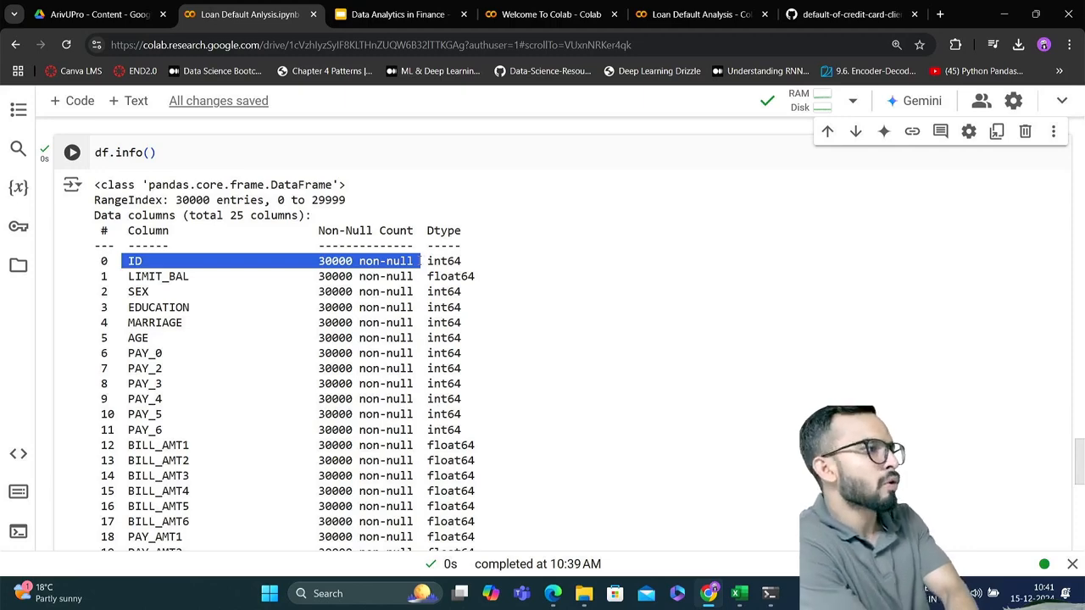
Switch to the credit_cards_dataset.csv workbook in Excel, add a new sheet and enter the headers Subject in B5 and Marks in C5
key("alt+Tab")
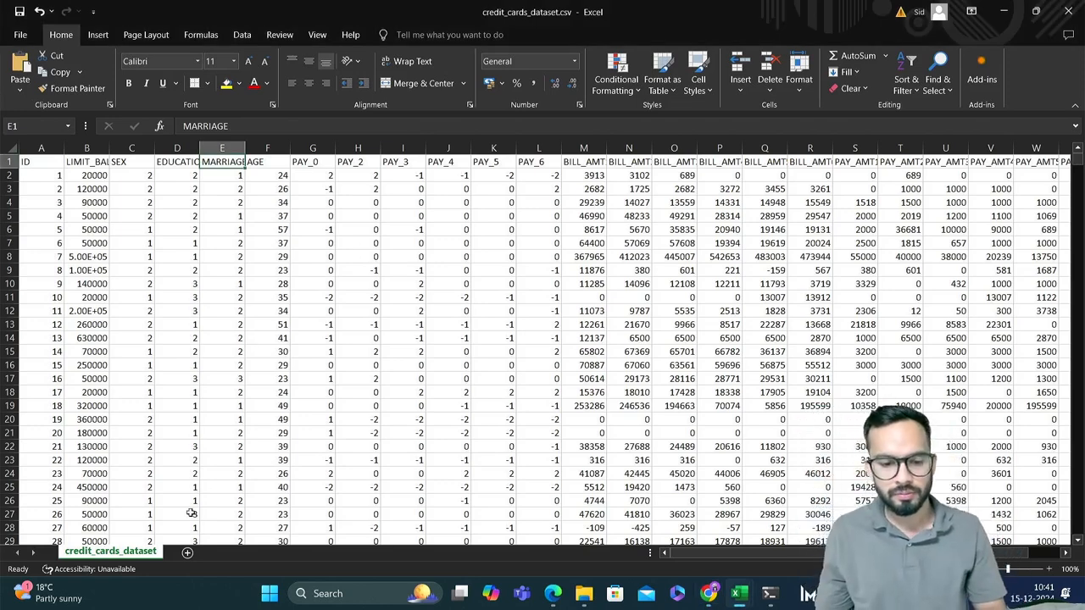
left_click(187, 553)
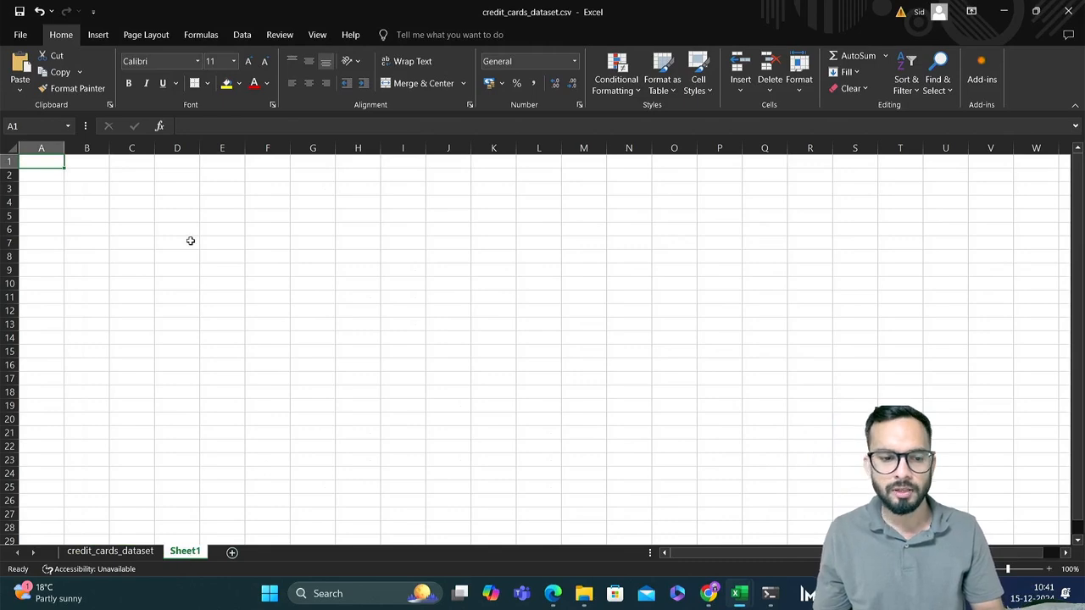
left_click(96, 212)
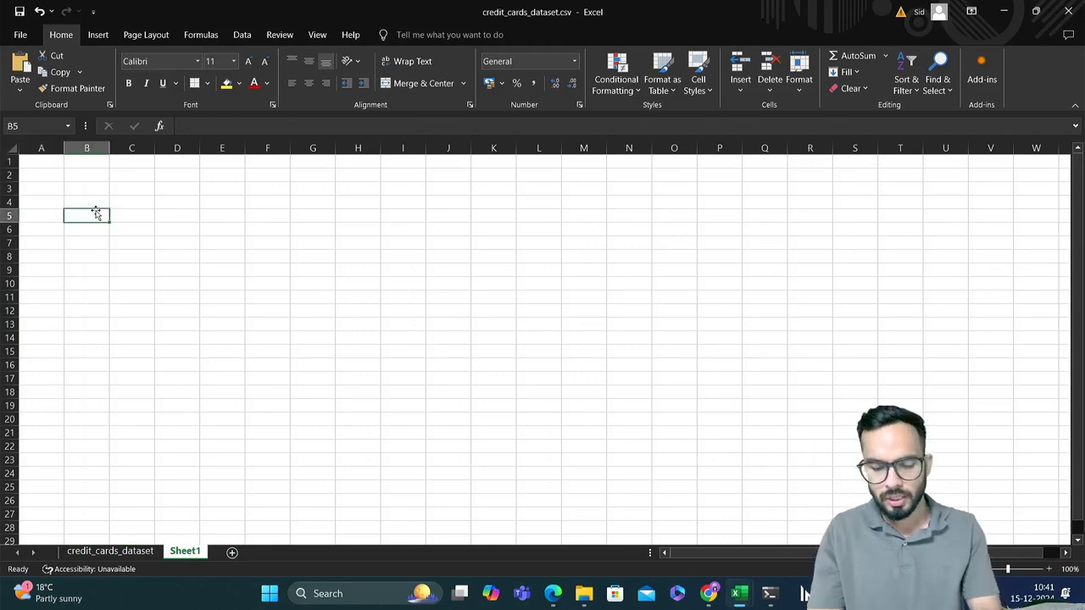
type("Subject")
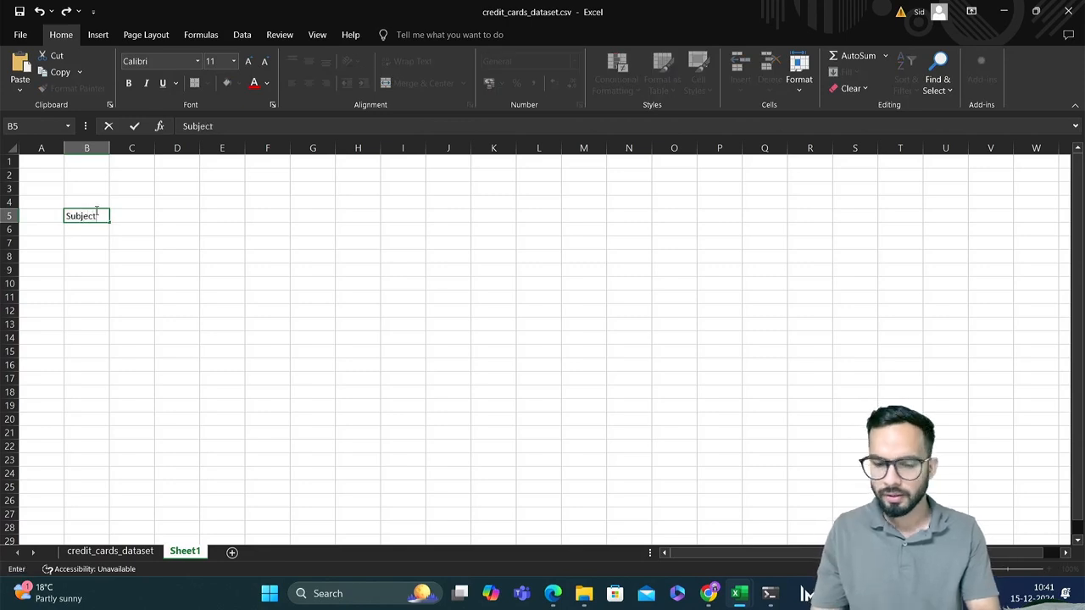
key("Tab")
type("Marks")
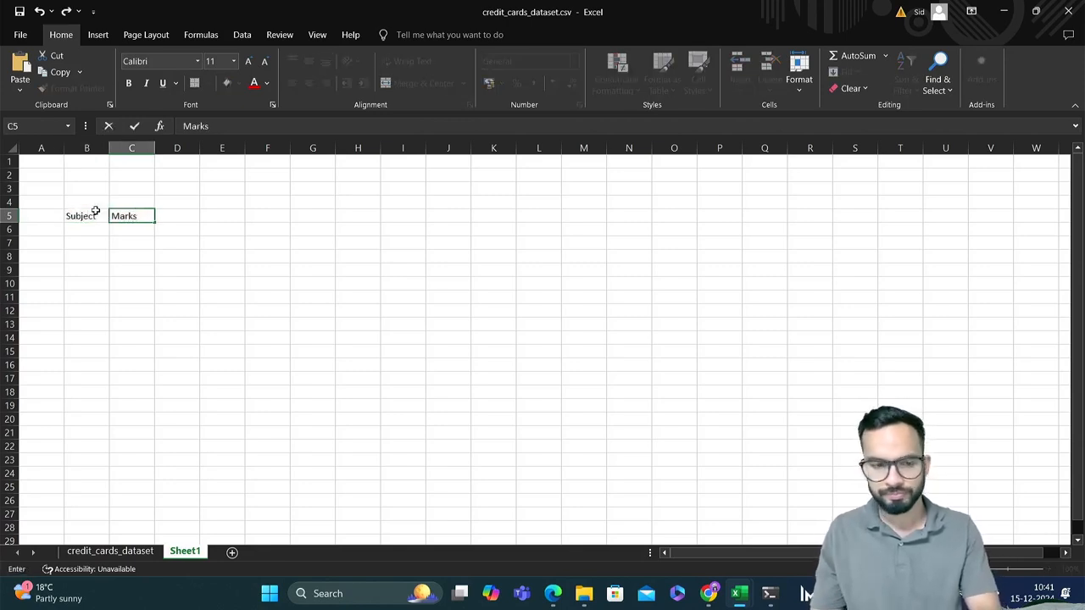
key("Return")
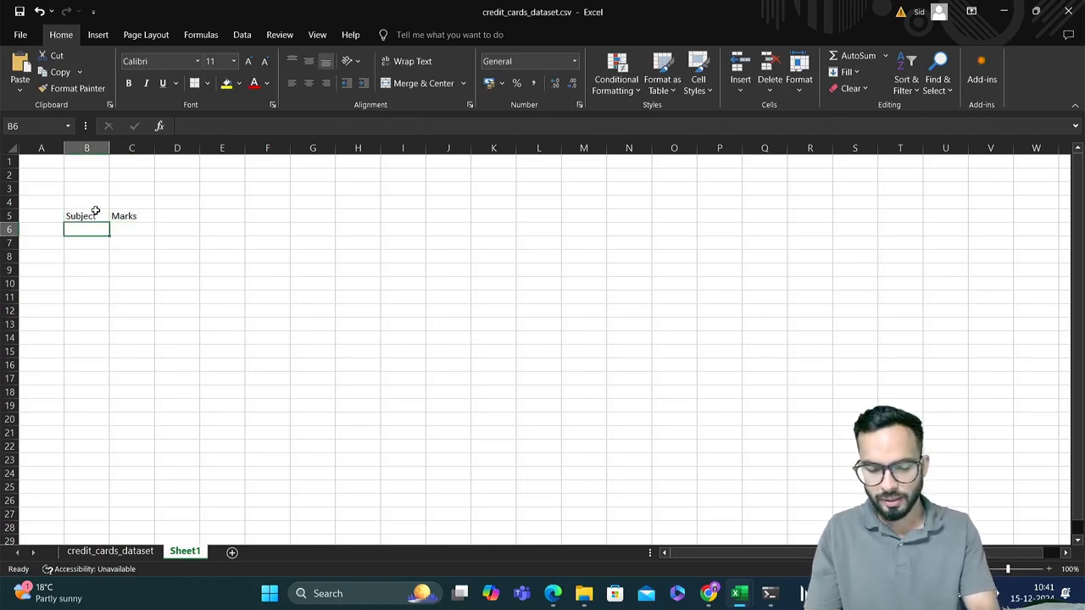
List the subjects English, Stats, Calculus and Python below the Subject header in B6 to B9
type("English")
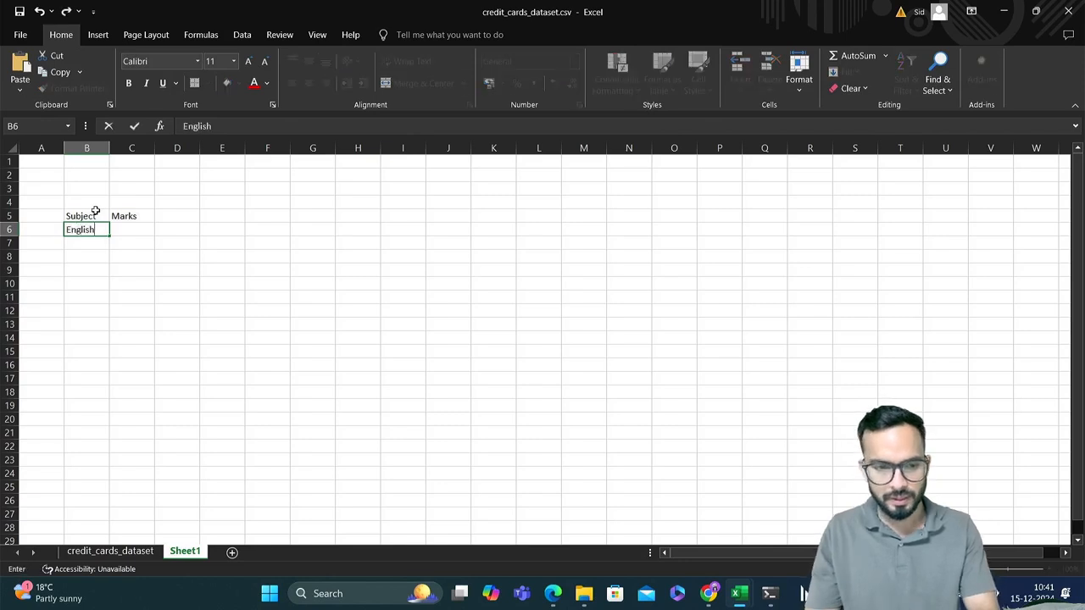
key("Return")
type("Stats")
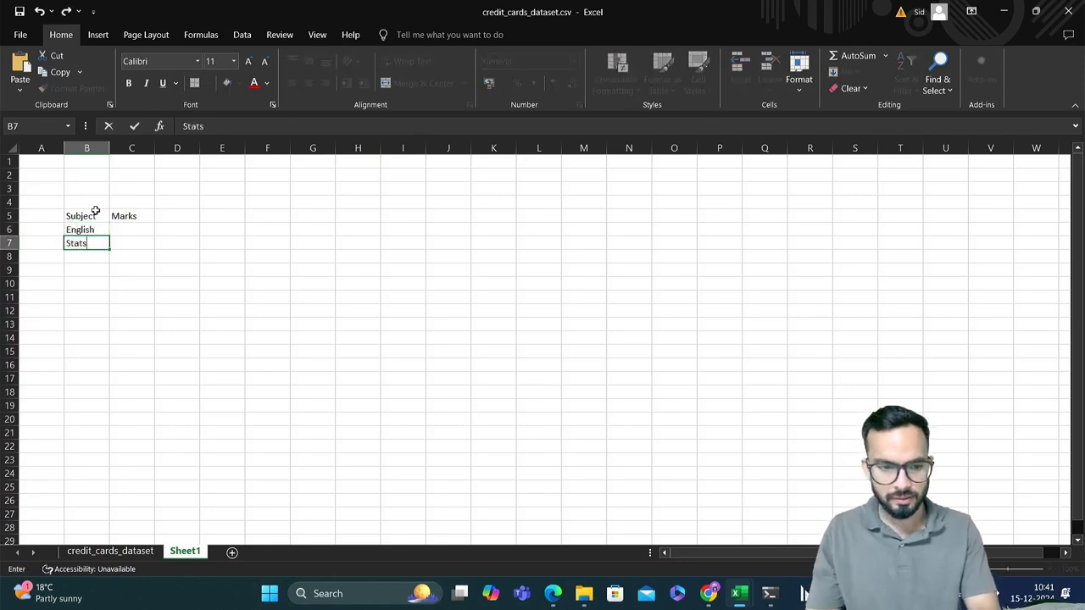
key("Return")
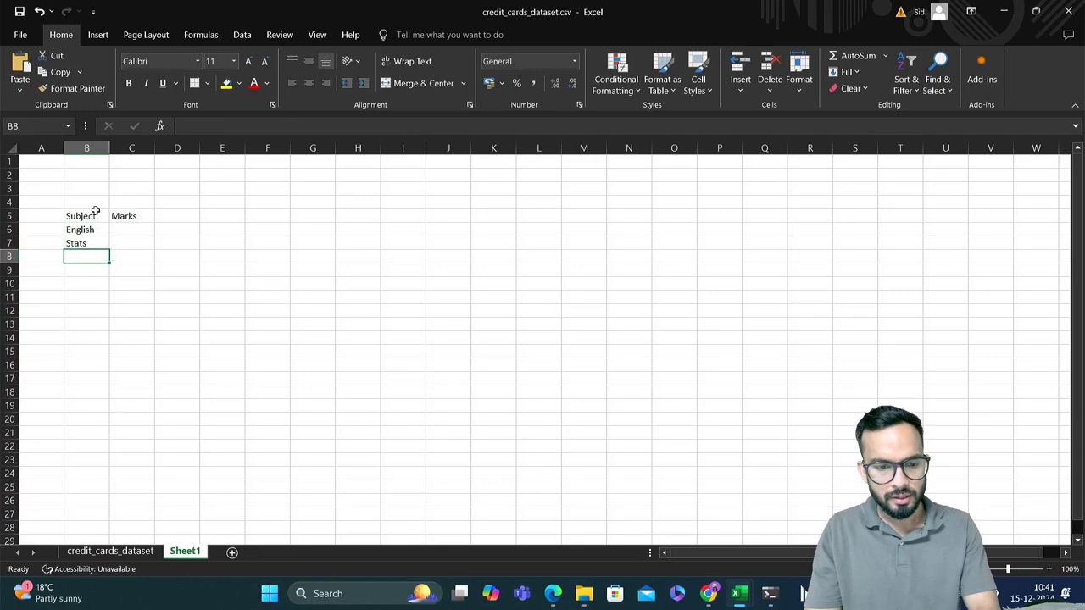
type("Calcu")
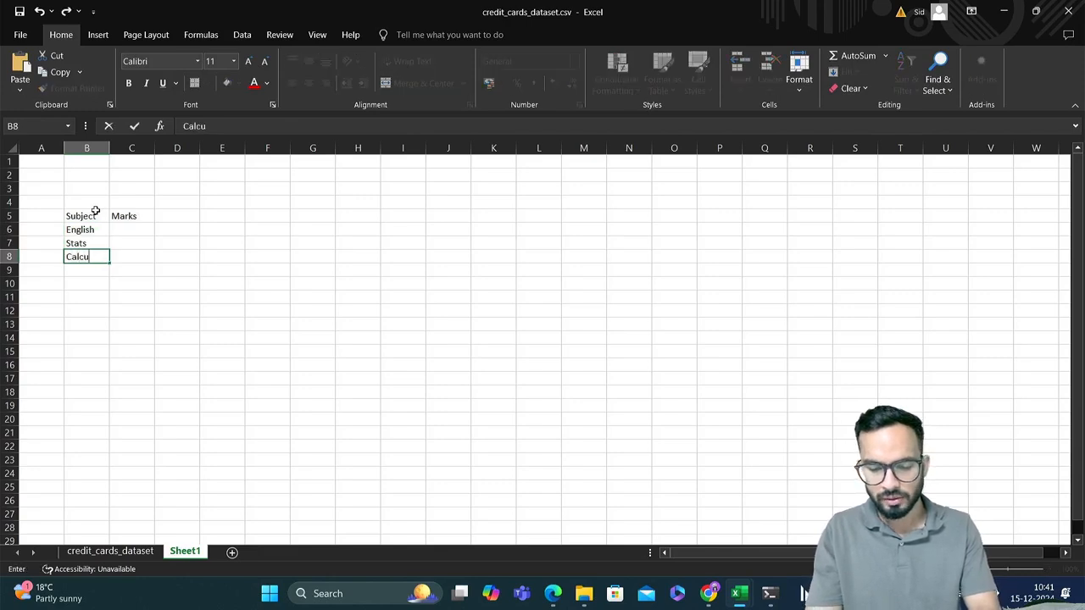
type("lus")
key("Return")
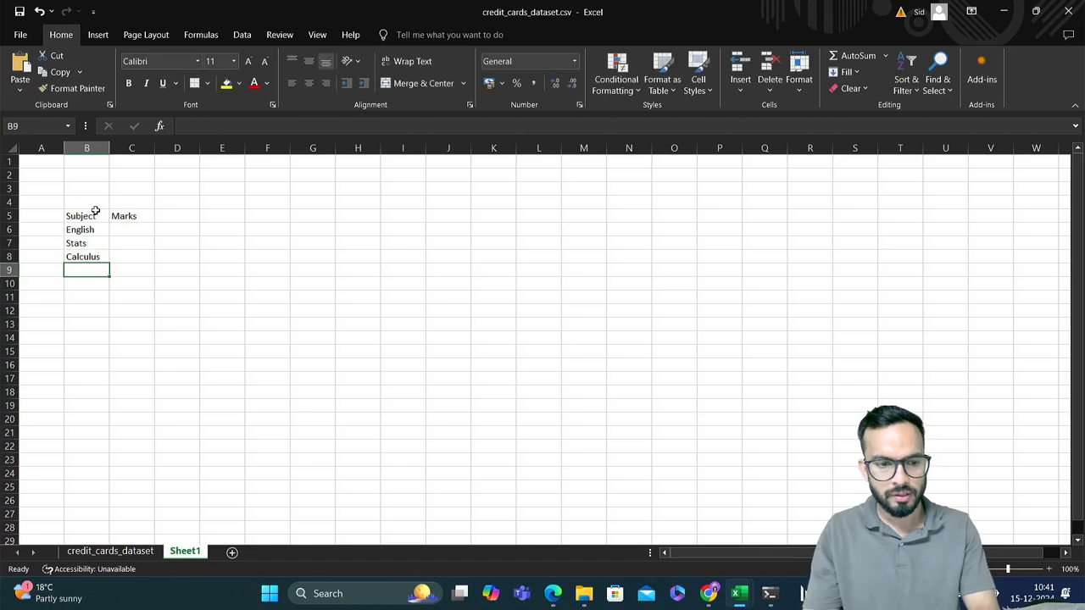
type("Python")
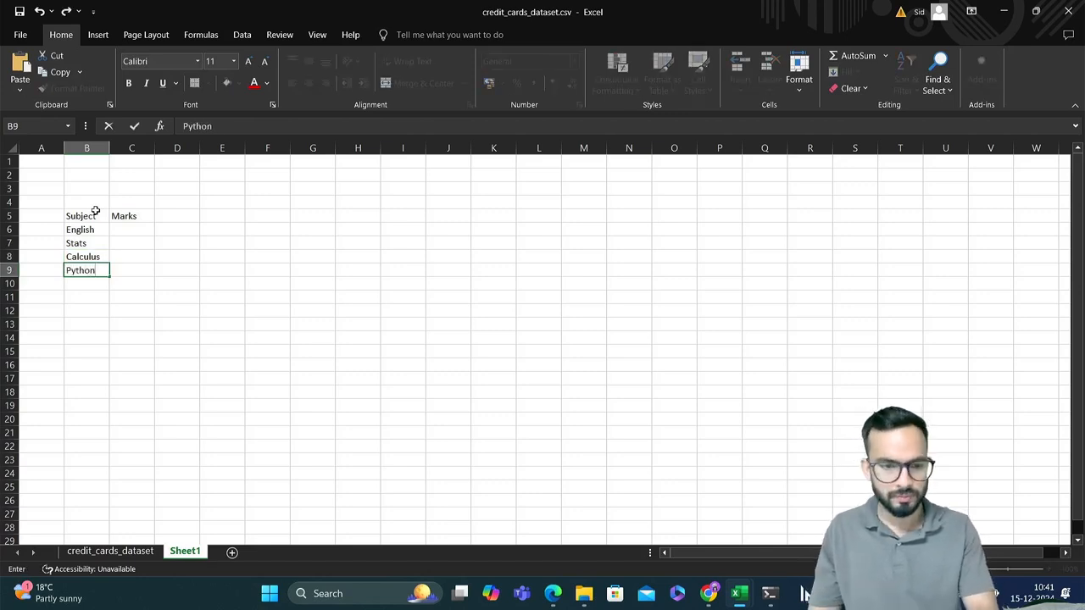
Enter marks of 25 for English, Calculus and Python, leaving the Stats mark in C7 empty as a missing-value example
key("Up")
key("Up")
key("Up")
key("Right")
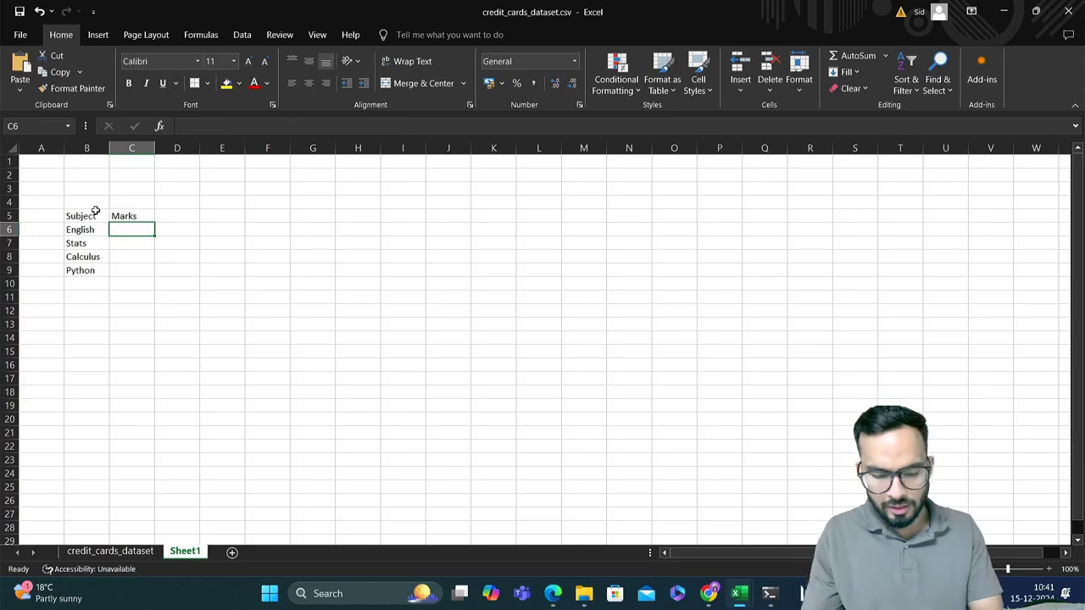
type("25")
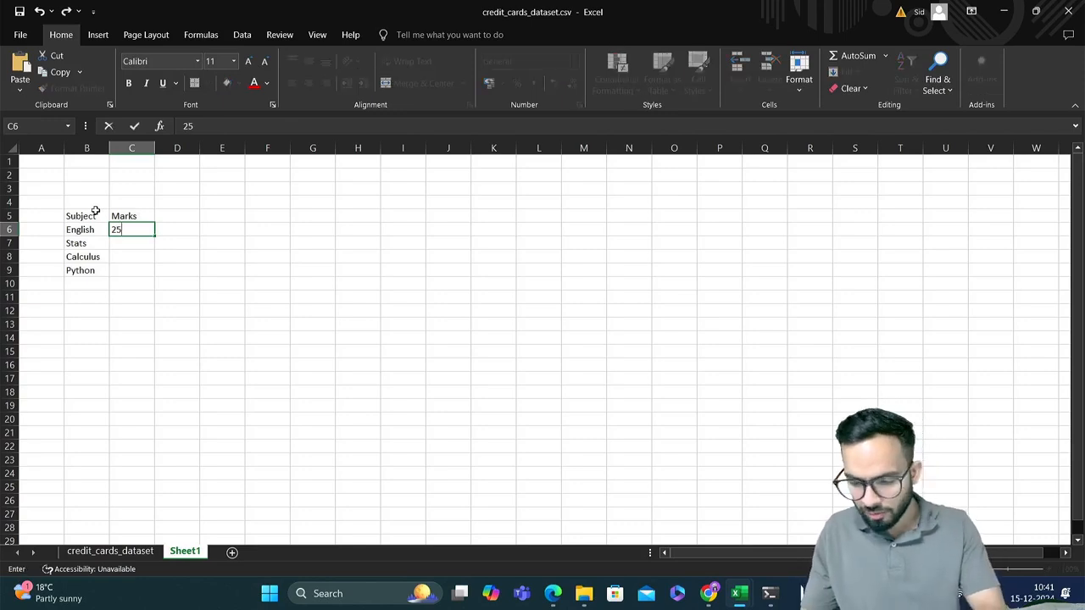
key("Return")
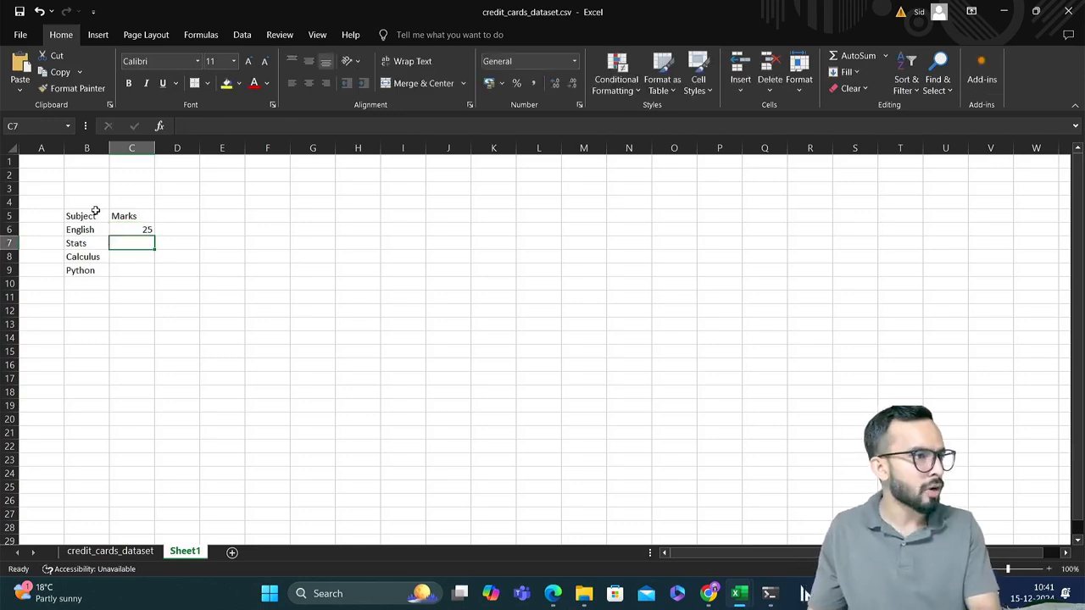
key("Down")
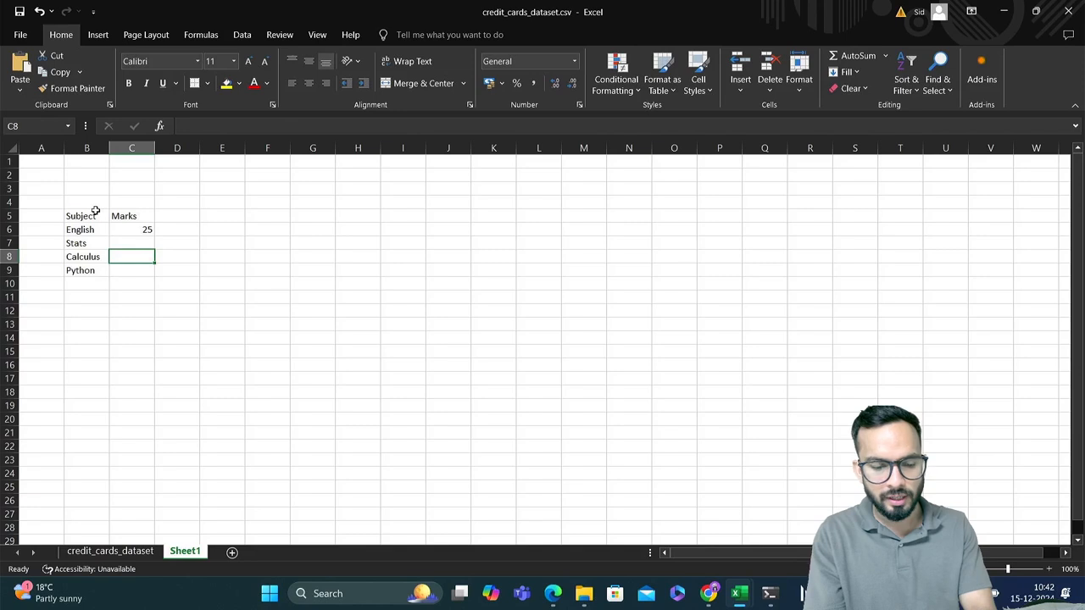
type("25")
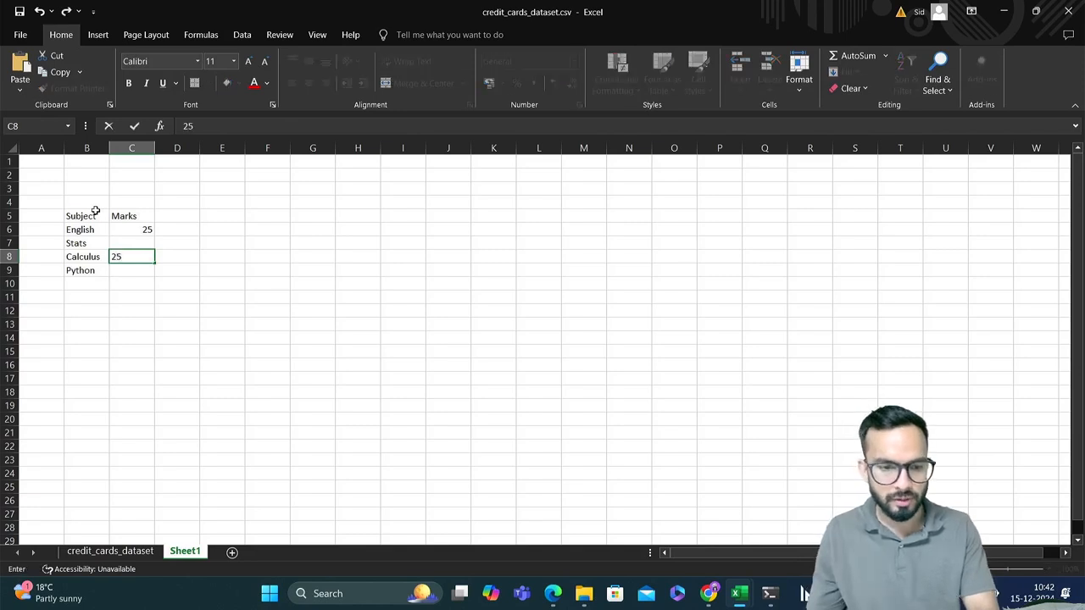
key("Return")
type("25")
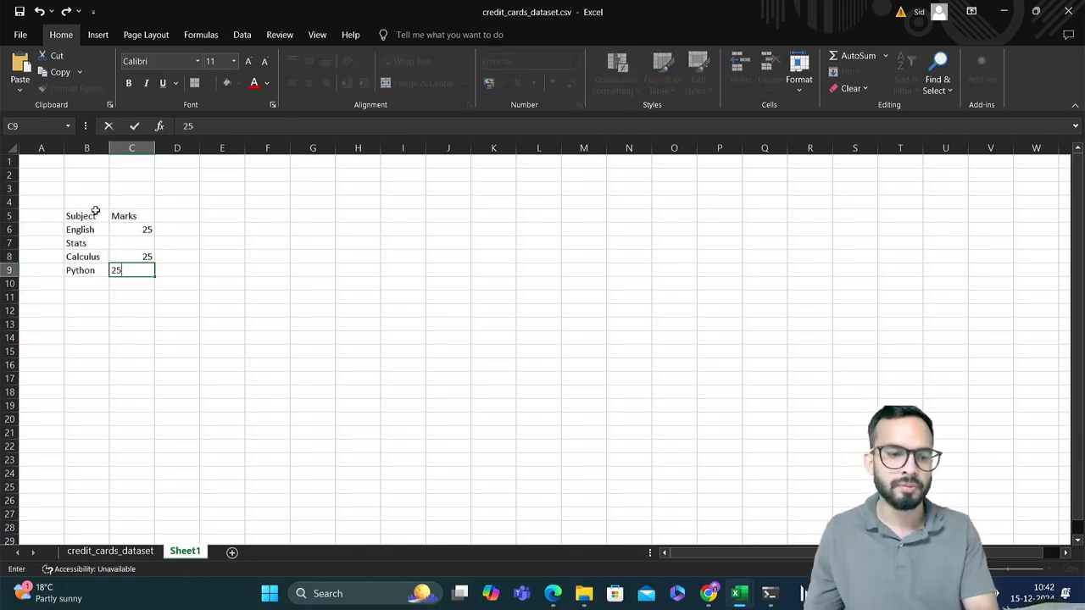
key("Return")
left_click(136, 248)
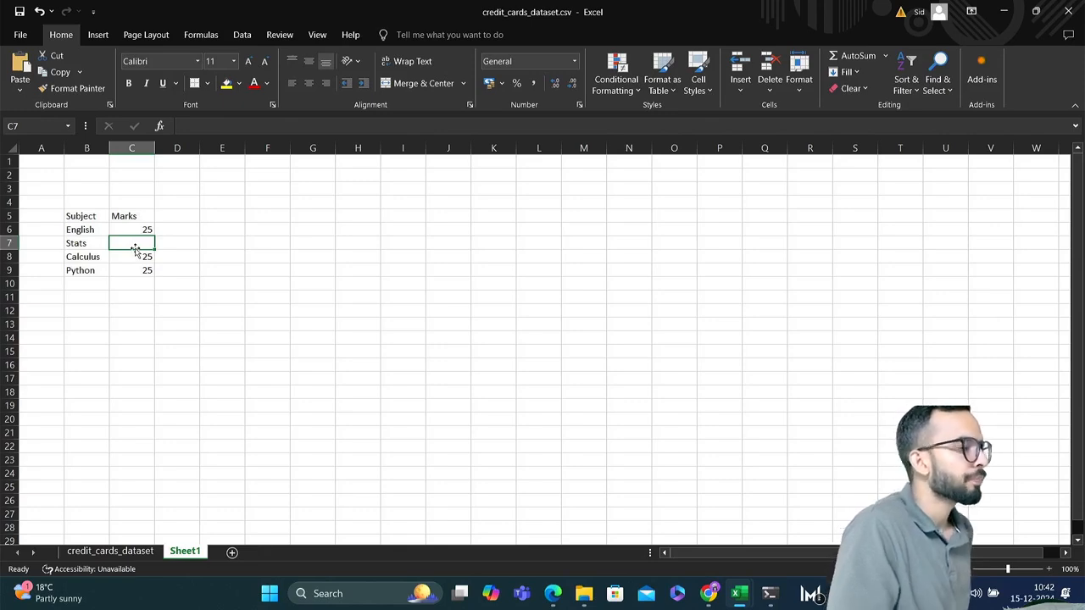
Return to the Colab notebook in Chrome and examine the Dtype column and the dtypes summary of the df.info() output
key("alt+Tab")
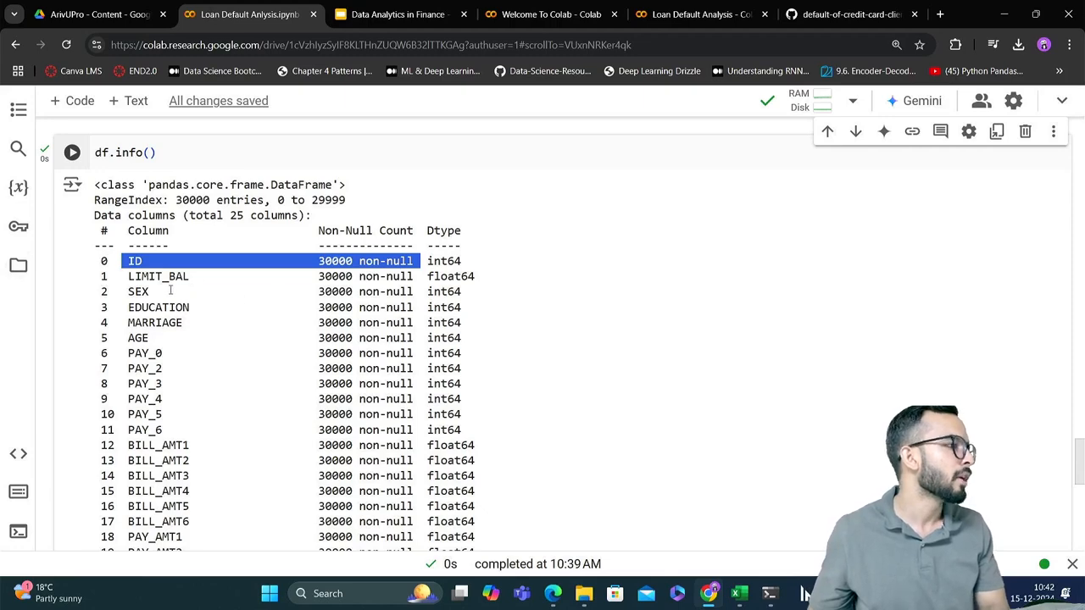
left_click(104, 297)
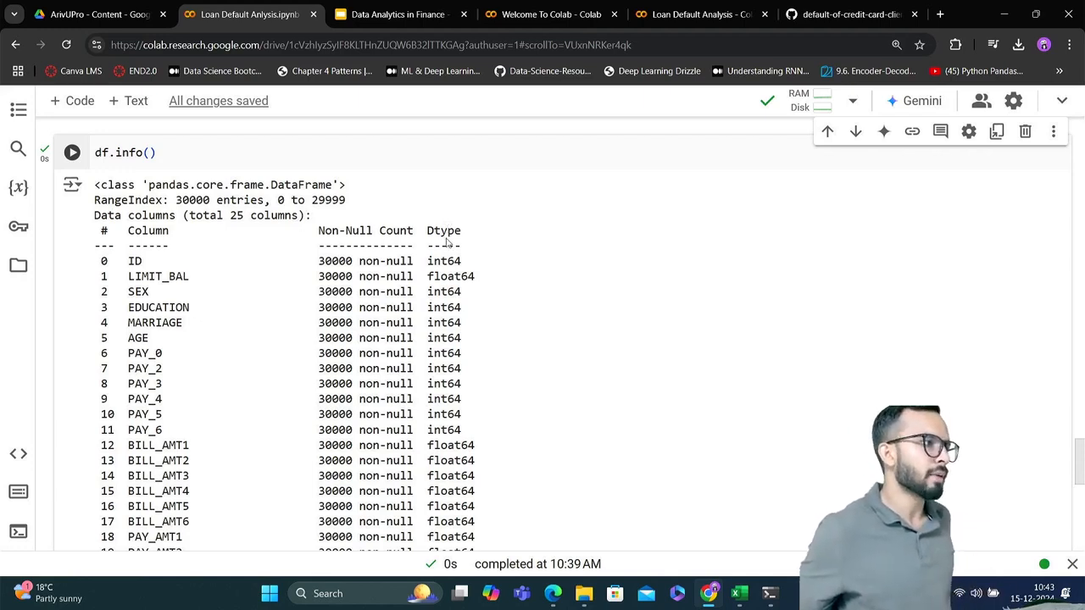
double_click(446, 261)
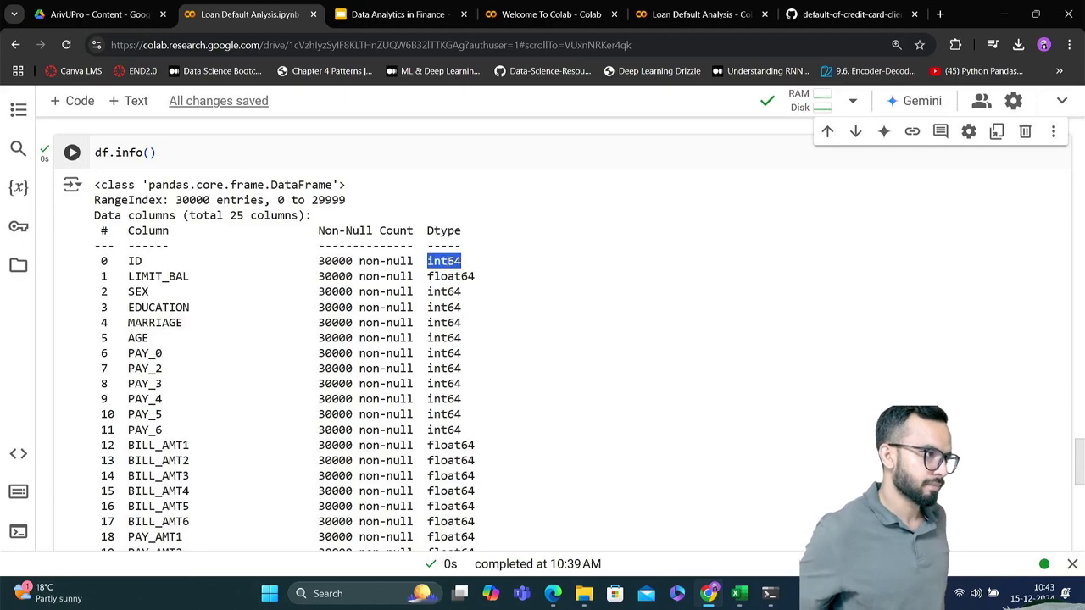
double_click(446, 275)
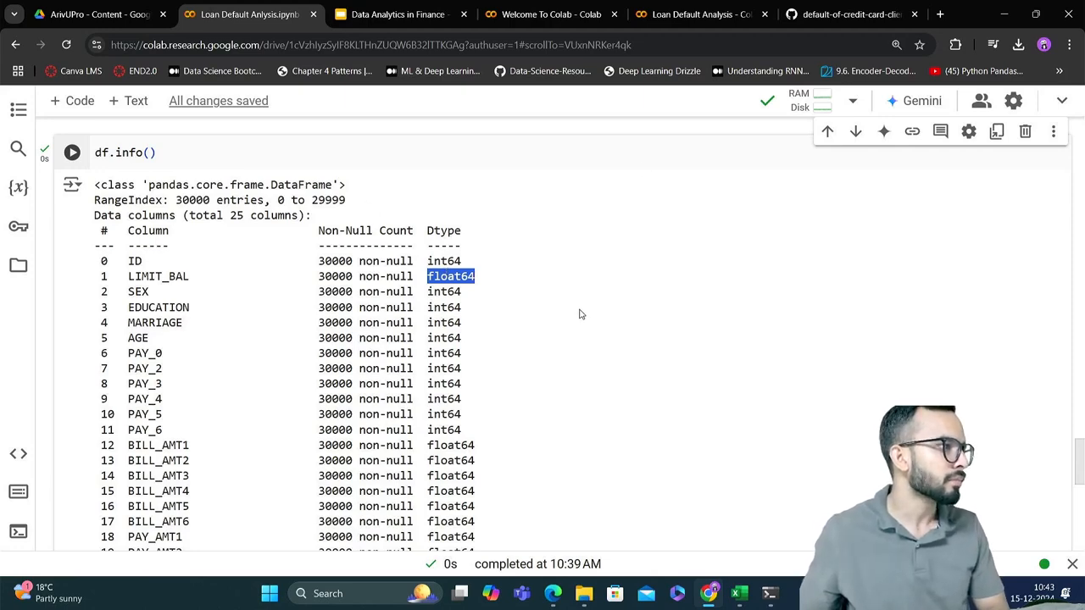
left_click(496, 259)
scroll(497, 258, "down", 3)
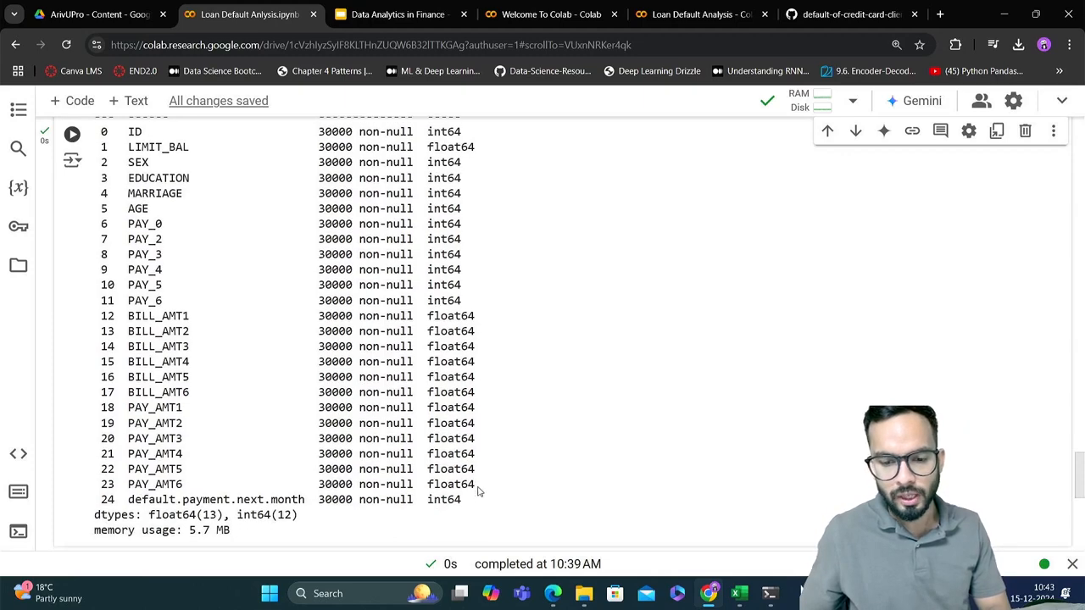
left_click_drag(475, 490, 102, 315)
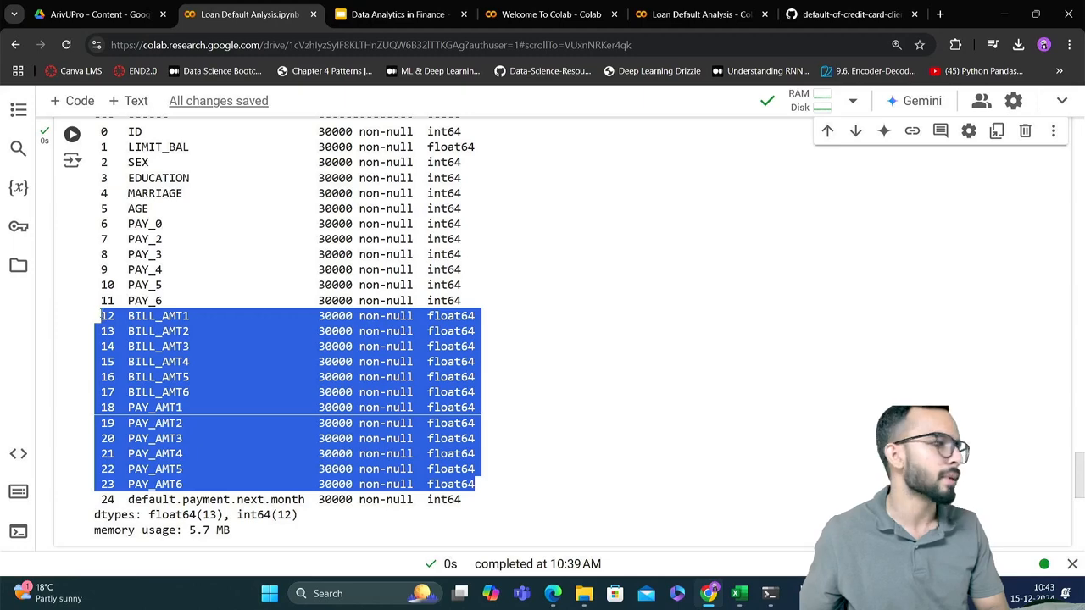
left_click(322, 349)
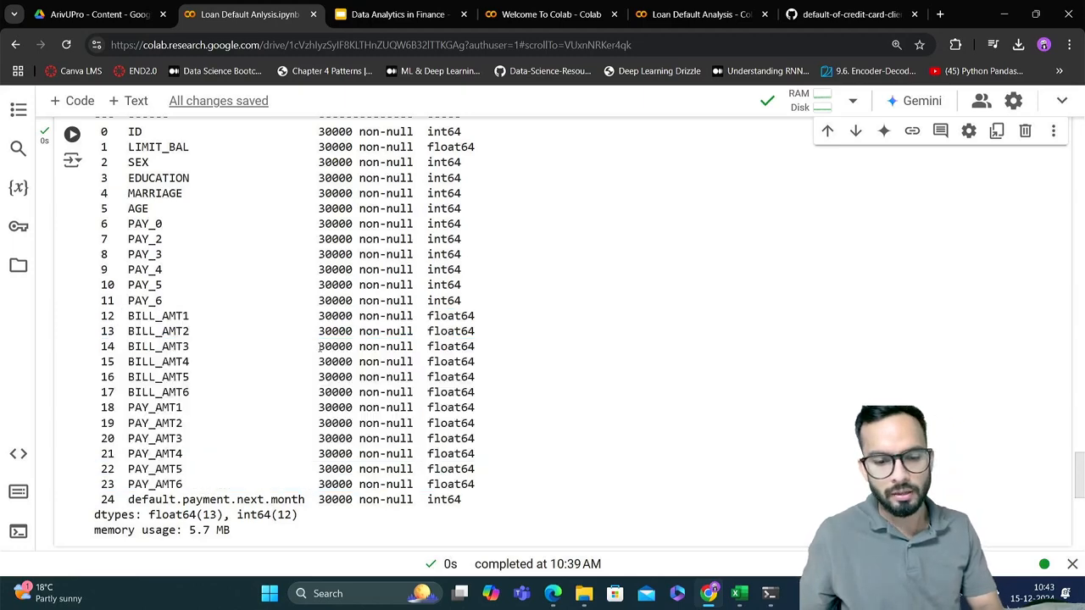
scroll(321, 348, "down", 4)
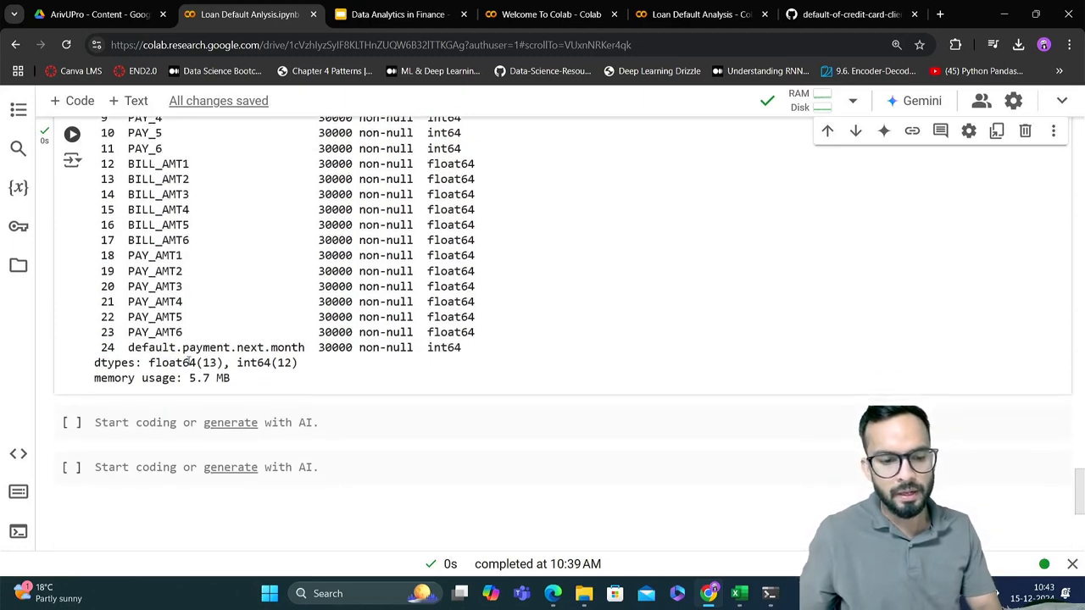
left_click_drag(227, 363, 196, 363)
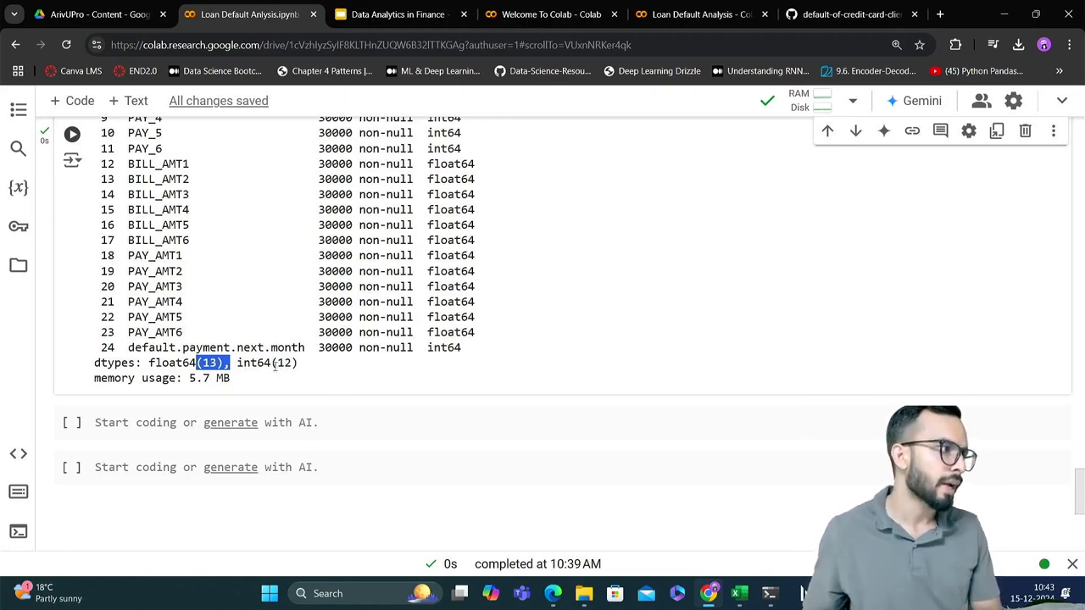
Examine the memory usage line and the rest of the df.info() output
left_click_drag(240, 379, 87, 381)
left_click(253, 384)
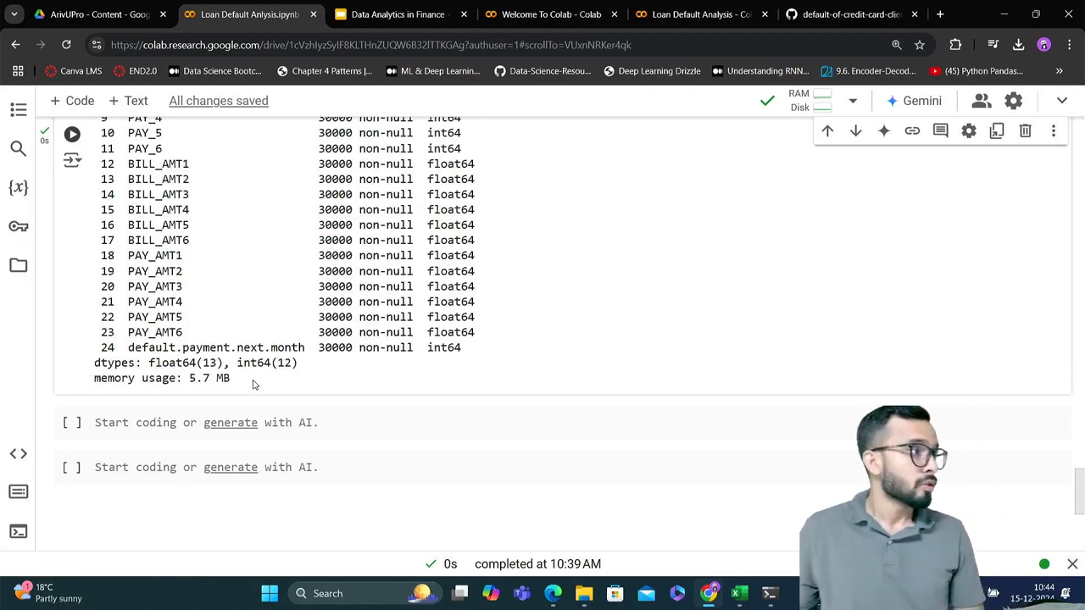
scroll(253, 384, "up", 5)
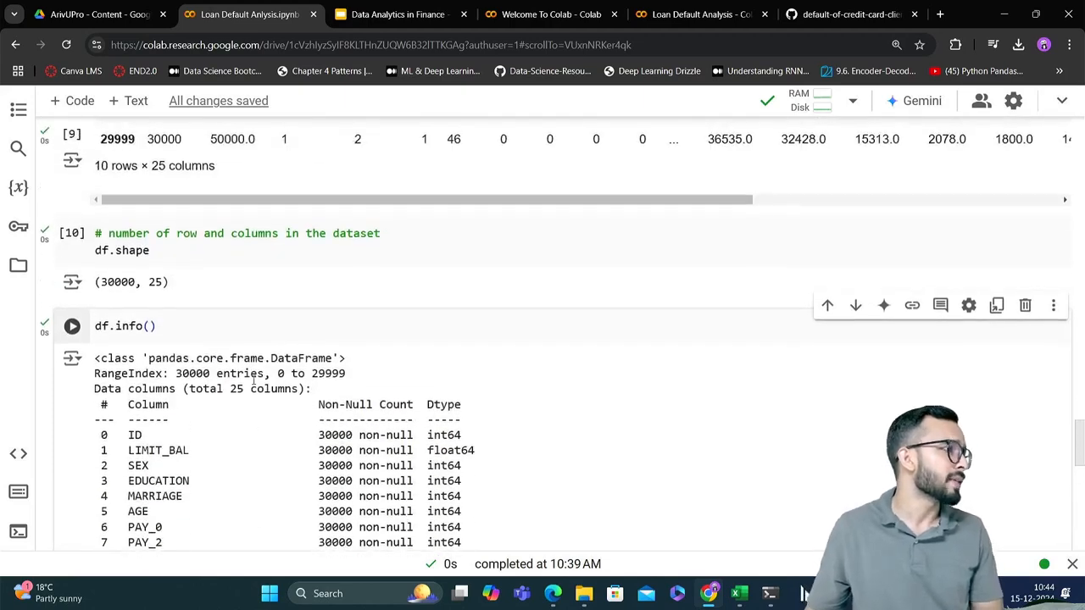
scroll(253, 382, "down", 6)
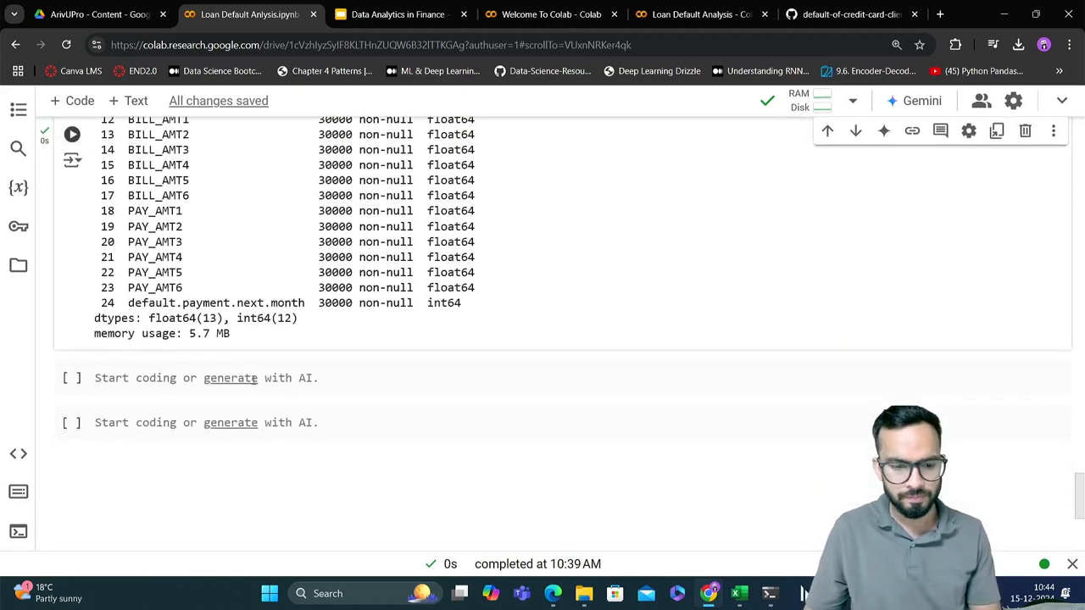
Insert several empty code cells below the df.info() output
scroll(253, 380, "down", 1)
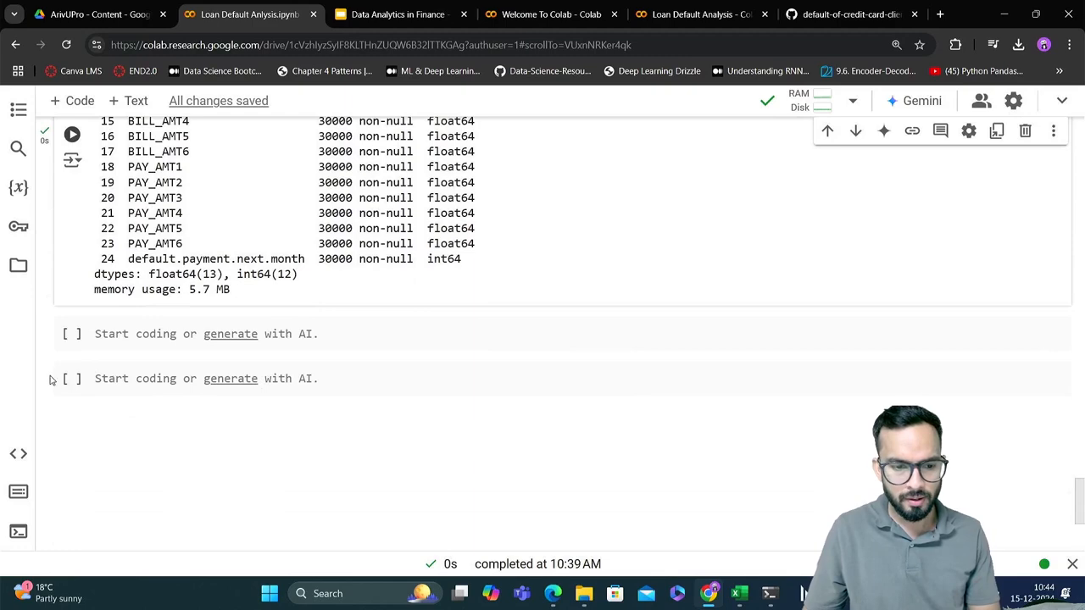
left_click(77, 102)
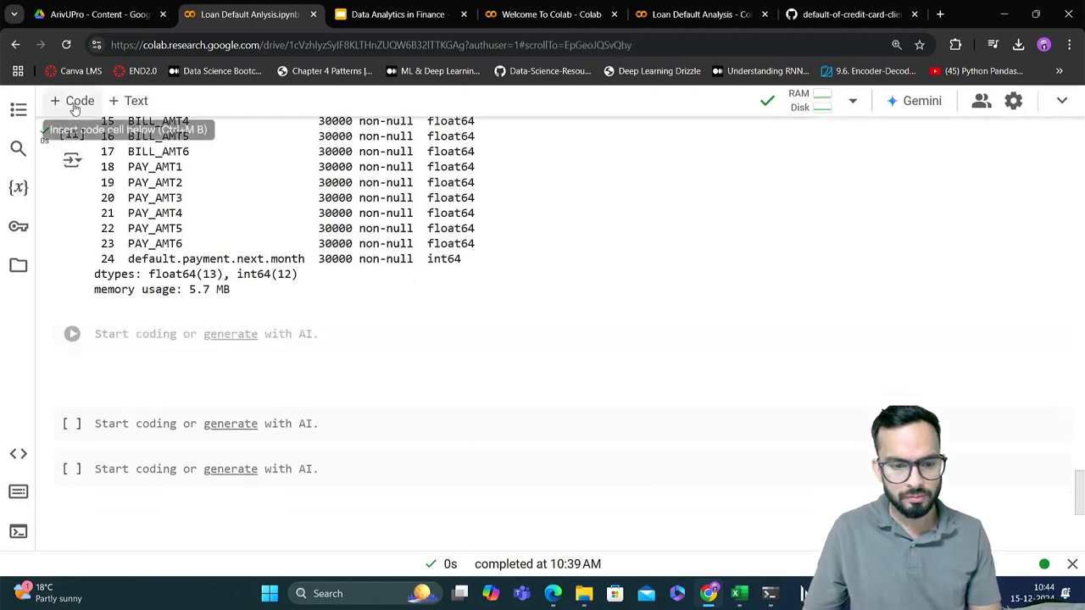
left_click(73, 109)
left_click(74, 108)
left_click(73, 108)
scroll(190, 316, "down", 1)
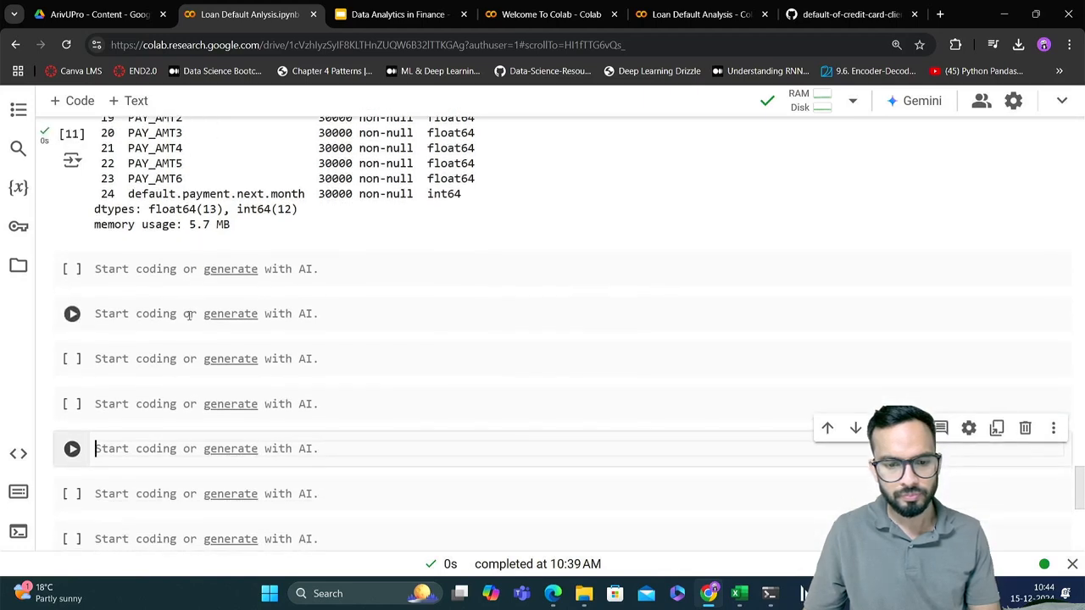
Write the comment "# Check , how we can select a particular column" in the first empty cell below the df.info() output
left_click(337, 272)
type("# ")
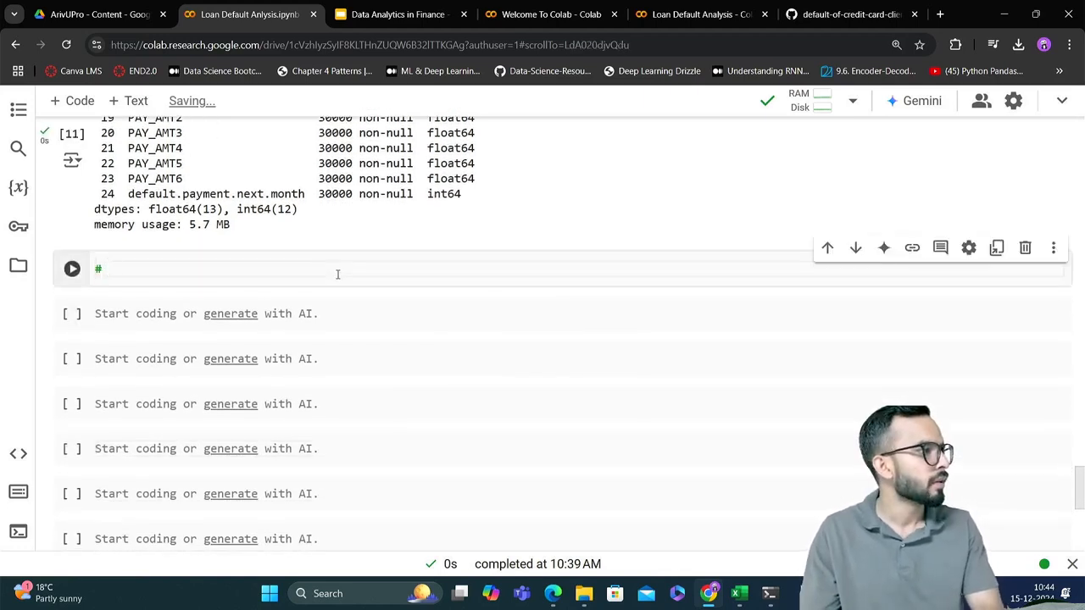
type("Che")
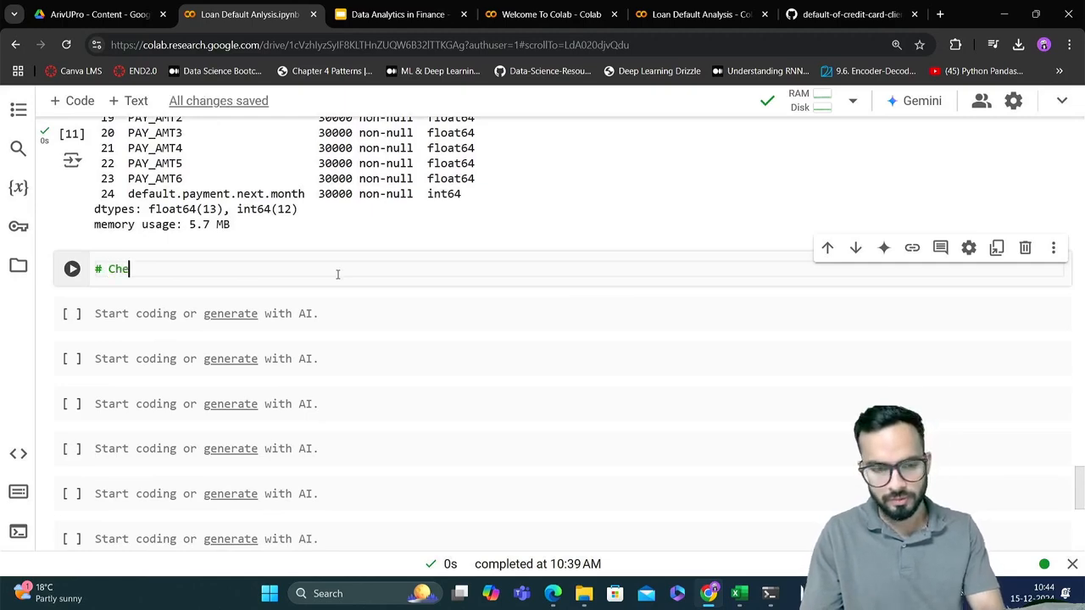
type("ck , h")
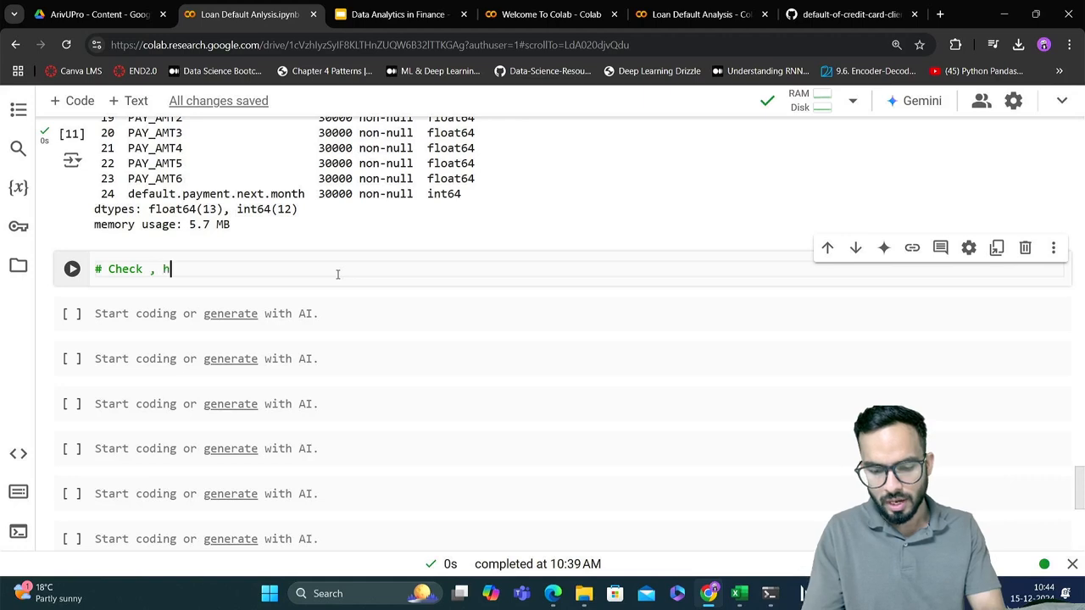
type("ow we ca")
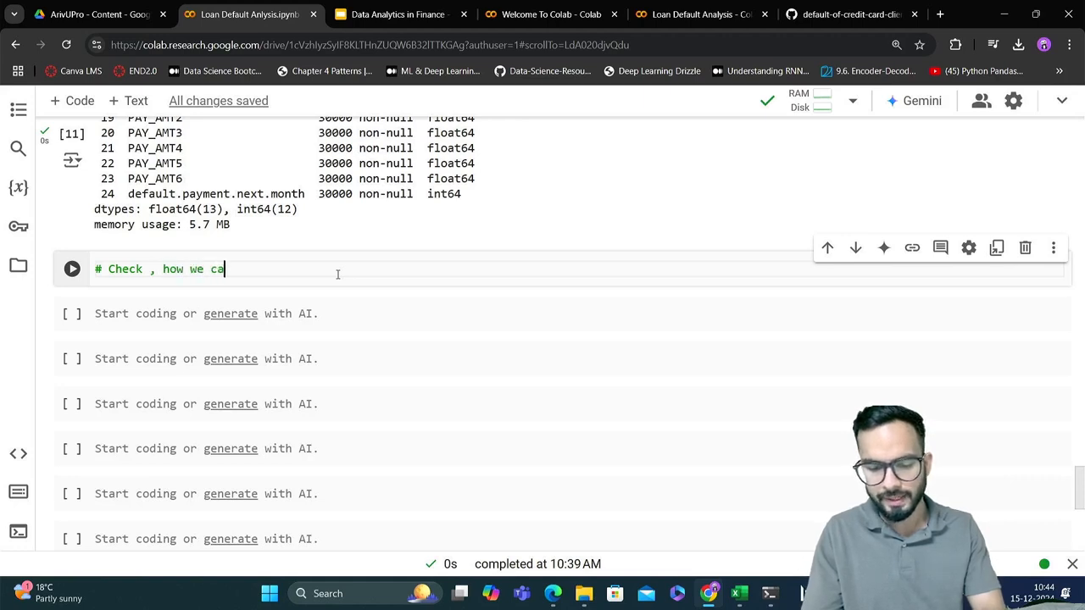
type("n select a")
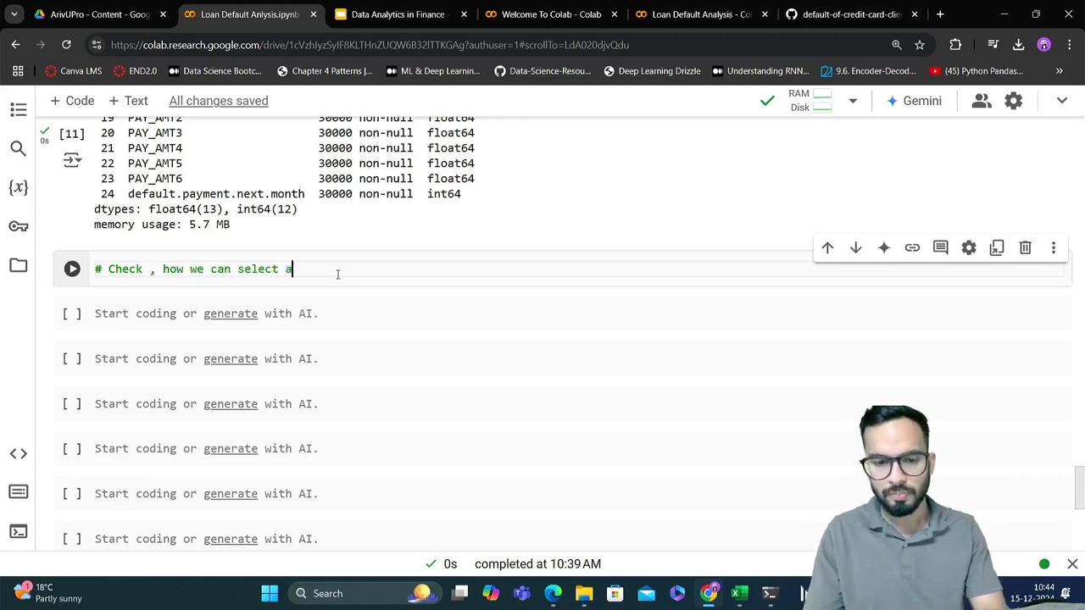
type(" parti")
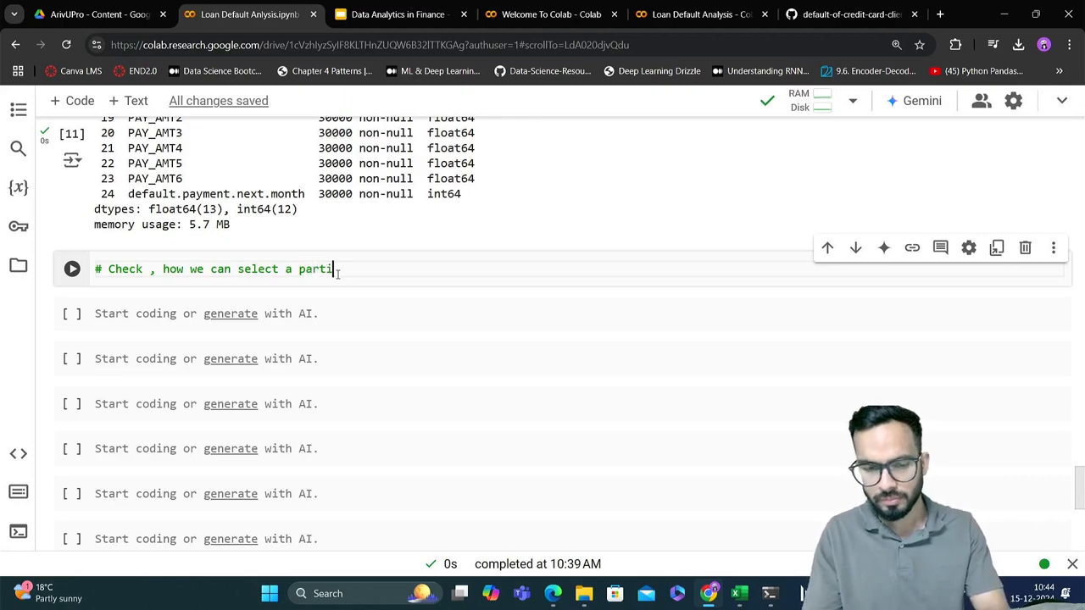
type("cular column")
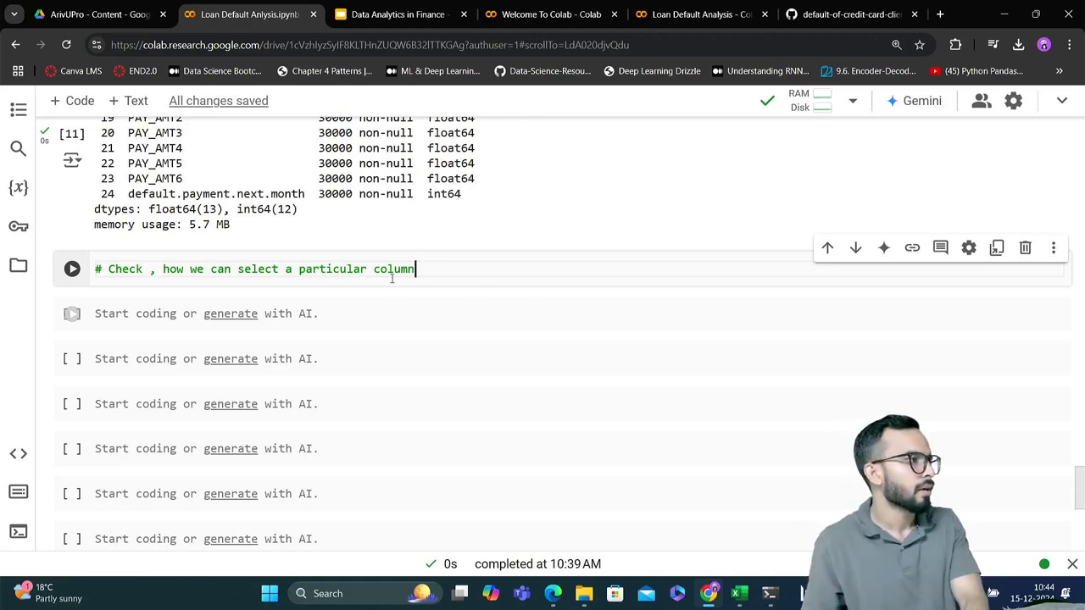
scroll(392, 280, "up", 3)
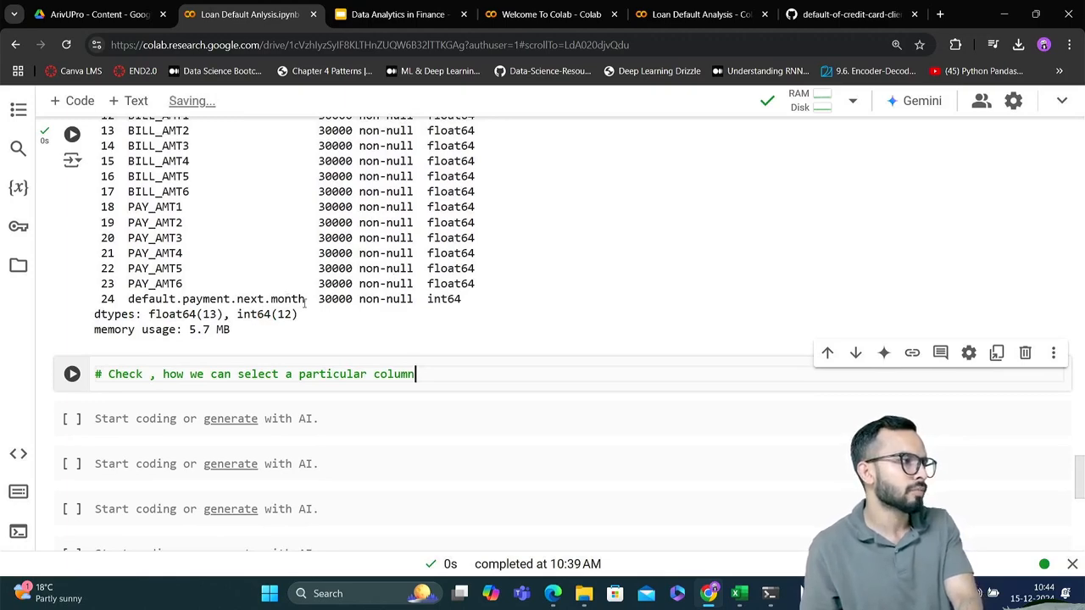
scroll(398, 334, "down", 1)
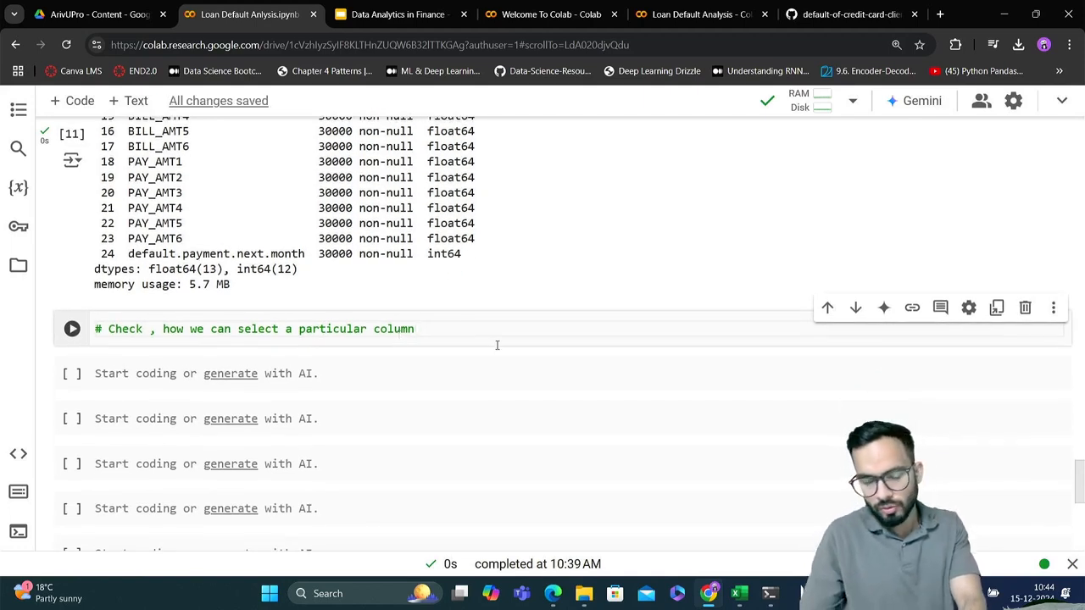
Below the comment, start a column selection as df[ "" ] with spaces around the empty quotes
key("Return")
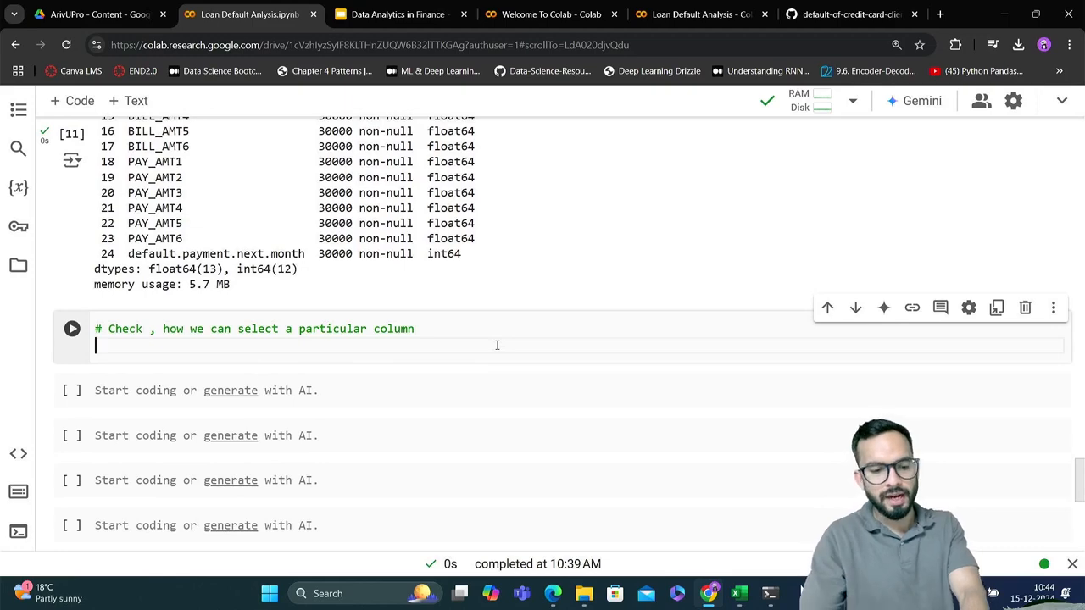
type("df")
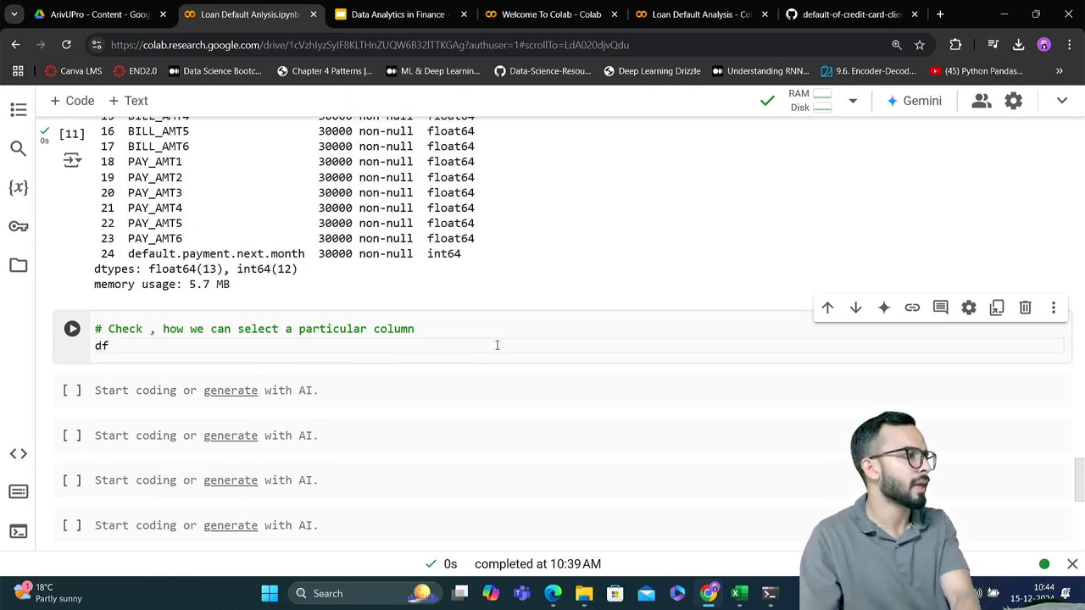
key("Tab")
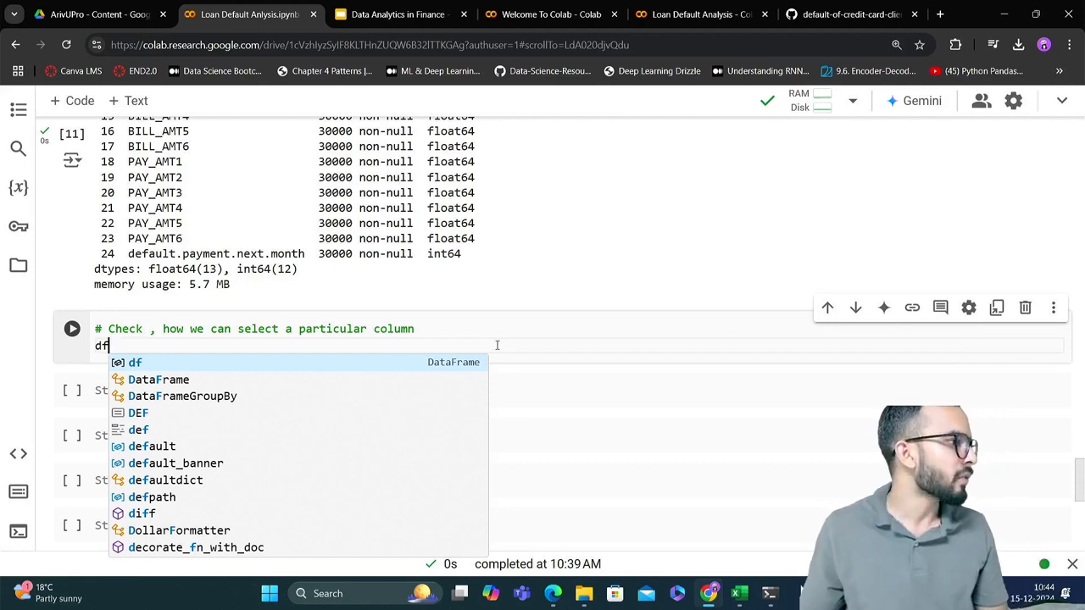
type("[")
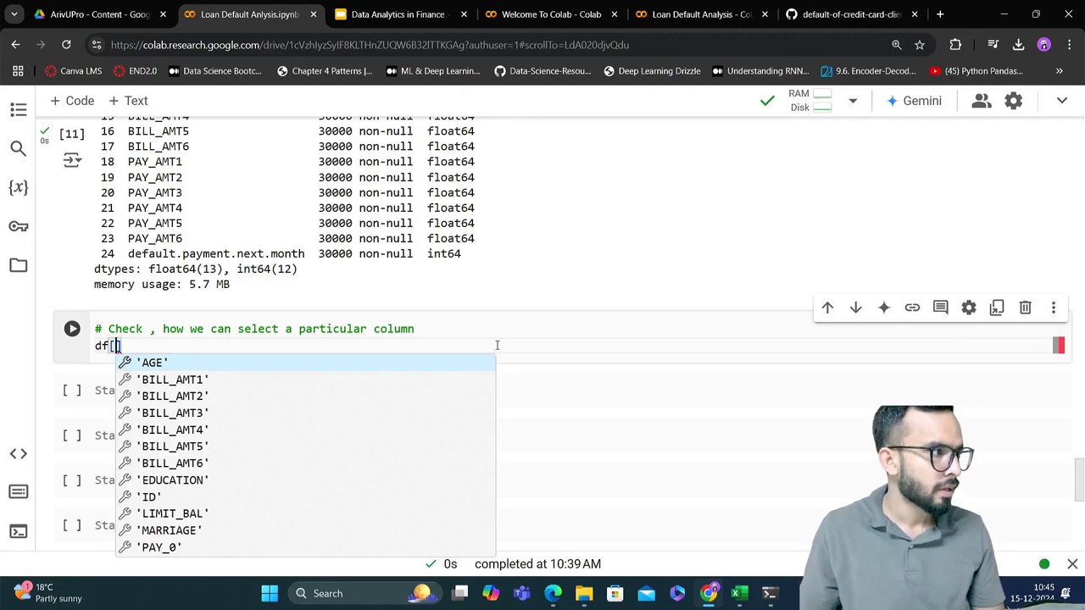
key("Escape")
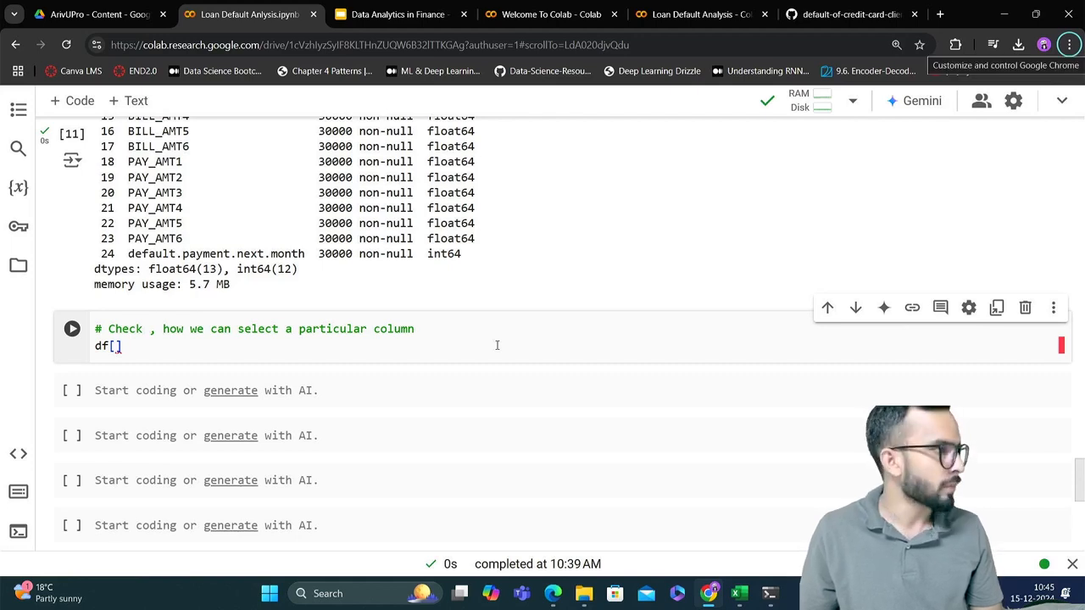
left_click(118, 345)
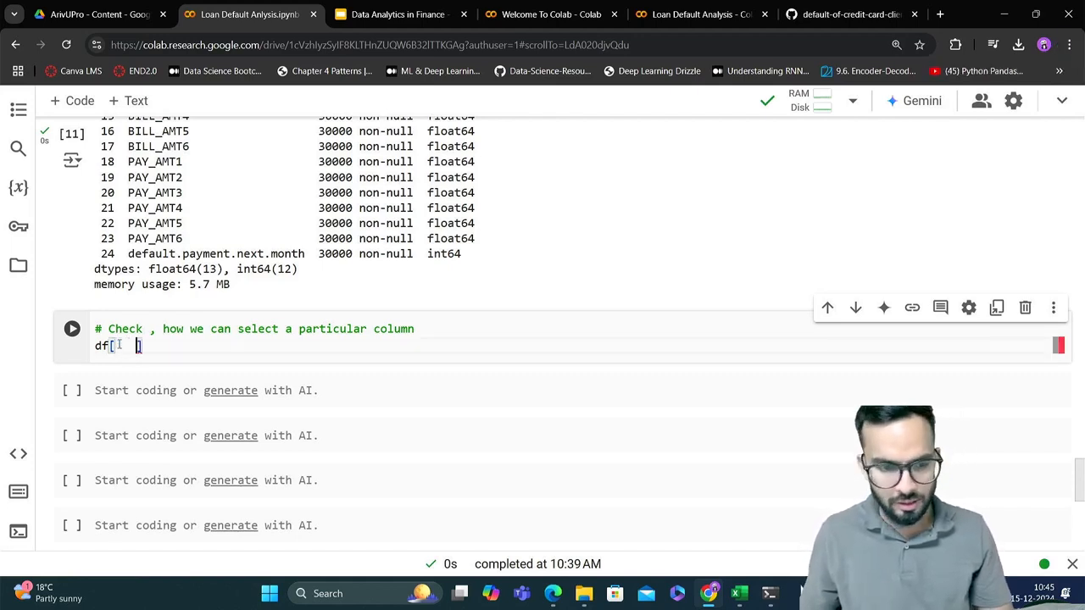
key("Left")
key("Left")
type("\"")
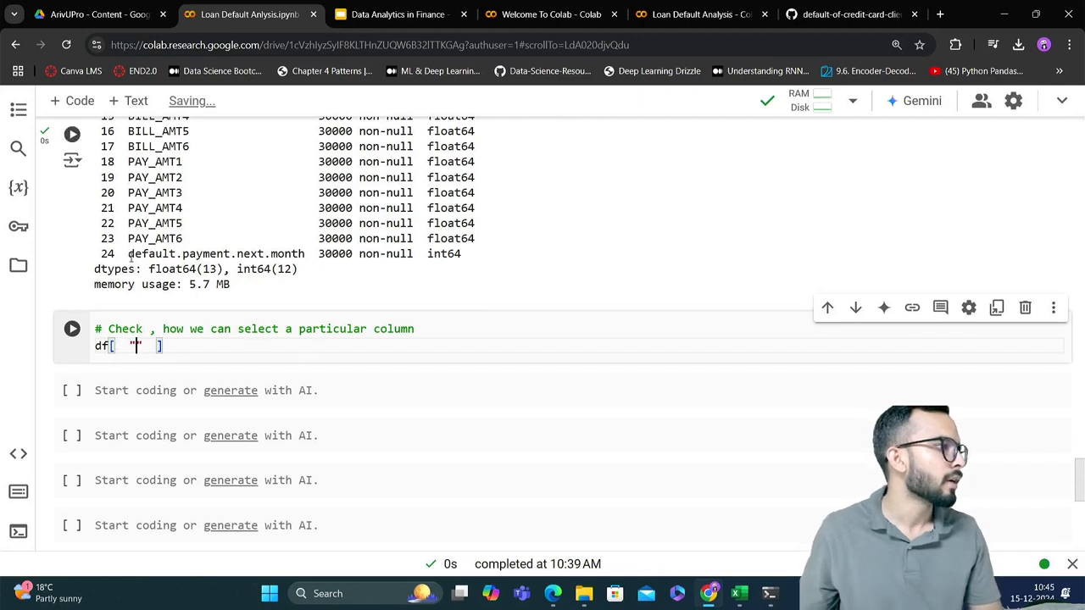
Copy the column name default.payment.next.month from the df.info() output into the quotes, run the cell and view its output
left_click_drag(128, 253, 308, 253)
key("ctrl+c")
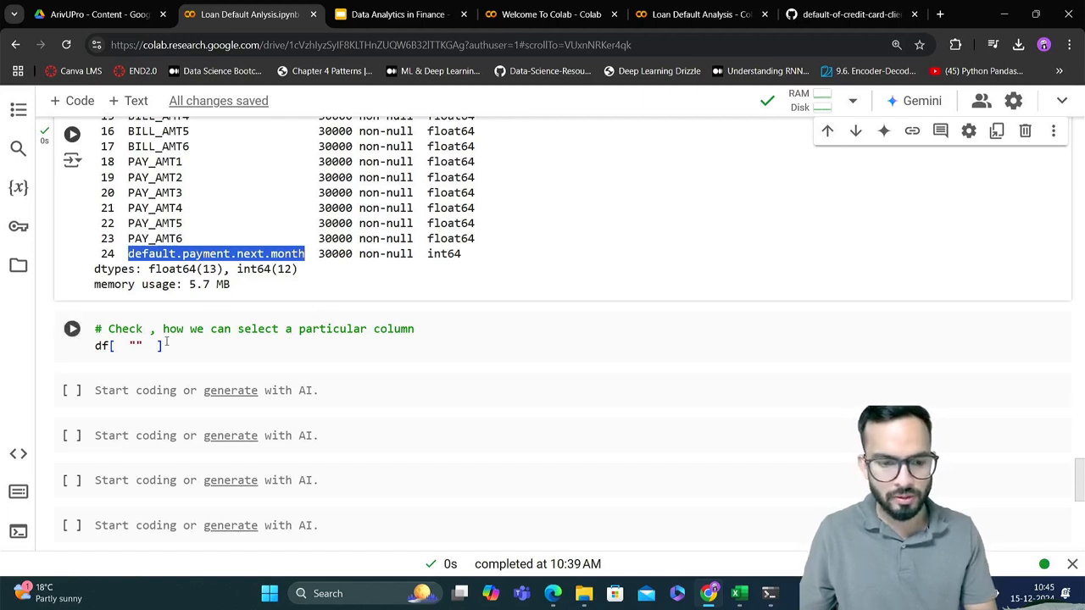
left_click(135, 346)
key("ctrl+v")
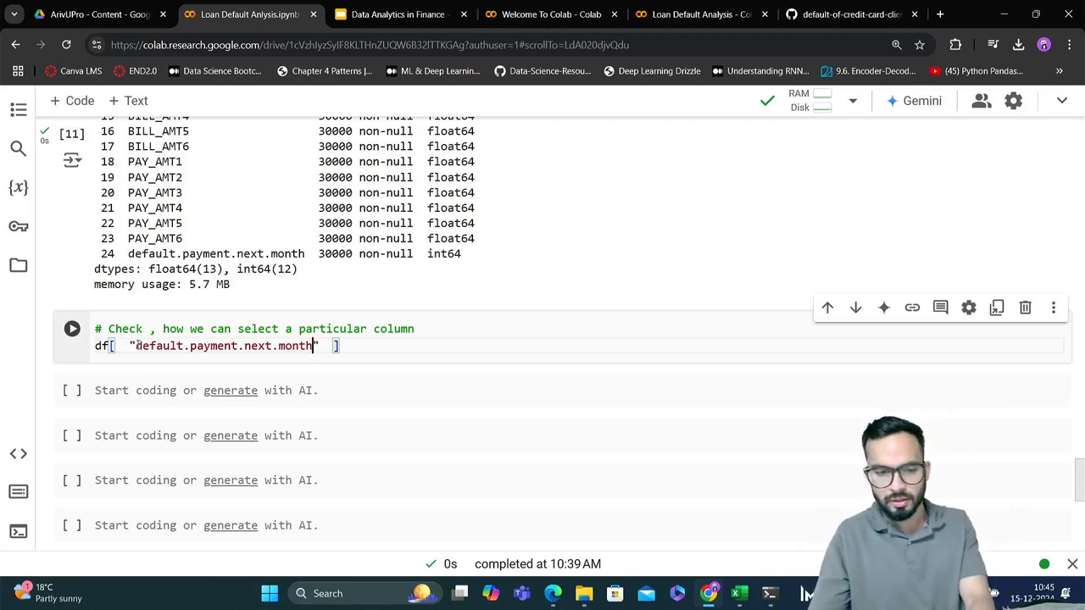
key("shift+Return")
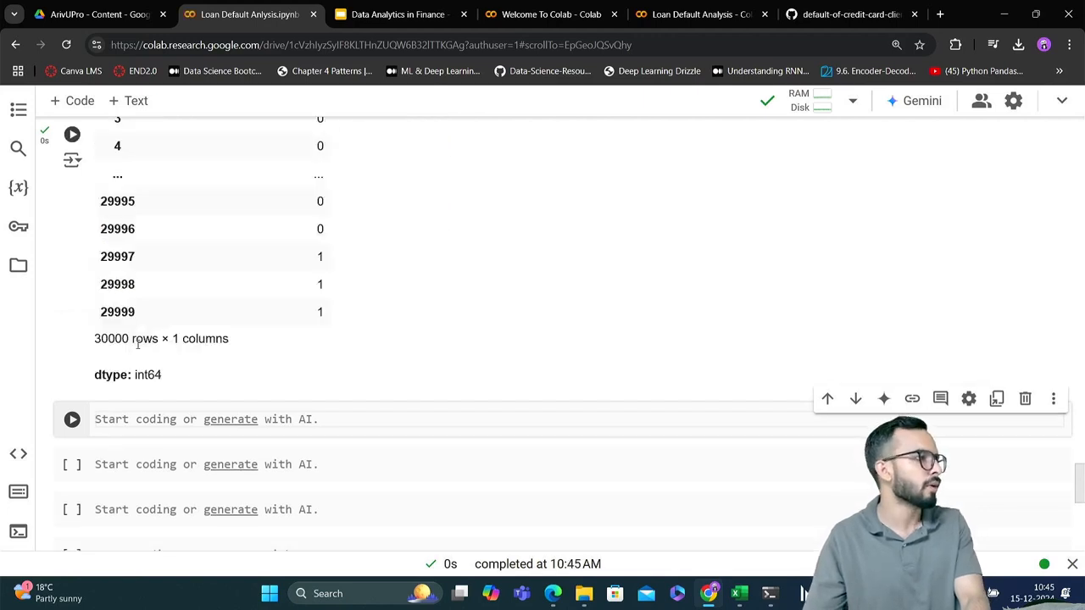
scroll(305, 273, "up", 1)
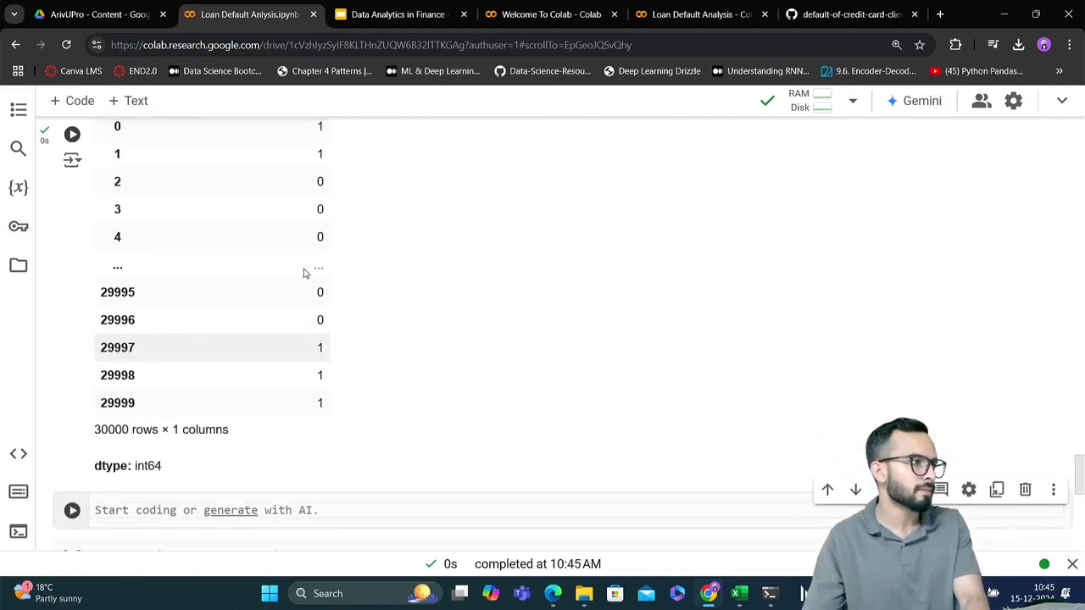
scroll(305, 273, "up", 1)
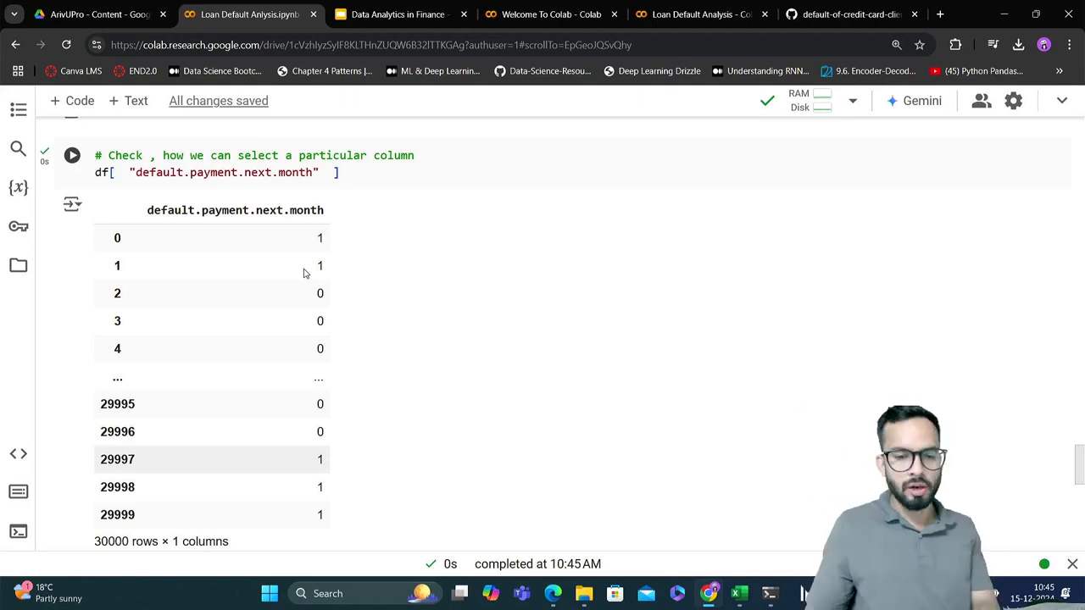
Copy the df[ "default.payment.next.month" ] line into the next empty code cell
left_click(353, 169)
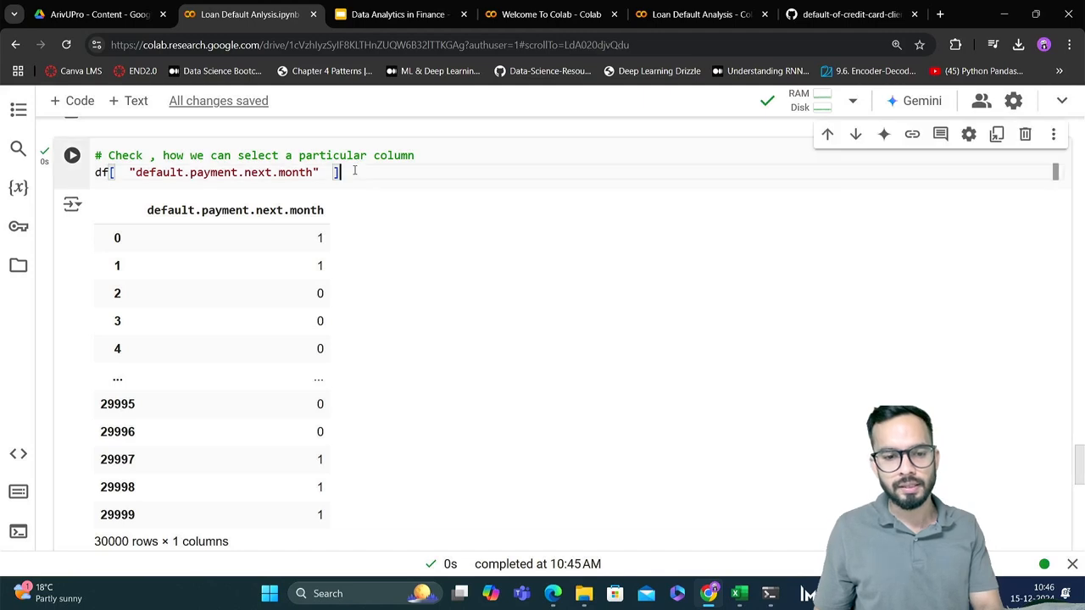
left_click_drag(342, 172, 92, 184)
key("ctrl+c")
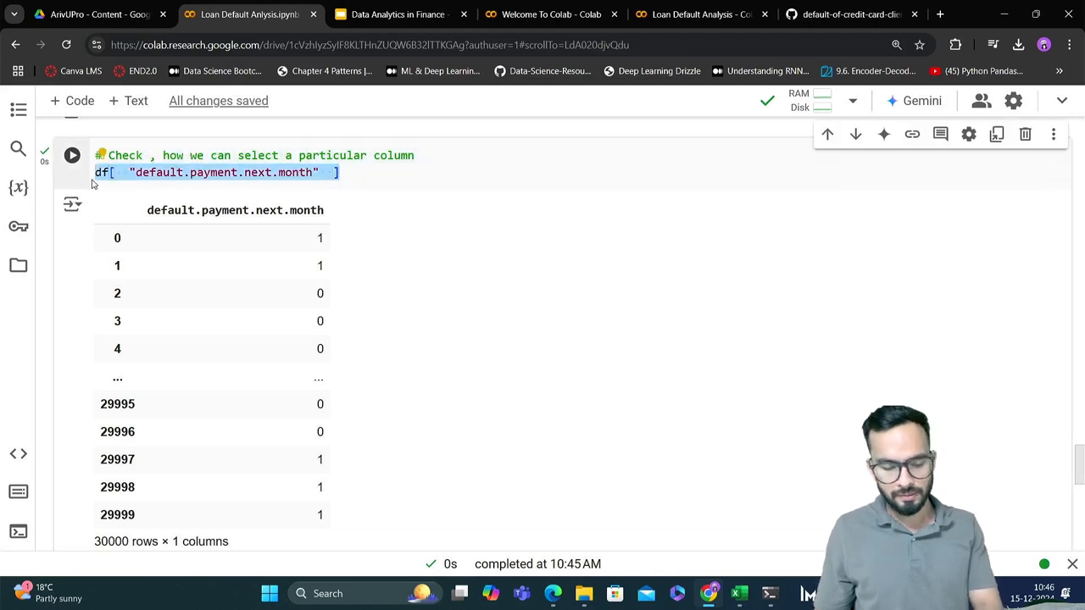
scroll(288, 266, "down", 3)
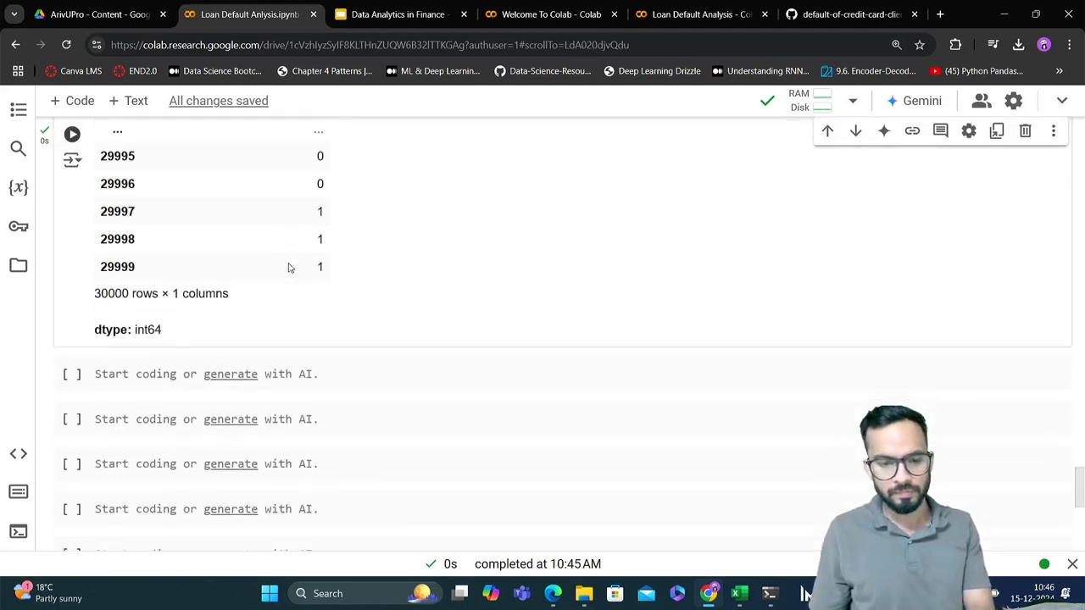
left_click(345, 347)
key("ctrl+v")
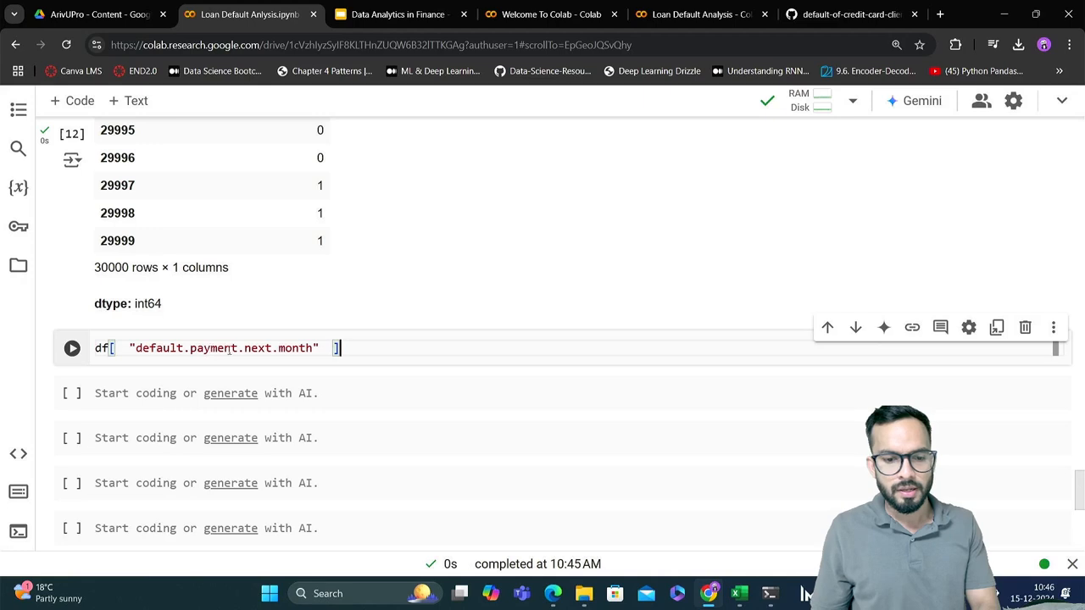
Wrap the "default.payment.next.month" column name in a second pair of square brackets inside the copied df selection
left_click_drag(327, 349, 129, 339)
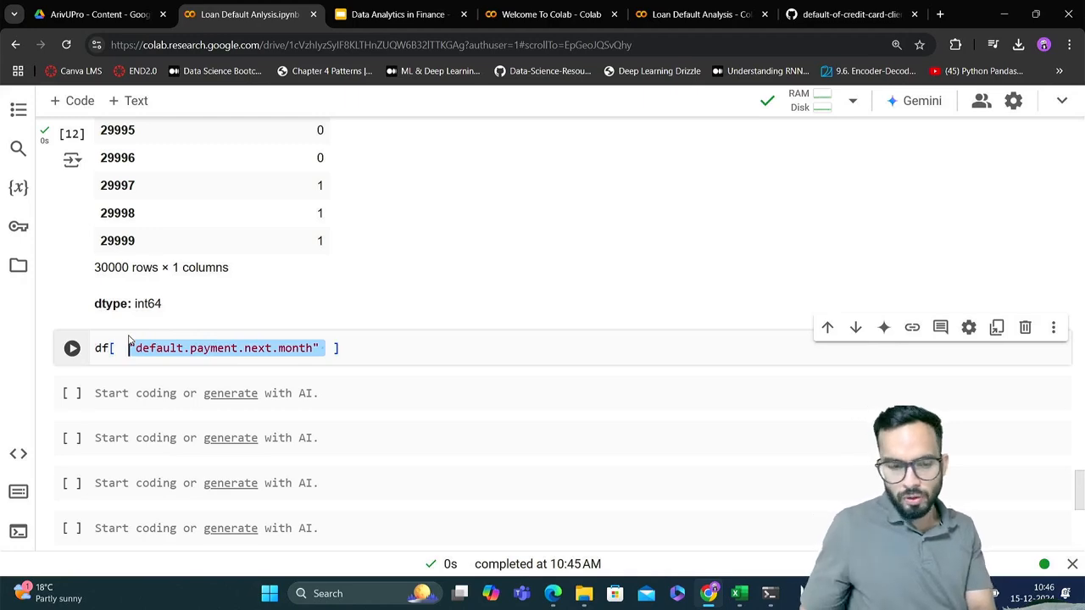
key("Left")
key("Left")
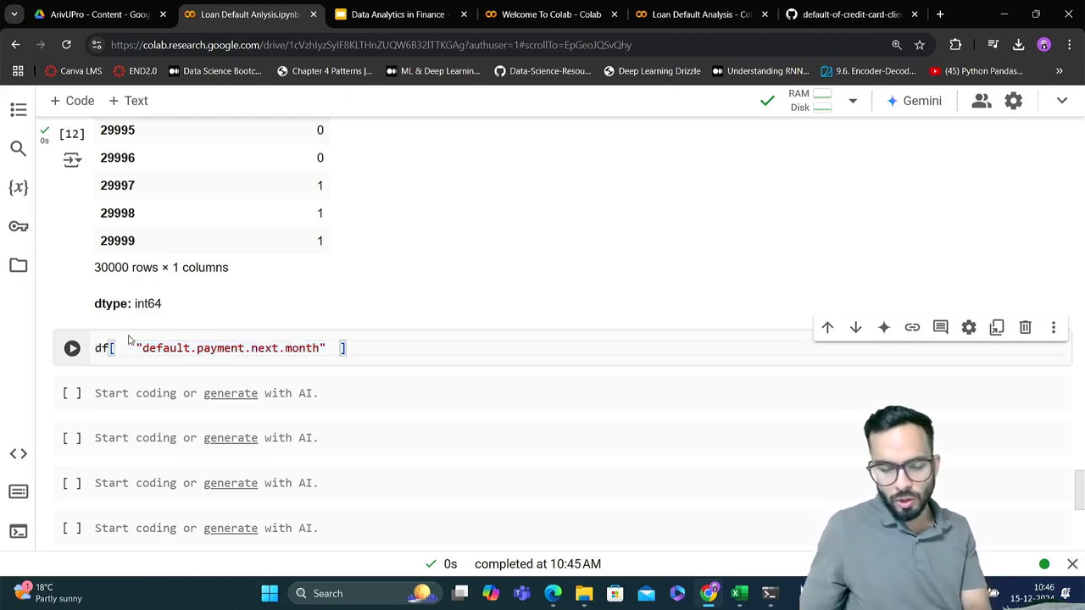
type("[")
key("Delete")
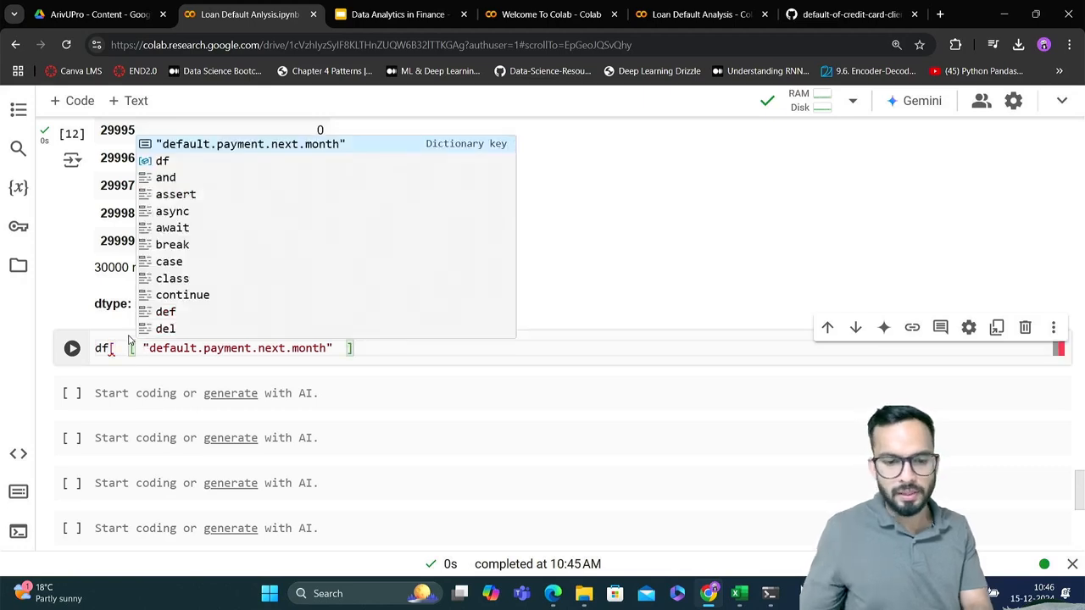
left_click(333, 348)
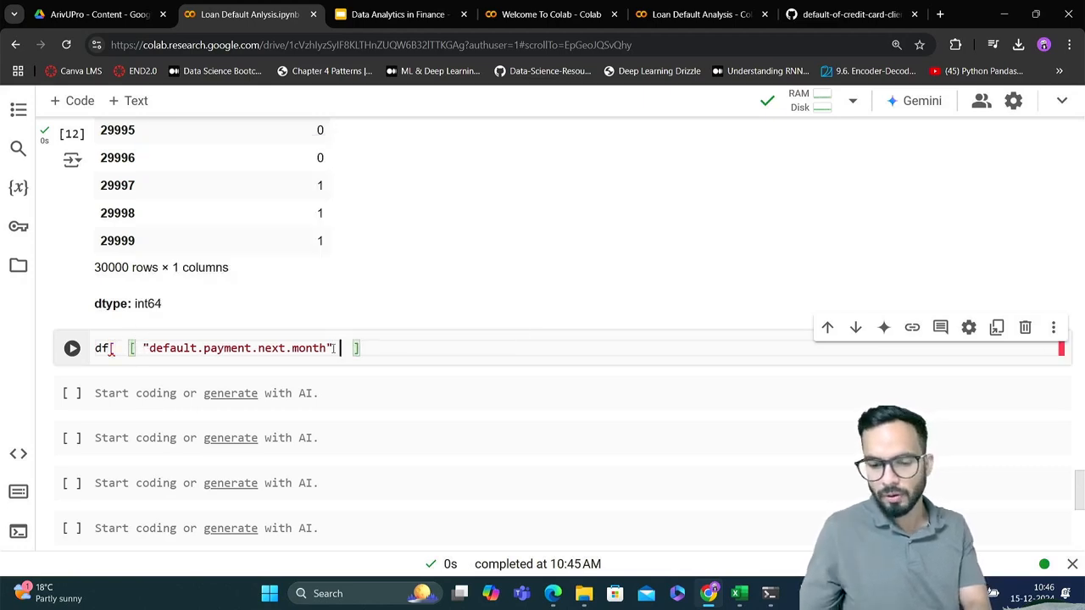
type("]")
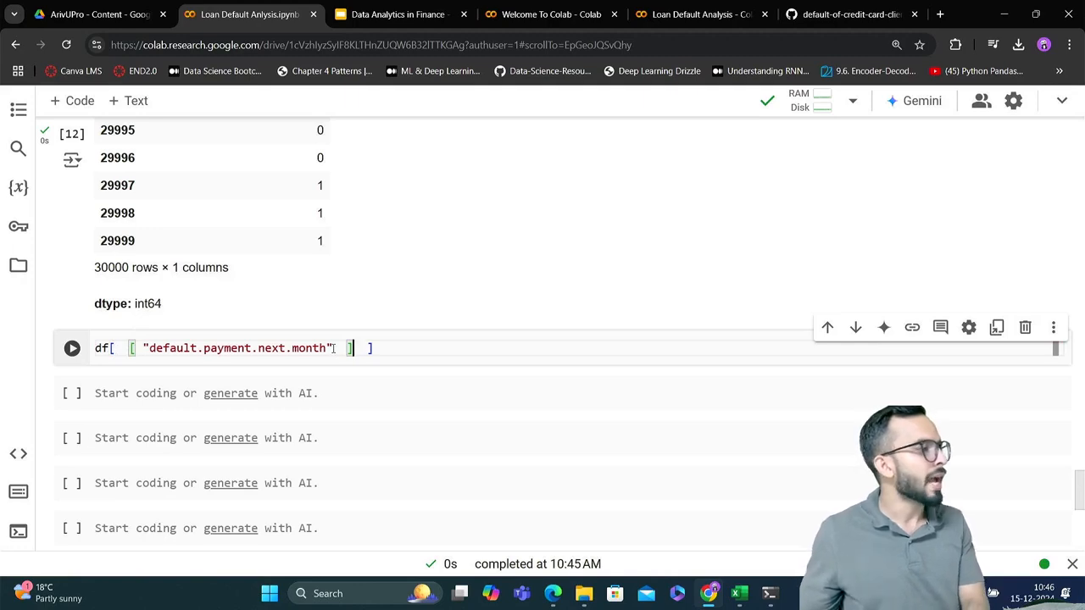
Add "EDUCATION" as a second, comma-separated column name to the inner list, checking the column names in the df.info() output
left_click(334, 348)
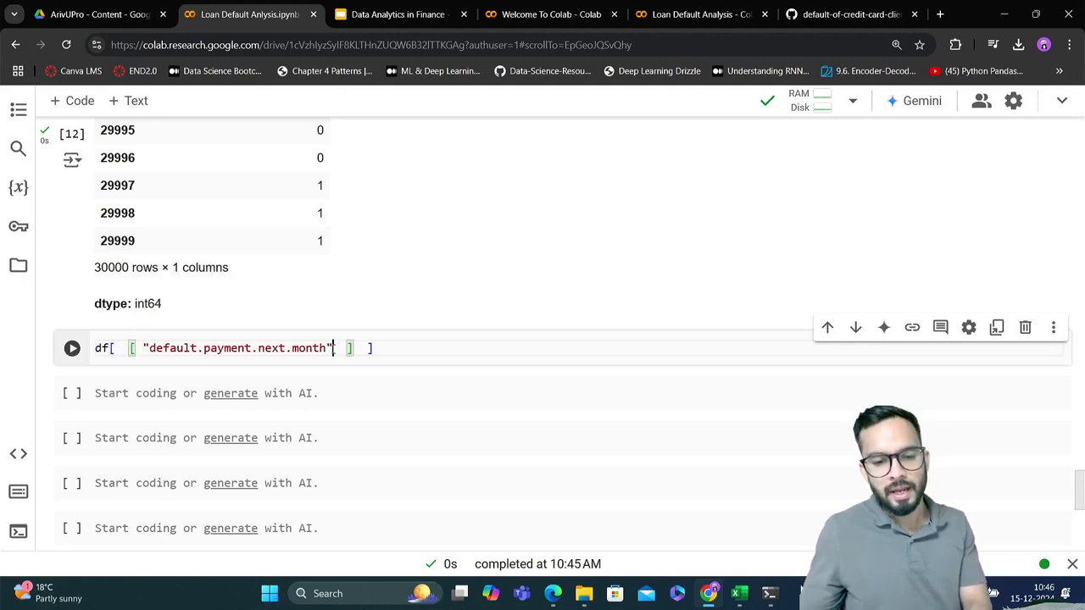
type(",")
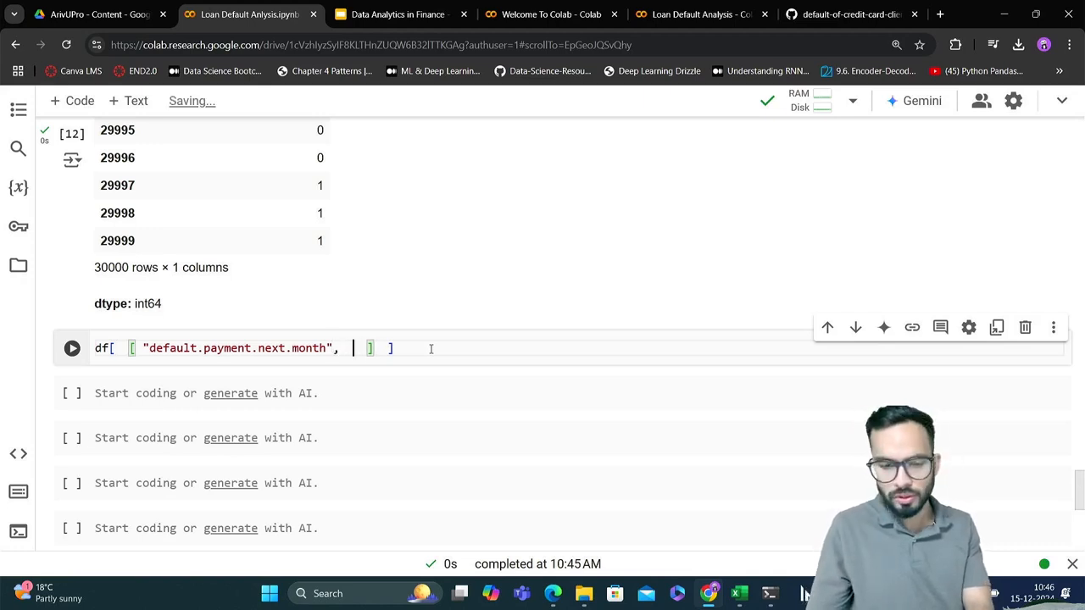
type("  \"")
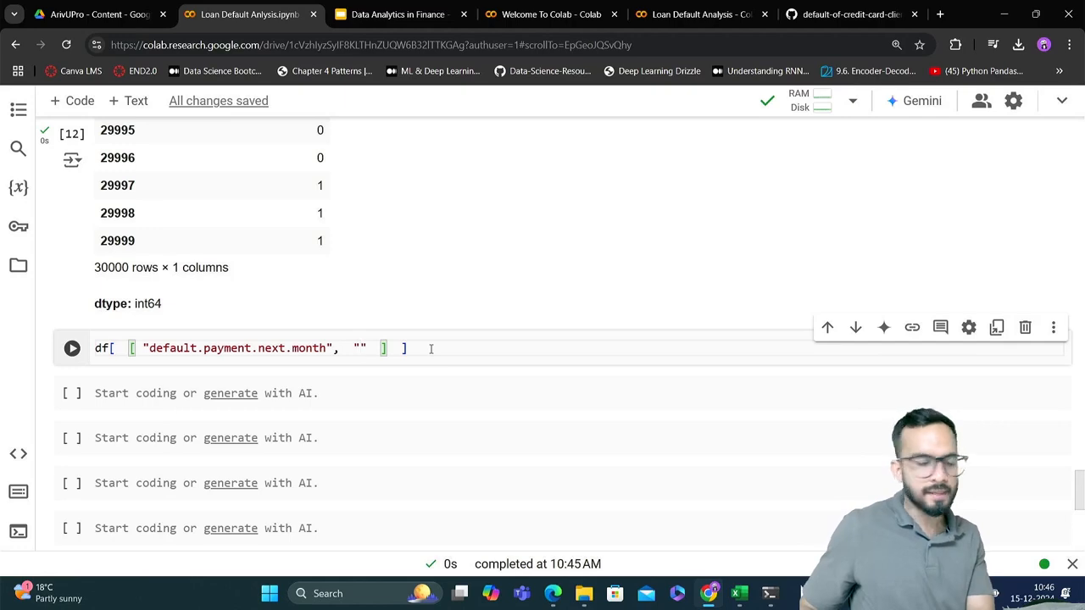
scroll(431, 348, "up", 1)
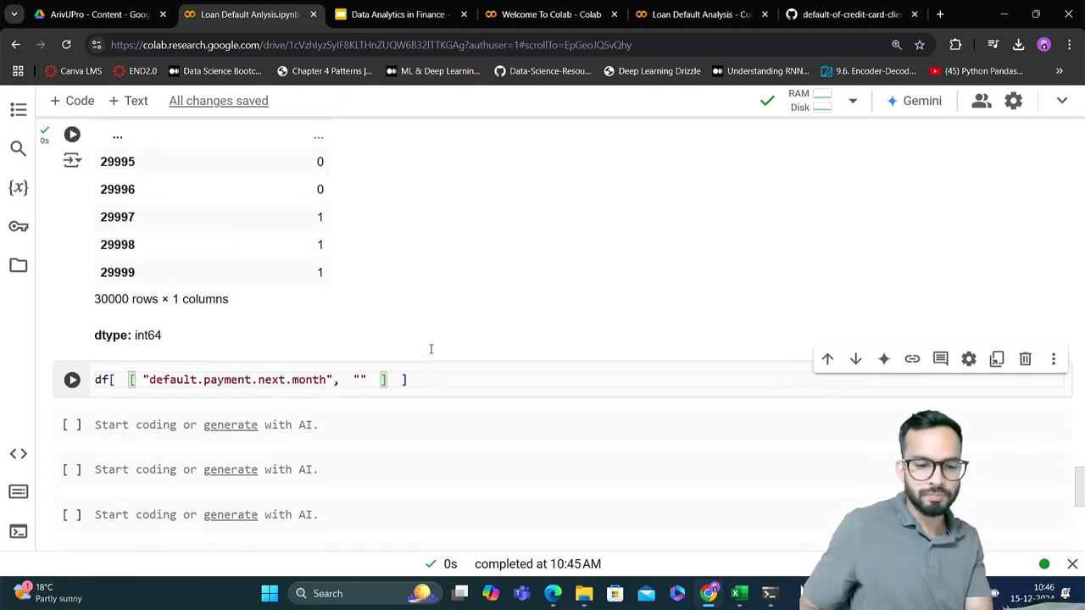
scroll(430, 349, "up", 1)
scroll(431, 348, "down", 1)
scroll(431, 348, "up", 10)
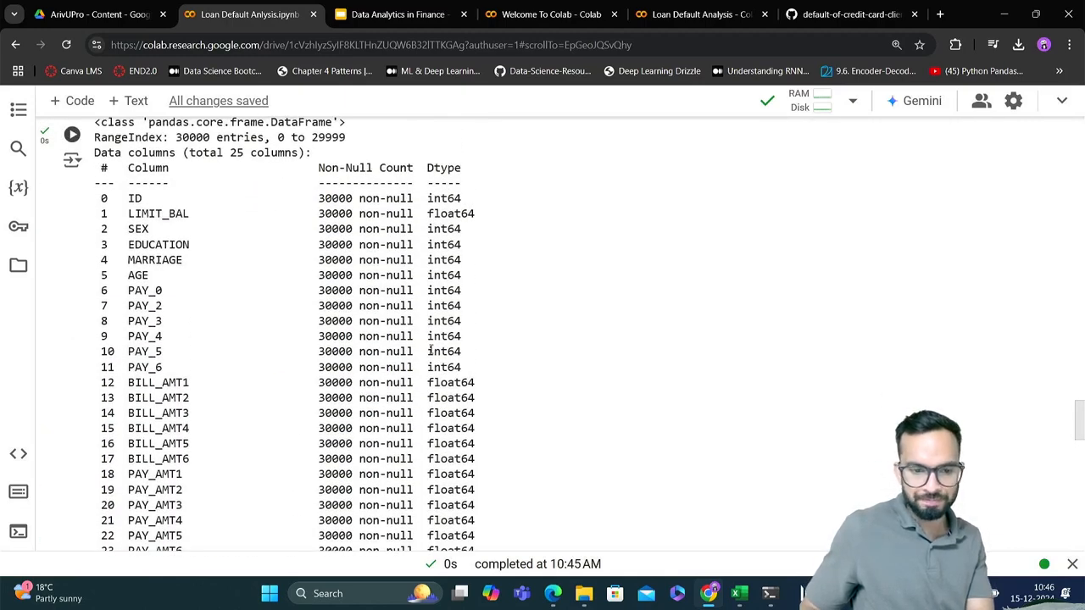
scroll(431, 348, "down", 12)
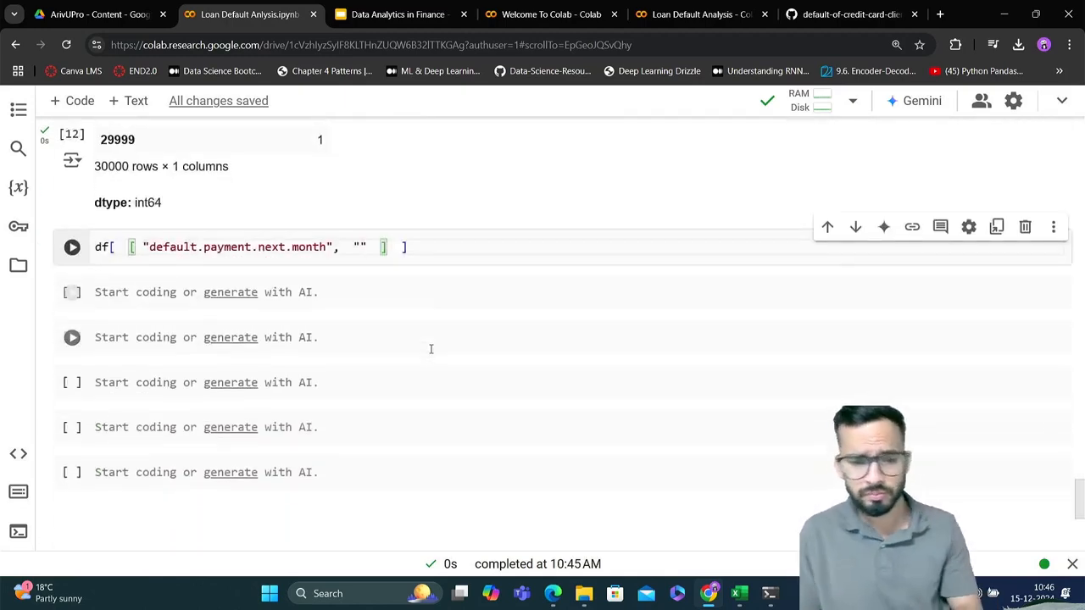
type("ED")
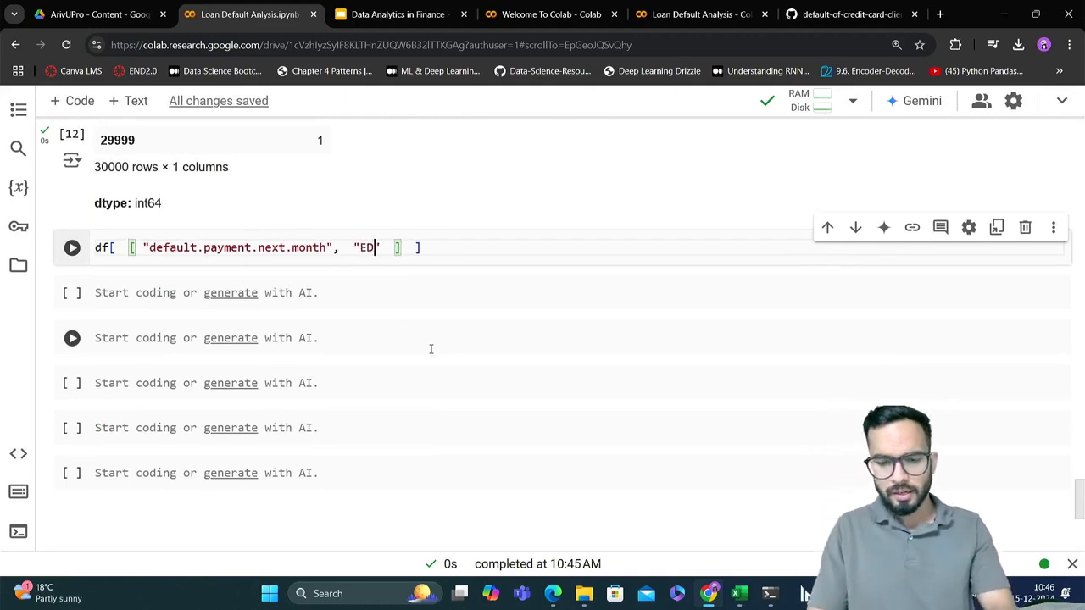
type("UCATION")
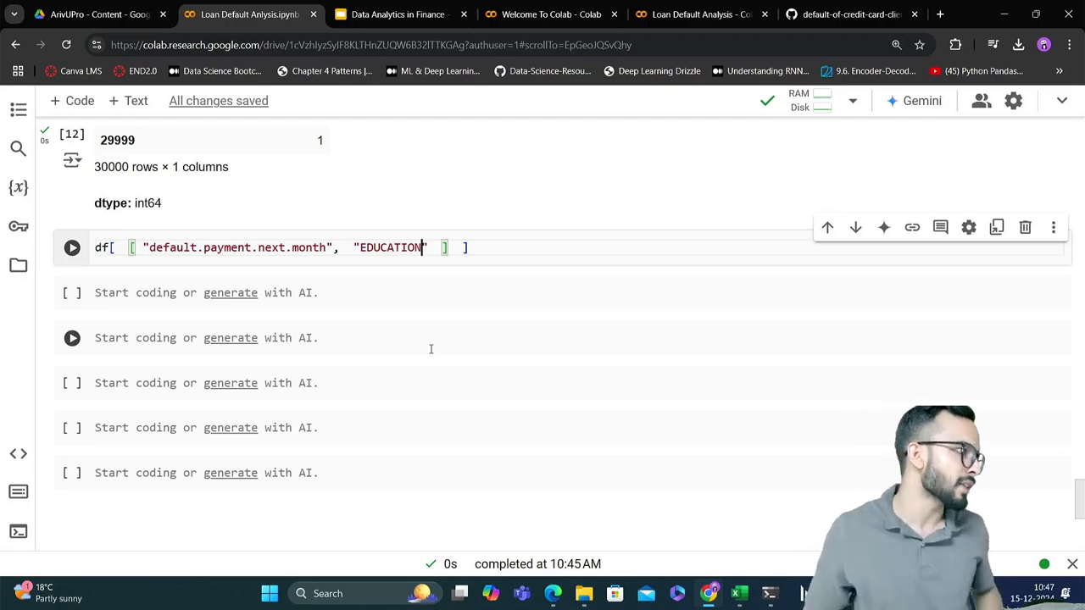
Verify the EDUCATION column name against the df.info() output, run the two-column selection cell and view its output
scroll(430, 349, "up", 10)
scroll(431, 350, "up", 3)
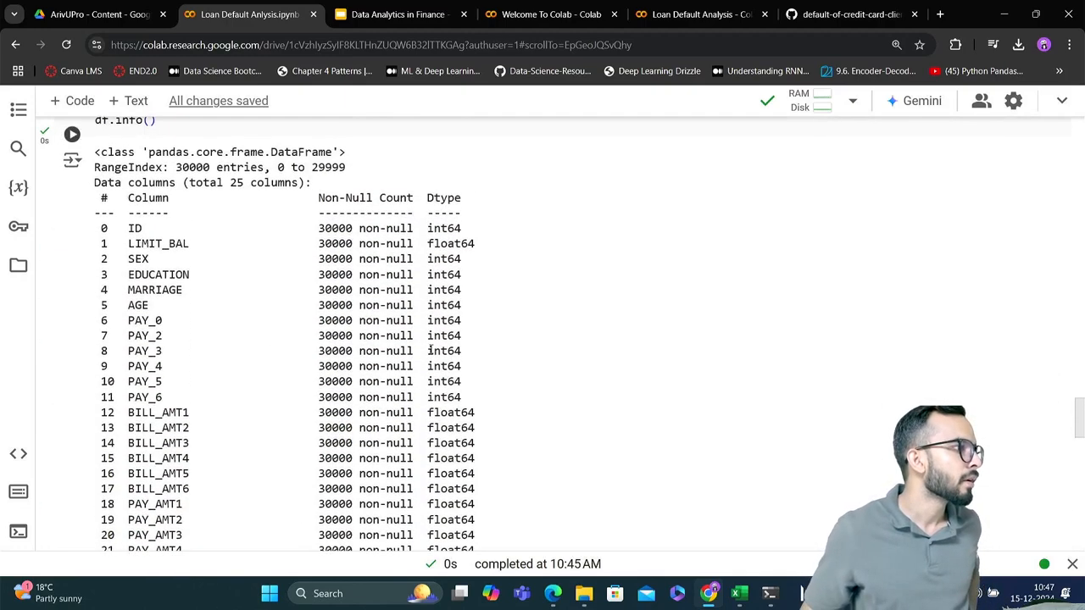
double_click(157, 267)
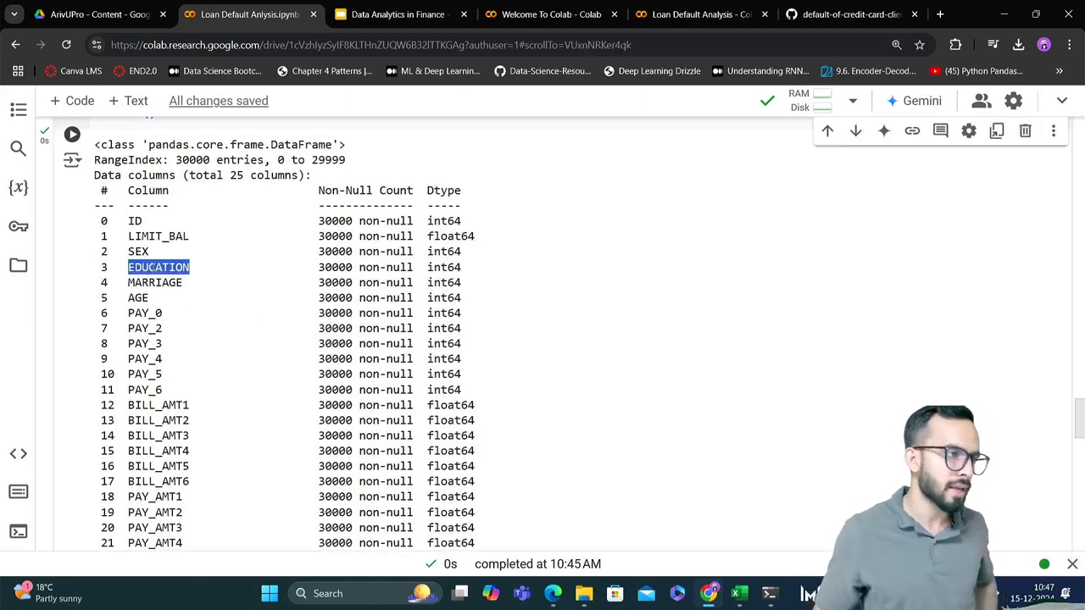
scroll(154, 267, "down", 10)
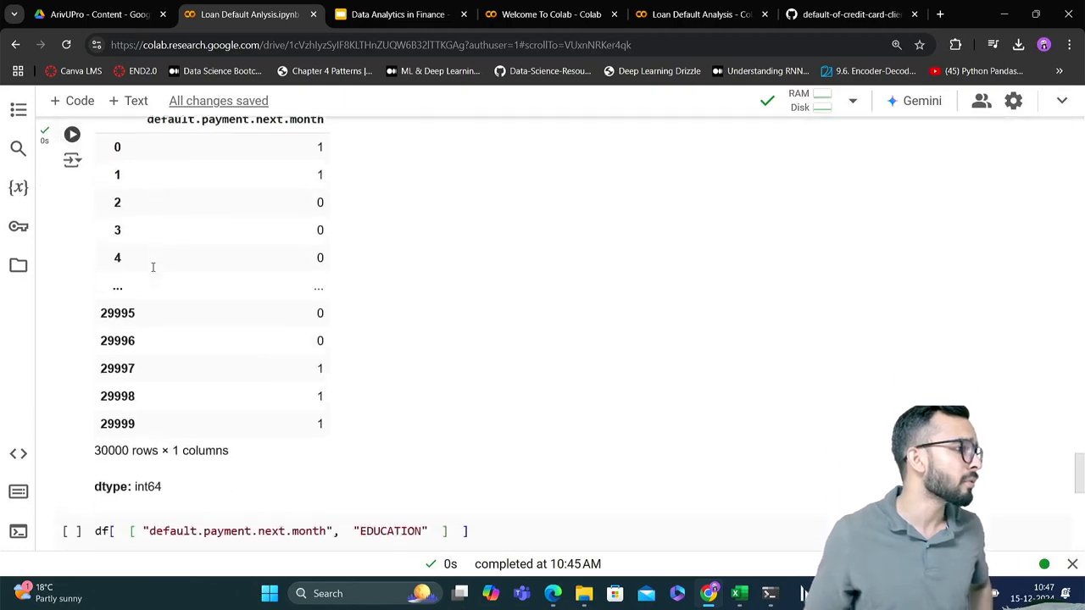
scroll(153, 267, "down", 5)
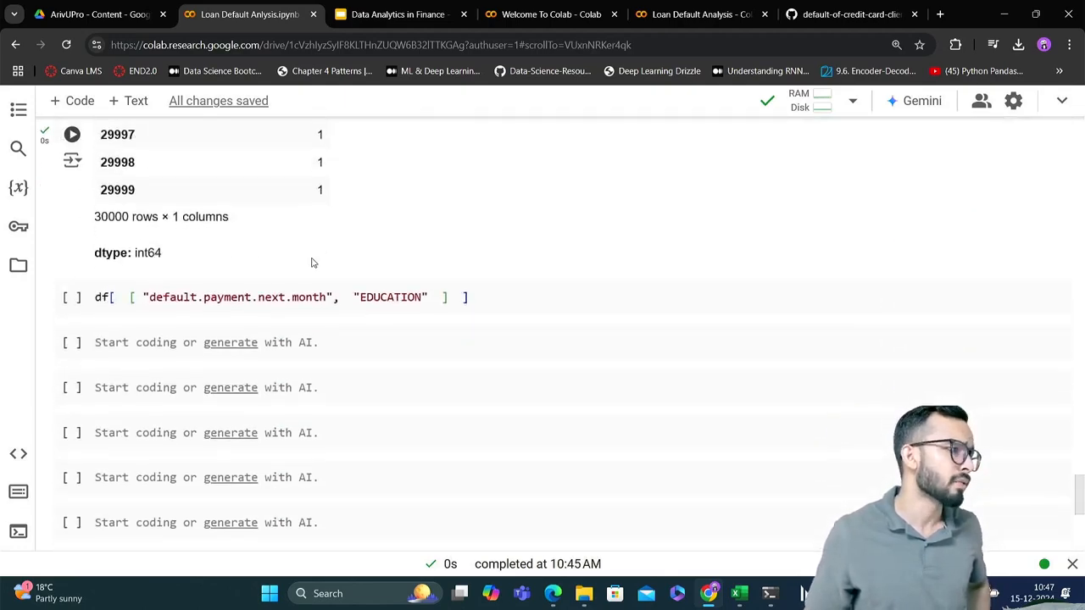
left_click(390, 300)
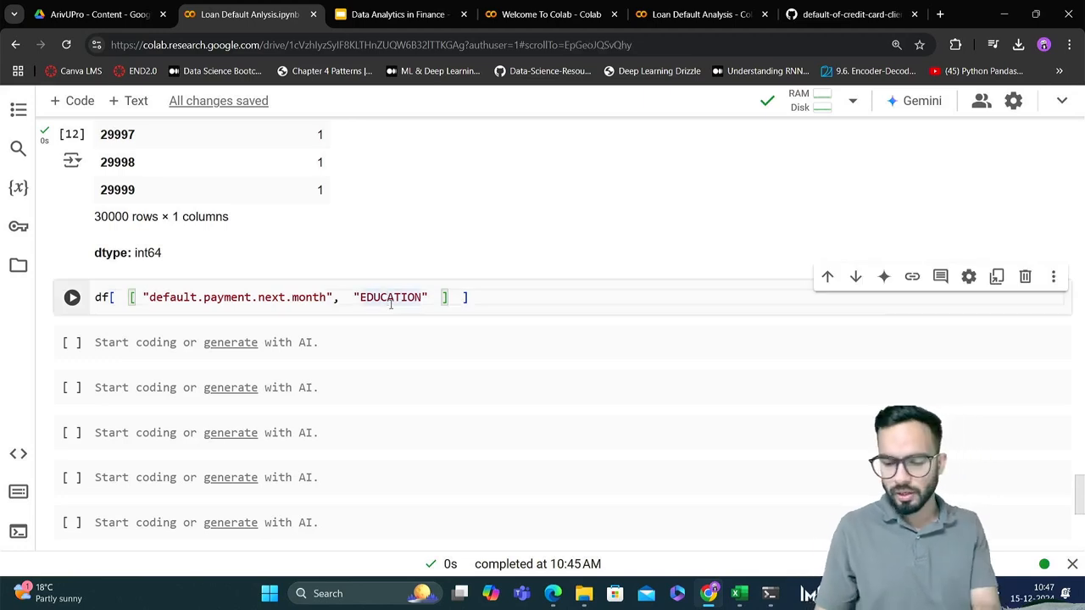
key("shift+Return")
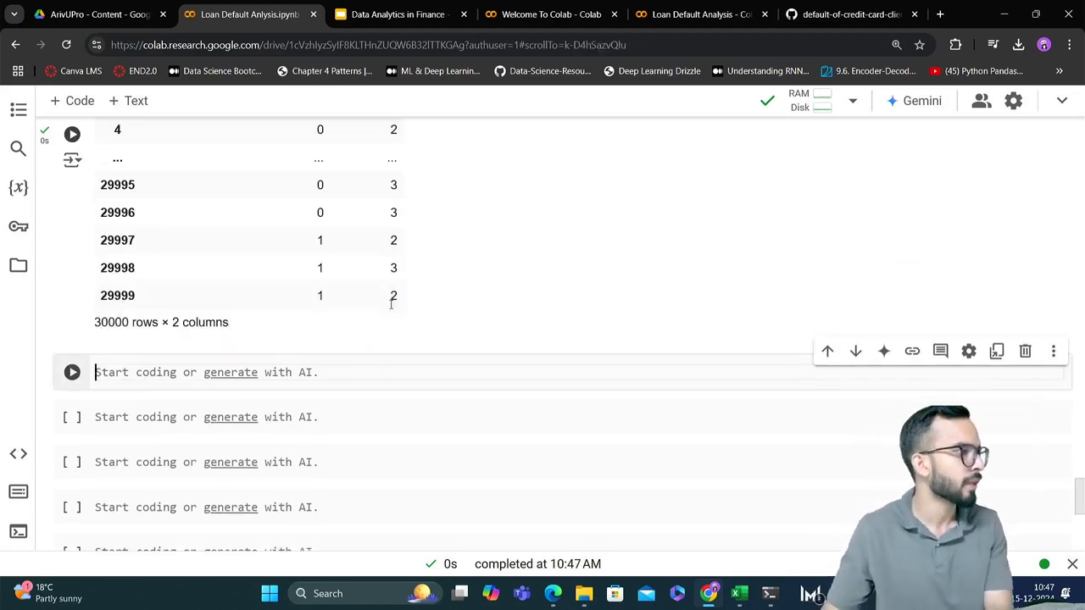
scroll(524, 313, "up", 5)
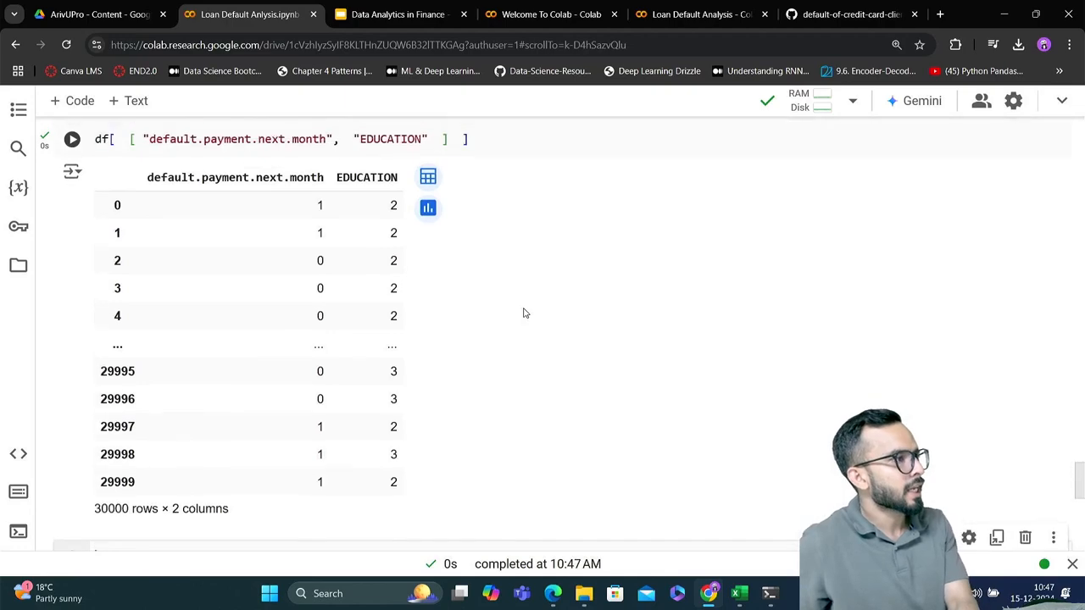
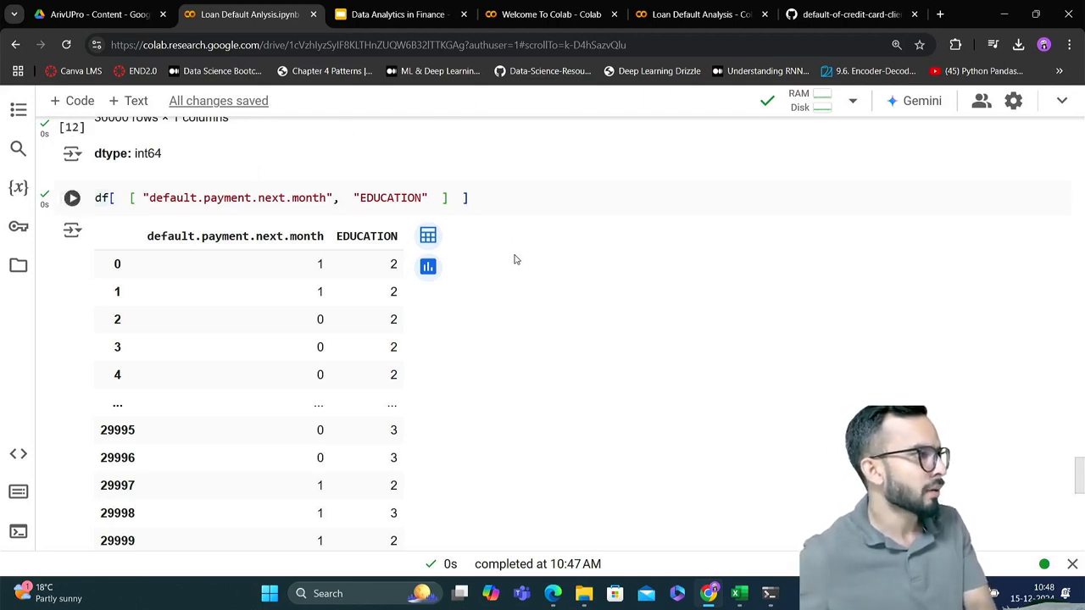
Examine the output of the default.payment.next.month and EDUCATION selection and place the cursor in the empty code cell below it
scroll(548, 288, "up", 1)
scroll(547, 289, "up", 1)
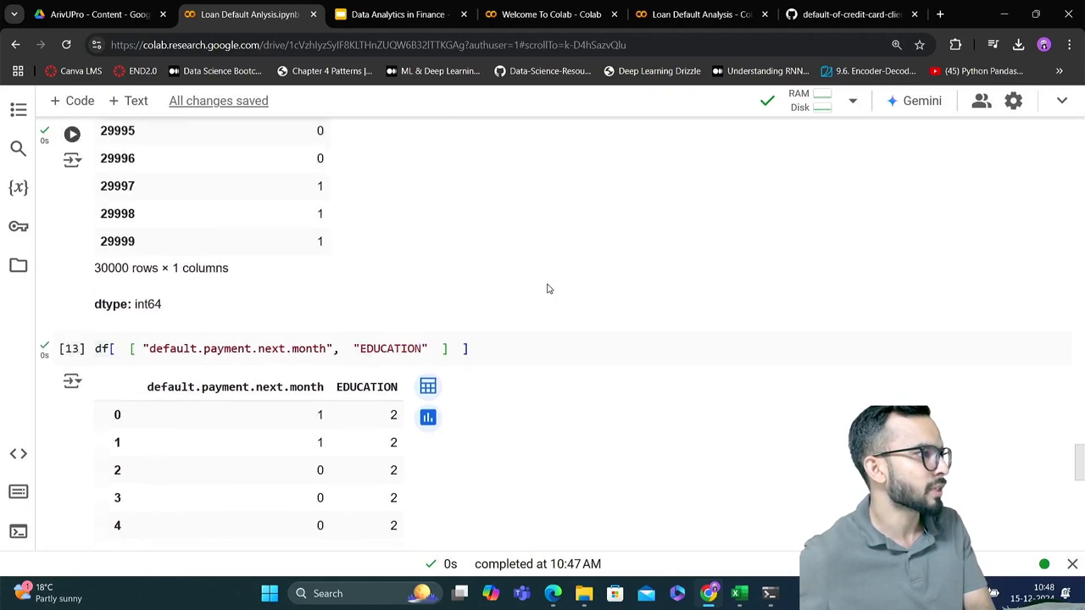
scroll(548, 289, "down", 1)
scroll(548, 289, "down", 2)
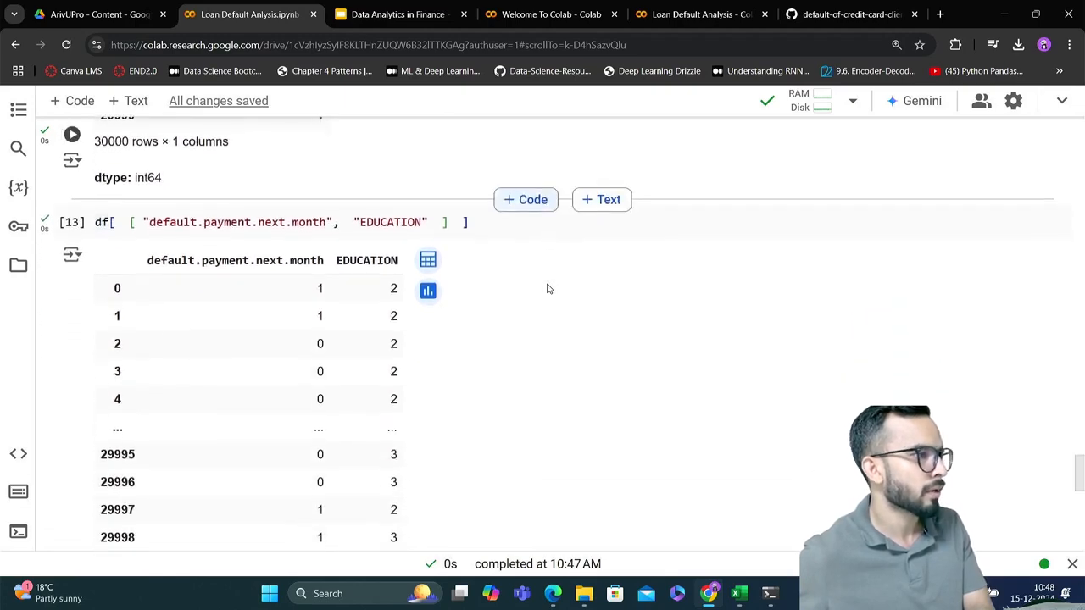
scroll(547, 289, "down", 3)
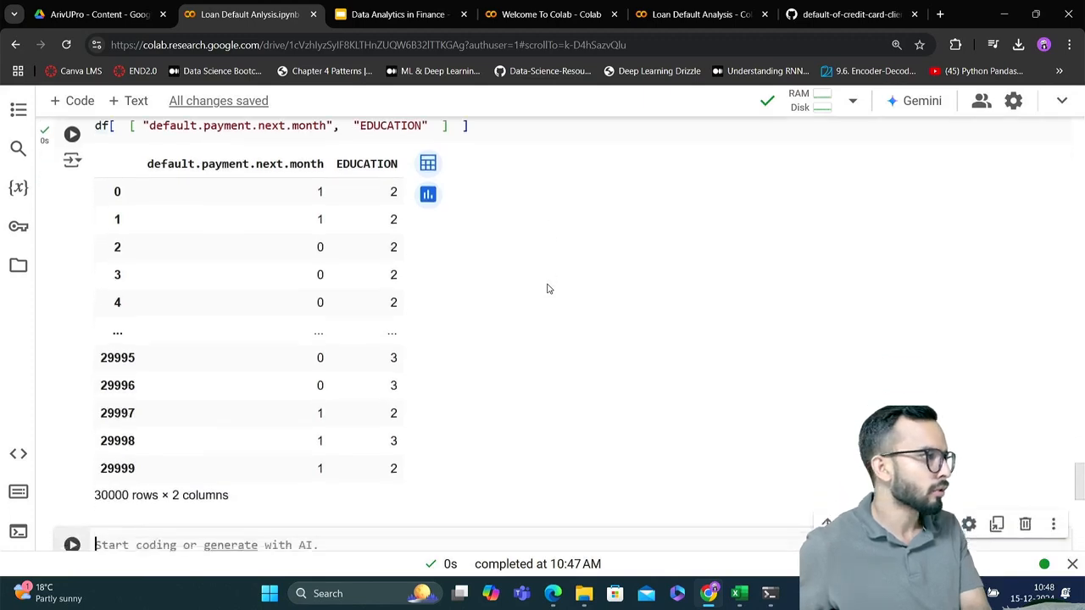
scroll(547, 289, "down", 1)
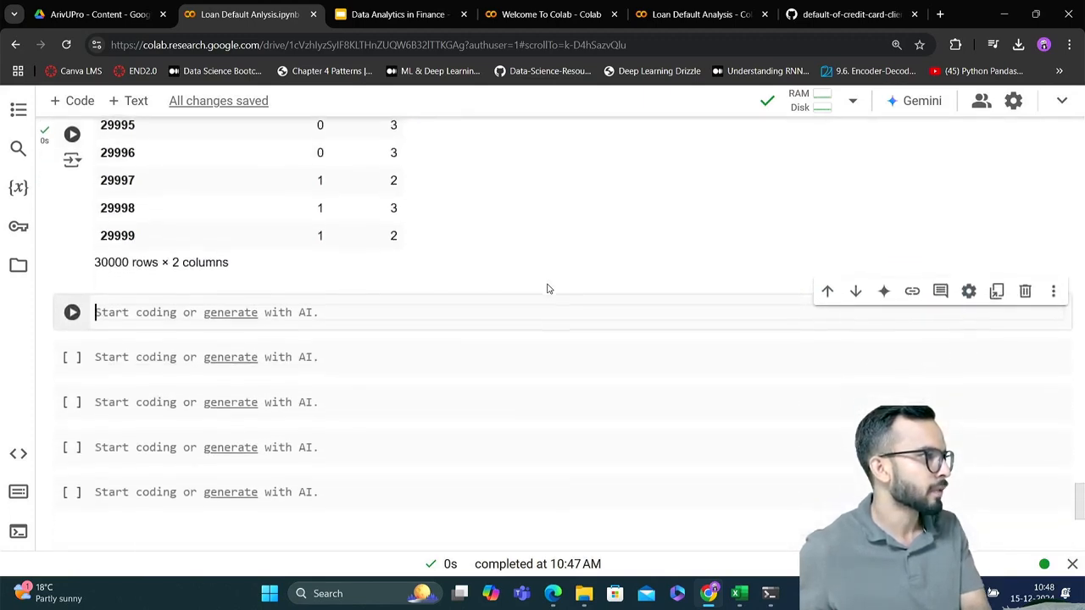
left_click(413, 315)
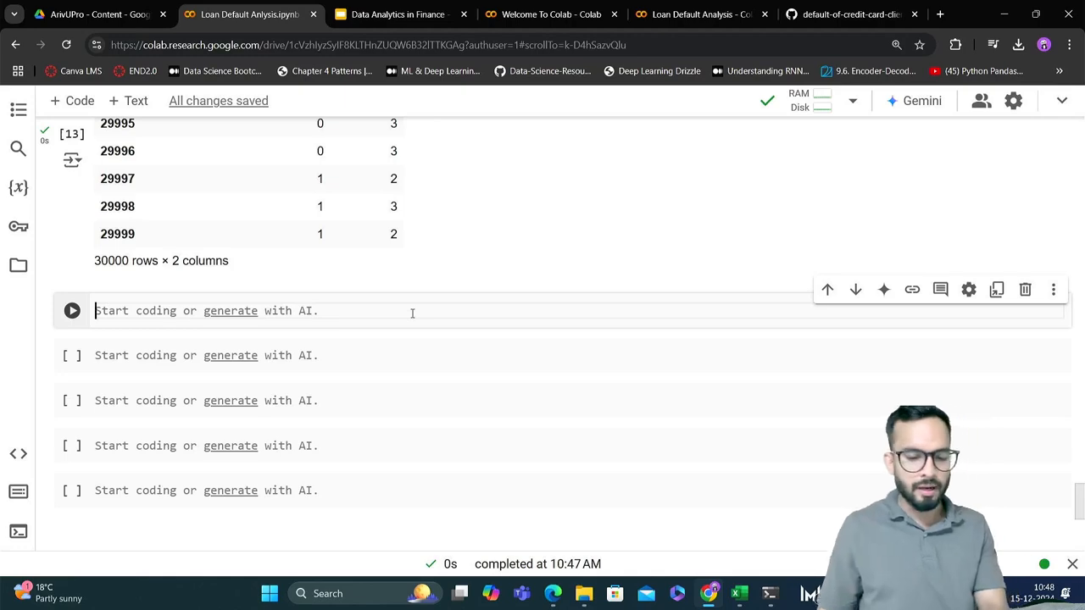
Look back through the notebook's earlier outputs and column descriptions up to the personal loan default picture near its start
scroll(413, 314, "up", 8)
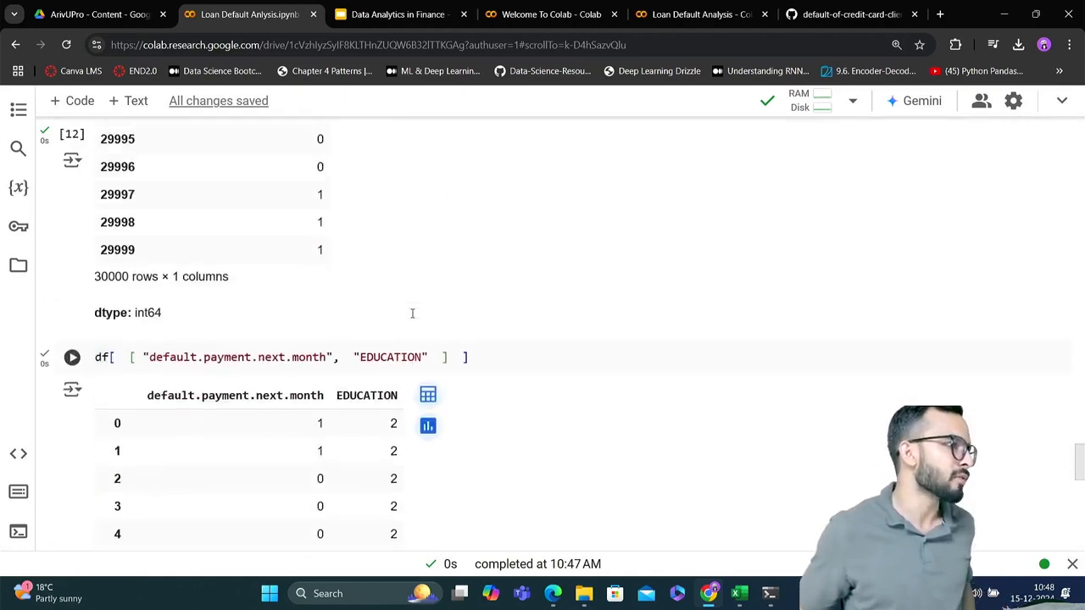
scroll(413, 314, "up", 10)
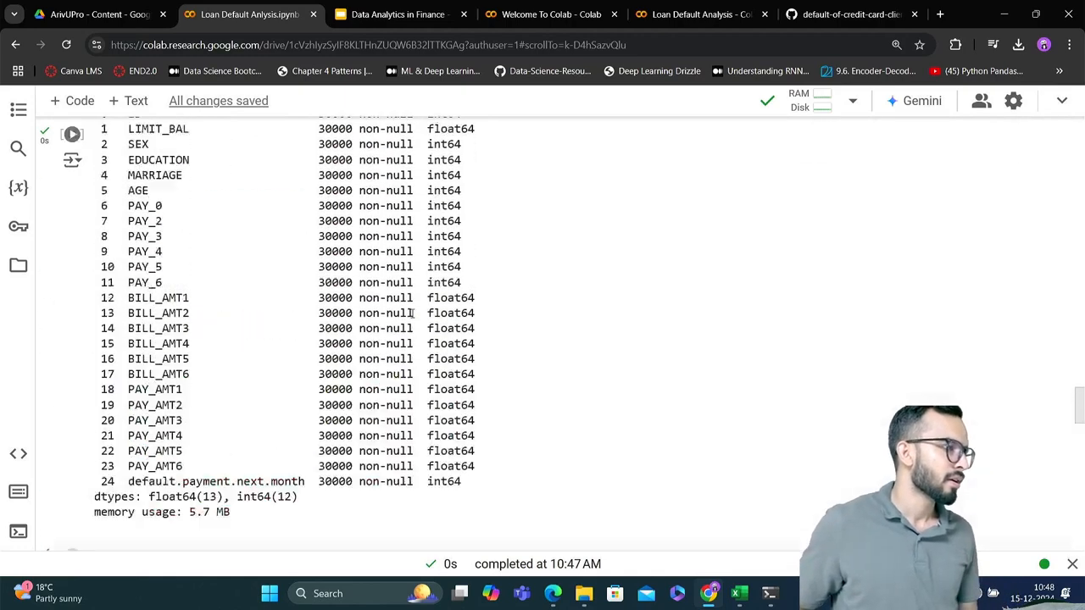
scroll(413, 314, "up", 10)
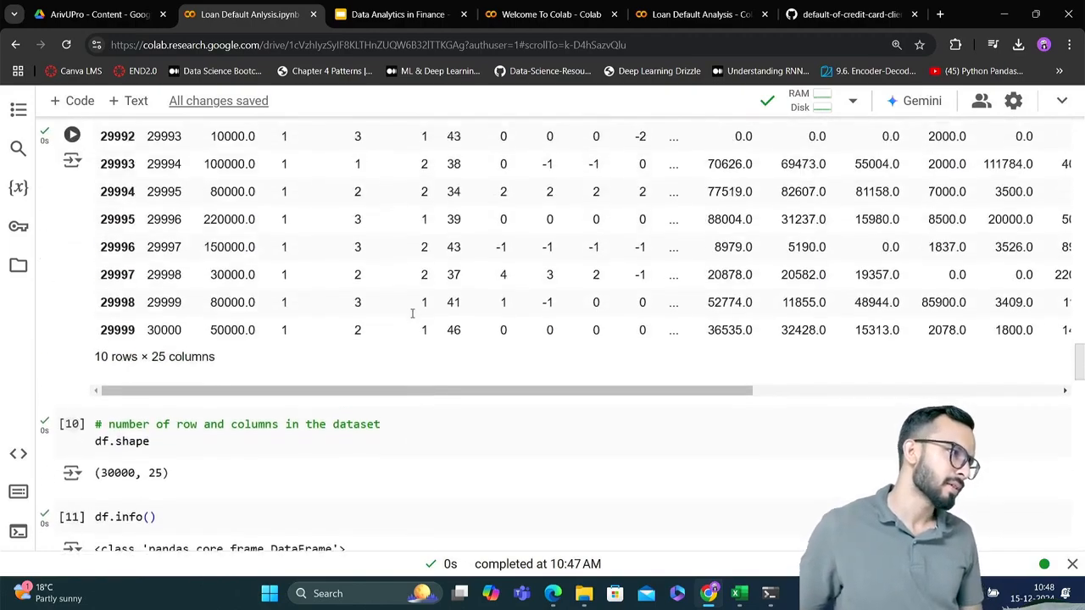
scroll(412, 314, "up", 6)
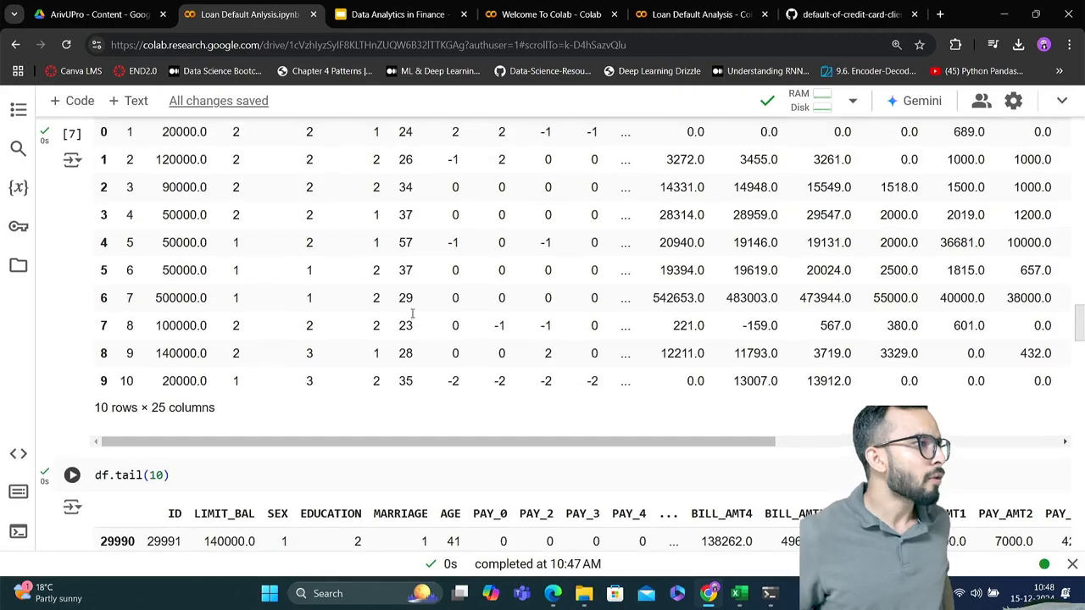
scroll(413, 313, "up", 10)
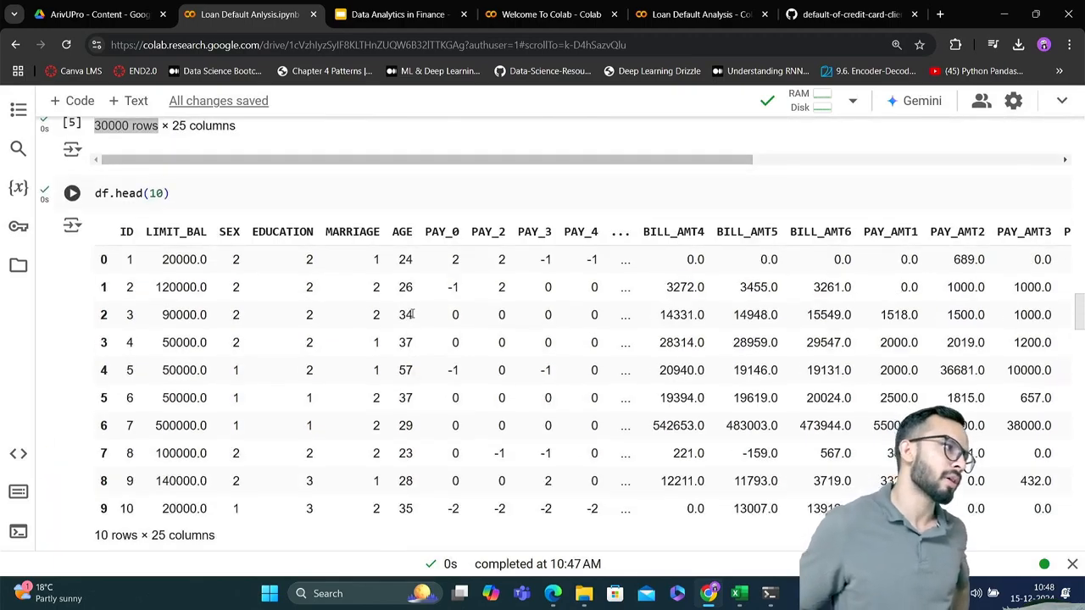
scroll(413, 313, "up", 10)
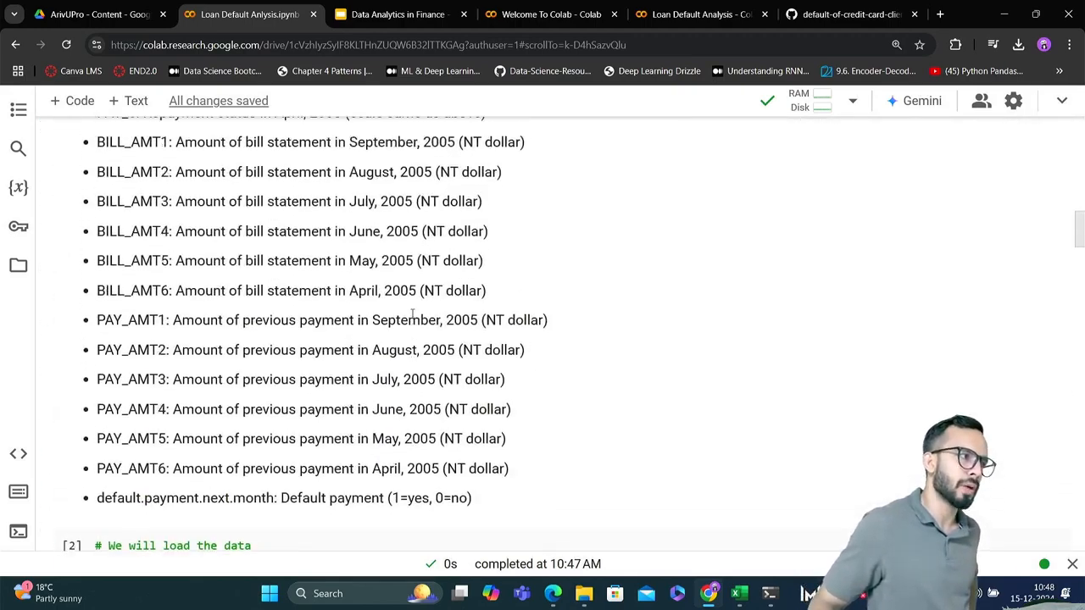
scroll(412, 317, "up", 10)
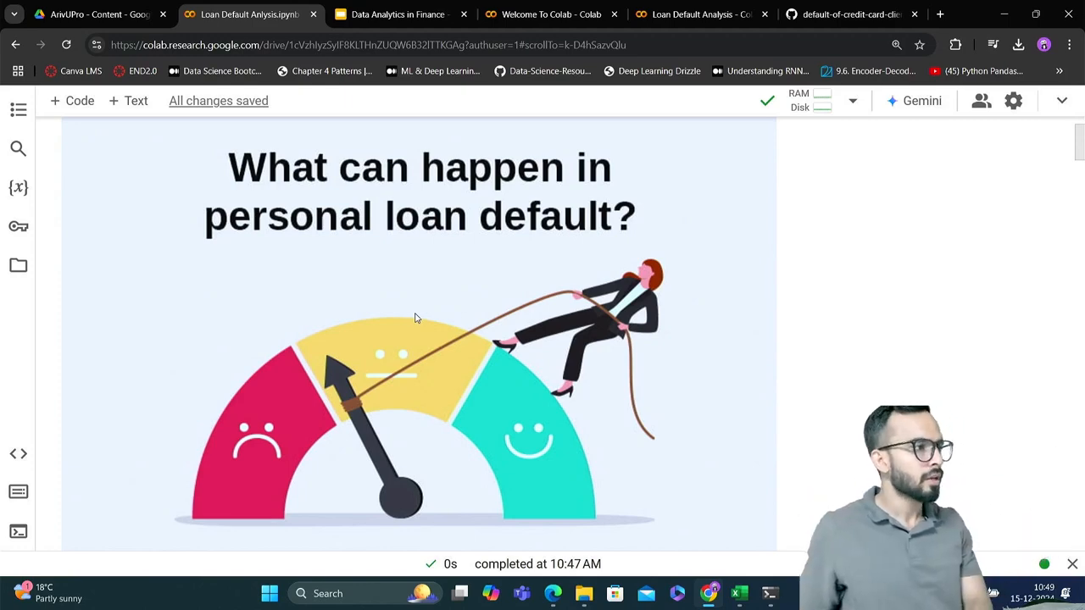
Review the Data Description list and the data-loading and inspection cells, returning to the empty code cell after the two-column selection
scroll(561, 344, "down", 8)
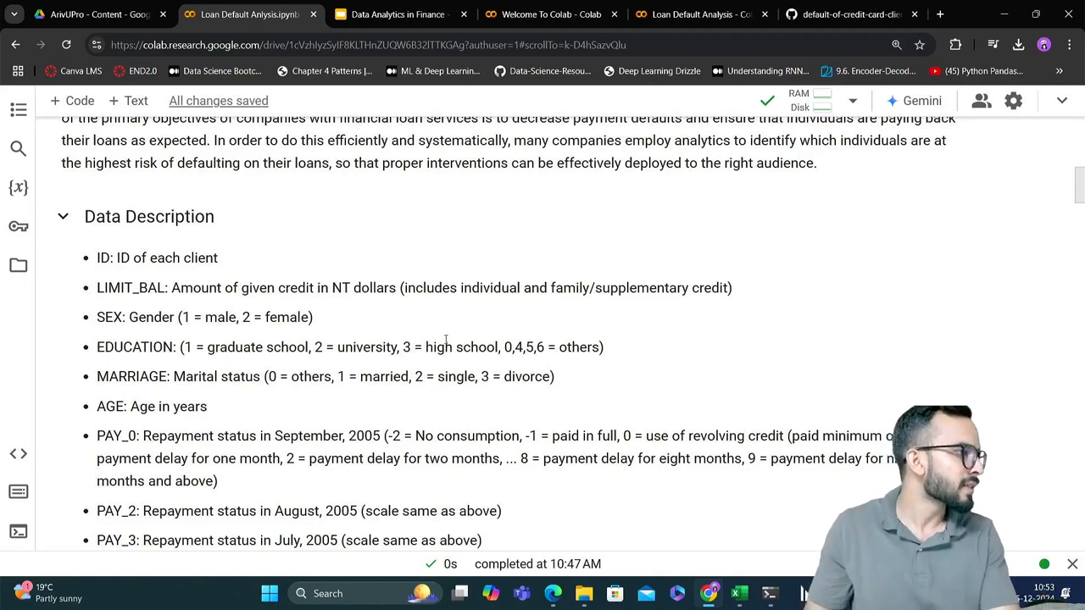
scroll(446, 340, "down", 6)
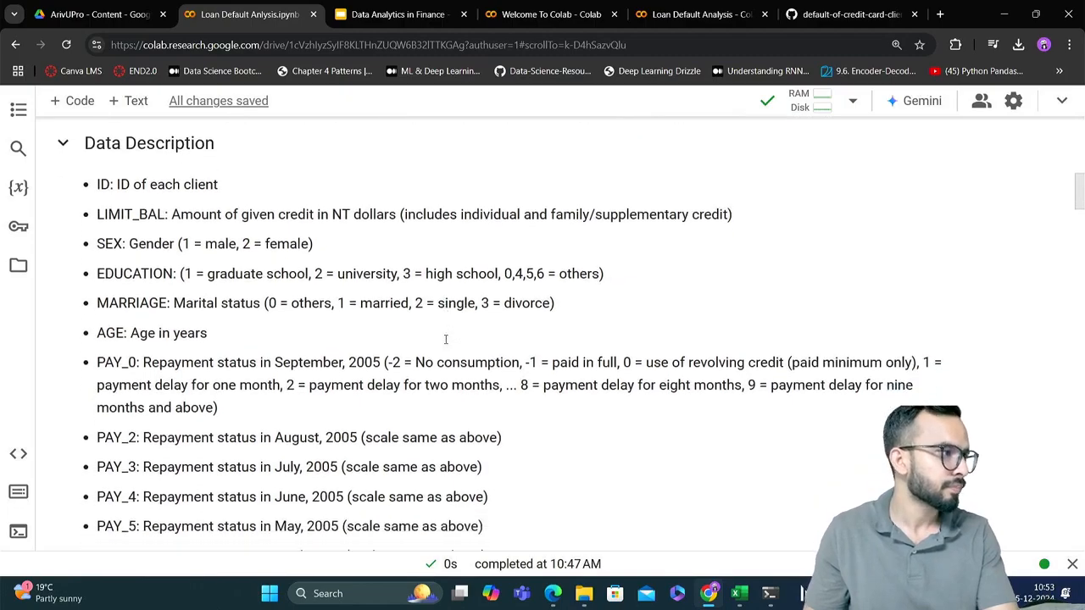
scroll(446, 340, "down", 10)
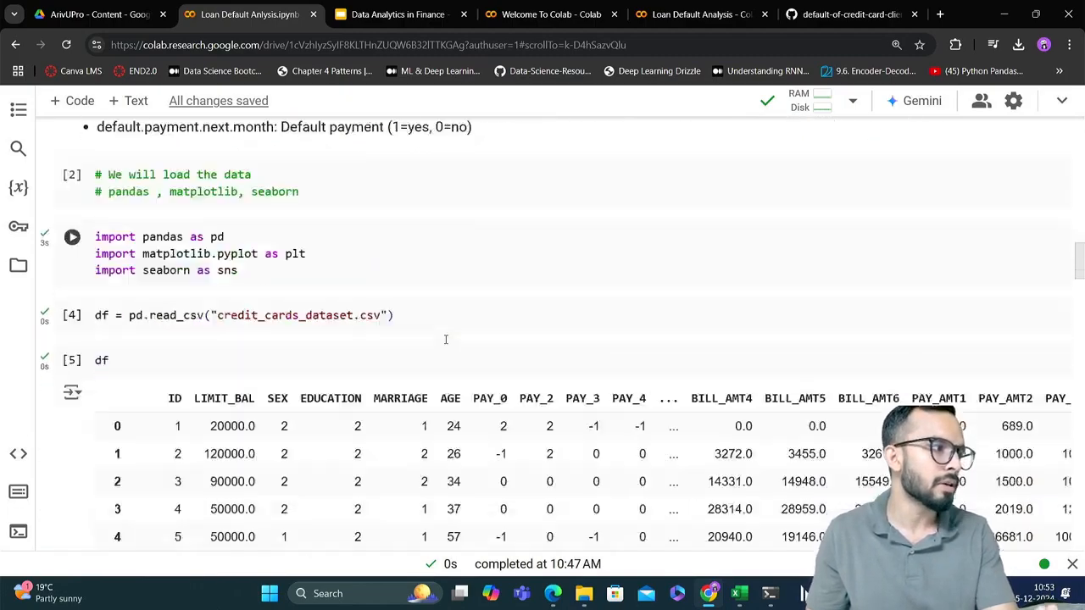
scroll(446, 340, "down", 10)
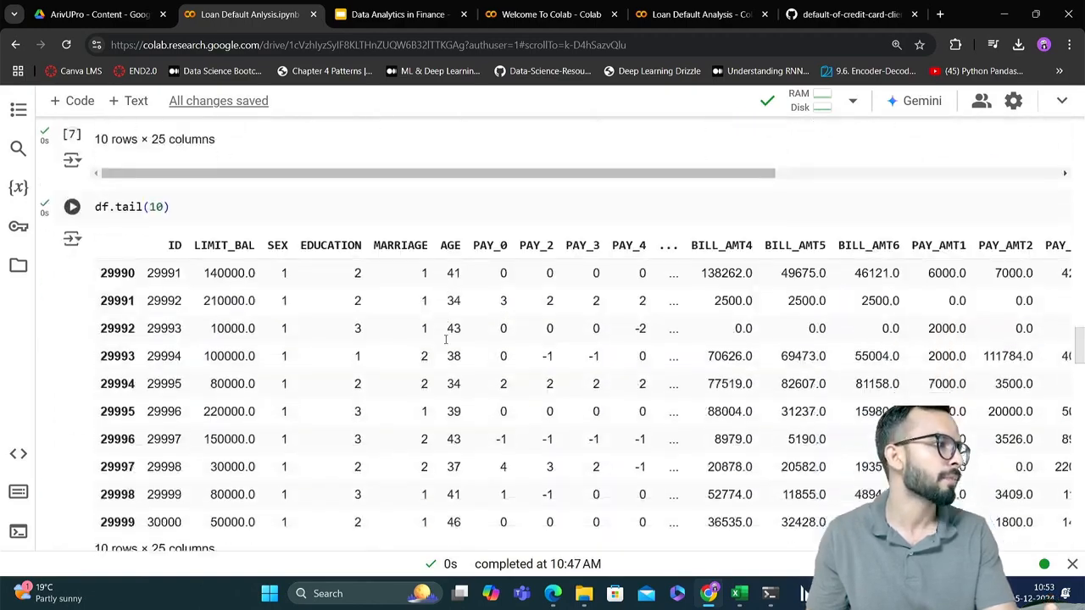
scroll(446, 340, "down", 12)
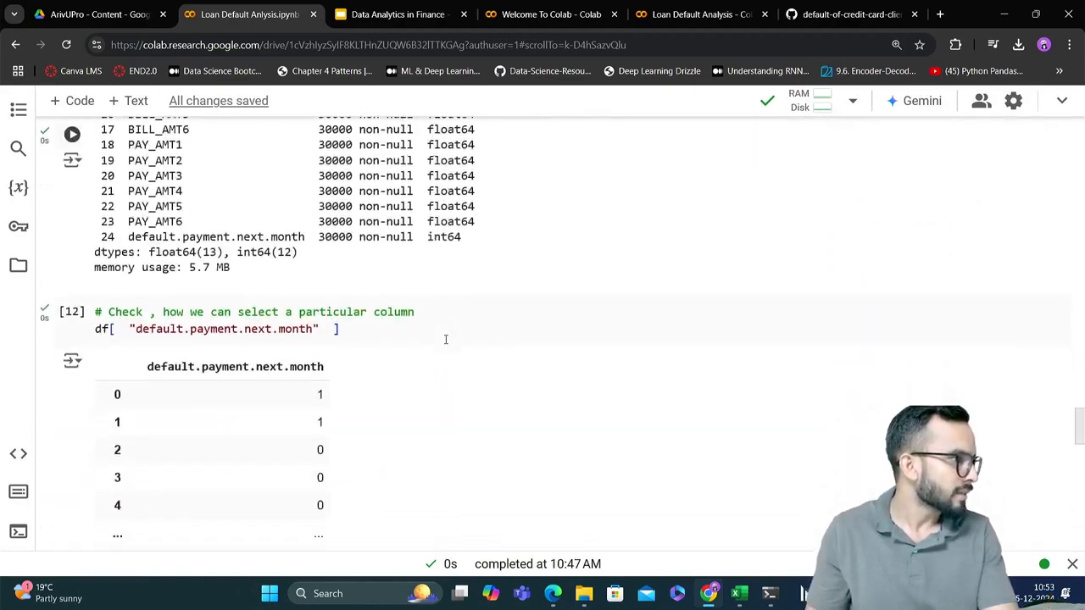
scroll(446, 340, "down", 12)
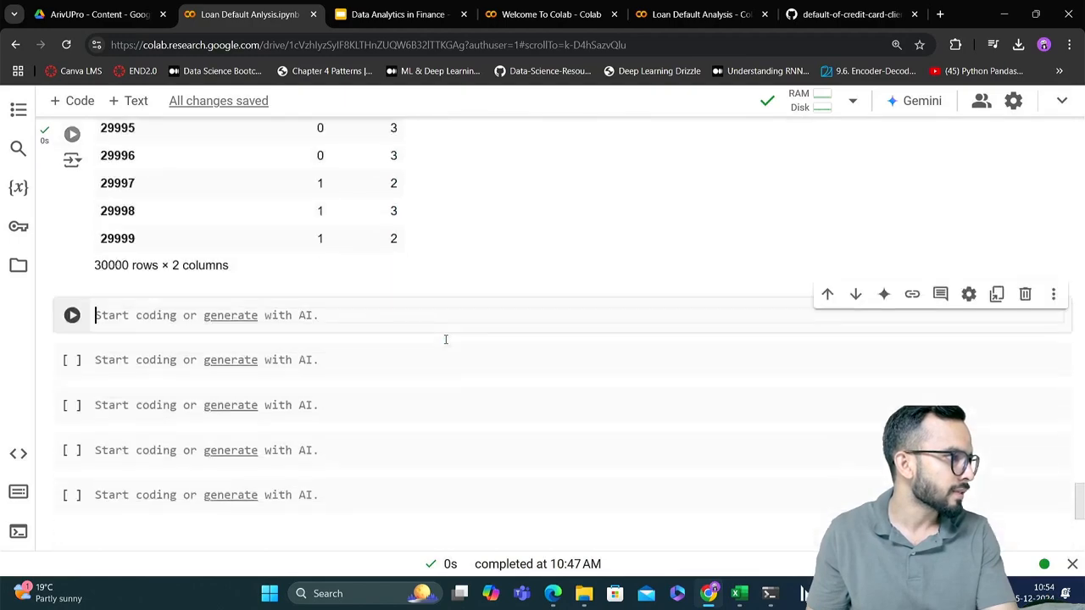
Write the comment "# Which gender is more likely to default" in the empty code cell and start a new line below it
scroll(447, 344, "up", 1)
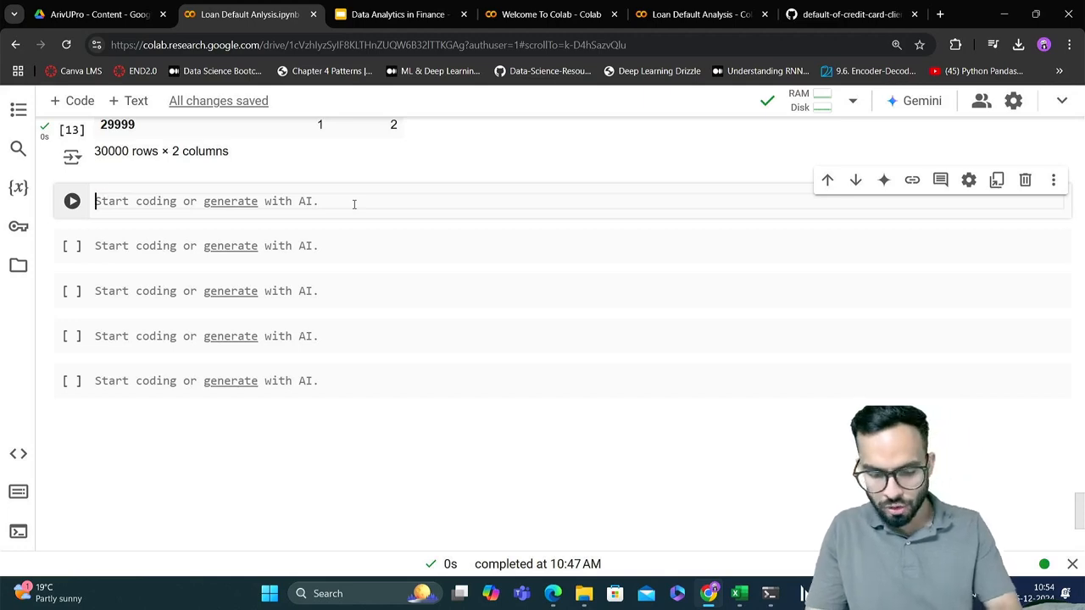
type("#")
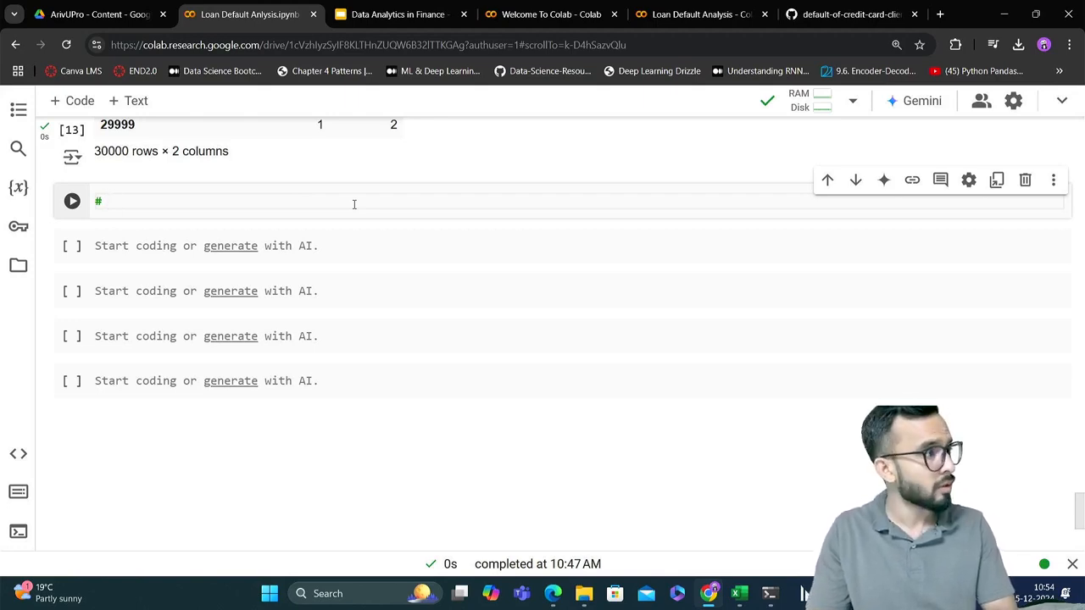
type("W")
key("BackSpace")
type("Which")
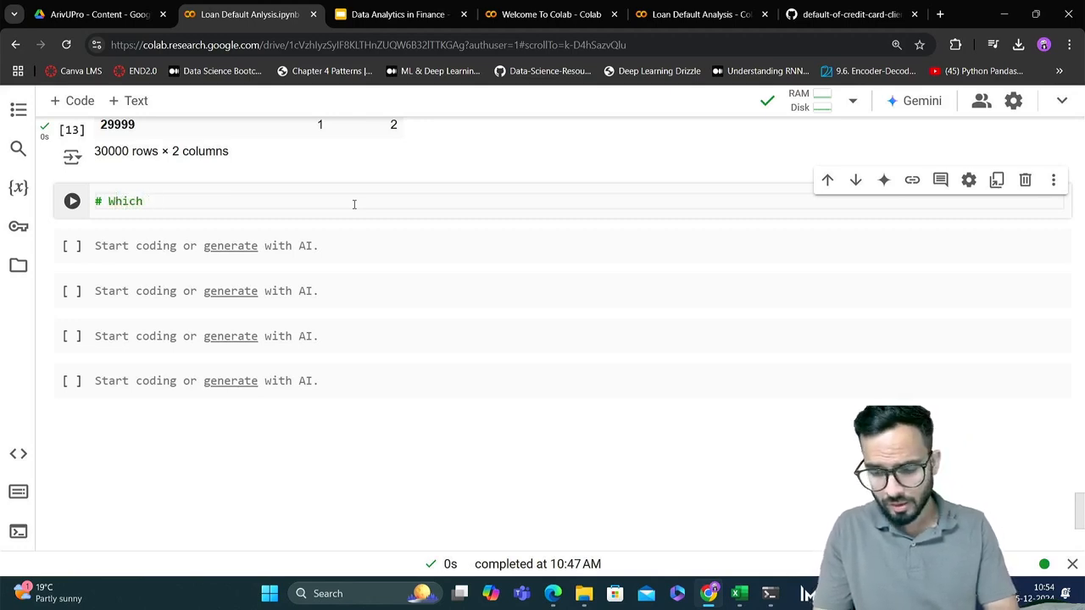
type(" g")
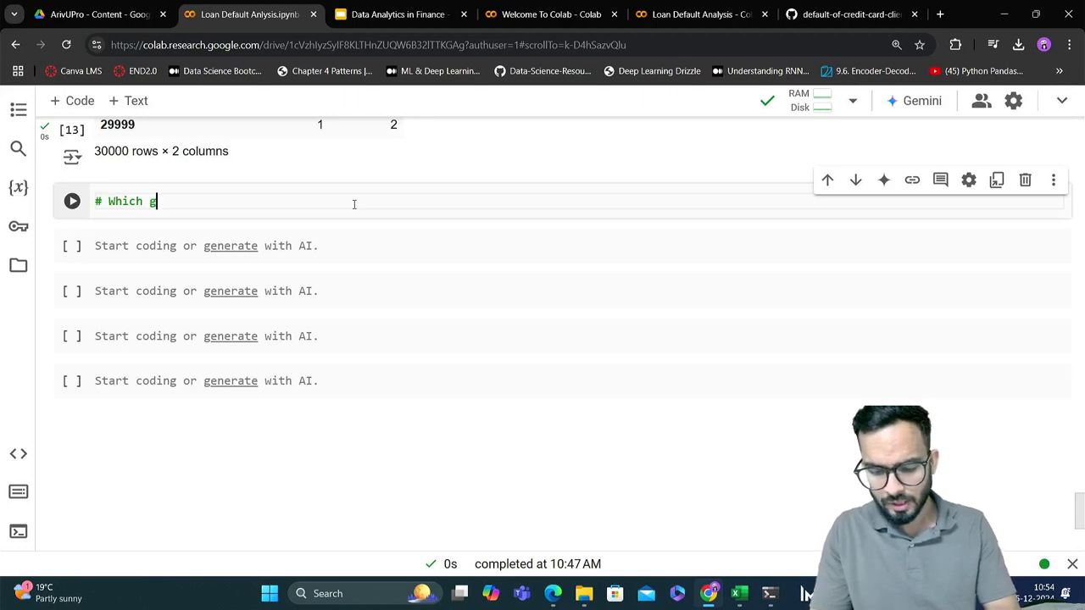
type("ender is")
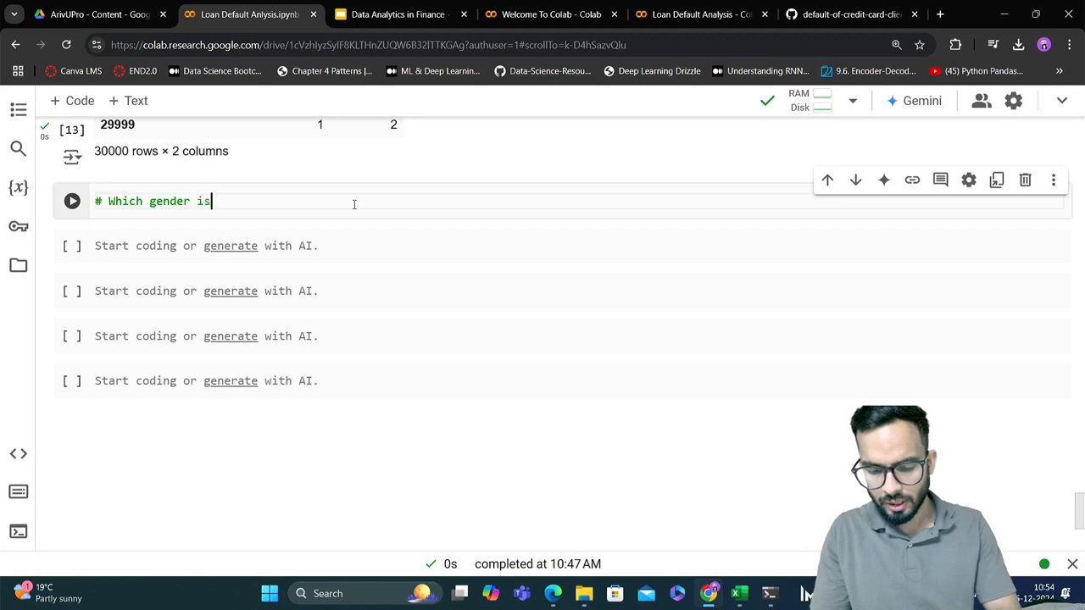
type(" more lik")
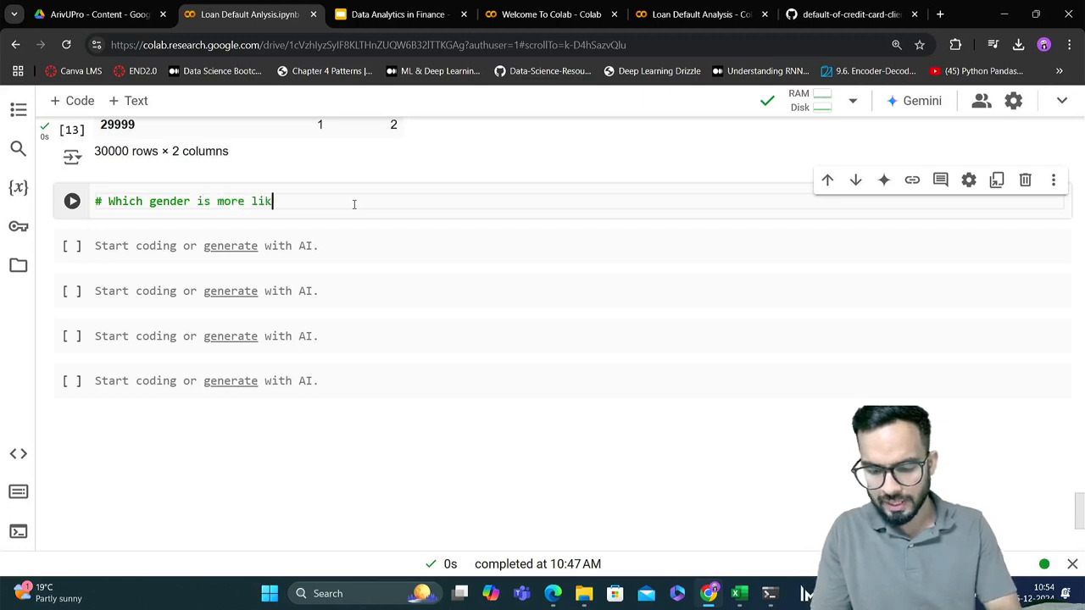
type("ely to d")
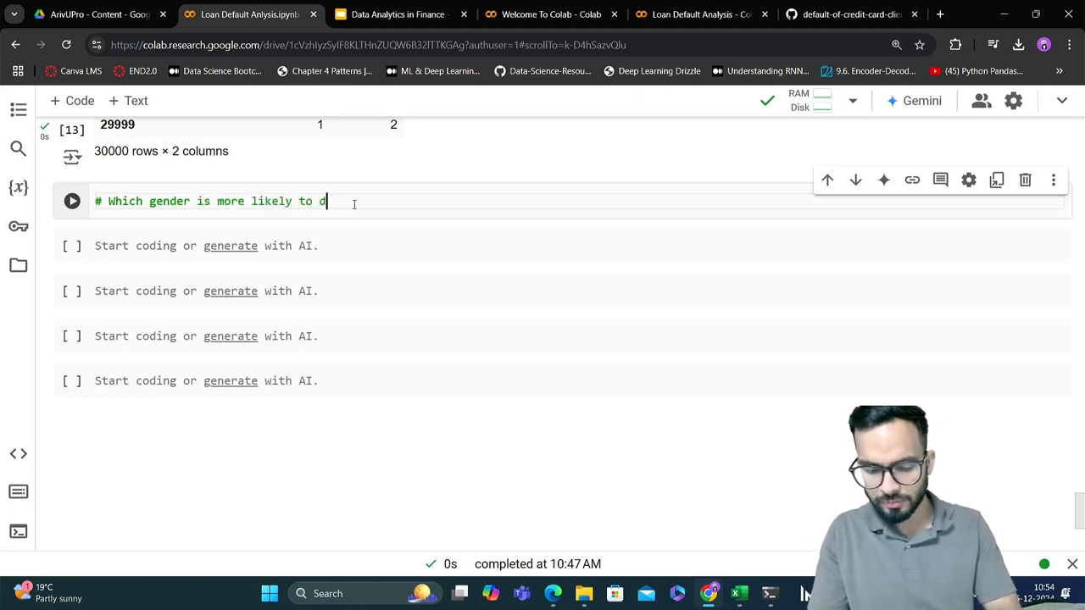
type("efaul")
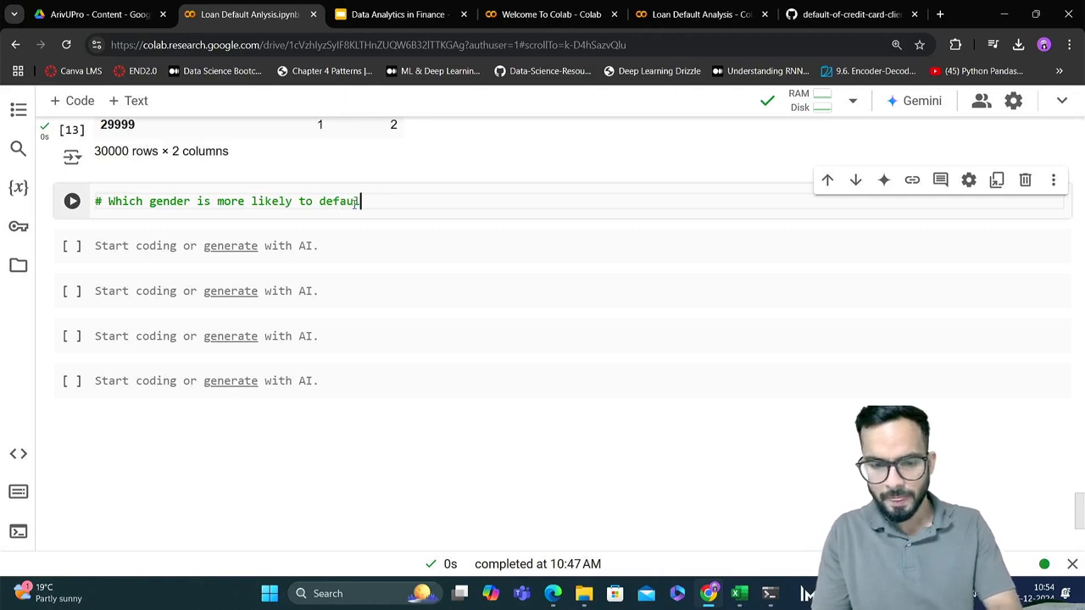
type("t")
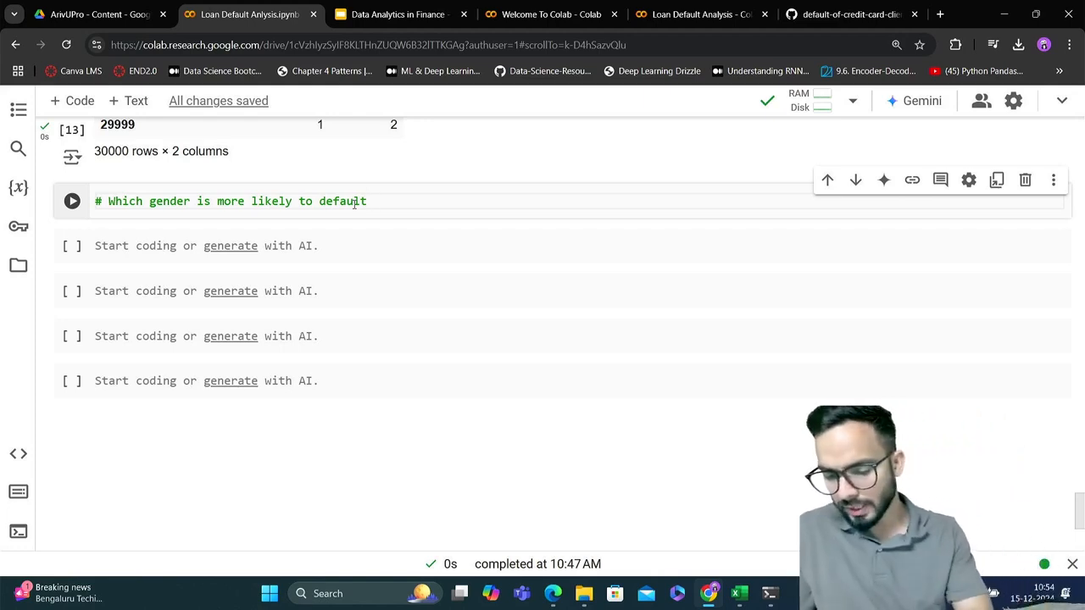
key("Return")
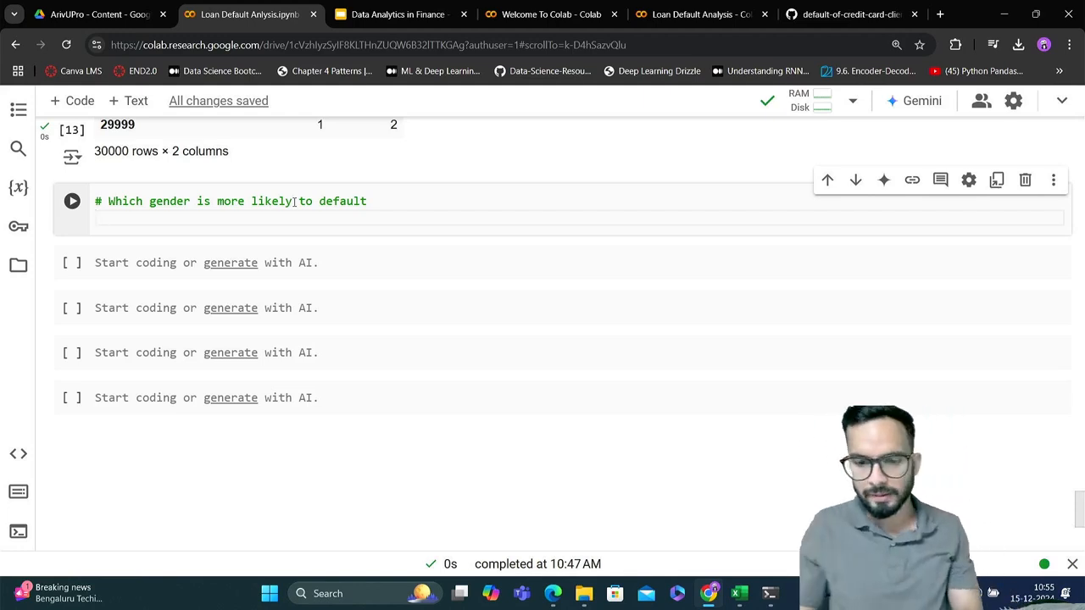
Switch to the credit_cards_dataset.csv workbook in Excel and enter the label "Default %" in cell F7 of Sheet1
key("alt+Tab")
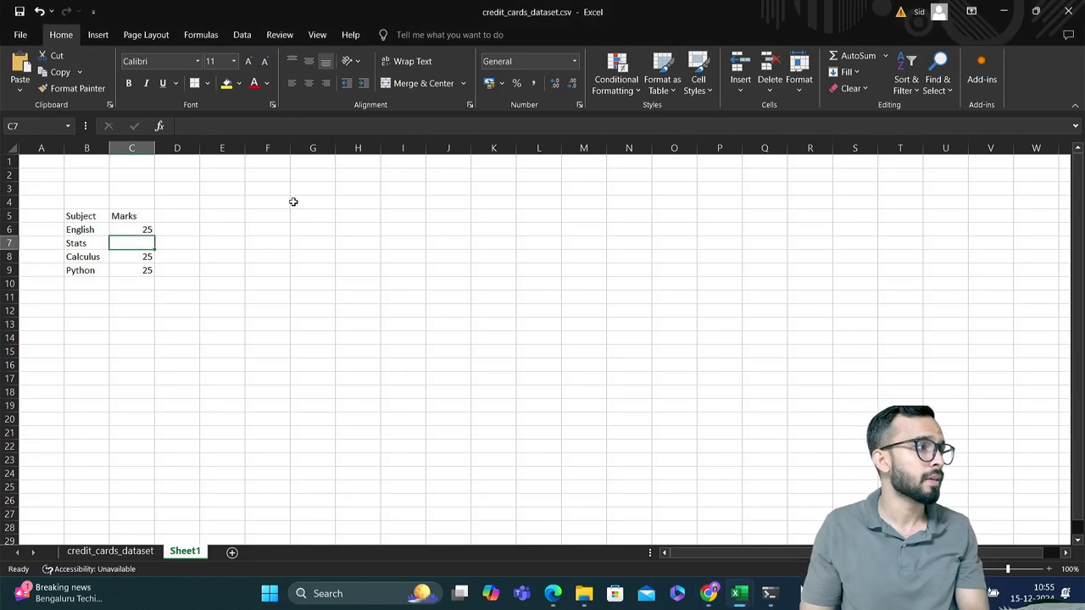
left_click(285, 284)
left_click(271, 242)
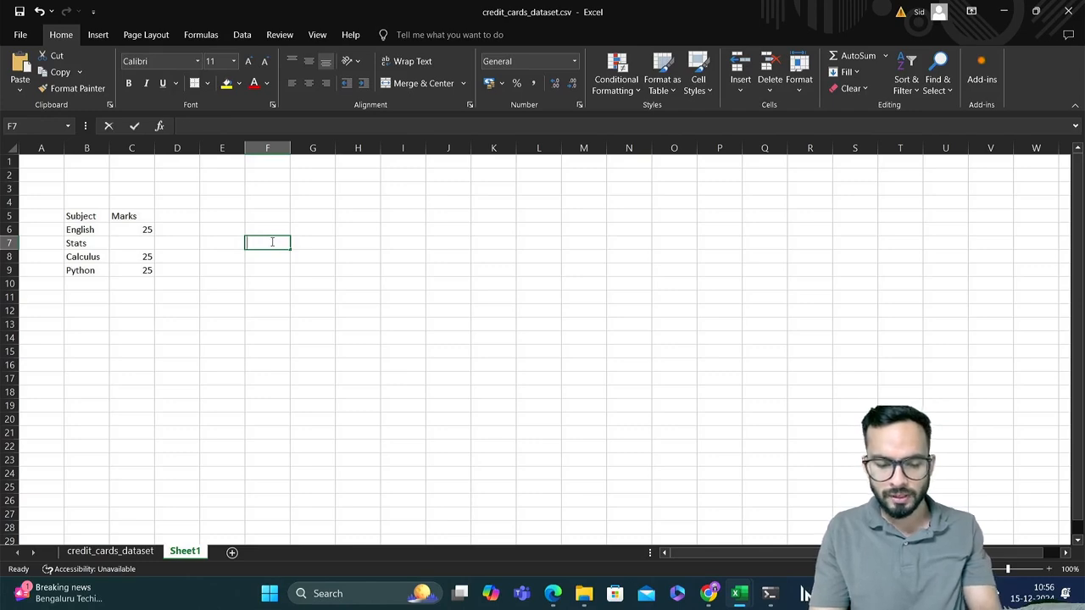
type("Default")
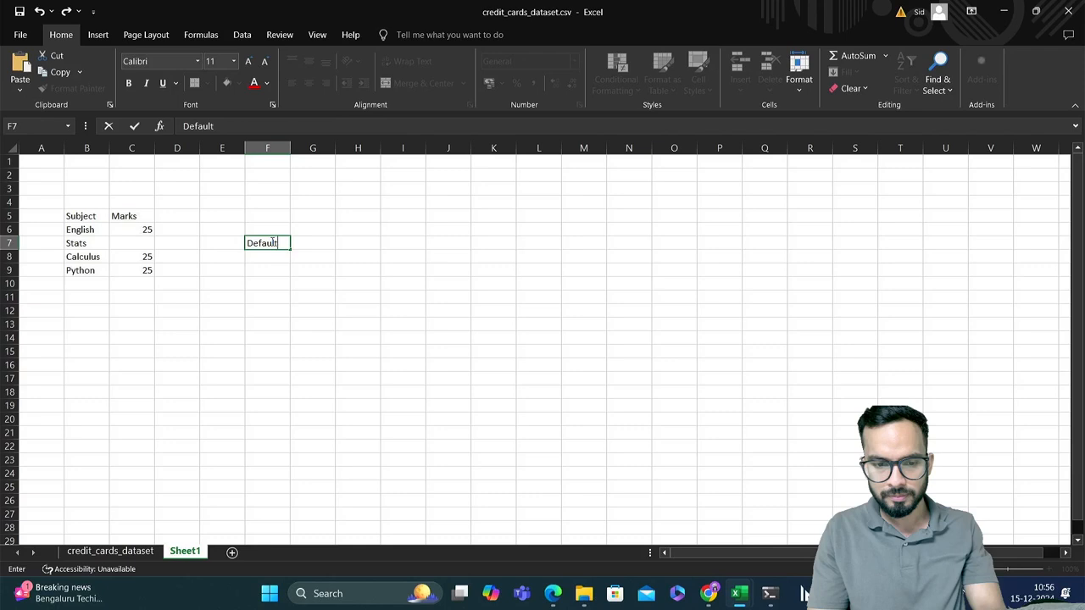
type(" %")
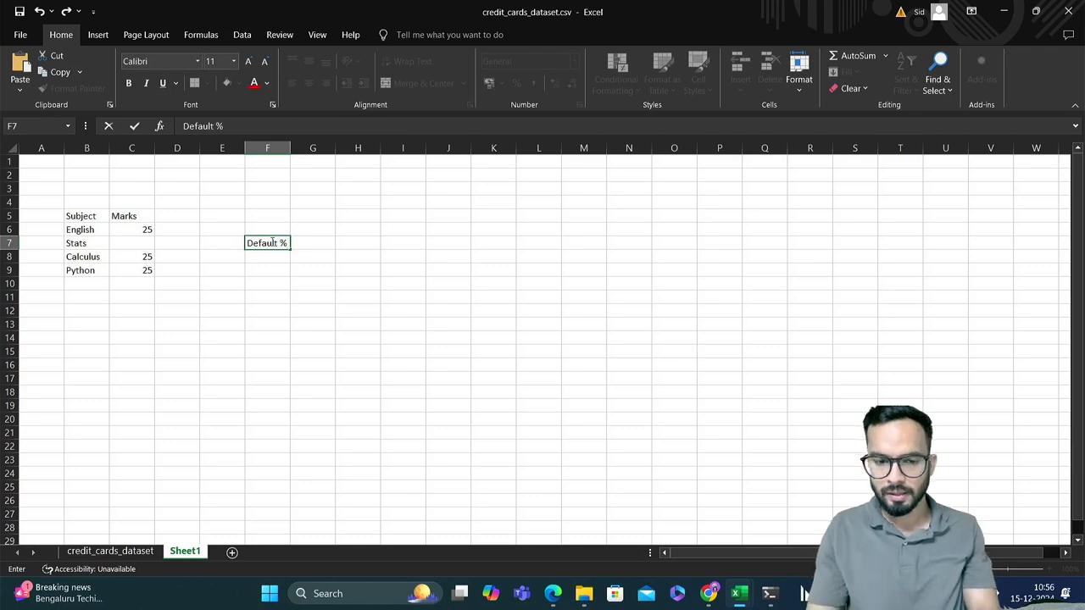
Enter the label "Total Rows" in cell F5 and the value 30000 beside it in G5
left_click(267, 218)
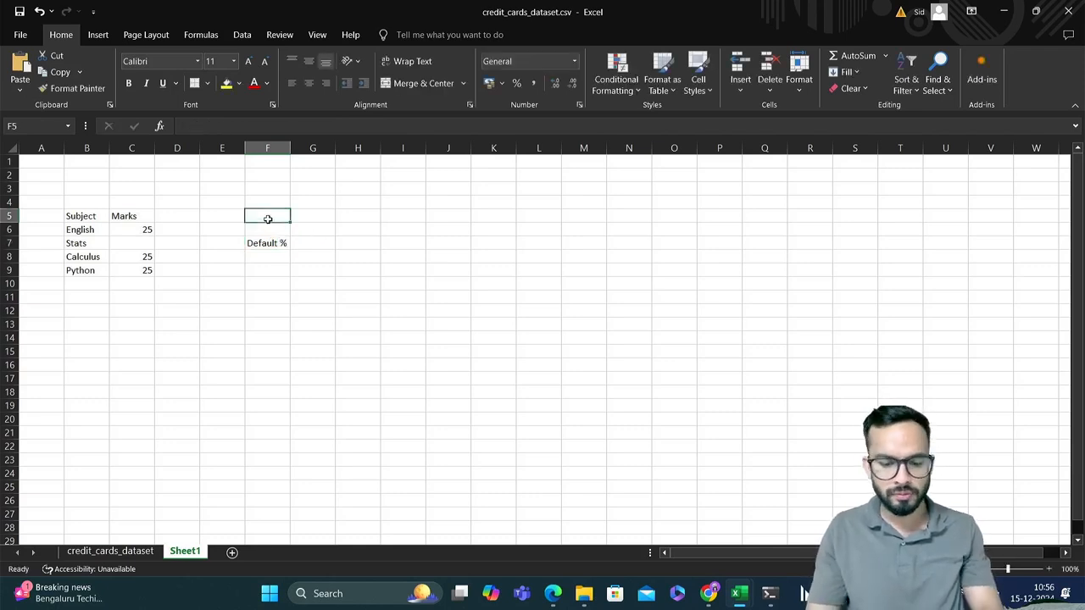
type("Total")
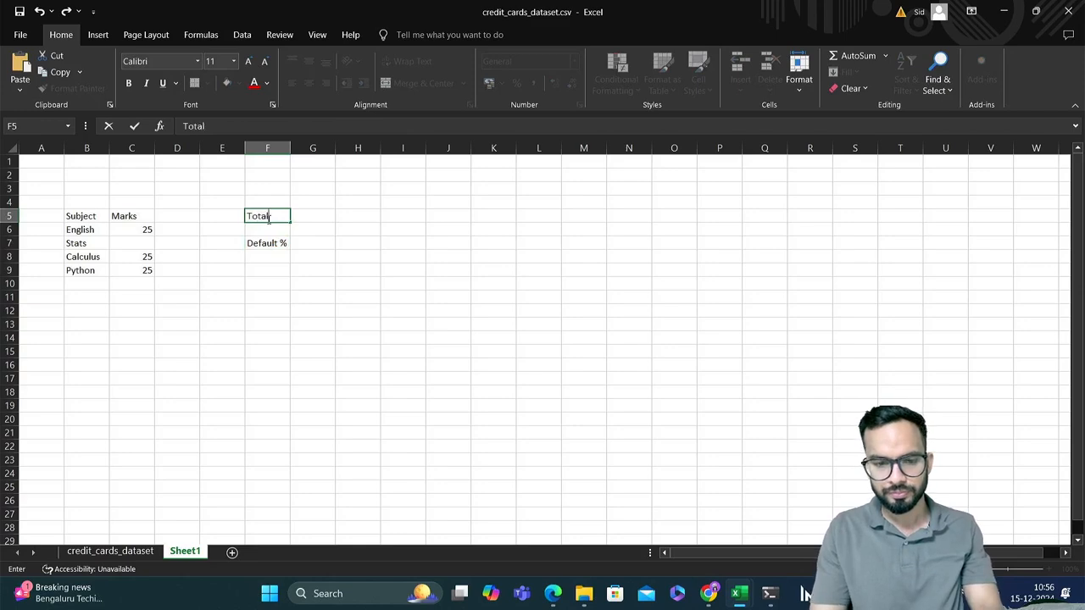
type(" Rows")
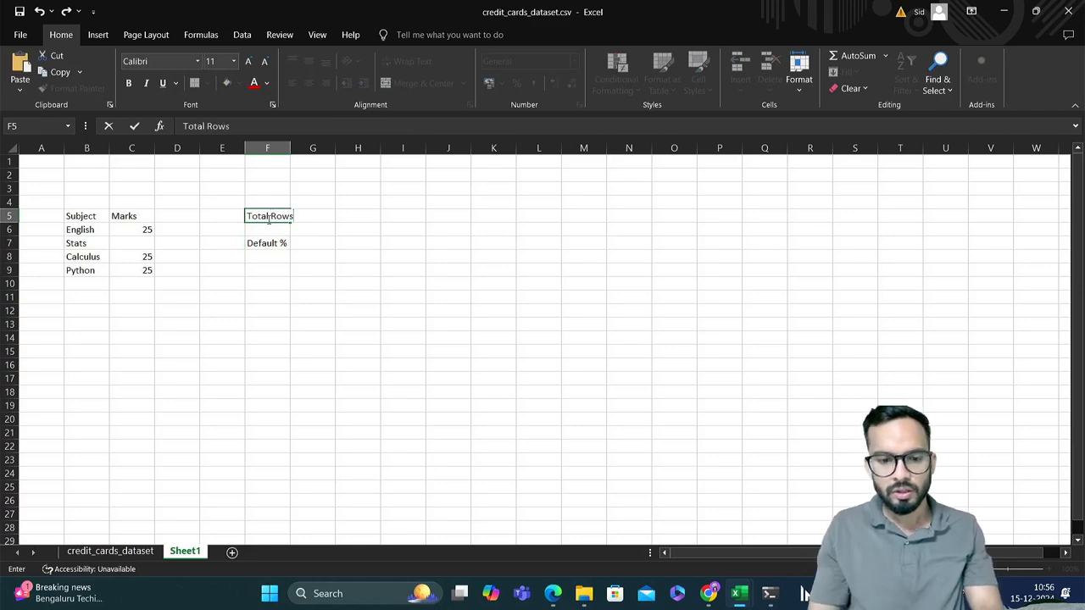
key("Tab")
type("3")
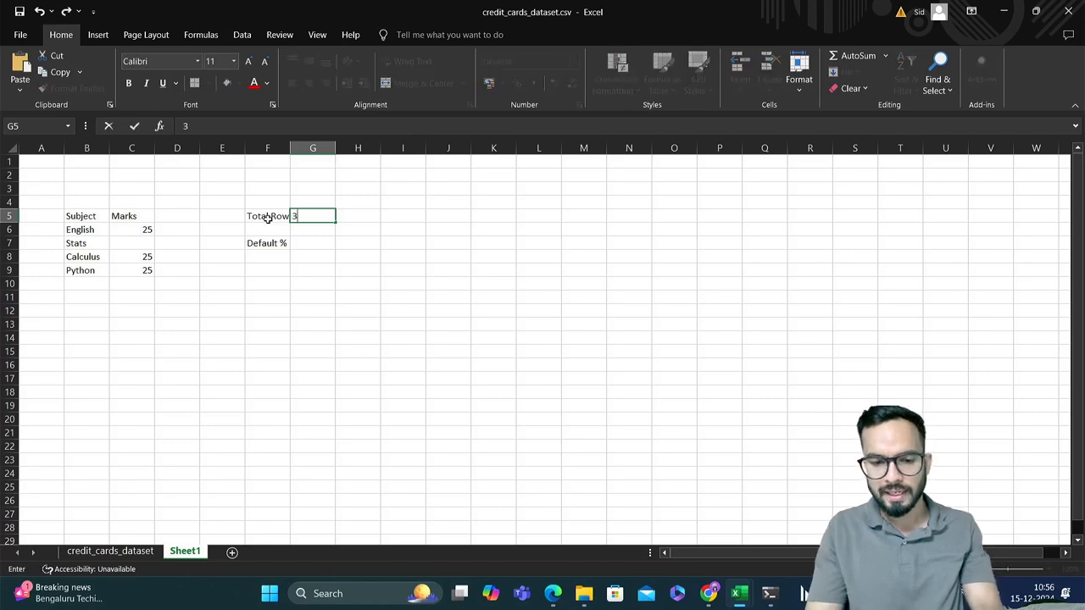
type("0000")
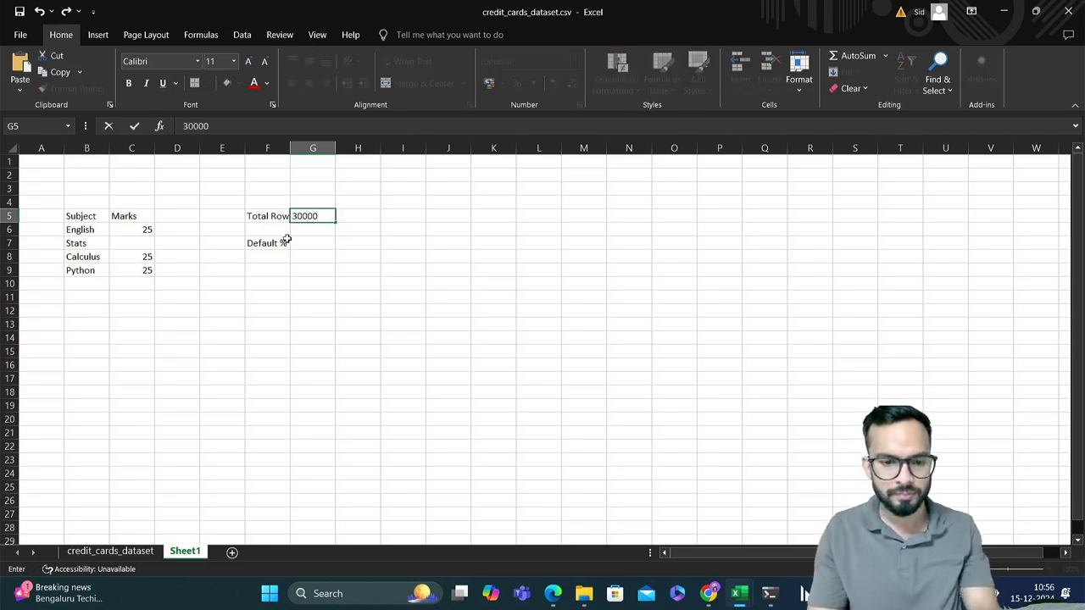
key("Return")
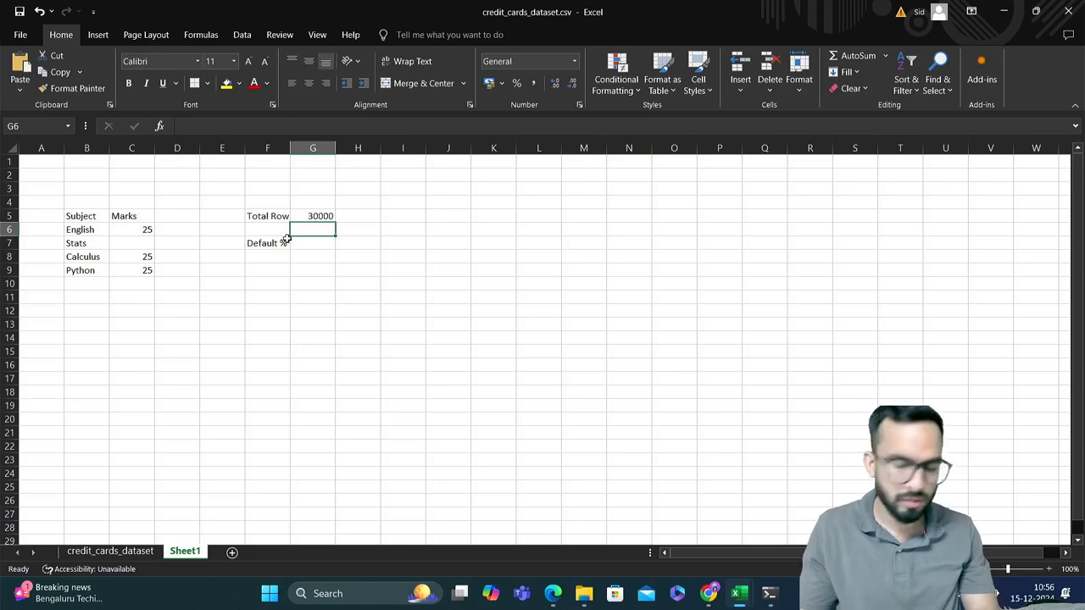
Enter 20% in cell G7 as the value for the Default % label
key("Down")
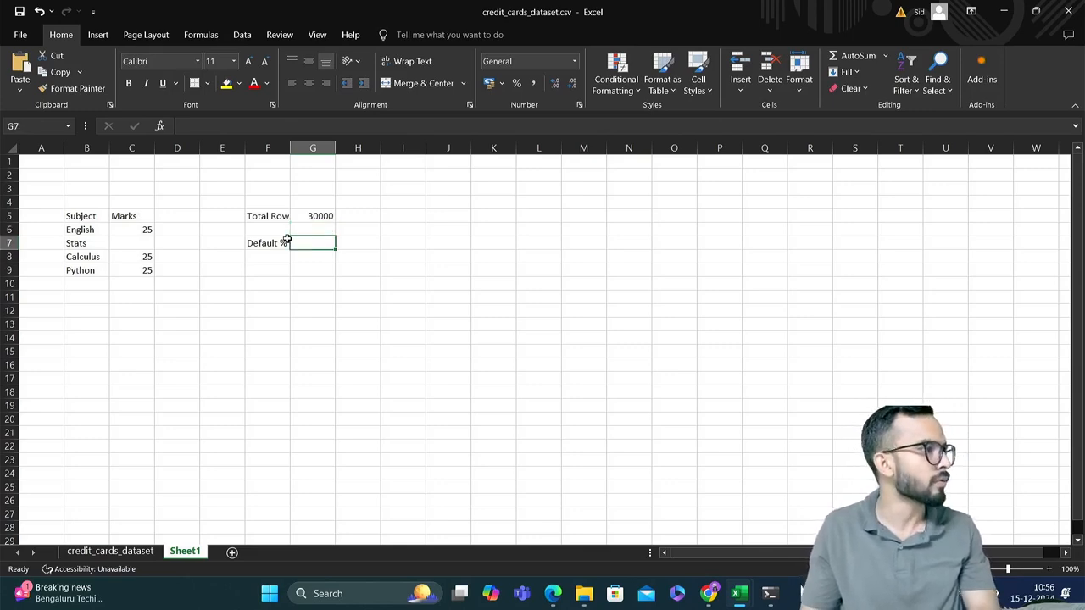
key("Up")
key("Up")
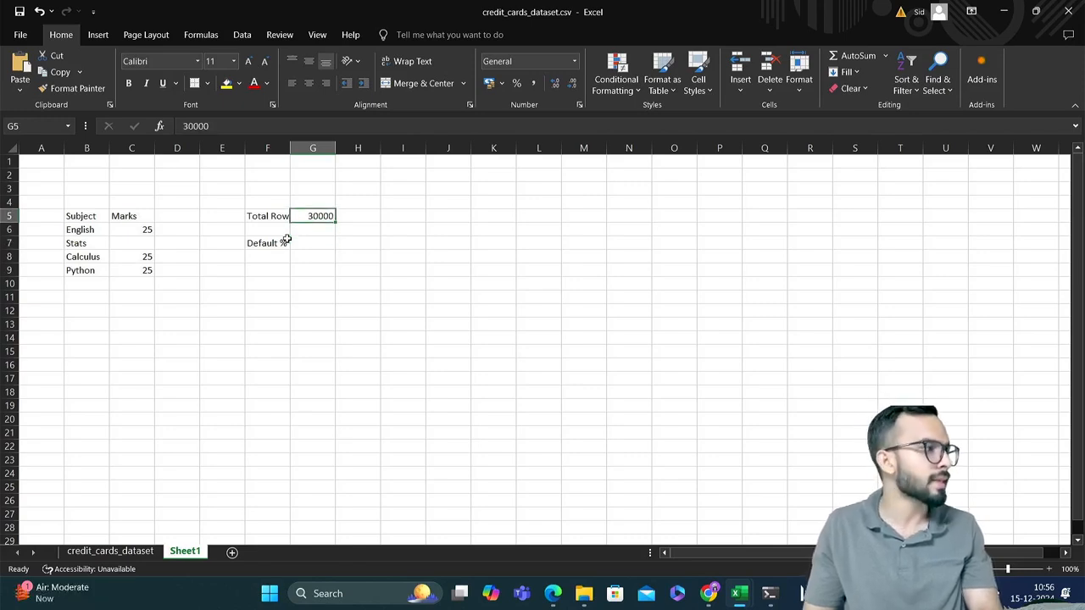
key("Down")
key("Down")
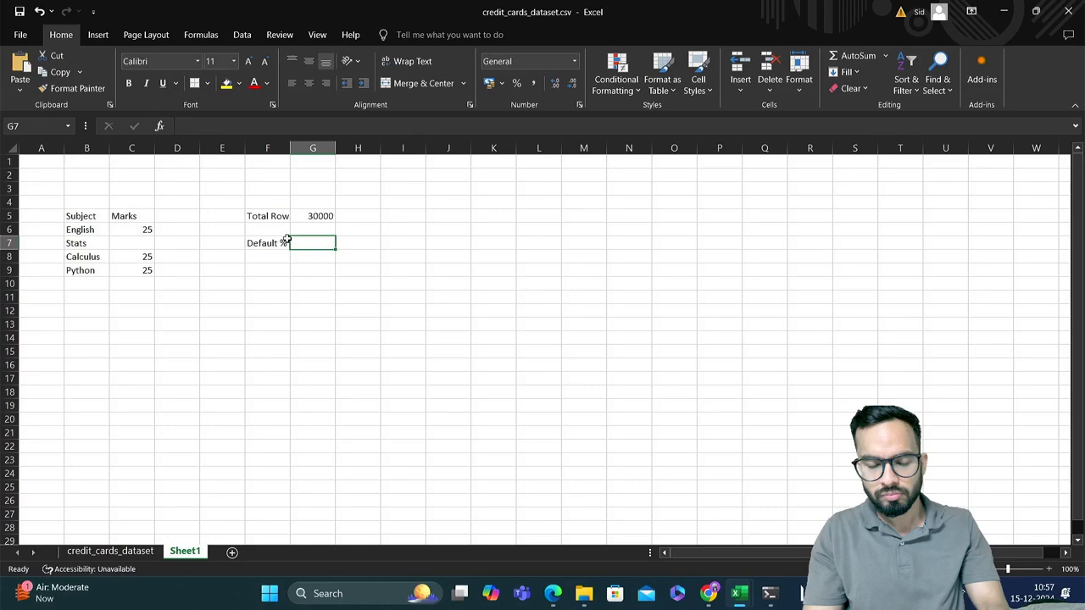
type("20")
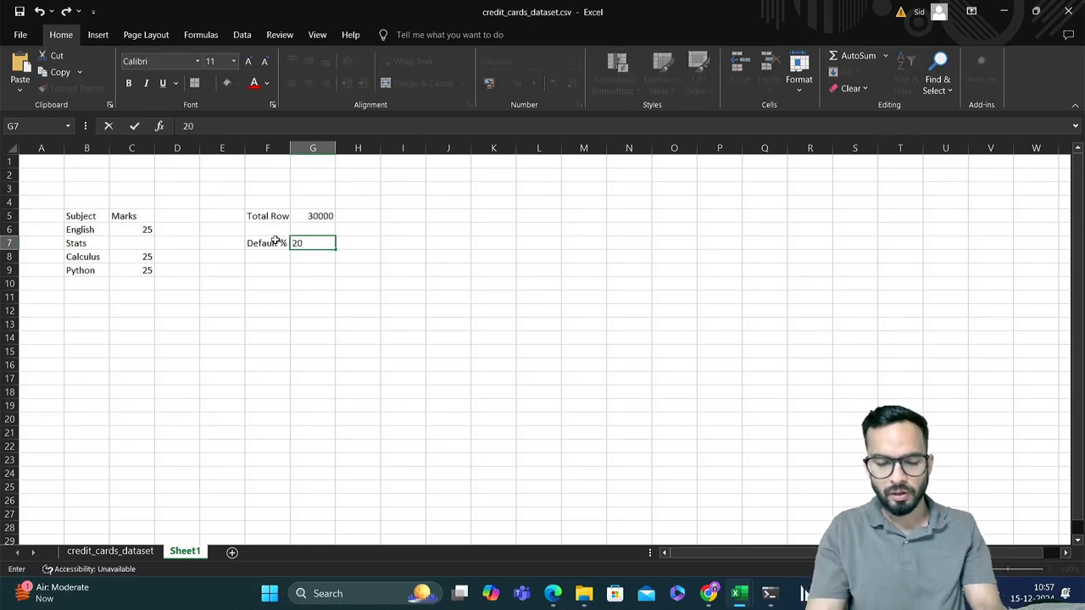
type("%")
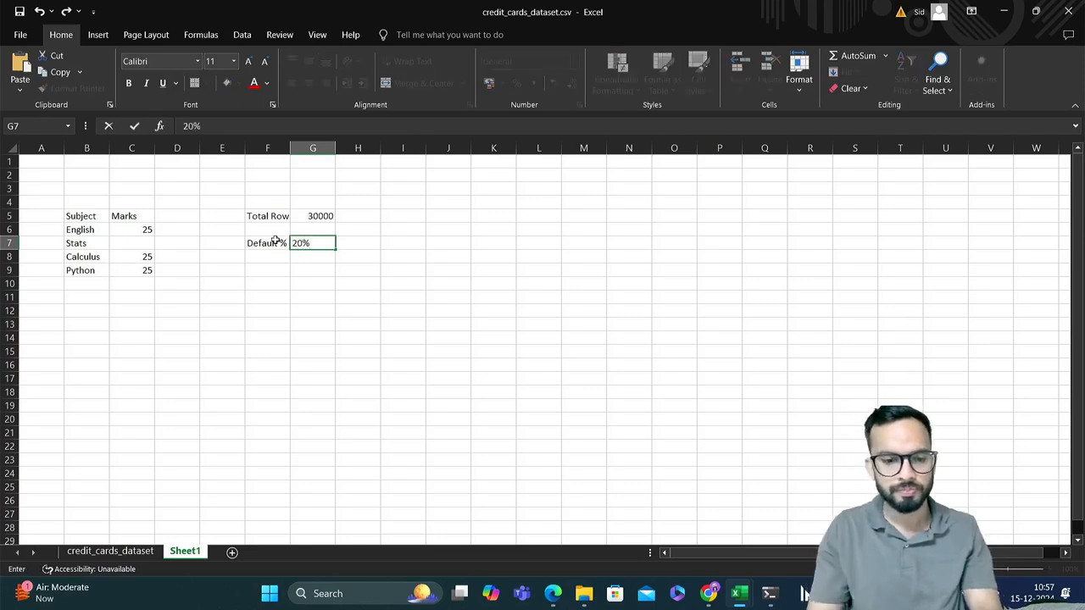
key("Return")
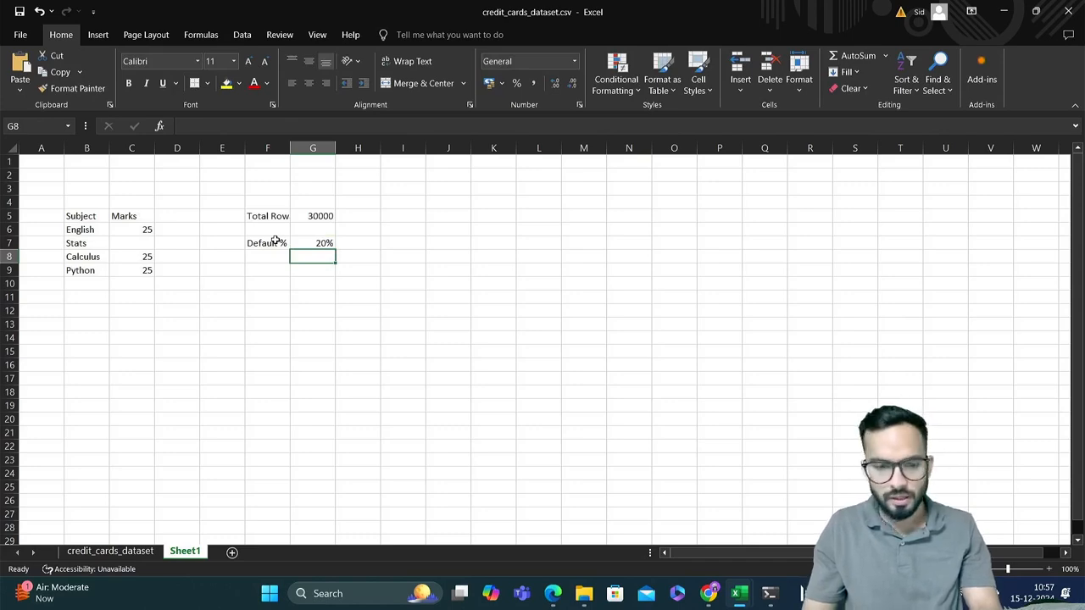
Add the label "Non Default" in cell F8 with the value 80% in G8
key("Left")
type("Non")
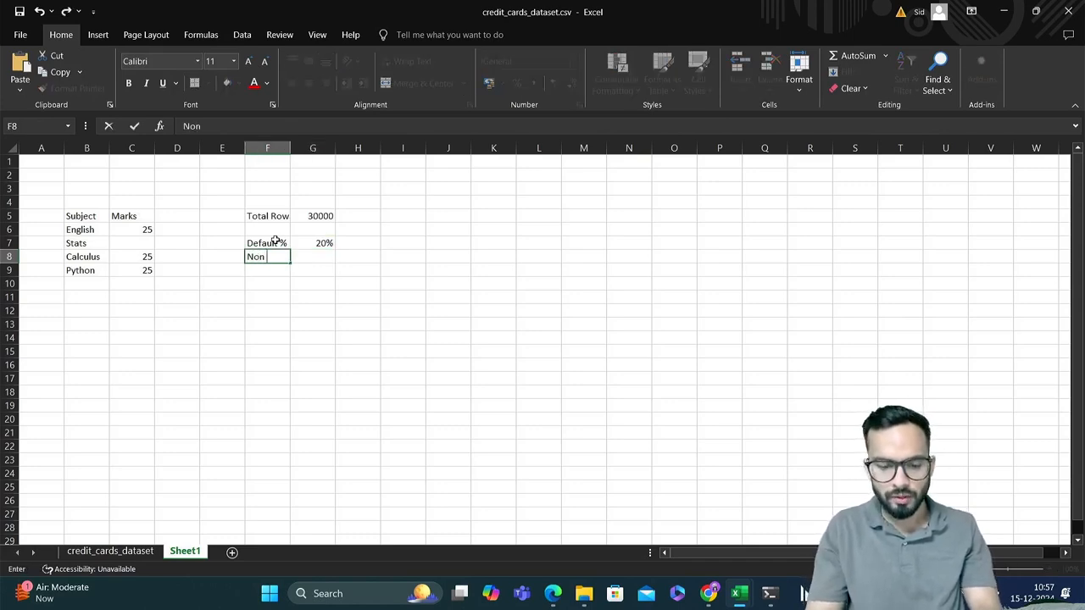
type(" Default")
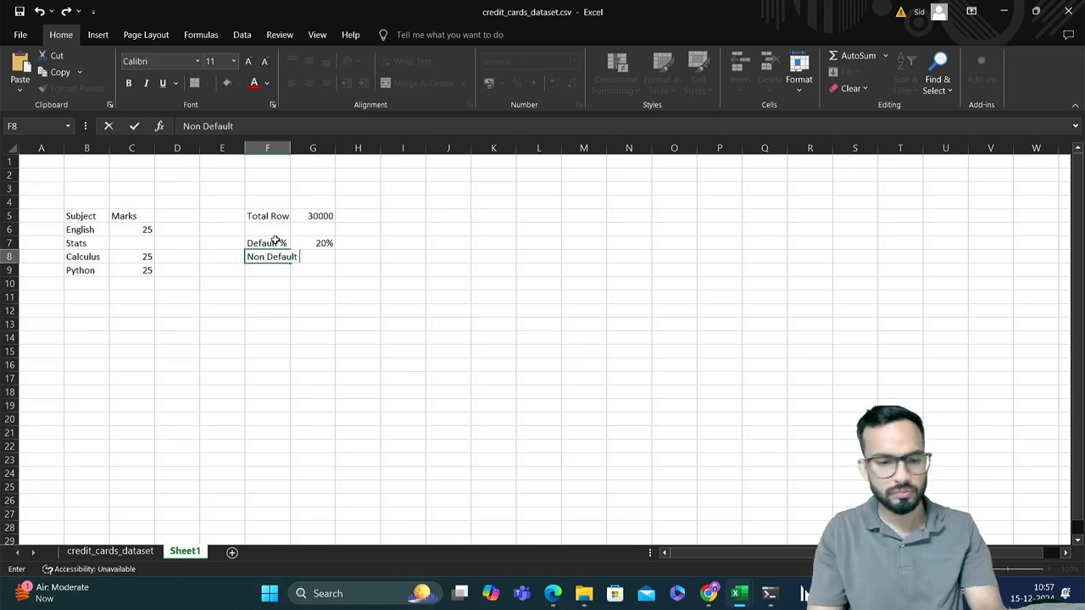
key("Tab")
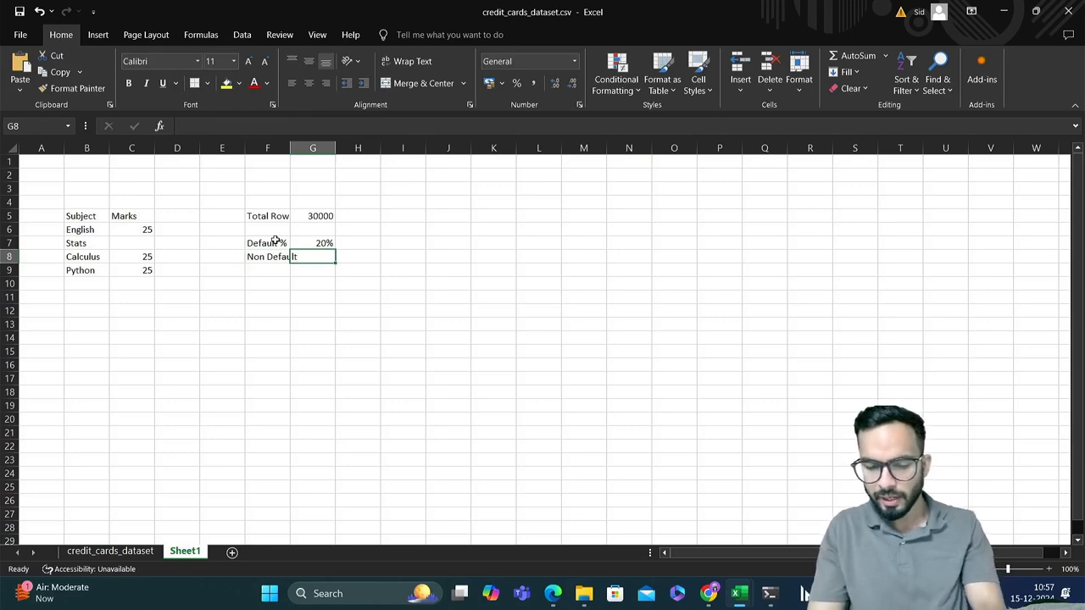
type("80")
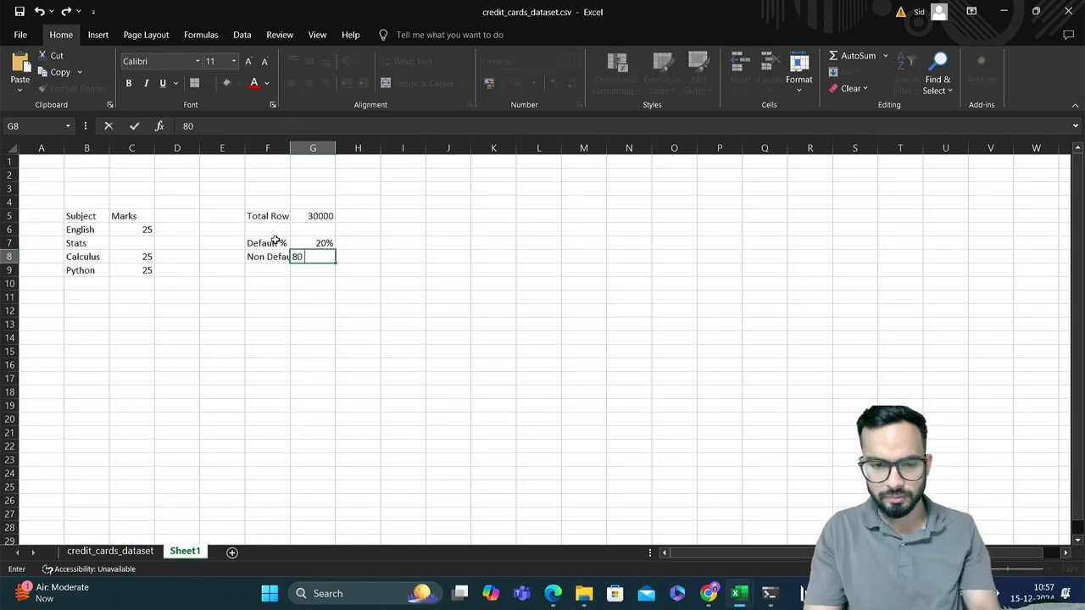
type("%")
key("Return")
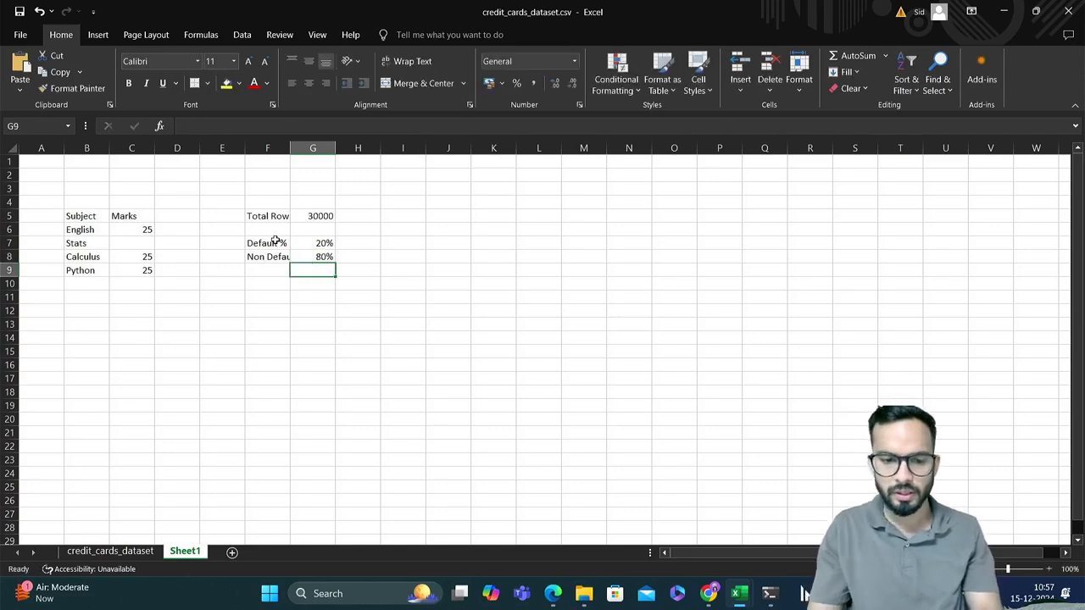
Clear the "Total Rows" label from cell F5 and autofit column F to its contents
left_click_drag(279, 216, 330, 218)
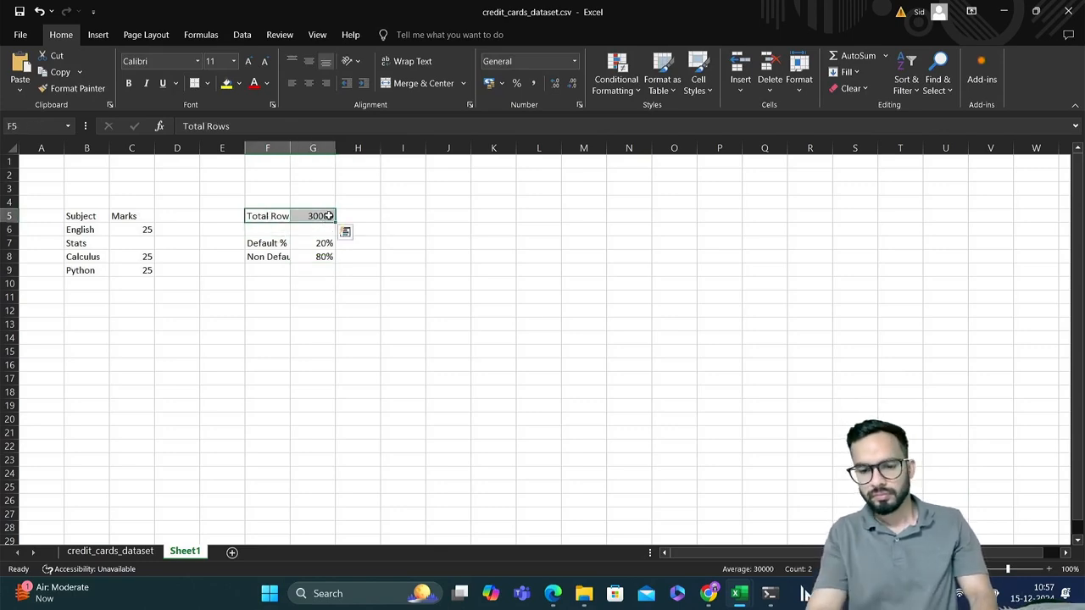
key("BackSpace")
left_click_drag(271, 242, 327, 257)
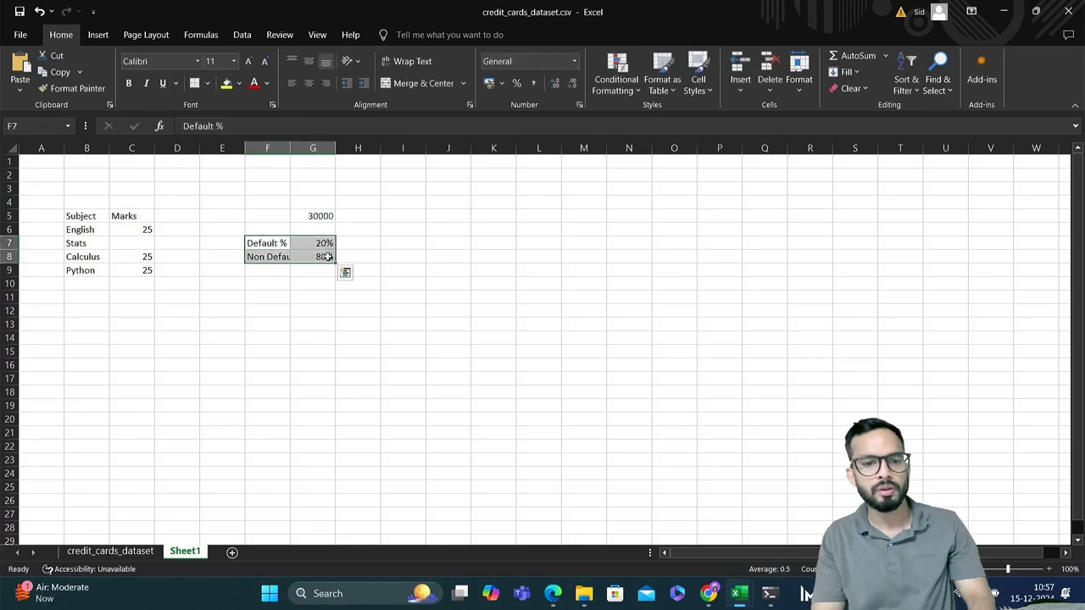
double_click(291, 150)
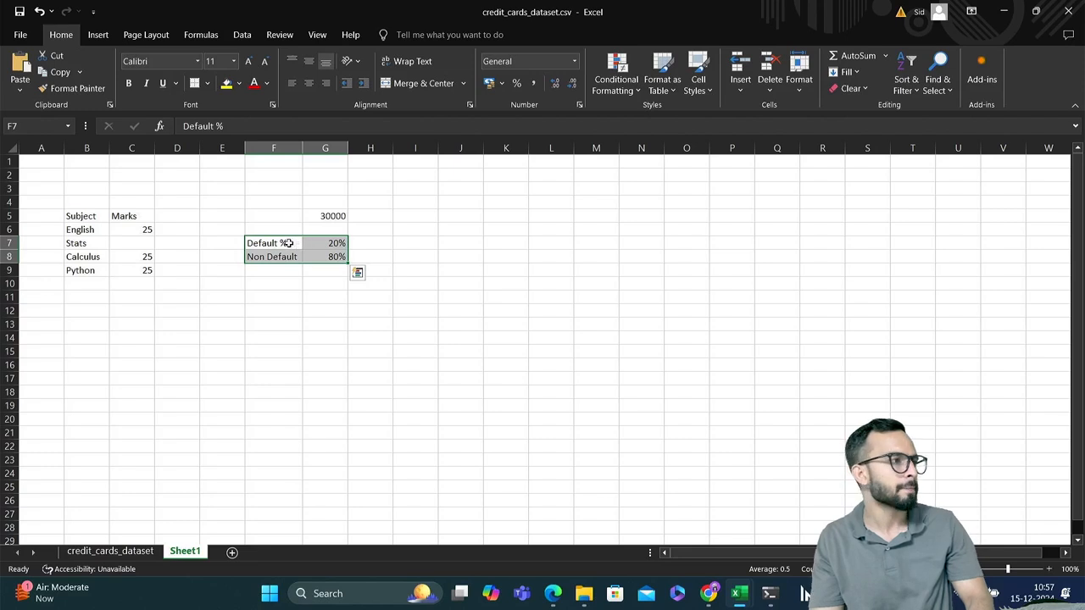
Enter the gender labels "Male" in cell F13 and "Female" in cell F15
left_click(269, 313)
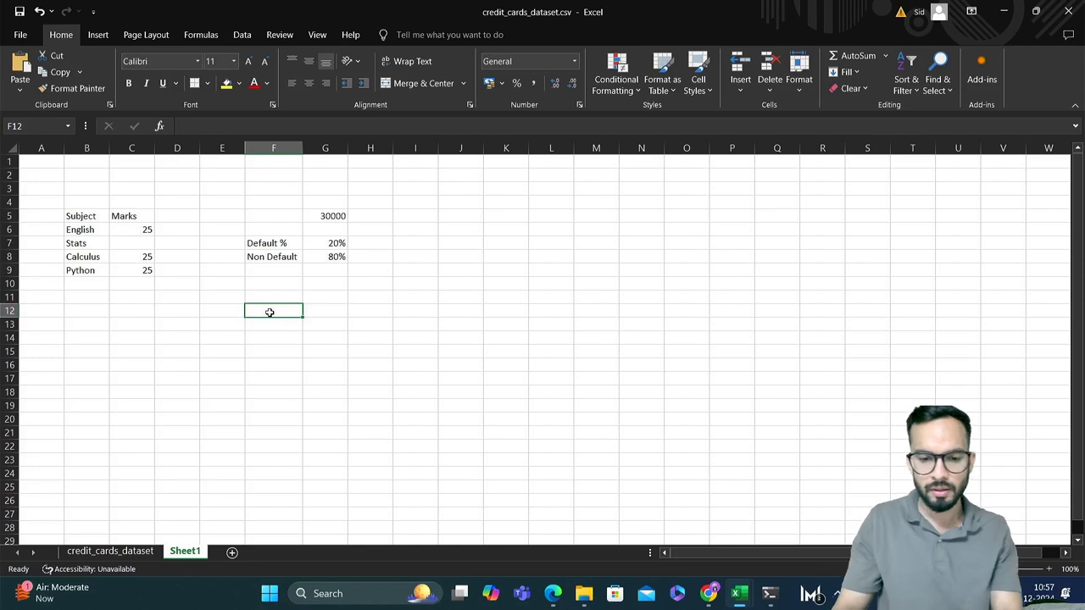
key("Return")
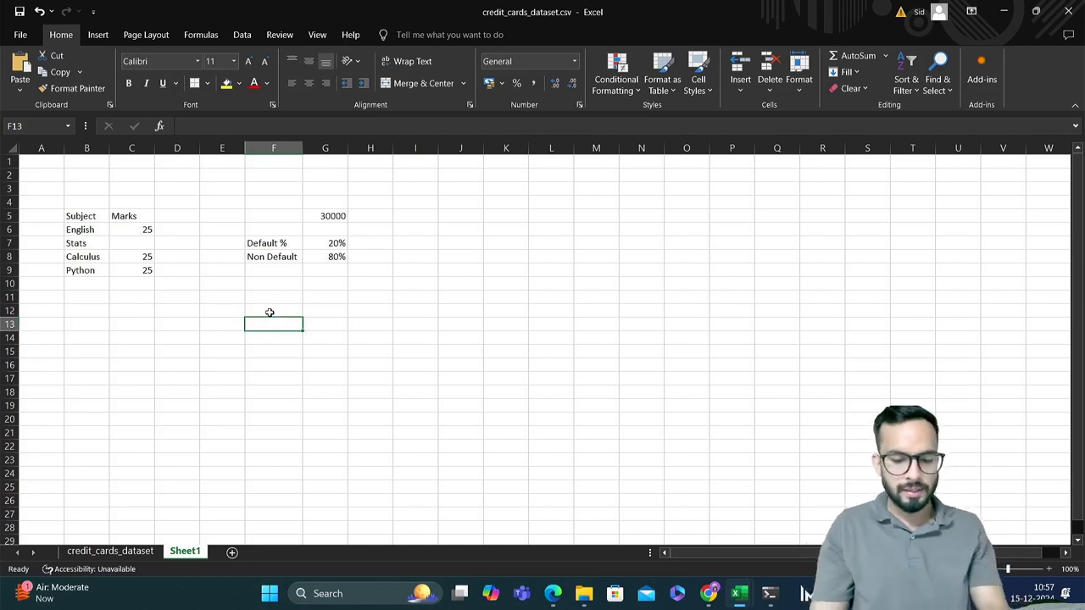
type("Males")
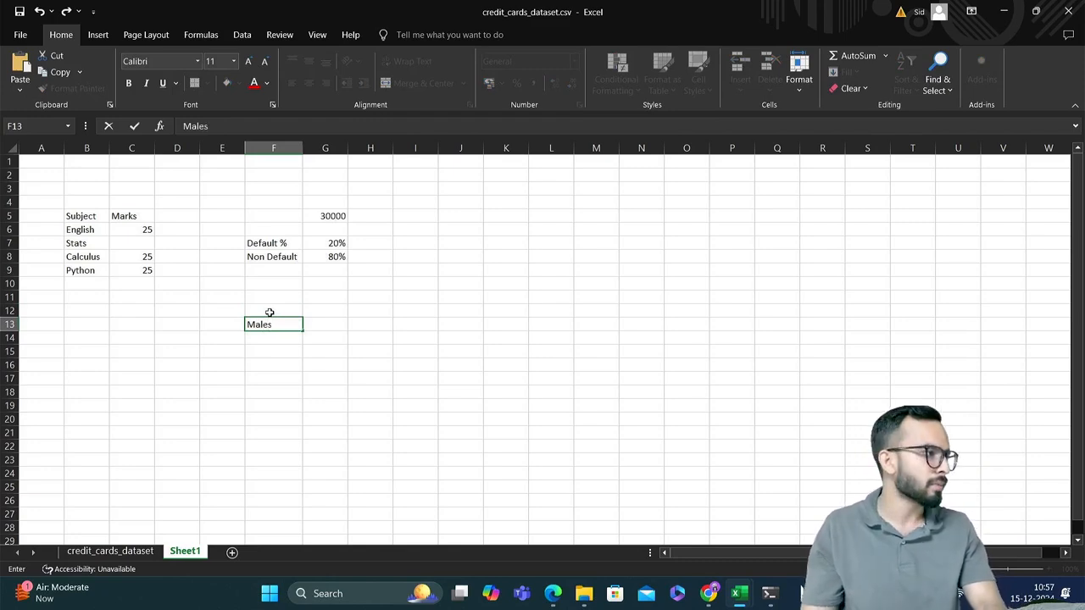
key("BackSpace")
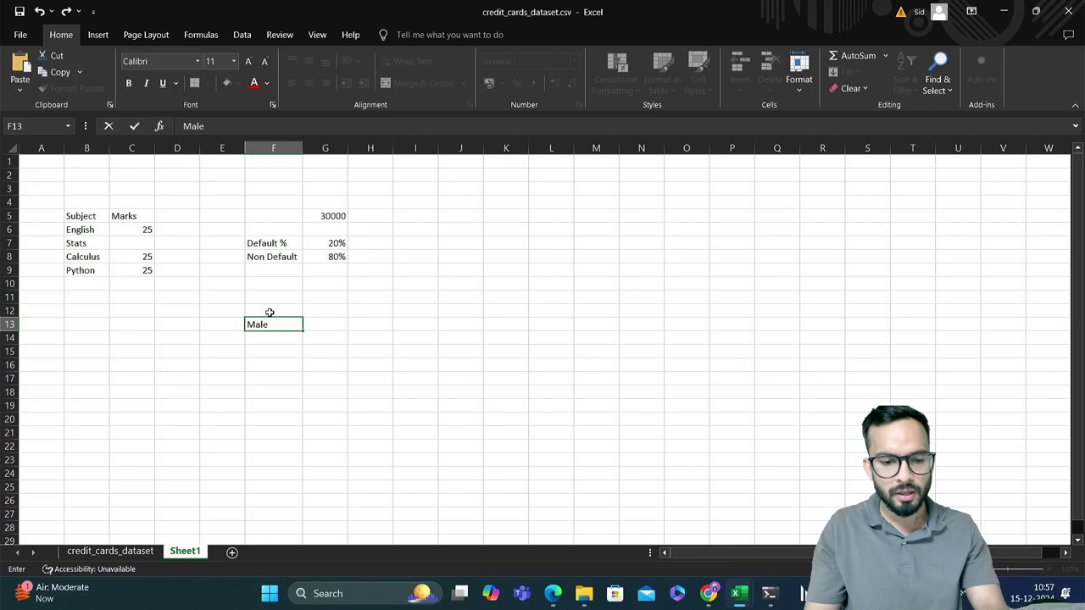
key("Return")
key("Return")
type("Female")
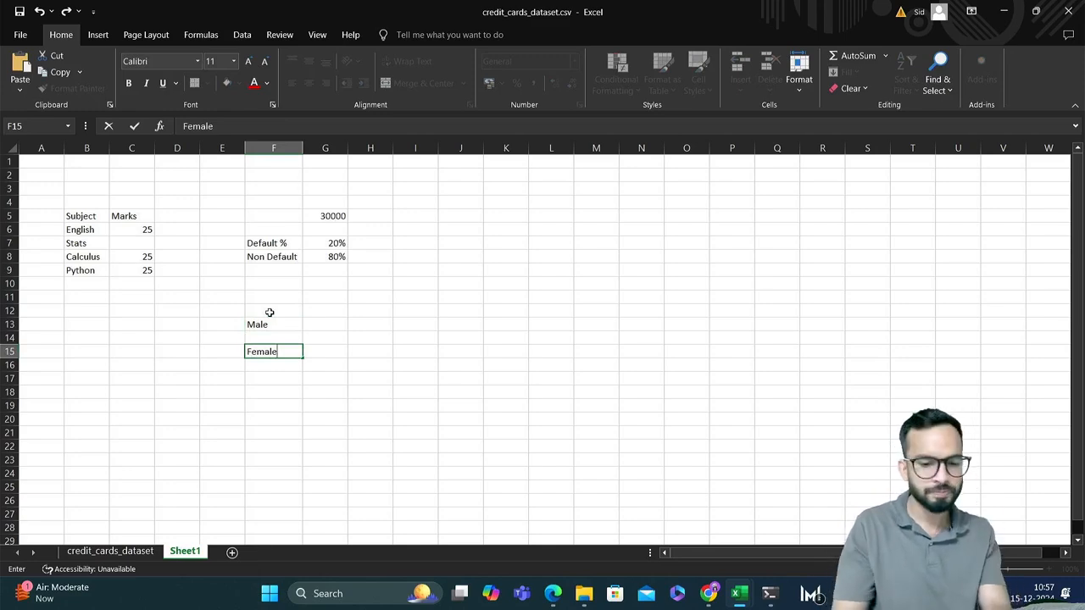
key("Up")
key("Up")
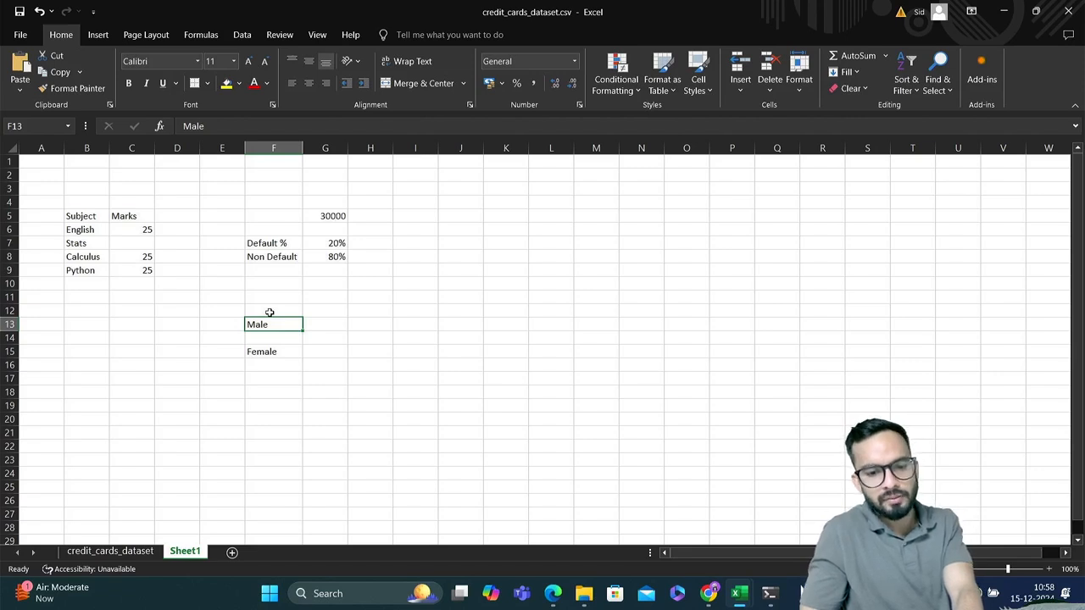
Enter 20000 in cell I13 as the figure for the Male row
key("Up")
key("Right")
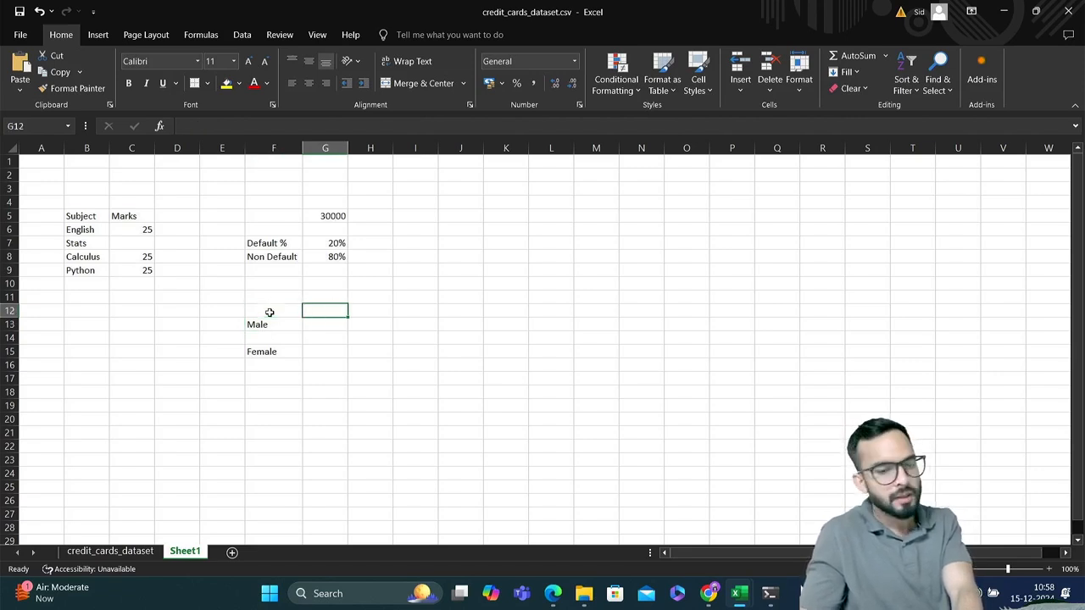
key("Down")
key("Right")
key("Right")
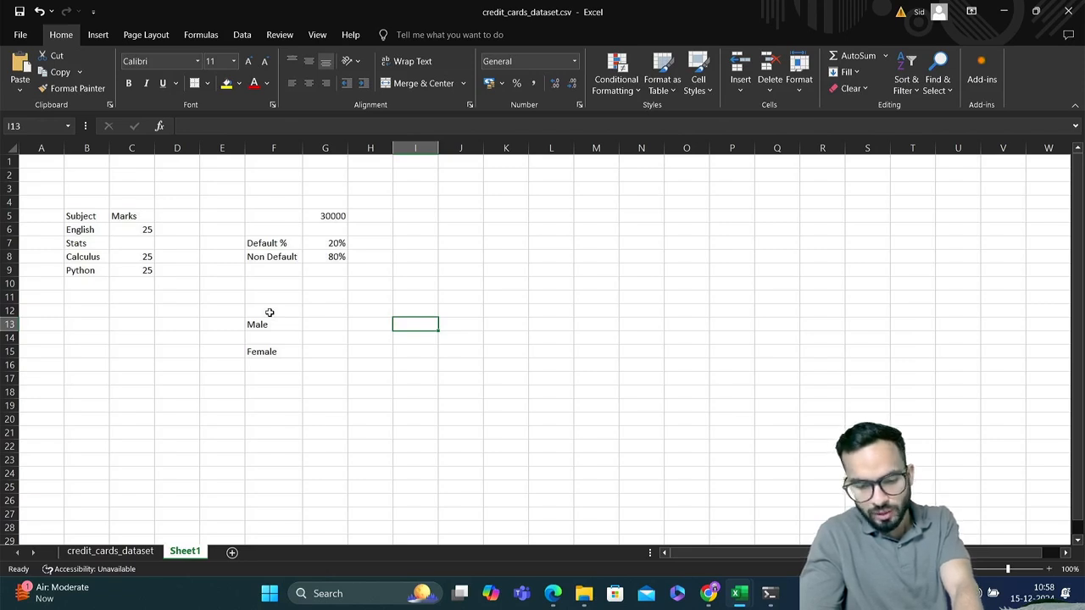
type("2000")
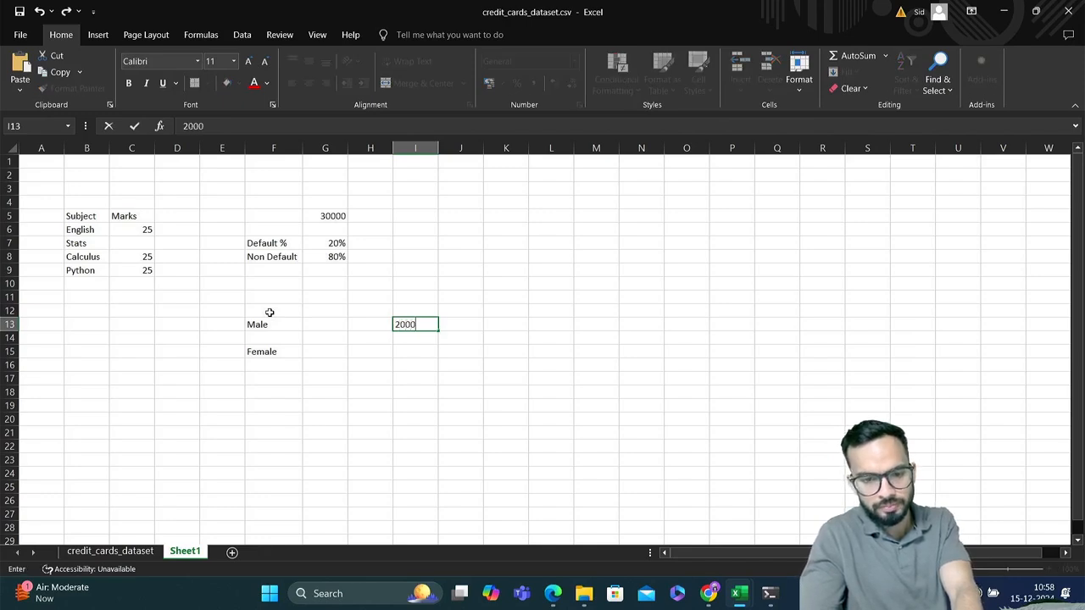
type("0")
key("Return")
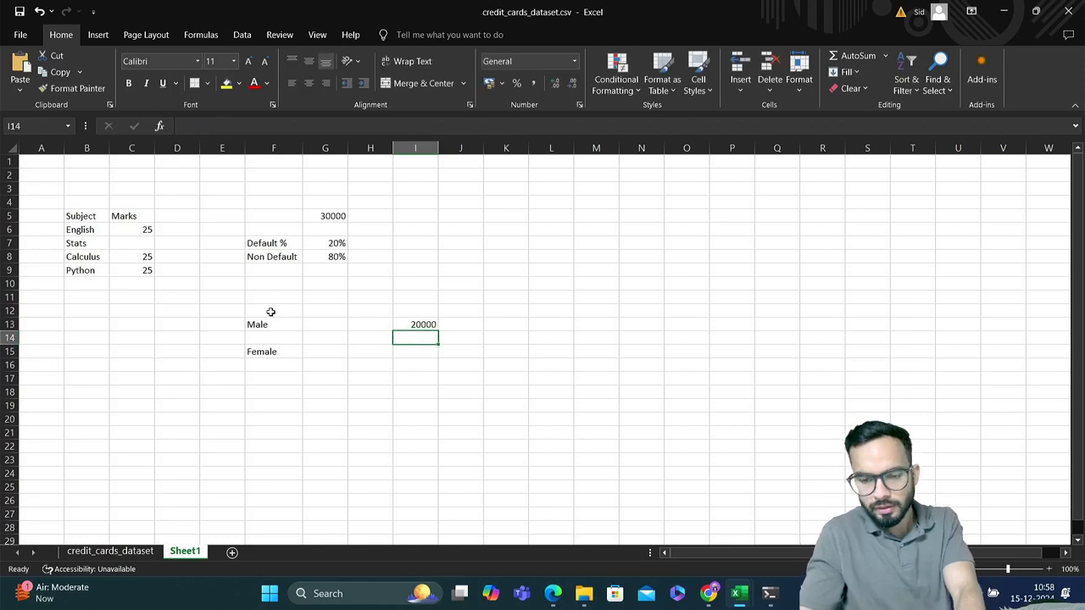
Enter 10000 in cell I15 as the figure for the Female row
key("Down")
key("Down")
key("Up")
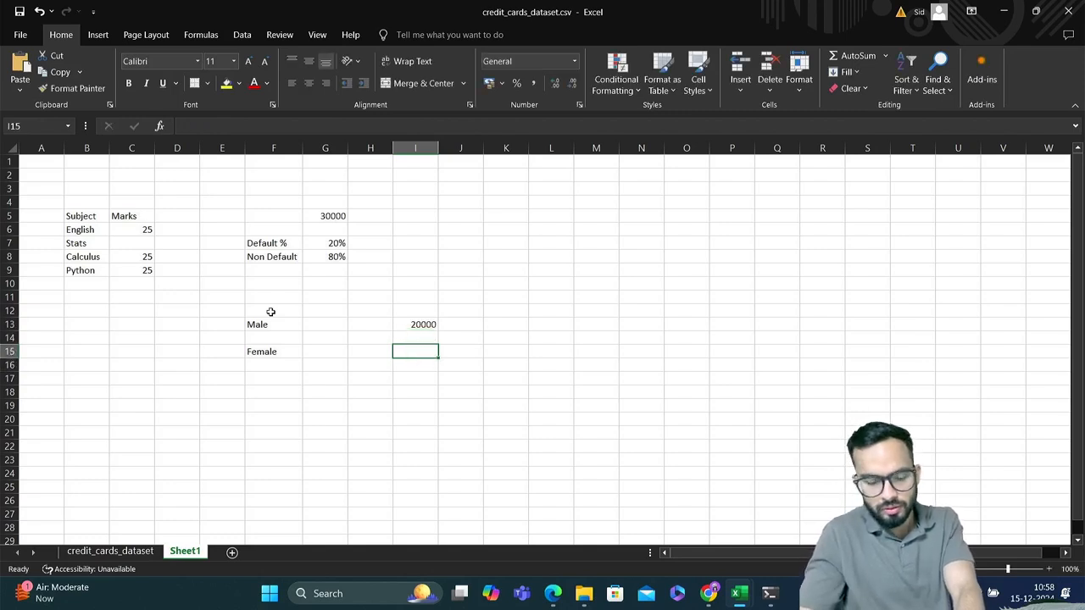
type("1000")
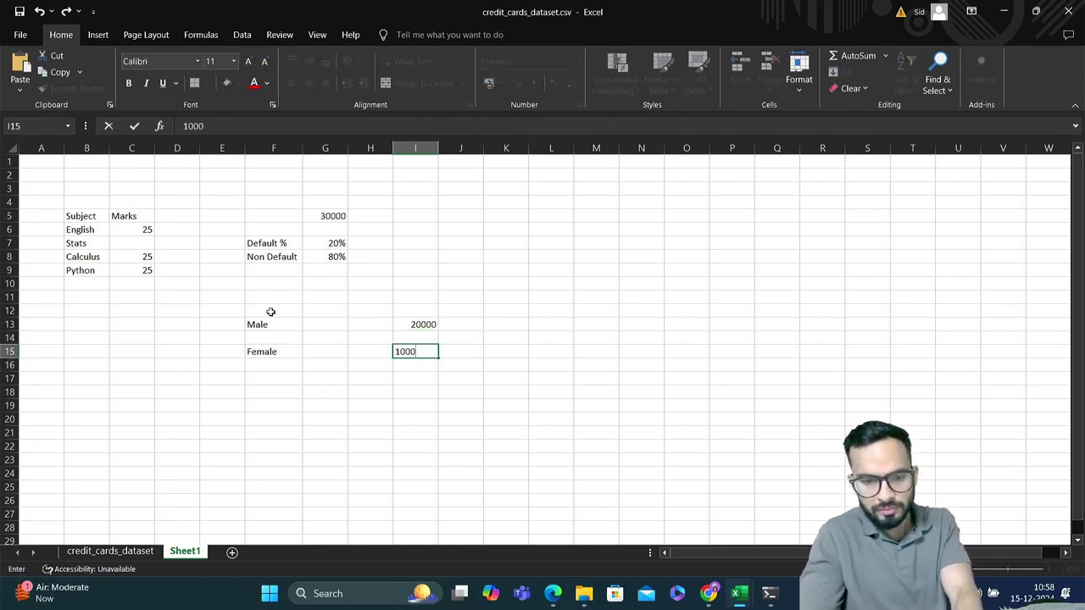
type("0")
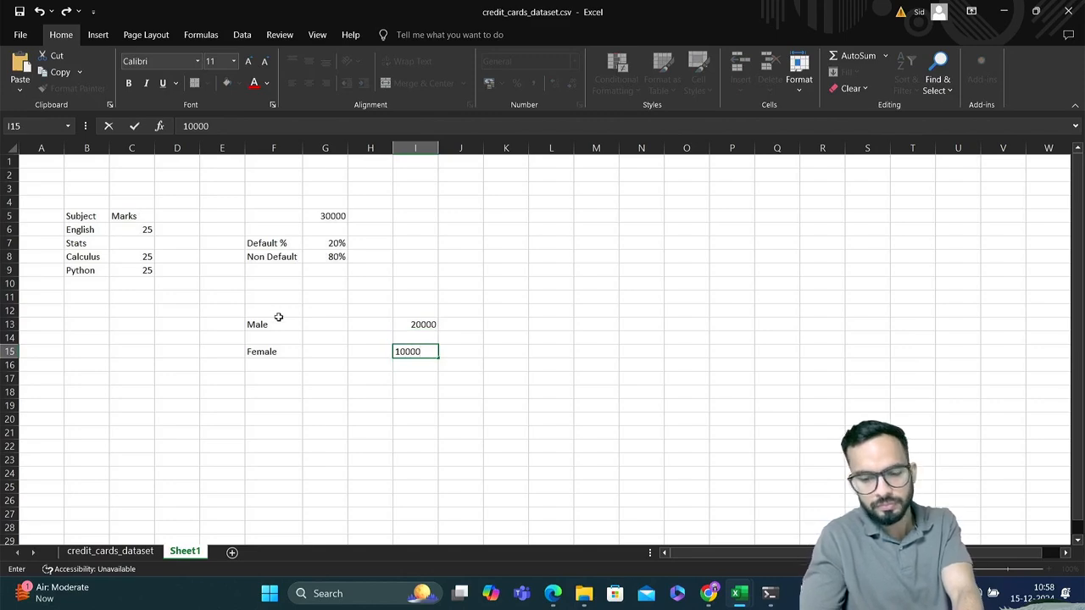
key("Return")
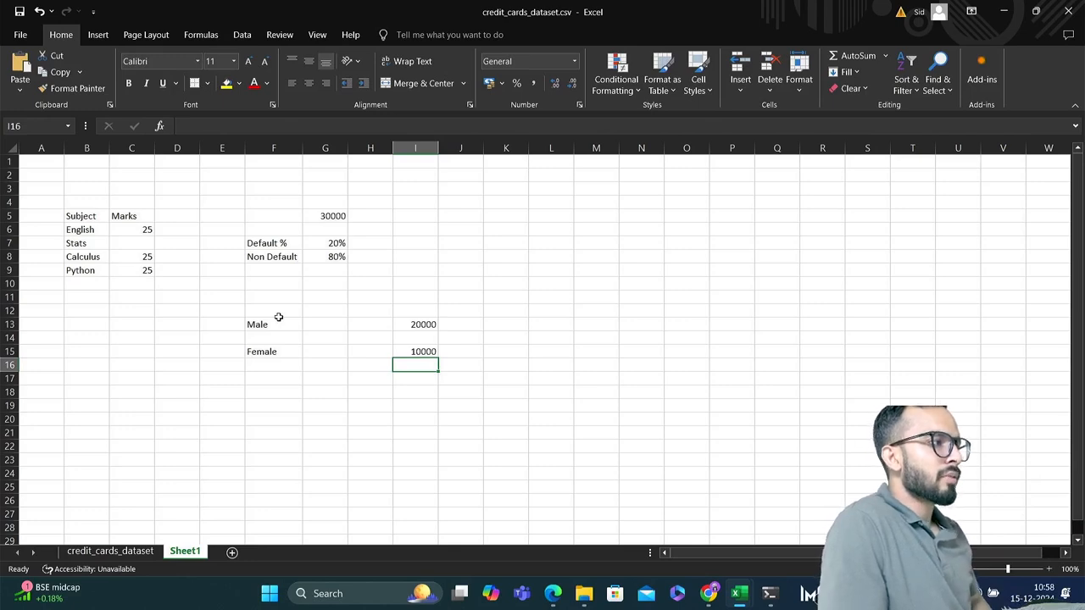
Enter the column header "Default" in cell G12, above the Male row
key("Up")
key("Up")
key("Up")
key("Up")
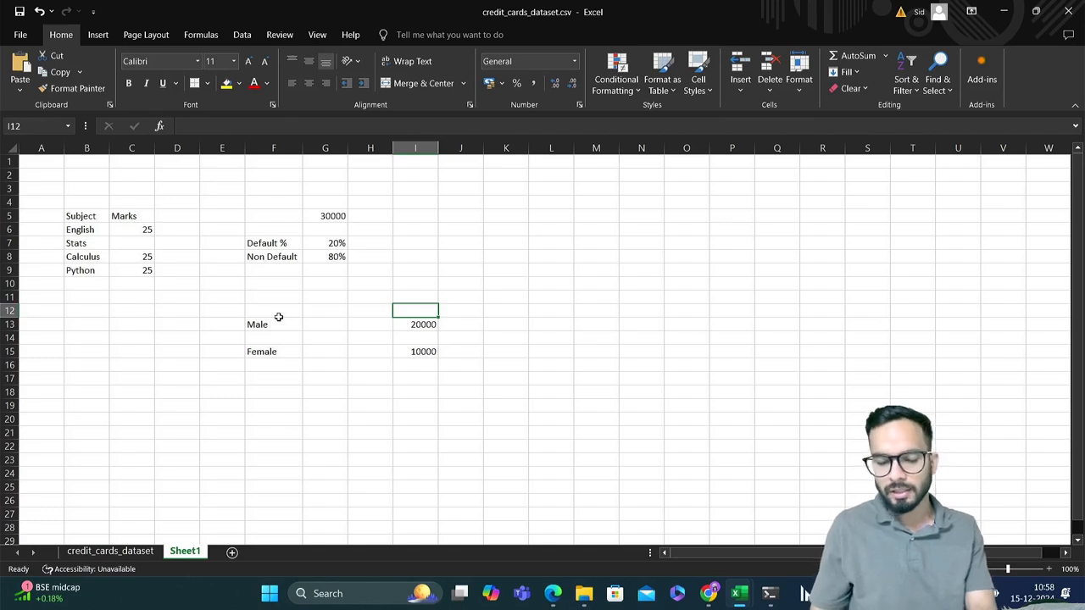
key("Down")
key("Down")
key("Down")
key("Up")
key("Up")
key("Up")
key("Left")
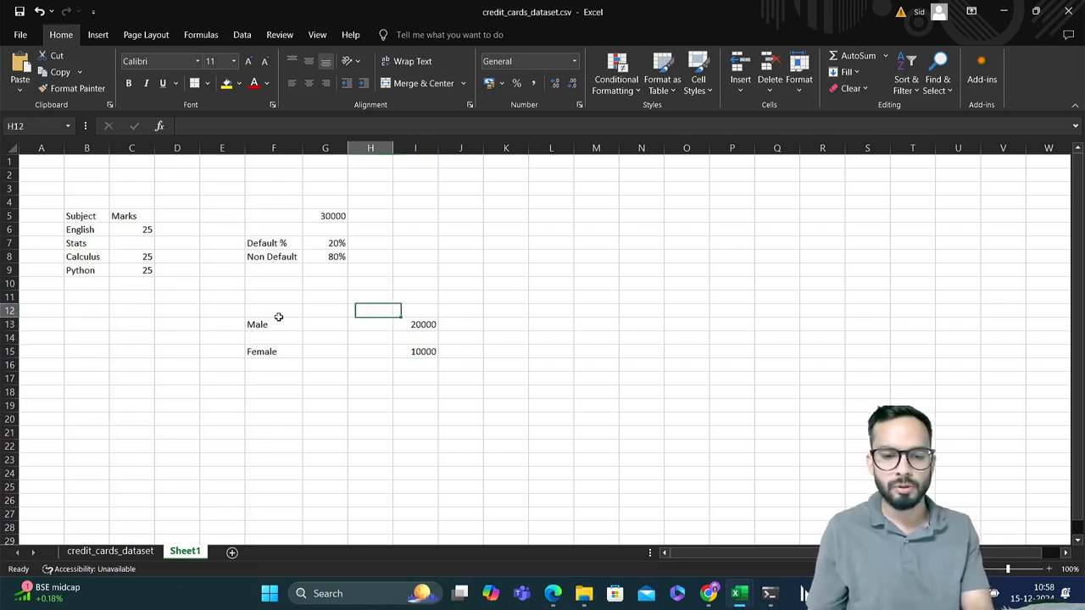
key("Left")
key("Left")
key("Right")
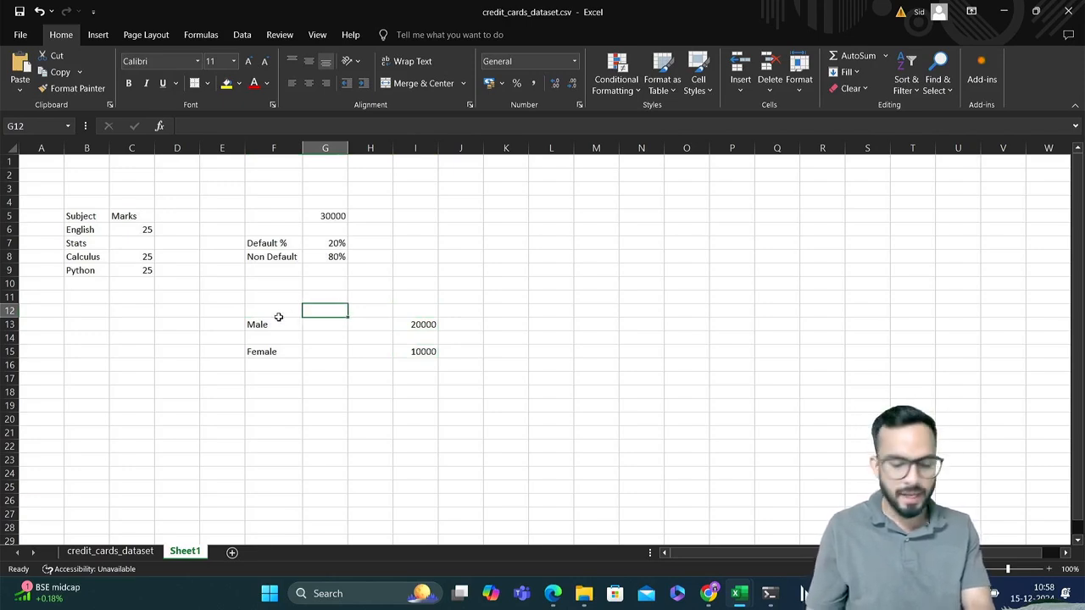
type("Defau")
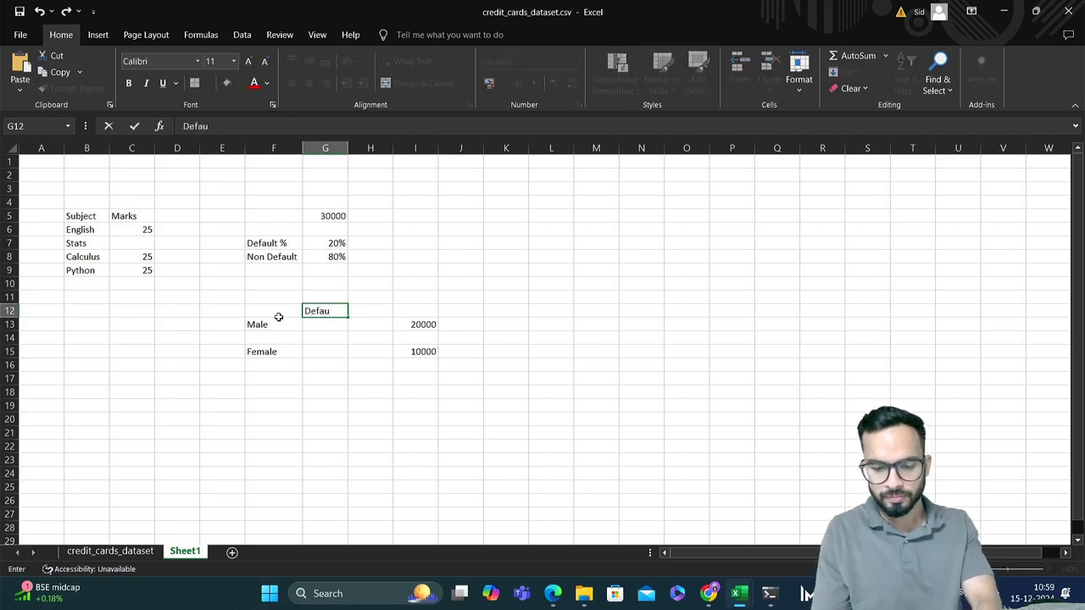
type("lt")
key("Tab")
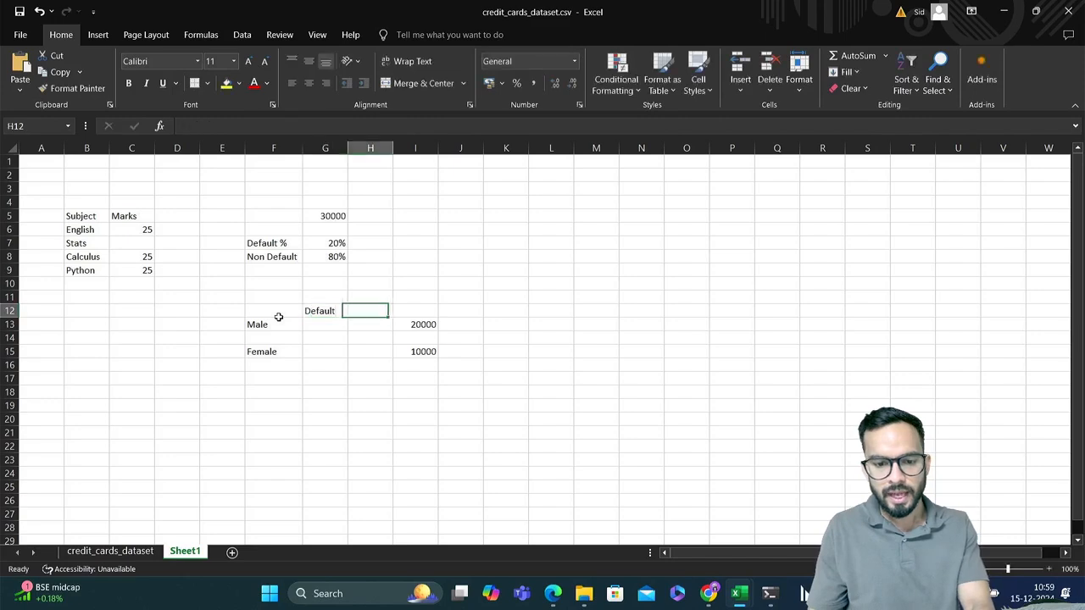
Enter the header "Non-Default" in cell H12 and autofit column H to its contents
type("No")
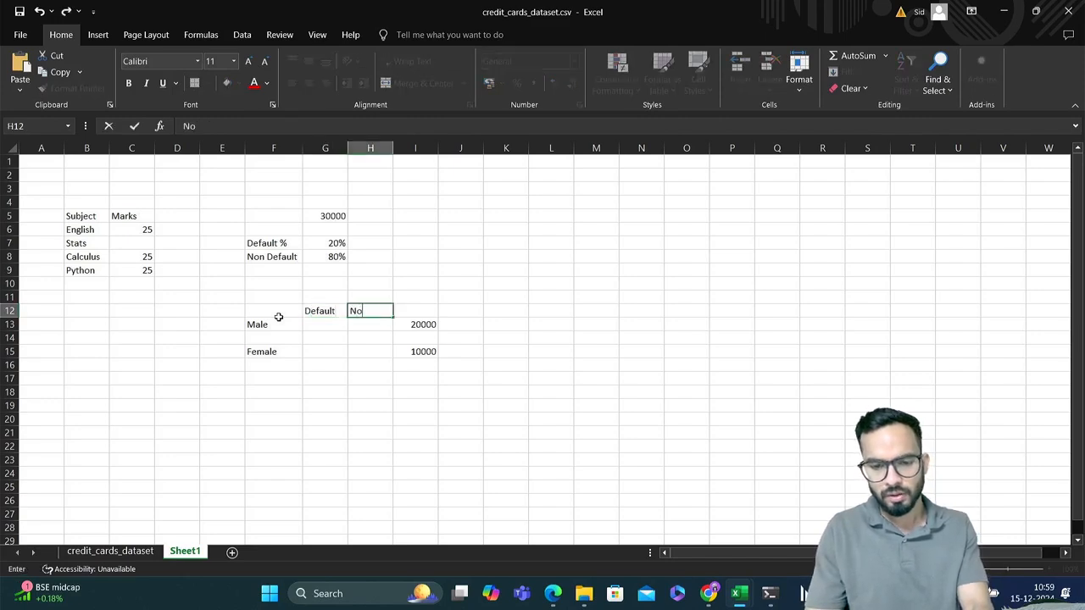
type("n-Defa")
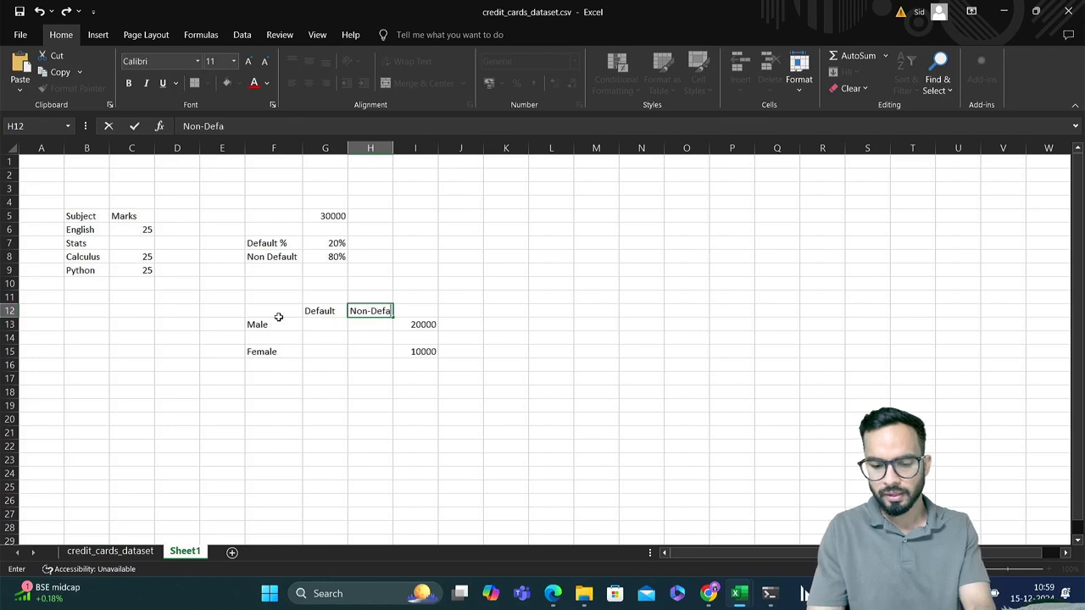
type("ult")
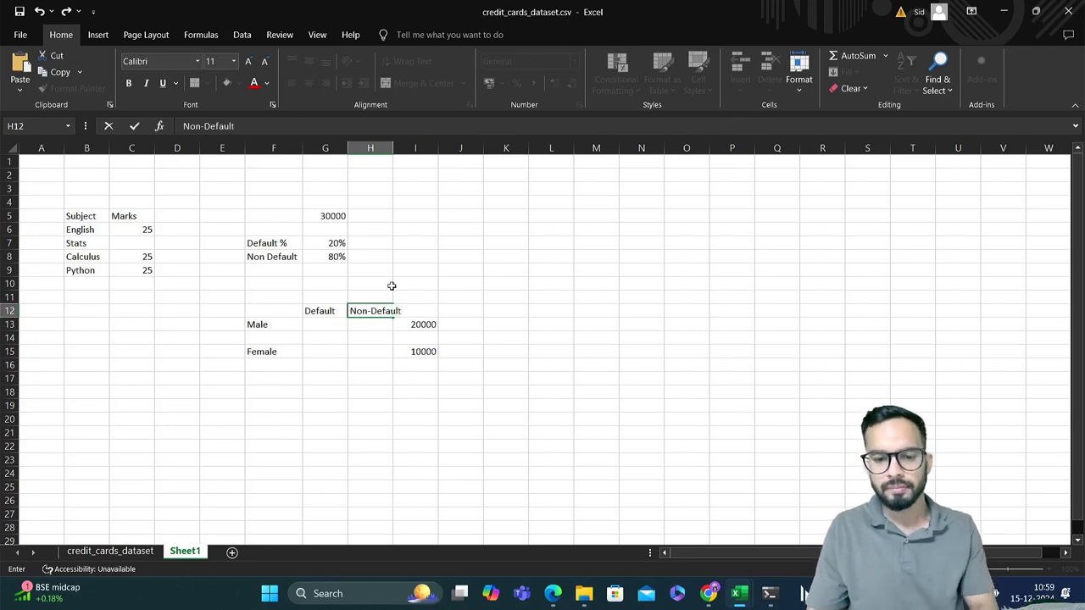
left_click(325, 323)
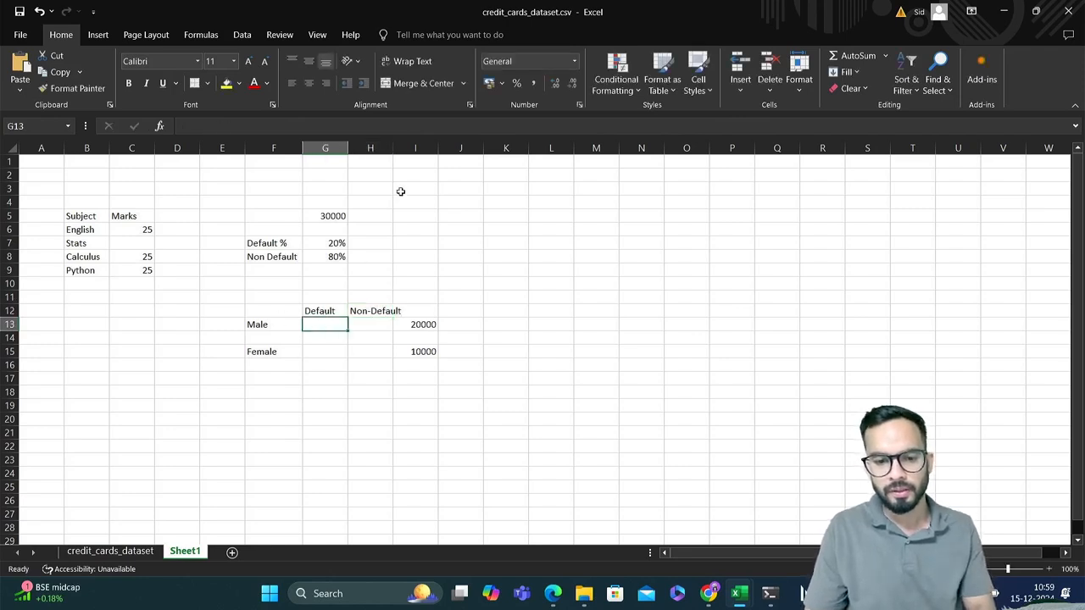
double_click(392, 149)
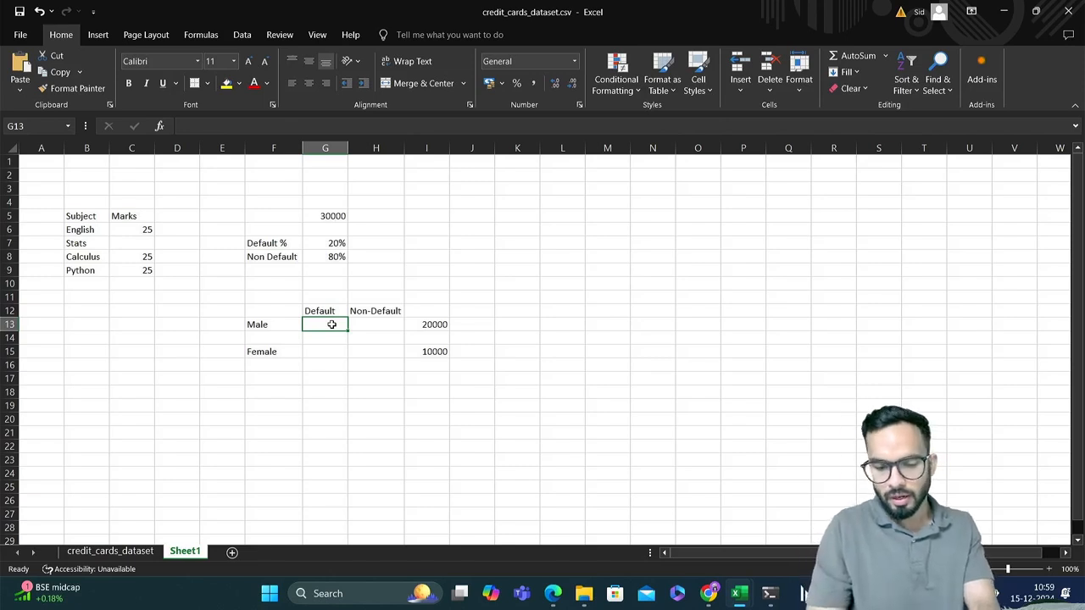
Fill the Male row with 30% under Default in G13 and 70% under Non-Default in H13
type("30 %")
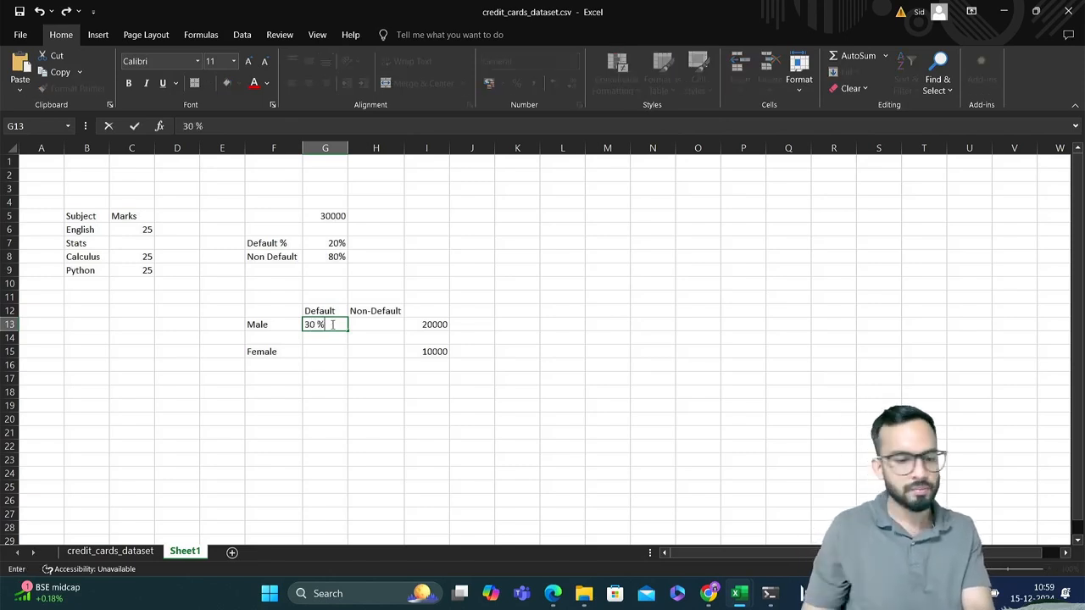
key("Tab")
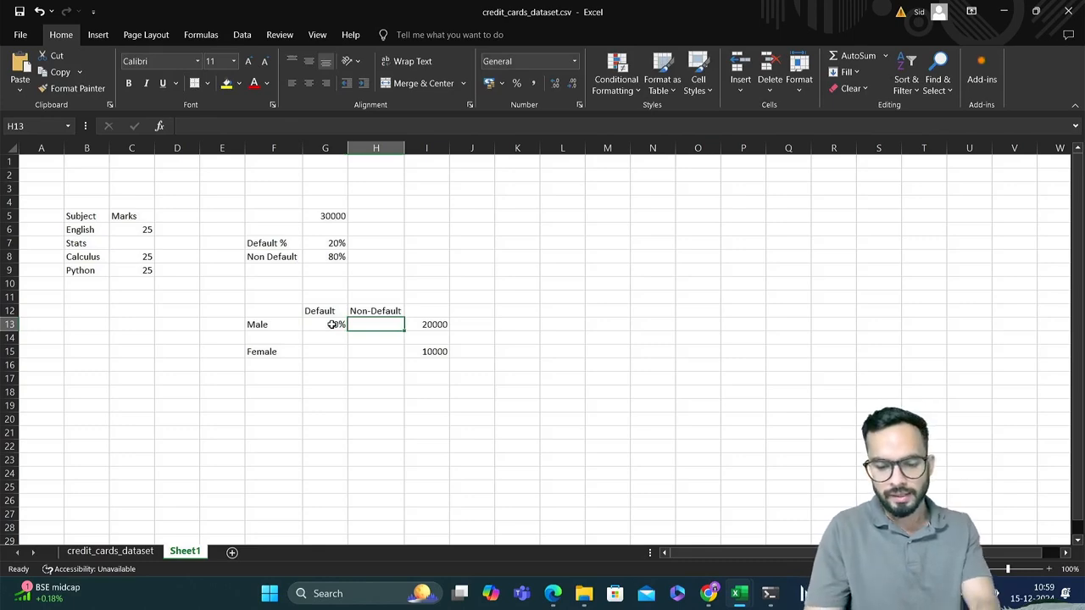
type("70")
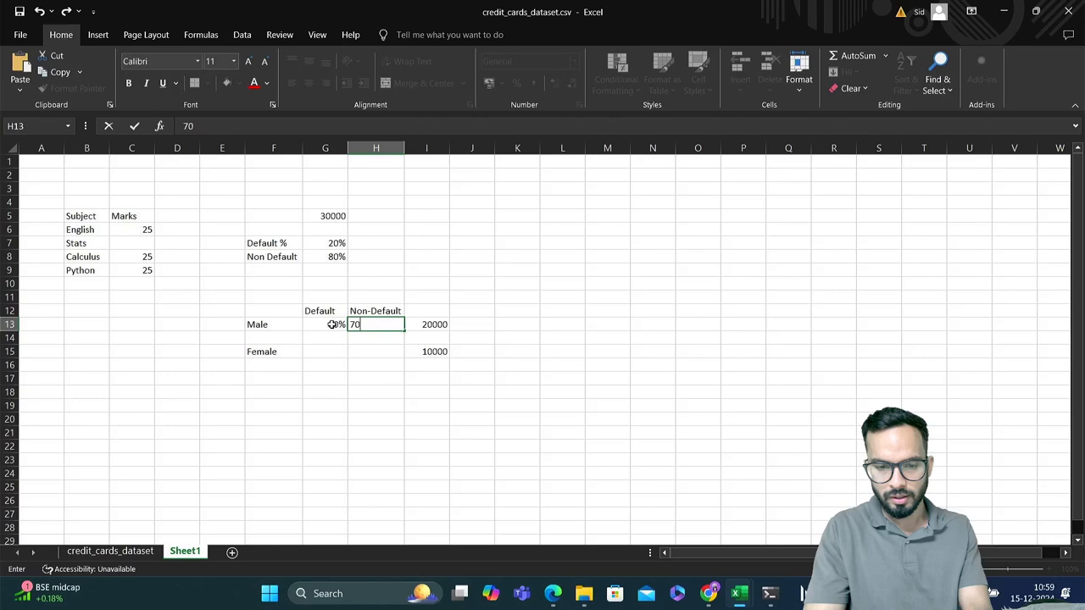
type("%")
key("Return")
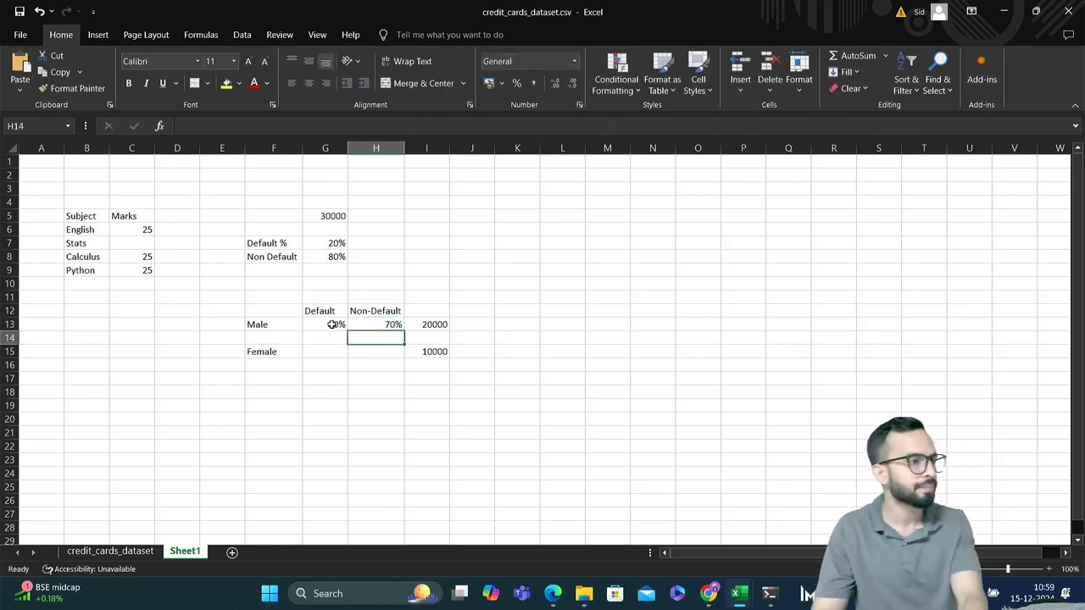
Enter 15% under Default and 85% under Non-Default for Female in row 15, and move the Female row up to row 14
key("Right")
key("Down")
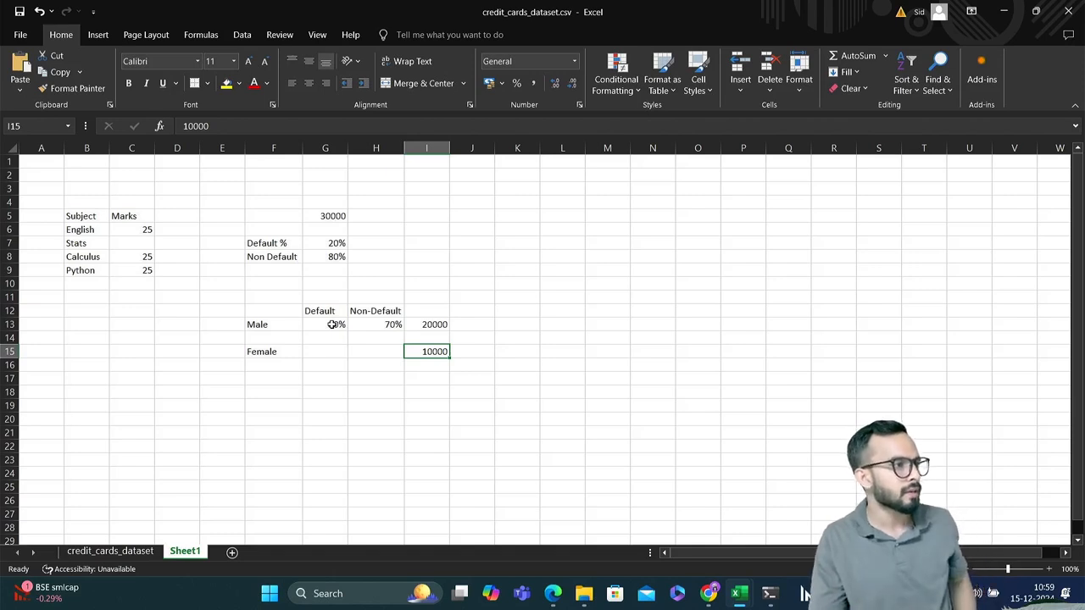
key("Left")
key("Left")
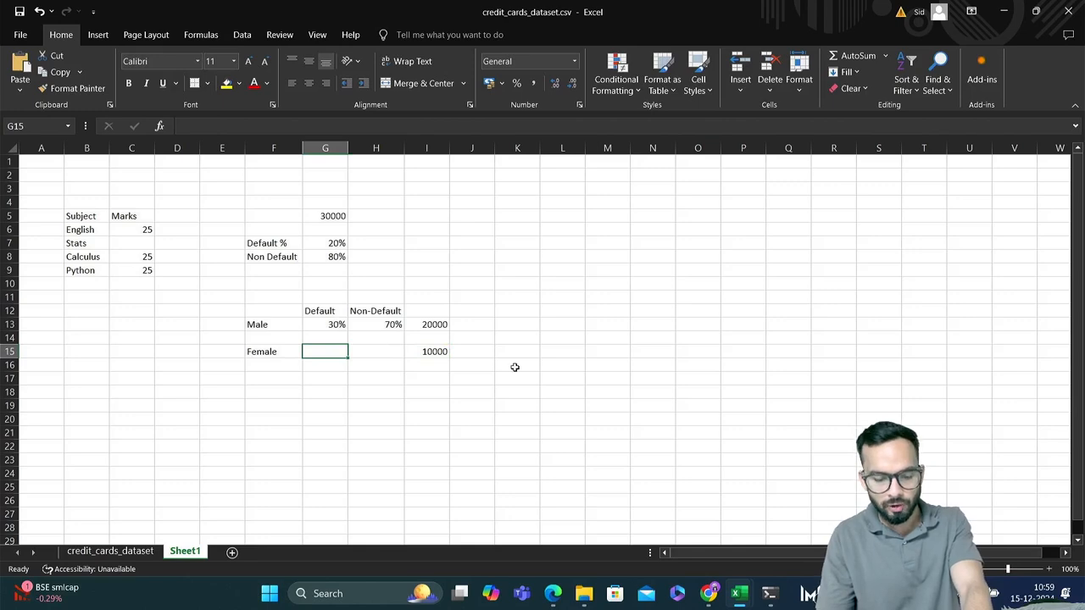
type("15")
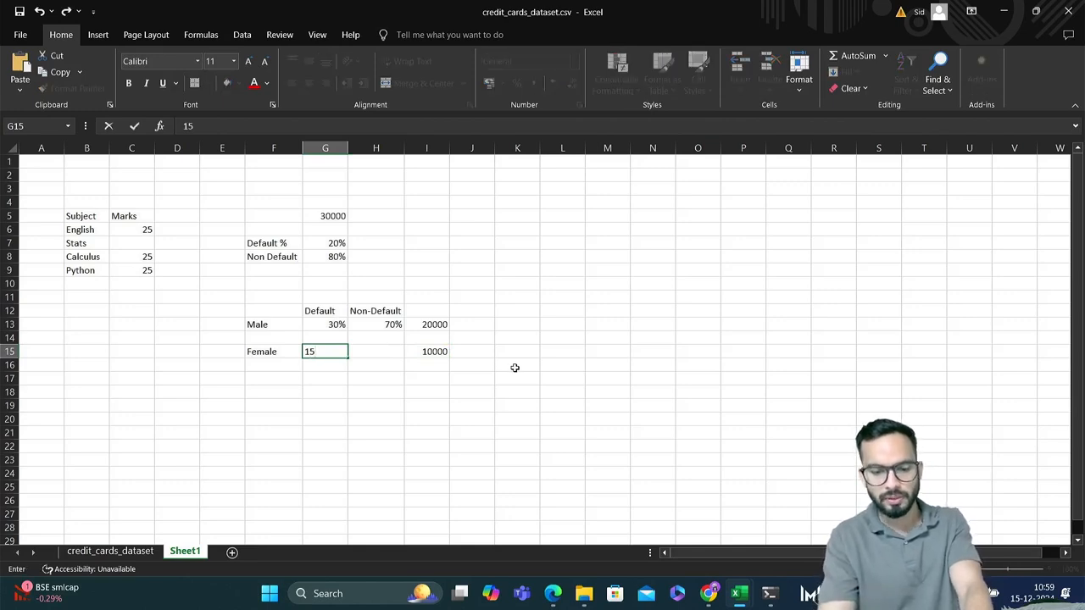
type("%")
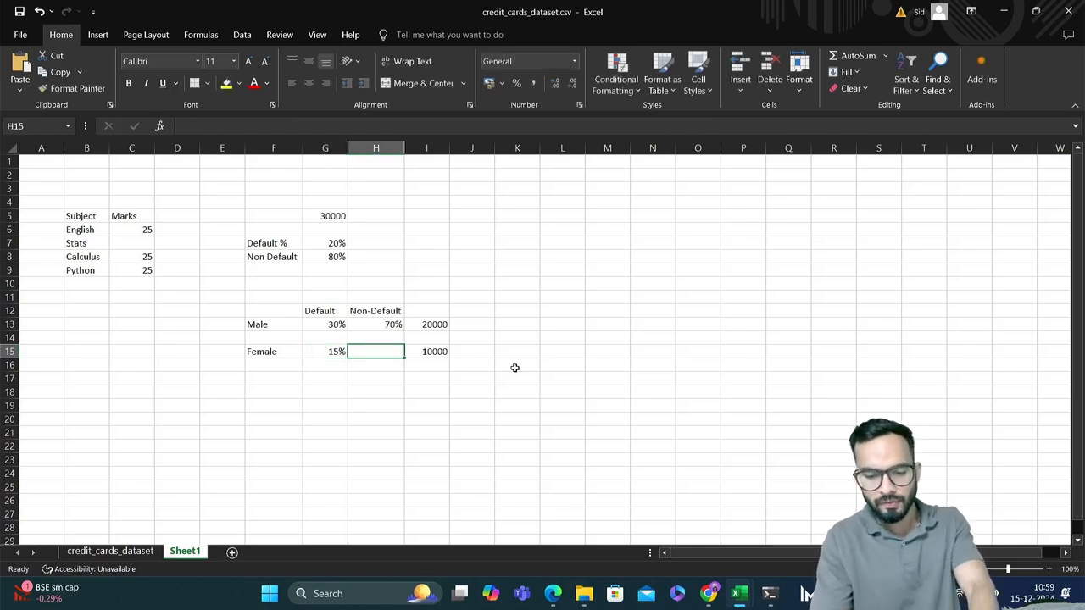
type("85")
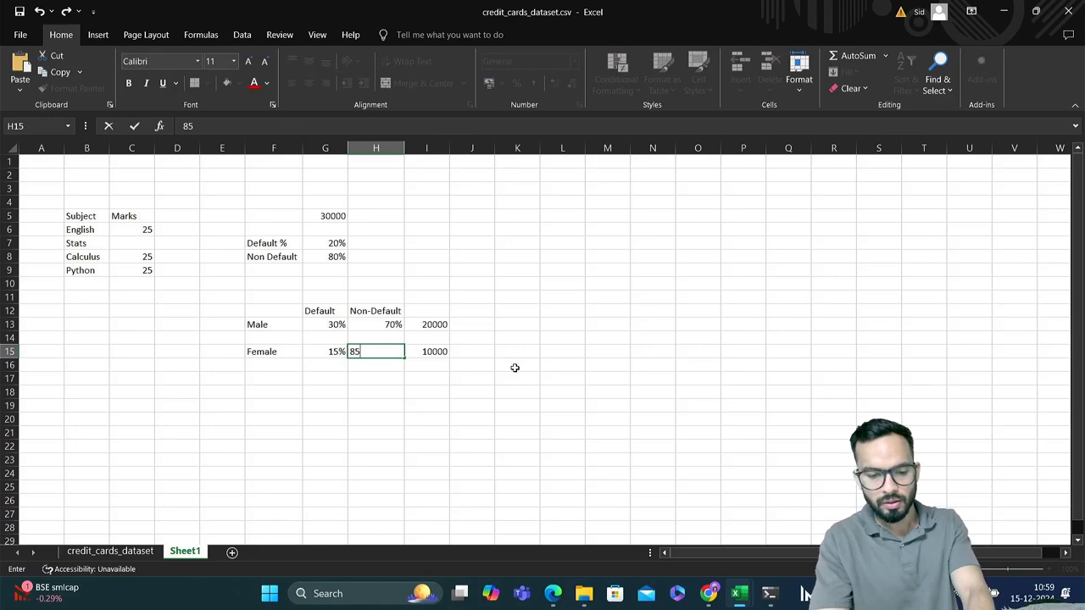
type("%")
key("Return")
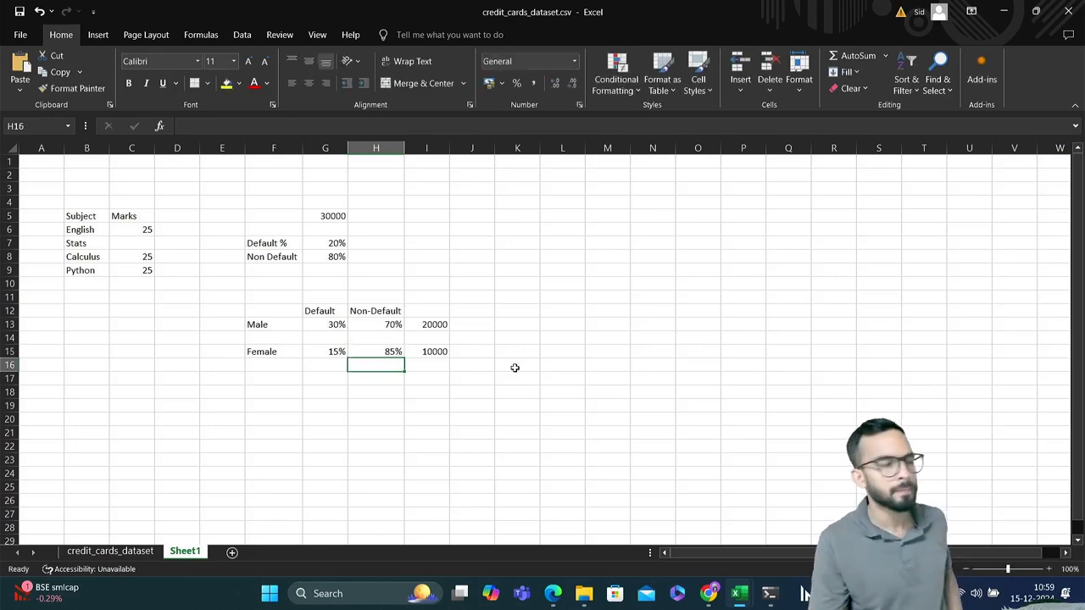
left_click_drag(269, 308, 365, 338)
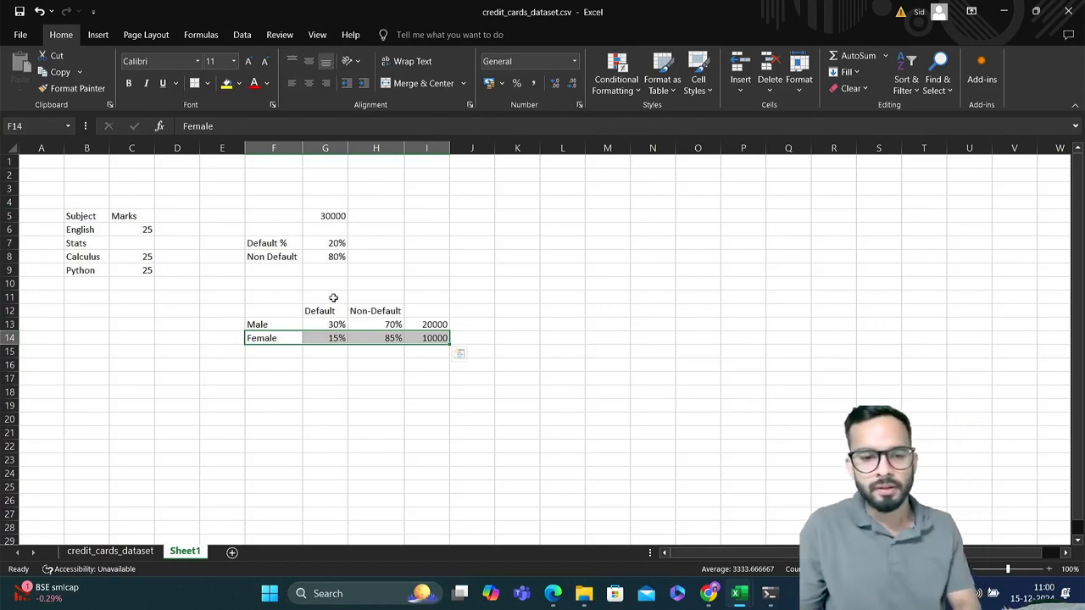
Compare the overall default split in F7:G8 with the Male and Female percentages and counts, and check the gender question in the Colab notebook
left_click_drag(284, 246, 330, 256)
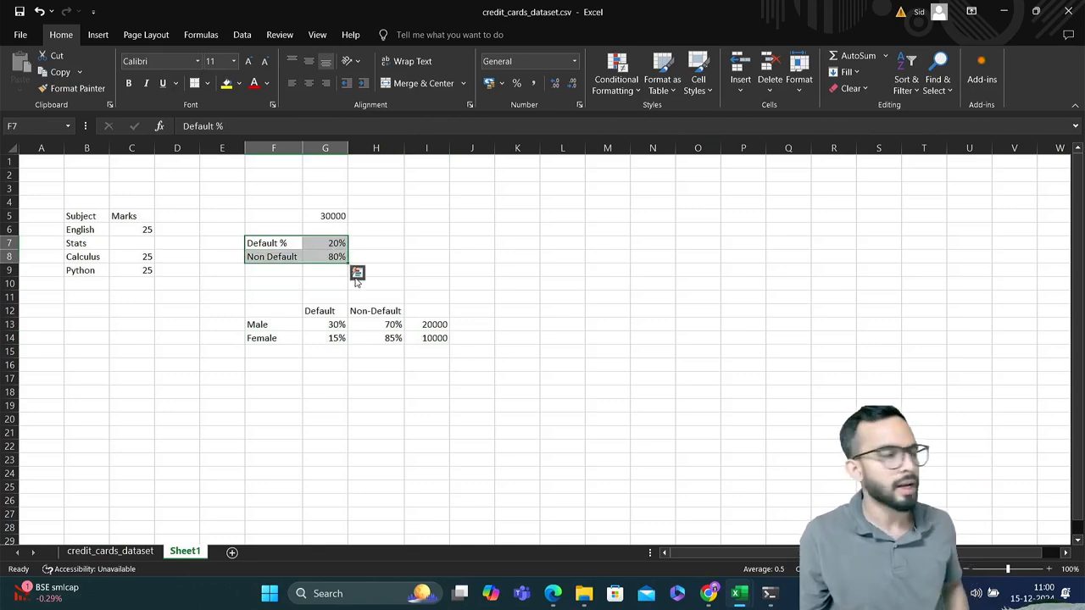
left_click_drag(280, 310, 427, 338)
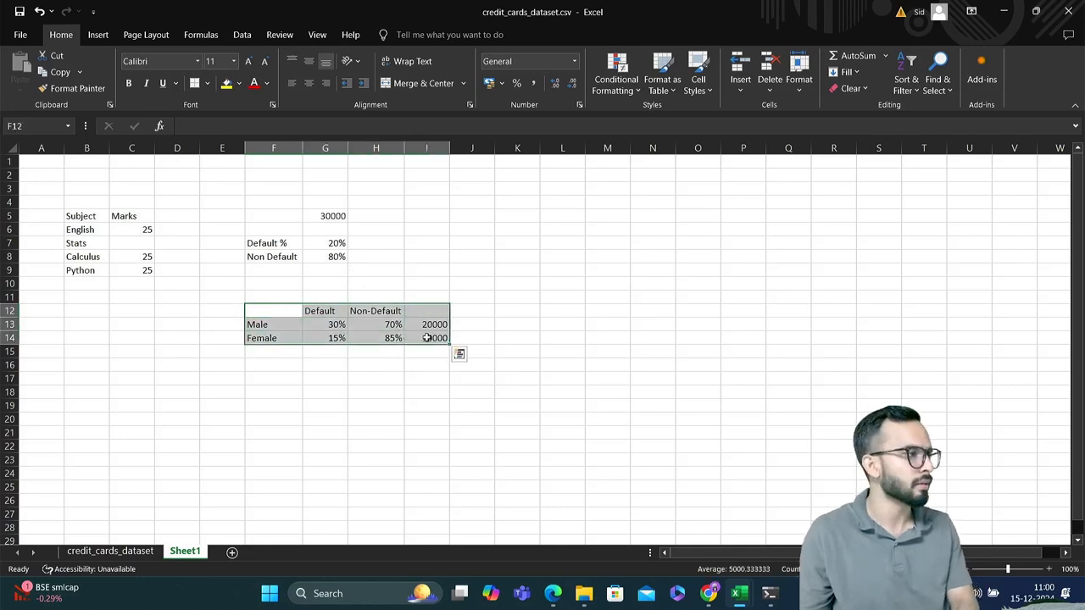
left_click(421, 326)
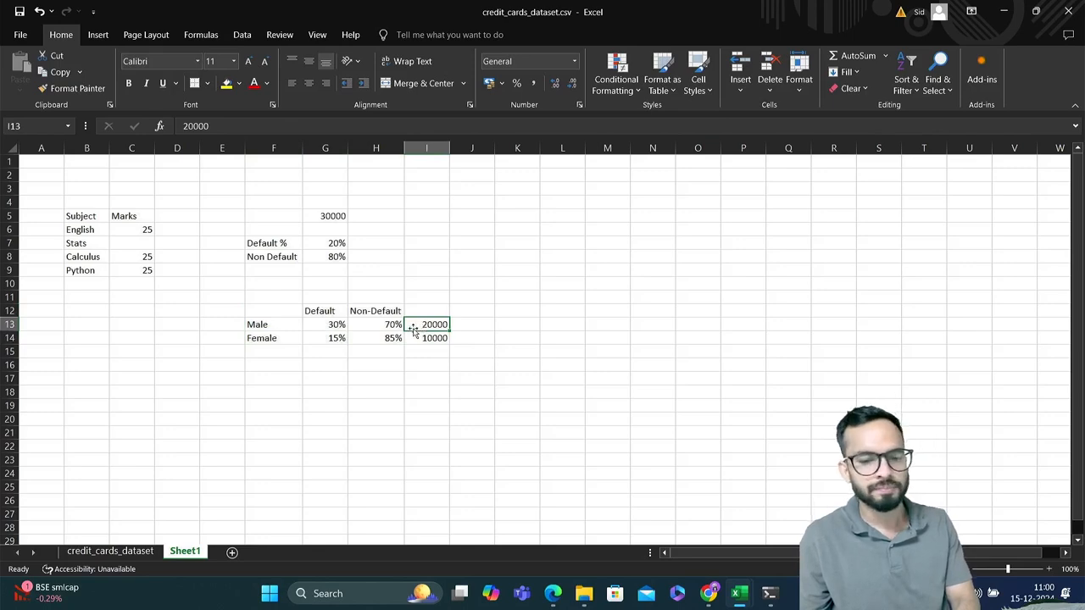
left_click(424, 338)
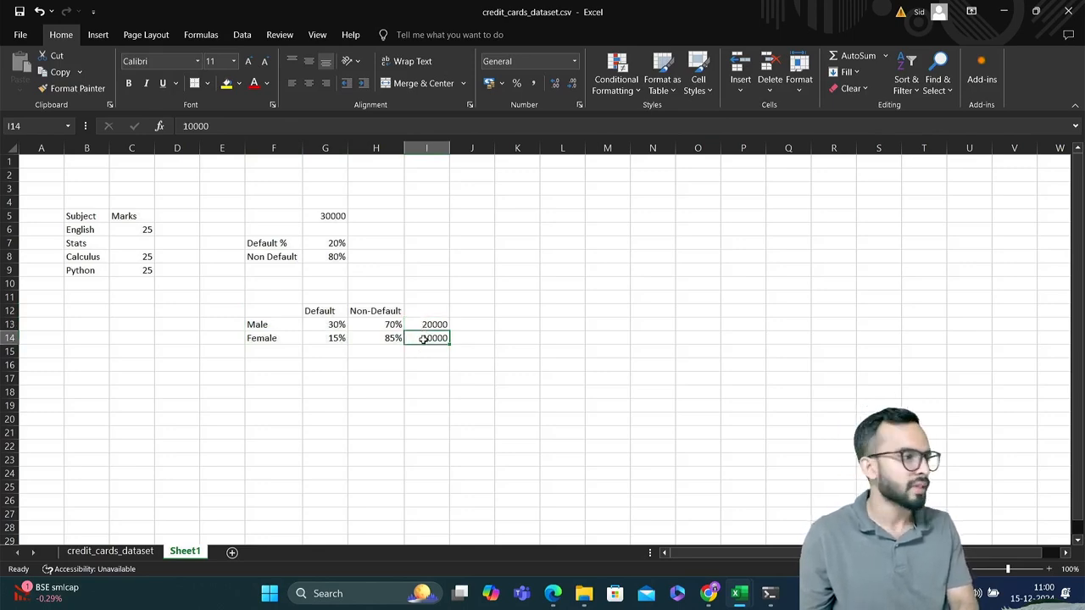
left_click(339, 337)
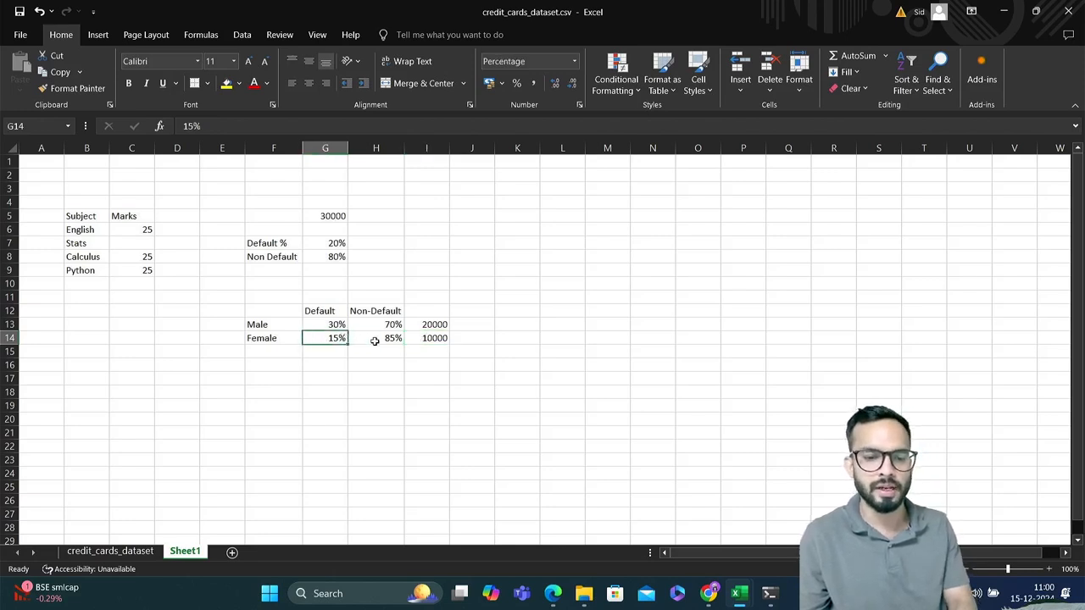
left_click(374, 340)
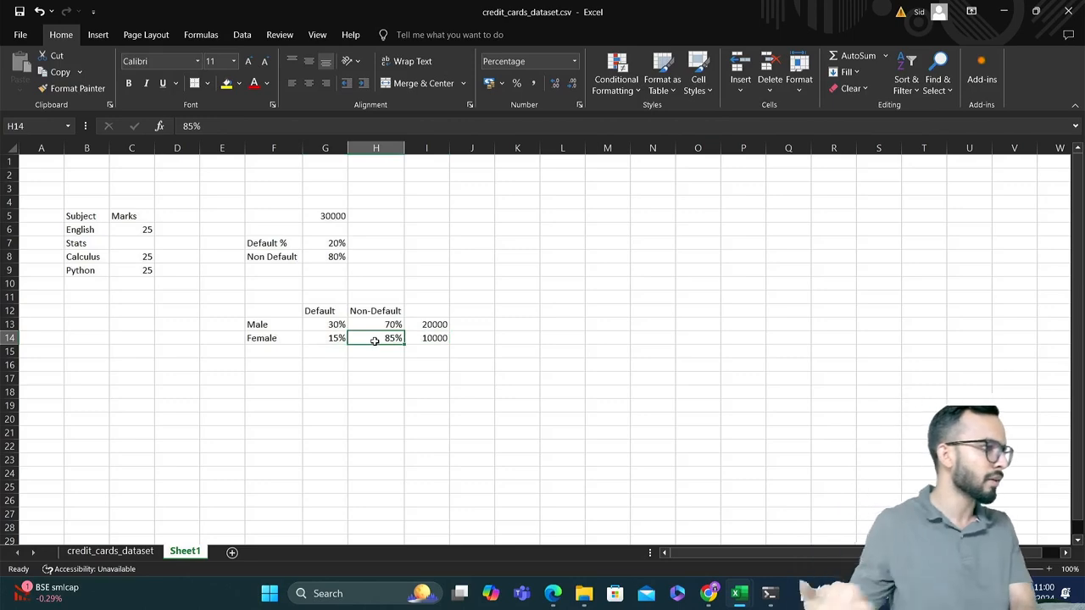
key("alt+Tab")
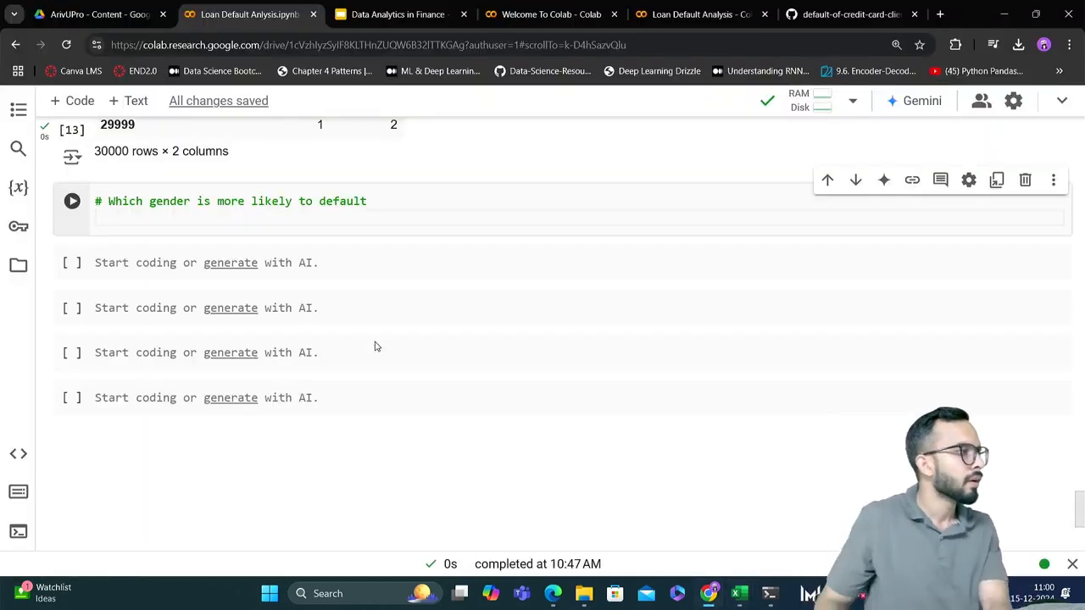
key("alt+Tab")
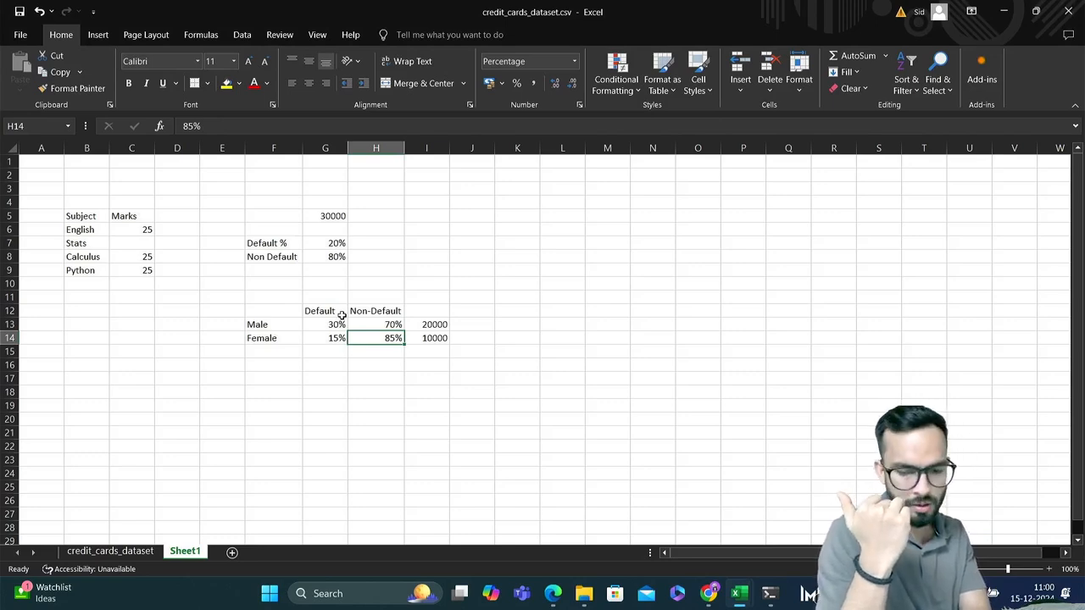
Switch to the Colab notebook, enter df['default.payment.next.month'] under the gender question comment, and run the cell
key("alt+Tab")
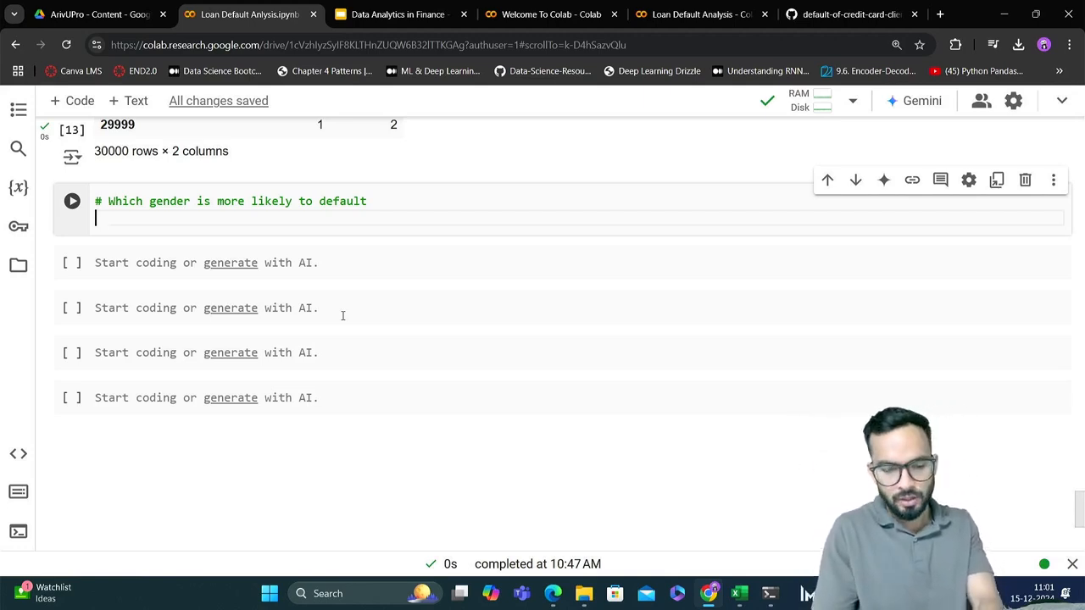
type("df")
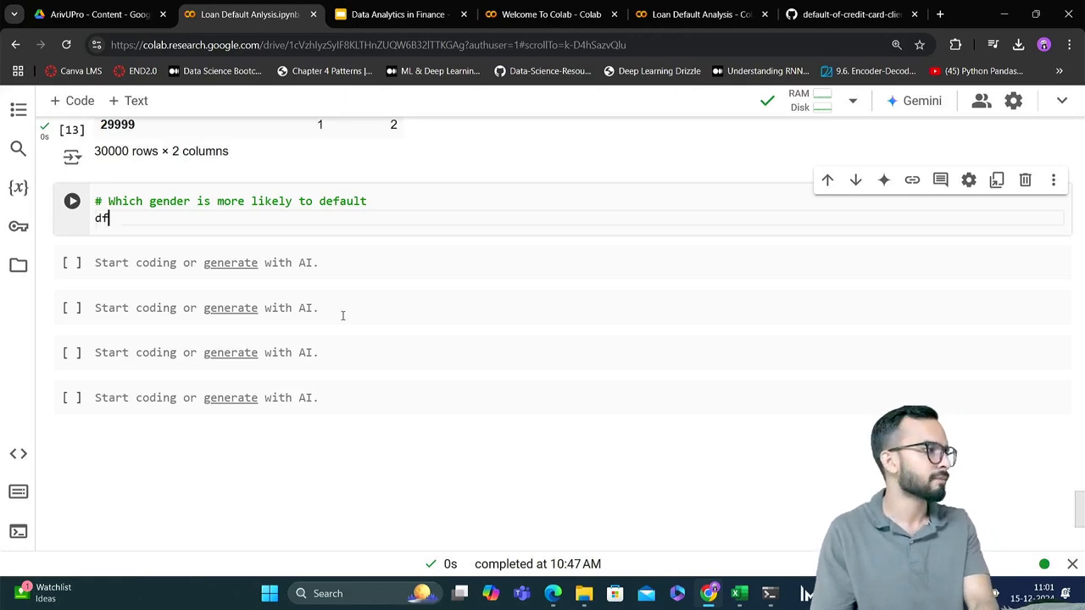
type("[")
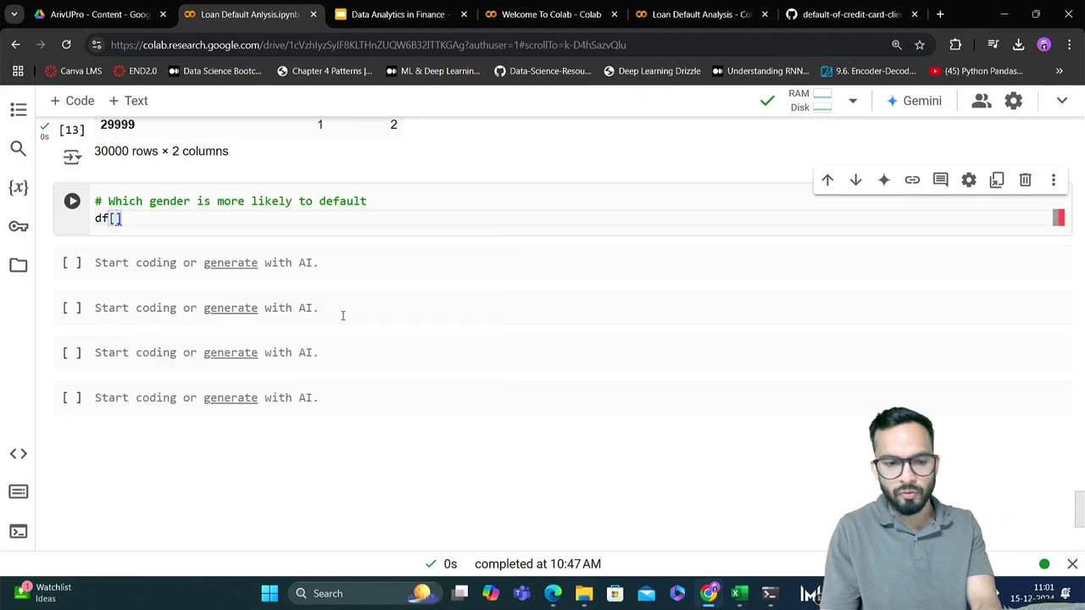
type("'")
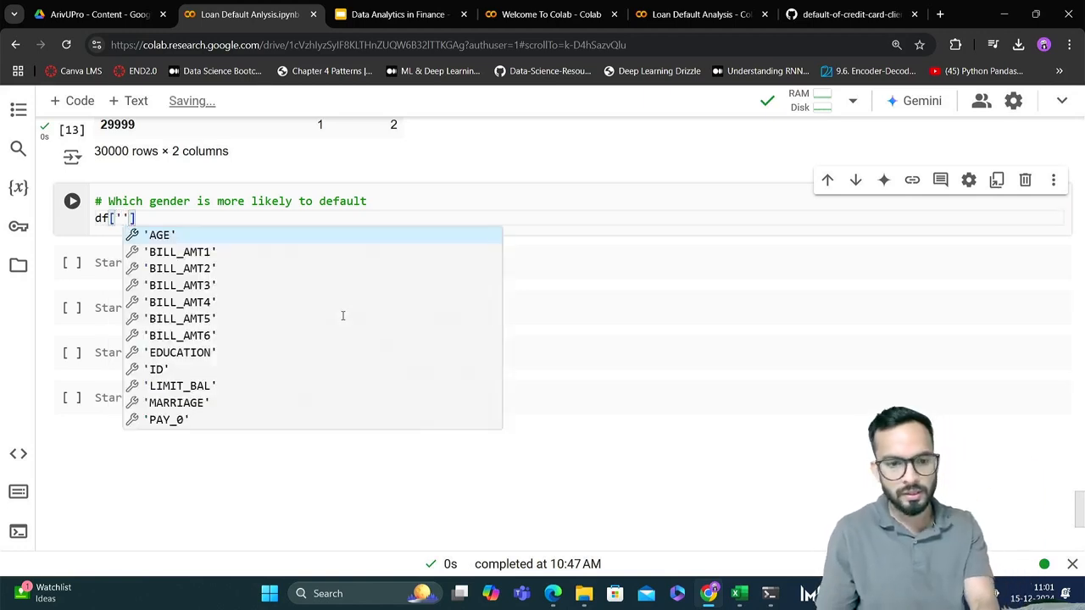
type("def")
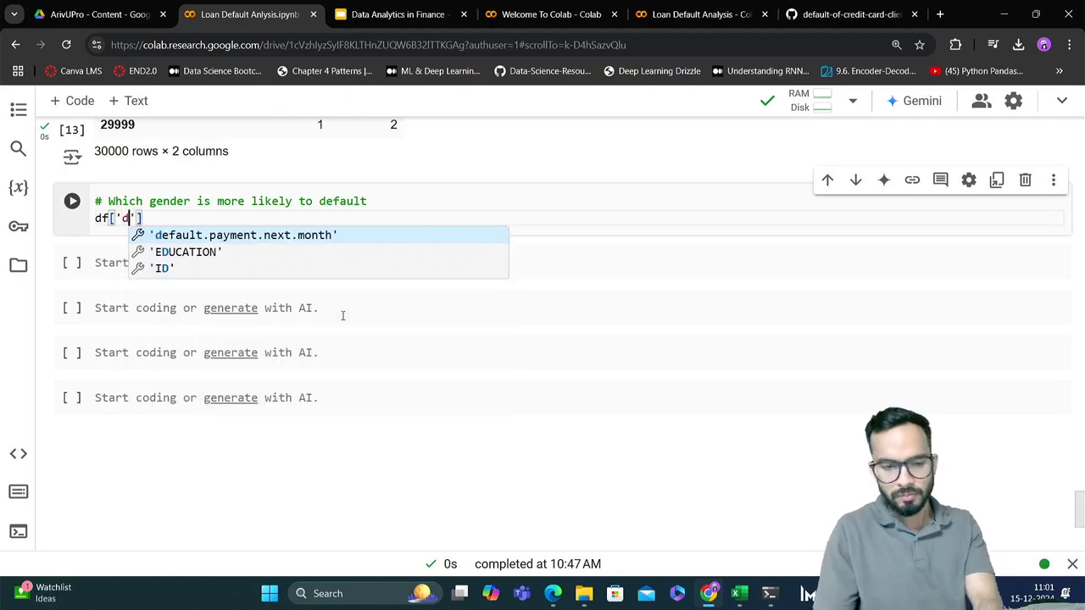
key("Return")
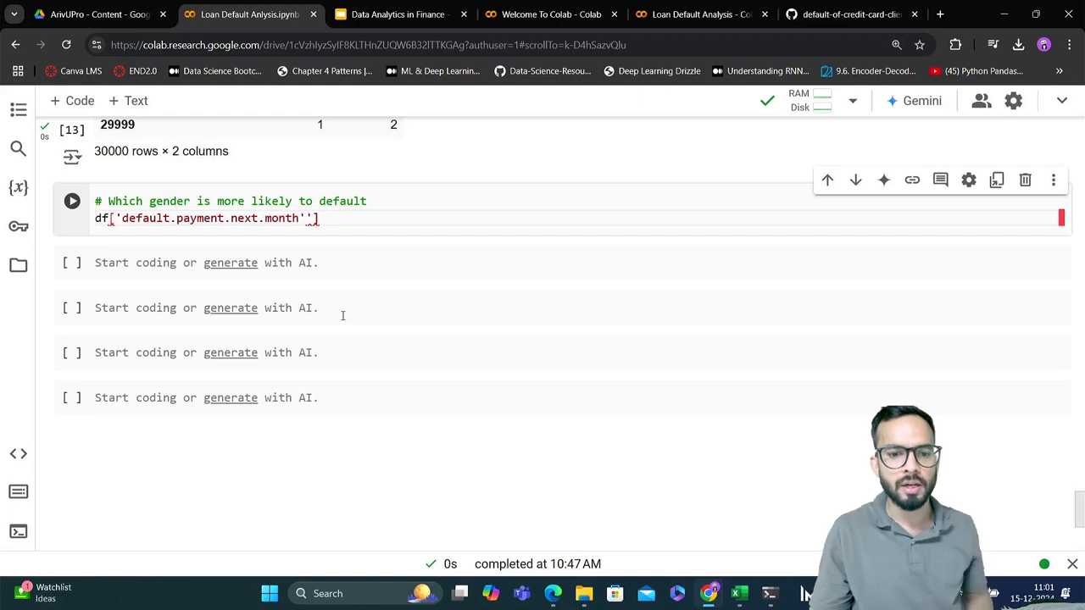
key("BackSpace")
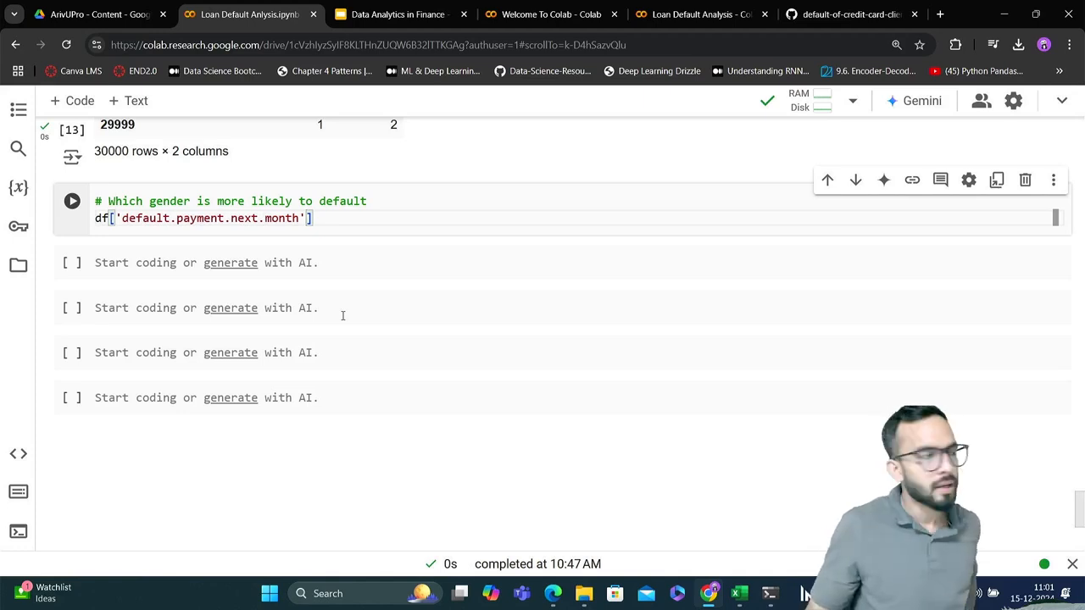
key("shift+Return")
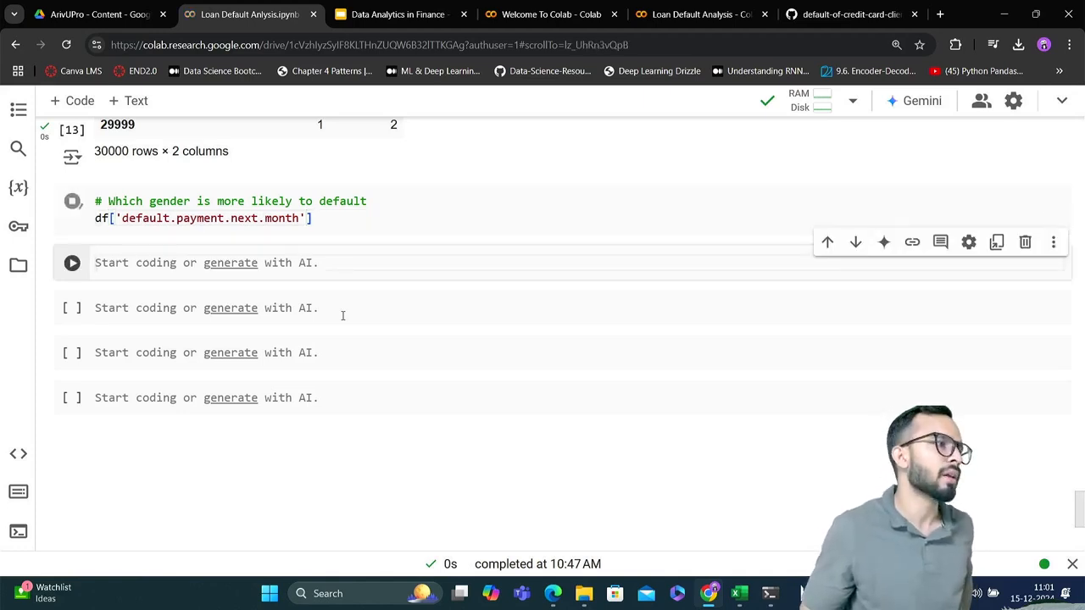
scroll(358, 352, "up", 5)
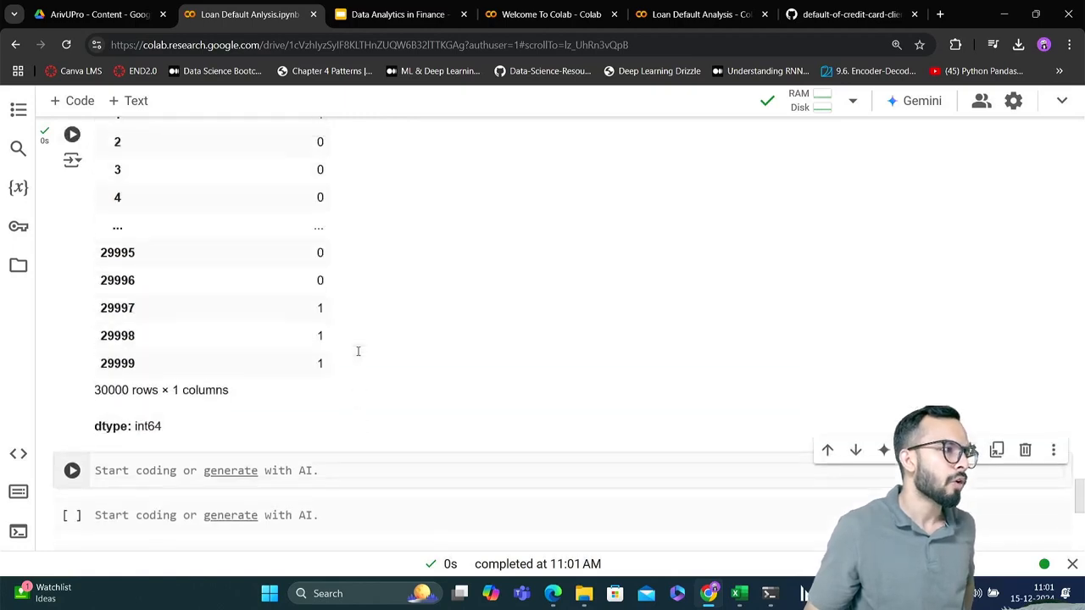
scroll(358, 351, "down", 1)
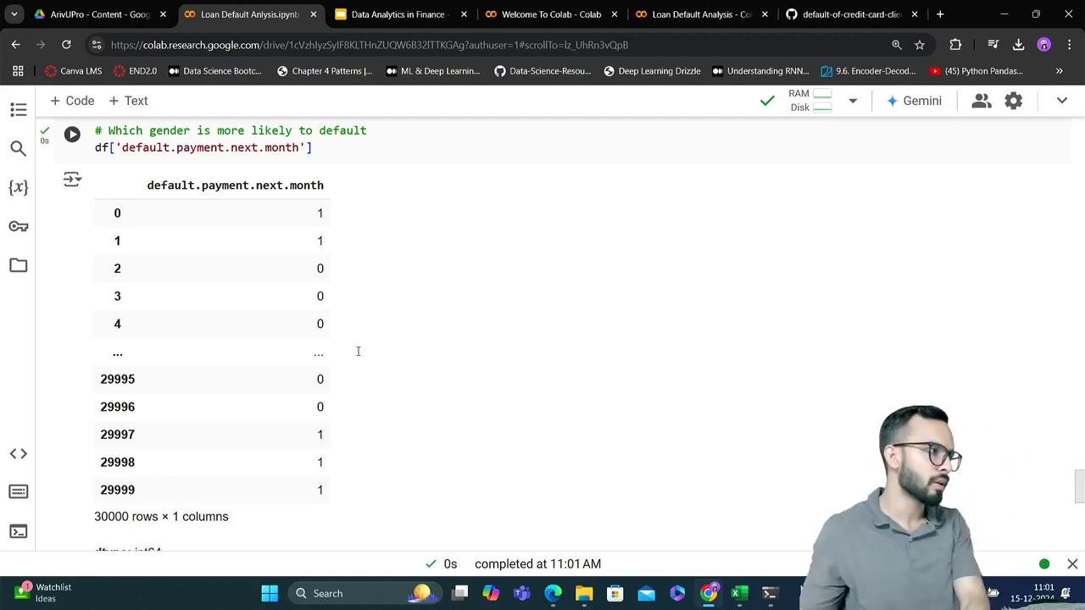
Append .value_counts() to the default.payment.next.month expression in the gender question cell and rerun it
left_click(337, 152)
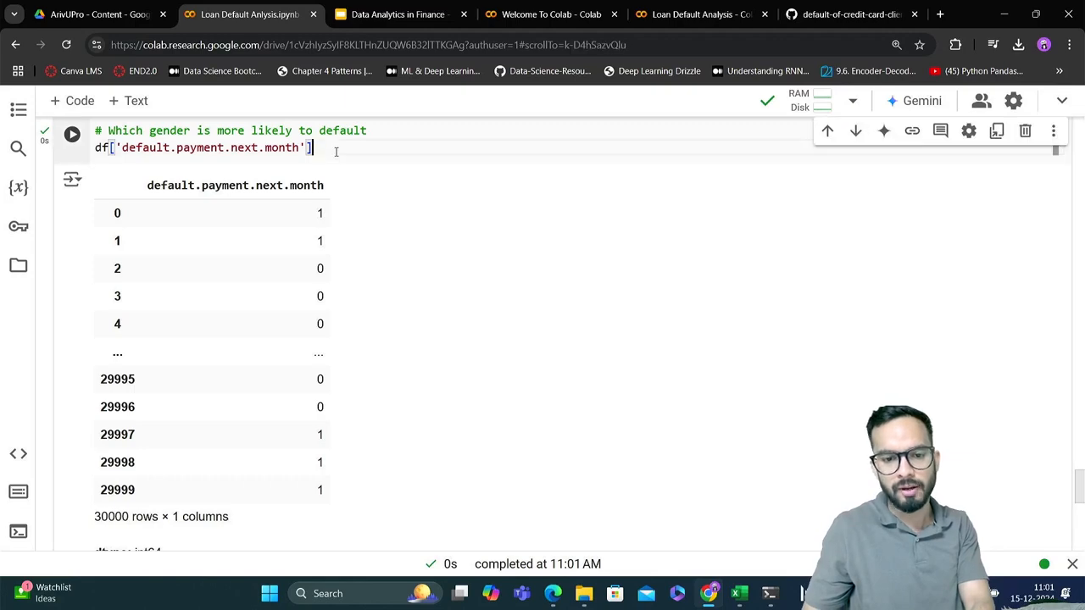
type(".")
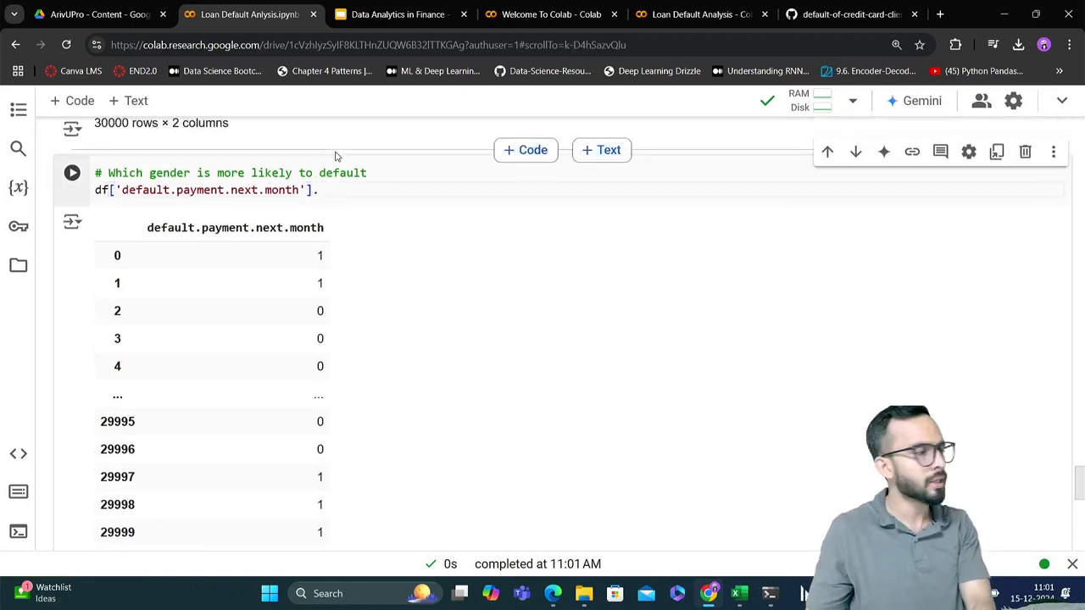
type("value")
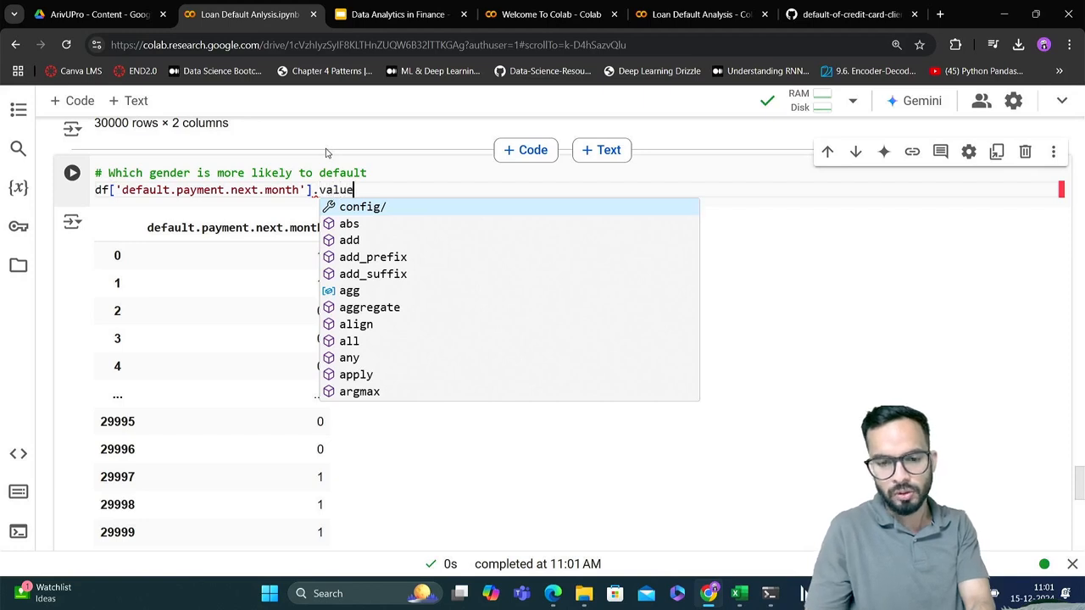
type("_coun")
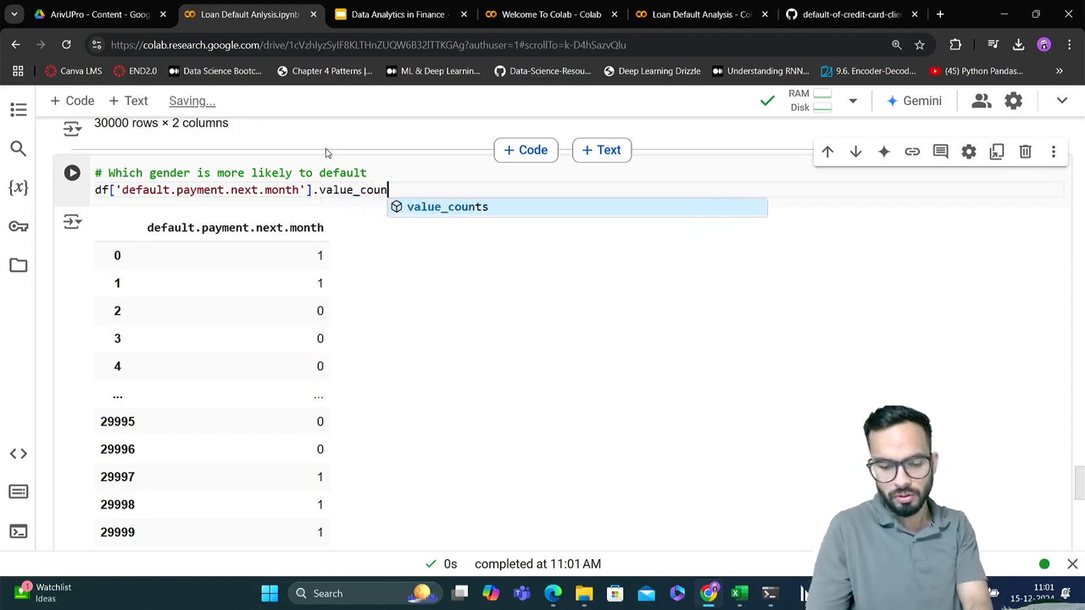
type("ts(")
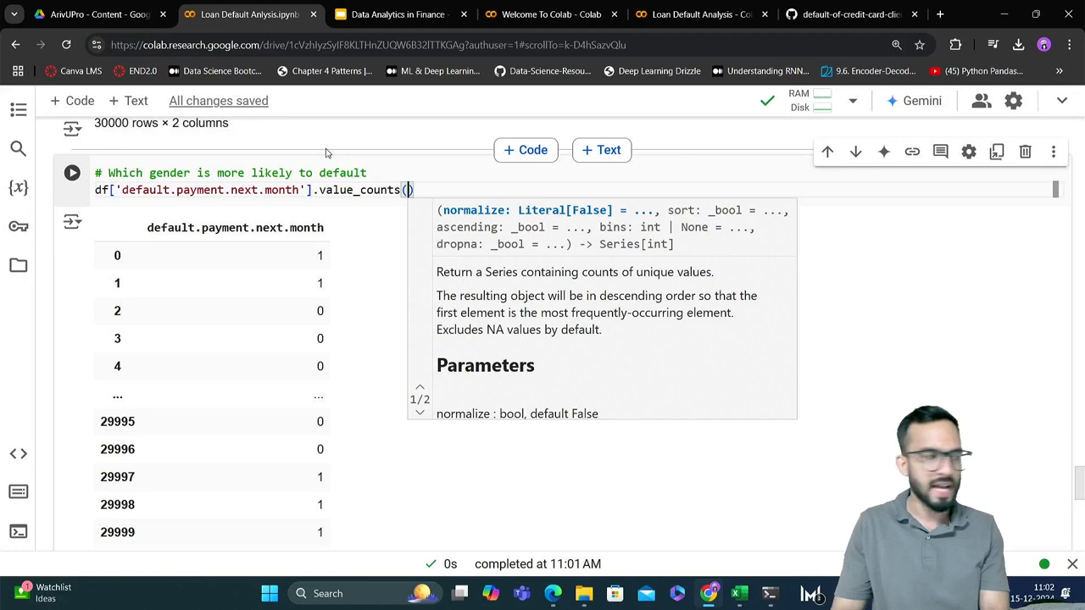
key("shift+Return")
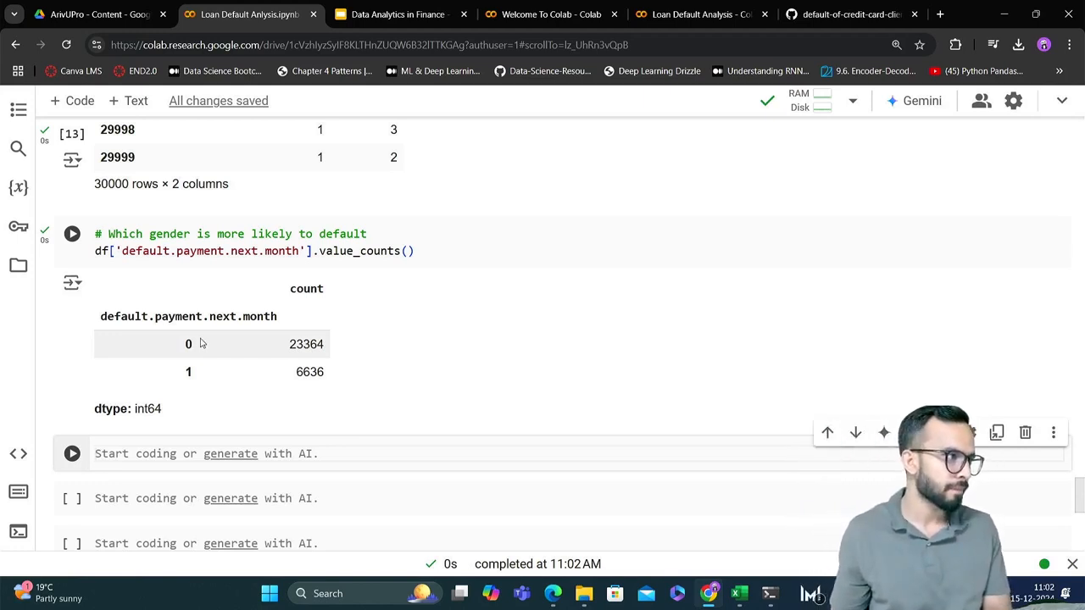
Divide the default.payment.next.month value counts by 30000 and rerun the cell
left_click(313, 250)
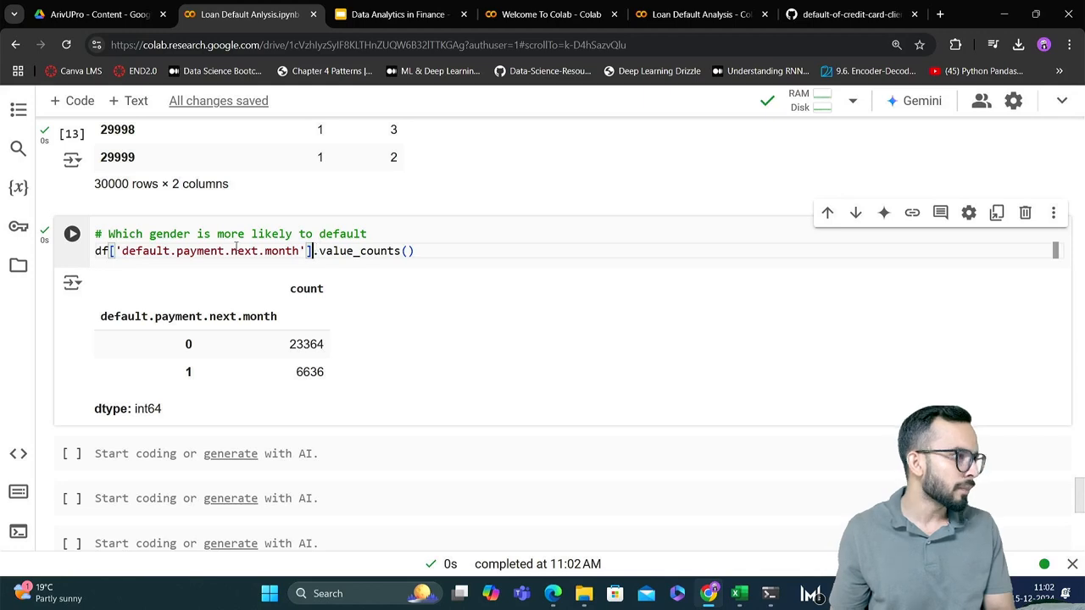
mouse_move(321, 251)
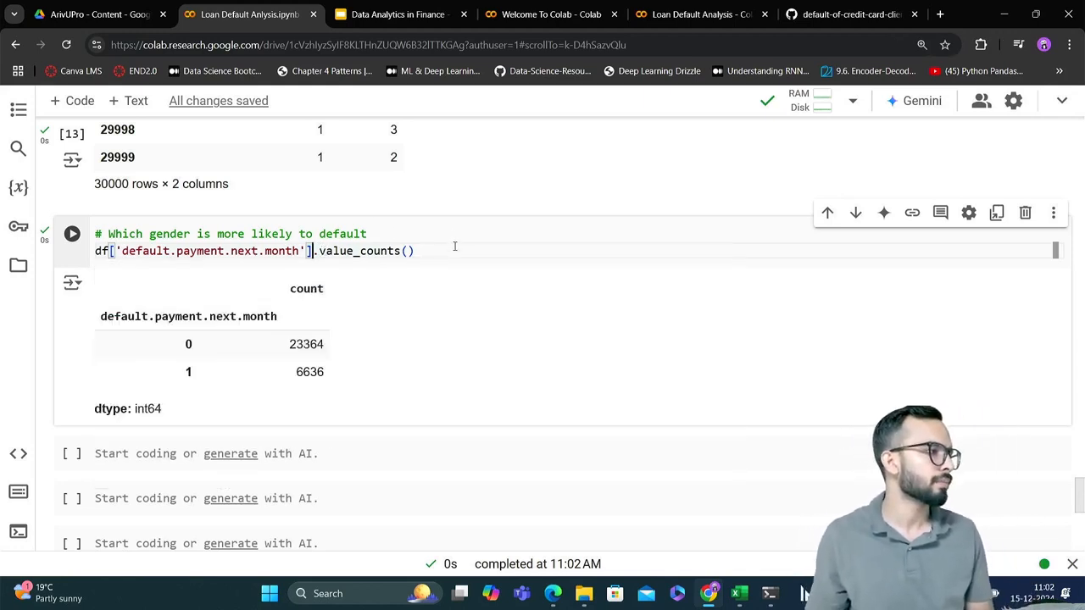
left_click(454, 247)
left_click_drag(454, 247, 89, 246)
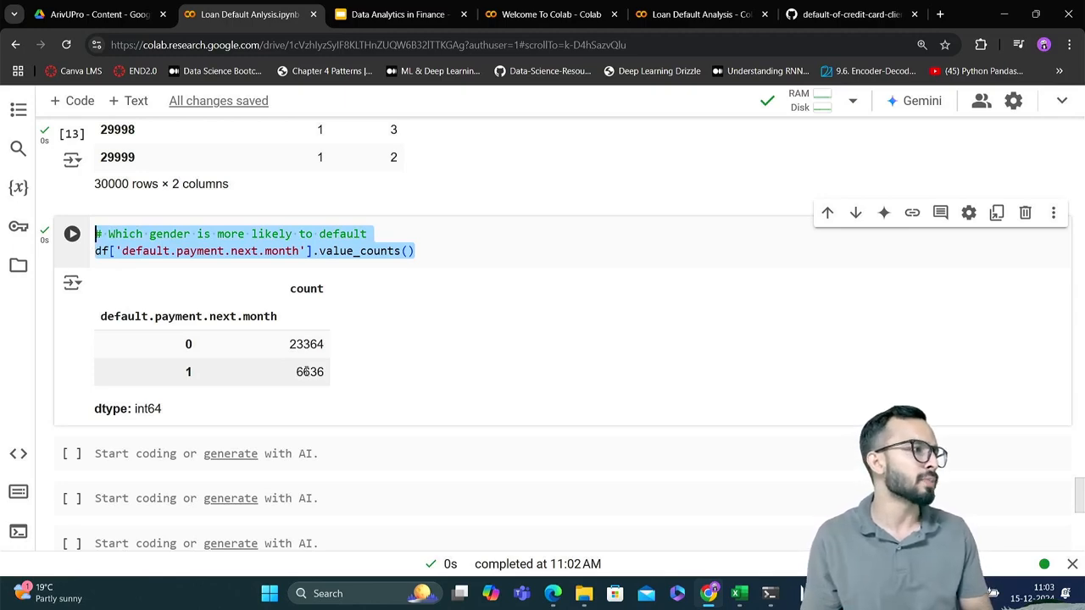
left_click(441, 250)
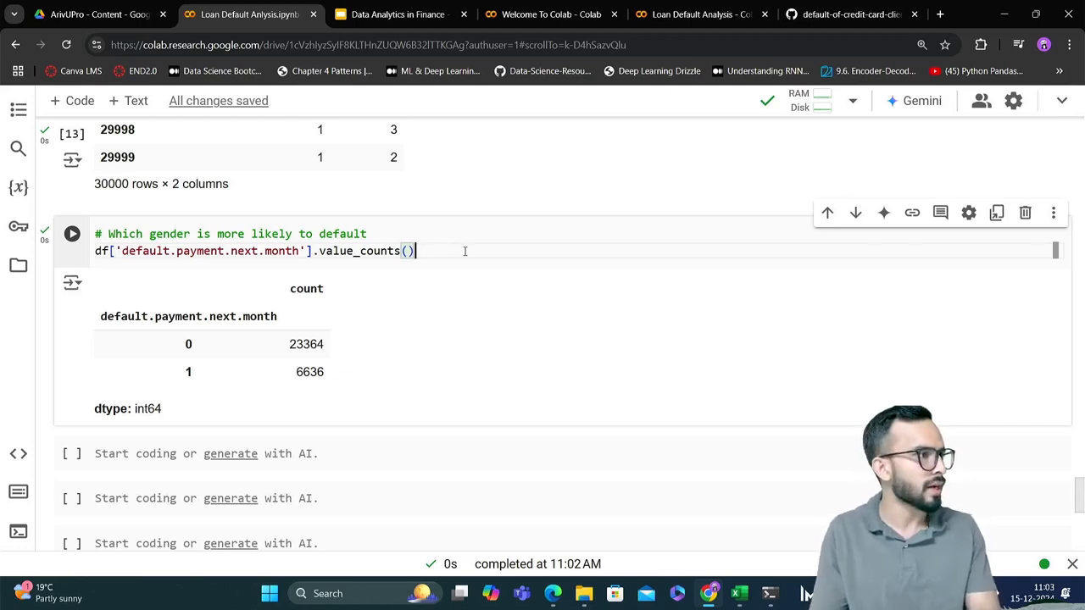
type("/")
type("3000")
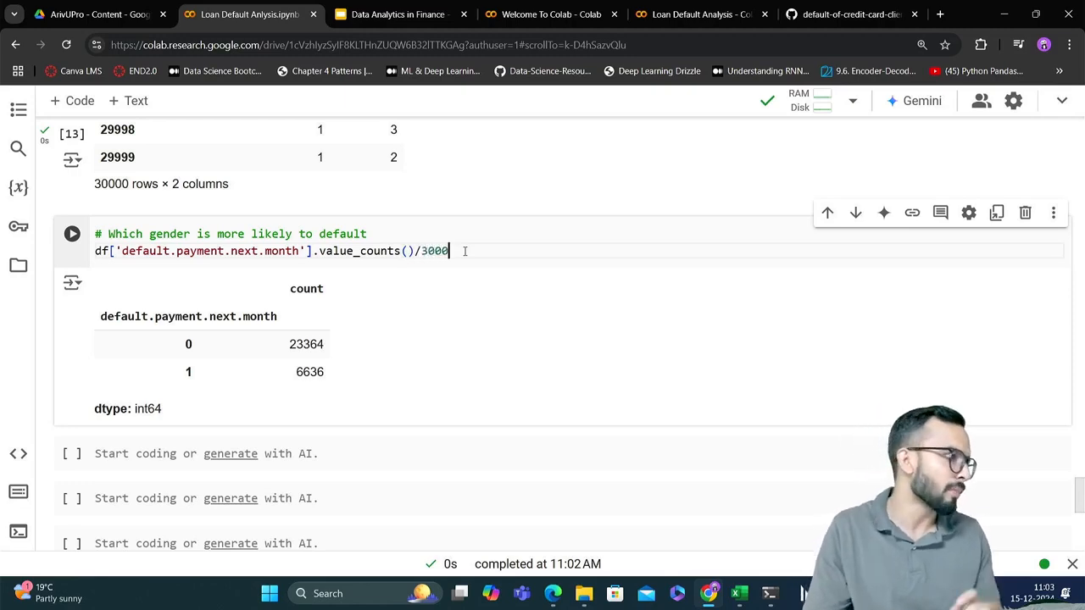
type("0")
key("shift+Return")
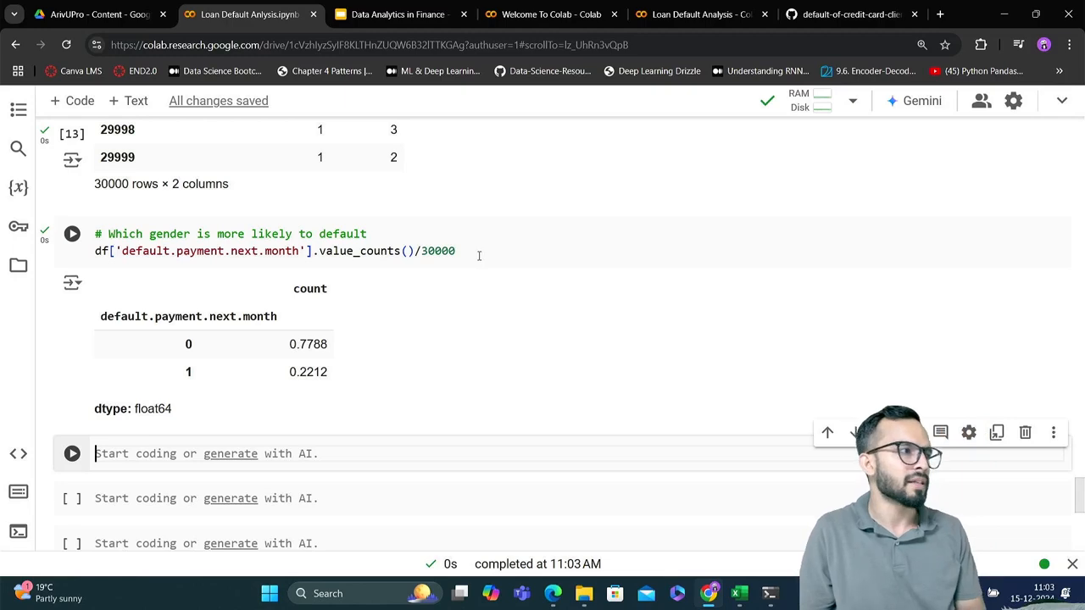
Remove the /30000 division from the end of the value_counts() line
left_click(479, 255)
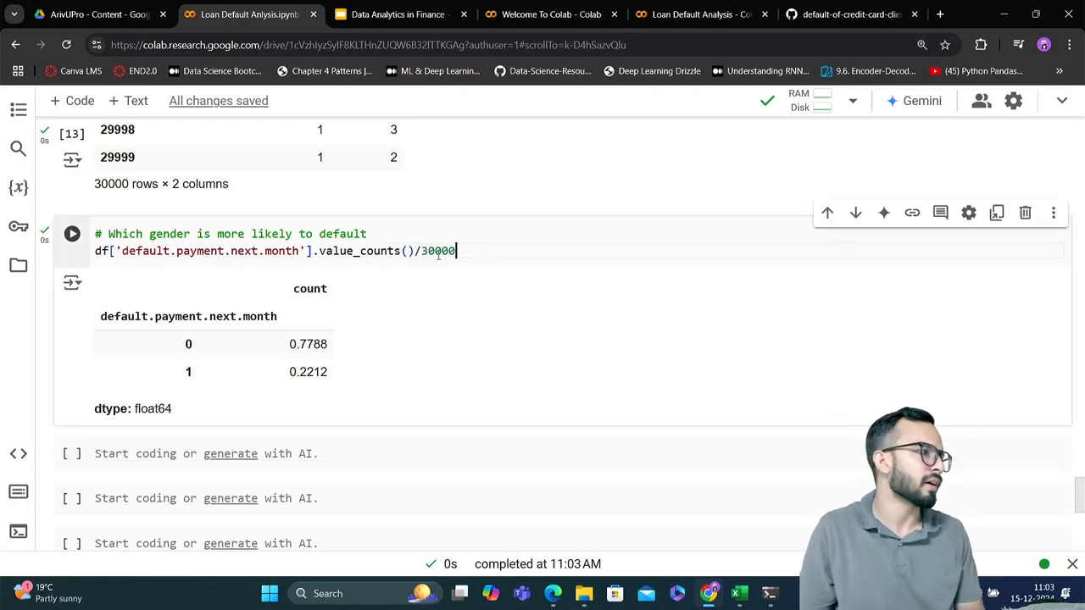
left_click(307, 249)
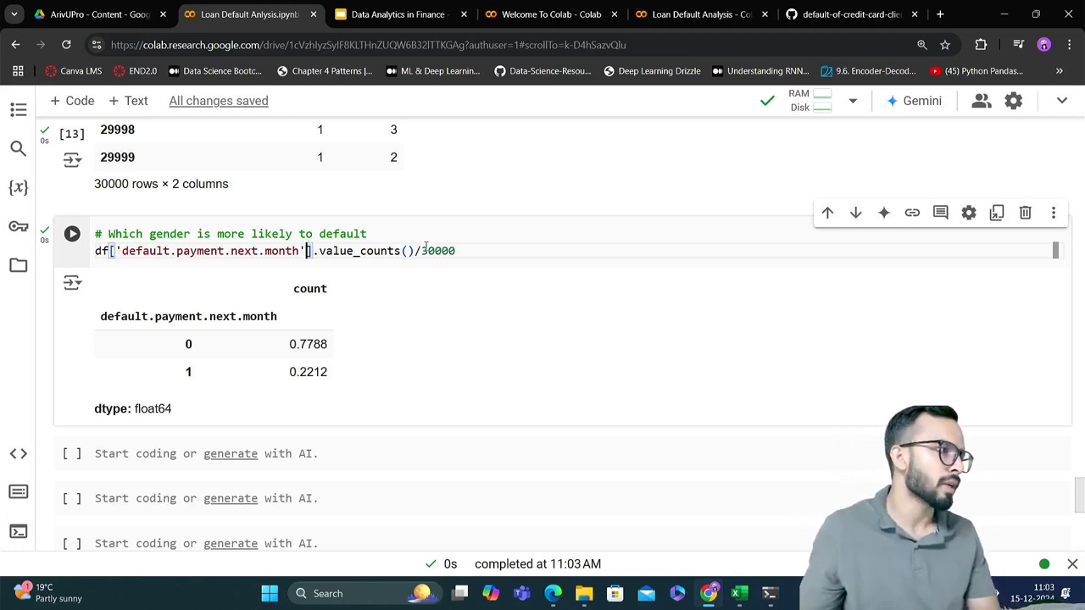
left_click_drag(413, 251, 470, 251)
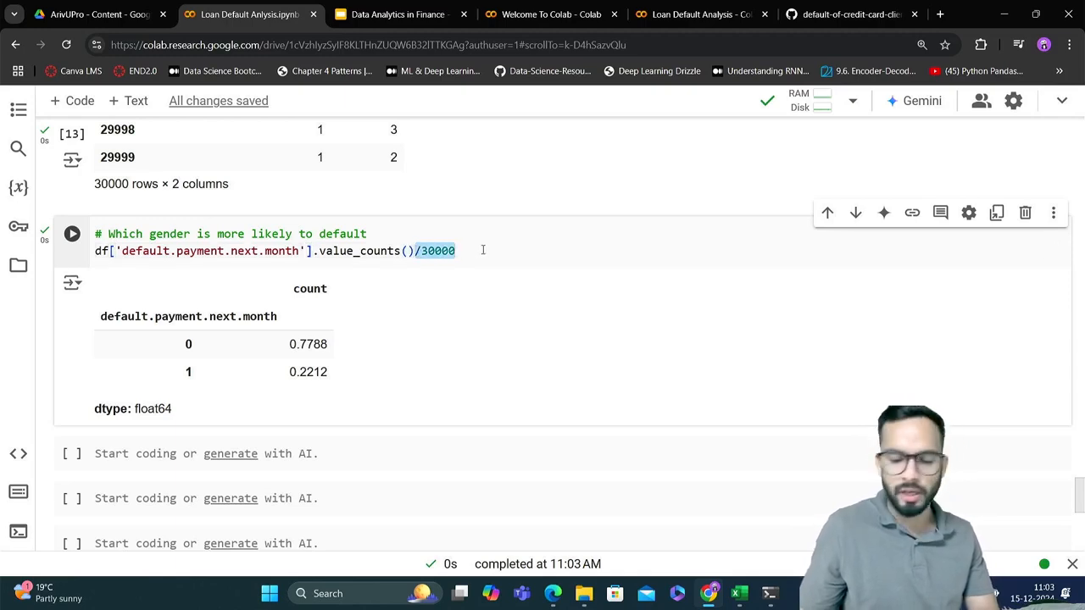
key("BackSpace")
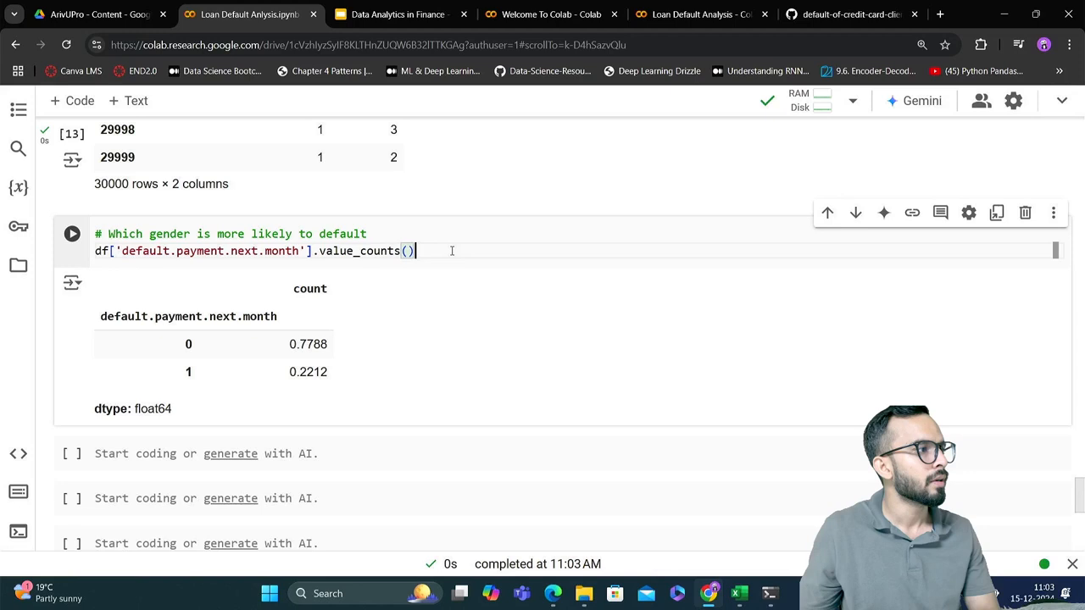
Copy the line df['default.payment.next.month'].value_counts() into the empty code cell below the output
left_click_drag(451, 251, 73, 248)
key("ctrl+c")
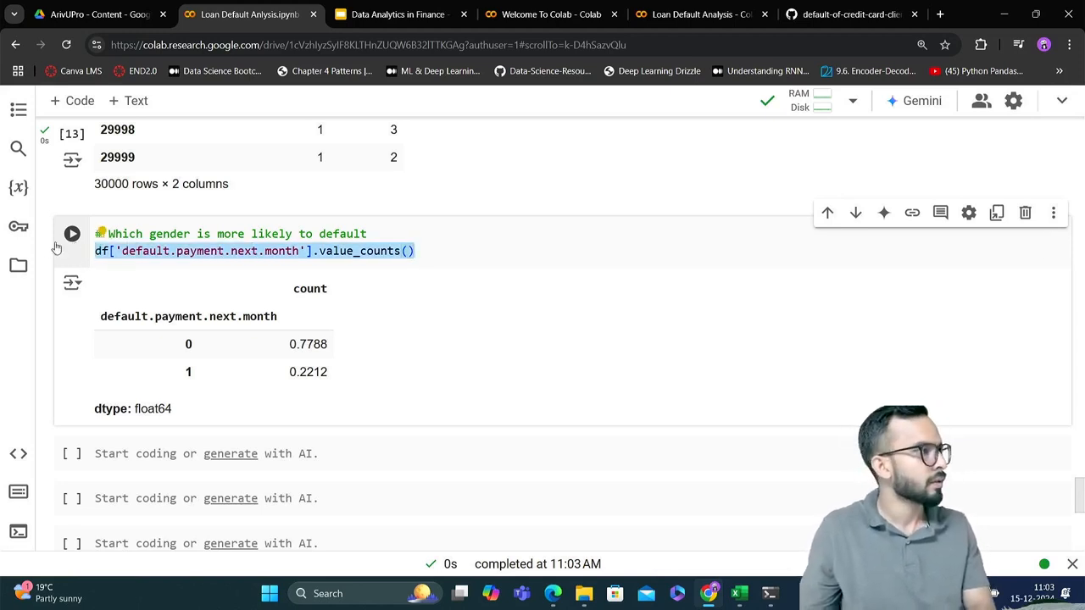
left_click(46, 246)
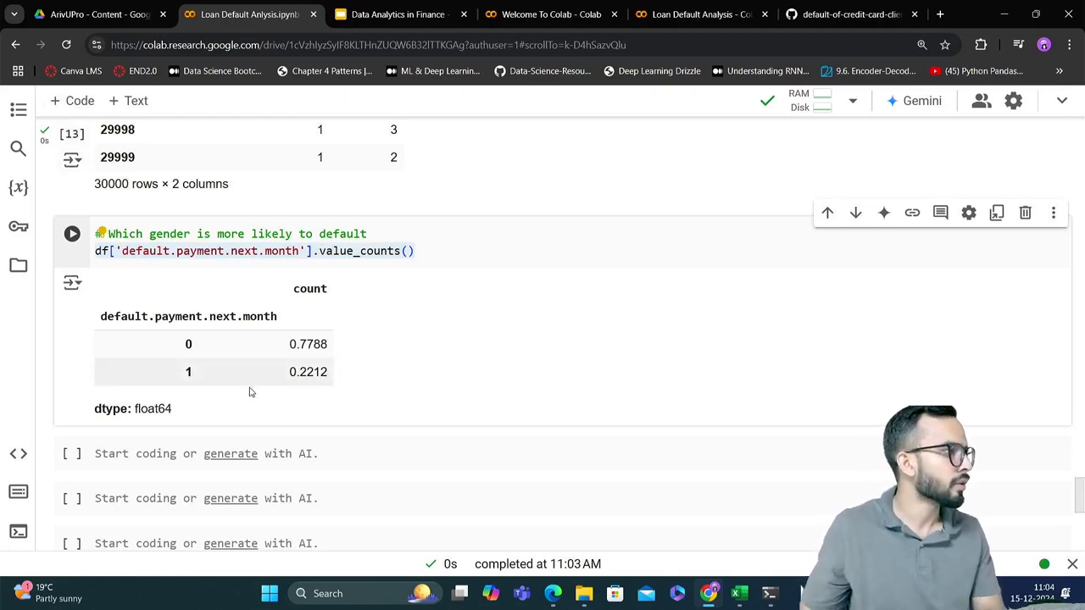
left_click(373, 455)
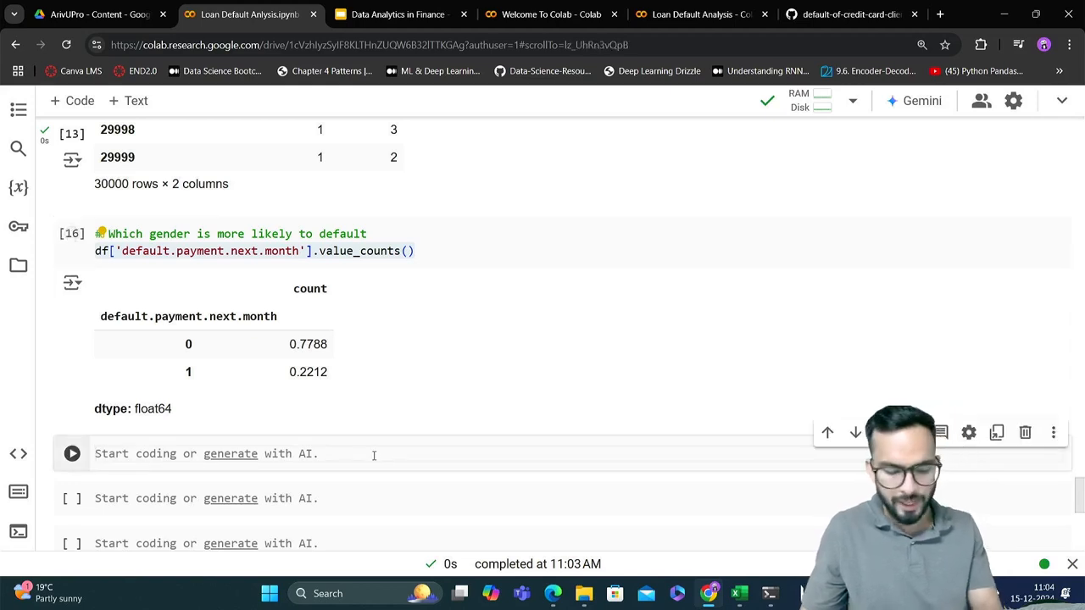
key("ctrl+v")
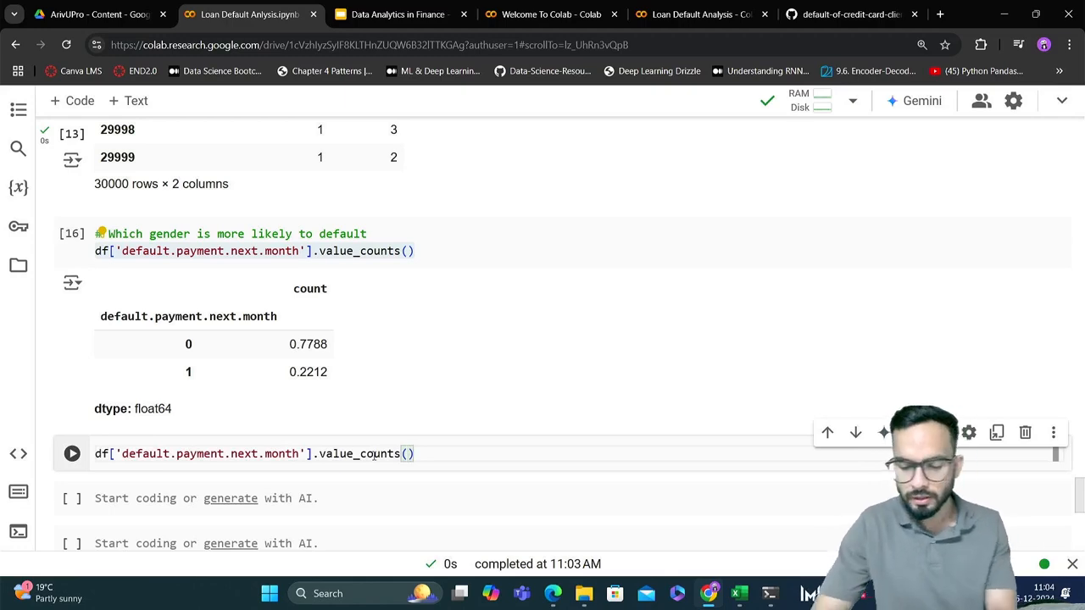
Add the argument normalize= True to value_counts() in the new default.payment.next.month cell and run it
key("Left")
type("n")
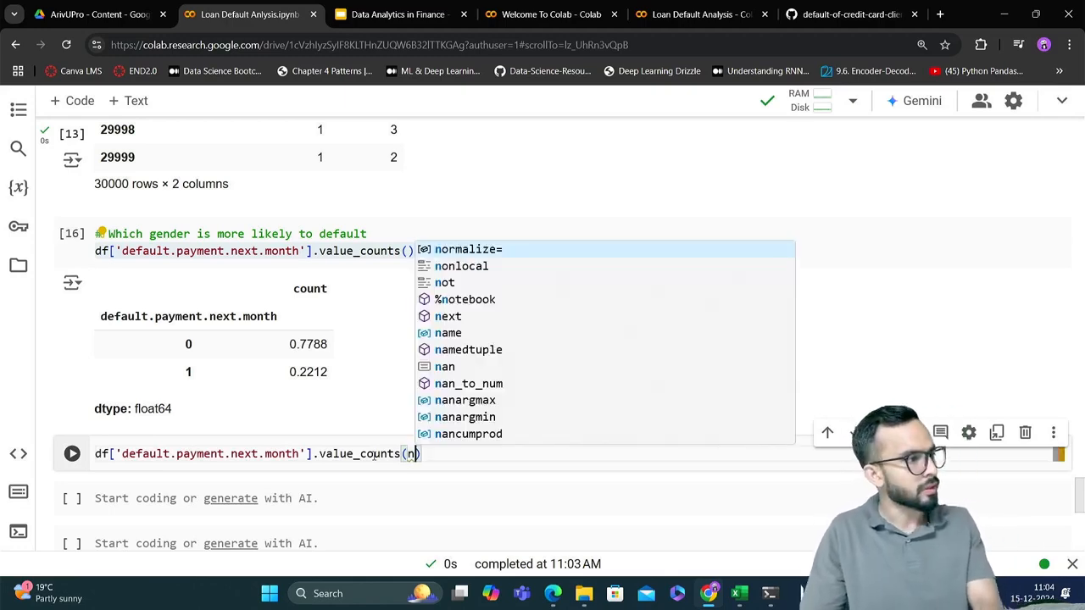
key("BackSpace")
type("n")
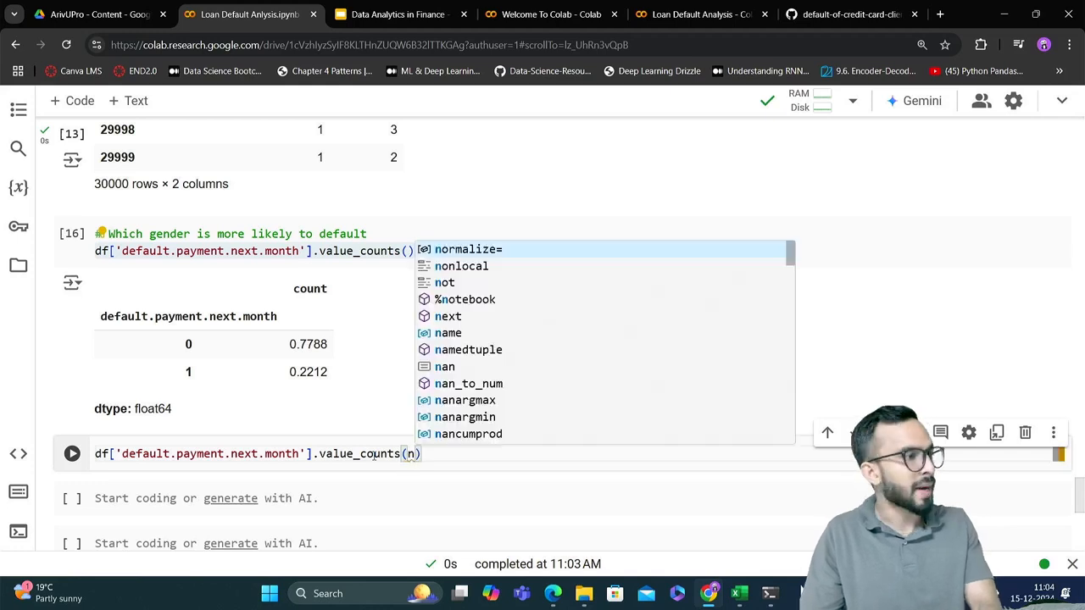
key("BackSpace")
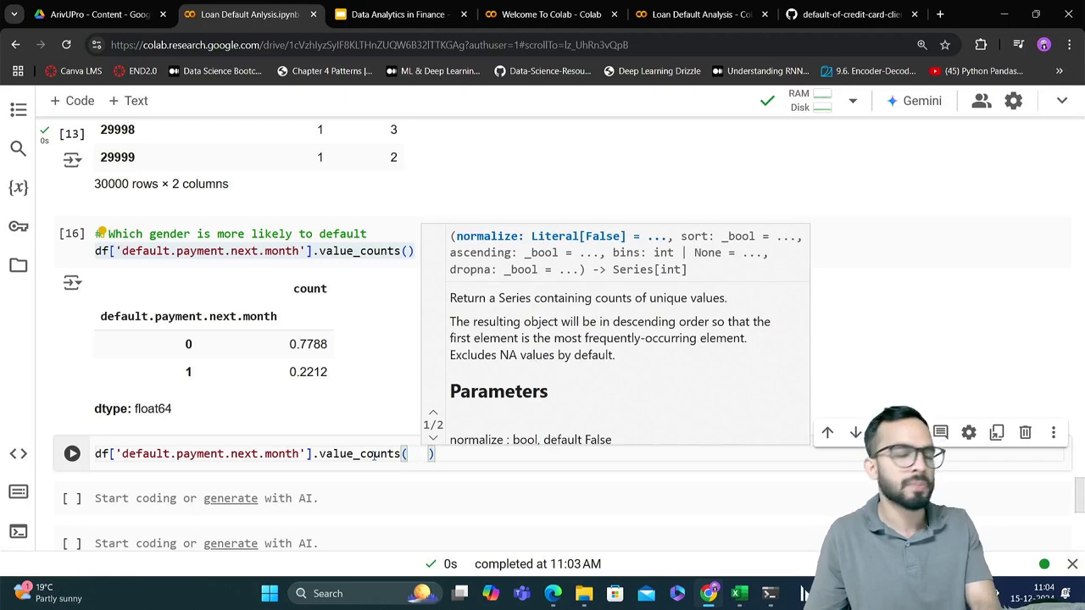
type("nor")
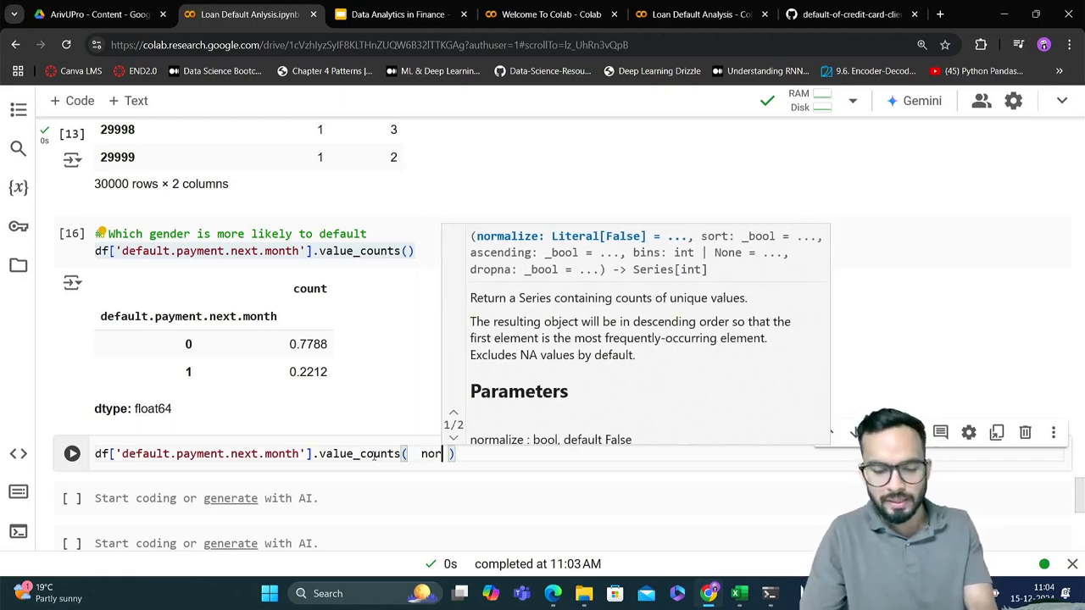
type("malize")
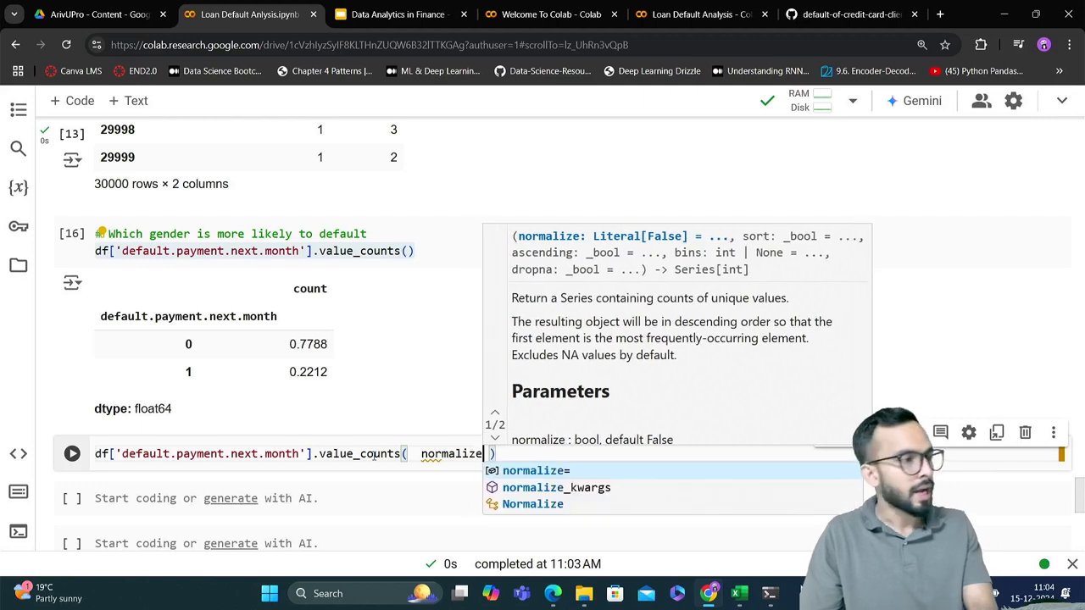
type("=")
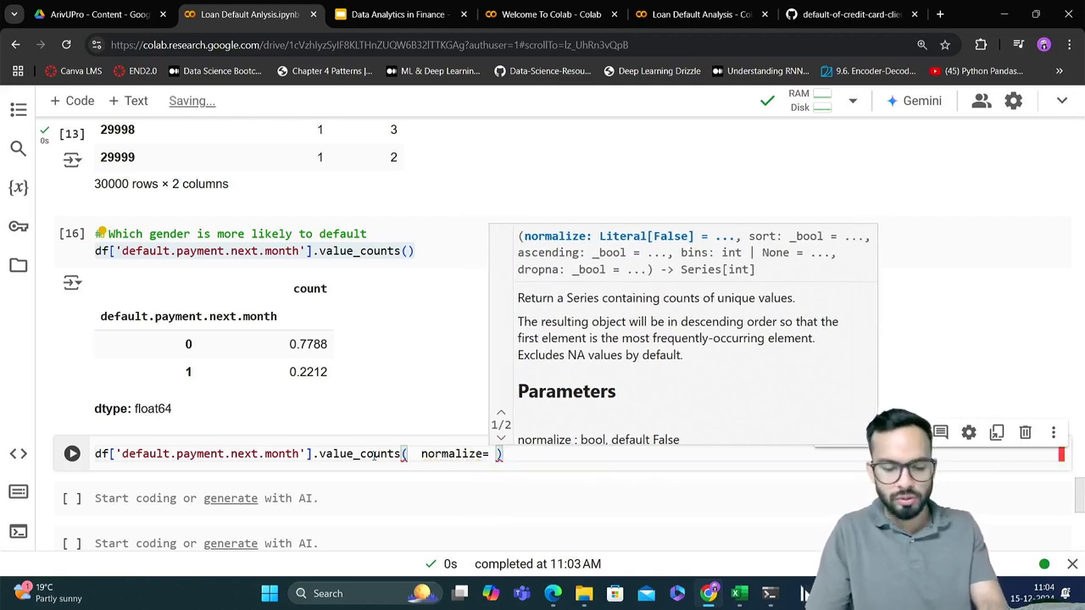
type(" True")
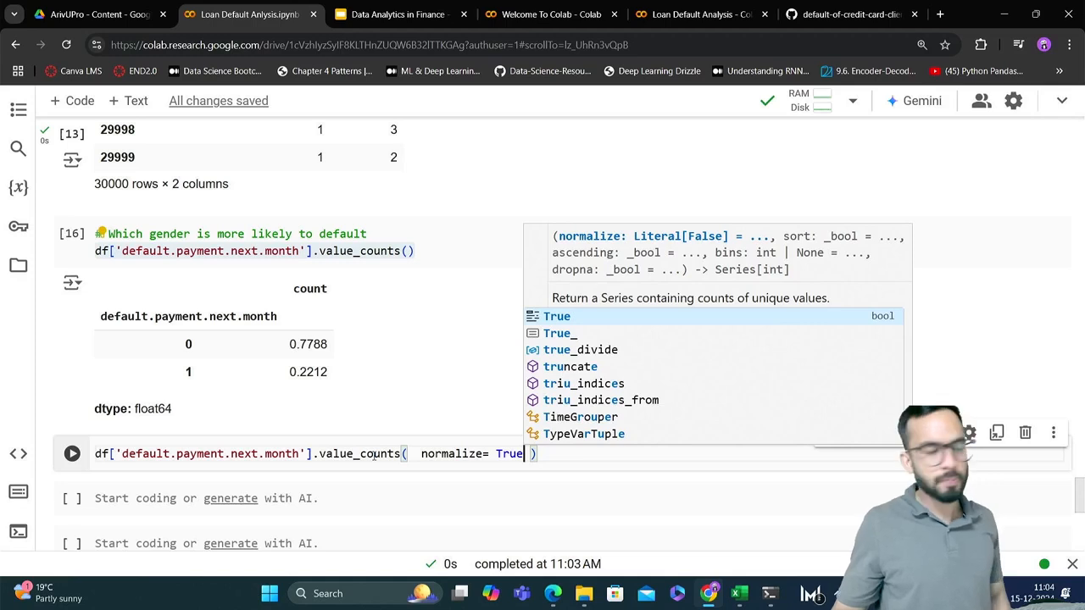
key("shift+Return")
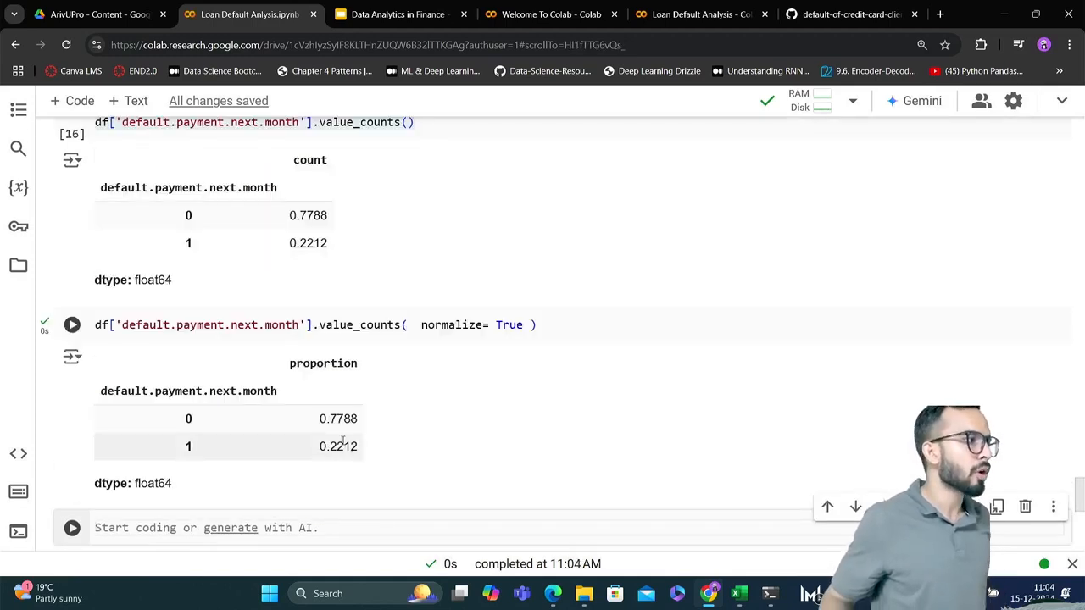
Rerun the gender question cell with the plain value_counts() line to refresh its output
scroll(343, 439, "up", 1)
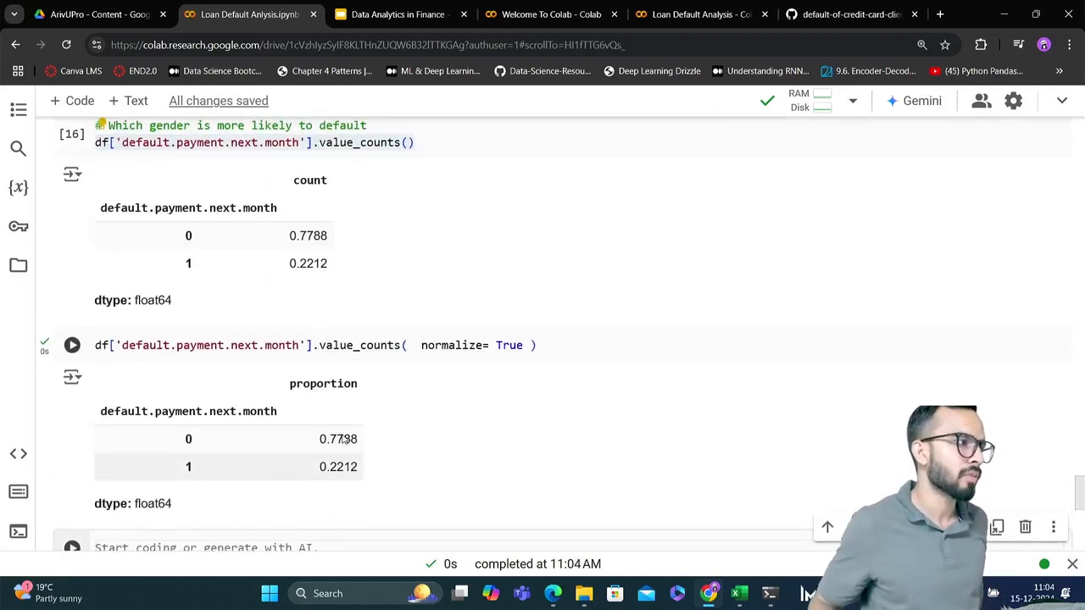
left_click(439, 138)
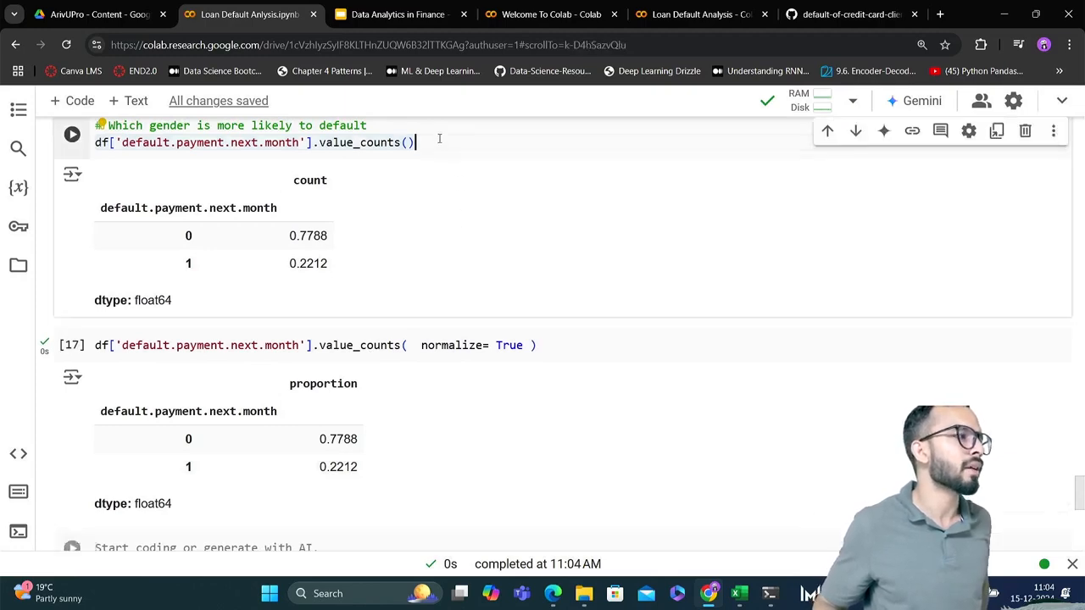
key("shift+Return")
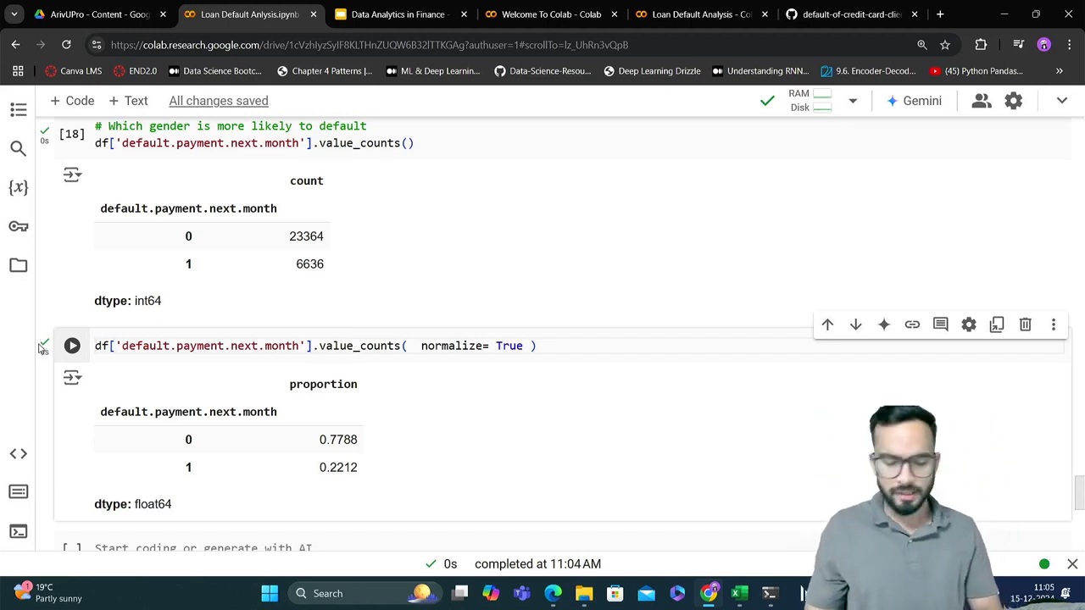
Start a pd.crosstab() call in the empty code cell below the proportion output
scroll(228, 431, "down", 3)
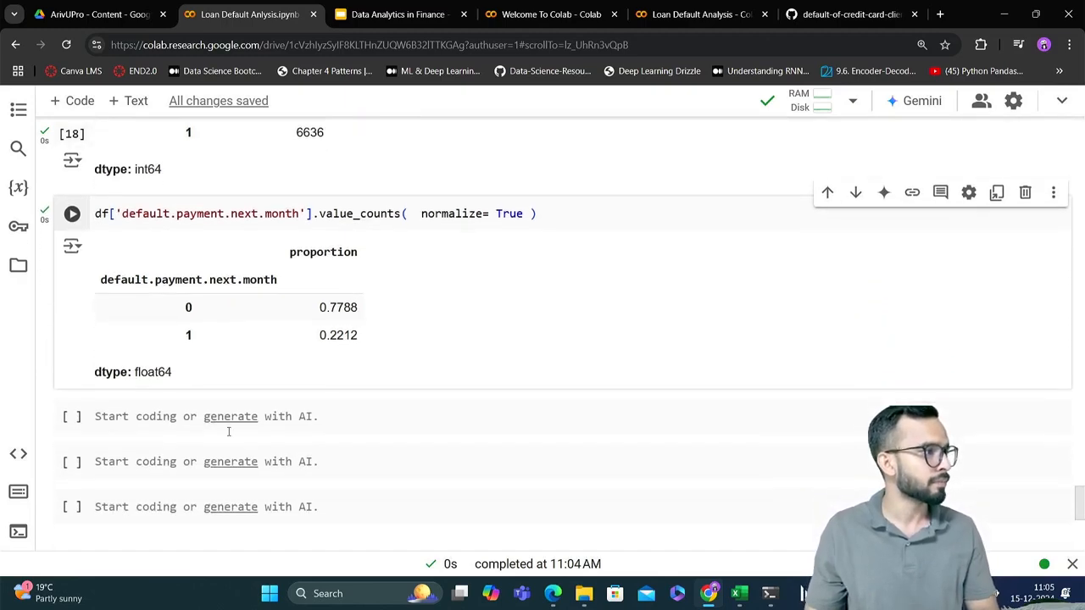
left_click(373, 427)
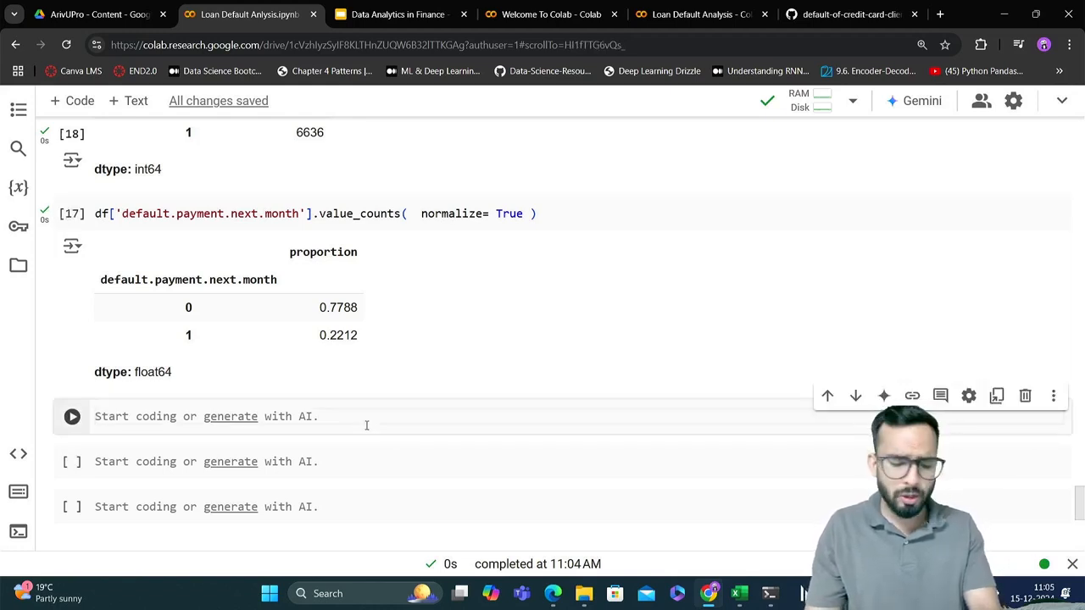
type("pd")
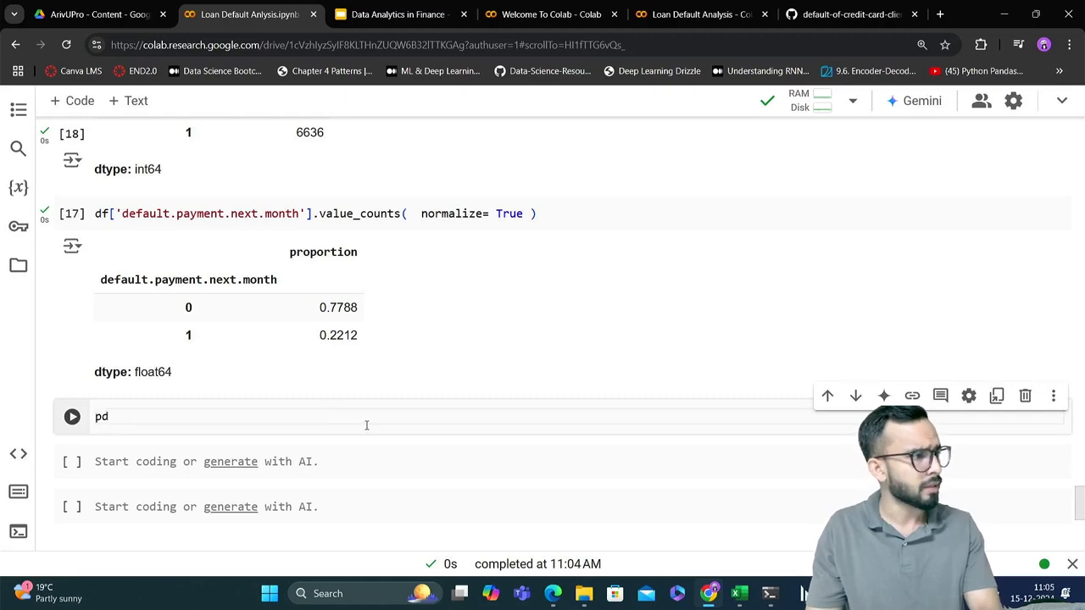
type(".c")
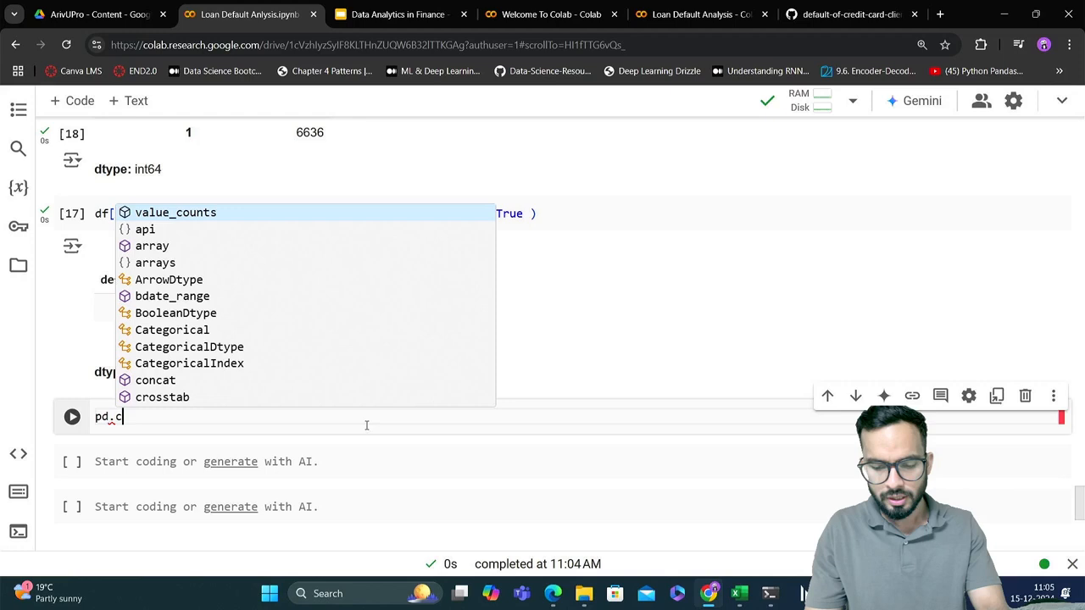
type("rosstab")
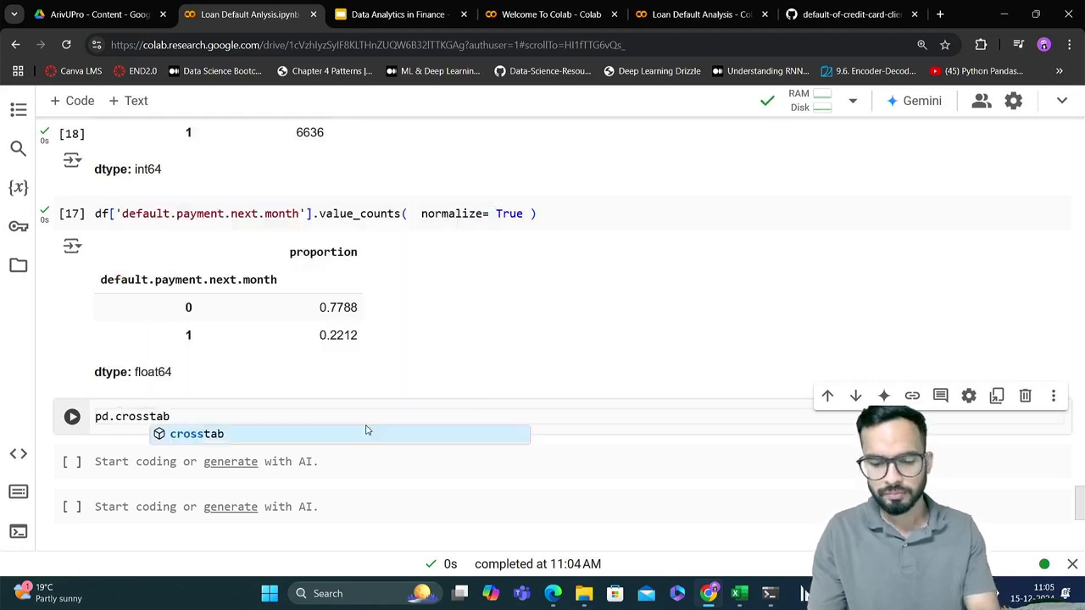
key("Escape")
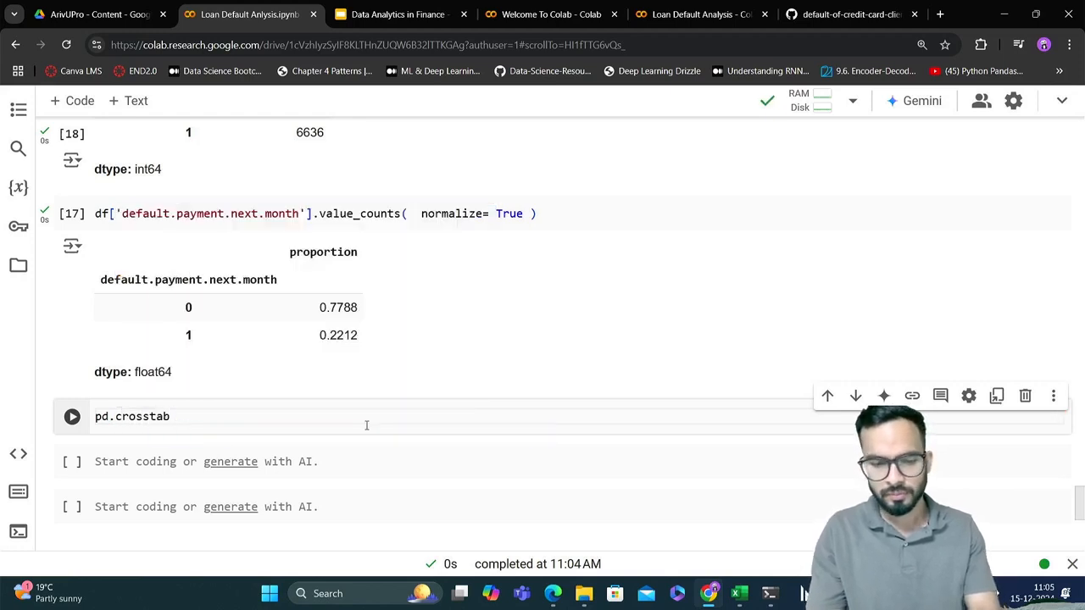
type("(")
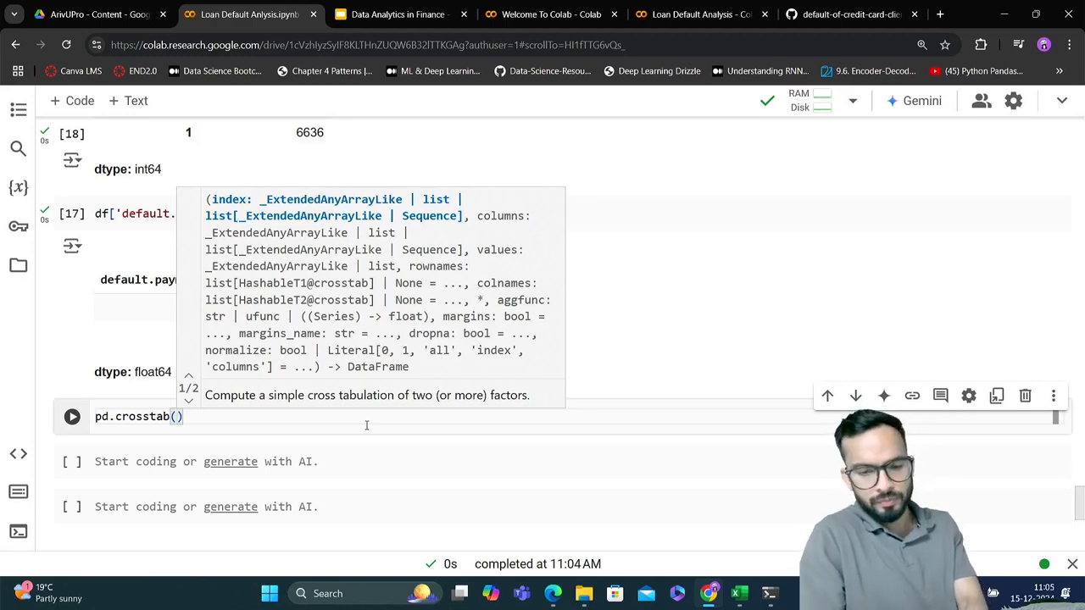
Switch to the Excel workbook and examine the Male/Female by Default/Non-Default table in F12:I14 on Sheet1
key("alt+Tab")
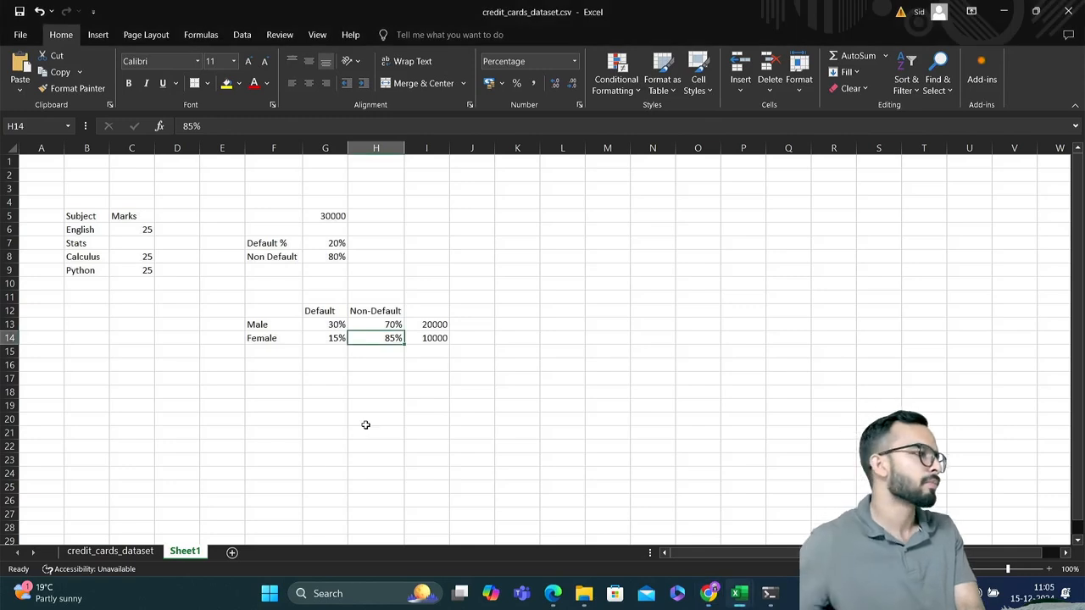
left_click(275, 325)
left_click_drag(275, 325, 279, 339)
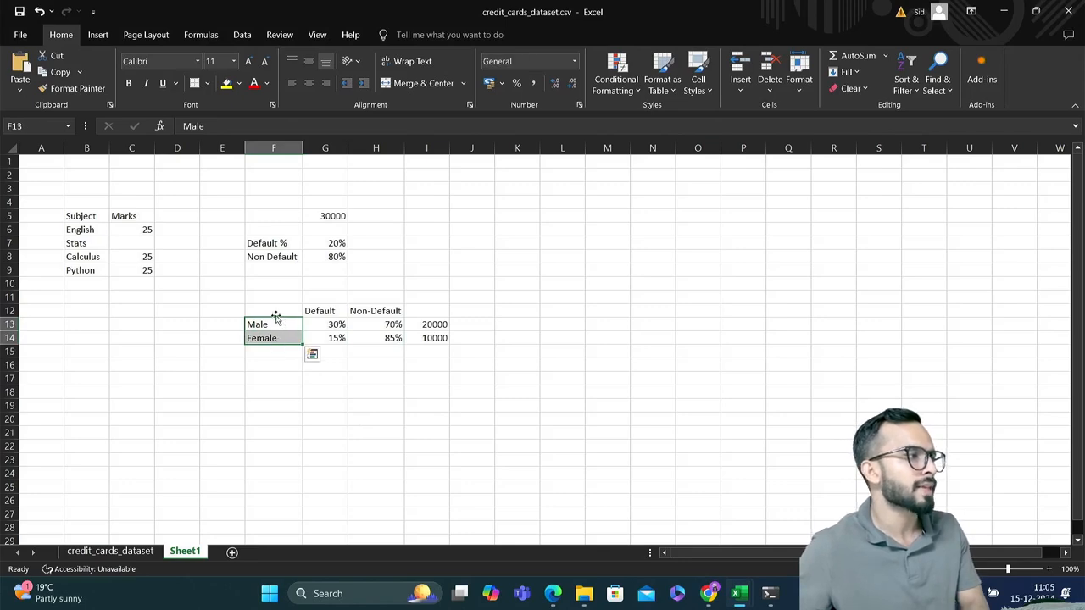
left_click(331, 310)
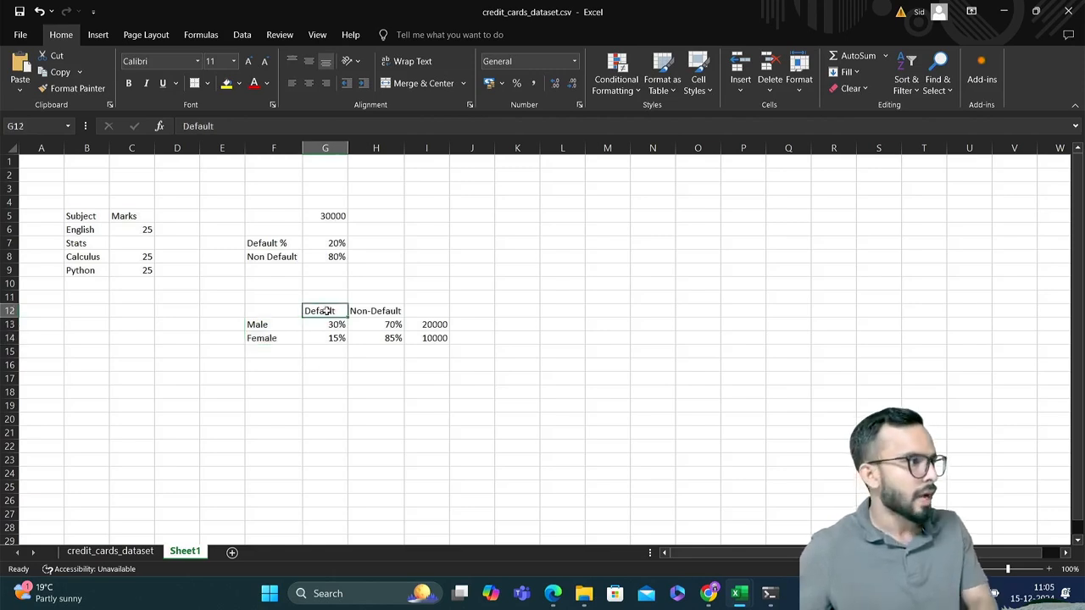
left_click_drag(263, 311, 423, 339)
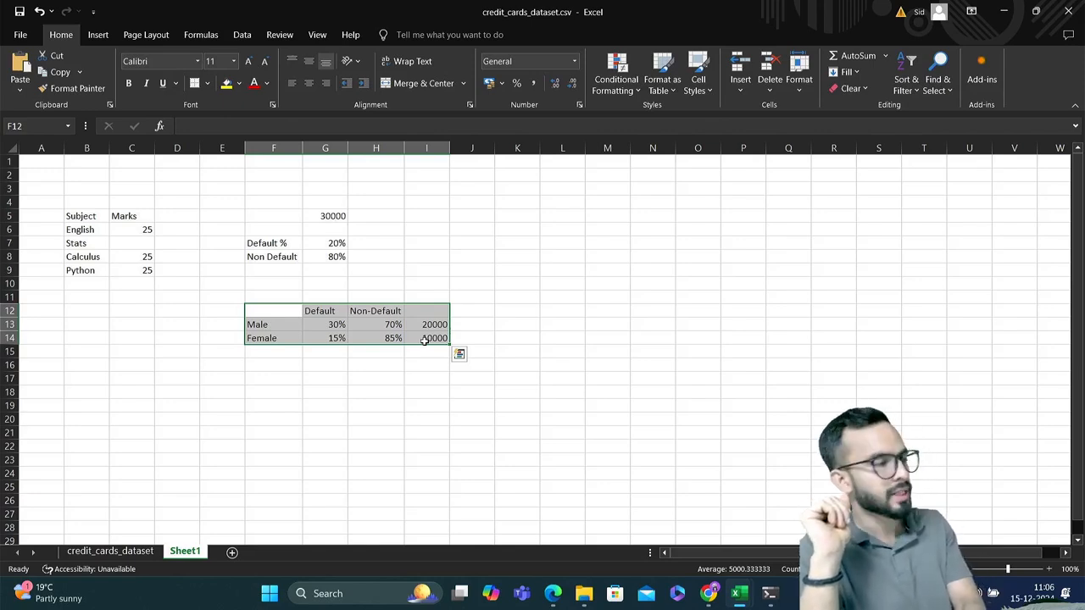
Return to the Colab notebook and enter df['SEX'] as the first argument of pd.crosstab()
key("alt+Tab")
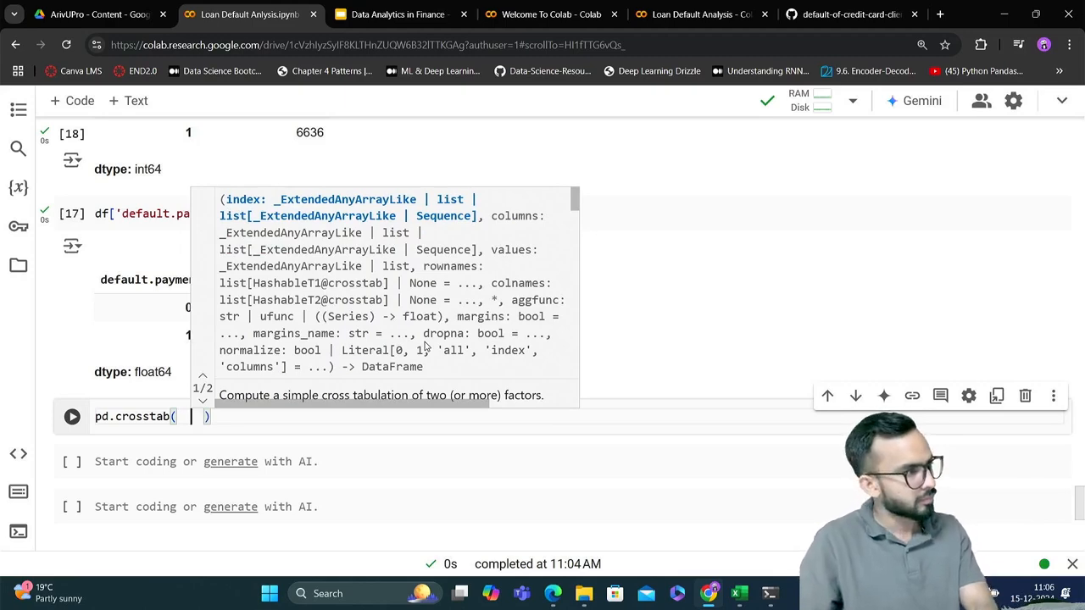
type("df")
key("alt+Tab")
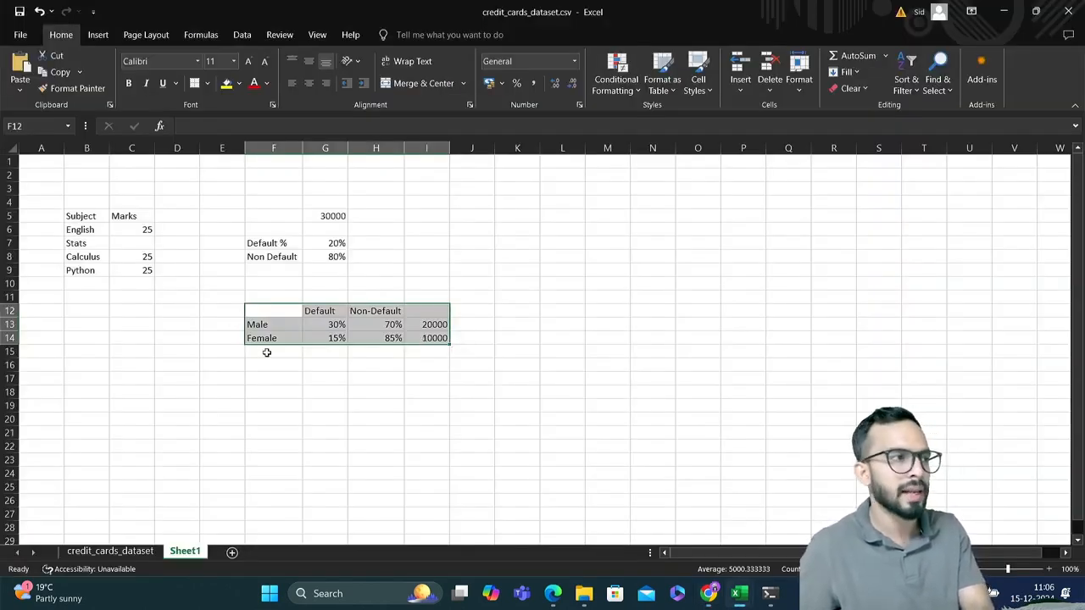
key("alt+Tab")
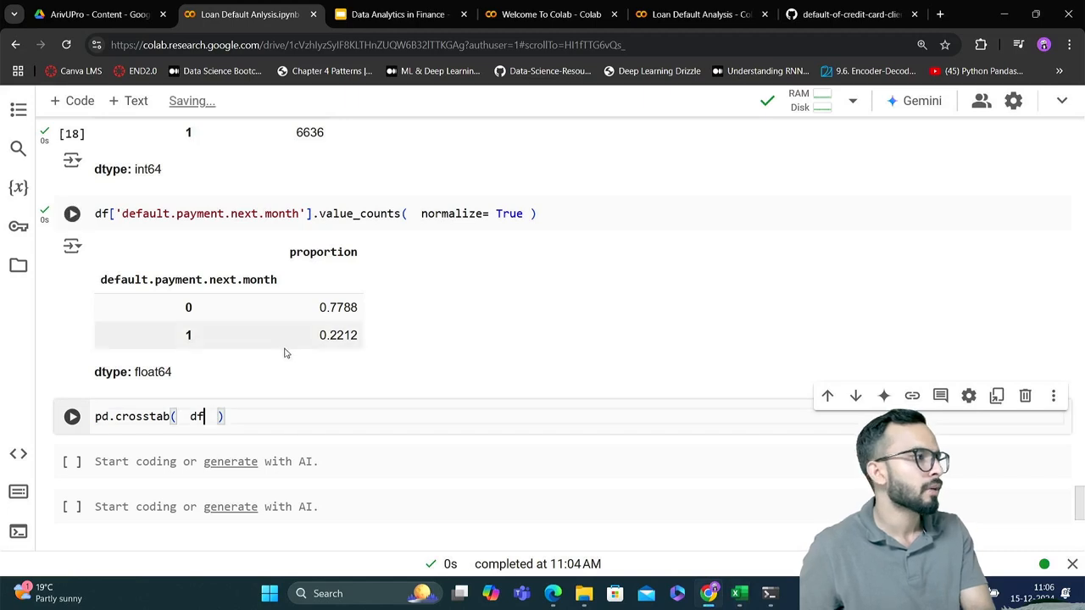
type("['")
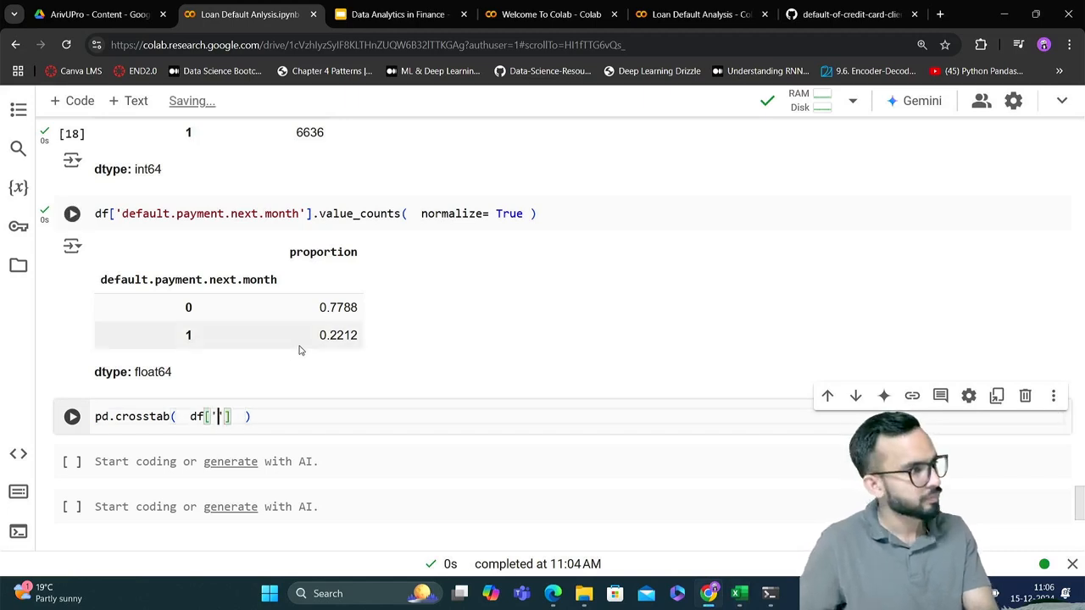
type("se")
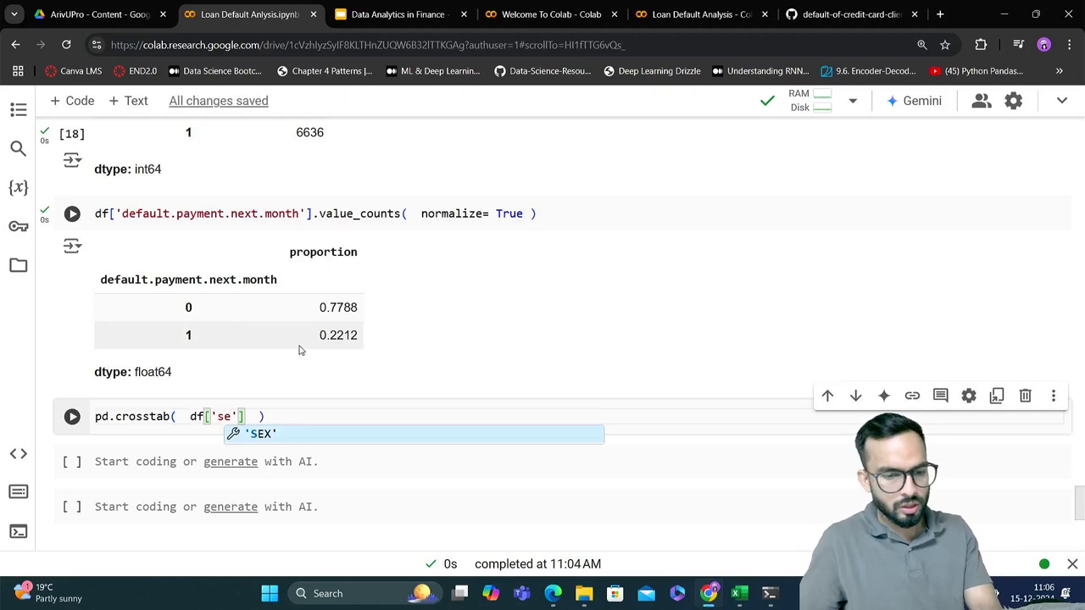
key("Tab")
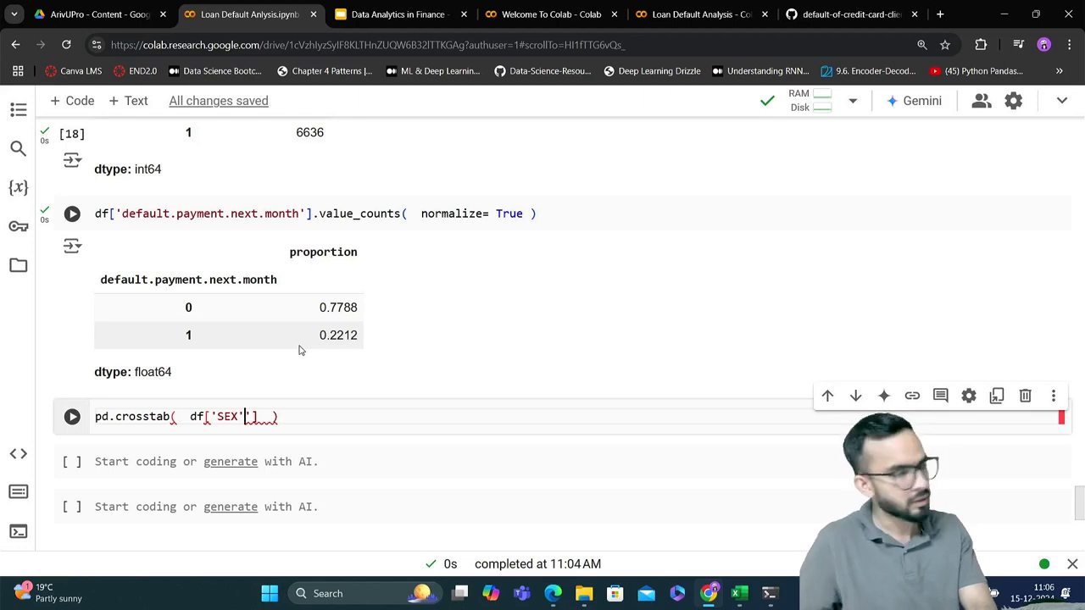
key("Delete")
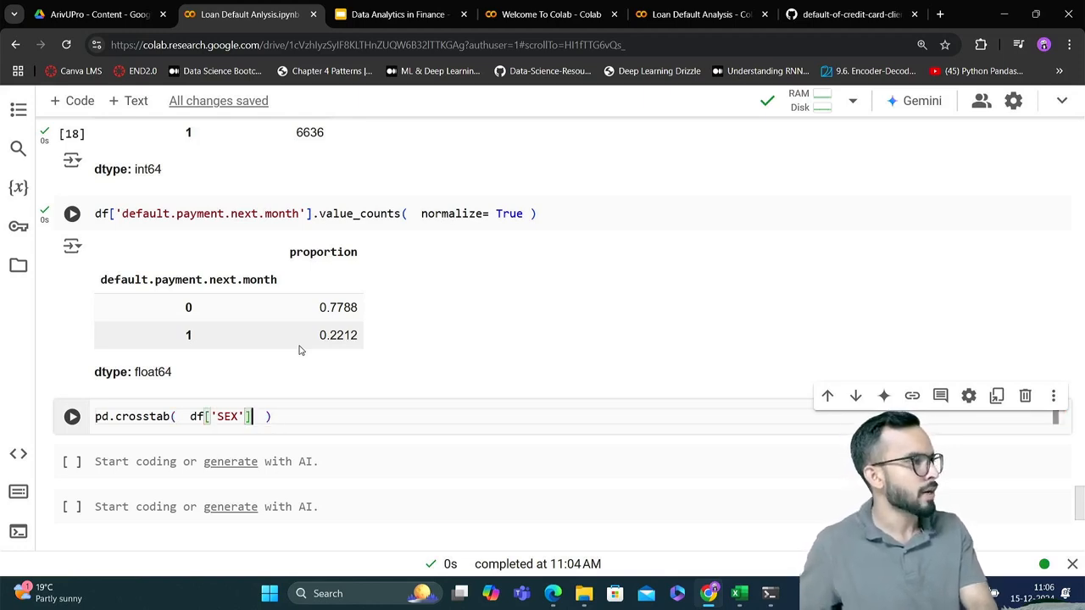
Add df['default.payment.next.month'] as the second crosstab argument, copying the column name from the proportion output
type(",    ")
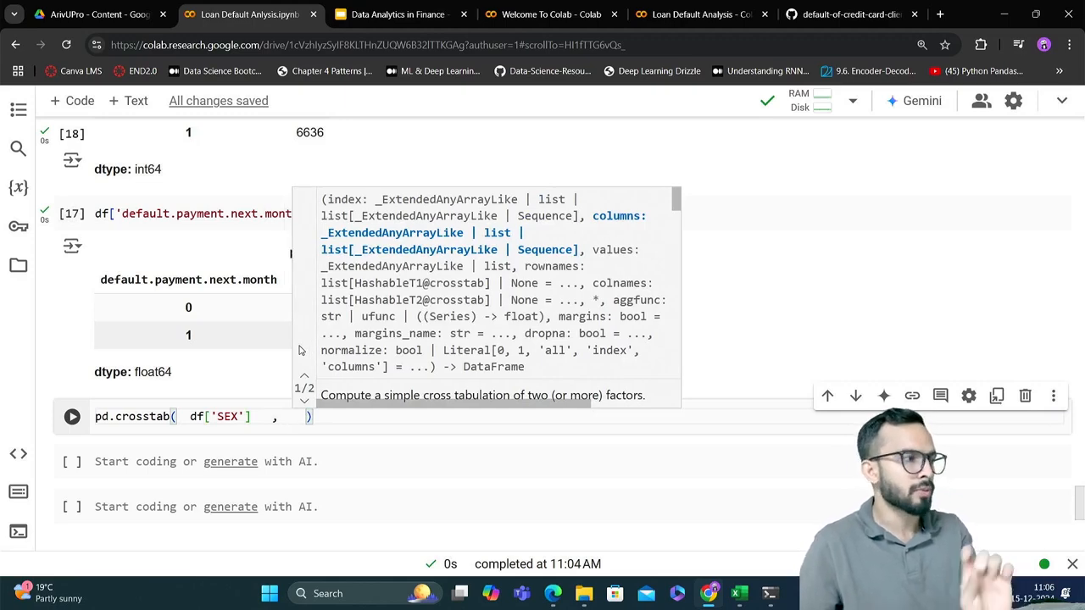
type("df")
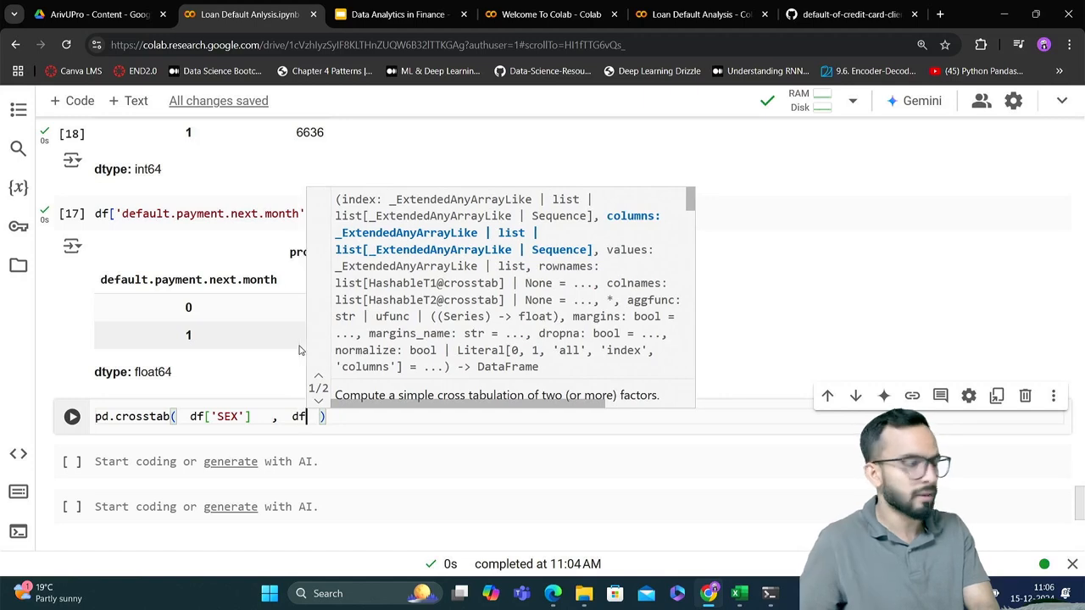
type("['defa")
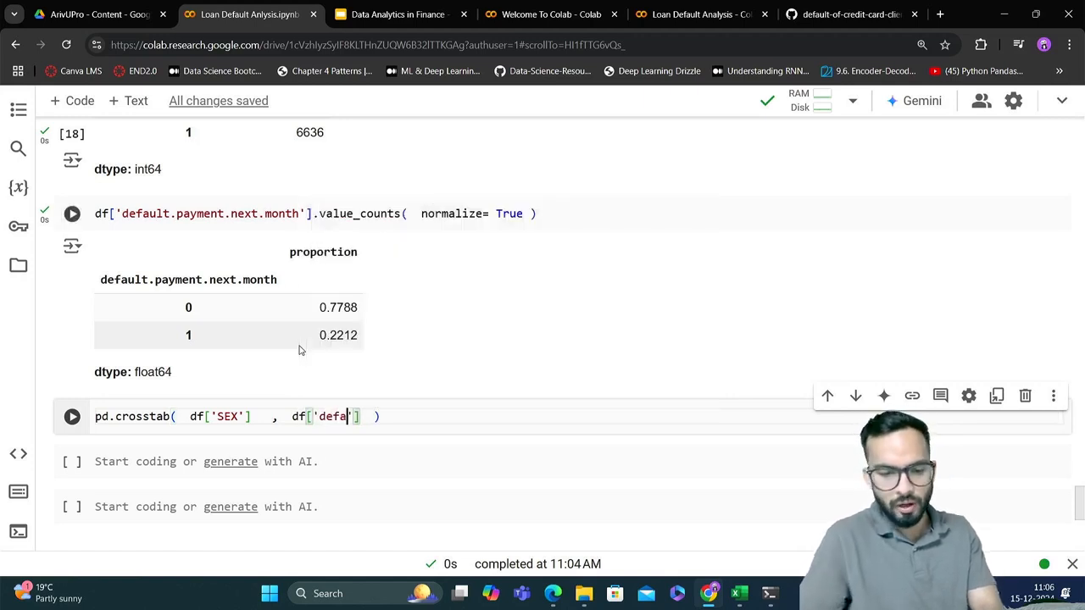
type("ul")
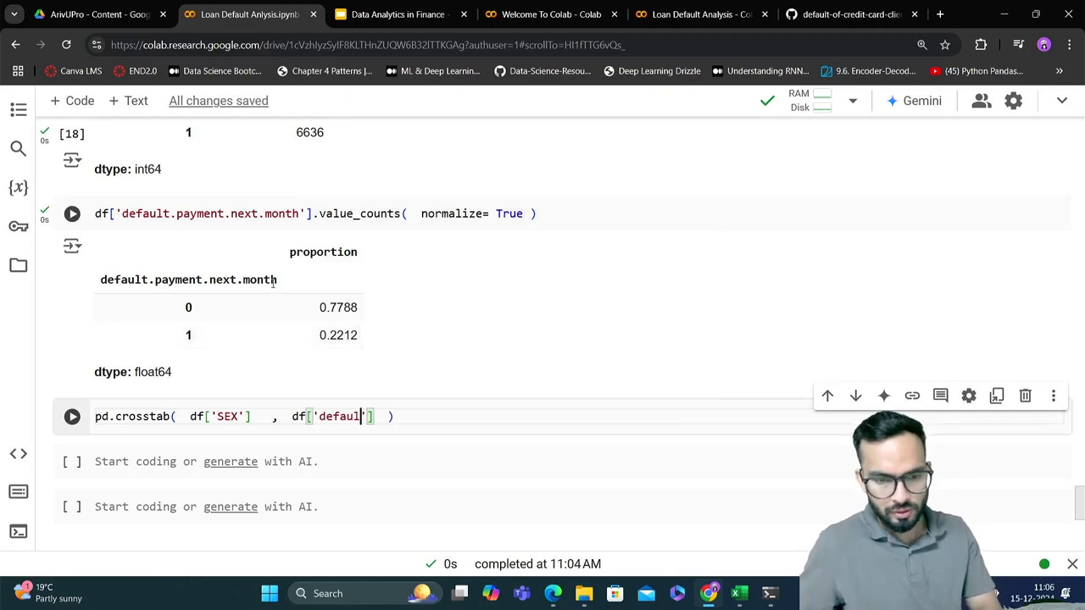
left_click_drag(274, 280, 96, 289)
key("ctrl+c")
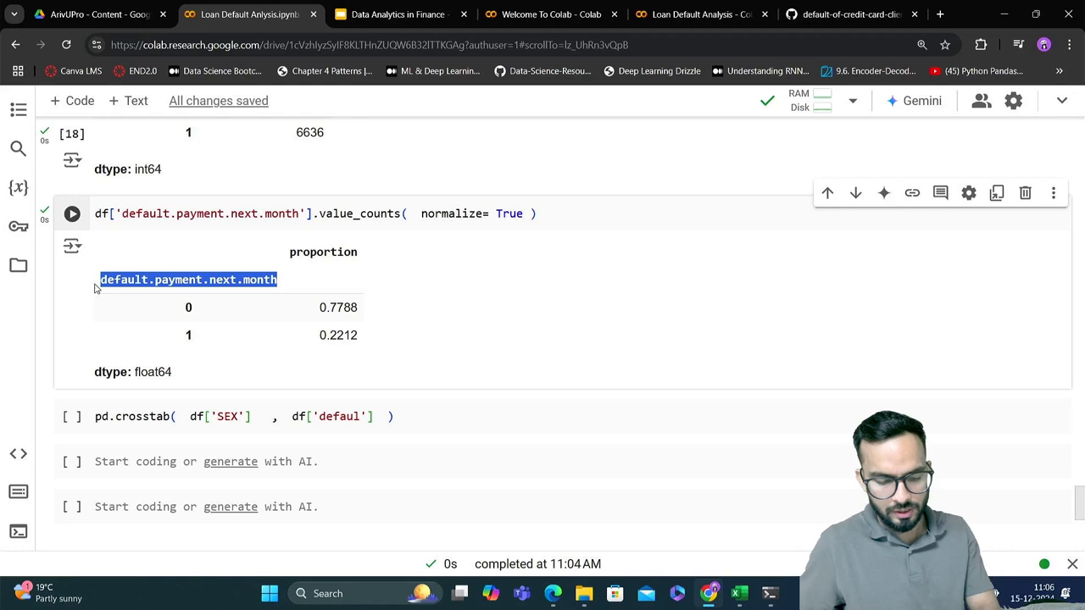
double_click(332, 417)
key("ctrl+v")
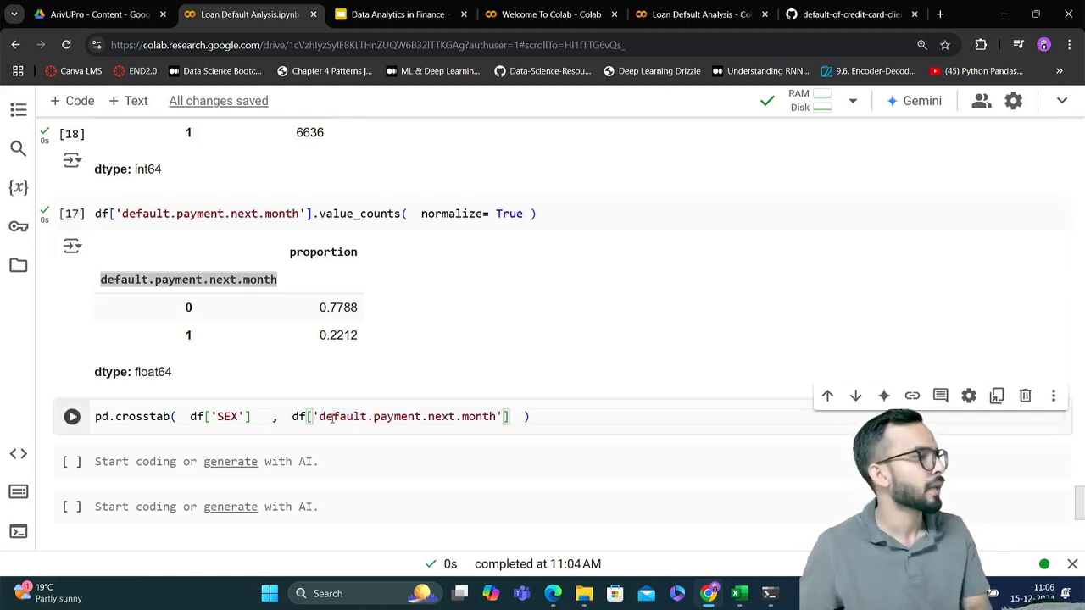
Run the pd.crosstab() cell comparing SEX with default.payment.next.month
left_click(519, 417)
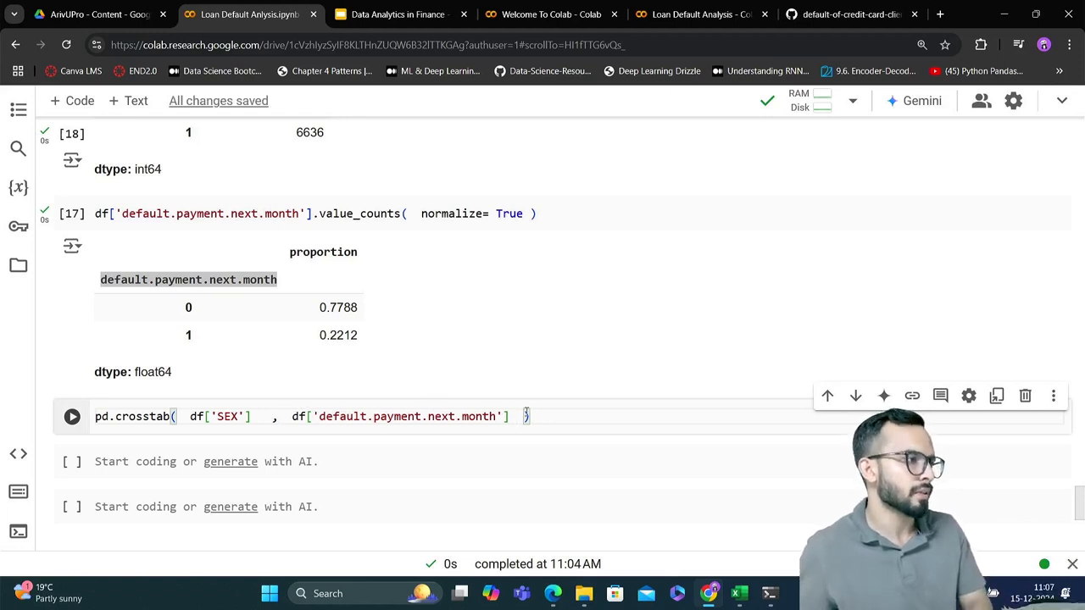
key("shift+Return")
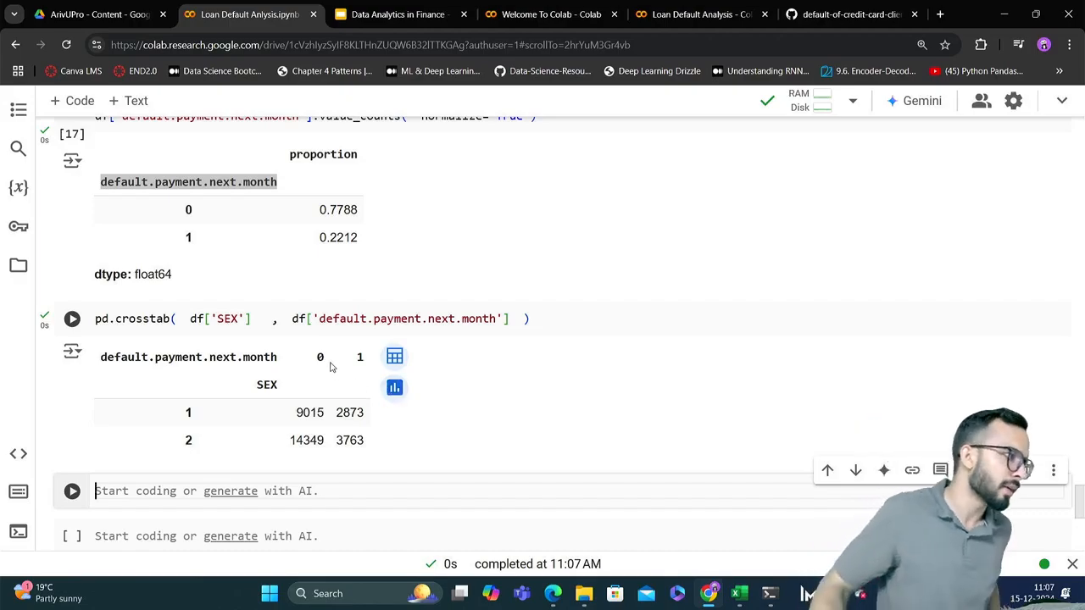
Check the meaning of the SEX codes in the notebook's Data Description and return to the crosstab output
scroll(330, 369, "up", 3)
scroll(330, 368, "up", 20)
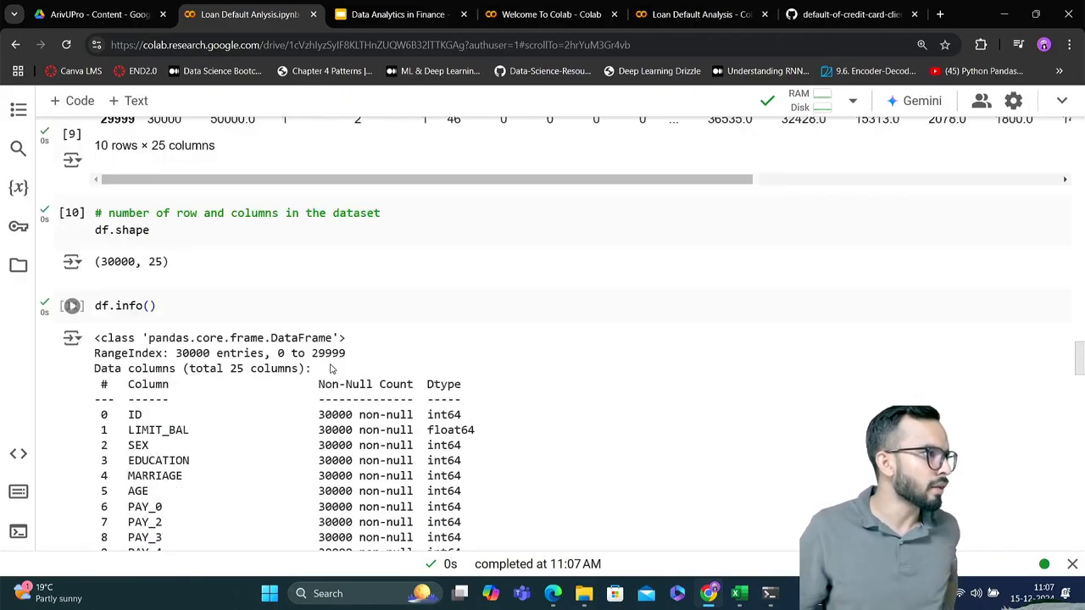
scroll(331, 368, "up", 5)
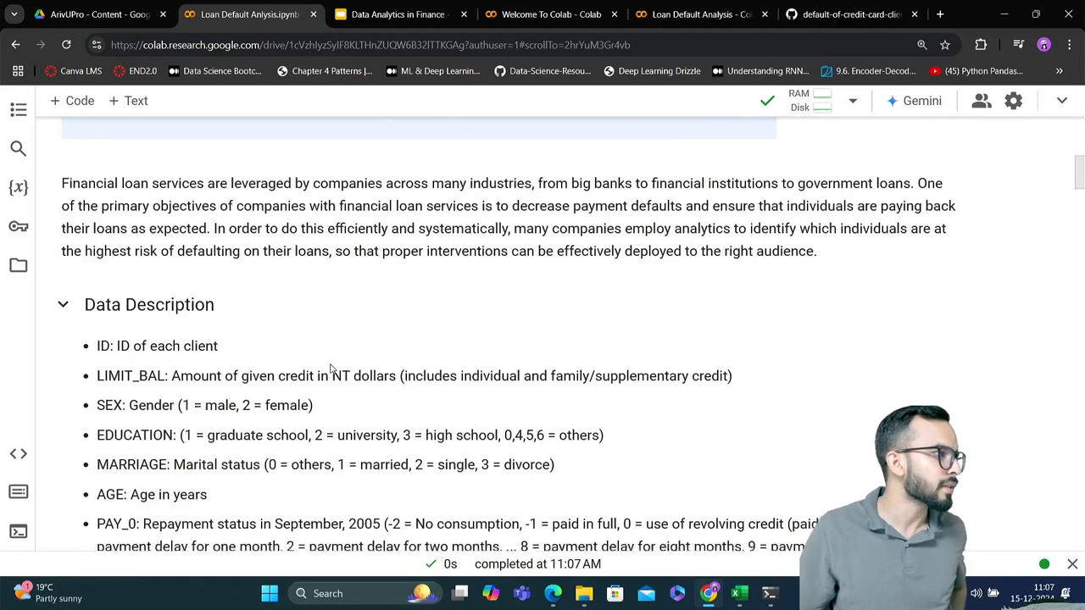
scroll(330, 368, "down", 1)
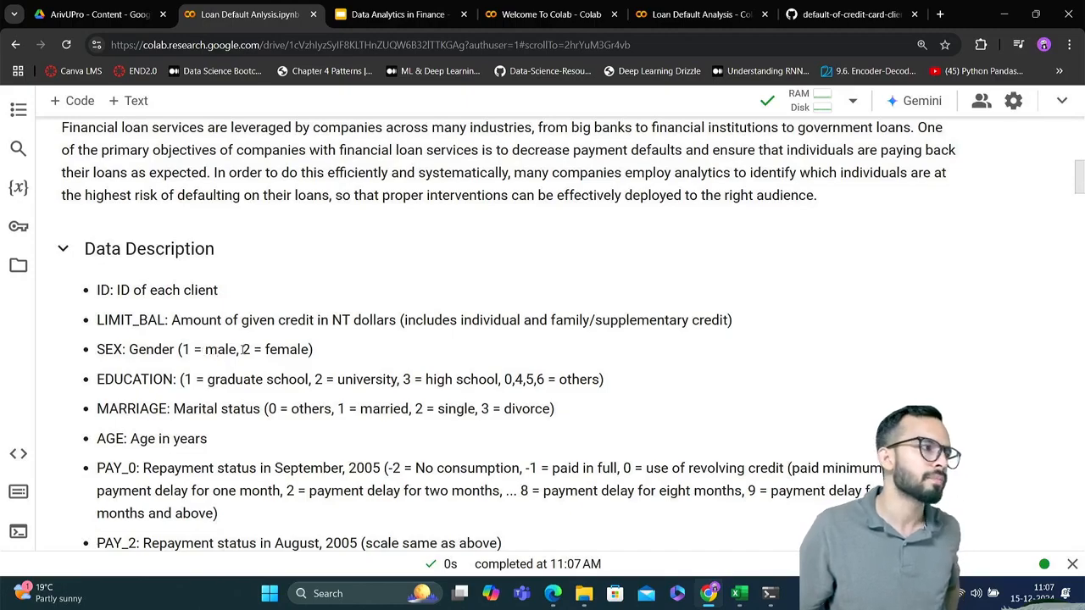
scroll(244, 349, "down", 20)
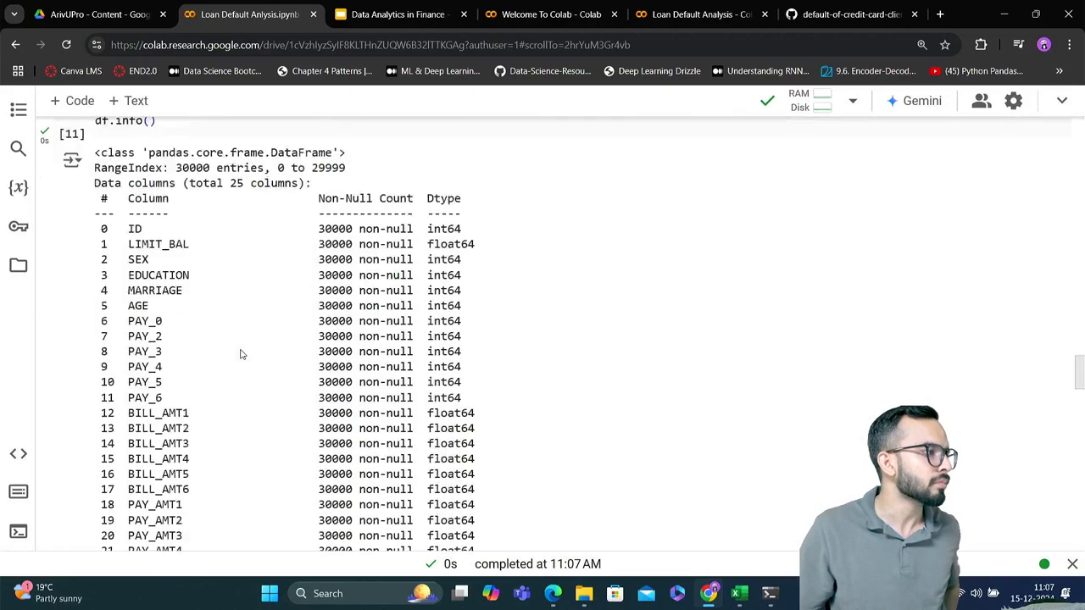
scroll(240, 353, "down", 20)
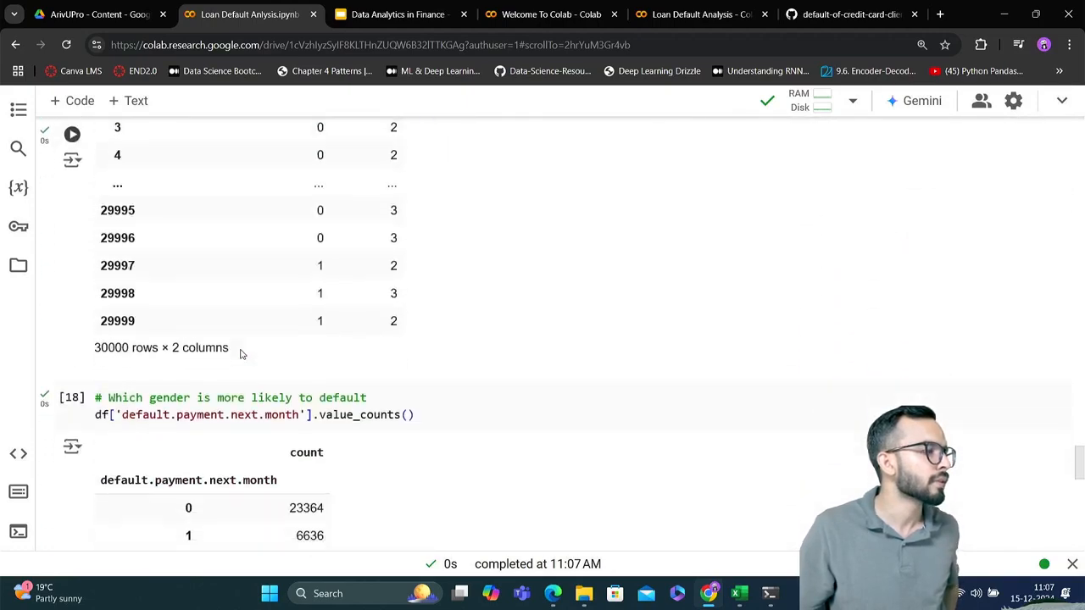
scroll(240, 353, "down", 8)
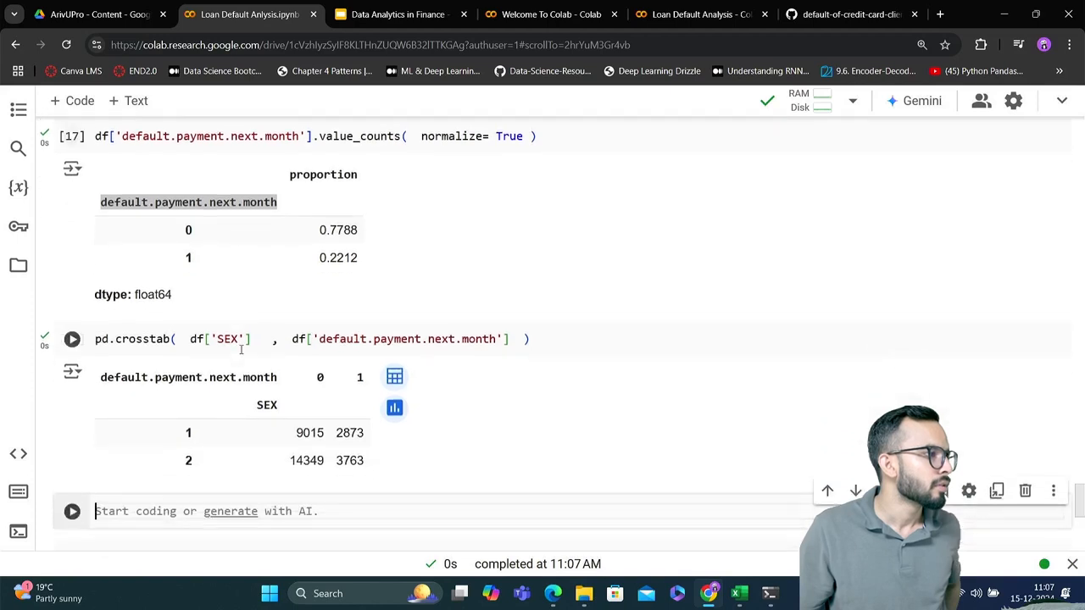
scroll(241, 349, "down", 1)
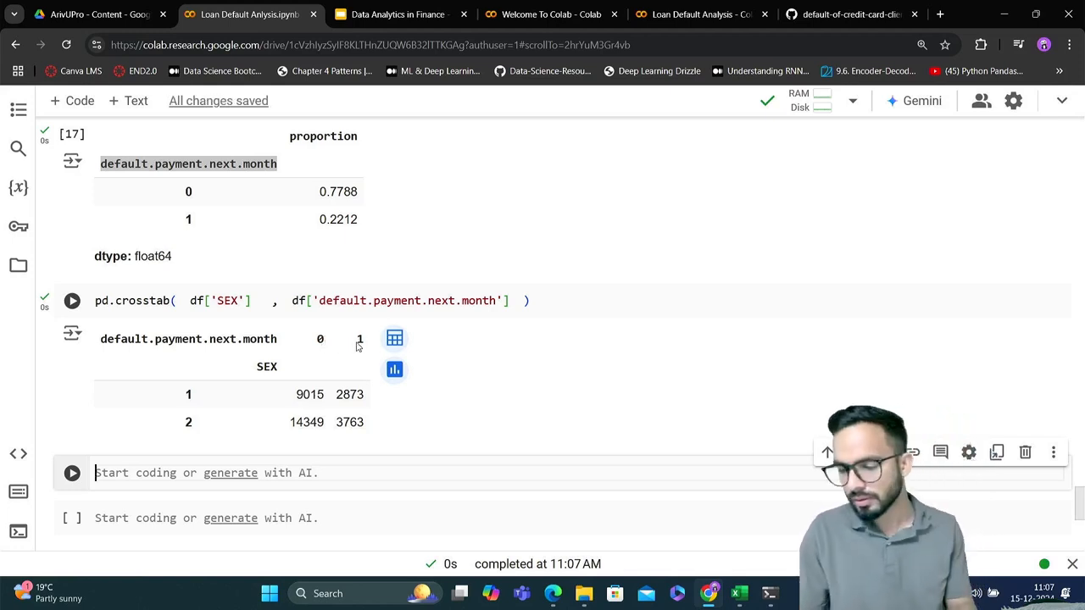
Try to copy both rows of crosstab counts into cell L8 of Sheet1 in the Excel workbook, and undo the paste
left_click(354, 426)
left_click_drag(354, 427, 165, 408)
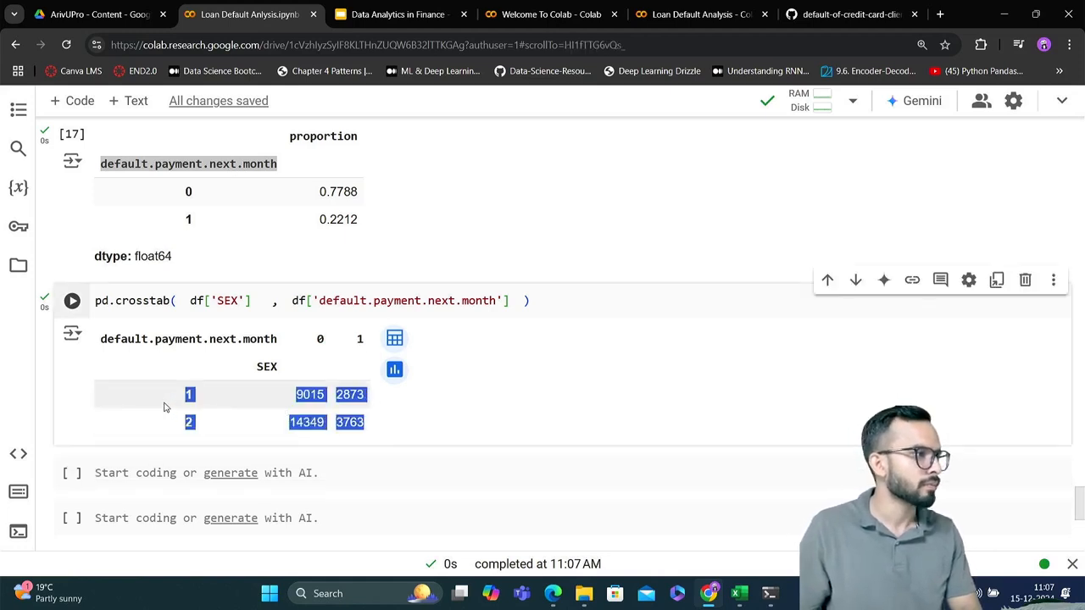
key("alt+Tab")
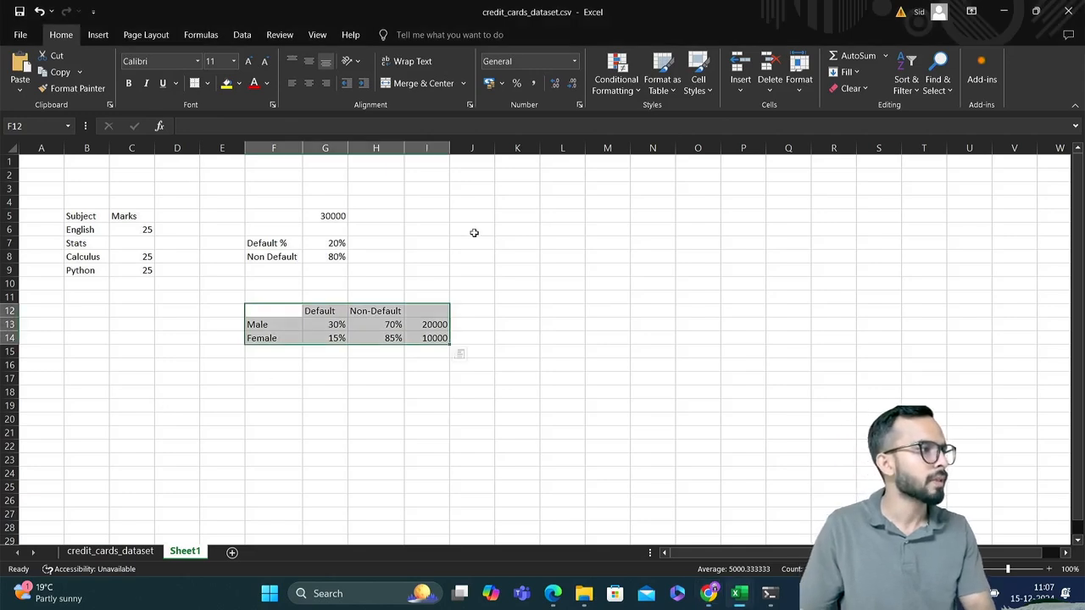
left_click(571, 258)
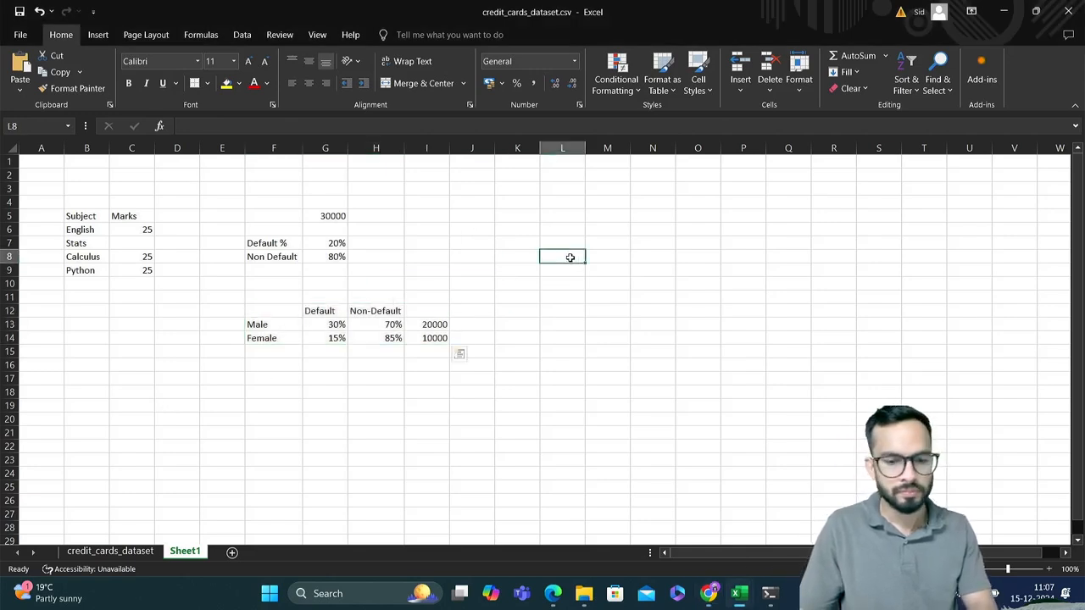
key("ctrl+v")
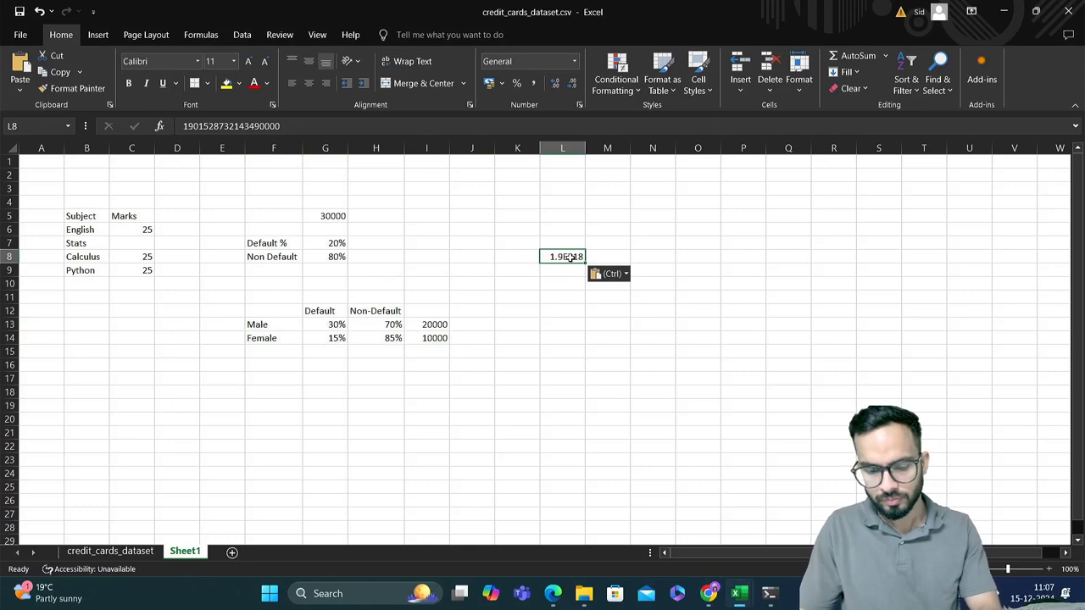
key("Delete")
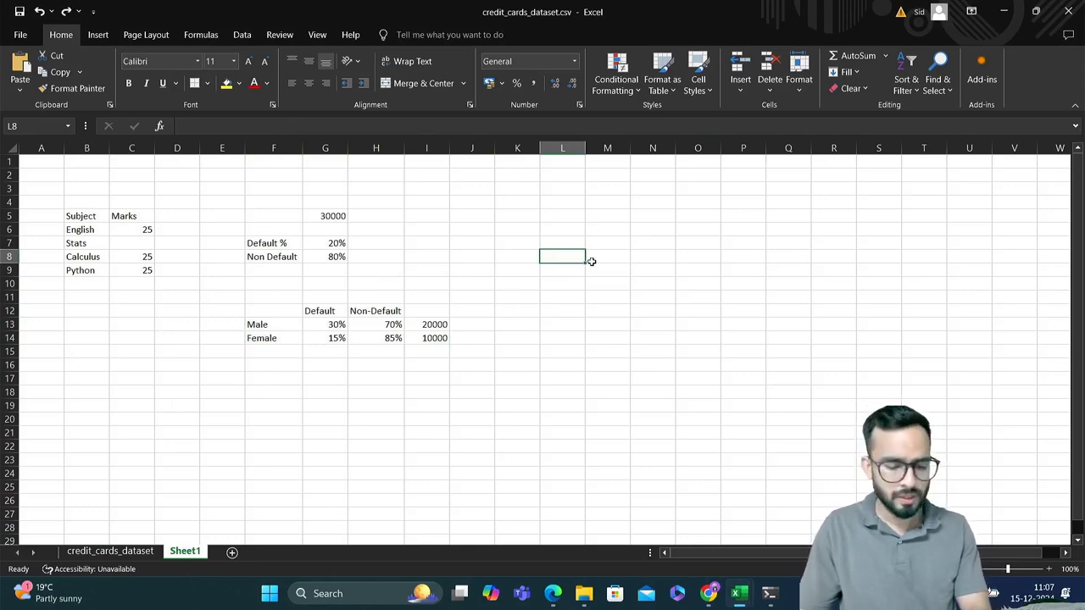
key("alt+Tab")
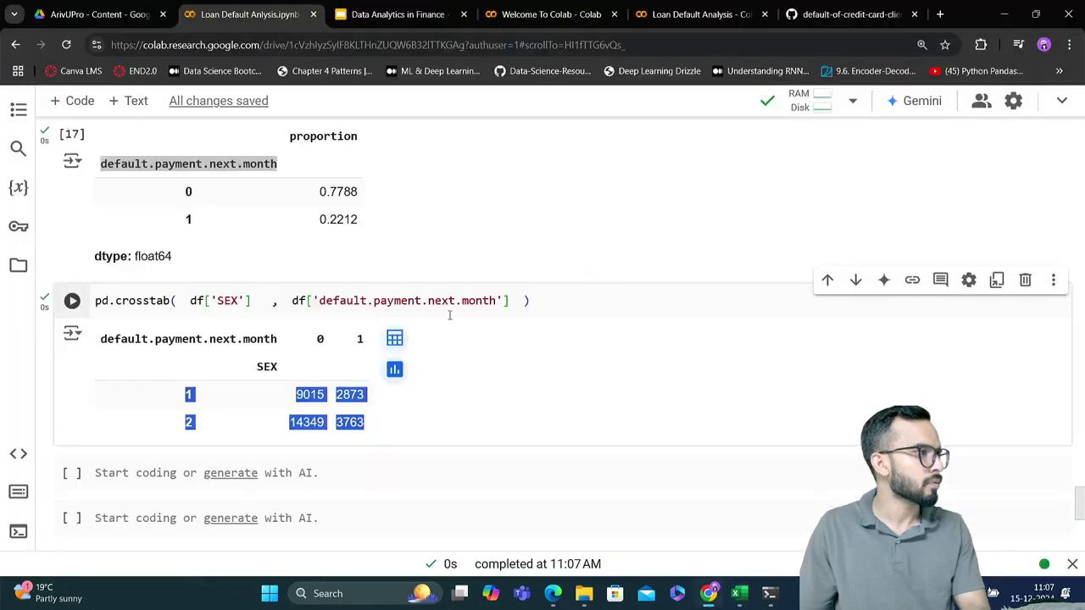
Examine the Colab crosstab output: the default columns 0 and 1, the SEX rows 1 and 2, and their counts
left_click(330, 398)
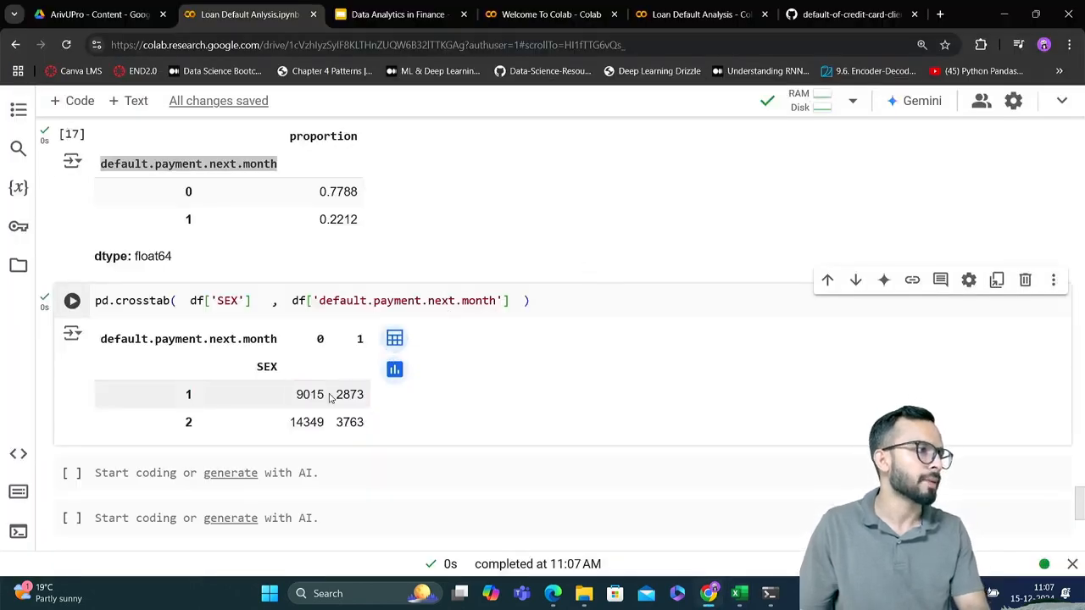
scroll(331, 399, "down", 1)
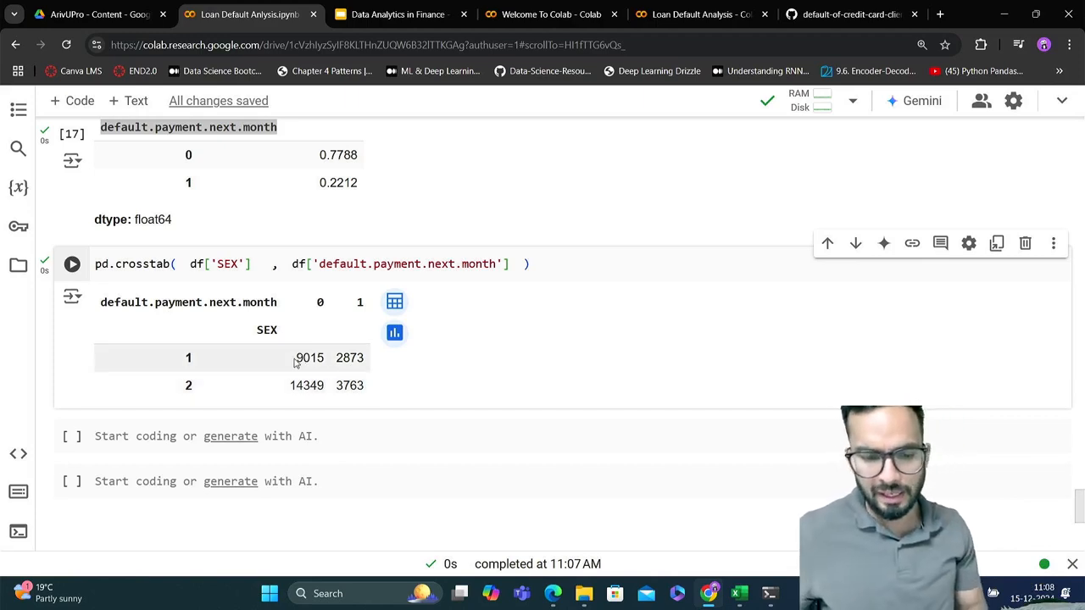
left_click_drag(293, 358, 325, 359)
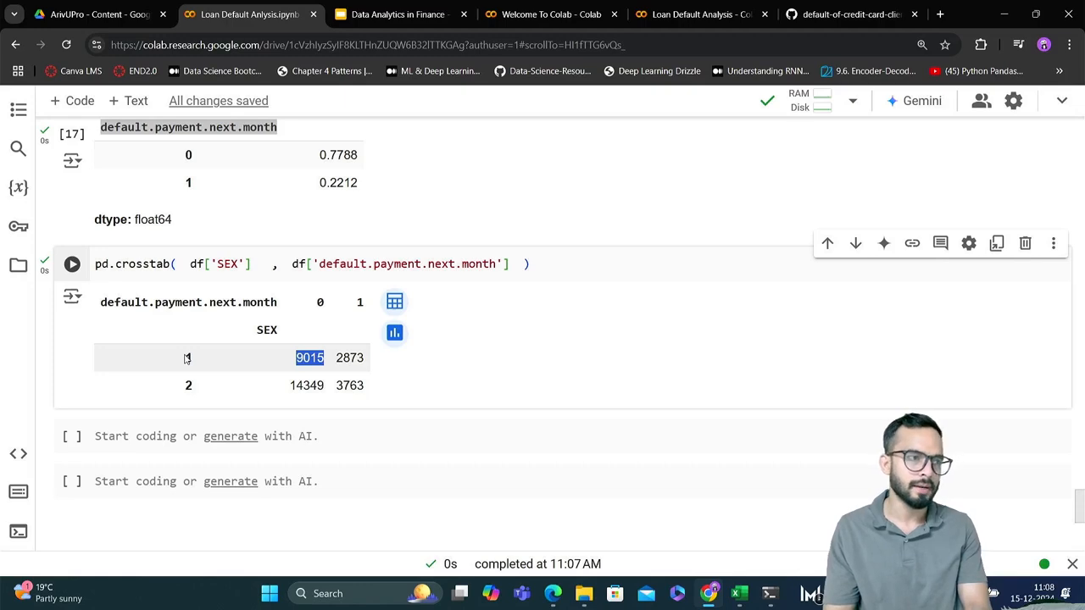
left_click(313, 306)
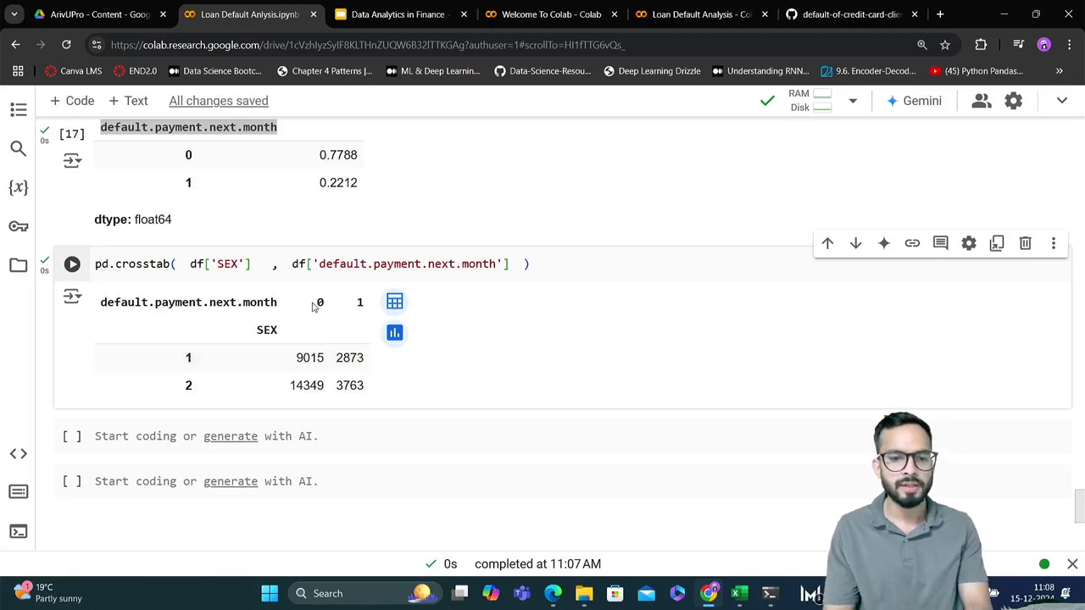
left_click_drag(314, 303, 333, 307)
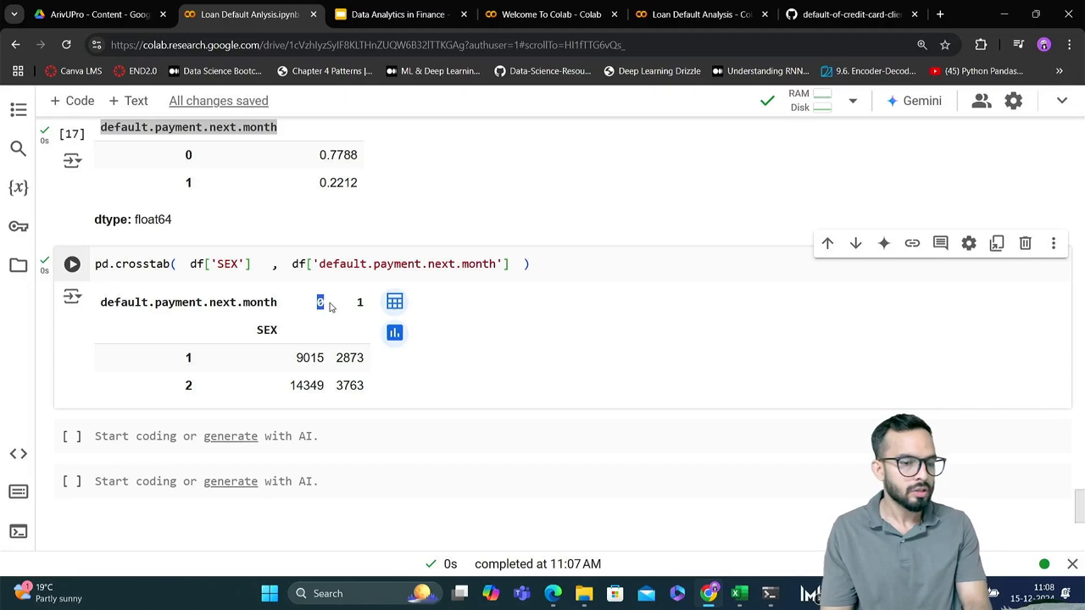
left_click_drag(101, 301, 333, 301)
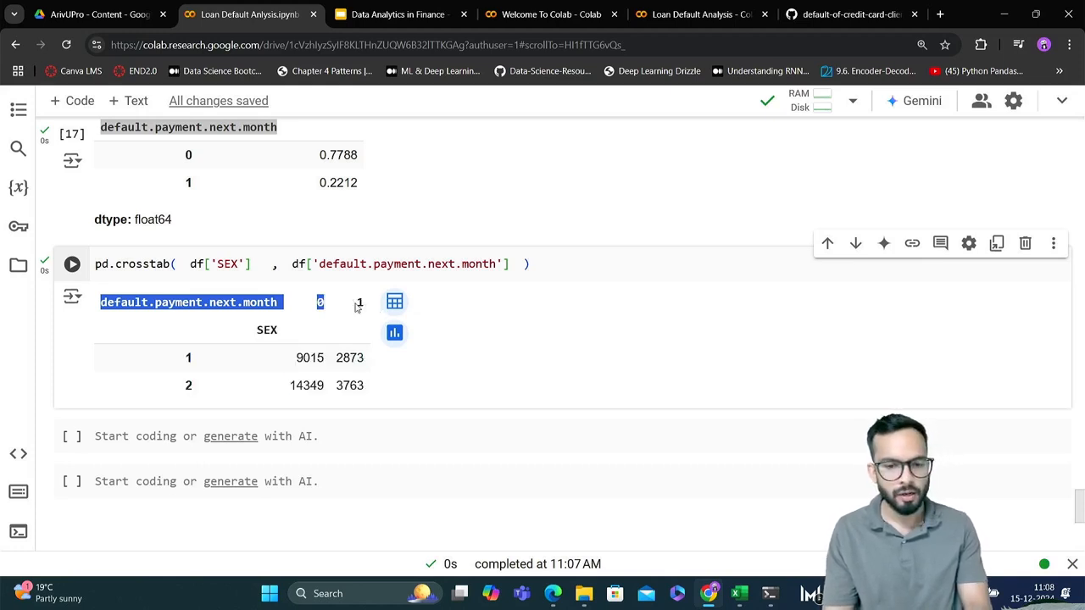
left_click(356, 306)
double_click(360, 304)
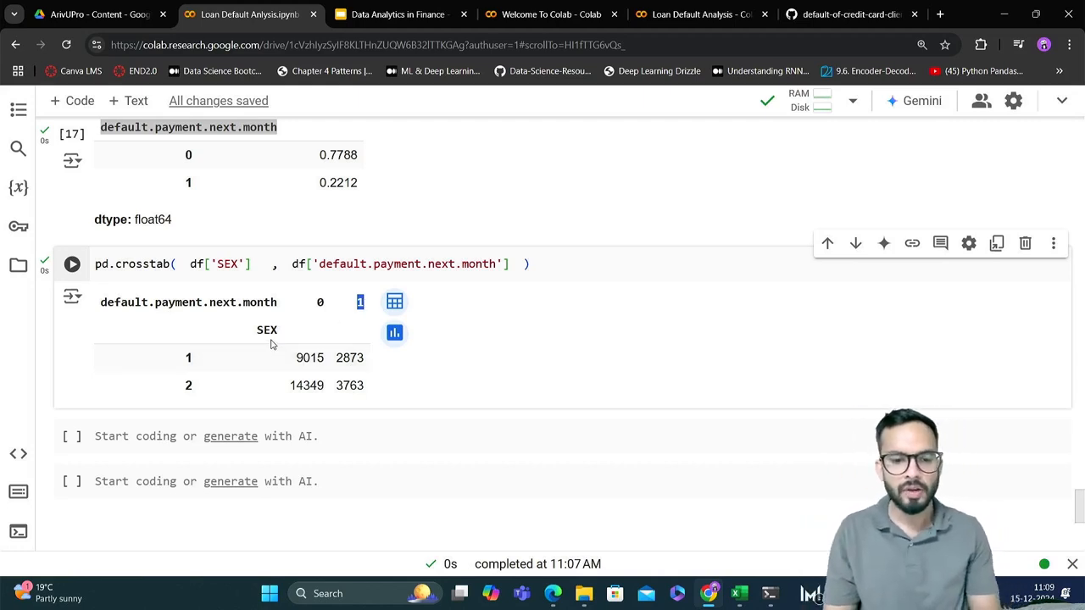
double_click(186, 358)
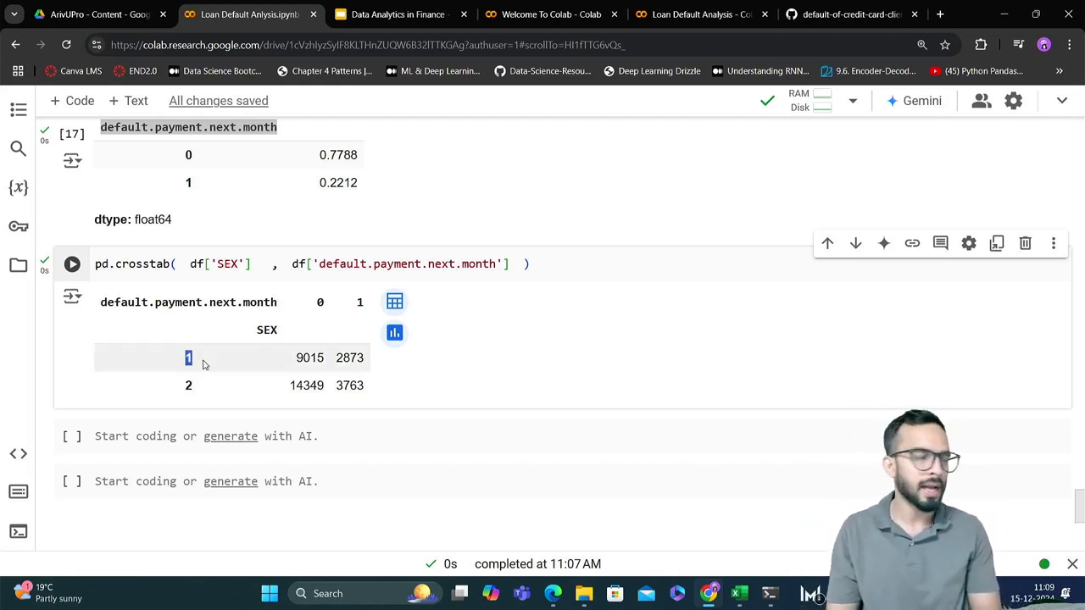
double_click(187, 393)
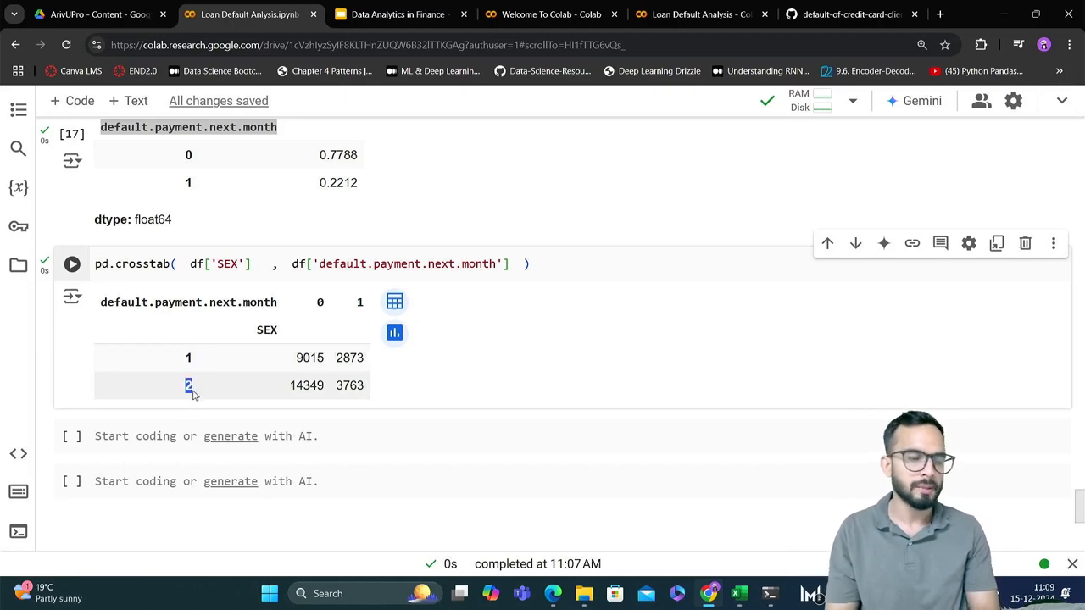
Copy the crosstab count 9015 from SEX 1, column 0, into the Male Default cell G13 of the Excel sheet
key("alt+Tab")
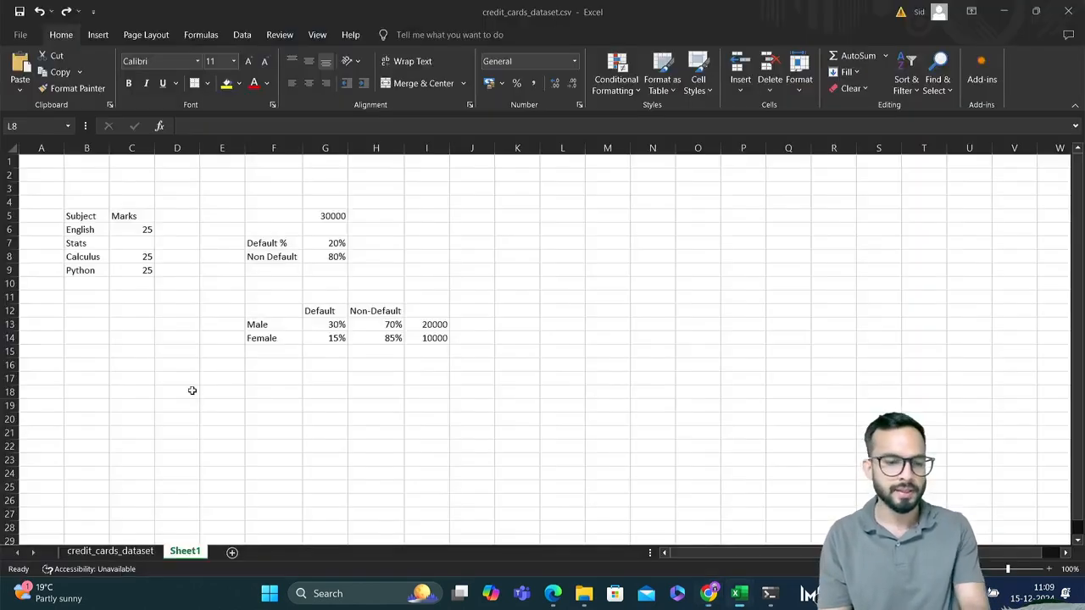
left_click(324, 325)
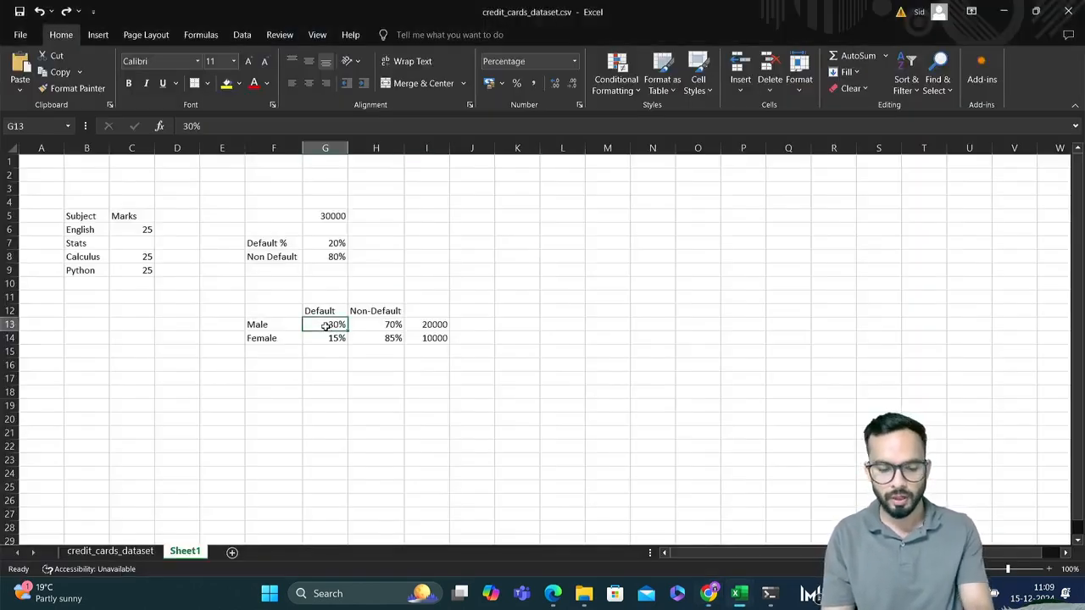
key("alt+Tab")
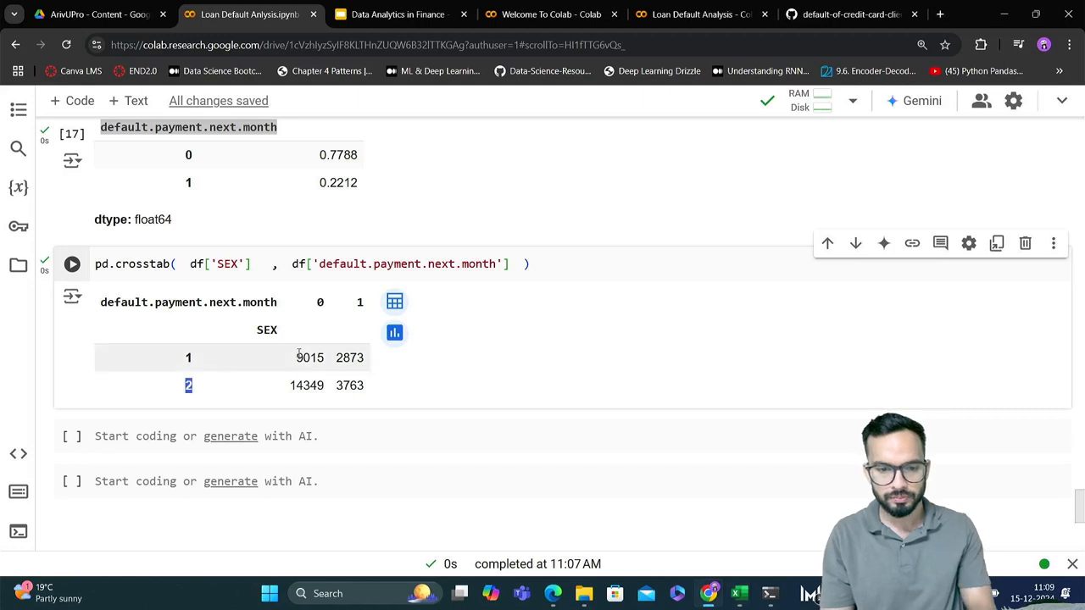
left_click_drag(299, 354, 326, 359)
key("ctrl+c")
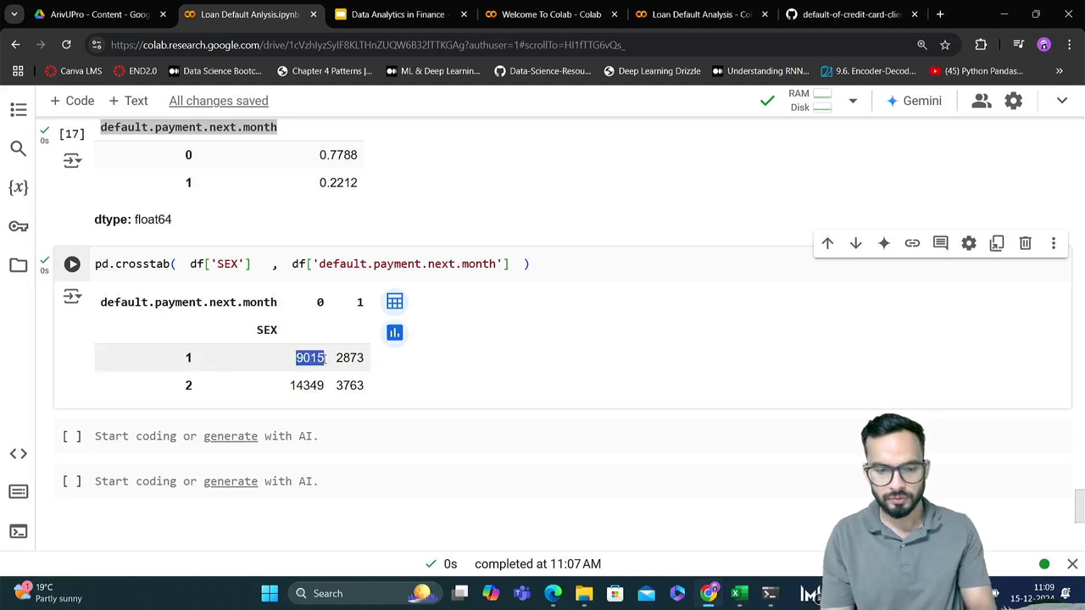
key("alt+Tab")
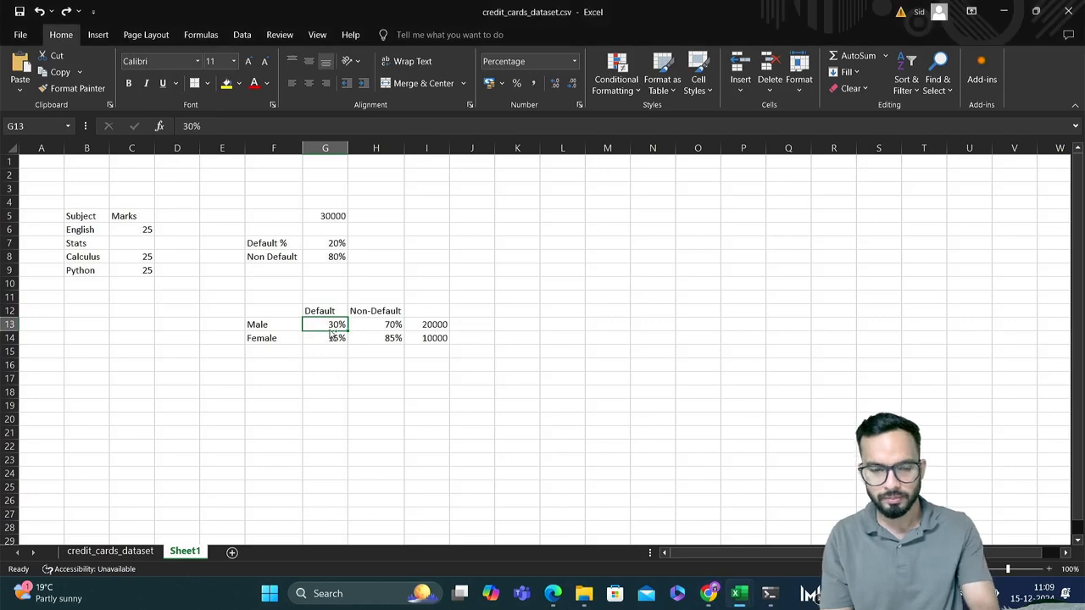
key("ctrl+v")
left_click(331, 338)
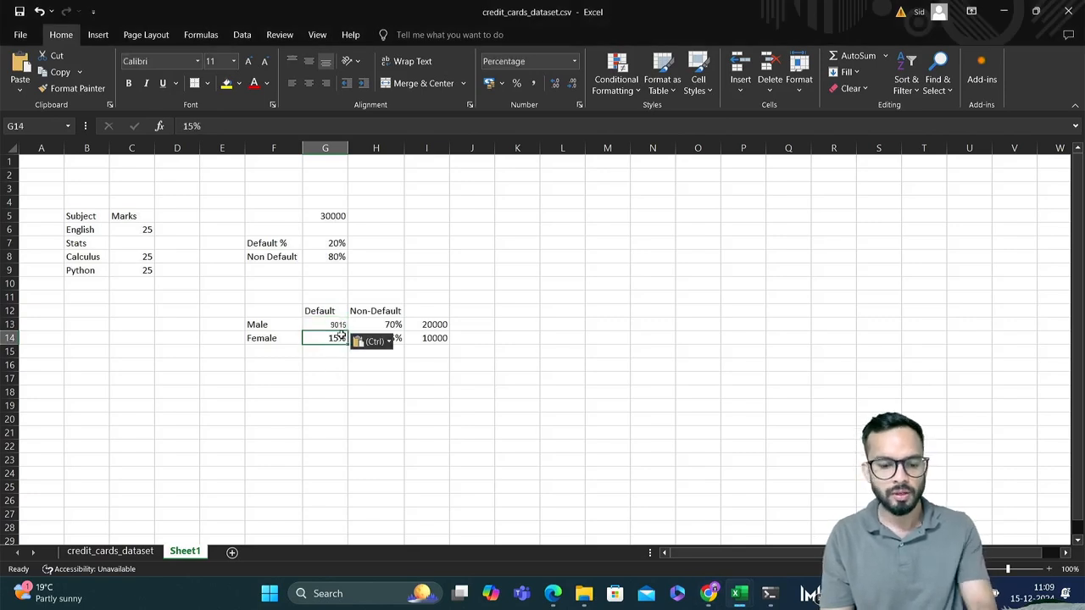
Copy the crosstab count 2873 from SEX 1, column 1, into Excel's Male Non-Default cell H13, and return to the Colab notebook
key("alt+Tab")
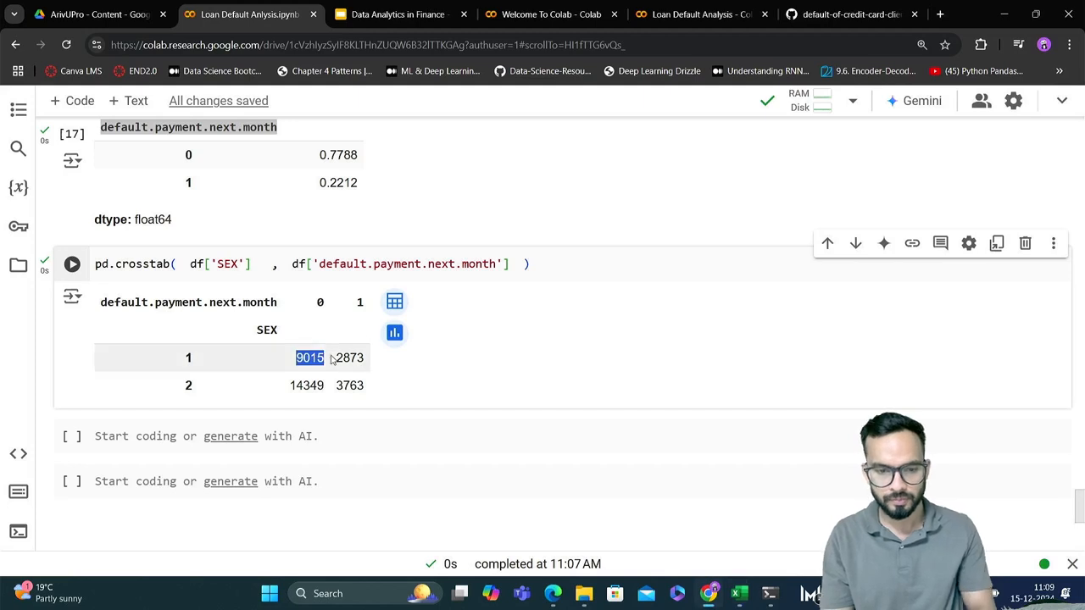
left_click_drag(333, 357, 366, 362)
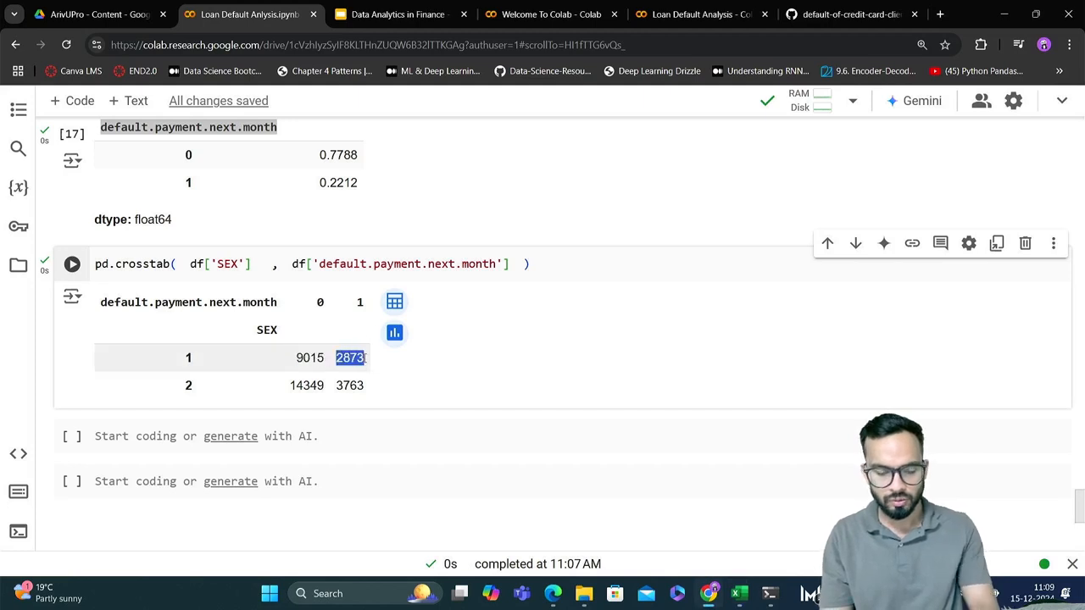
key("alt+Tab")
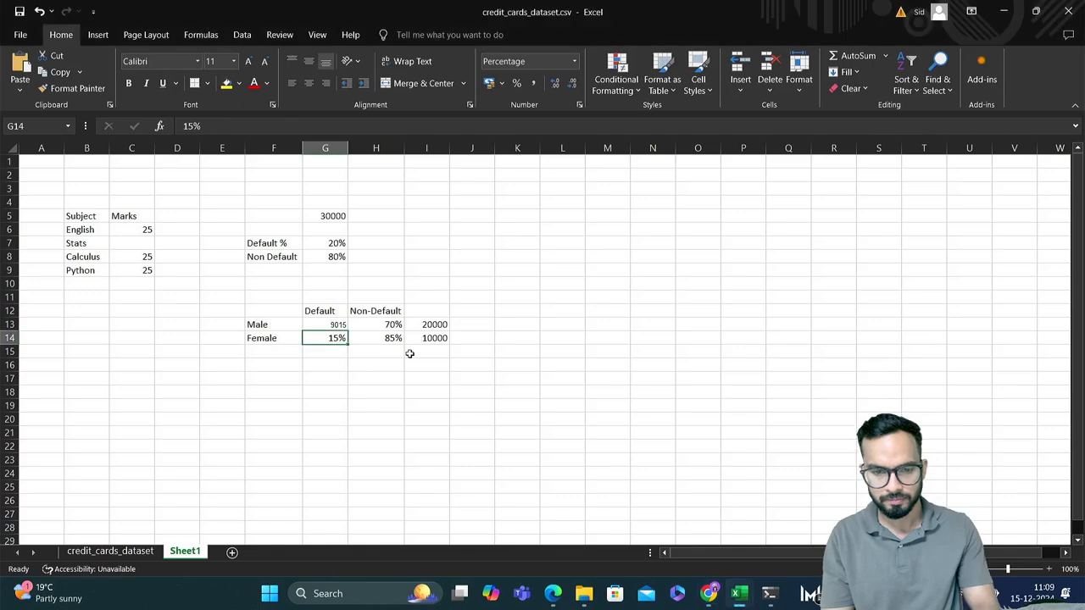
left_click(393, 330)
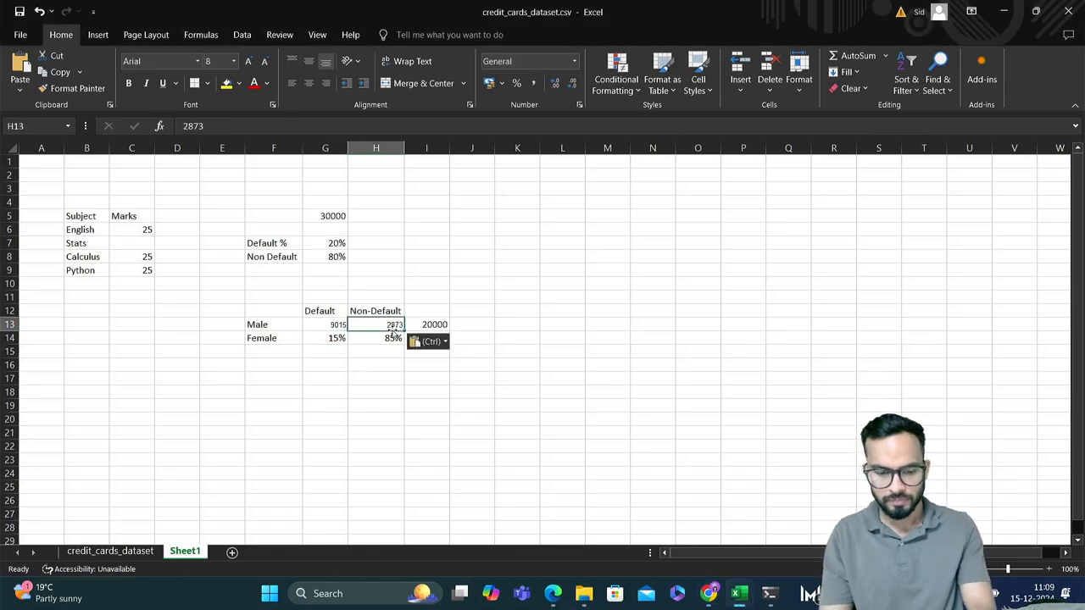
key("alt+Tab")
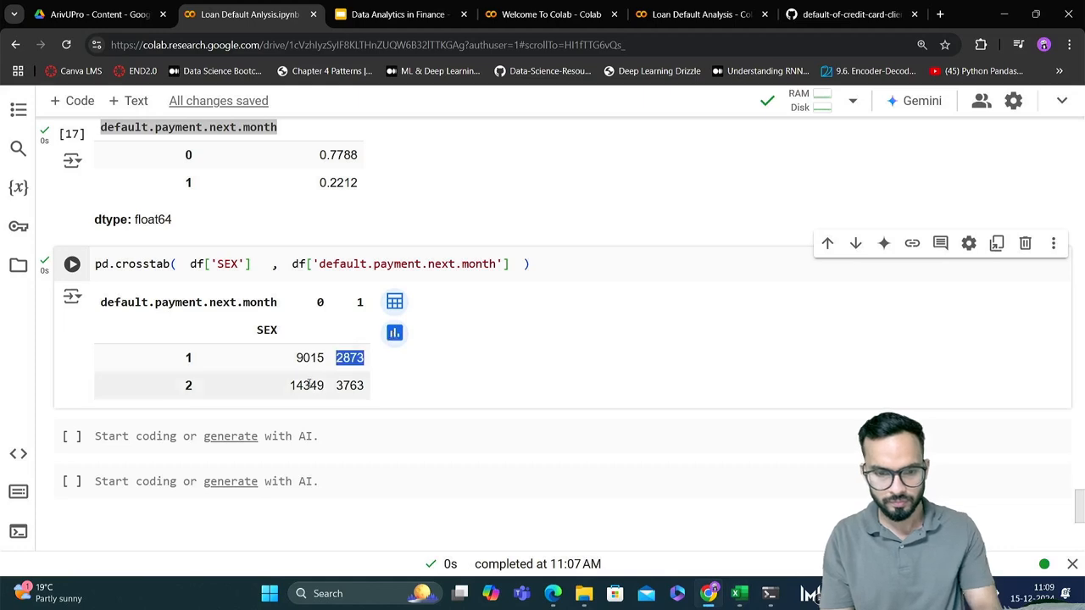
Try to copy the SEX 2 crosstab counts 14349 and 3763 together into Excel's Female row at G14, and clear the totals in I13:I14
left_click_drag(290, 385, 368, 387)
key("ctrl+c")
key("alt+Tab")
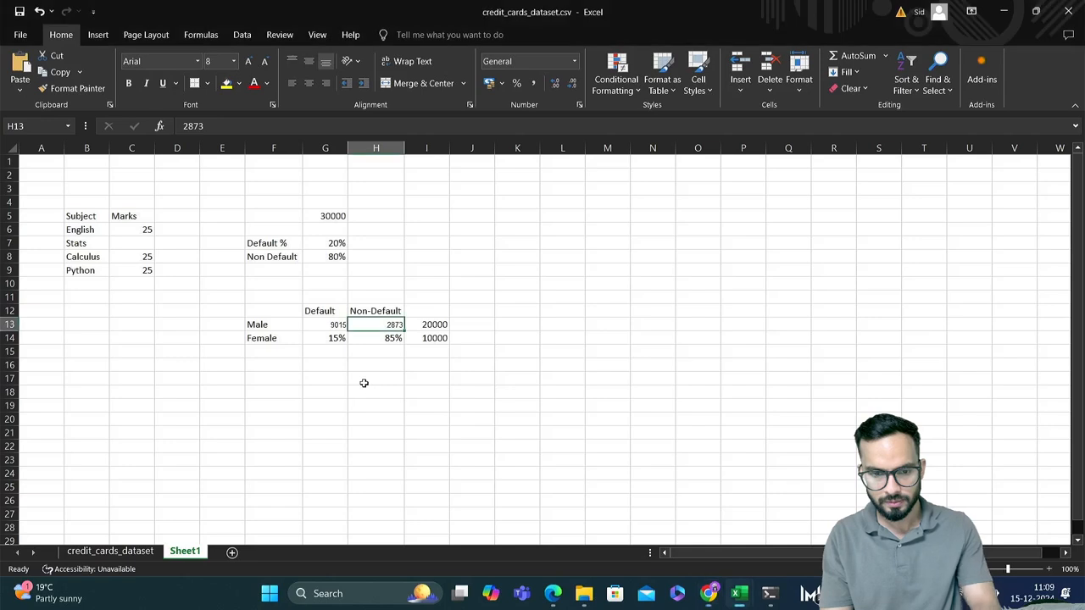
left_click(332, 340)
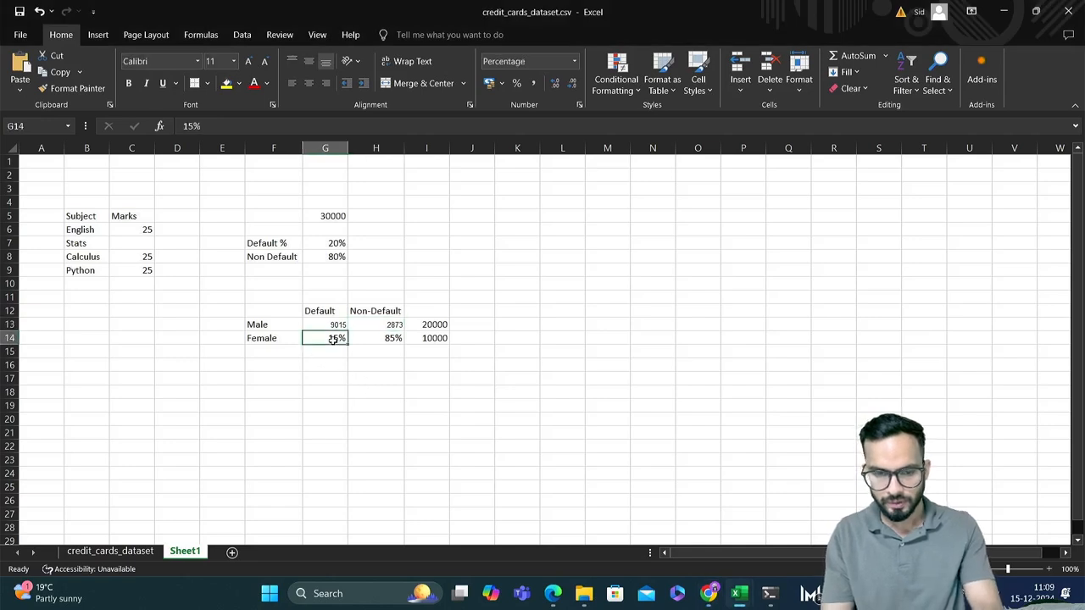
key("ctrl+v")
left_click(427, 324)
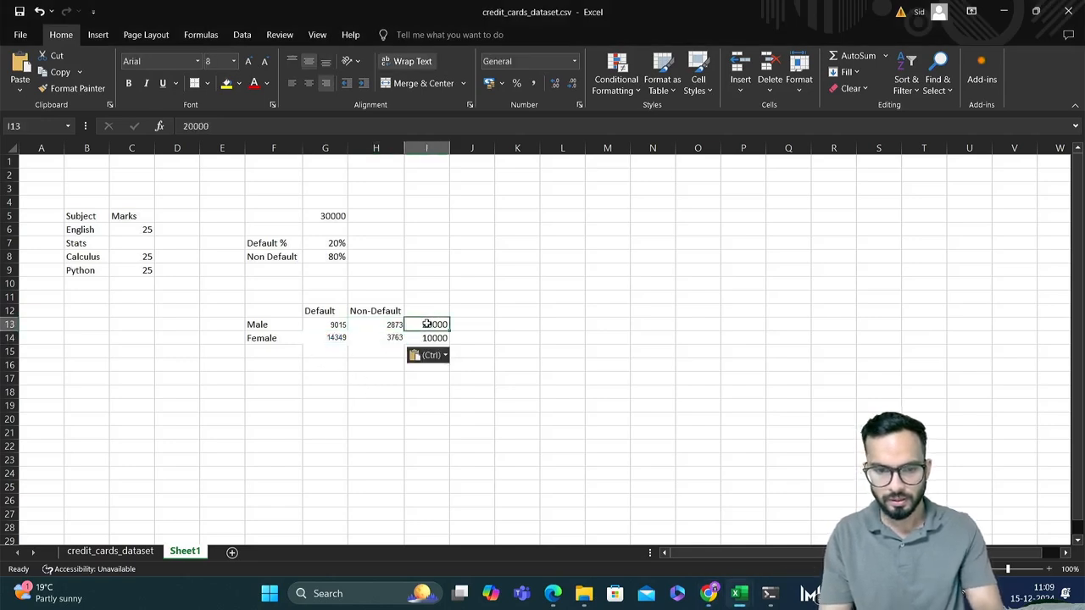
left_click_drag(427, 325, 433, 339)
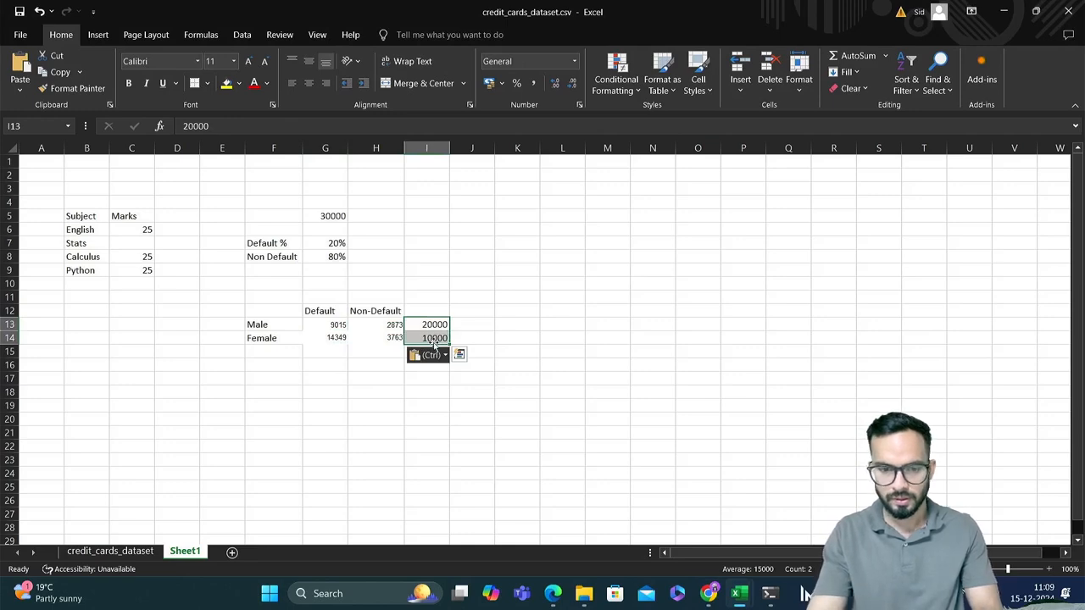
left_click_drag(321, 326, 391, 350)
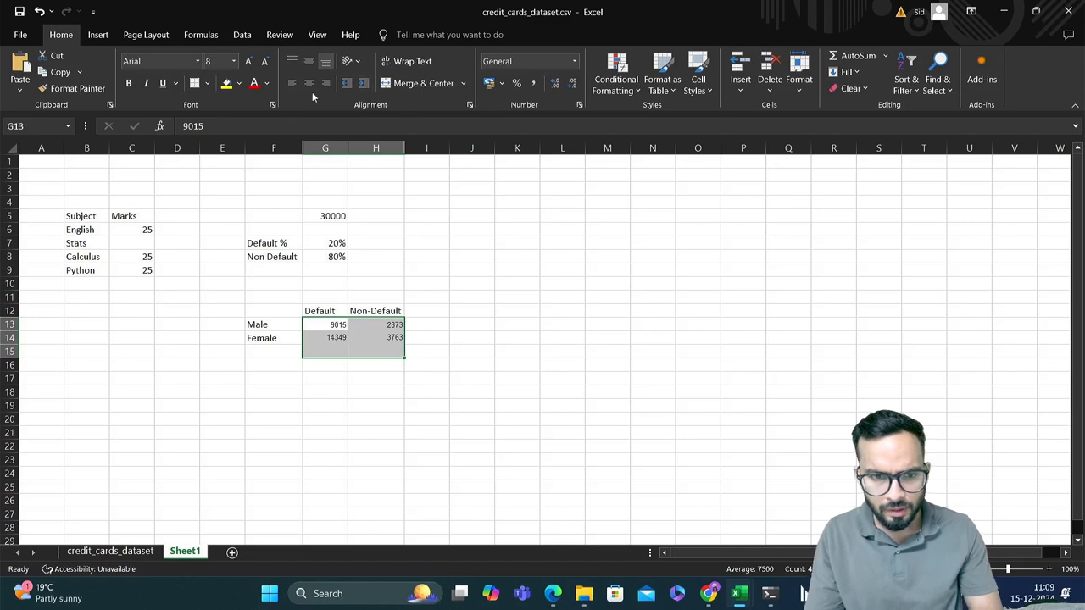
Undo the clearing of I13:I14 and the paste of both counts into the Female row
left_click(340, 349)
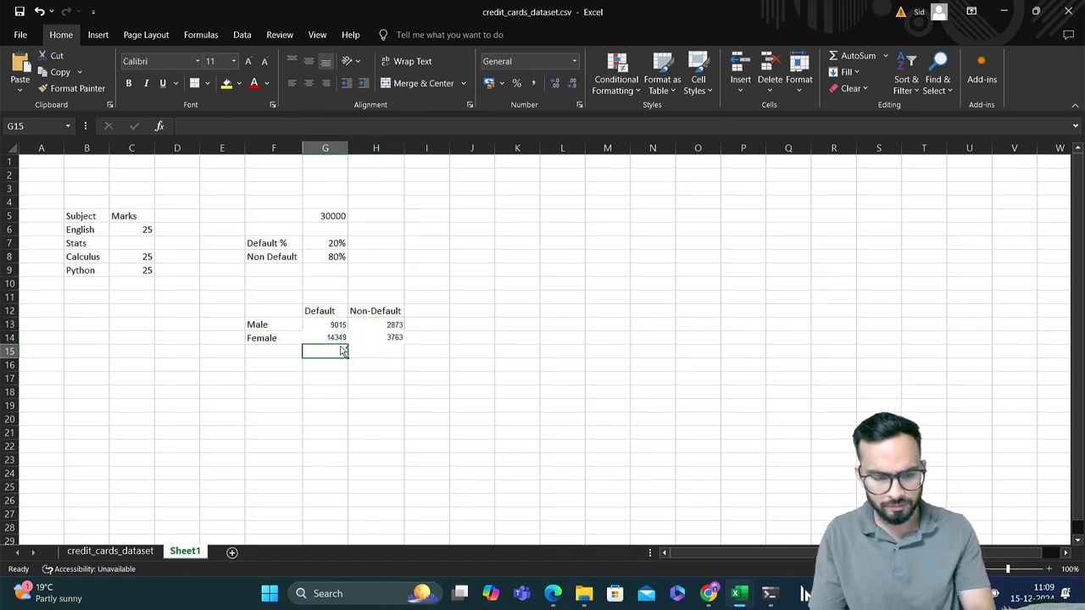
key("ctrl+z")
key("ctrl+z")
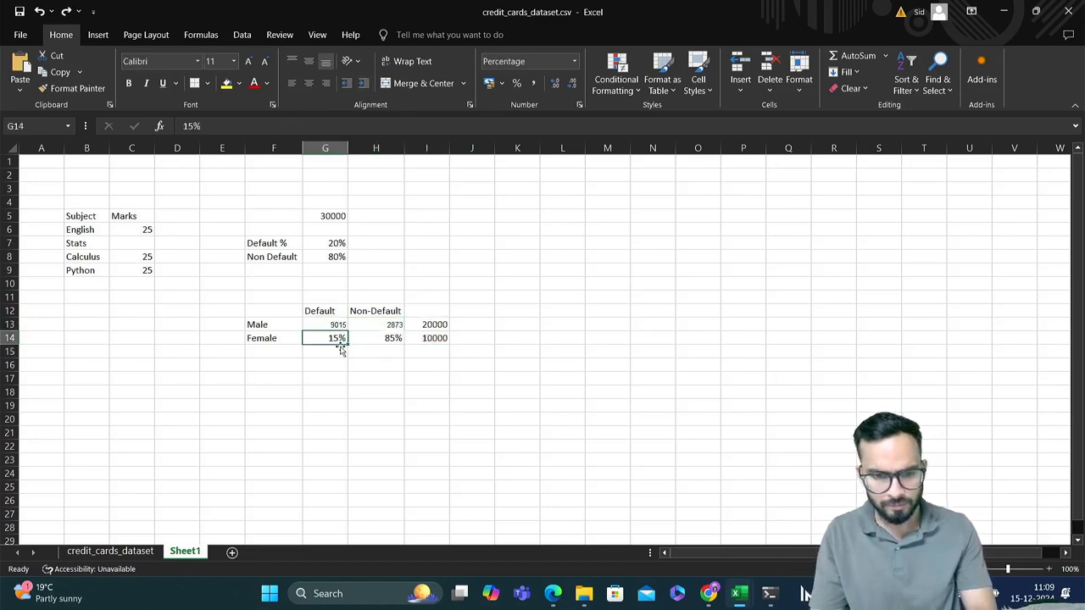
left_click(371, 342)
Copy the Colab crosstab count 14349 from SEX 2, column 0, into the Female Default cell G14 of the Excel sheet
key("alt+Tab")
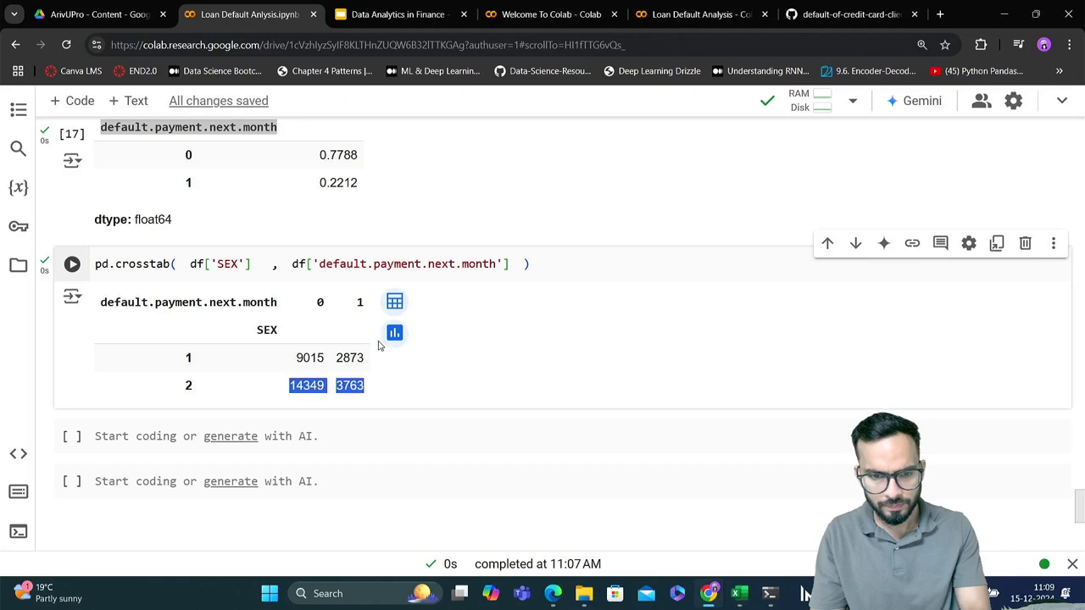
double_click(306, 385)
key("ctrl+c")
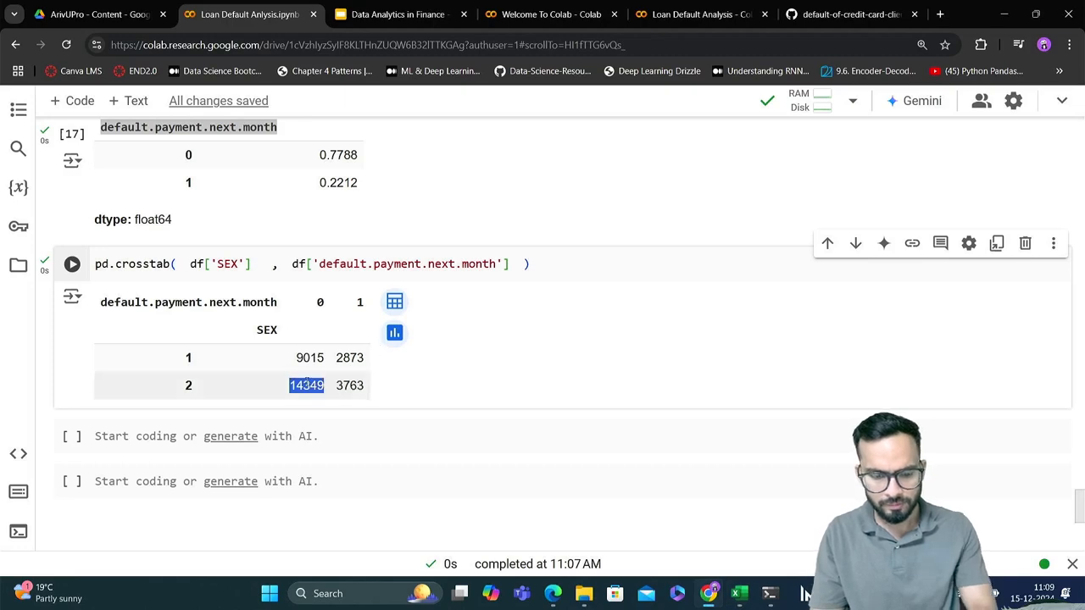
key("alt+Tab")
left_click(327, 339)
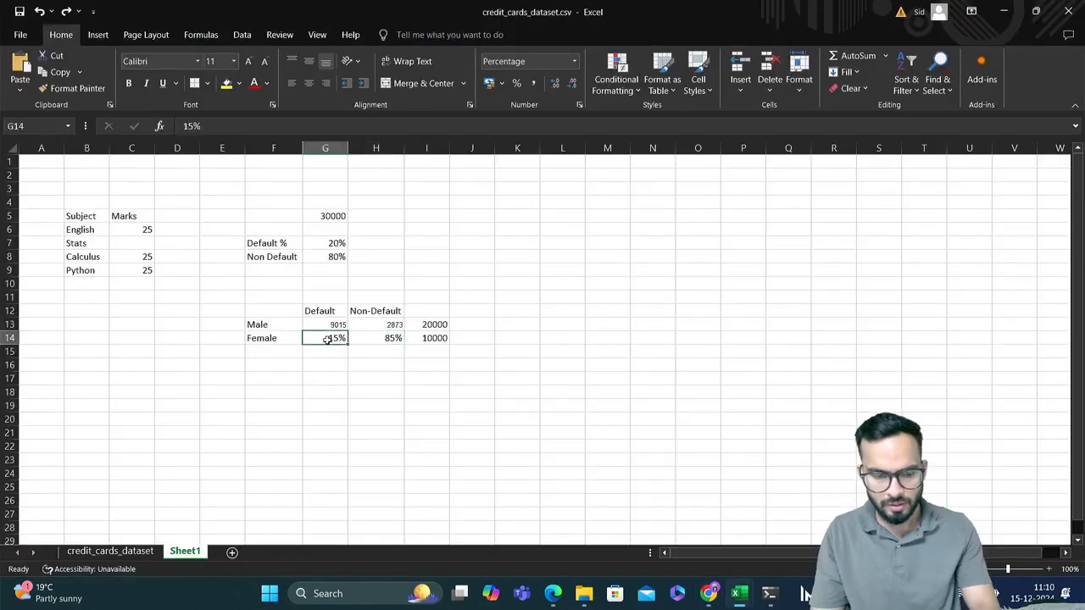
key("ctrl+v")
Copy the Colab crosstab count 3763 from SEX 2, column 1, into the Female Non-Default cell H14 of the Excel sheet
key("alt+Tab")
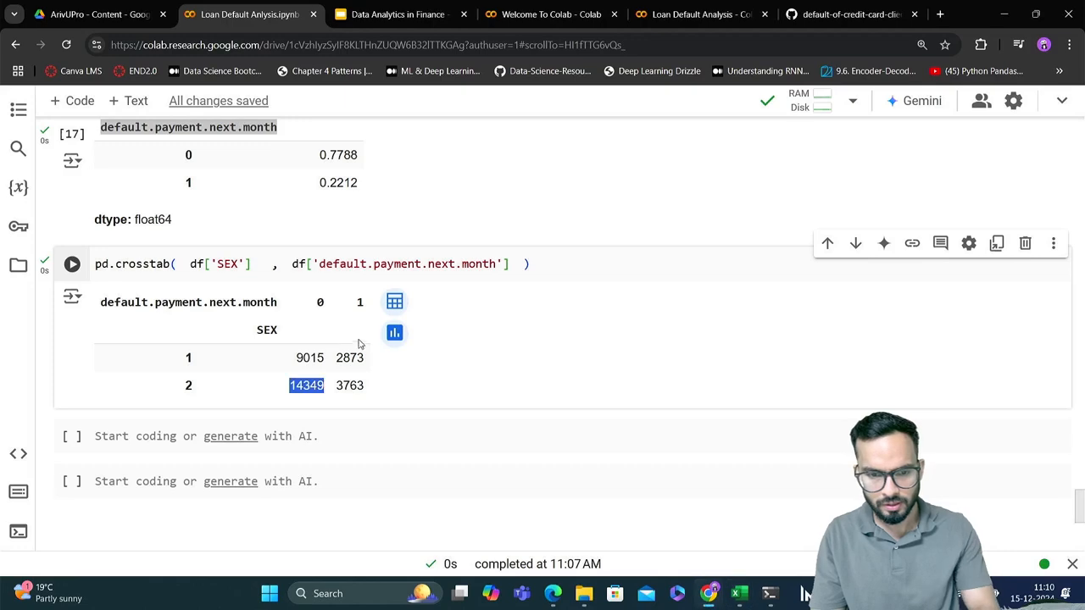
double_click(351, 386)
key("ctrl+c")
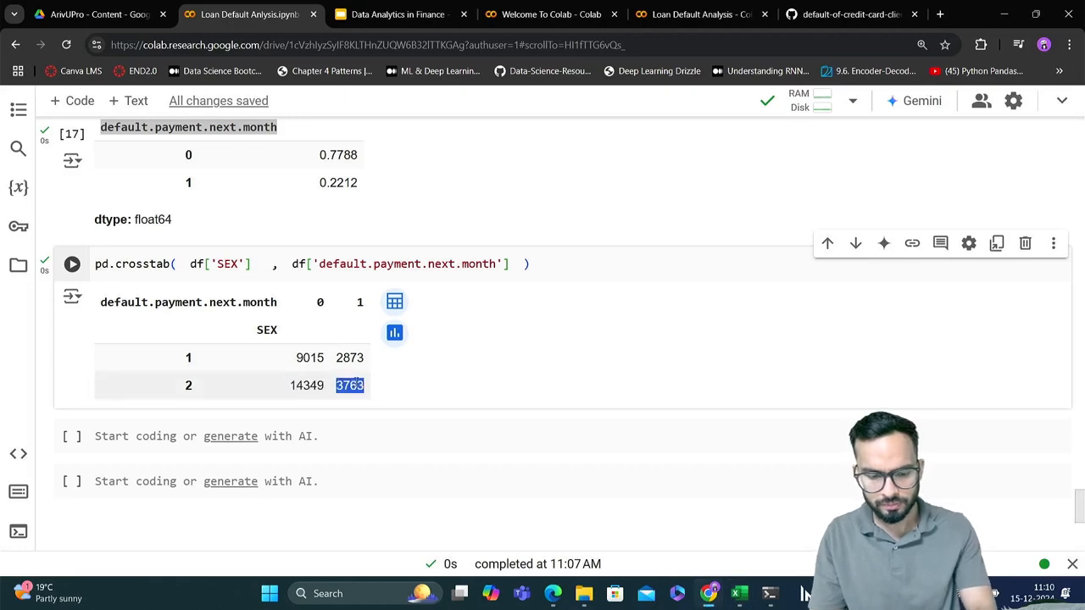
key("alt+Tab")
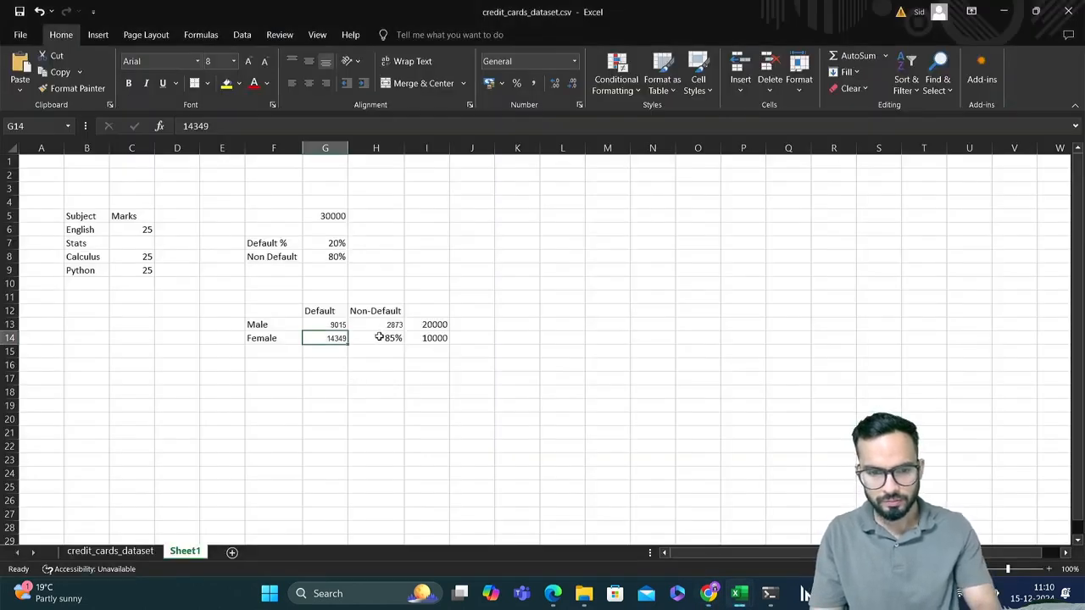
left_click(379, 337)
key("ctrl+v")
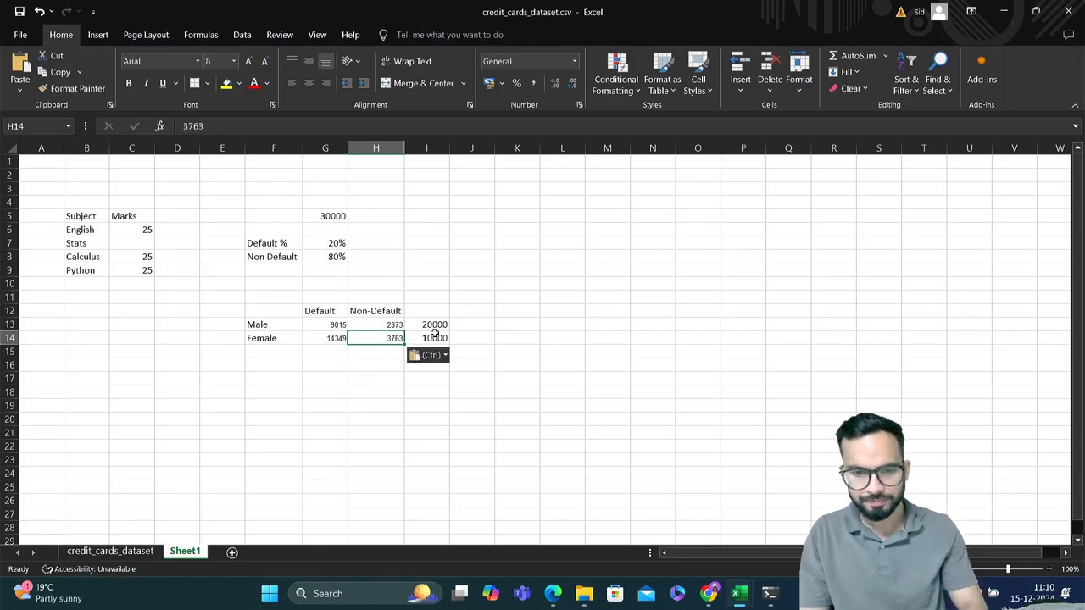
Clear the old row totals in cells I13:I14 beside the Male and Female rows
left_click_drag(434, 328, 436, 338)
key("Delete")
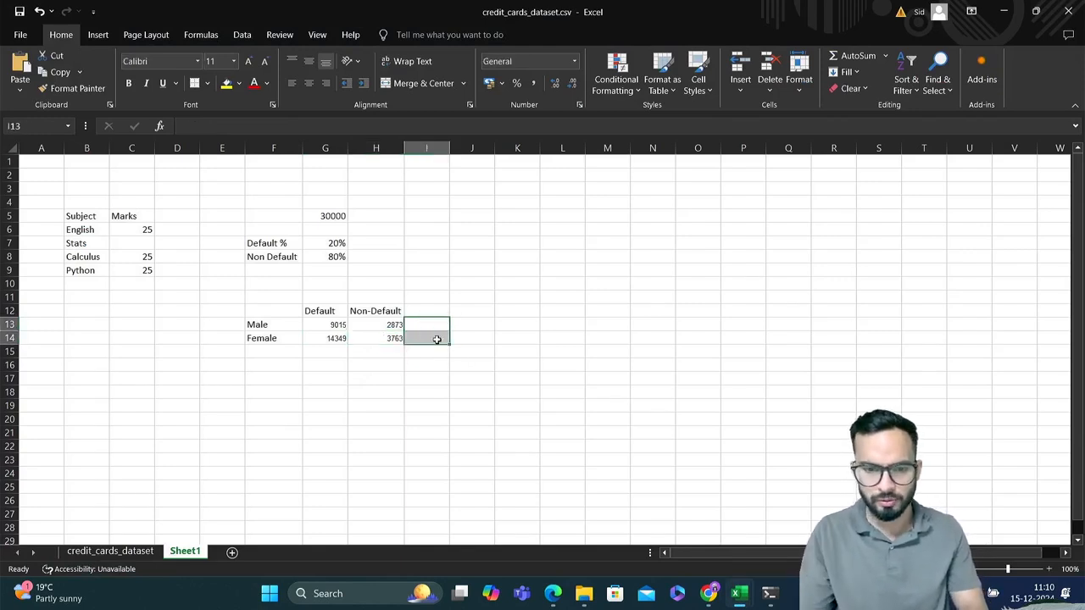
left_click(391, 338)
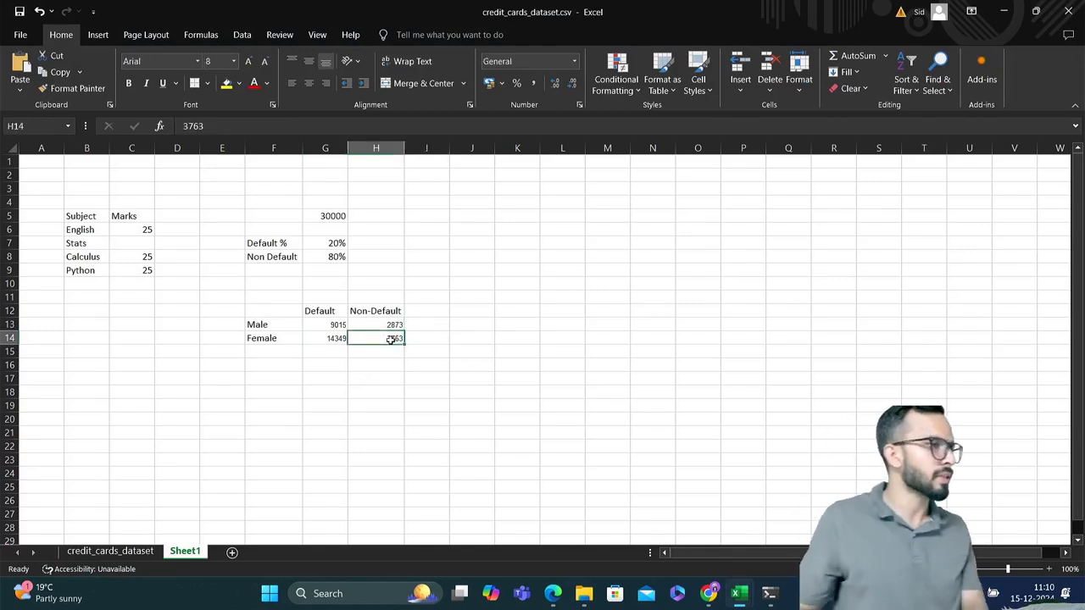
Check the Colab crosstab output, and examine the Male and Female Default and Non-Default counts in G13:H14 of the Excel table
key("alt+Tab")
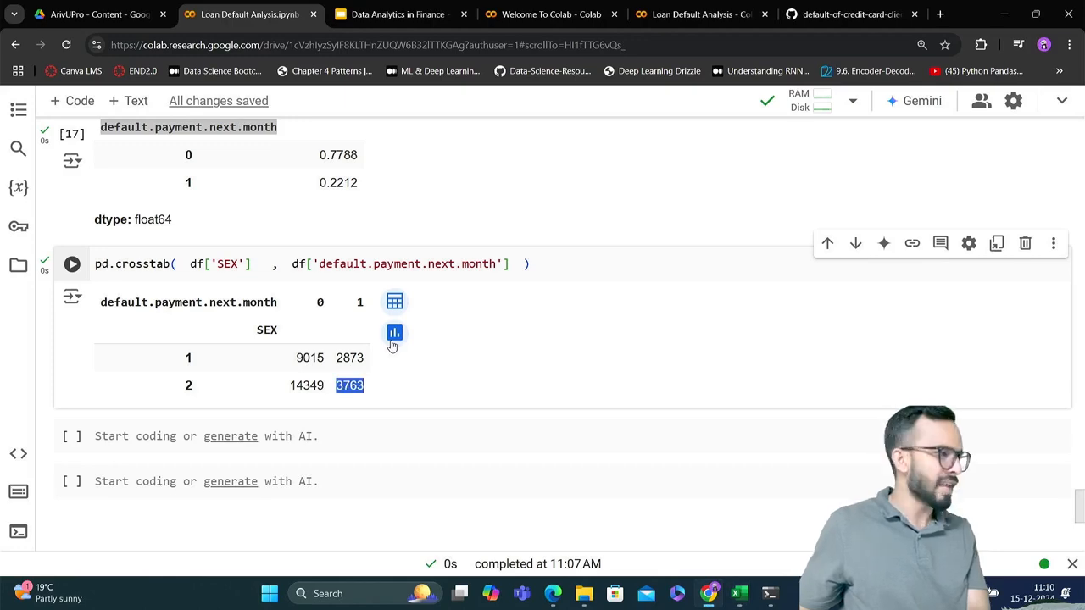
key("alt+Tab")
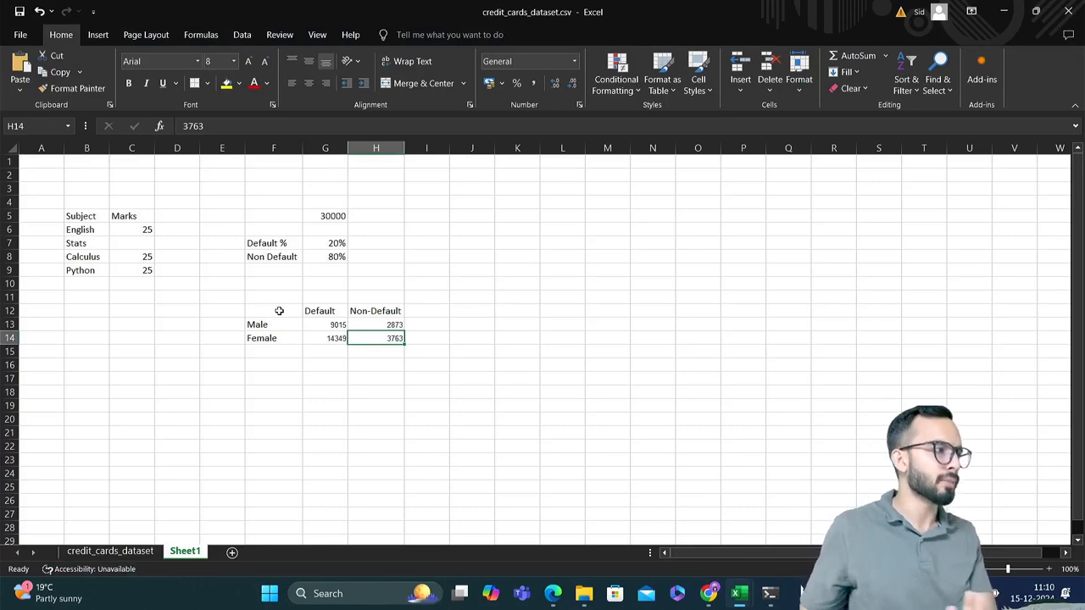
left_click(327, 329)
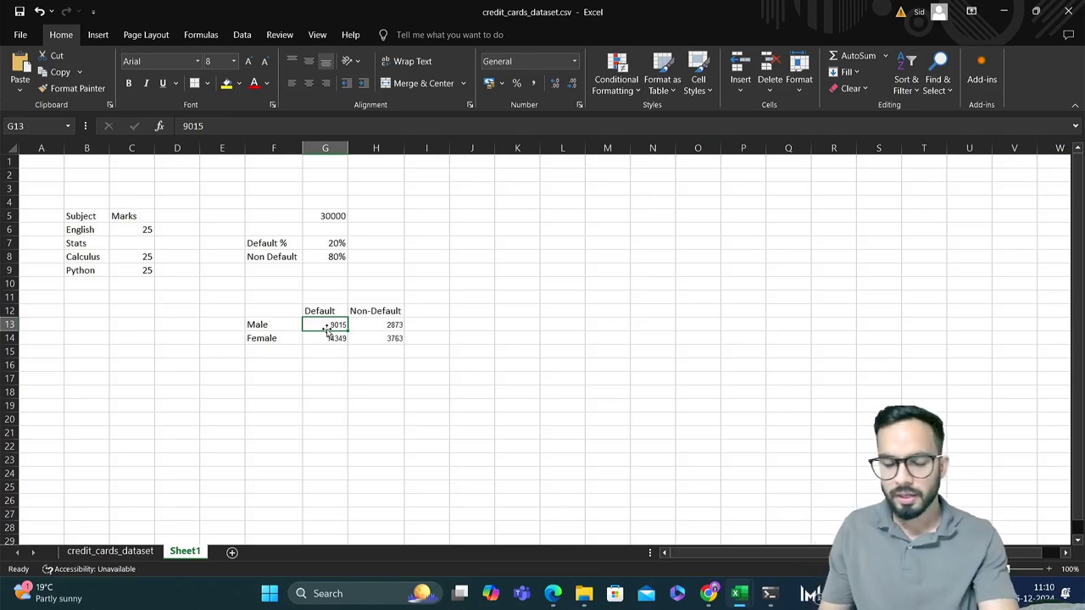
key("Right")
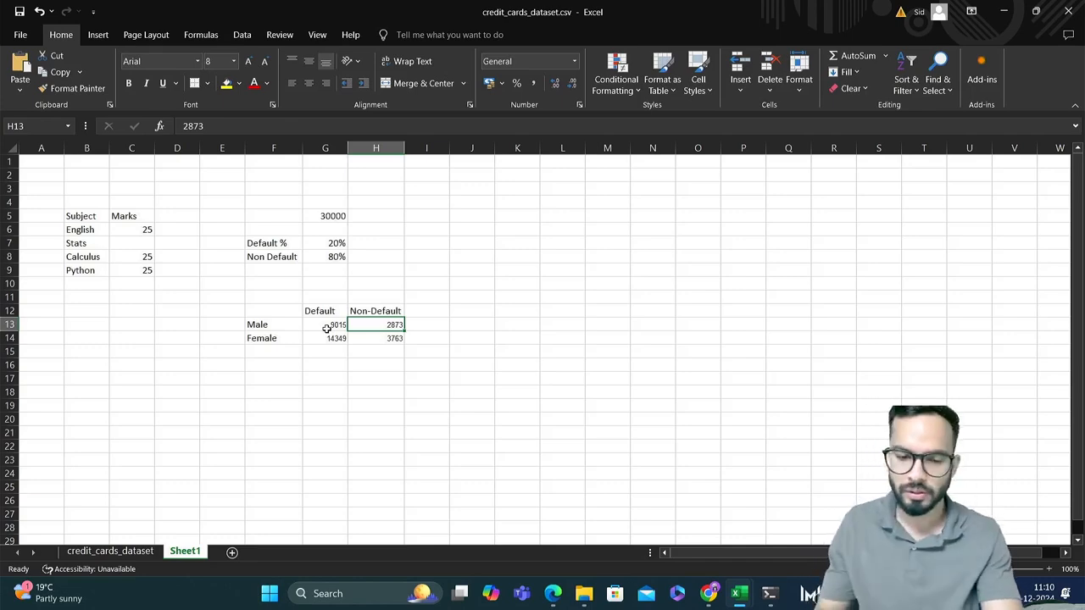
key("Down")
key("Left")
key("Left")
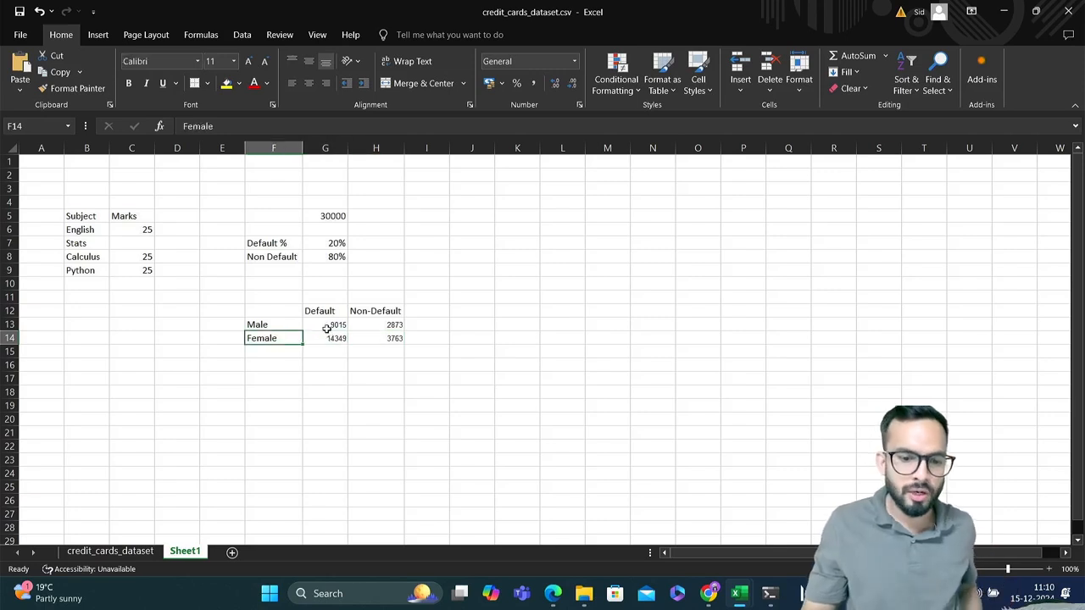
key("Right")
key("Left")
key("Right")
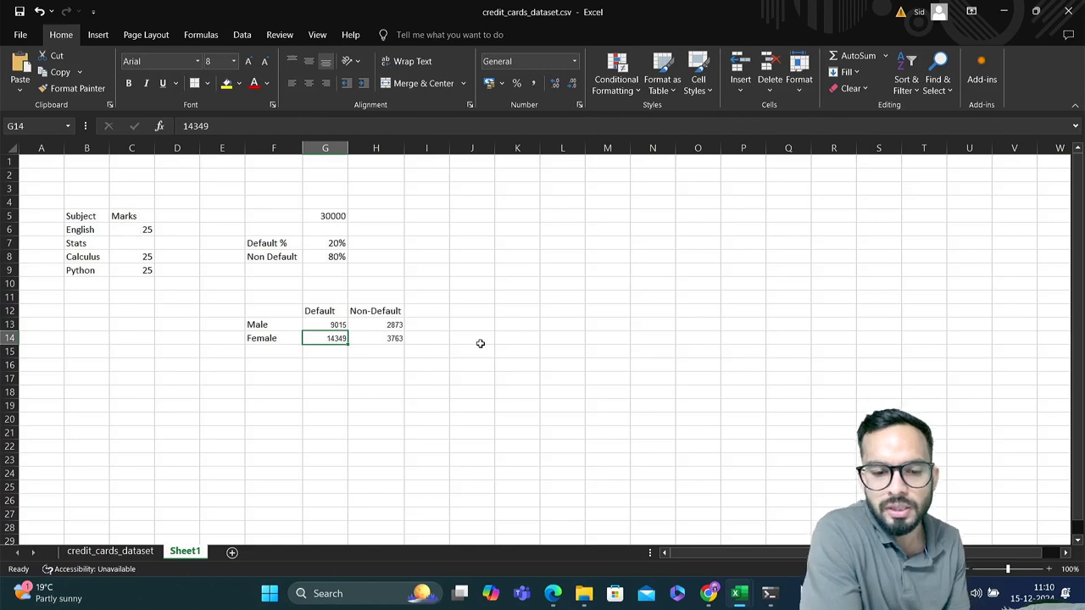
key("Right")
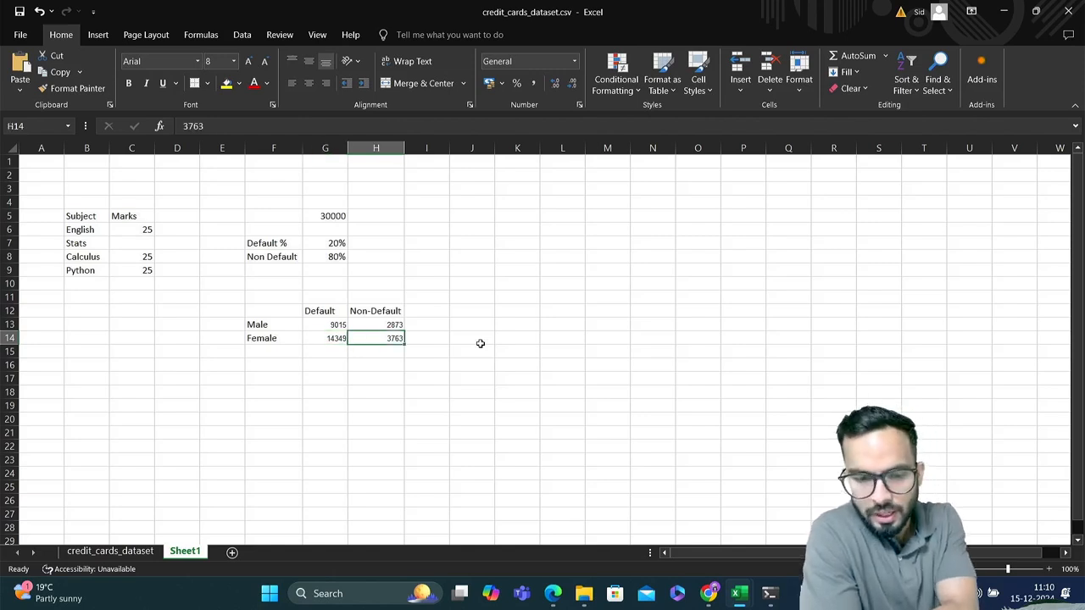
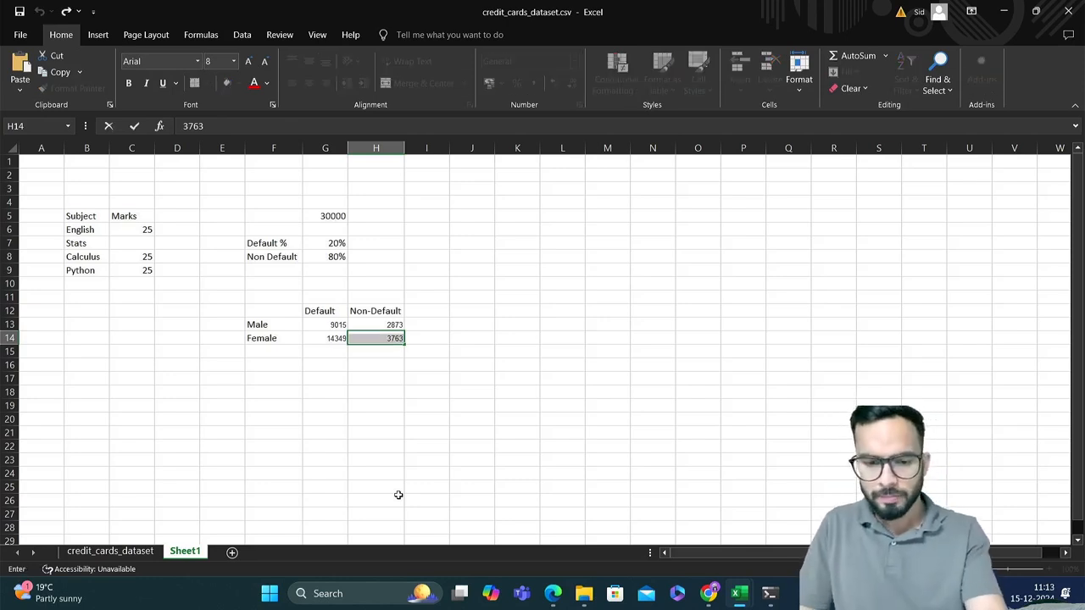
Compare the Default and Non-Default counts in the Excel table with the default.payment.next.month value counts in the Colab notebook
left_click(429, 328)
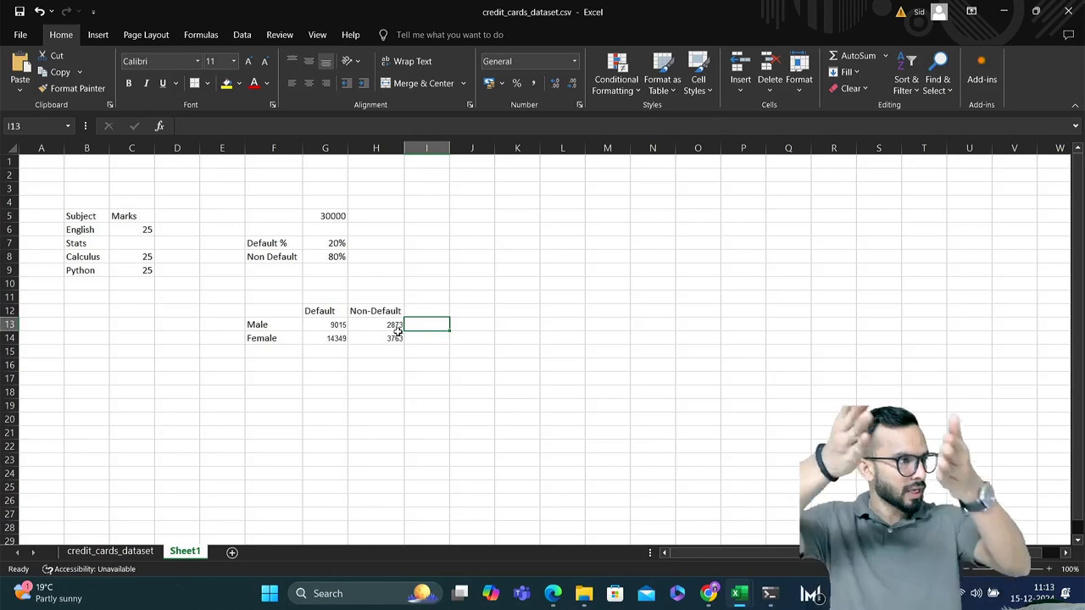
left_click(333, 312)
key("alt+Tab")
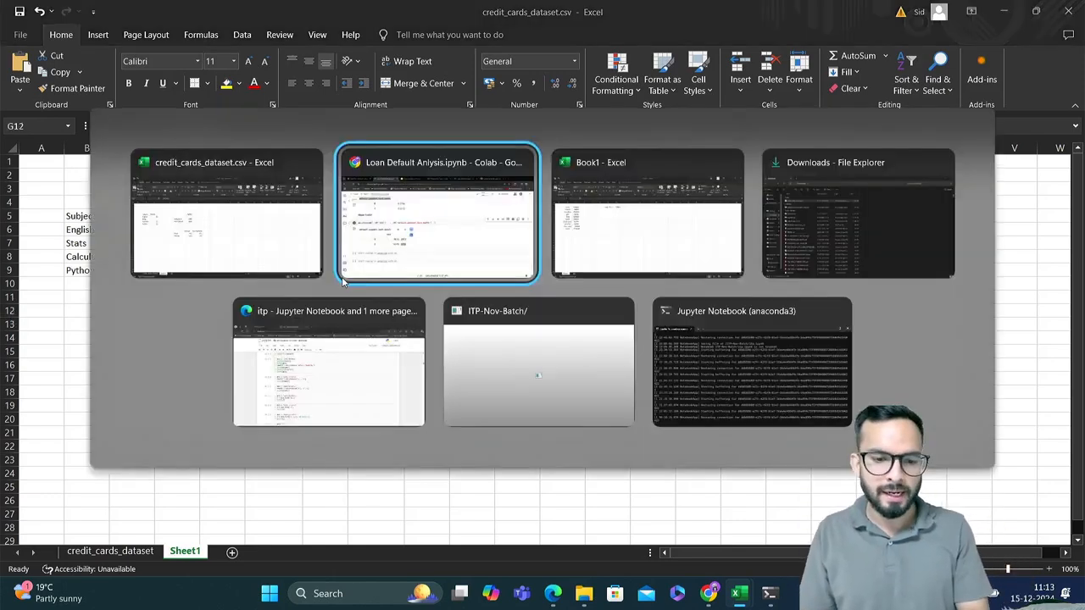
scroll(294, 296, "up", 1)
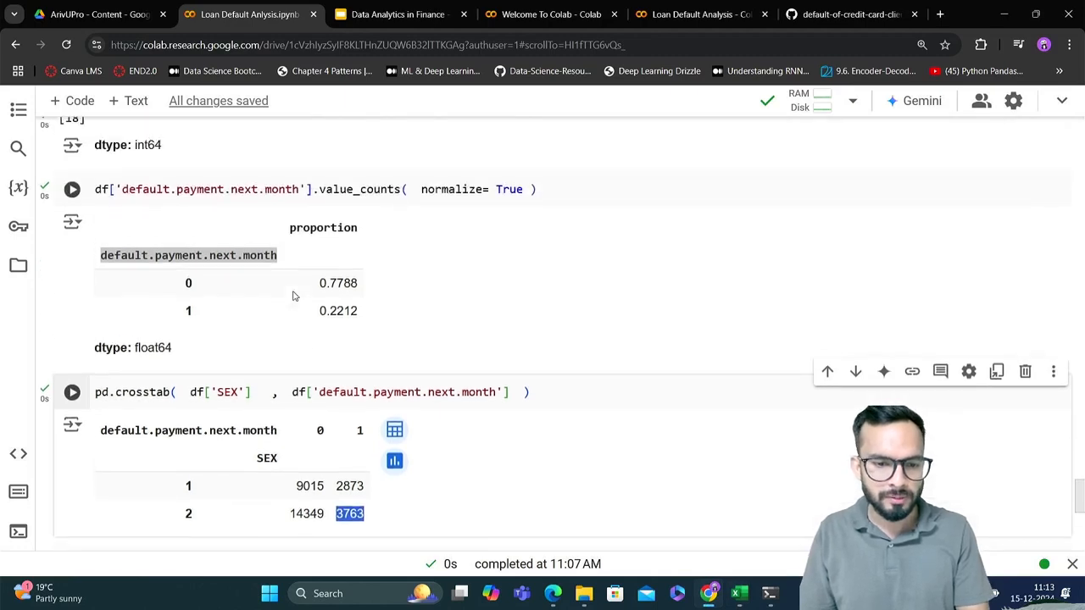
scroll(294, 296, "down", 1)
scroll(293, 294, "up", 5)
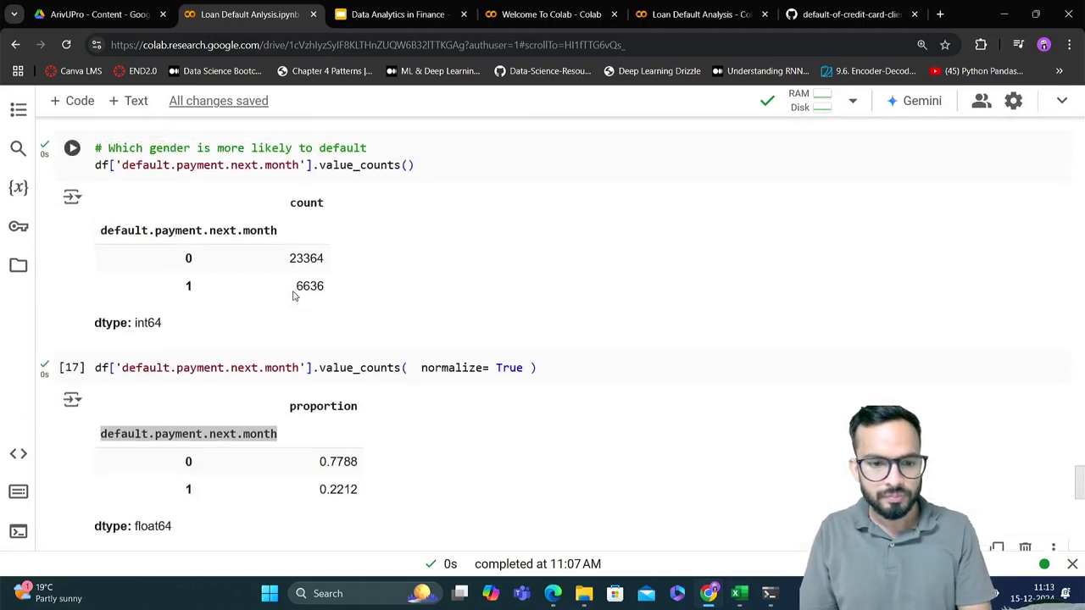
double_click(312, 259)
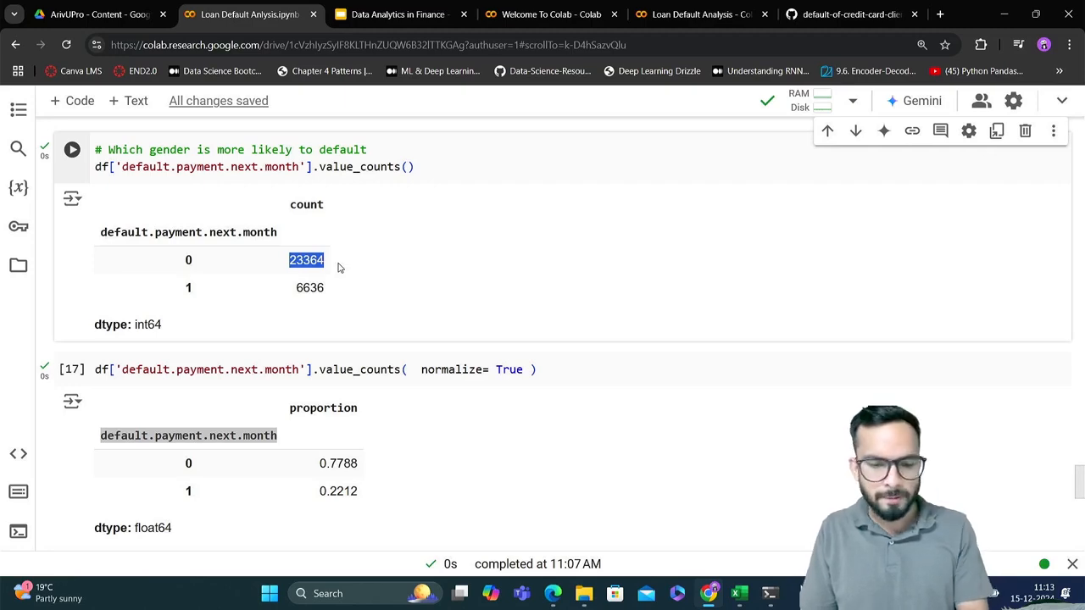
key("alt+Tab")
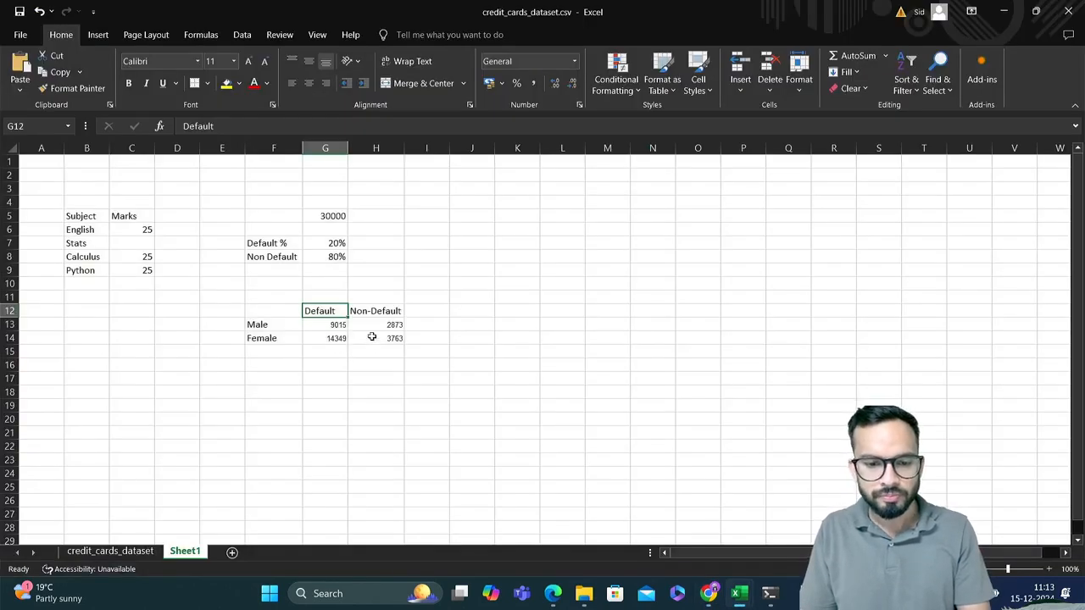
left_click_drag(382, 326, 390, 345)
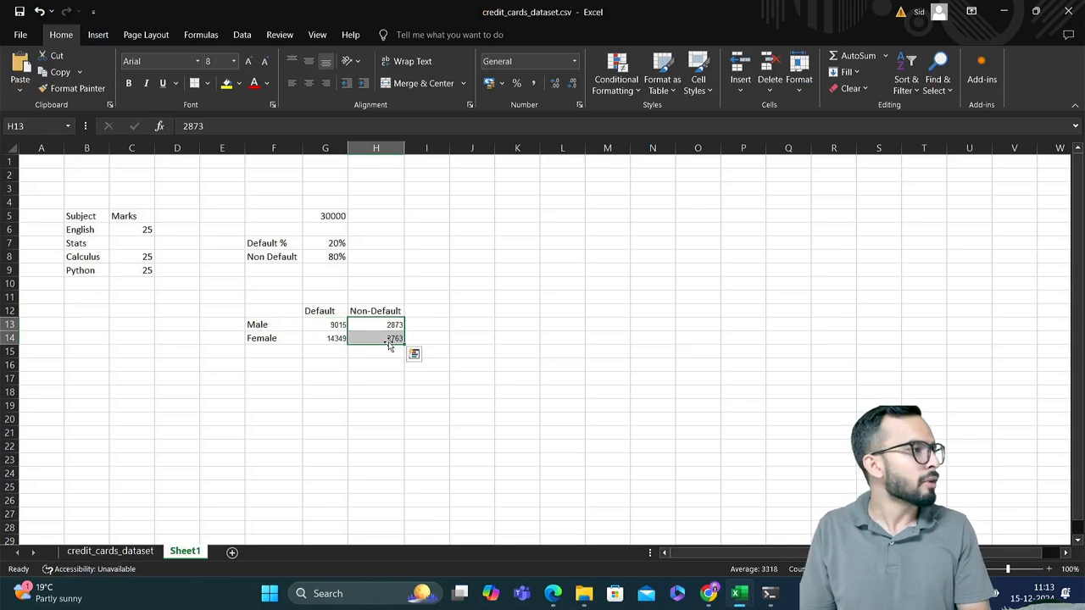
key("alt+Tab")
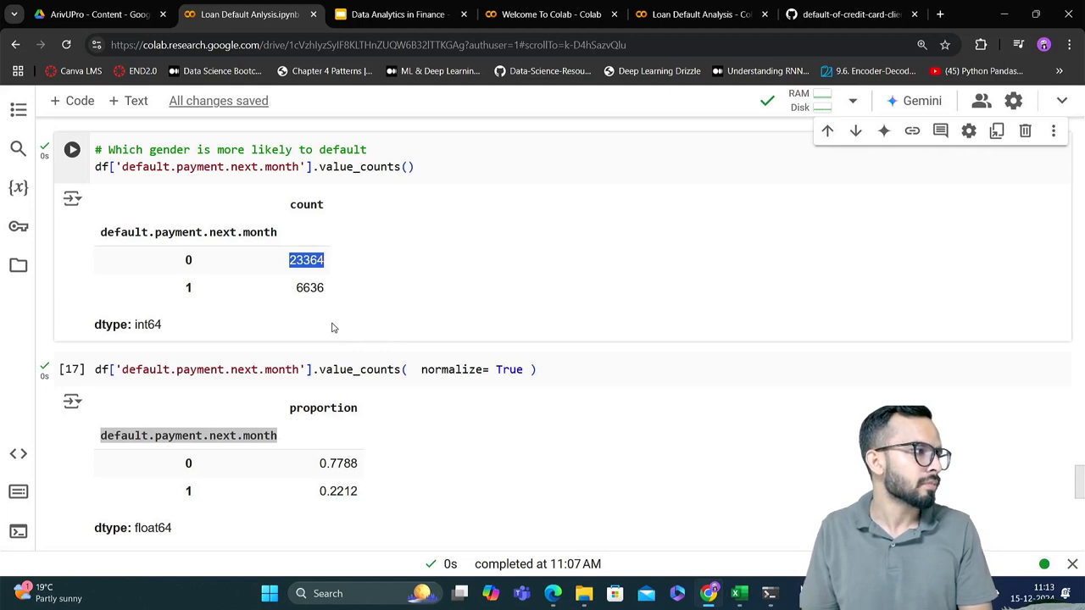
Examine the column 1 counts for SEX 1 and SEX 2 in the Colab crosstab output against the overall value counts
scroll(333, 328, "down", 3)
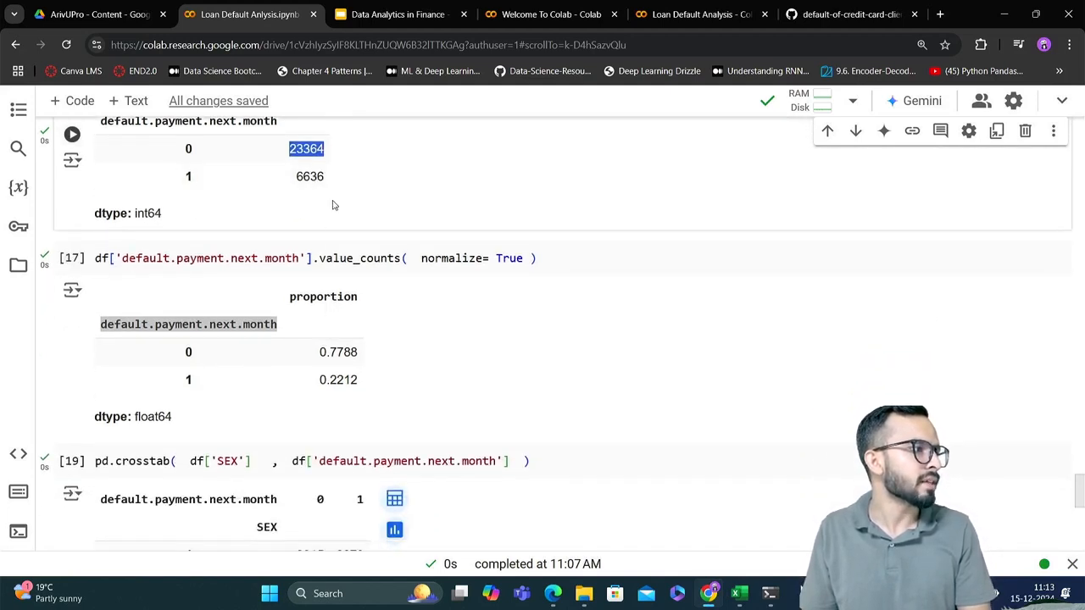
scroll(344, 315, "down", 3)
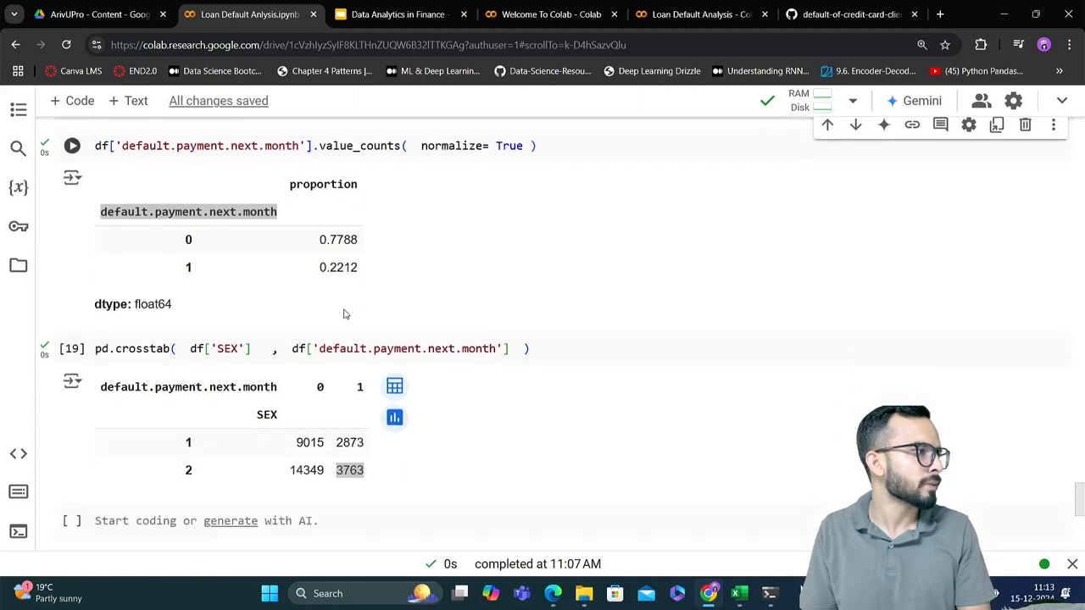
scroll(344, 314, "down", 2)
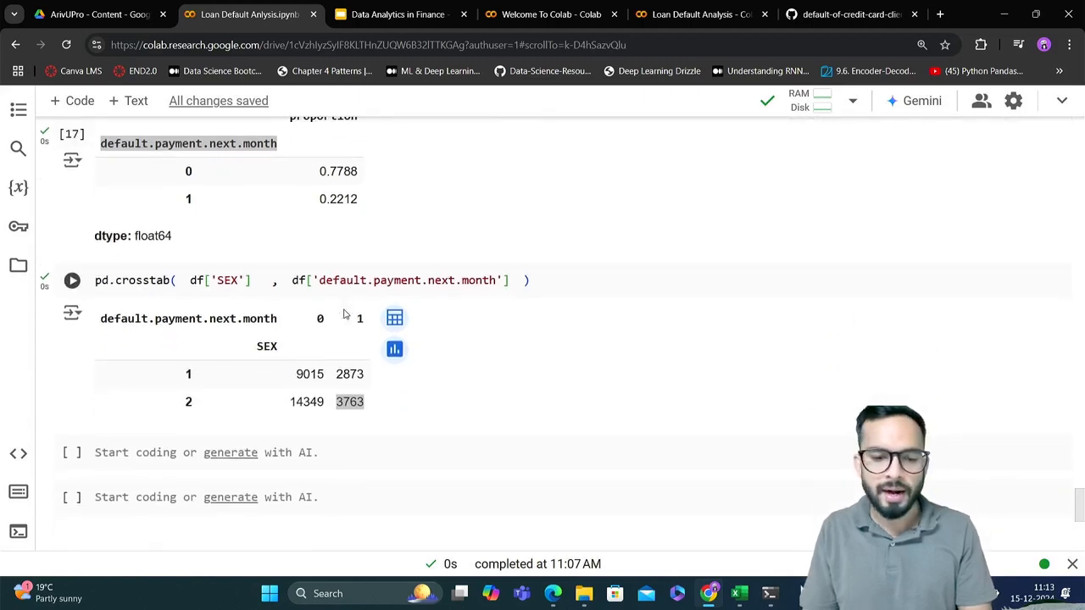
left_click(337, 379)
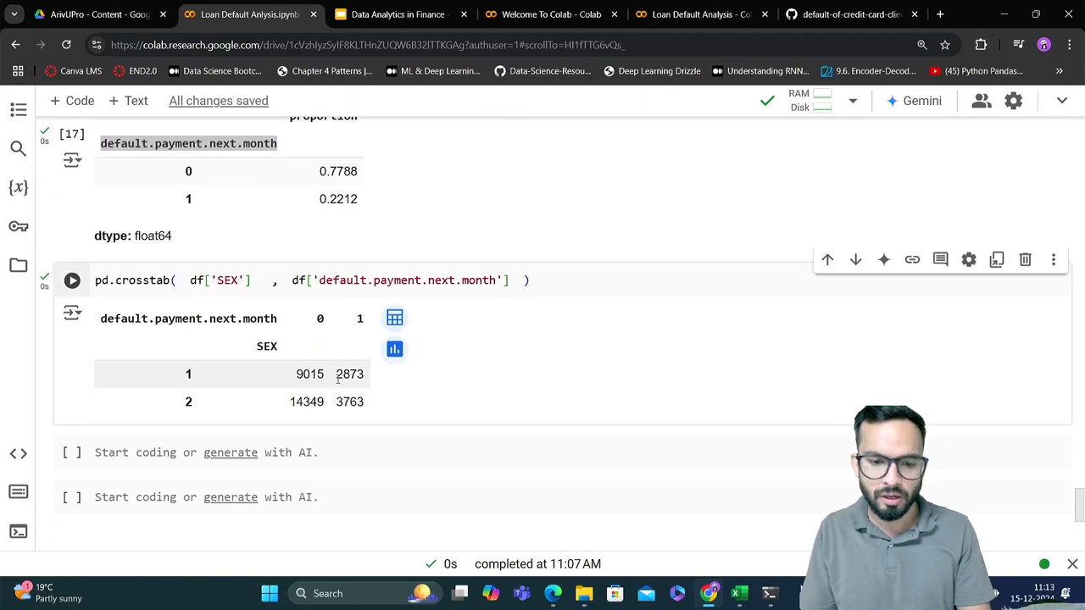
double_click(353, 376)
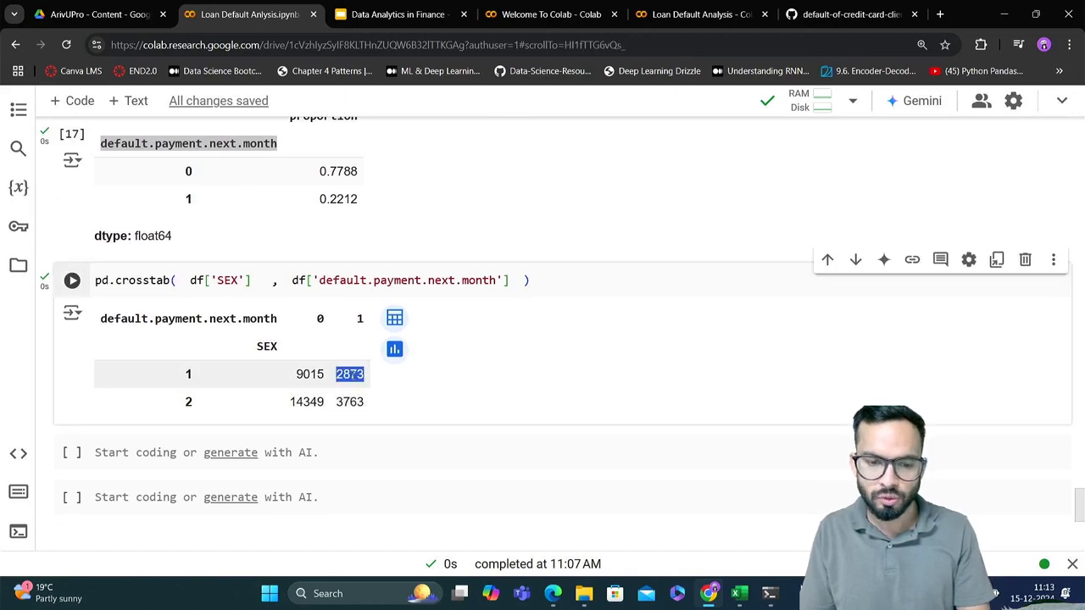
double_click(350, 402)
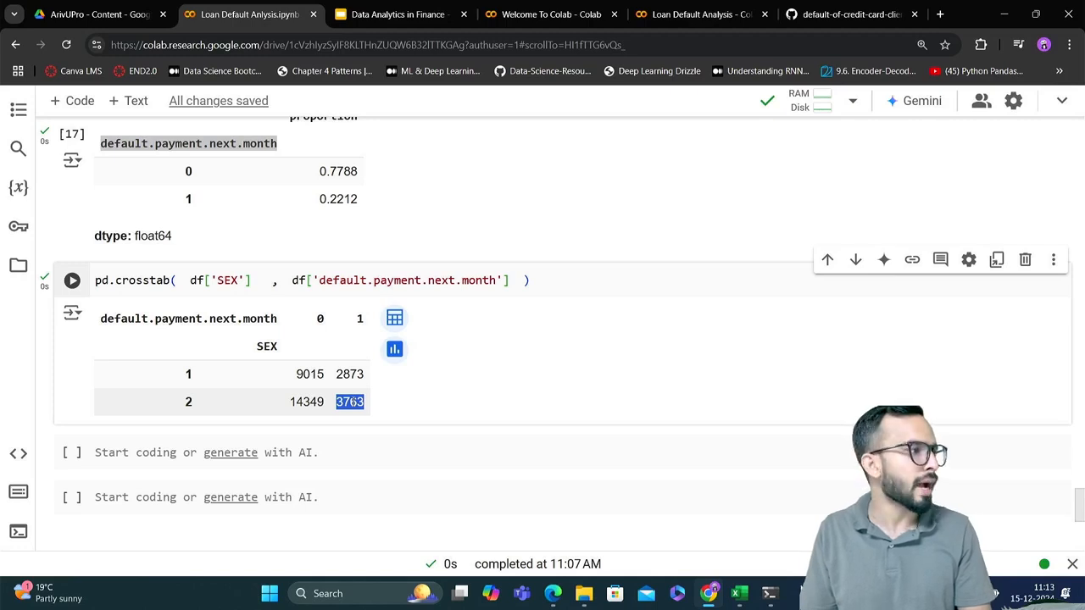
scroll(350, 401, "up", 3)
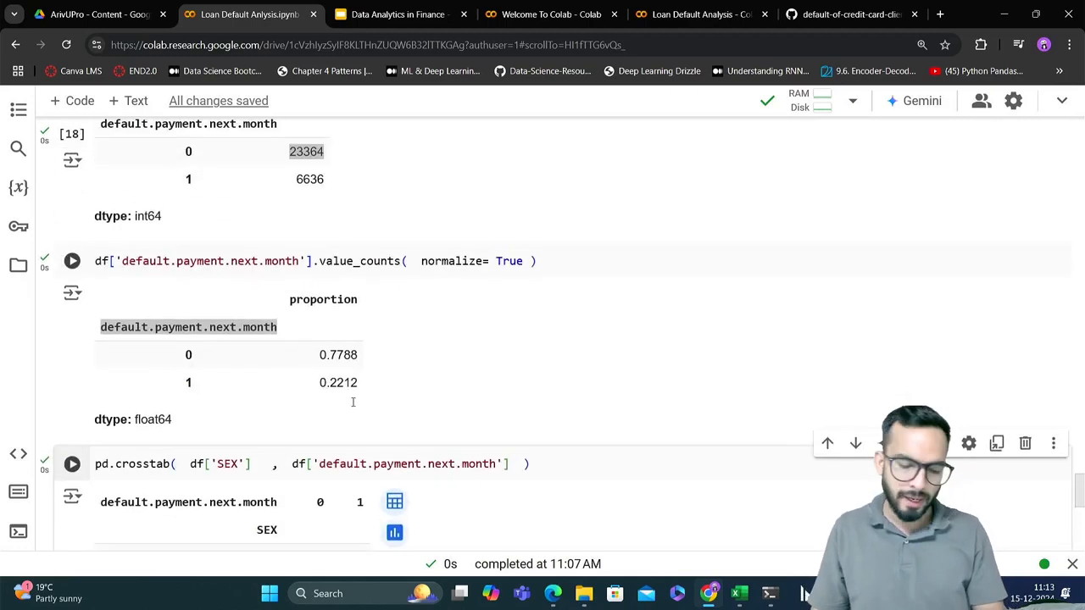
scroll(353, 402, "down", 3)
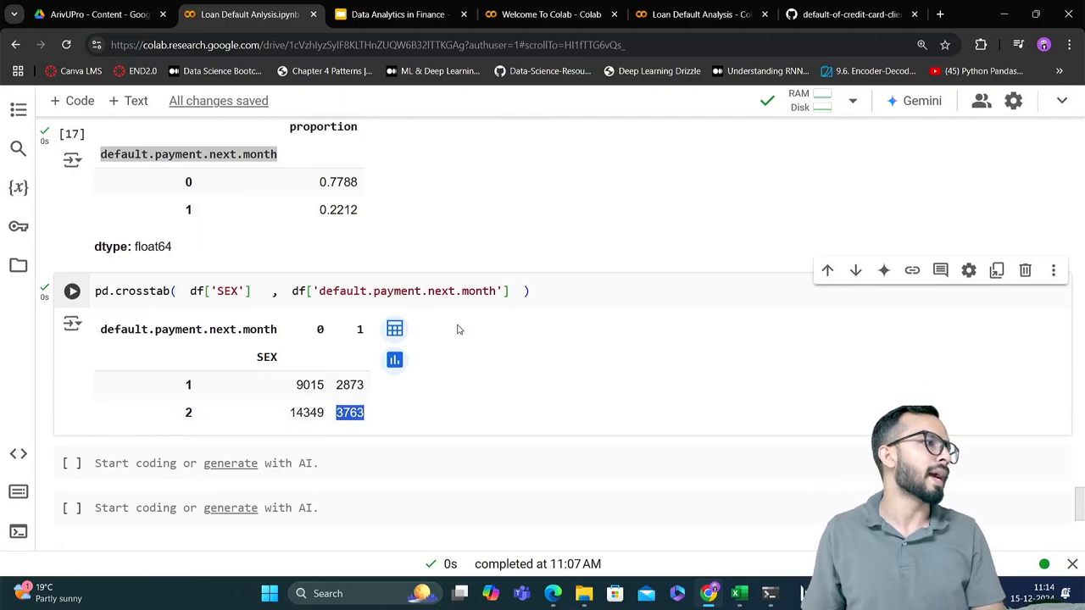
Copy the pd.crosstab code for SEX and default.payment.next.month into the empty code cell below its output
left_click(565, 290)
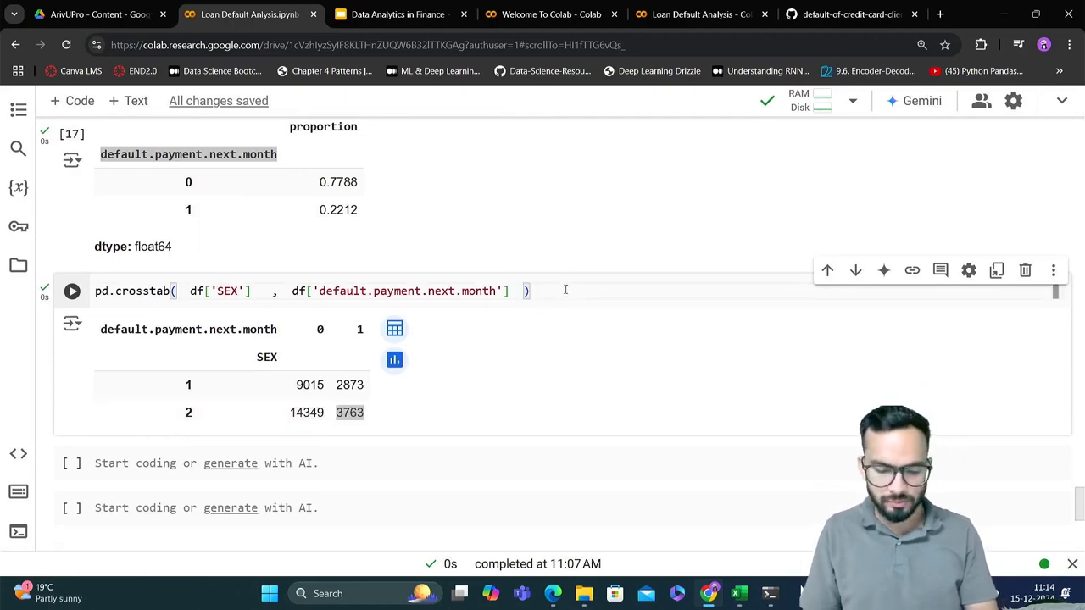
key("ctrl+a")
key("ctrl+c")
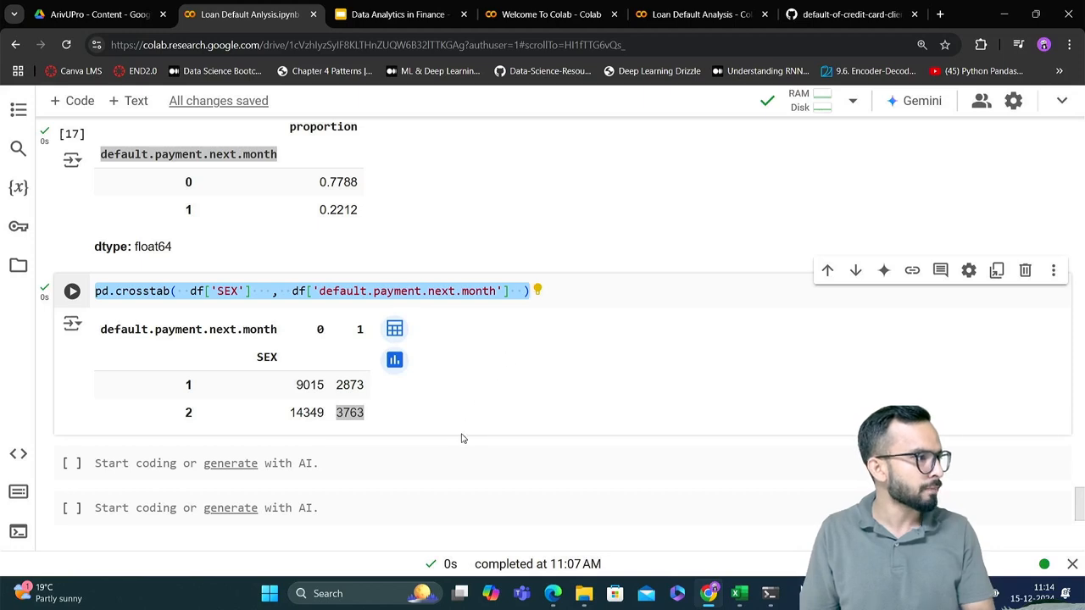
key("shift+Return")
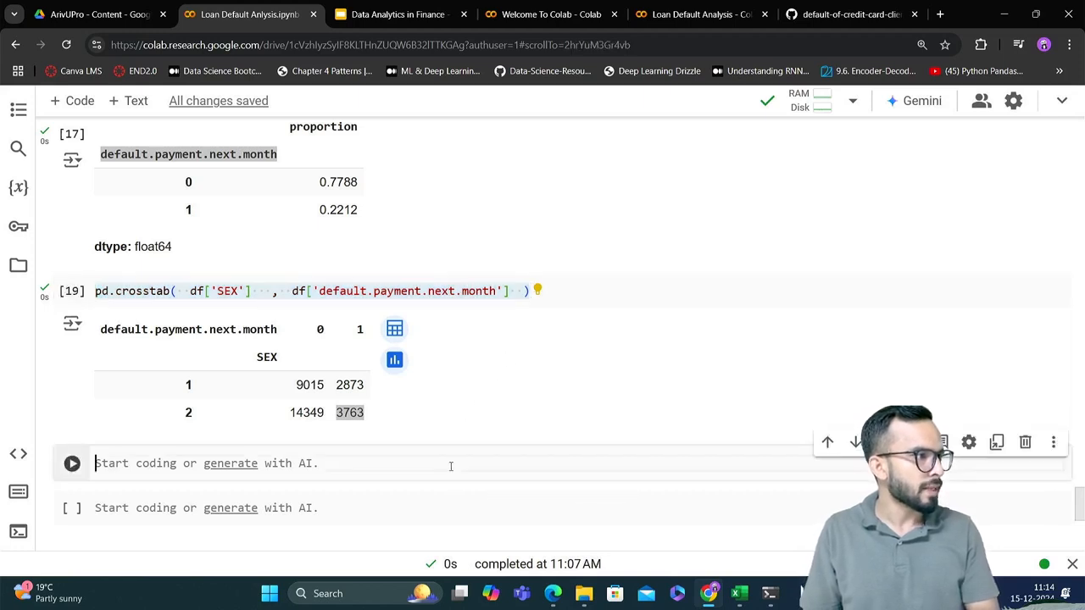
key("ctrl+v")
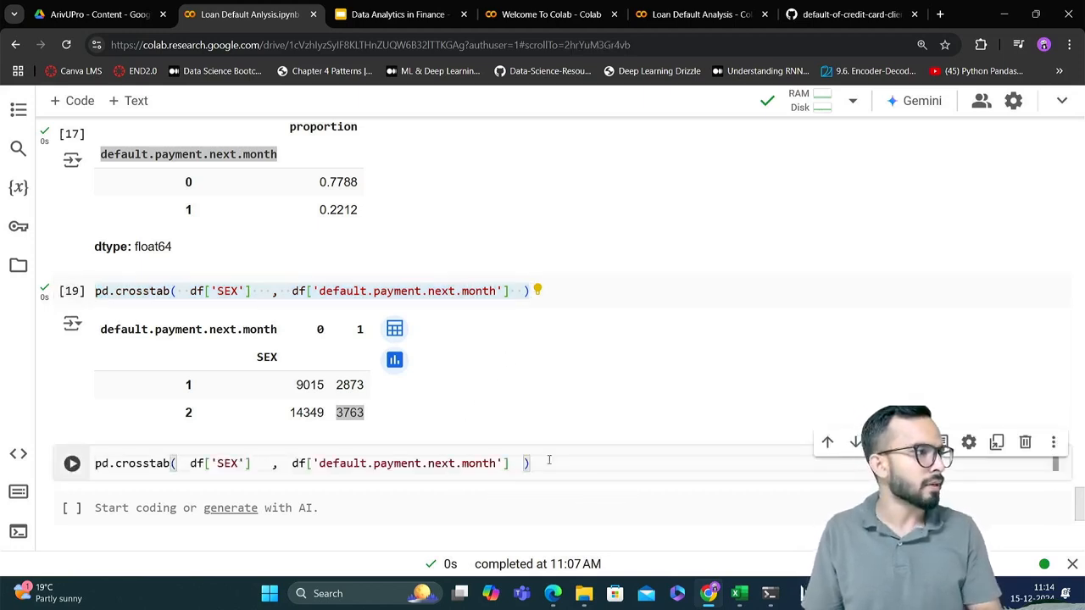
Add the argument margins=True to the copied pd.crosstab call and run the cell
left_click(517, 471)
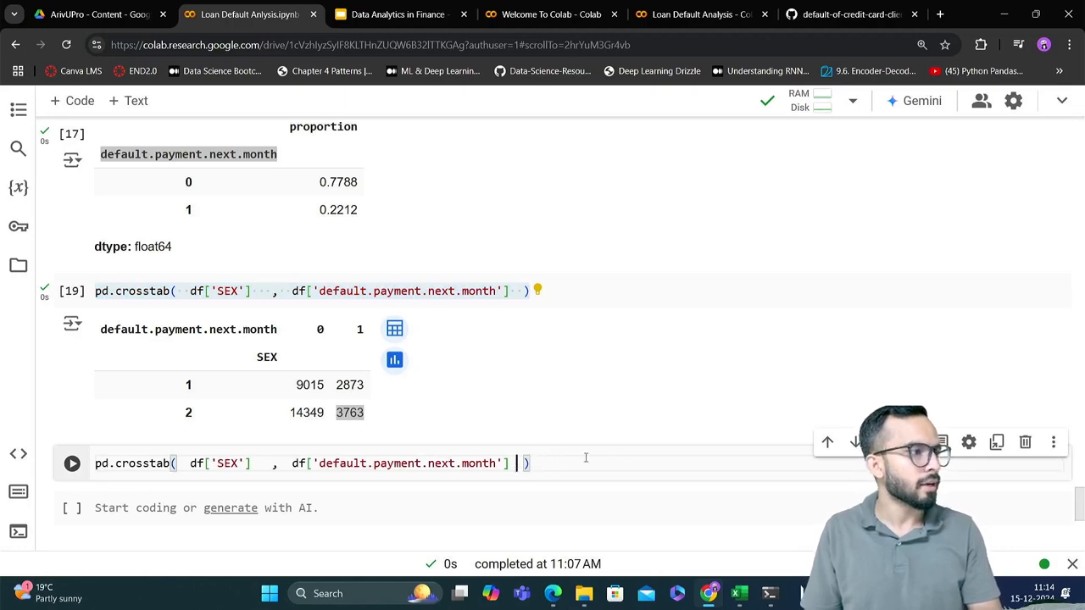
type(", ")
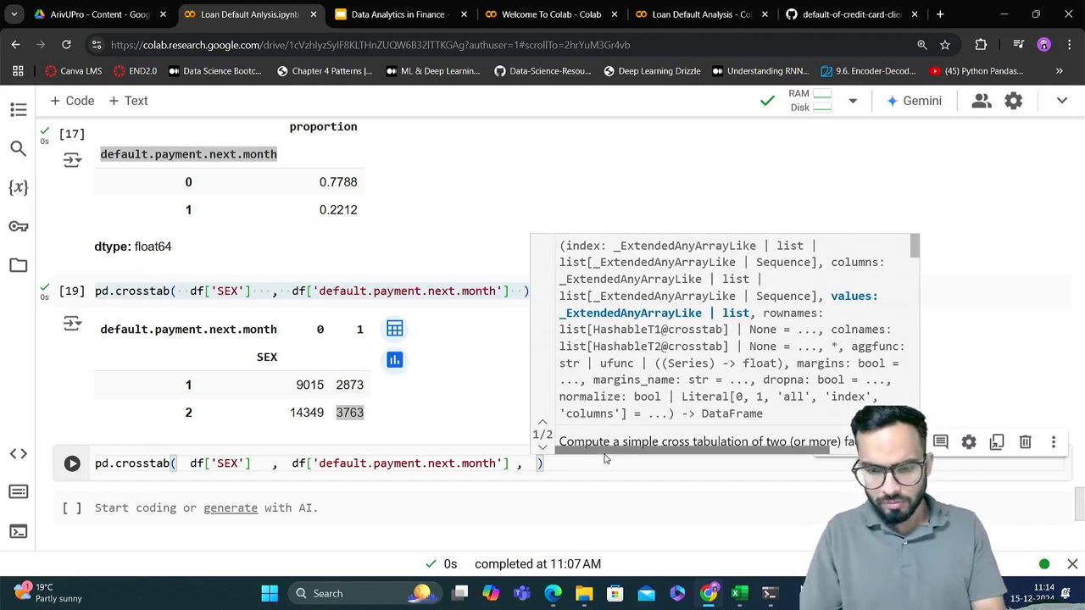
type("norm")
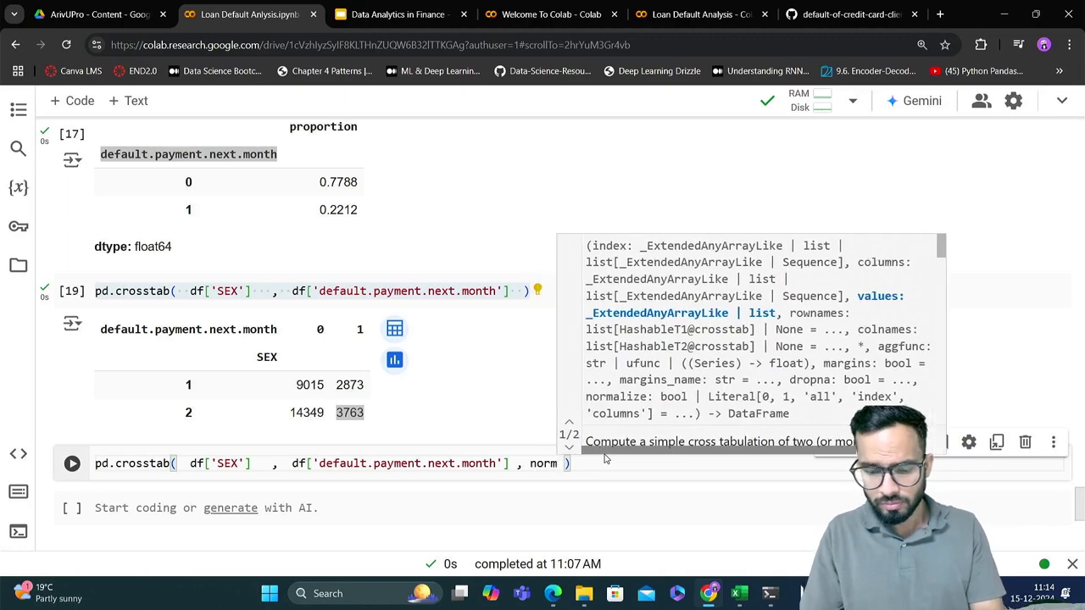
key("BackSpace")
key("BackSpace")
key("BackSpace")
key("BackSpace")
type("argi")
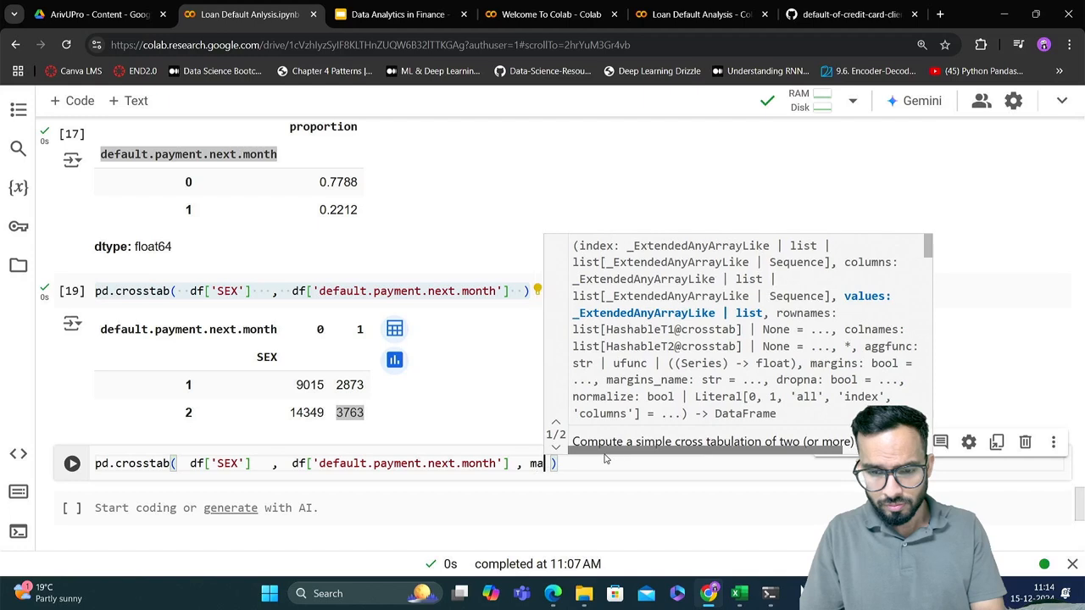
type("ns= ")
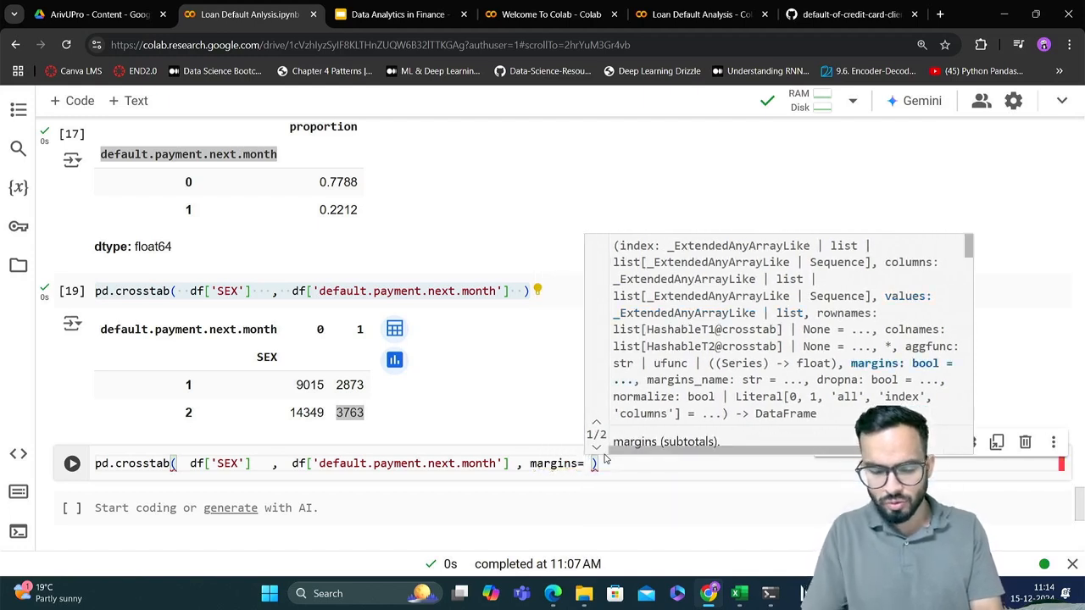
type("True")
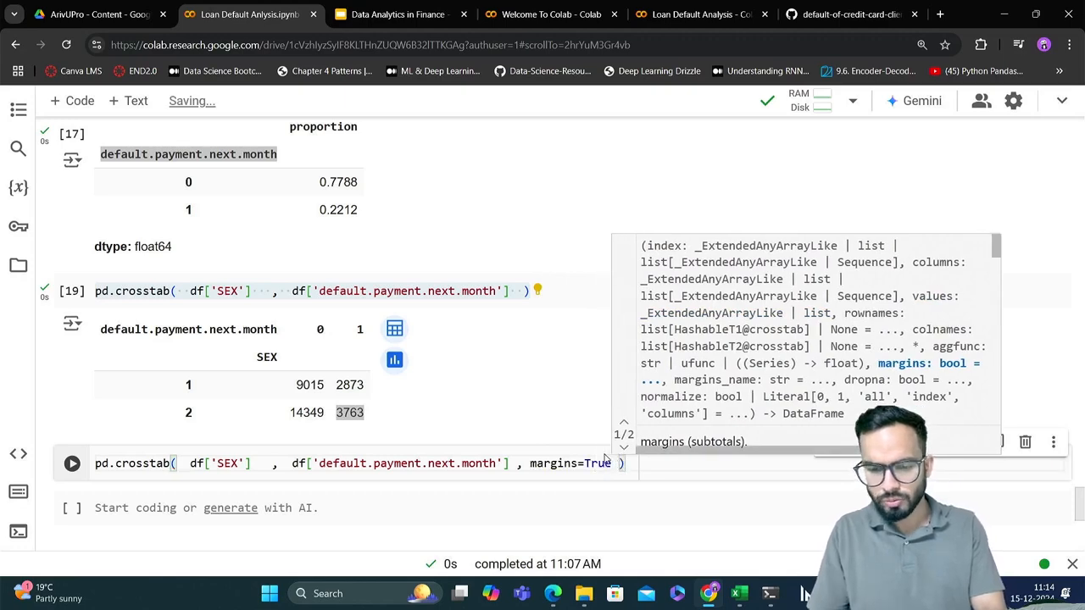
key("shift+Return")
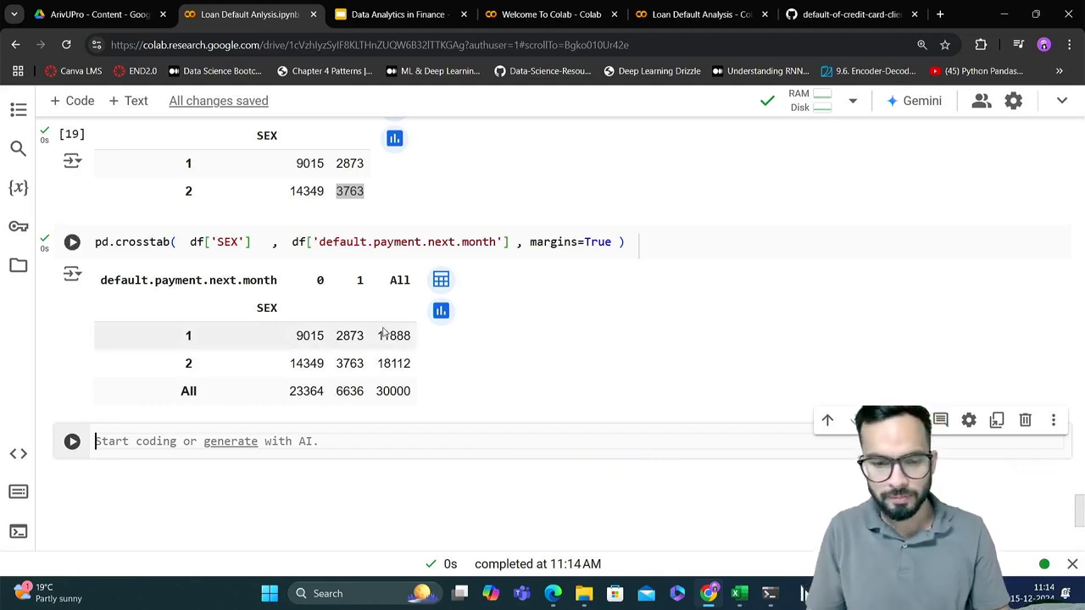
Examine the column 0, column 1 and All counts for SEX 1 and SEX 2 in the crosstab with margins
left_click_drag(376, 336, 413, 341)
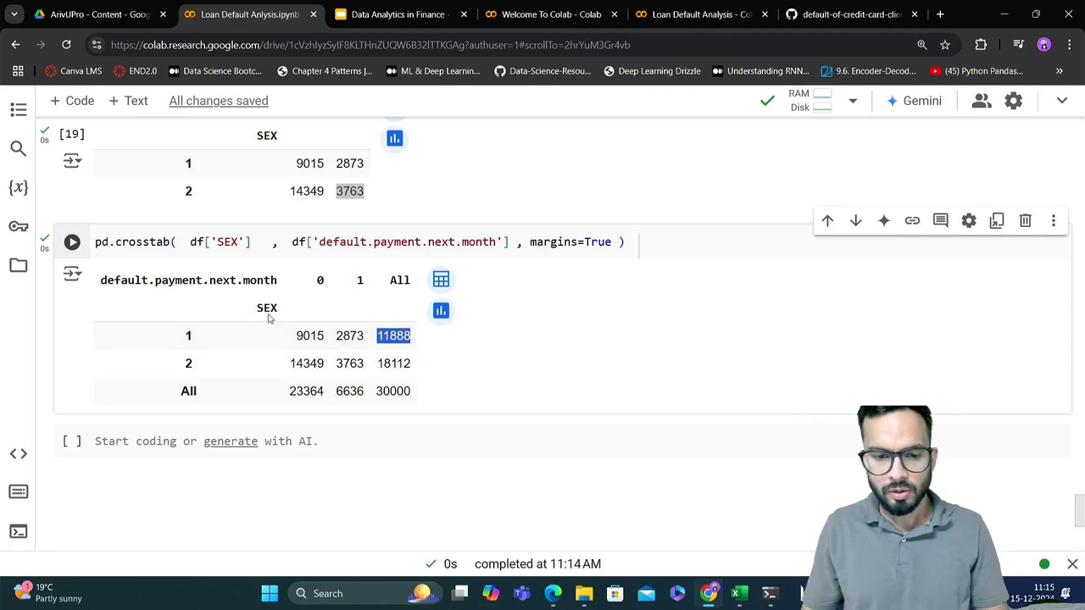
left_click_drag(173, 339, 414, 338)
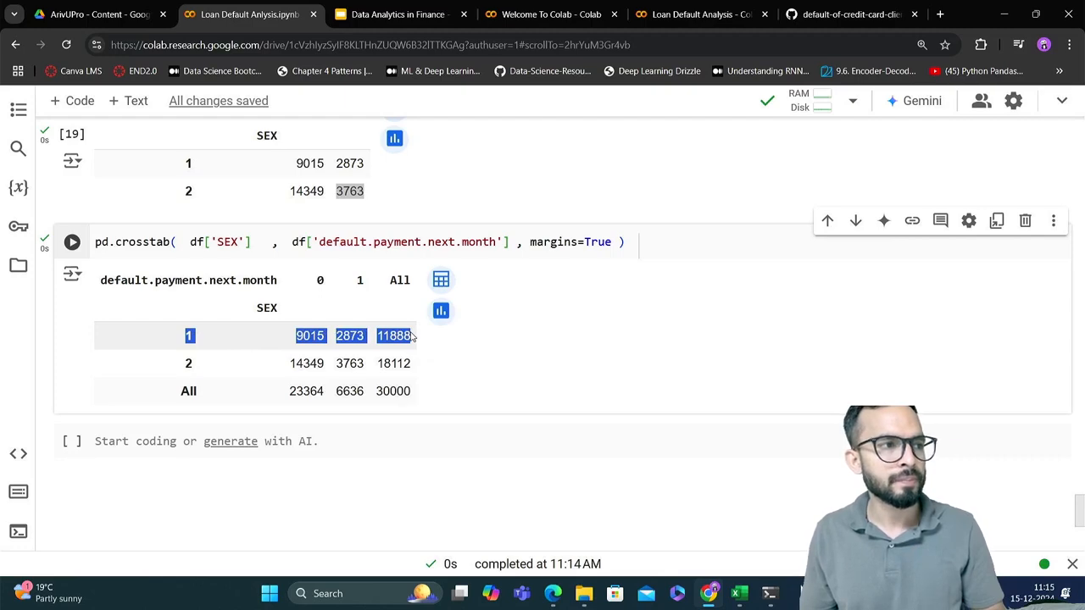
left_click(362, 336)
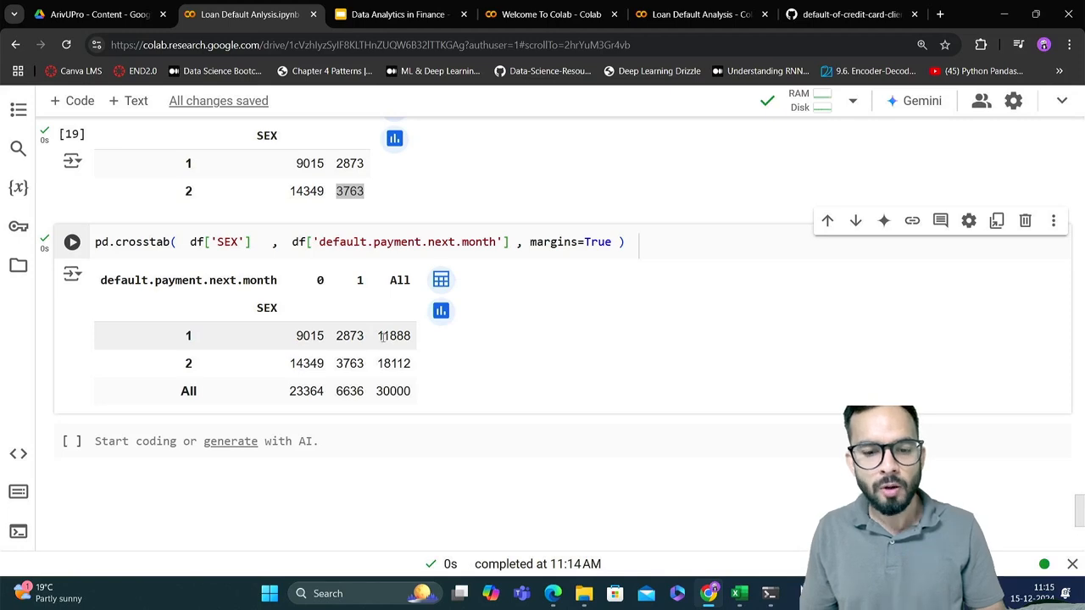
left_click_drag(377, 338, 414, 339)
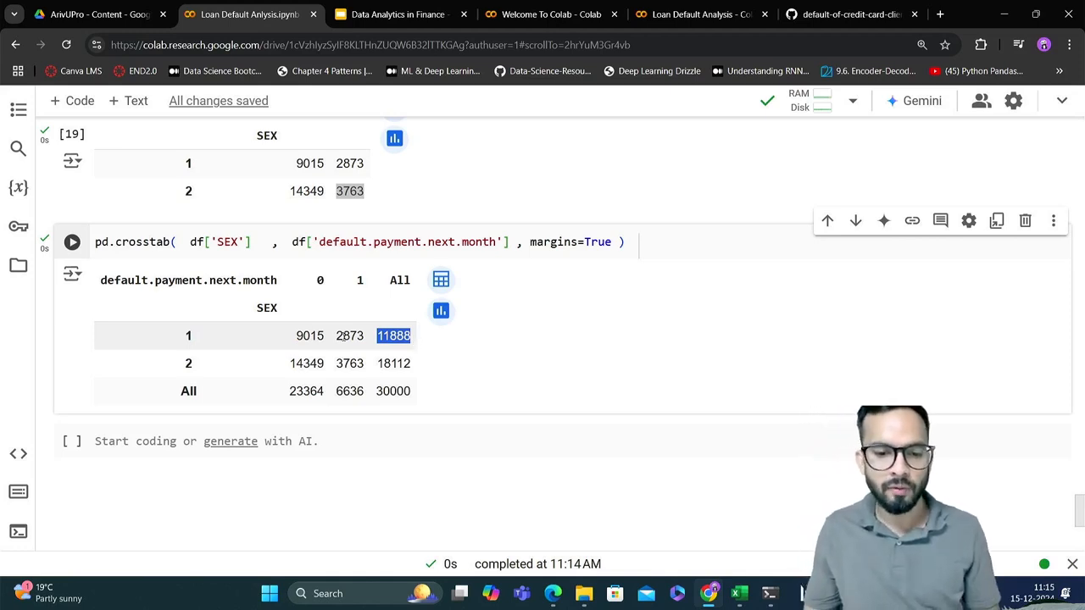
left_click_drag(295, 337, 326, 339)
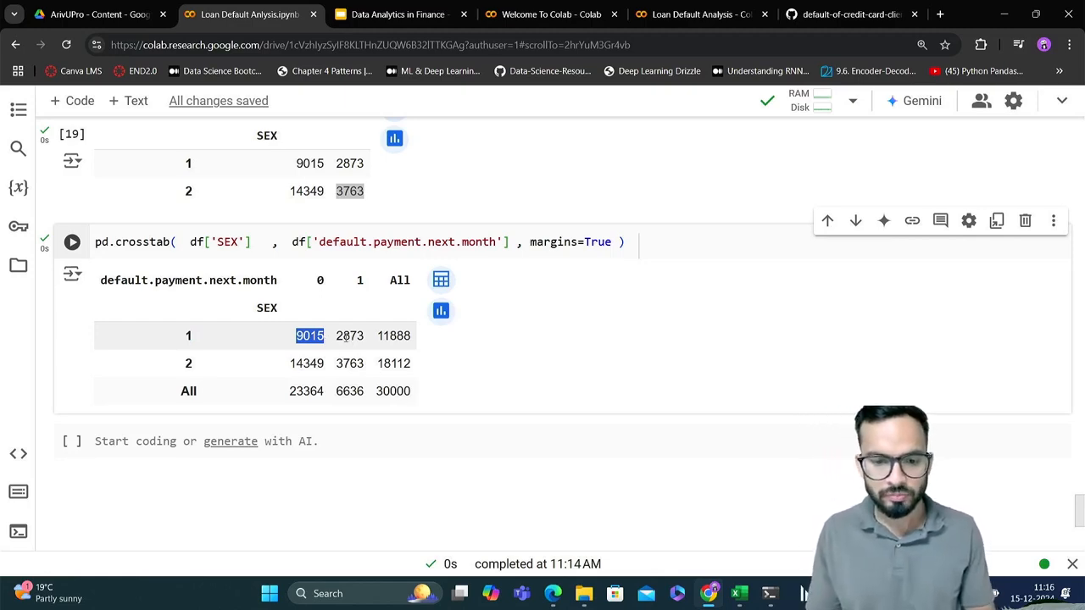
left_click_drag(336, 335, 365, 336)
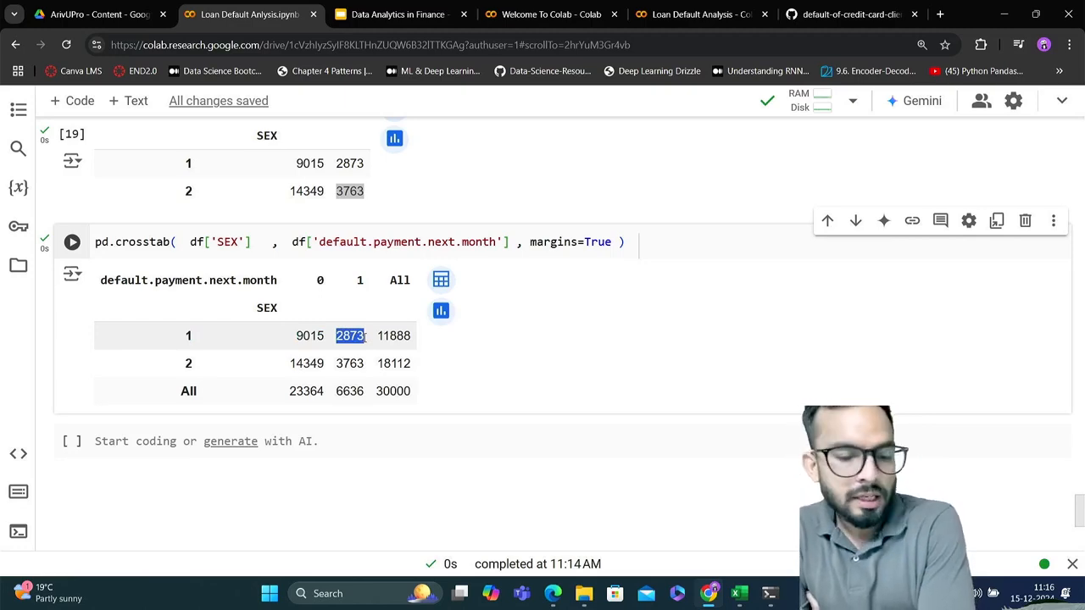
left_click_drag(184, 368, 417, 368)
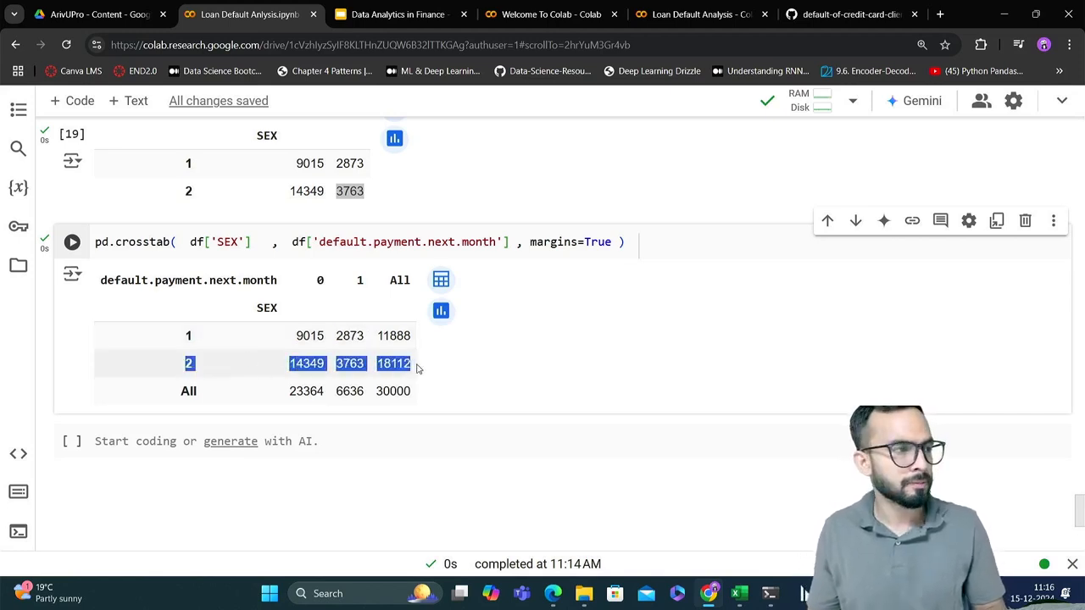
double_click(397, 362)
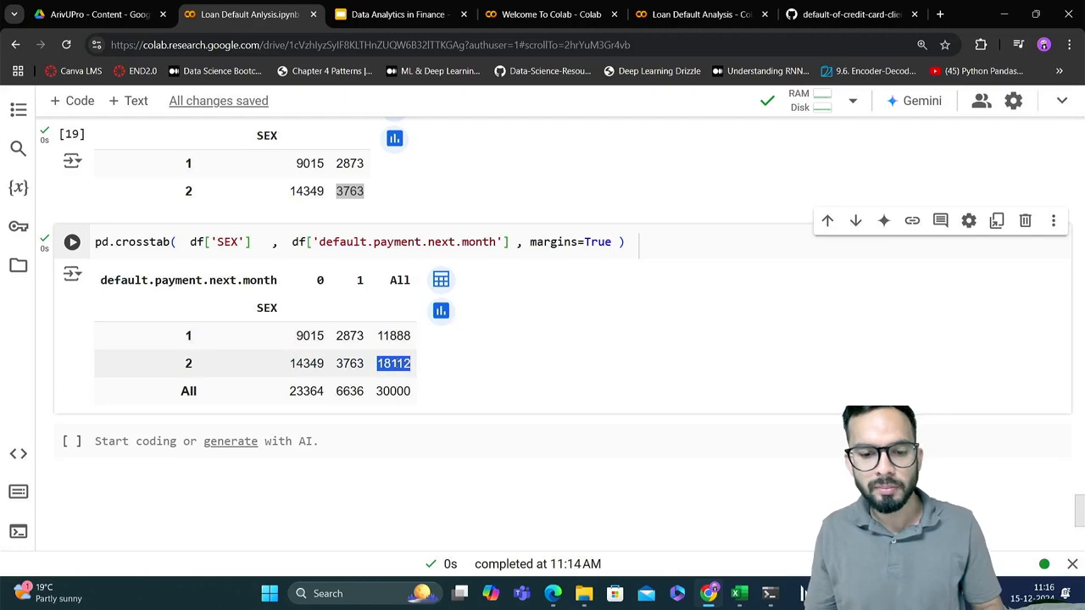
Examine the SEX 2 row counts and the column 0 total in the crosstab with margins
left_click(378, 362)
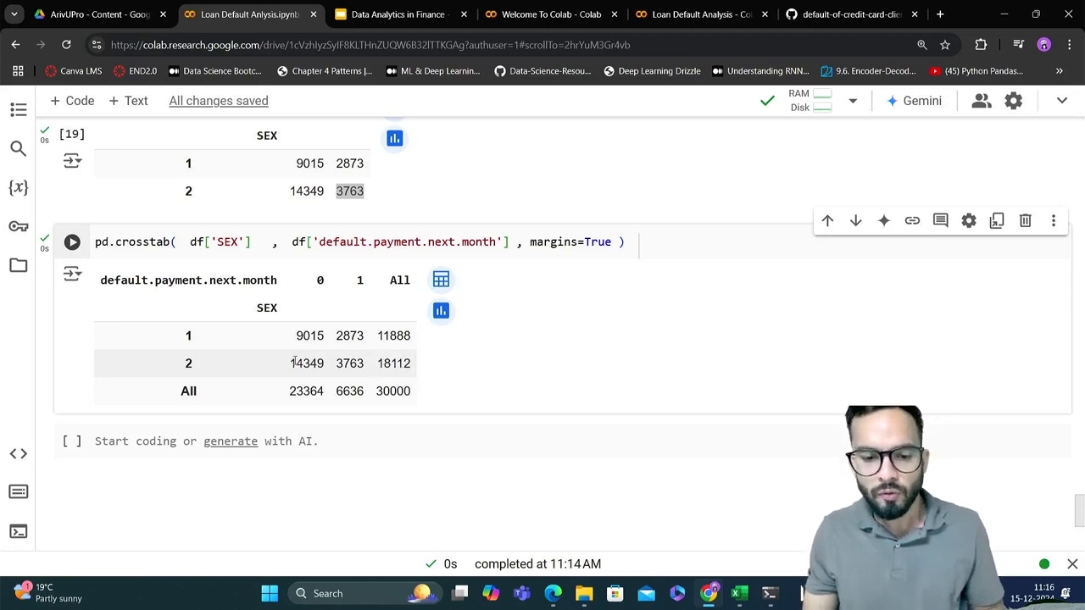
left_click_drag(293, 363, 327, 366)
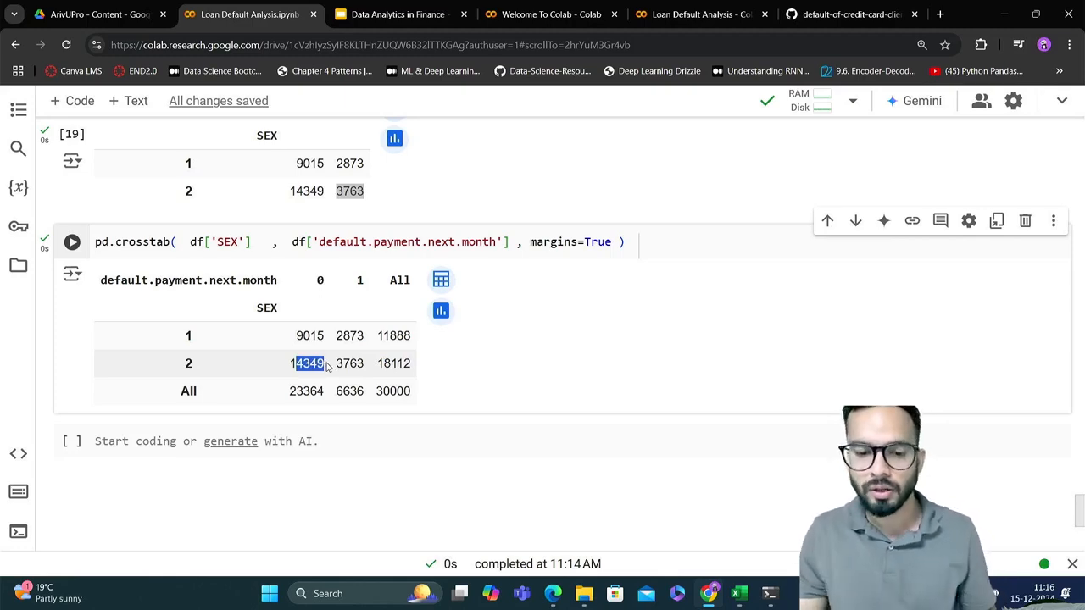
left_click_drag(336, 363, 366, 371)
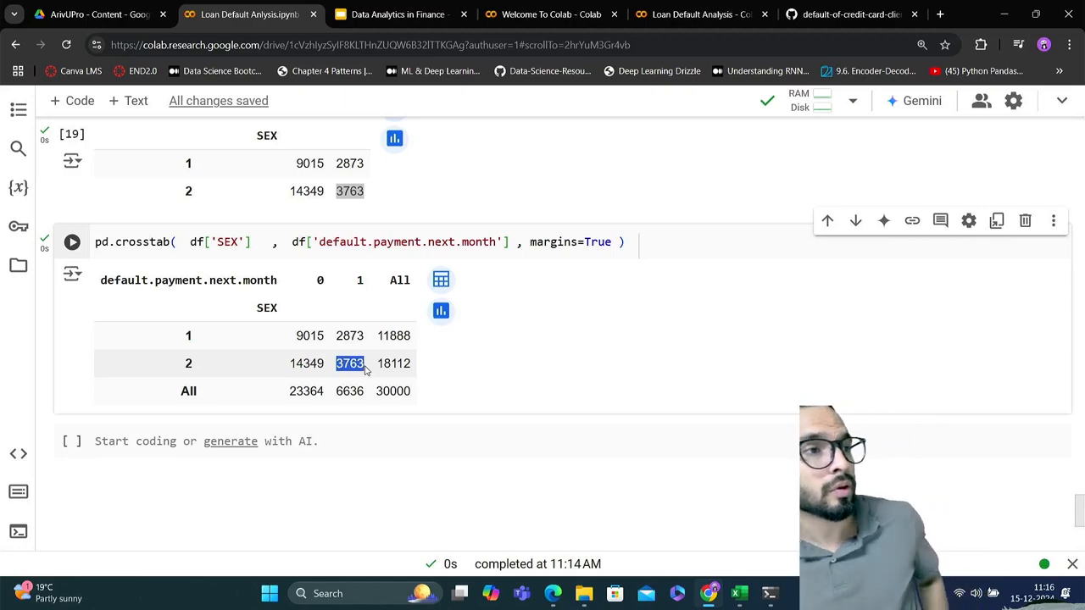
scroll(365, 370, "down", 1)
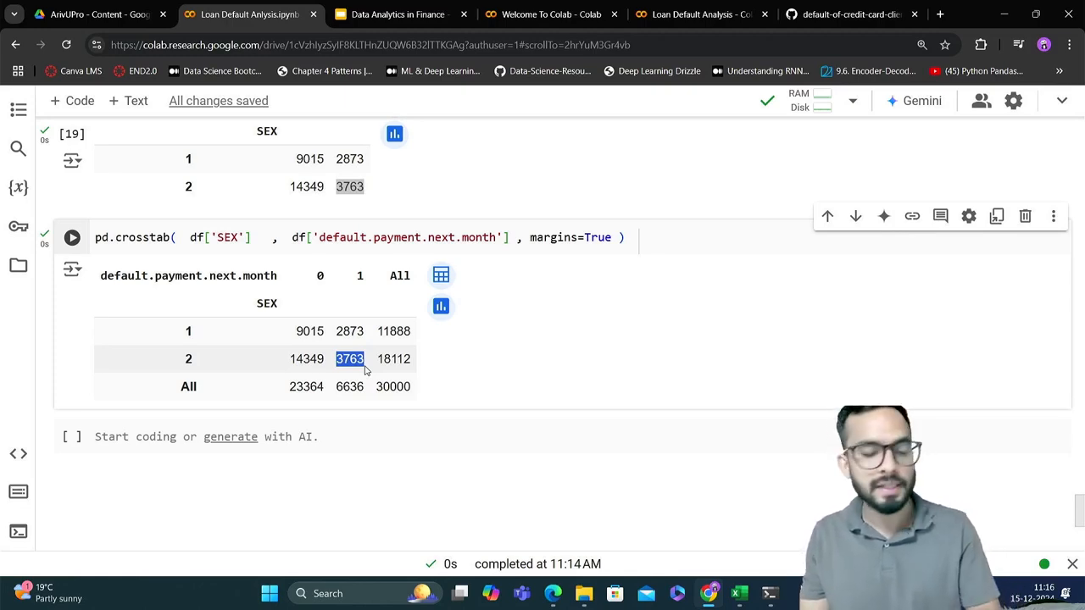
scroll(365, 371, "down", 1)
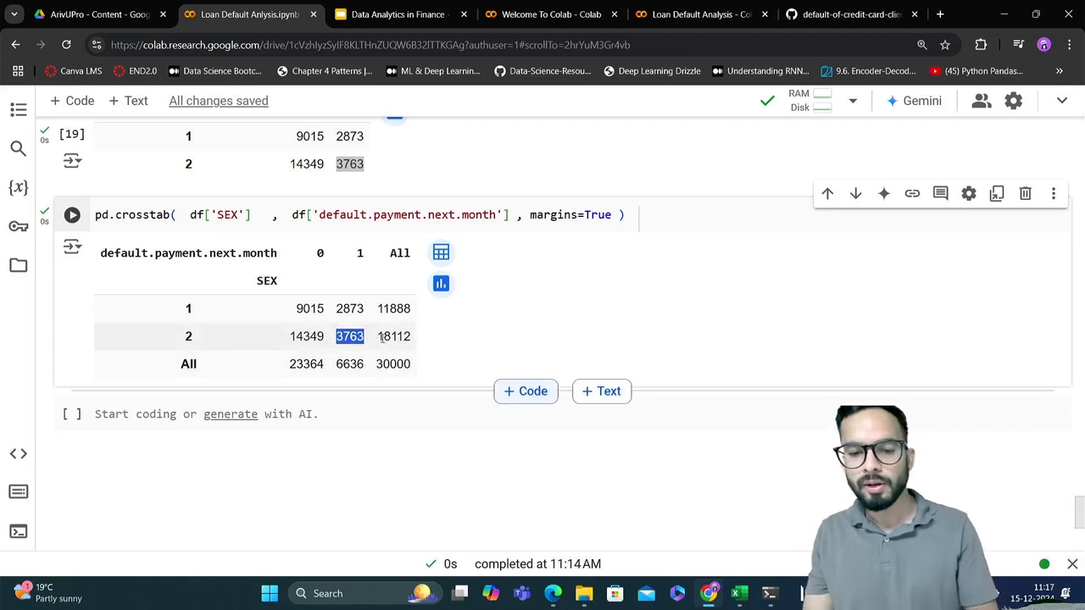
left_click(382, 337)
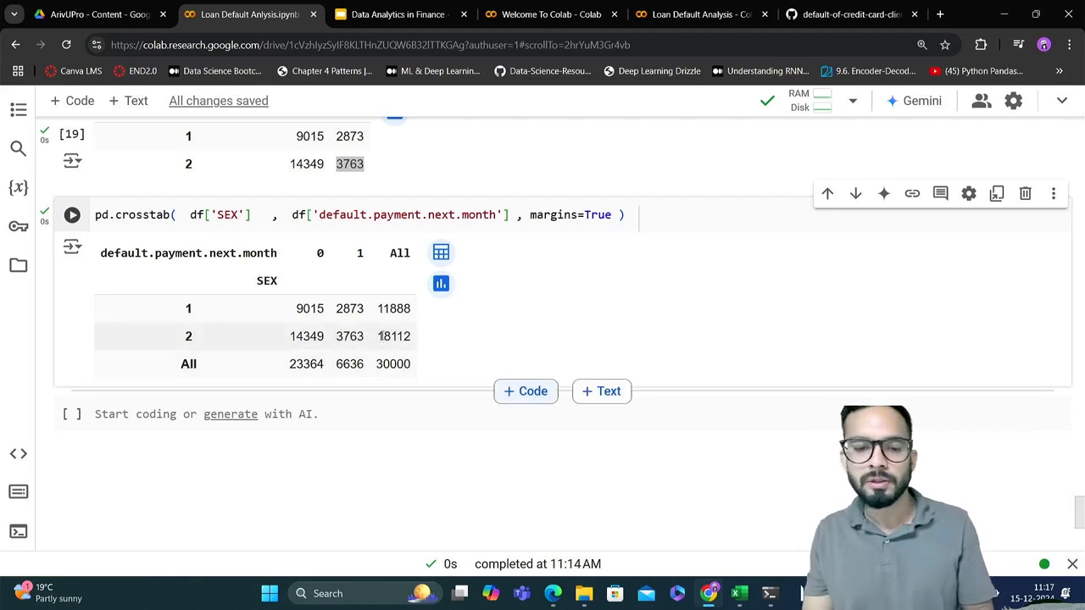
left_click_drag(366, 337, 337, 336)
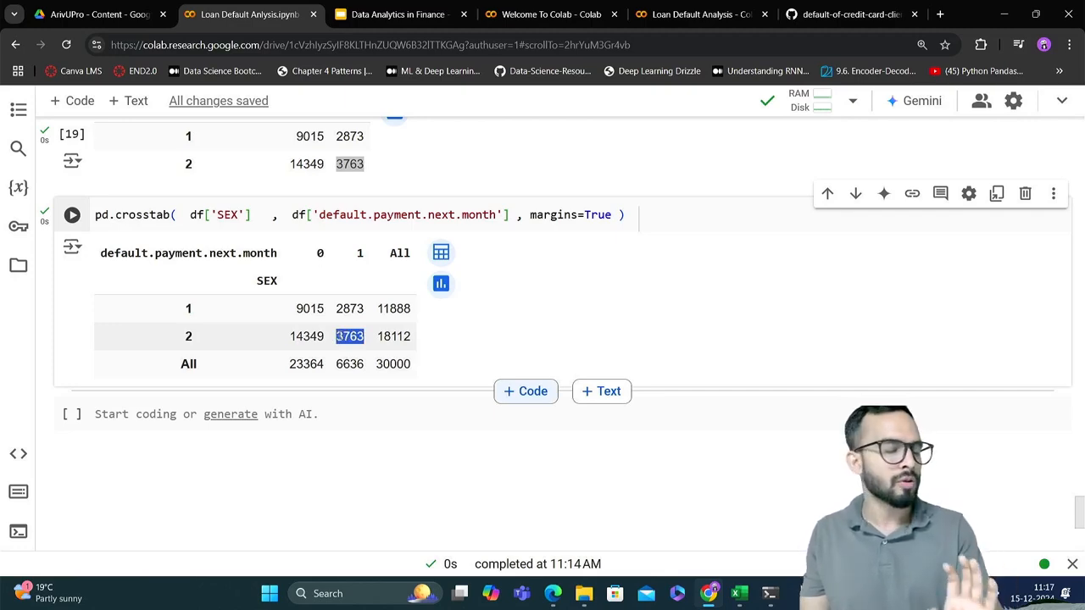
left_click(320, 324)
scroll(317, 324, "down", 1)
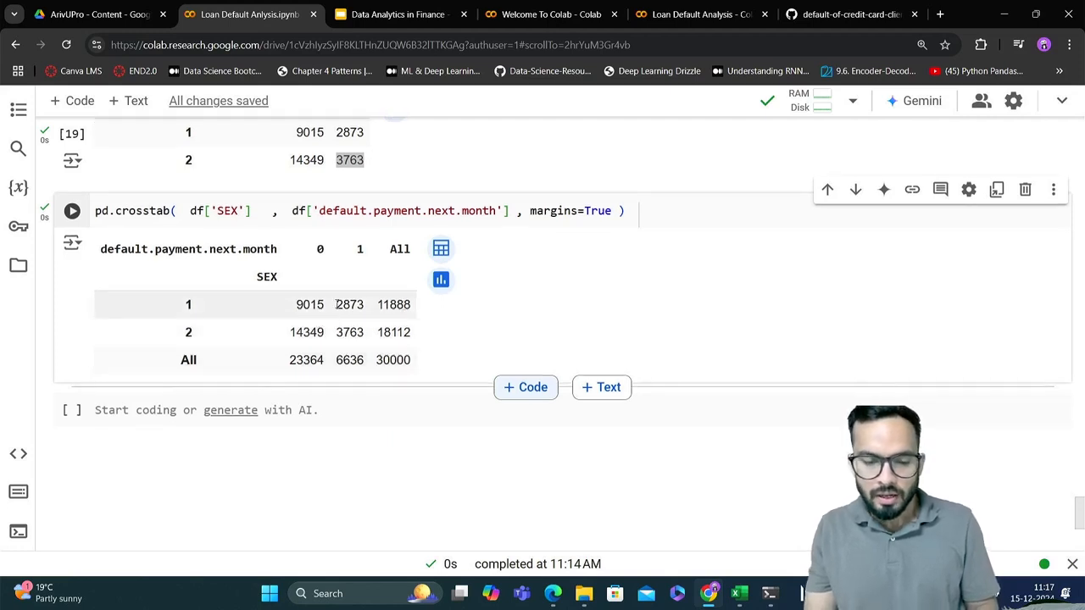
scroll(329, 322, "down", 1)
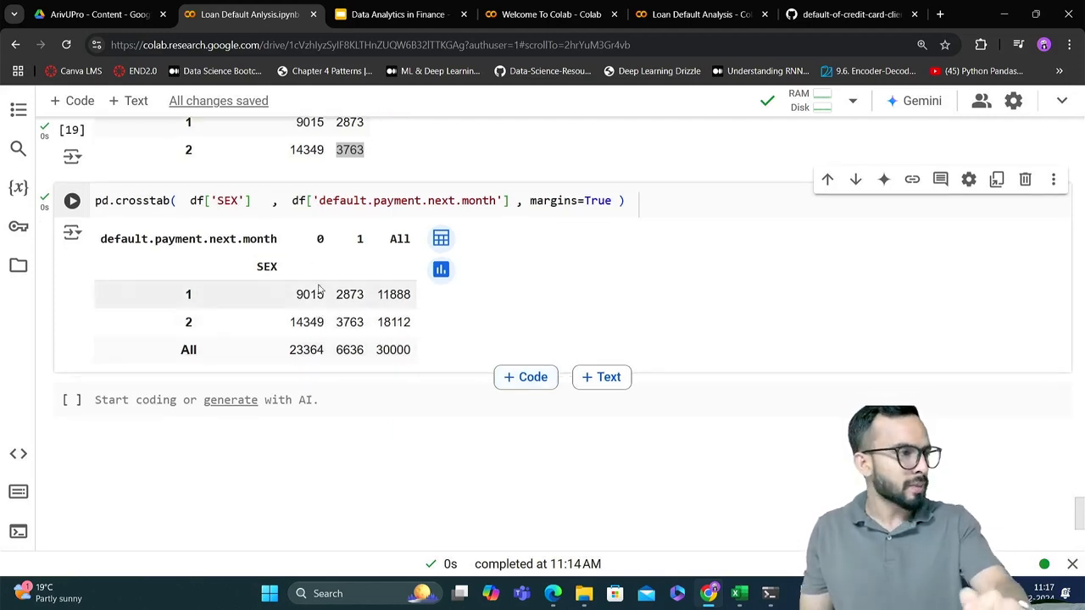
double_click(318, 239)
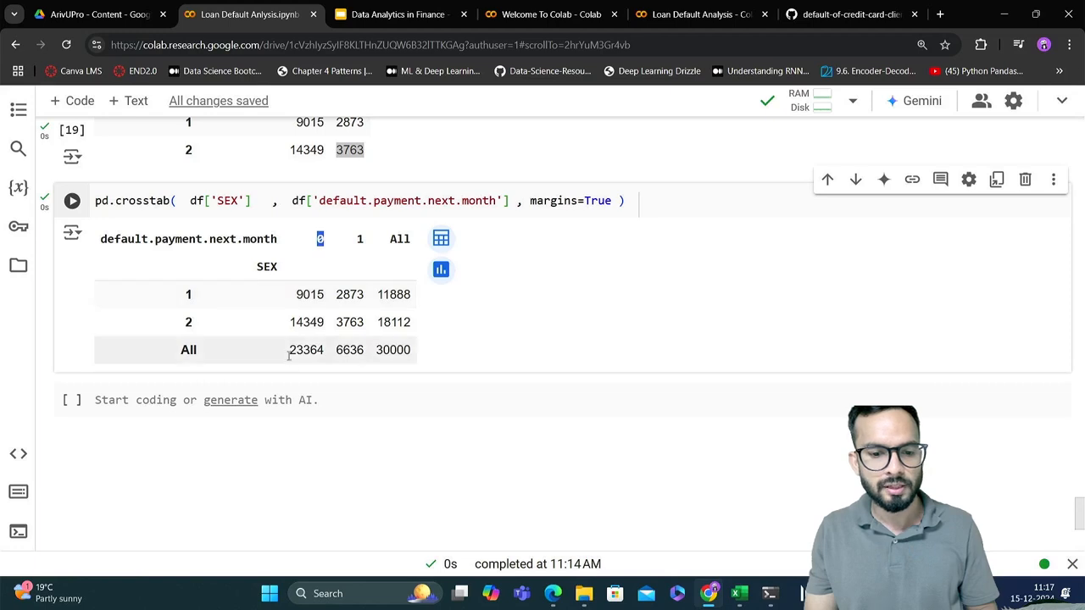
left_click_drag(289, 350, 324, 353)
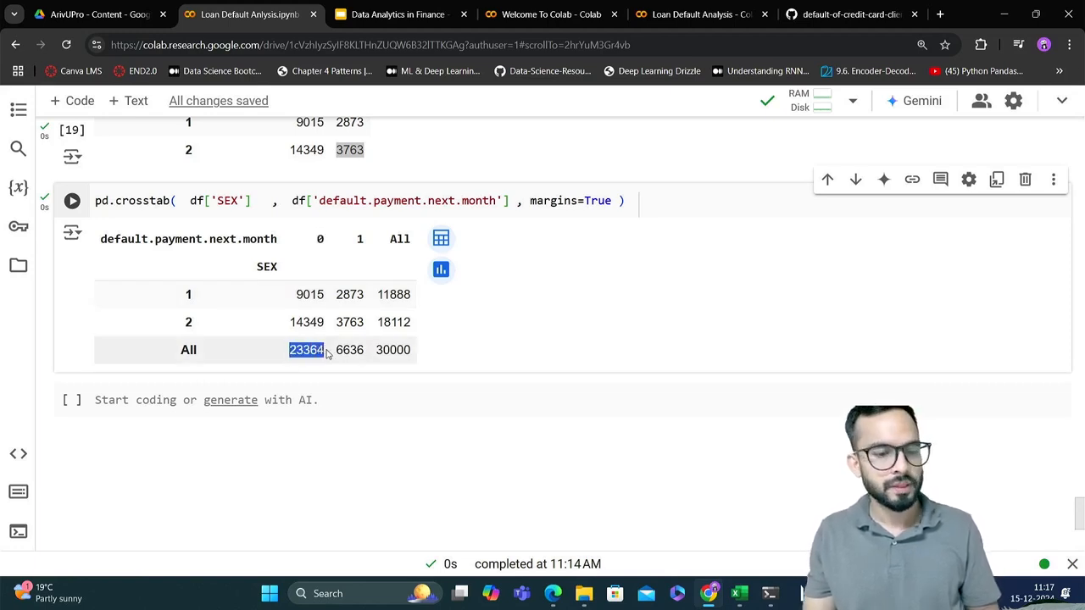
Add three more empty code cells at the end of the notebook, below the existing empty cell
left_click(115, 400)
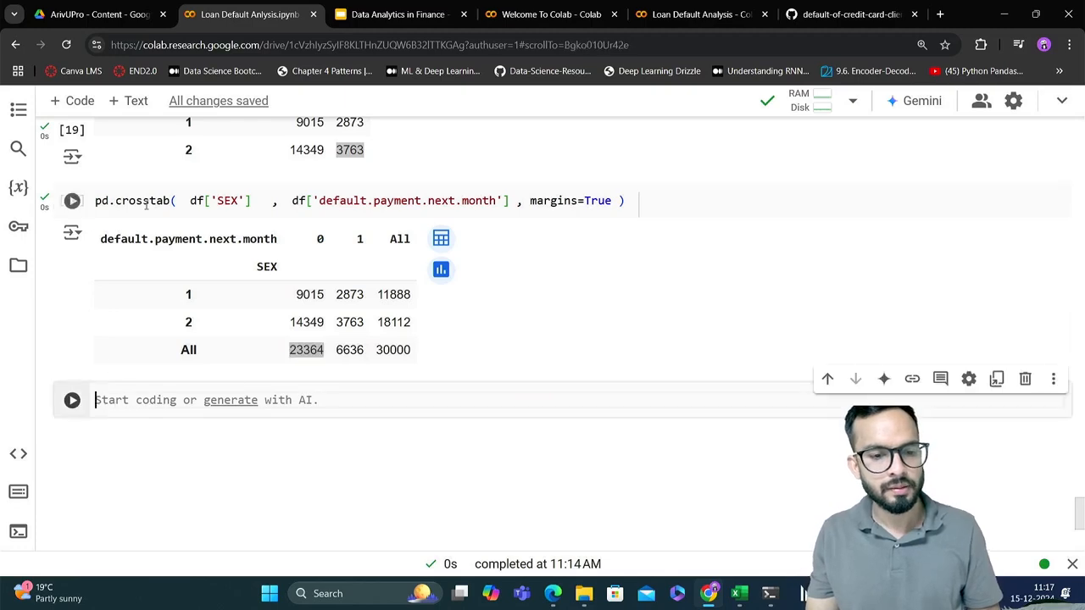
left_click(75, 101)
left_click(75, 102)
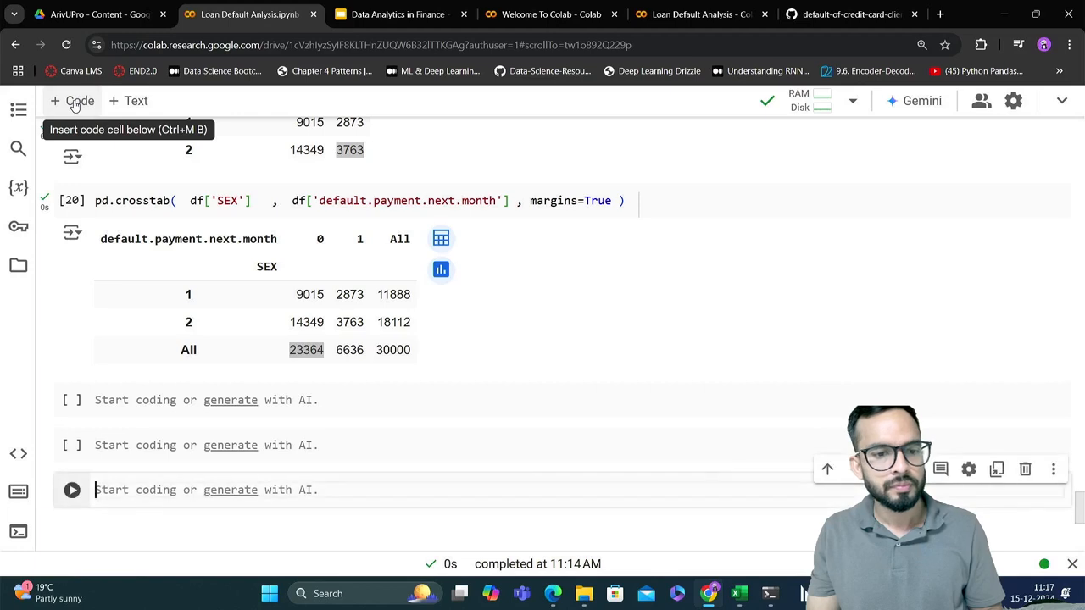
left_click(76, 101)
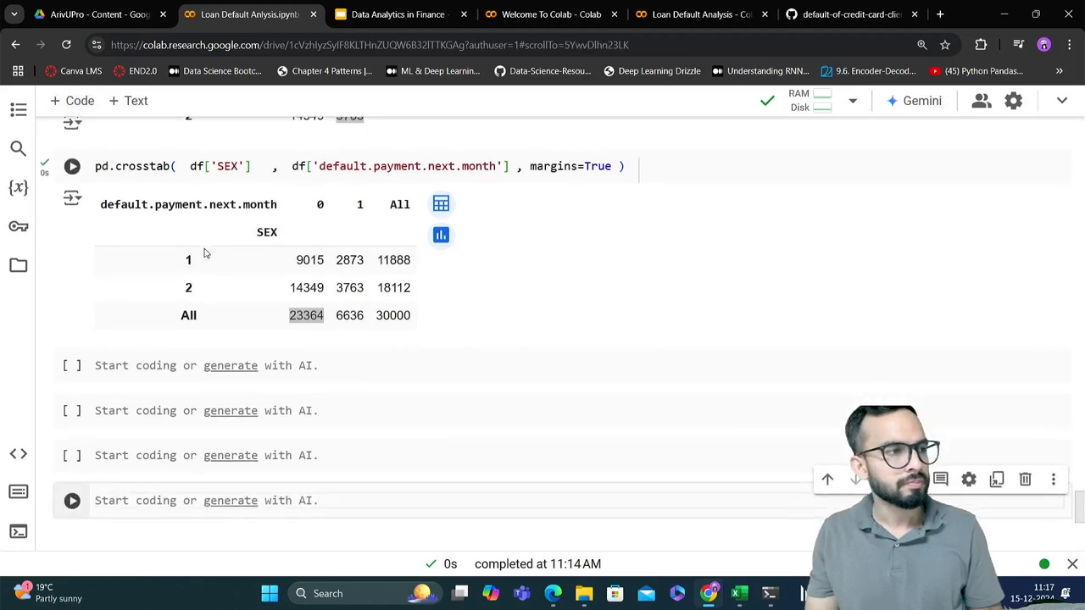
Compare the column 0 total in the crosstab with margins against the overall default.payment.next.month value counts
left_click(327, 320)
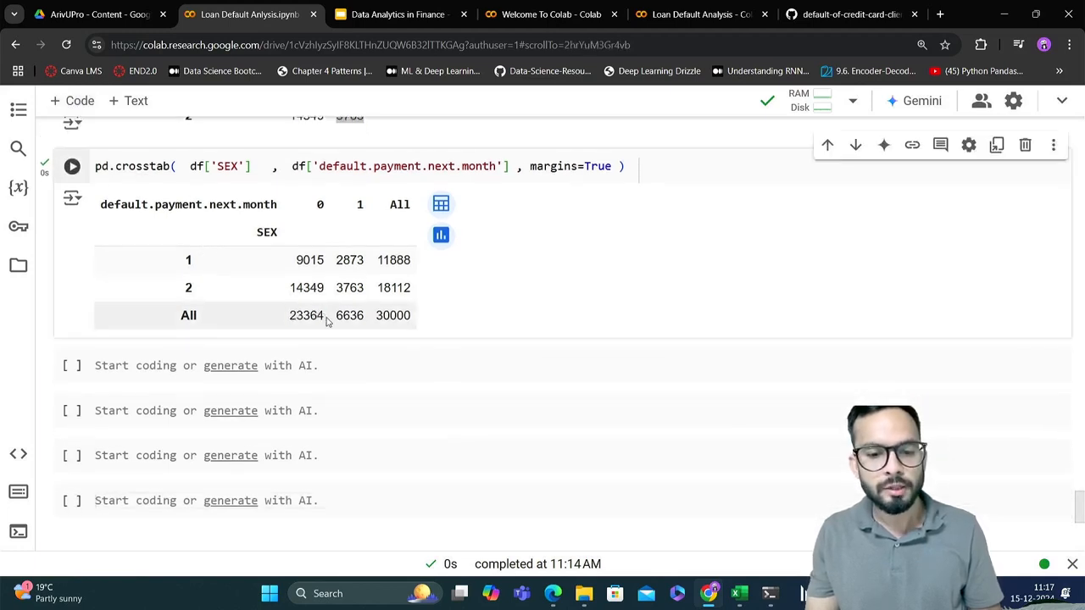
left_click_drag(327, 319, 289, 316)
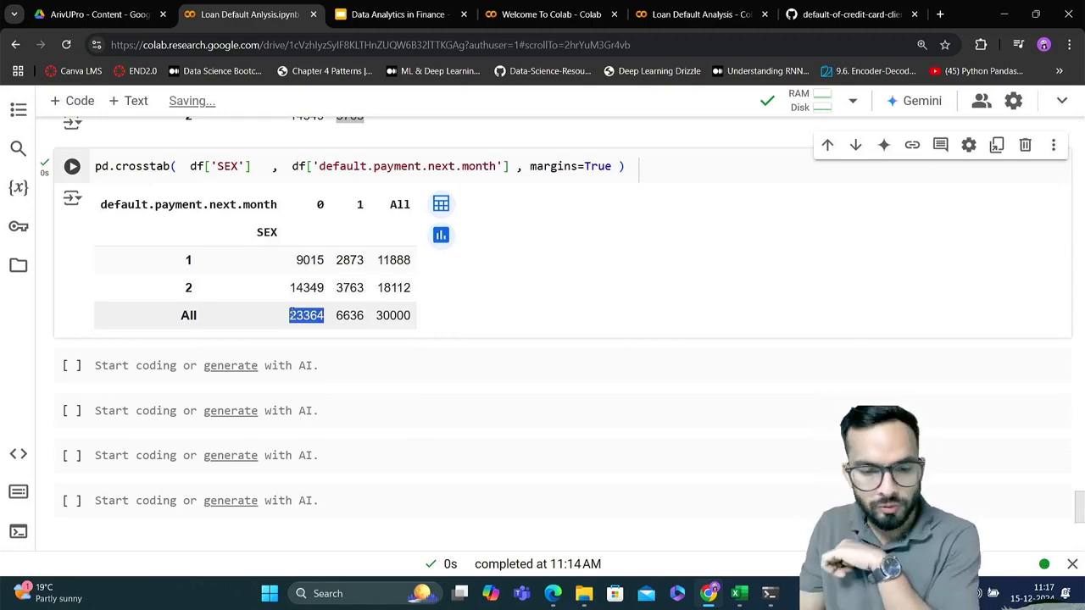
left_click(291, 314)
scroll(291, 314, "up", 4)
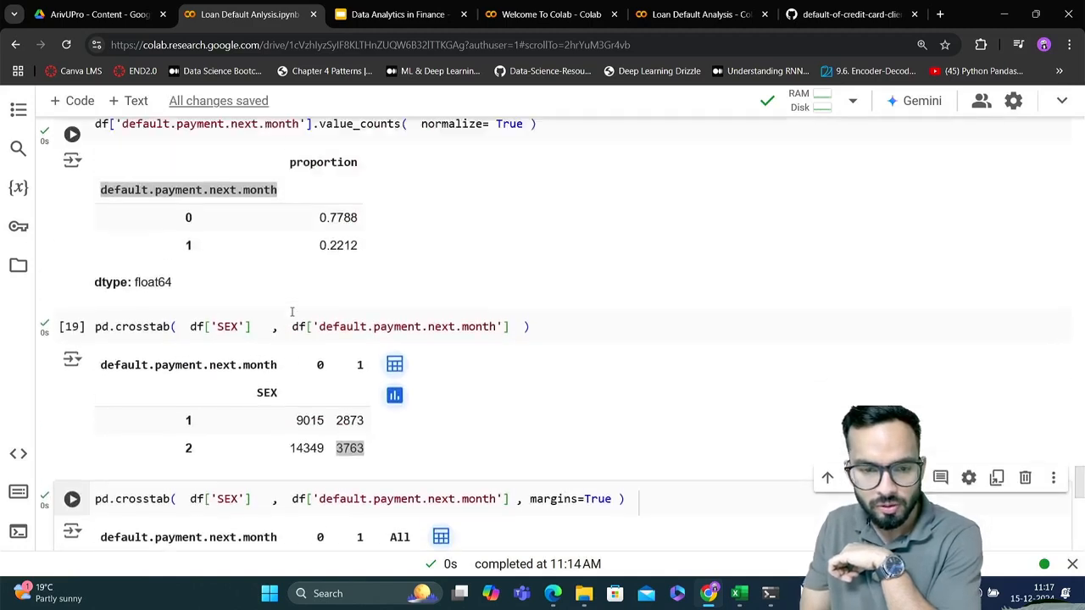
scroll(291, 312, "up", 3)
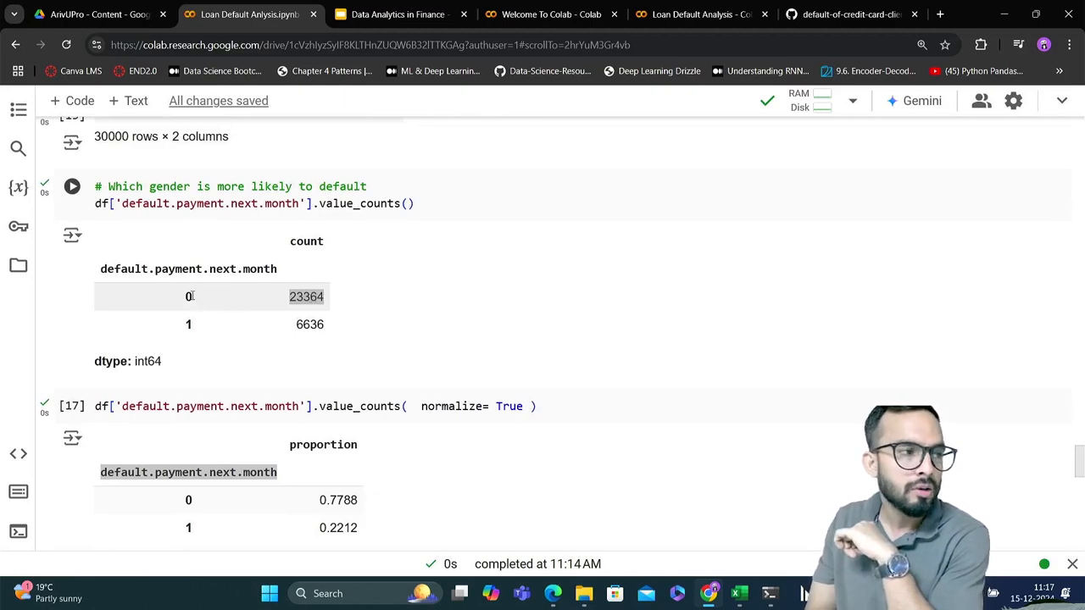
scroll(192, 296, "down", 7)
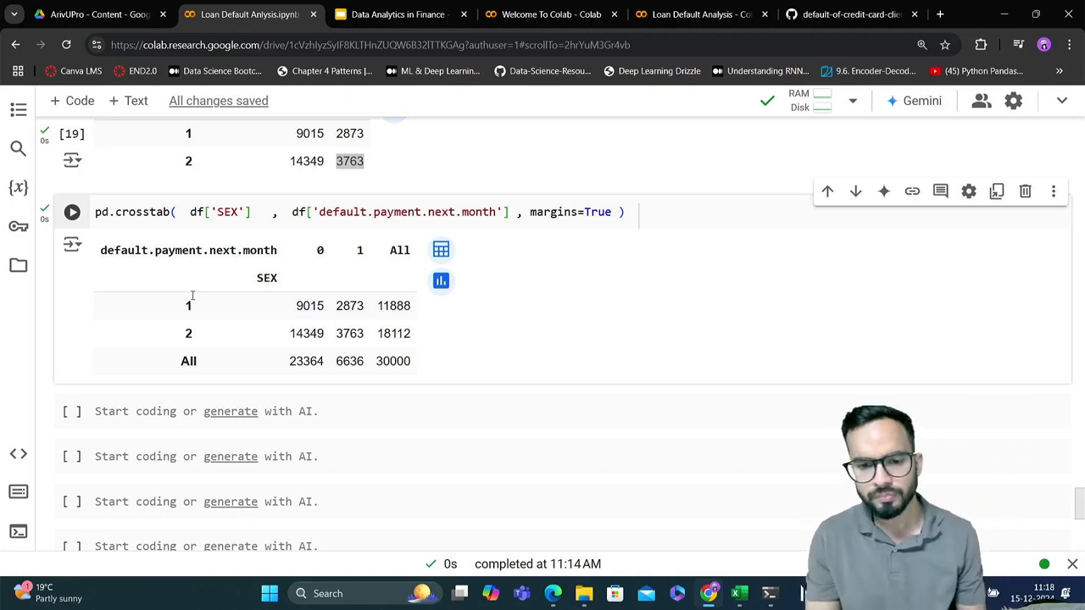
Copy the pd.crosstab code with margins into the first empty code cell below its output and remove margins=True from the copy
left_click(571, 219)
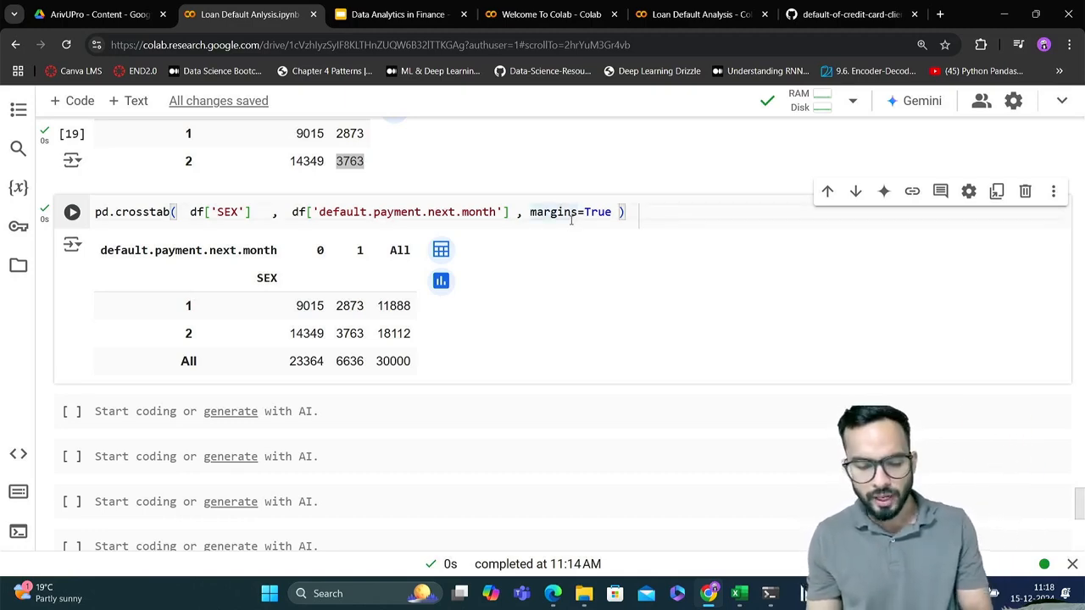
key("ctrl+a")
key("ctrl+c")
left_click(382, 419)
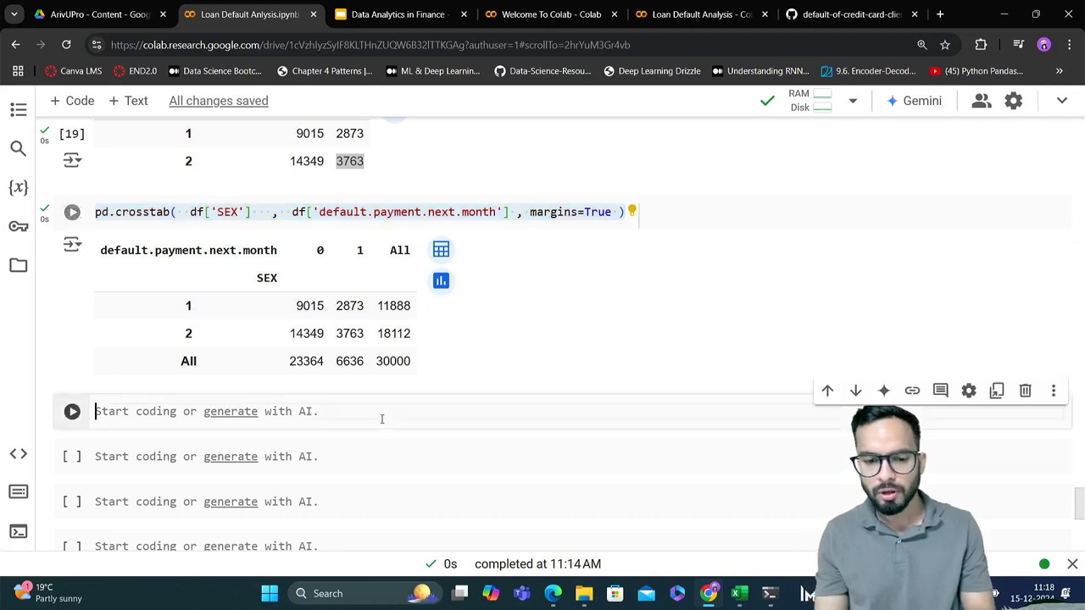
key("ctrl+v")
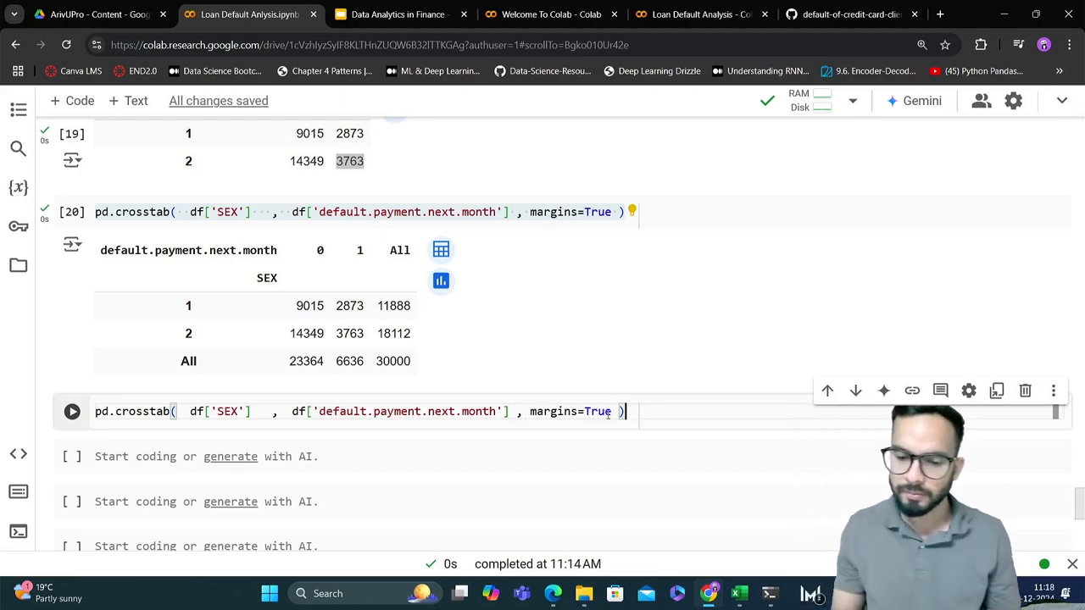
mouse_move(611, 412)
left_mouse_down()
mouse_move(529, 412)
mouse_move(611, 413)
left_mouse_up()
left_click(525, 413)
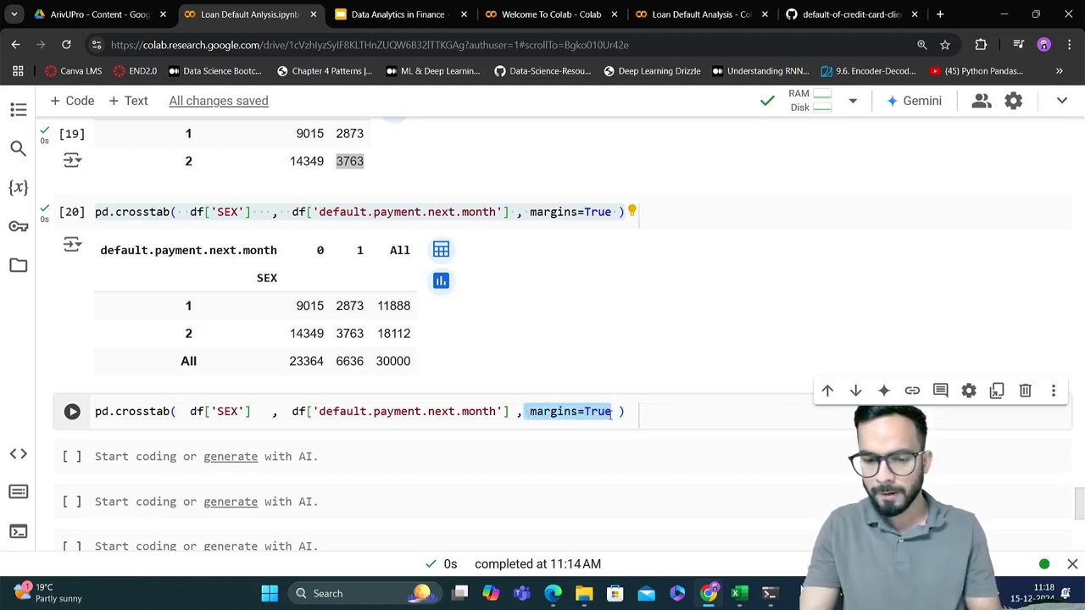
key("BackSpace")
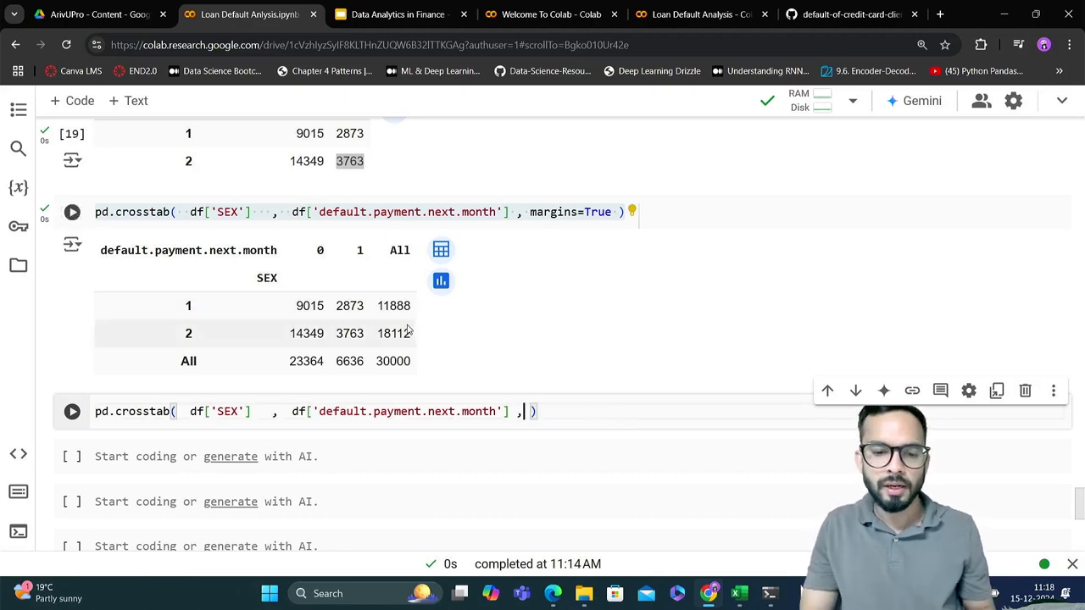
Add the argument normalize= 'index' to the copied pd.crosstab call for SEX and default.payment.next.month, and run the cell
double_click(308, 307)
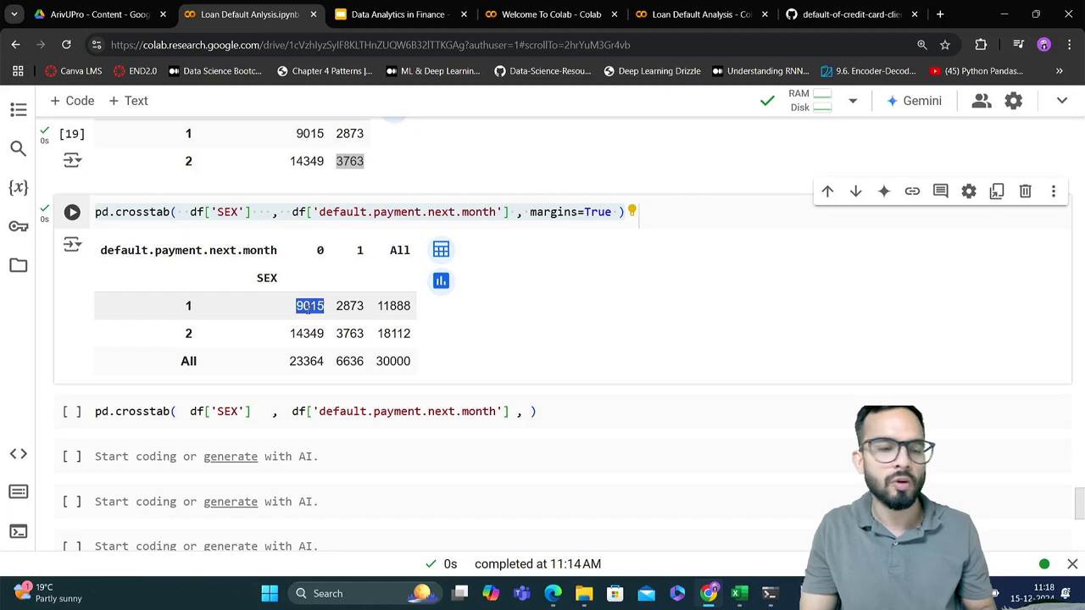
double_click(393, 306)
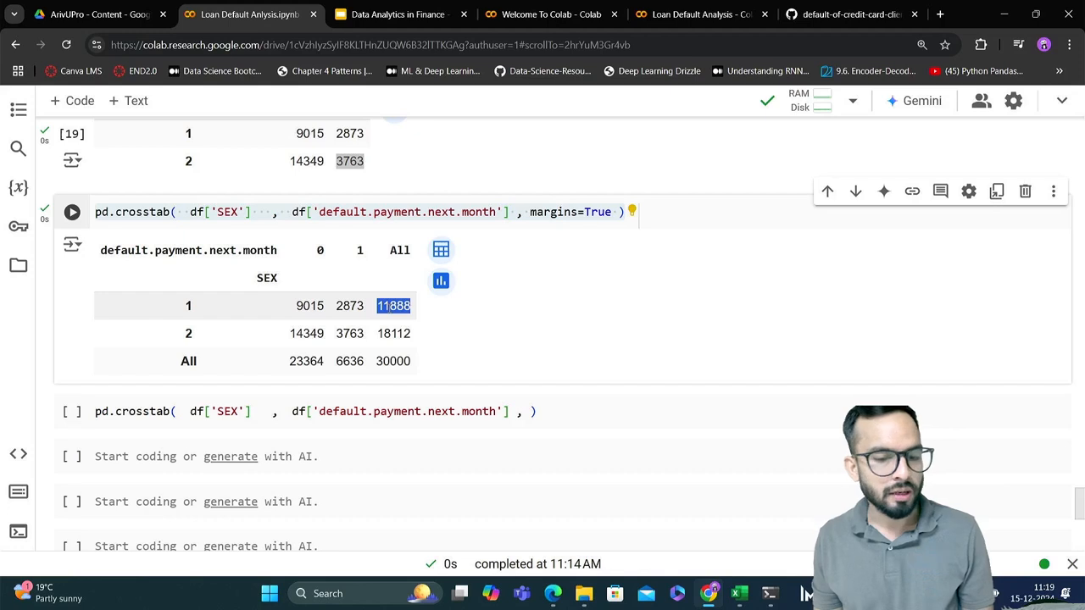
double_click(350, 306)
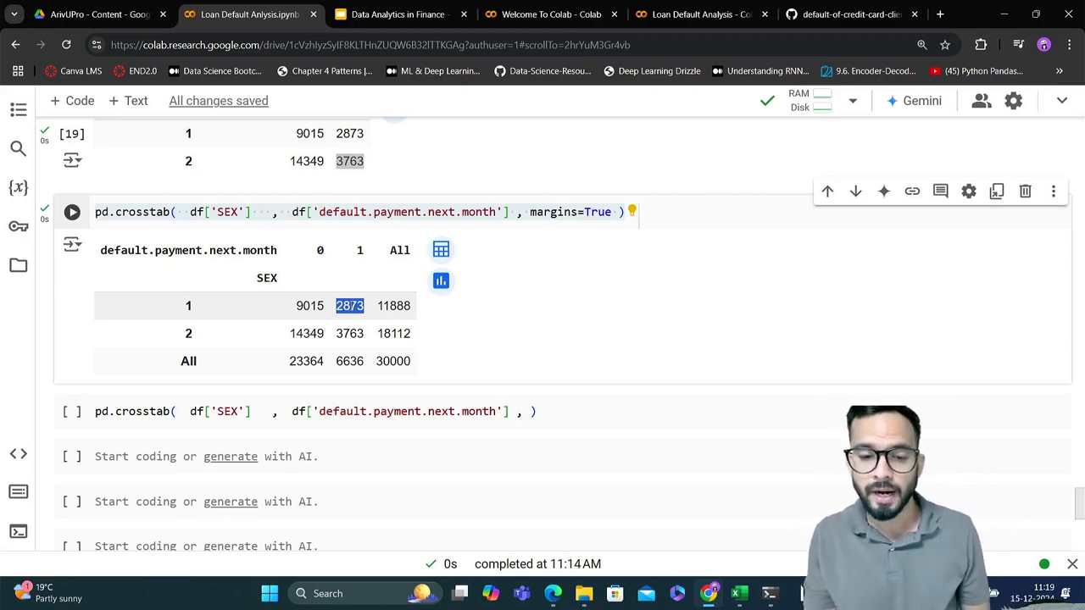
left_click(529, 411)
type("norma")
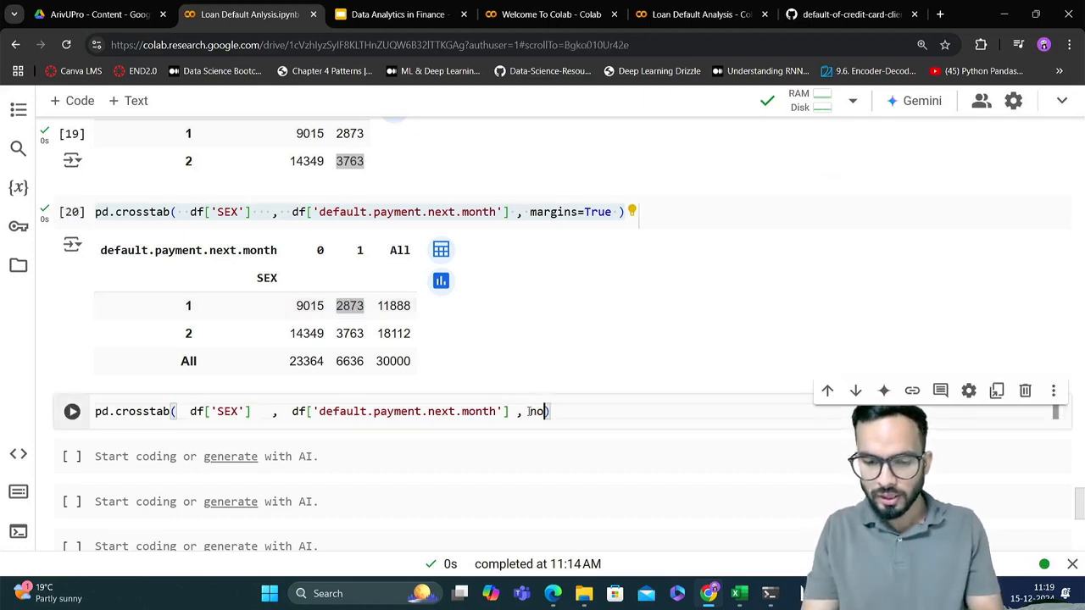
type("lize")
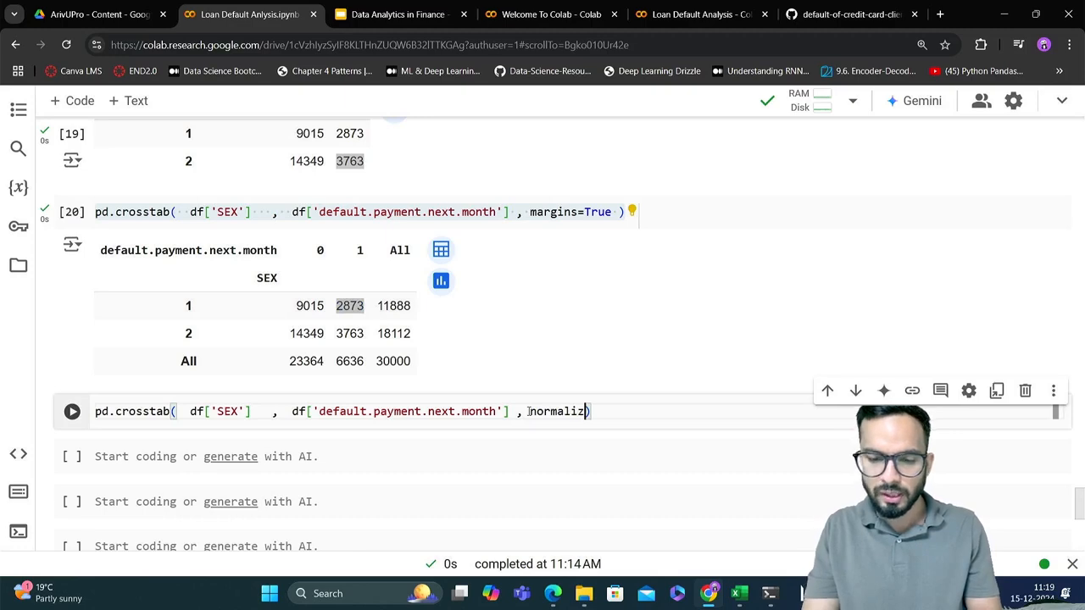
type("= ")
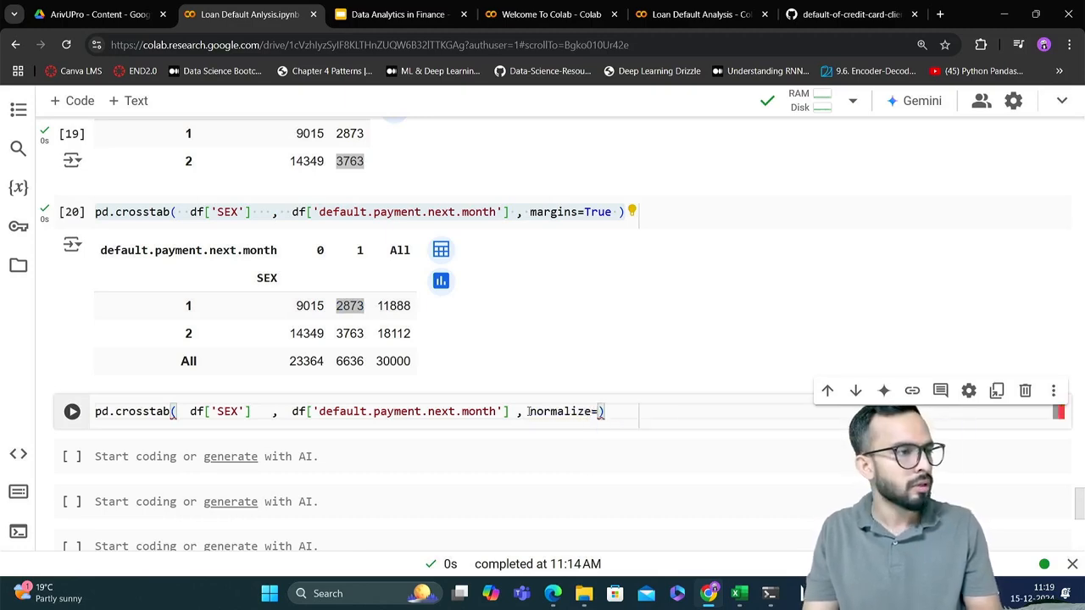
type("'")
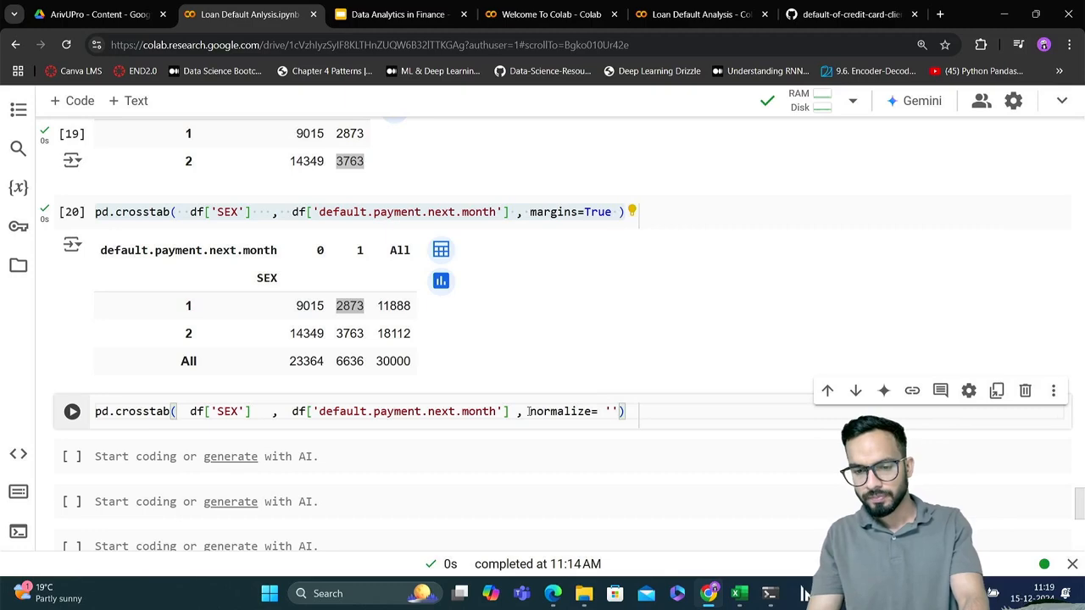
key("Right")
key("Left")
key("Left")
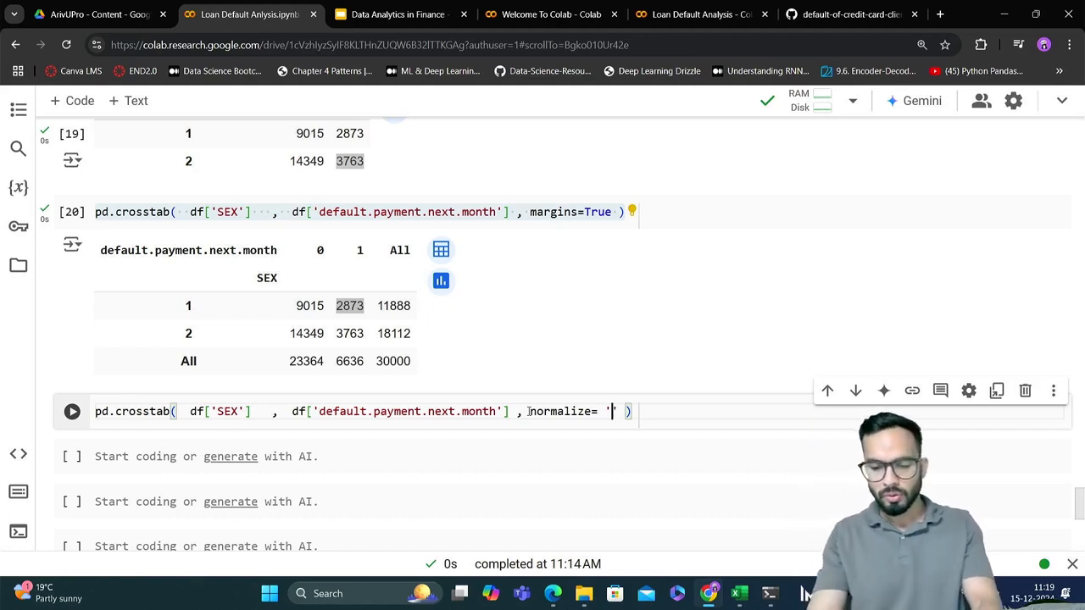
type("index")
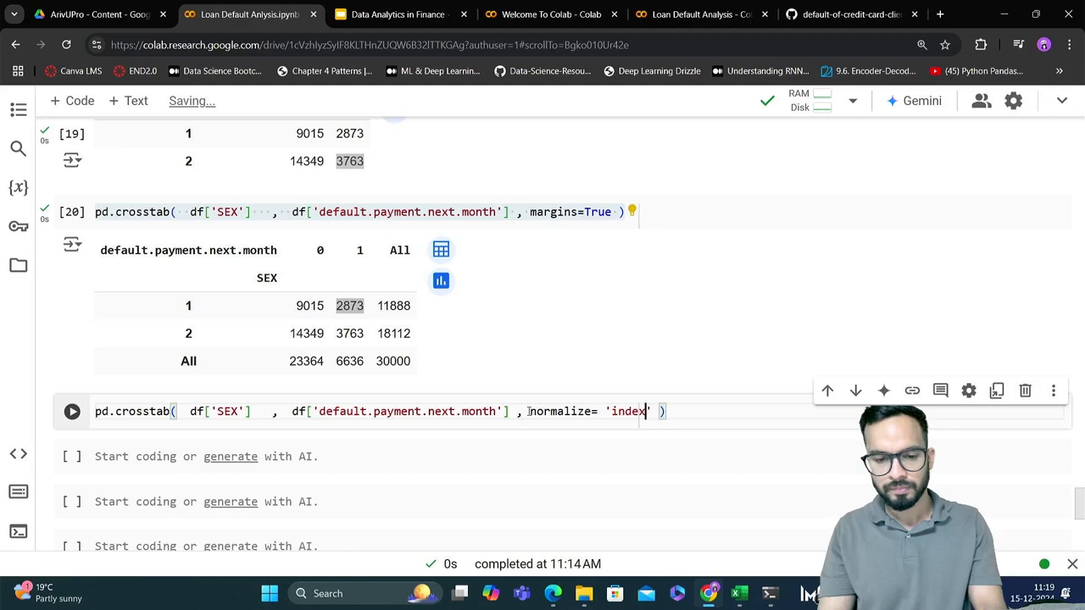
key("ctrl+Return")
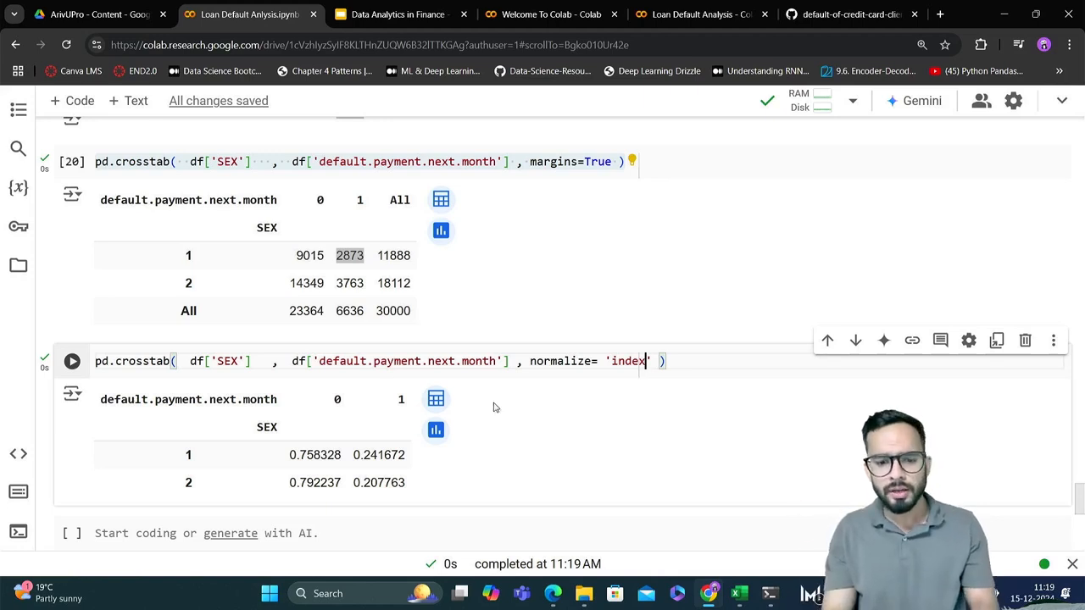
Verify the SEX 1 non-default proportion by calculating 9015/11888 in the empty code cell below the normalized crosstab
double_click(310, 256)
key("ctrl+c")
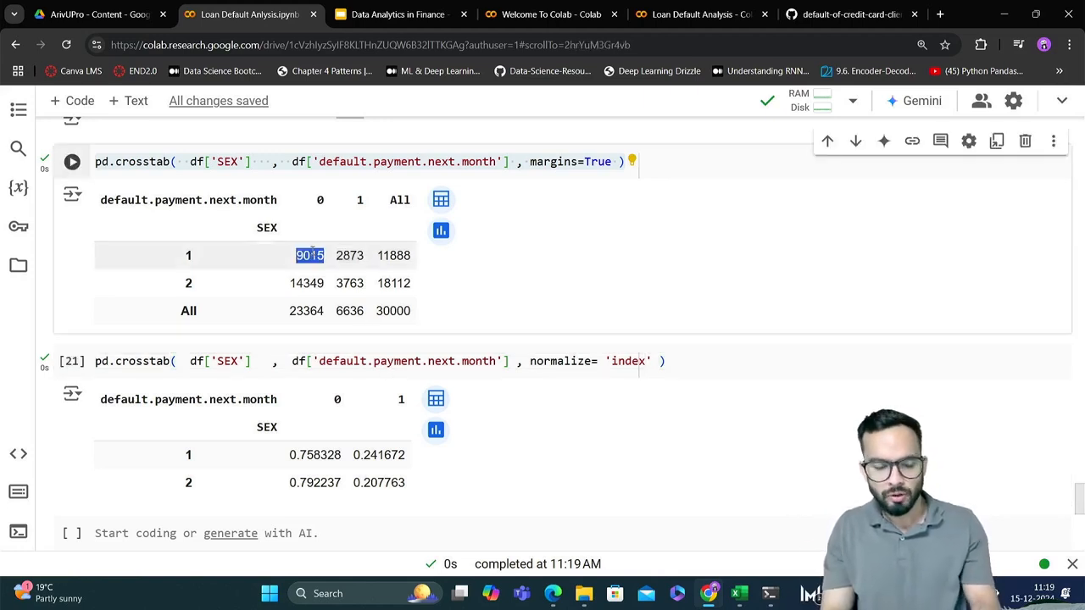
scroll(311, 255, "down", 1)
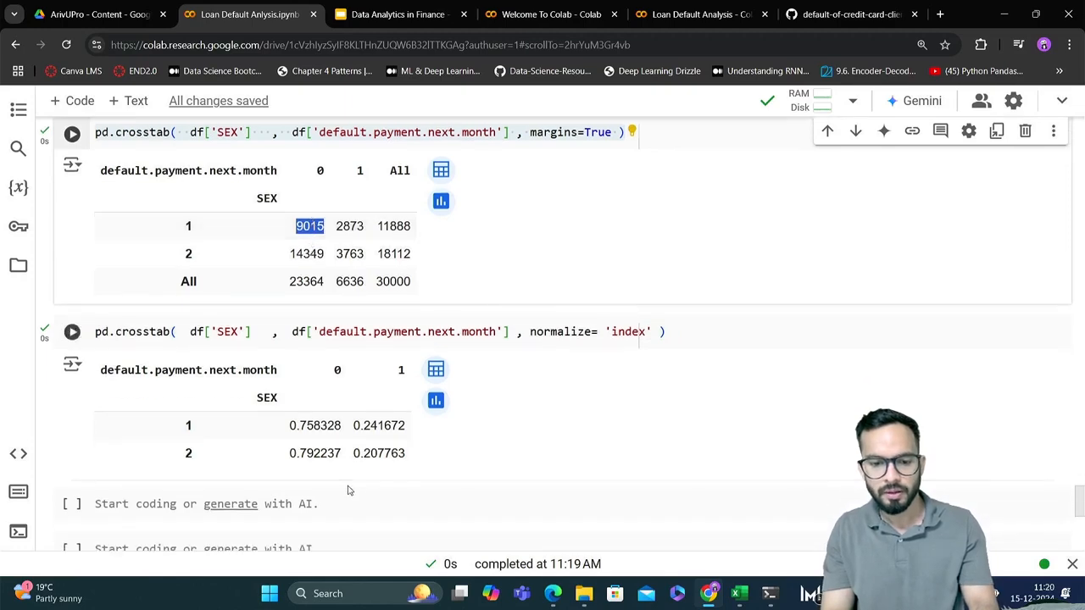
left_click(354, 504)
key("ctrl+v")
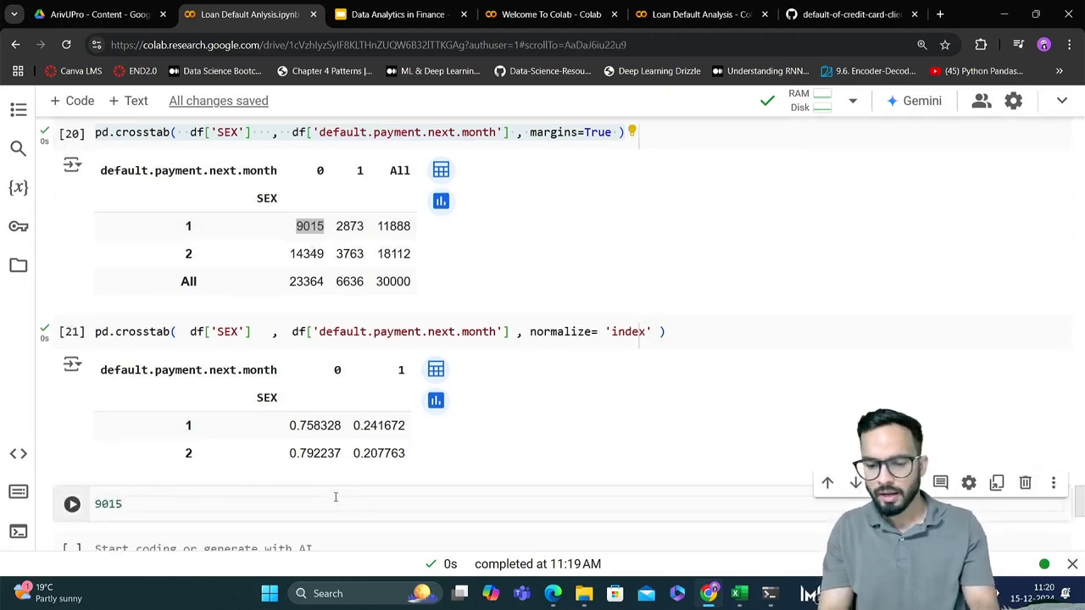
type("/")
double_click(393, 225)
key("ctrl+c")
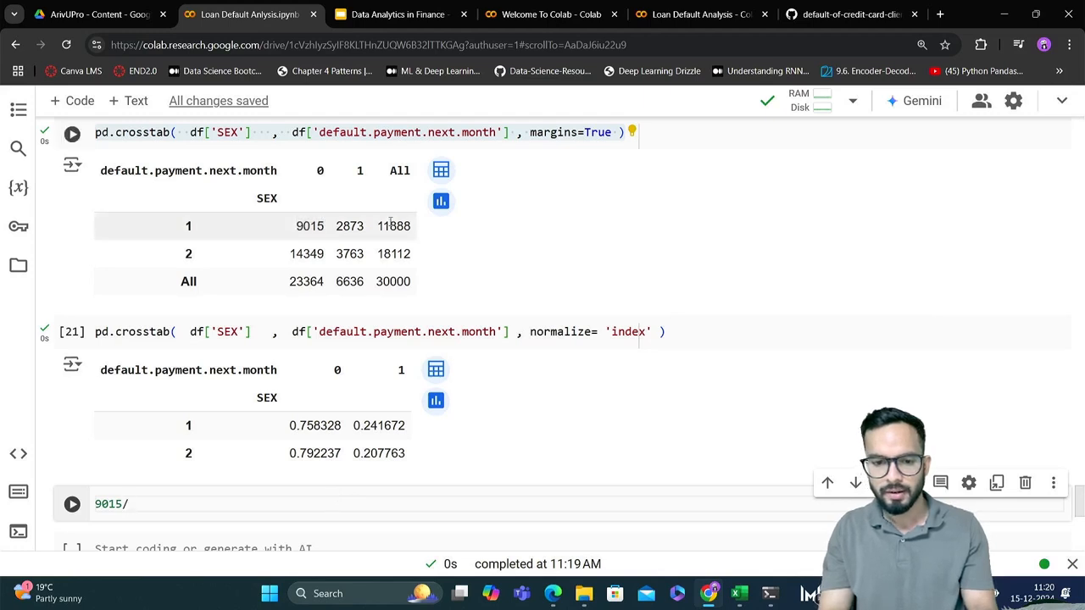
left_click(196, 500)
key("ctrl+v")
key("shift+Return")
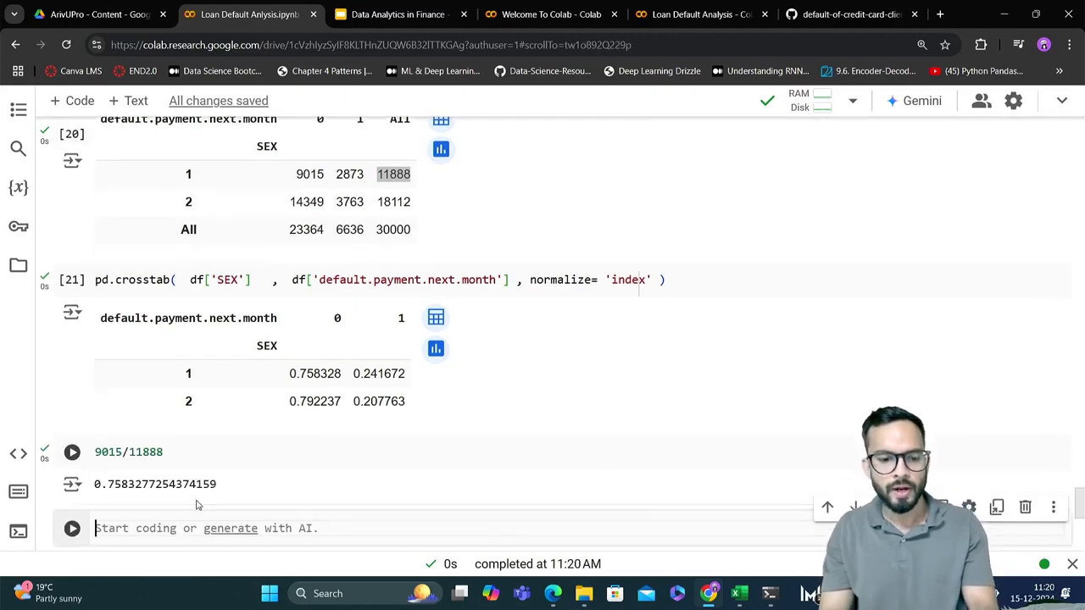
left_click_drag(99, 483, 128, 484)
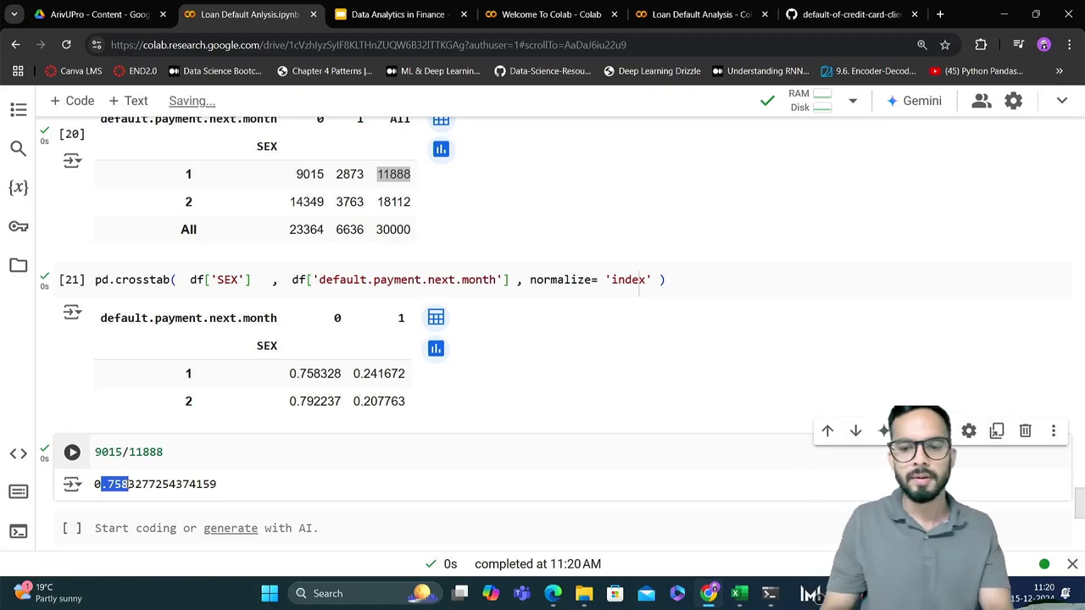
Convert the row-normalized SEX crosstab to percentages by appending * 100 to its code, and rerun the cell
left_click(676, 280)
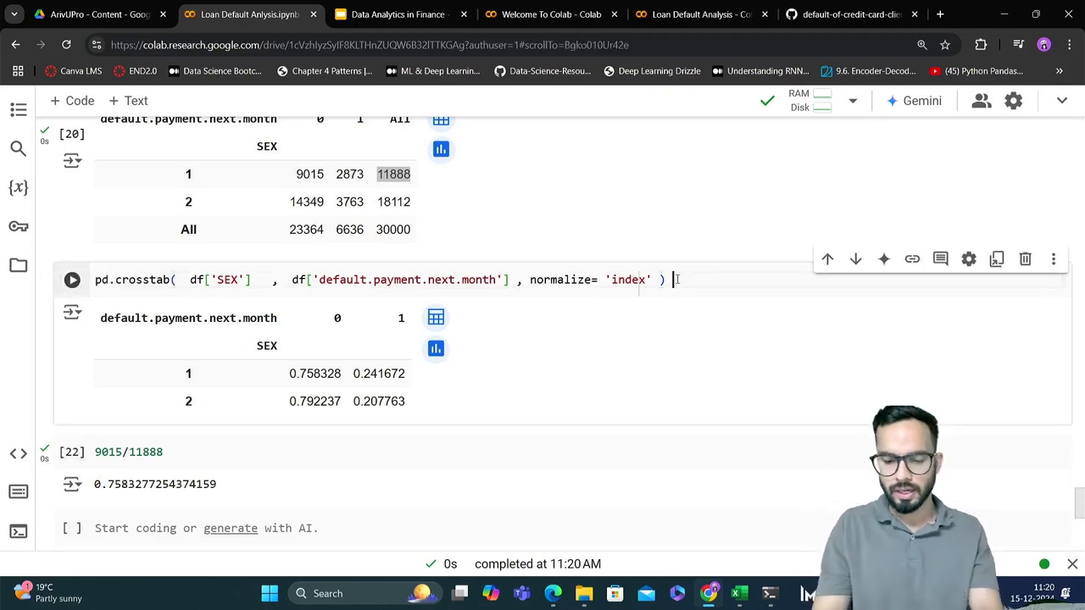
type("* 100")
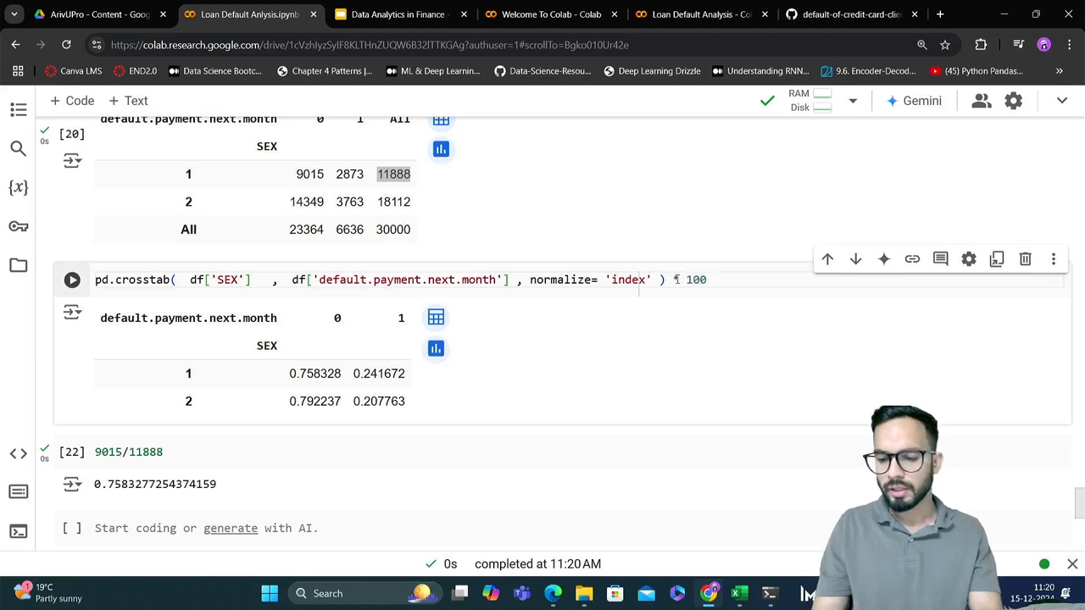
key("shift+Return")
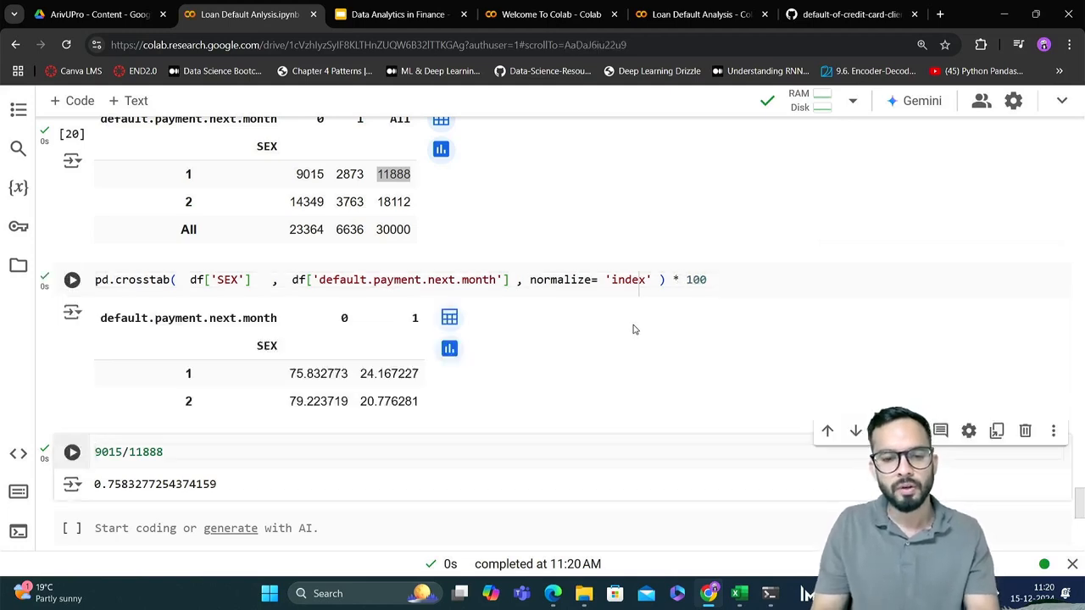
left_click(188, 442)
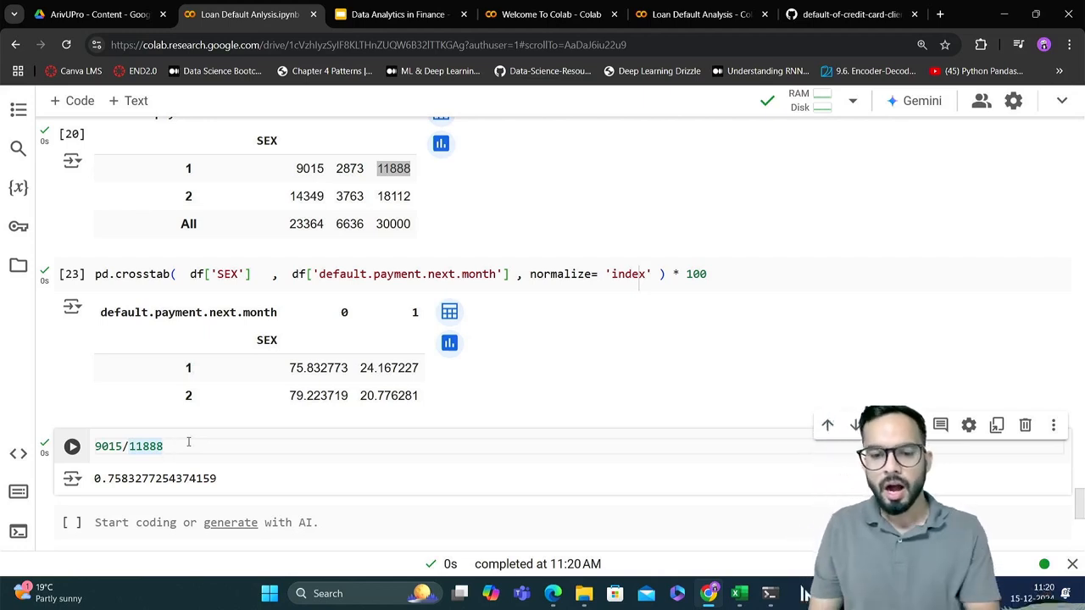
Examine the default and non-default percentages for each SEX value in the row-normalized crosstab
scroll(351, 391, "up", 1)
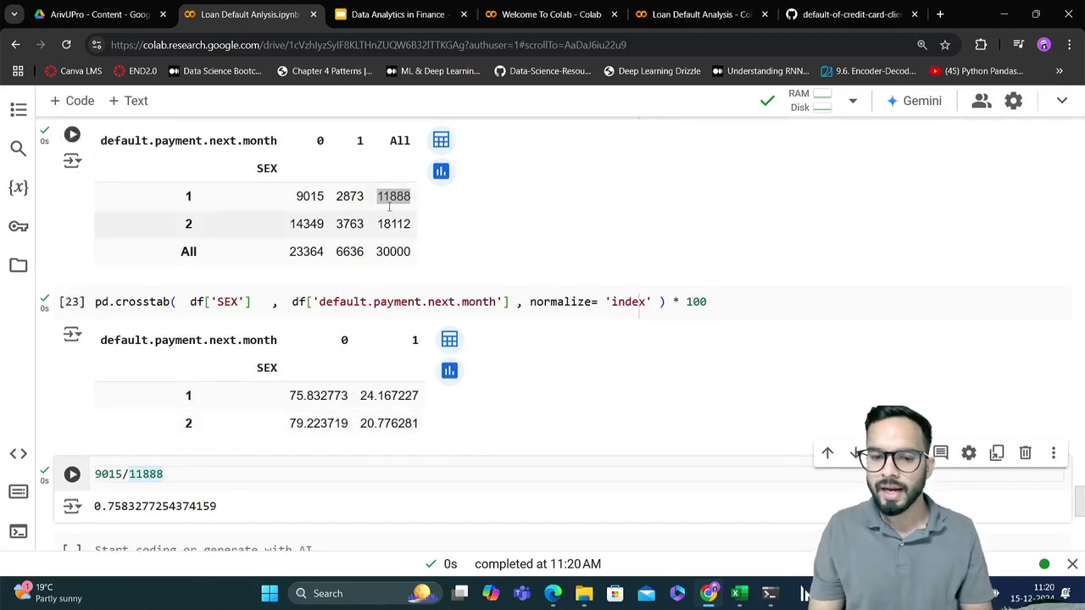
left_click_drag(360, 395, 420, 395)
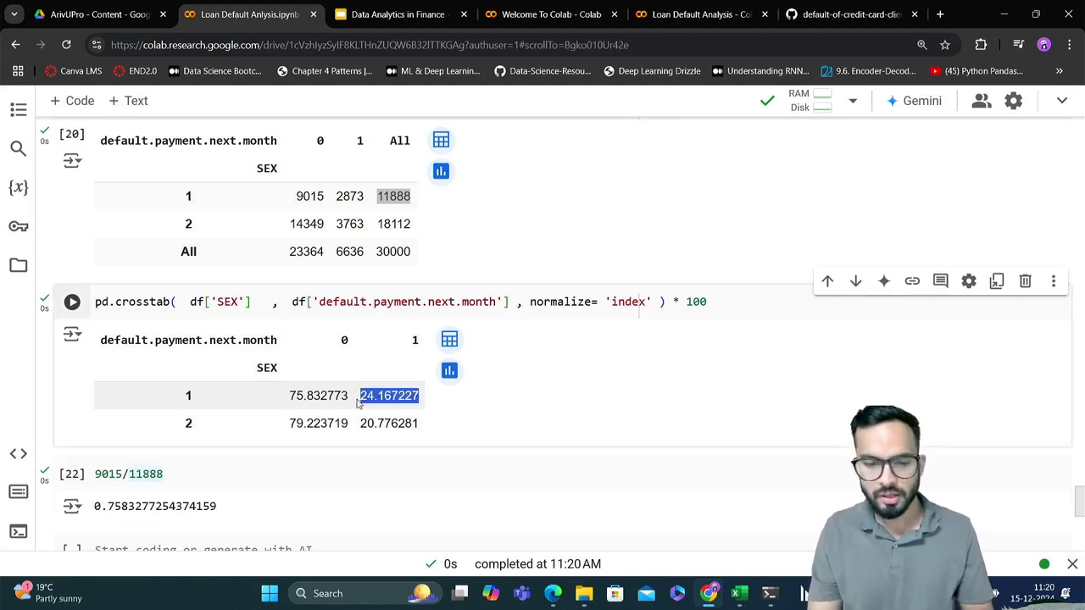
left_click_drag(349, 396, 286, 400)
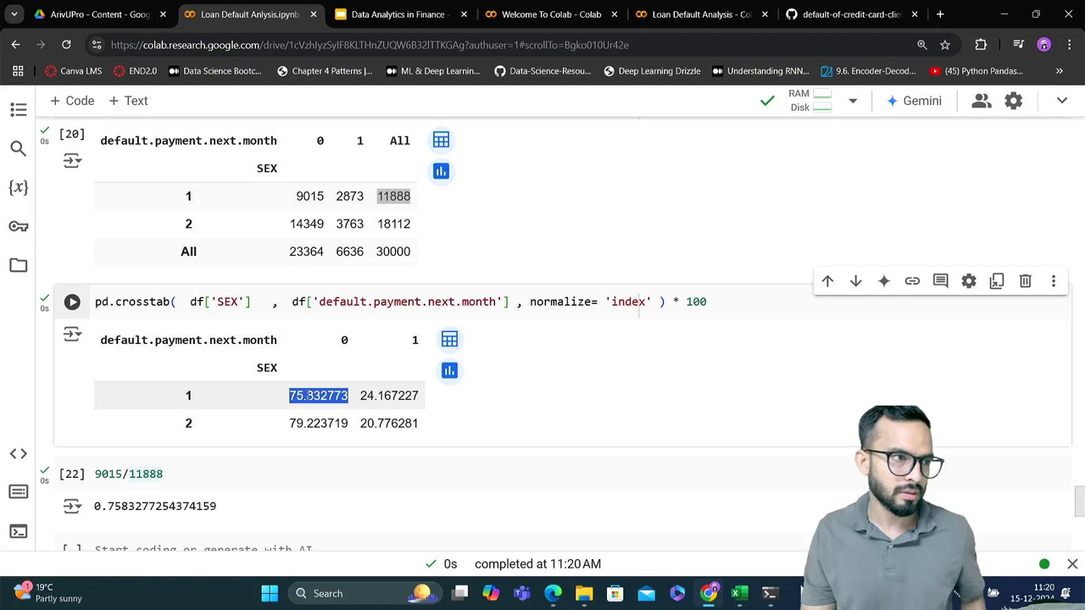
scroll(309, 395, "up", 1)
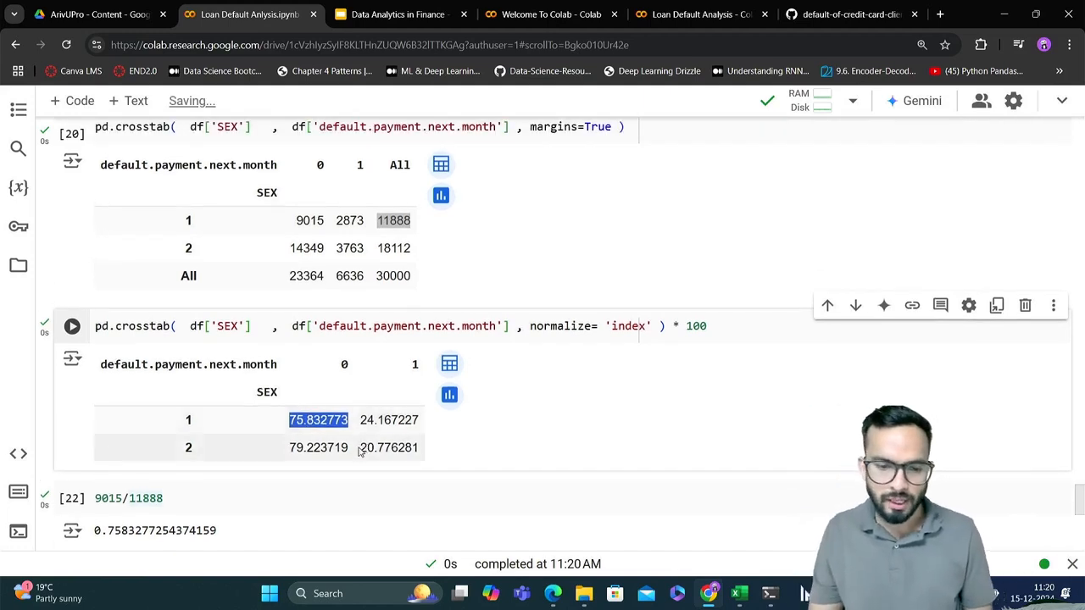
left_click_drag(362, 449, 419, 449)
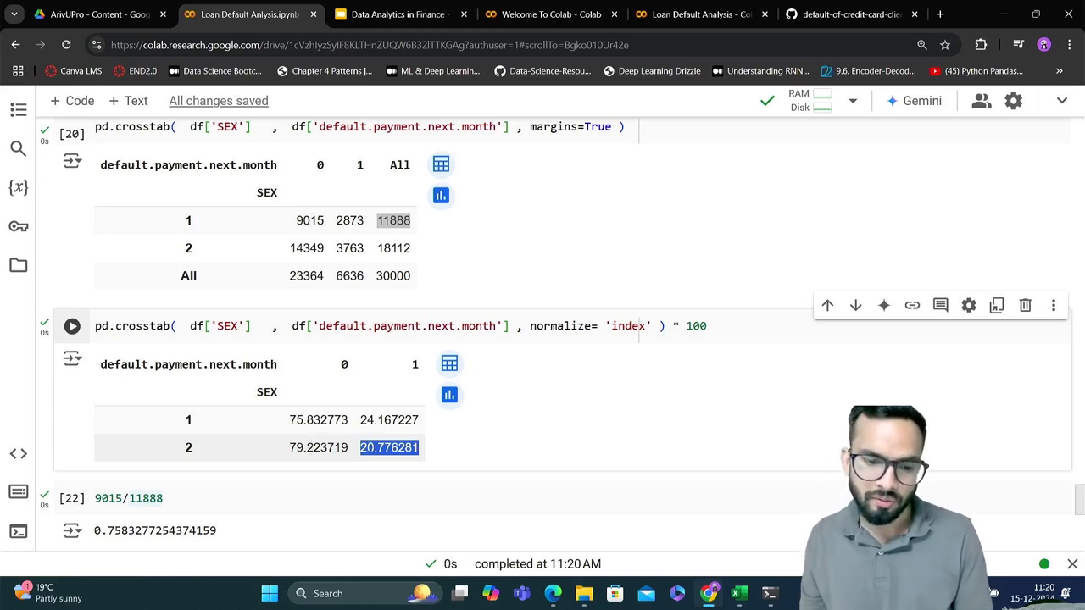
double_click(310, 447)
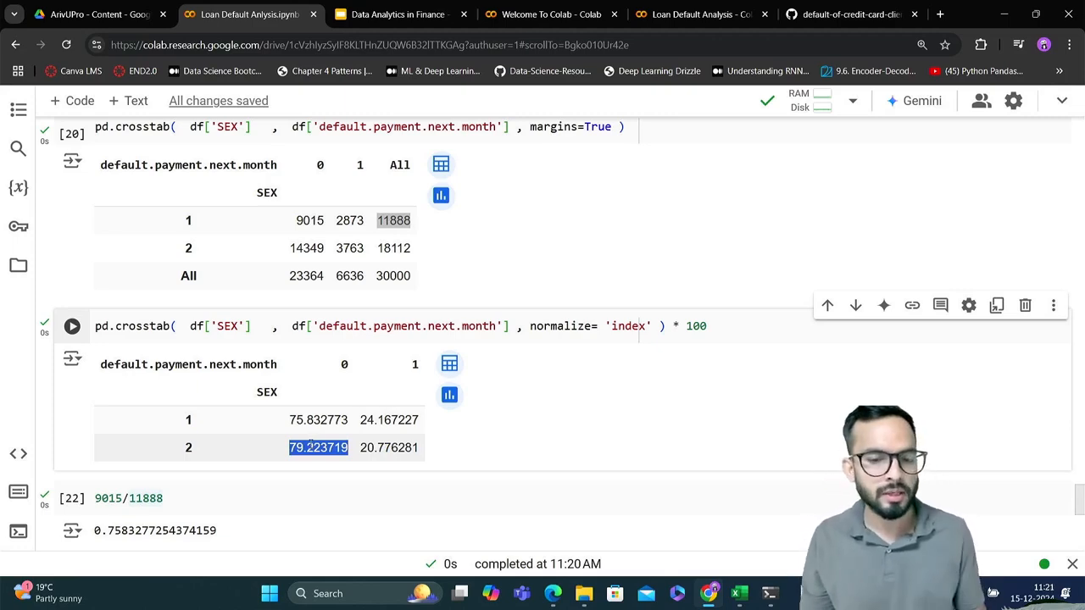
Compare the default counts of SEX 1 and SEX 2 with their row totals in the crosstab with margins
scroll(322, 424, "up", 1)
double_click(349, 257)
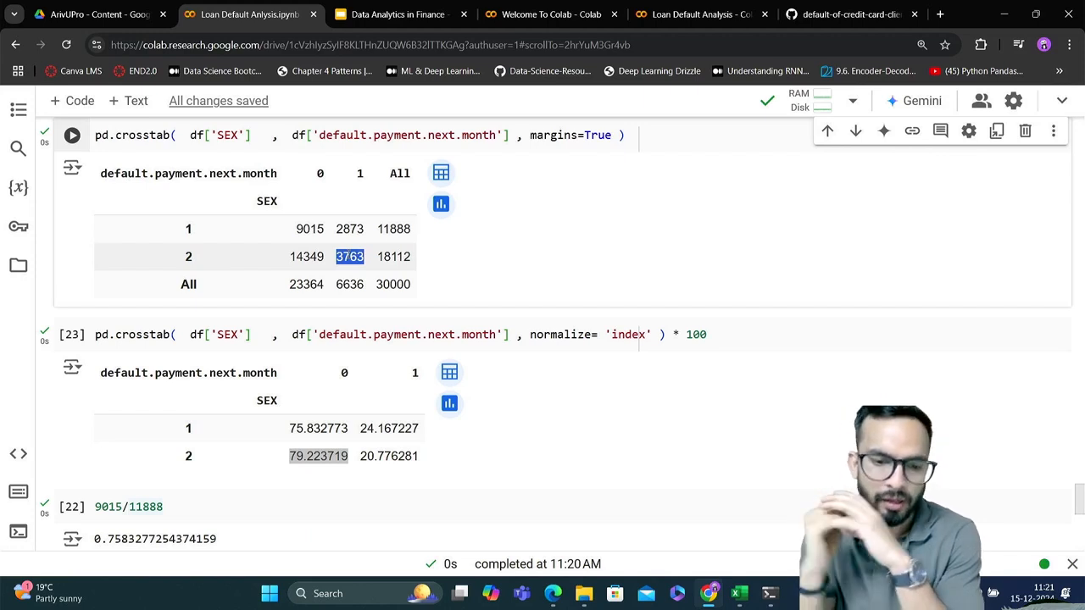
double_click(392, 230)
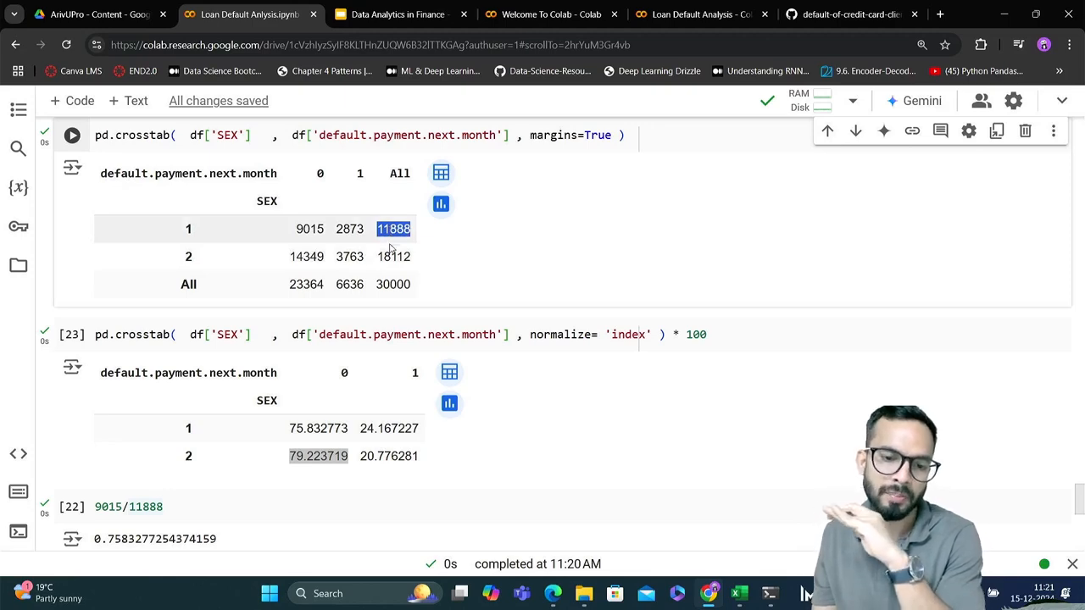
double_click(392, 257)
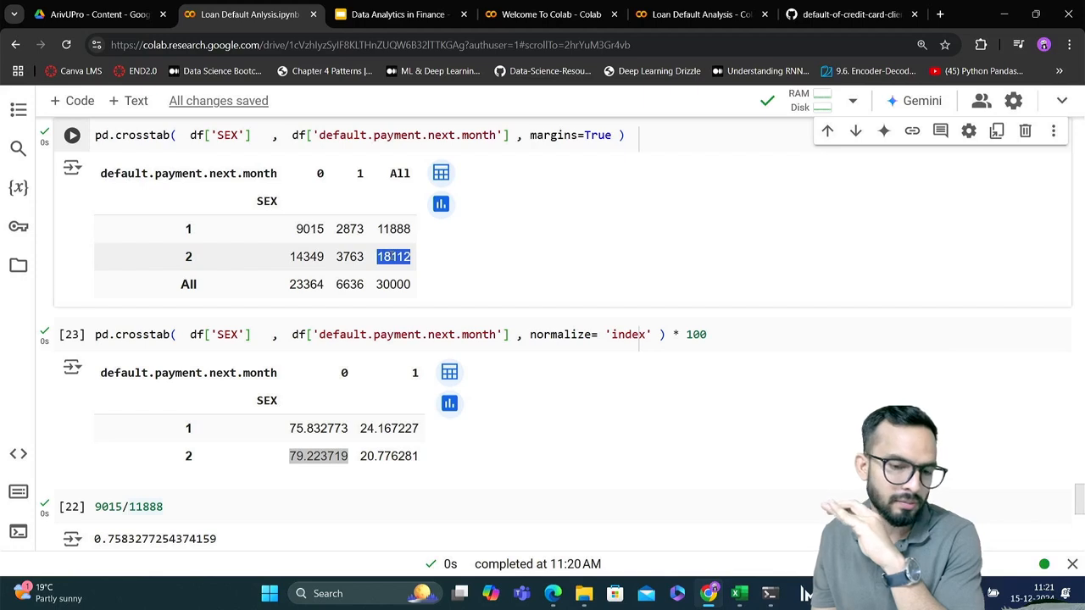
double_click(350, 229)
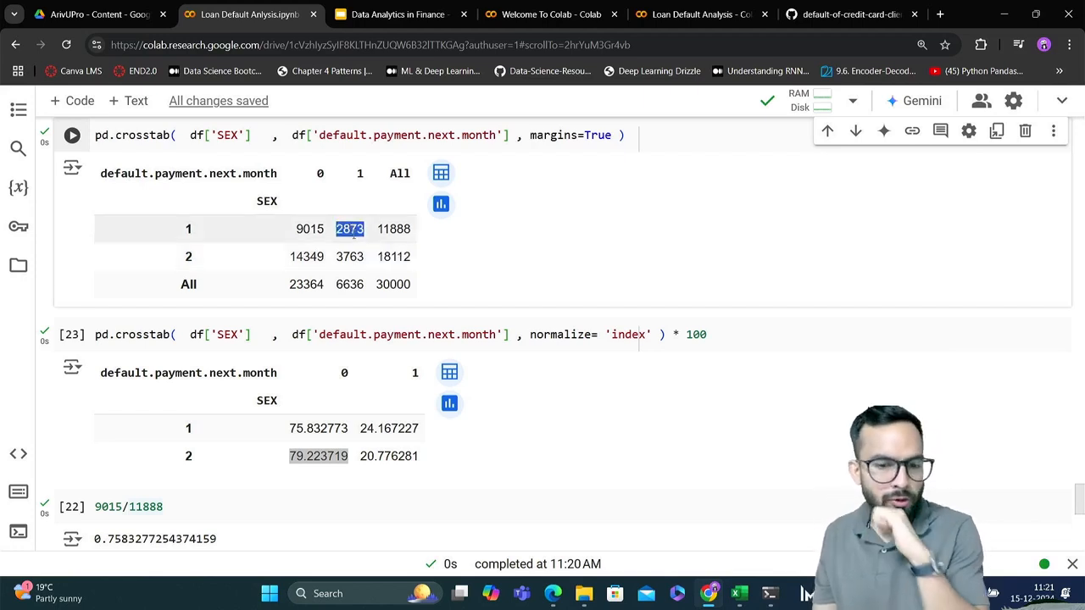
left_click(339, 238)
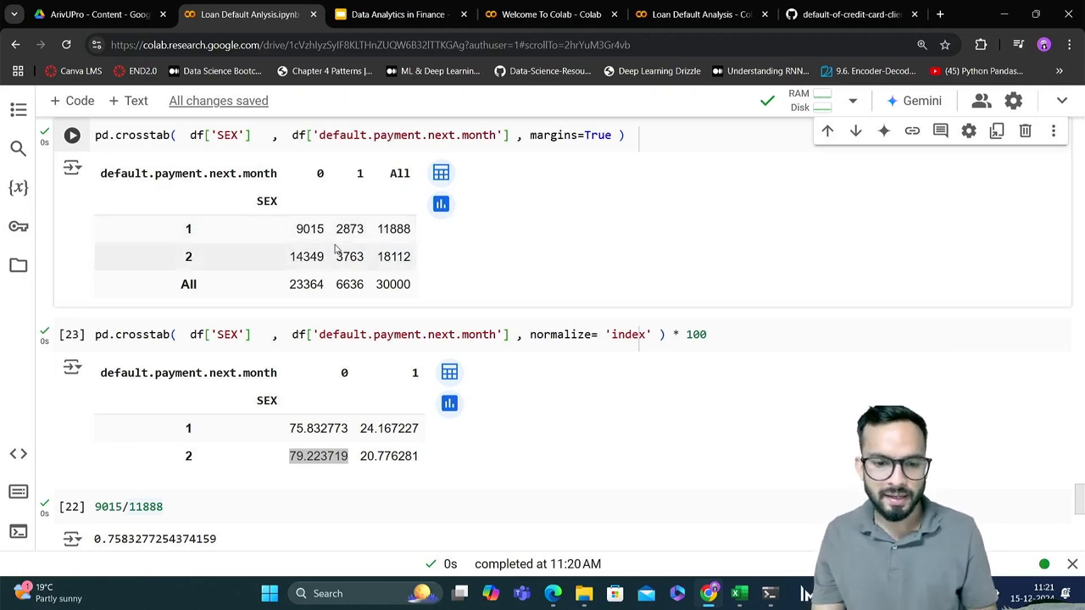
left_click_drag(335, 261, 368, 262)
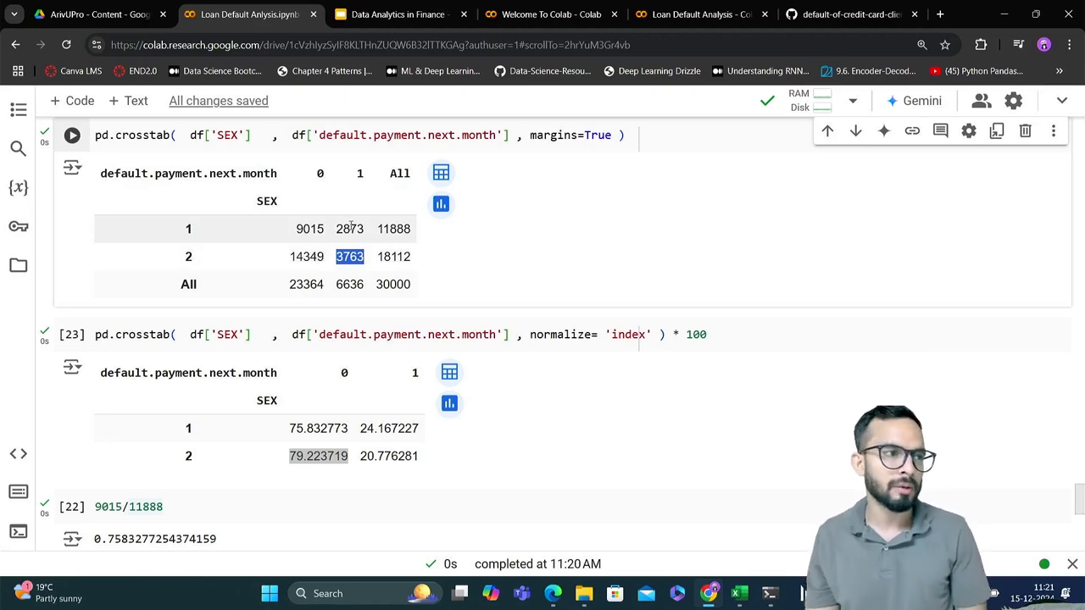
scroll(350, 225, "down", 1)
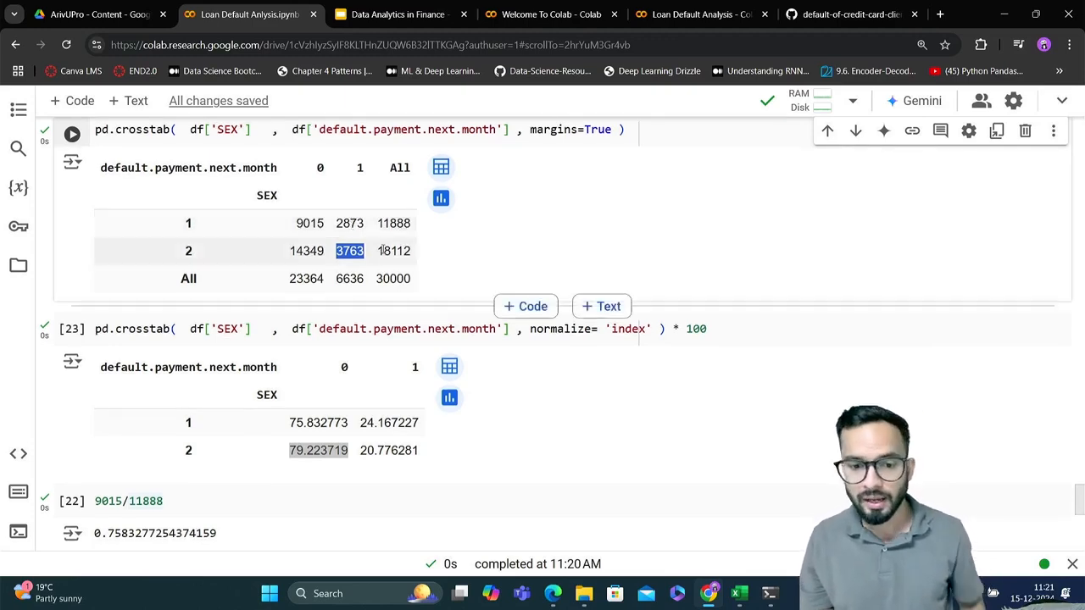
left_click(378, 251)
left_click_drag(378, 251, 414, 255)
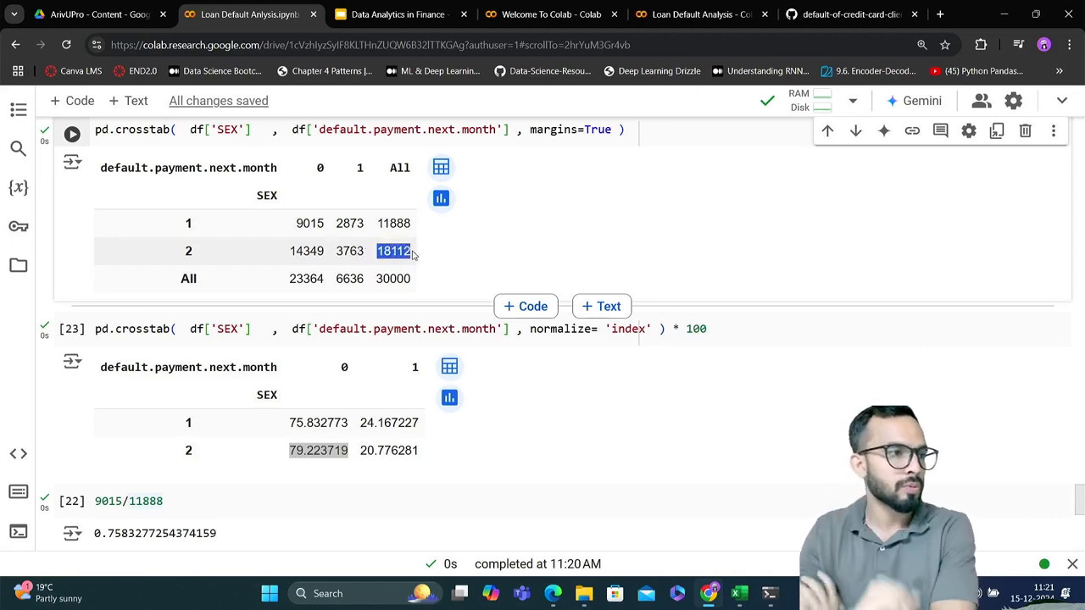
Compare the default percentages of both SEX values in the normalized crosstab and review the two columns its code uses
scroll(413, 253, "down", 1)
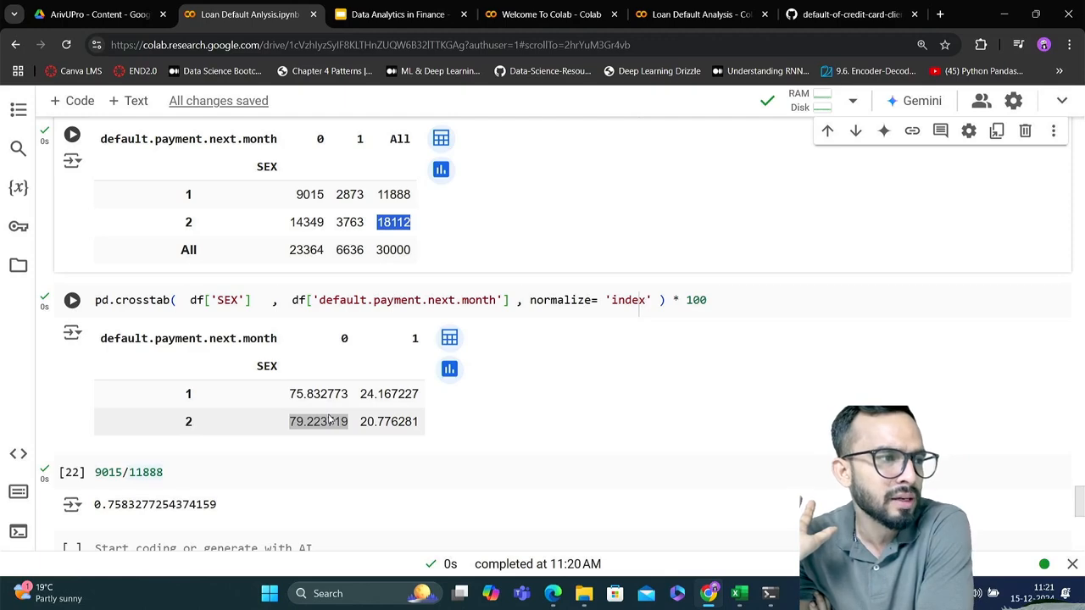
scroll(331, 422, "down", 1)
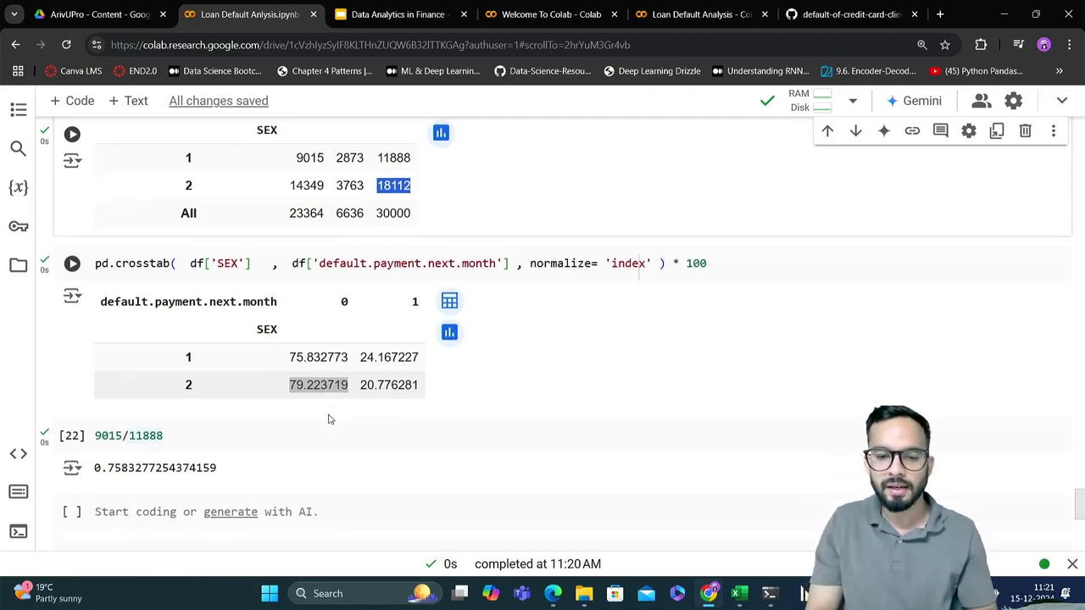
left_click_drag(361, 357, 426, 364)
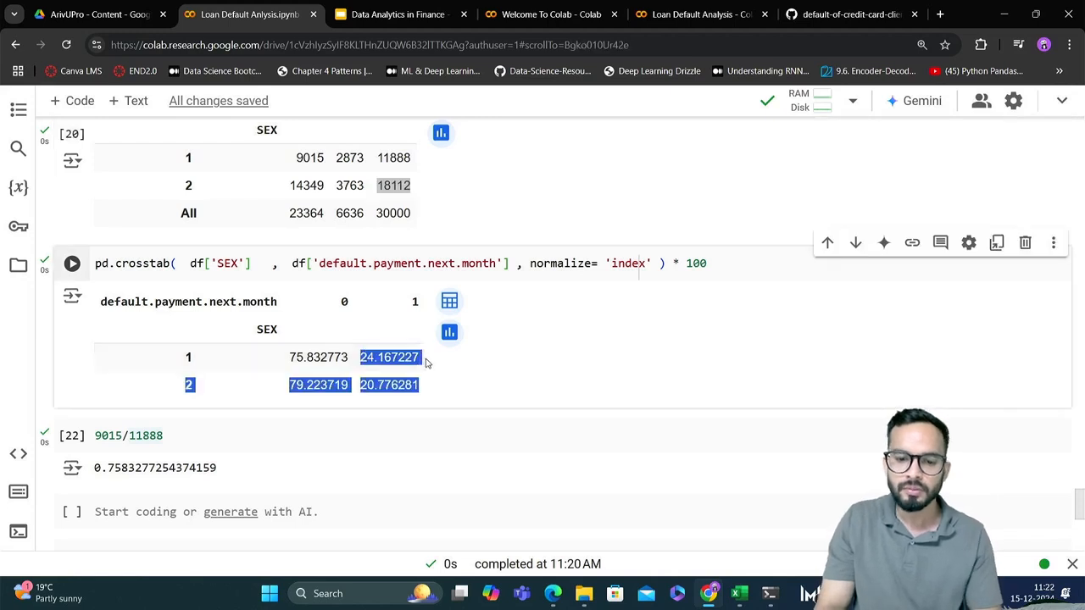
left_click(411, 358)
left_click_drag(361, 357, 421, 357)
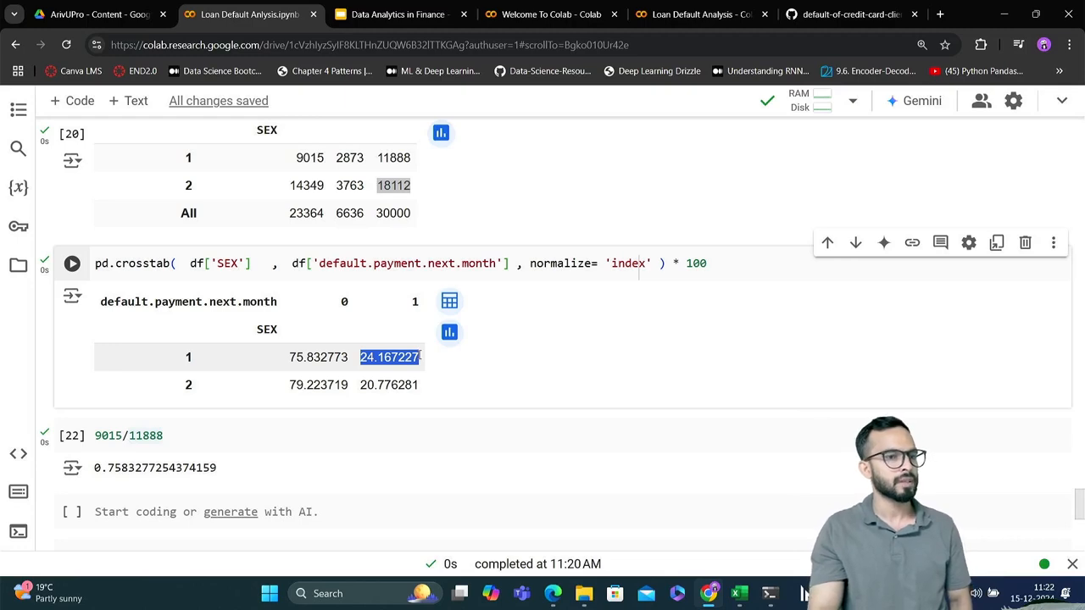
double_click(234, 266)
left_click(308, 266)
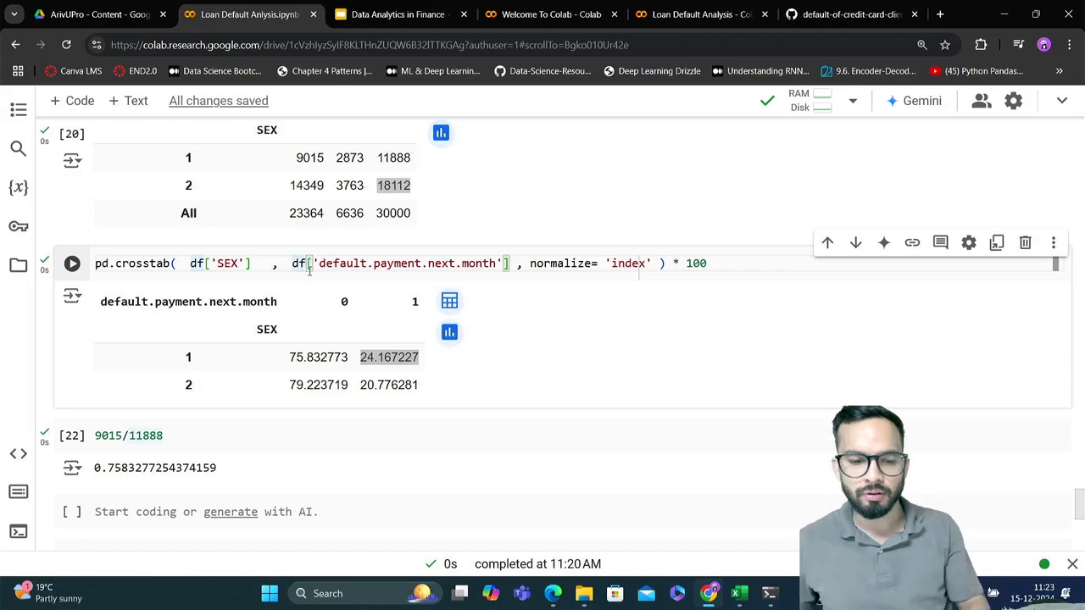
Review the Data Description section for the SEX, EDUCATION, MARRIAGE, AGE and PAY column definitions
scroll(598, 388, "up", 2)
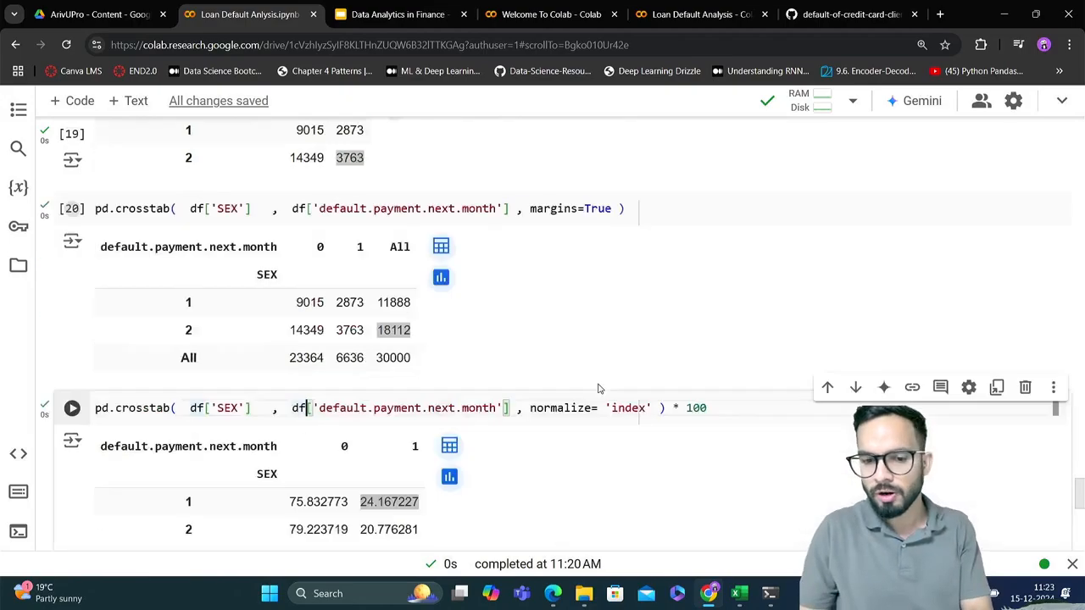
scroll(598, 388, "up", 20)
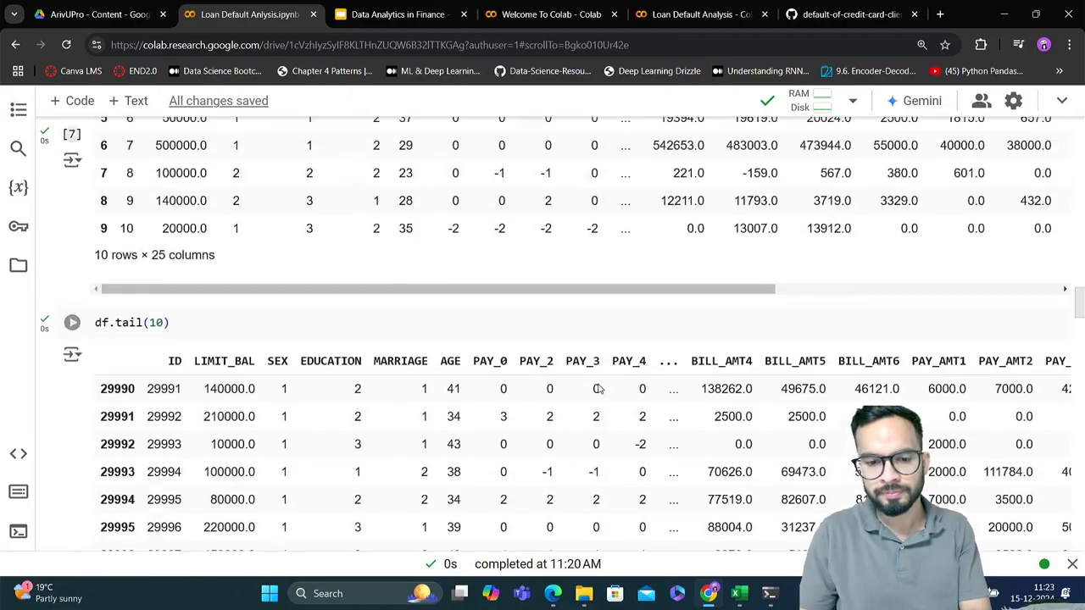
scroll(599, 388, "up", 20)
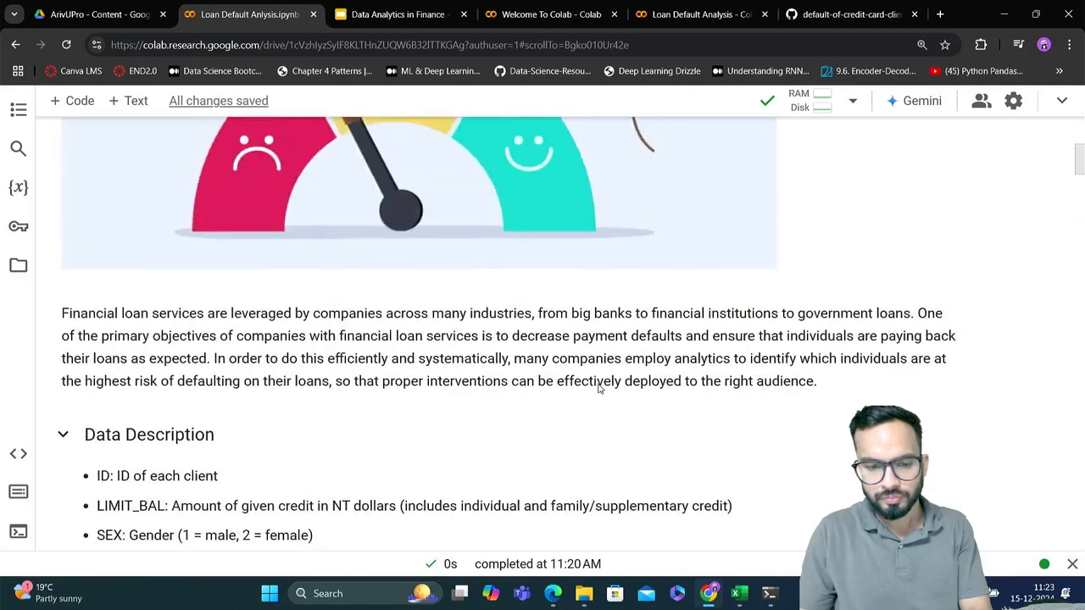
scroll(599, 388, "down", 3)
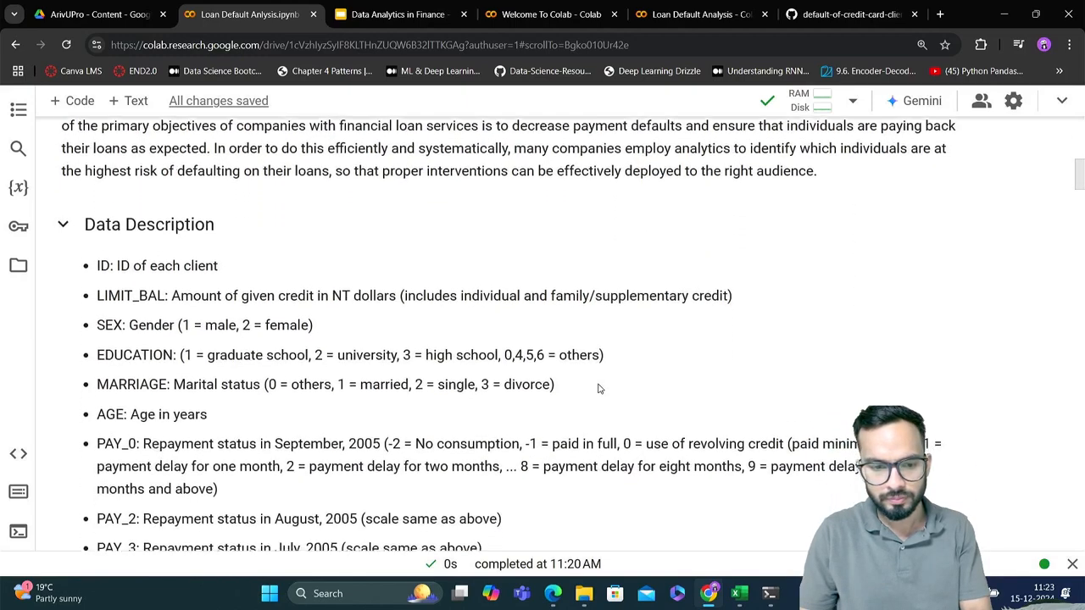
scroll(598, 388, "down", 1)
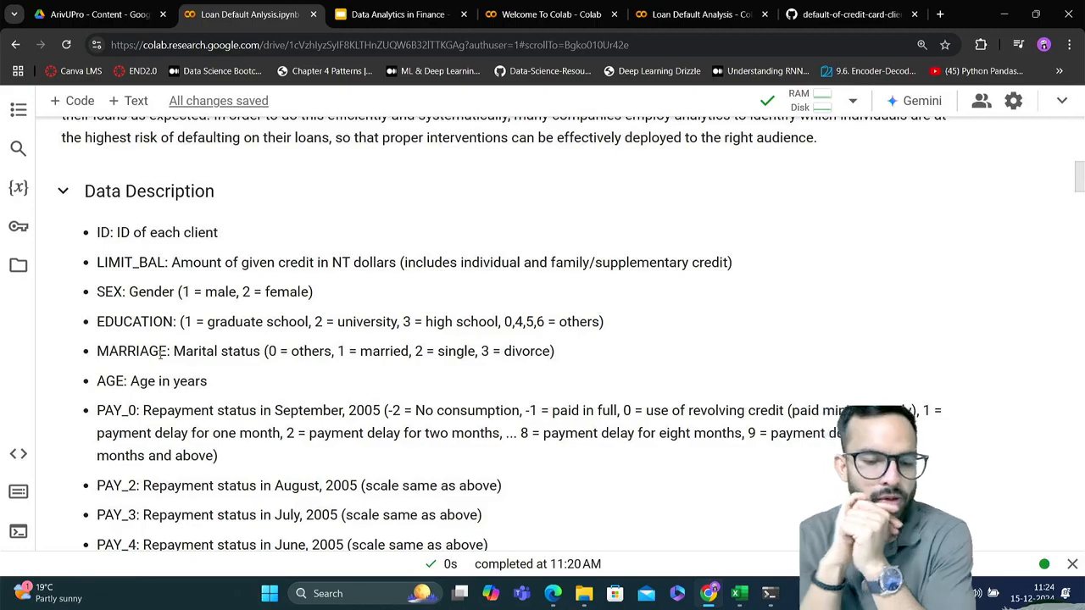
scroll(352, 355, "down", 10)
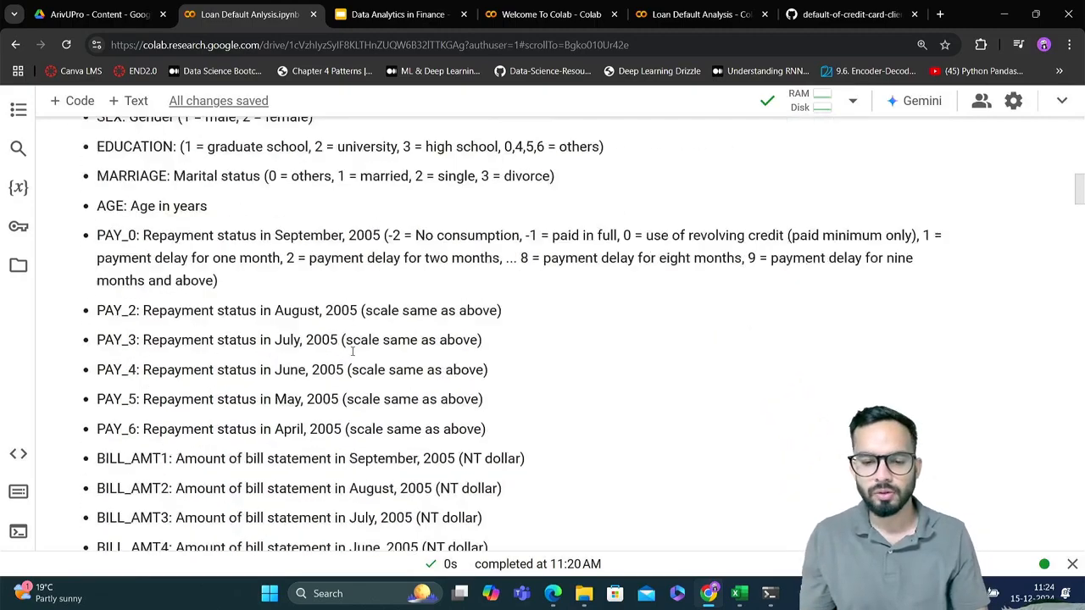
Replace the 9015/11888 calculation with the comment "# What maritial Status is more likely to default on payments?" and run the cell
scroll(352, 355, "down", 20)
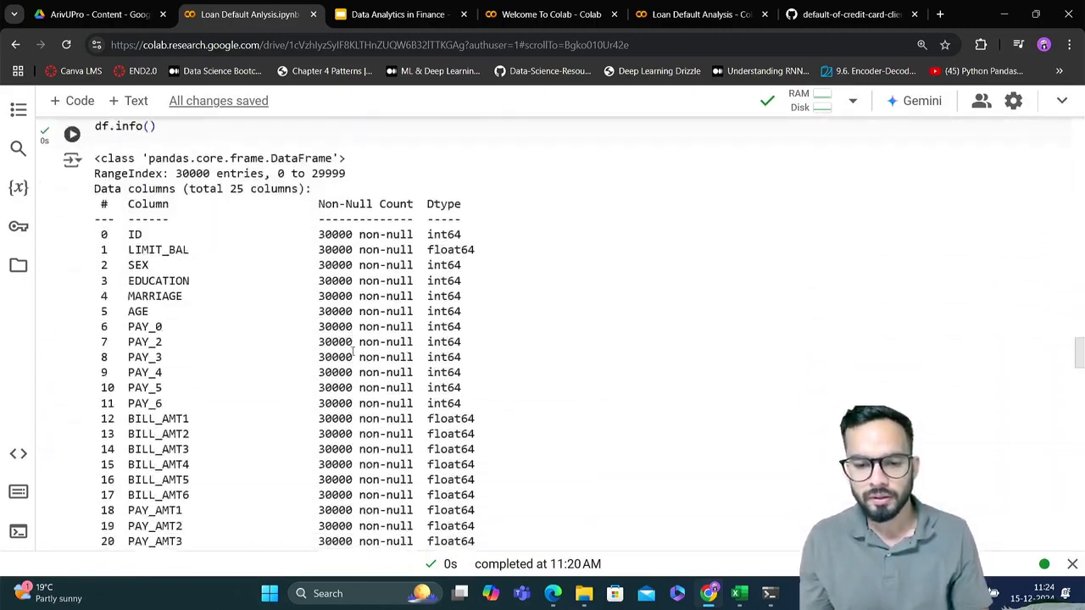
scroll(353, 356, "down", 20)
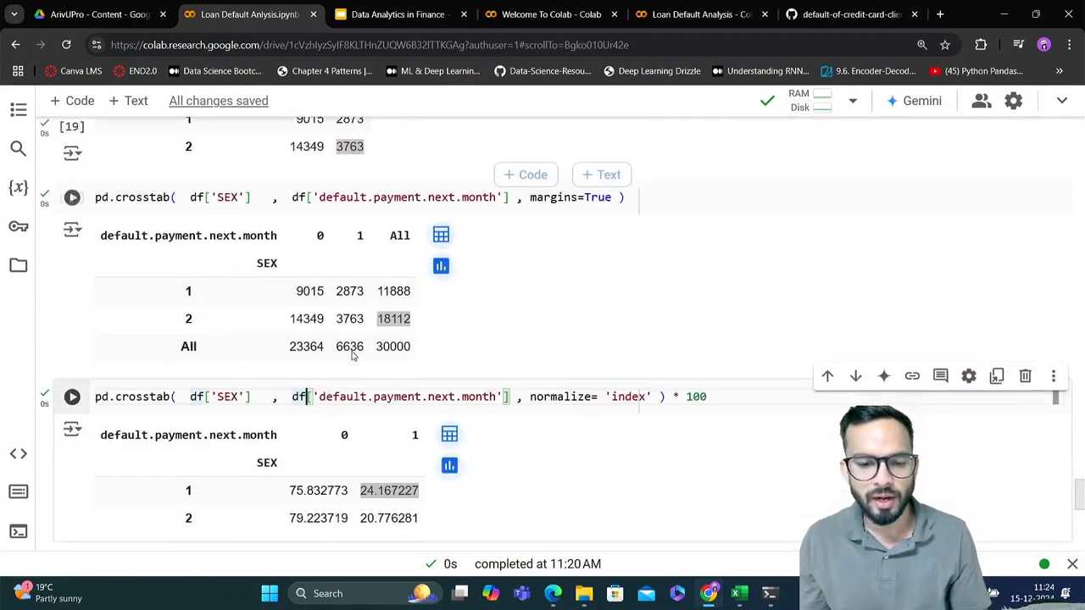
scroll(353, 350, "down", 2)
left_click(359, 367)
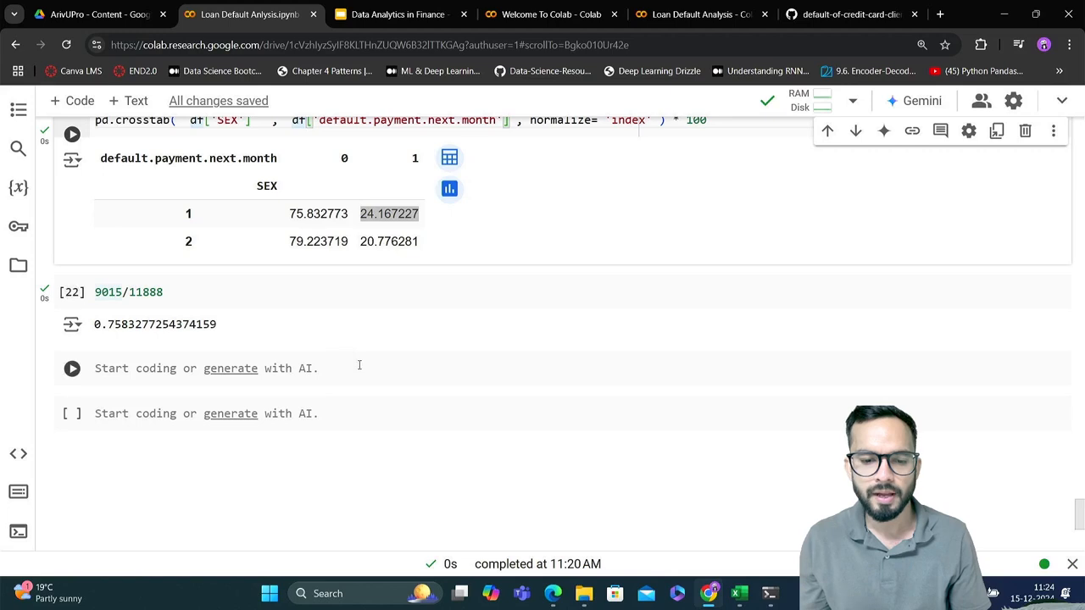
left_click(164, 291)
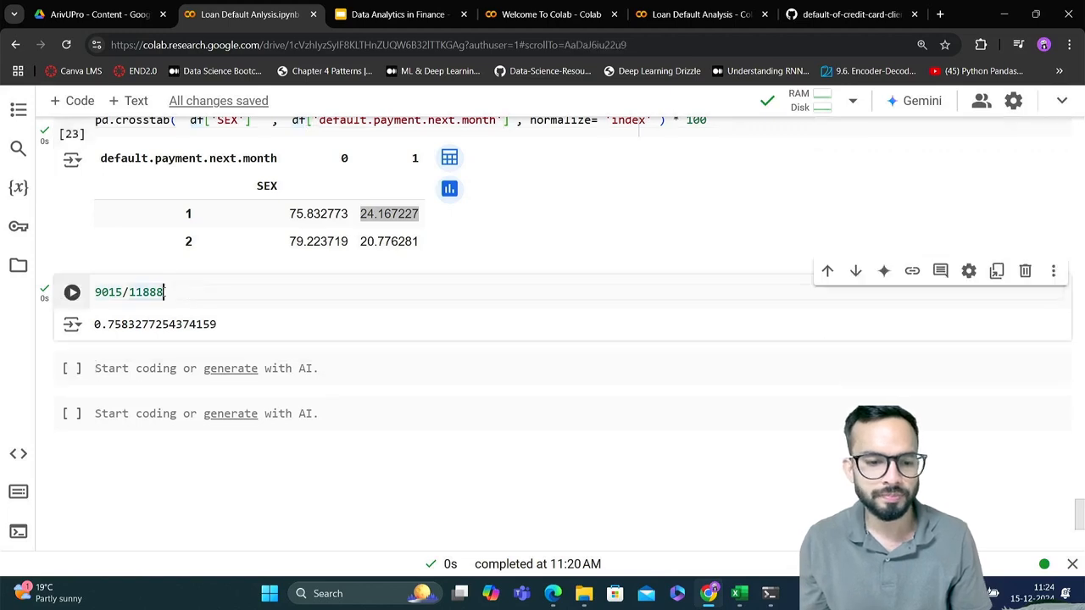
left_click_drag(165, 292, 79, 291)
key("BackSpace")
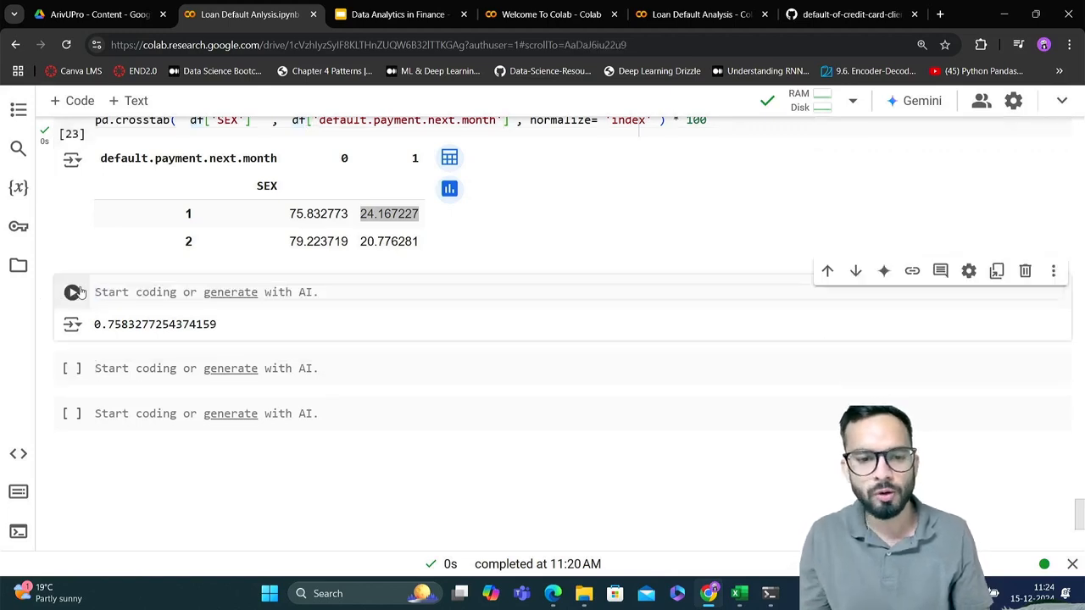
scroll(78, 292, "up", 2)
scroll(76, 291, "up", 3)
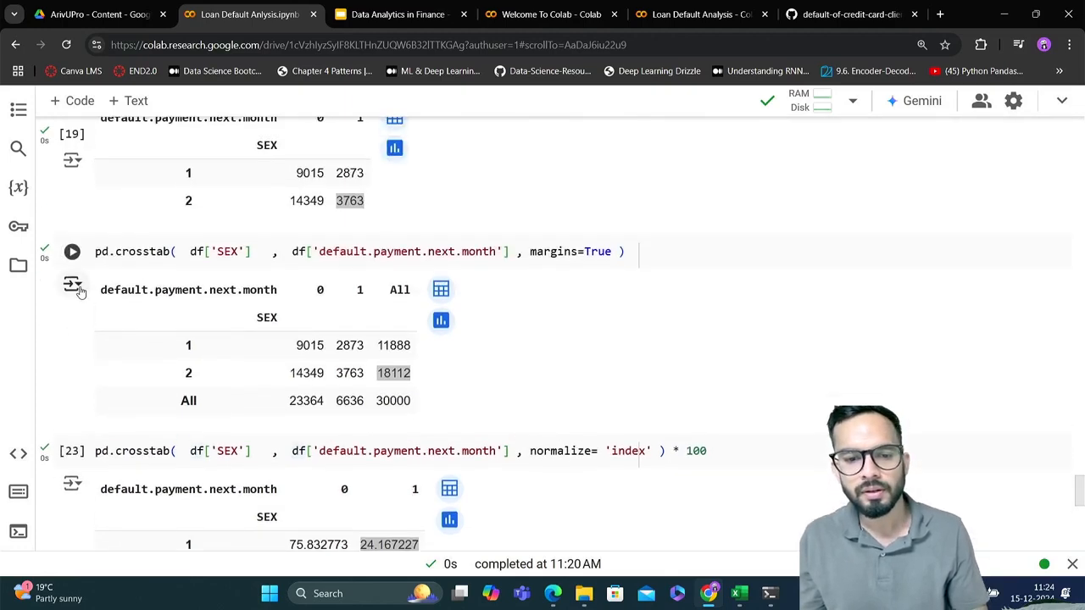
scroll(81, 292, "down", 4)
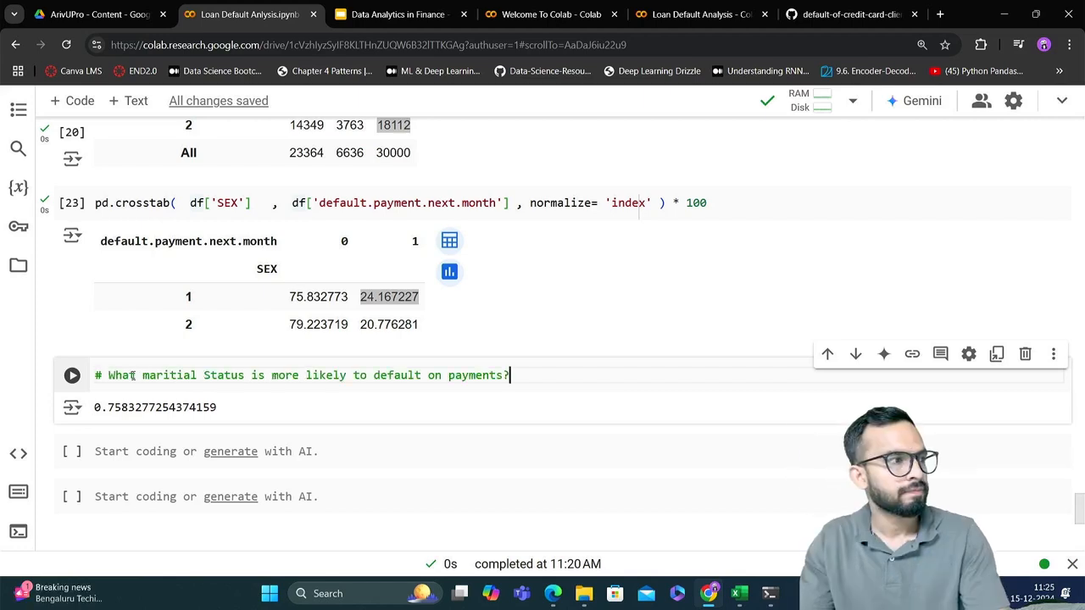
key("shift+Return")
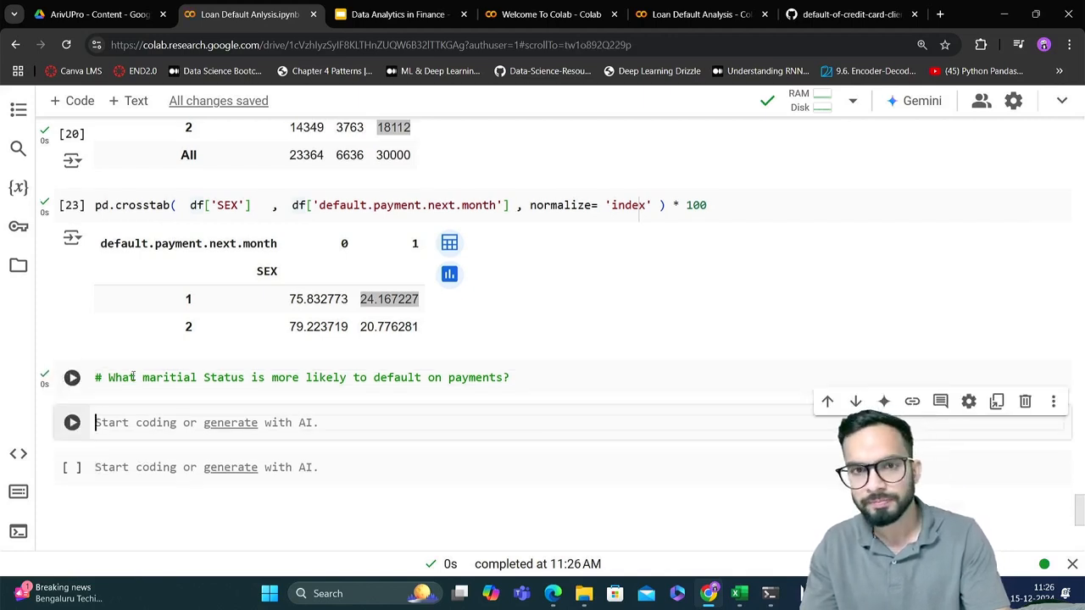
Copy the row-normalized SEX crosstab code onto a new line under the marital status comment
scroll(133, 377, "up", 3)
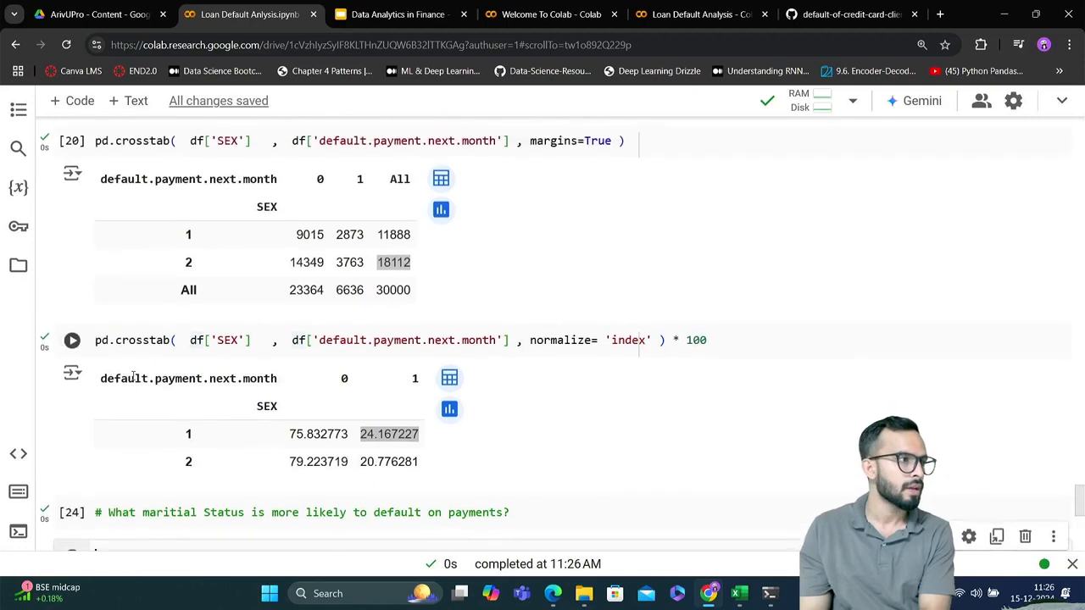
scroll(133, 377, "down", 1)
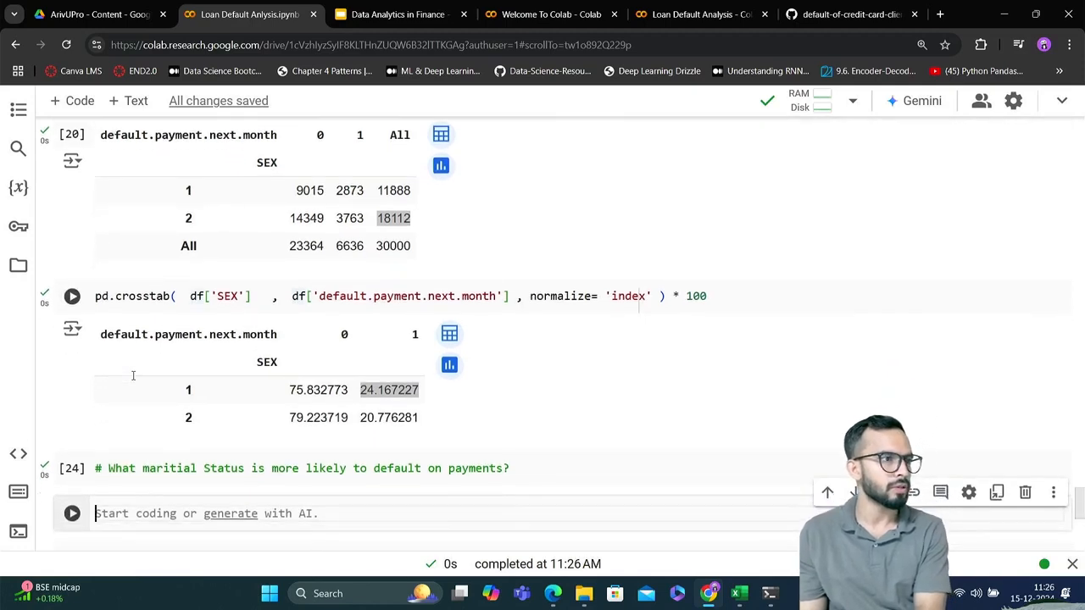
scroll(133, 375, "down", 1)
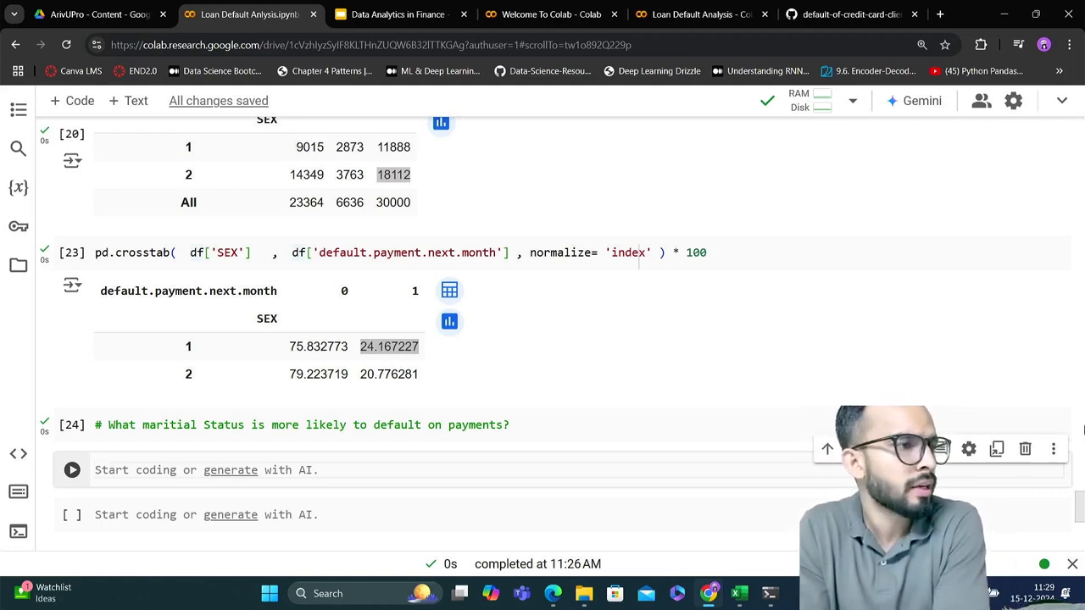
left_click(718, 254)
key("ctrl+a")
key("ctrl+c")
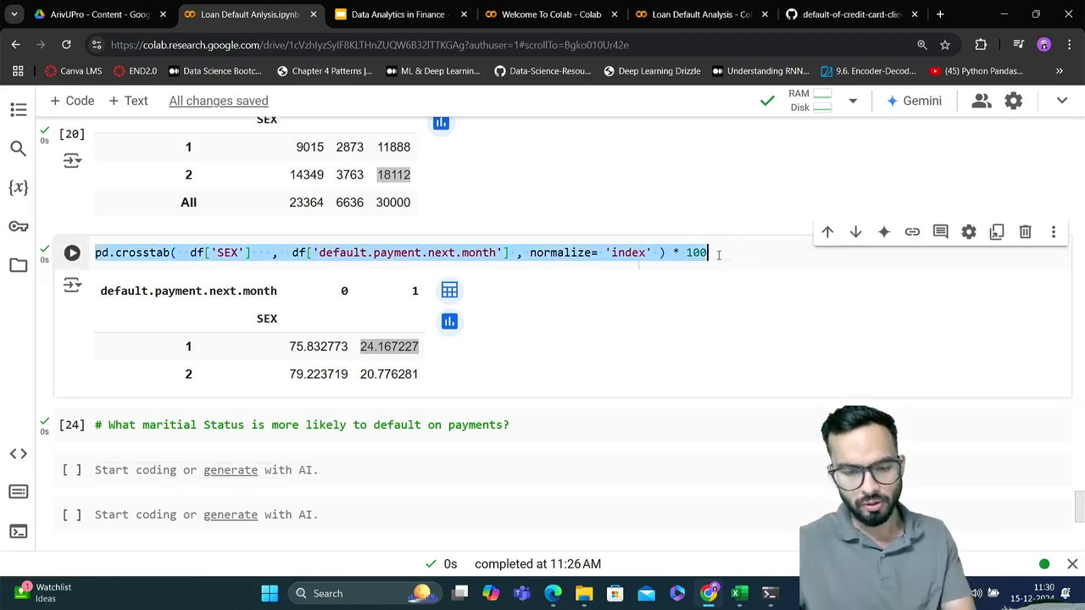
scroll(717, 259, "down", 1)
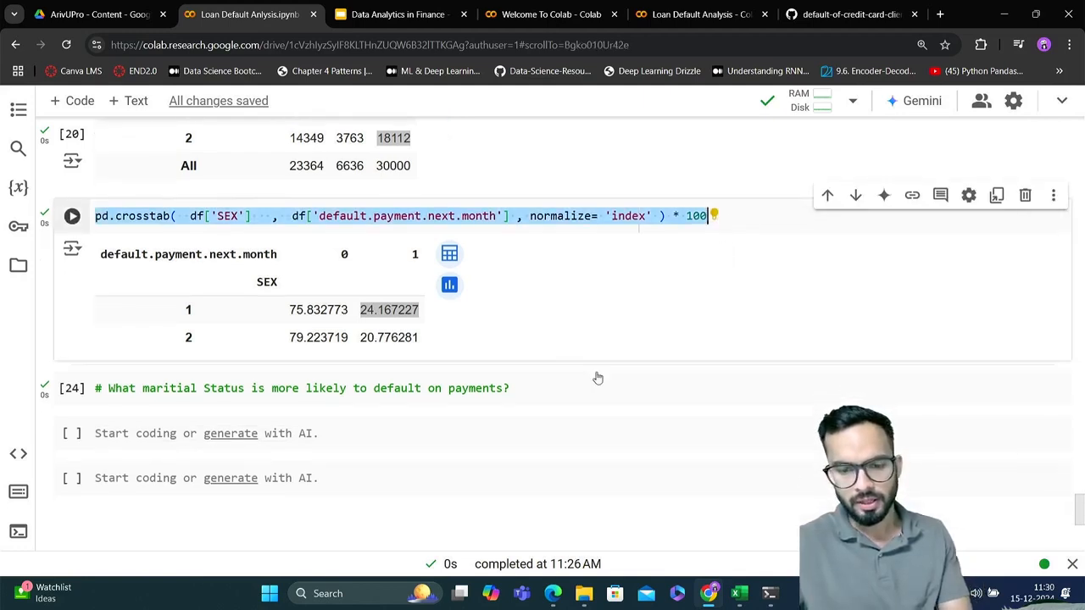
left_click(555, 393)
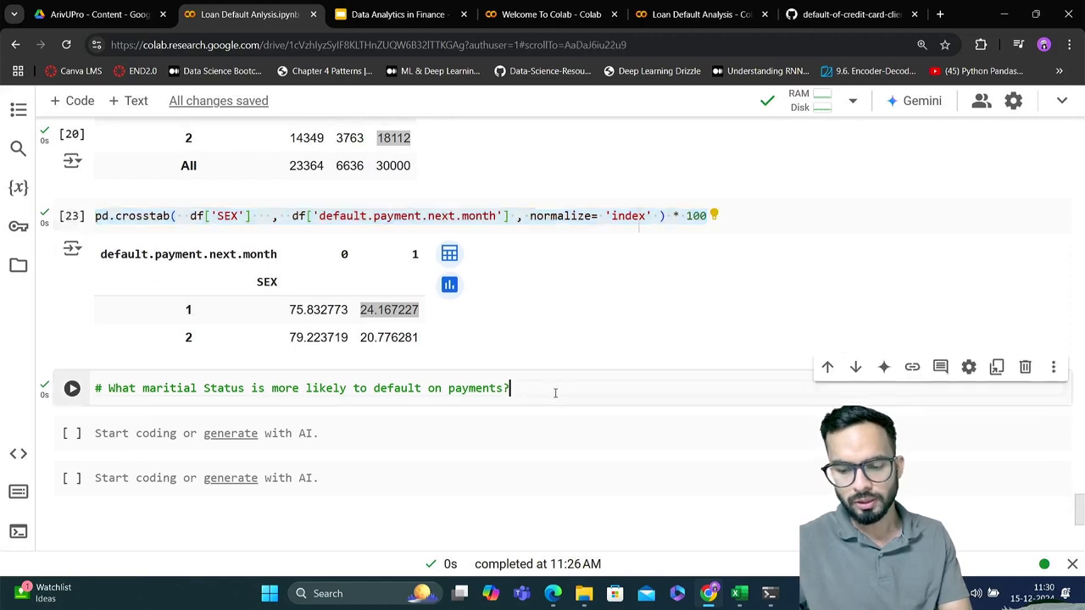
key("Return")
key("ctrl+v")
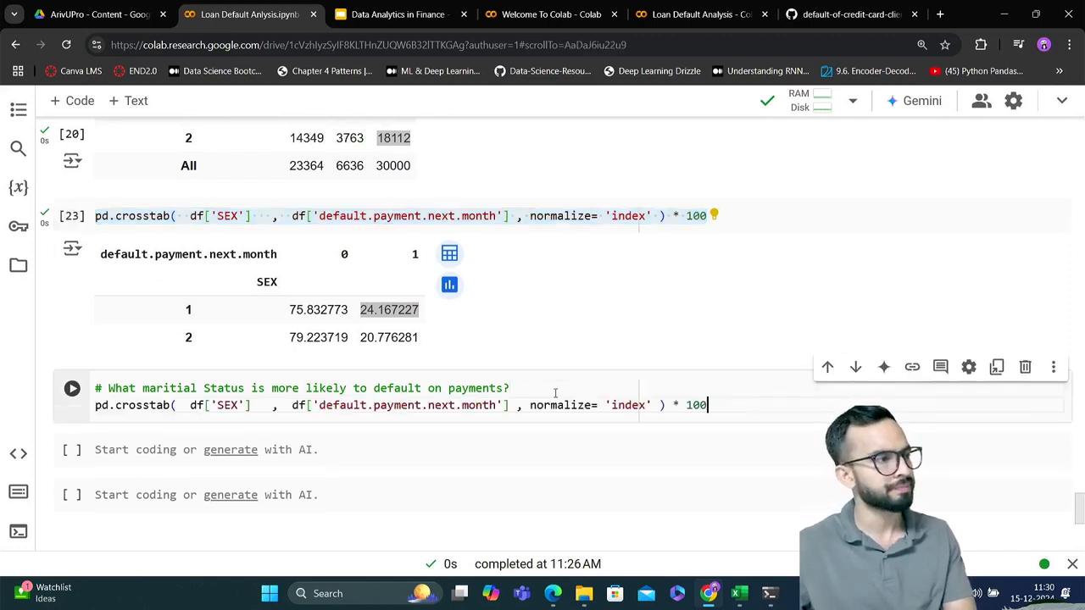
Set the first column name in the copied crosstab code to 'marital'
left_click(233, 405)
double_click(231, 405)
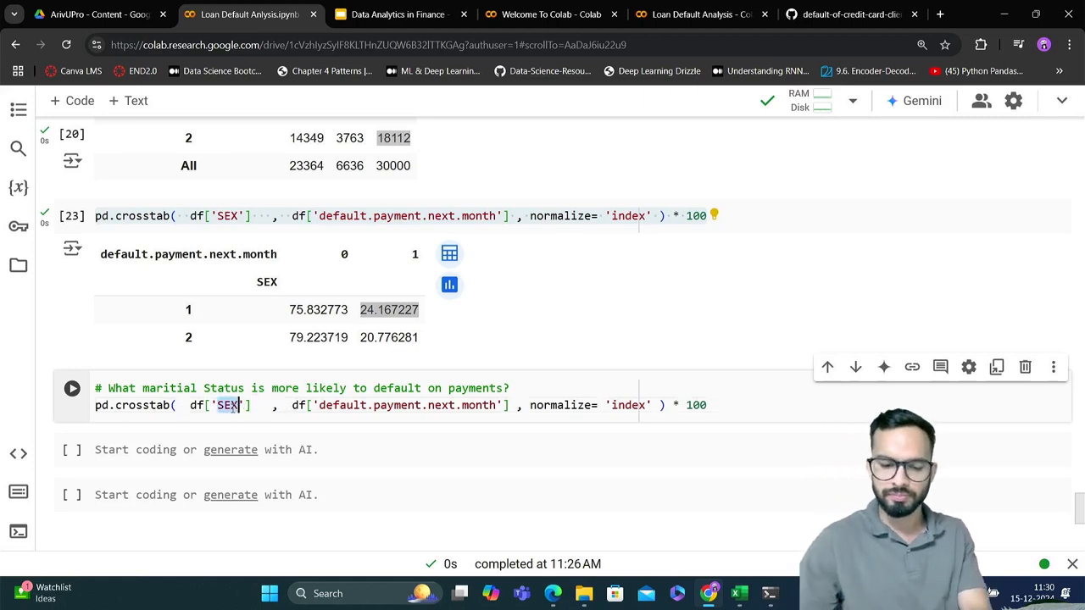
type("ma")
type("rita")
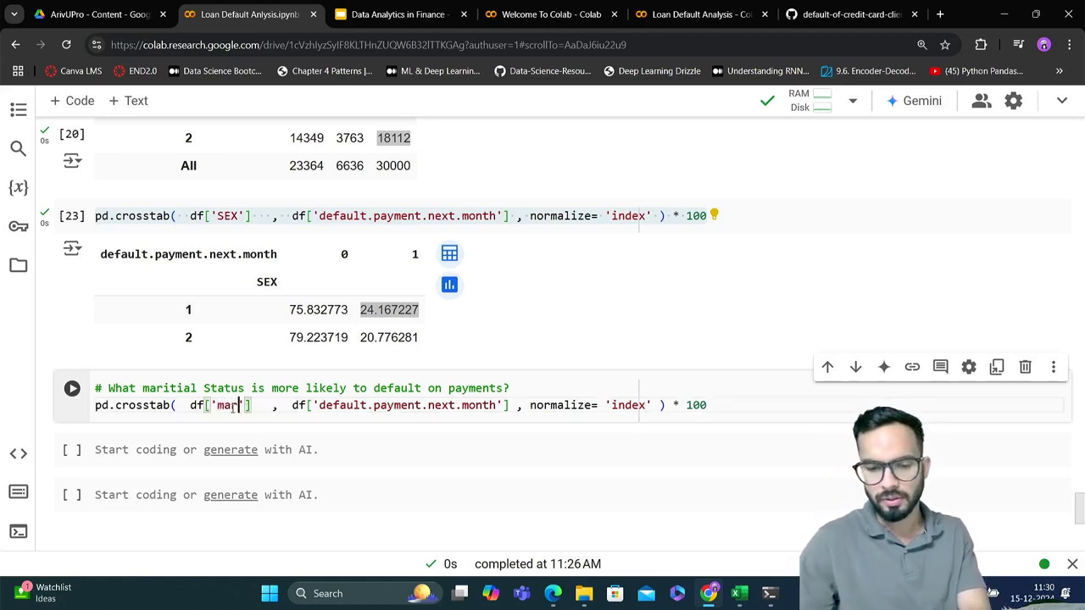
type("l")
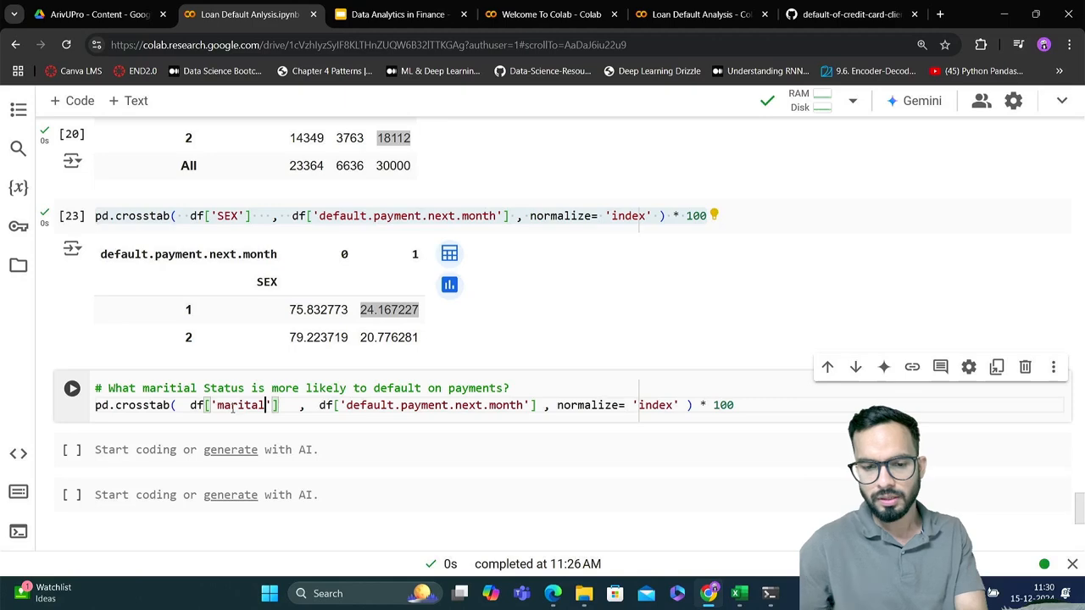
Copy the MARRIAGE column name from the df.info() output and use it as the first column in the copied crosstab
scroll(232, 408, "up", 15)
scroll(232, 408, "up", 10)
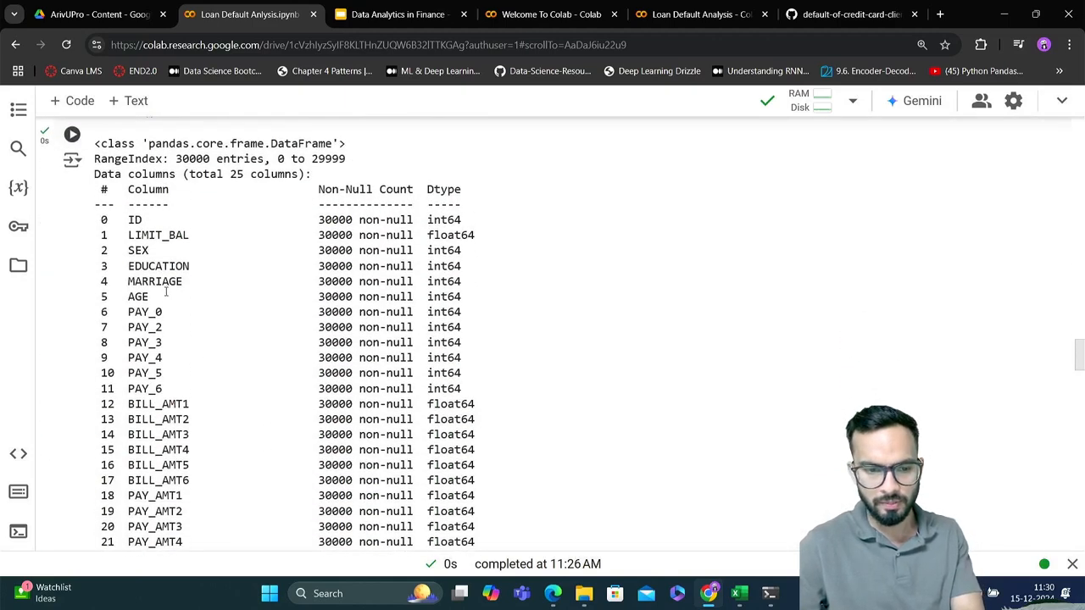
double_click(164, 287)
key("ctrl+c")
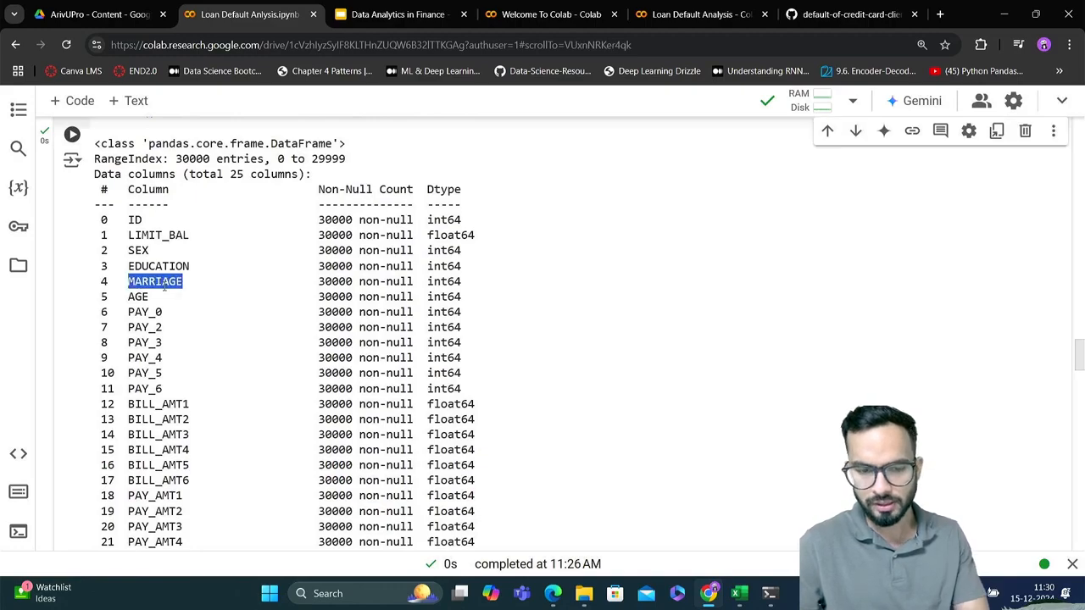
scroll(165, 286, "down", 20)
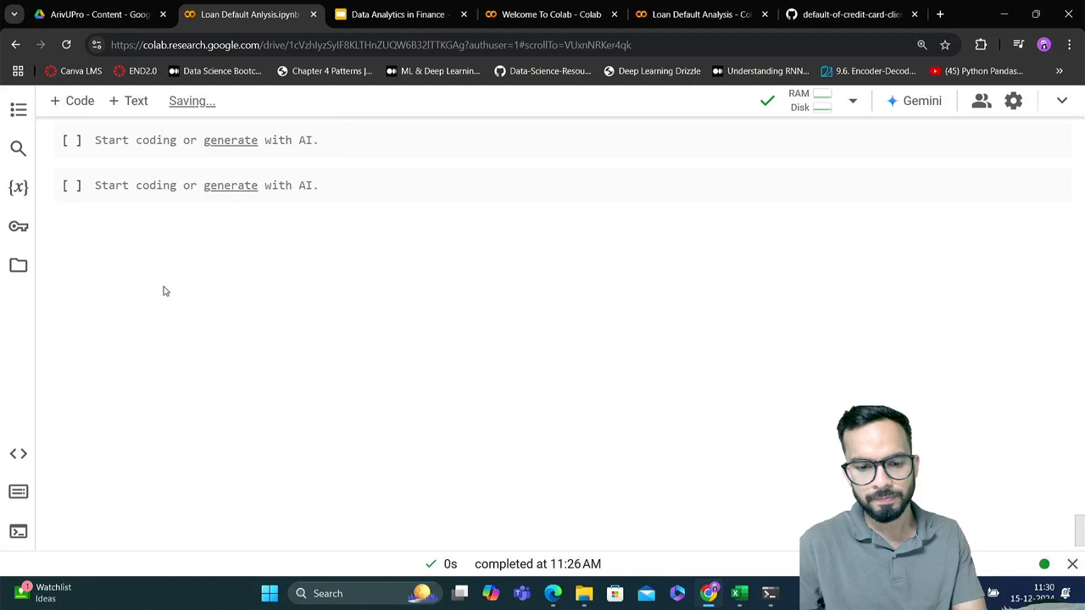
scroll(165, 291, "up", 4)
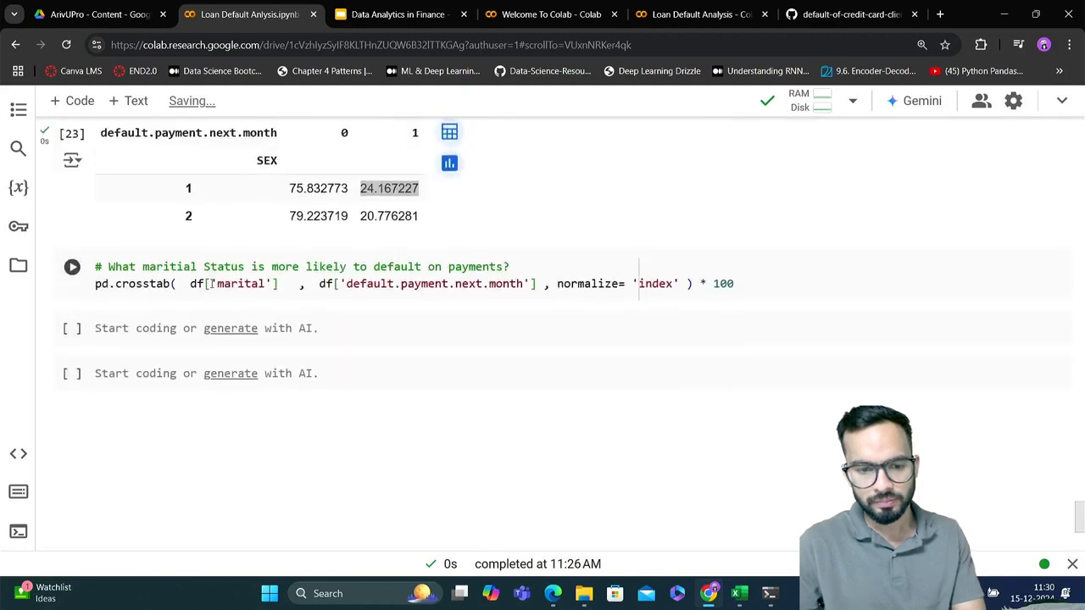
double_click(227, 285)
key("ctrl+v")
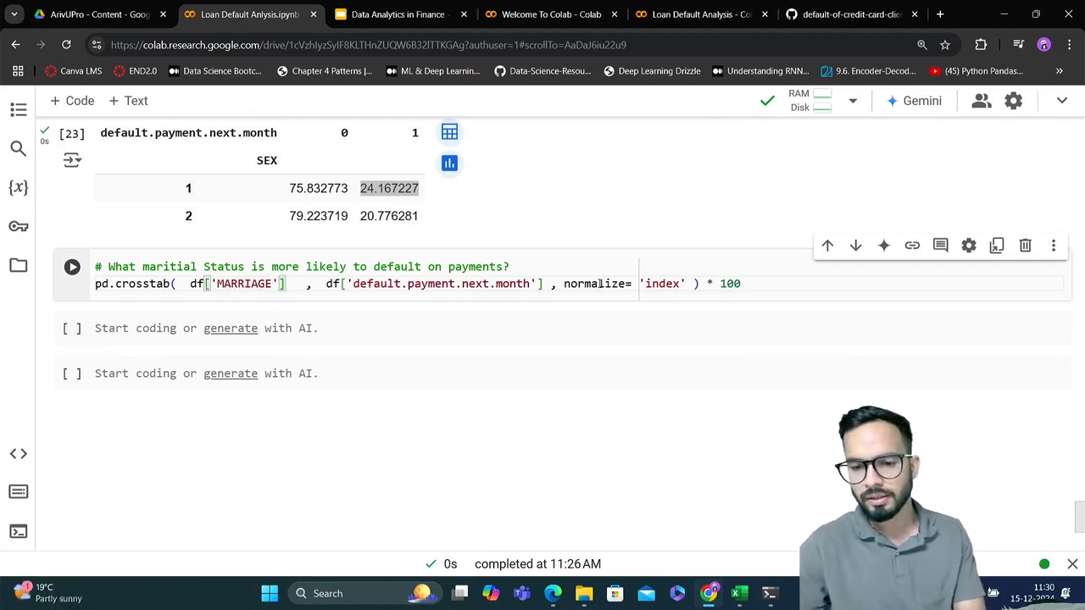
Remove the normalize argument and the * 100 factor from the MARRIAGE crosstab and run the cell
left_click_drag(550, 285, 686, 285)
key("BackSpace")
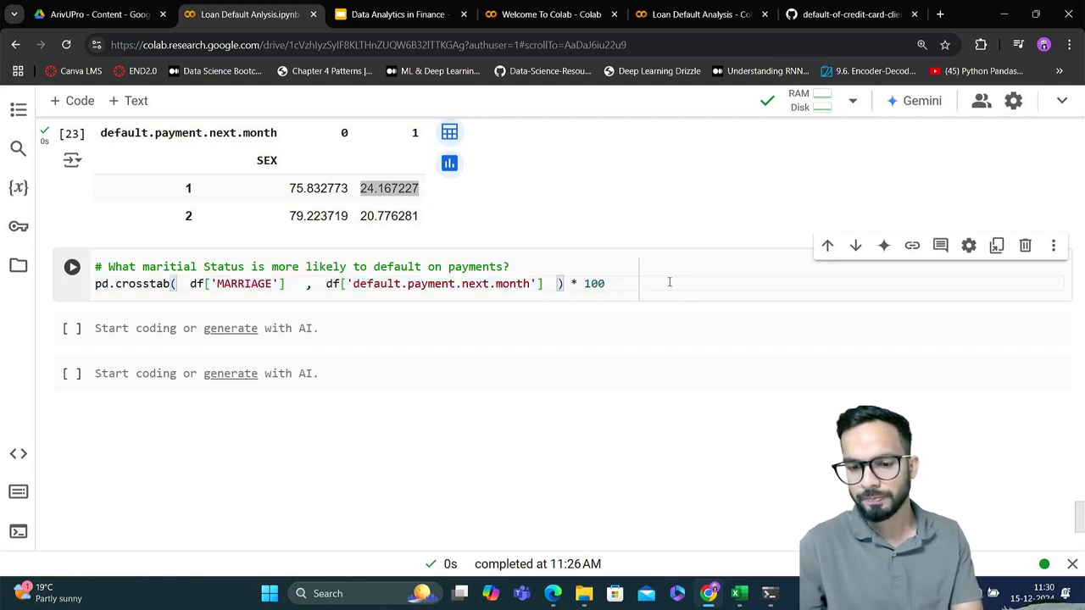
left_click(639, 284)
key("BackSpace")
key("BackSpace")
key("BackSpace")
key("BackSpace")
key("BackSpace")
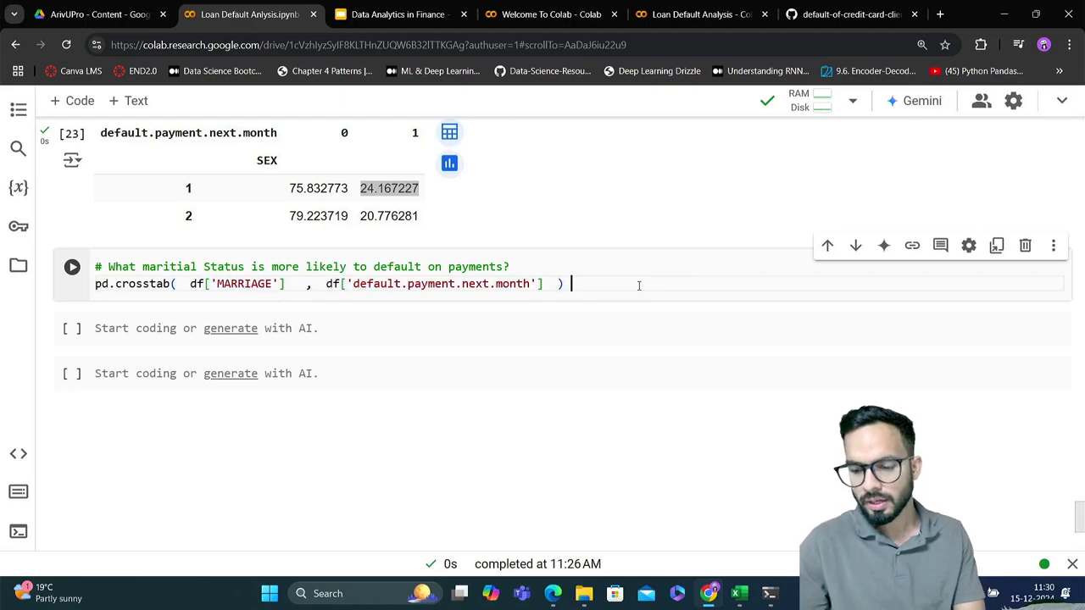
key("ctrl+Return")
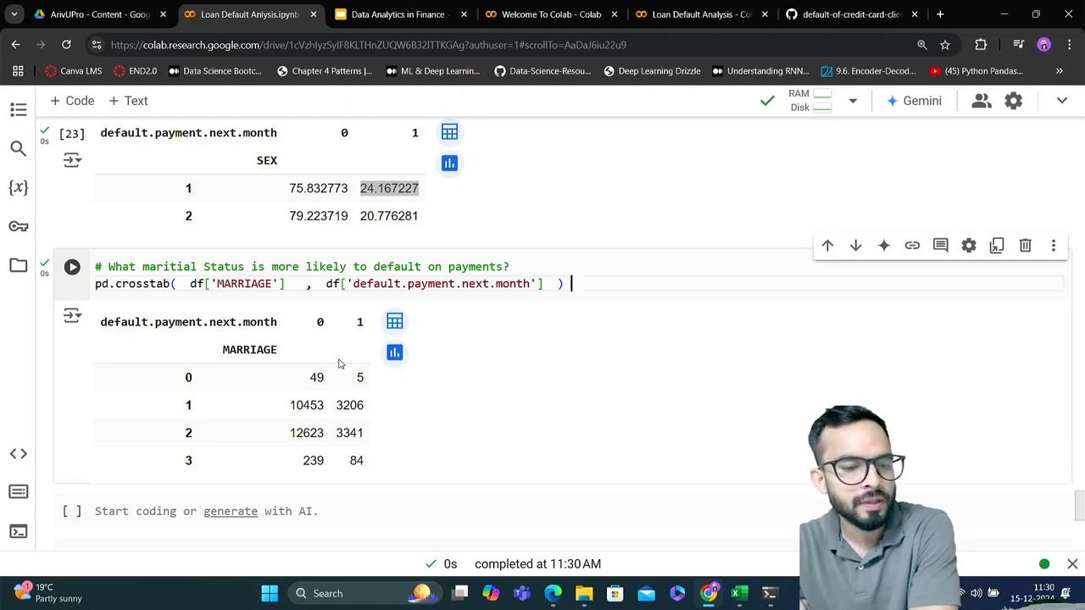
Examine the MARRIAGE codes in the crosstab output against the marital status definitions in the data description
double_click(247, 350)
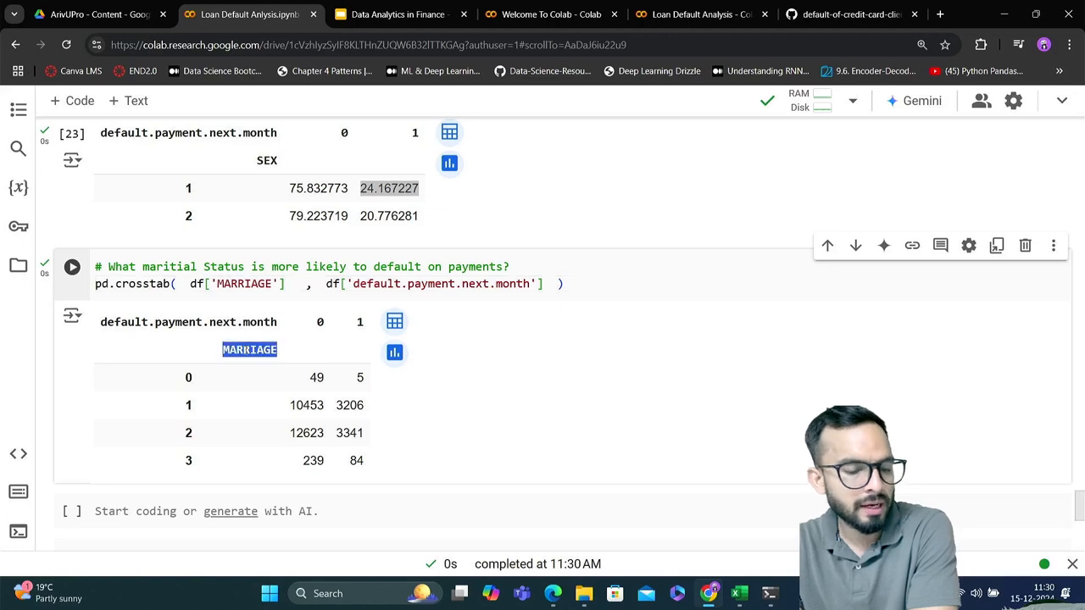
double_click(188, 377)
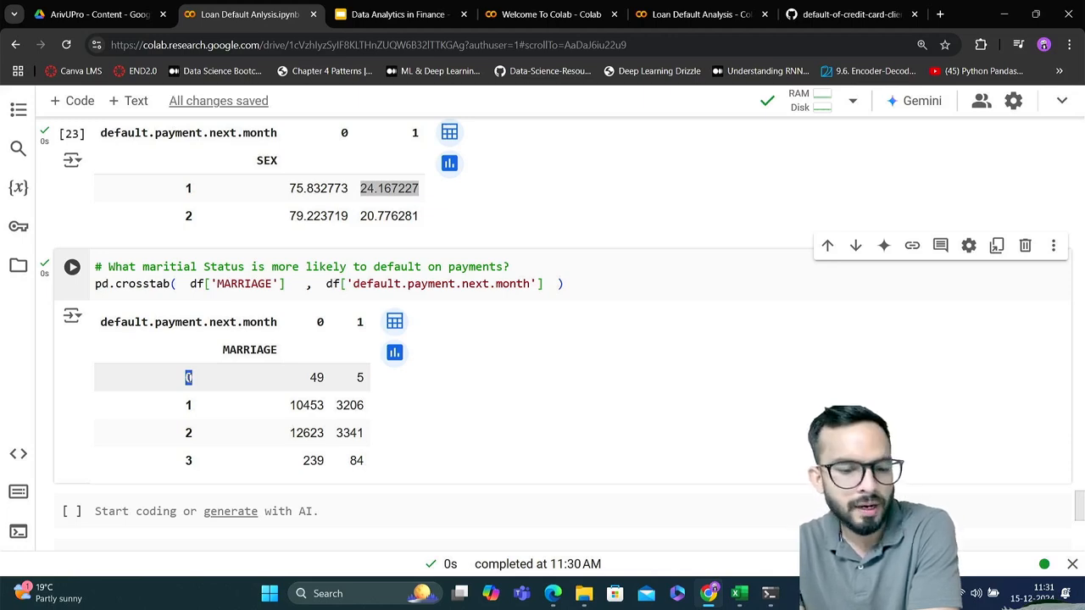
double_click(188, 406)
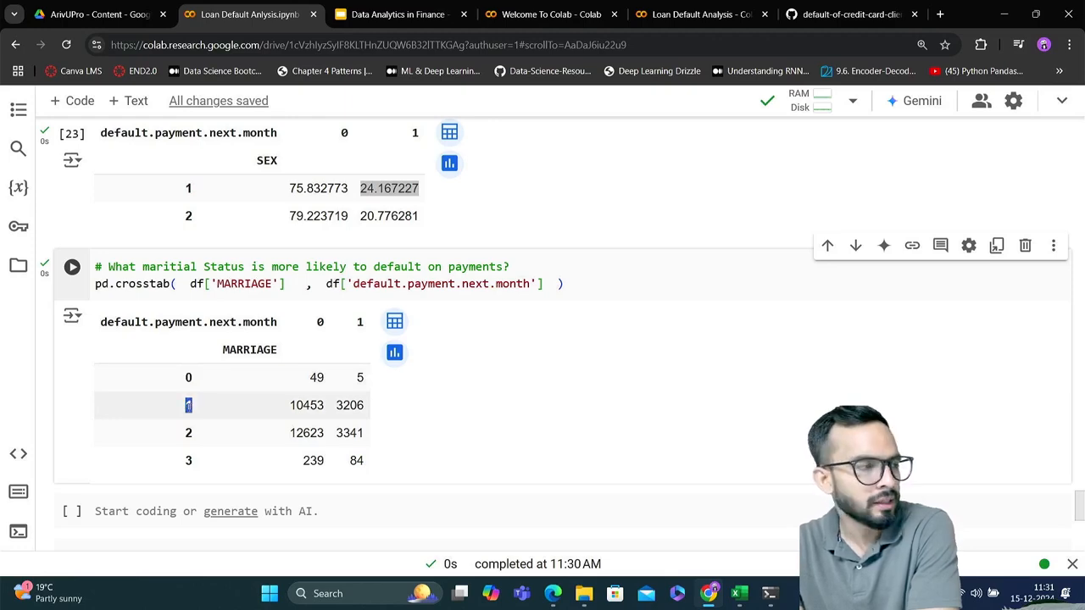
scroll(194, 431, "up", 20)
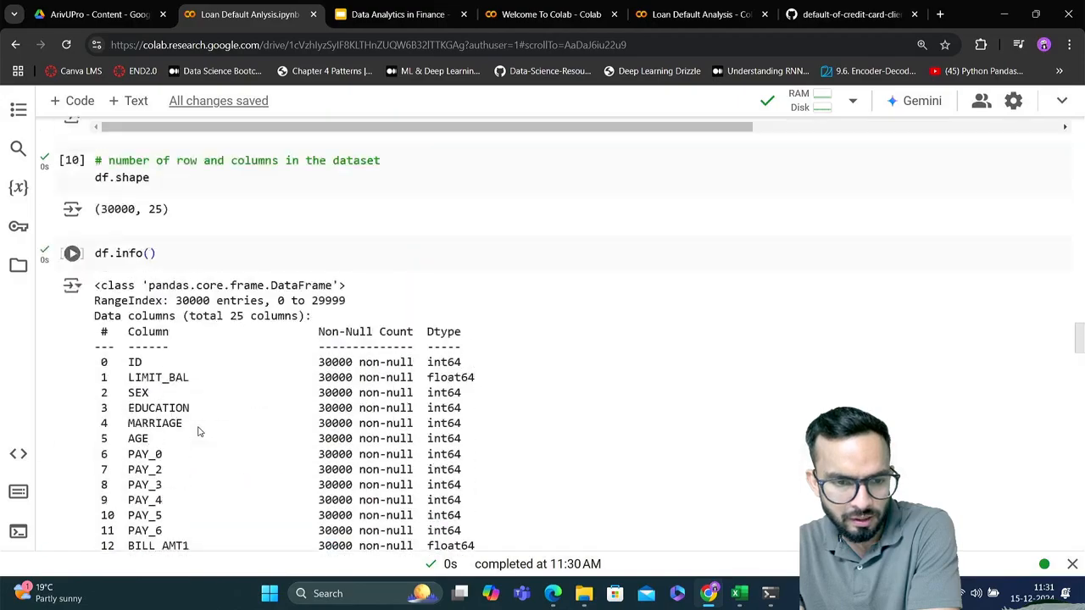
scroll(198, 432, "up", 20)
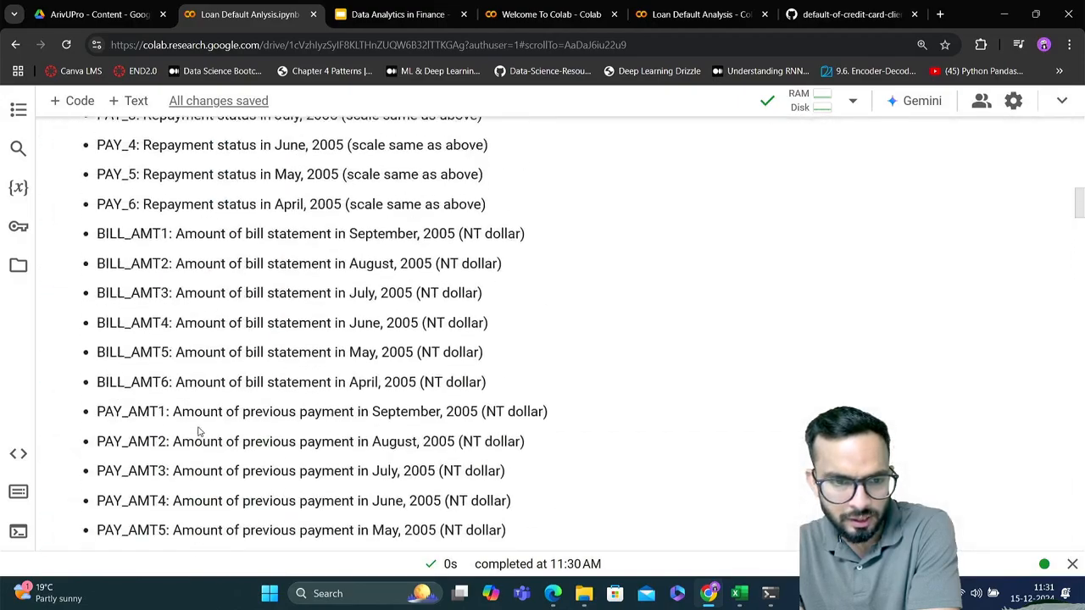
scroll(198, 432, "up", 2)
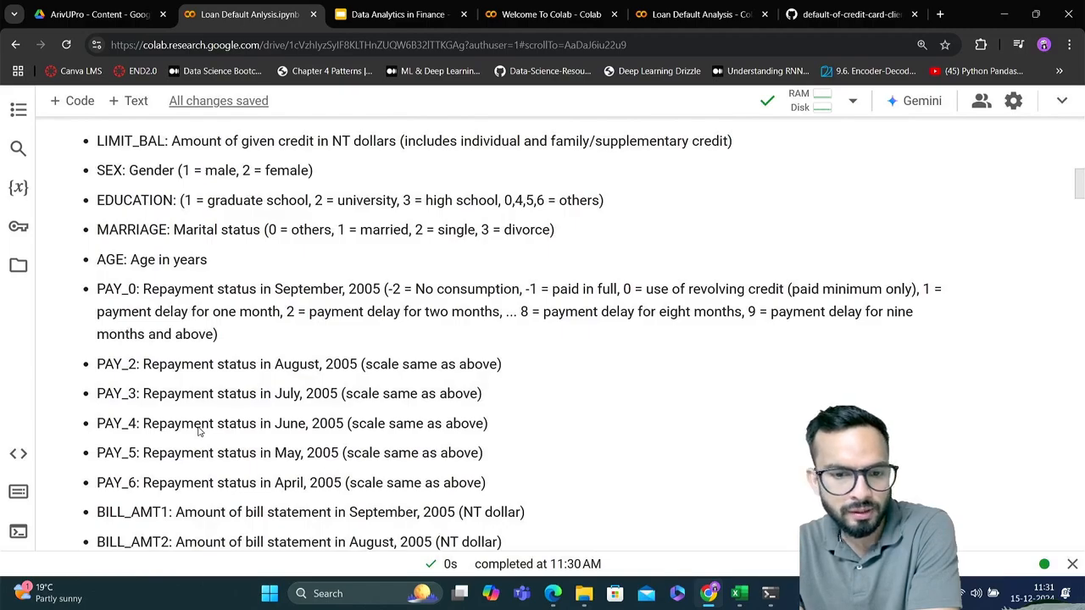
scroll(199, 432, "down", 20)
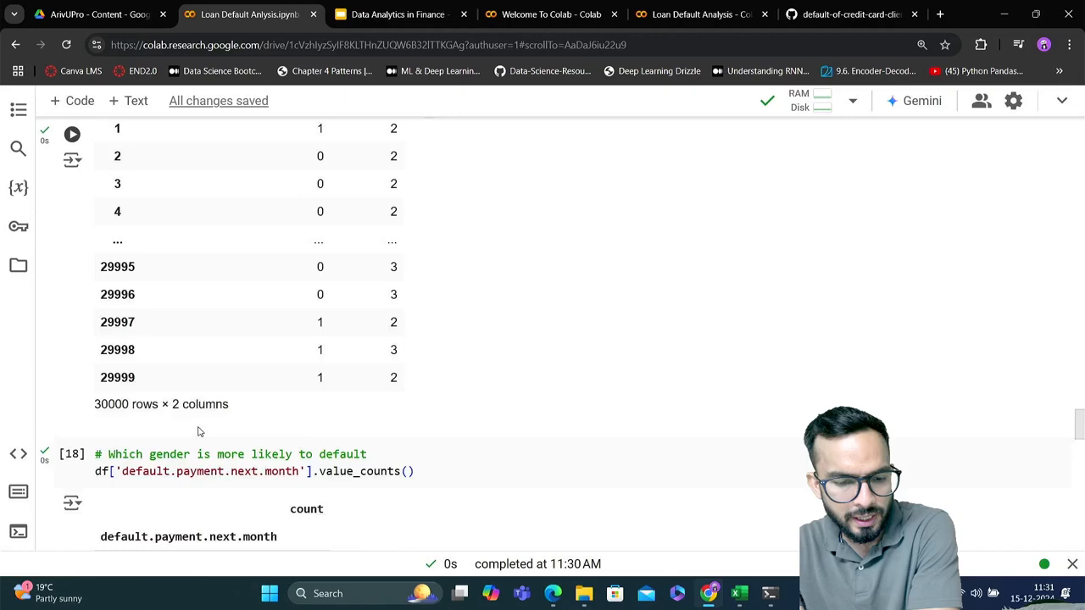
scroll(198, 432, "down", 20)
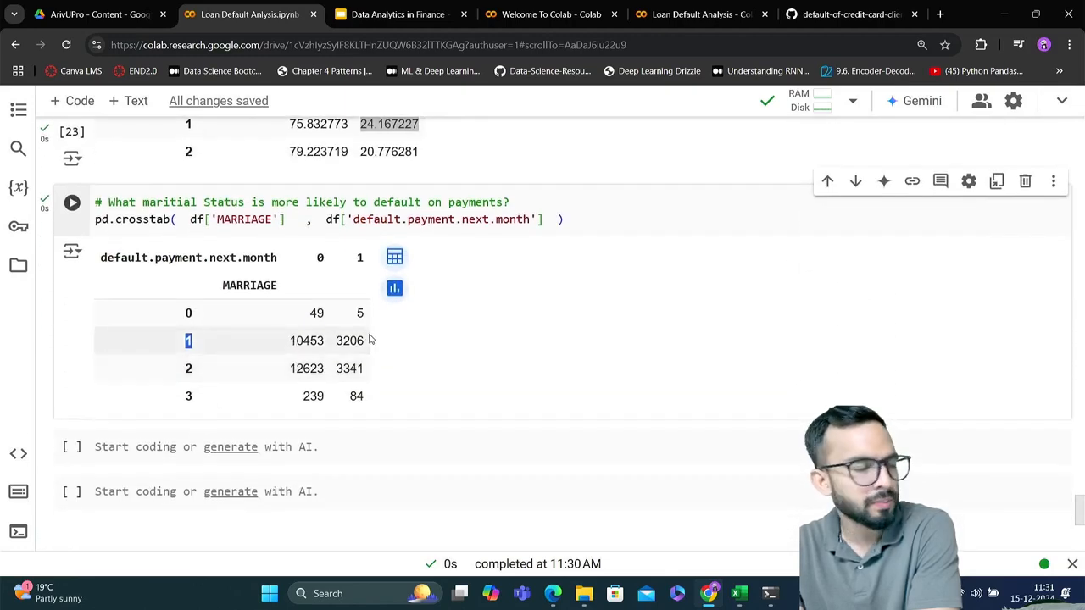
double_click(188, 369)
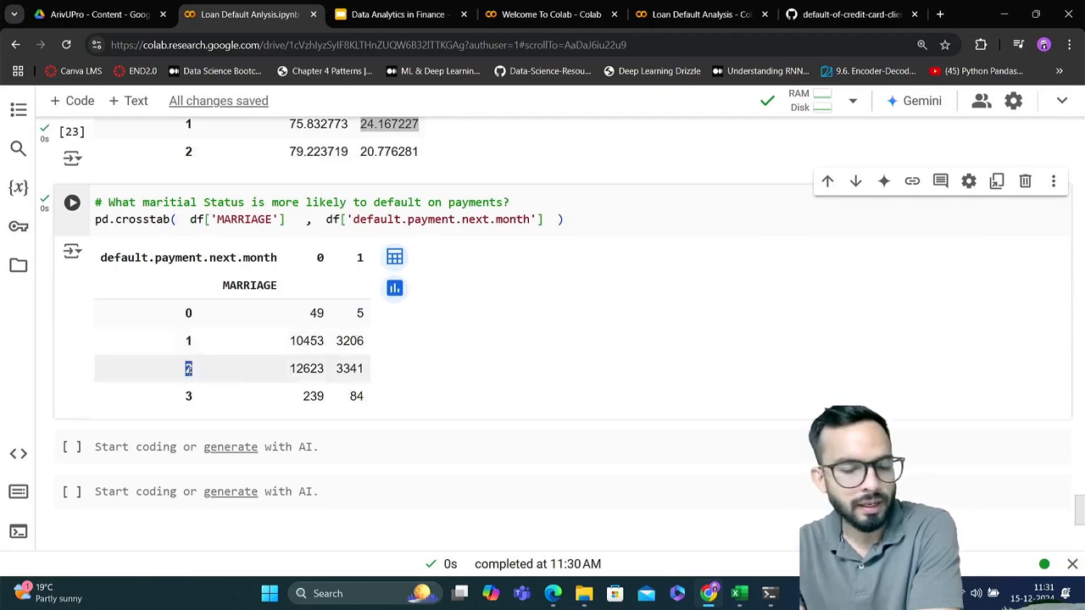
Add margins = True to the MARRIAGE crosstab, run the cell and review the row and column totals
left_click(189, 397)
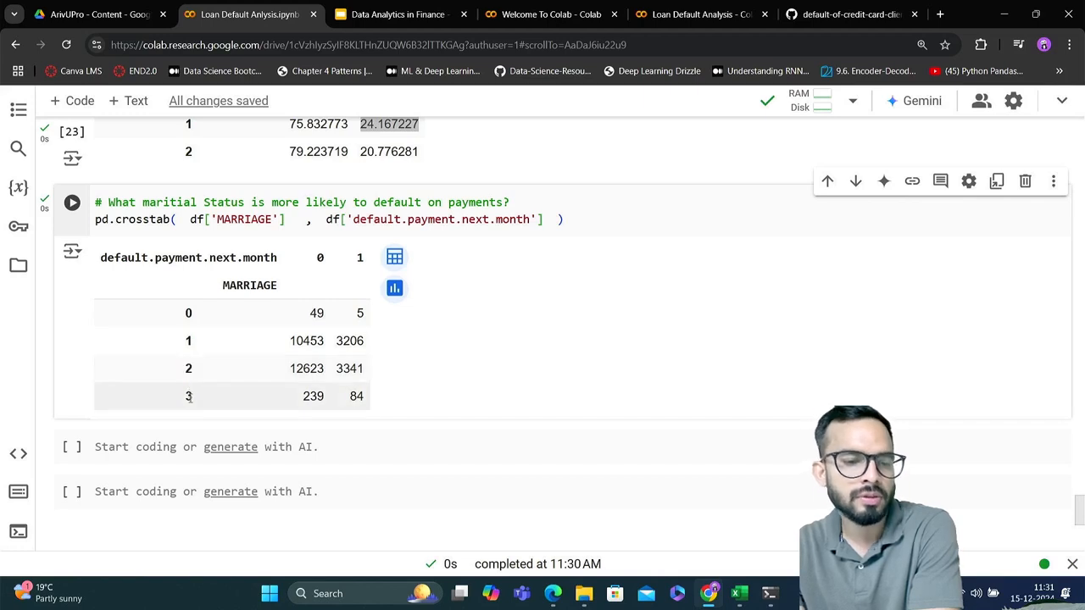
left_click(547, 222)
type(", ")
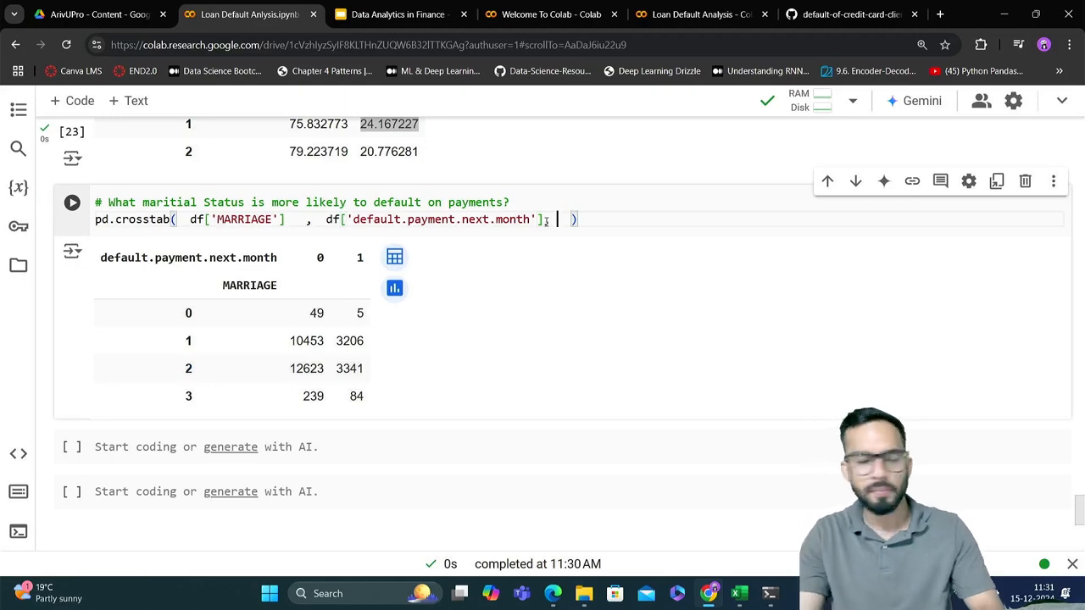
type("ma")
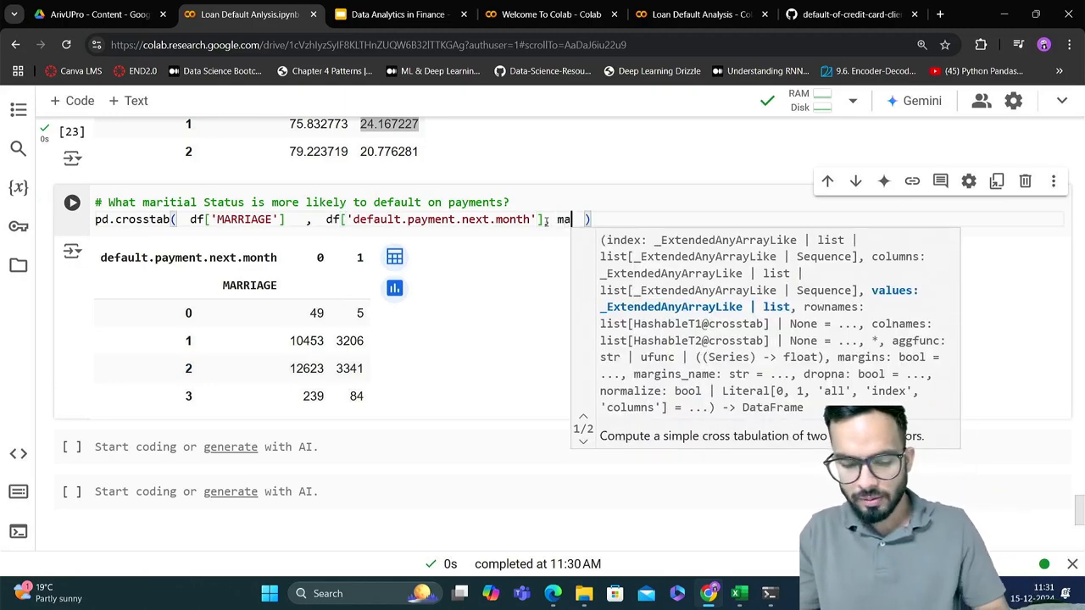
type("rgin ")
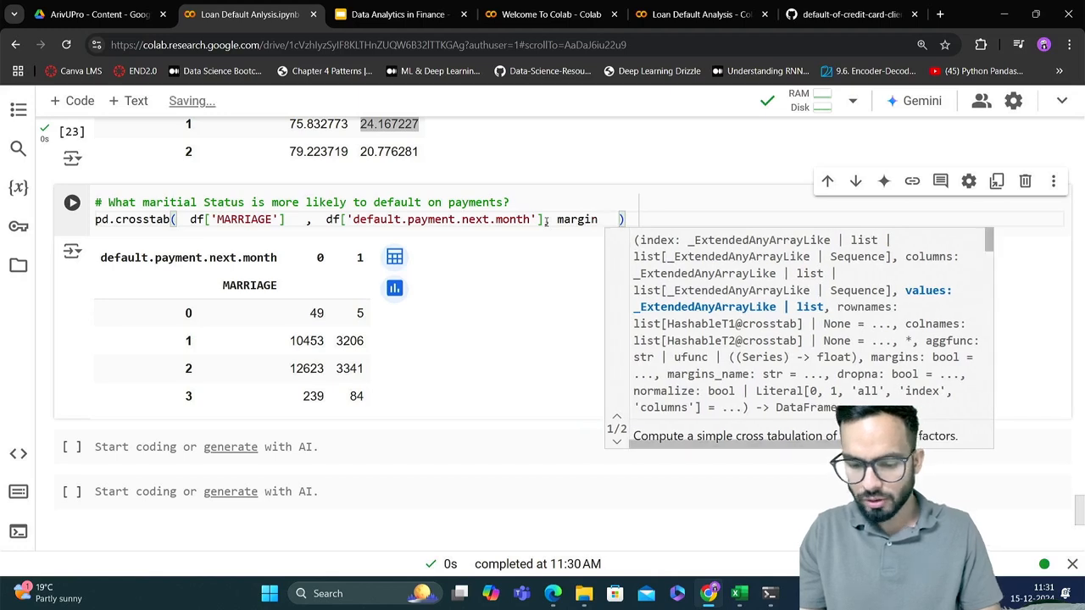
type("s = T")
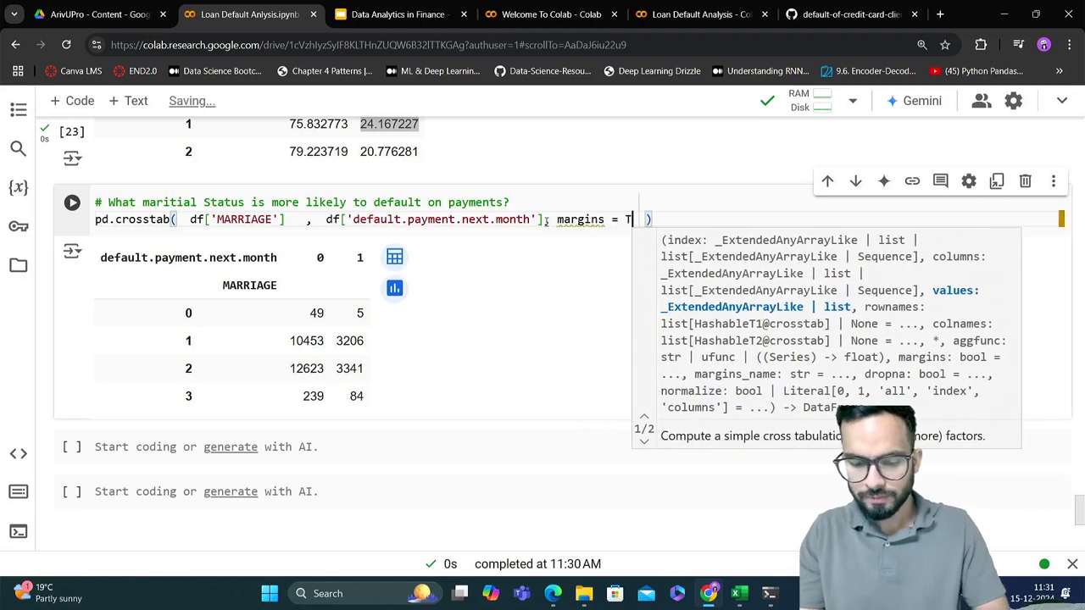
type("rue")
key("ctrl+Return")
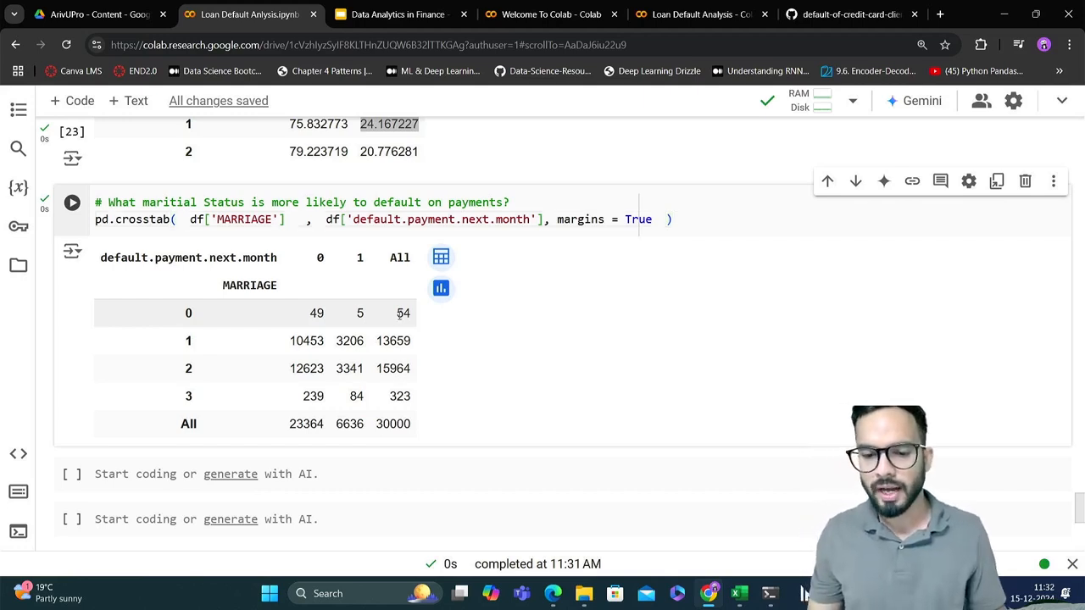
left_click_drag(396, 313, 413, 402)
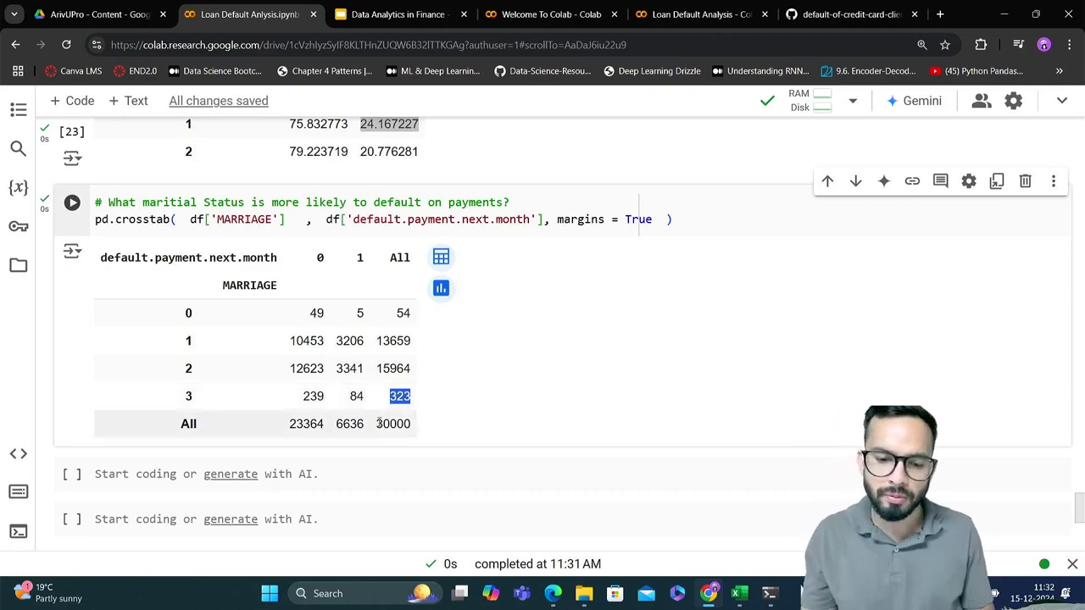
left_click_drag(375, 424, 413, 426)
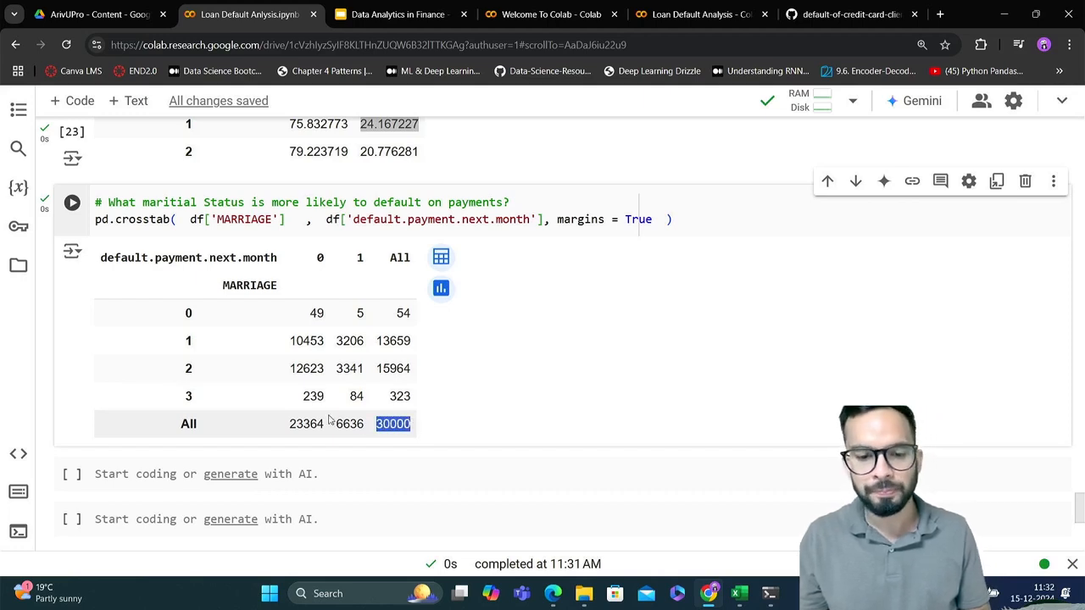
left_click_drag(289, 424, 324, 424)
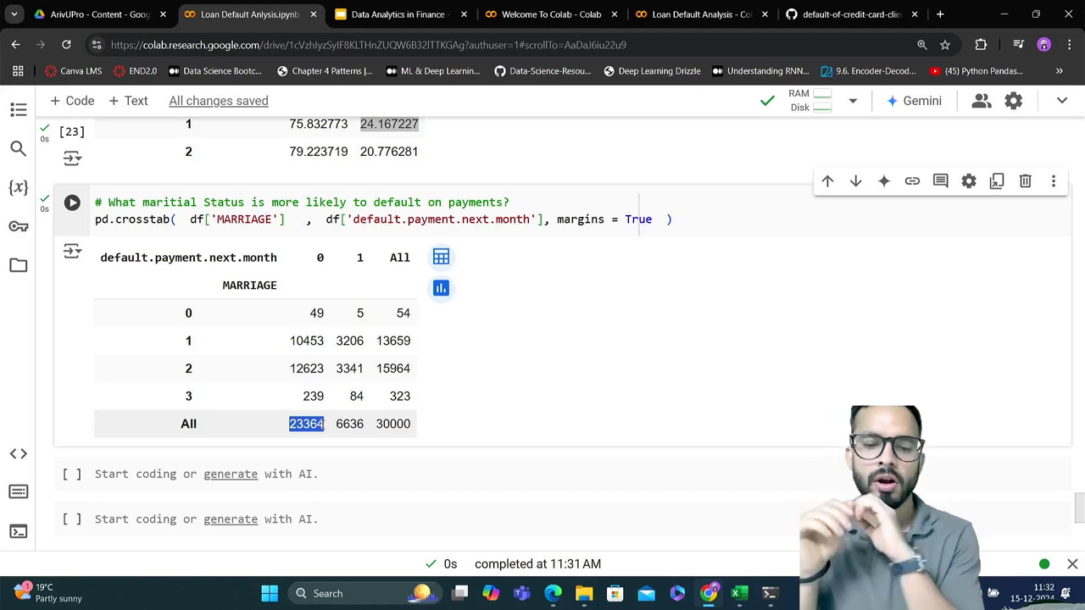
left_click_drag(336, 426, 364, 423)
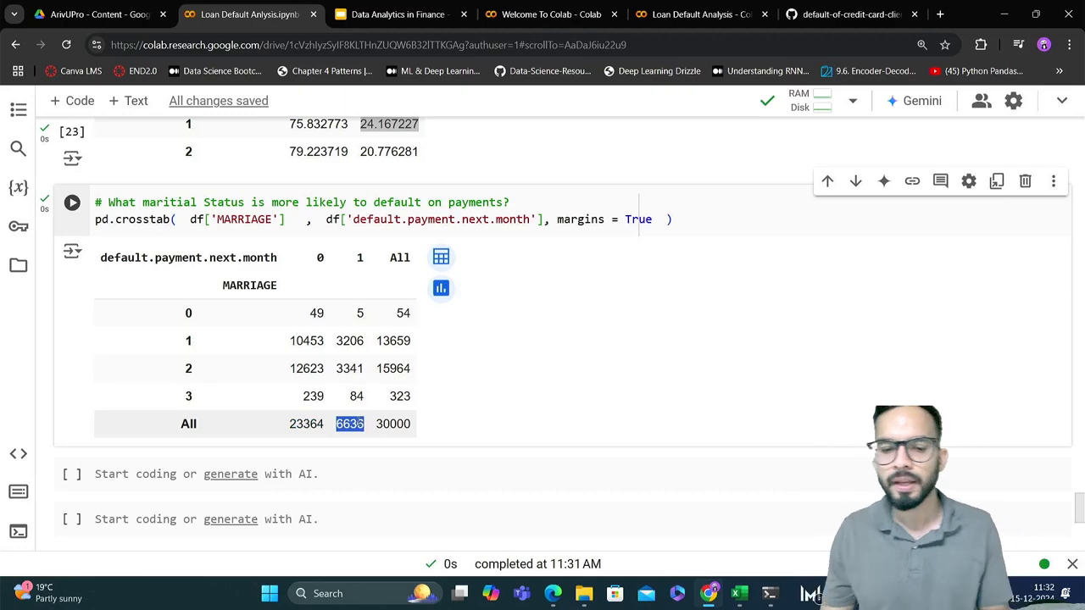
Copy the MARRIAGE crosstab line without its comment into the empty code cell below
left_click_drag(673, 218, 95, 220)
key("ctrl+c")
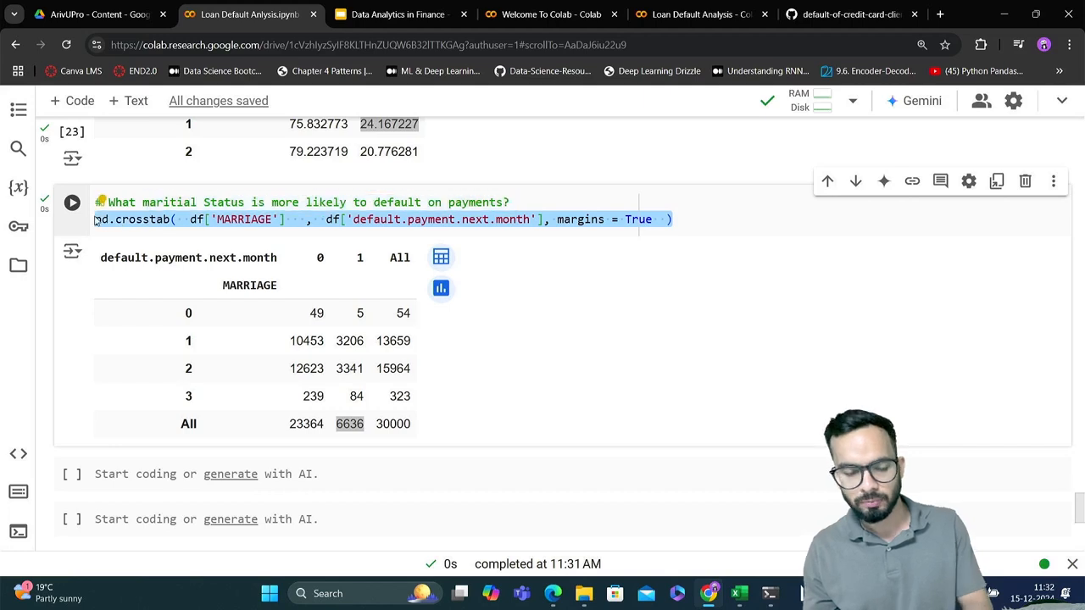
scroll(102, 254, "down", 1)
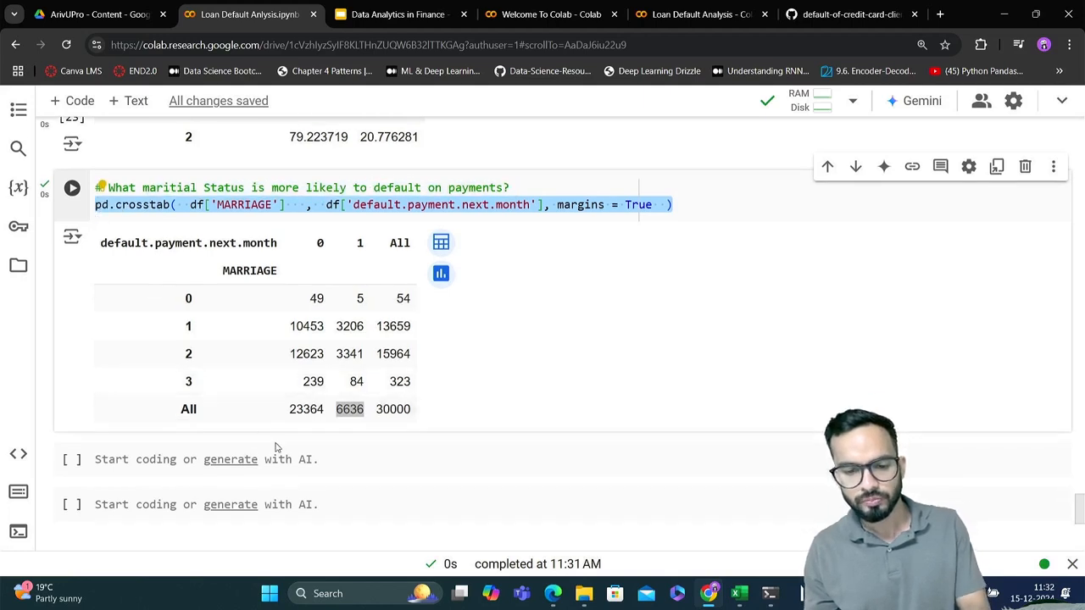
left_click(337, 464)
key("ctrl+v")
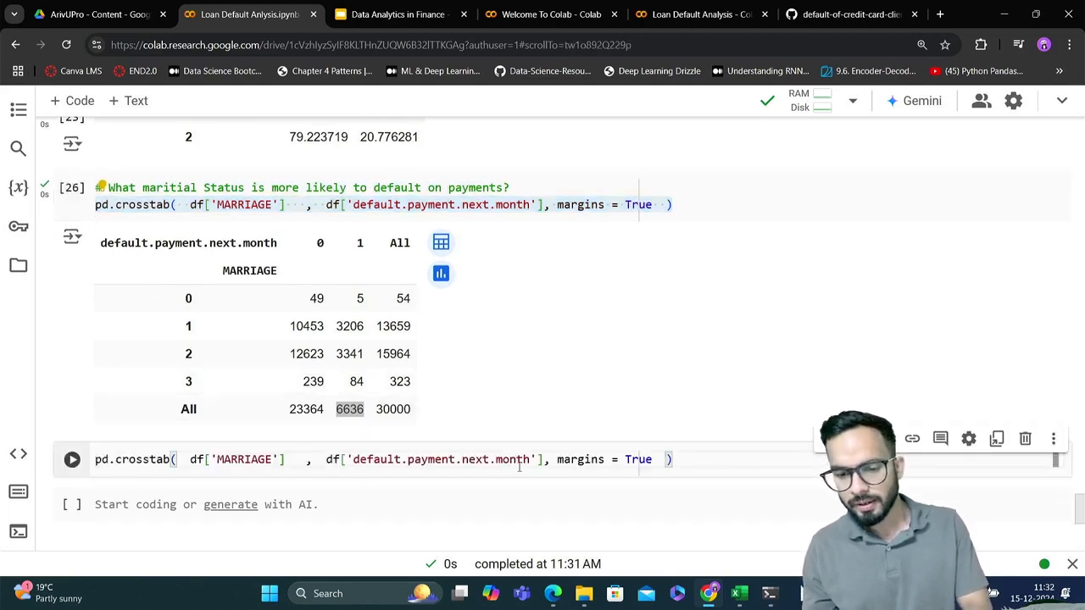
Replace the margins argument in the copied MARRIAGE crosstab with normalize = 'index' and run the cell
double_click(573, 460)
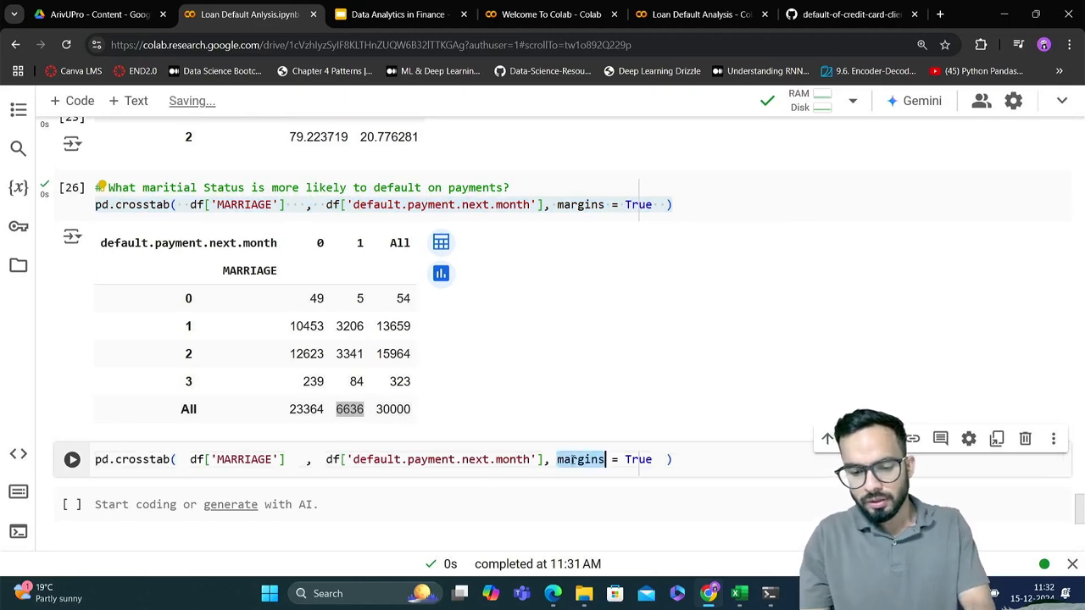
type("normalize")
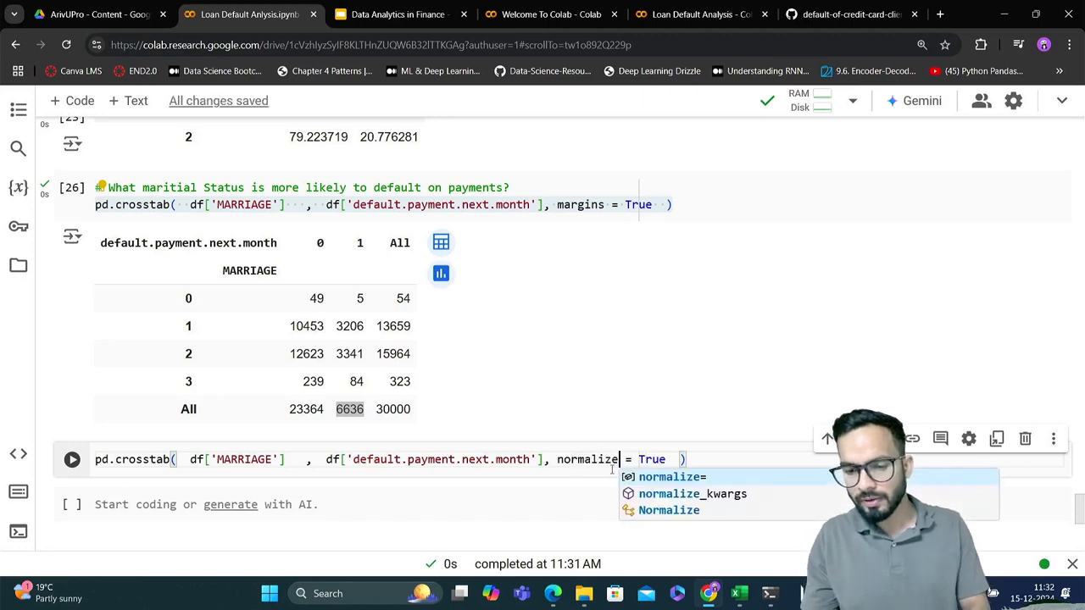
double_click(652, 459)
type("'")
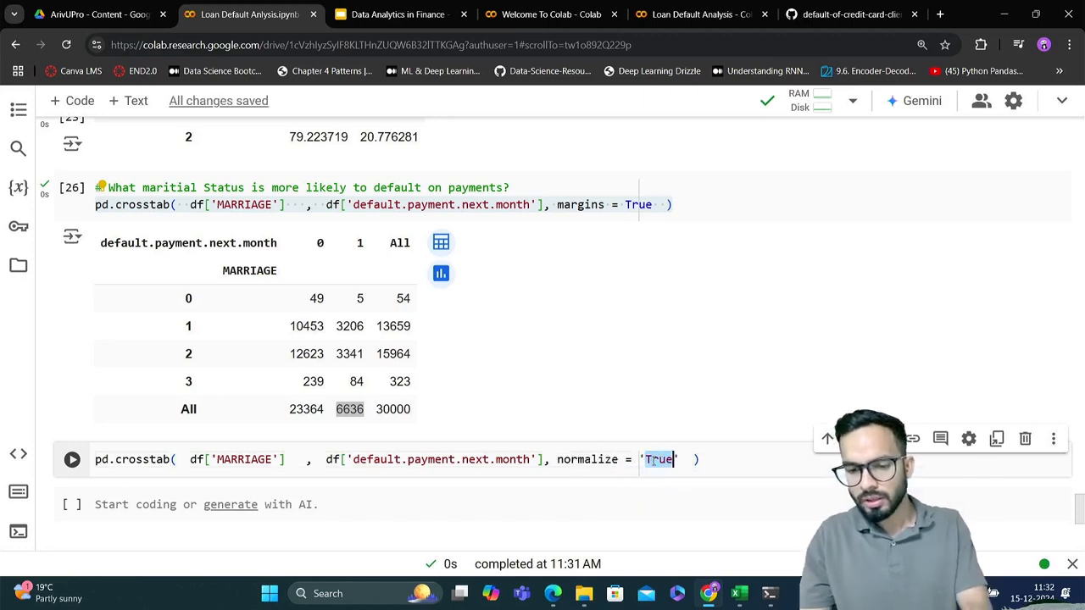
type("index")
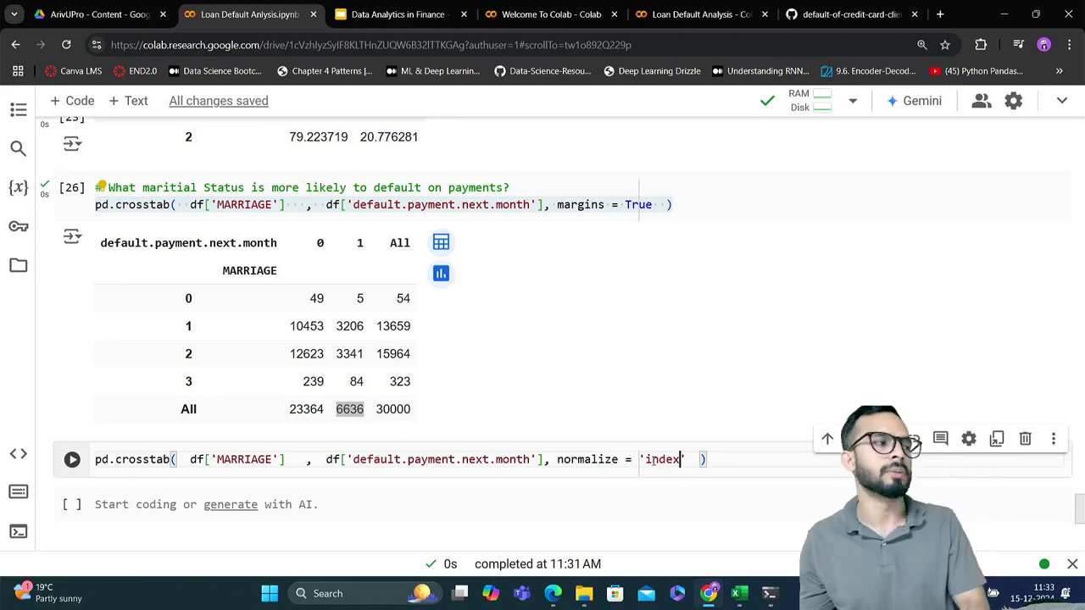
key("shift+Return")
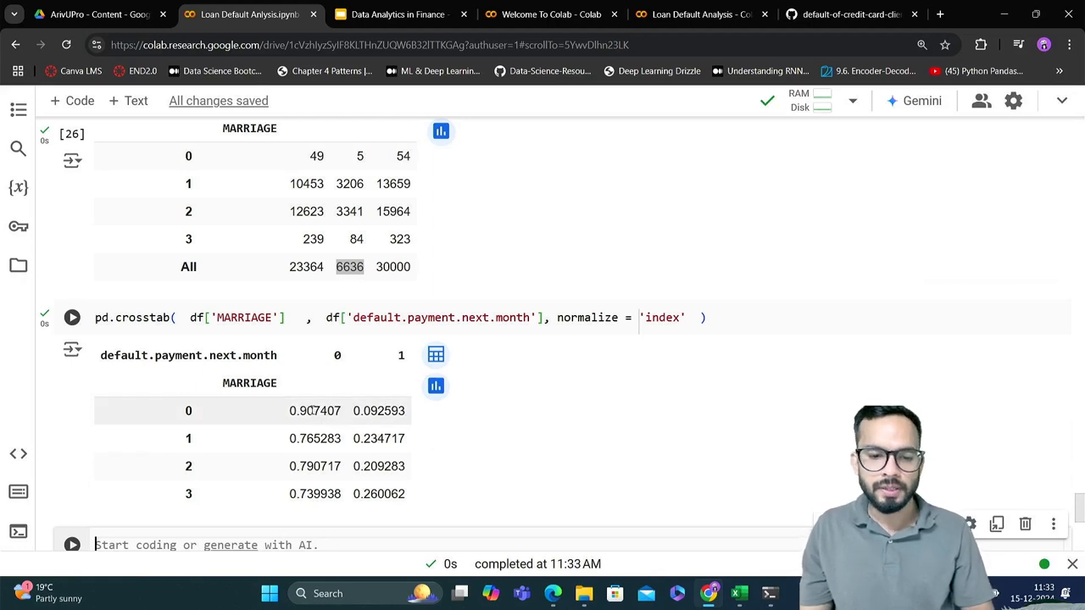
Multiply the normalized MARRIAGE crosstab by 100 to give percentages and rerun the cell
left_click_drag(314, 410, 289, 410)
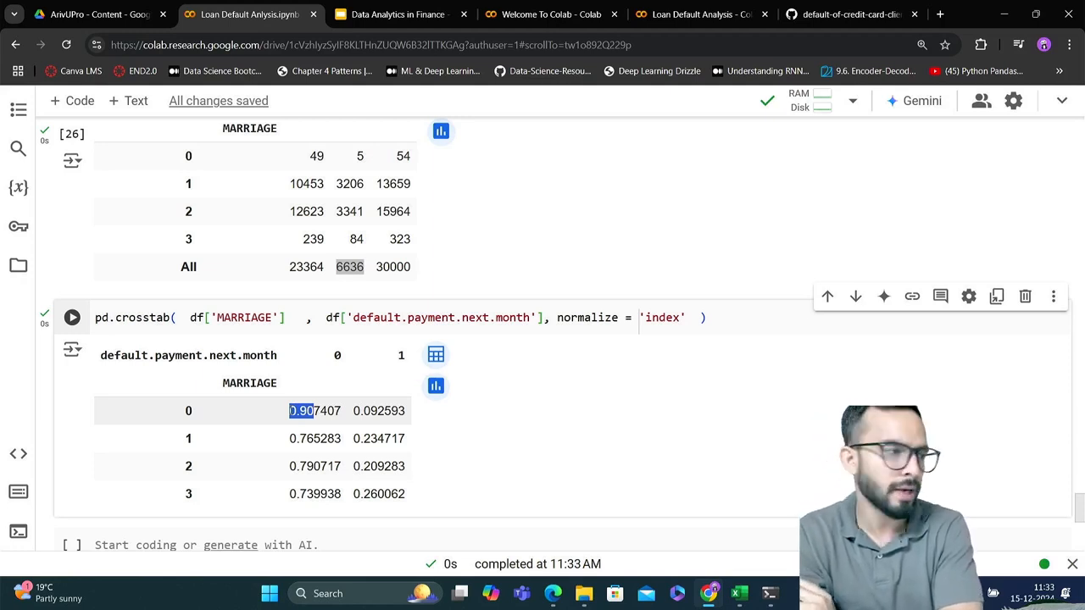
left_click(706, 319)
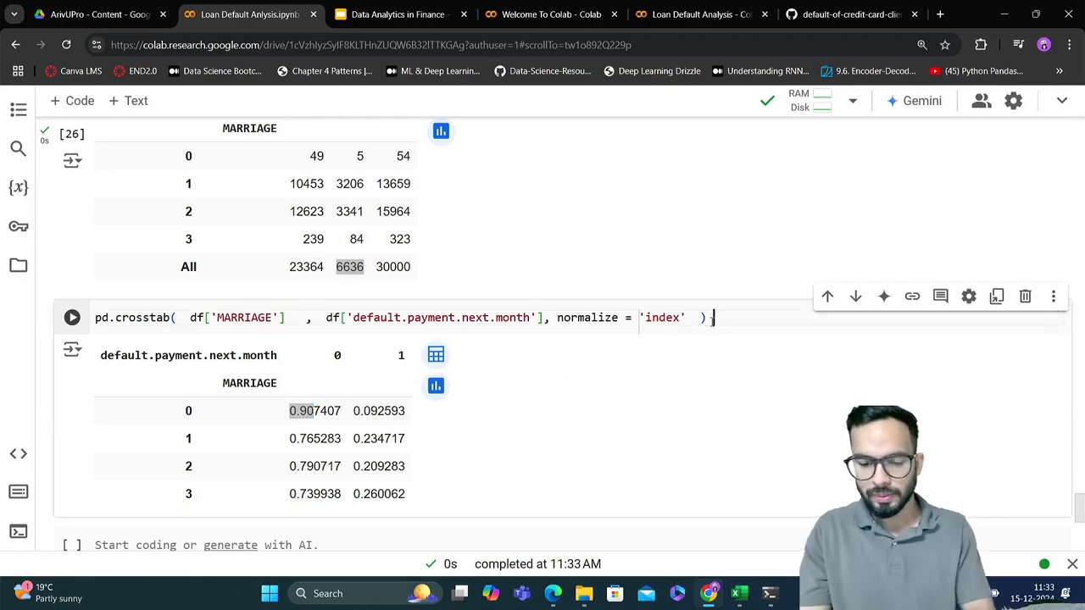
type("# 100")
key("shift+Return")
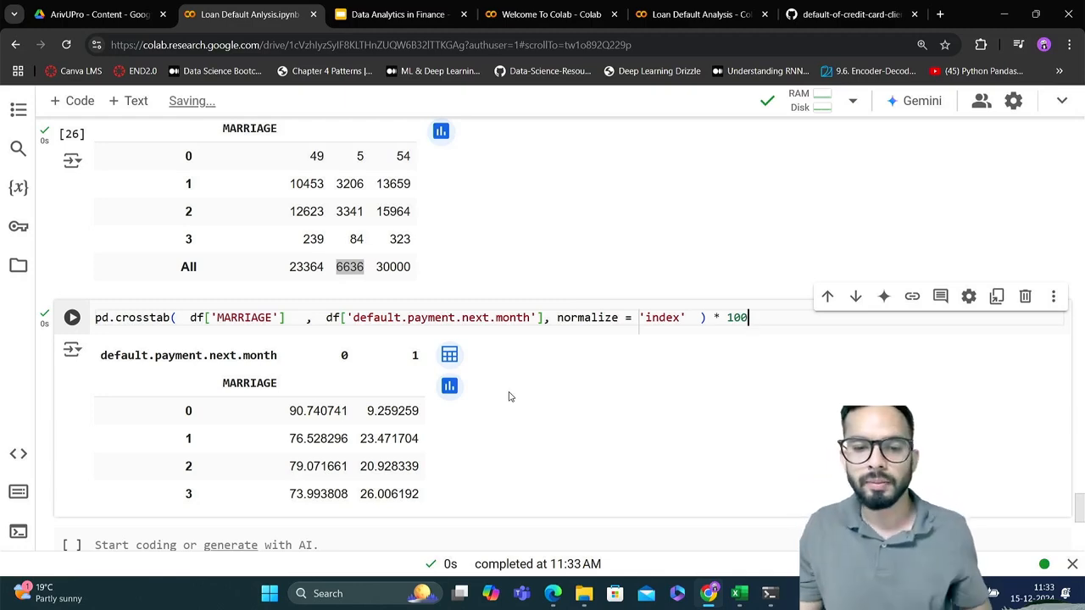
Compare the default percentages by marital status with the group totals and with the default percentages by SEX
left_click(395, 240)
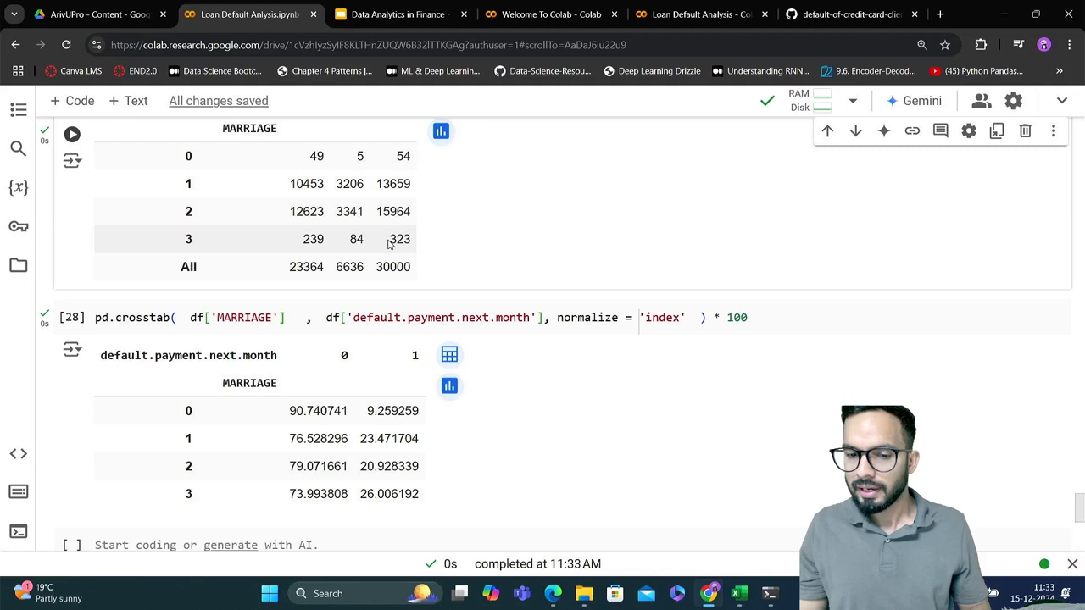
left_click_drag(389, 243, 416, 247)
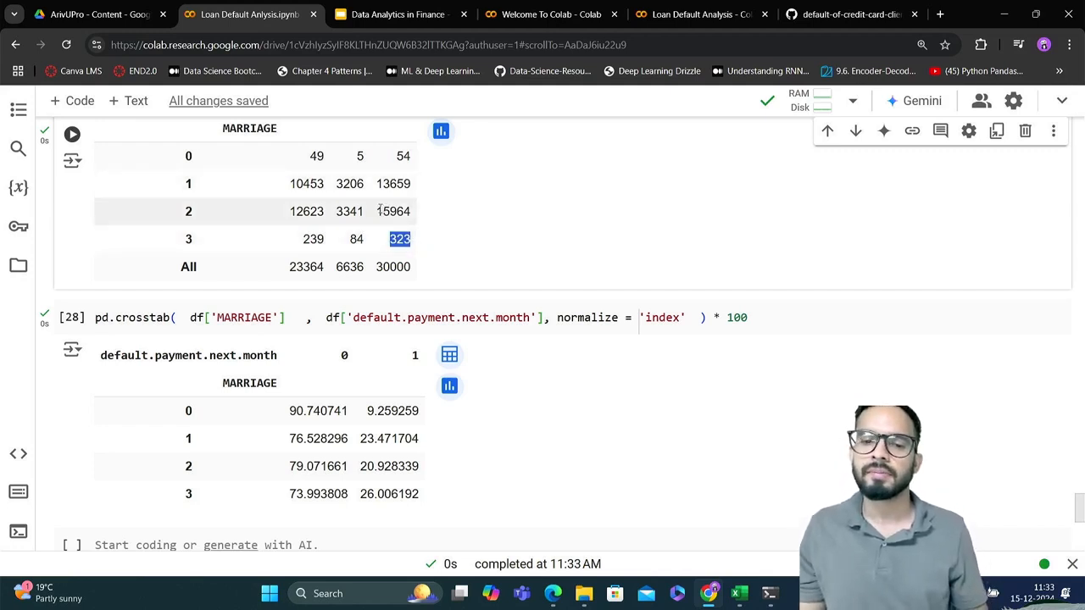
left_click(380, 210)
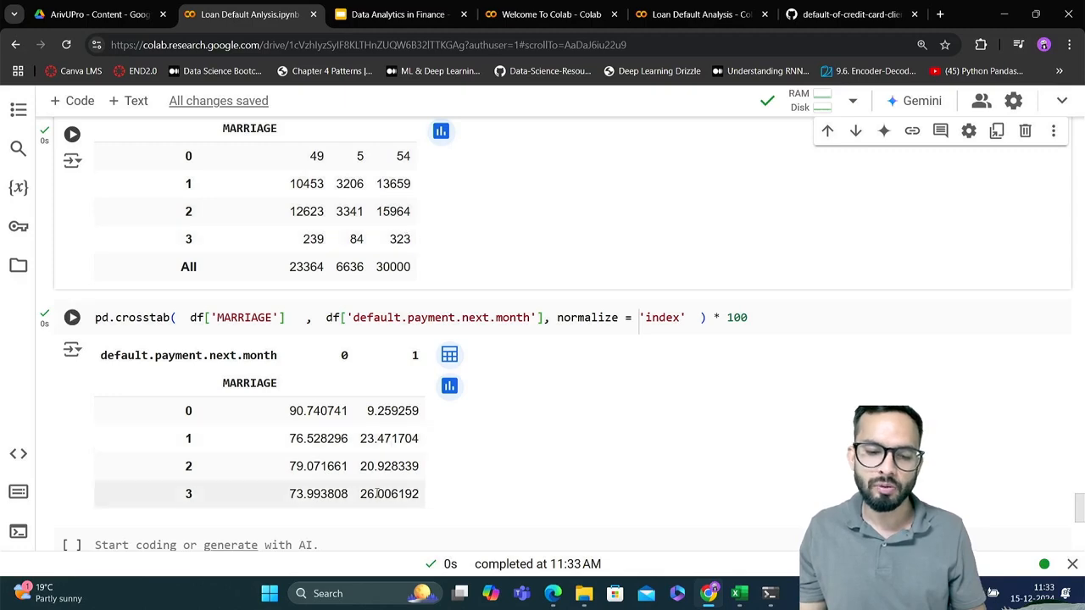
left_click_drag(360, 494, 421, 500)
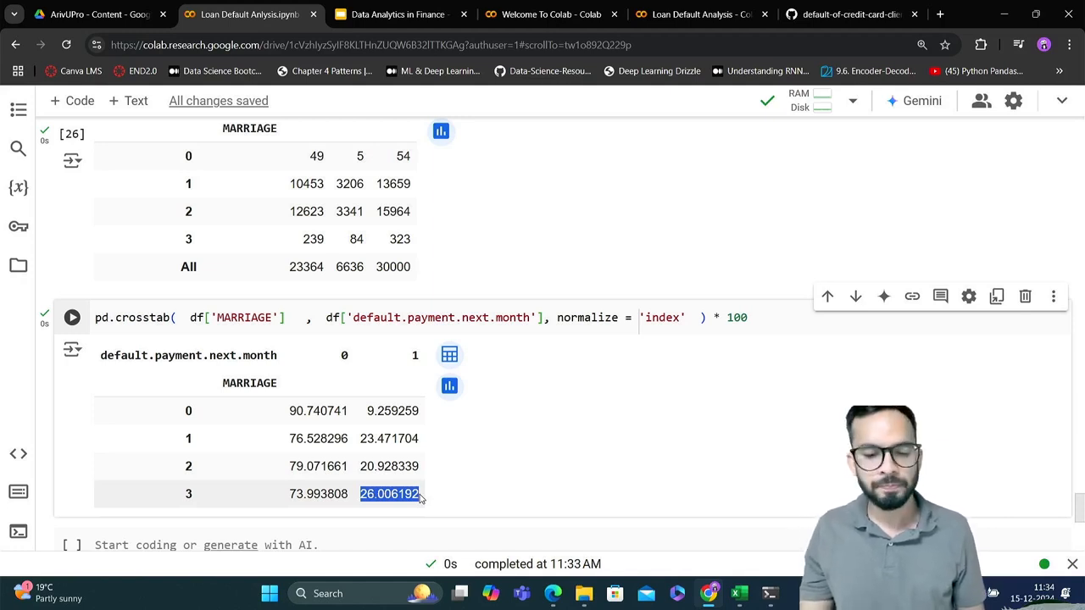
scroll(421, 500, "down", 1)
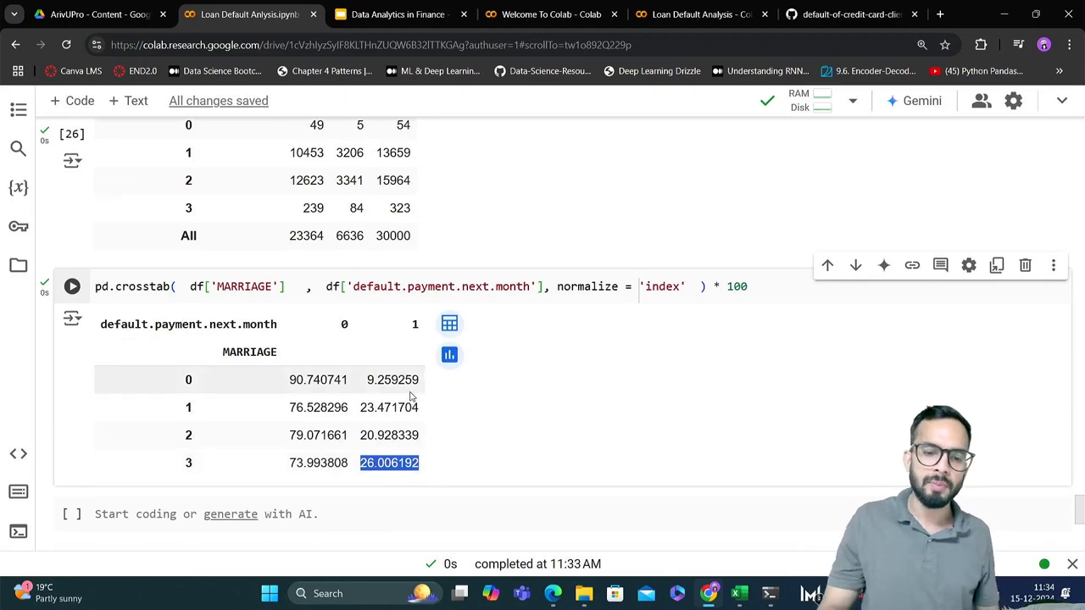
scroll(410, 396, "up", 3)
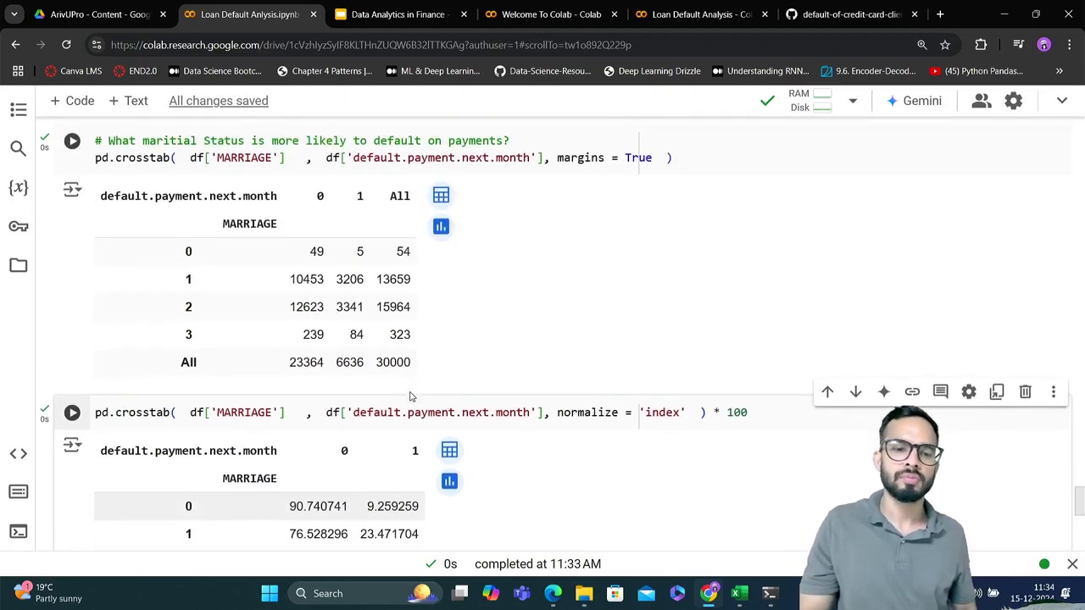
scroll(410, 396, "down", 5)
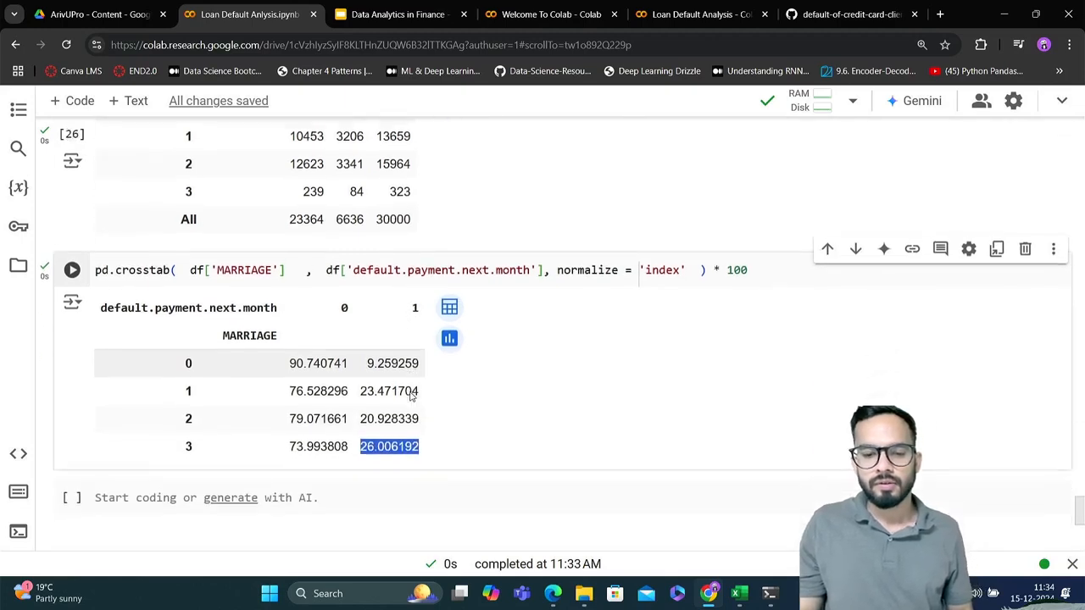
scroll(410, 396, "up", 12)
scroll(410, 396, "up", 2)
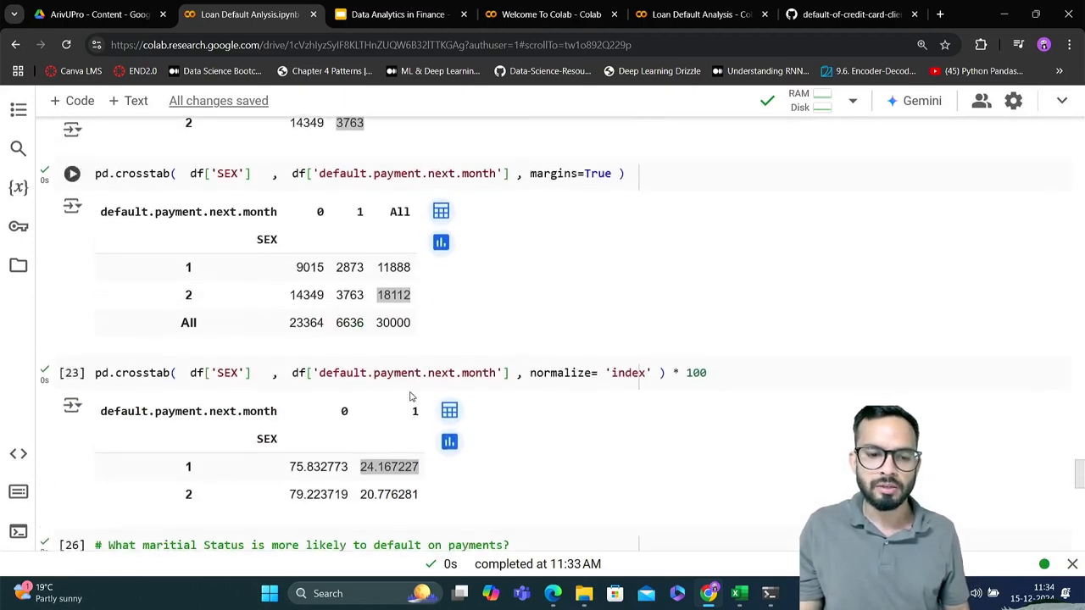
scroll(410, 396, "down", 2)
scroll(411, 396, "down", 2)
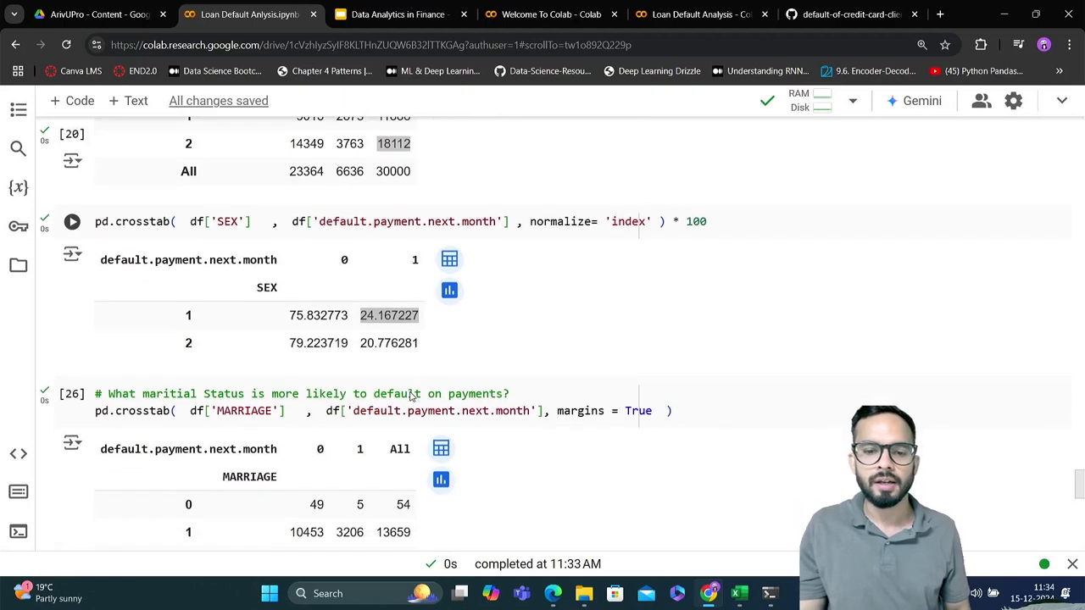
double_click(379, 317)
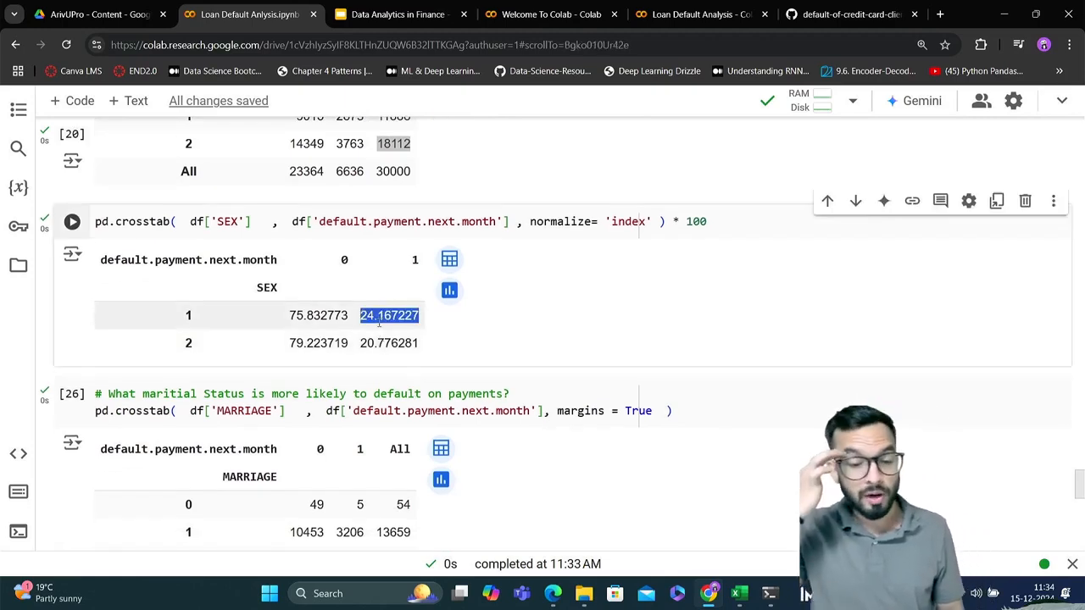
scroll(379, 321, "down", 5)
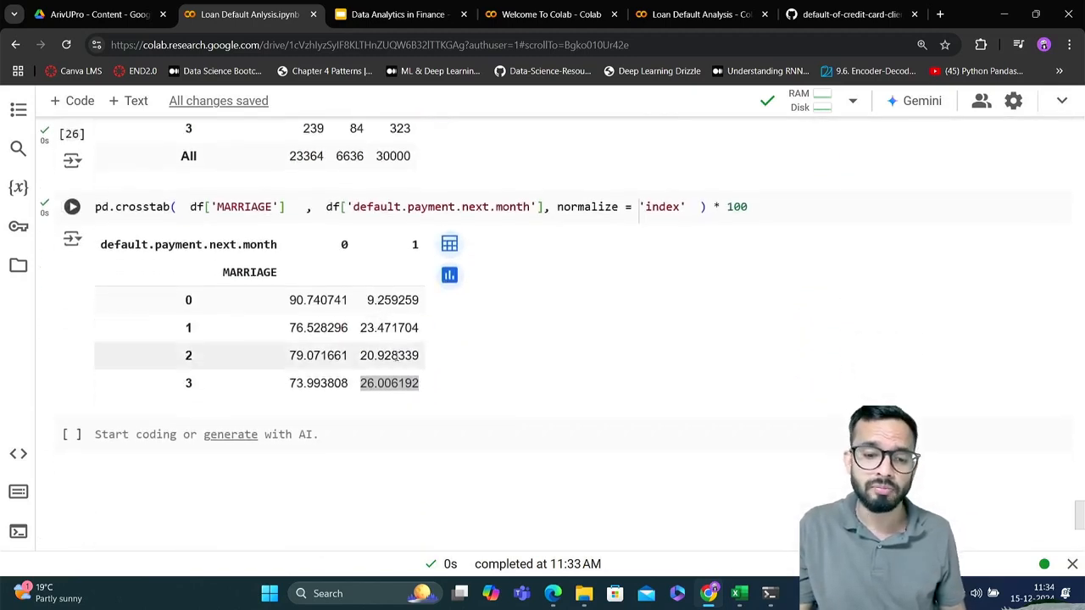
double_click(395, 356)
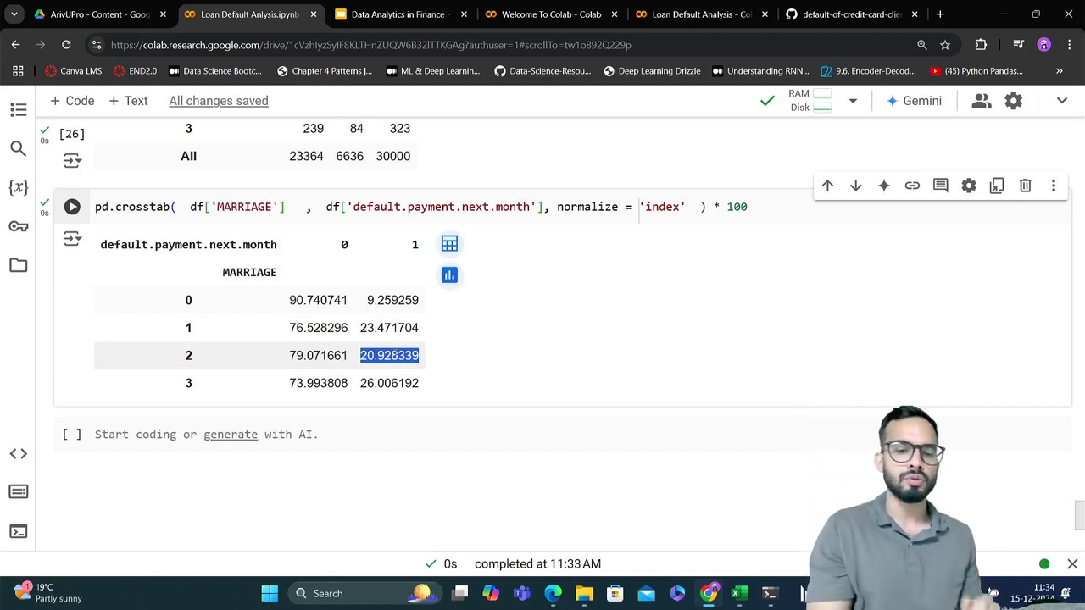
left_click(374, 428)
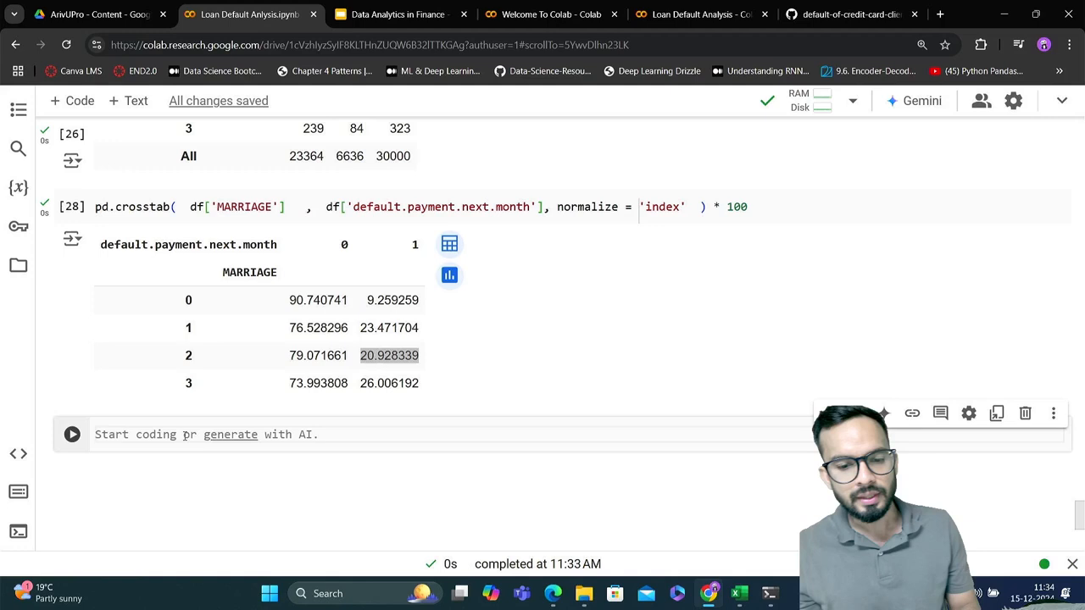
scroll(374, 368, "up", 2)
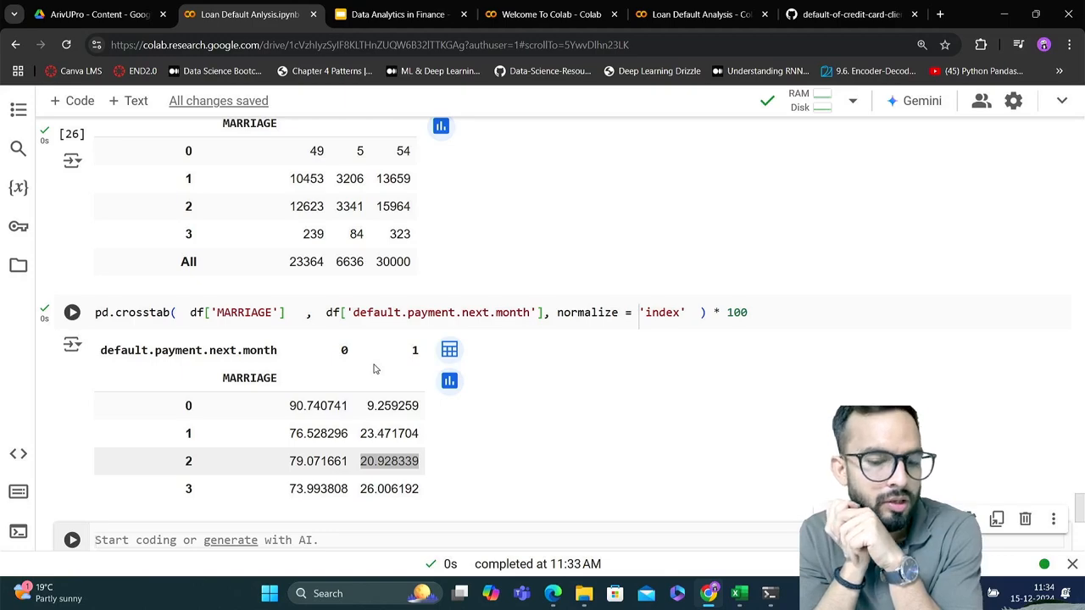
Write the comment "# matplotlib" in the empty code cell below the MARRIAGE percentage crosstab
scroll(376, 369, "down", 1)
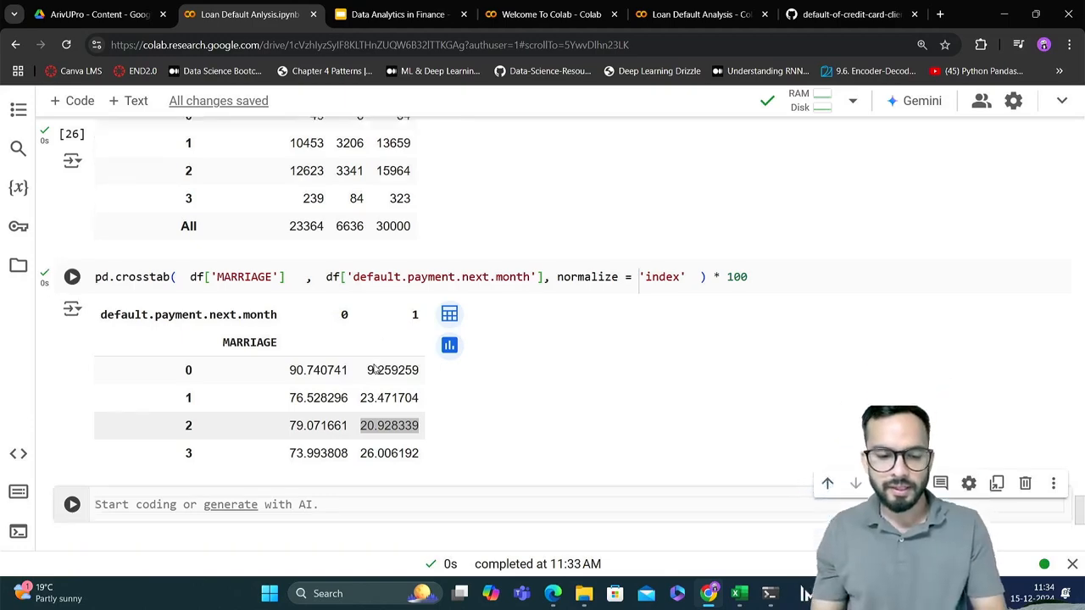
type("#ma")
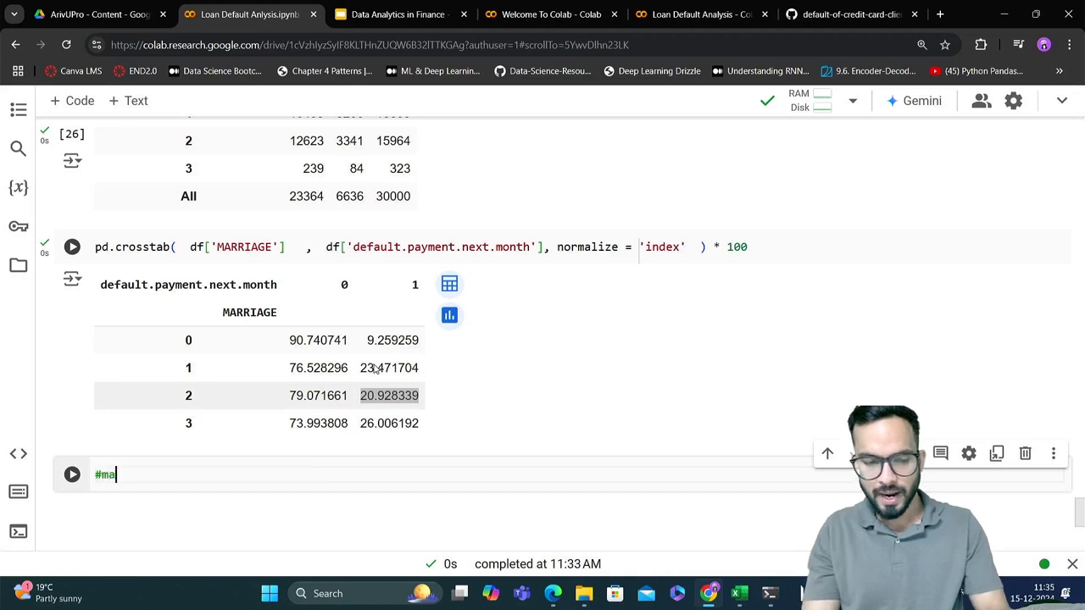
type("tplotlib")
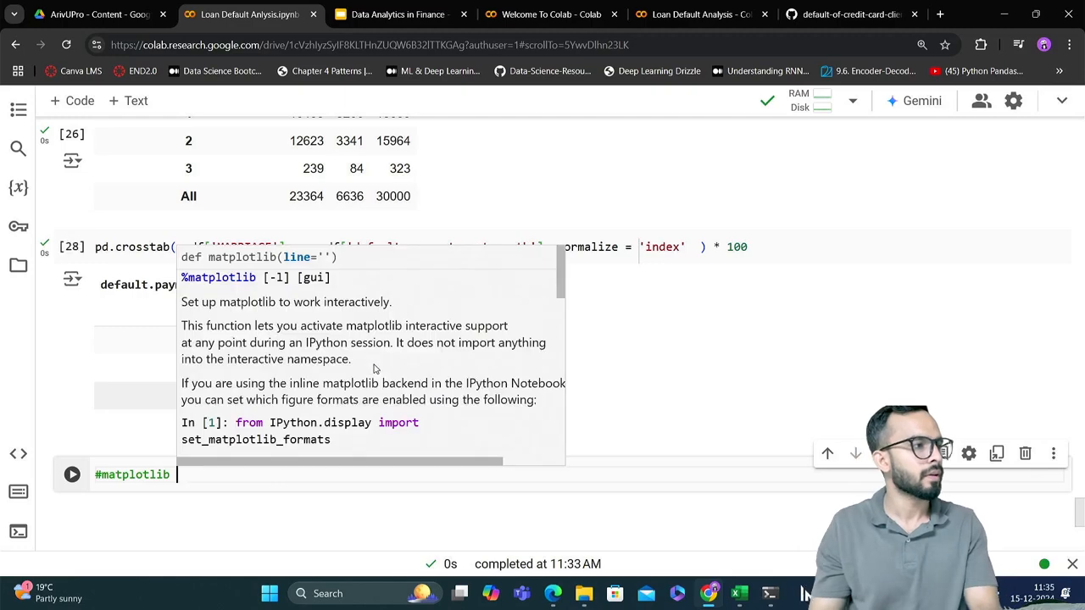
left_click(103, 475)
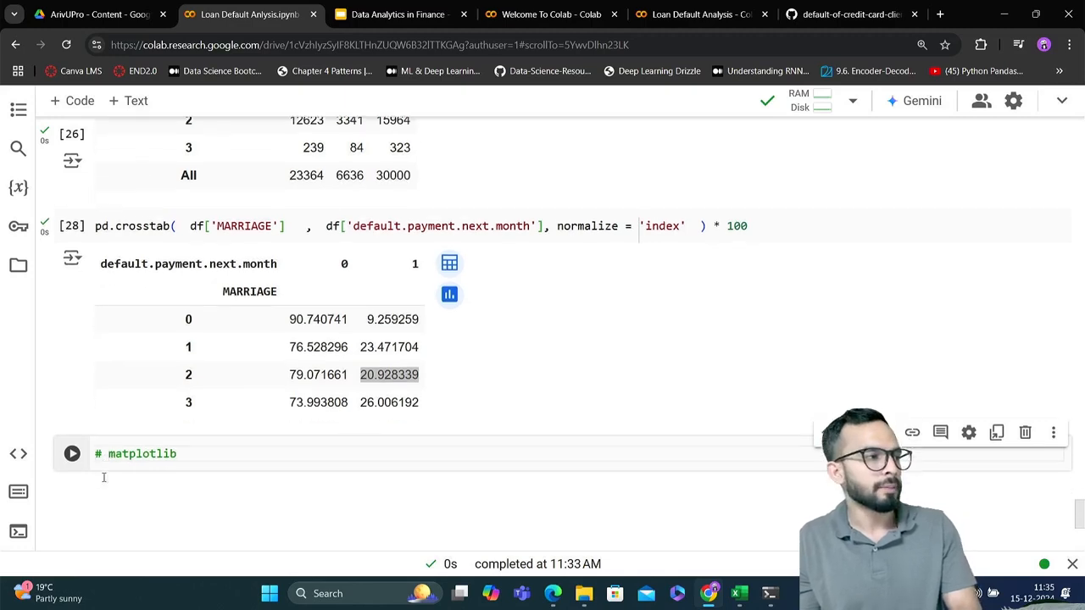
Copy the default.payment.next.month value_counts() line from the gender question cell to below the matplotlib comment and run the cell
scroll(103, 479, "up", 2)
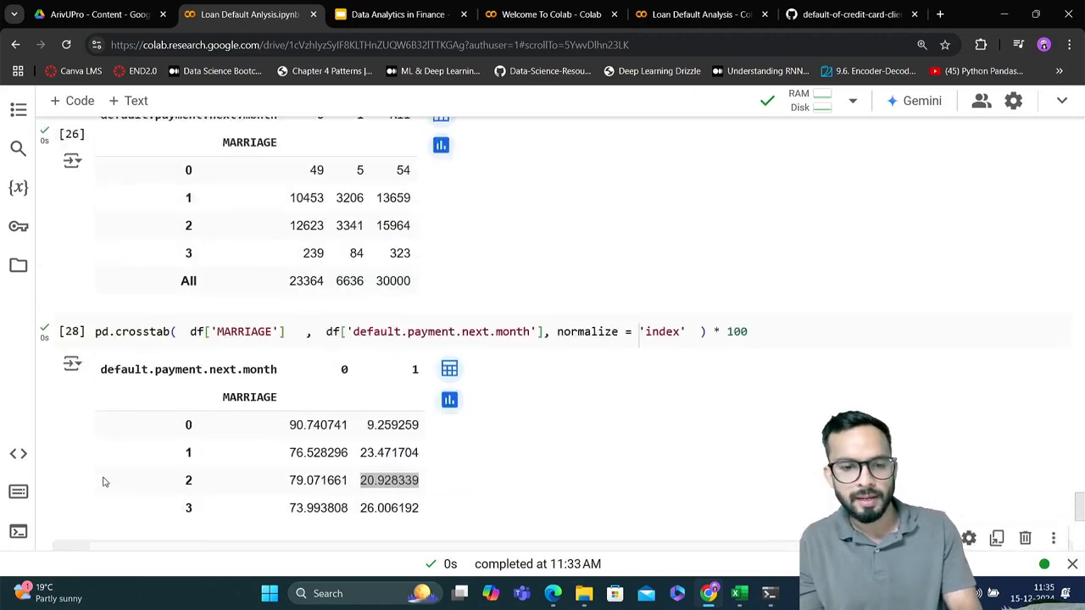
scroll(104, 482, "up", 10)
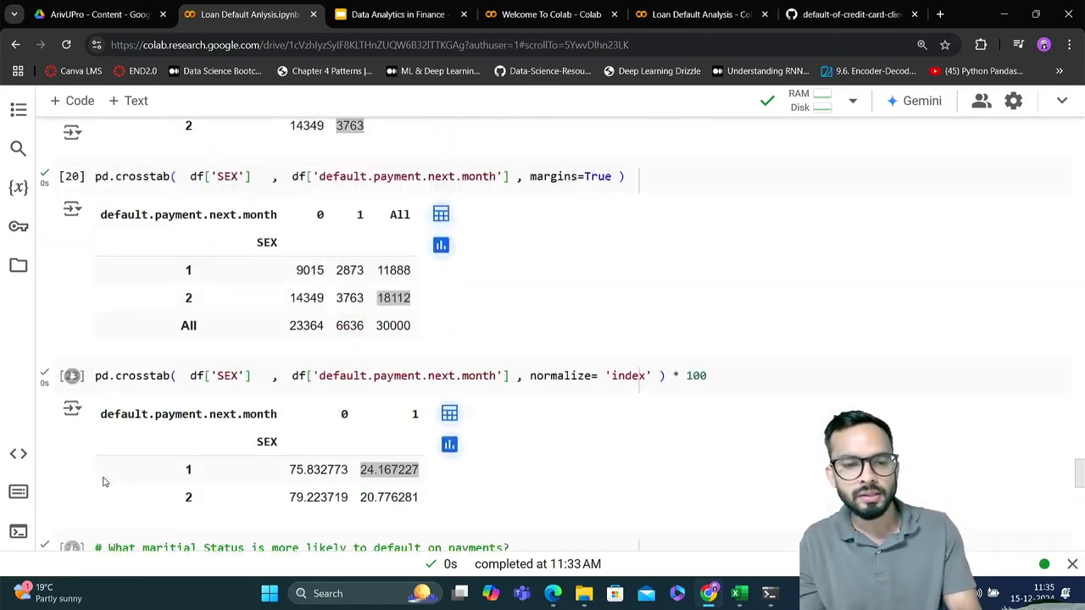
scroll(103, 481, "up", 10)
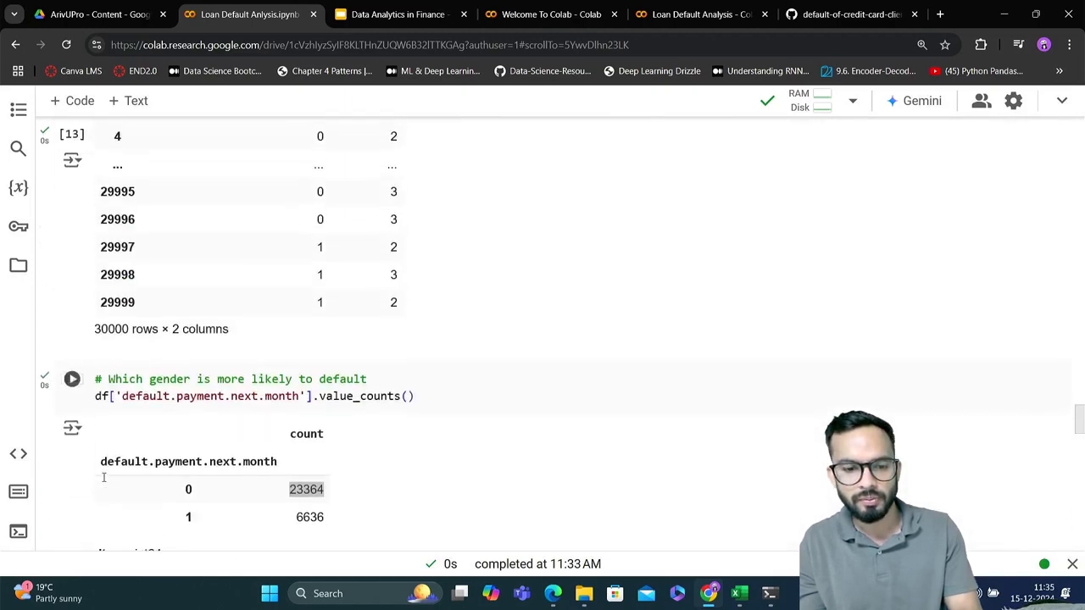
left_click_drag(416, 400, 85, 399)
key("ctrl+c")
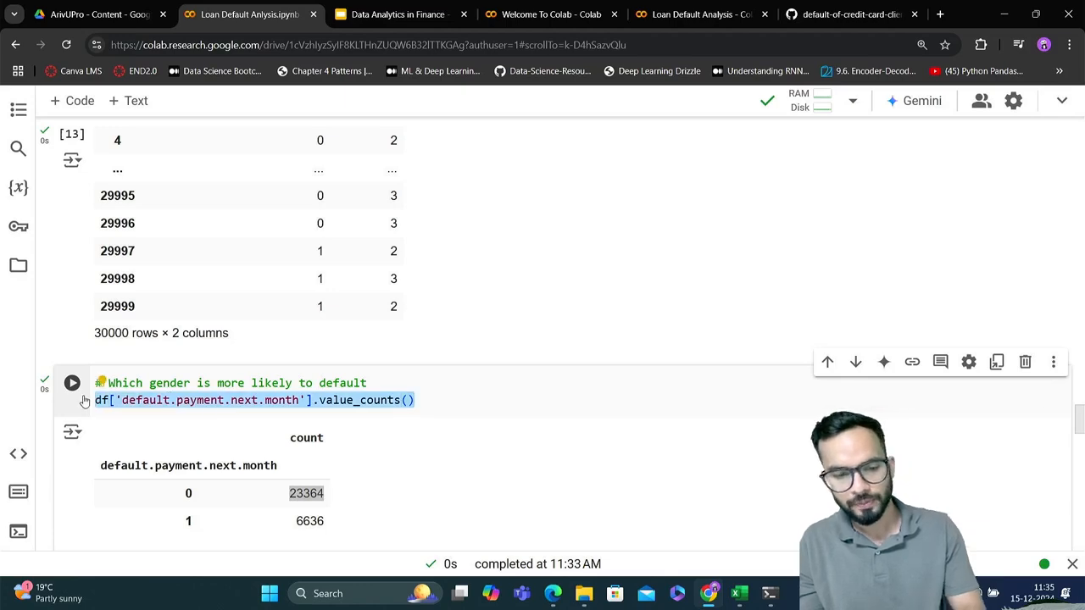
scroll(246, 402, "down", 7)
scroll(249, 404, "down", 12)
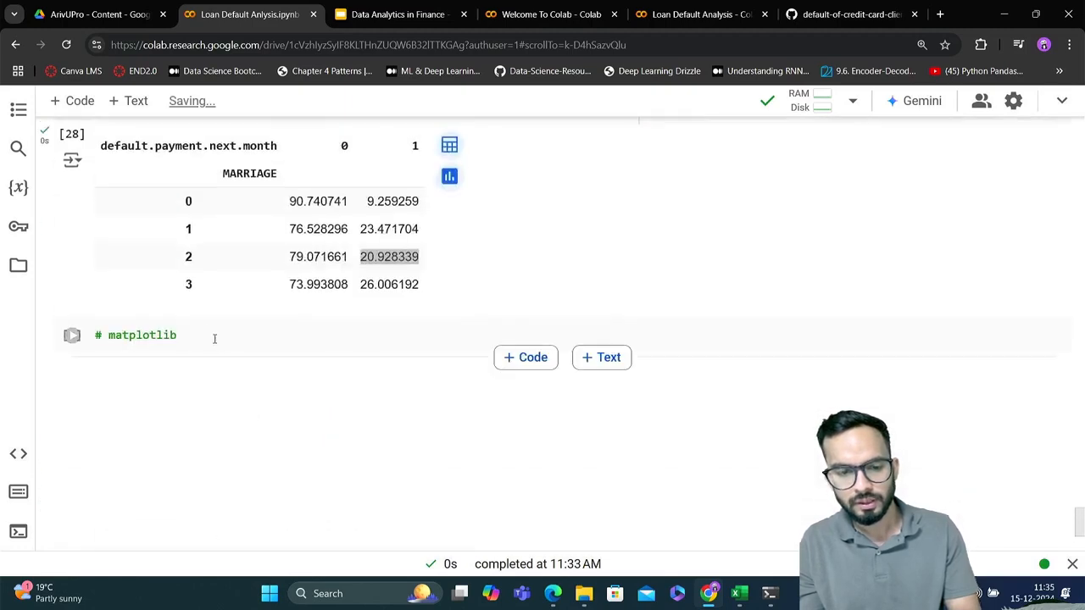
left_click(208, 332)
key("Return")
key("ctrl+v")
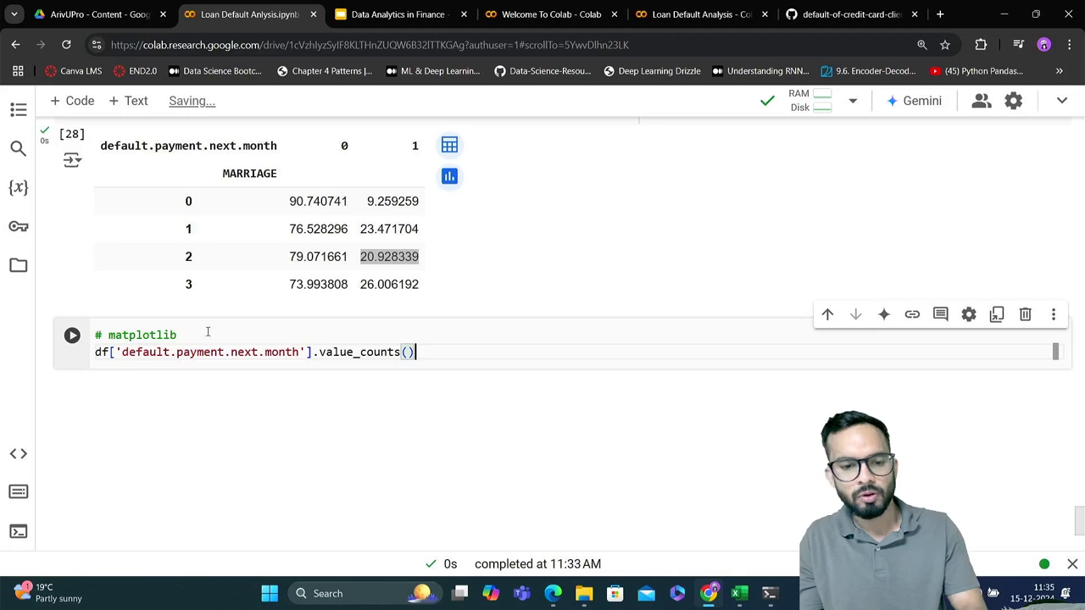
key("shift+Return")
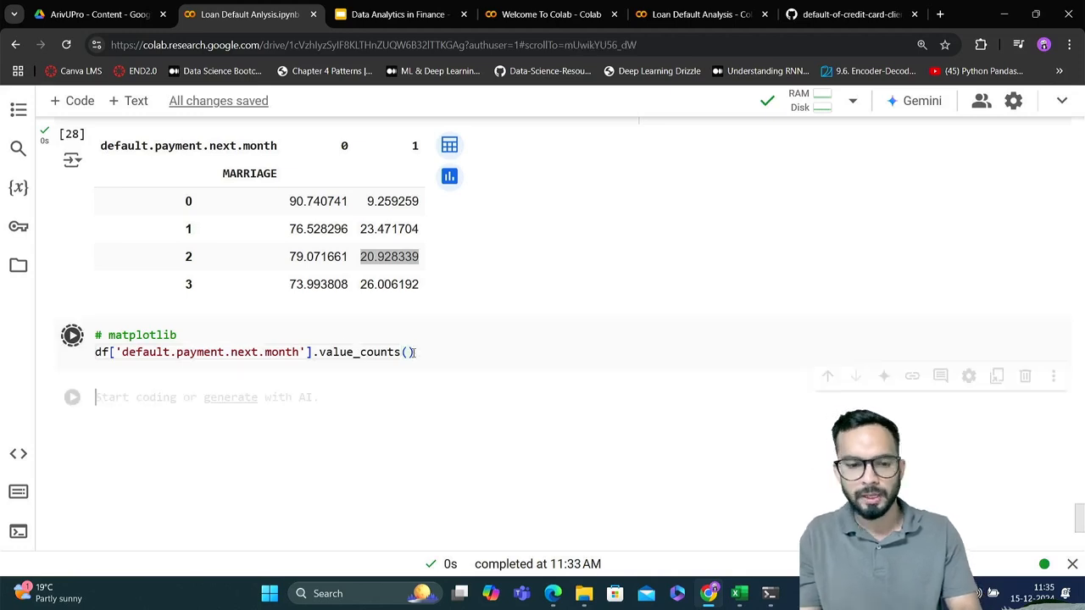
Assign the value_counts() result in the matplotlib cell to a variable named count_default
scroll(413, 351, "up", 1)
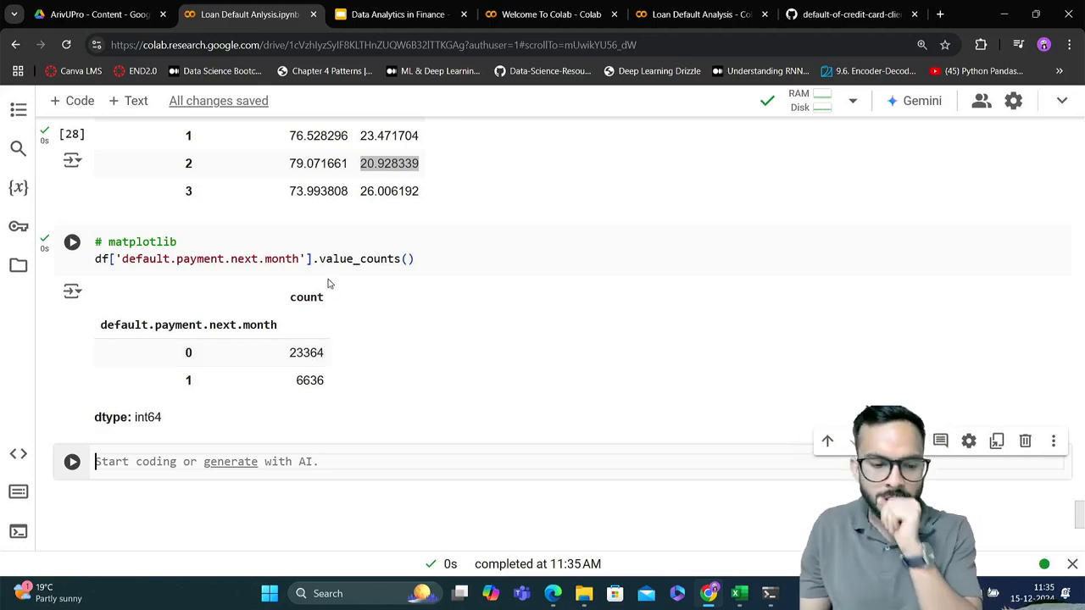
key("Up")
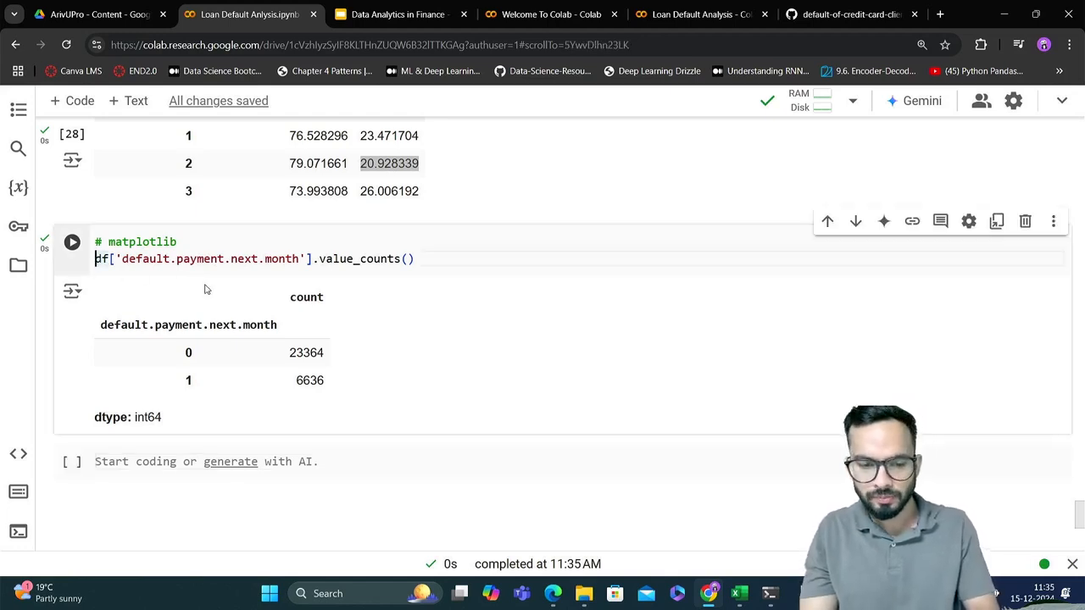
type("count")
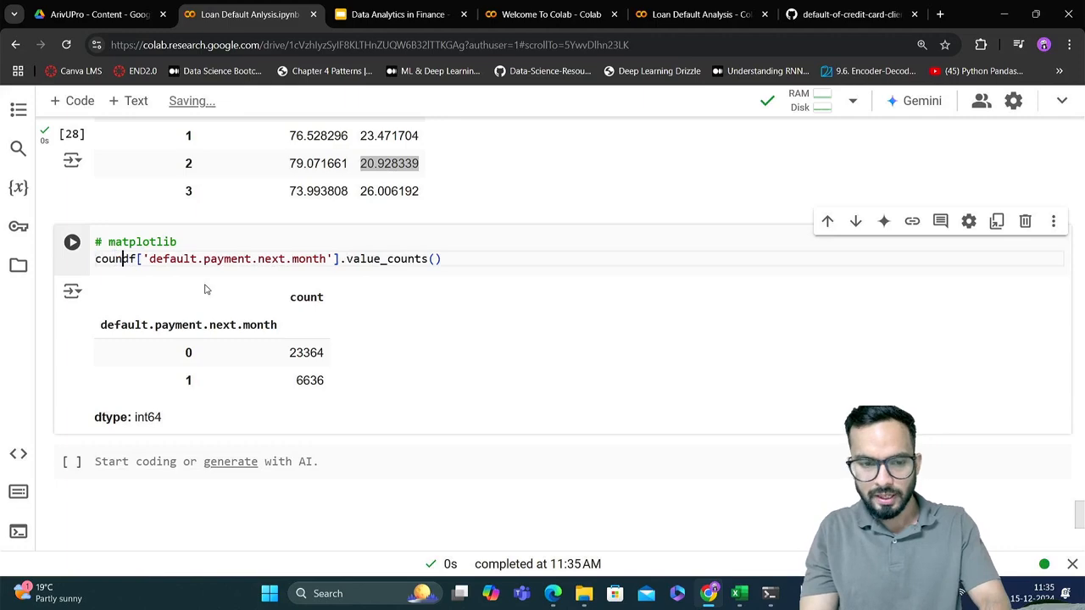
type("_defau")
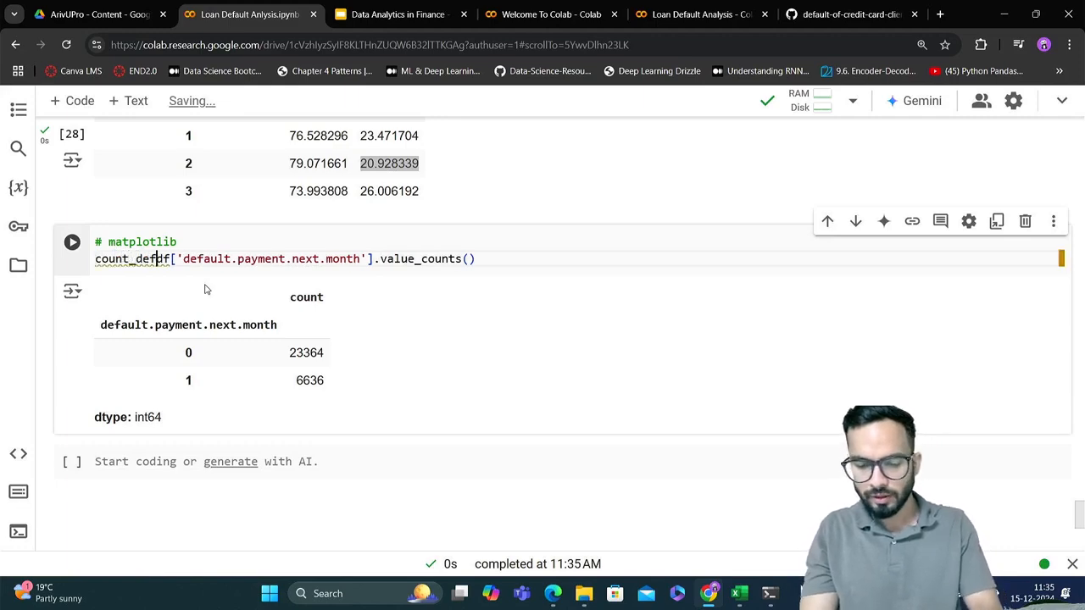
type("lt =")
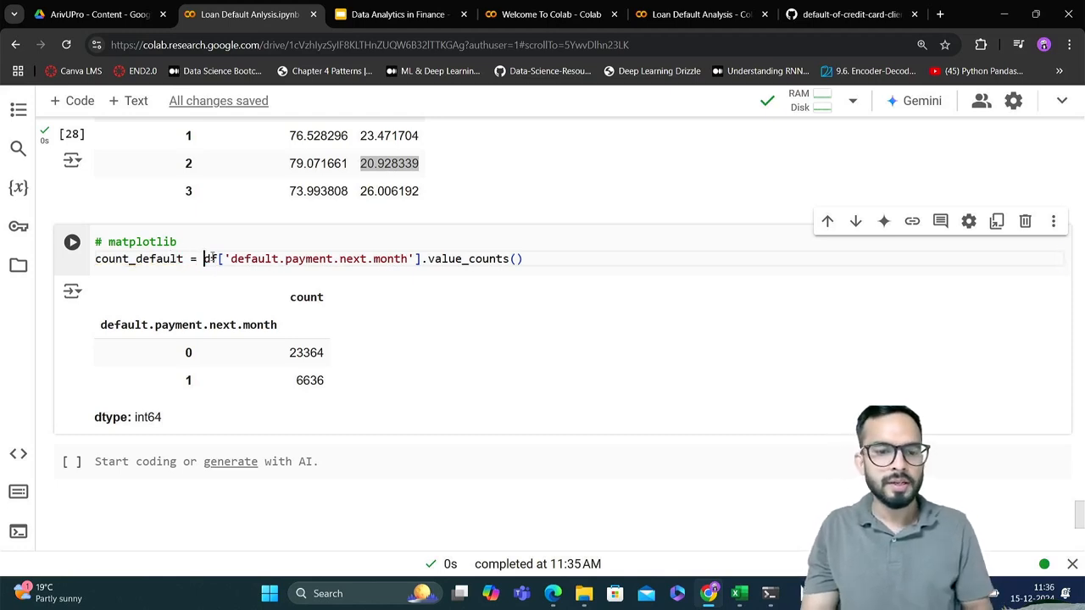
left_click_drag(205, 259, 572, 272)
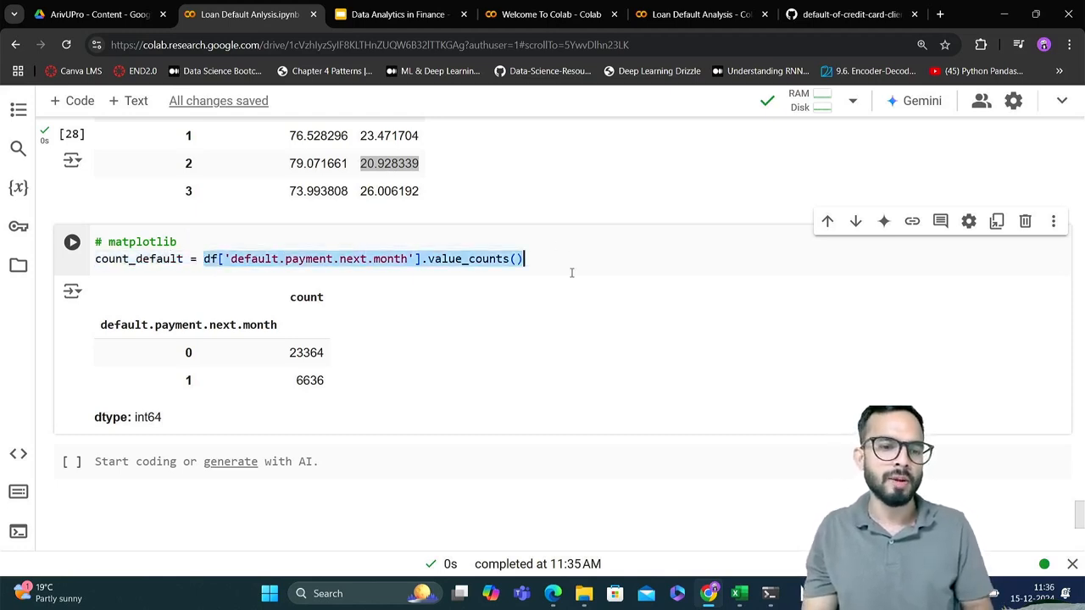
left_click(192, 259)
left_click_drag(192, 259, 85, 261)
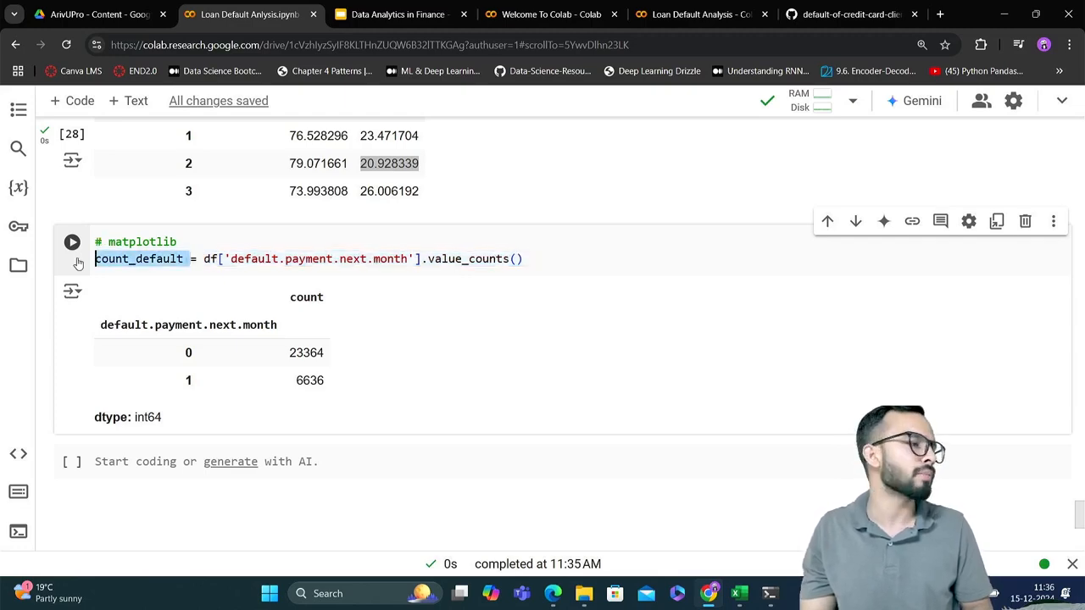
Add count_default on its own line below the assignment and rerun the cell to display the counts
double_click(135, 259)
key("ctrl+c")
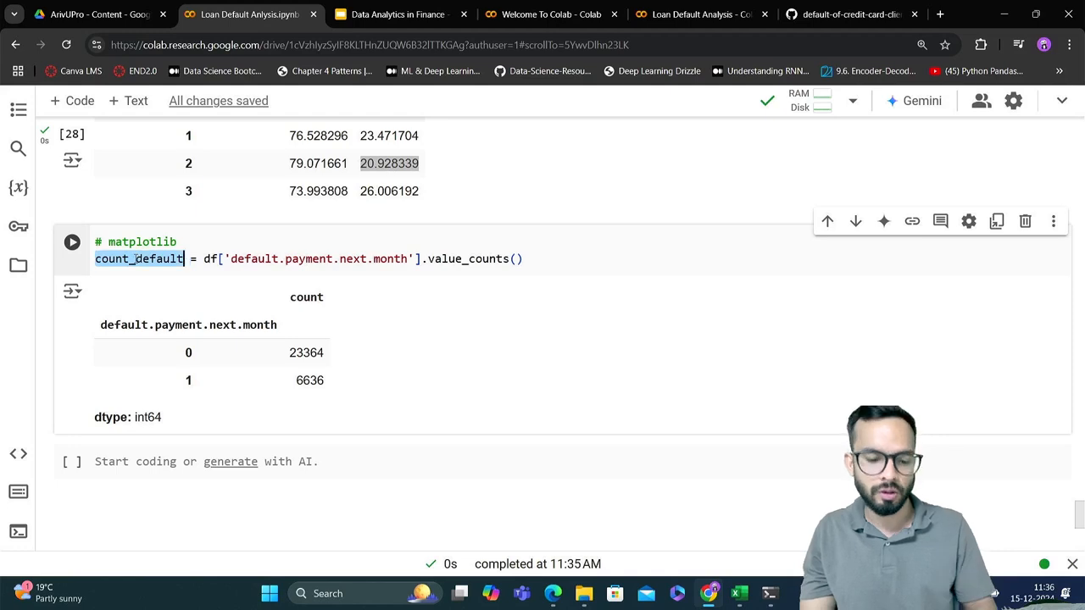
left_click(552, 263)
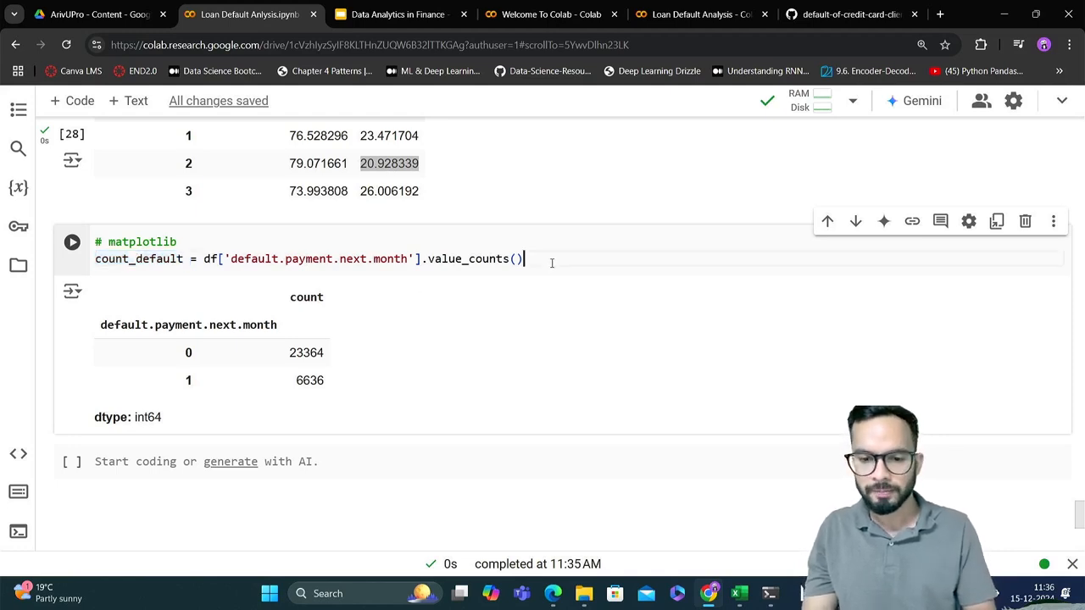
key("Return")
key("ctrl+v")
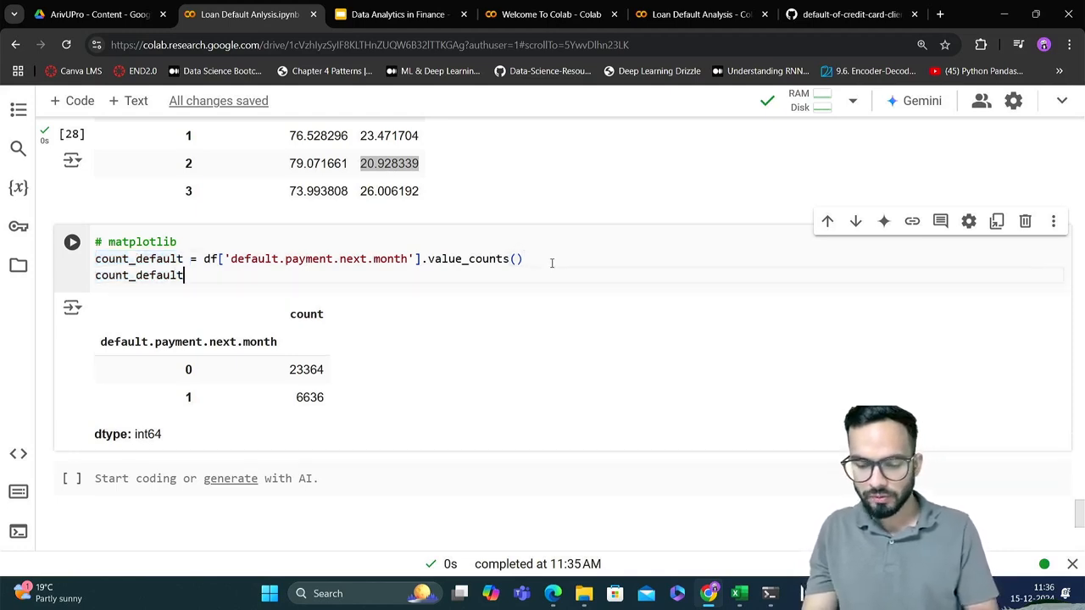
key("ctrl+Return")
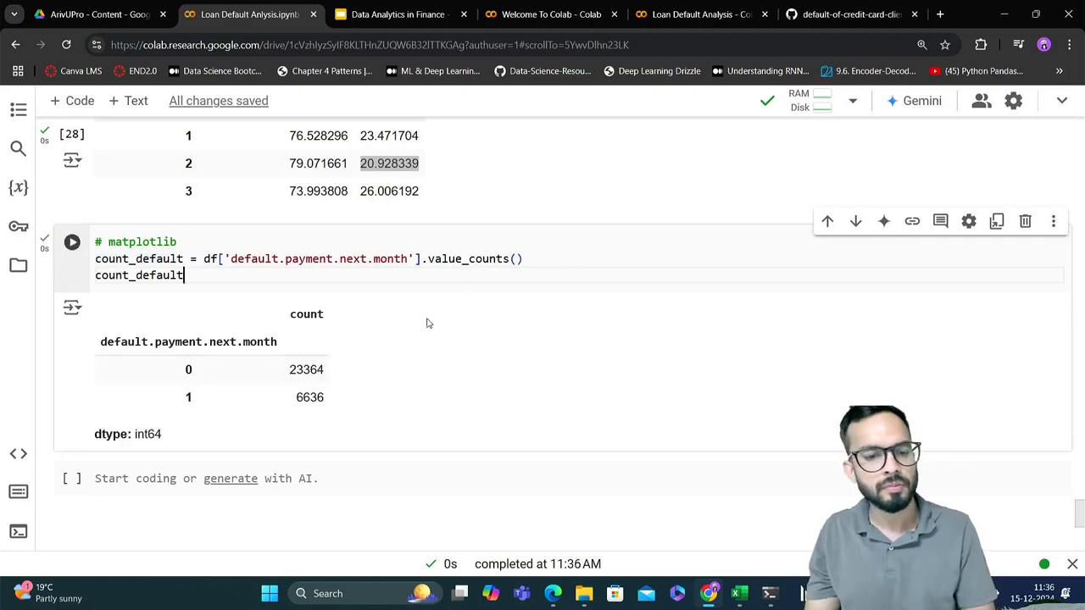
Check the alias given to matplotlib.pyplot in the import cell near the start of the notebook
left_click(363, 459)
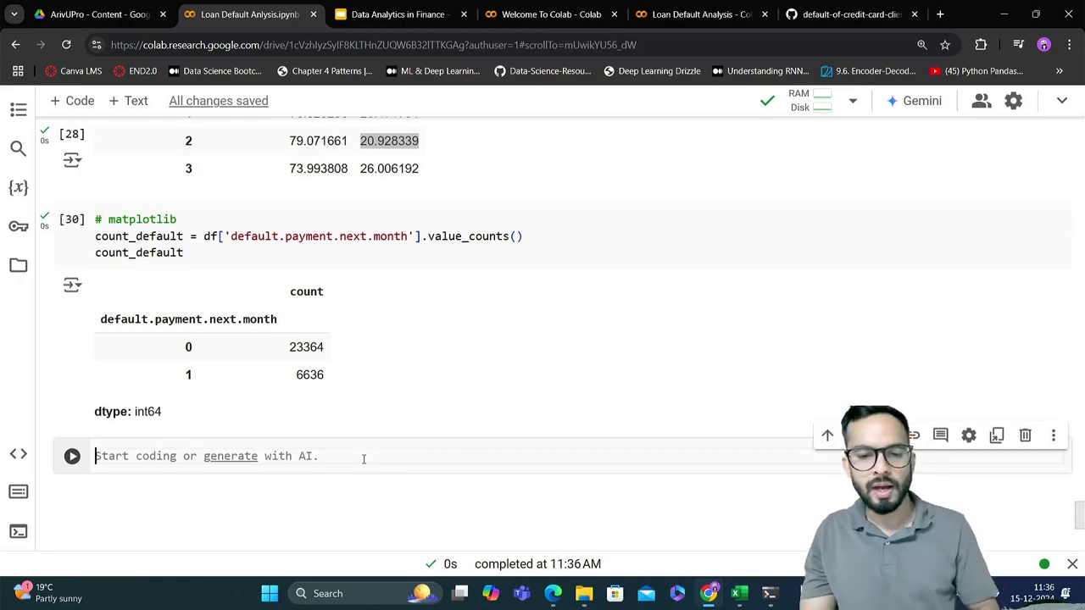
scroll(363, 458, "up", 15)
scroll(363, 458, "up", 20)
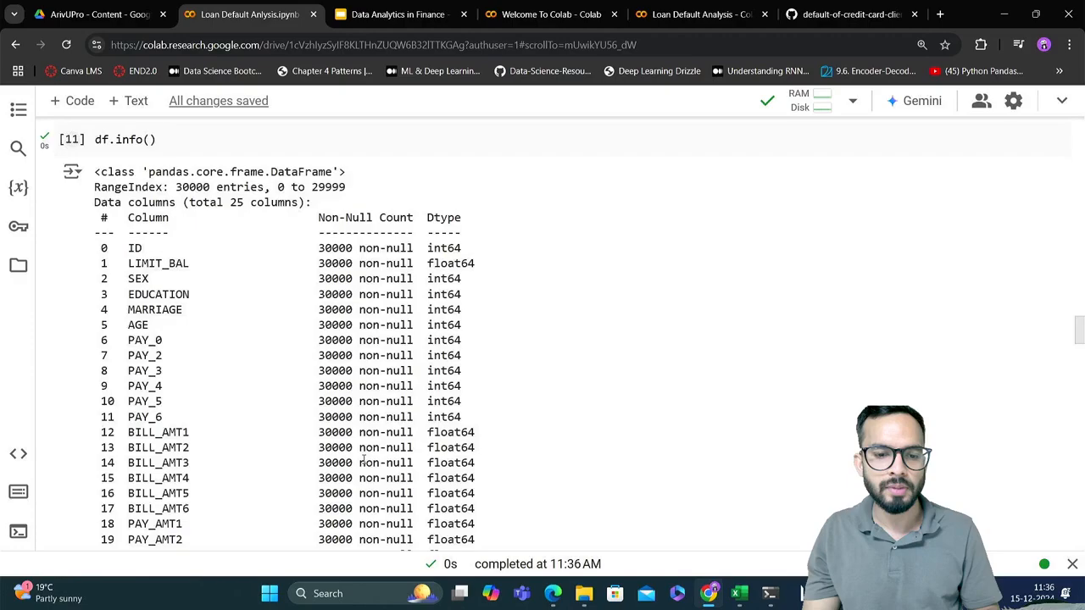
scroll(364, 462, "down", 10)
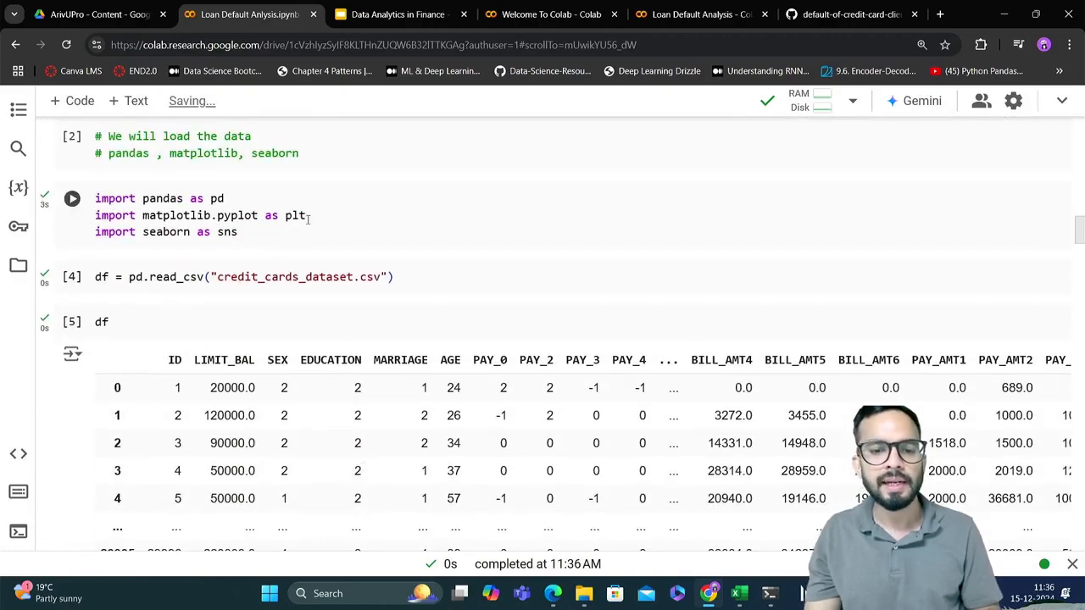
double_click(301, 217)
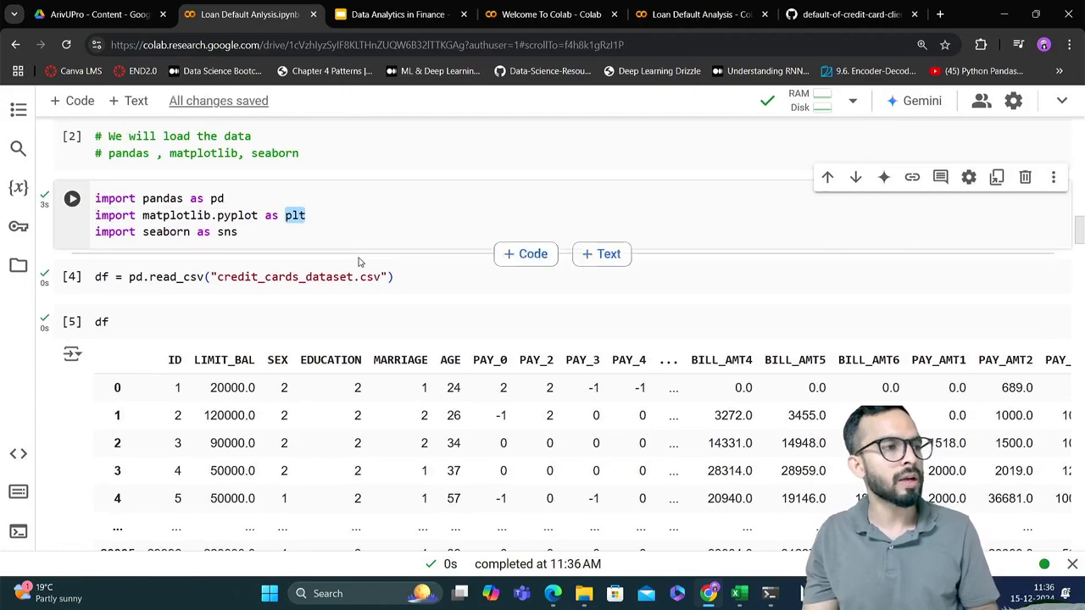
scroll(359, 261, "down", 20)
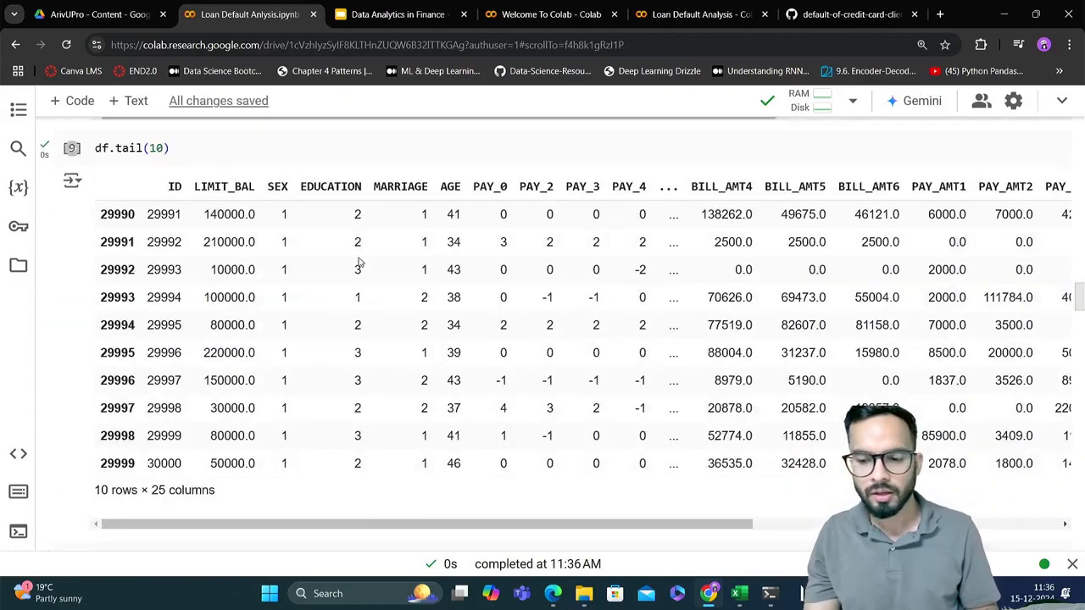
scroll(359, 258, "down", 5)
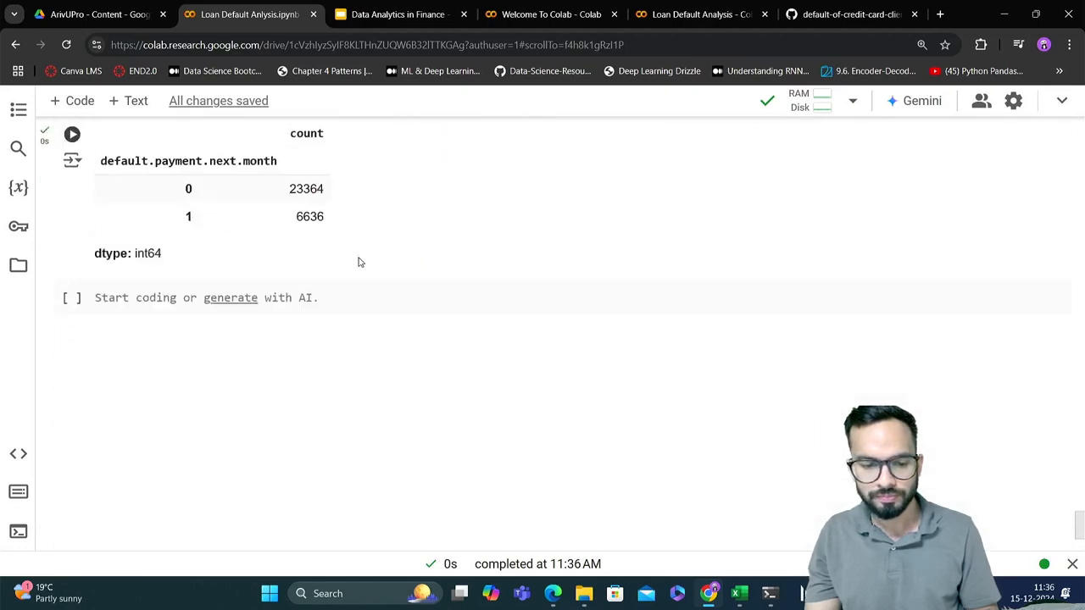
Start a plt.bar() call with an x argument in the empty code cell below the count_default output
scroll(346, 407, "up", 3)
left_click(185, 411)
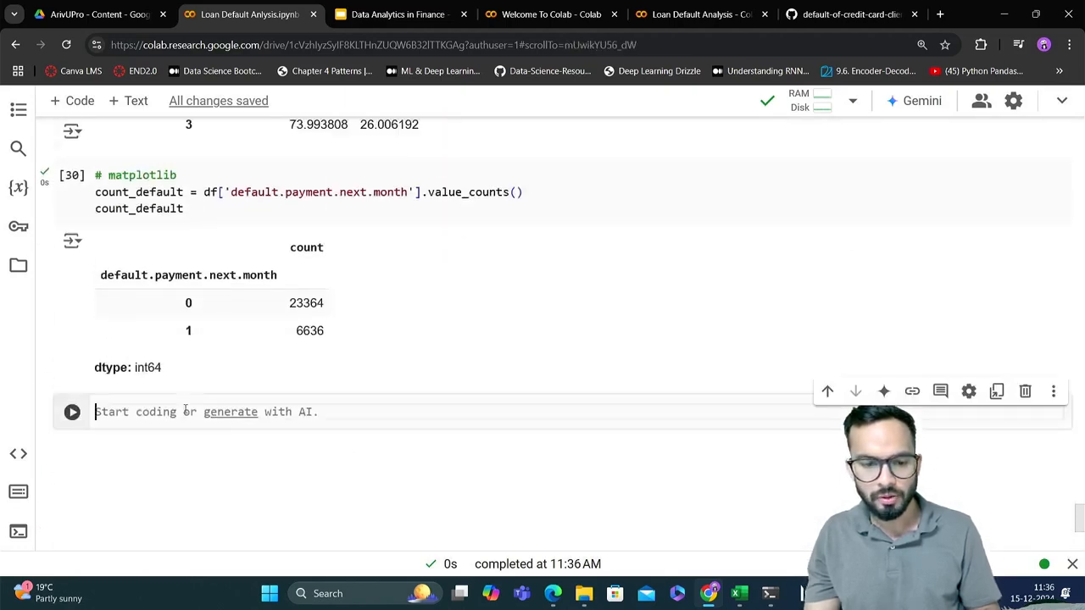
type("plt")
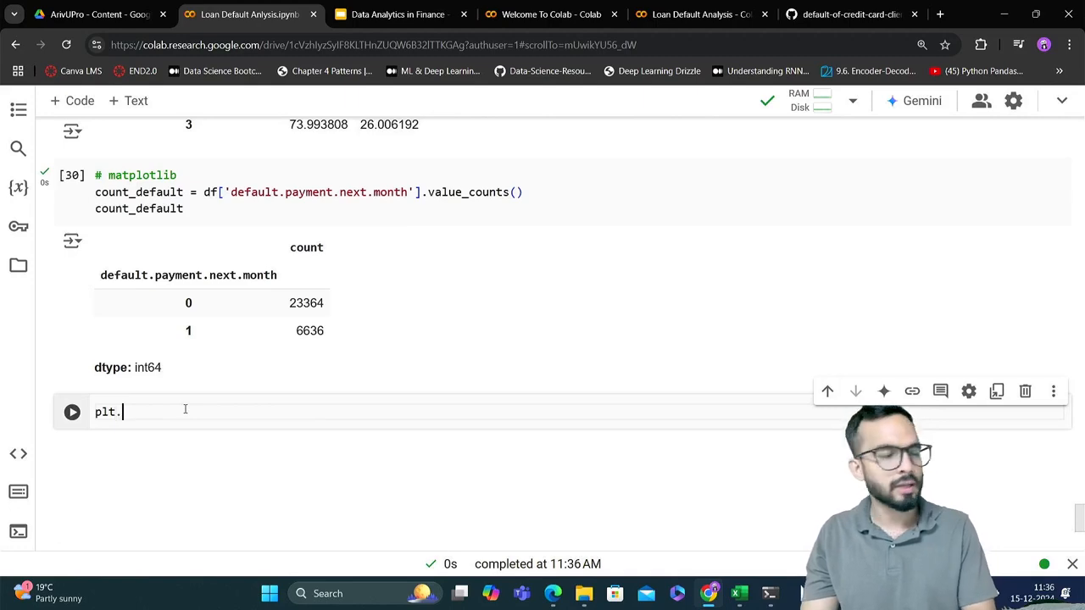
type(".")
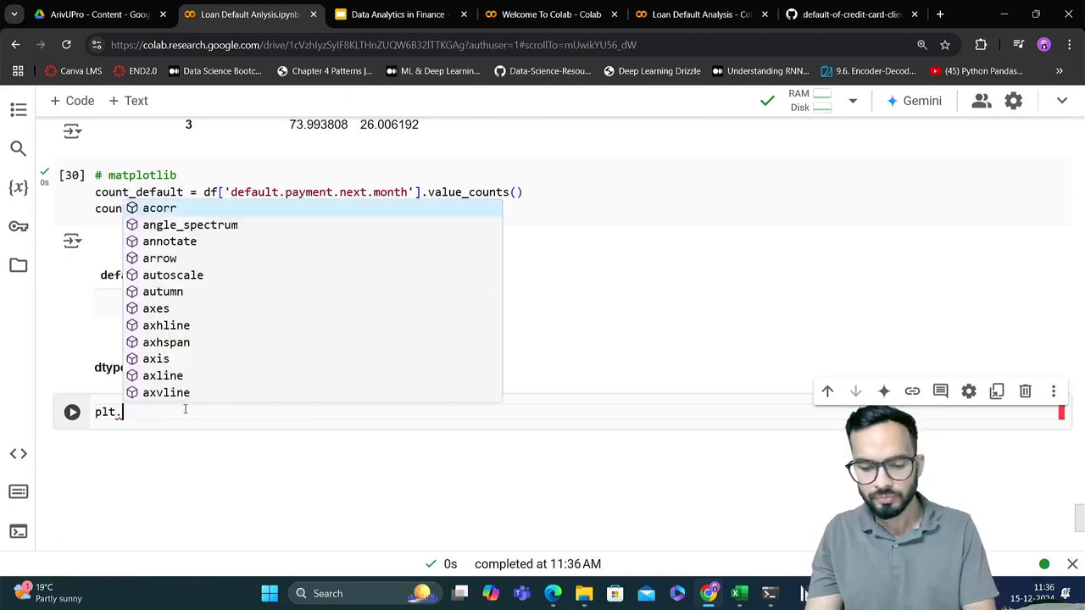
type("bar")
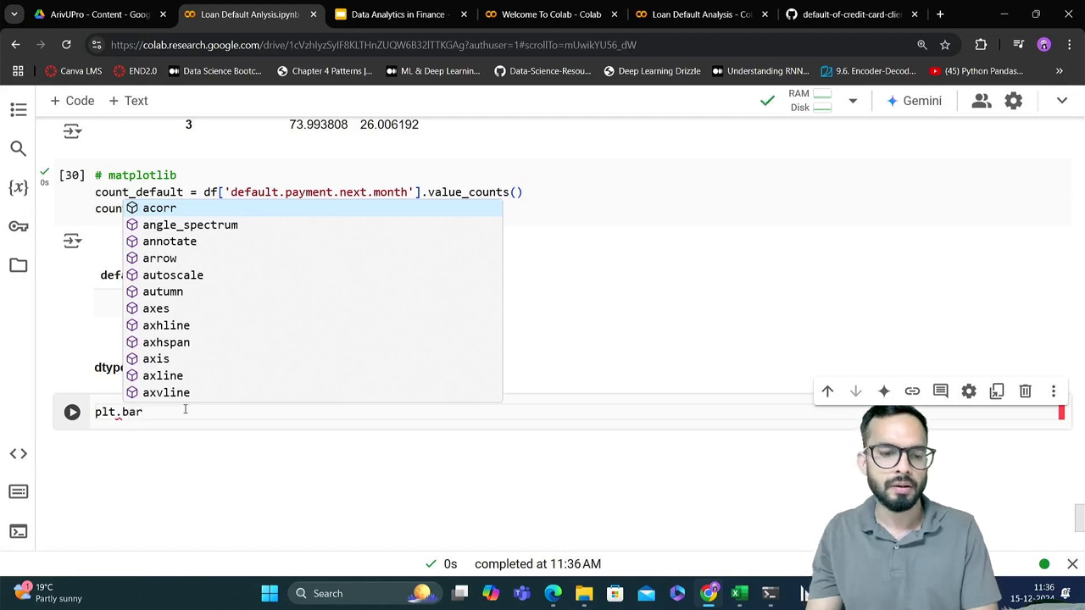
key("Escape")
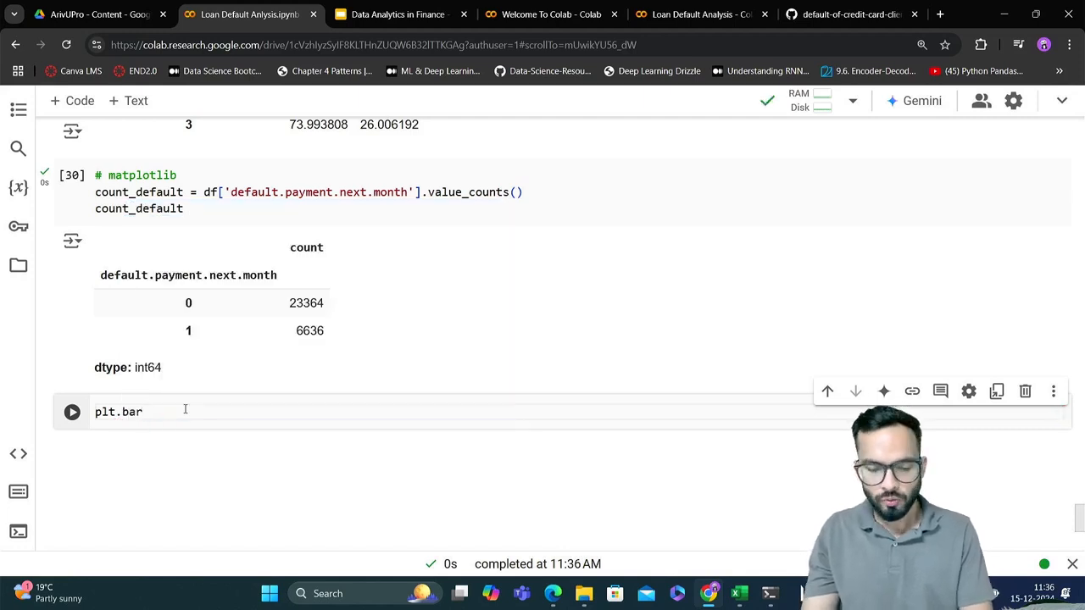
type("(")
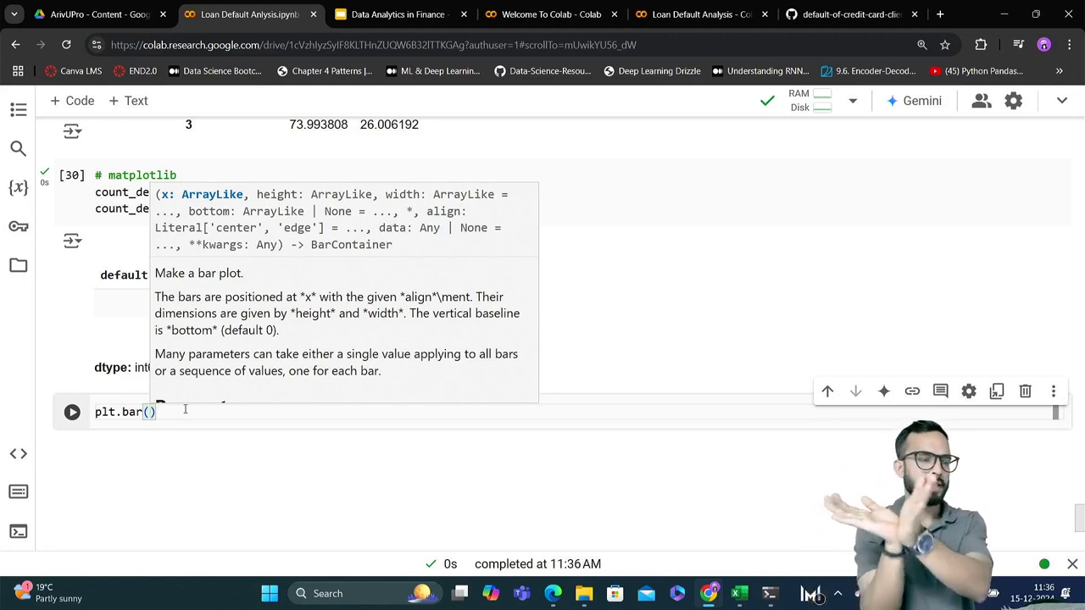
key("Left")
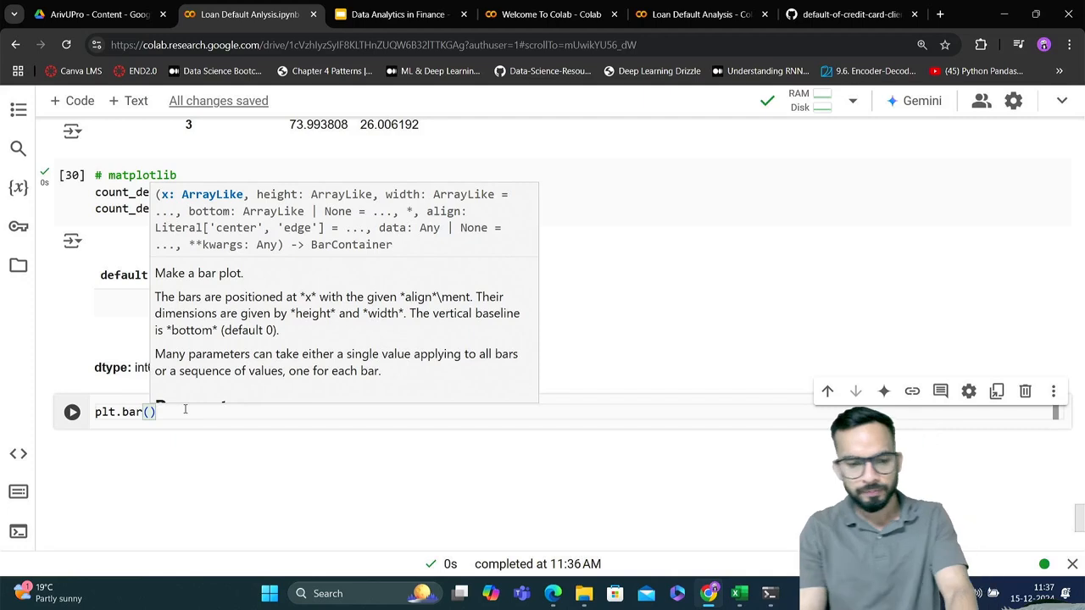
type("x =")
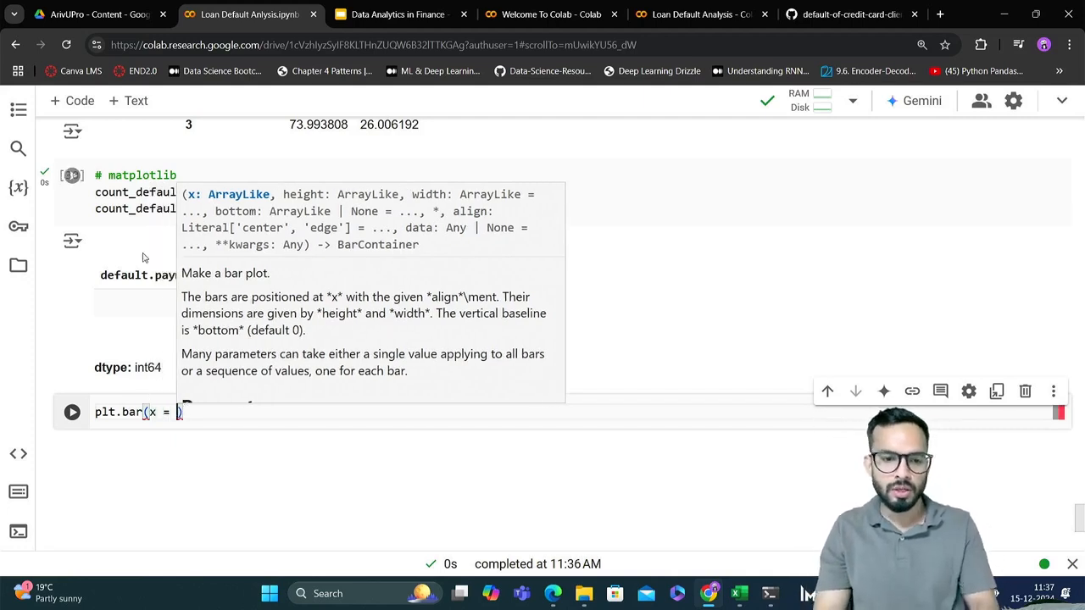
Copy count_default from the matplotlib cell into the x argument of plt.bar and subscript it with 'index'
double_click(138, 210)
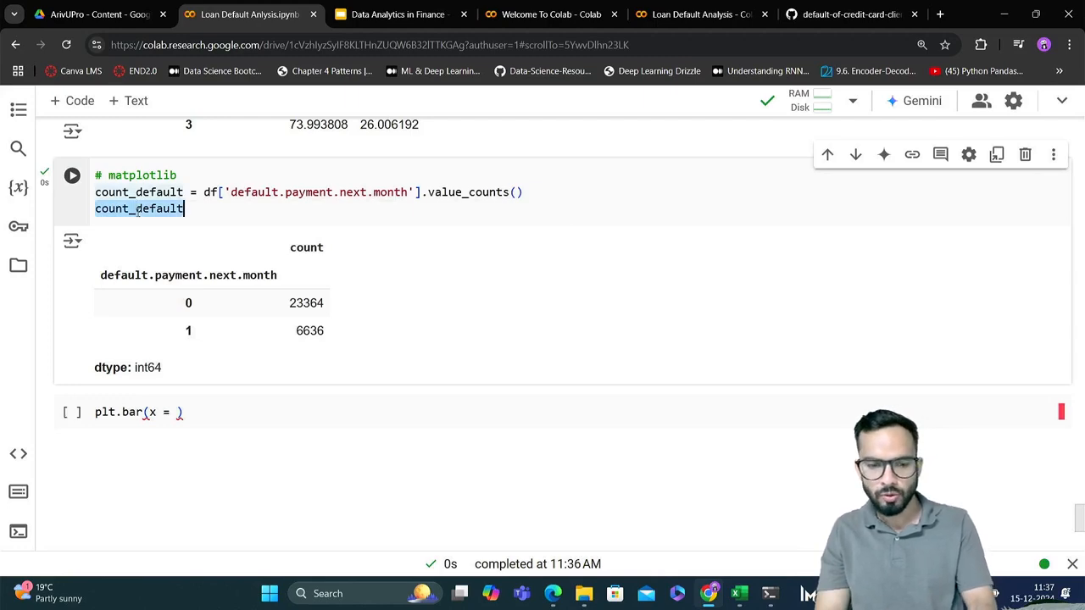
key("ctrl+c")
left_click(173, 413)
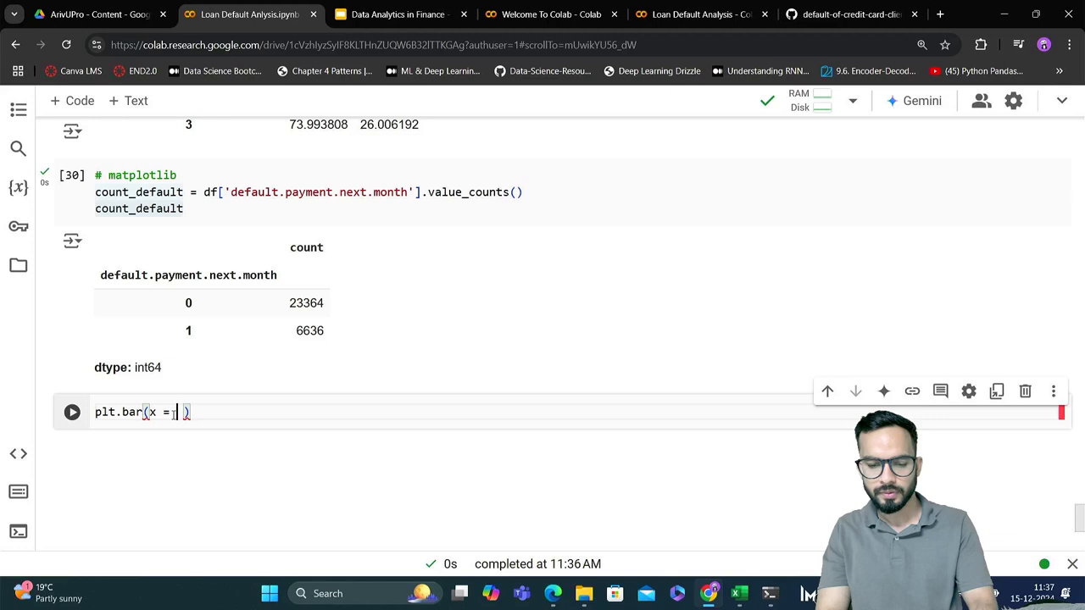
key("ctrl+v")
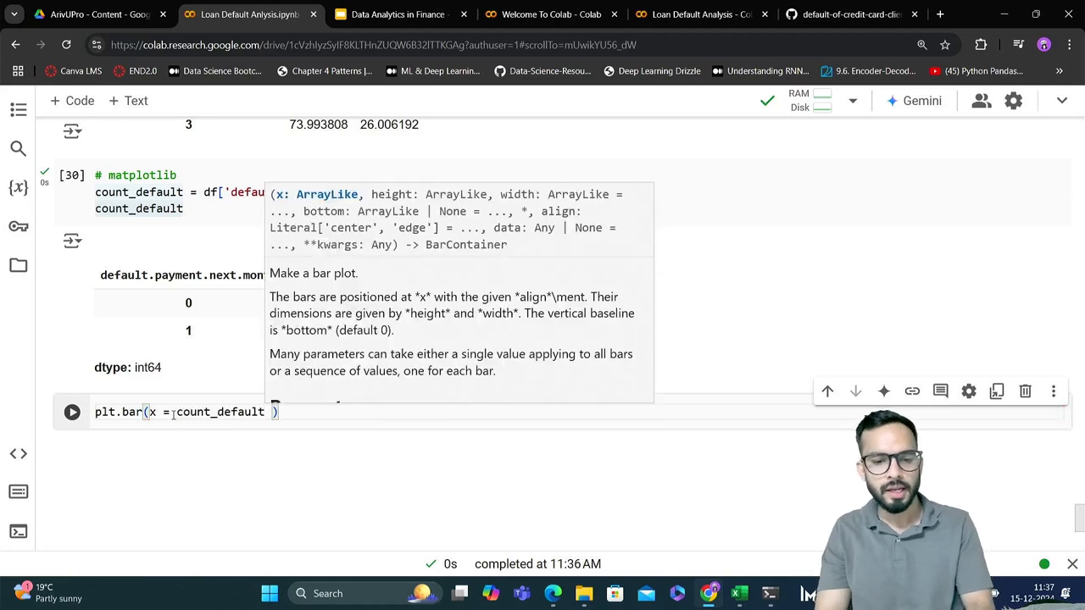
type("[")
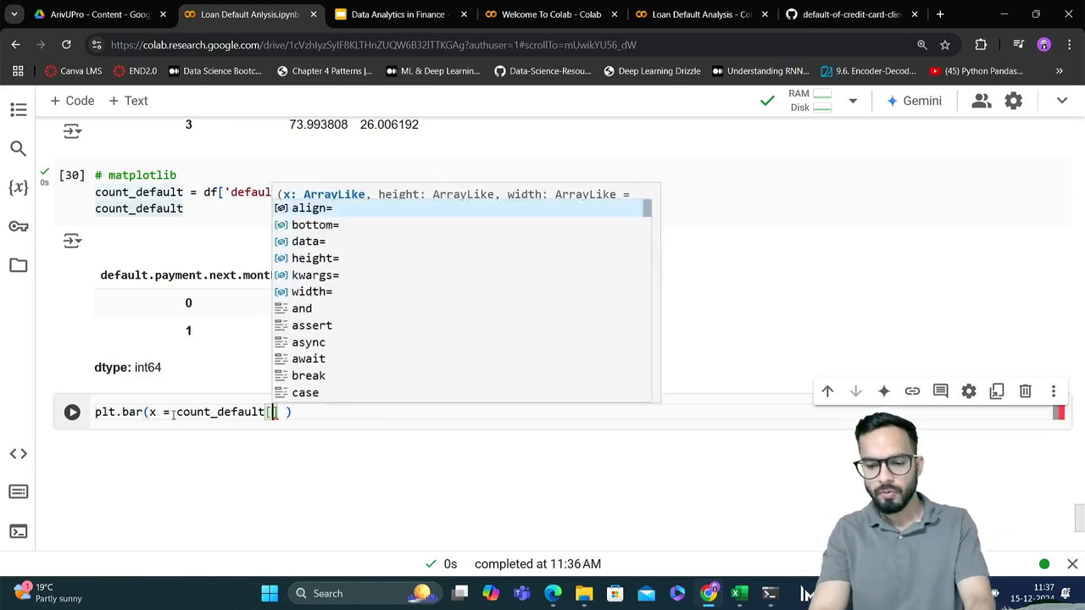
type("'i")
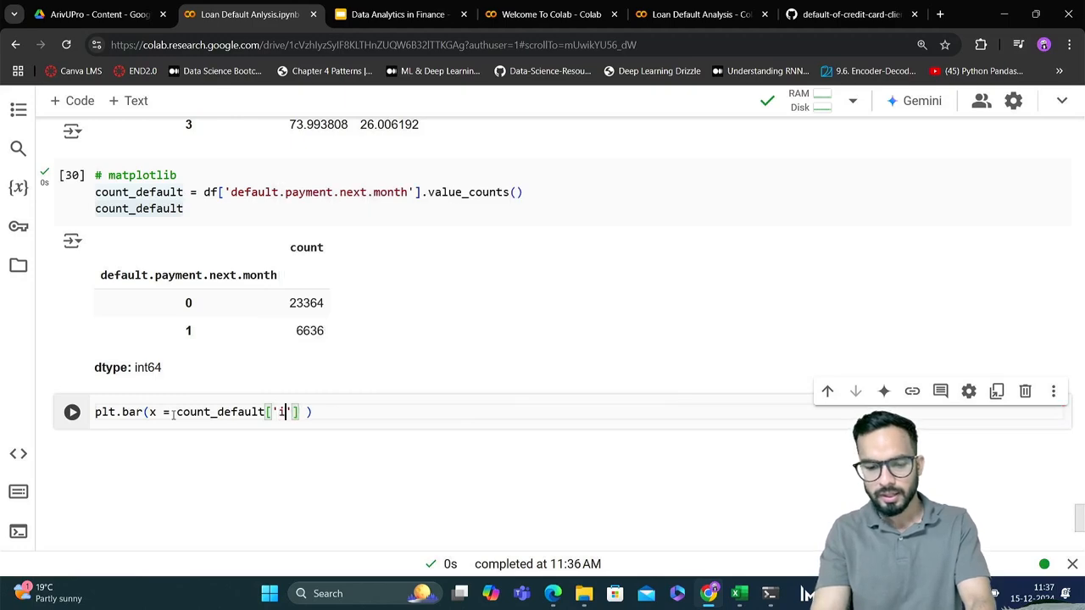
type("ndex")
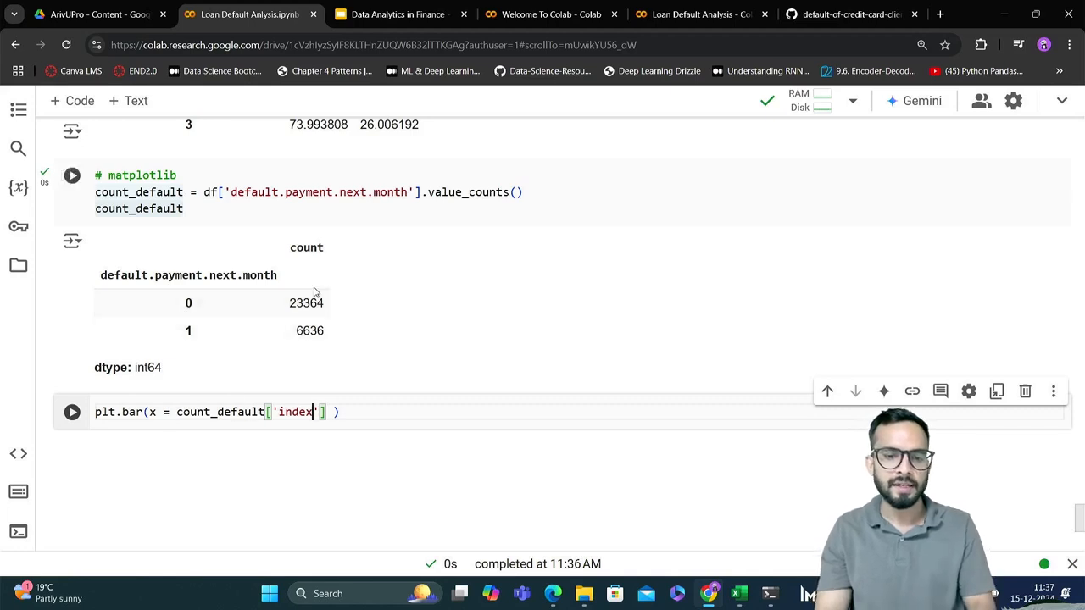
left_click(177, 303)
double_click(176, 304)
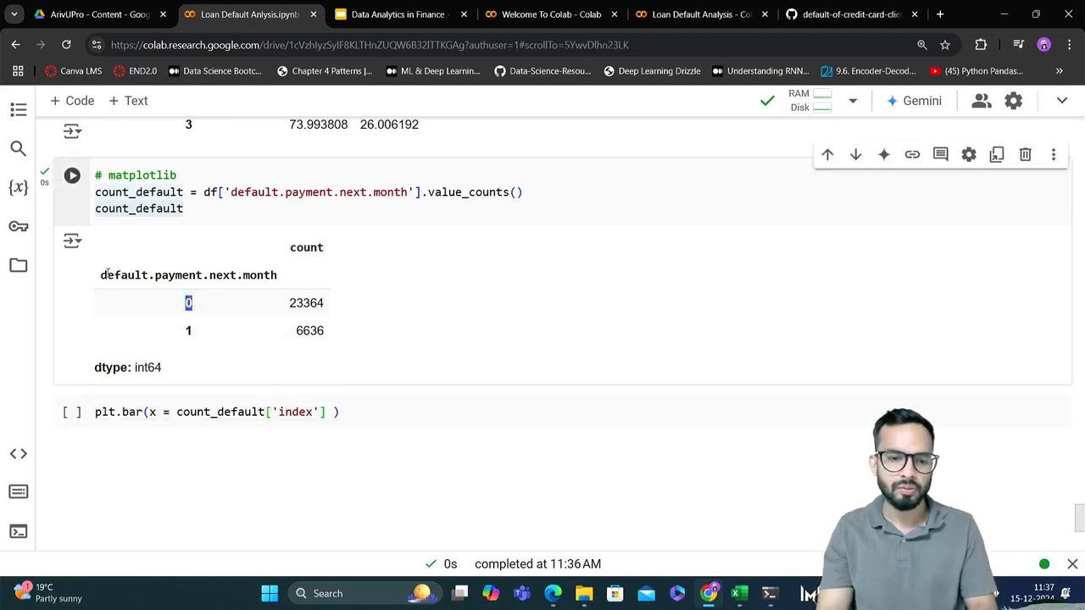
left_click_drag(106, 275, 271, 278)
left_click(184, 309)
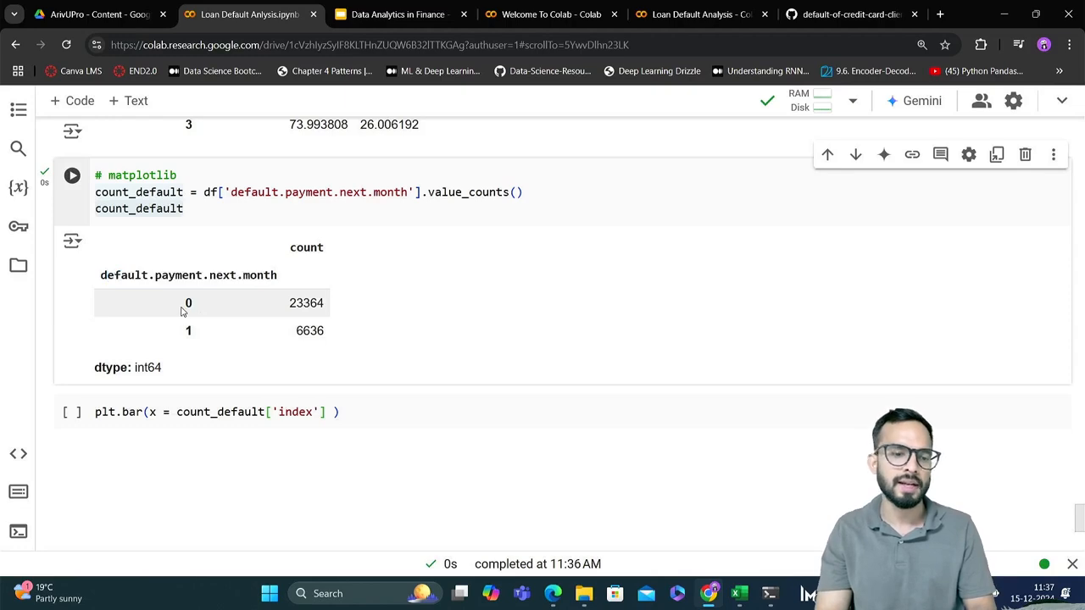
left_click(200, 209)
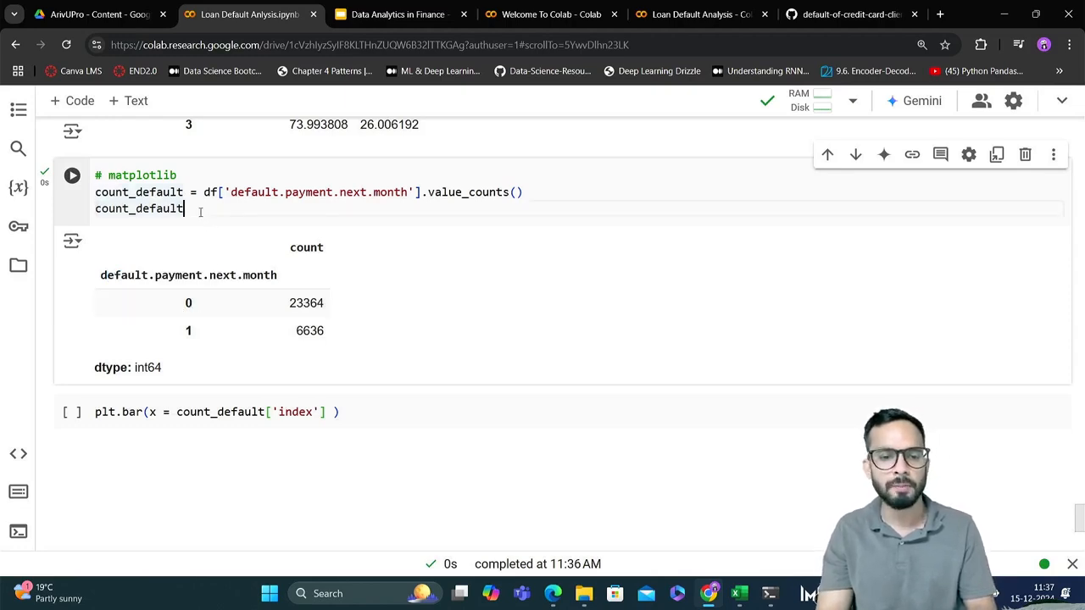
Add a height argument of count_default['count'] to the plt.bar call, reusing the variable and column name from the cell above
left_click(327, 412)
type(", ")
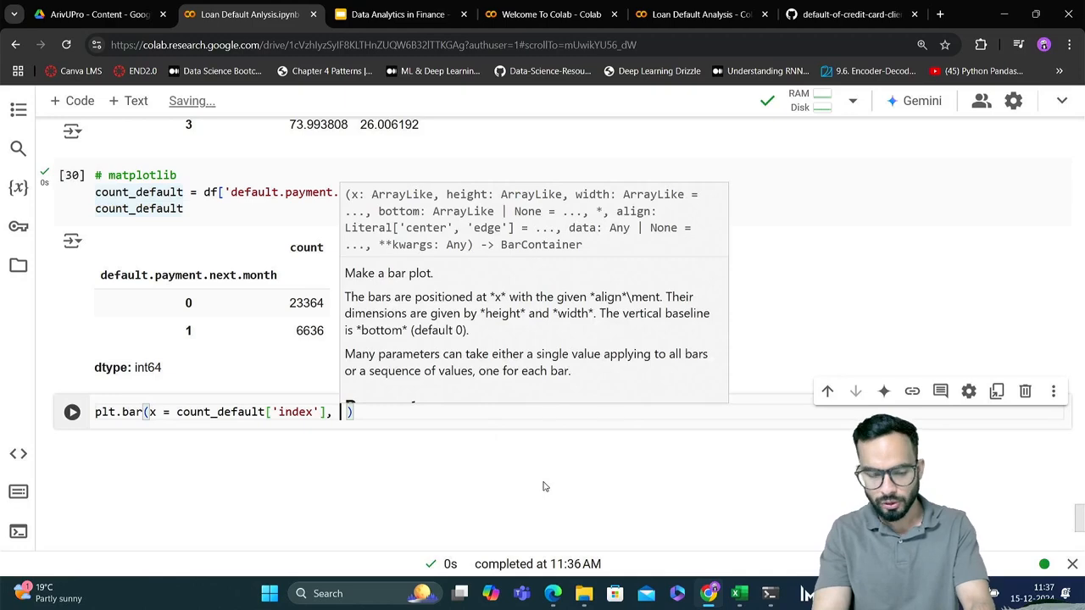
type("height ")
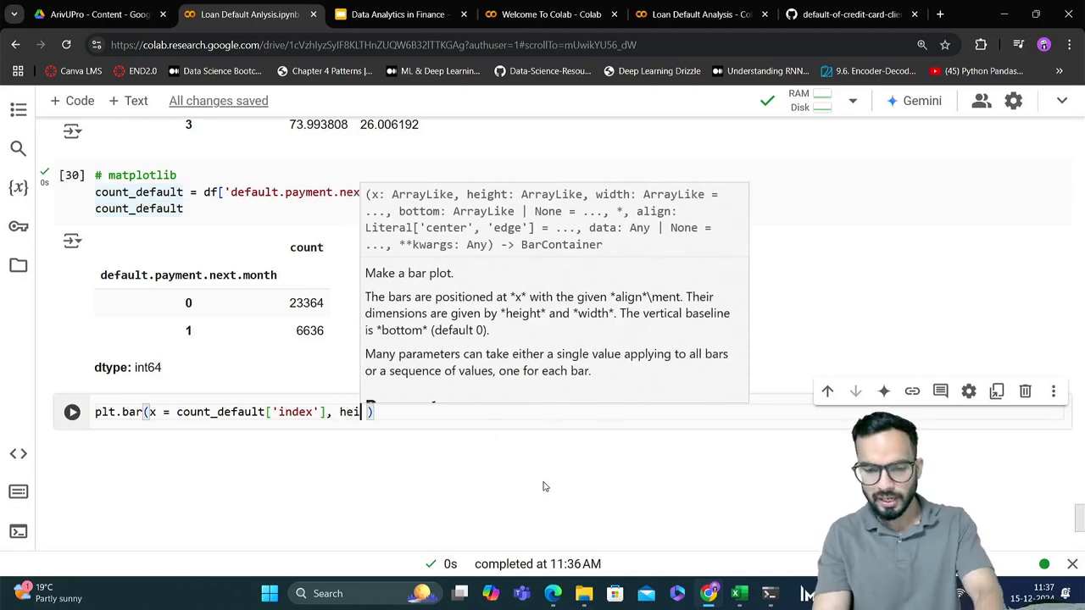
type("=")
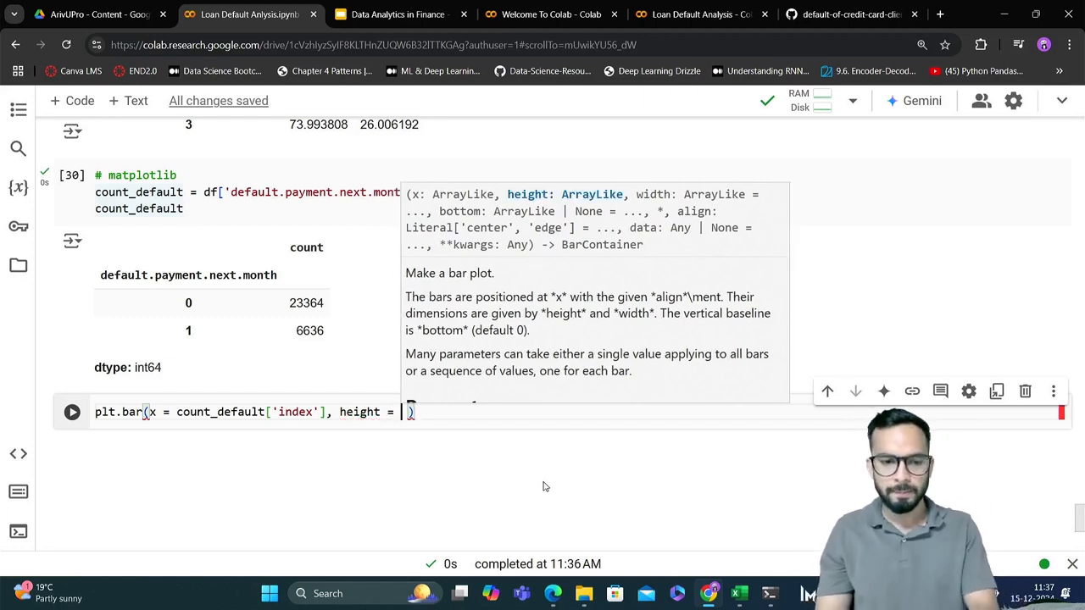
double_click(160, 207)
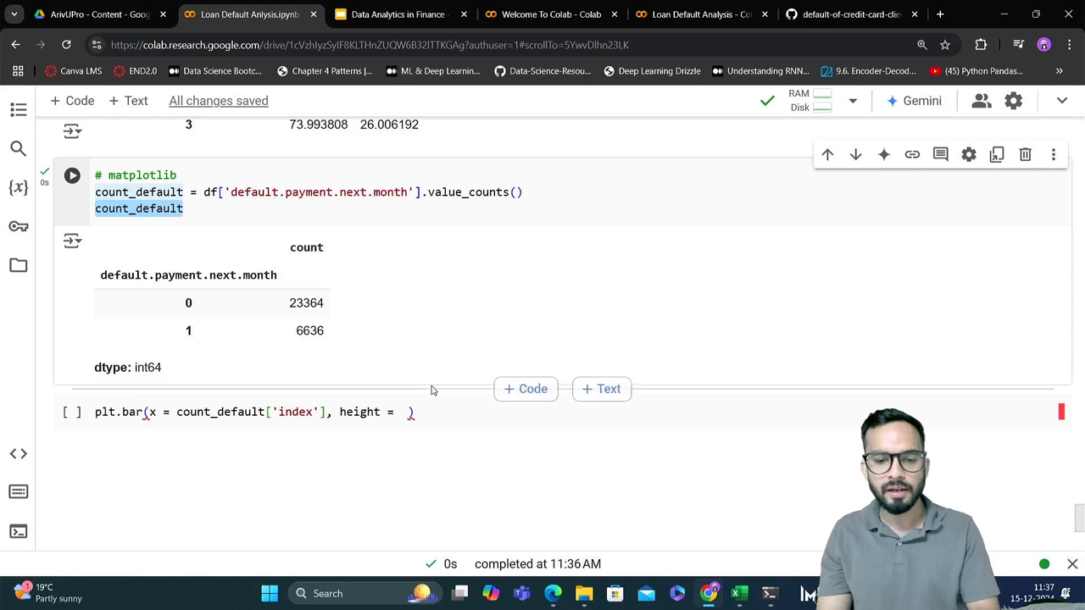
left_click(403, 411)
key("ctrl+v")
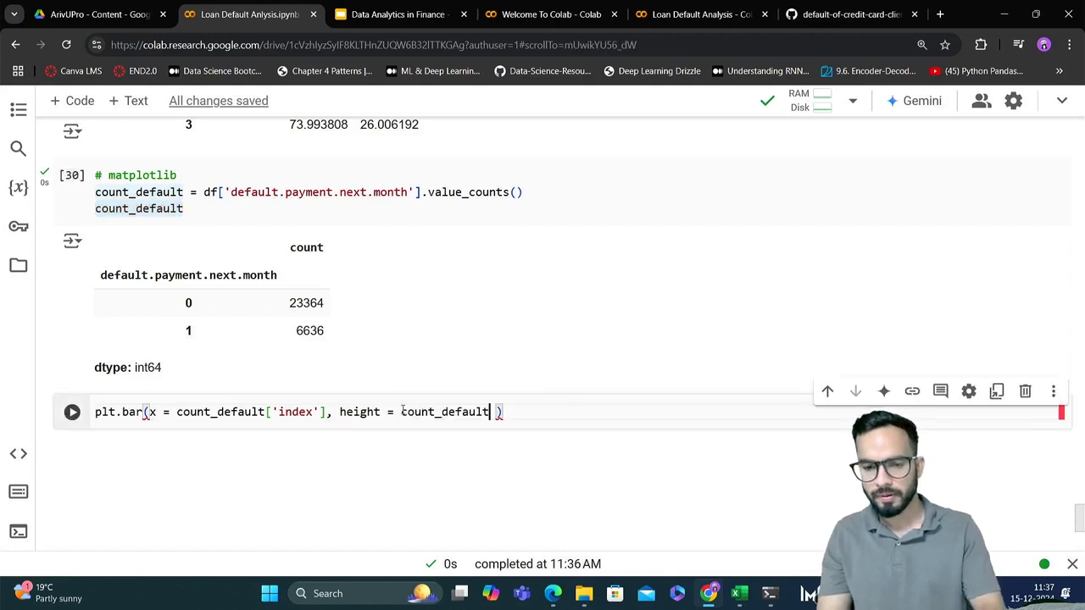
type("[]")
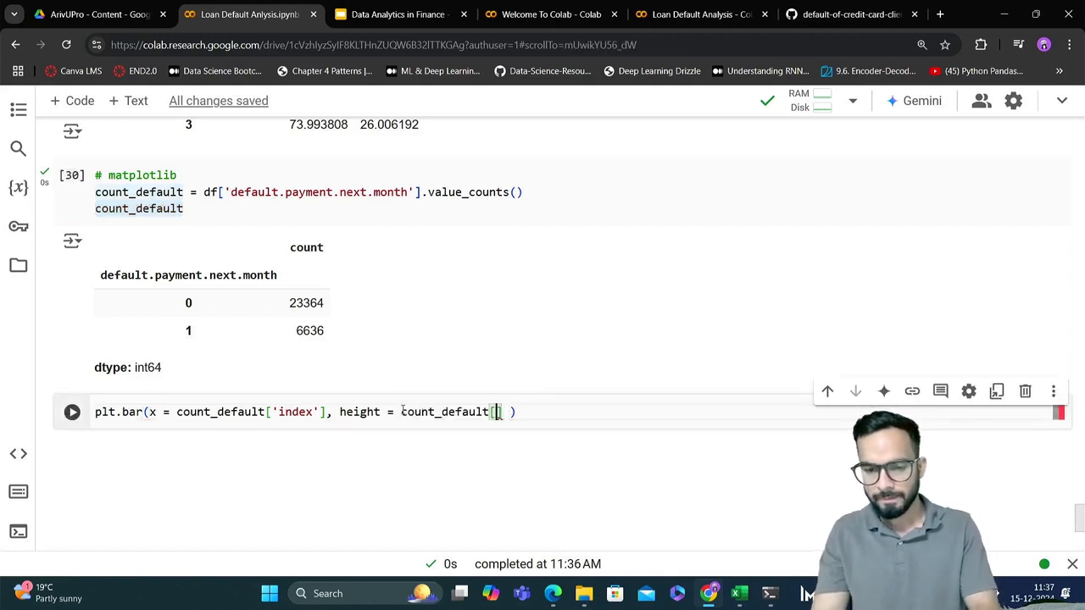
type("'")
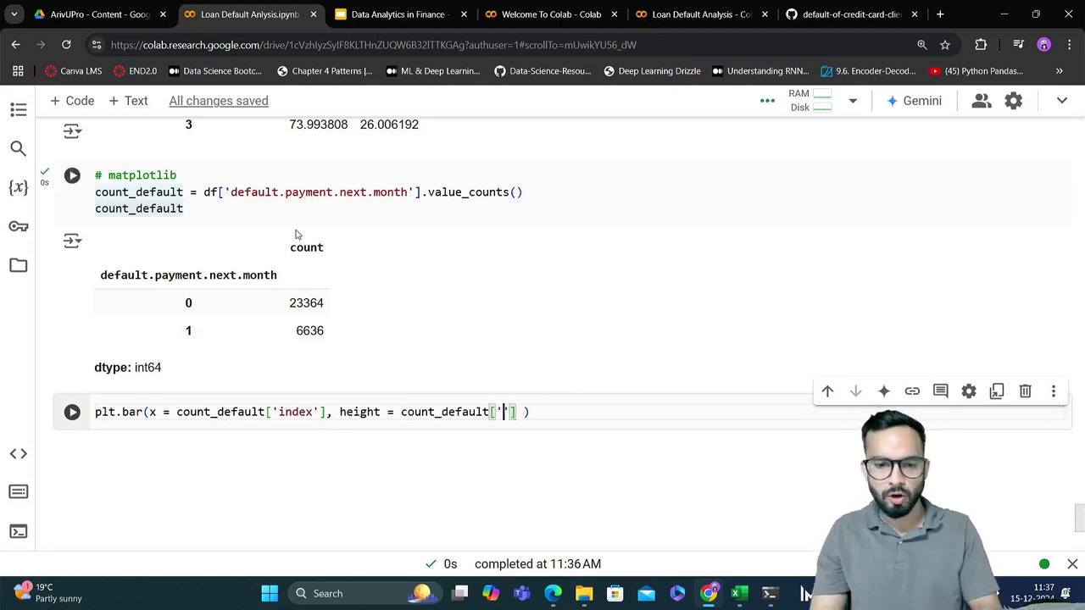
left_click_drag(290, 248, 327, 256)
key("ctrl+c")
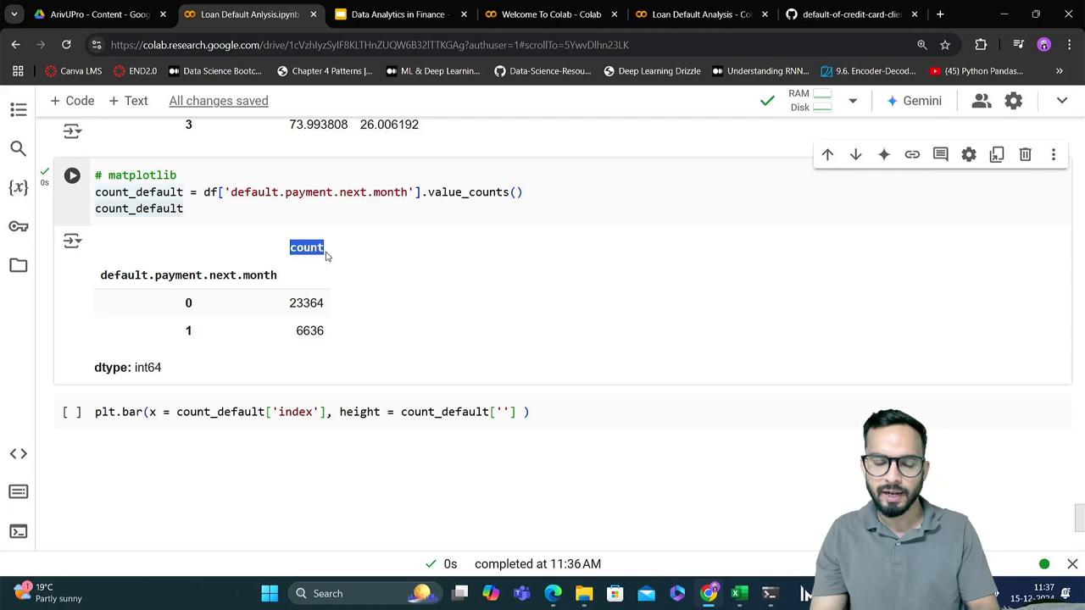
left_click(504, 412)
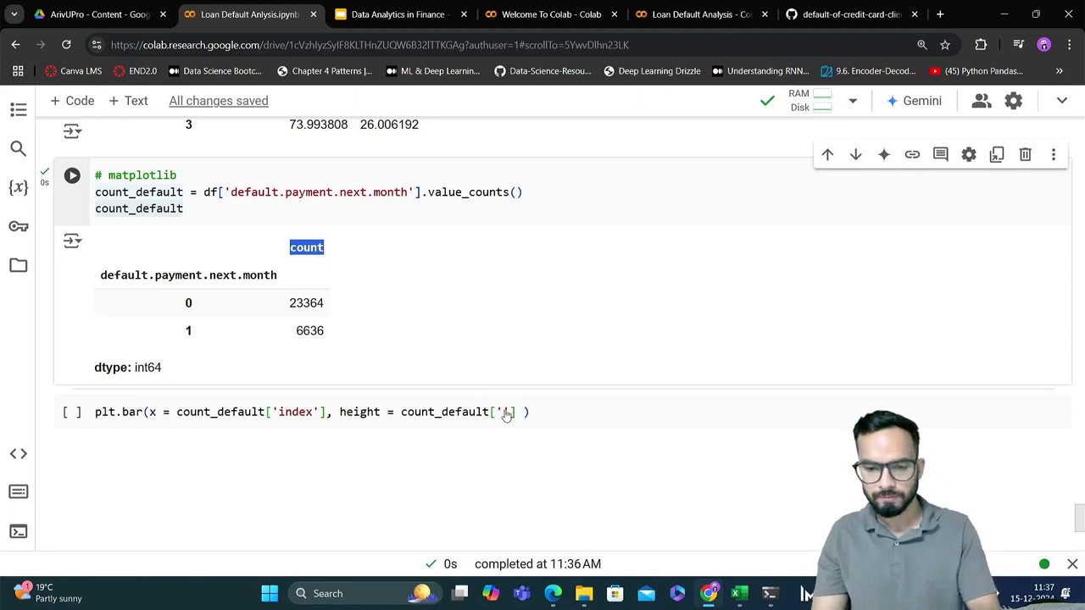
key("ctrl+v")
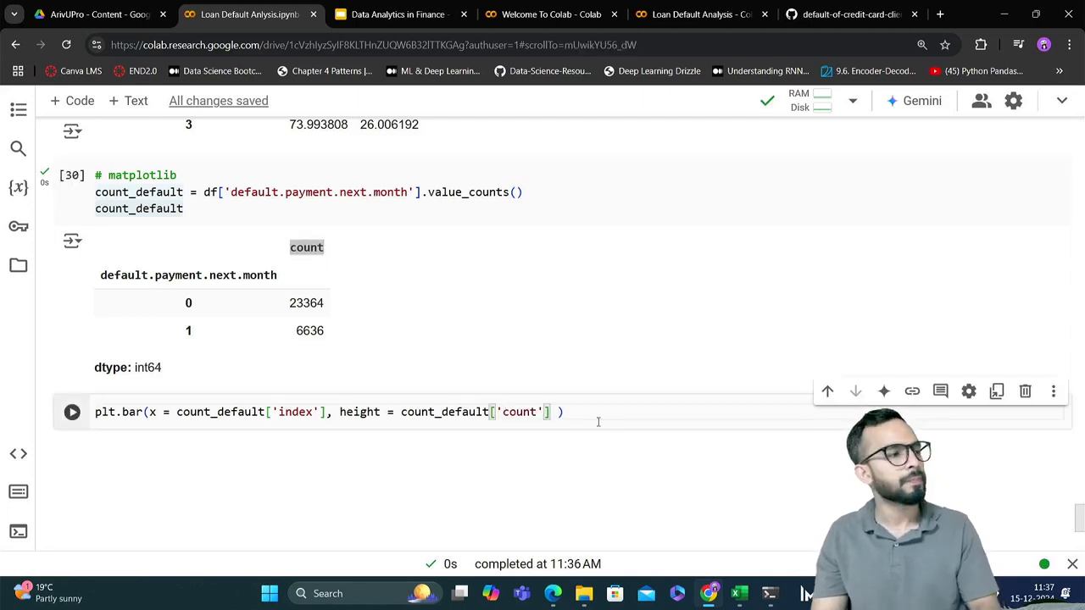
Run the plt.bar cell to try plotting the default counts, with a new code cell below it
left_click(327, 413)
scroll(328, 412, "down", 1)
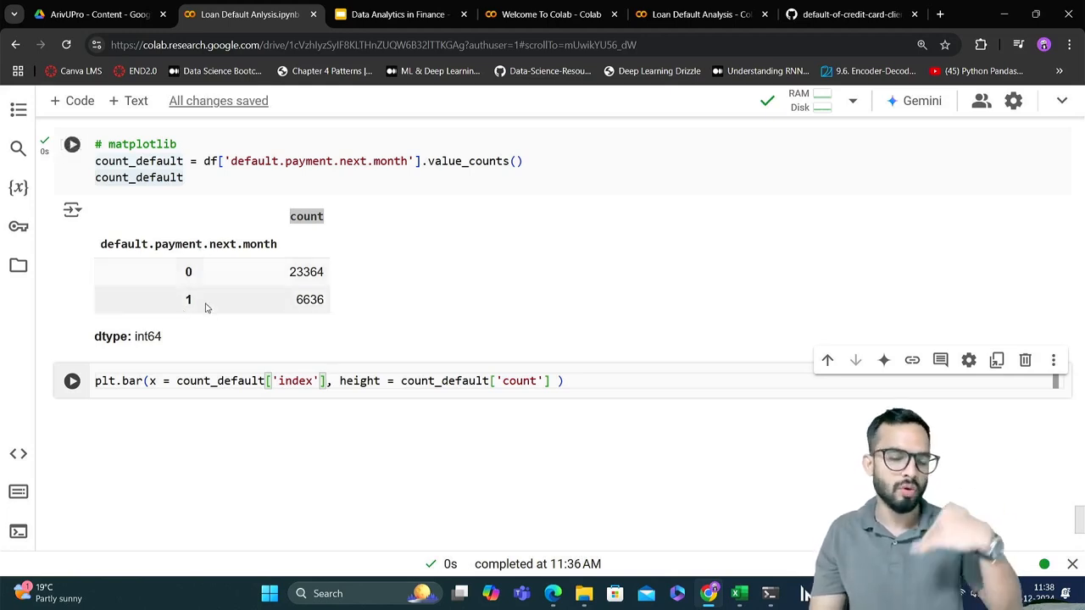
mouse_move(500, 399)
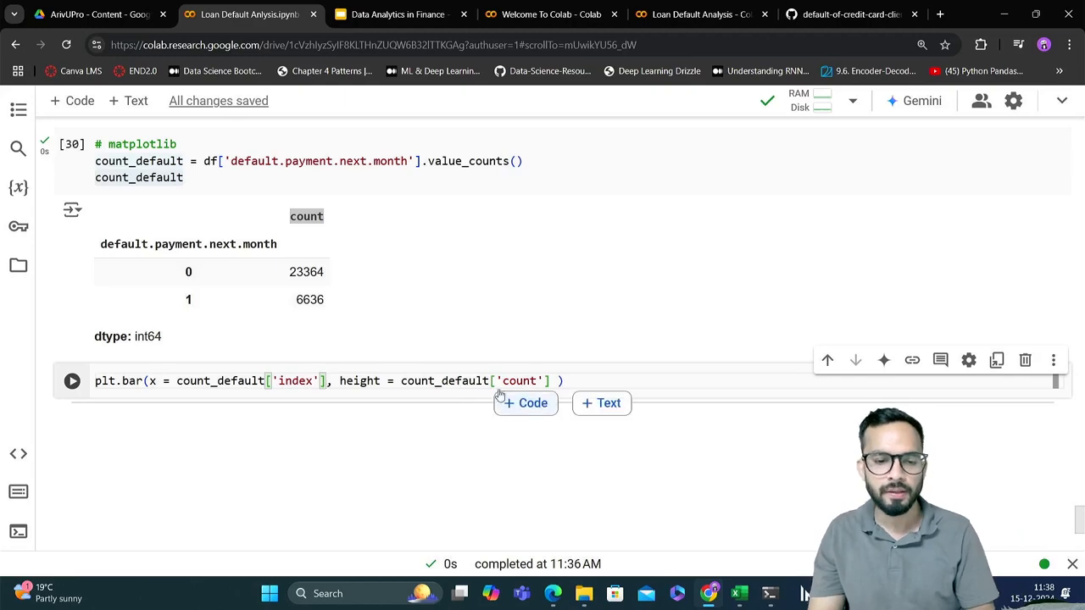
left_click(585, 379)
key("shift+Return")
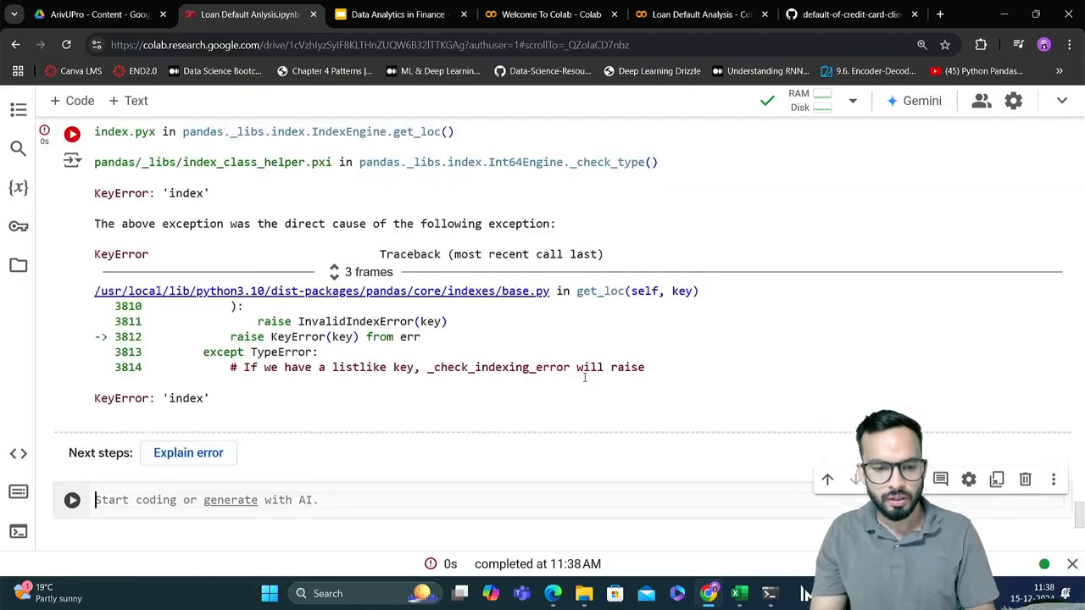
Change the x argument of plt.bar to count_default.index and rerun the cell
scroll(584, 378, "up", 4)
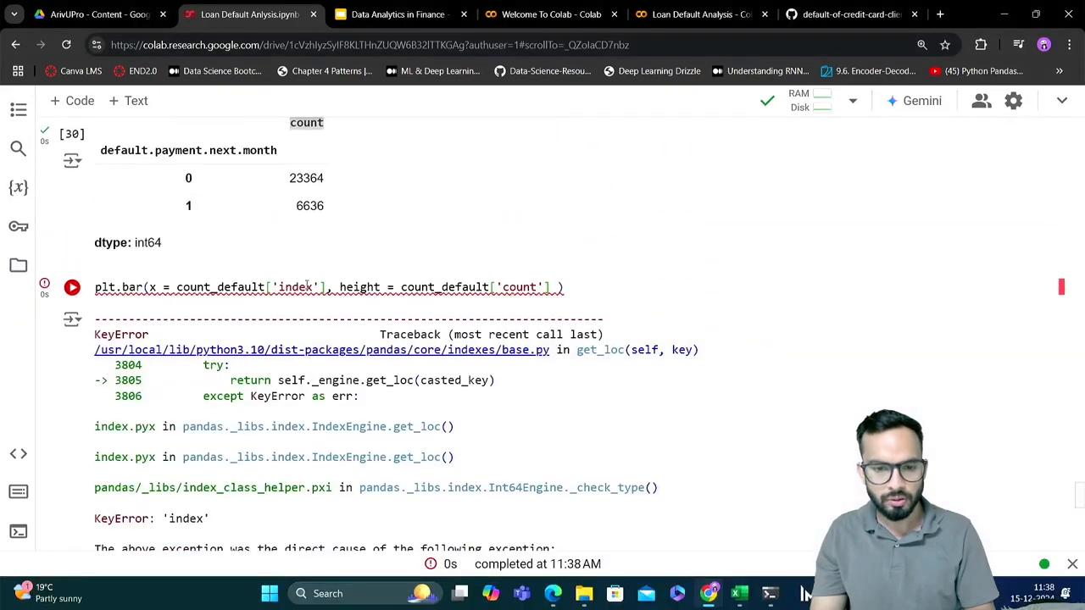
left_click(274, 287)
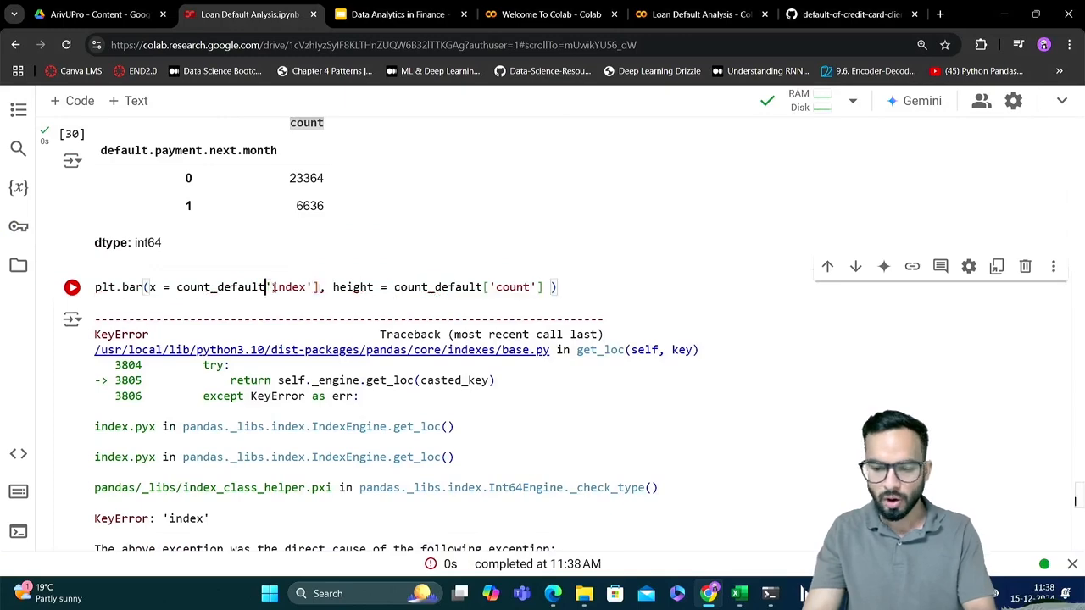
key("Delete")
key("Delete")
key("Delete")
key("Delete")
key("Delete")
key("Delete")
key("Delete")
key("Delete")
key("Delete")
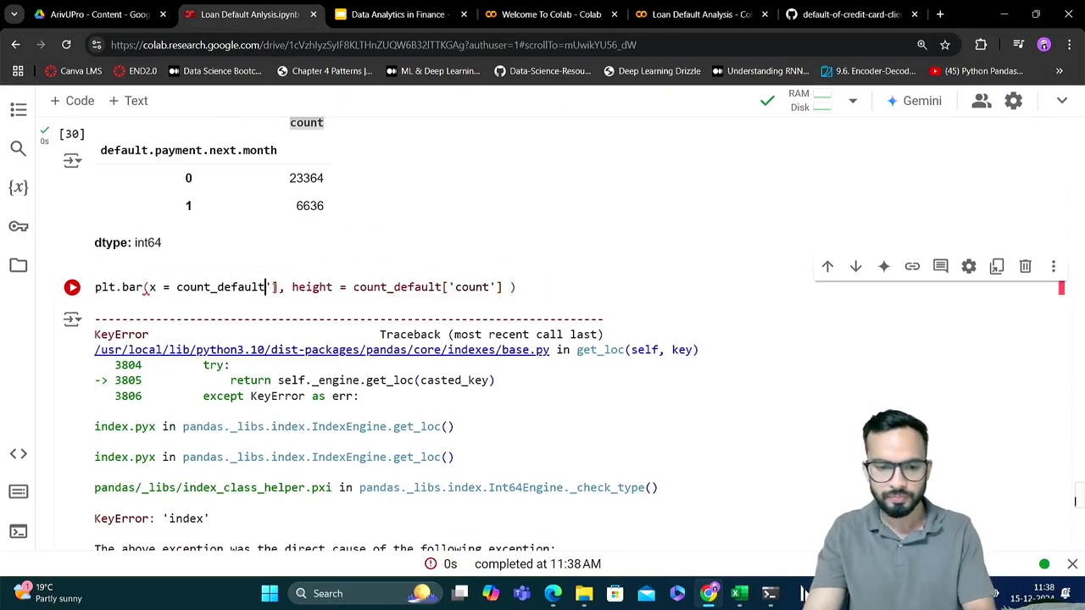
type(".index")
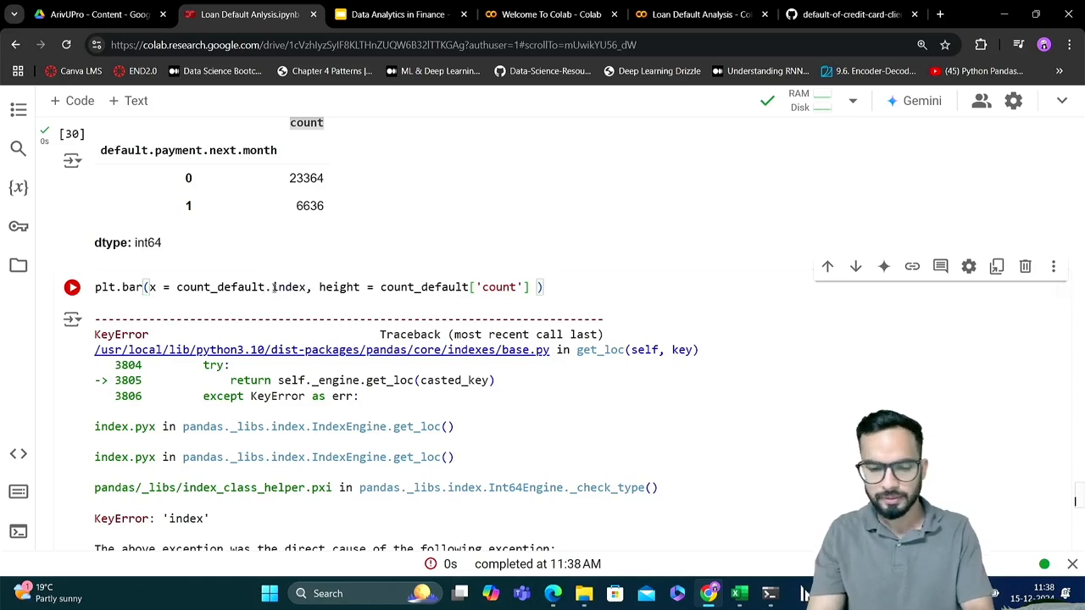
key("ctrl+Return")
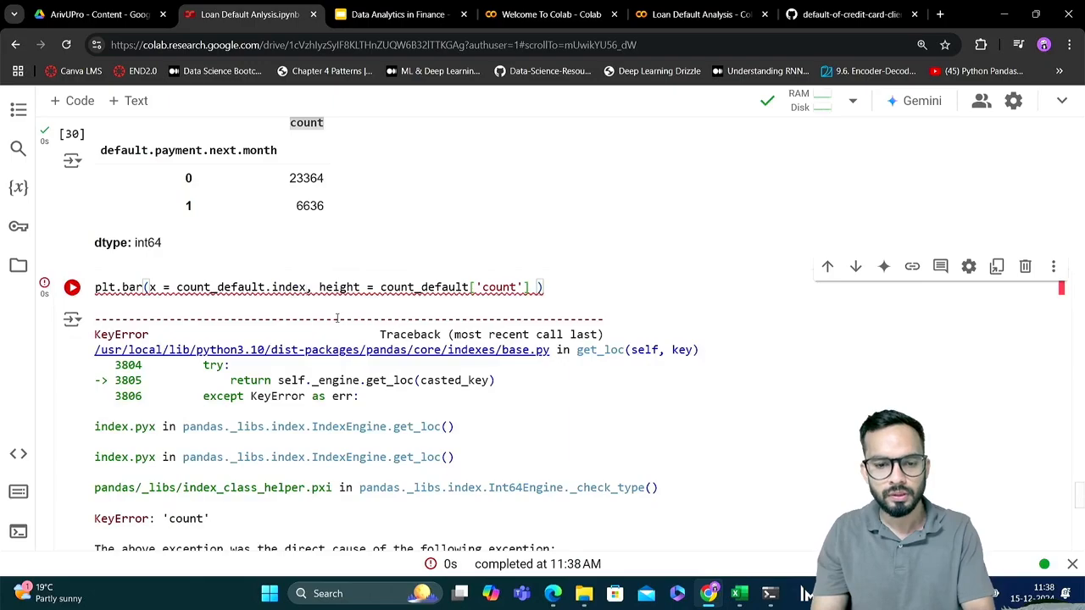
Remove the ['count'] subscript from the height argument of plt.bar, leaving count_default, and rerun the cell
scroll(336, 318, "down", 6)
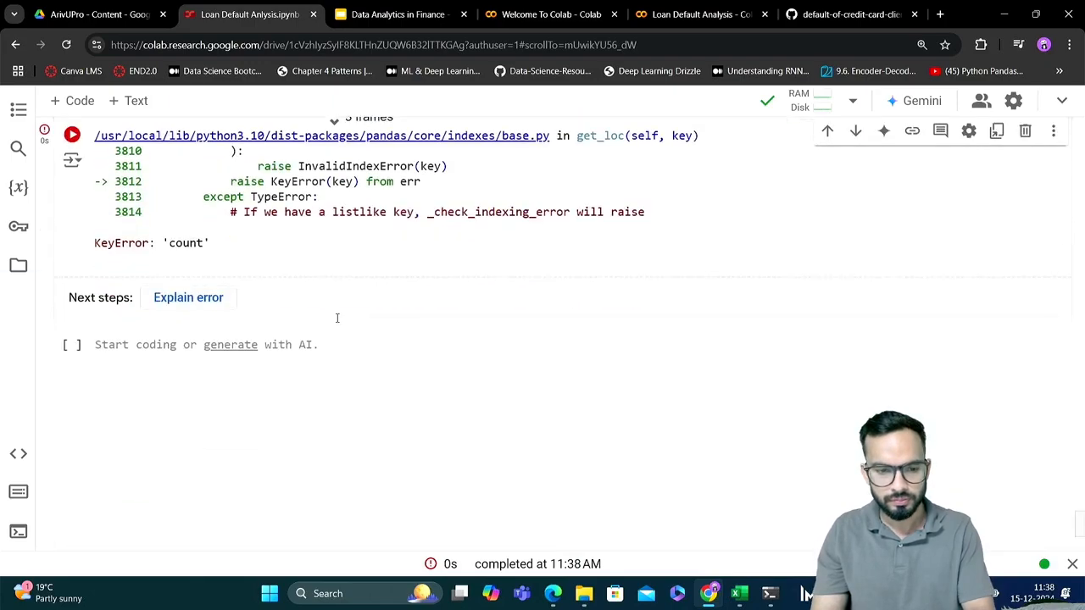
scroll(337, 317, "up", 7)
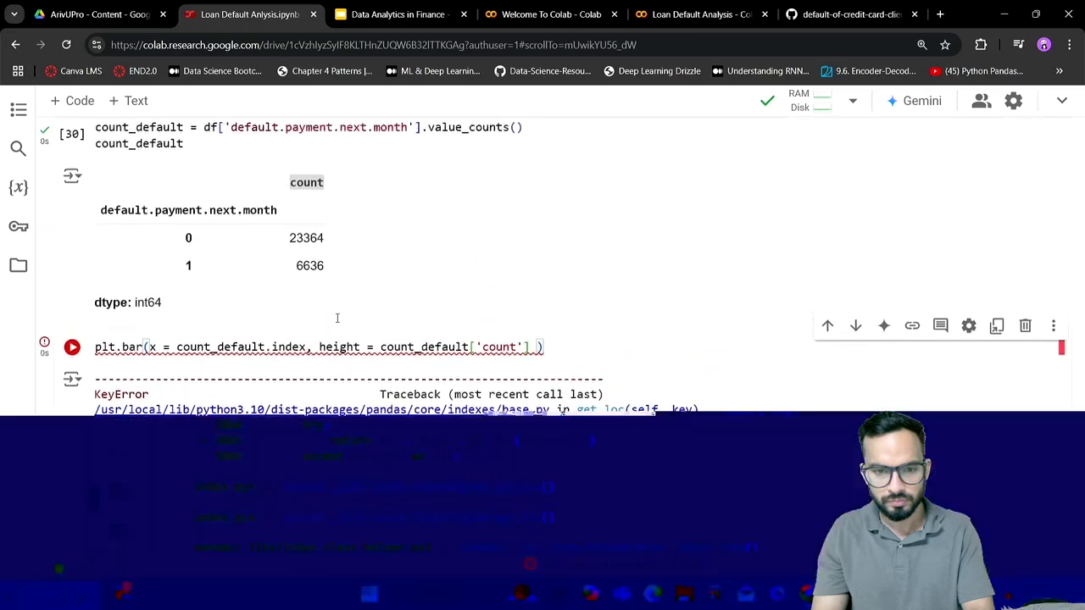
left_click_drag(468, 358, 531, 365)
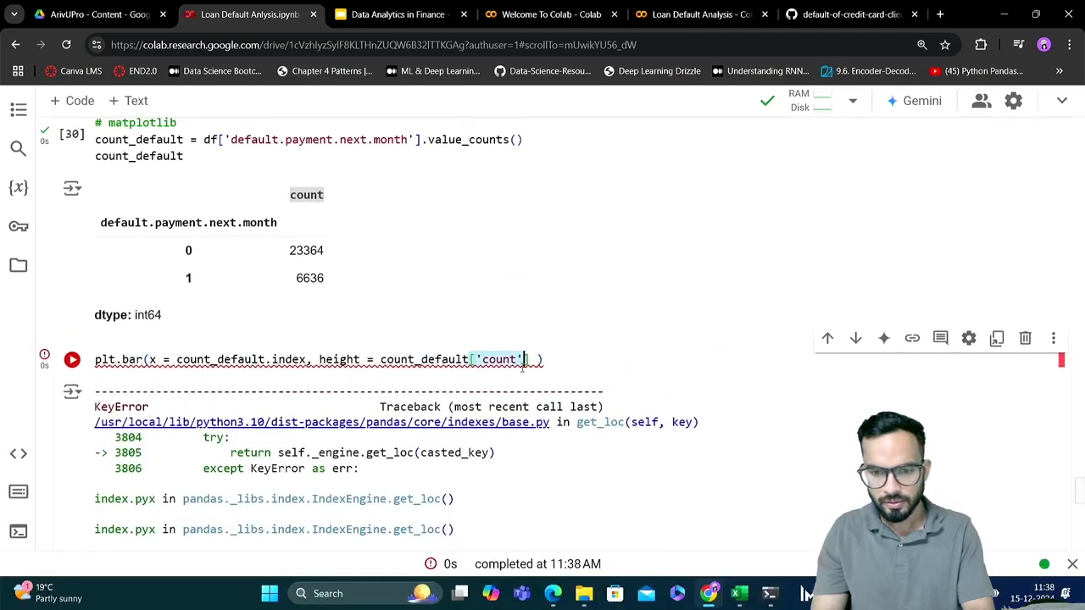
key("BackSpace")
key("shift+Return")
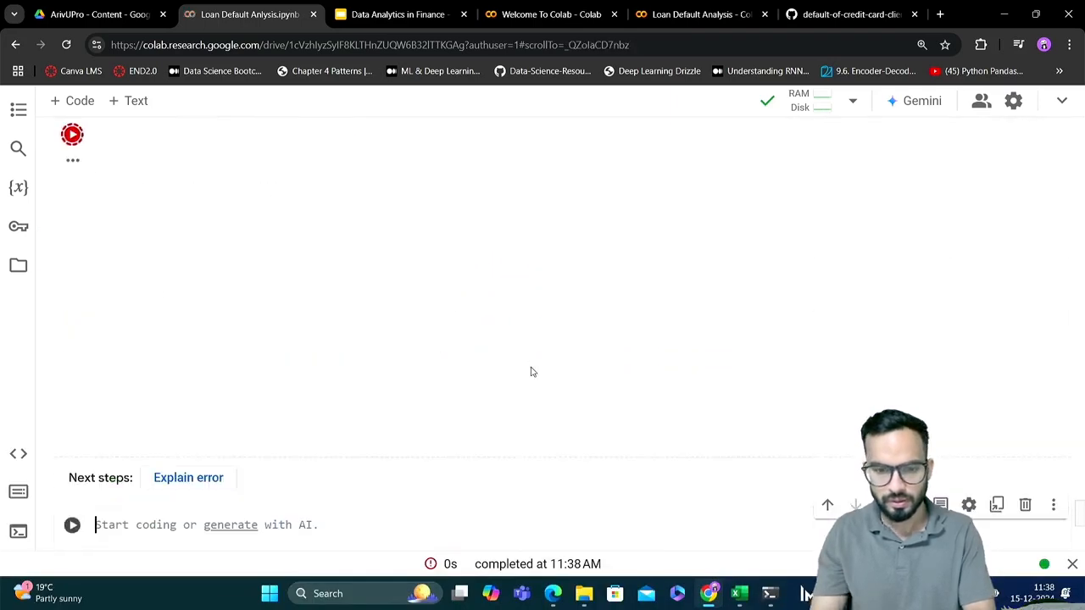
scroll(532, 373, "up", 2)
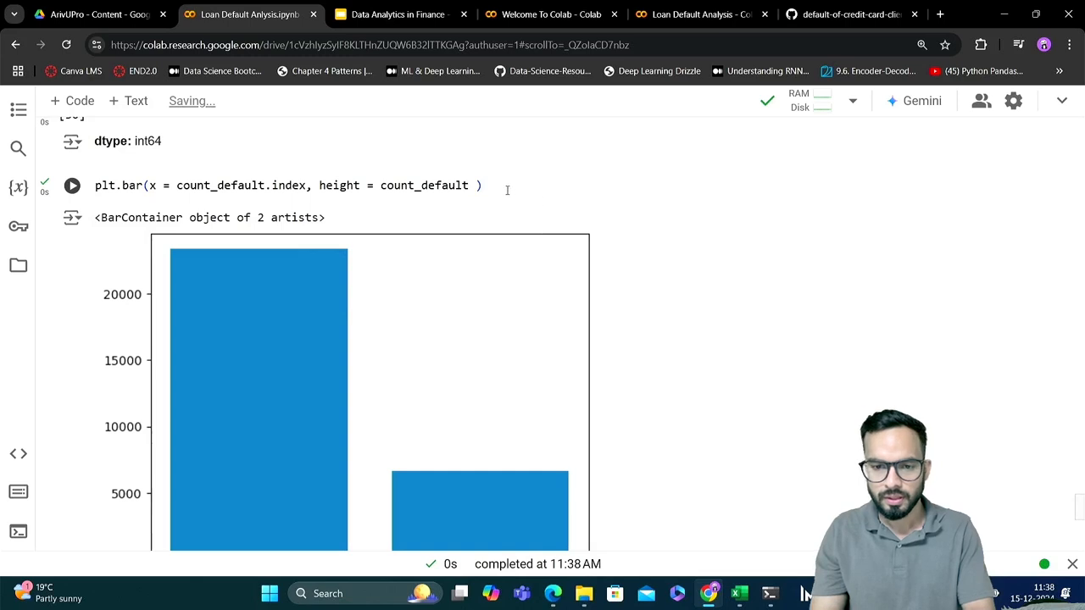
left_click(507, 190)
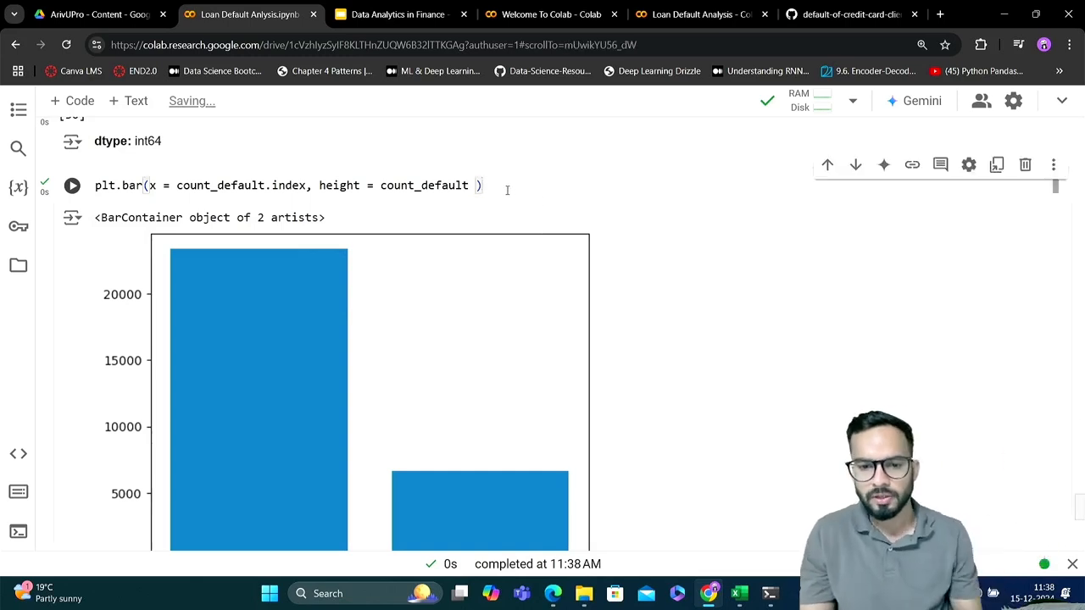
Examine the count_default output in the matplotlib cell, including its default.payment.next.month index and the count values
scroll(507, 190, "up", 1)
scroll(507, 190, "up", 1)
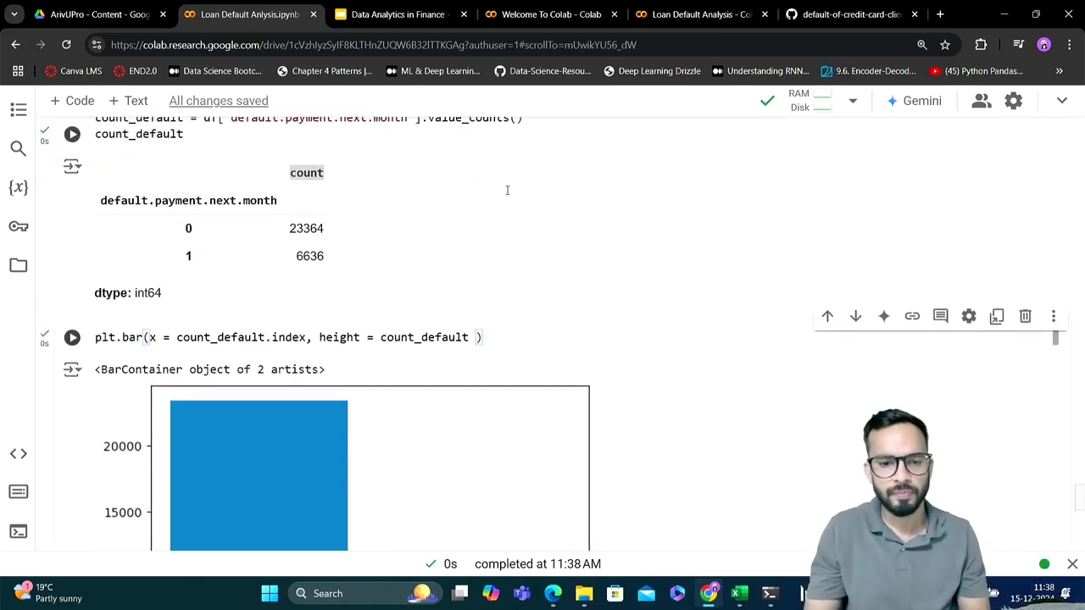
left_click(182, 206)
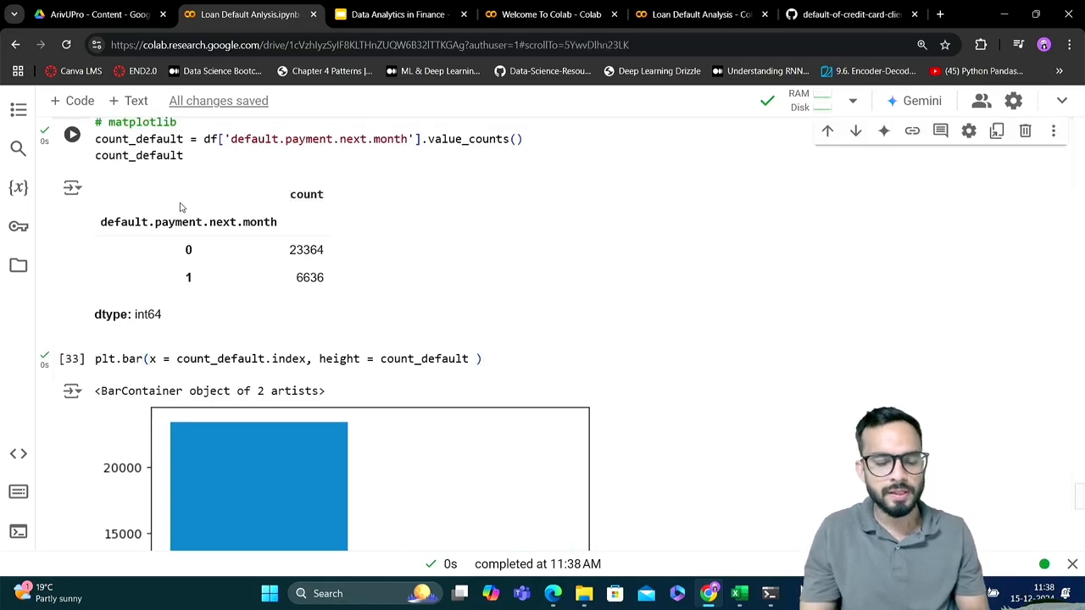
left_click_drag(290, 245, 337, 324)
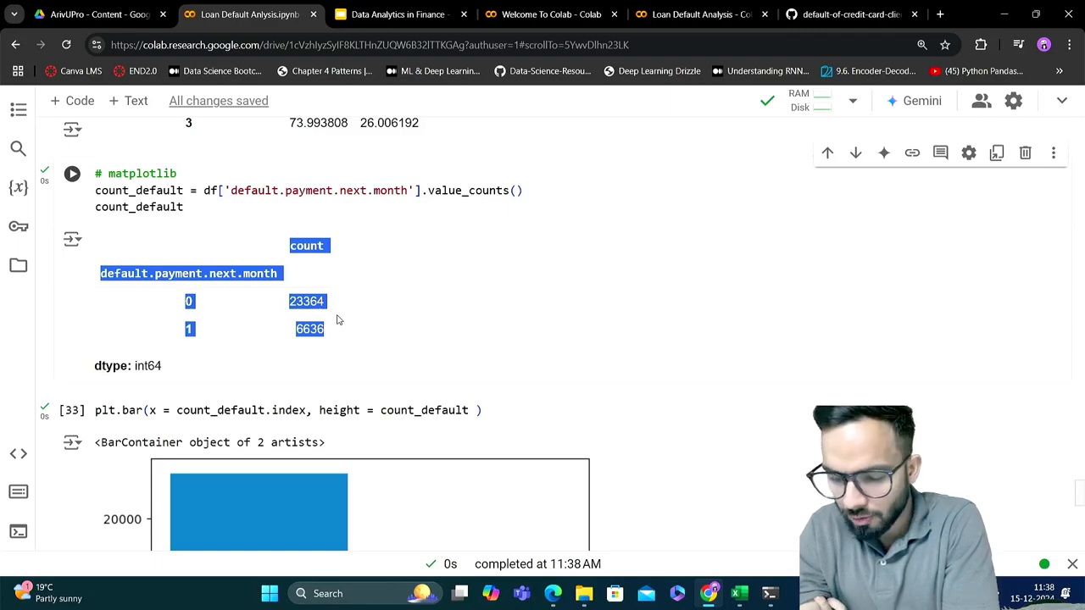
scroll(336, 319, "down", 1)
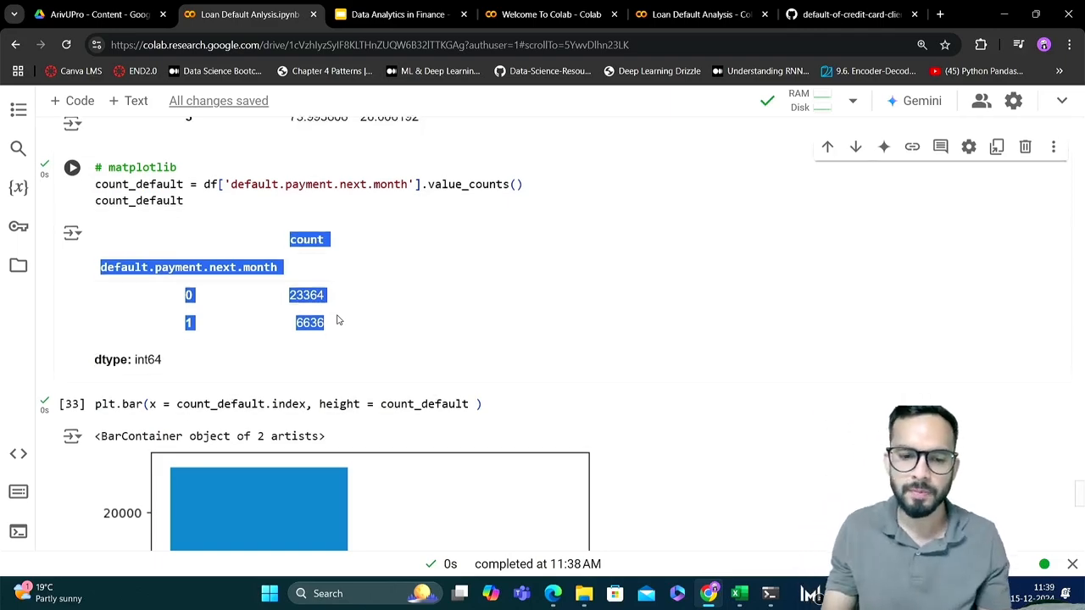
left_click(239, 296)
scroll(239, 296, "down", 1)
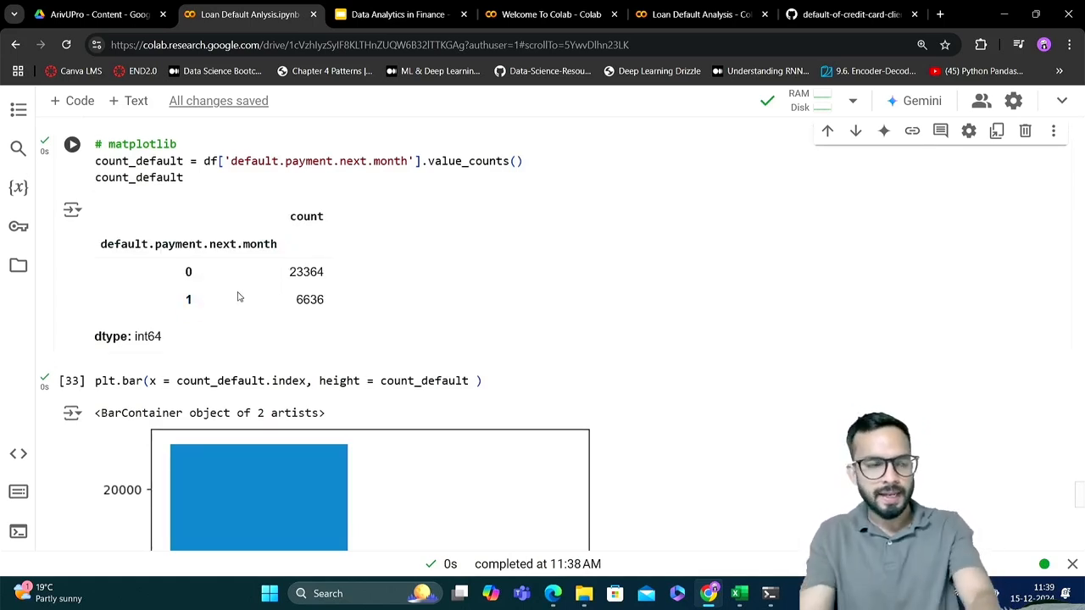
double_click(166, 178)
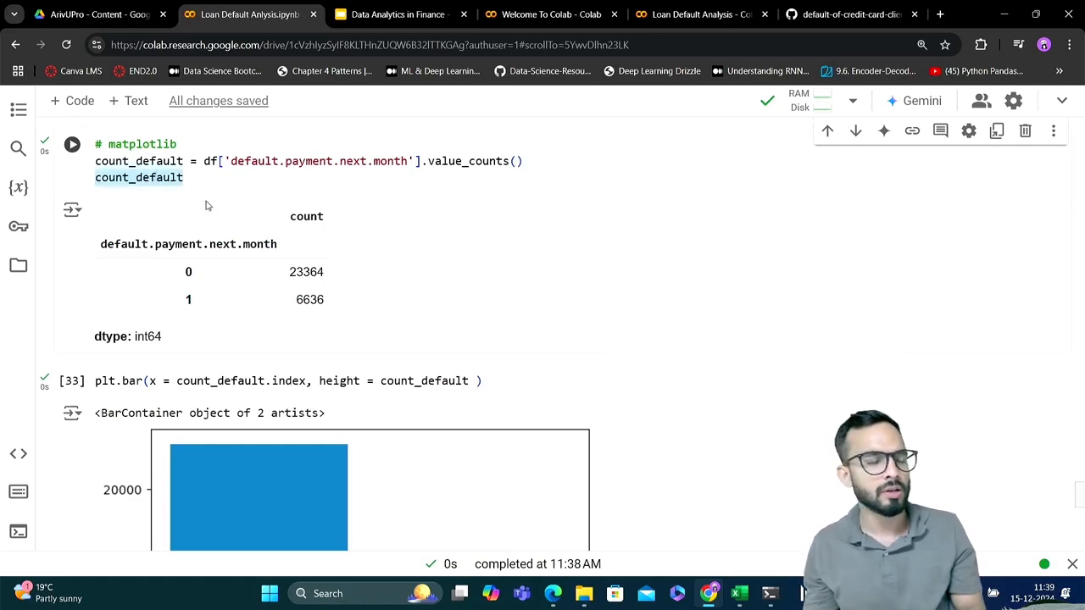
left_click_drag(114, 244, 282, 254)
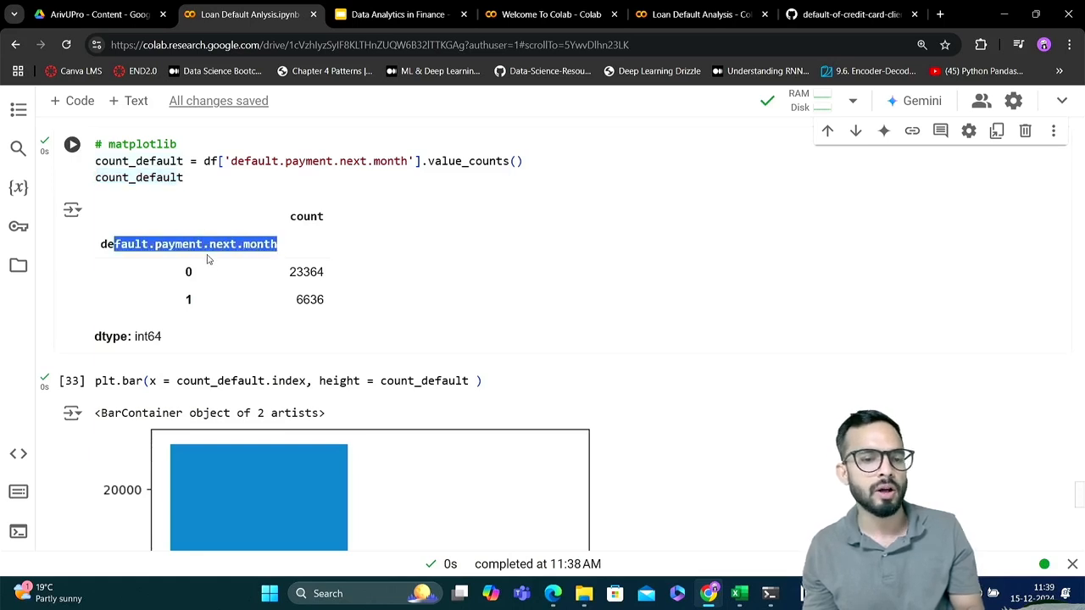
left_click(166, 256)
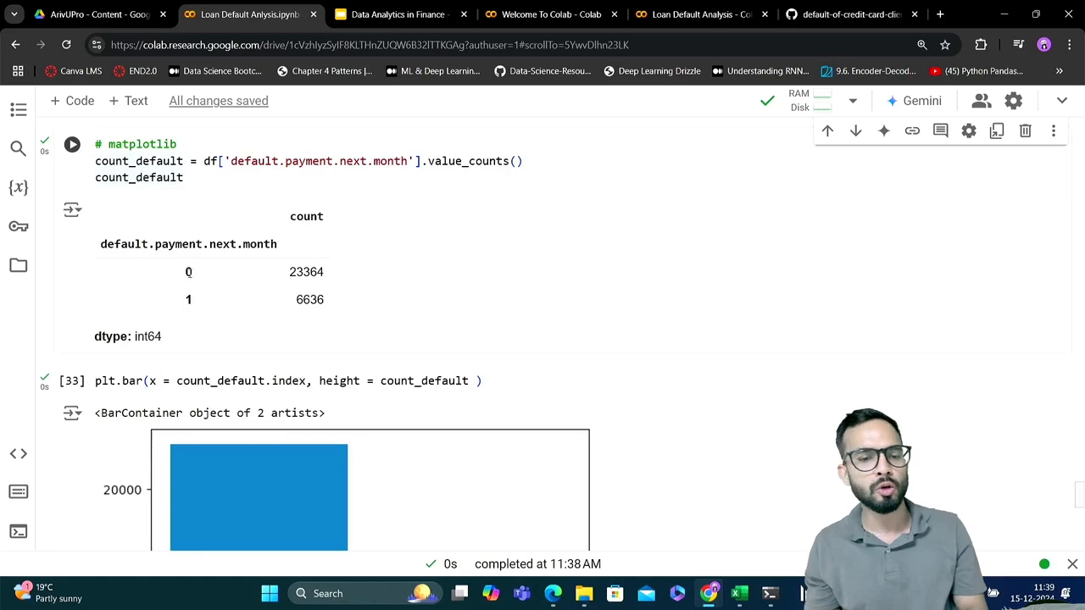
scroll(188, 294, "down", 5)
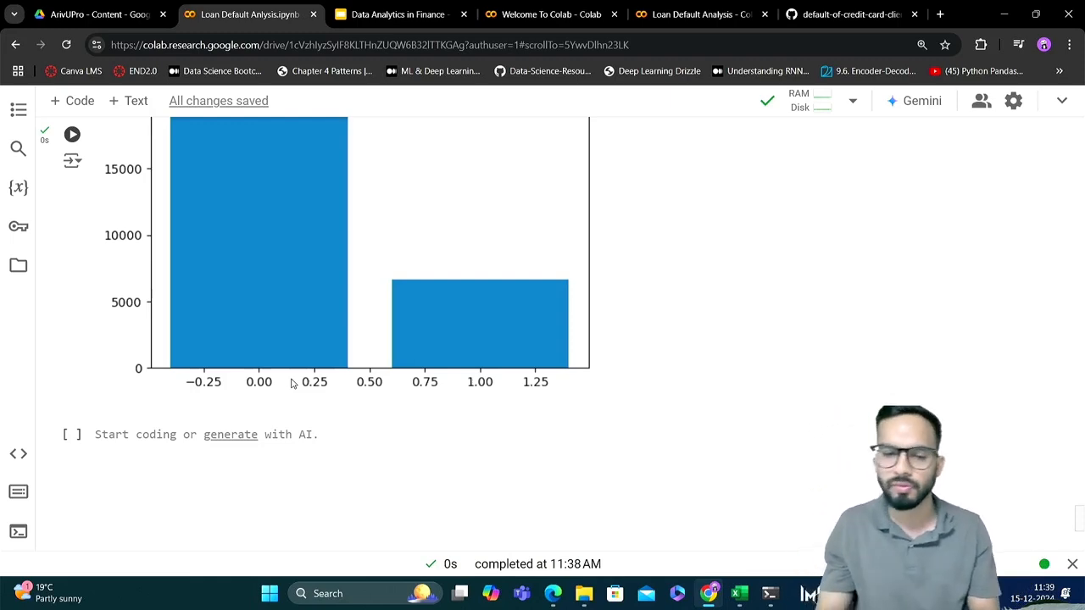
Compare the x and height arguments of the plt.bar call with the count_default table and the resulting bar chart
scroll(291, 383, "up", 2)
scroll(291, 383, "up", 1)
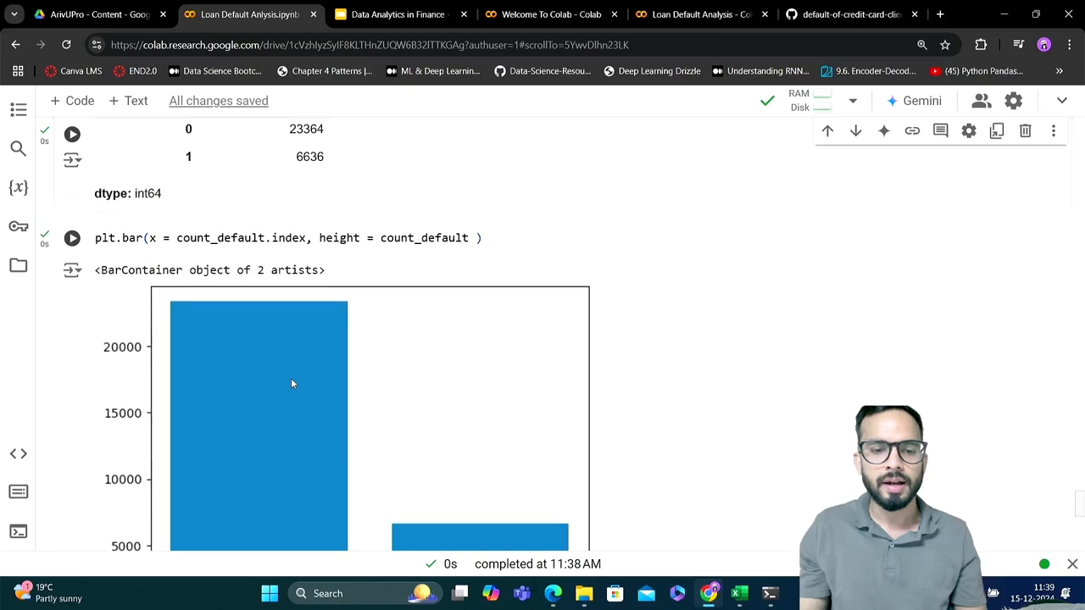
scroll(286, 316, "up", 1)
double_click(225, 291)
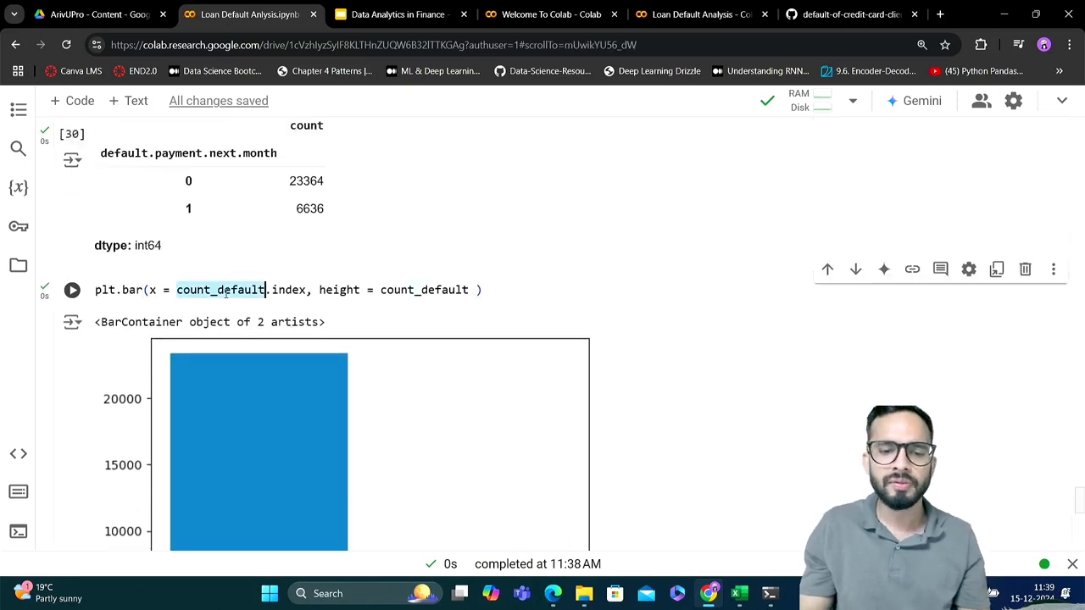
left_click(308, 290)
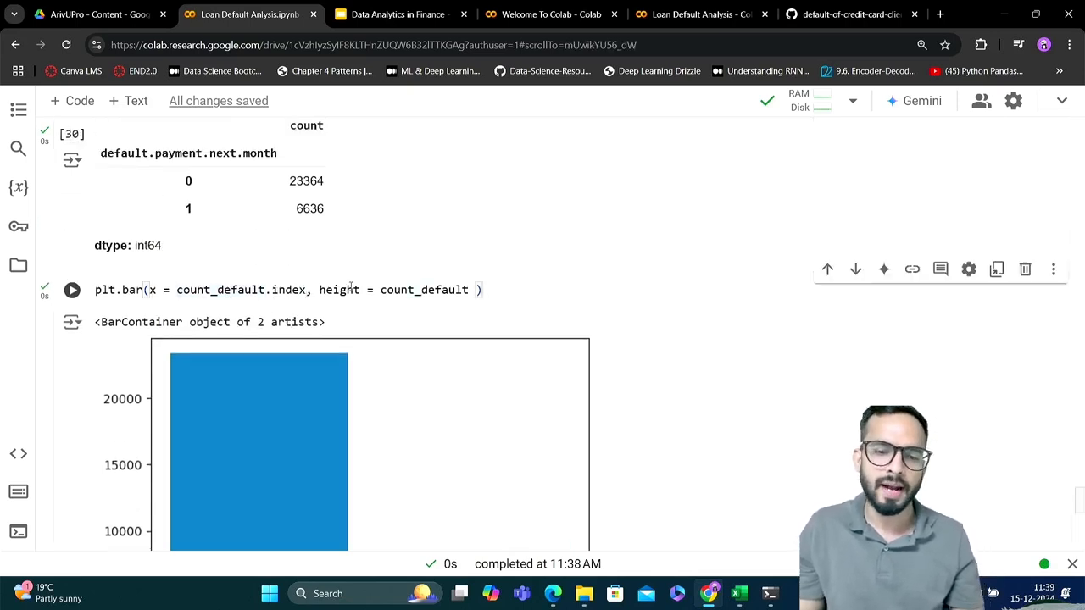
double_click(415, 290)
scroll(414, 291, "up", 1)
scroll(414, 291, "up", 1)
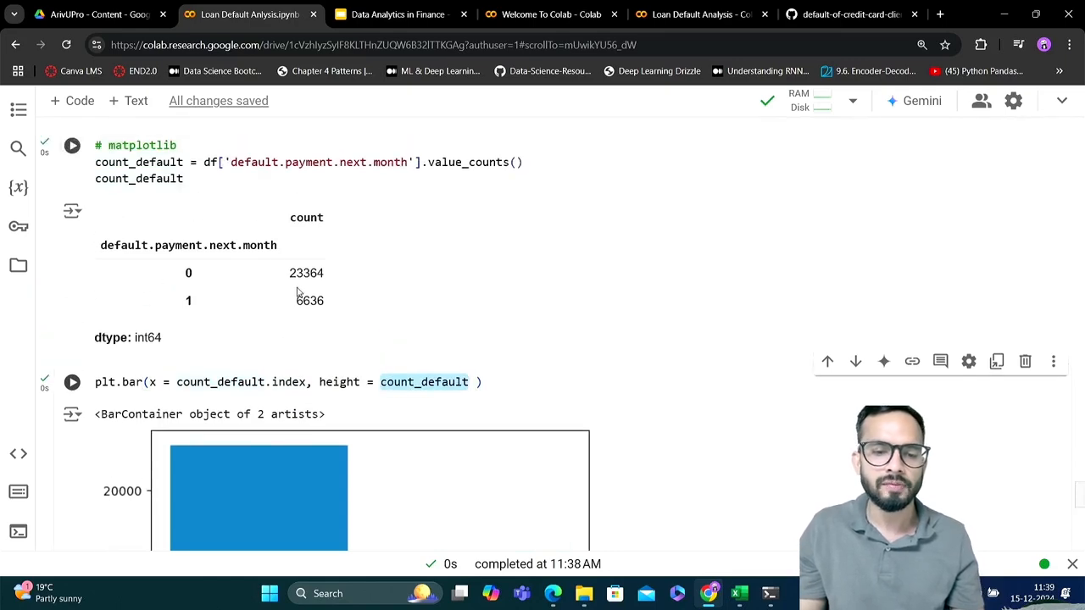
double_click(306, 273)
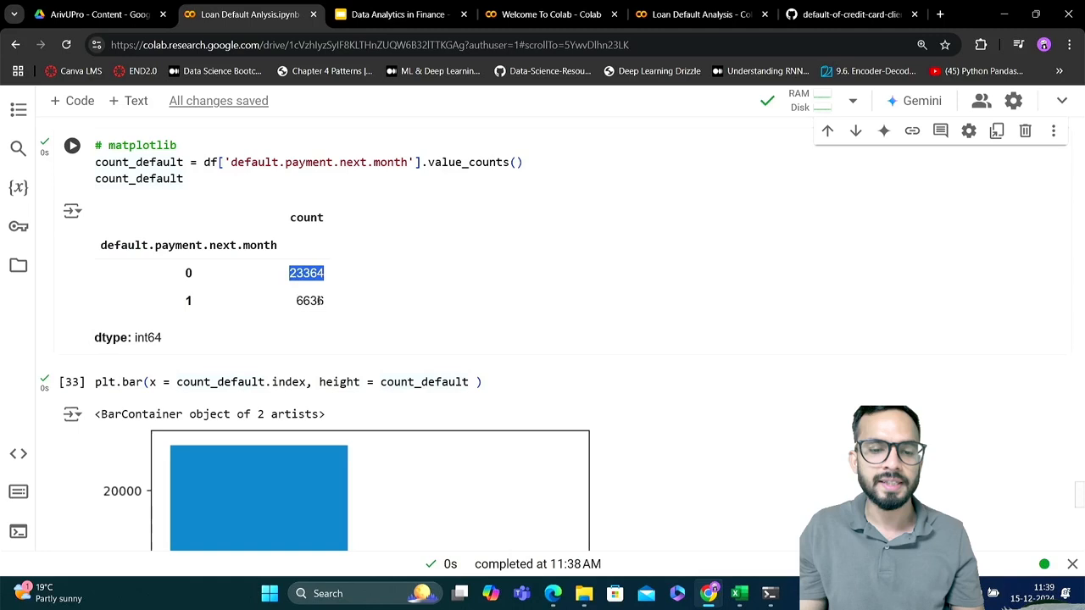
double_click(310, 300)
scroll(314, 300, "down", 5)
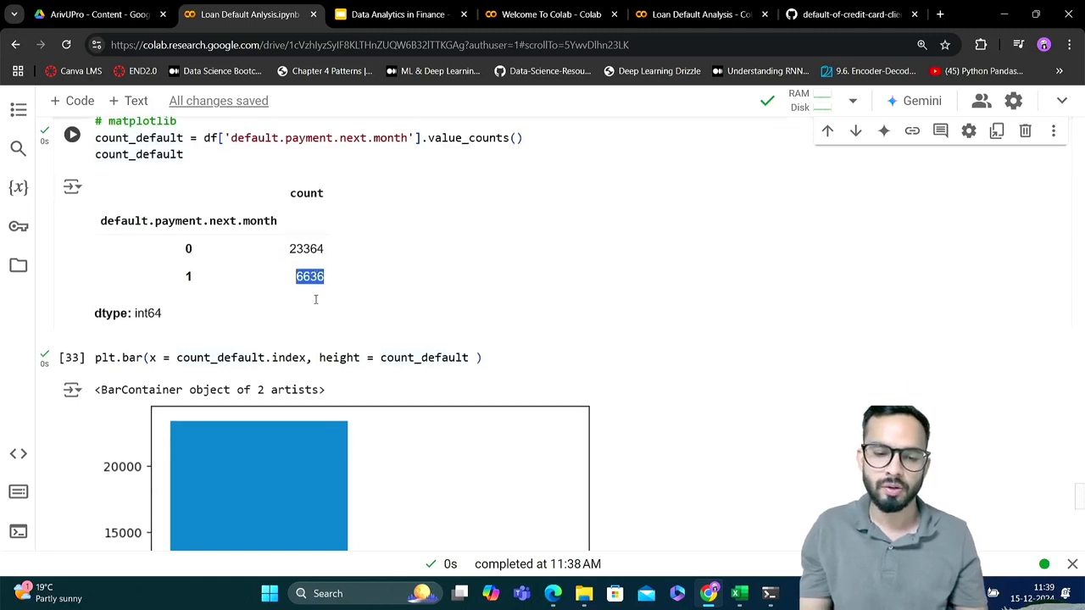
scroll(315, 299, "down", 2)
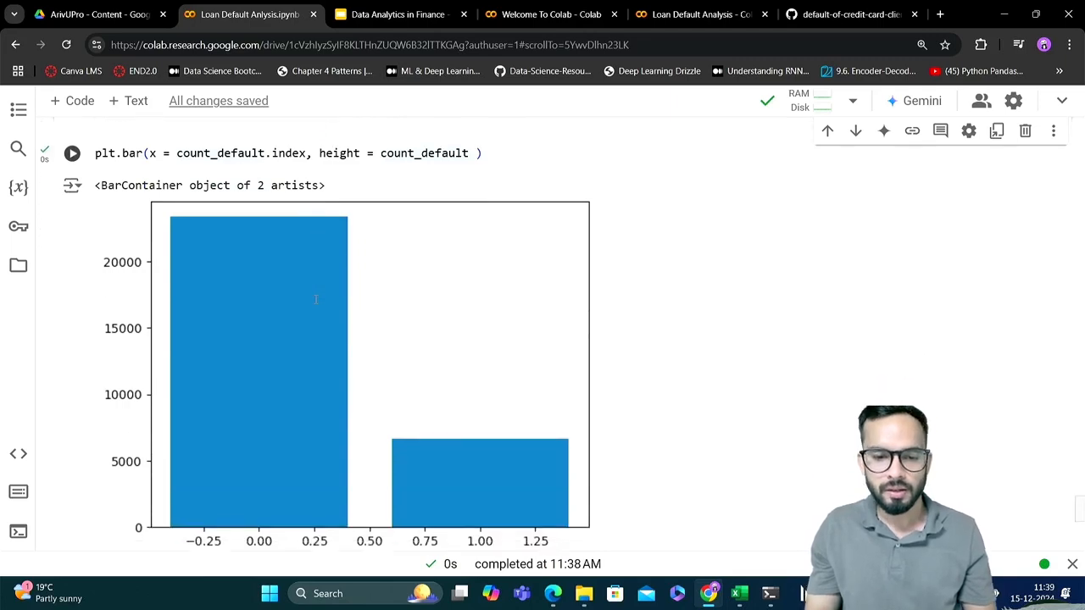
scroll(315, 299, "down", 1)
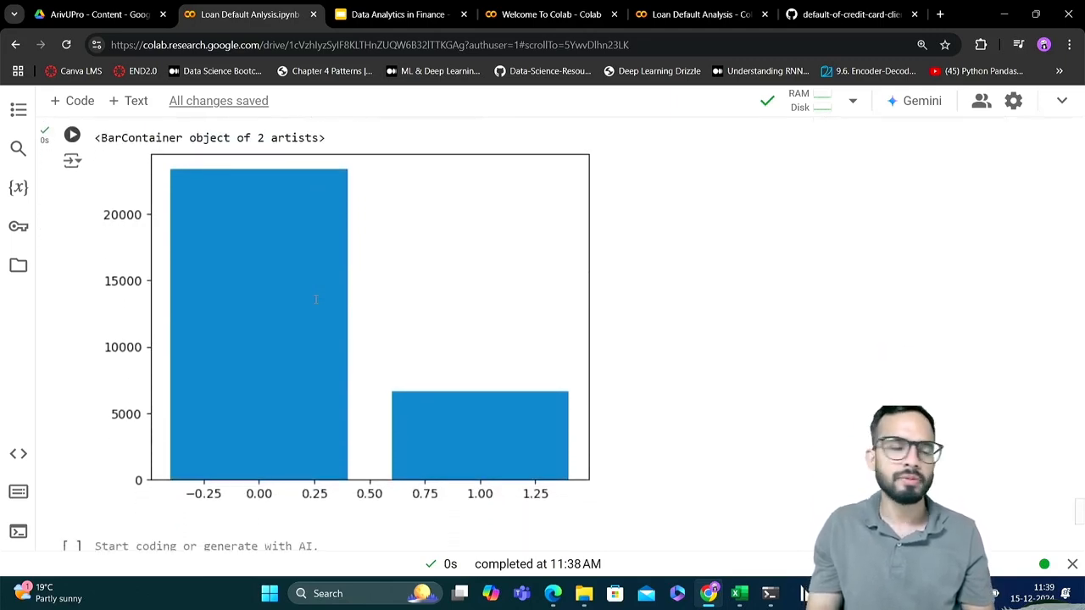
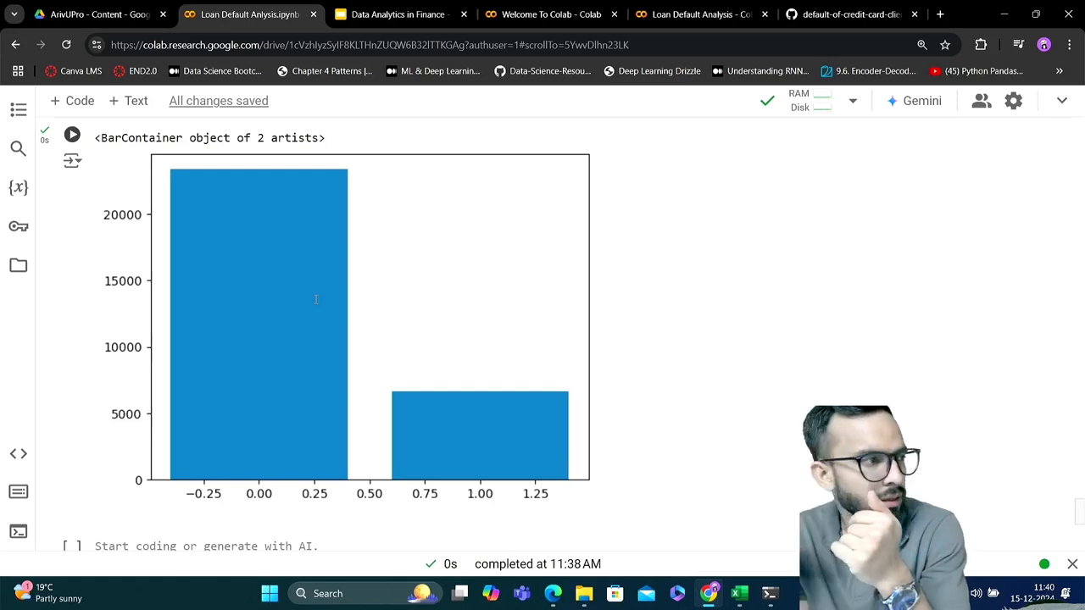
Add a plt.title line with "Count of Defaults" below the plt.bar call and run the cell
scroll(315, 299, "up", 3)
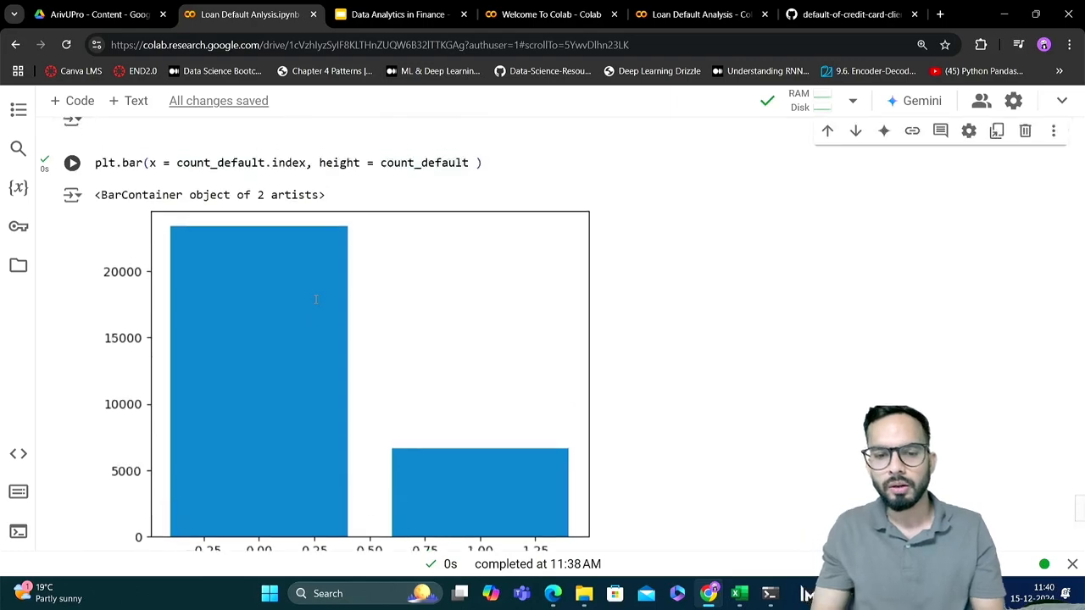
left_click(496, 244)
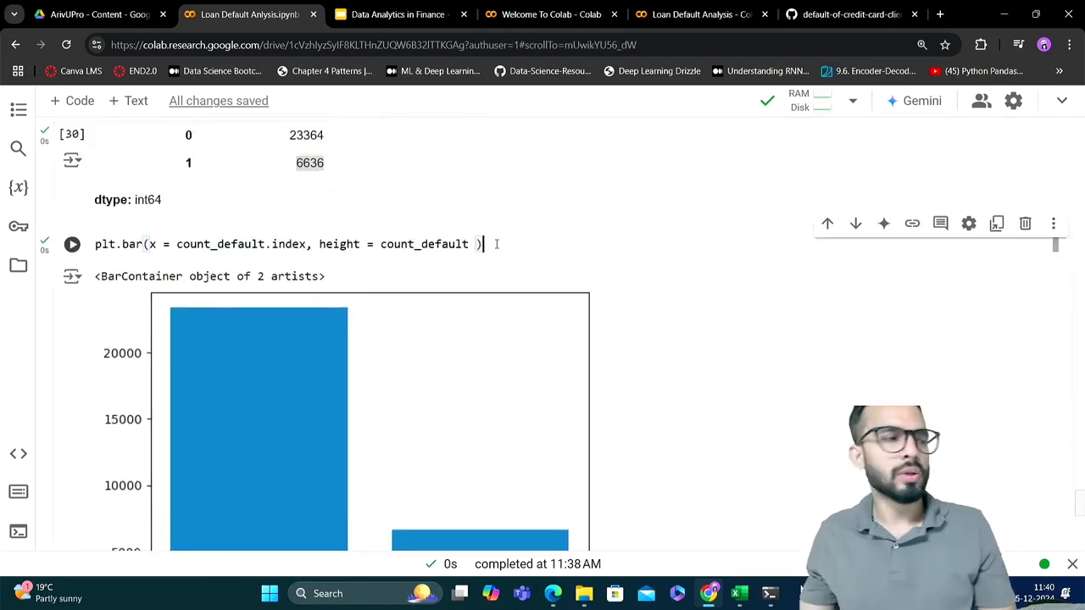
key("Return")
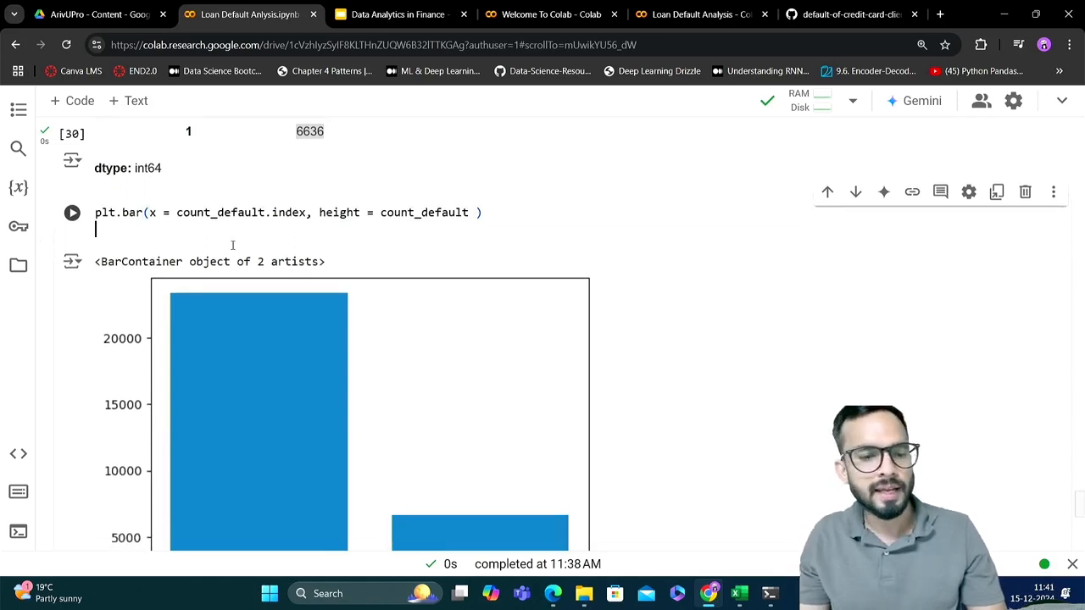
type("pl")
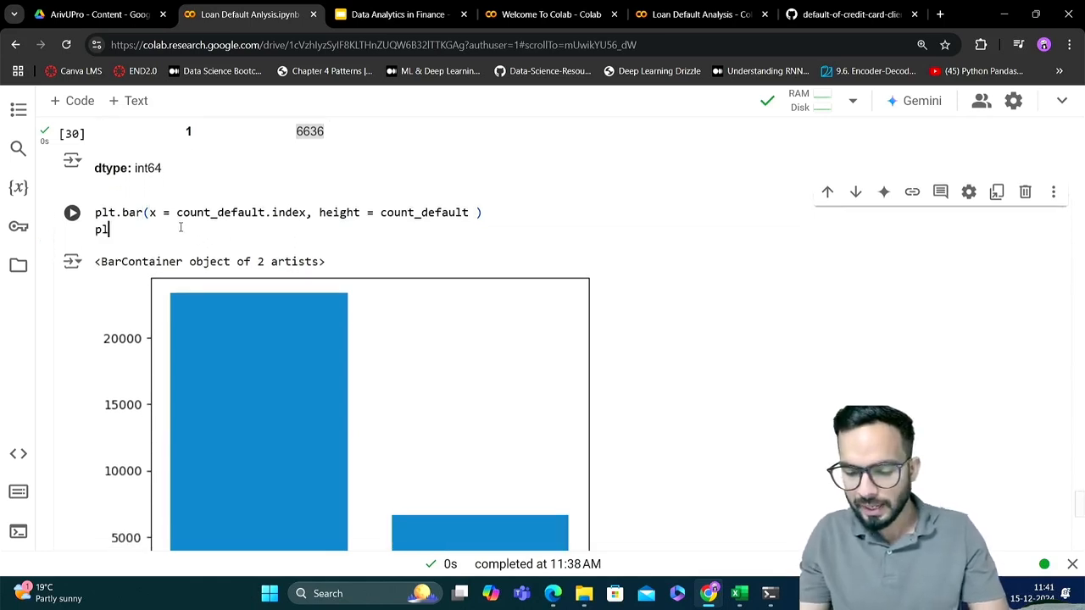
type("t.titl")
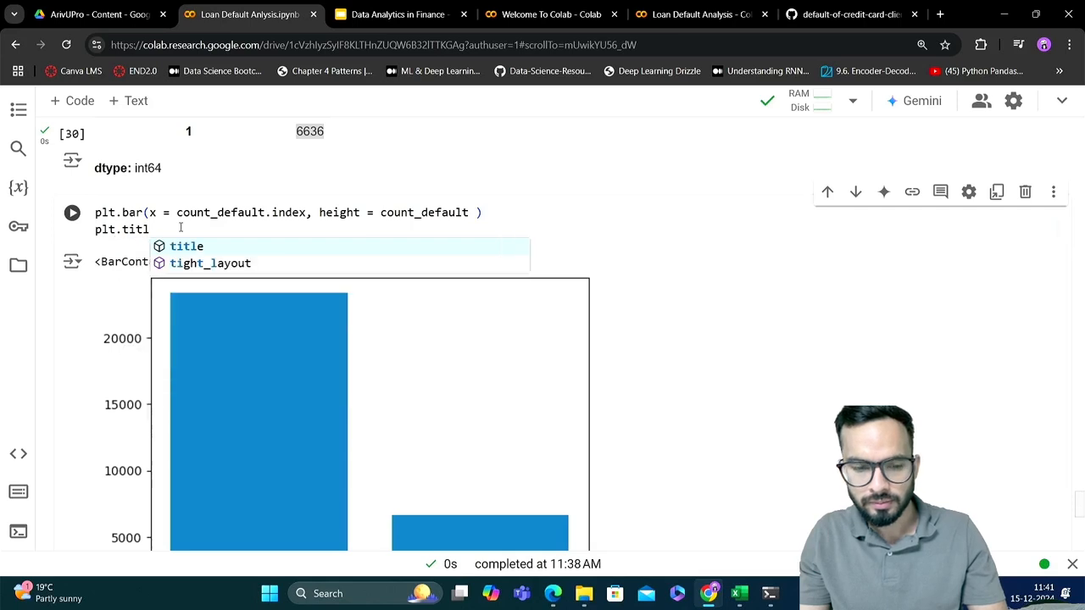
type("e(")
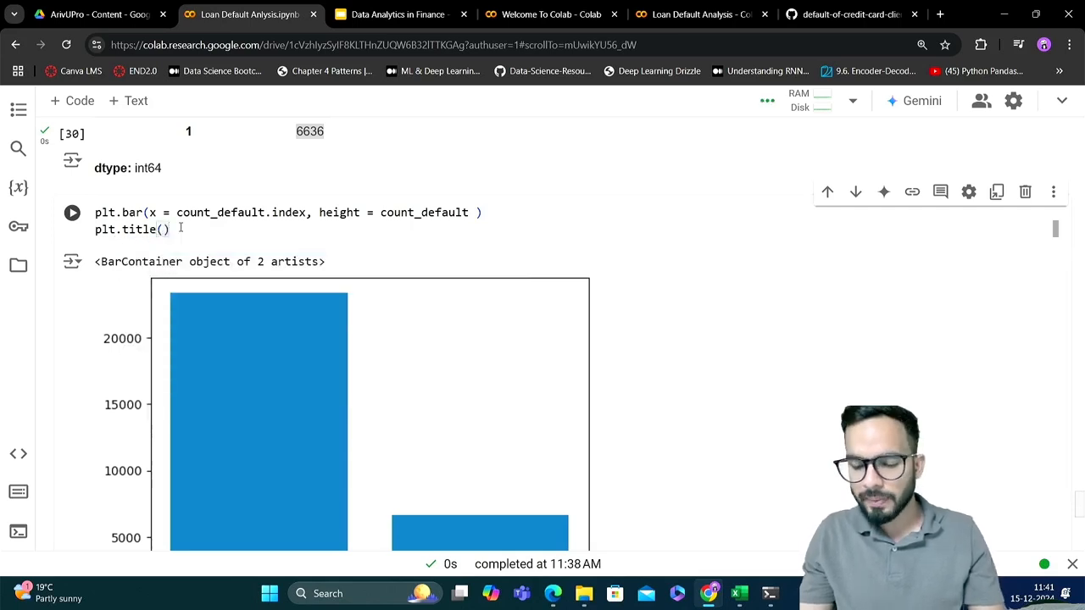
key("Left")
type("'")
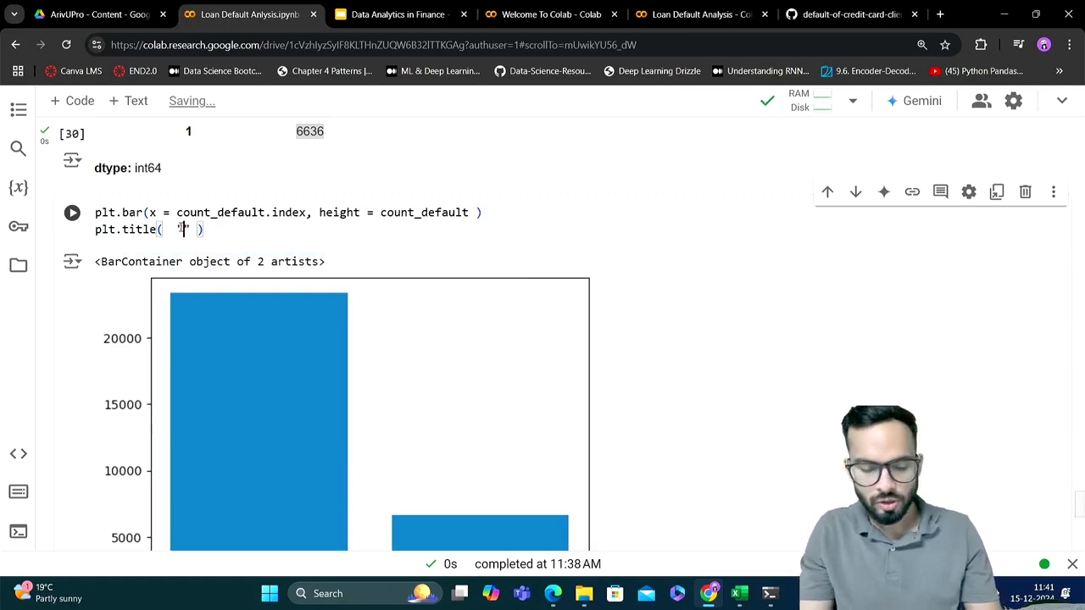
type("Count of ")
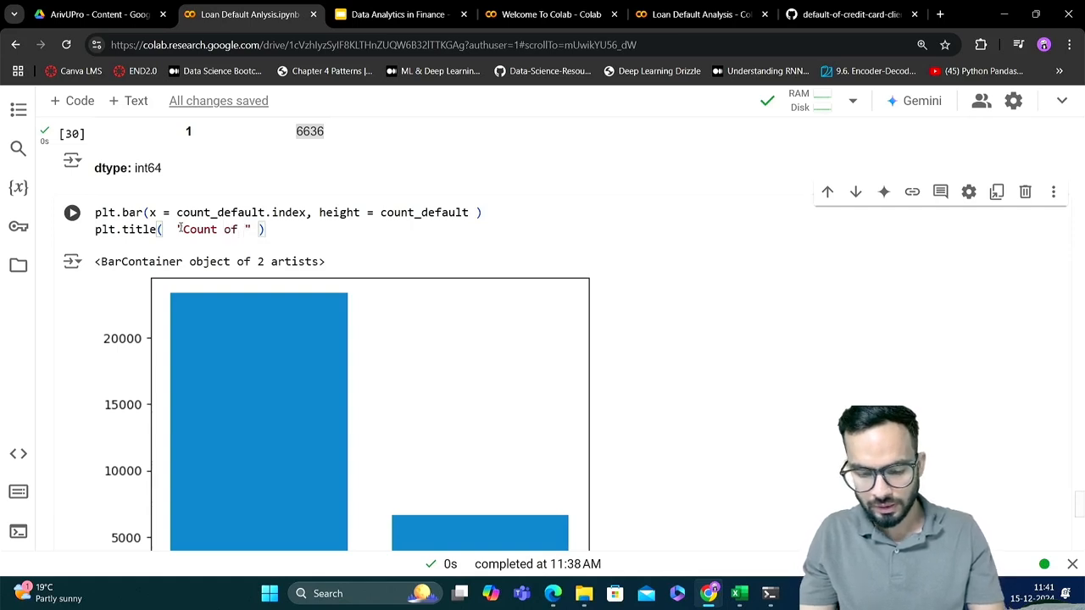
type("Defaul")
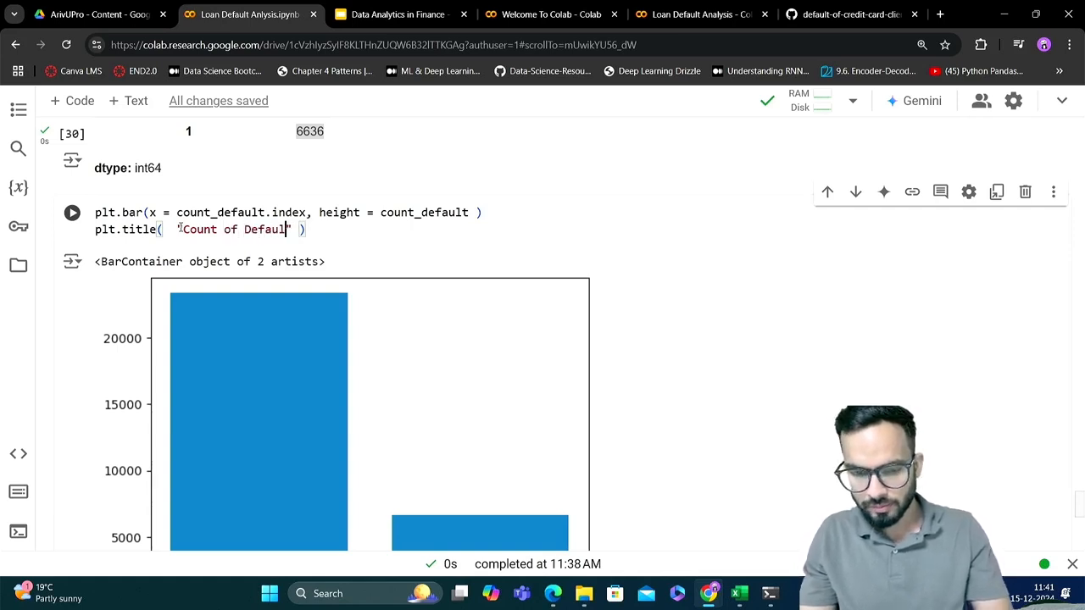
type("ts")
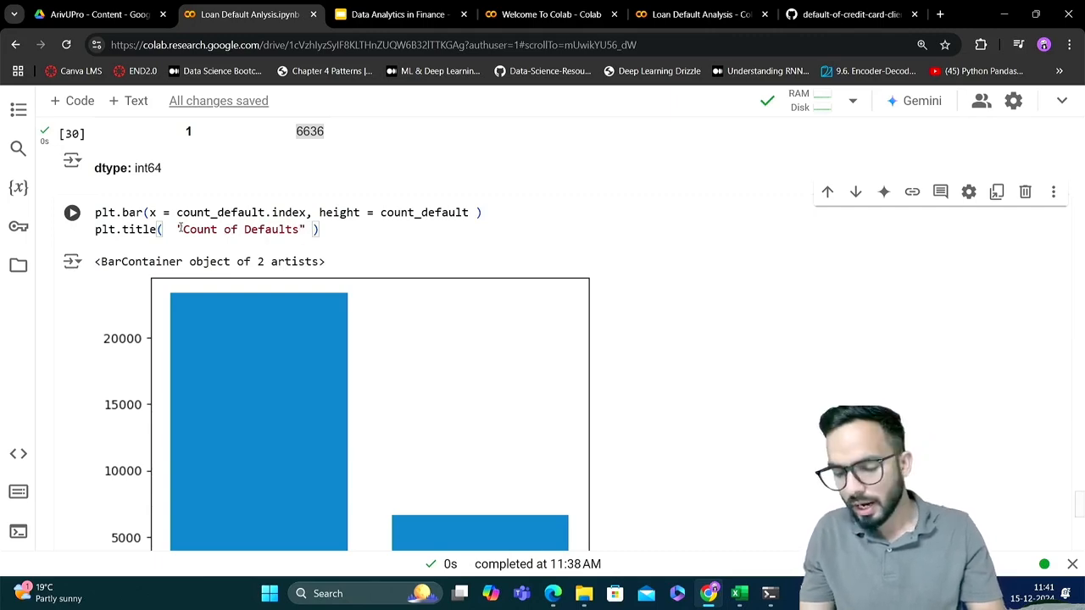
key("shift+Return")
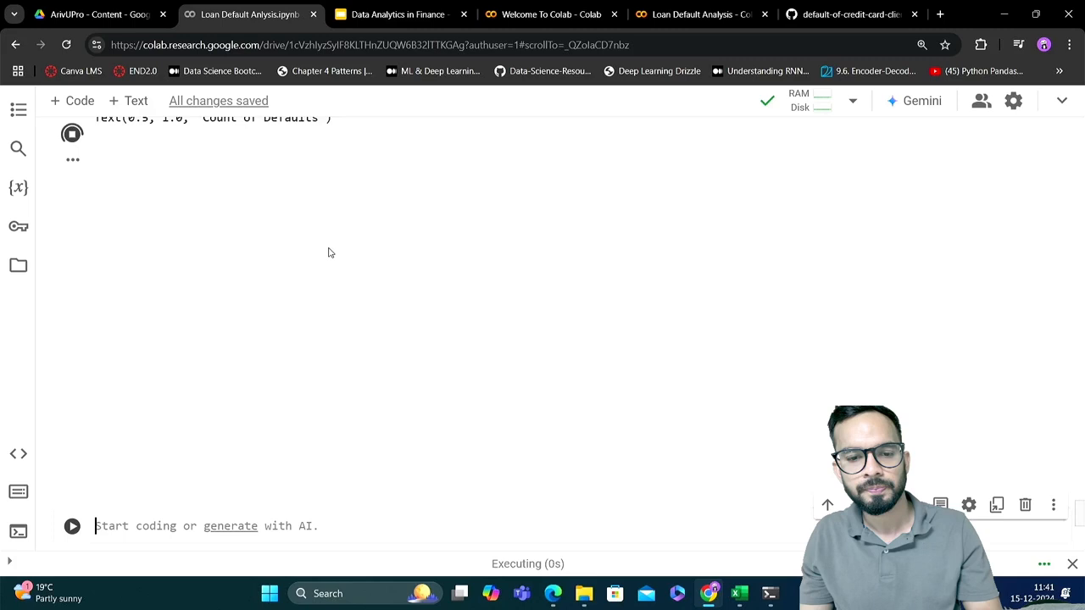
scroll(331, 252, "up", 1)
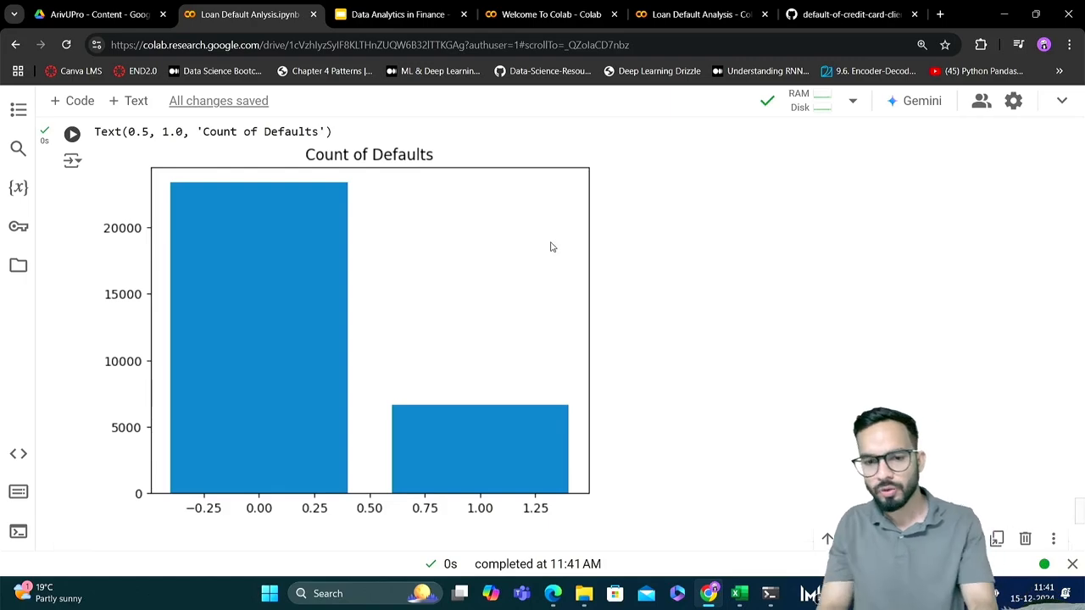
Copy both code lines of the titled bar chart cell
scroll(551, 246, "up", 1)
scroll(467, 213, "up", 1)
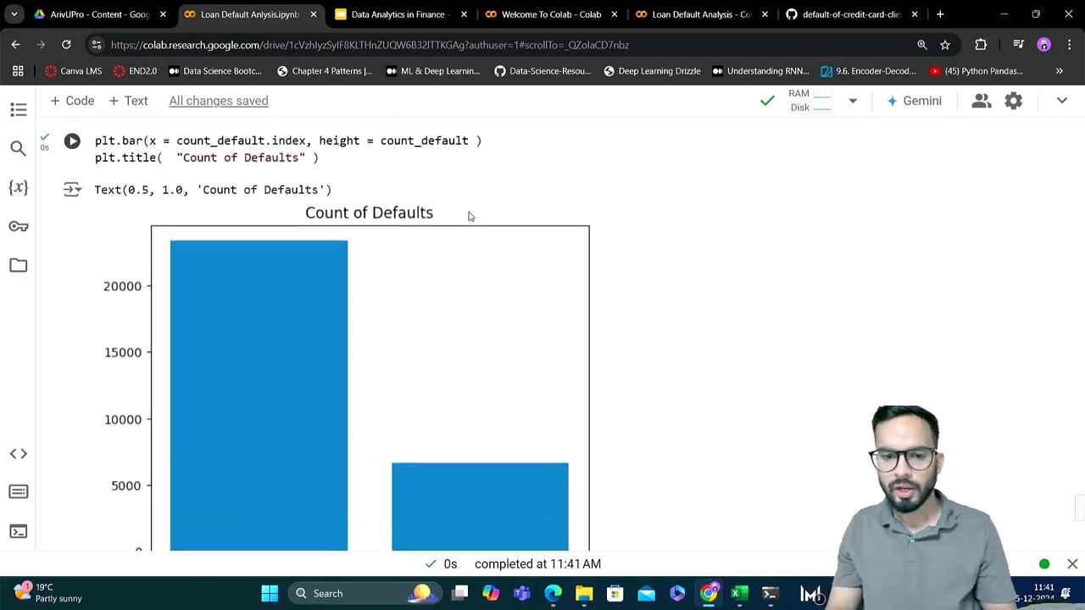
left_click(375, 172)
key("ctrl+a")
key("ctrl+c")
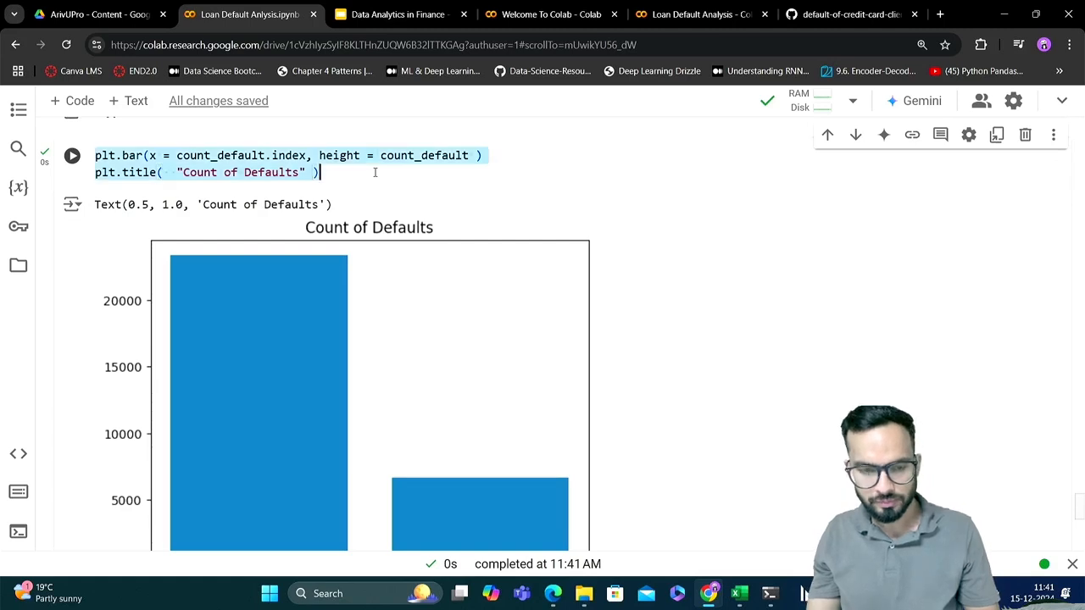
Add five more empty code cells at the end of the notebook
scroll(374, 173, "down", 3)
scroll(375, 172, "down", 3)
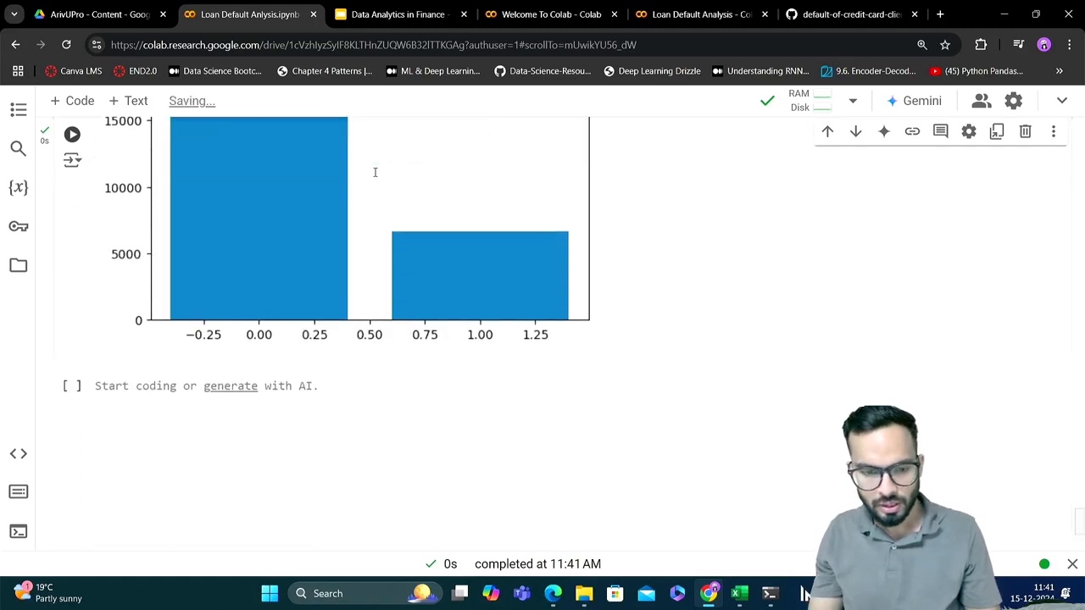
left_click(143, 366)
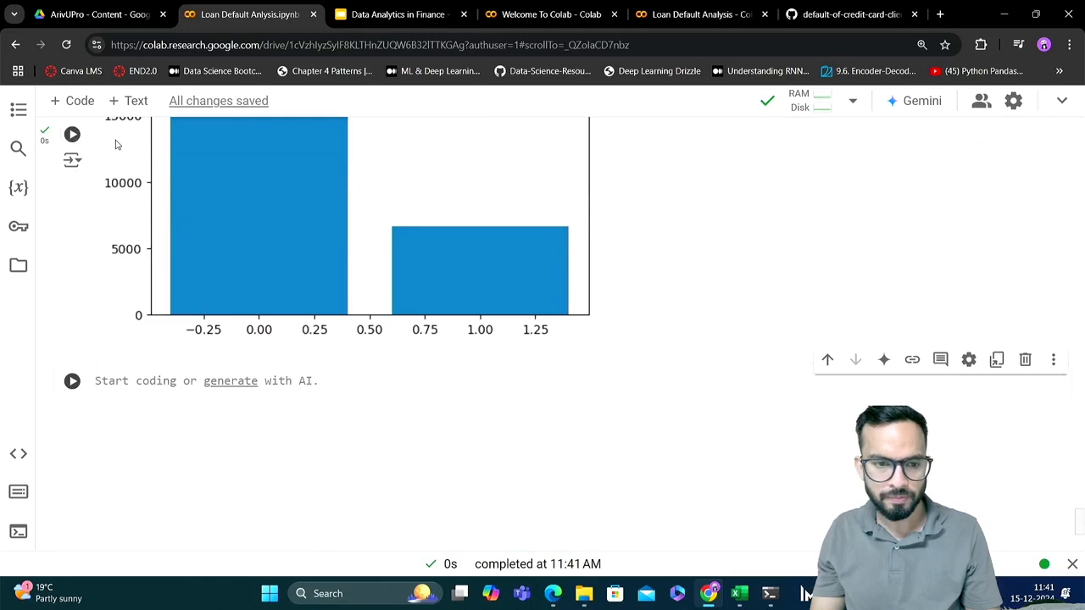
left_click(86, 102)
left_click(86, 103)
left_click(86, 103)
left_click(85, 103)
left_click(85, 103)
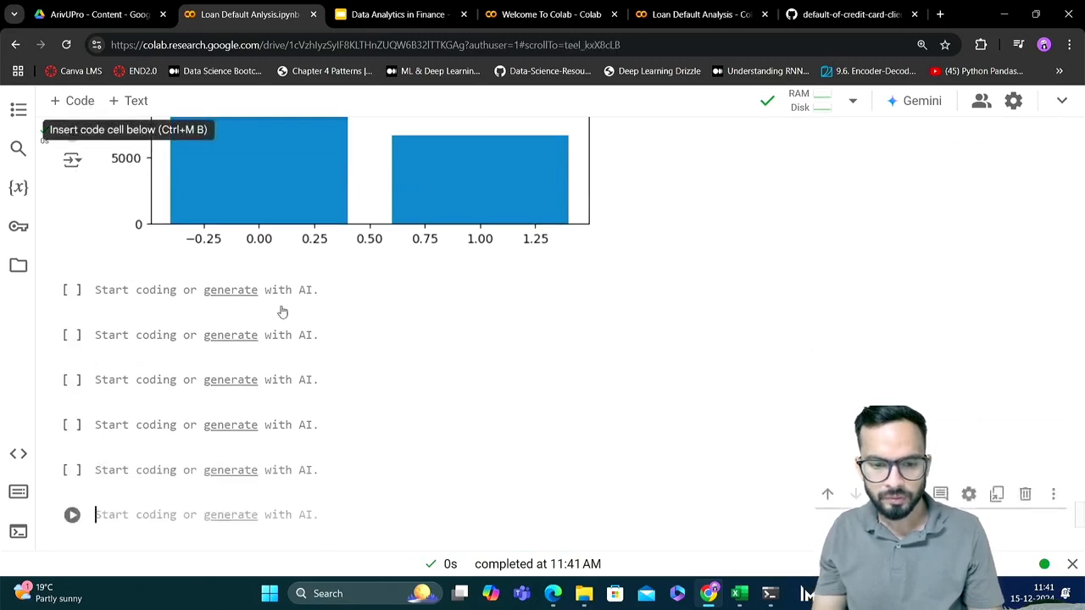
Paste the copied bar chart code into the first empty cell below the chart
left_click(338, 287)
key("ctrl+v")
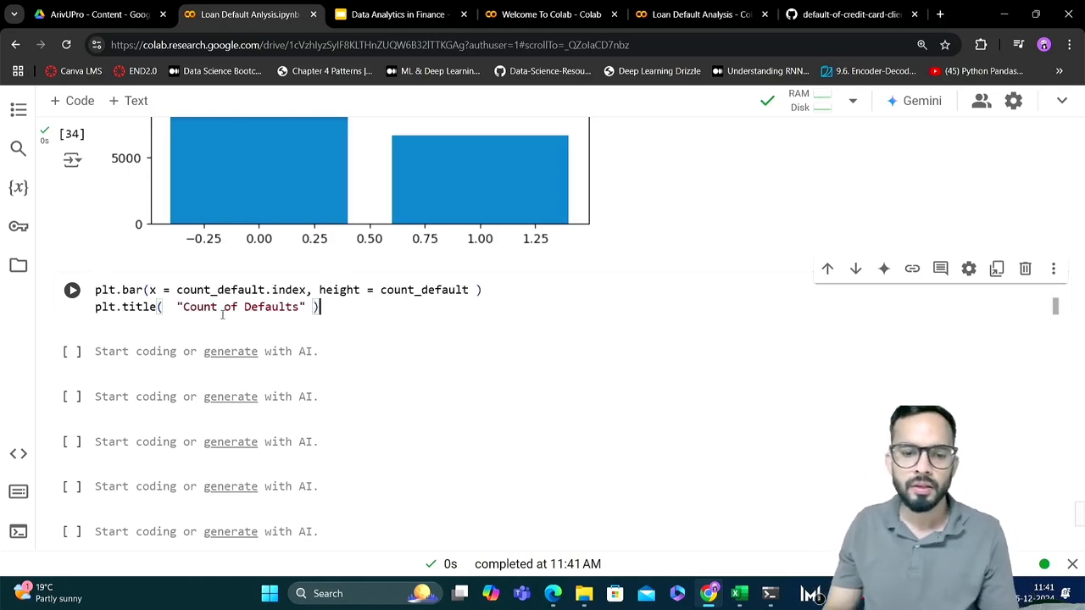
scroll(224, 314, "down", 1)
double_click(144, 284)
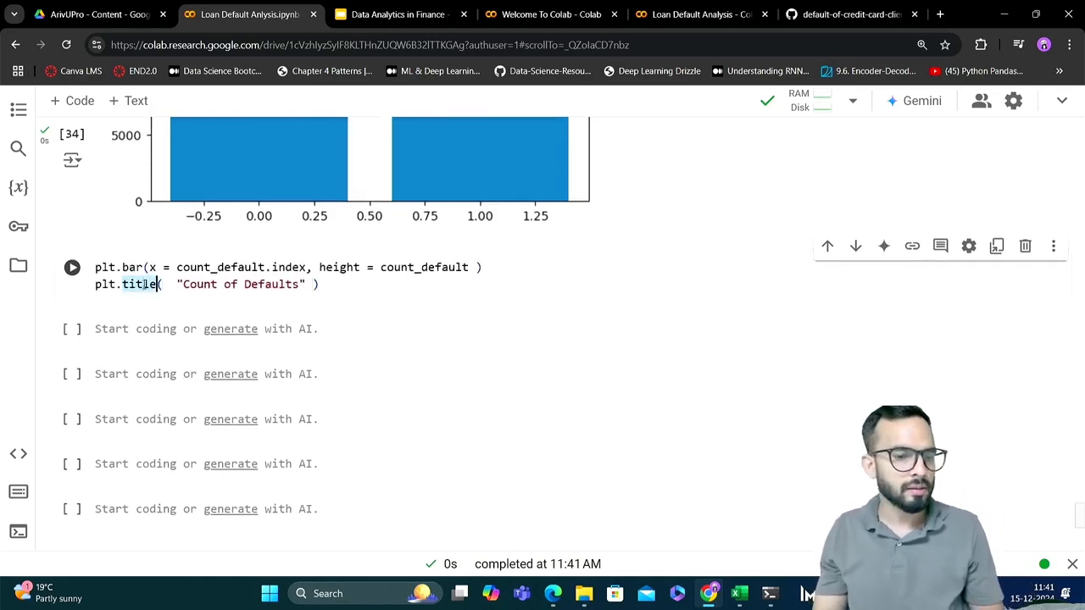
Add a plt.xlabel line with the label 'Defaults - 0/1' below the title line in the pasted code
left_click(359, 289)
key("Return")
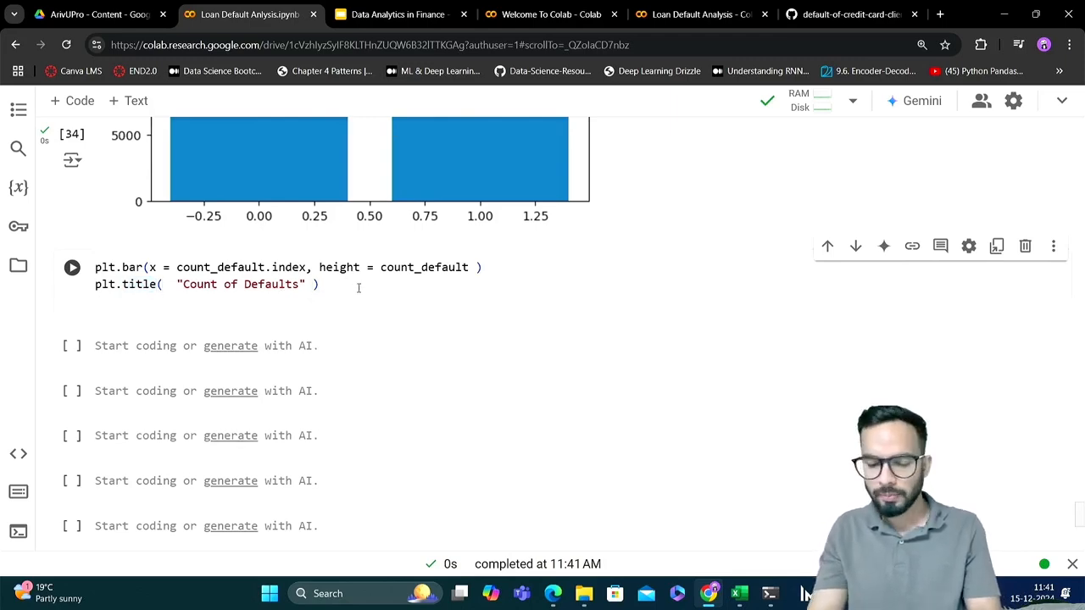
type("plt.")
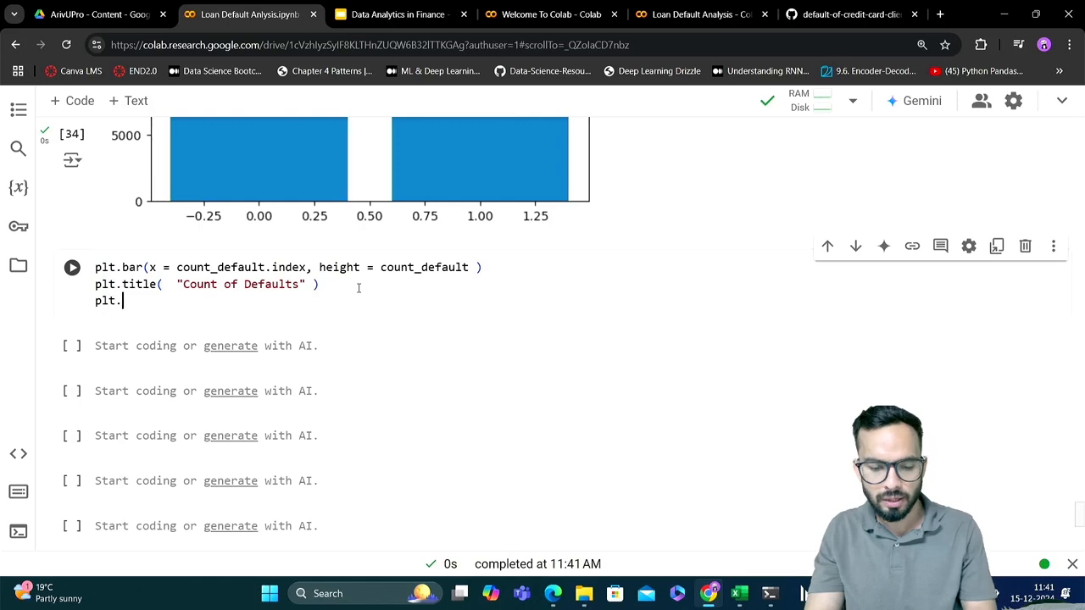
type("xlabel(")
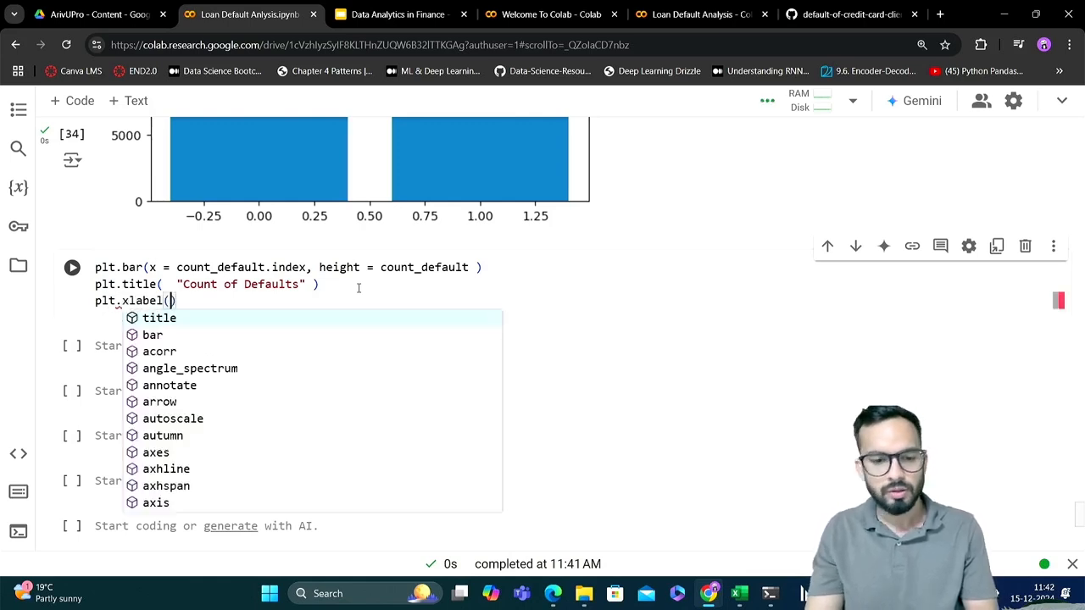
key("Escape")
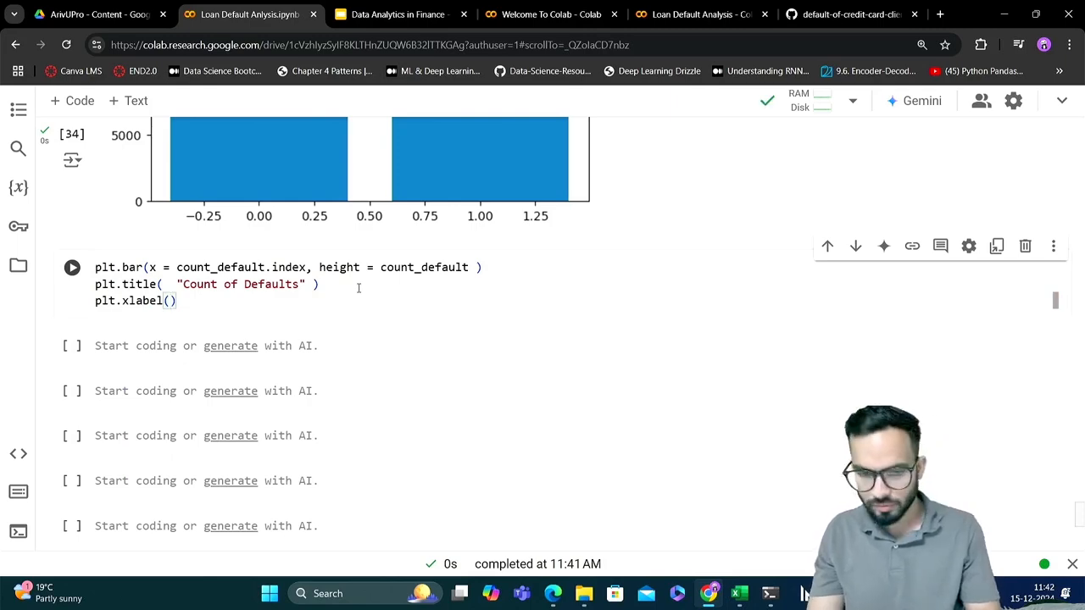
type("'")
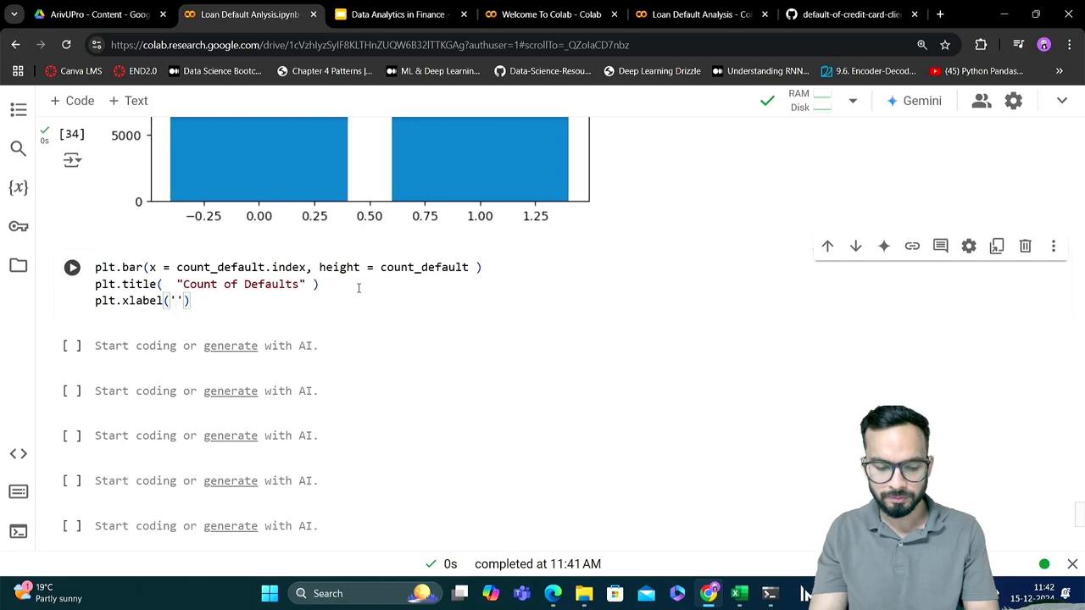
type("Default")
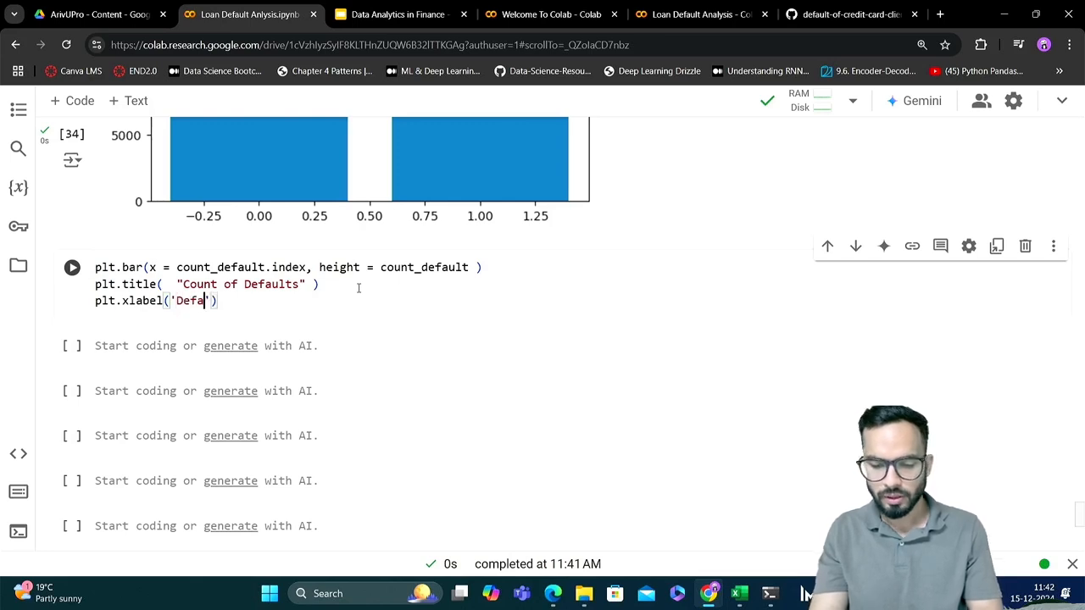
type("s ")
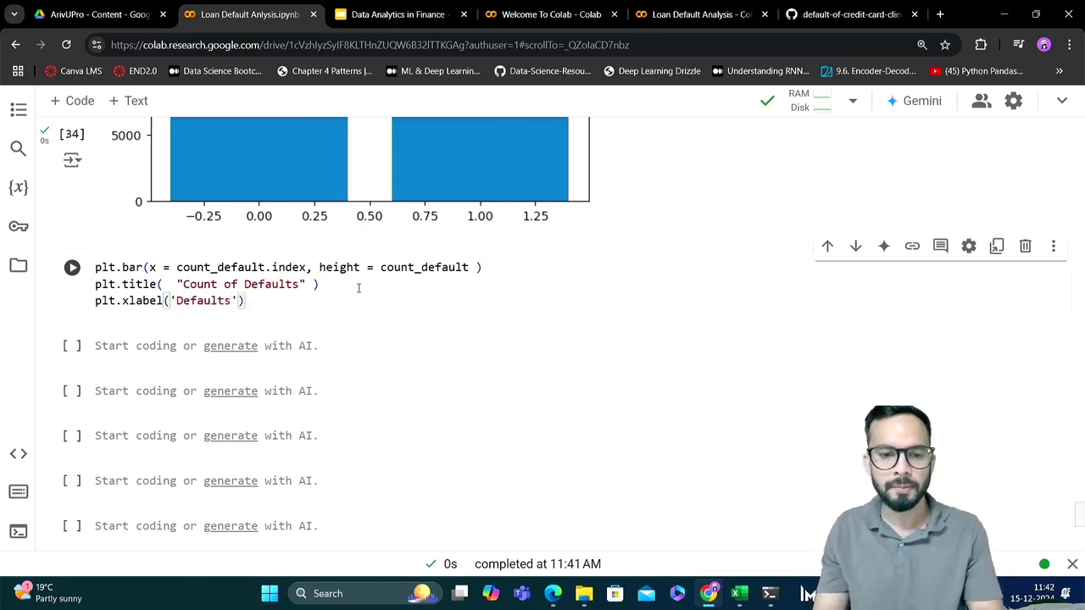
type("- 0/")
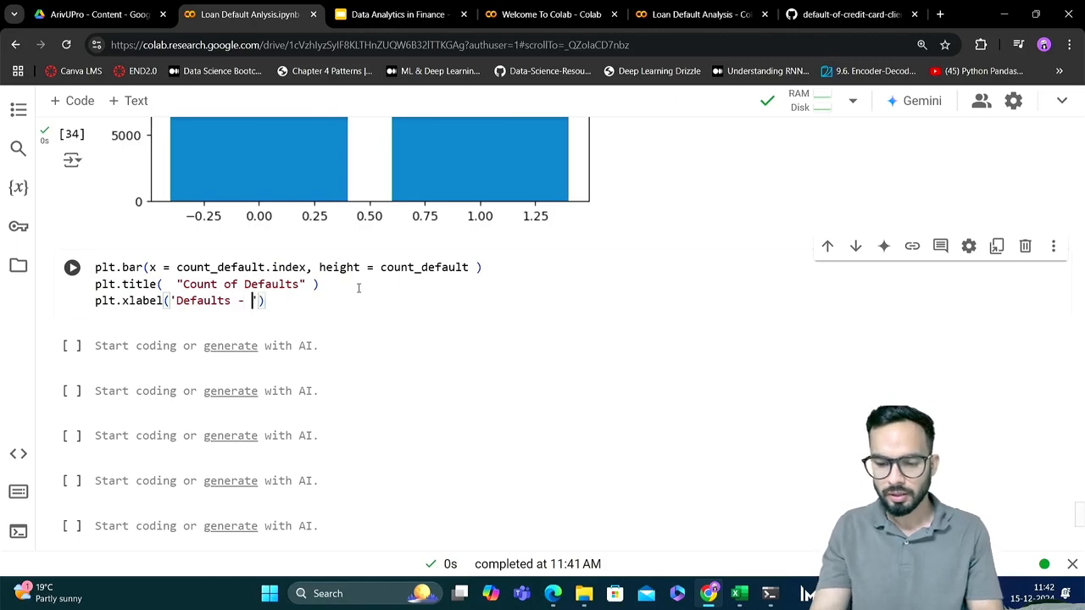
type("1")
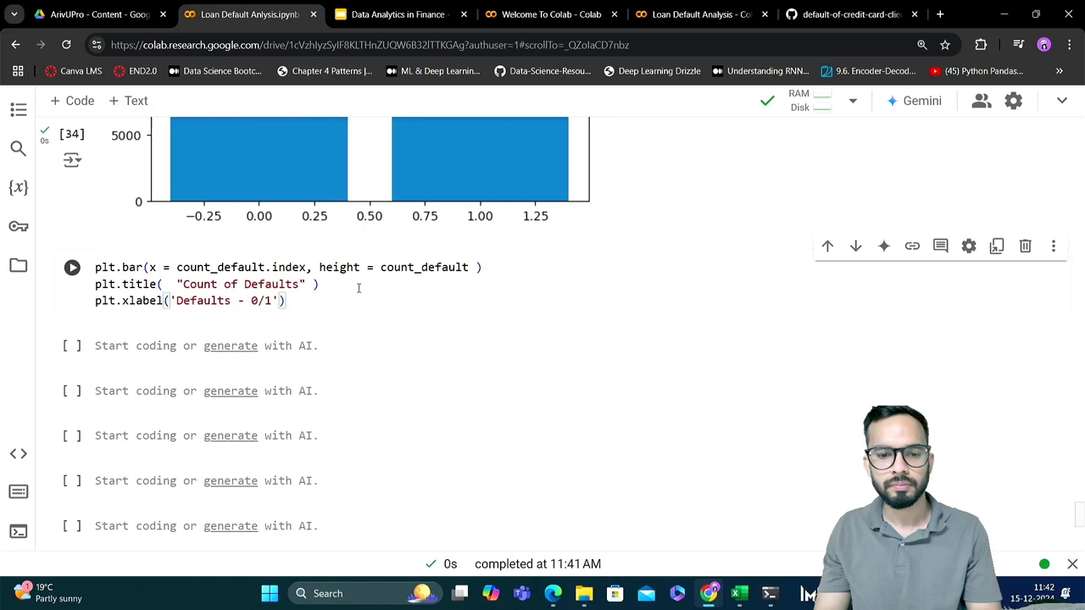
Add a plt.ylabel line with the label 'Count' below the x-label line and run the cell
key("End")
key("Return")
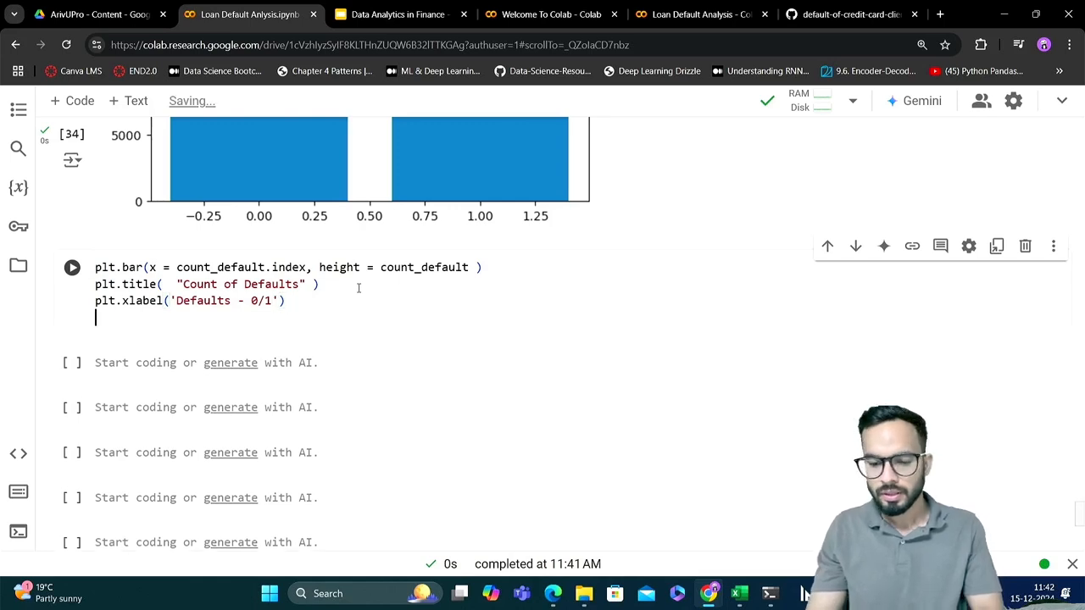
type("plt.")
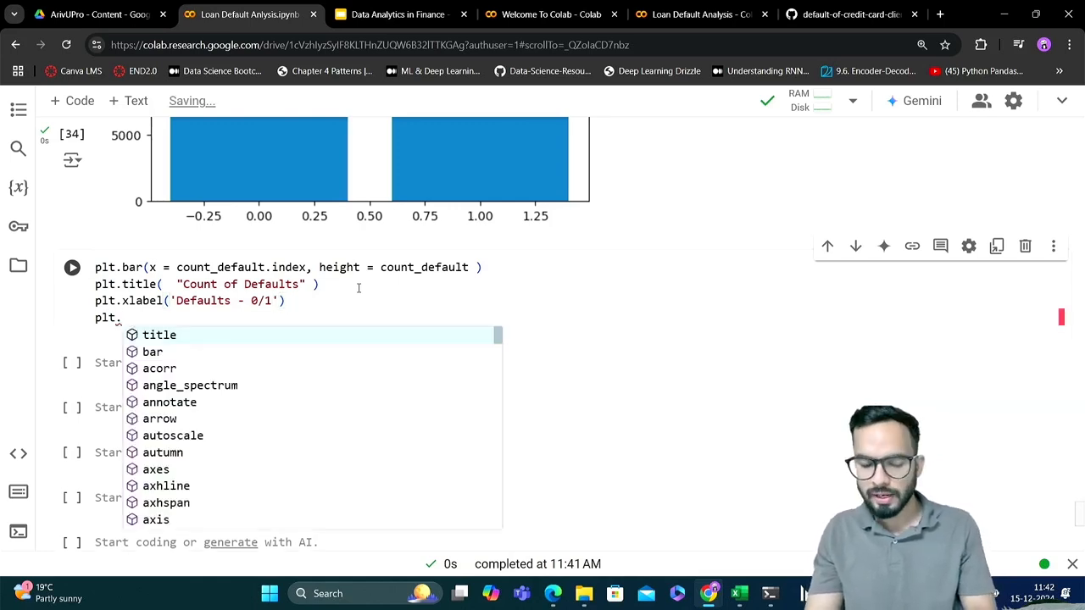
type("yl")
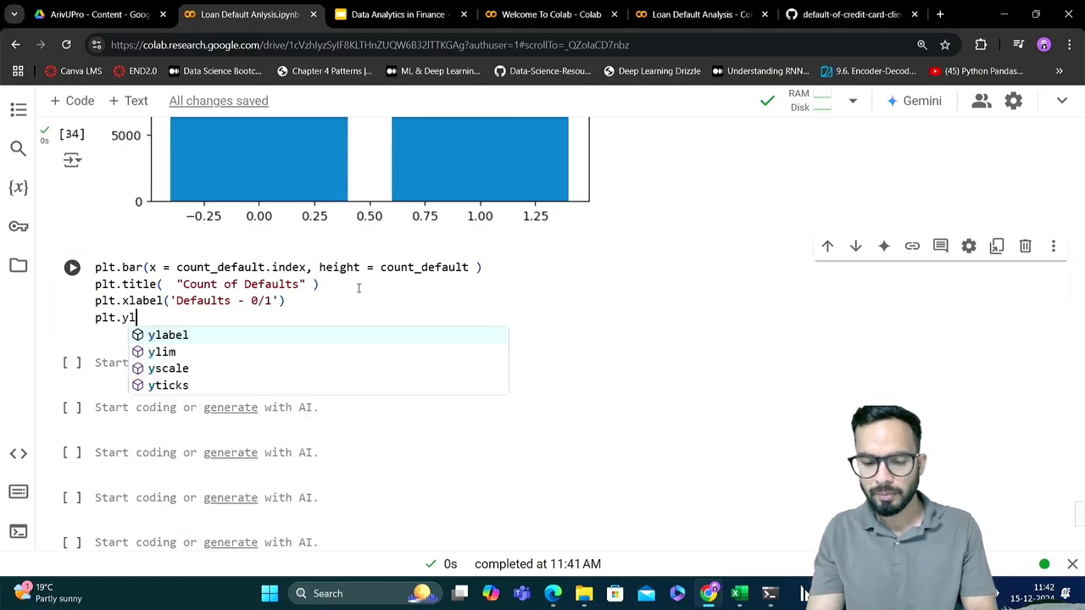
type("abel(")
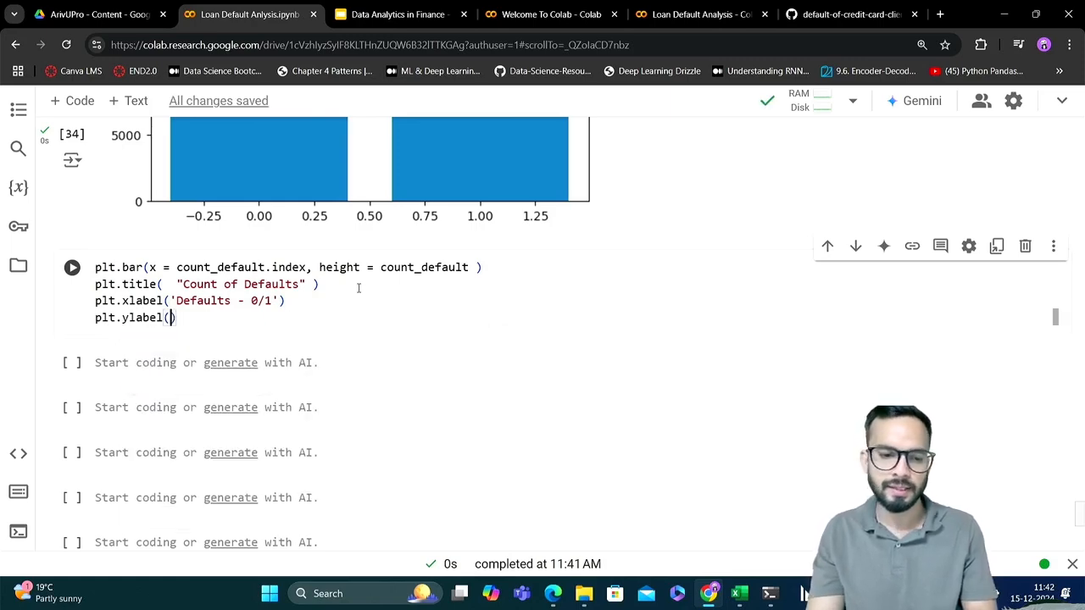
type("'C")
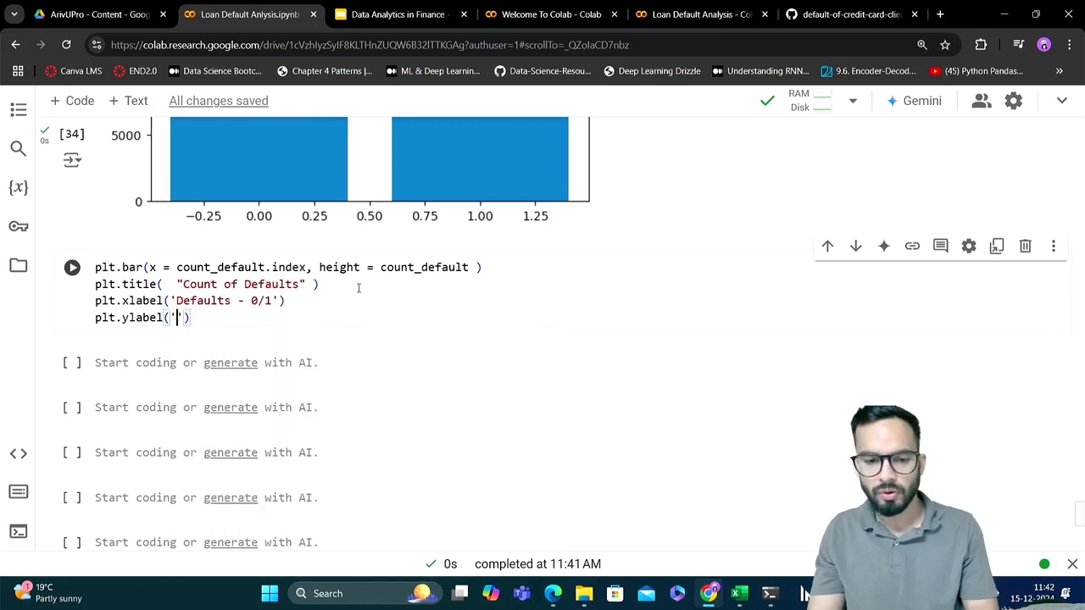
type("ount")
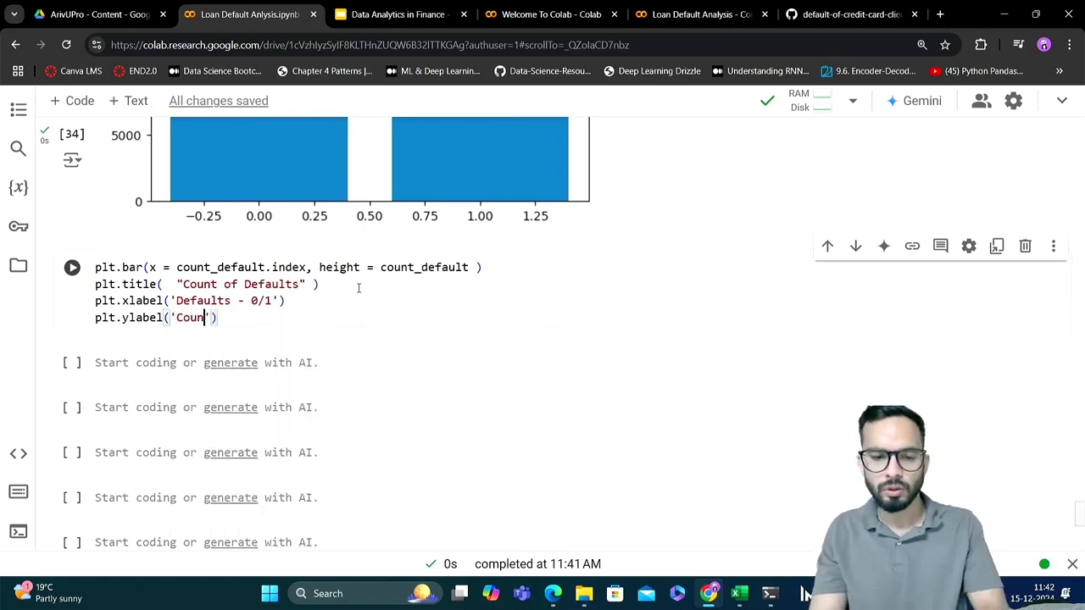
key("shift+Return")
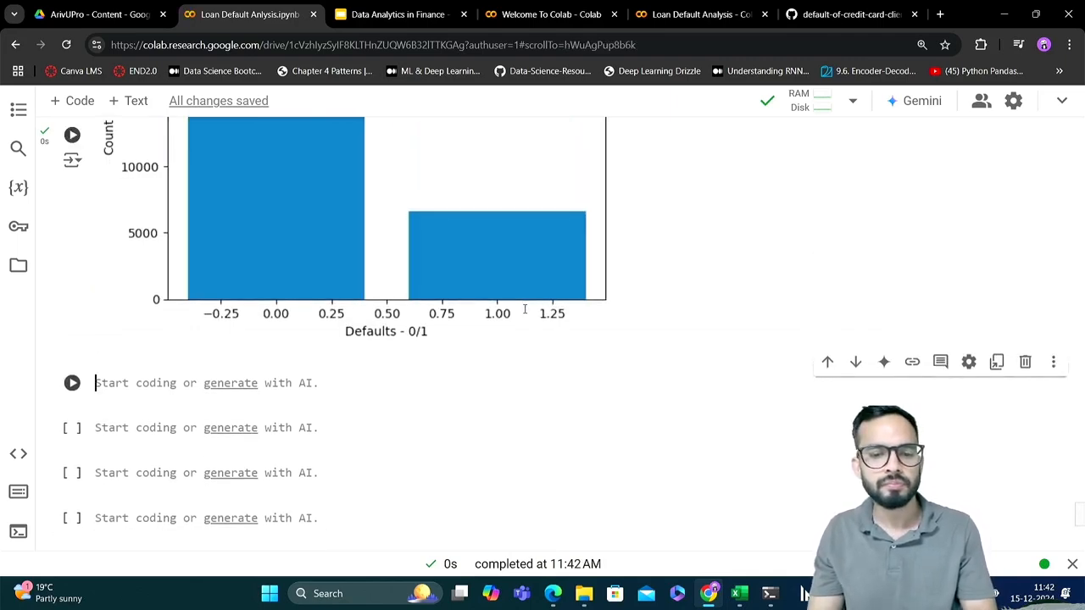
Compare the bar chart with axis labels against the earlier chart that only has a title
scroll(525, 309, "up", 1)
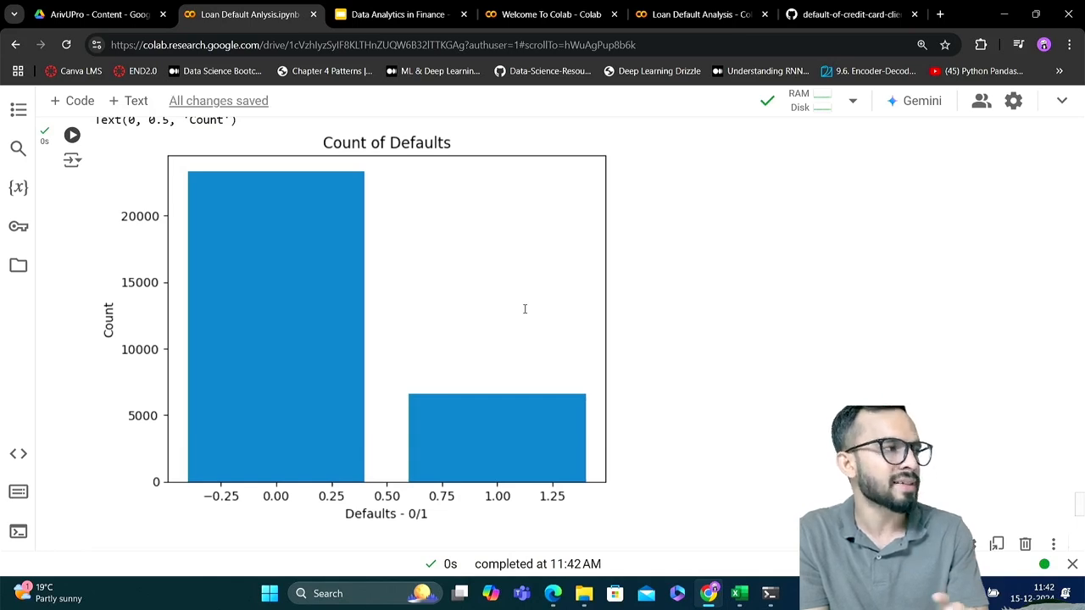
scroll(524, 309, "up", 2)
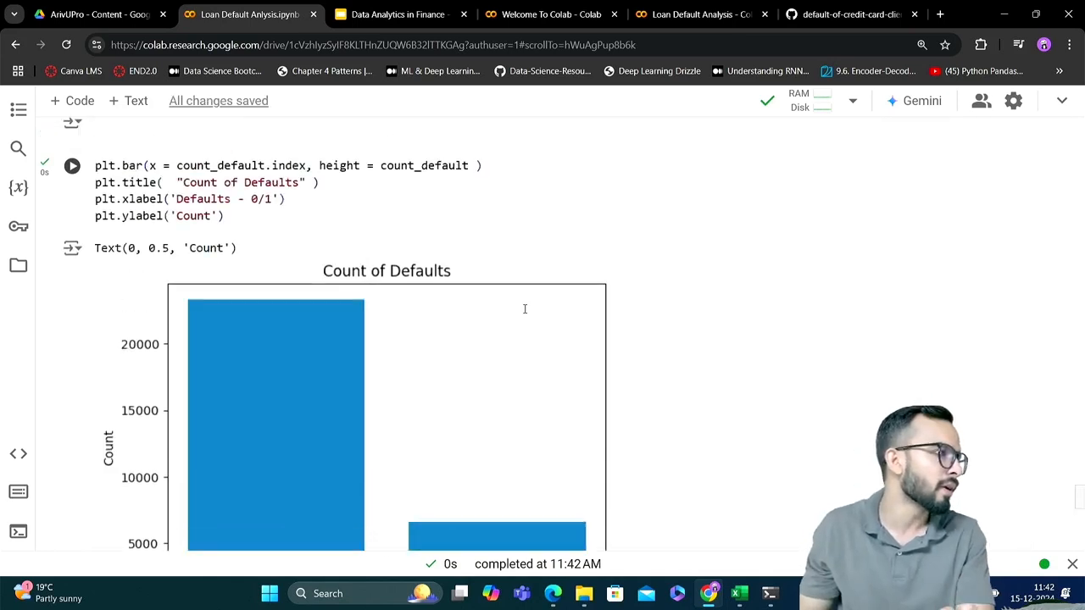
scroll(525, 308, "up", 5)
scroll(525, 308, "down", 1)
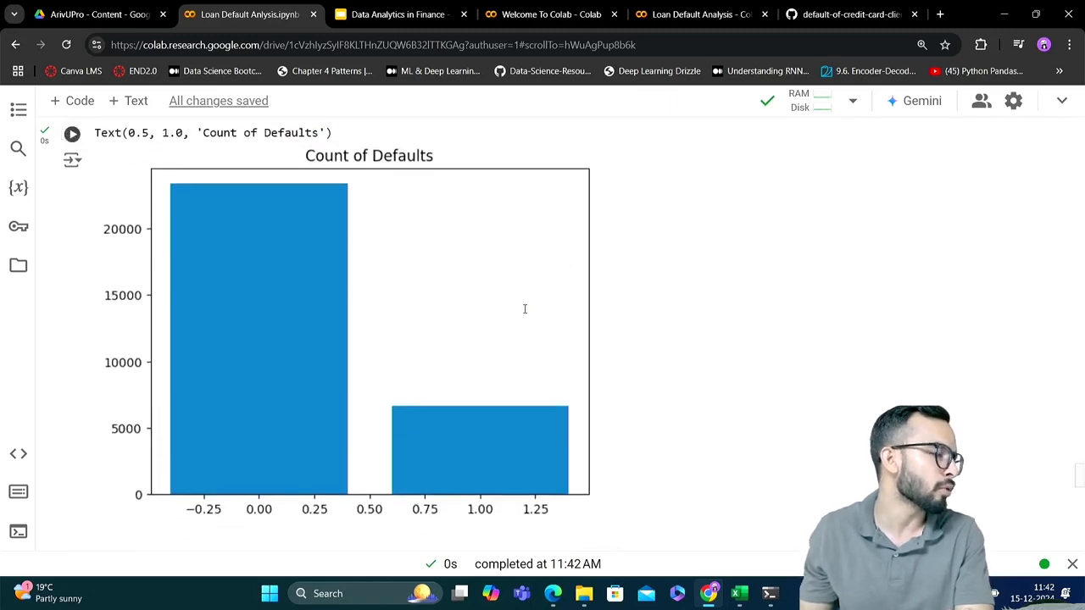
scroll(524, 308, "down", 1)
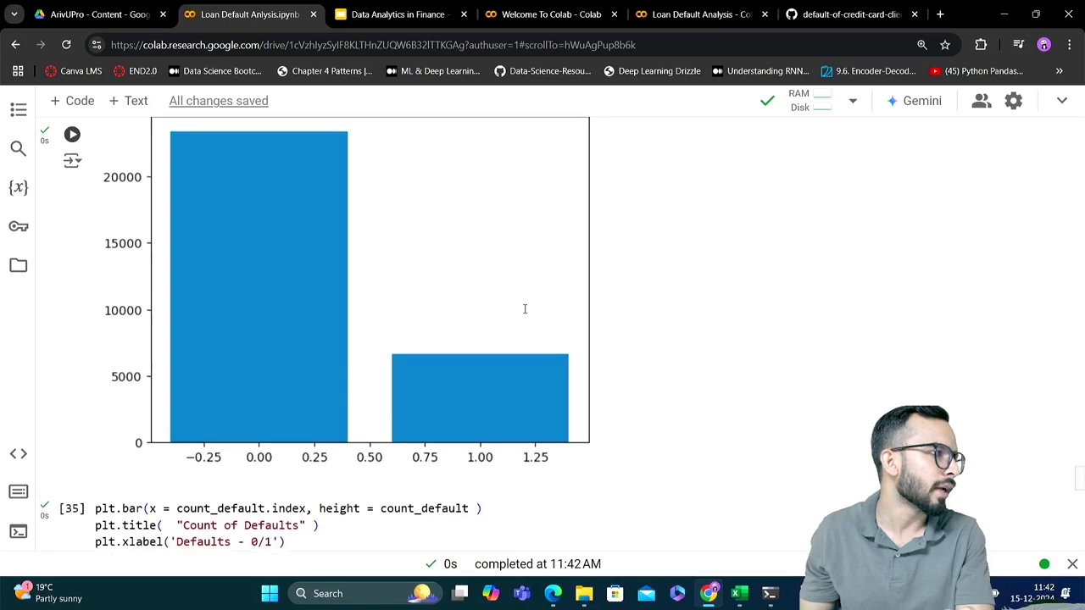
scroll(525, 308, "down", 1)
scroll(525, 309, "down", 5)
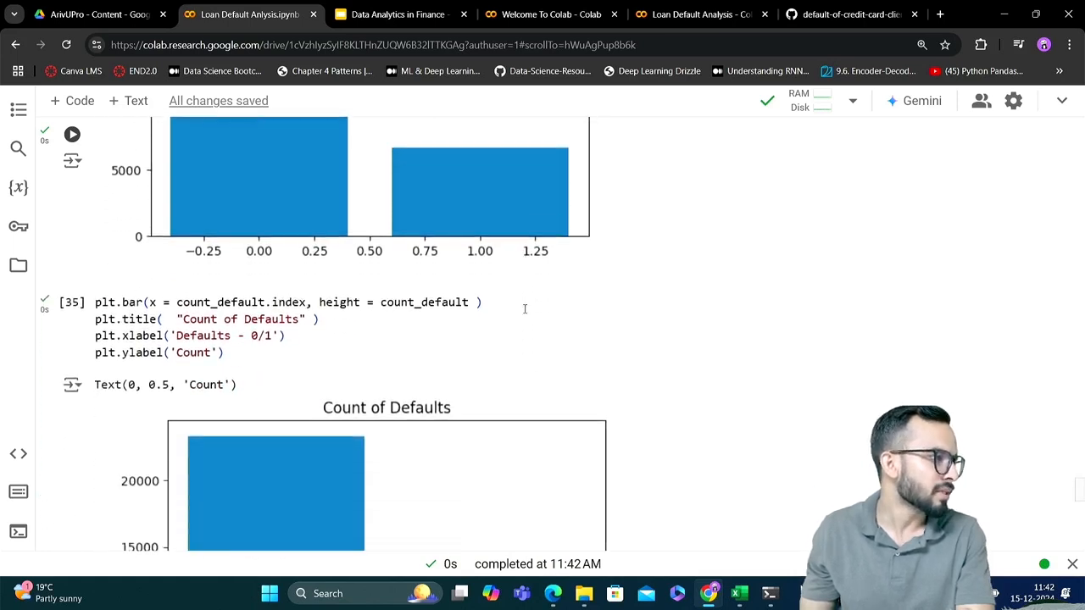
scroll(525, 308, "down", 2)
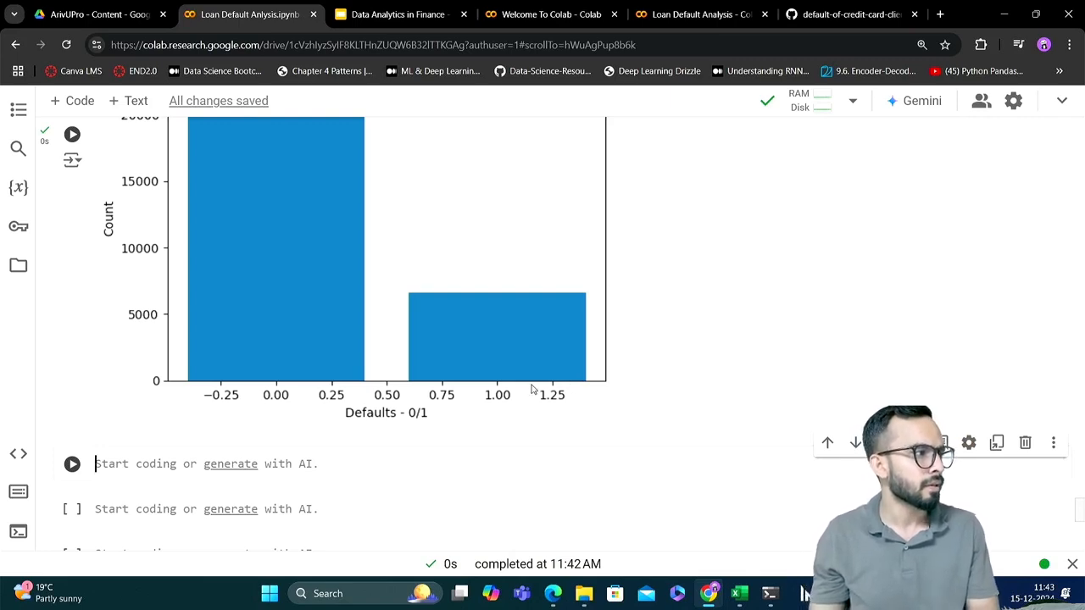
scroll(519, 413, "up", 1)
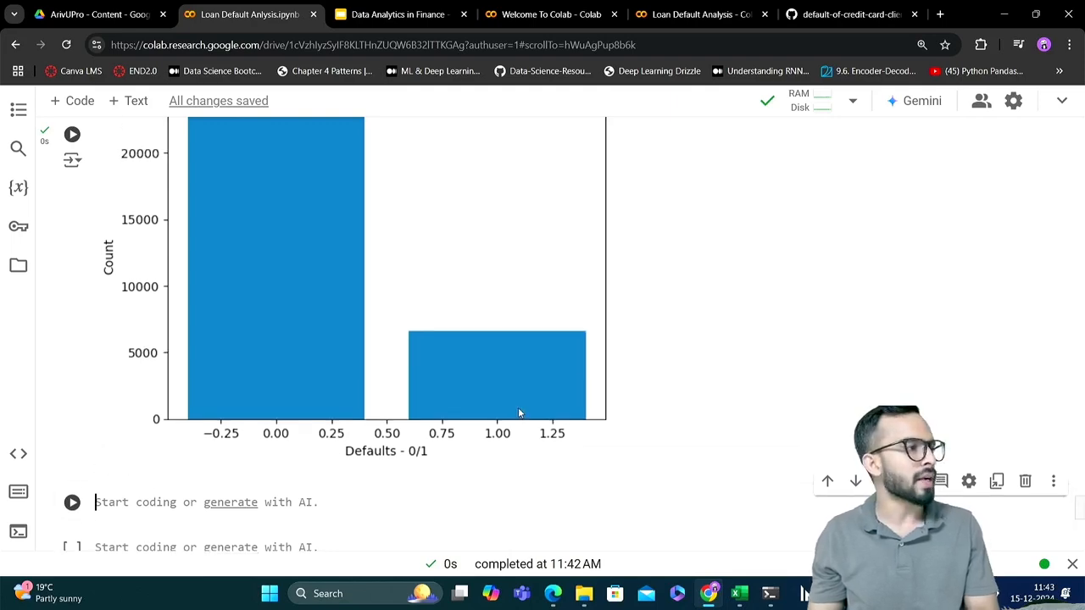
scroll(519, 412, "down", 1)
scroll(520, 412, "up", 1)
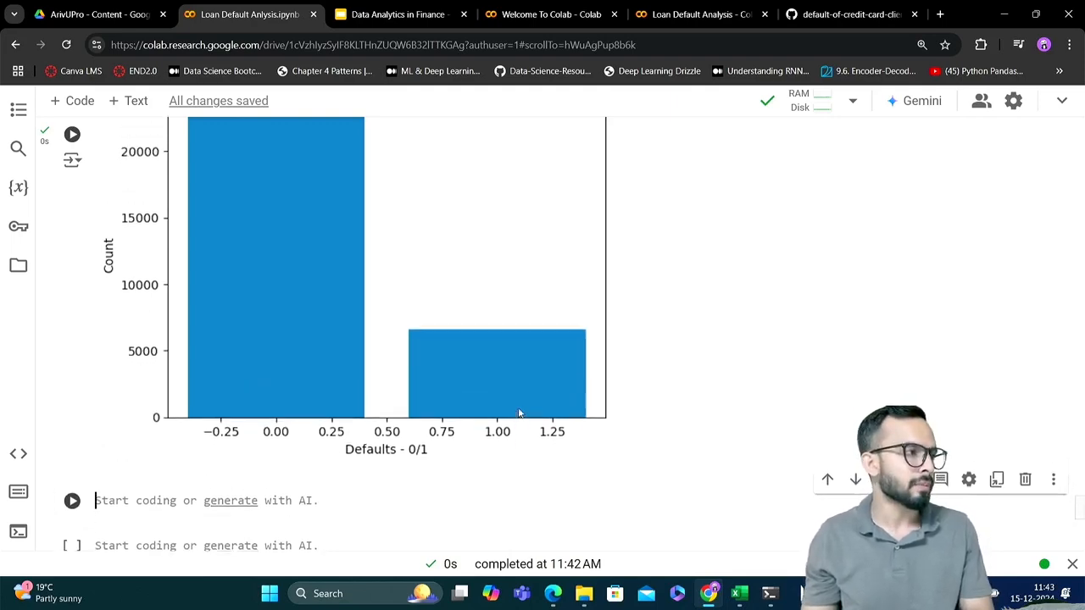
Check the seaborn import alias in the import cell and return to the first empty code cell below the labelled chart
scroll(520, 413, "up", 15)
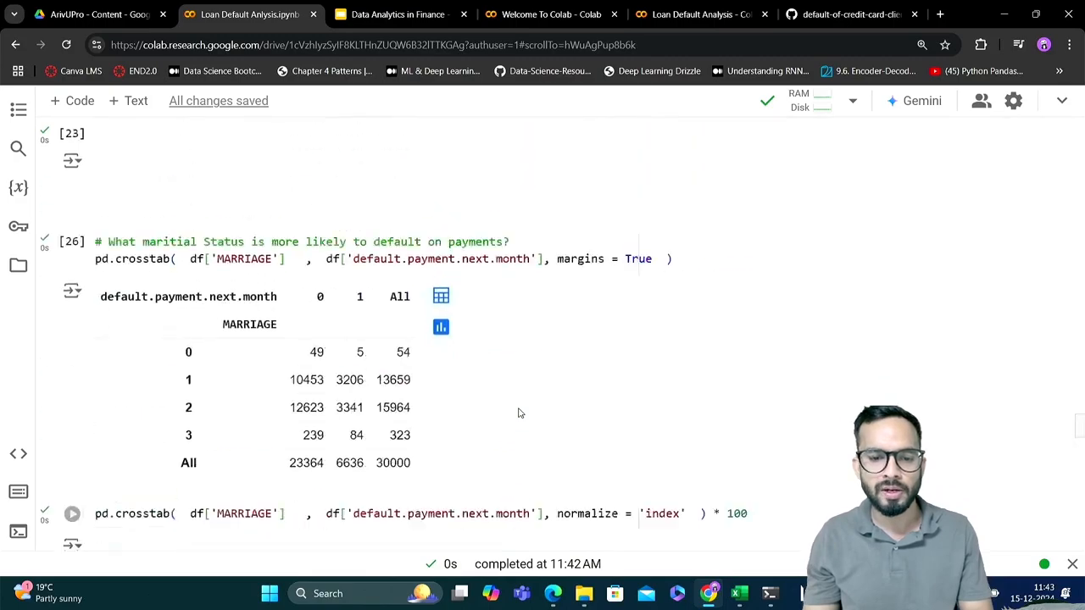
scroll(520, 412, "up", 20)
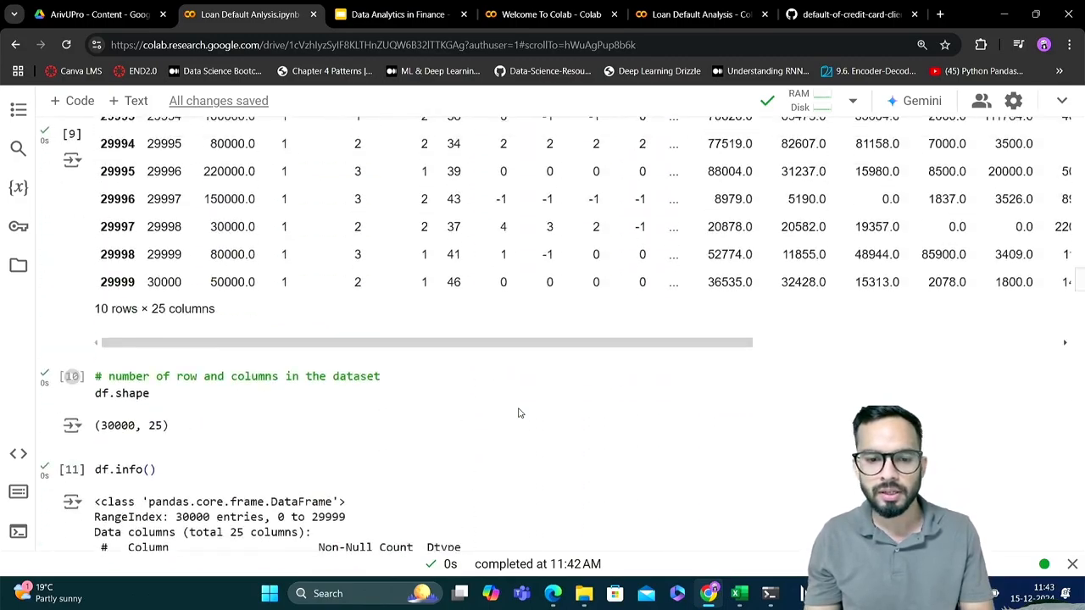
scroll(520, 412, "up", 15)
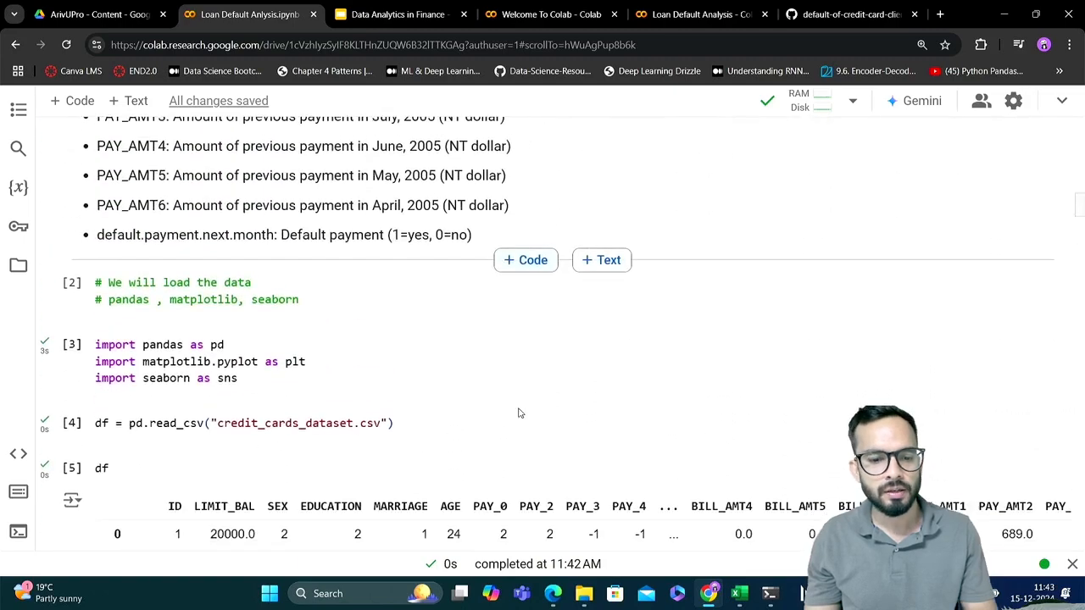
left_click(239, 375)
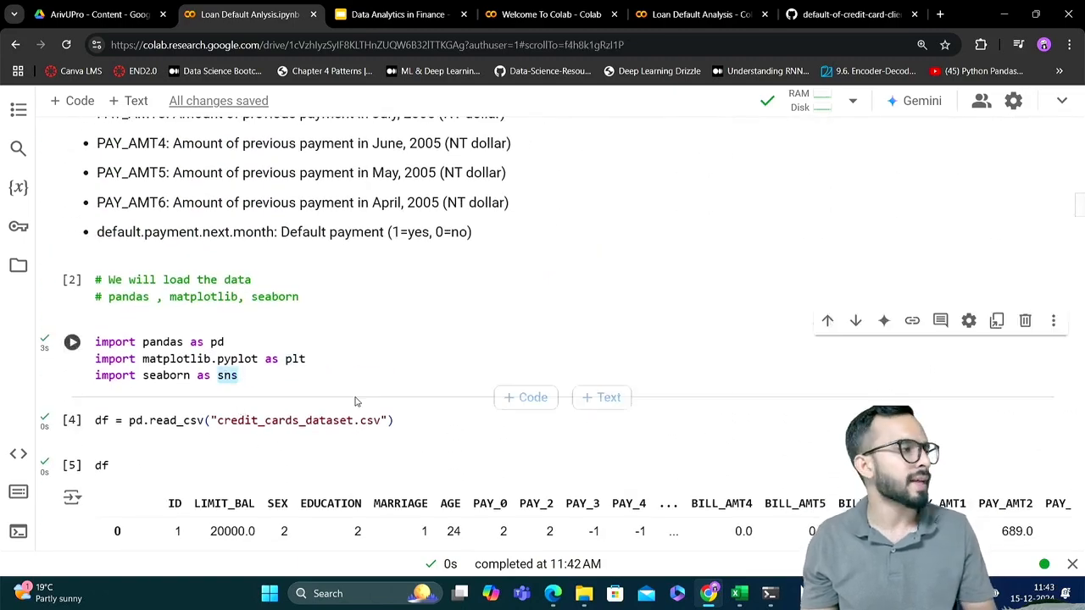
scroll(356, 402, "down", 20)
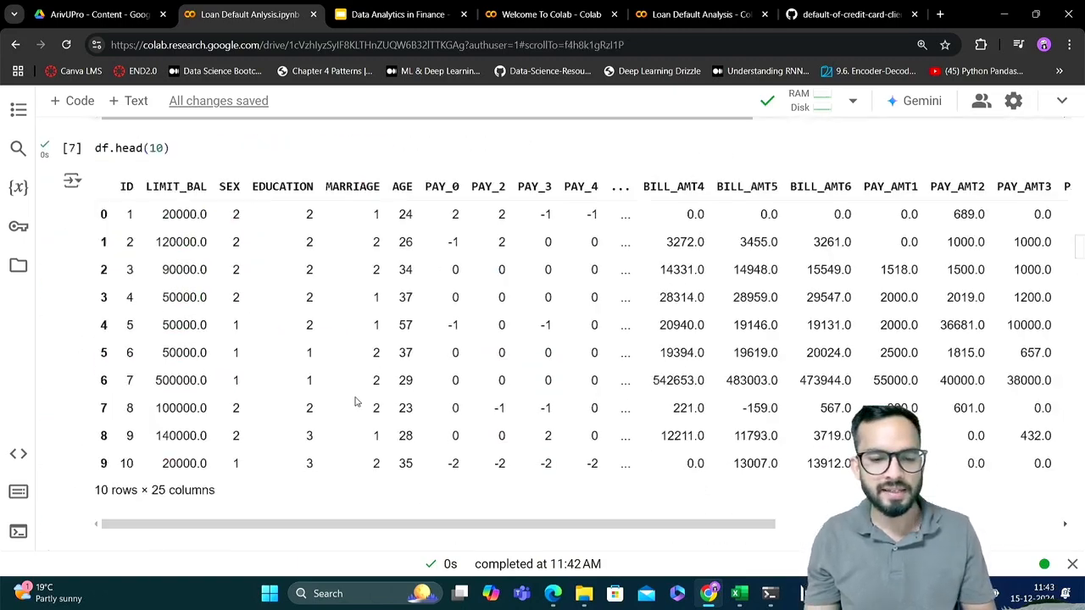
scroll(356, 397, "down", 20)
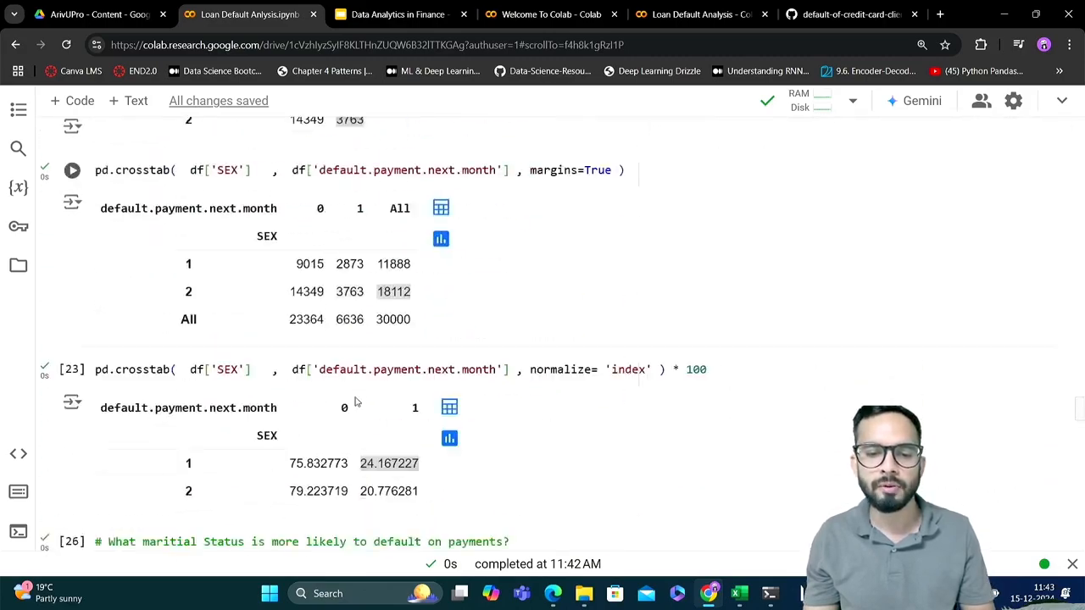
scroll(355, 397, "down", 6)
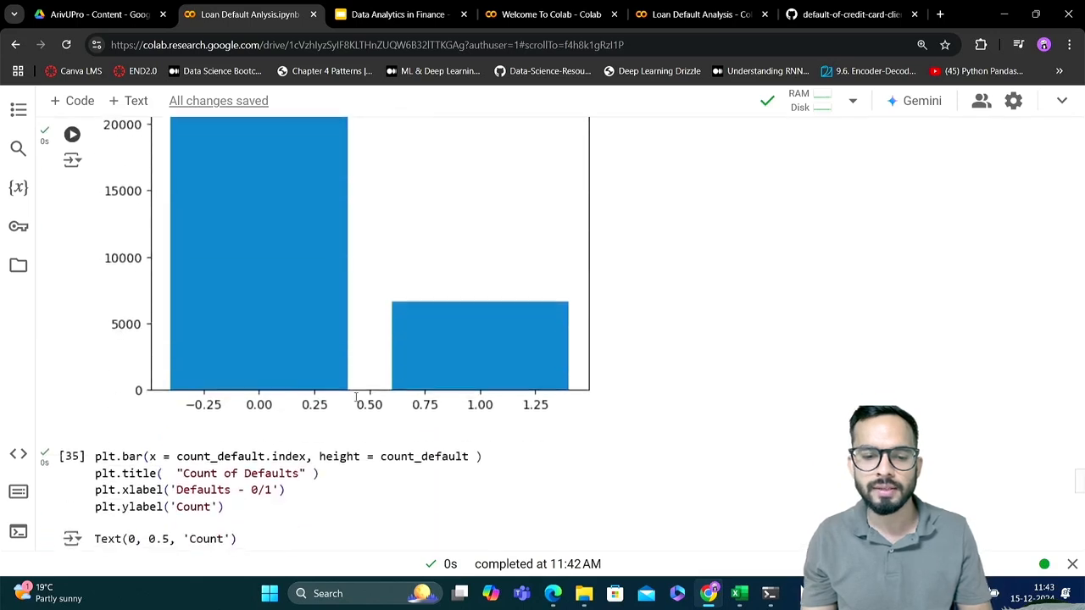
scroll(356, 397, "down", 3)
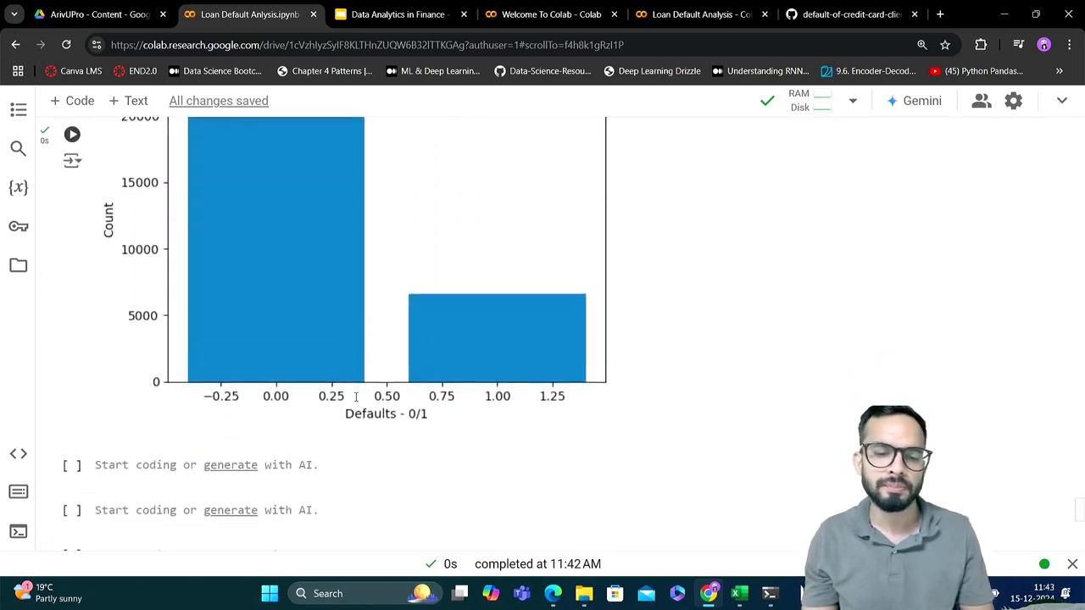
left_click(347, 453)
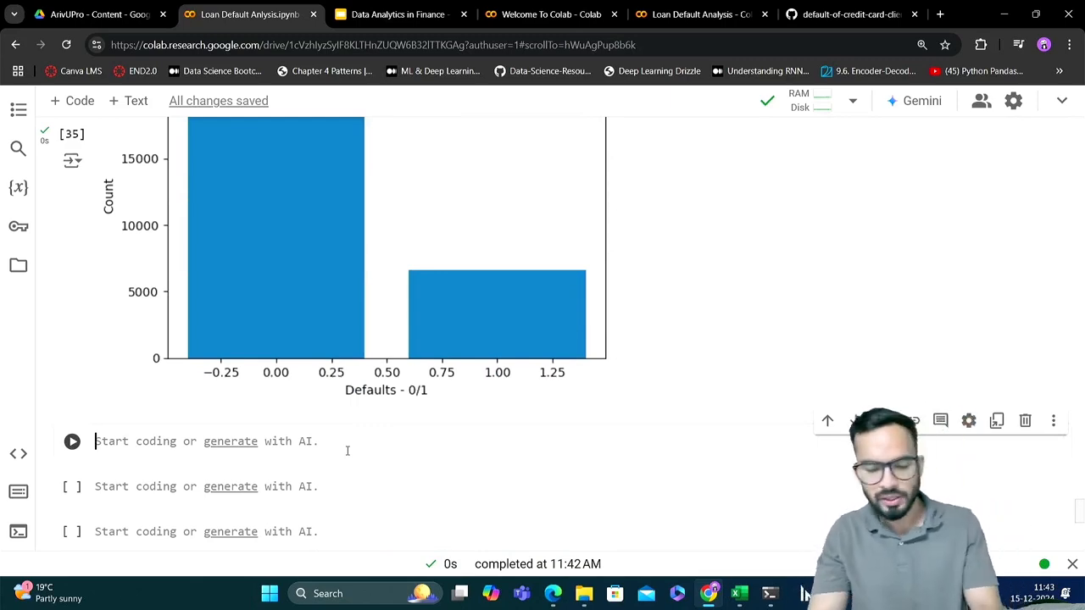
type("sns")
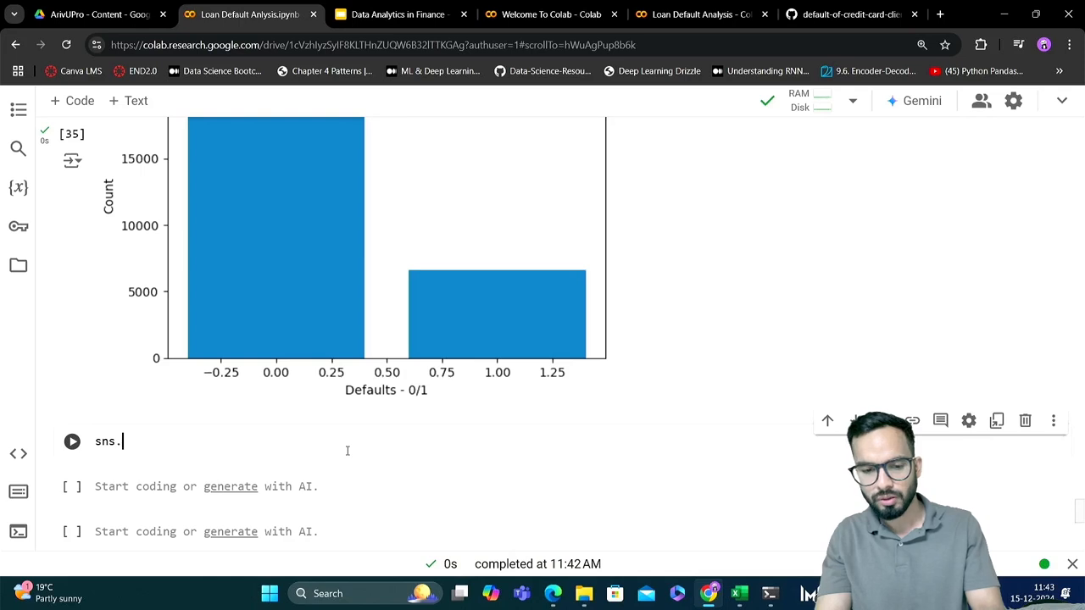
type(".count")
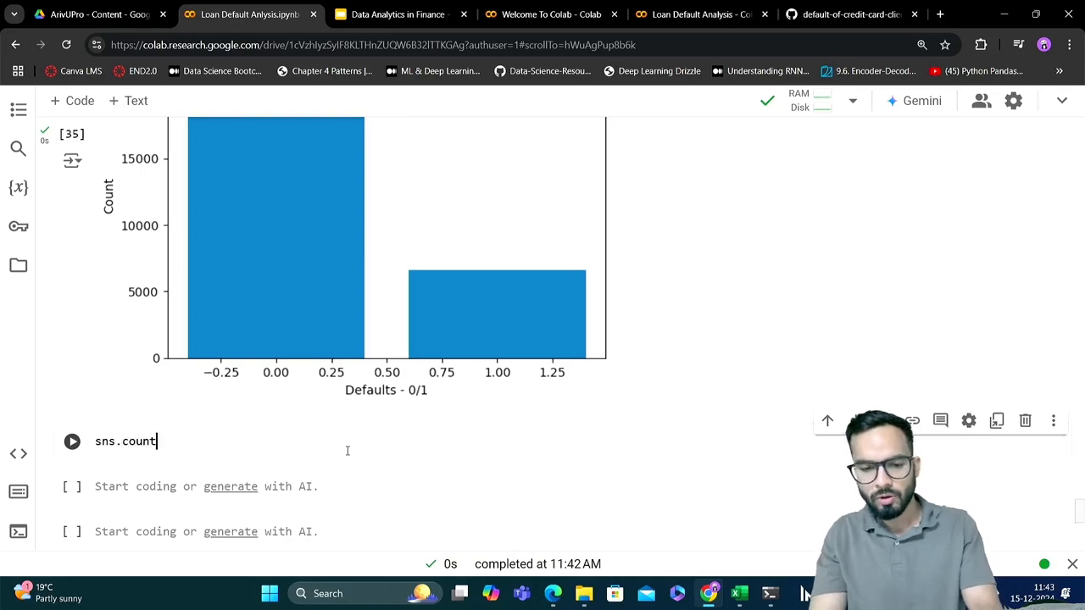
type("plot")
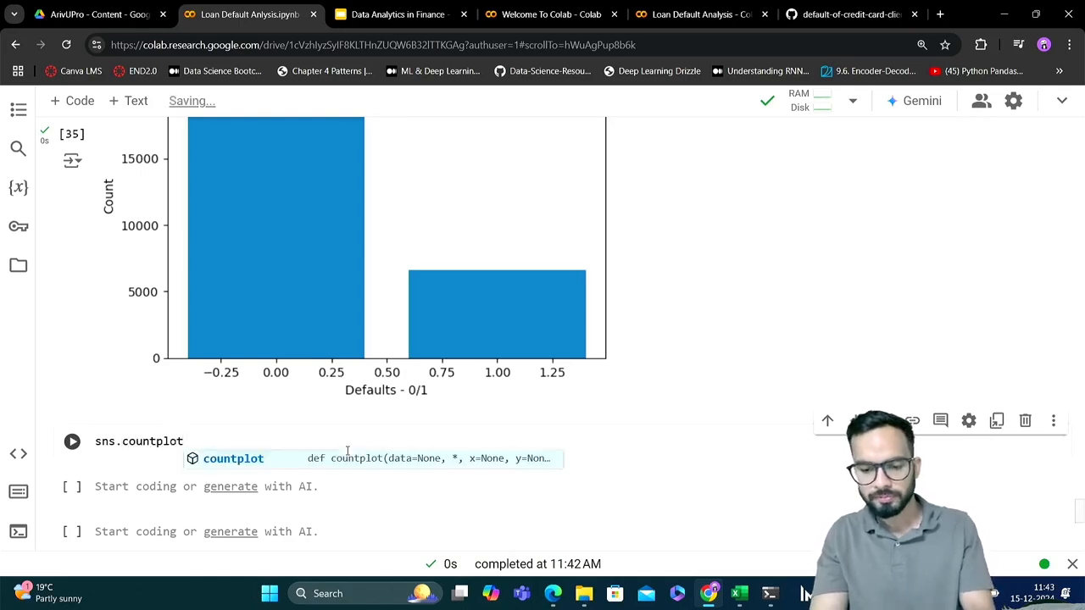
type("( ")
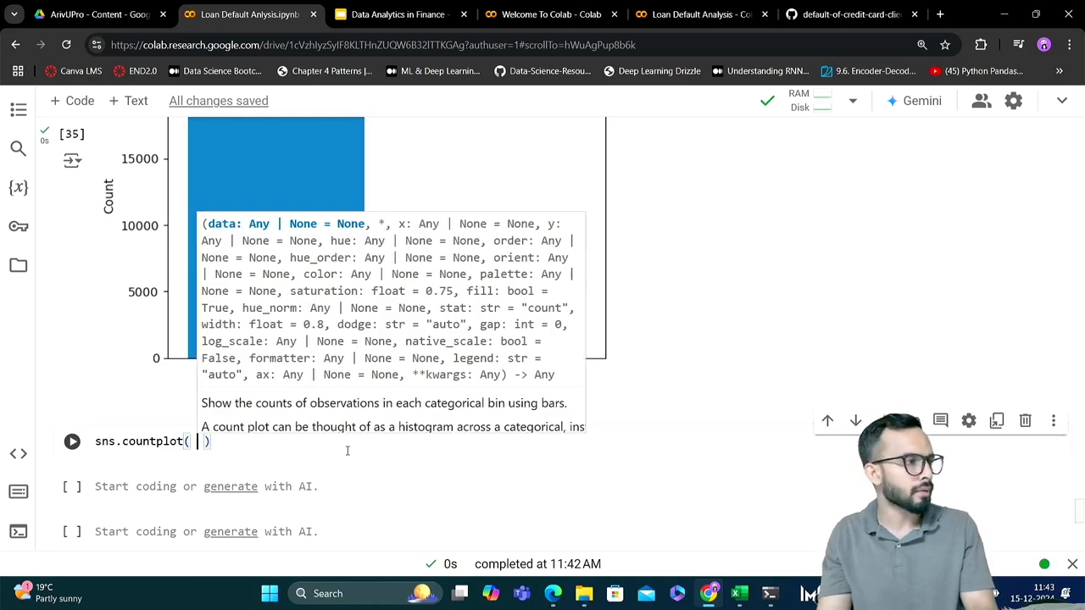
type(" df")
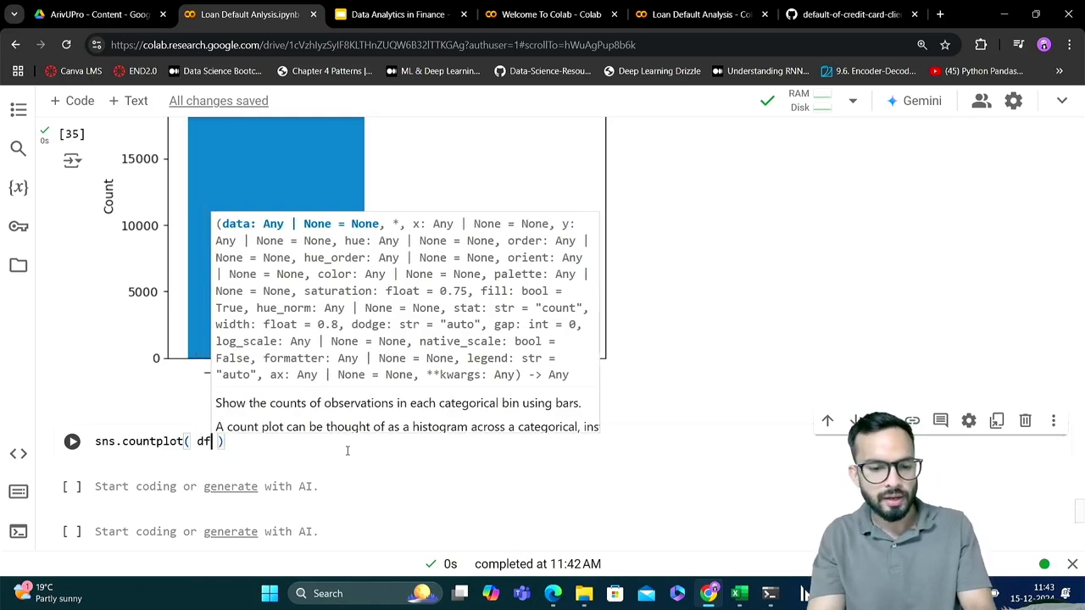
type("['")
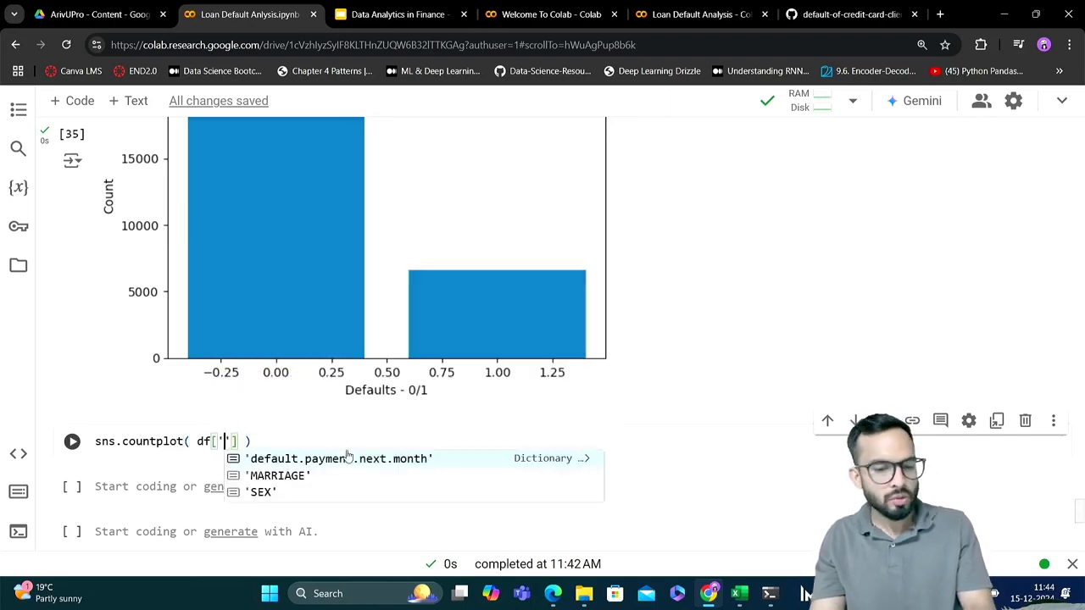
key("ctrl+a")
key("BackSpace")
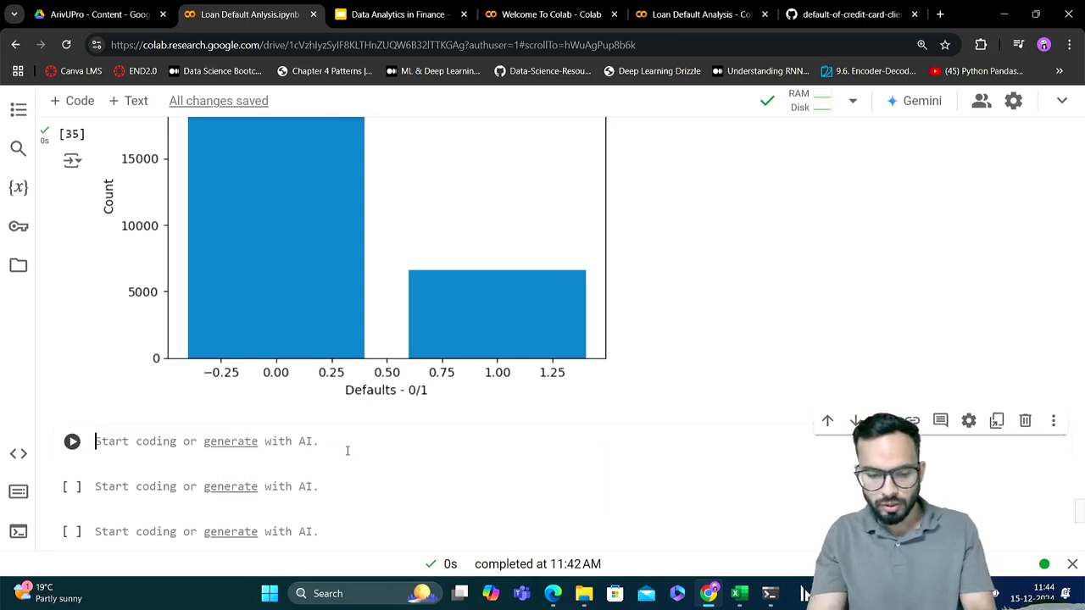
Enter df['default.payment.next.month'].value_counts() in the empty cell below the labelled chart and run it
type("df['def")
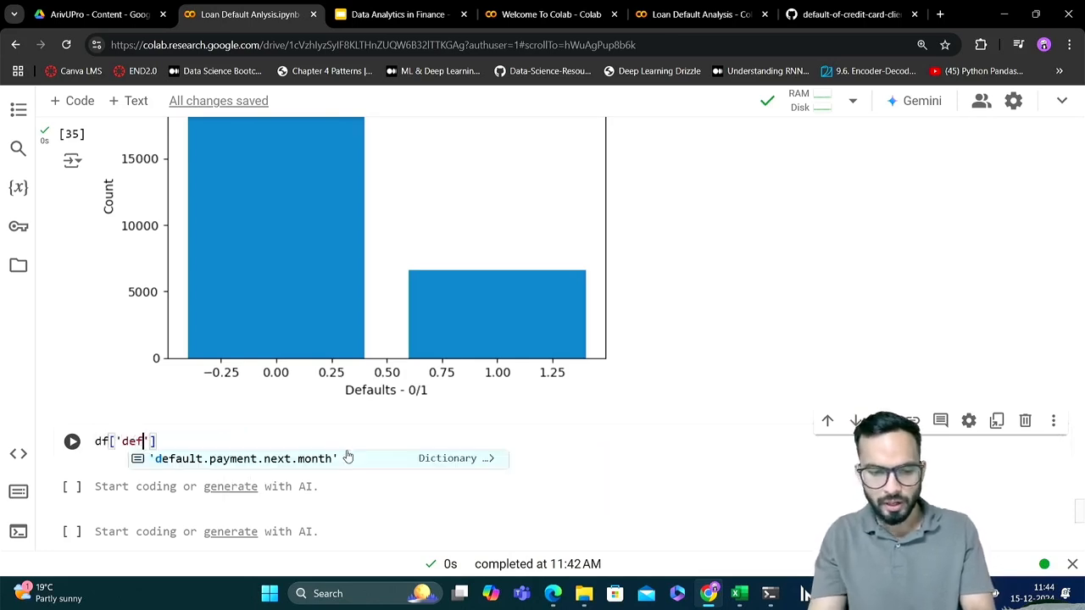
key("Tab")
key("Right")
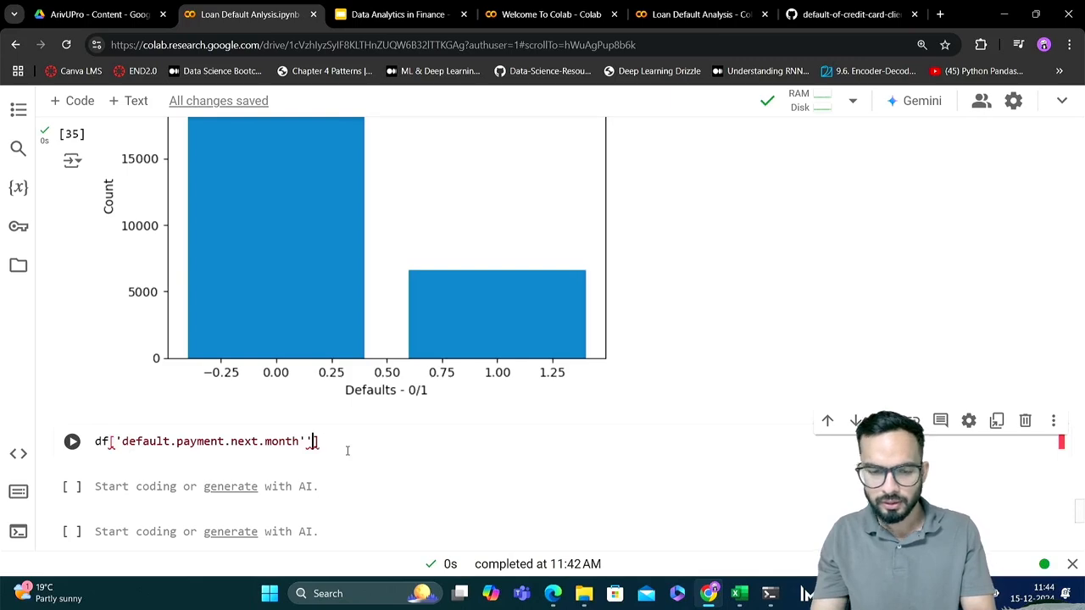
key("BackSpace")
key("Right")
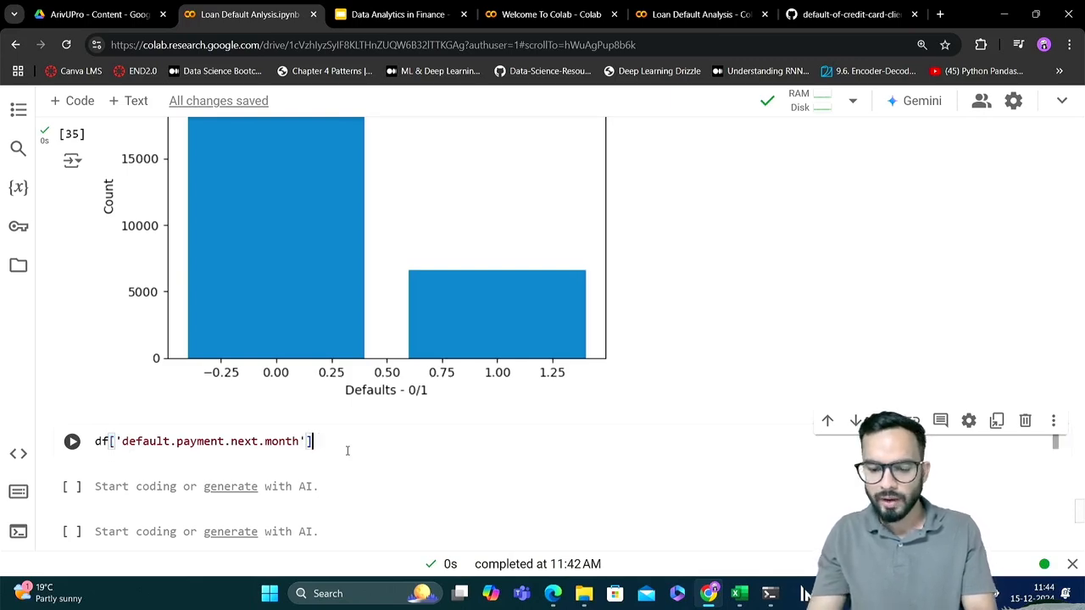
type(".value")
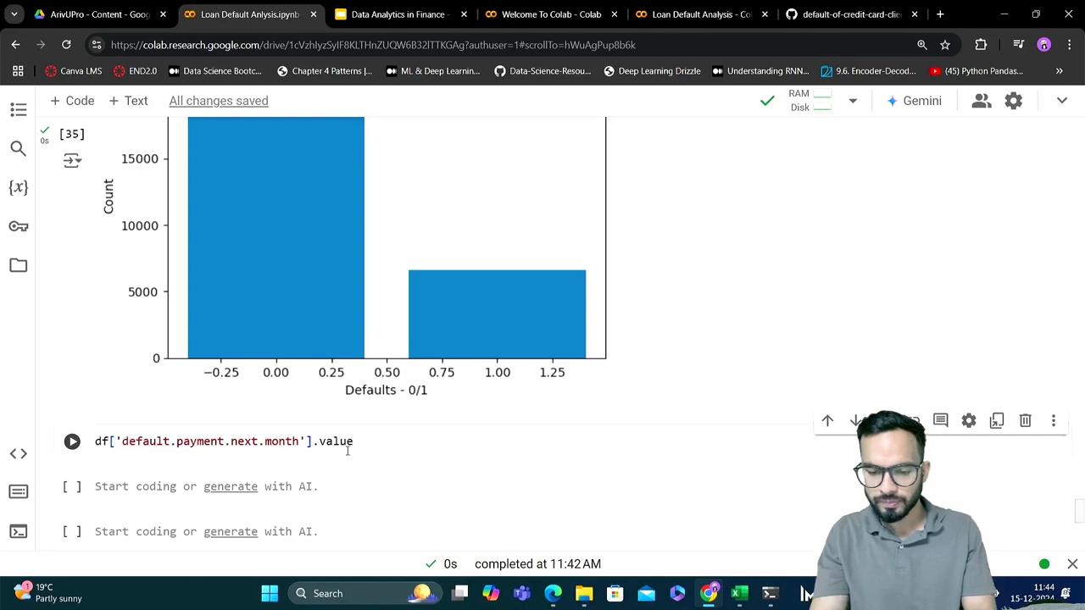
type("_counts()")
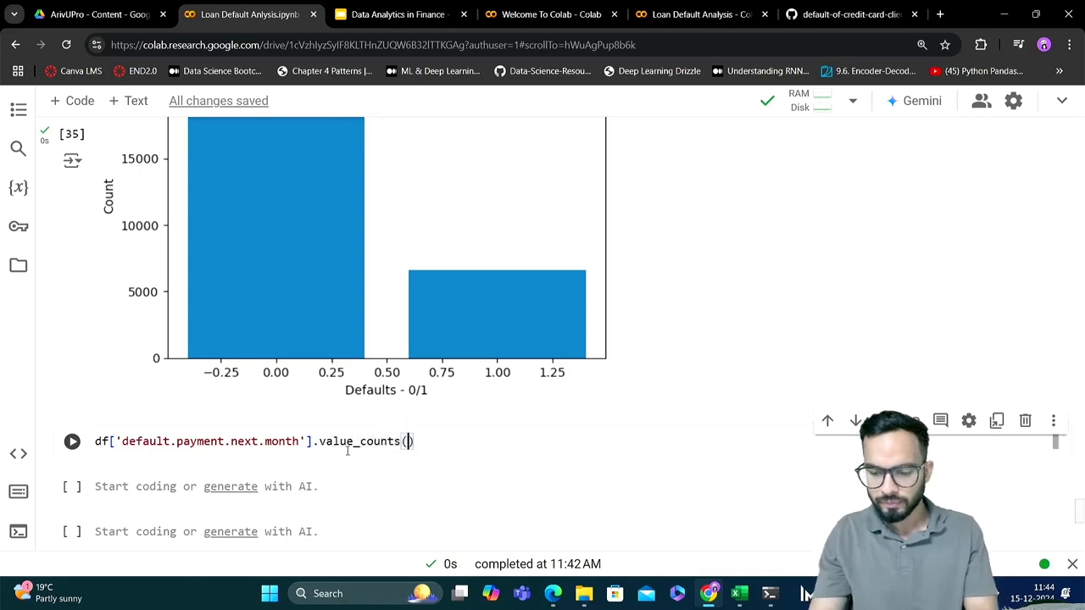
key("shift+Return")
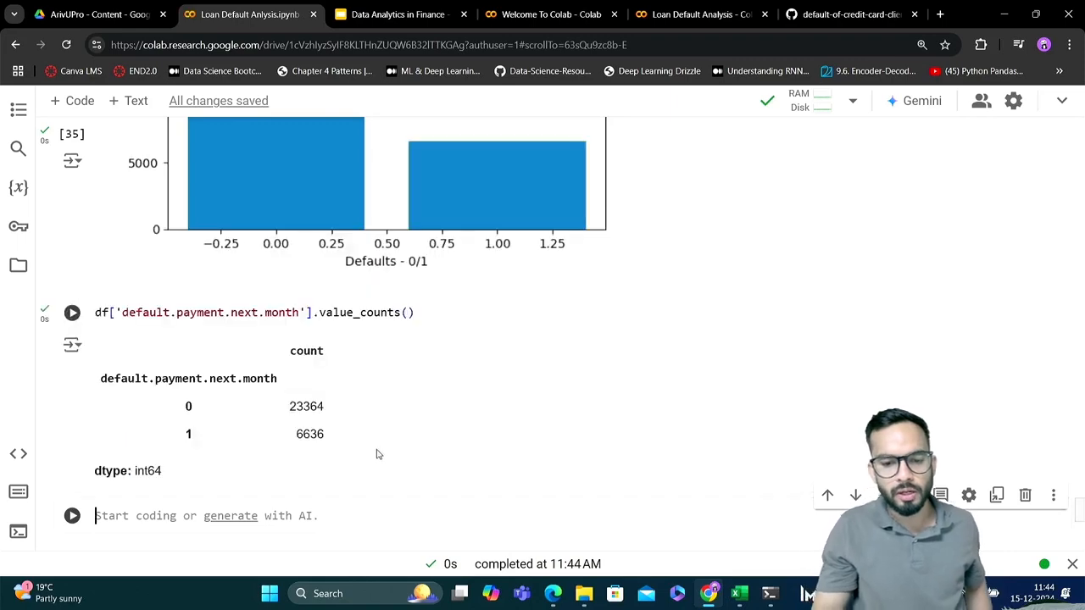
Prefix the df['default.payment.next.month'].value_counts() line with sns.countplot( so the expression becomes the plot's argument
double_click(364, 312)
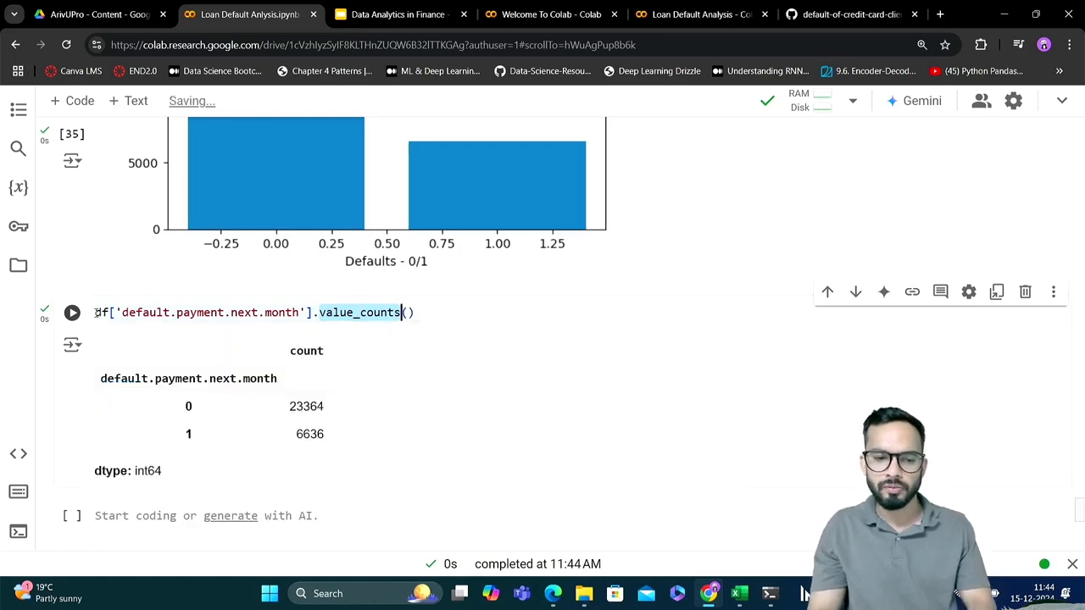
left_click(109, 312)
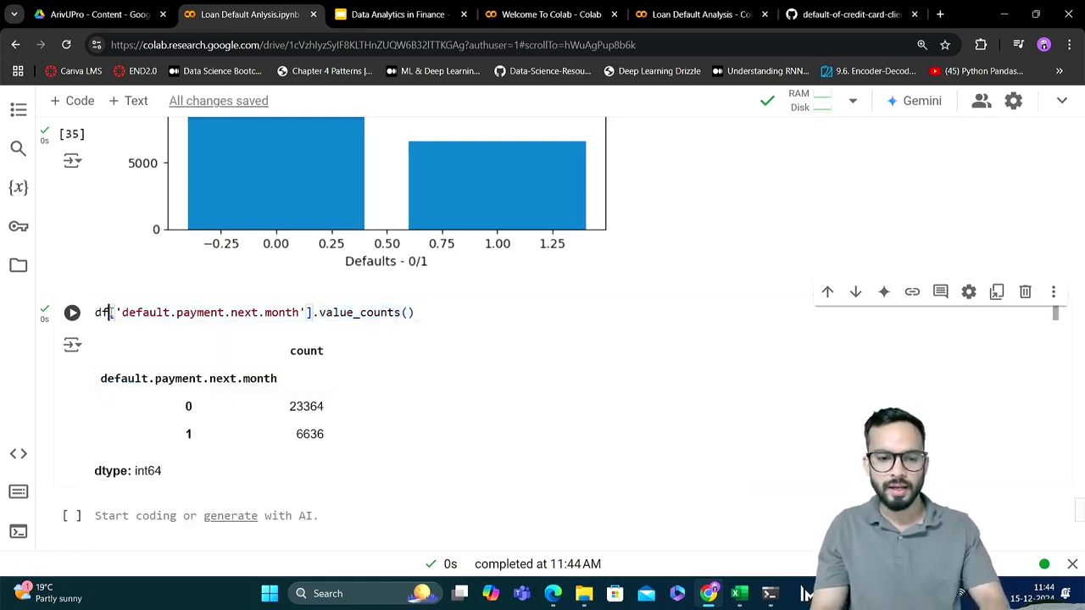
key("Home")
type("sns.")
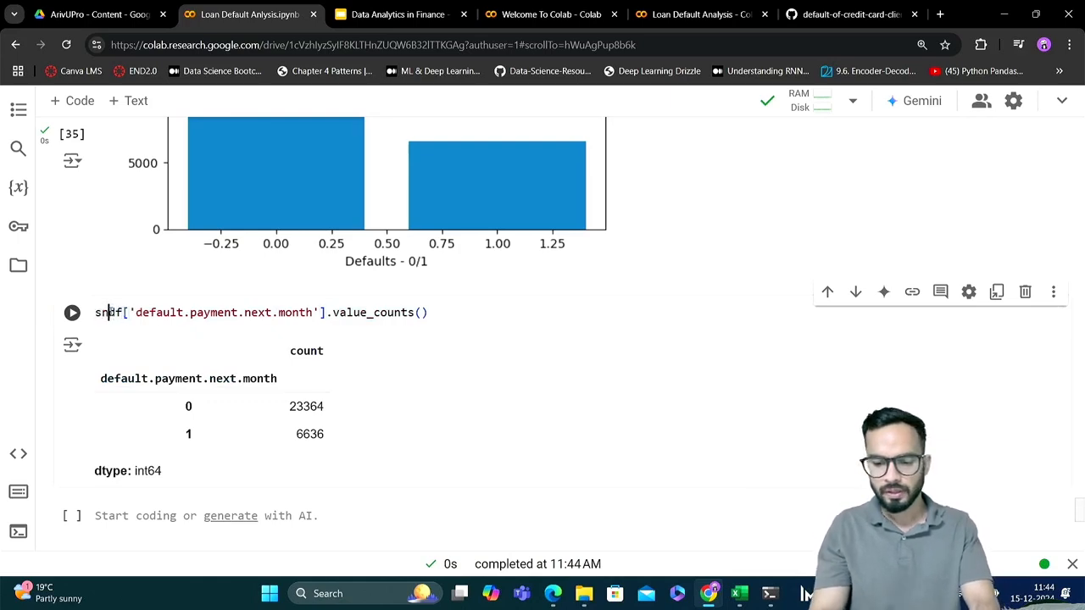
type("countplo")
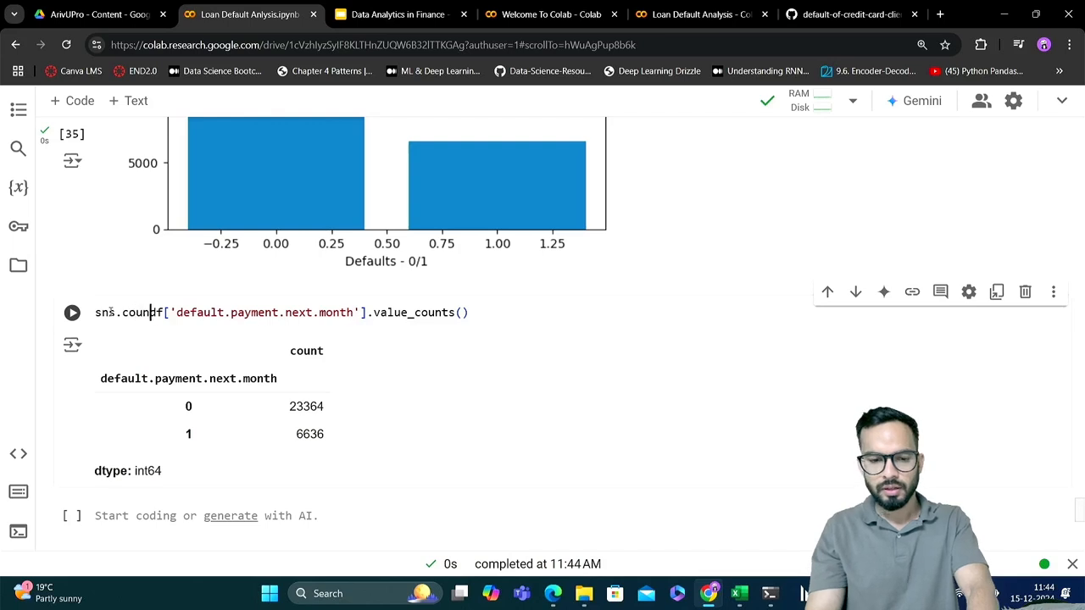
type("t")
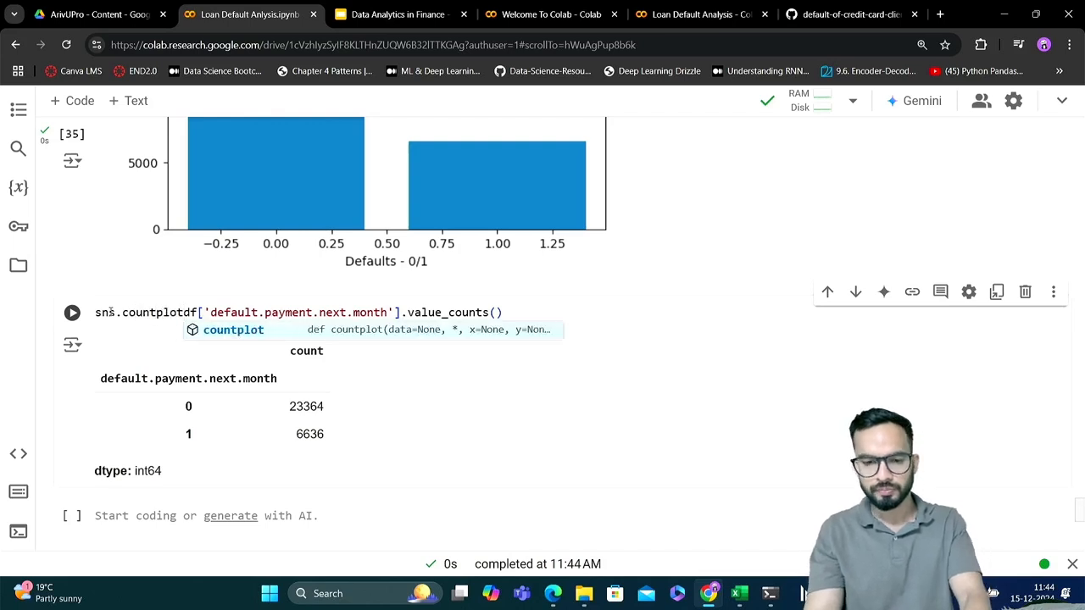
type("(")
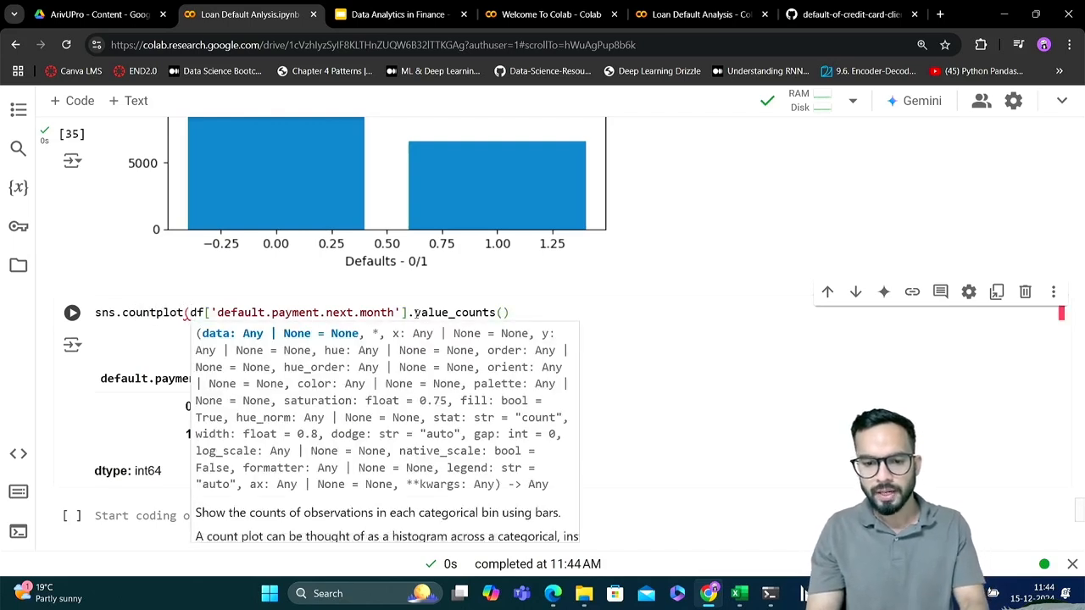
Remove .value_counts() from the count plot line, close the parenthesis and pad the df['default.payment.next.month'] argument with spaces
left_click_drag(408, 312, 515, 324)
key("BackSpace")
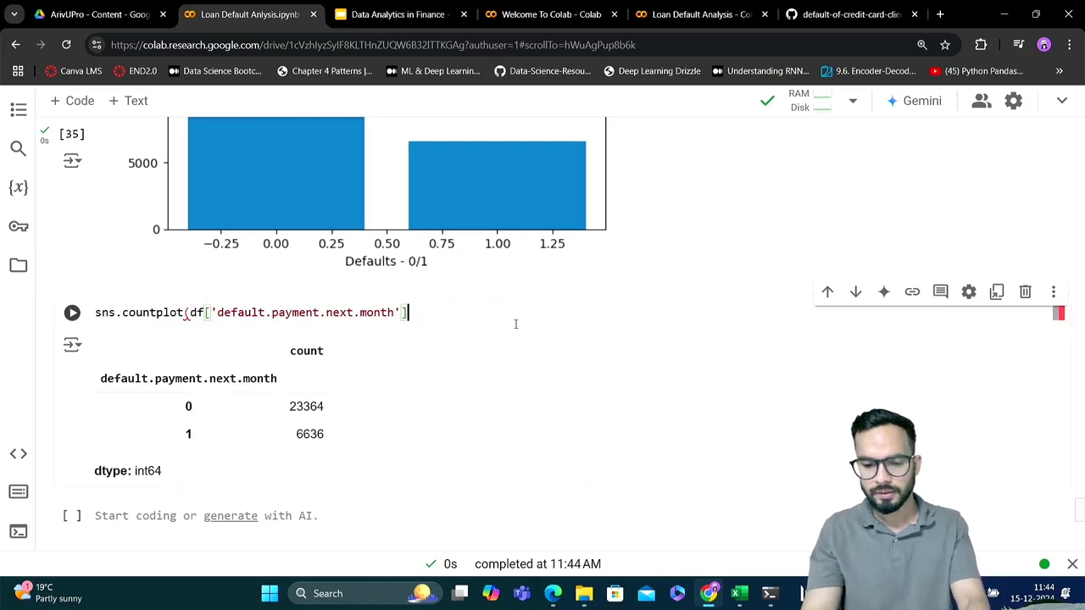
type(")")
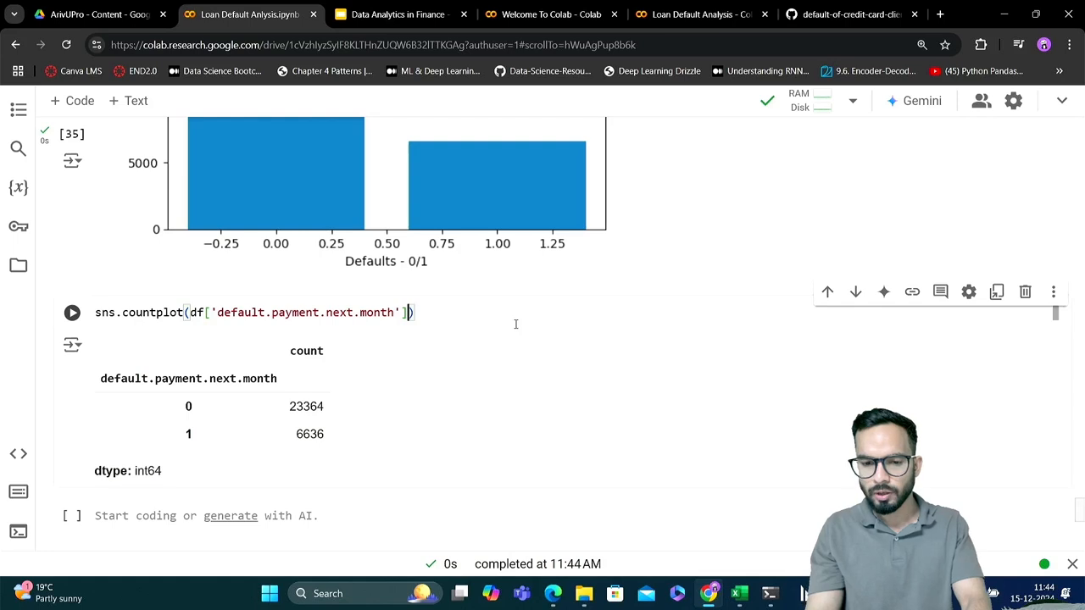
left_click(191, 312)
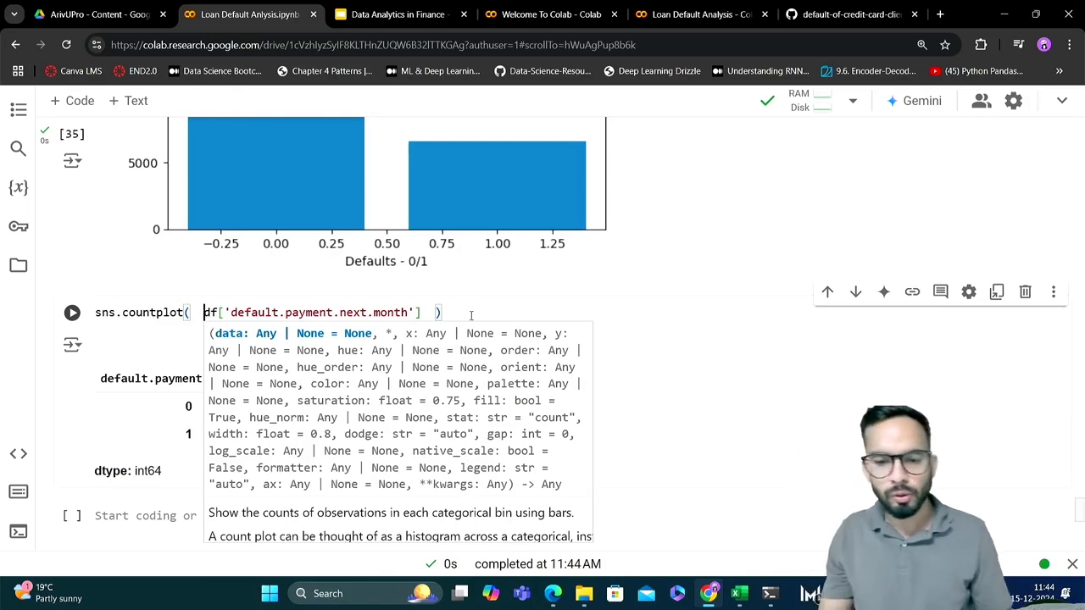
left_click(471, 315)
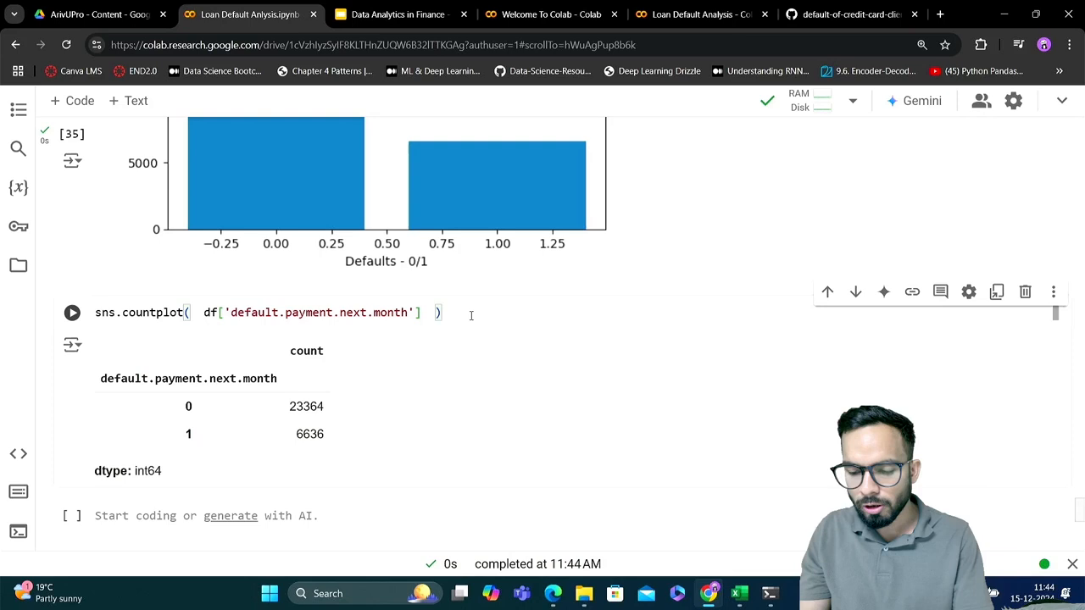
Run the sns.countplot cell and insert two more empty code cells below it
key("shift+Return")
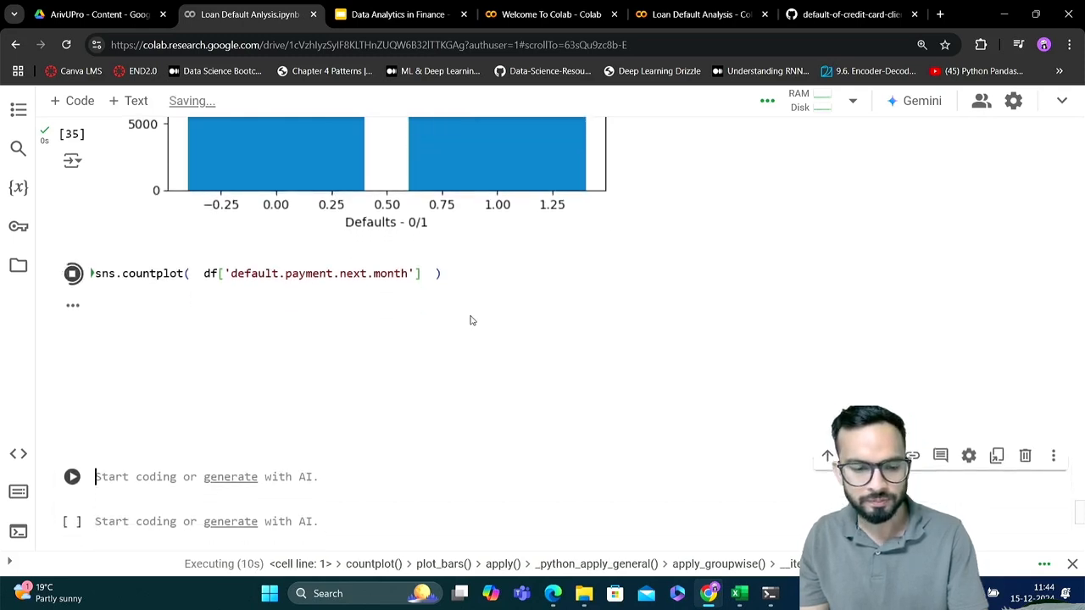
left_click(79, 102)
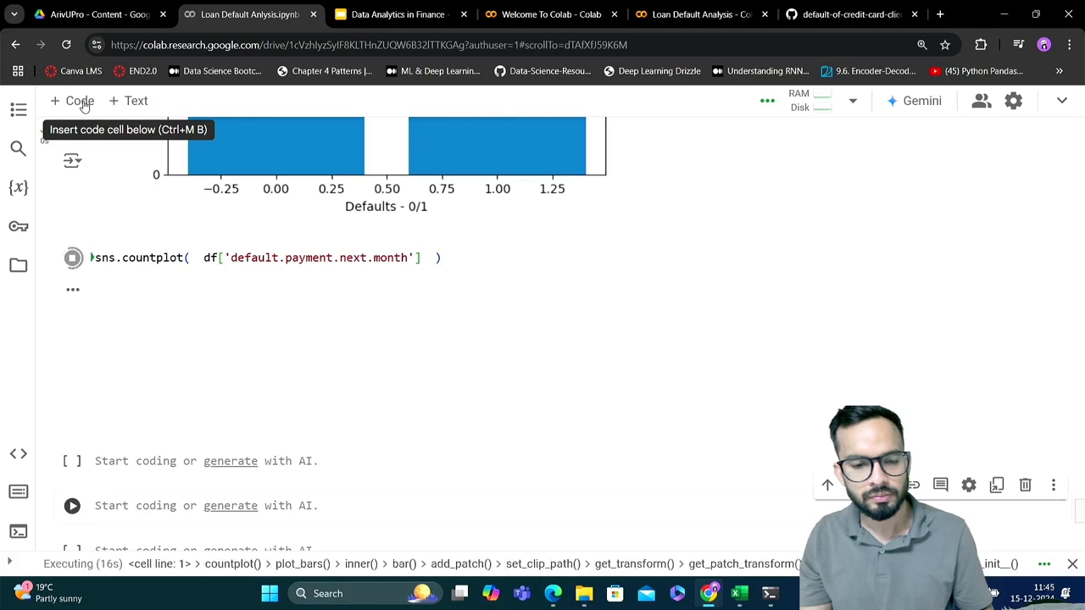
left_click(82, 102)
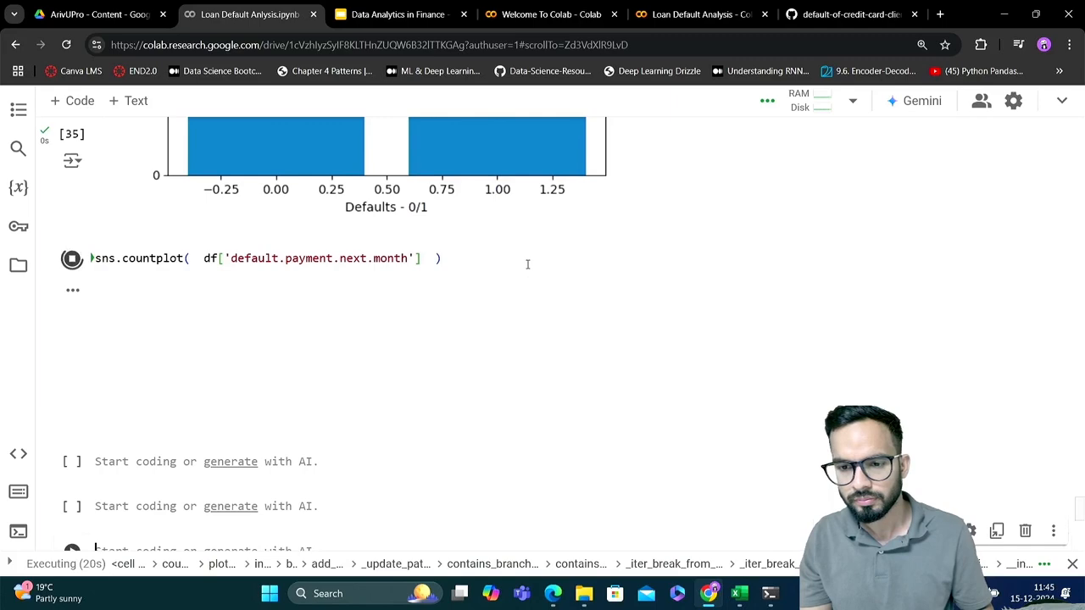
Add a plt.show() line below the sns.countplot line in the same cell
left_click(521, 259)
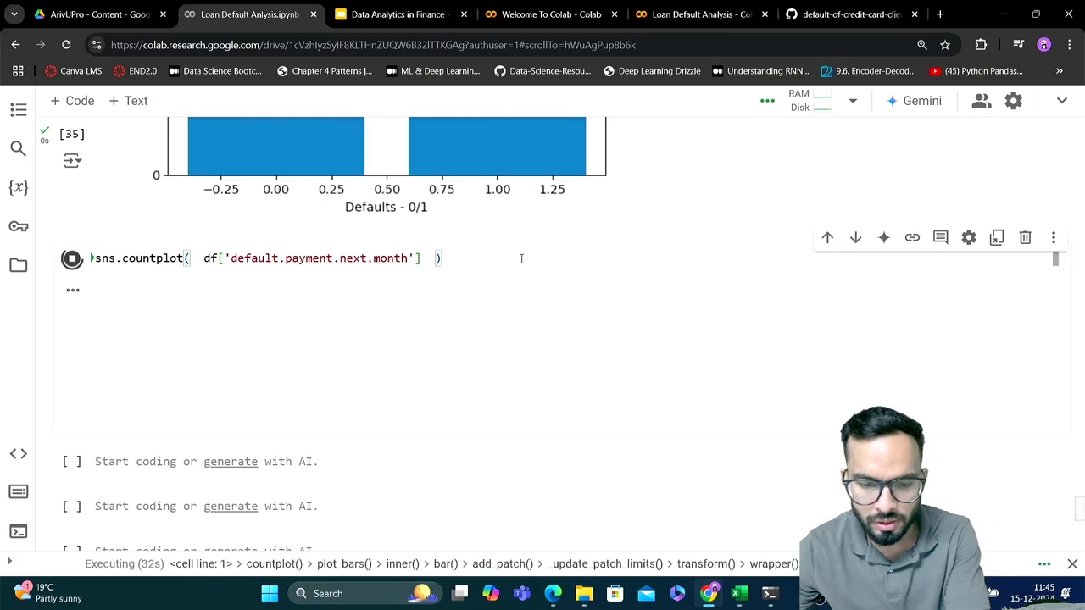
scroll(522, 259, "down", 1)
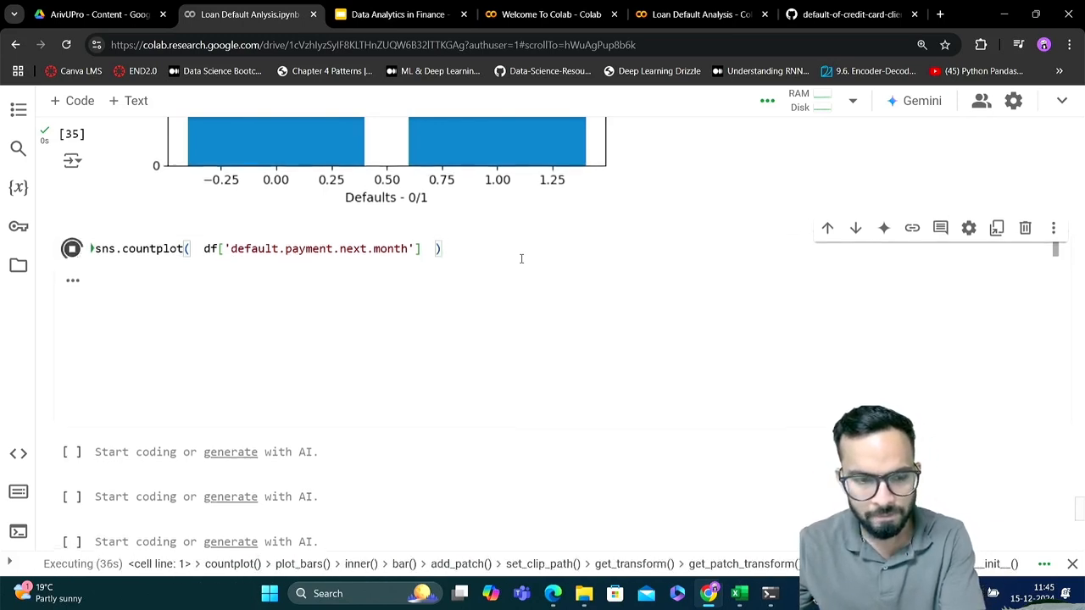
scroll(521, 259, "up", 1)
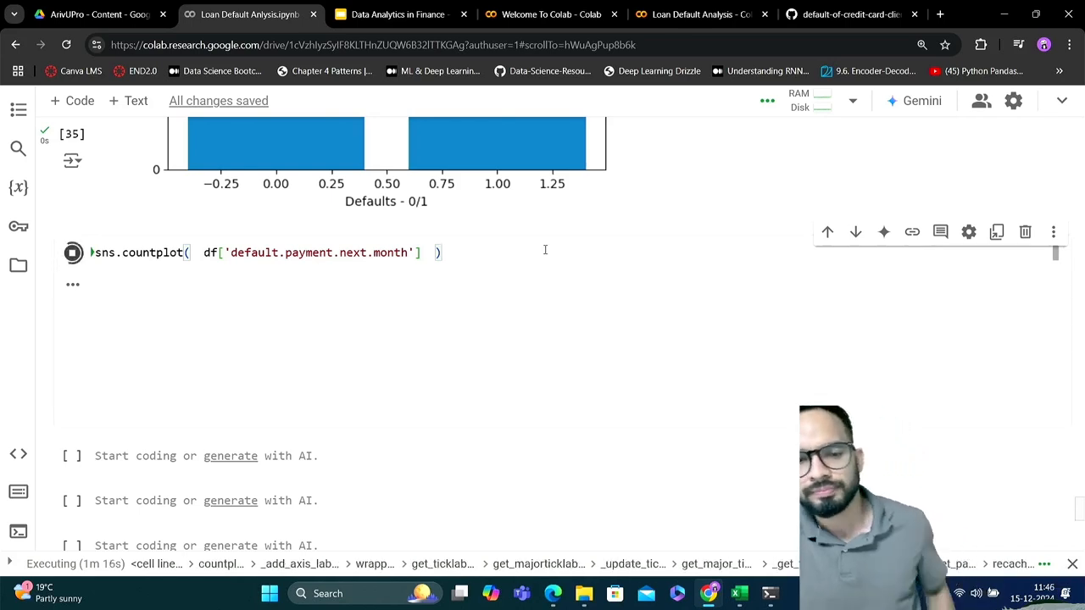
key("Return")
type("p")
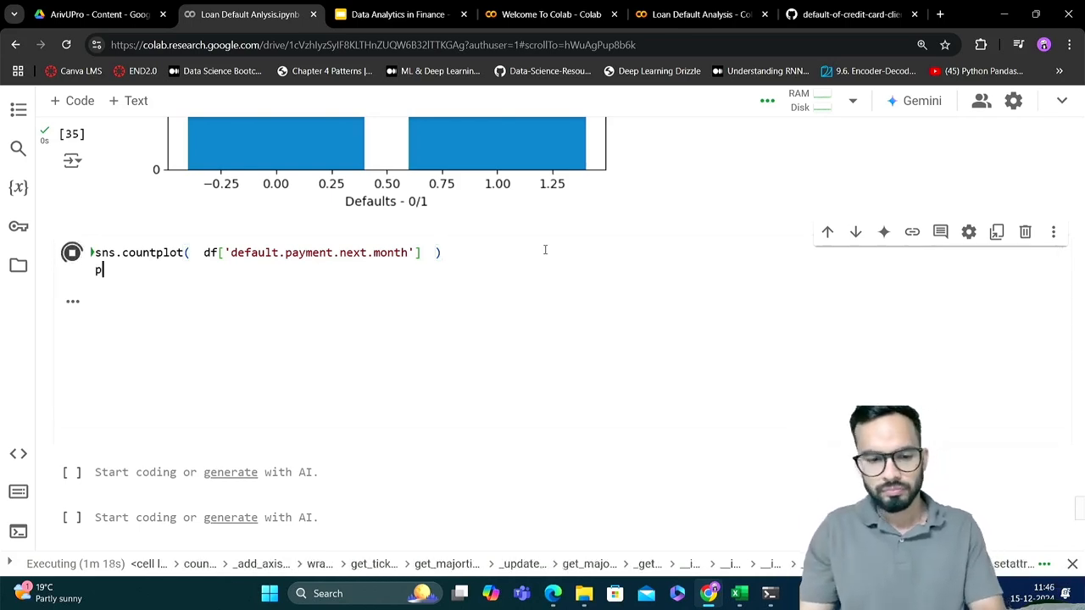
type("lt.sh")
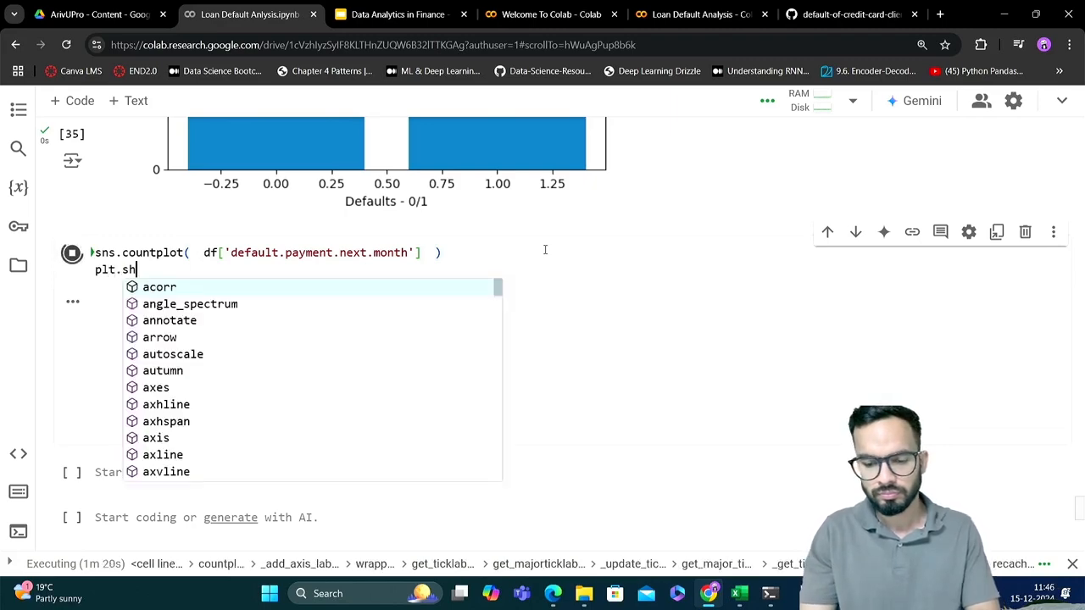
type("ow(")
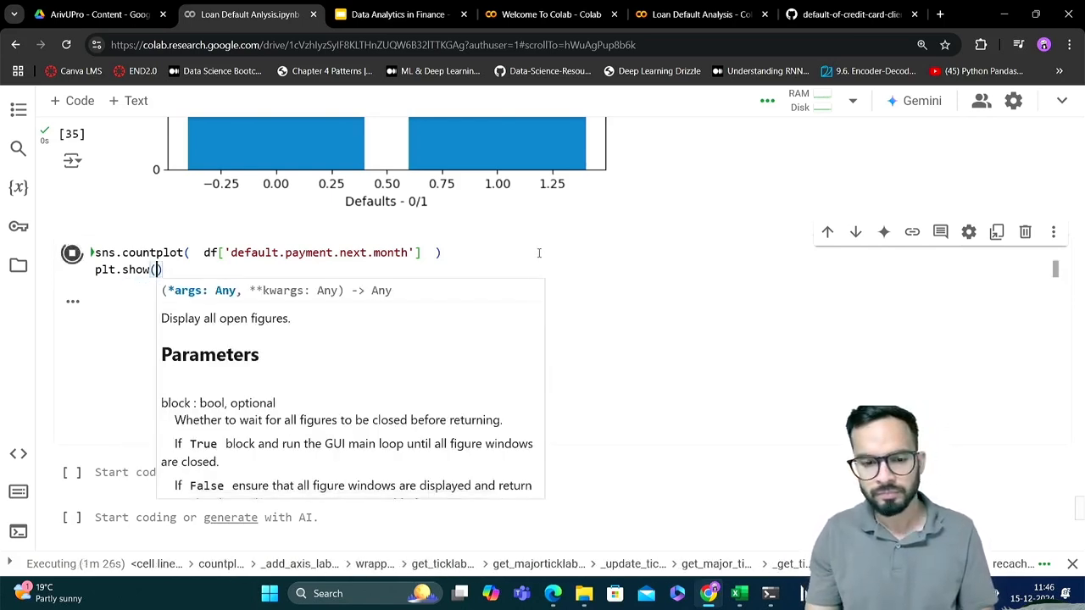
left_click(539, 252)
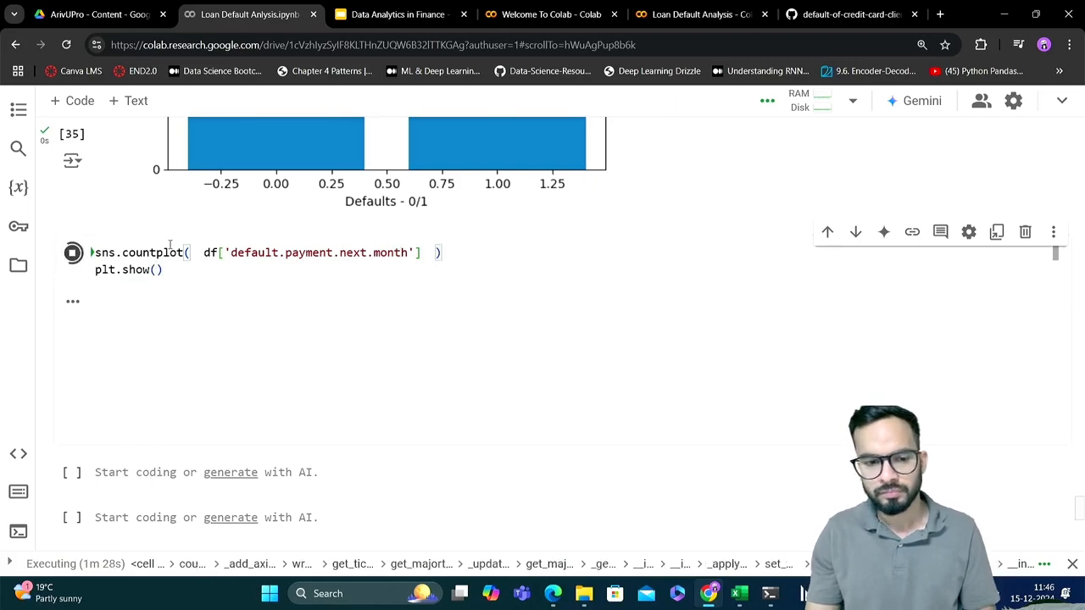
Interrupt the running count plot cell and decline the runtime restart
left_click(72, 254)
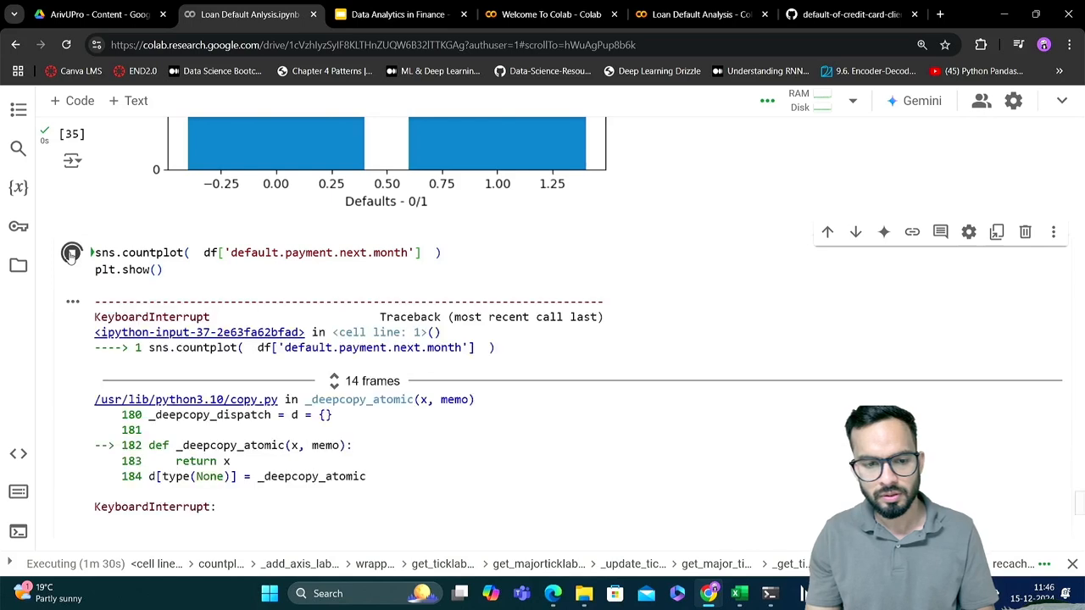
left_click(202, 267)
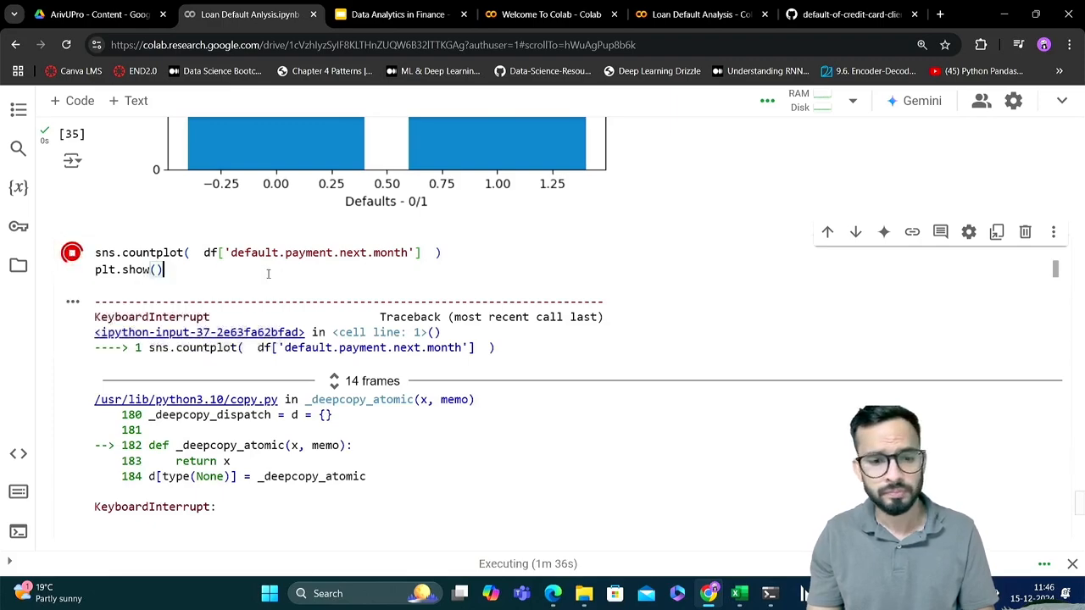
key("shift+Return")
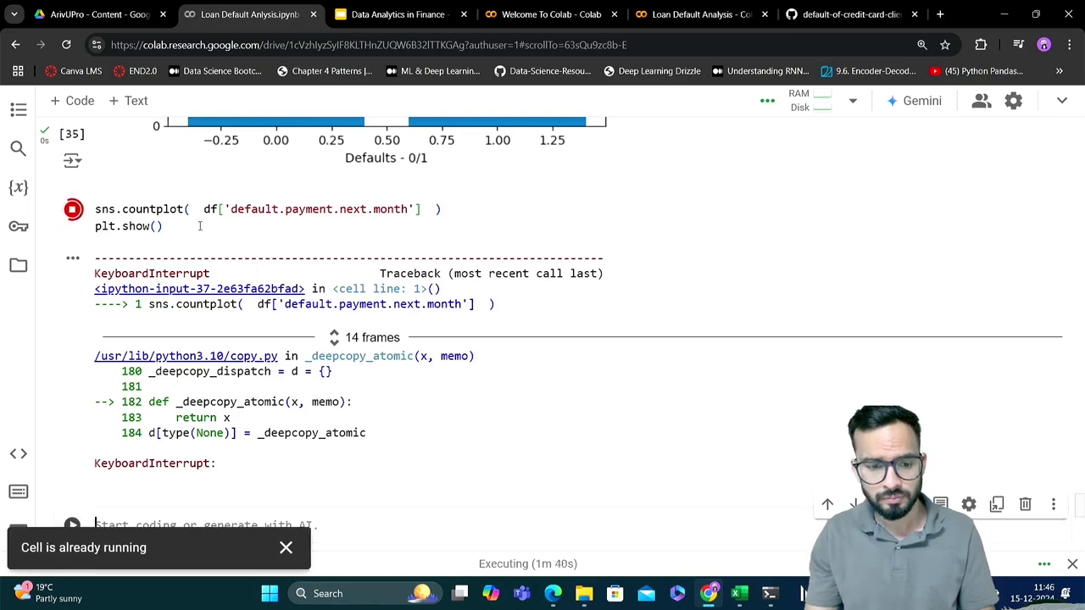
left_click(286, 547)
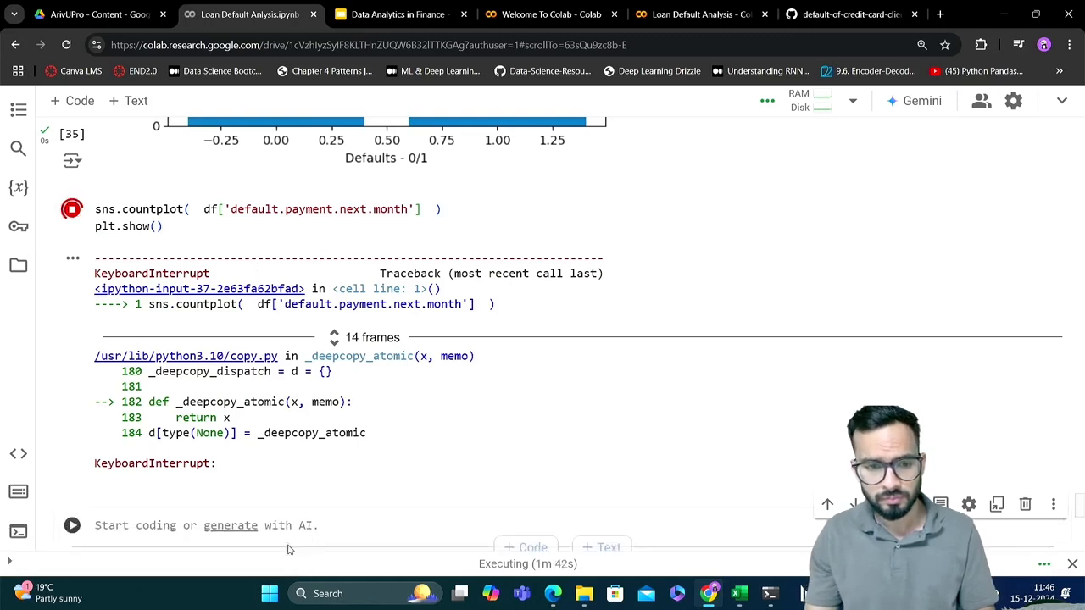
left_click(74, 211)
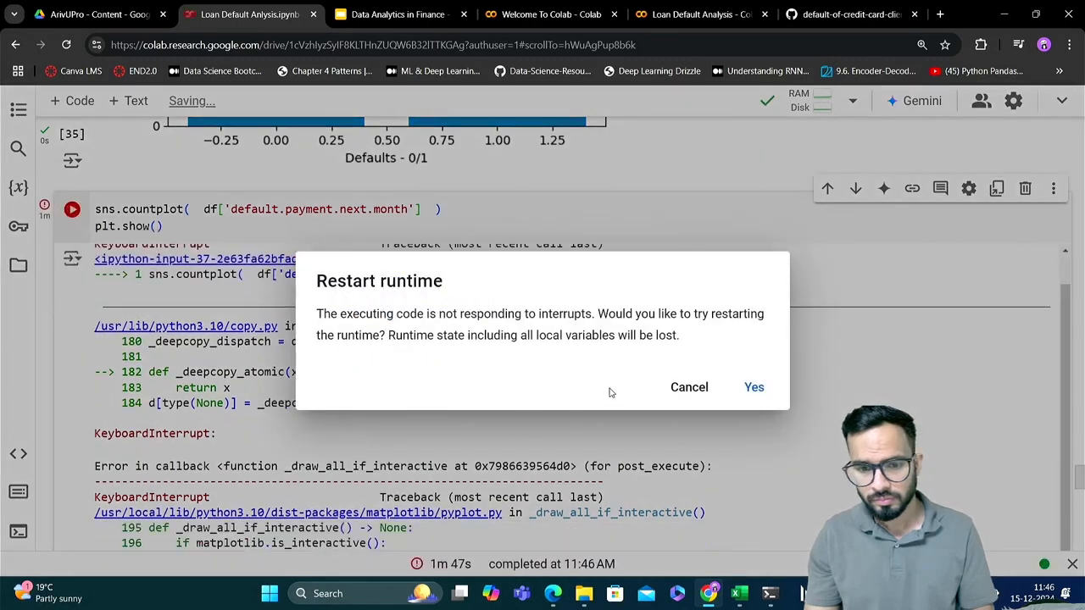
left_click(681, 402)
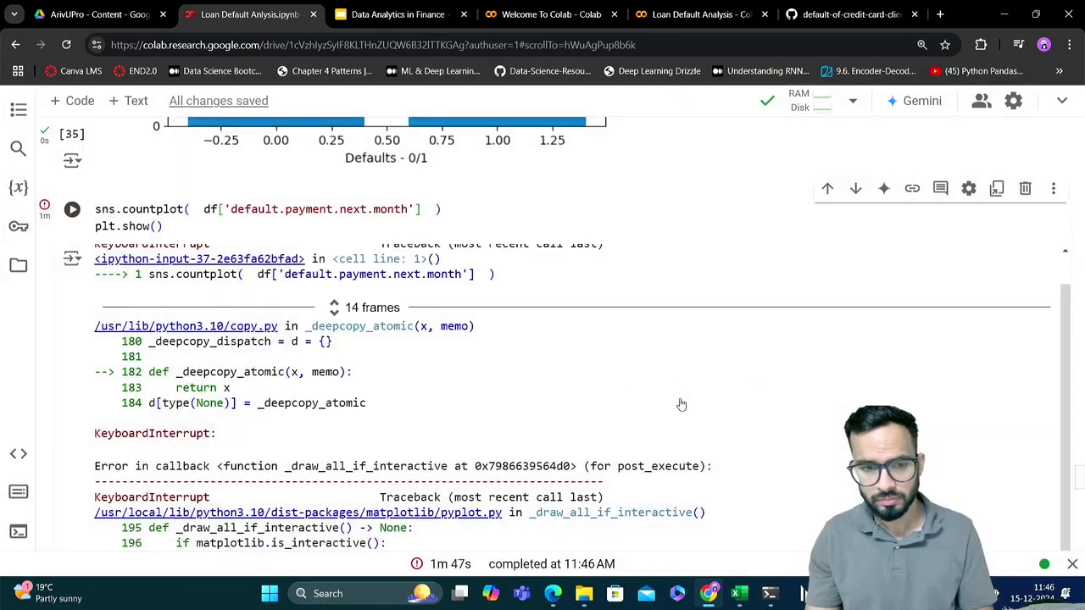
Run the count plot cell again with the plt.show() line and return to its code
left_click(244, 224)
key("shift+Return")
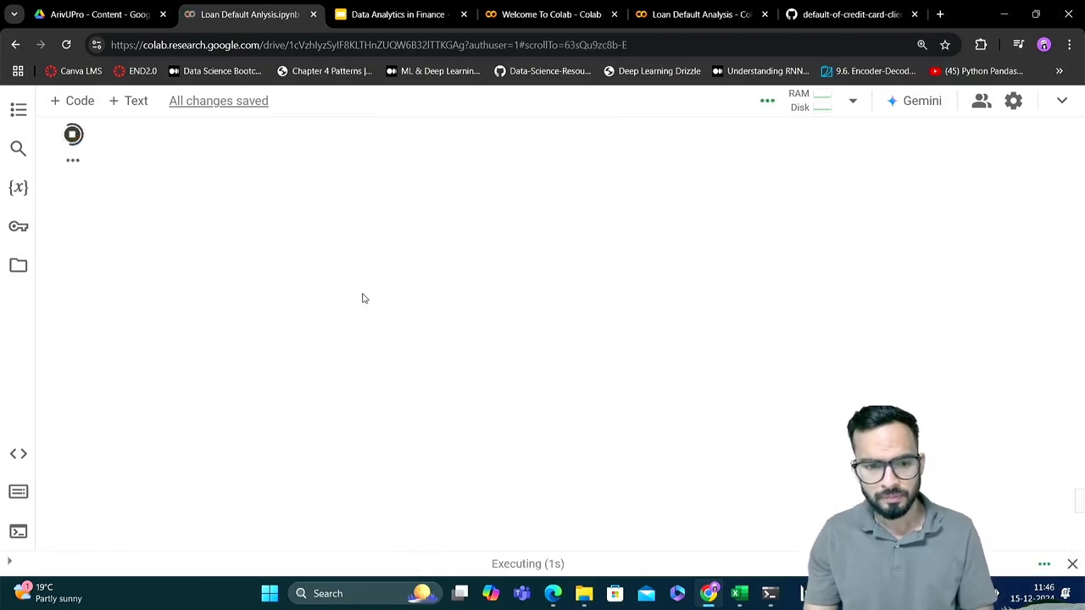
scroll(363, 298, "up", 2)
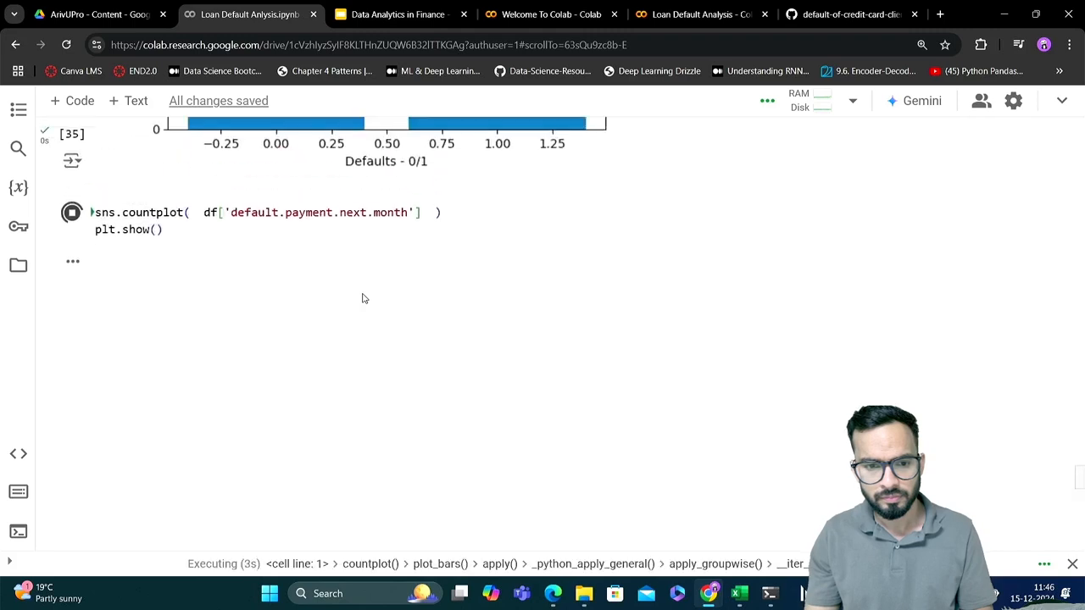
scroll(362, 299, "up", 1)
left_click(217, 286)
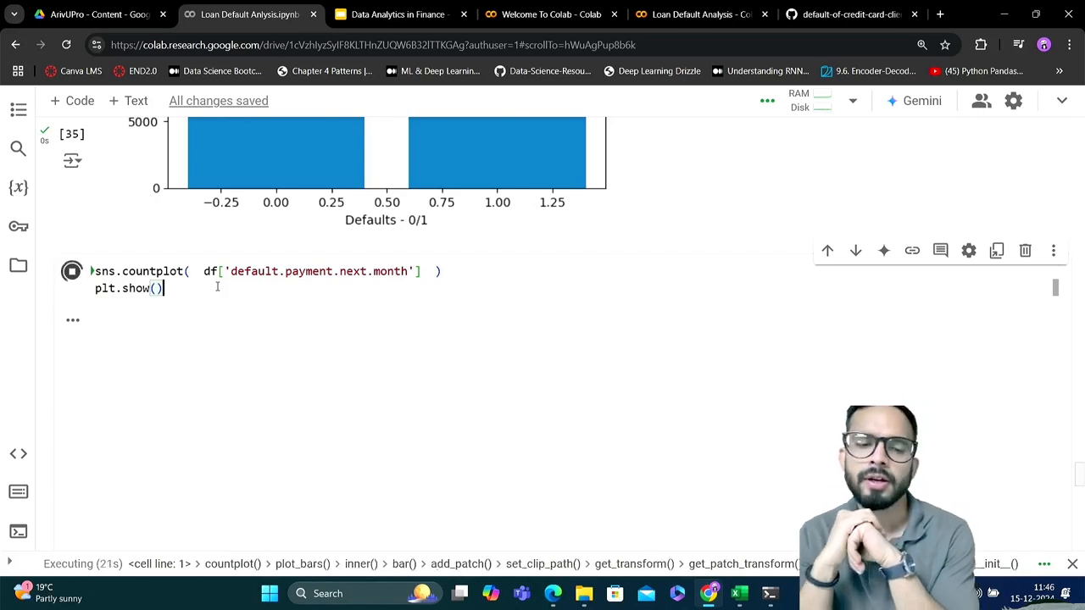
scroll(217, 288, "up", 4)
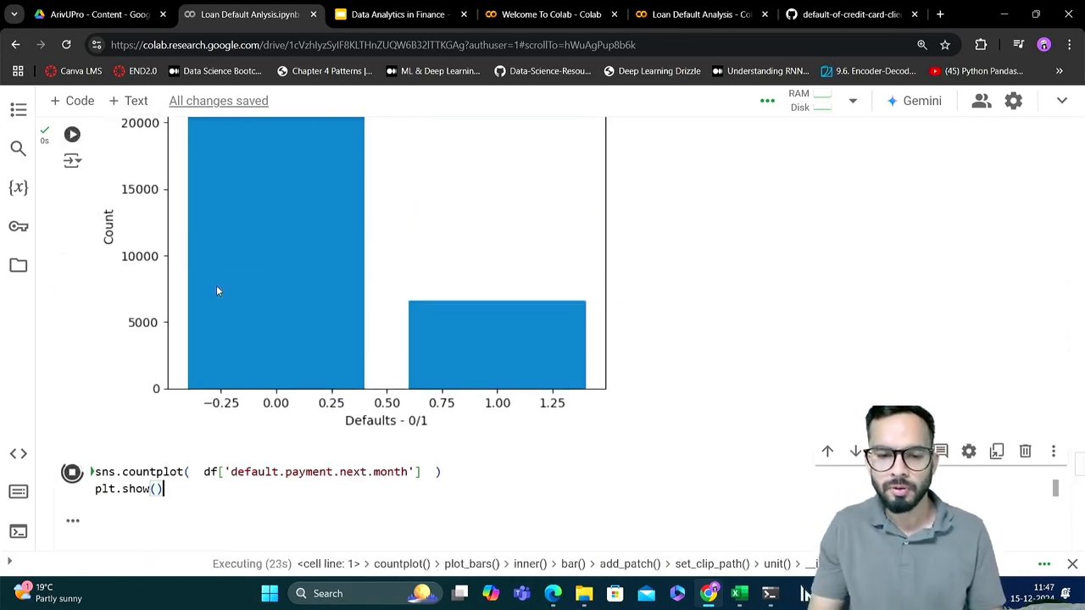
scroll(217, 291, "up", 1)
scroll(217, 291, "down", 3)
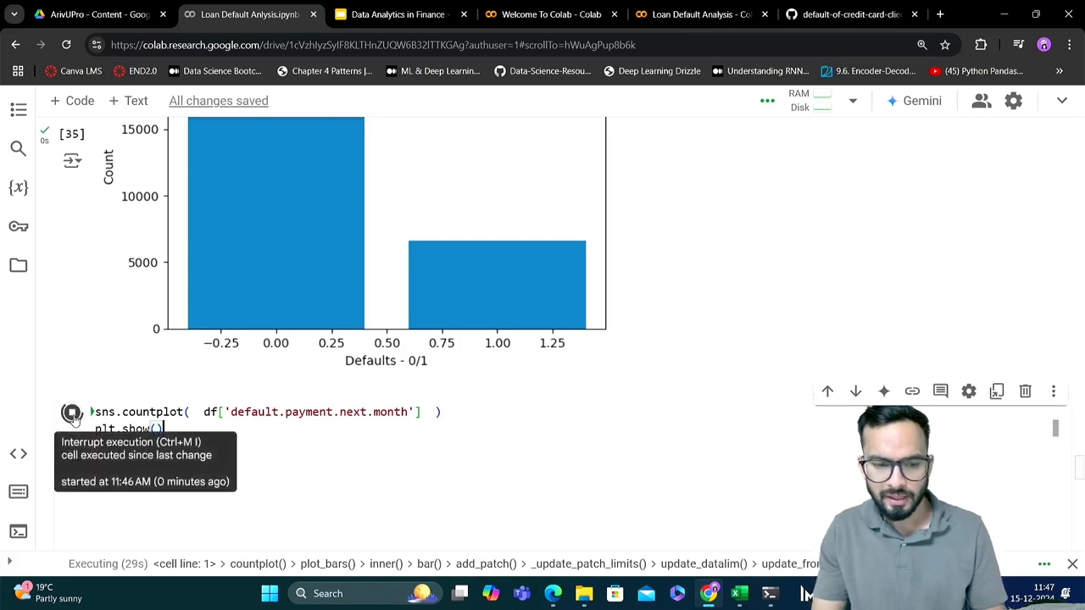
scroll(161, 429, "up", 1)
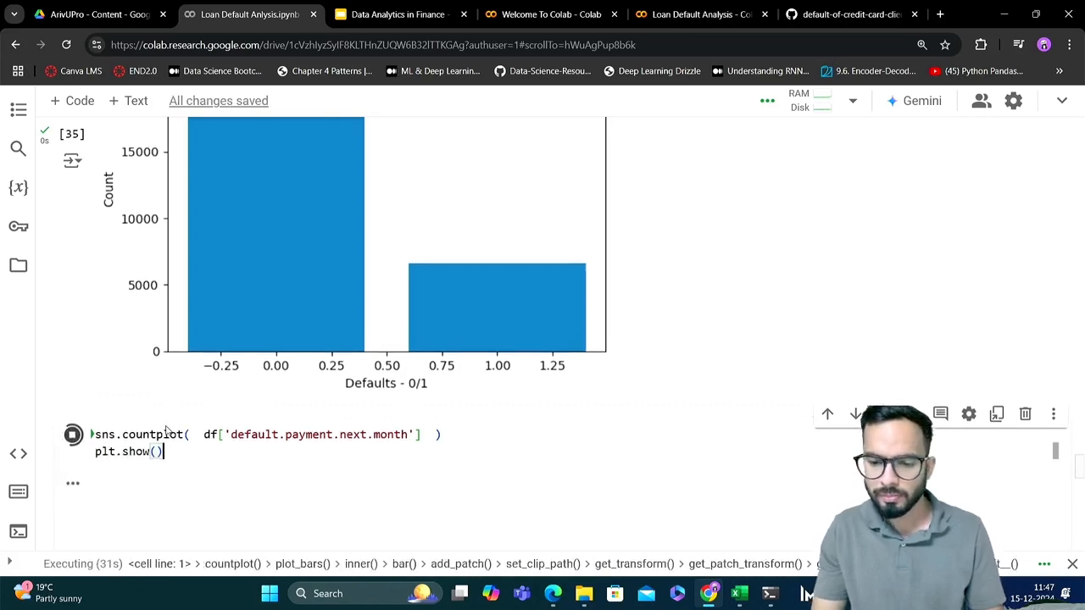
scroll(166, 430, "up", 3)
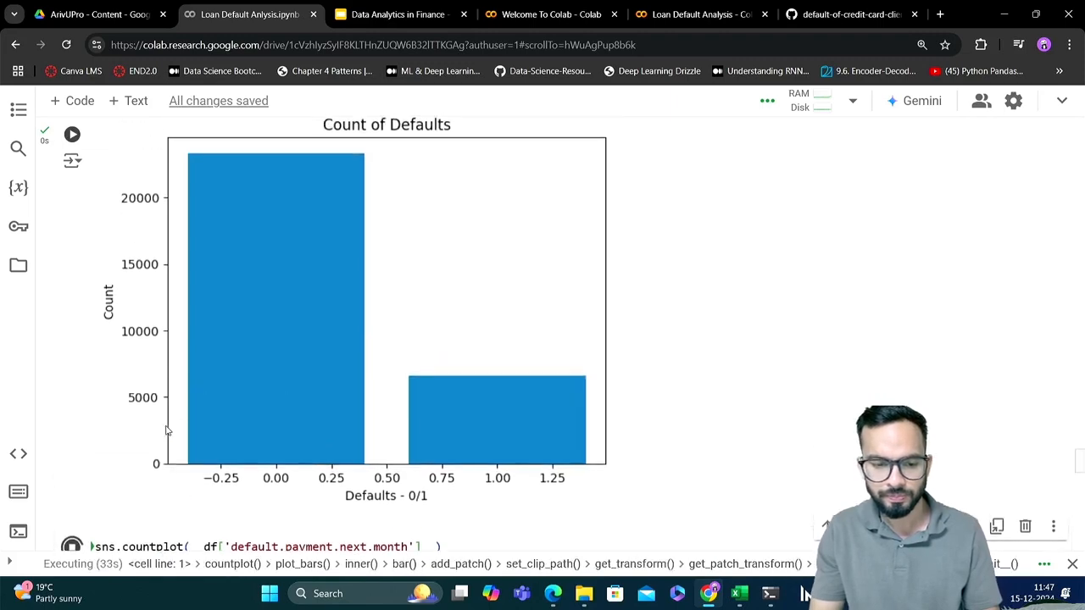
scroll(166, 431, "down", 2)
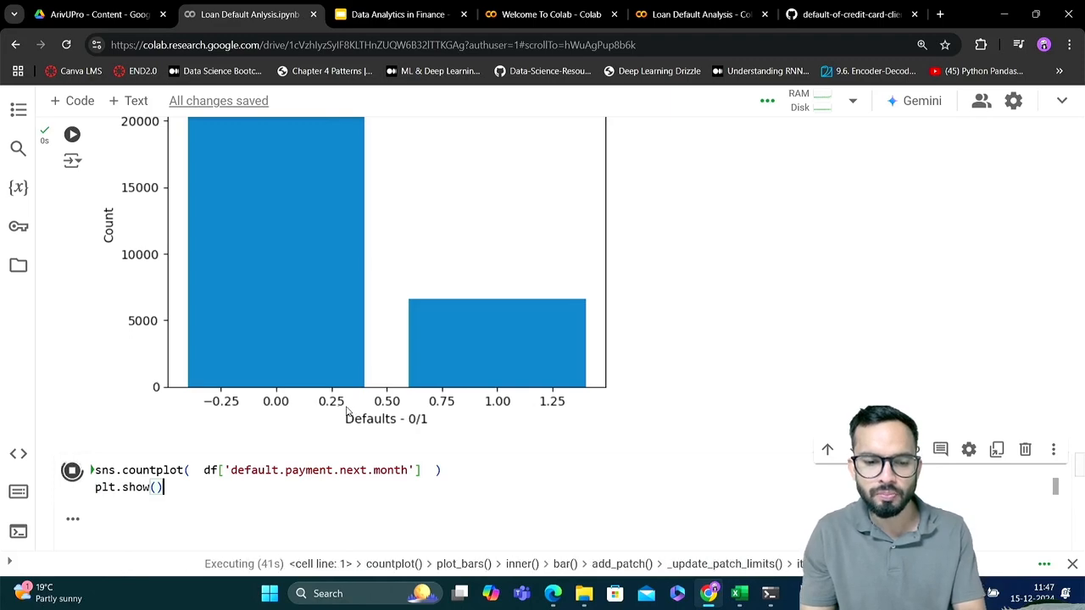
scroll(394, 417, "up", 1)
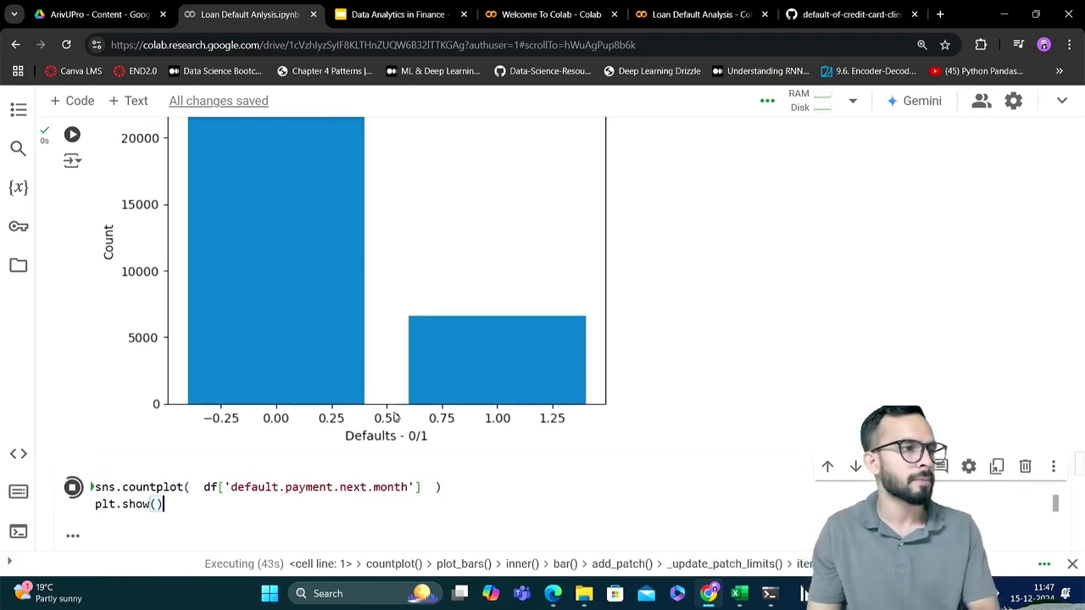
Start a plt.xticks() call on a new line below plt.ylabel('Count') in the Count of Defaults bar chart cell
scroll(394, 417, "up", 2)
scroll(394, 417, "up", 3)
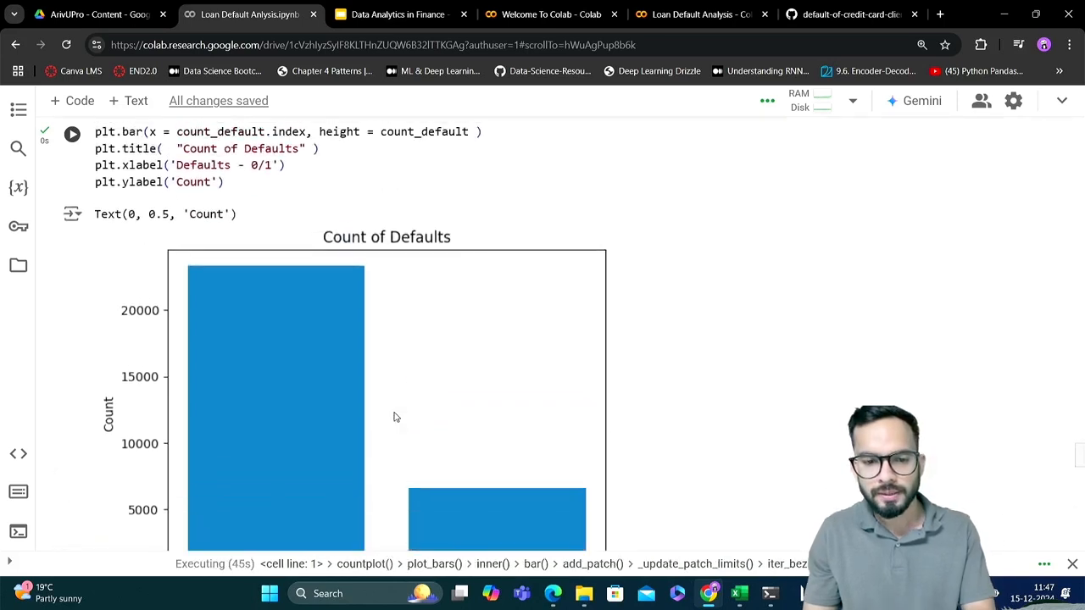
left_click(240, 257)
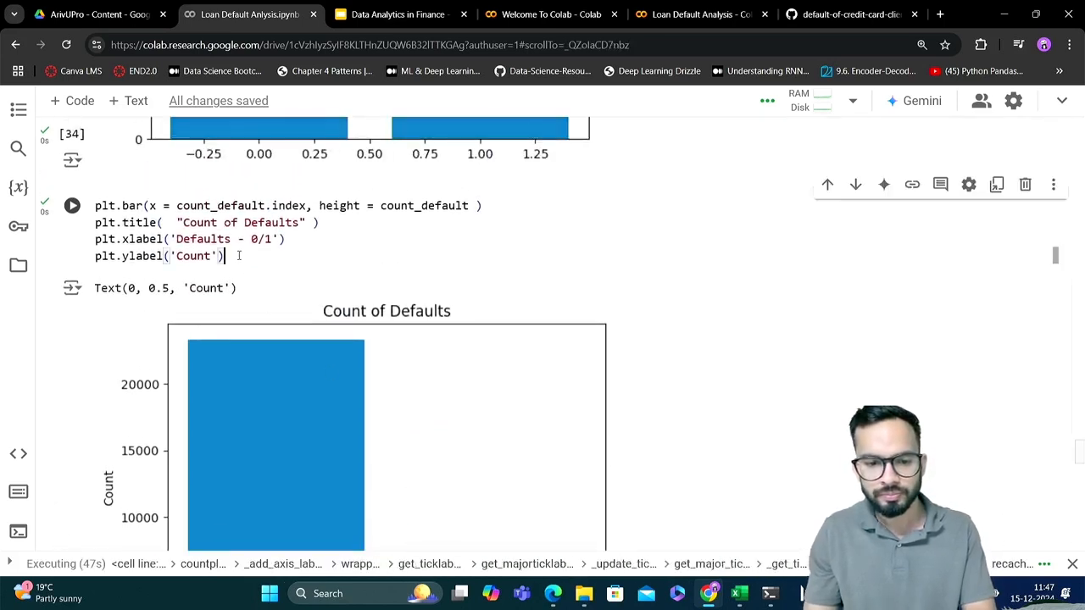
key("Return")
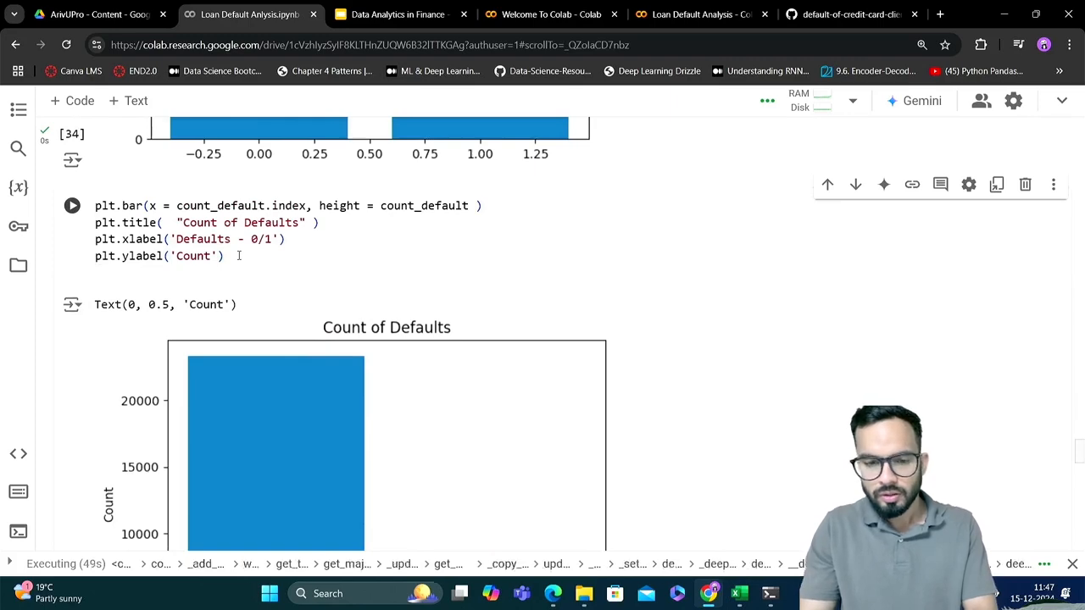
type("plt.xl")
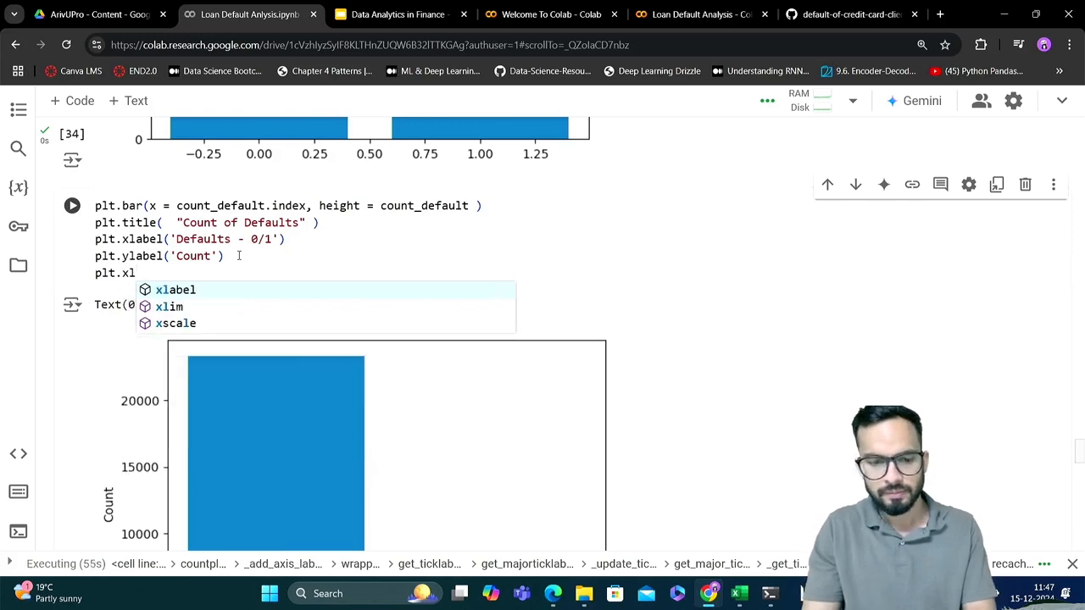
key("BackSpace")
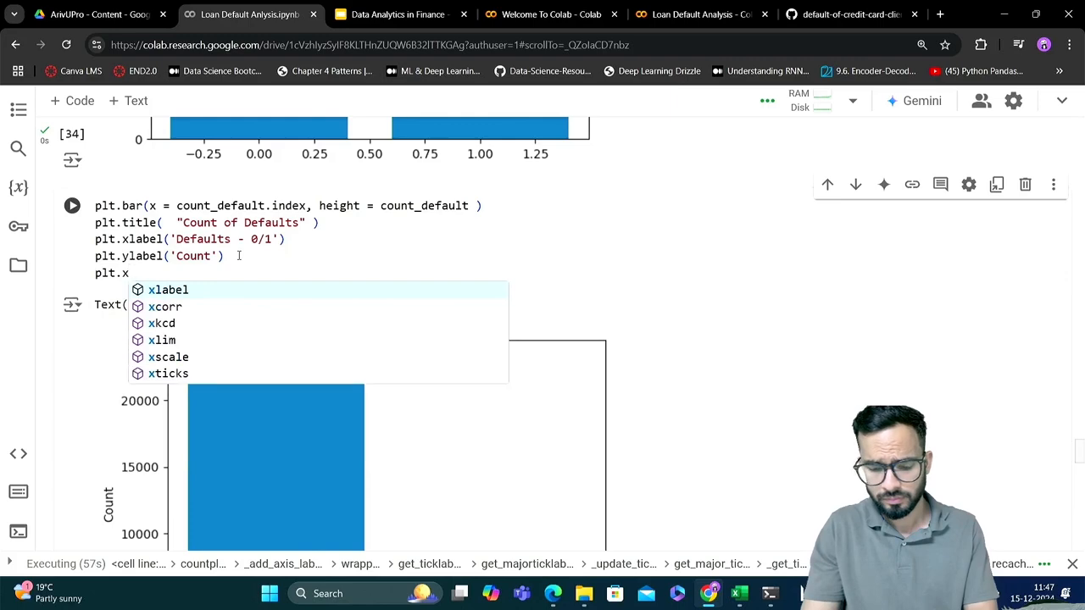
type("lim")
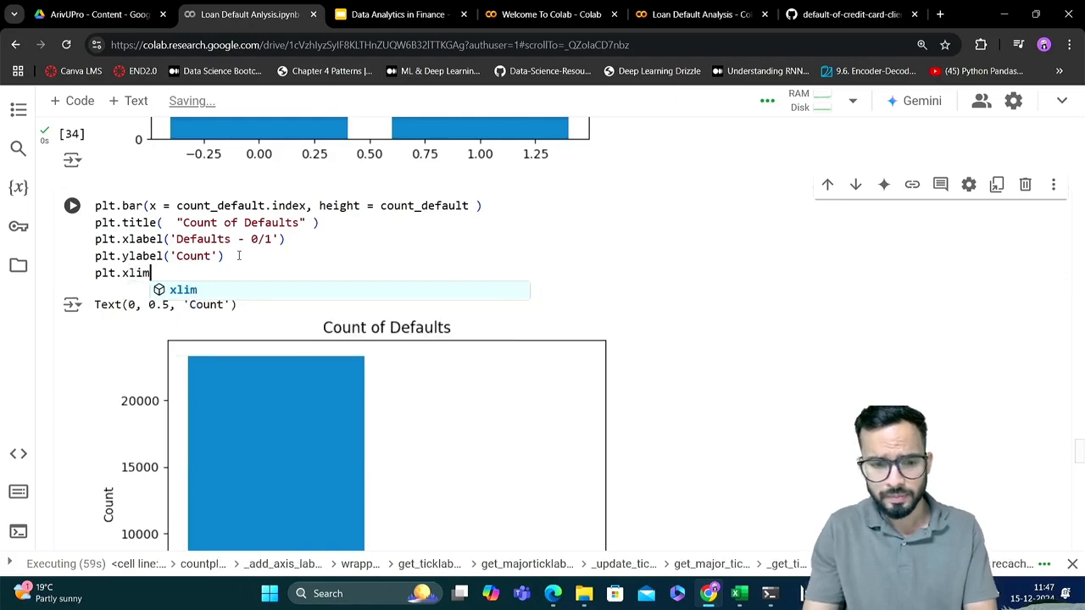
key("BackSpace")
key("BackSpace")
key("BackSpace")
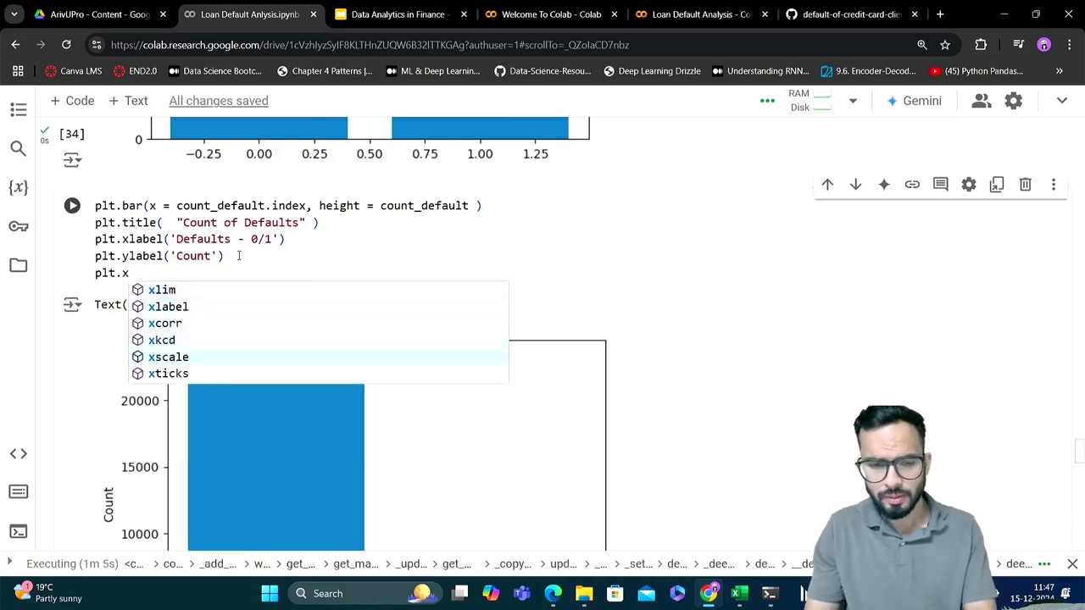
key("Down")
key("Return")
type("(")
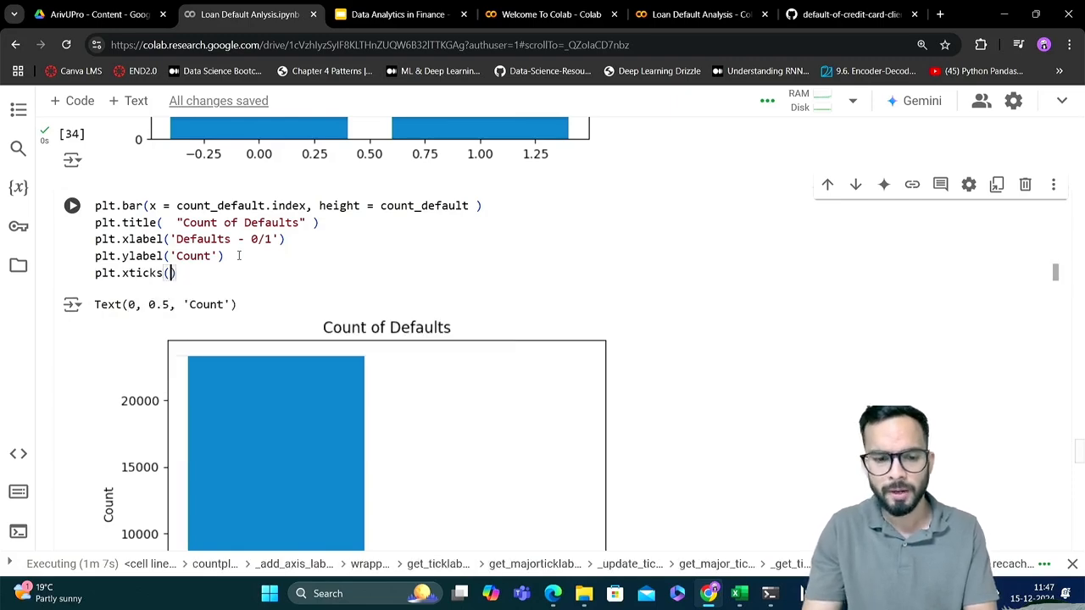
type("['")
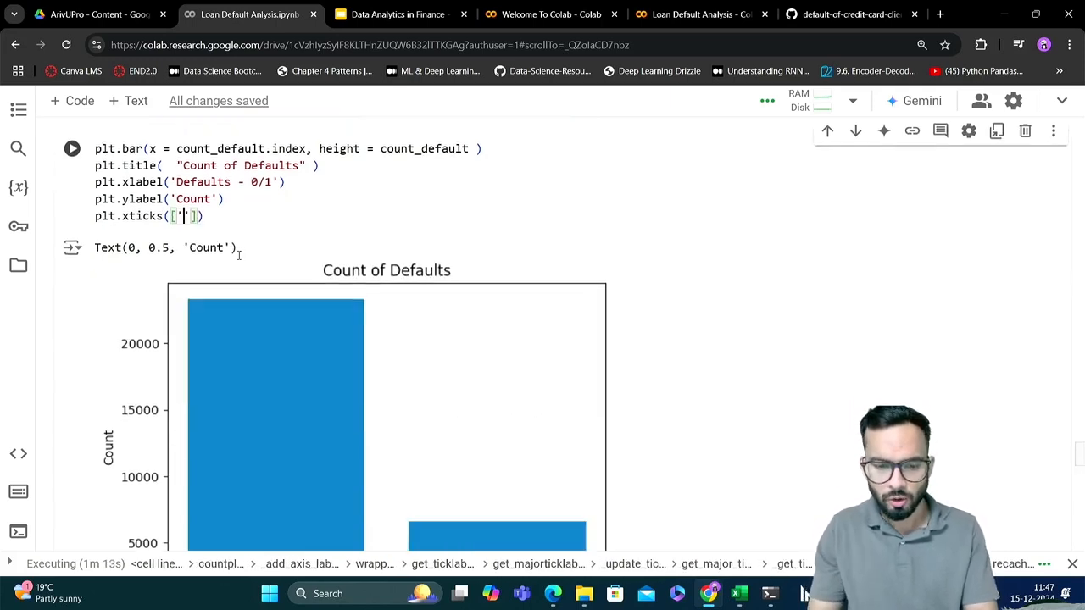
type("Non-Defa")
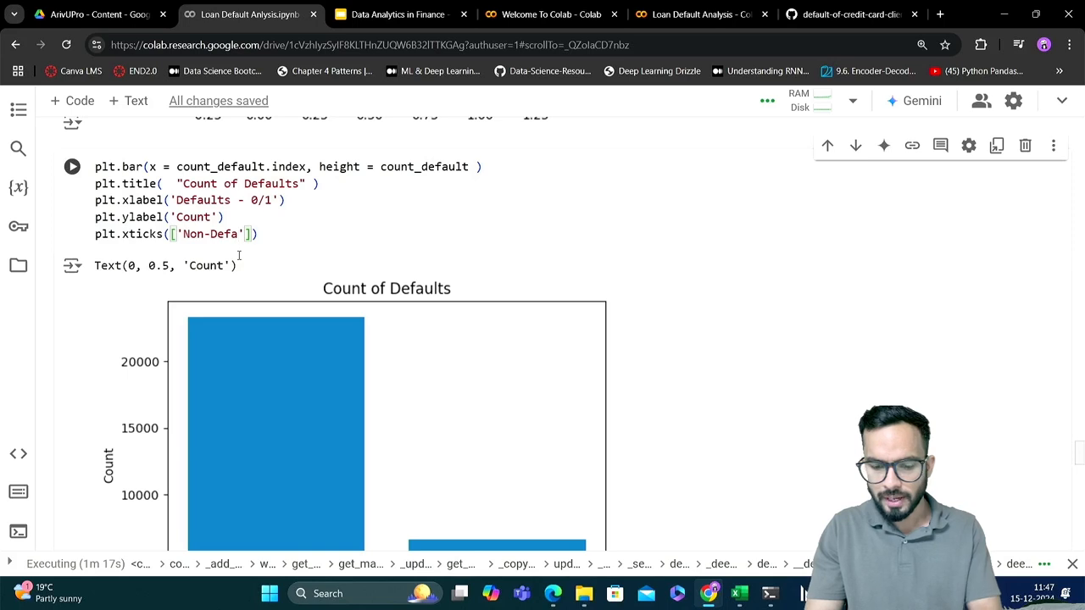
type("ult")
type(", '")
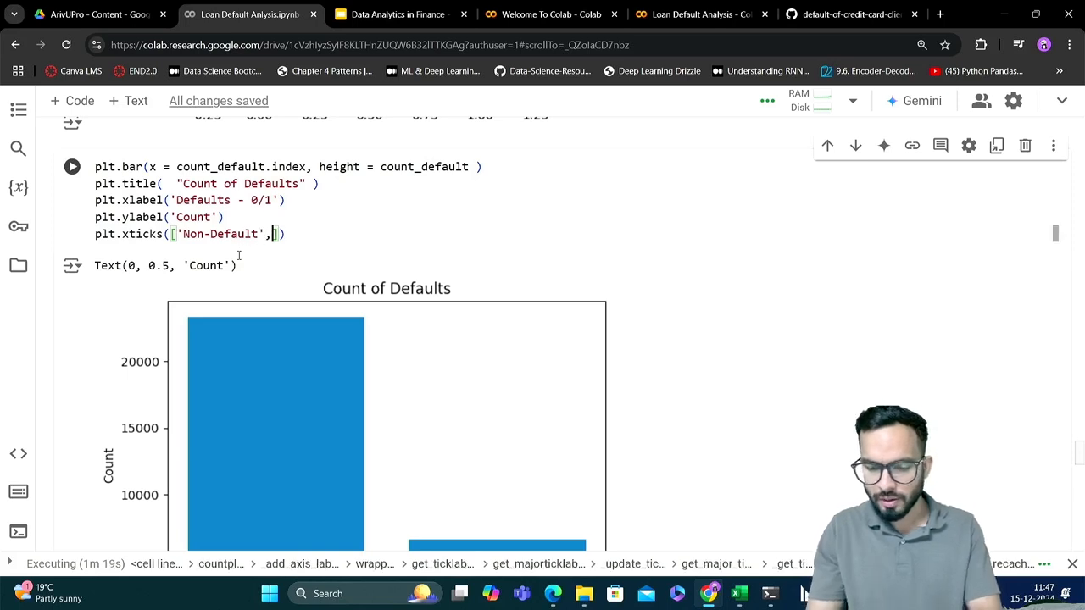
type("Defaul")
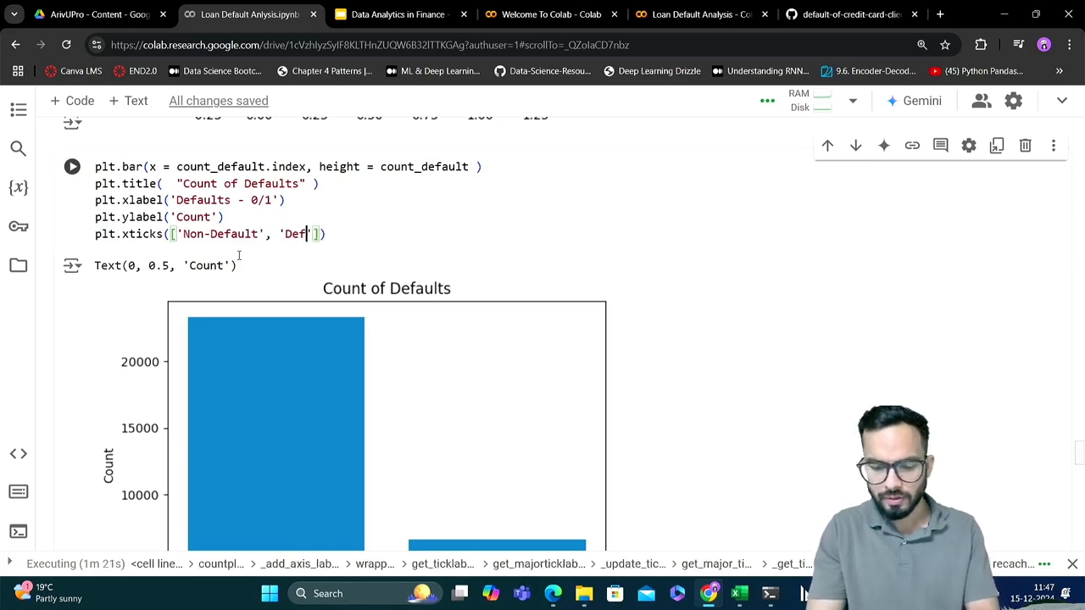
type("t")
Fill the plt.xticks() call with the list ['Non-Default', 'Default'] and submit the cell to run
key("shift+Return")
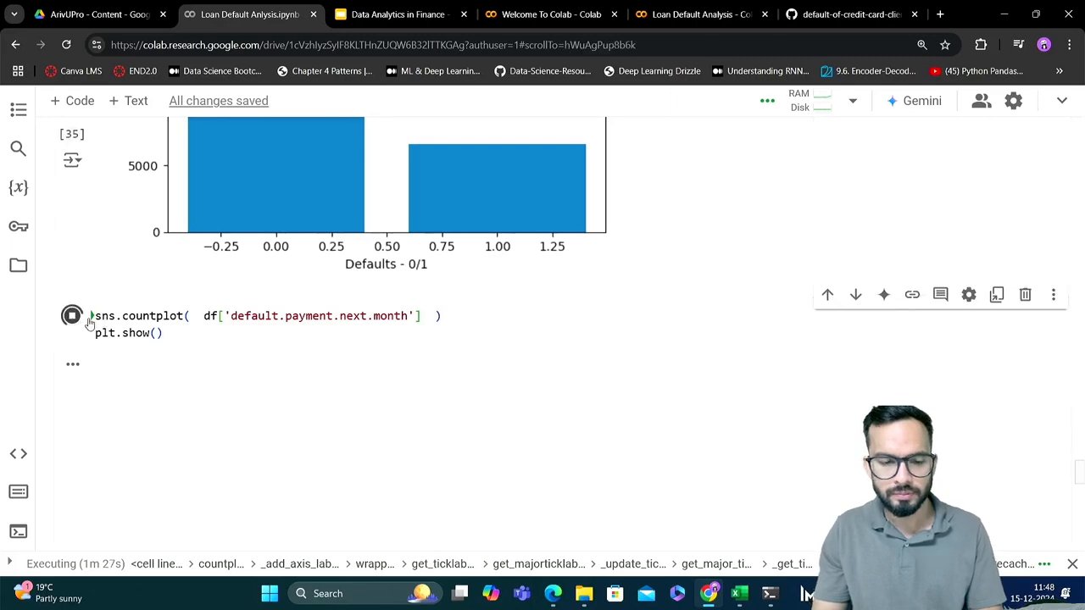
Interrupt the still-running sns.countplot cell and decline the runtime restart
left_click(72, 315)
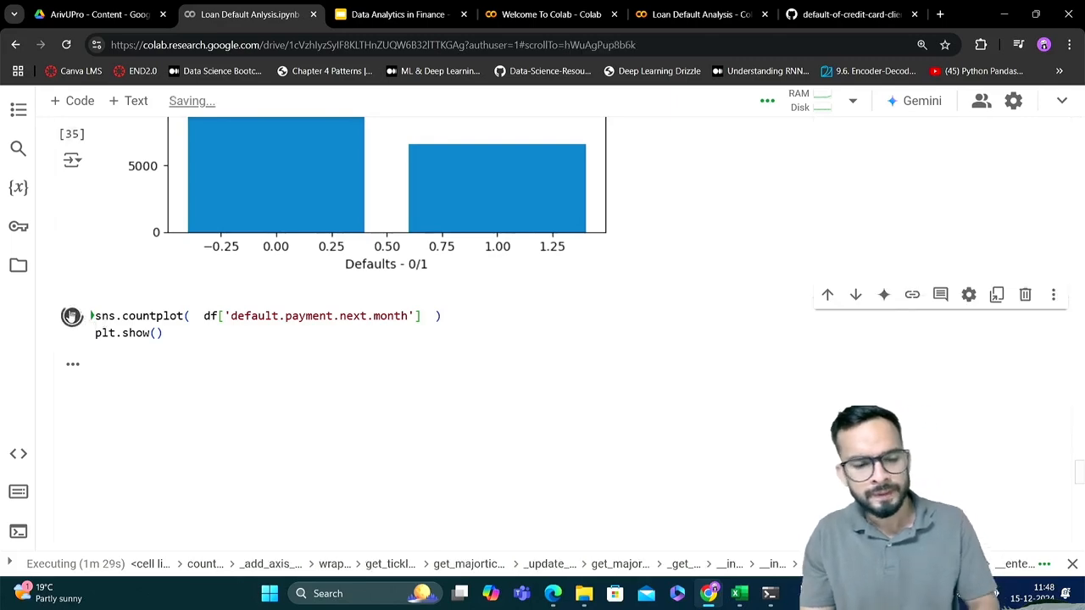
scroll(335, 342, "up", 1)
scroll(334, 343, "up", 5)
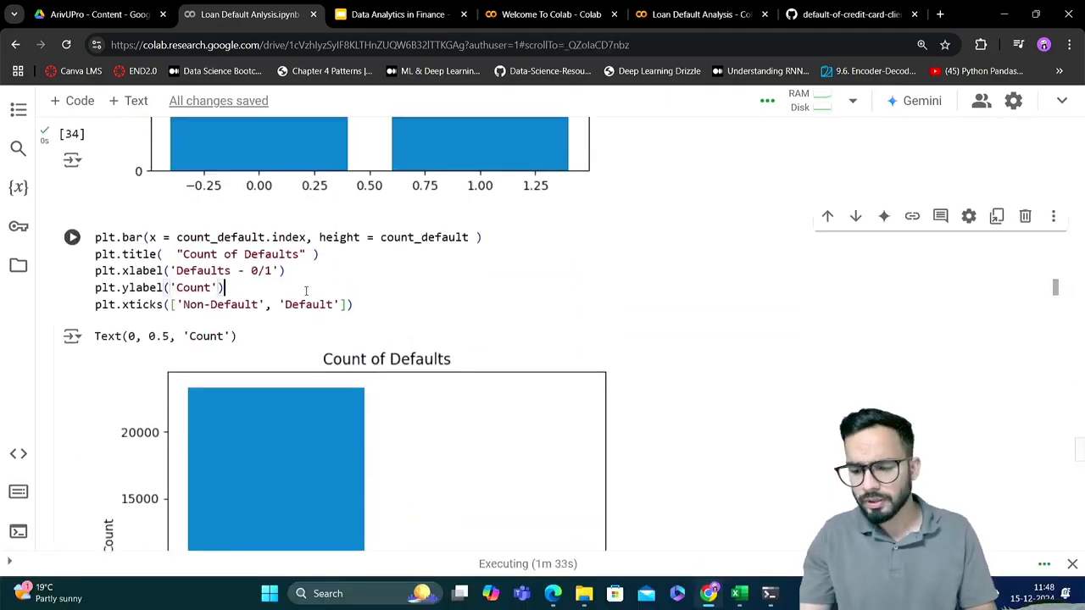
scroll(305, 285, "down", 3)
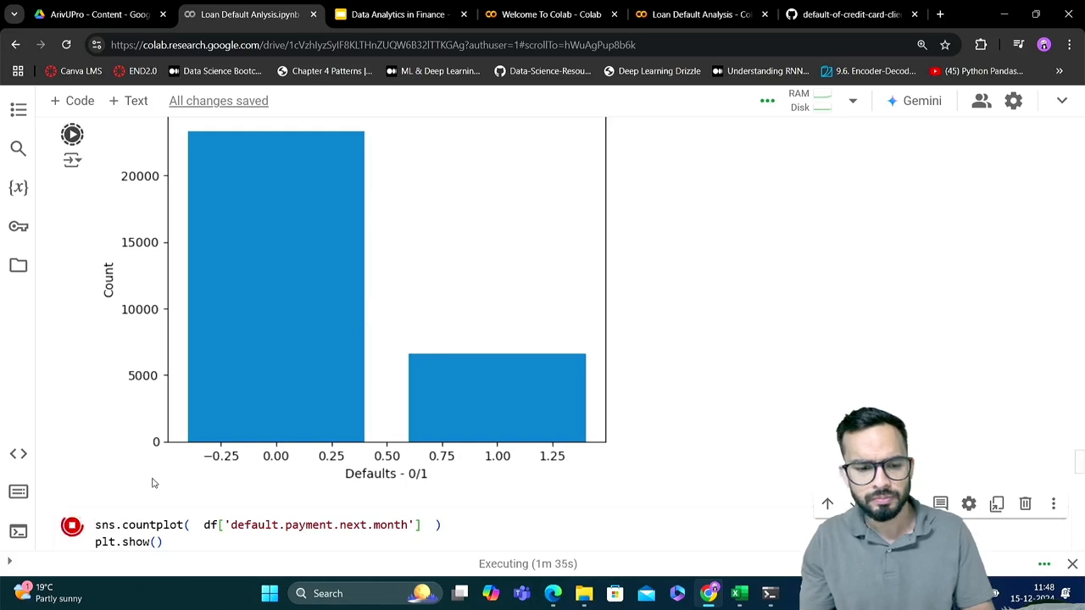
left_click(72, 525)
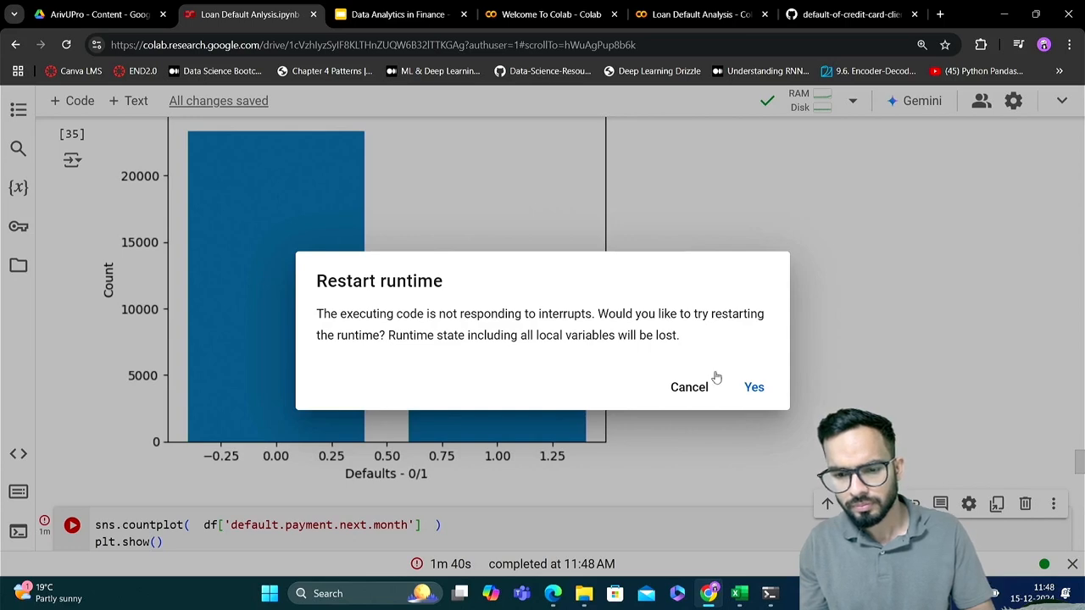
left_click(689, 389)
Try to run the bar chart cell with the plt.xticks(['Non-Default', 'Default']) line
scroll(383, 519, "up", 4)
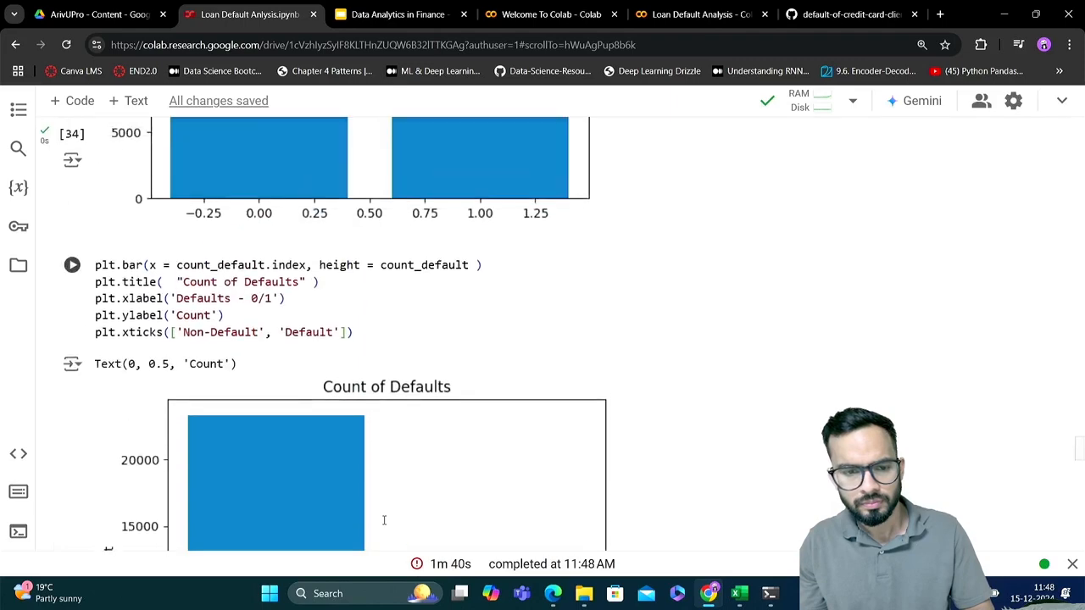
left_click(392, 348)
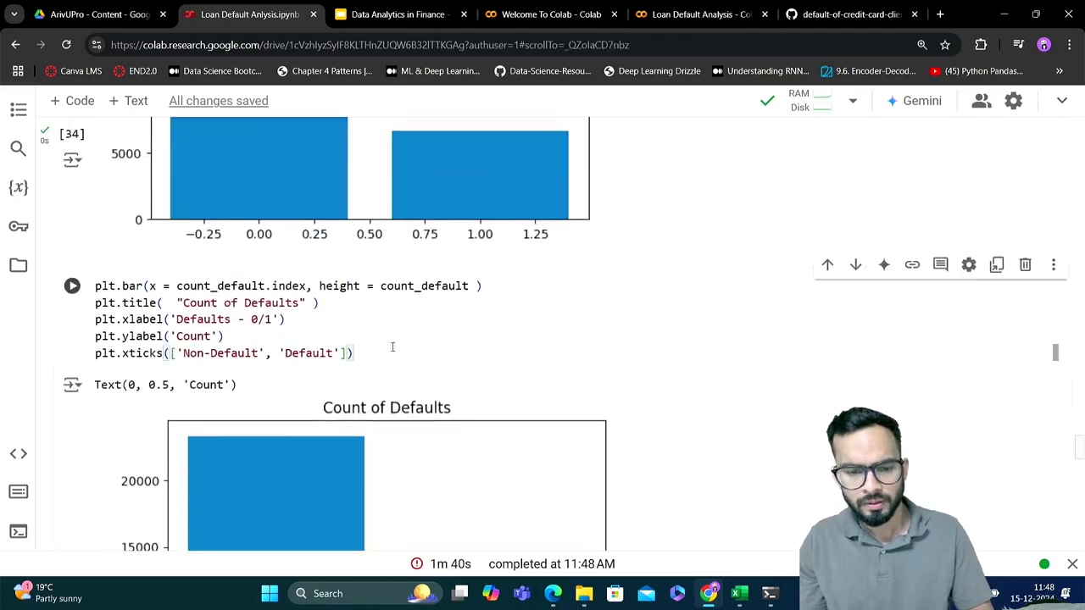
scroll(392, 346, "down", 4)
scroll(392, 346, "up", 3)
left_click(364, 227)
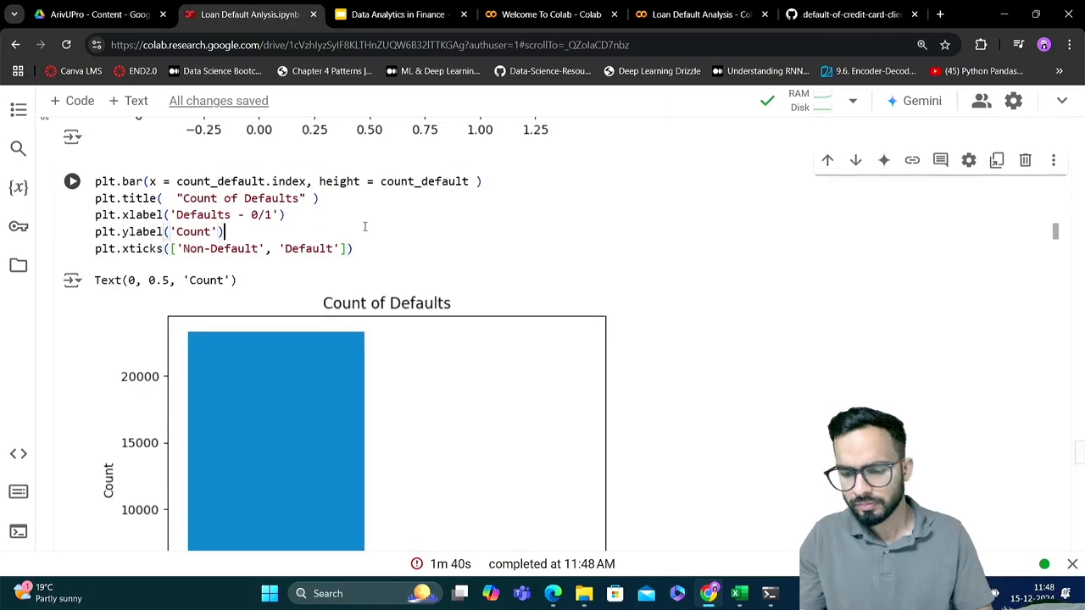
key("shift+Return")
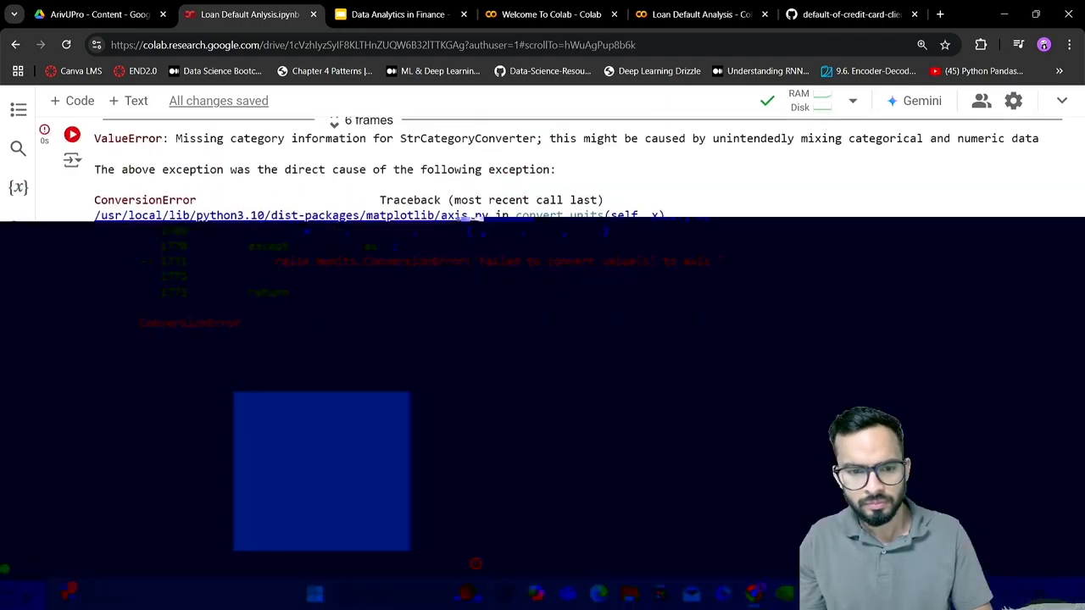
Replace the plt.xticks arguments with [0,1], ['default', 'non-default'] and run the bar chart cell
scroll(345, 262, "up", 3)
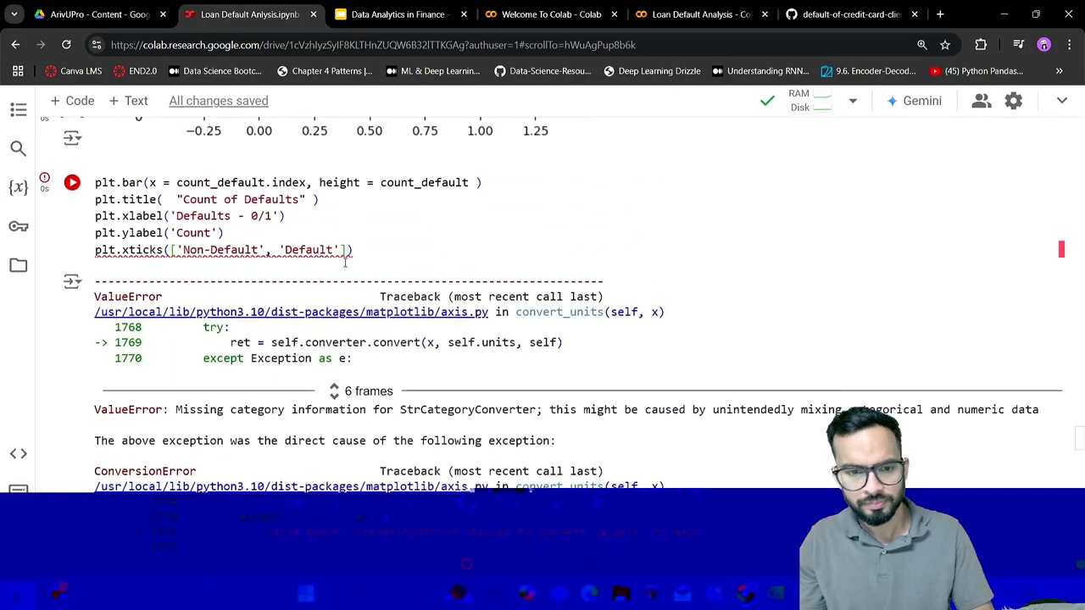
left_click_drag(177, 250, 313, 250)
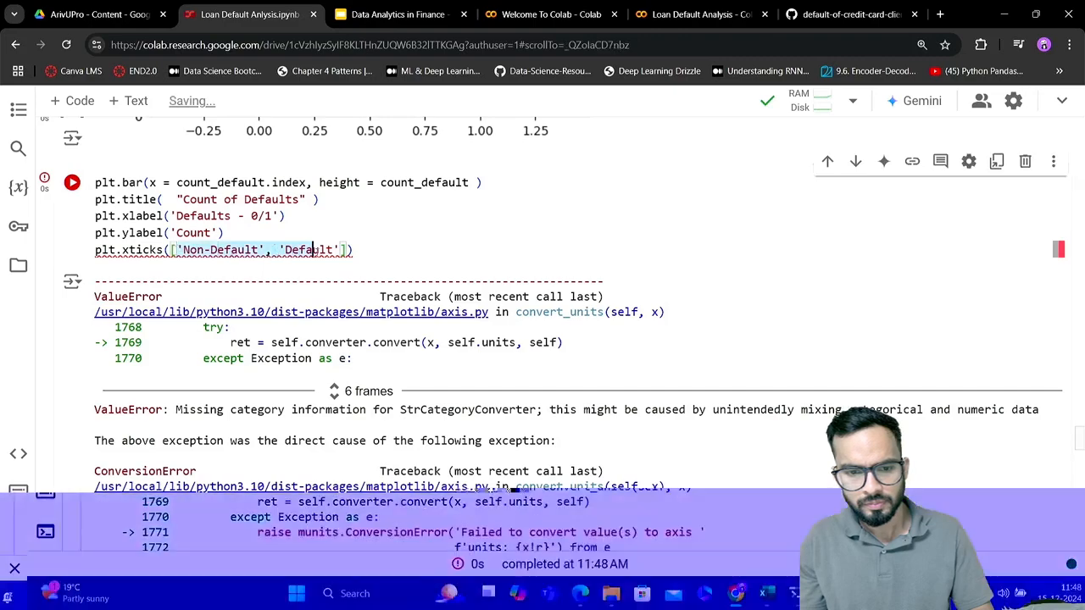
key("BackSpace")
type("0")
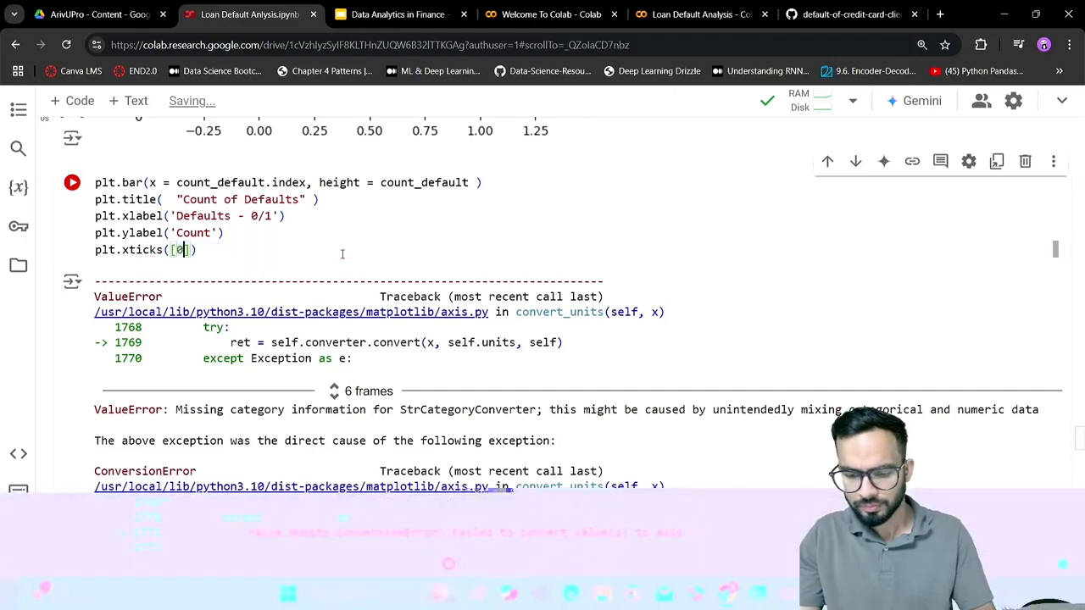
type(",")
type("1], ['")
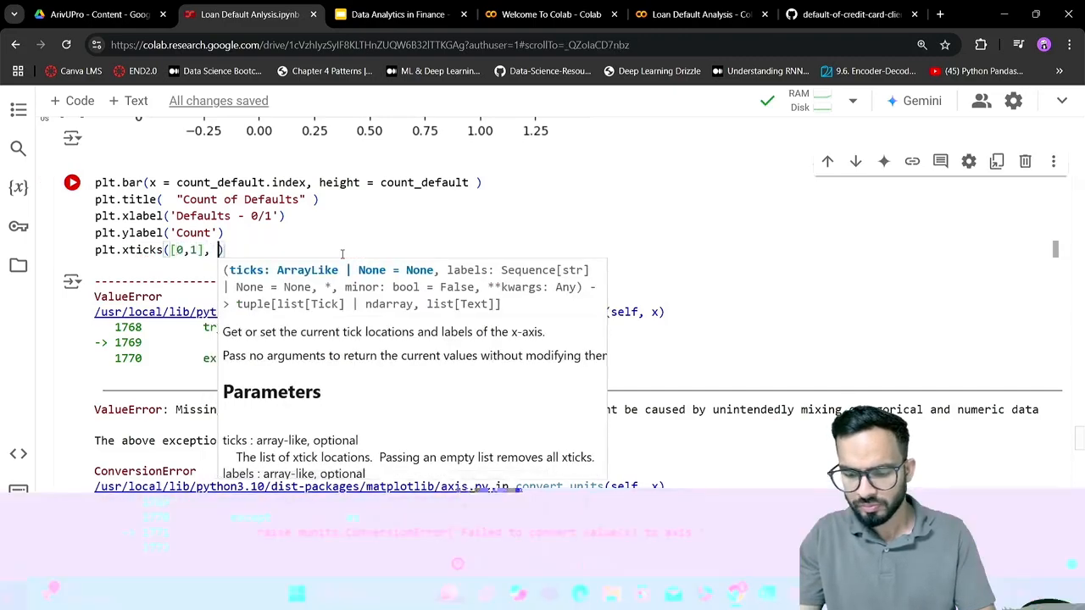
type("defau")
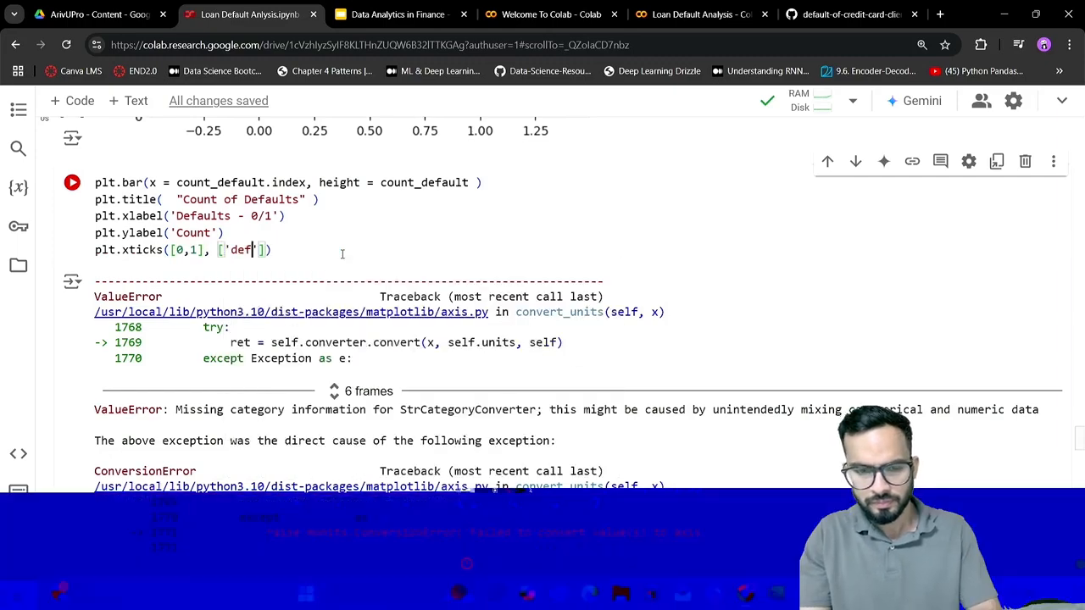
type("lt', '")
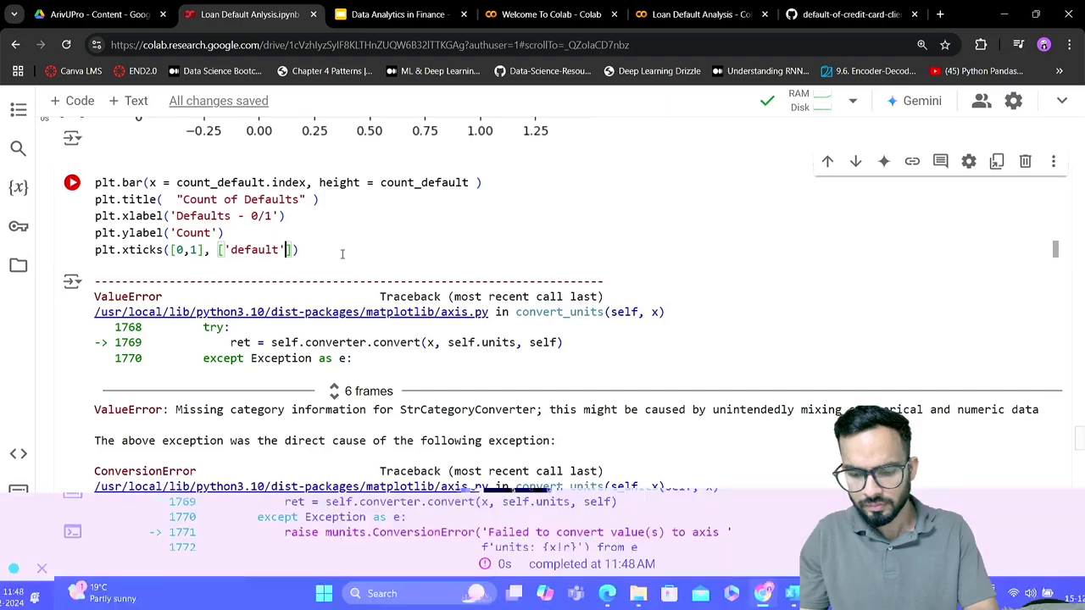
type("non-")
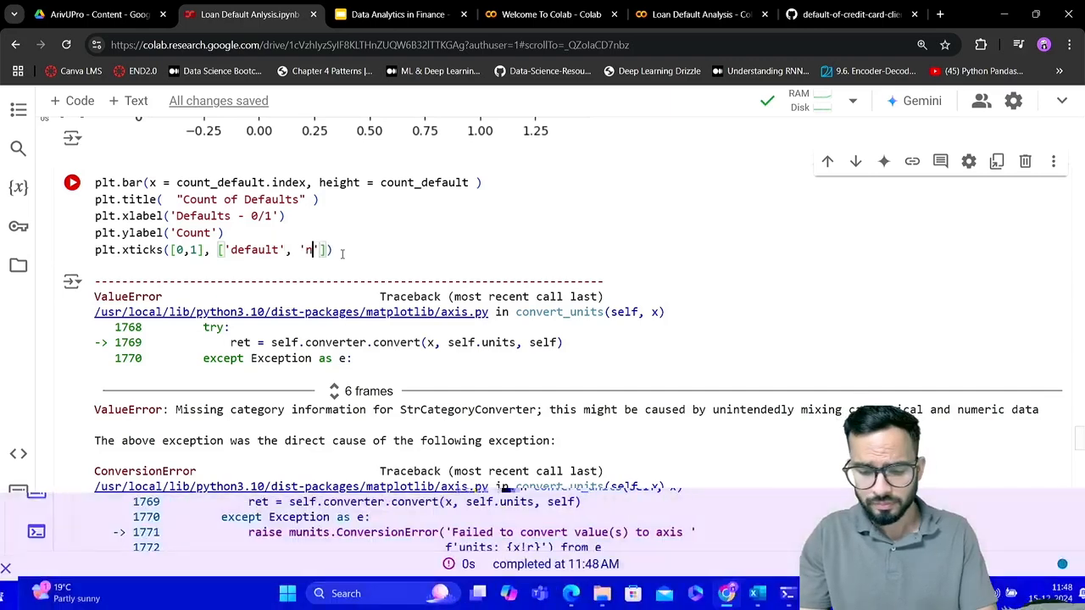
type("default")
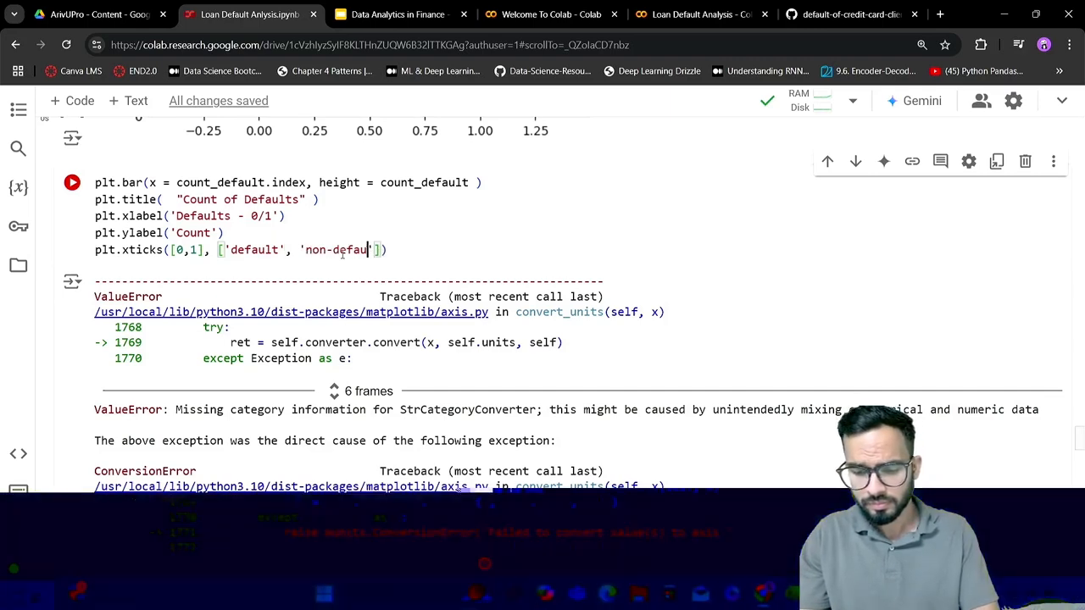
key("shift+Return")
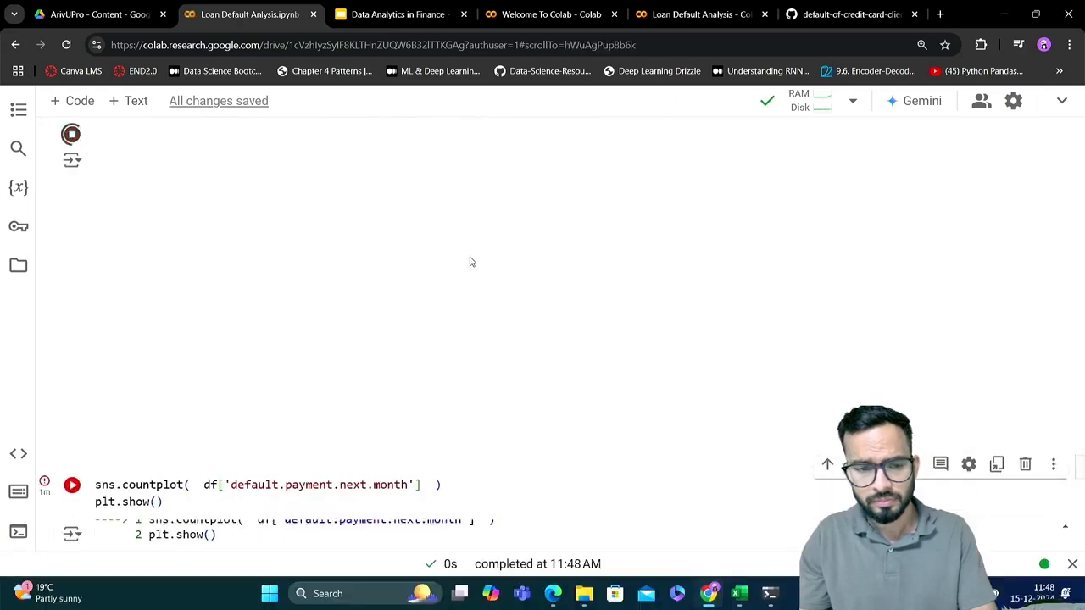
scroll(471, 262, "up", 4)
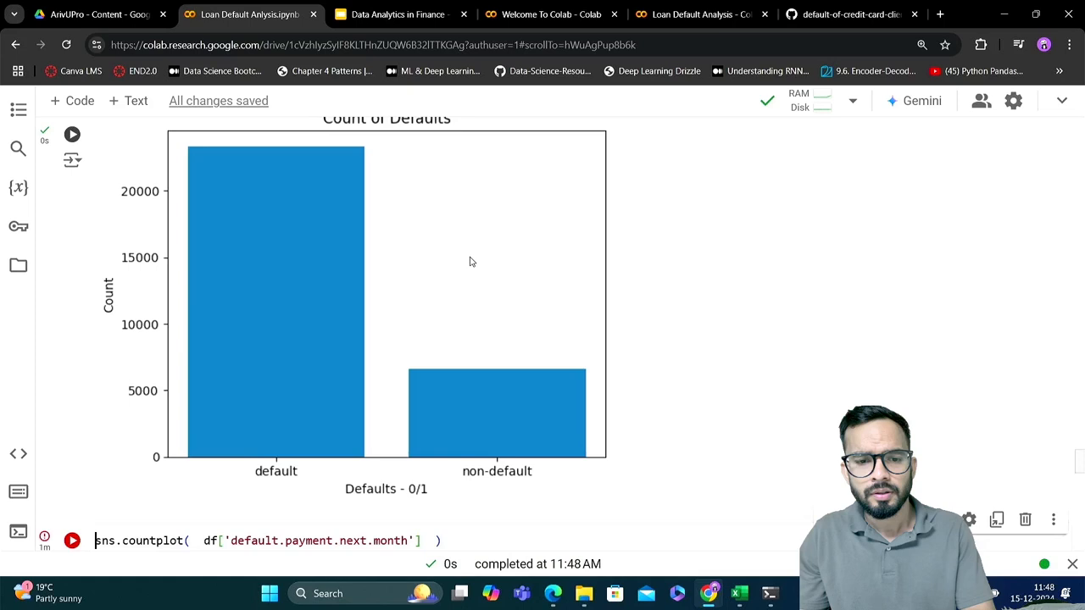
Delete the sns.countplot cell and insert another empty code cell among the blank cells below the bar chart
scroll(471, 262, "down", 1)
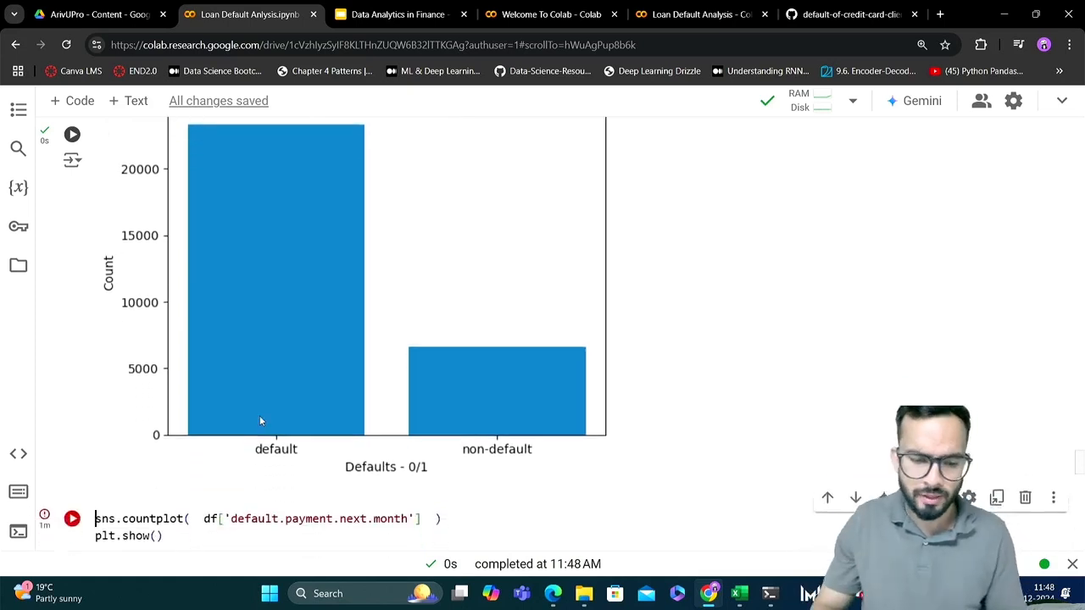
left_click(1026, 499)
scroll(517, 506, "up", 2)
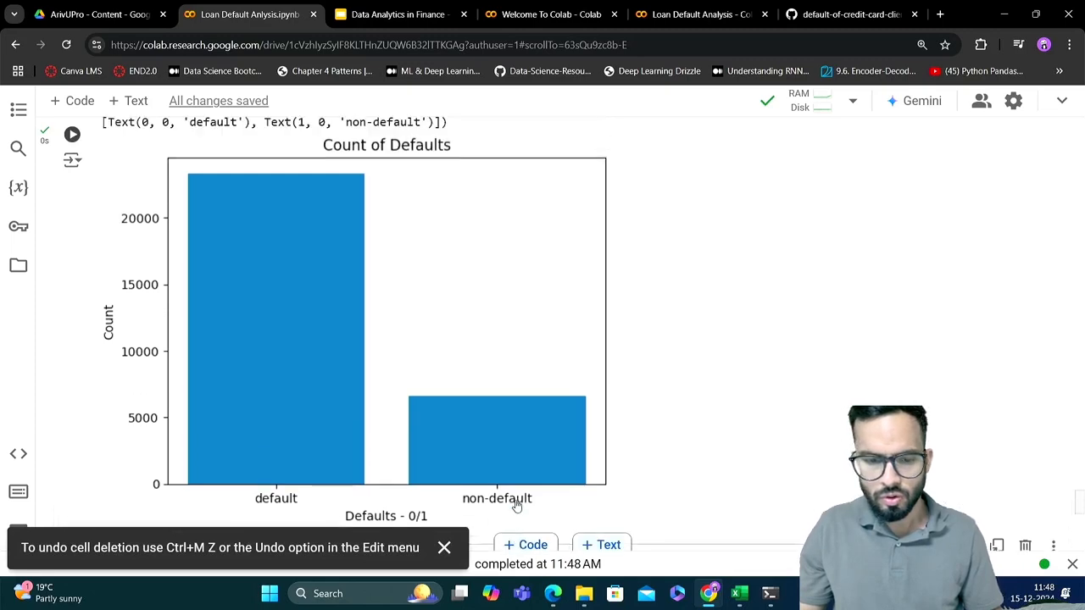
scroll(516, 506, "down", 4)
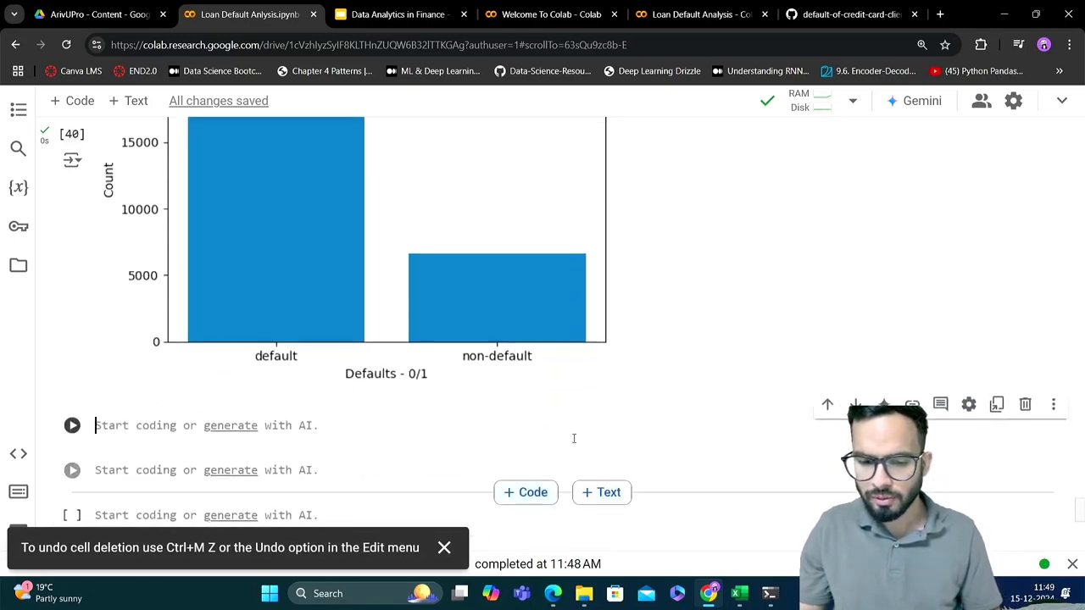
left_click(531, 492)
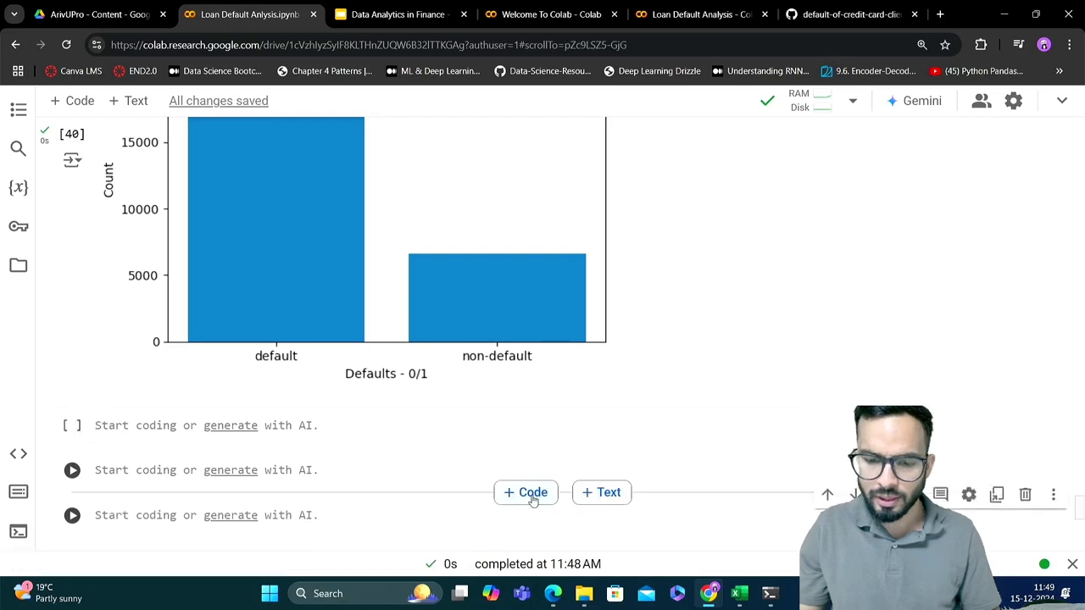
Add spaces around the [0,1] argument in the plt.xticks line of the bar chart cell
scroll(644, 390, "up", 6)
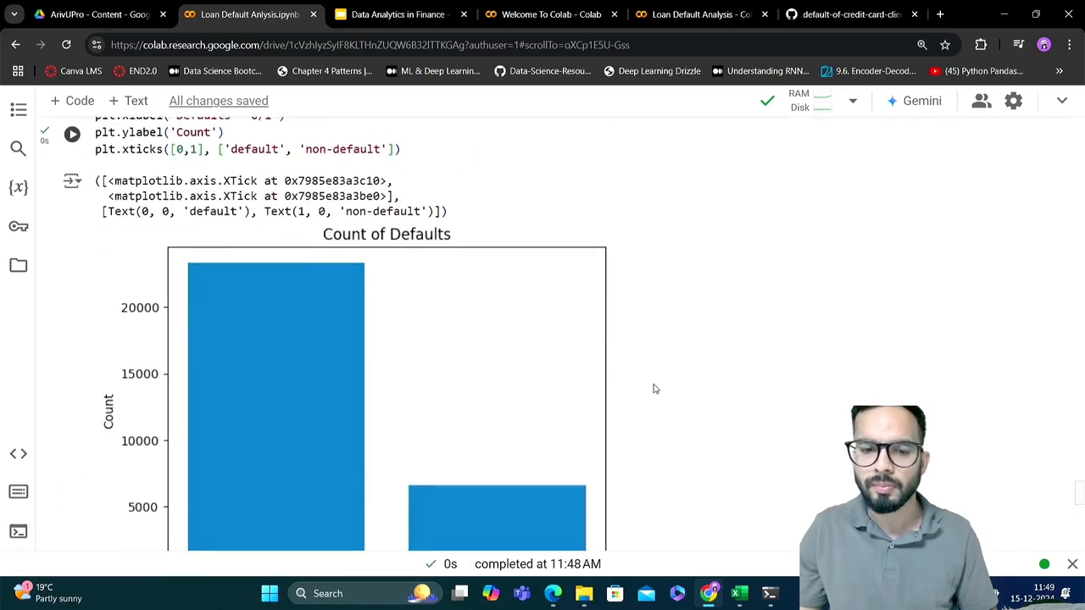
scroll(467, 185, "up", 2)
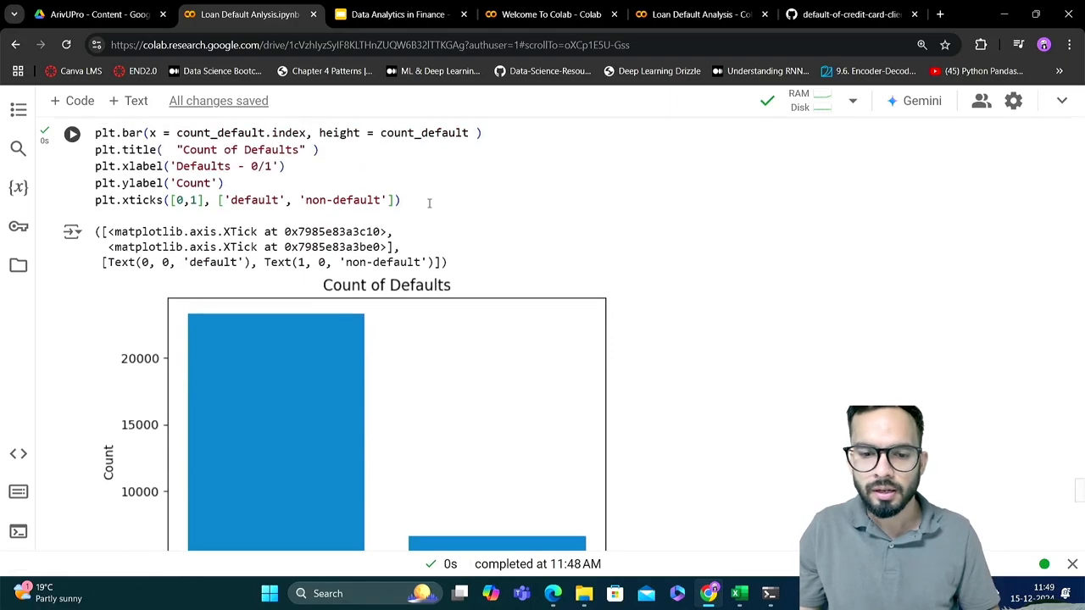
left_click(427, 202)
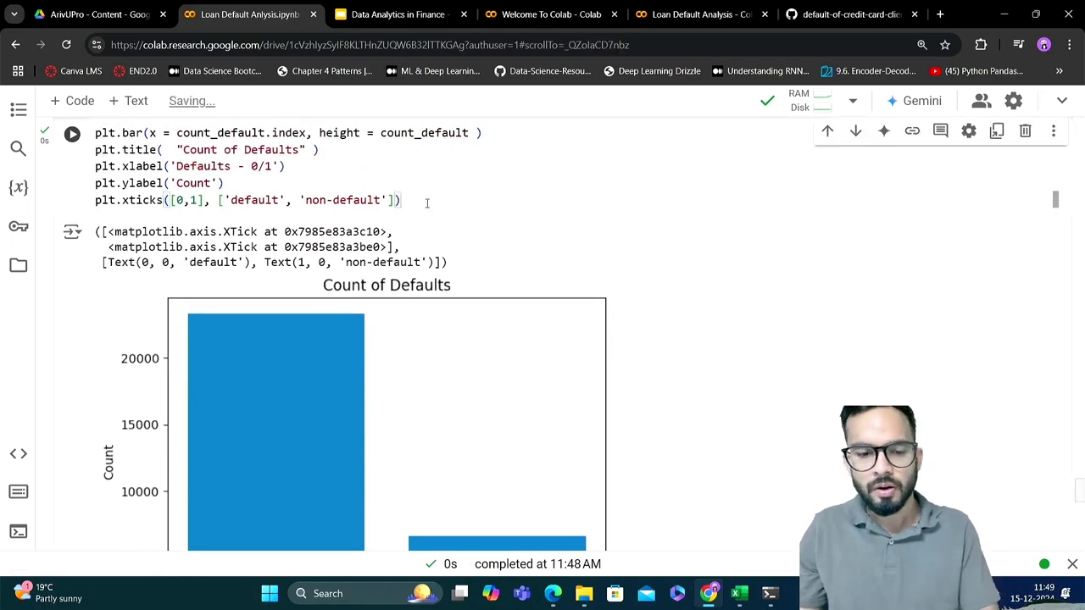
scroll(427, 203, "down", 3)
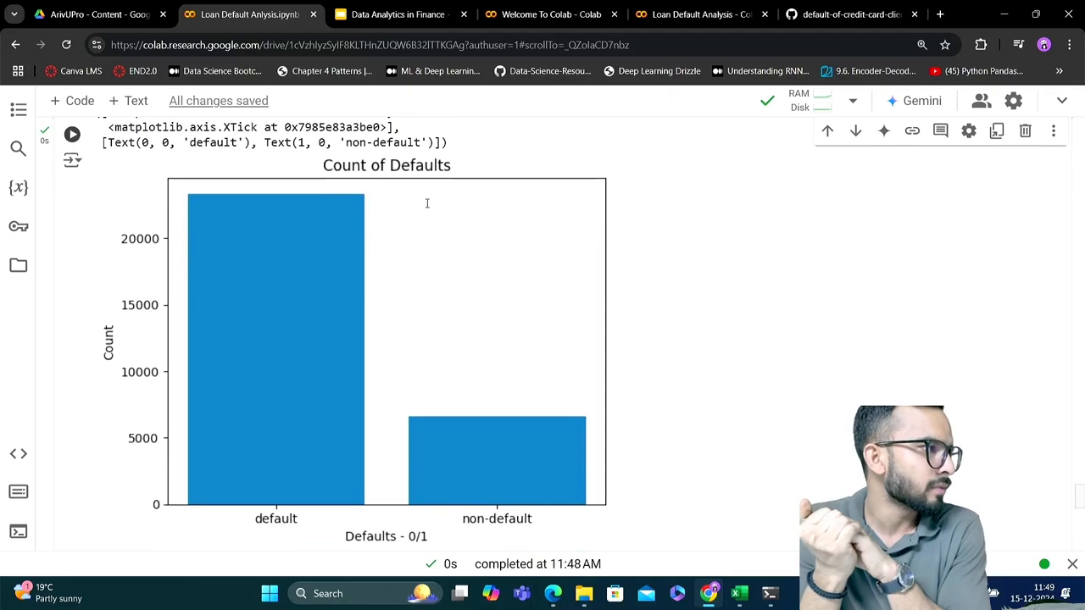
scroll(427, 204, "up", 3)
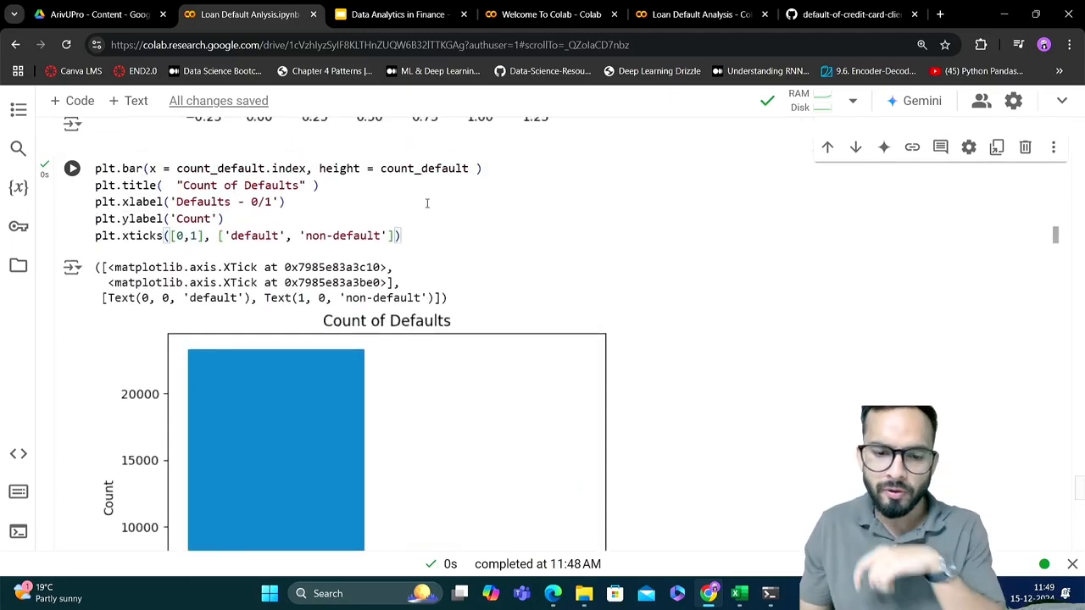
double_click(146, 235)
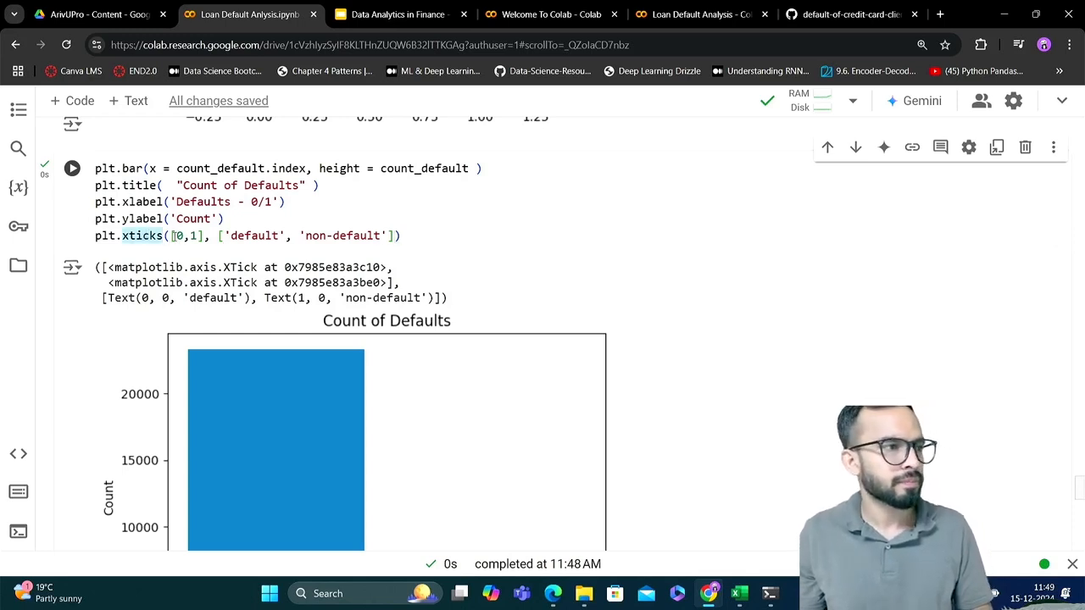
left_click(172, 237)
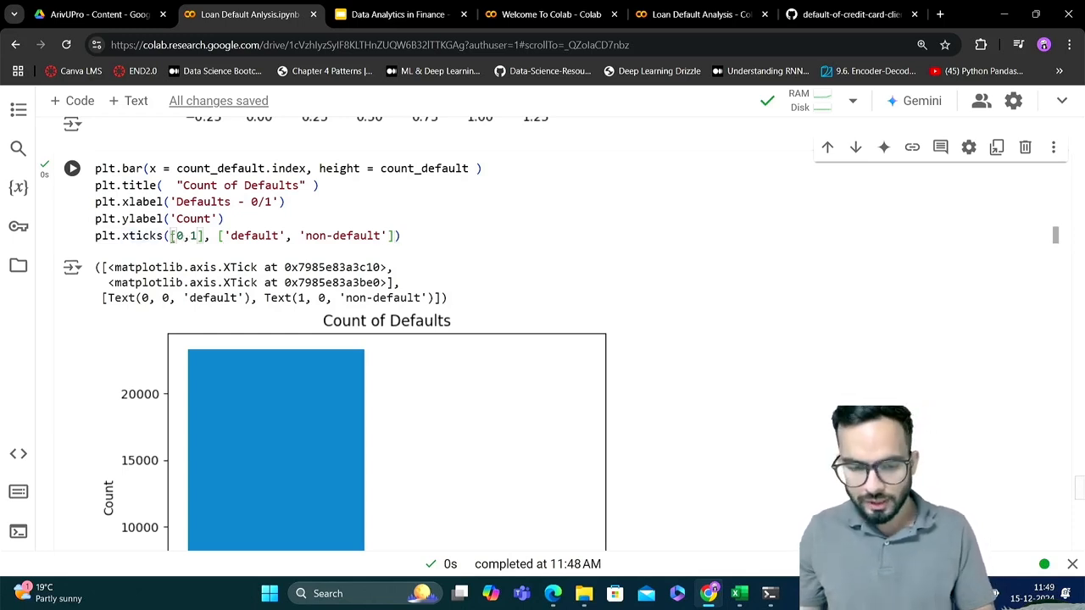
key("Right")
key("Right")
key("Right")
key("Right")
key("Right")
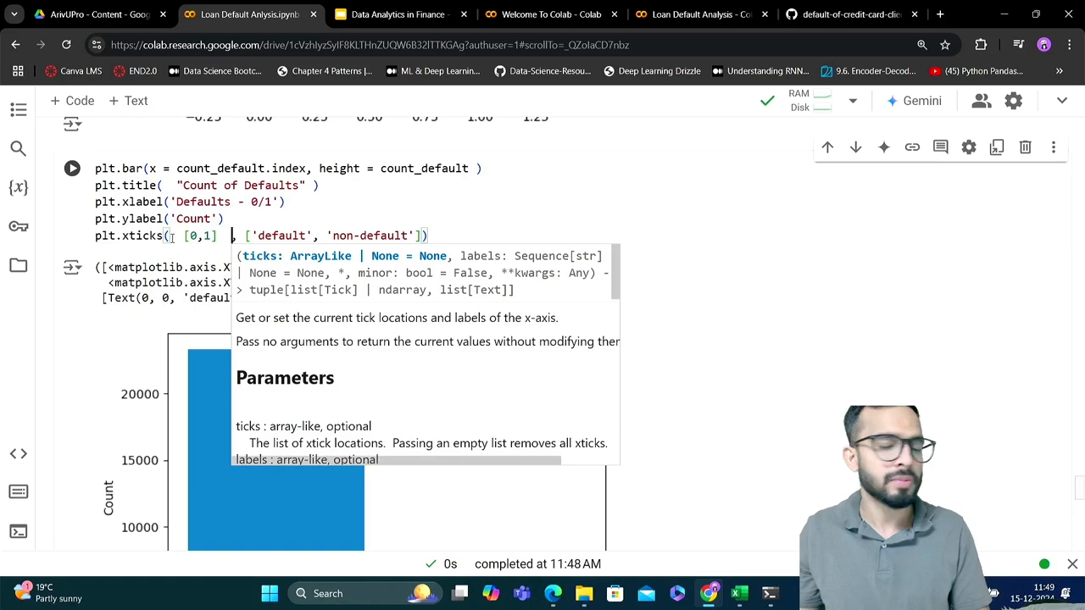
Match the 0 and 1 tick positions in plt.xticks with their labels and compare them with the bars in the chart
left_click(198, 238)
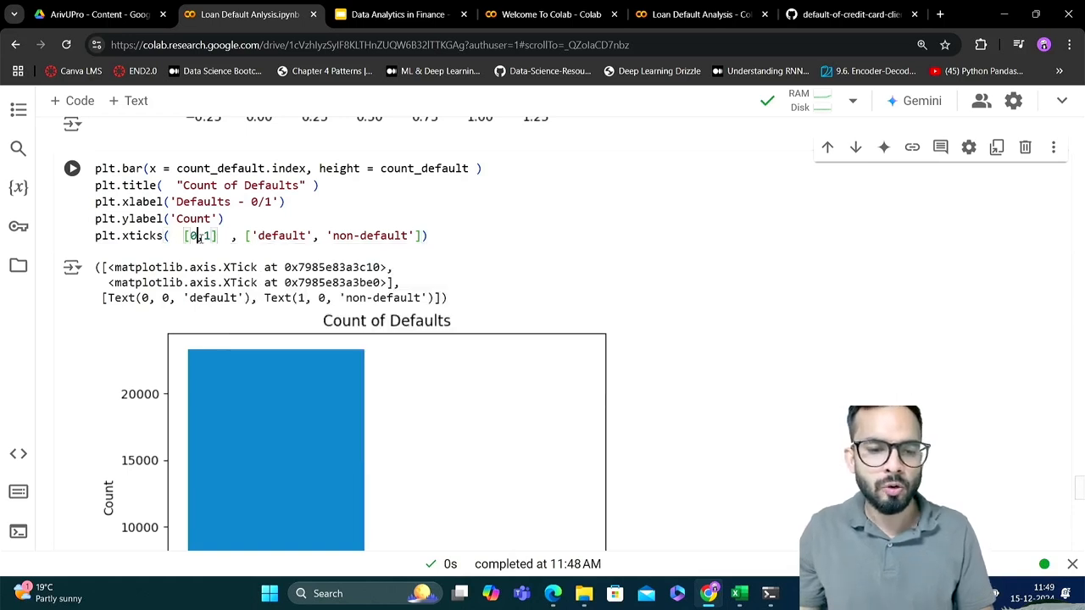
double_click(271, 238)
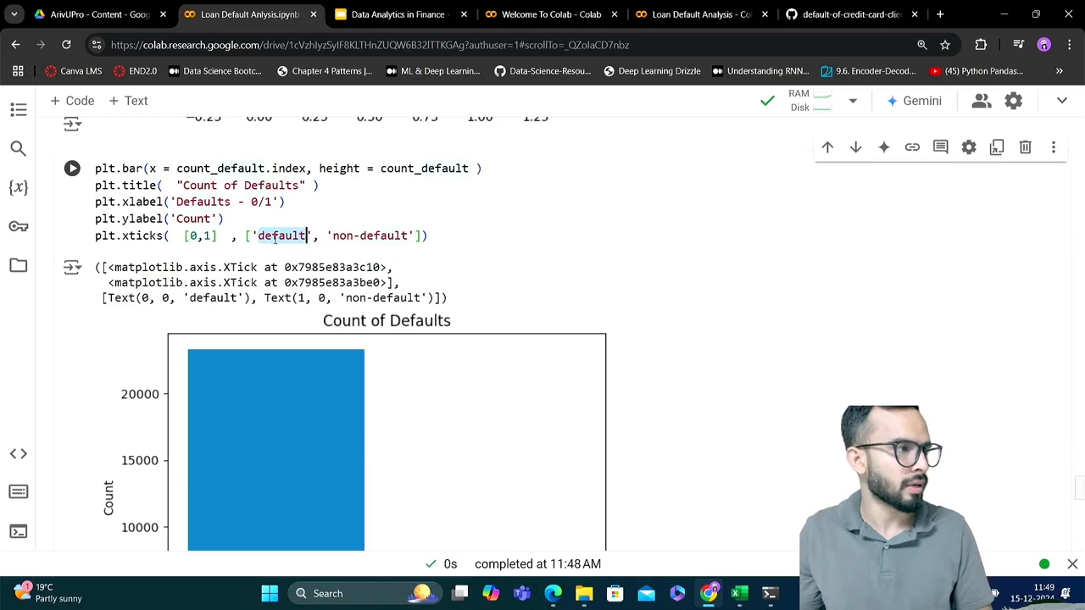
double_click(208, 237)
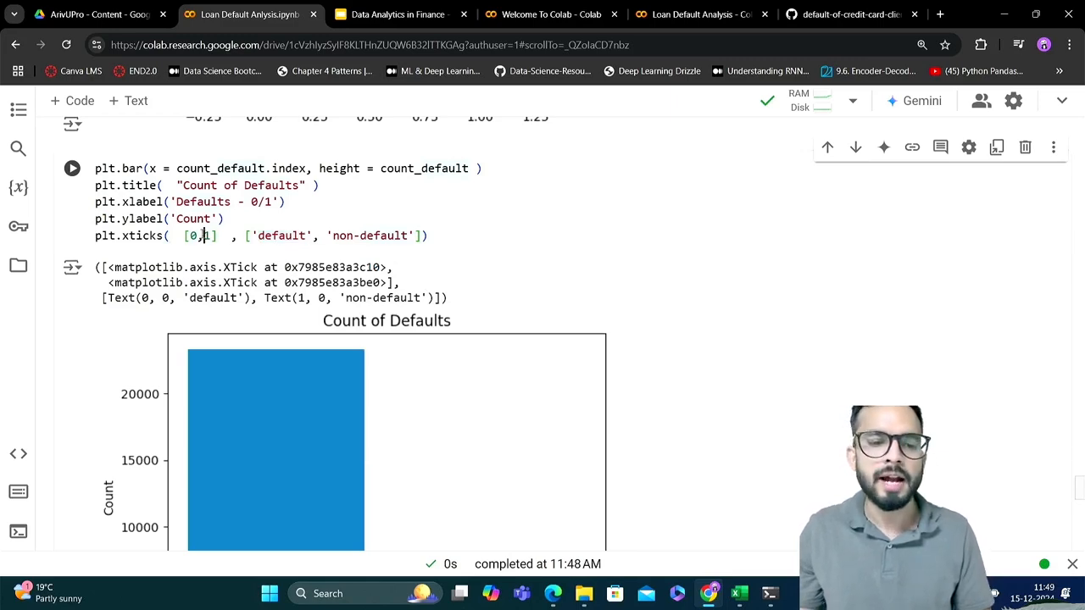
double_click(343, 236)
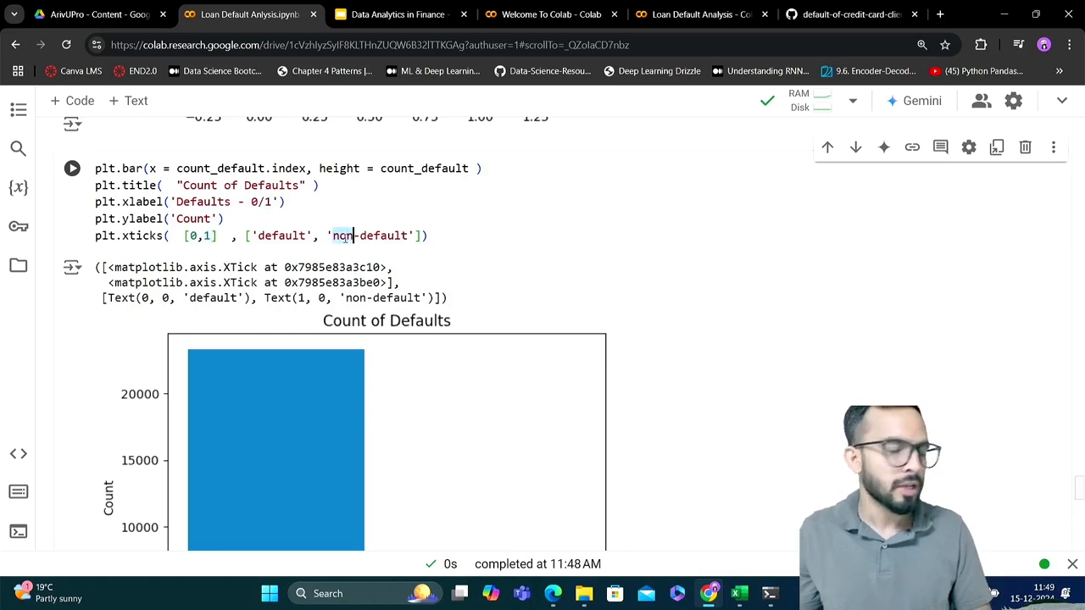
scroll(345, 238, "down", 3)
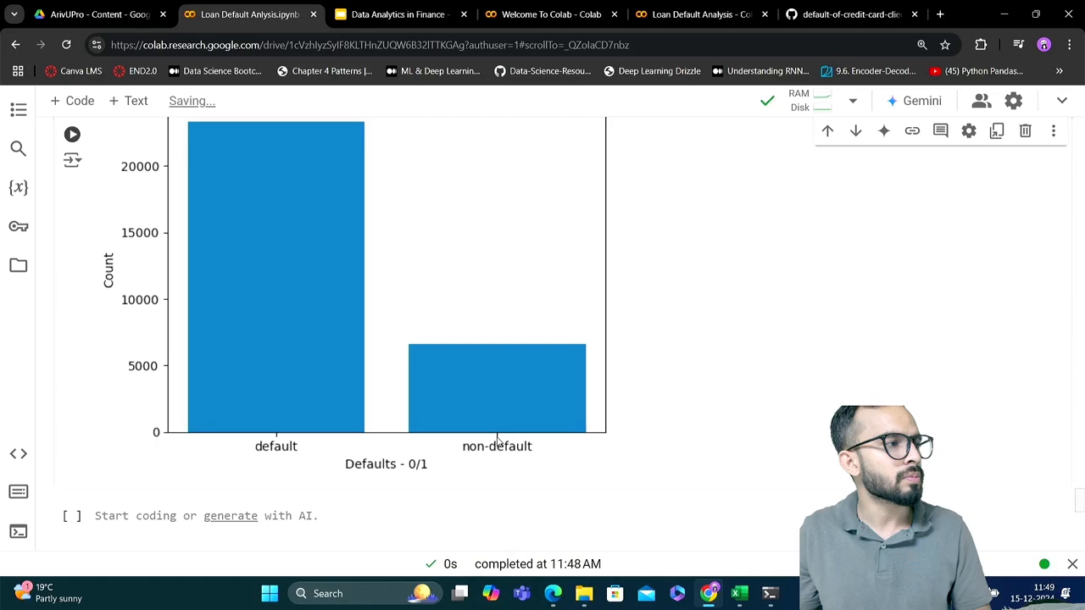
scroll(506, 441, "up", 1)
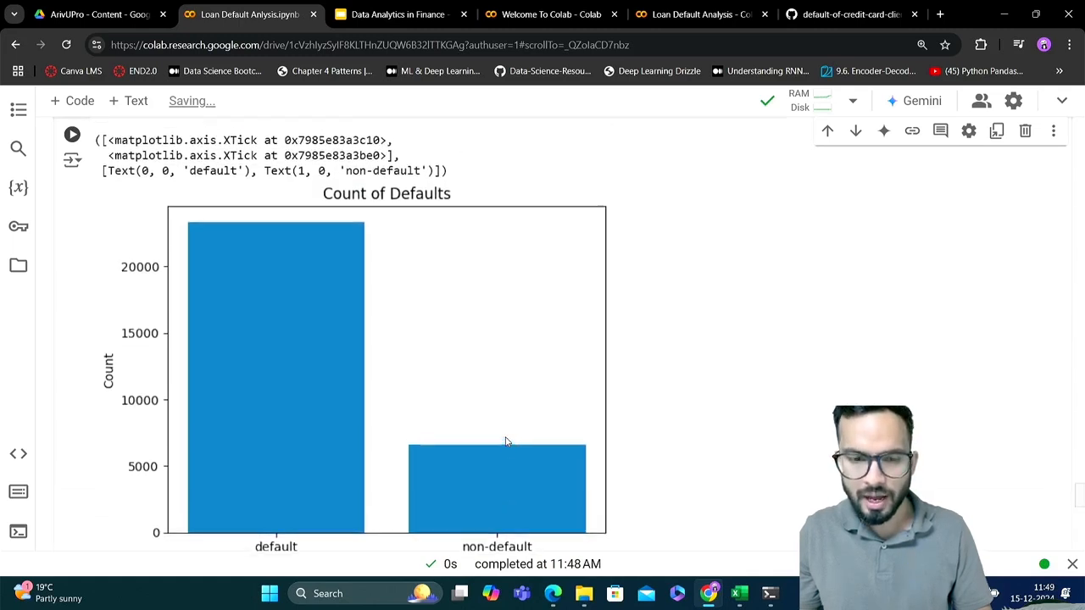
scroll(506, 441, "up", 3)
Reorder the plt.xticks labels to ['non-default', 'default'], run the bar chart cell and check the redrawn chart
double_click(289, 373)
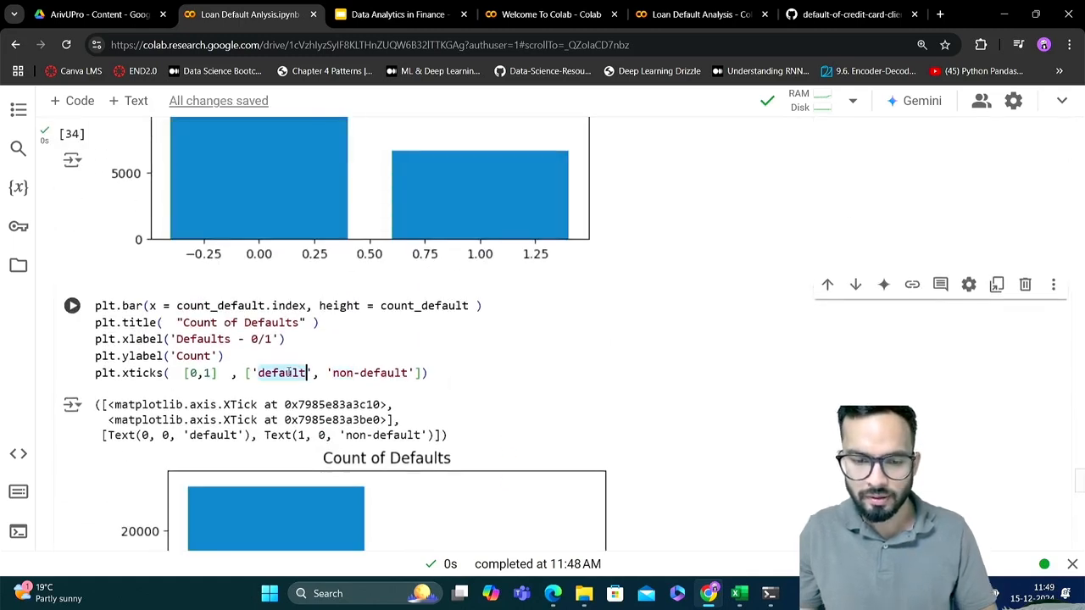
left_click_drag(319, 373, 252, 373)
key("BackSpace")
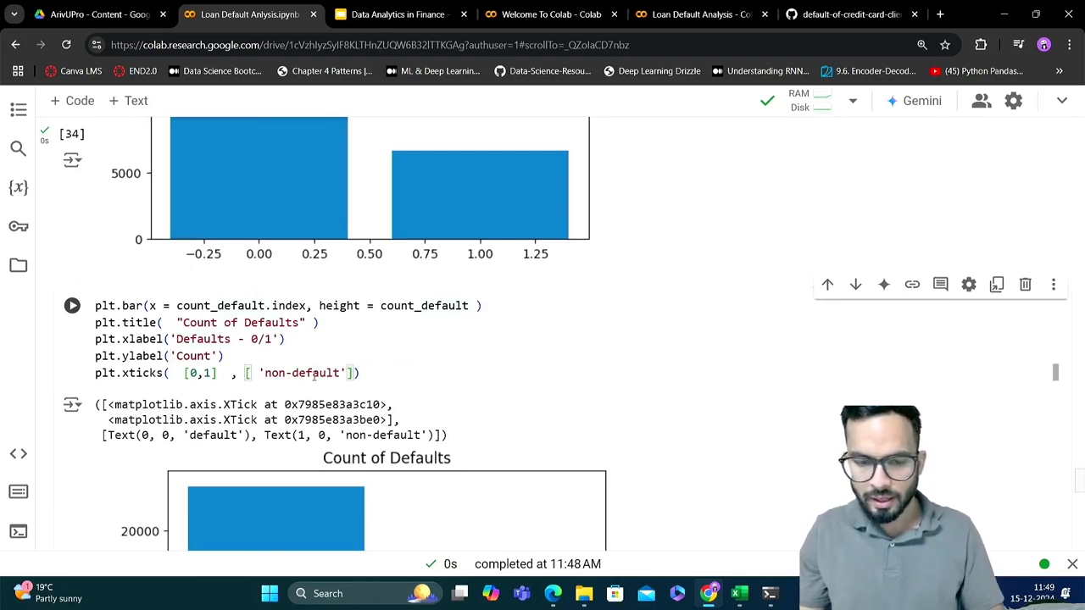
left_click(348, 373)
type(", [ 'non-")
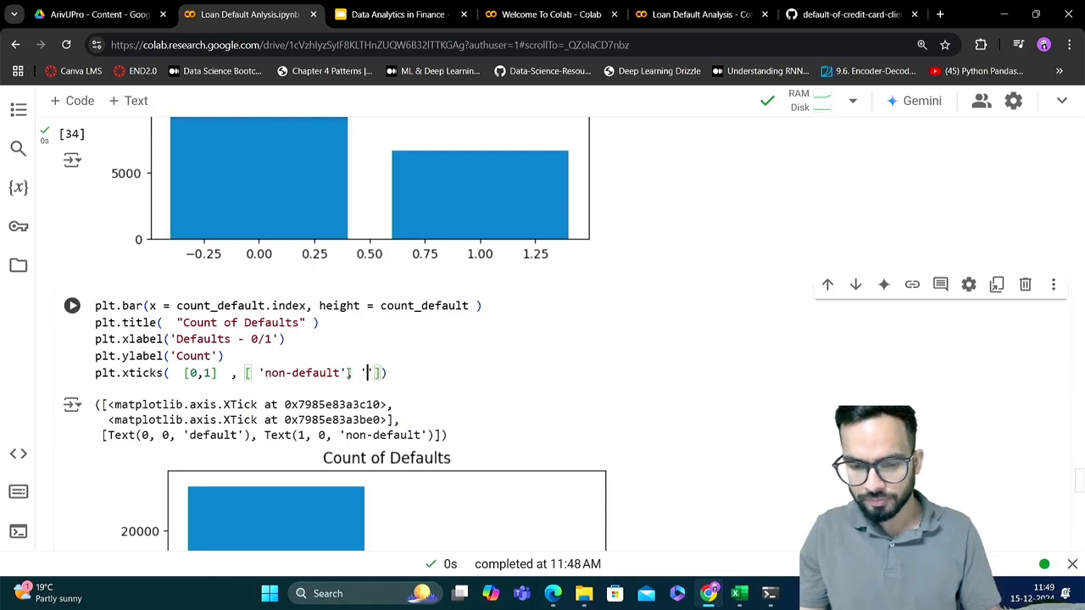
type("def")
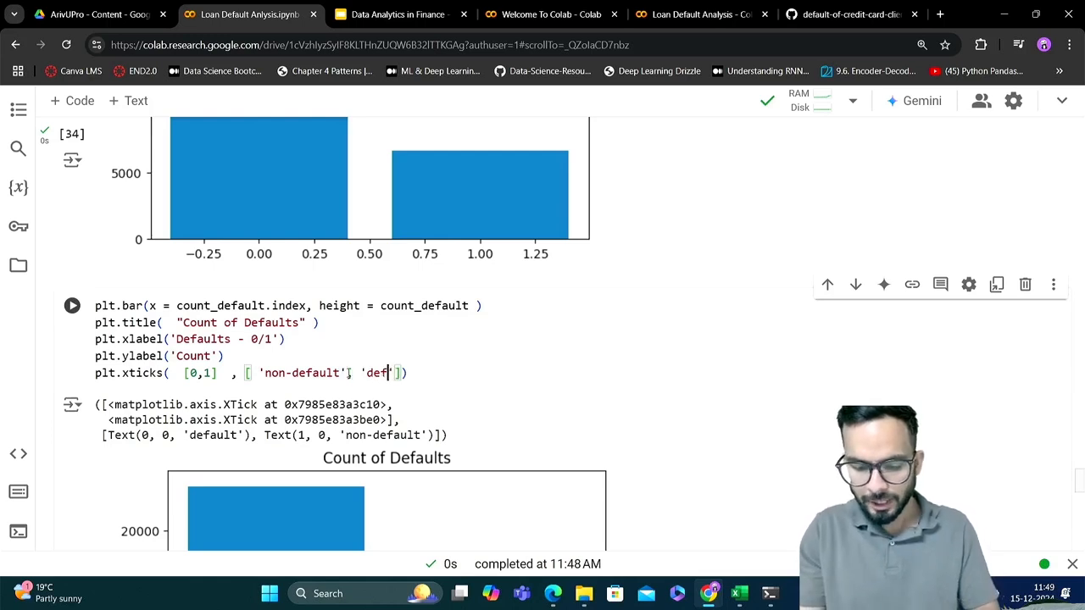
type("au")
key("BackSpace")
key("BackSpace")
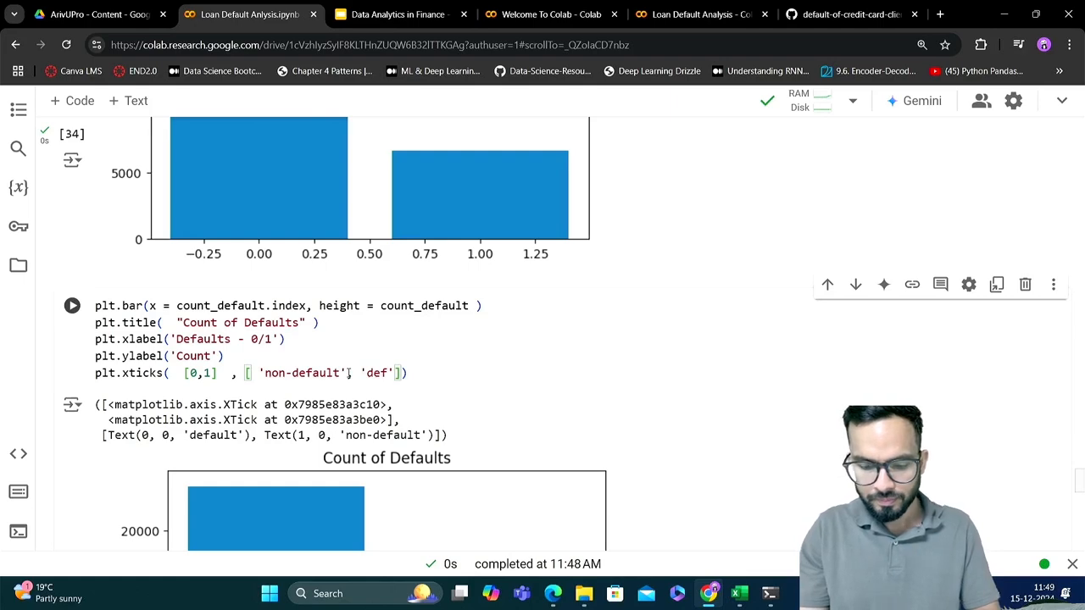
type("ault")
key("ctrl+Return")
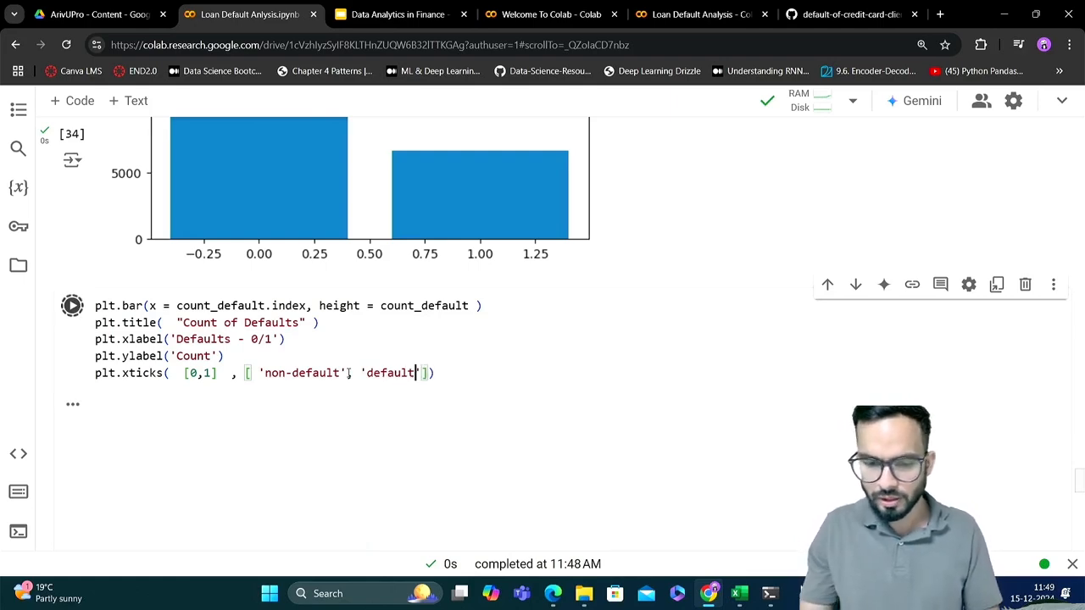
scroll(423, 368, "down", 2)
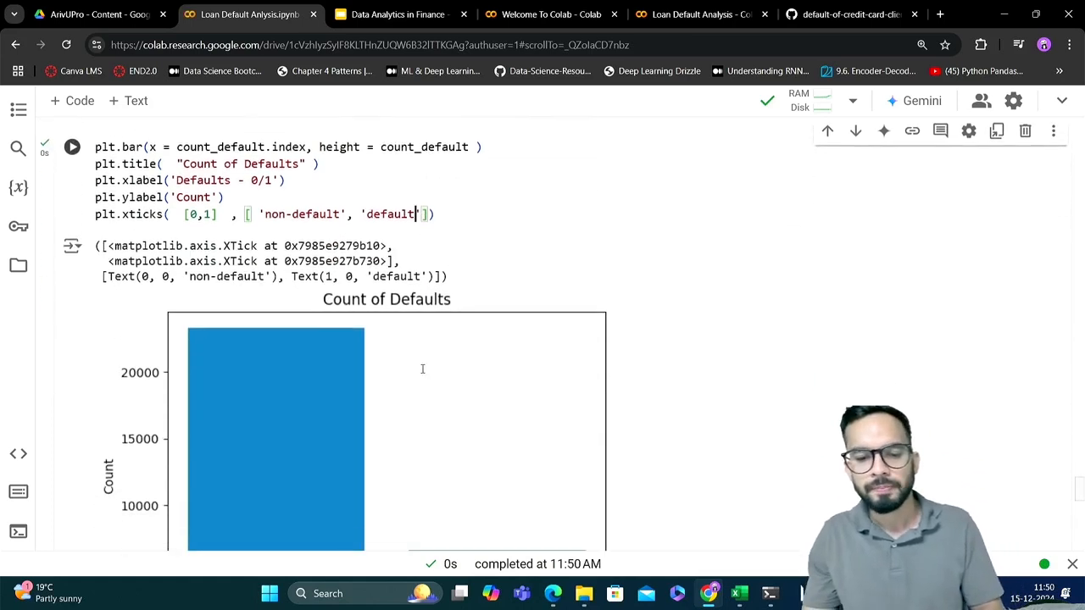
scroll(422, 369, "down", 2)
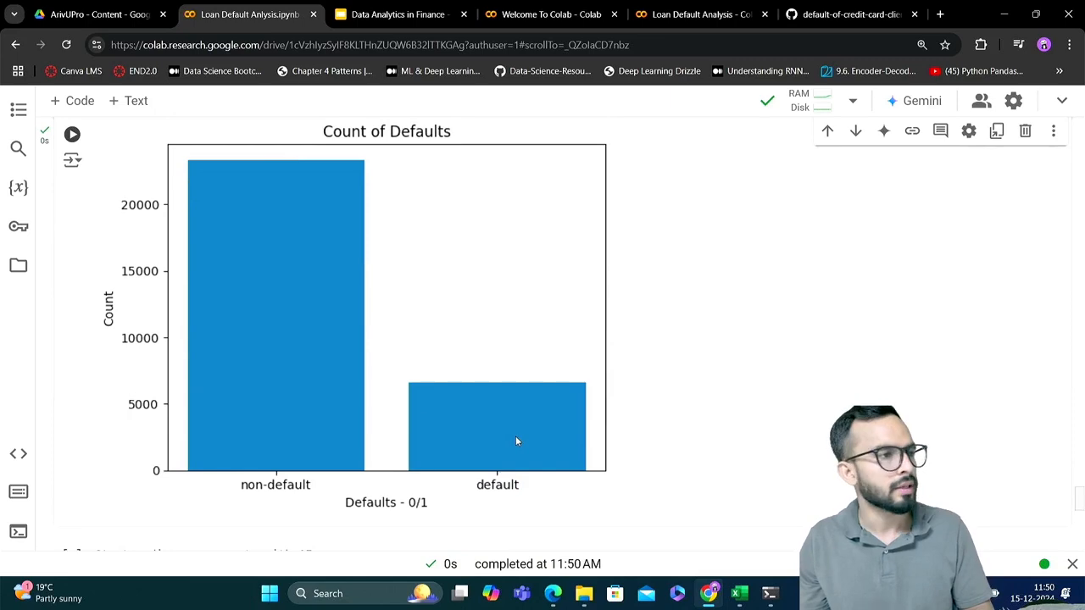
Copy the whole bar chart code into the first empty code cell below the chart
scroll(515, 438, "up", 1)
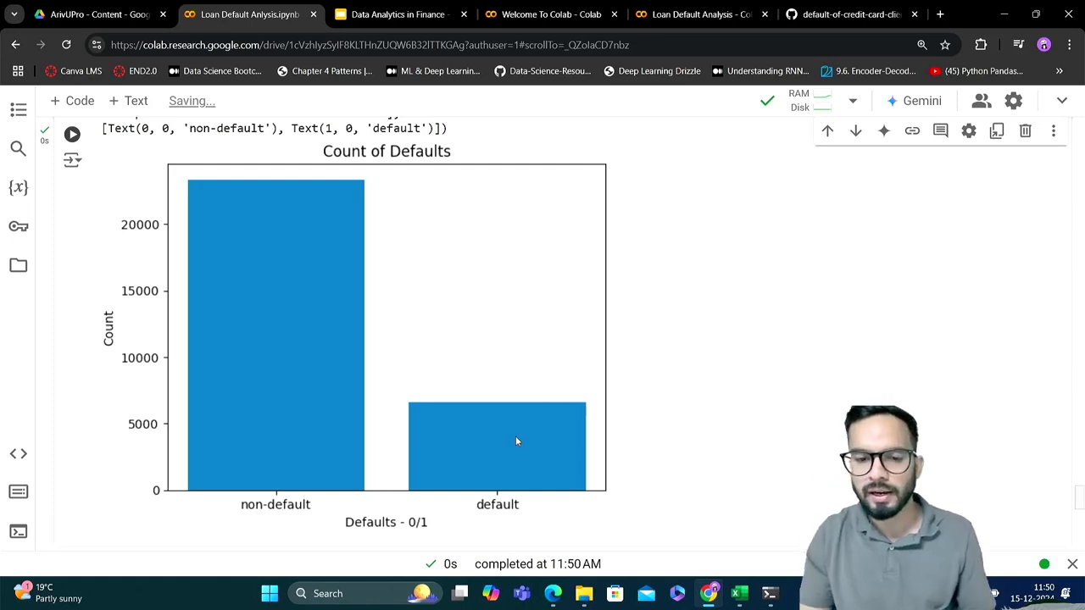
scroll(516, 441, "up", 3)
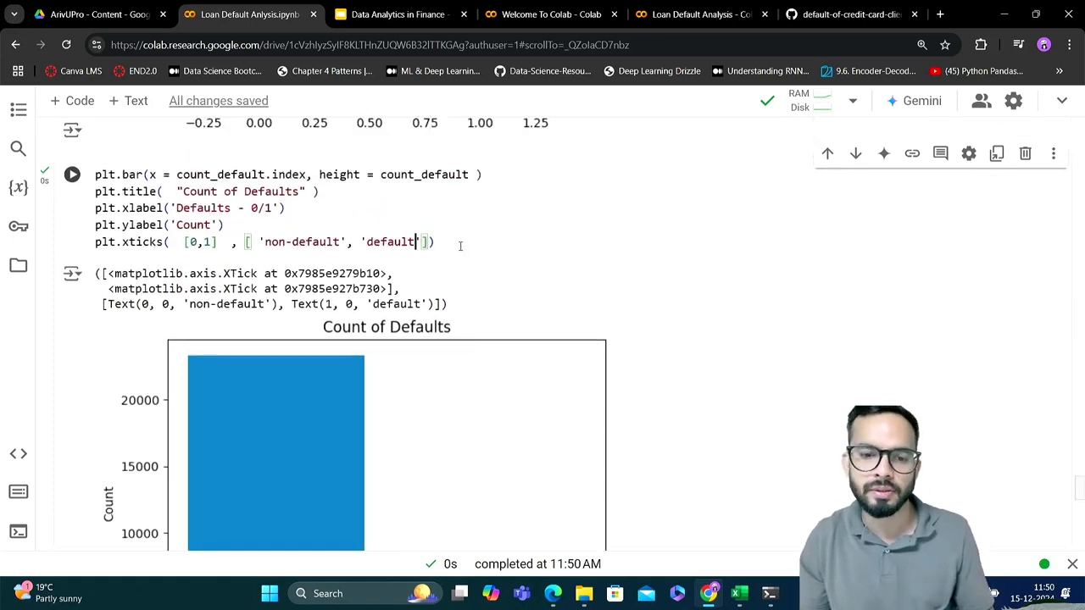
left_click(460, 245)
key("ctrl+a")
key("ctrl+c")
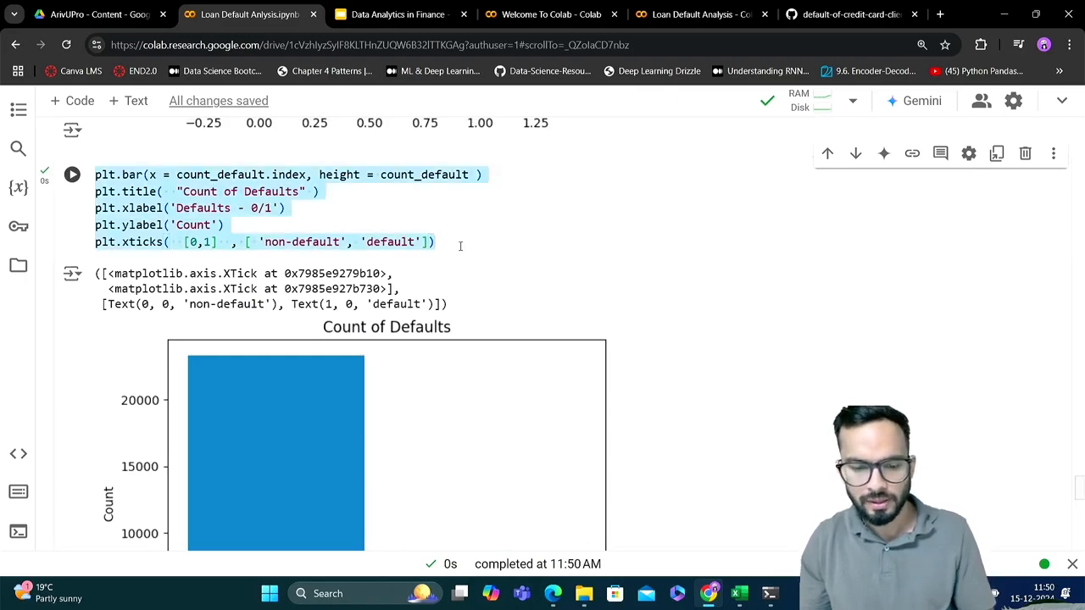
scroll(460, 246, "down", 8)
left_click(382, 283)
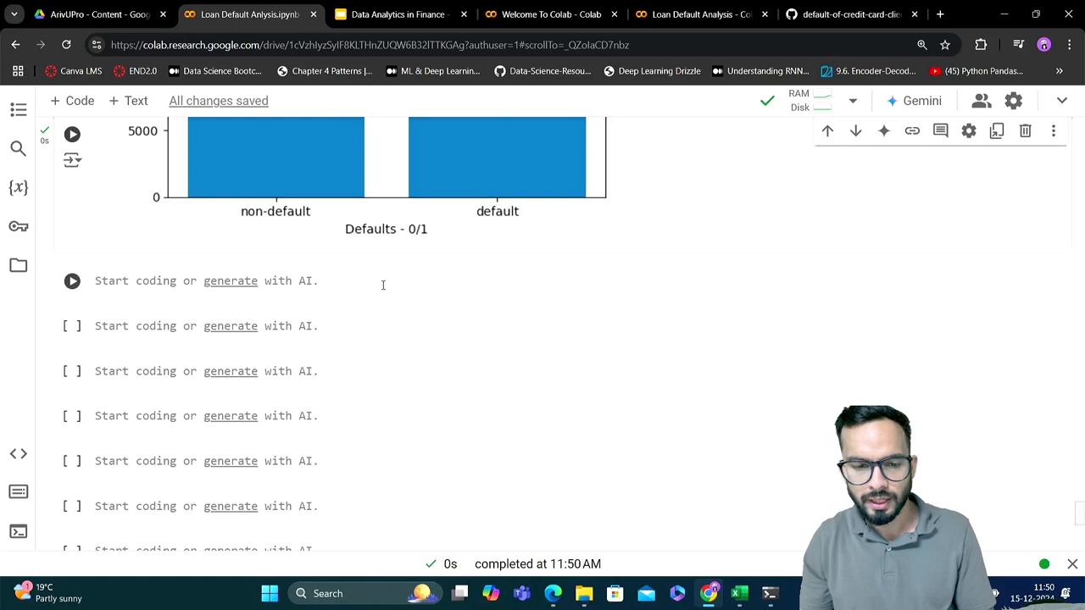
key("ctrl+v")
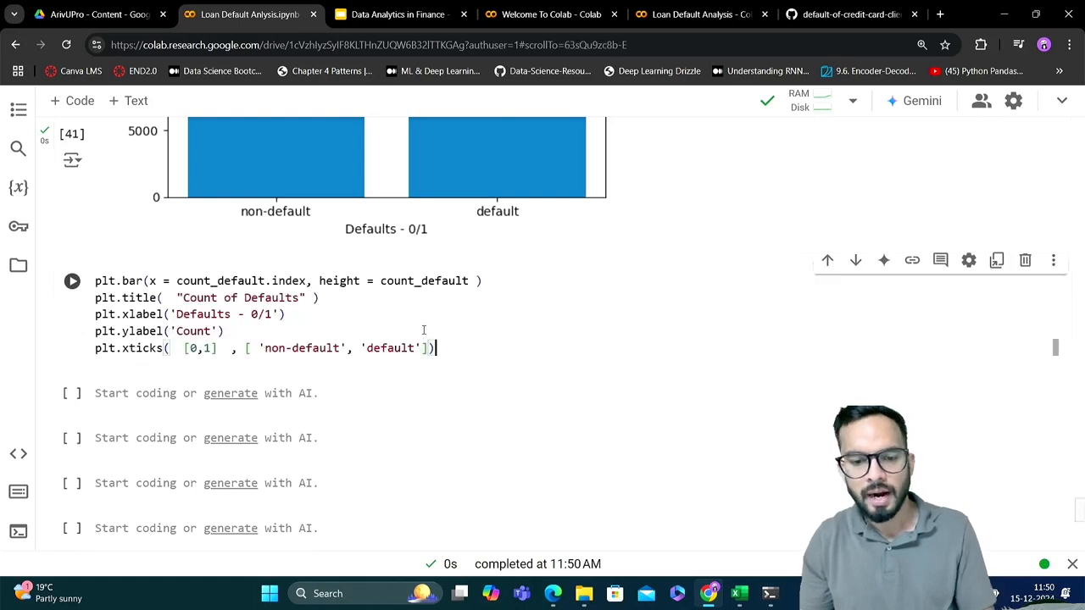
Add the argument colors = ['red', 'green'] to the plt.bar call in the copied cell
left_click(472, 285)
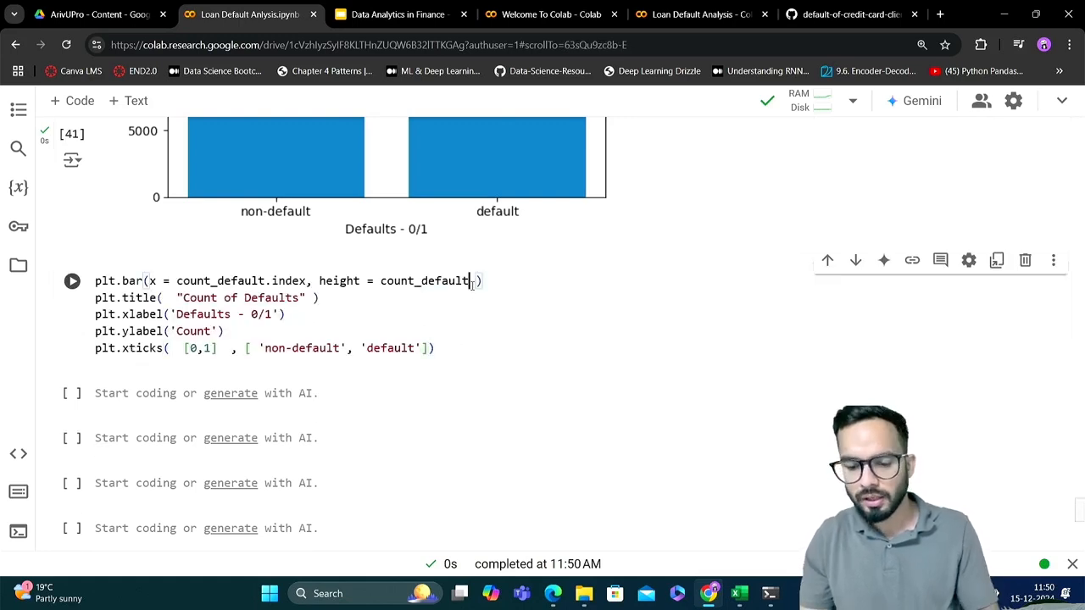
type(", col")
type("ors")
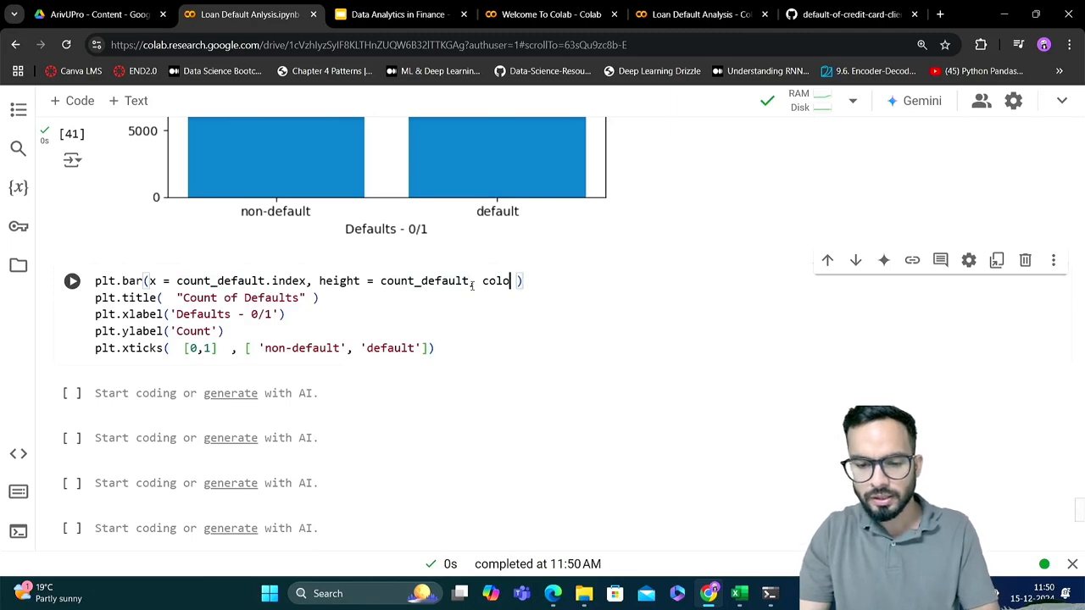
type(" = ")
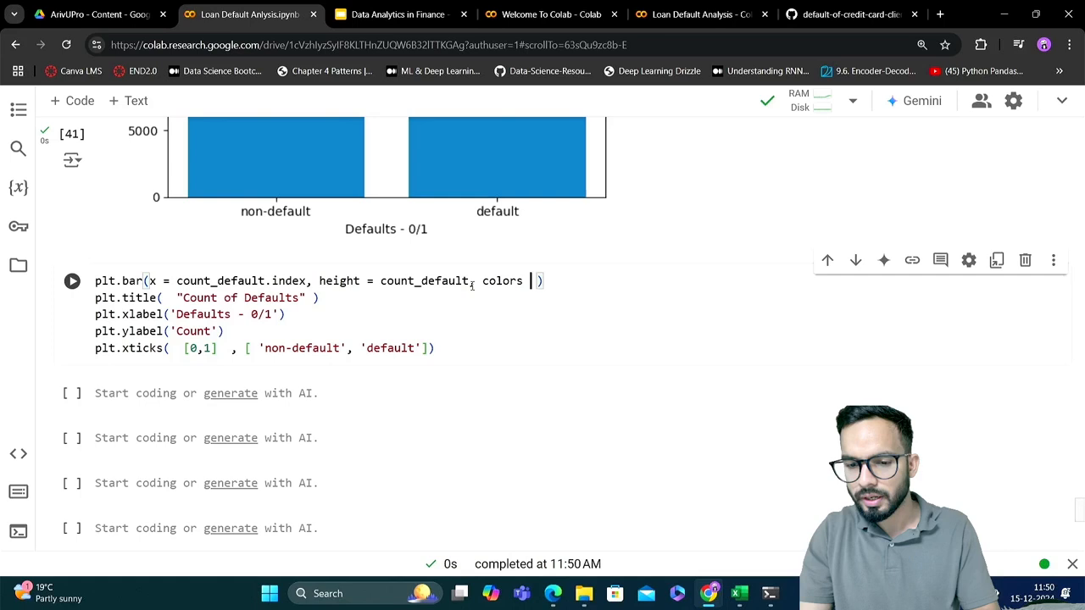
type("[")
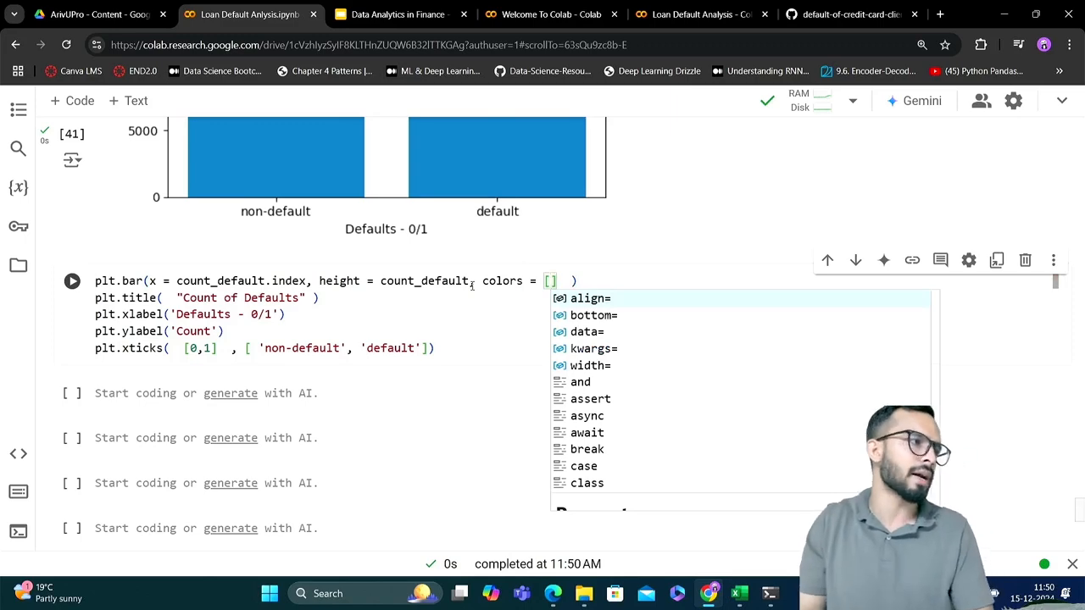
type("'red")
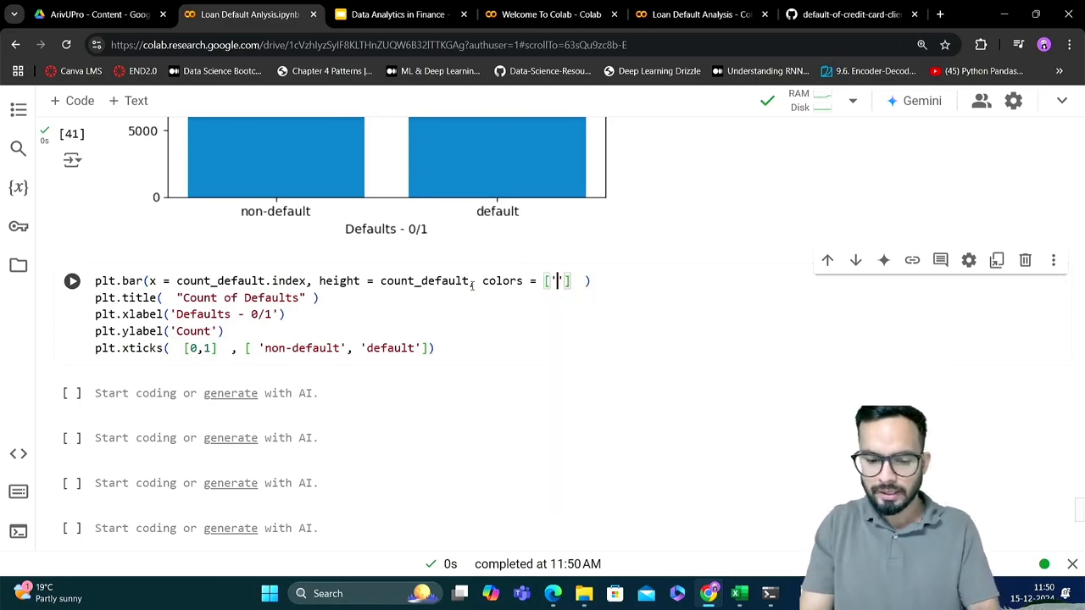
type("', '")
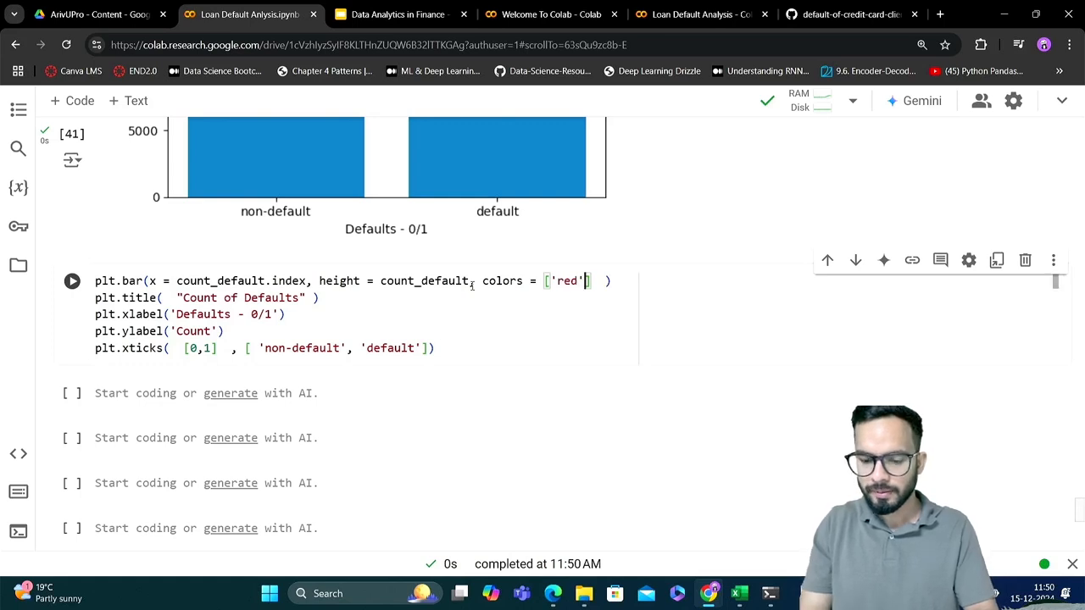
type("green")
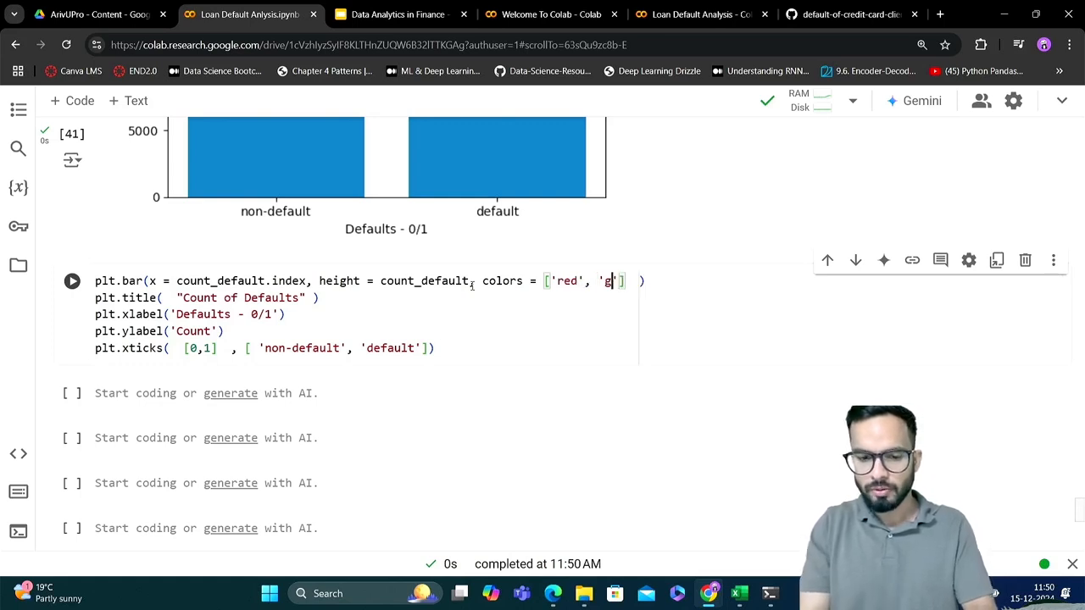
Change the bar colour list in the copied plt.bar call to ['green', 'red'] and run the cell
double_click(566, 282)
type("green")
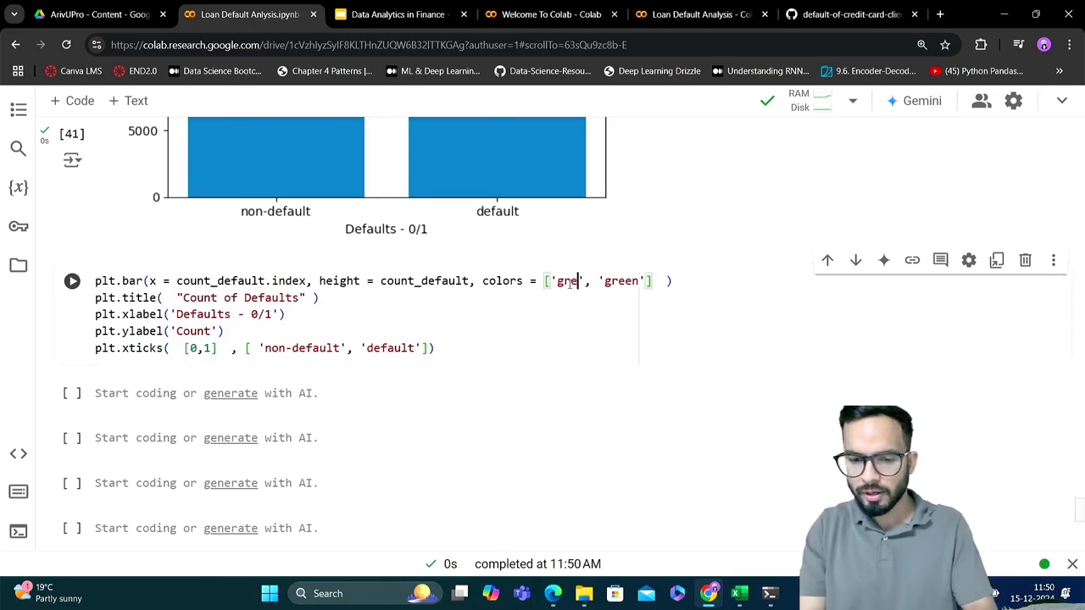
double_click(634, 281)
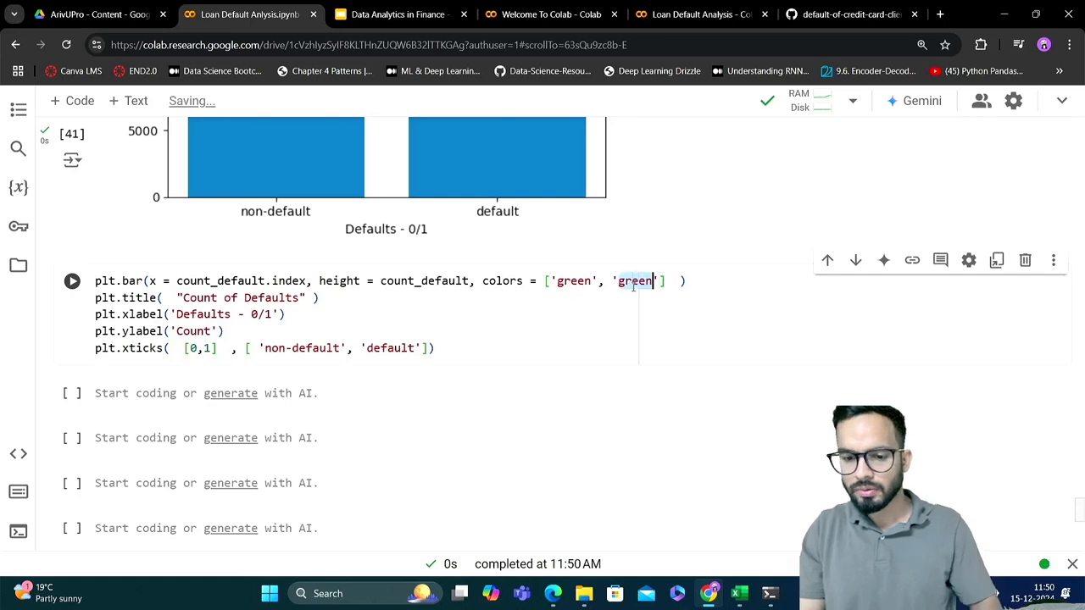
type("red")
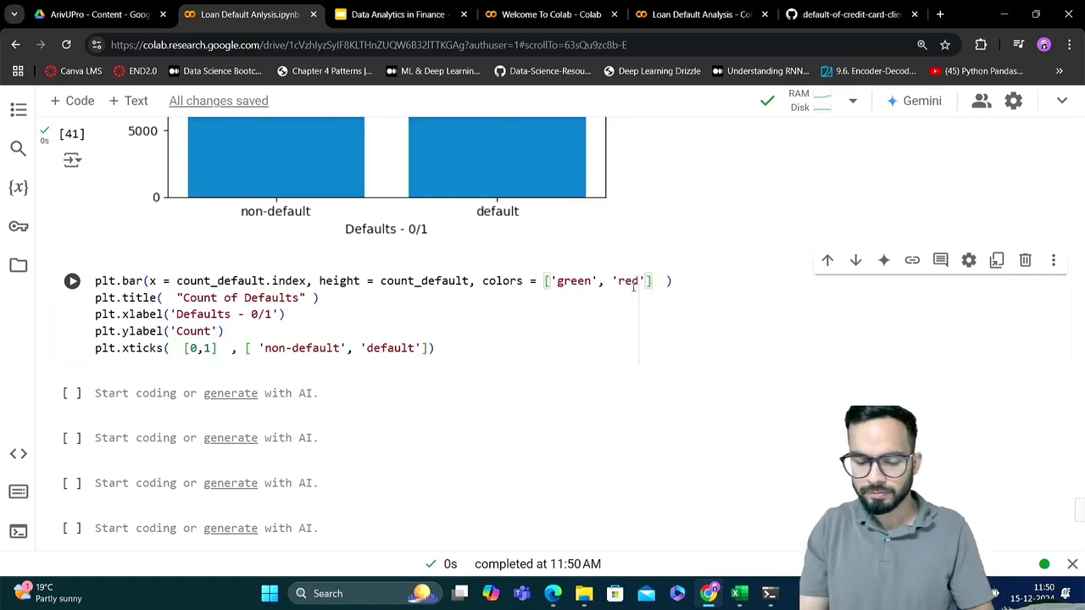
key("ctrl+Return")
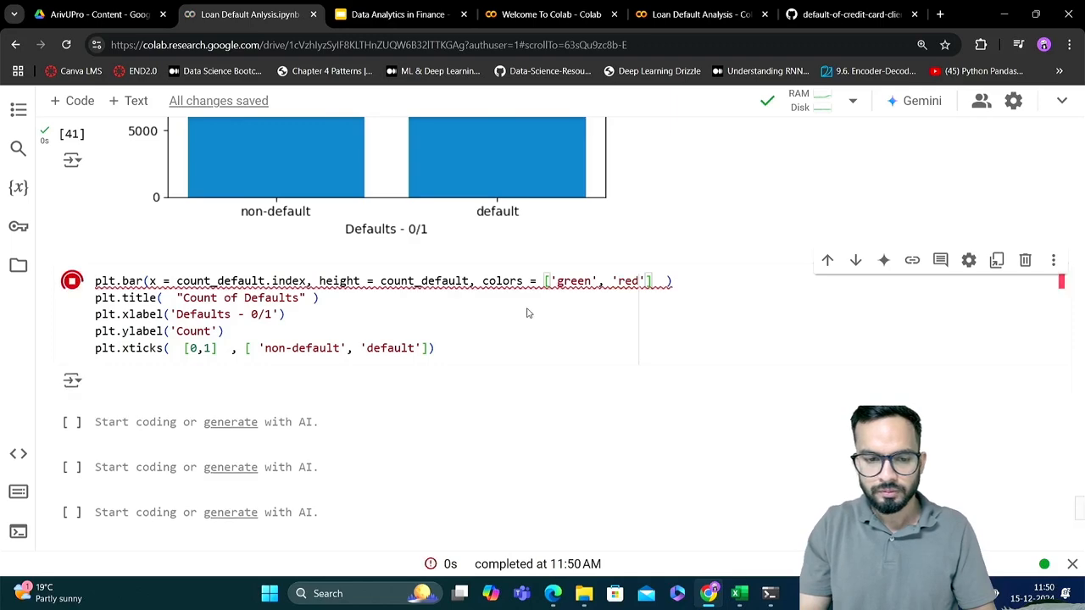
Correct the colour argument's name in the plt.bar call to color, rerun the cell and check the redrawn chart
left_click(520, 282)
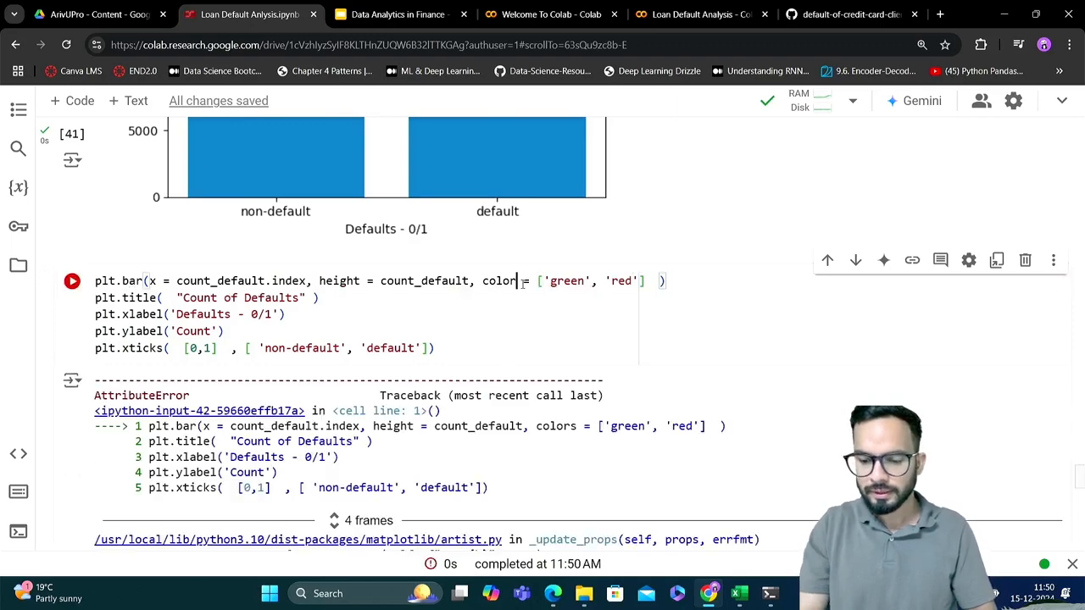
key("BackSpace")
key("ctrl+Return")
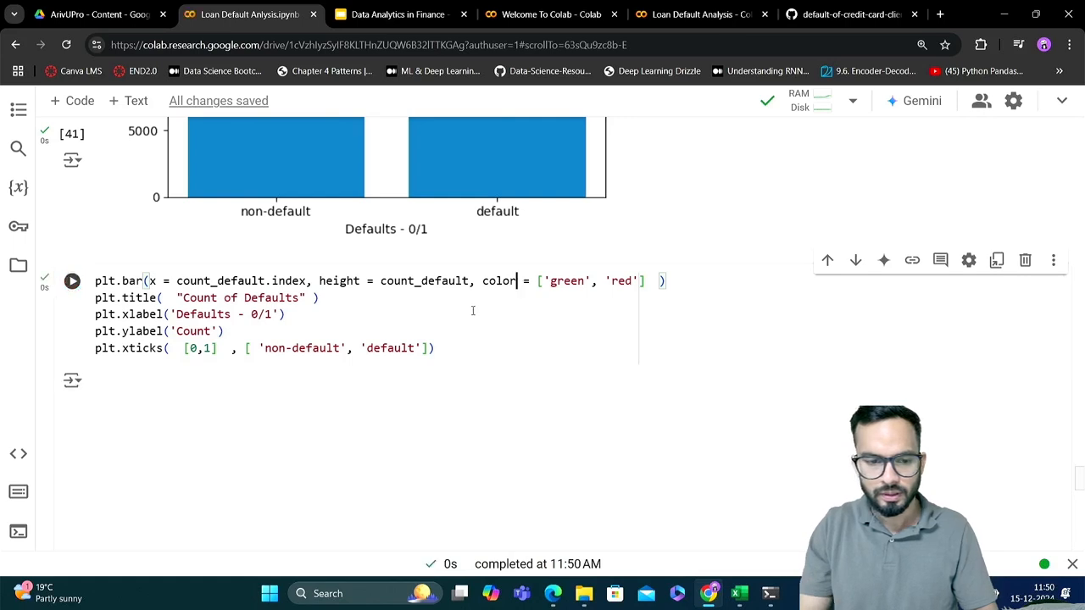
scroll(460, 315, "down", 2)
scroll(460, 314, "down", 3)
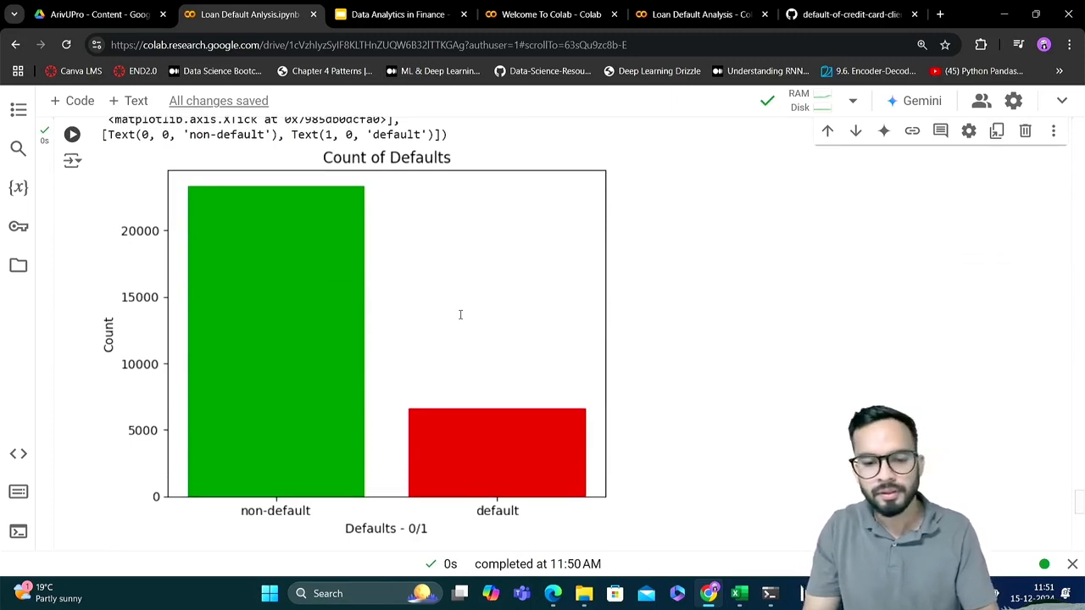
scroll(460, 314, "up", 2)
scroll(460, 314, "down", 1)
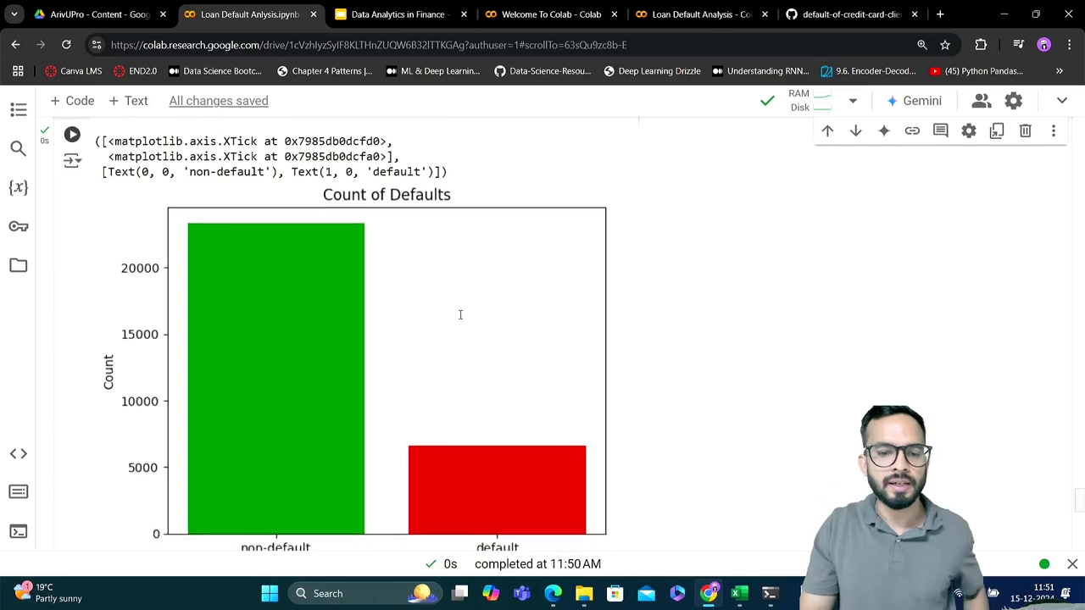
Review the x, height and color arguments of the plt.bar call, including each colour in the list
scroll(460, 314, "up", 3)
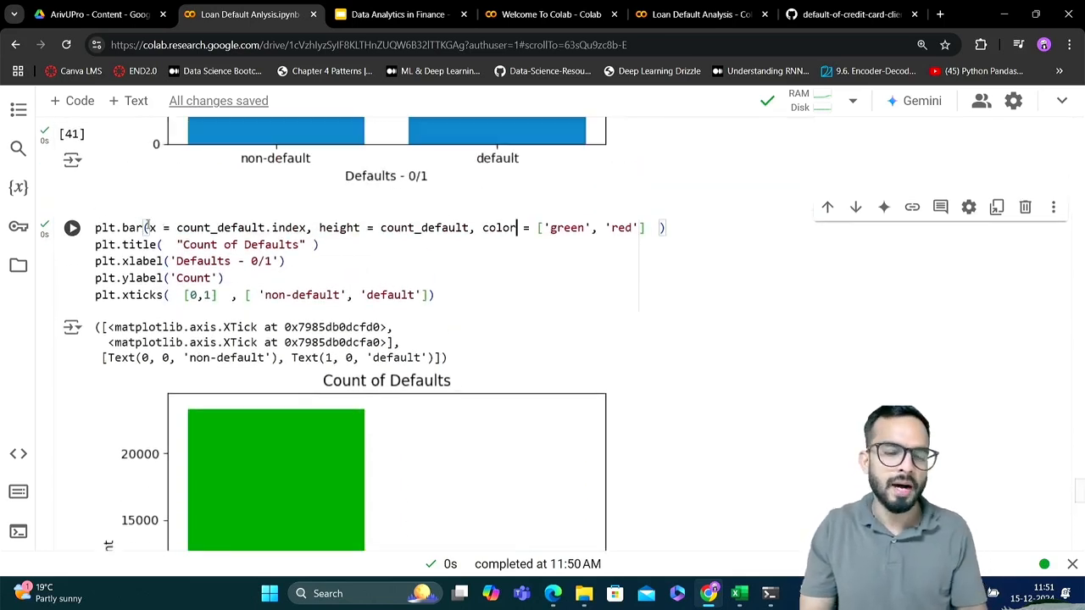
double_click(186, 228)
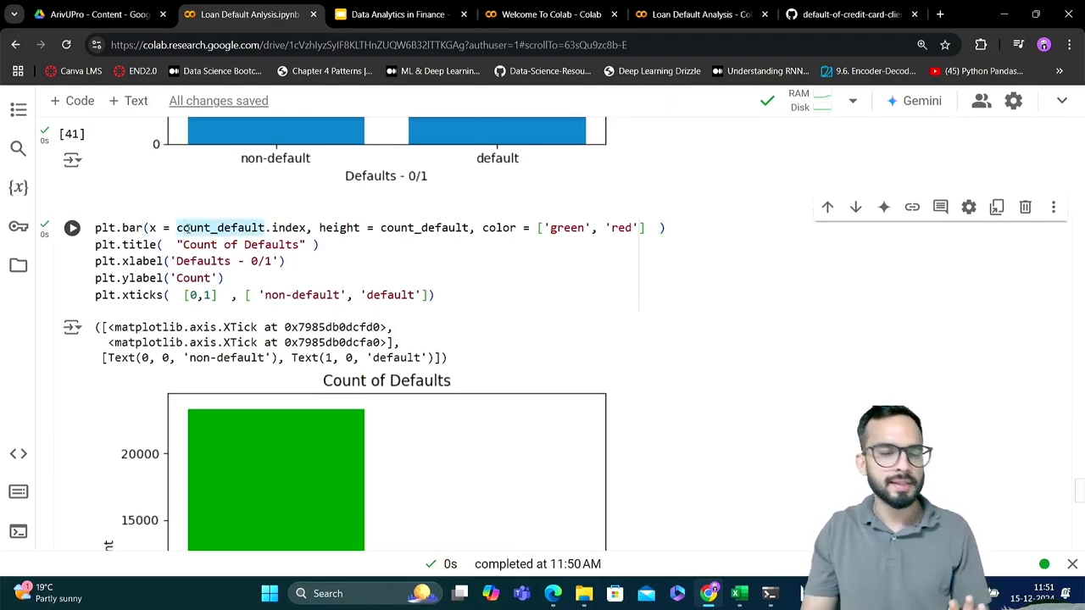
double_click(339, 228)
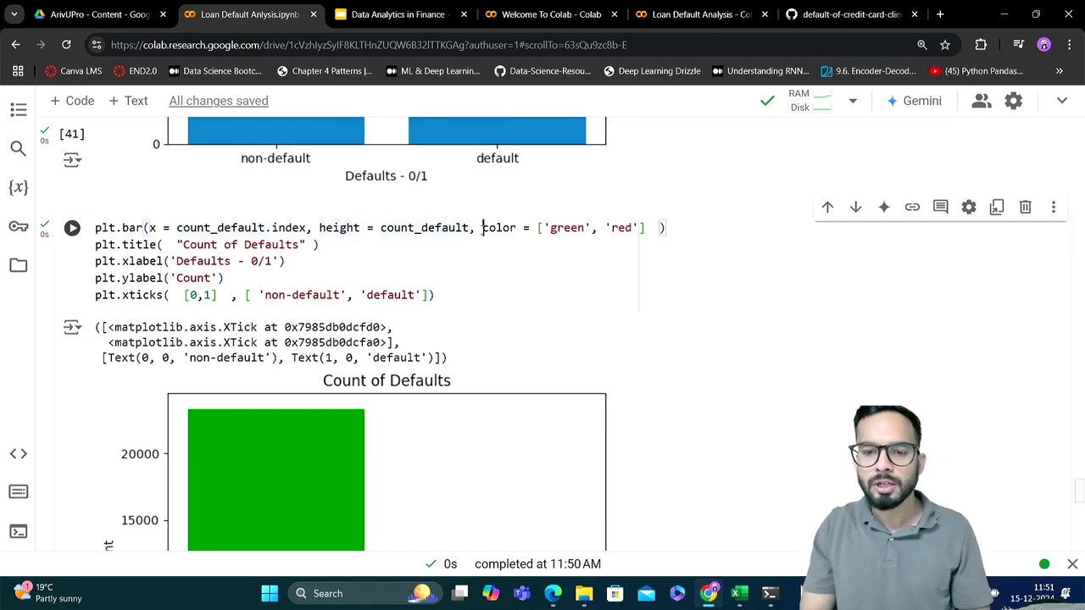
left_click_drag(483, 227, 646, 227)
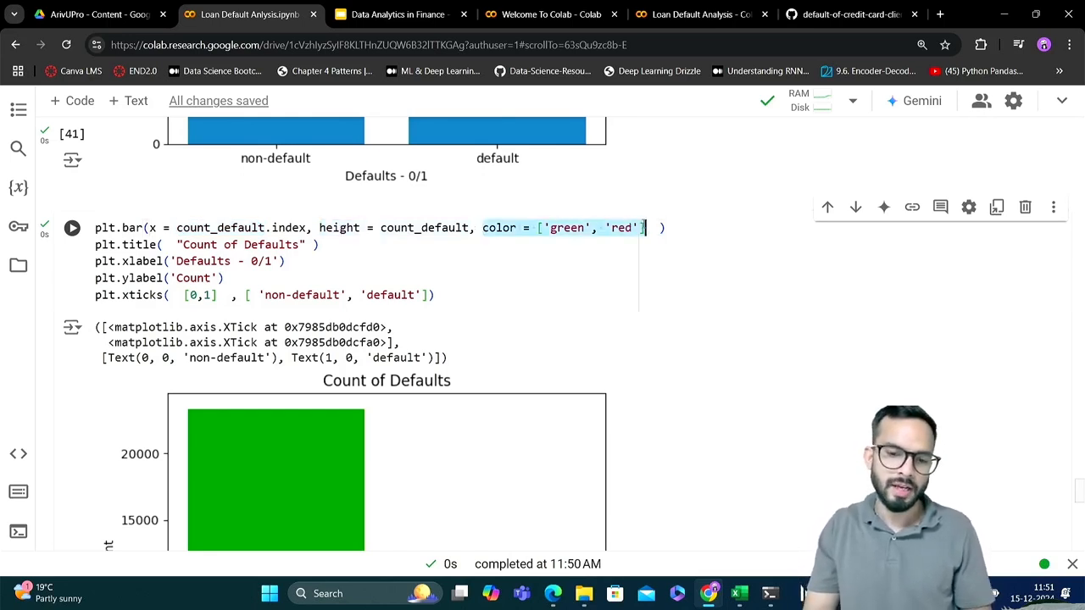
double_click(564, 228)
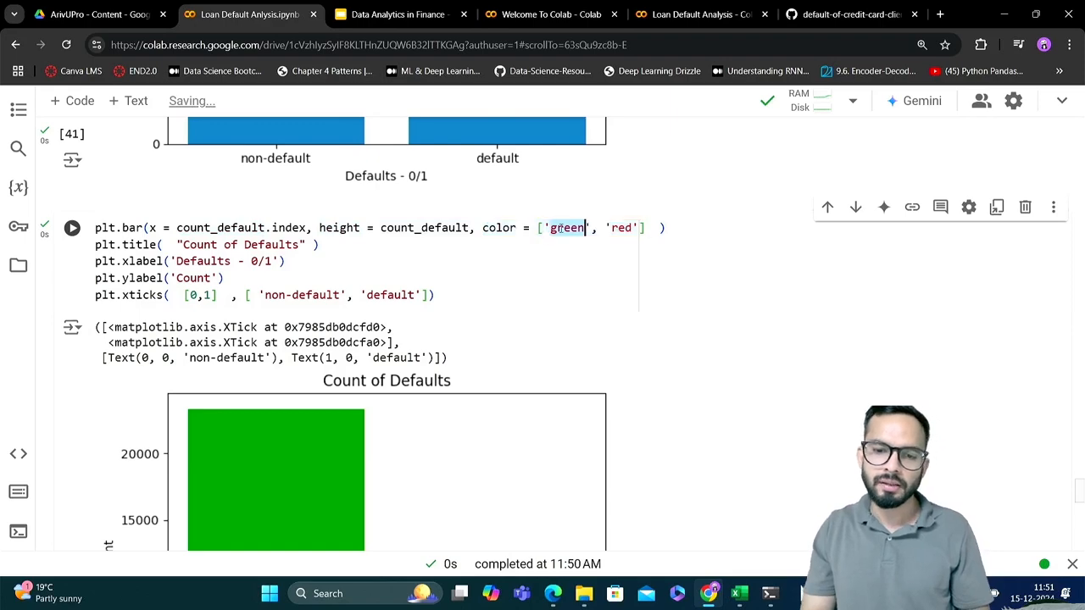
double_click(621, 228)
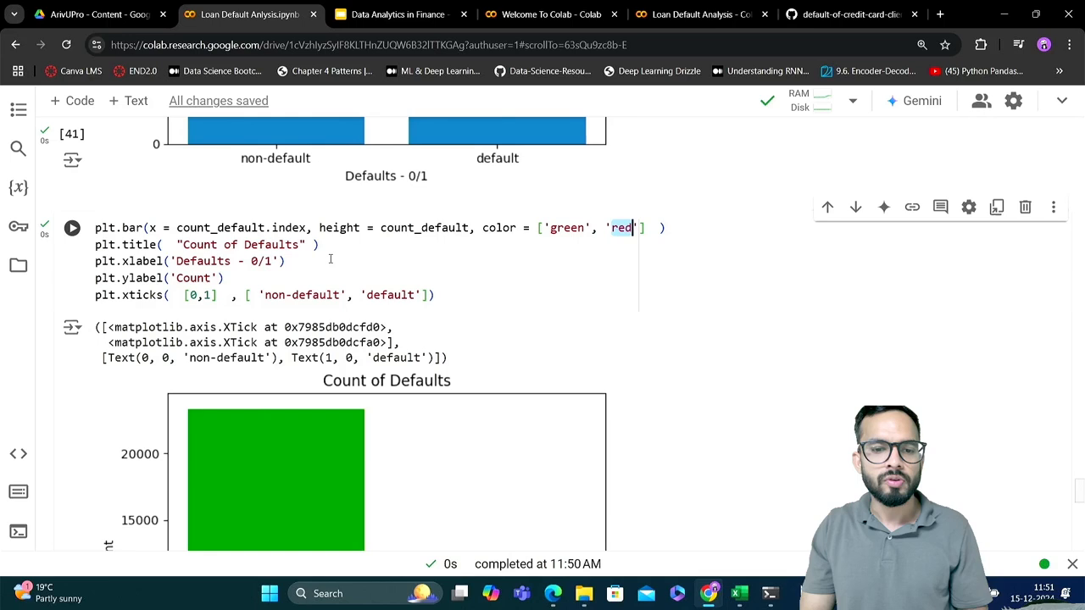
Review the plt.title, plt.xlabel, plt.ylabel and plt.xticks lines and compare them with the coloured chart
left_click(321, 244)
left_click_drag(322, 244, 89, 245)
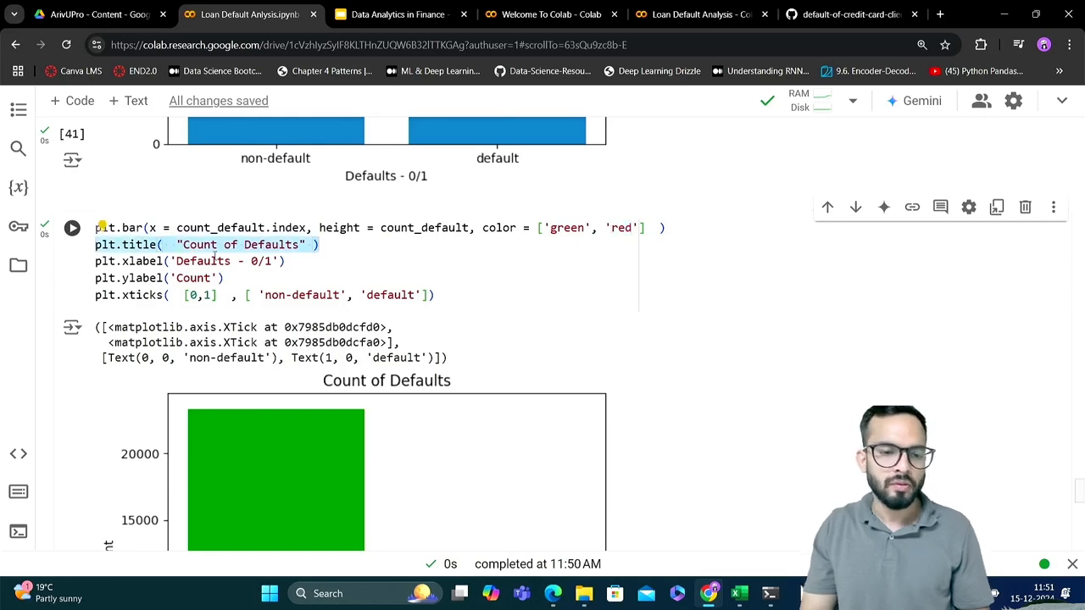
left_click_drag(285, 261, 89, 261)
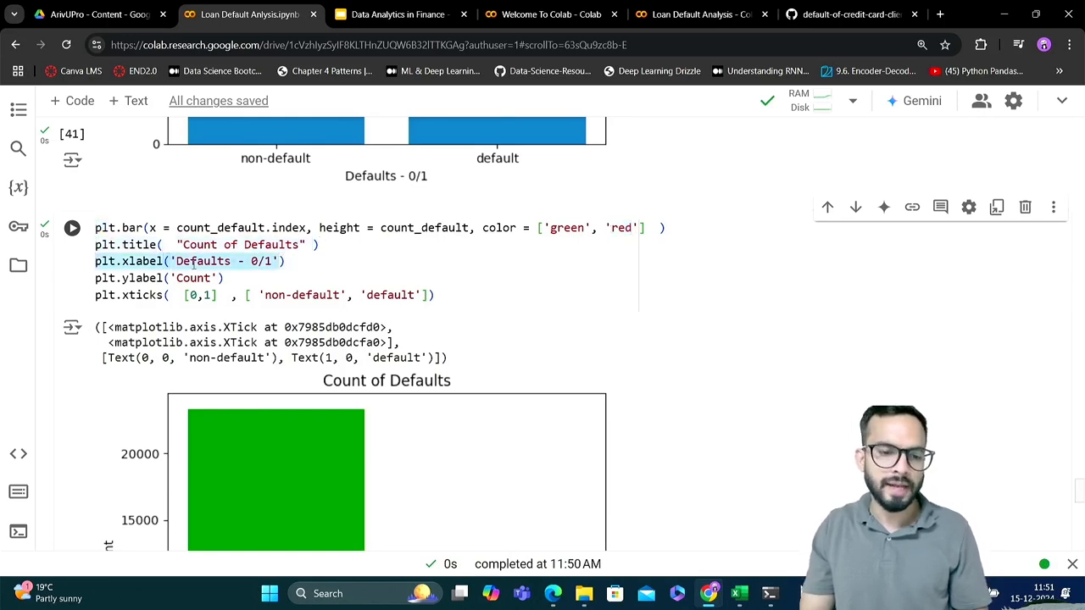
left_click_drag(229, 277, 92, 278)
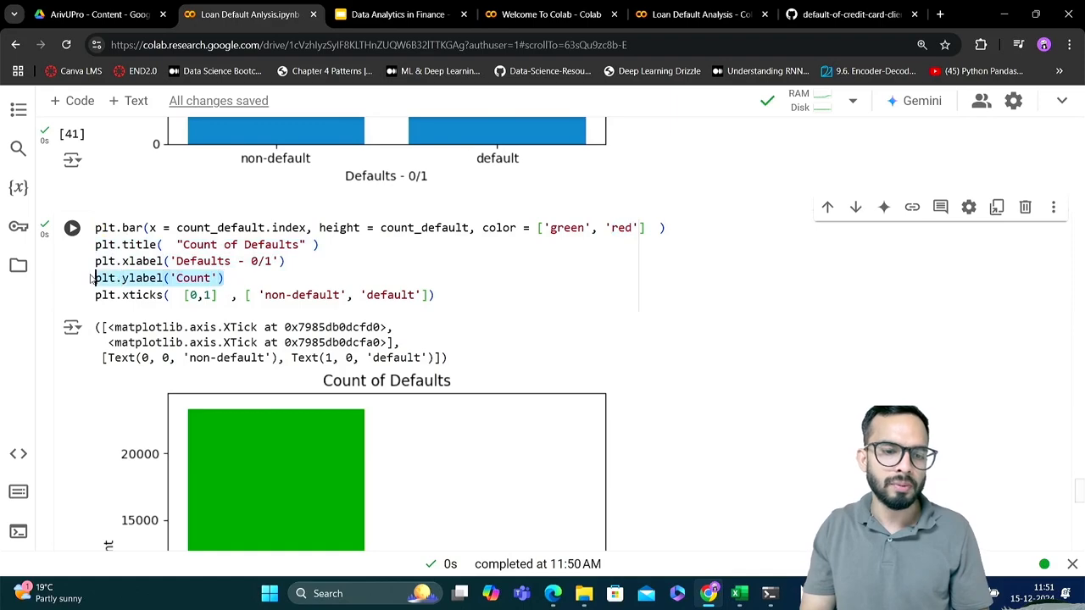
left_click(194, 296)
scroll(197, 301, "down", 1)
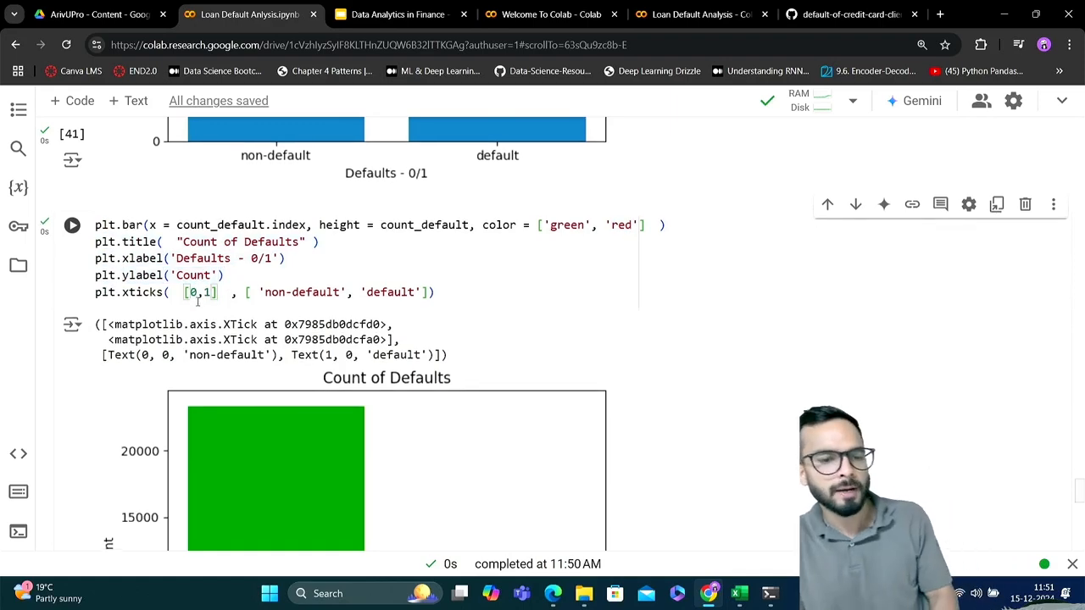
scroll(197, 300, "down", 2)
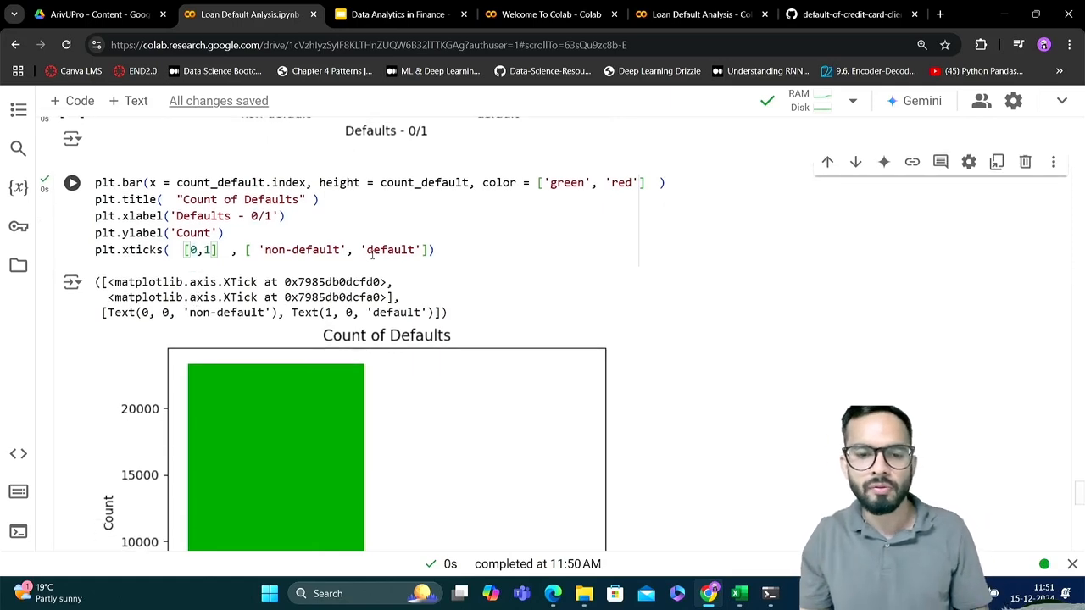
scroll(381, 257, "down", 5)
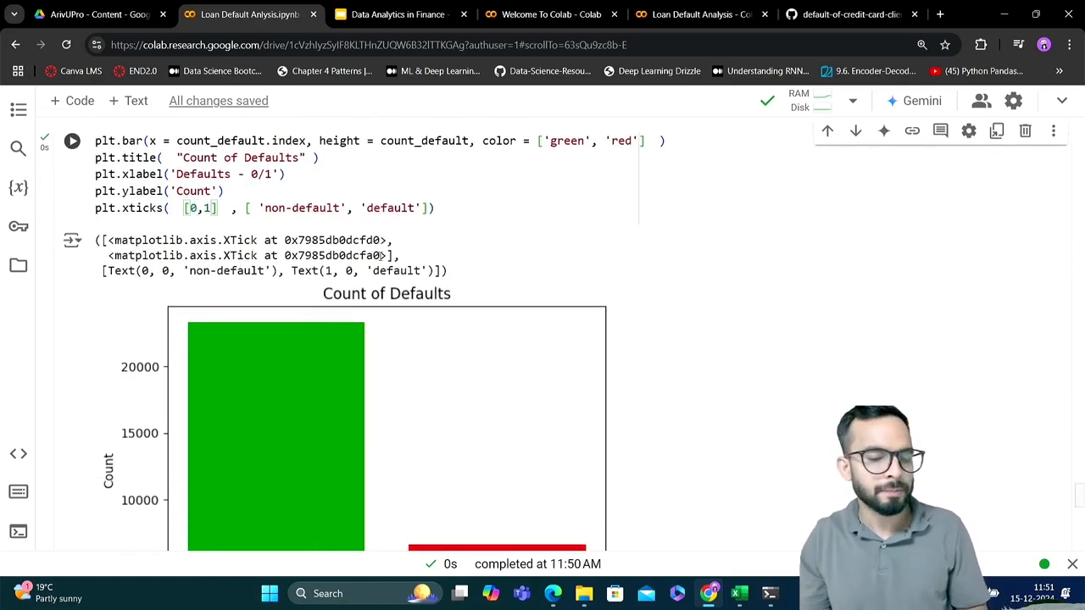
scroll(380, 257, "down", 6)
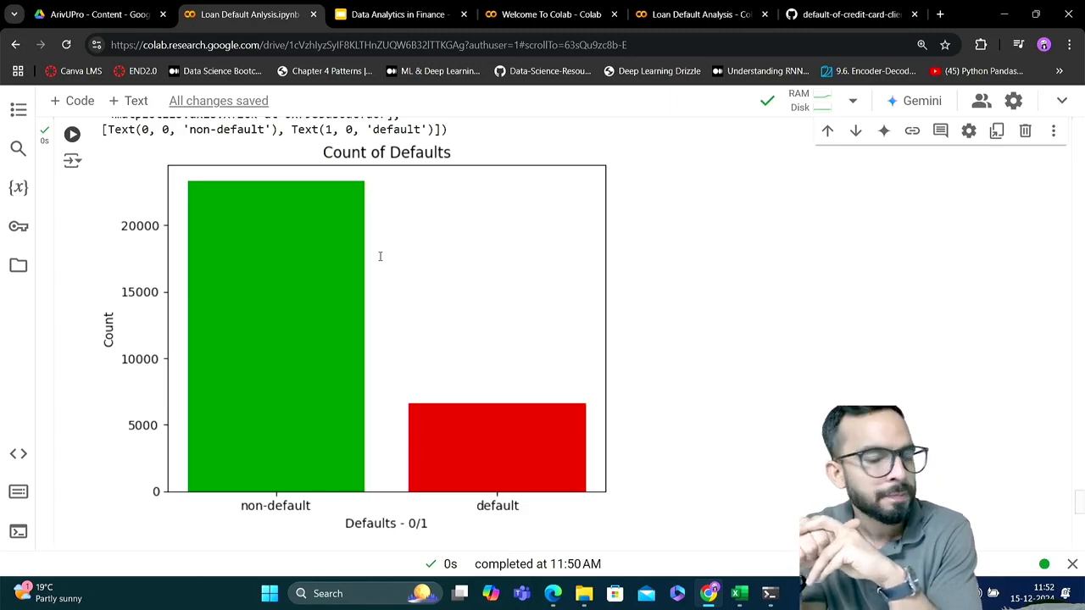
scroll(380, 256, "up", 3)
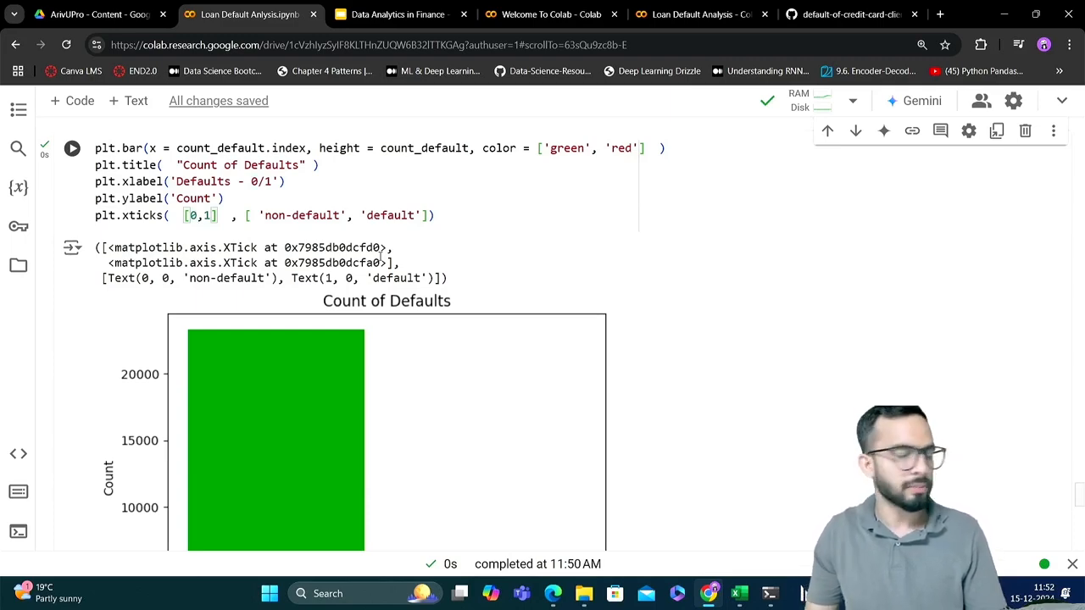
scroll(384, 228, "down", 3)
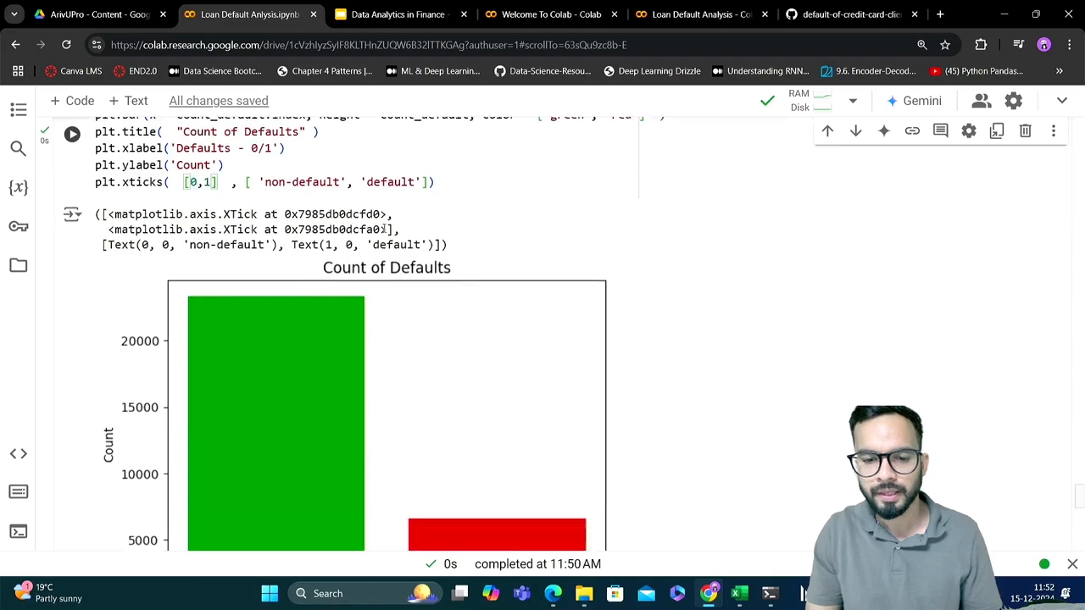
Copy the normalised MARRIAGE by default.payment.next.month crosstab code into the first empty code cell below the coloured chart
scroll(383, 229, "down", 2)
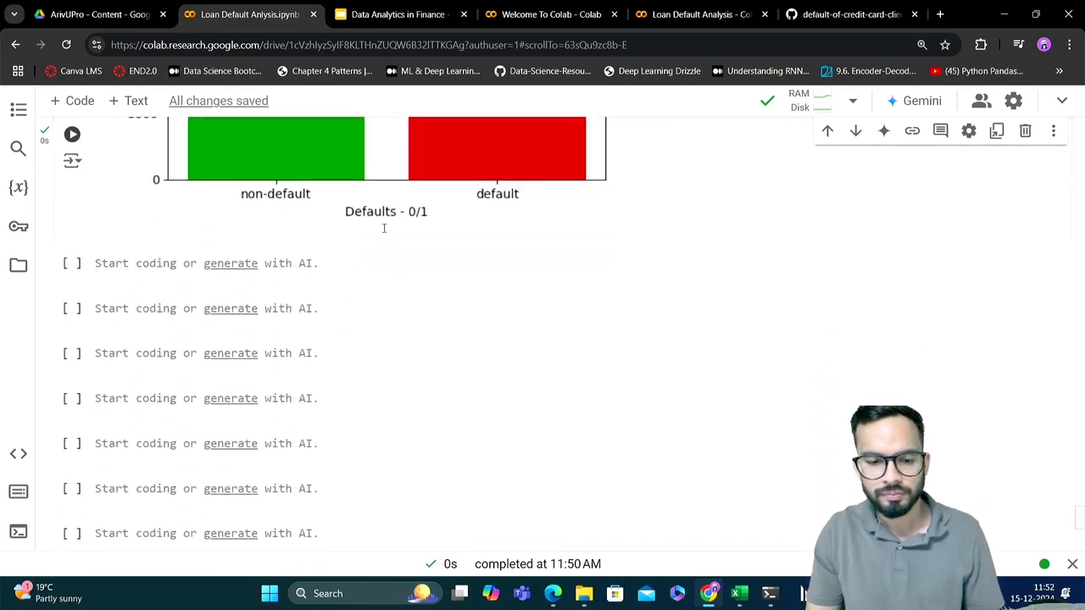
left_click(354, 258)
scroll(356, 259, "up", 6)
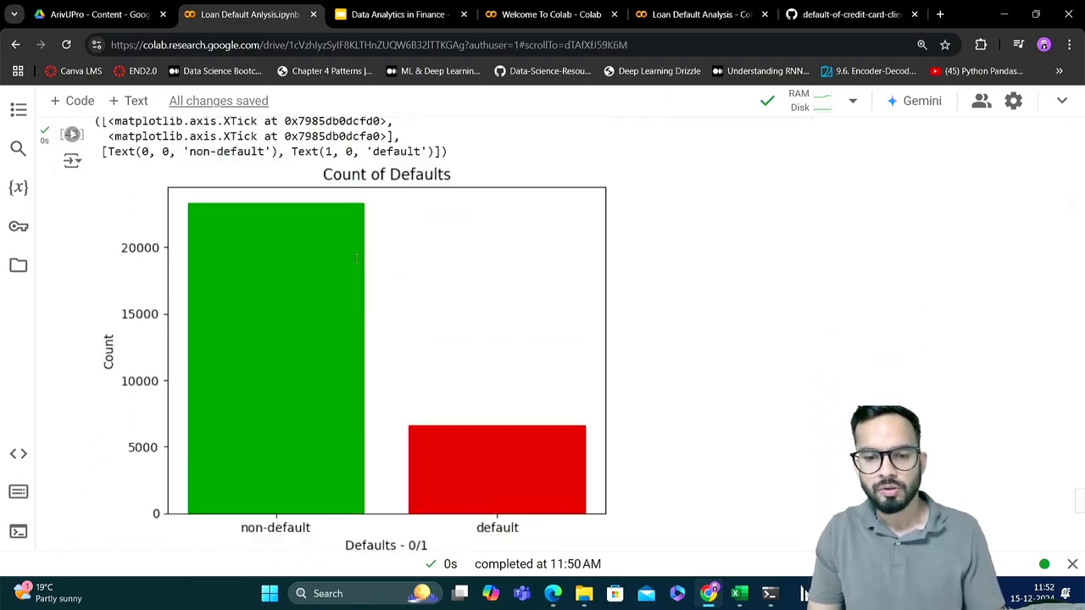
scroll(356, 258, "up", 12)
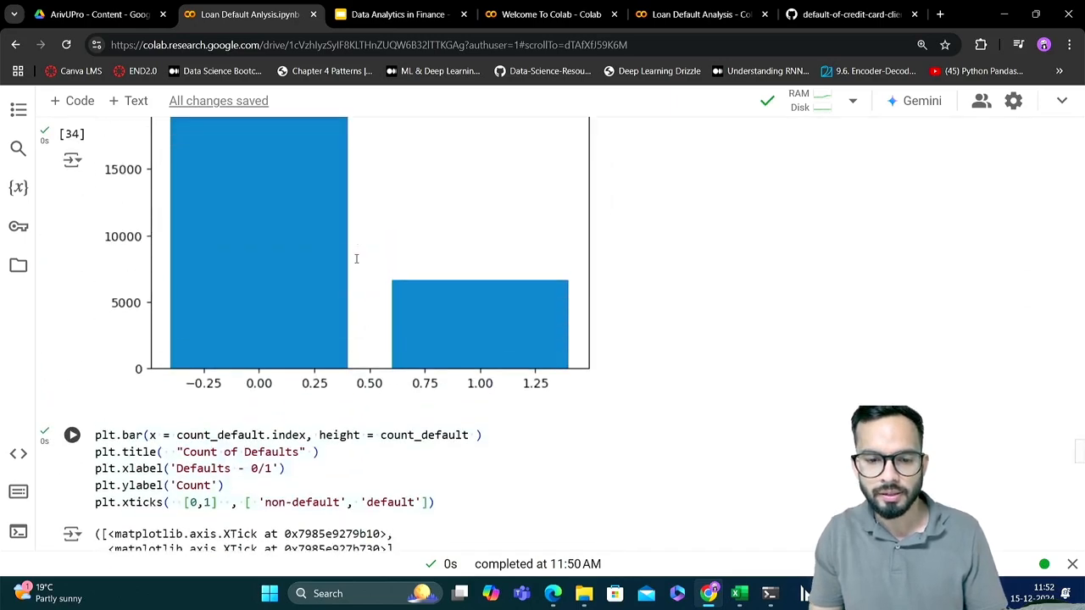
scroll(356, 258, "up", 4)
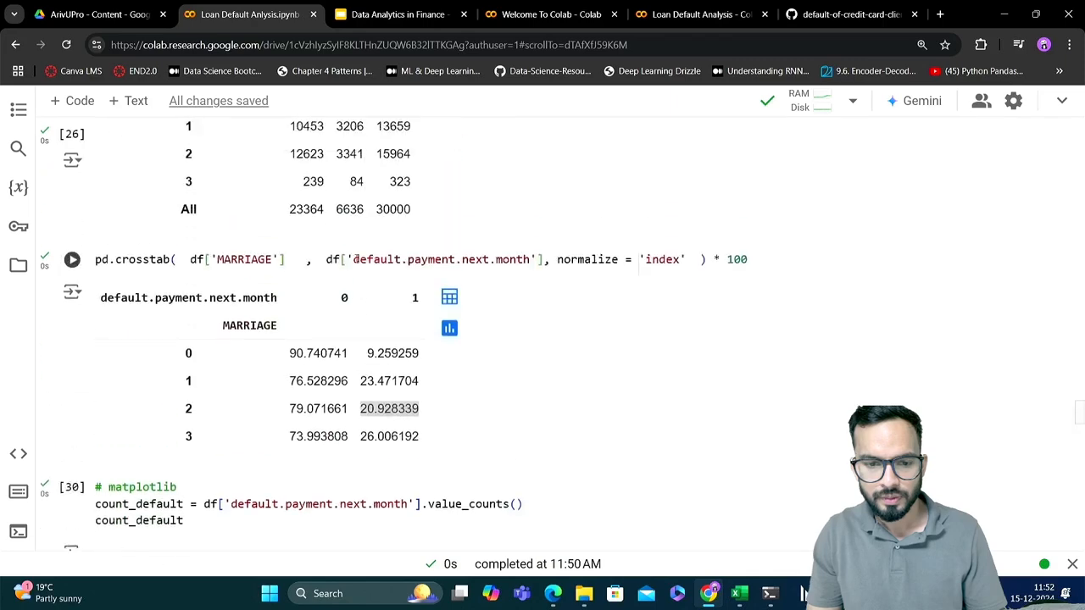
left_click(327, 317)
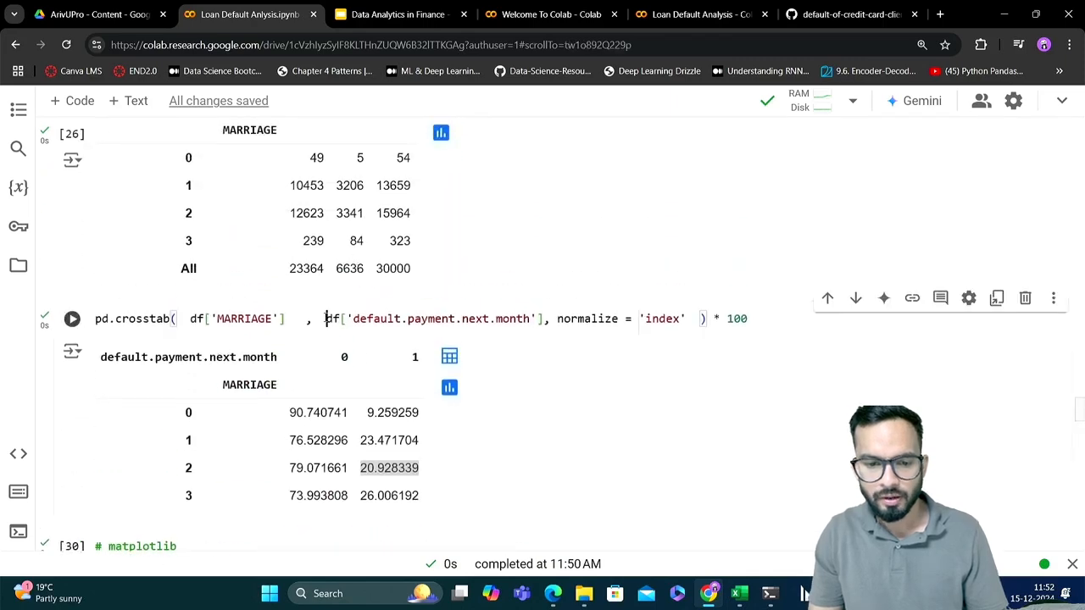
key("ctrl+a")
key("ctrl+c")
scroll(326, 321, "down", 5)
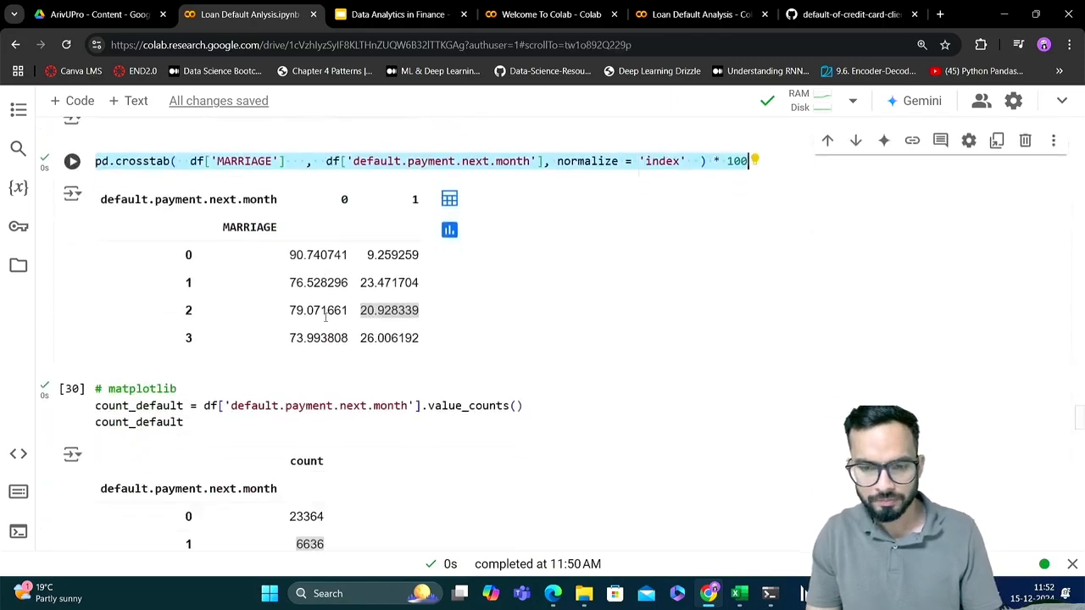
scroll(324, 322, "down", 12)
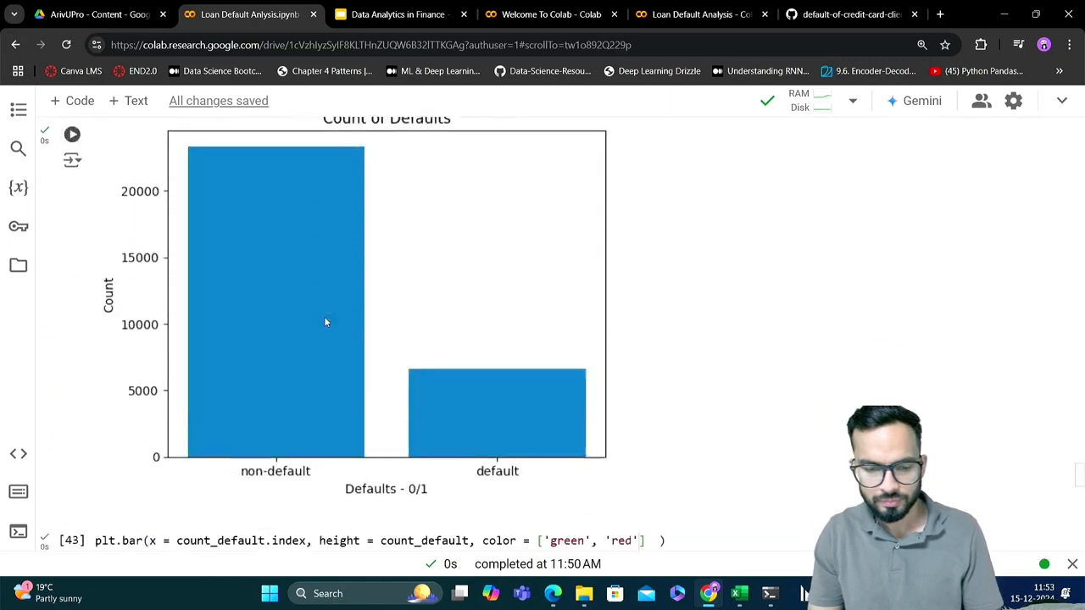
scroll(324, 320, "down", 10)
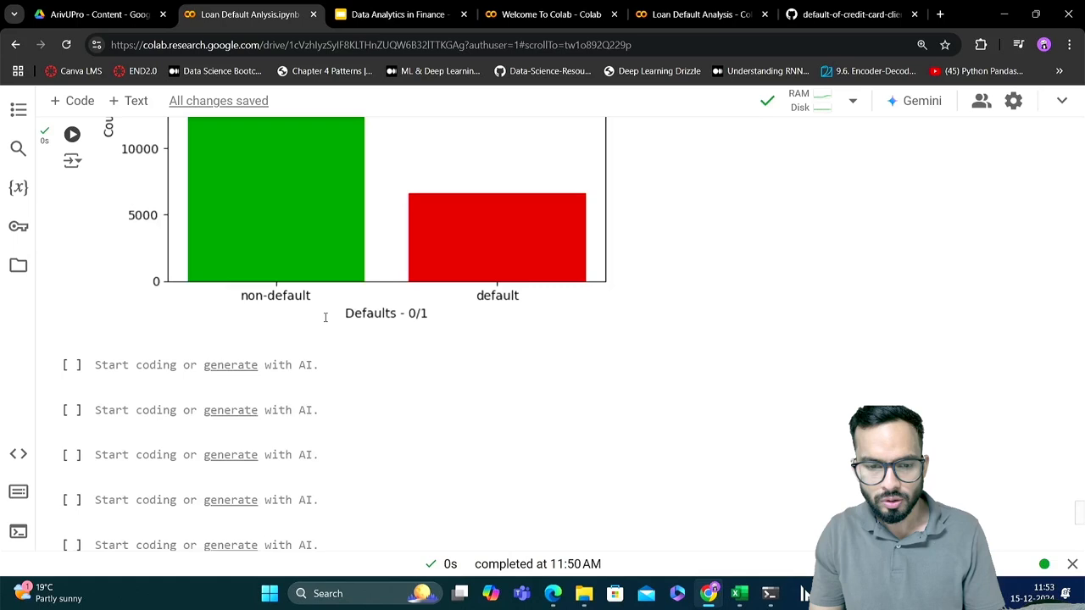
scroll(325, 317, "down", 1)
left_click(352, 360)
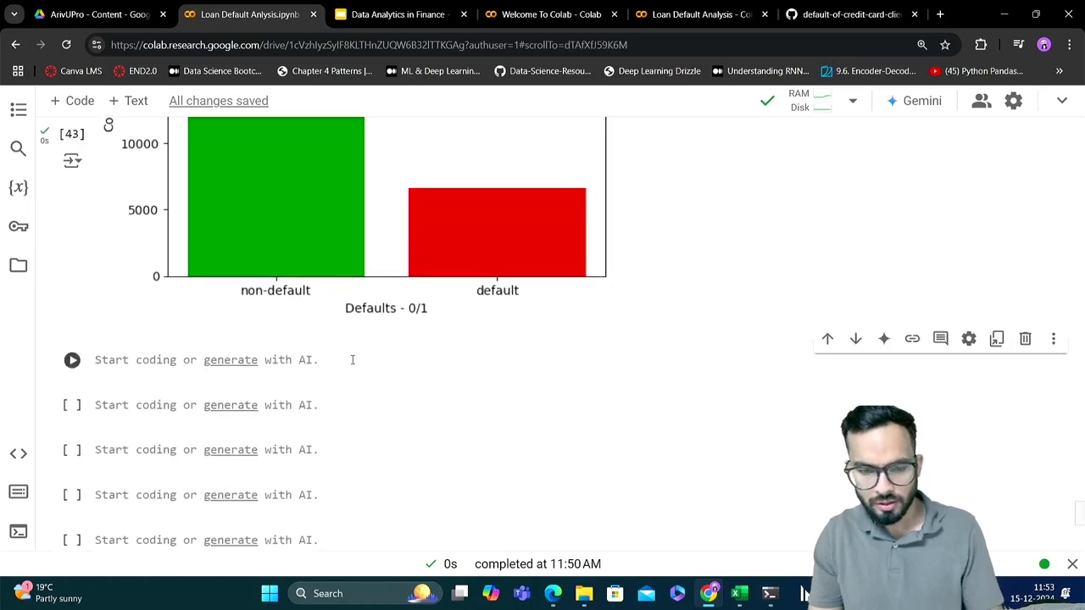
key("ctrl+v")
Remove the normalize argument and the * 100 factor from the copied MARRIAGE crosstab and run the cell for raw counts
left_click(266, 390)
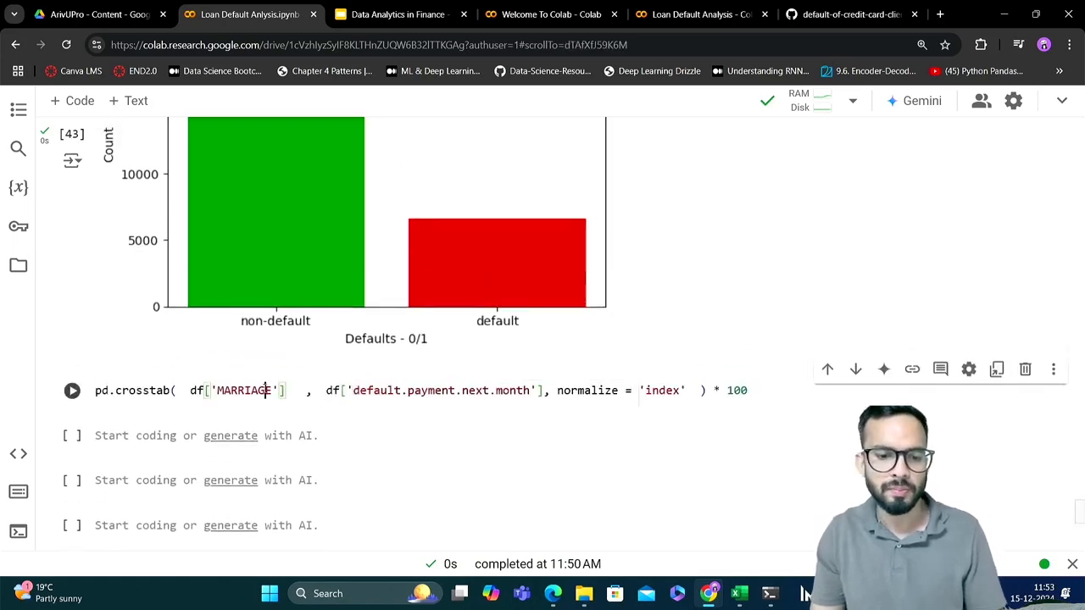
double_click(266, 390)
double_click(373, 391)
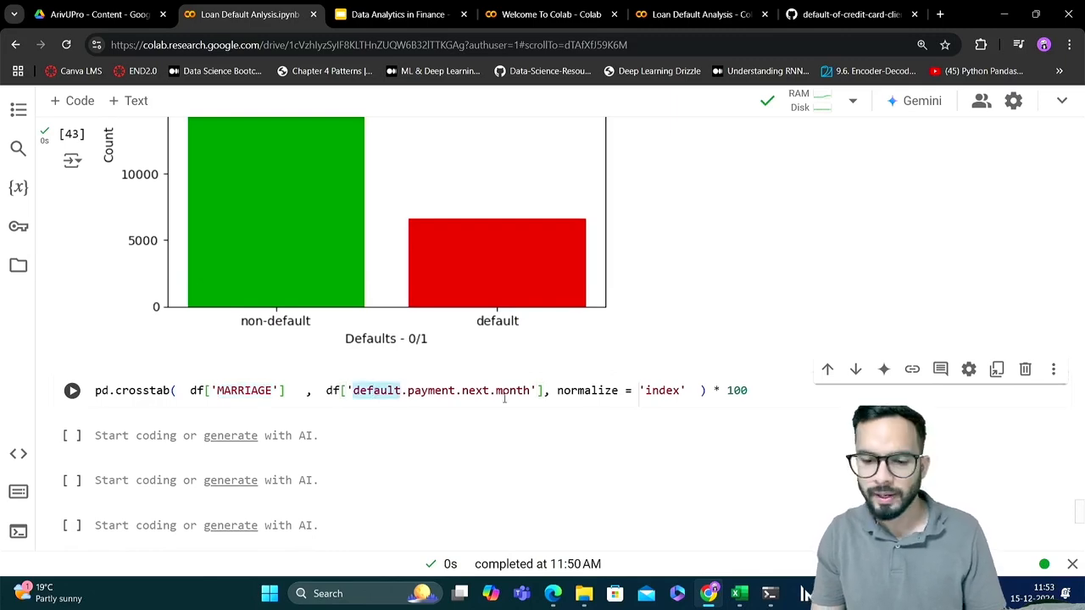
left_click_drag(543, 391, 695, 392)
key("BackSpace")
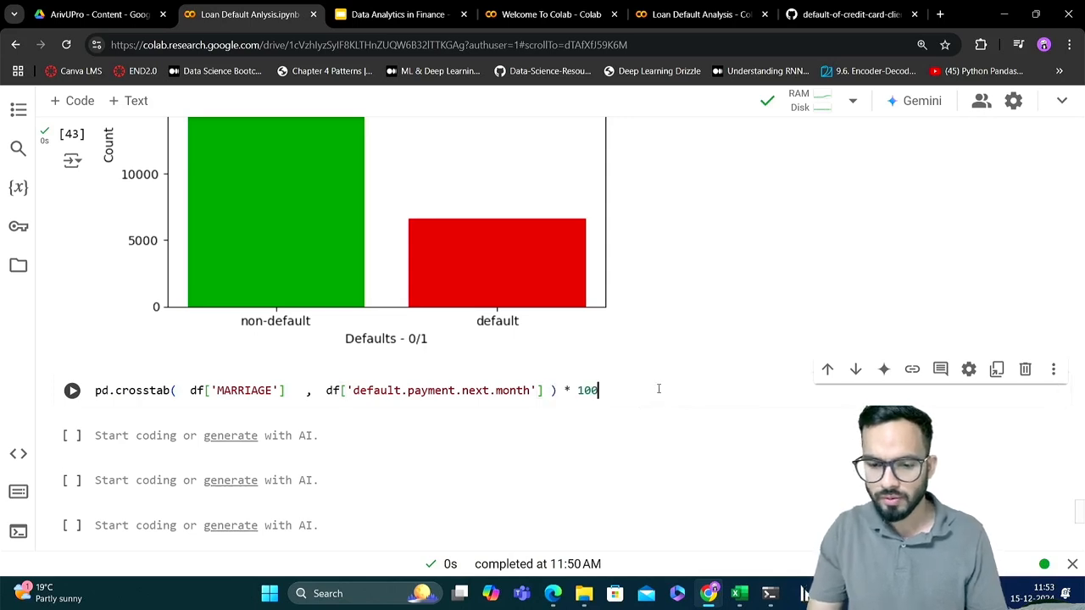
key("BackSpace")
key("BackSpace")
key("BackSpace")
key("BackSpace")
key("BackSpace")
key("BackSpace")
key("shift+Return")
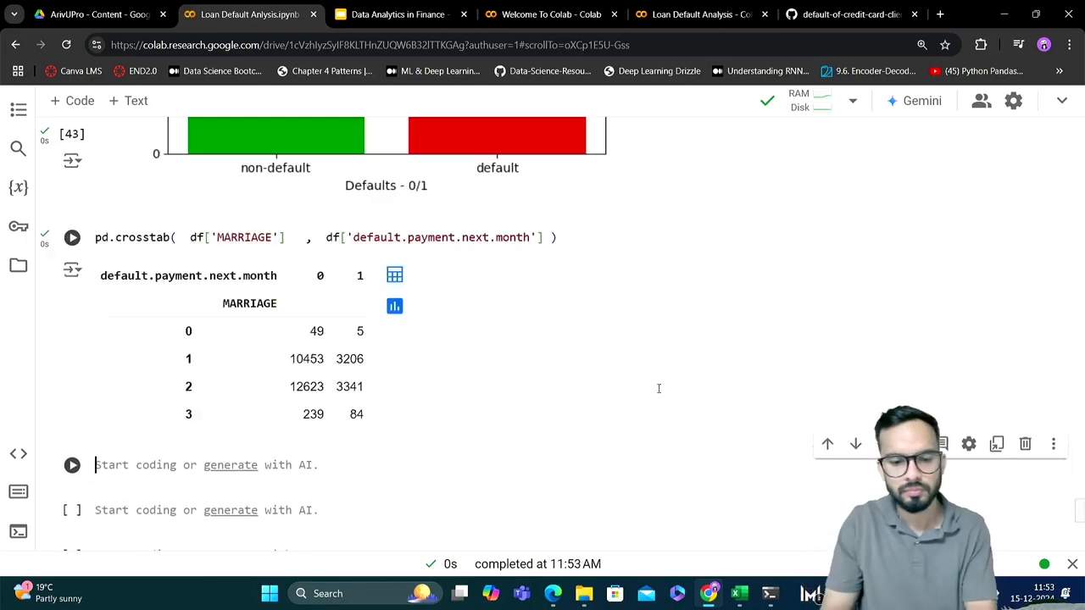
Append .plot(kind='bar') to the MARRIAGE crosstab, run the cell and check the resulting grouped bar chart
left_click(575, 242)
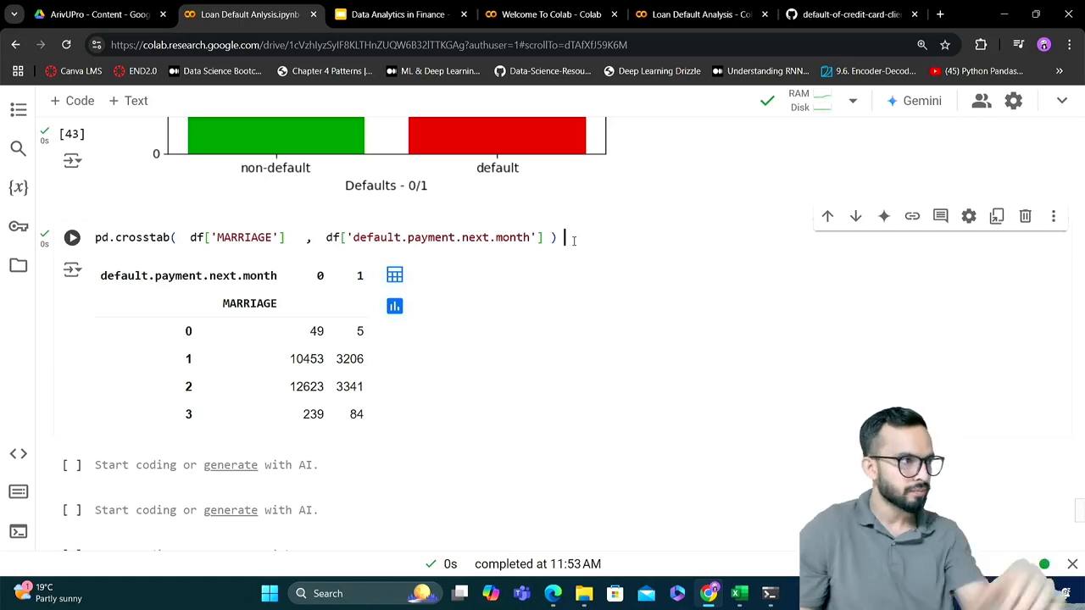
key("BackSpace")
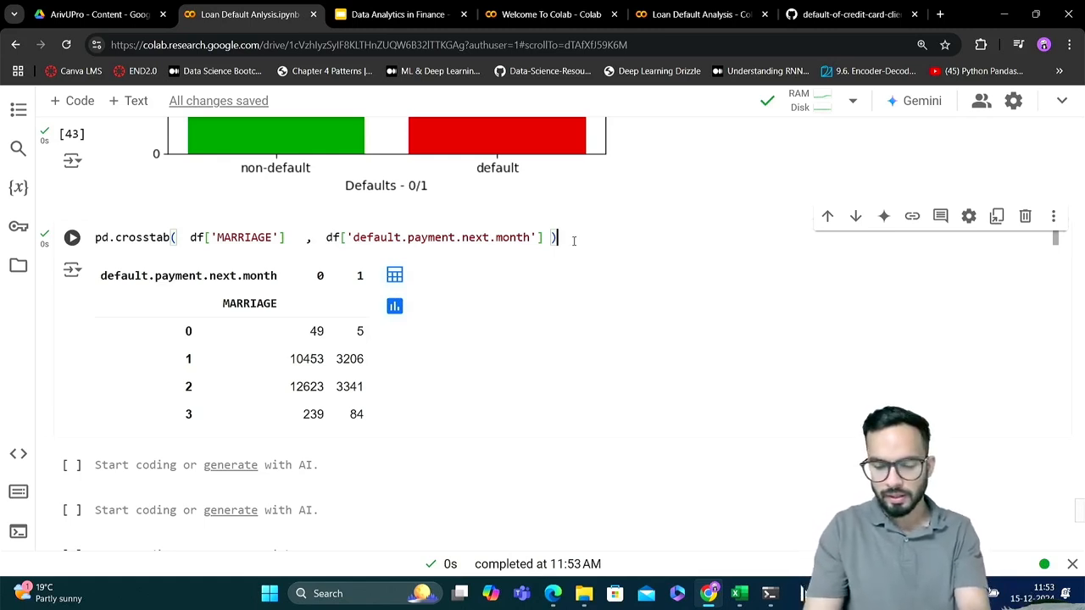
type(".pl")
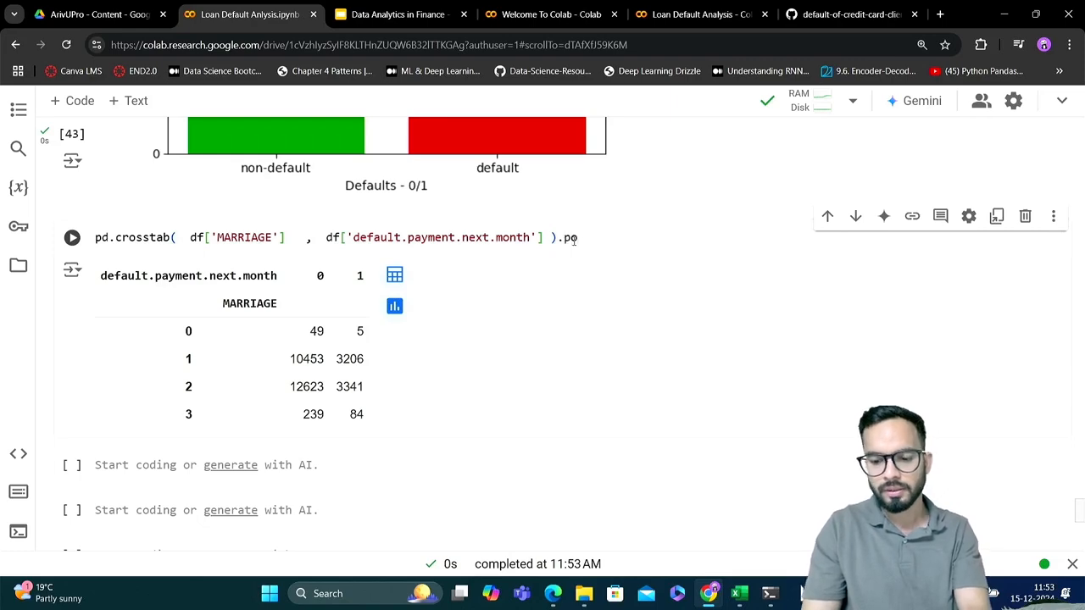
key("BackSpace")
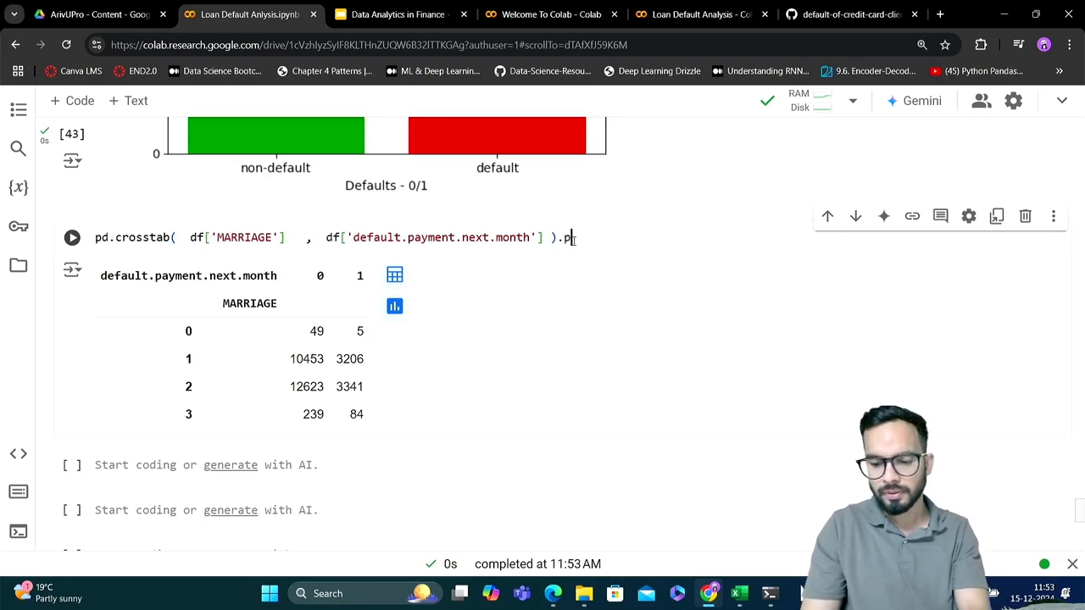
key("BackSpace")
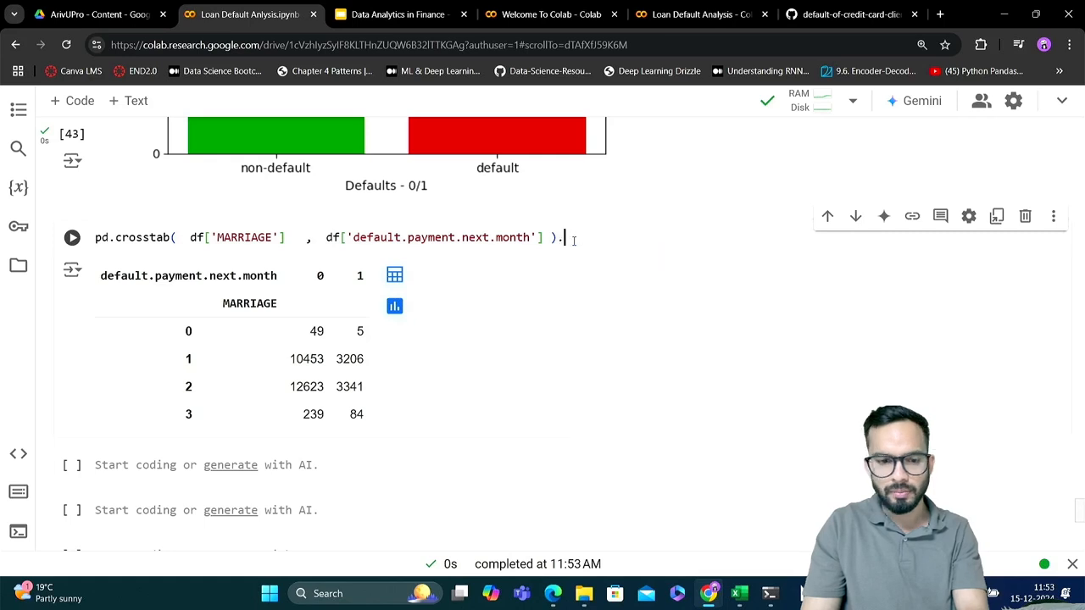
key("BackSpace")
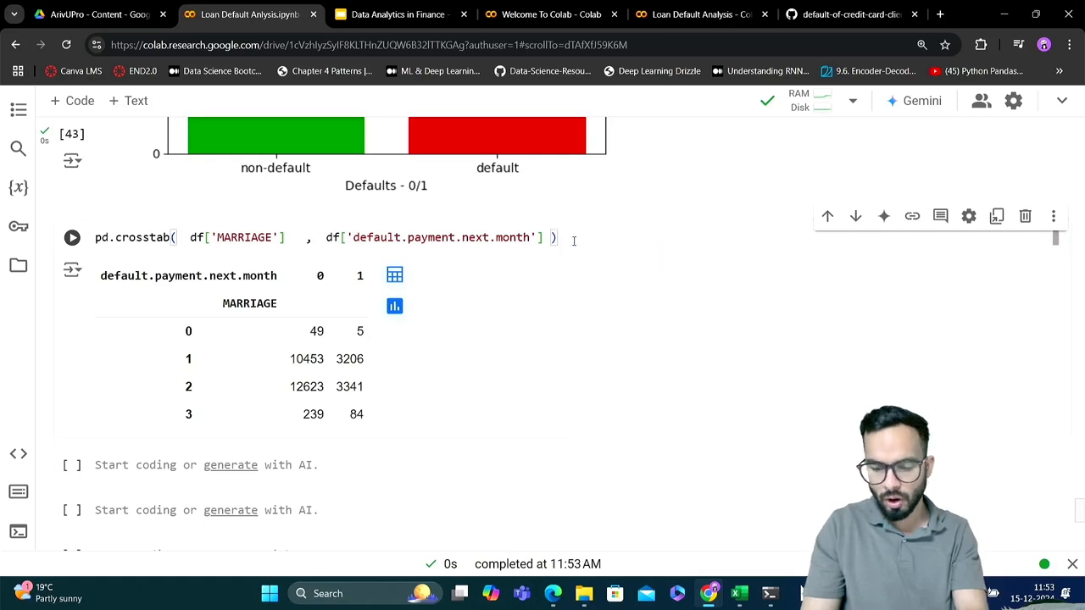
type(".plot")
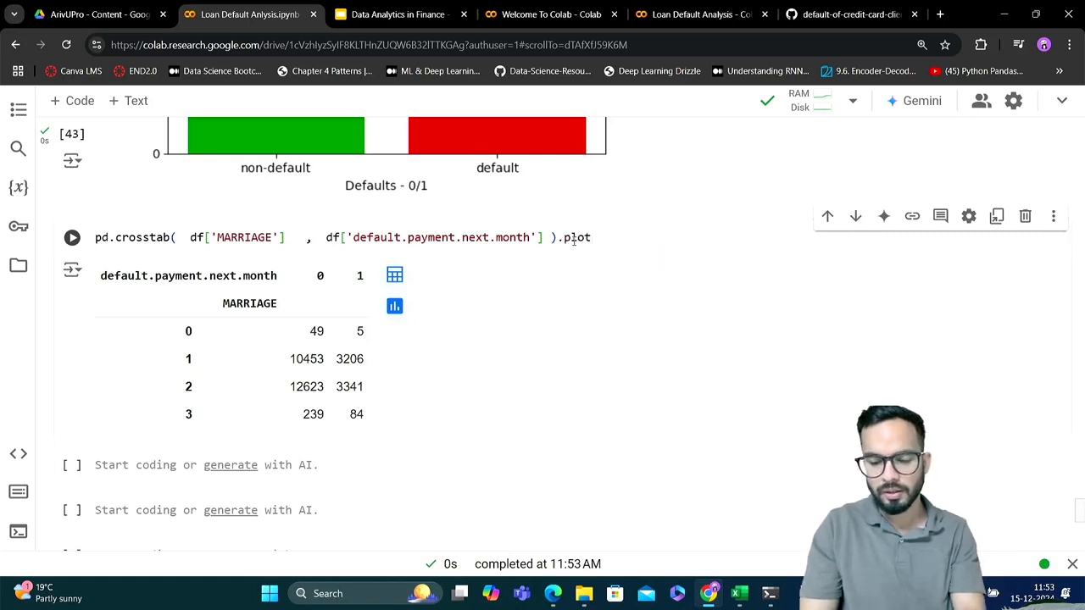
type("(ki")
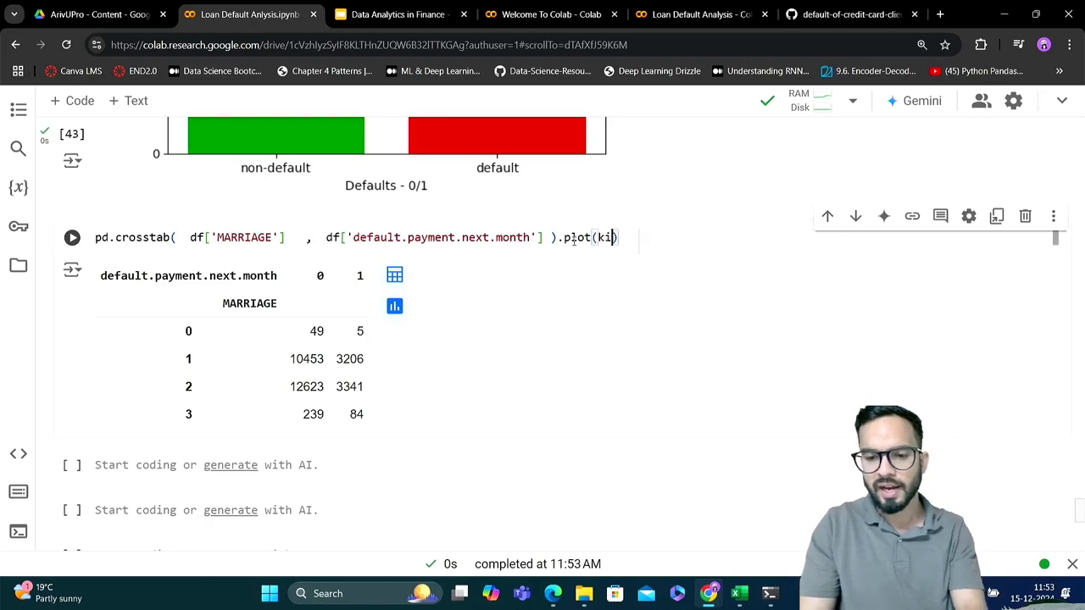
type("nd='b")
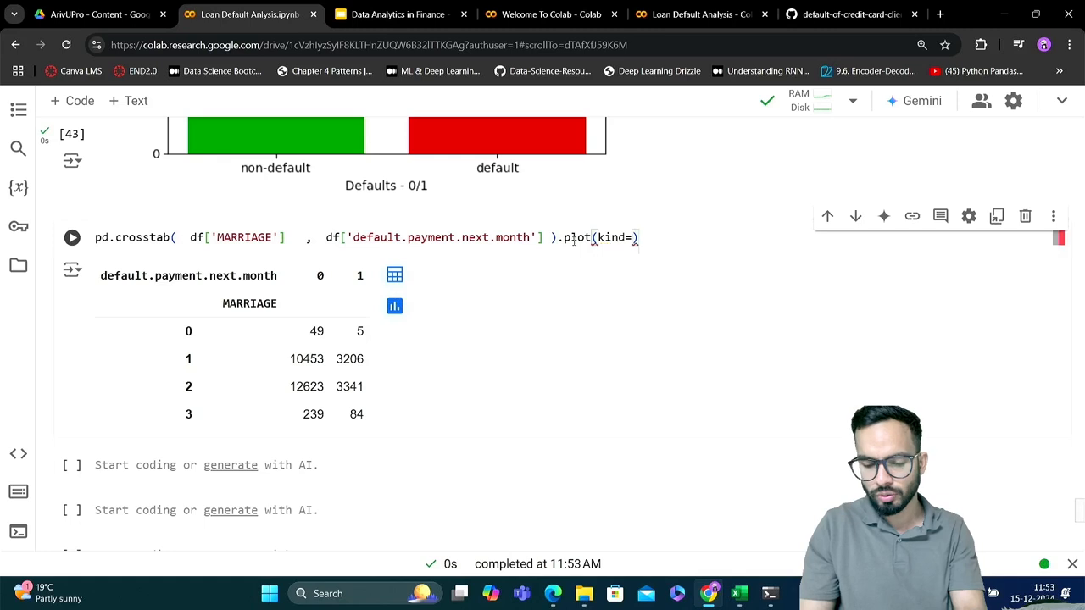
type("ar")
key("shift+Return")
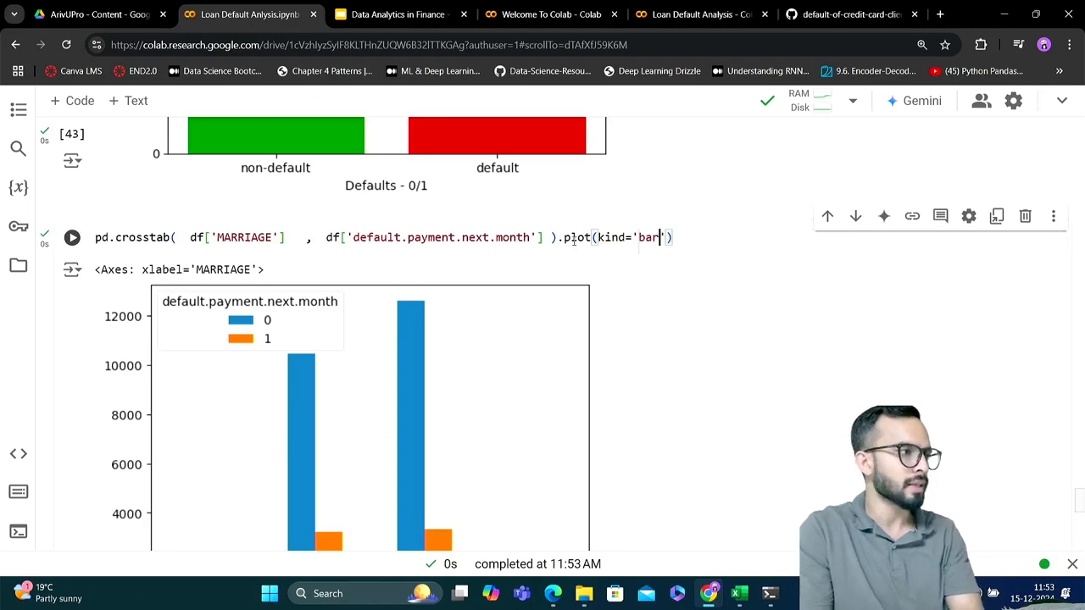
scroll(574, 240, "down", 2)
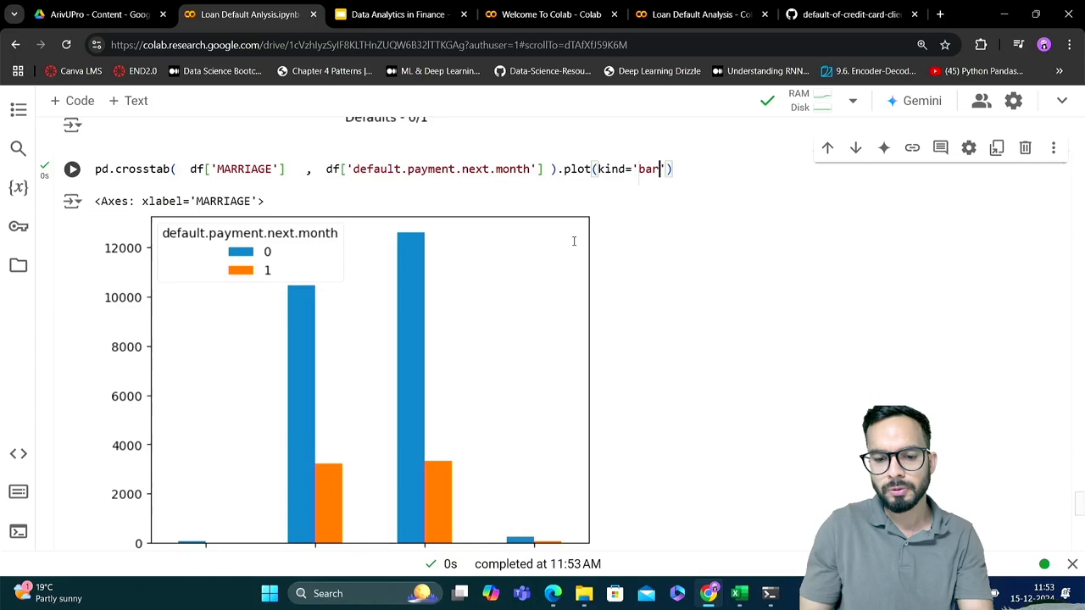
scroll(574, 242, "up", 1)
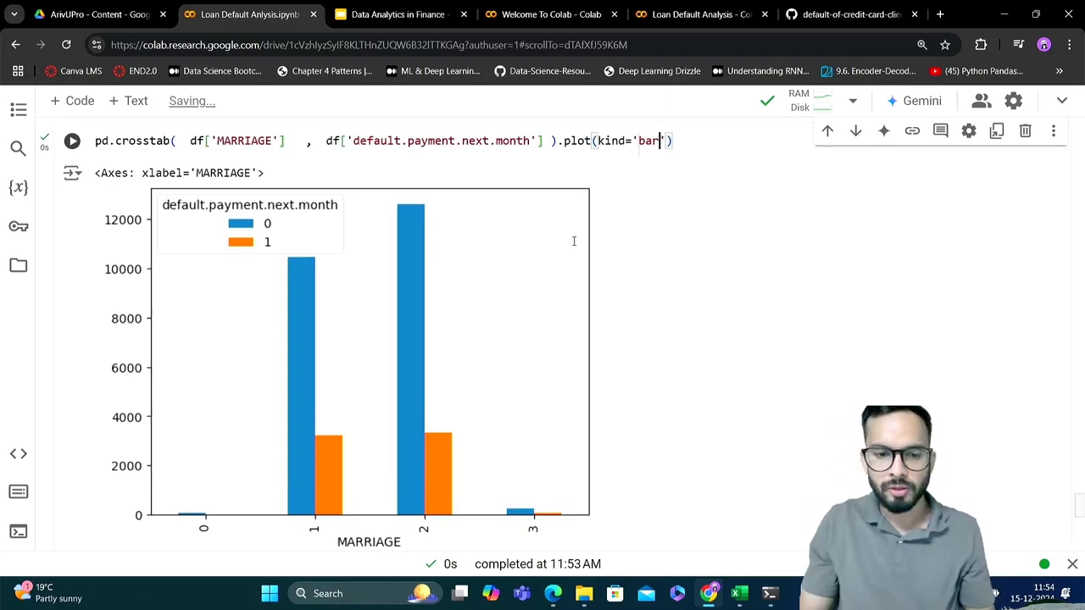
Replace the MARRIAGE column with SEX in the crosstab plot line and rerun the cell
triple_click(259, 141)
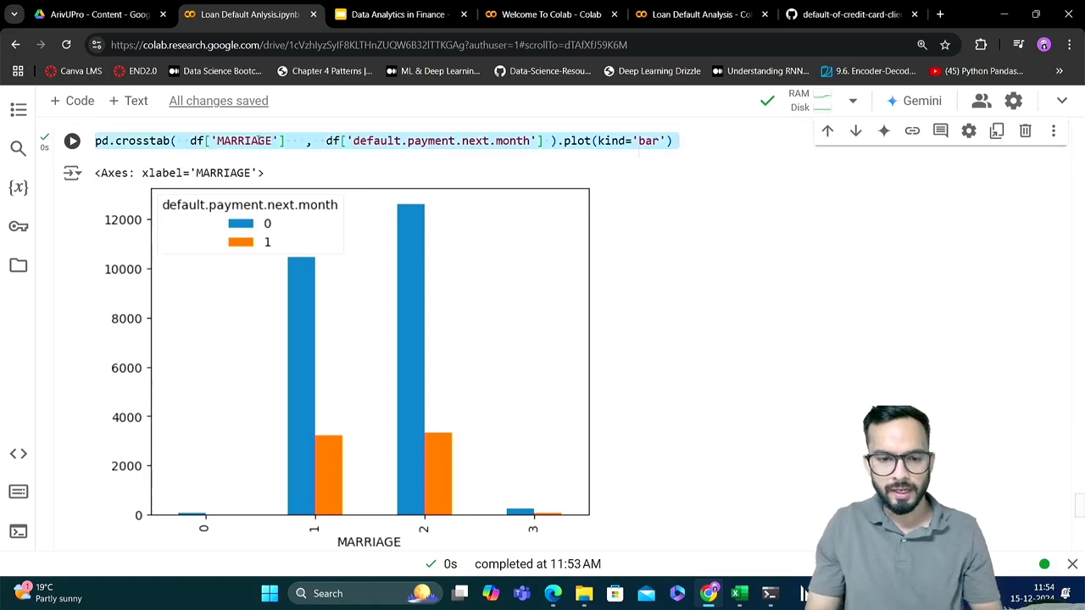
double_click(255, 141)
type("SEX")
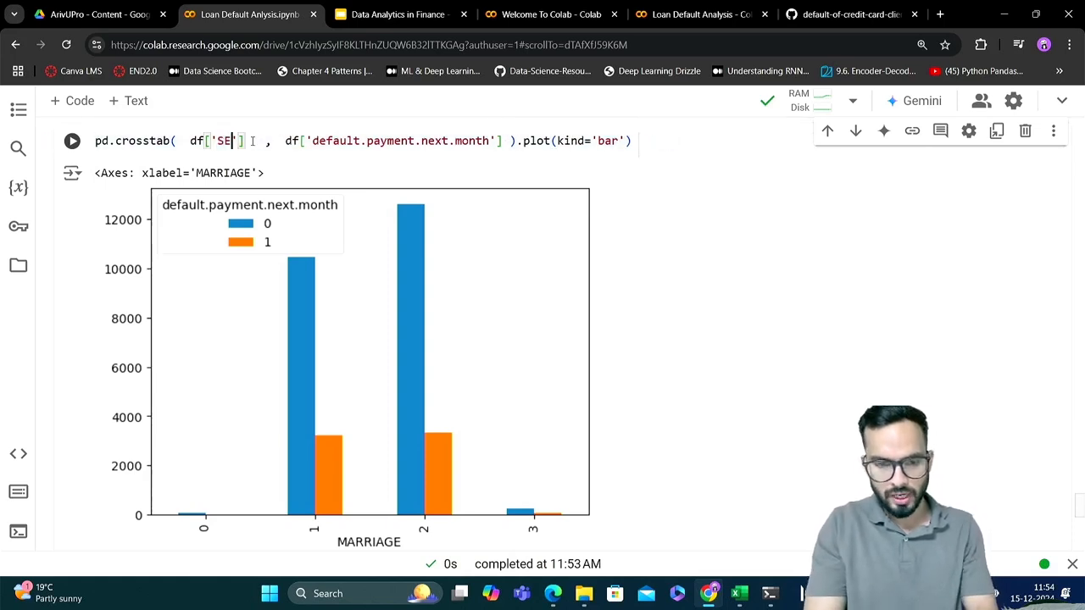
key("ctrl+Return")
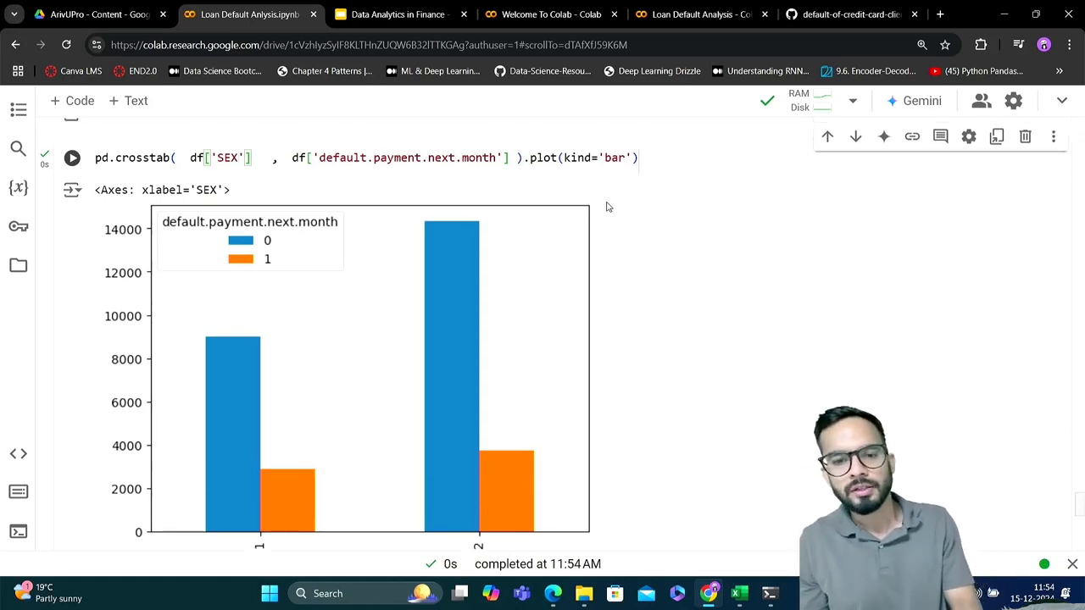
Review the crosstab function, the default.payment.next.month column and the .plot(kind='bar') part of the SEX chart code
scroll(554, 189, "up", 1)
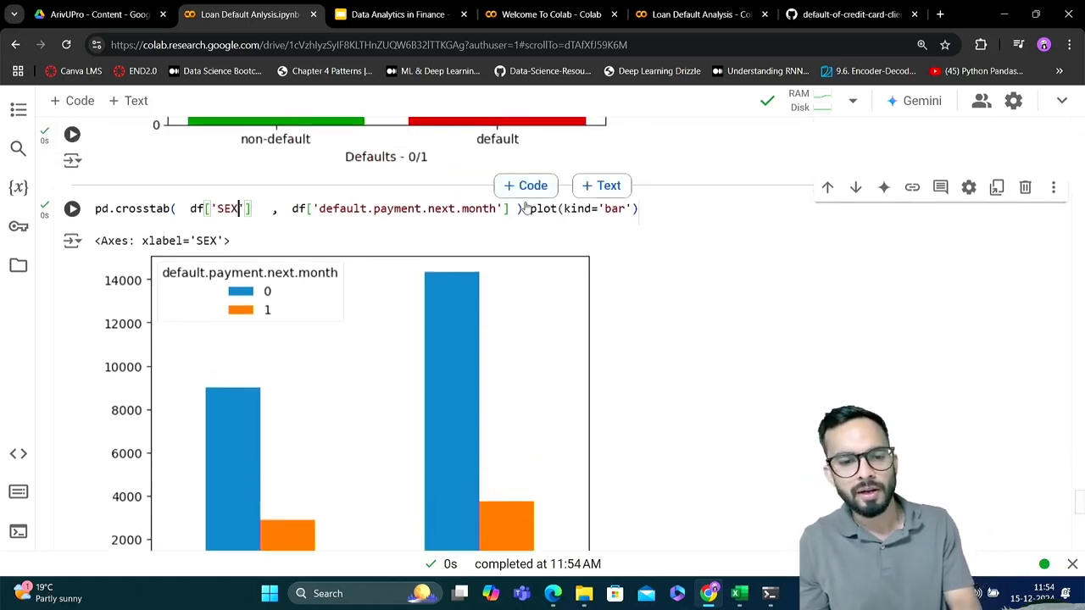
double_click(142, 208)
scroll(142, 206, "down", 1)
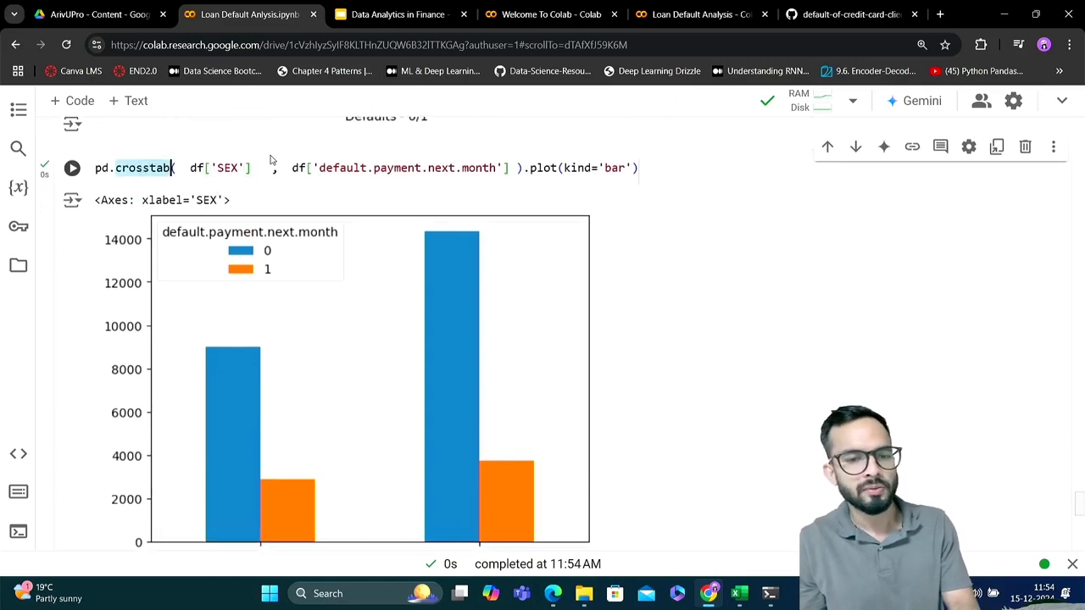
scroll(356, 169, "down", 1)
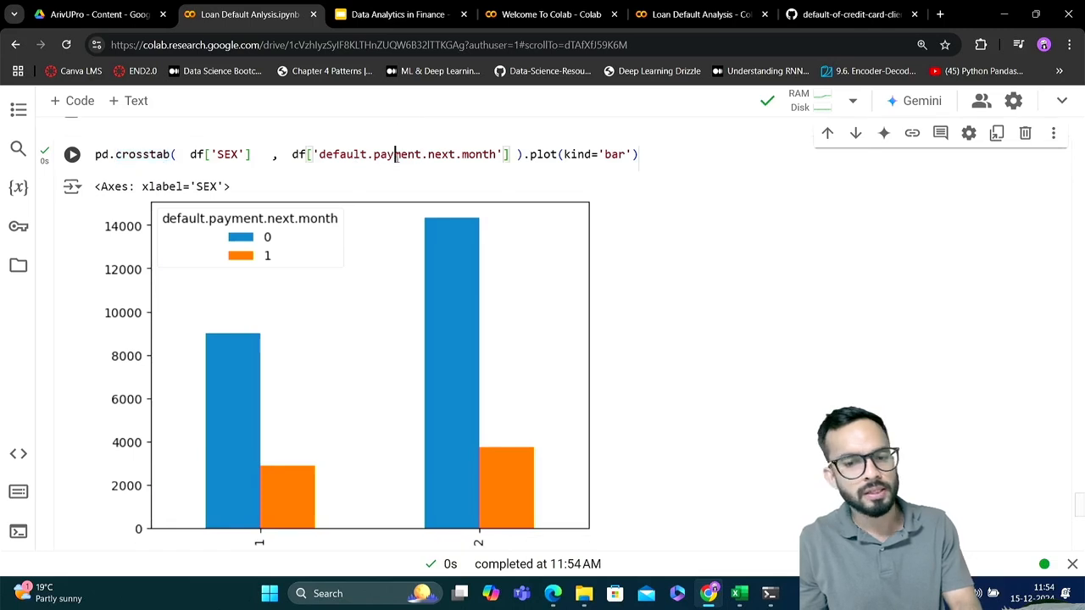
double_click(395, 158)
left_click_drag(523, 155, 635, 154)
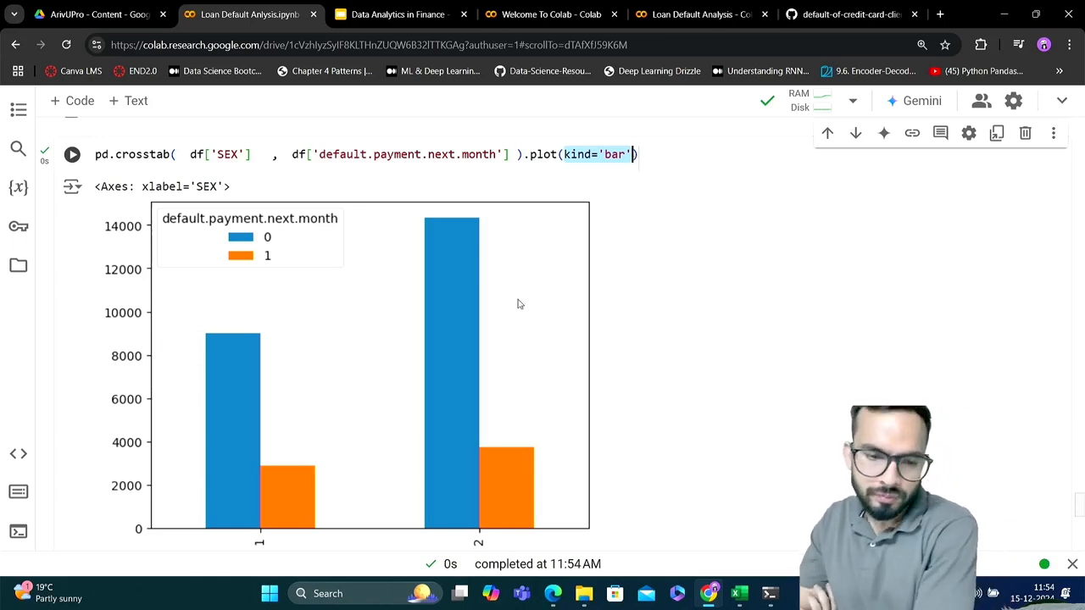
Examine the SEX bar chart, comparing the default and non-default bars, category labels and count axis
scroll(518, 305, "down", 1)
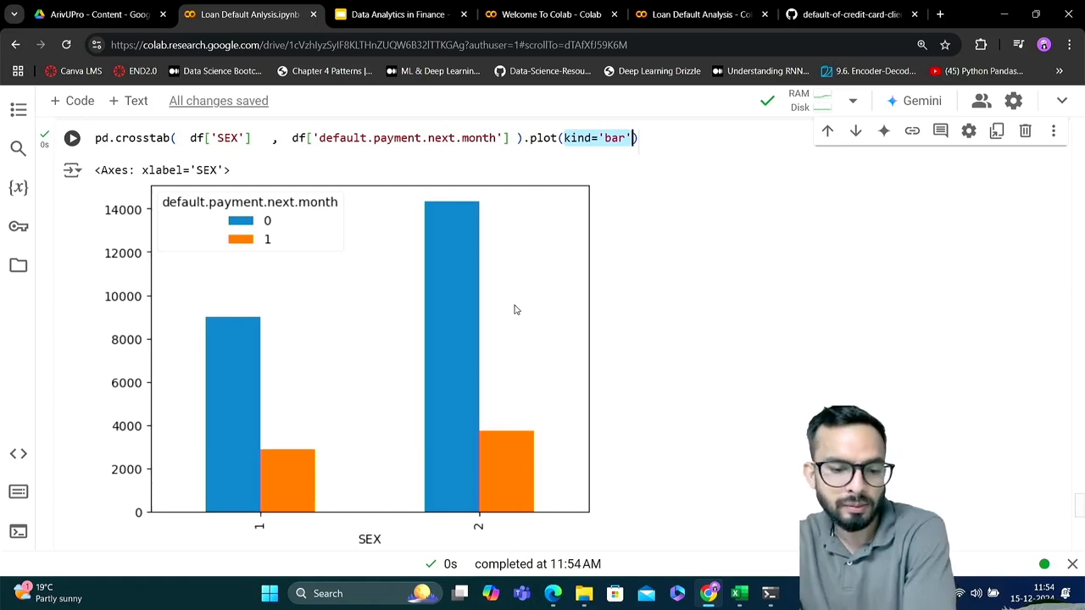
scroll(514, 309, "down", 1)
scroll(406, 471, "up", 1)
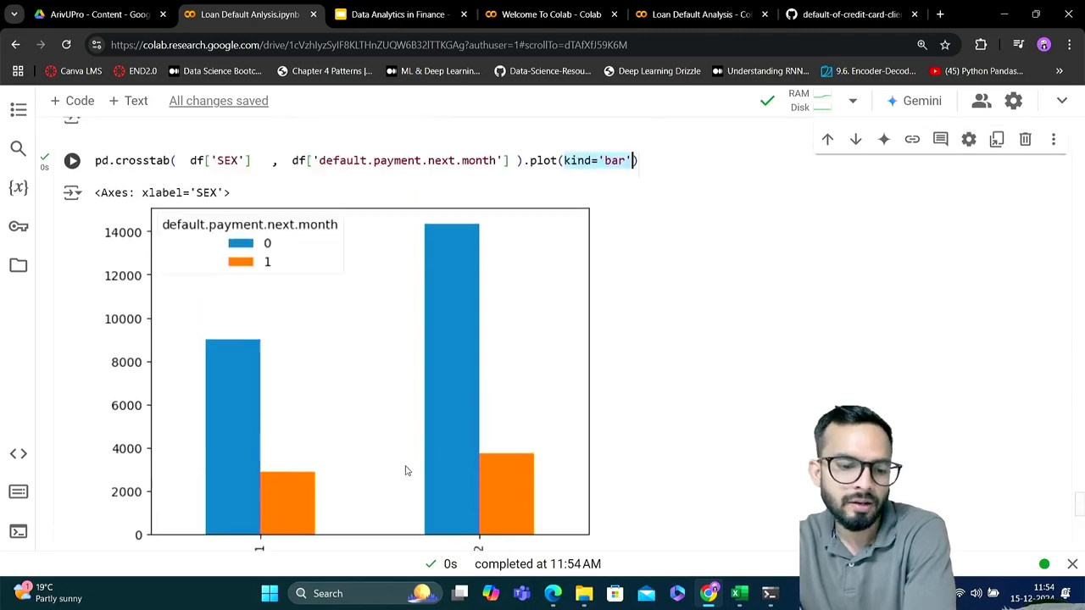
scroll(406, 471, "down", 1)
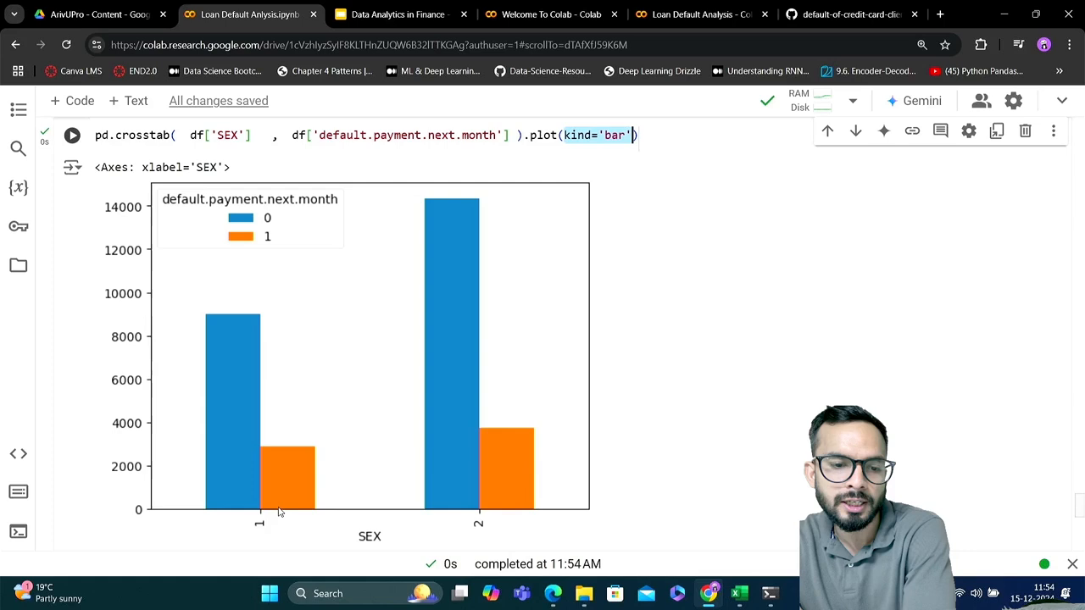
scroll(397, 516, "down", 1)
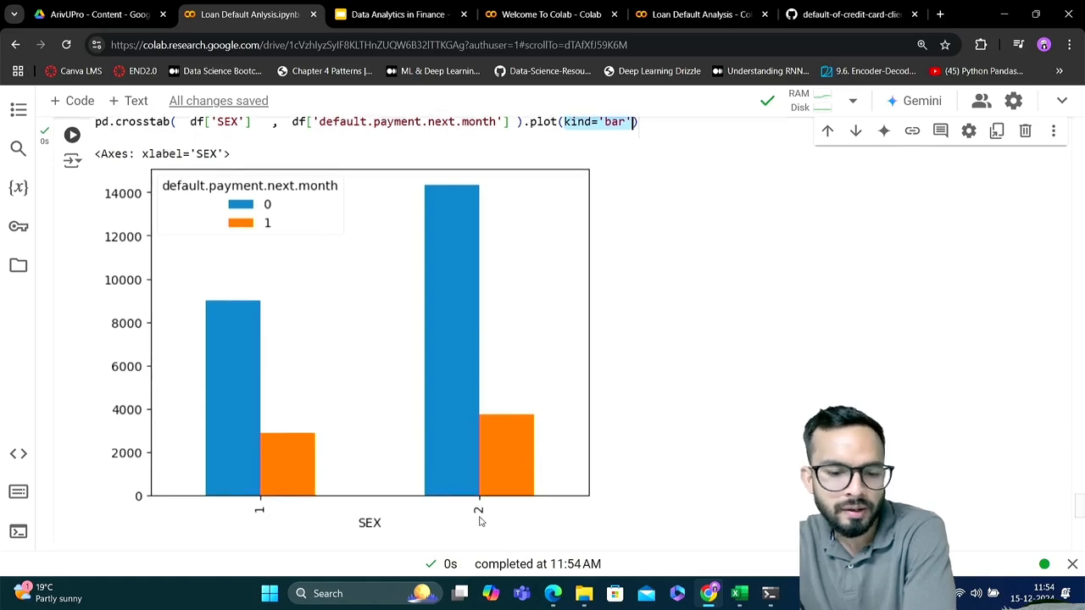
scroll(484, 516, "up", 1)
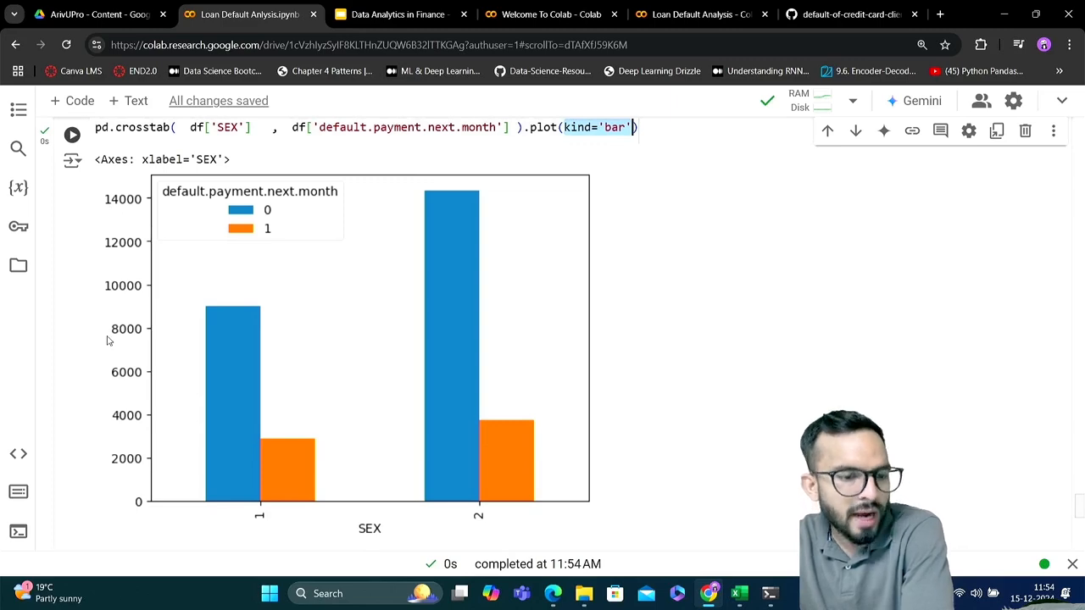
scroll(112, 345, "up", 2)
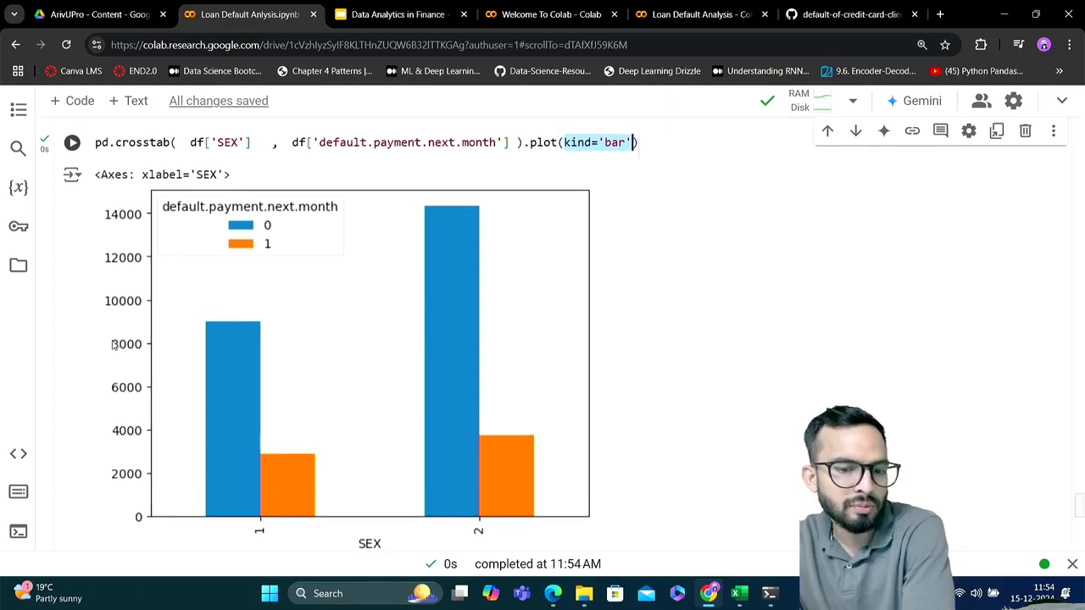
Add a plt.xlabel() call on a new line below the SEX crosstab plot code
left_click(654, 138)
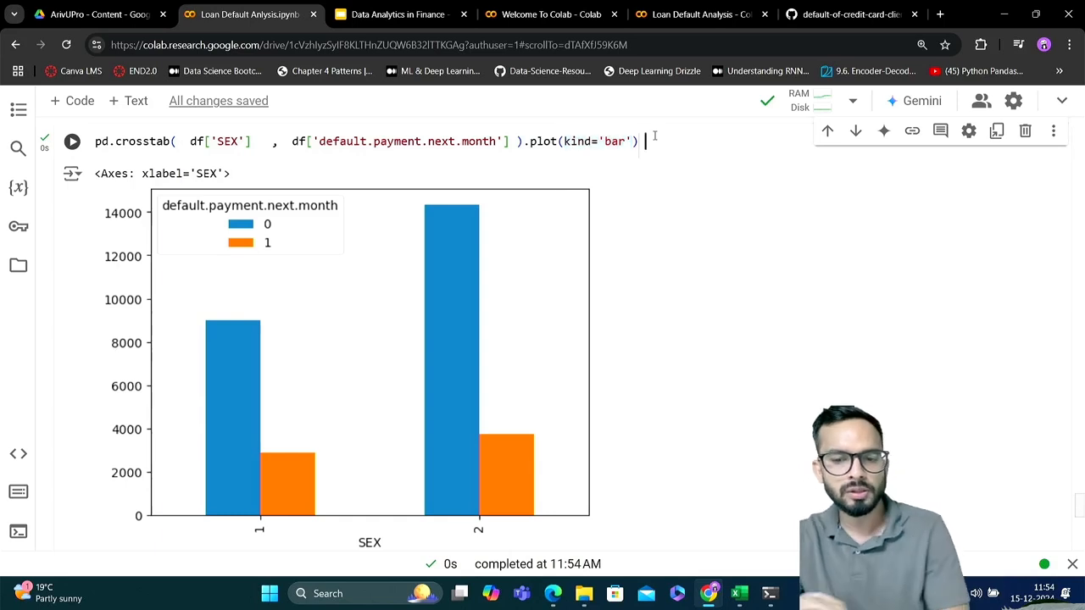
scroll(654, 138, "up", 1)
key("Return")
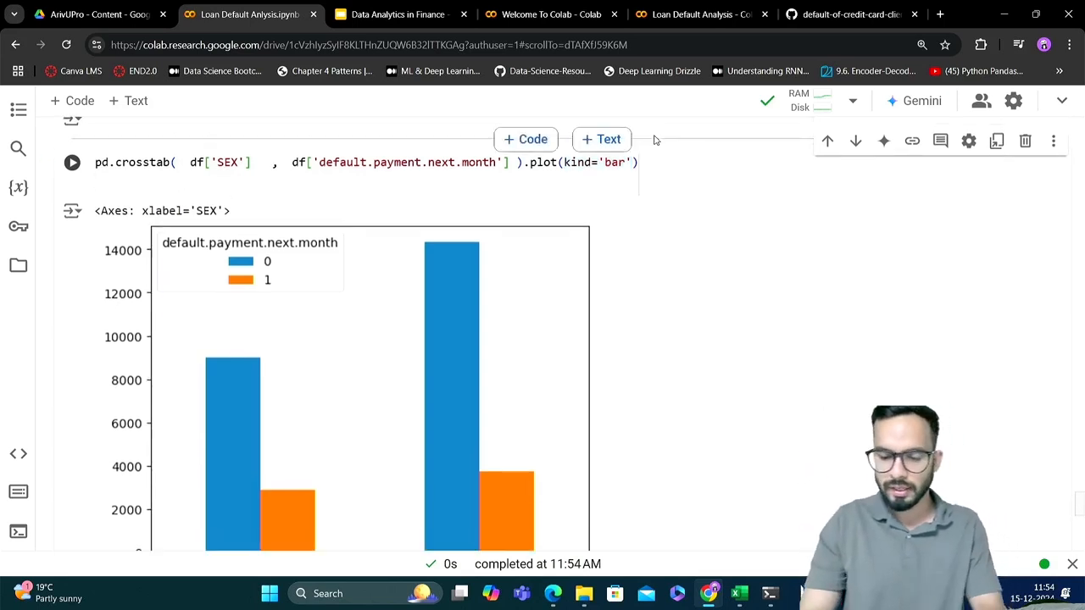
type("plt.")
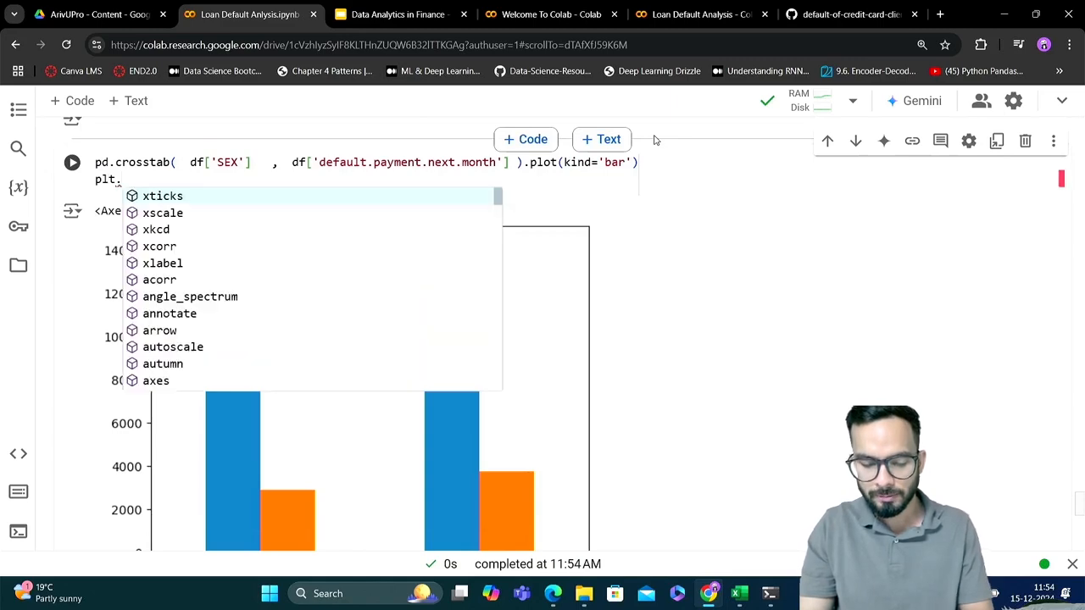
type("xlabel")
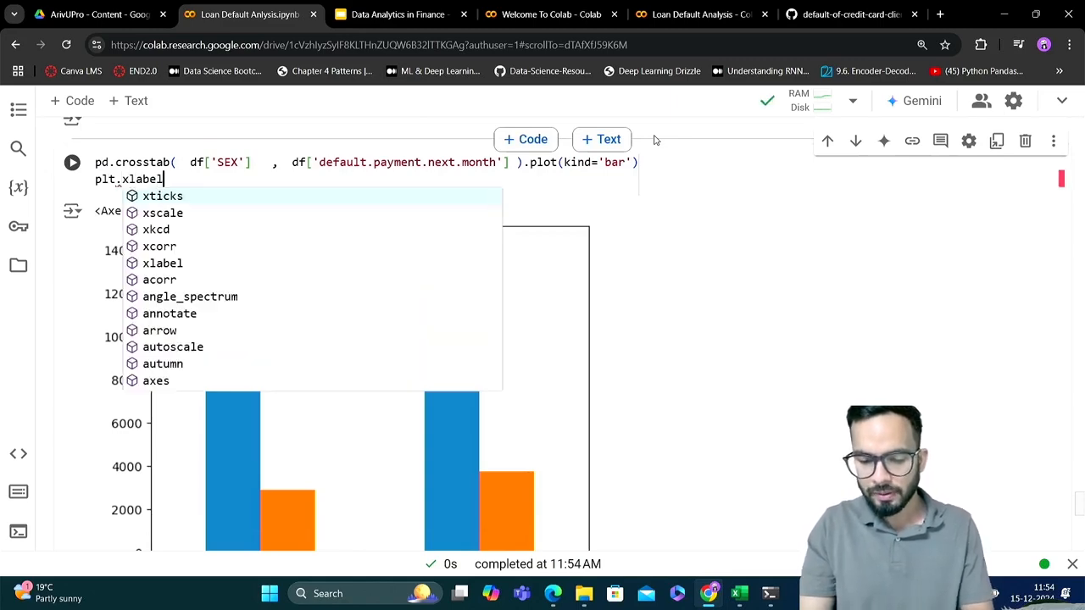
type("(")
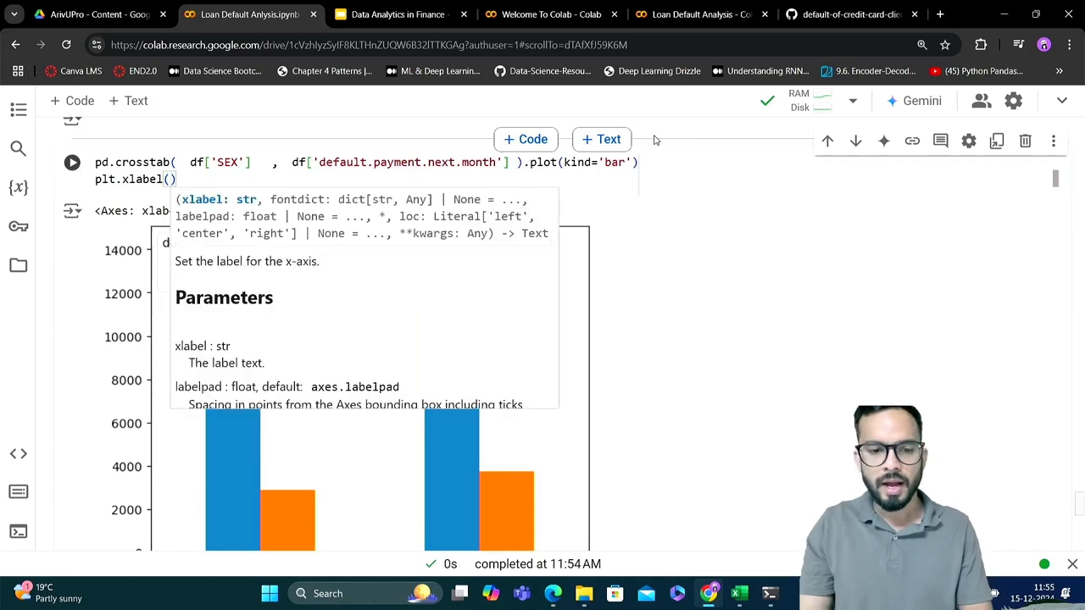
type("'")
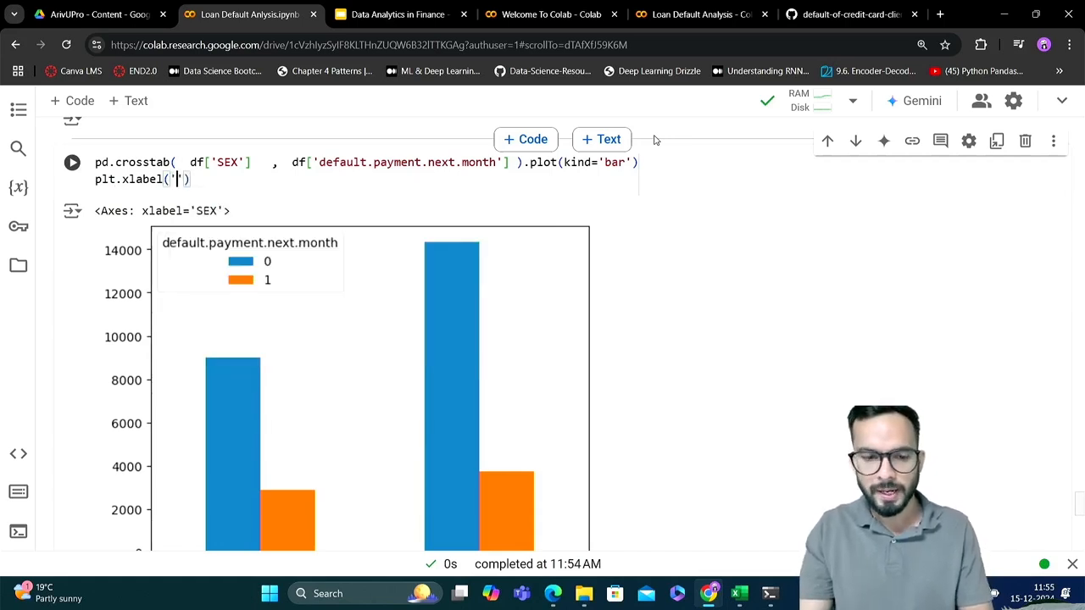
key("BackSpace")
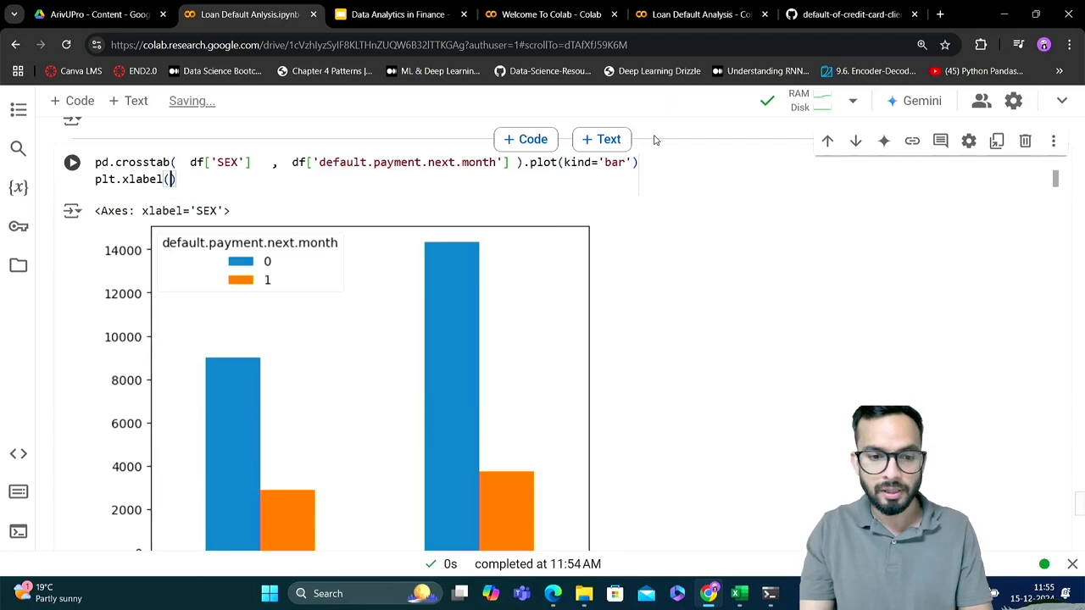
Change the xlabel call to plt.ylabel and give it the label text 'Count'
key("Left")
key("Left")
key("Left")
key("Left")
key("Left")
key("Left")
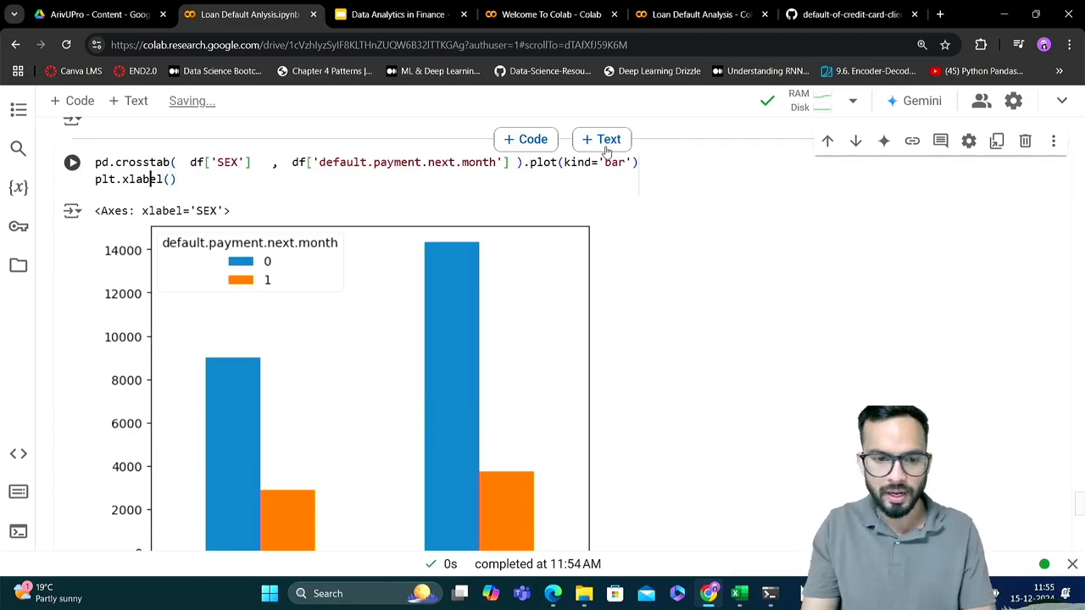
key("BackSpace")
type("y")
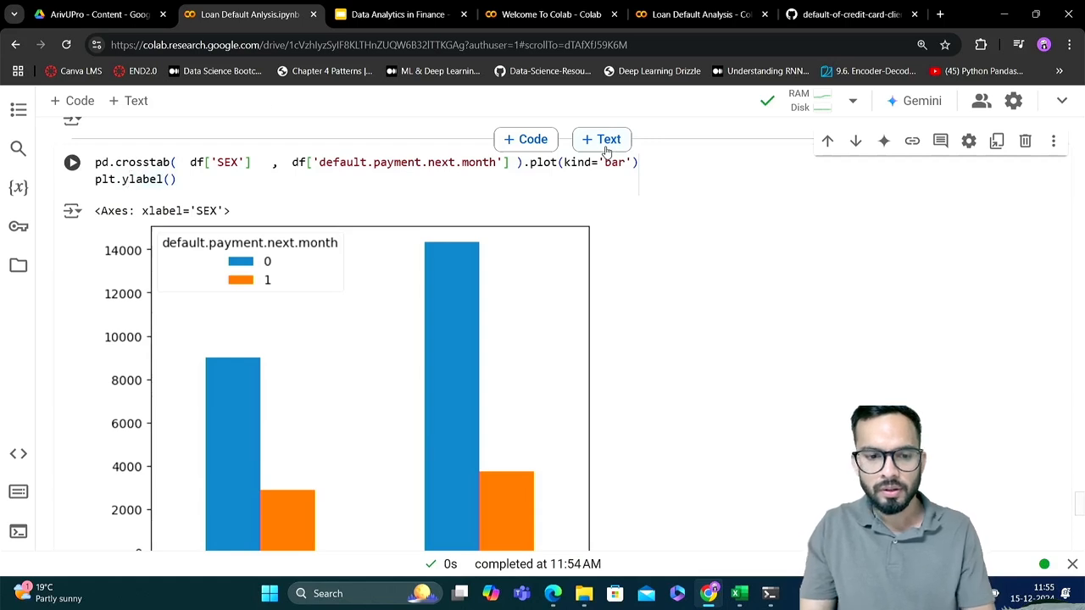
key("Right")
key("Right")
key("Right")
key("Right")
key("Right")
key("Right")
type("'")
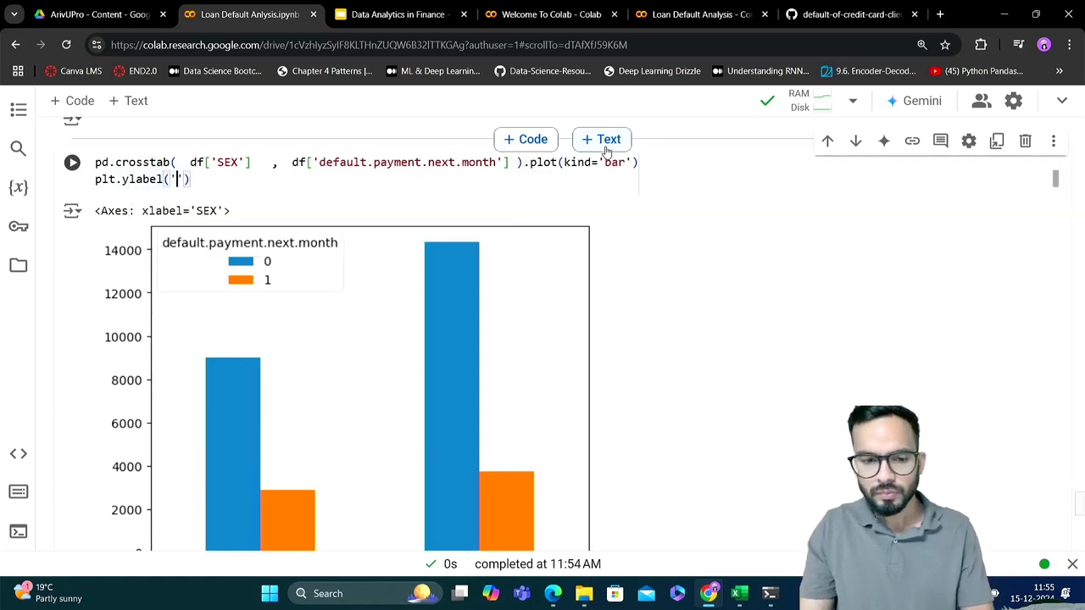
type("Count'")
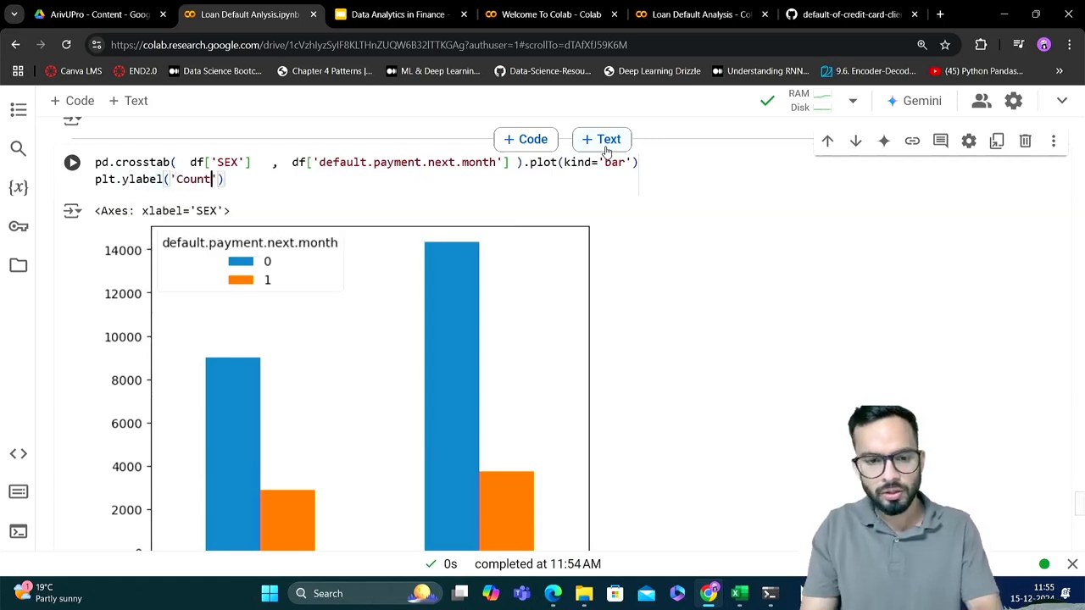
key("Right")
Add plt.title('Defaults vs Gender') on a new line, run the cell and review the labelled bar chart
key("Return")
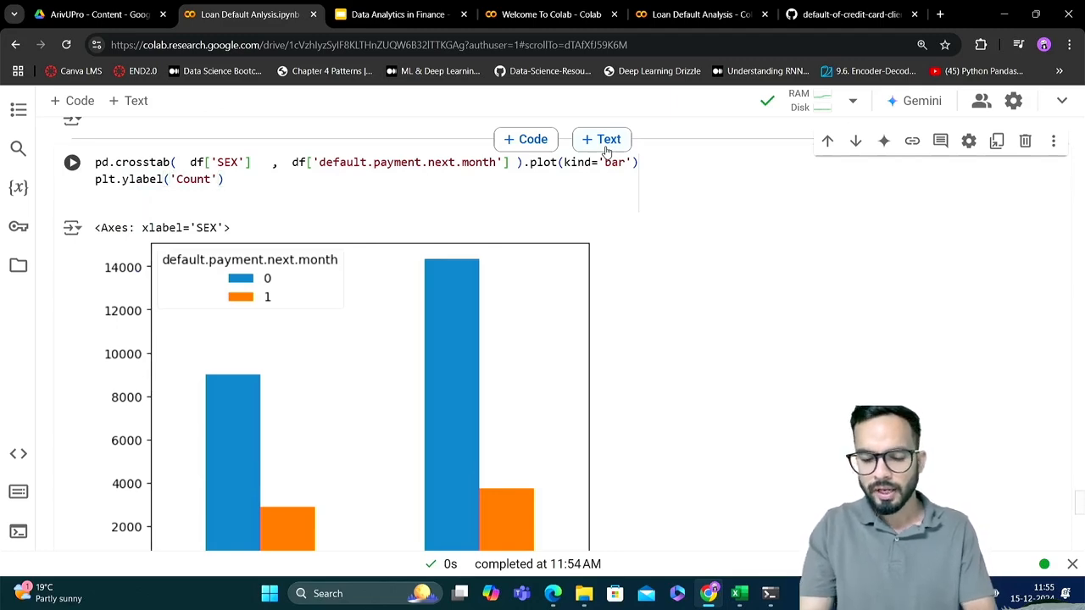
type("plt.")
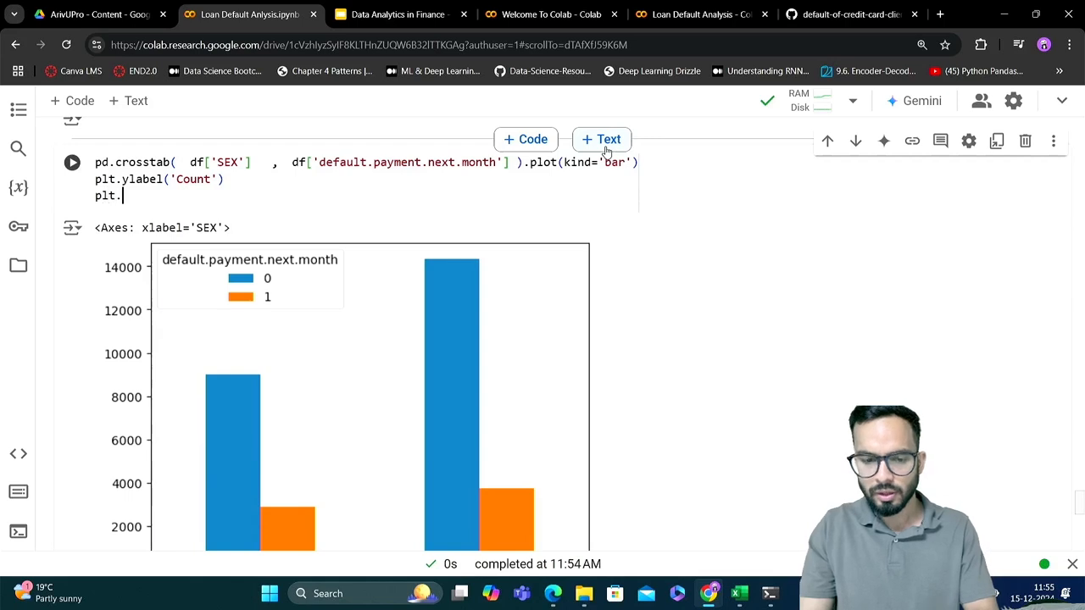
type("title(")
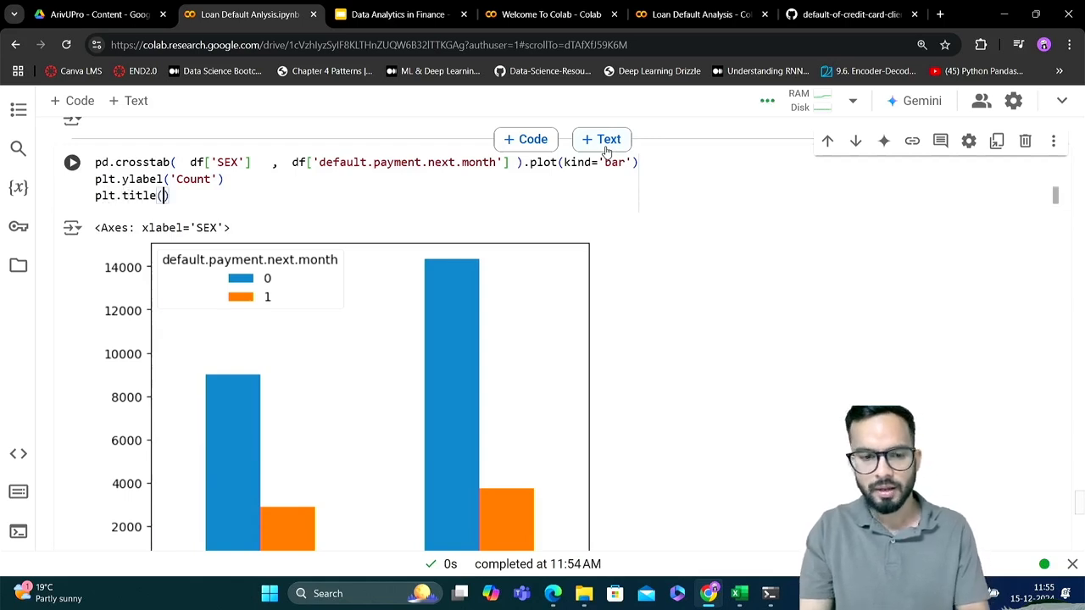
type("'")
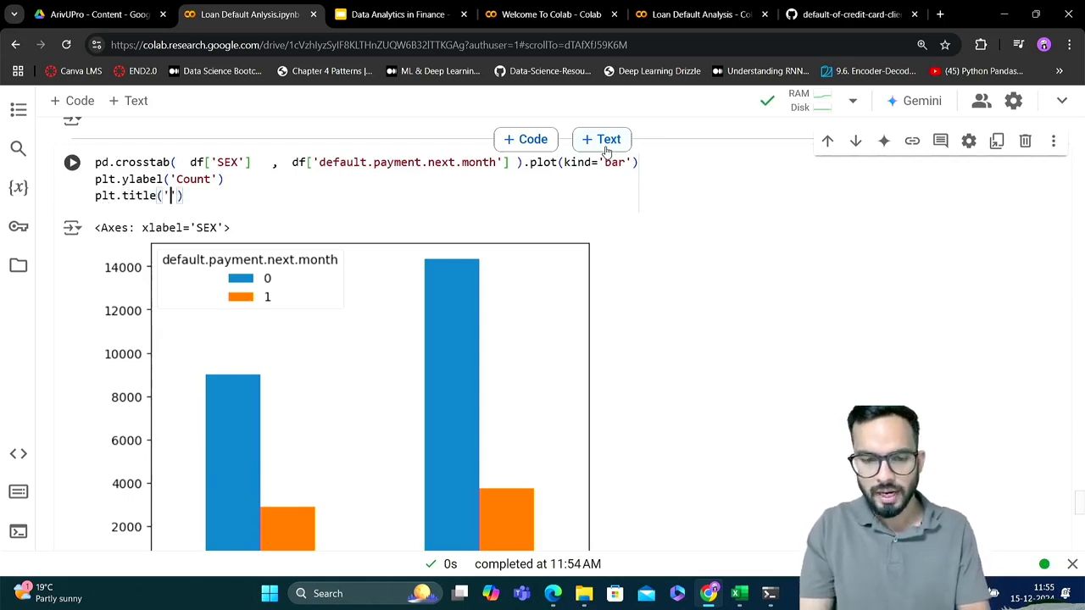
type("Defau")
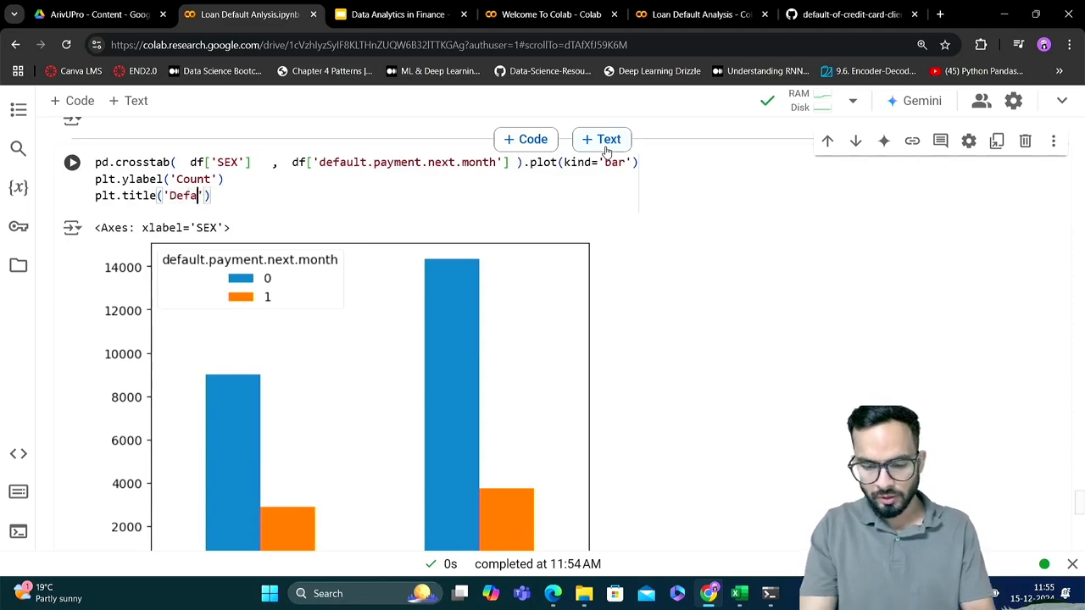
type("lts vs ")
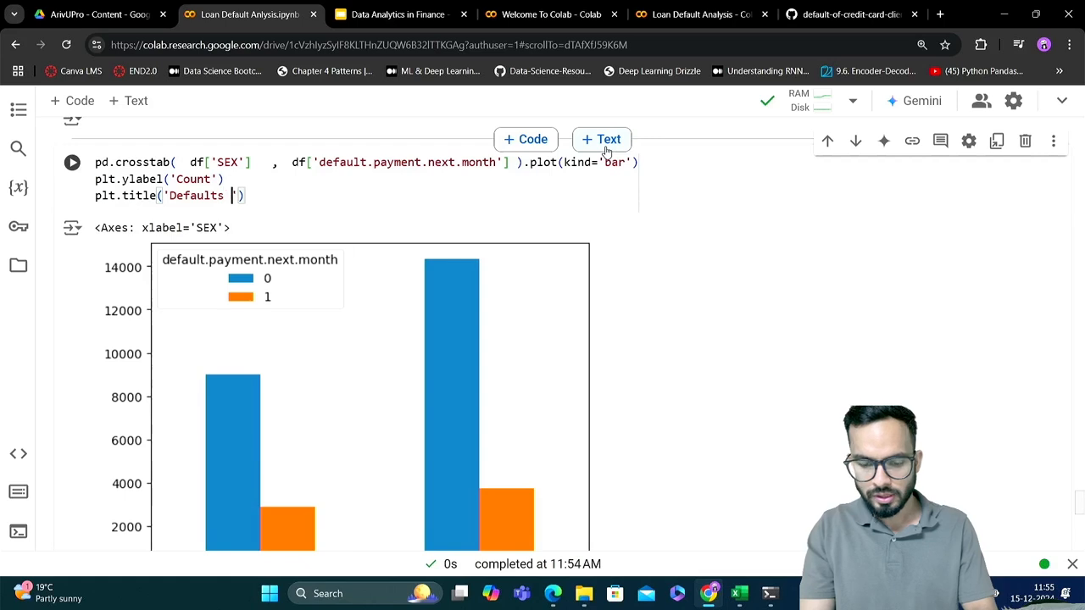
type("Gender")
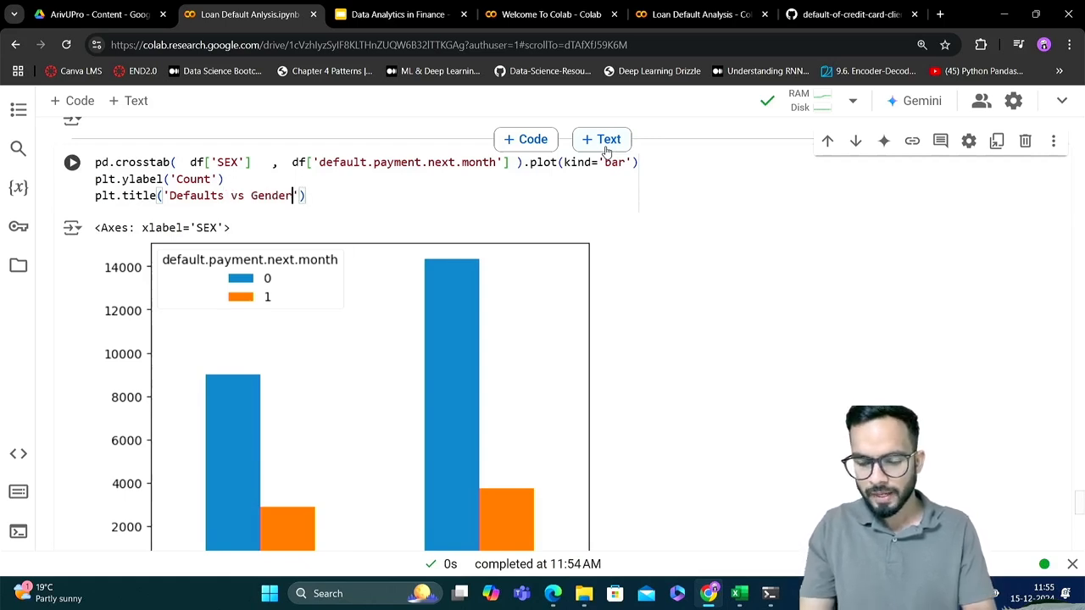
key("ctrl+Return")
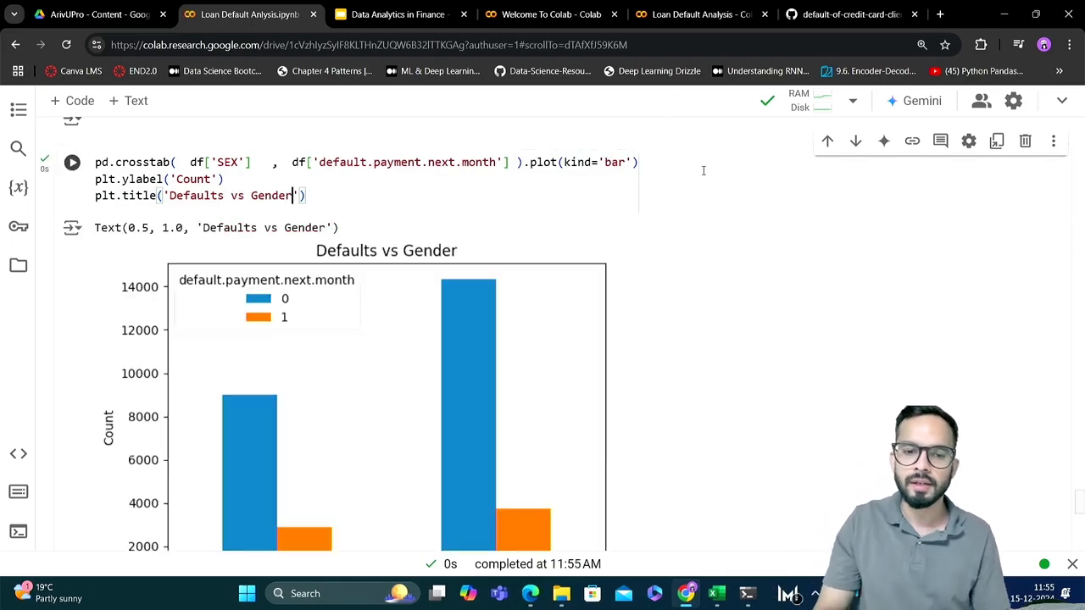
scroll(704, 171, "down", 2)
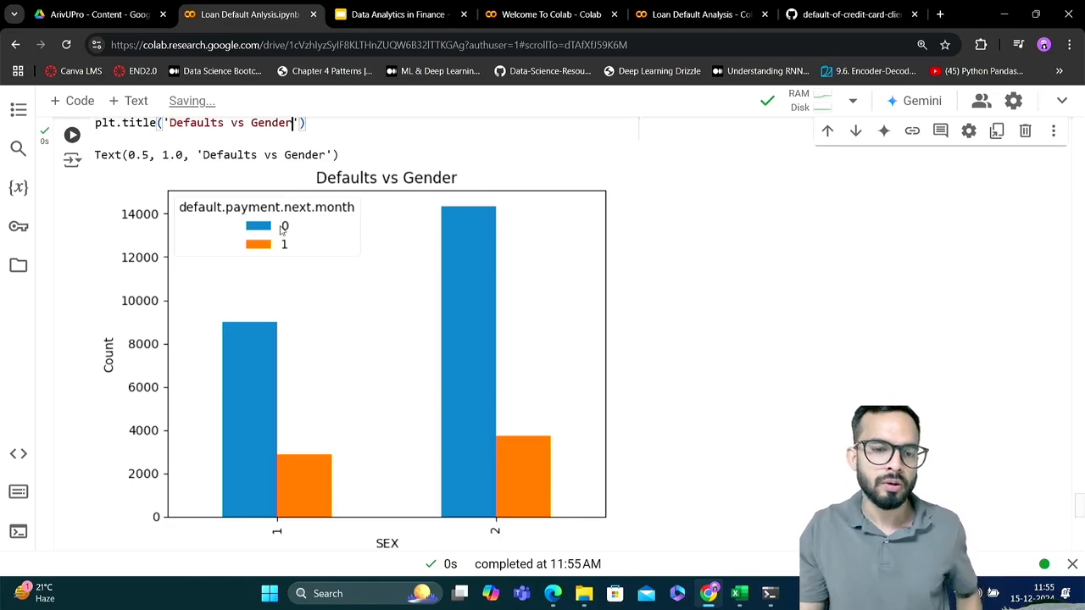
scroll(286, 233, "down", 1)
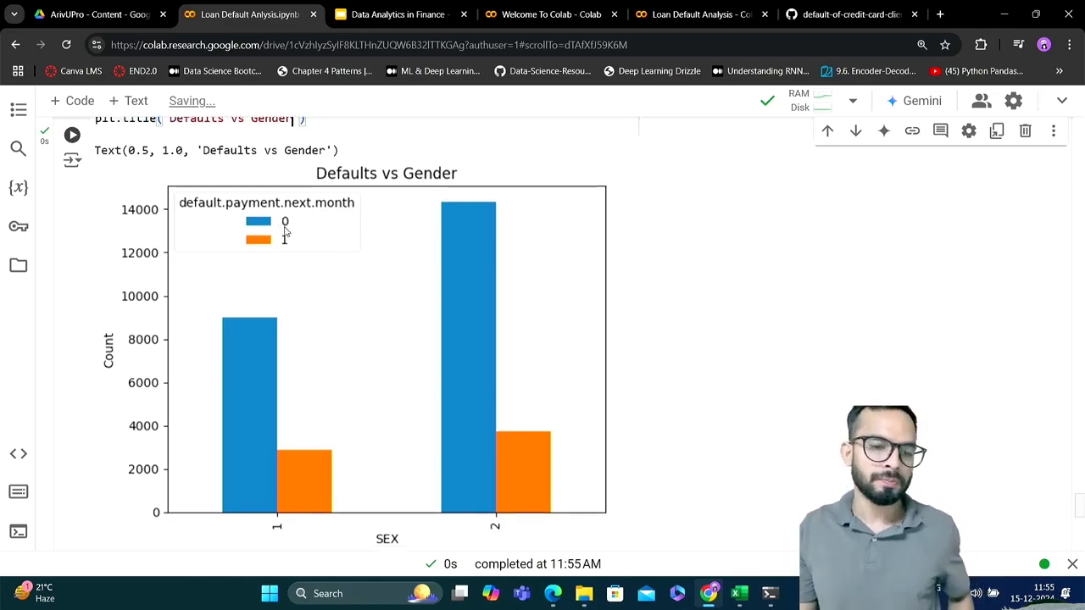
scroll(283, 236, "down", 1)
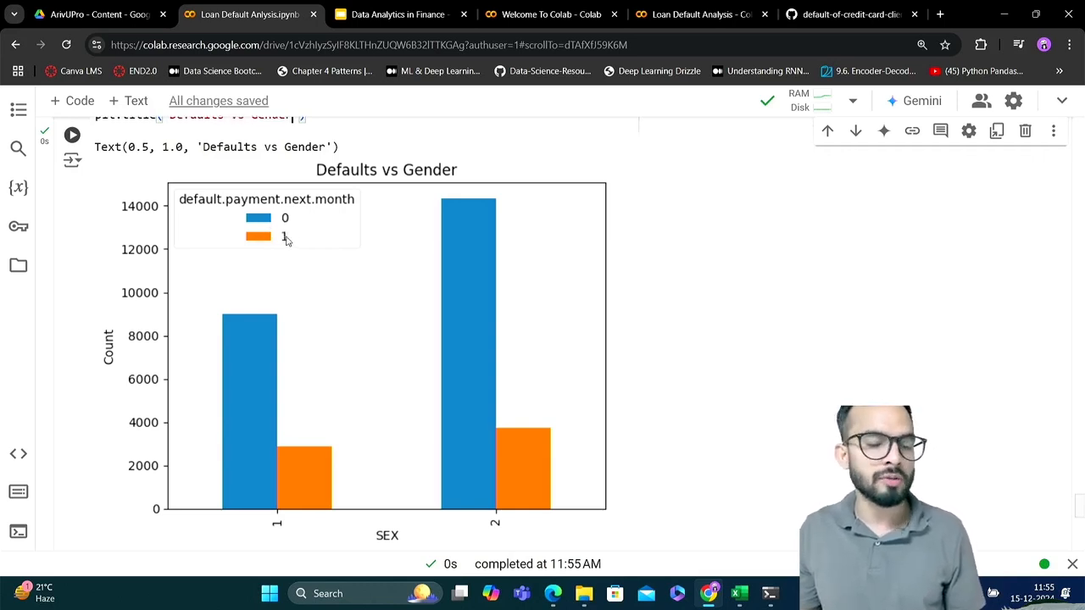
scroll(286, 239, "down", 1)
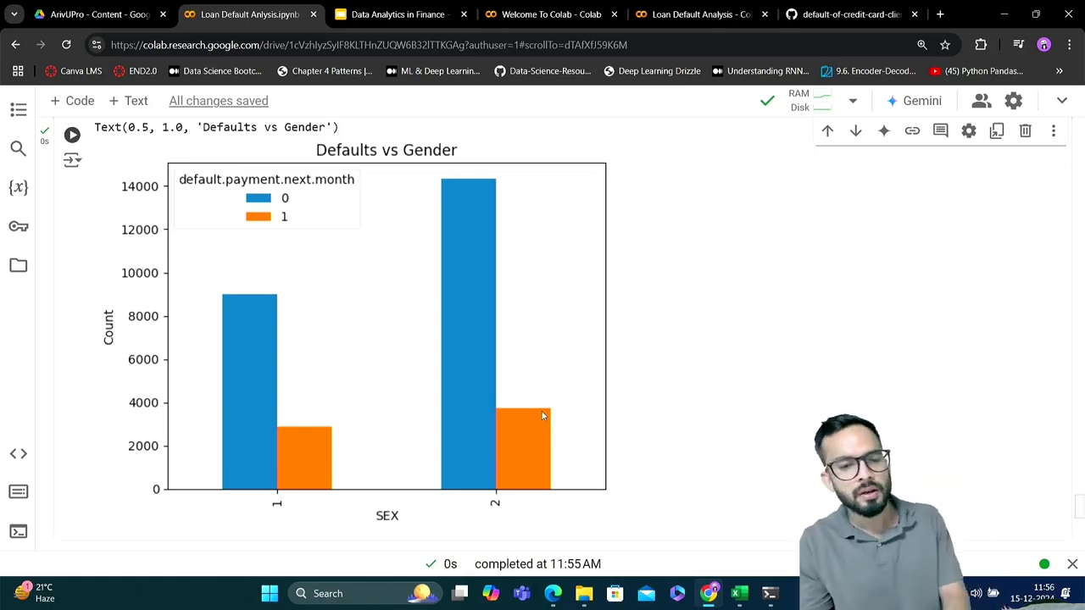
Add an empty plt.savefig() call on a new line below the plt.title line of the SEX crosstab chart cell
scroll(541, 411, "up", 3)
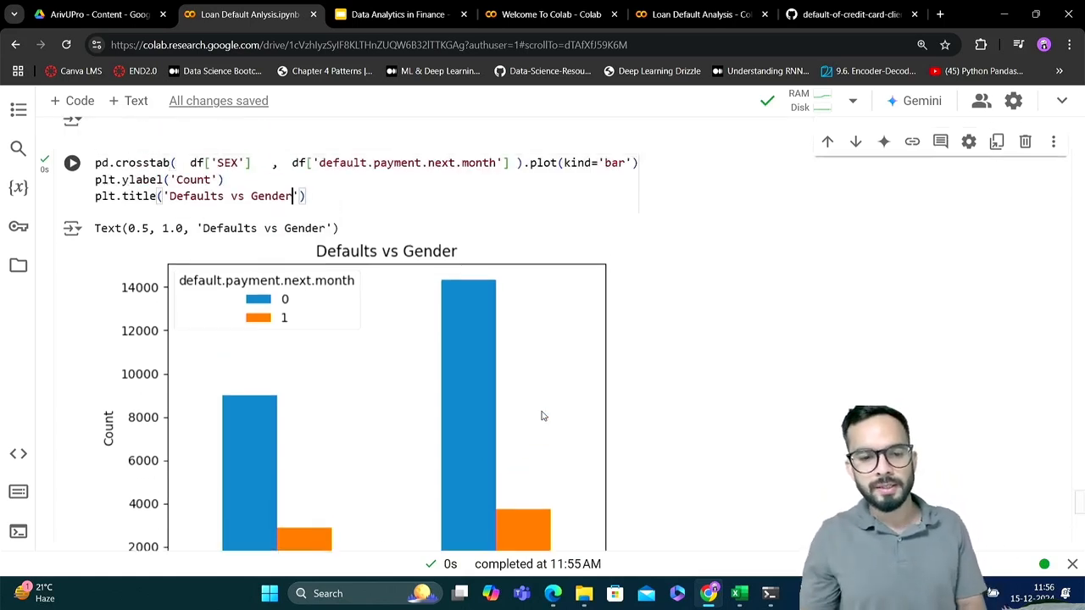
left_click(333, 242)
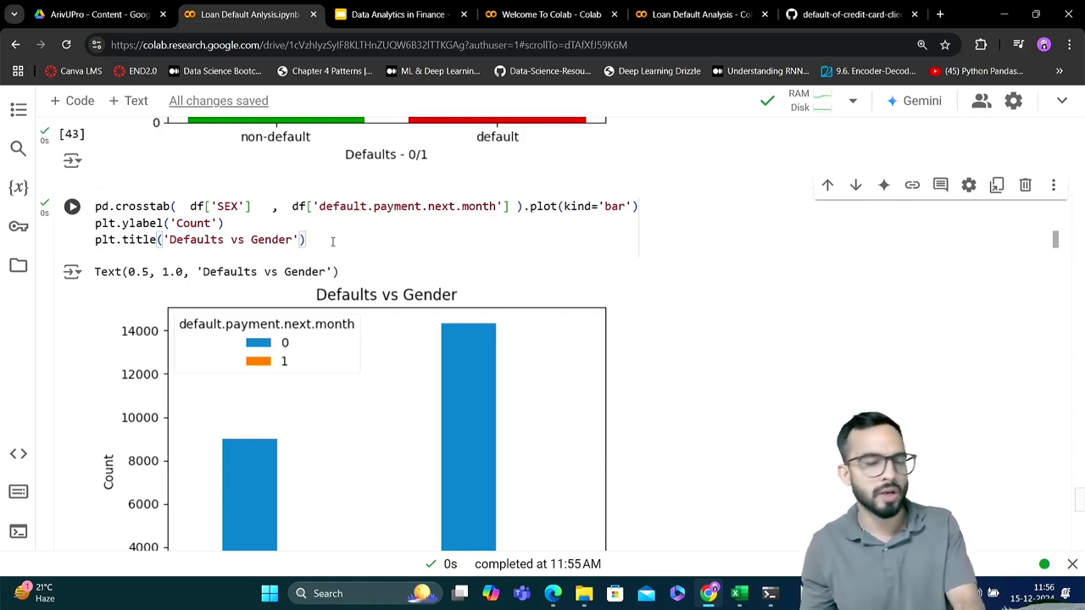
key("Return")
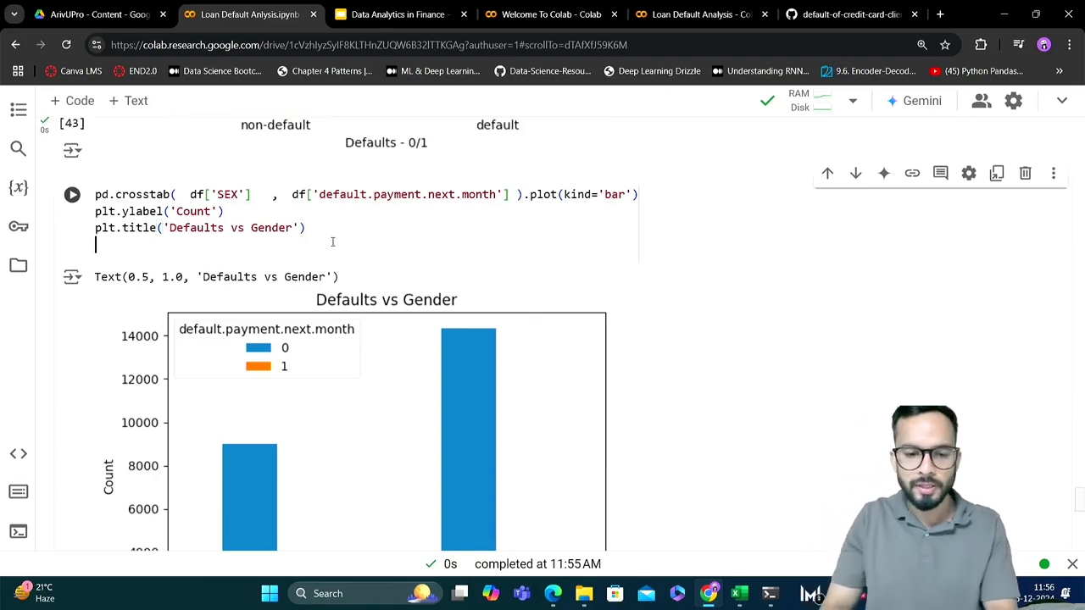
type("plt.")
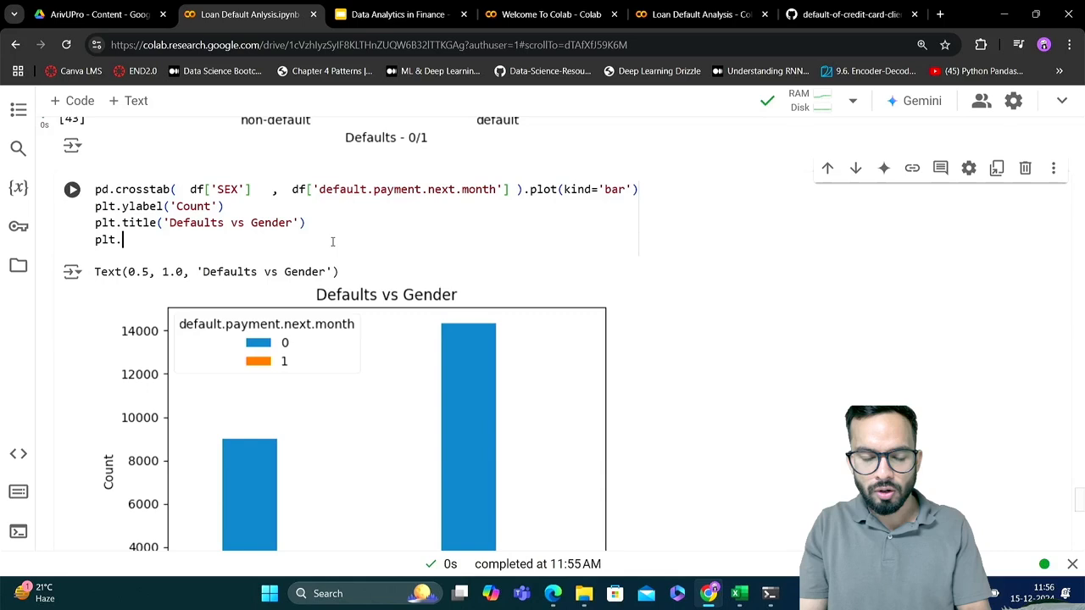
type("s")
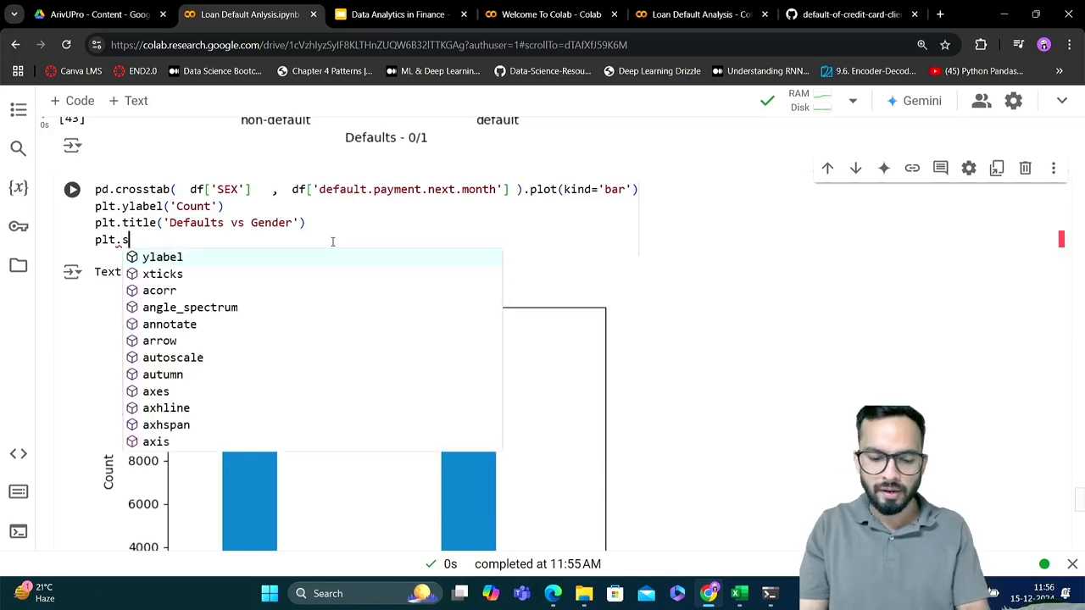
type("avefig")
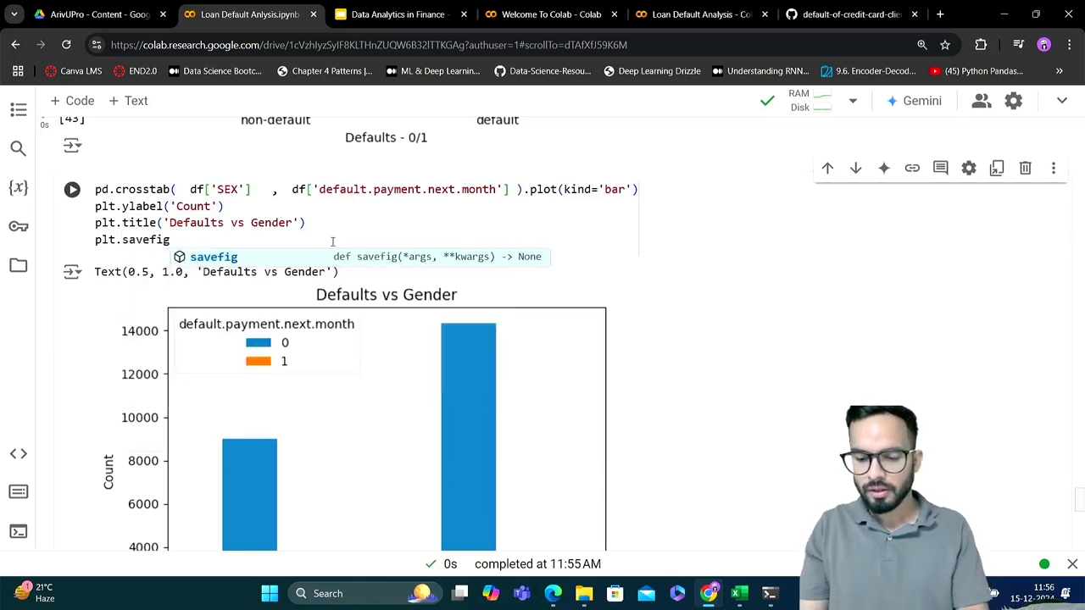
key("Escape")
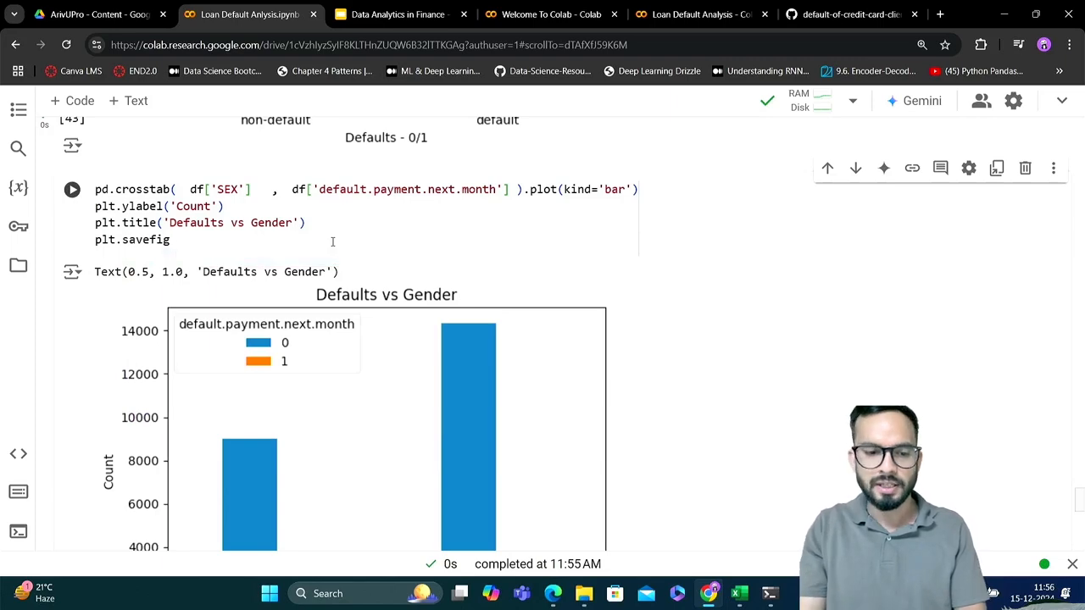
type("(")
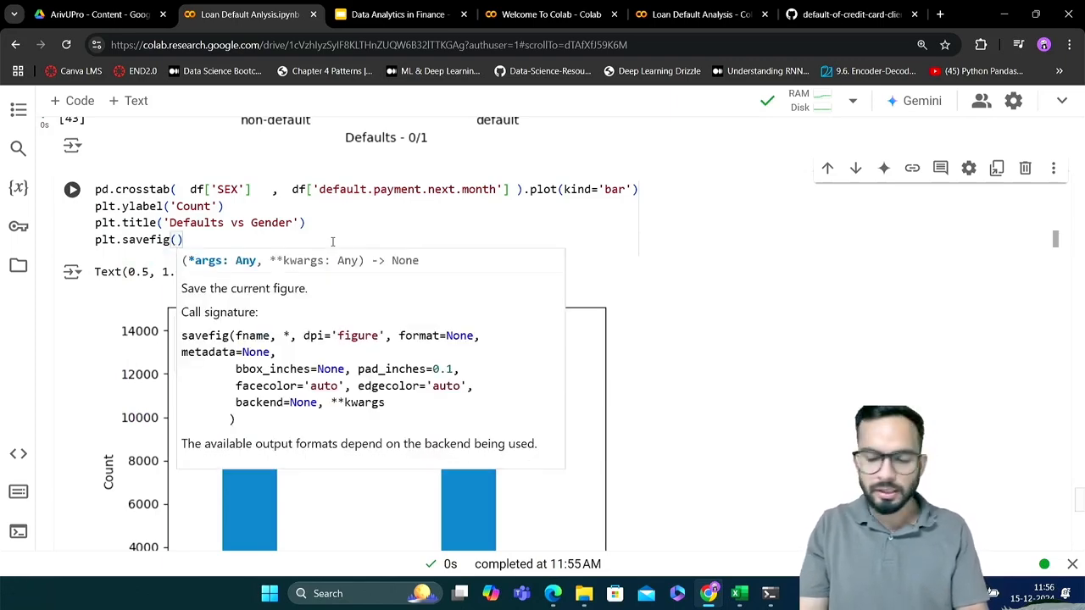
type("'")
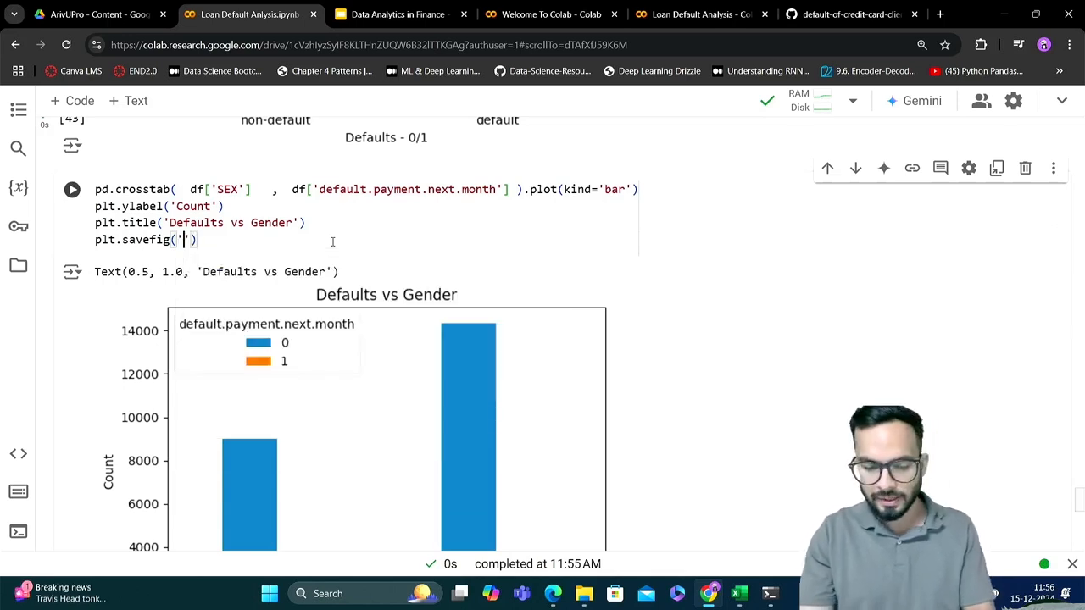
type("defa")
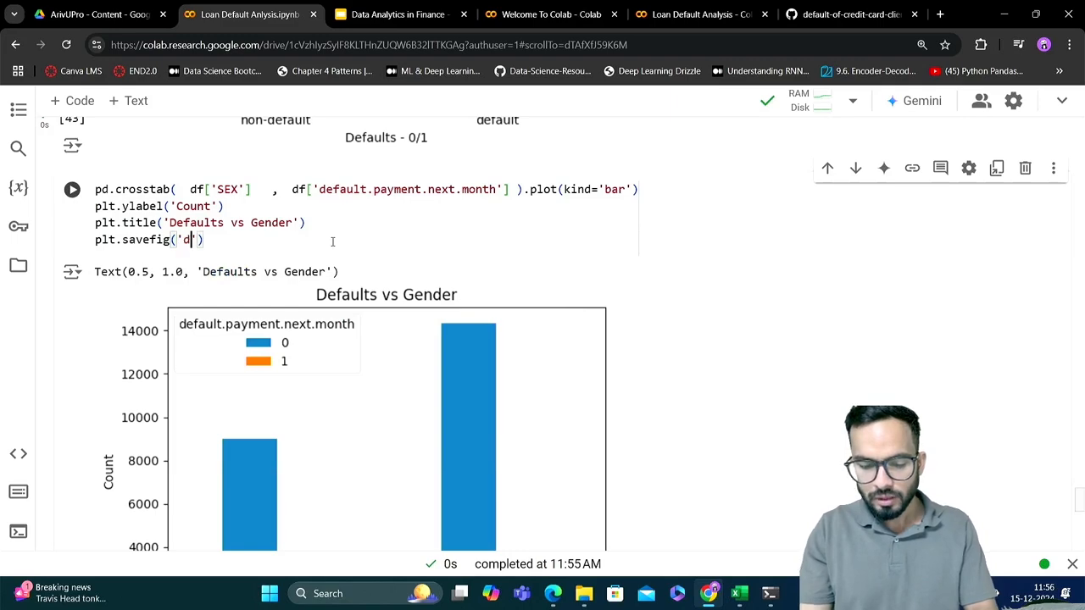
type("ult")
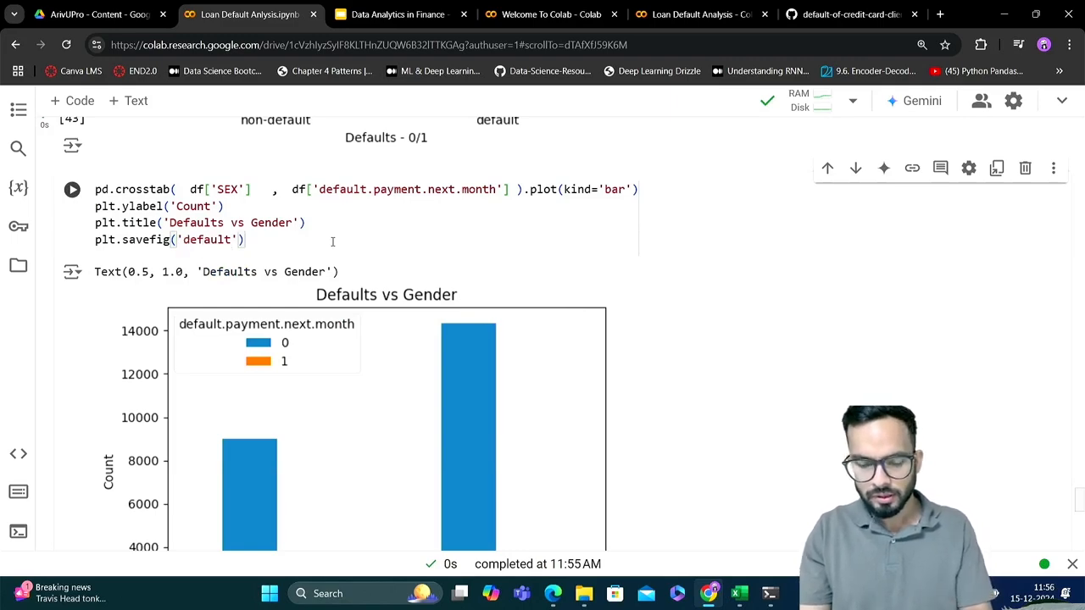
type("_vs_")
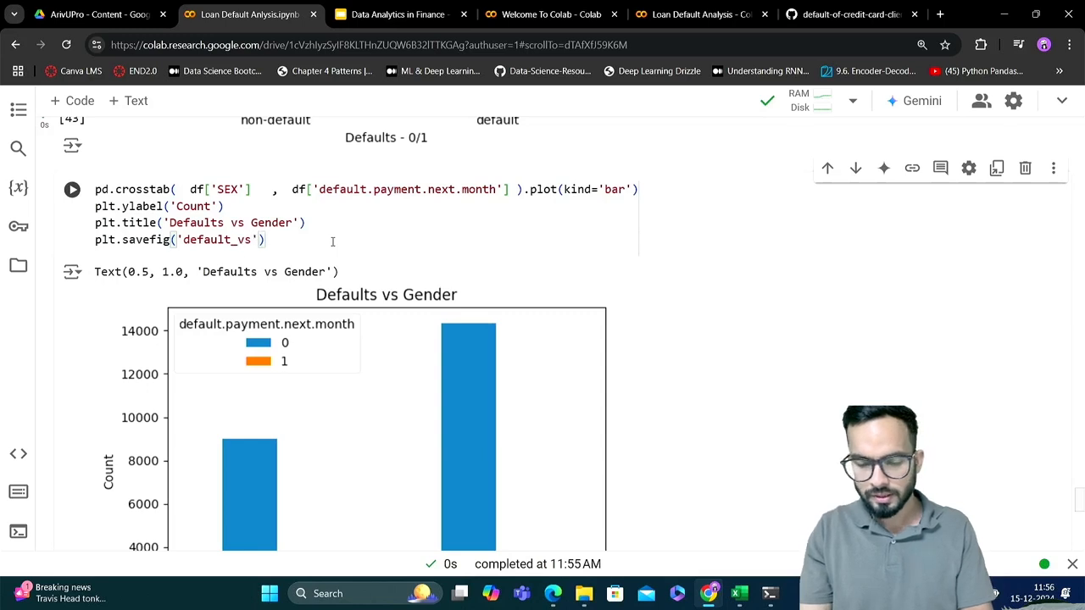
type("gender")
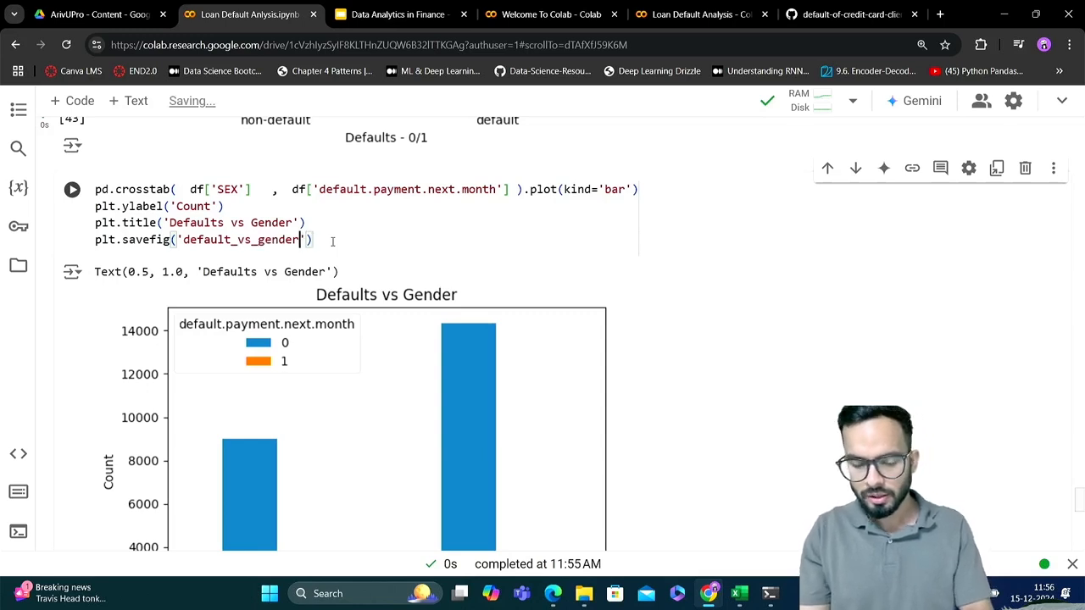
type(".png")
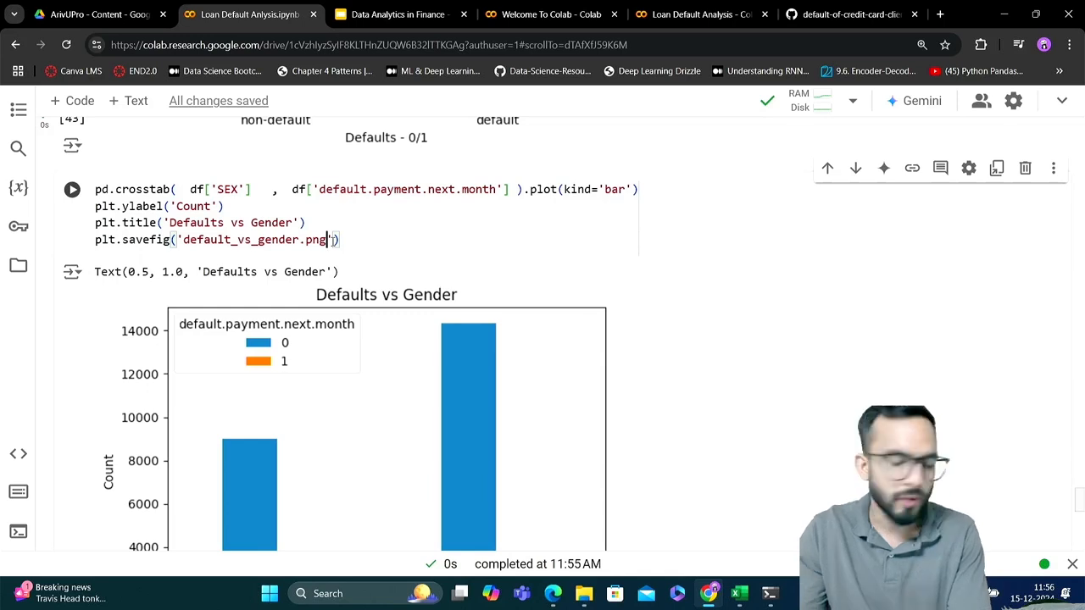
Give the savefig call the file name 'default_vs_gender.png' and run the cell to save the chart
key("shift+Return")
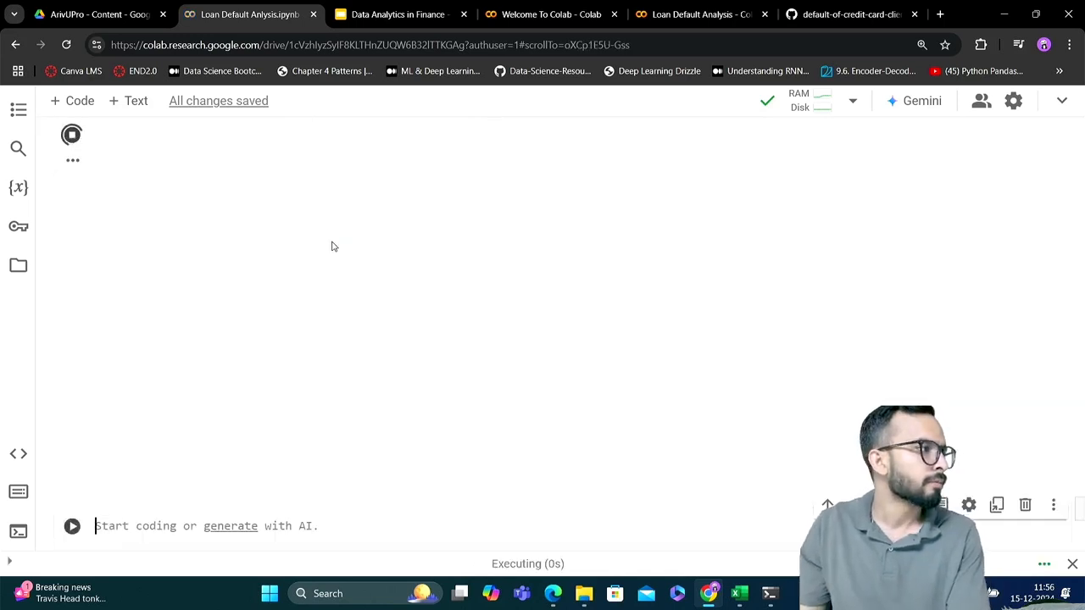
scroll(391, 275, "up", 3)
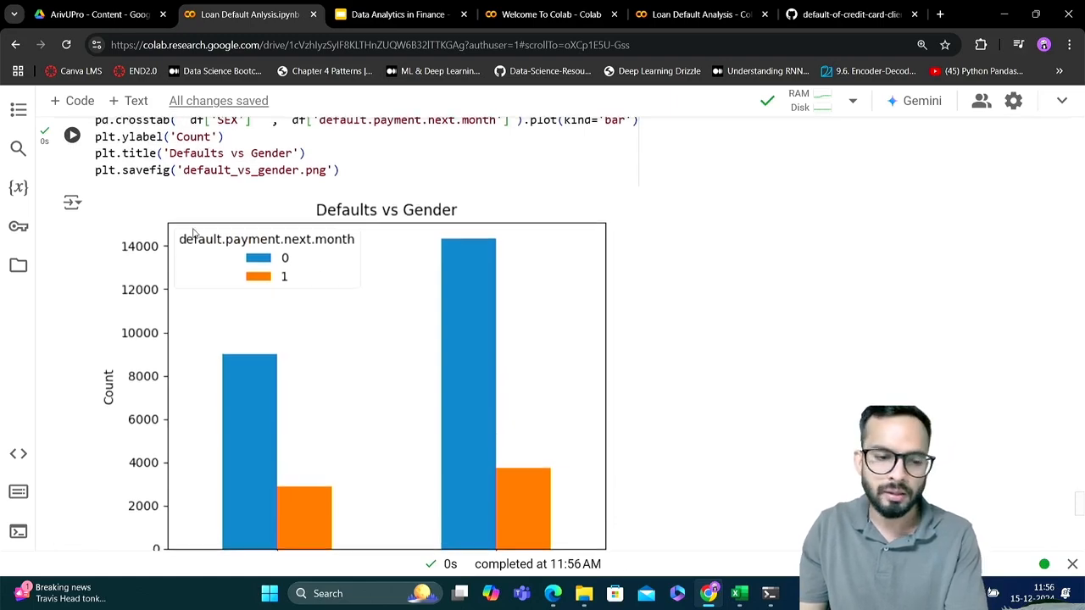
Download default_vs_gender.png from the notebook's session files
left_click(18, 268)
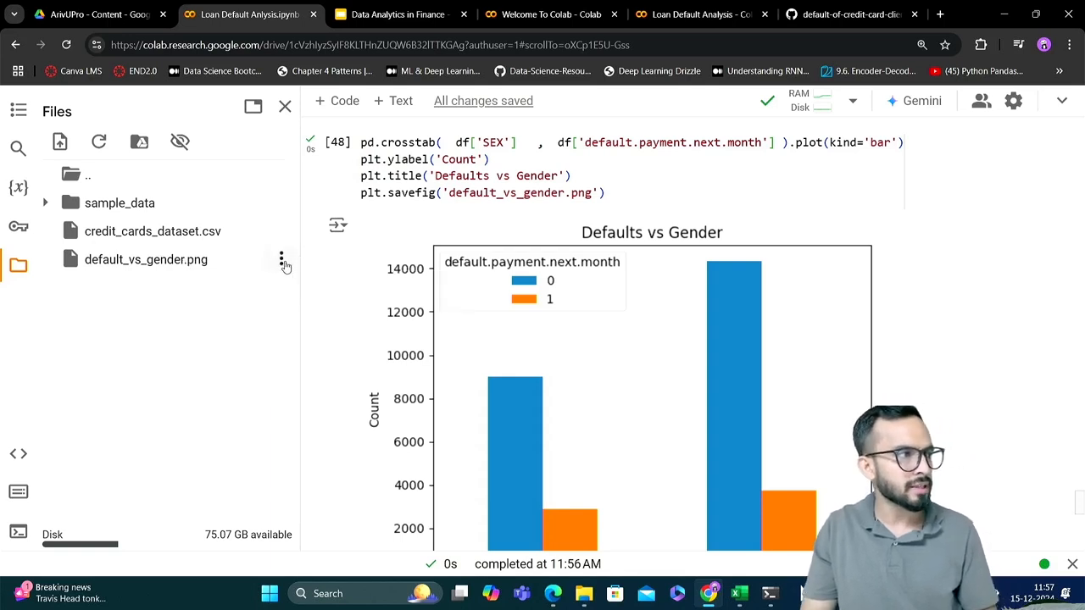
left_click(282, 262)
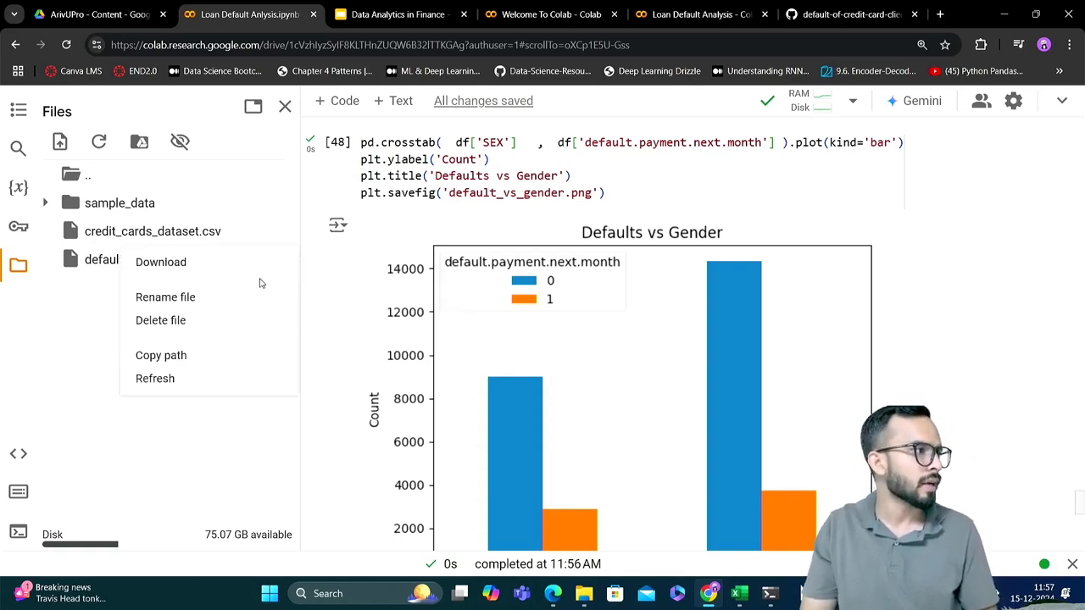
left_click(189, 263)
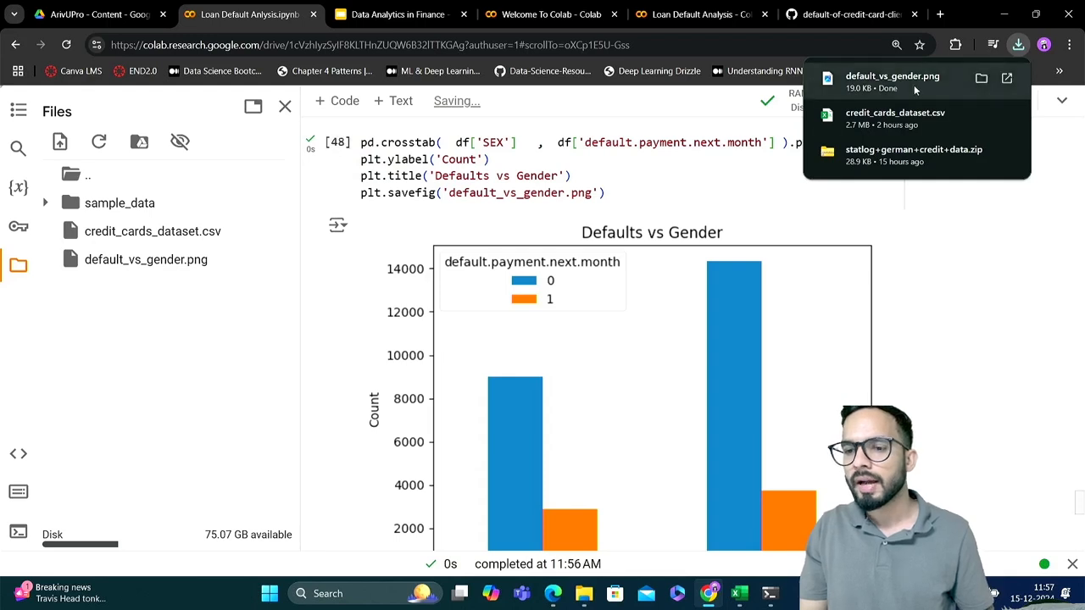
Open the downloaded default_vs_gender.png to check the saved chart, then minimise the image viewer and close the notebook's file list
left_click(1007, 79)
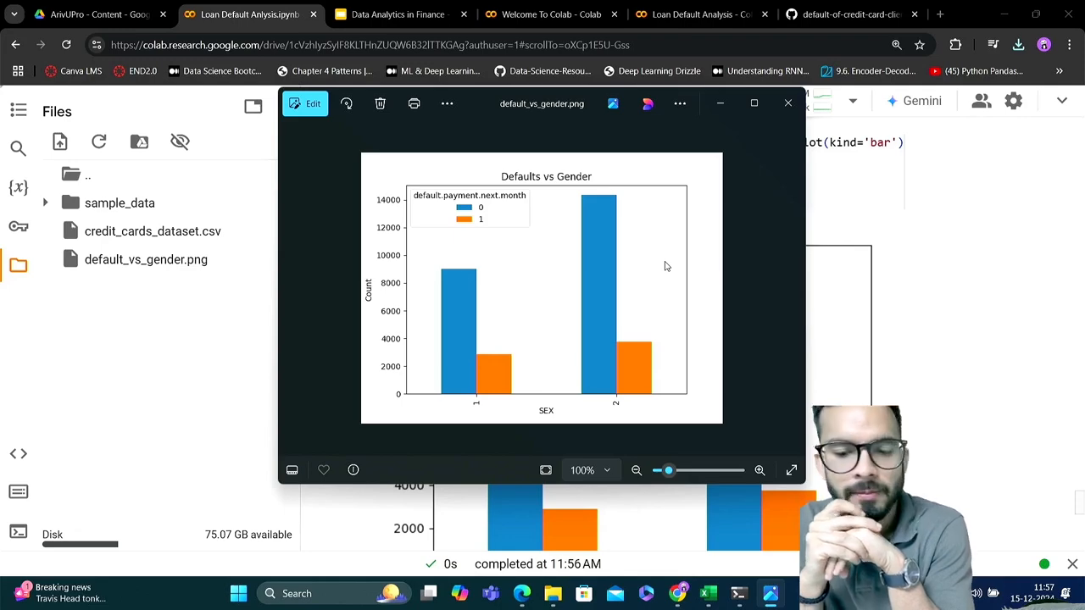
left_click(719, 105)
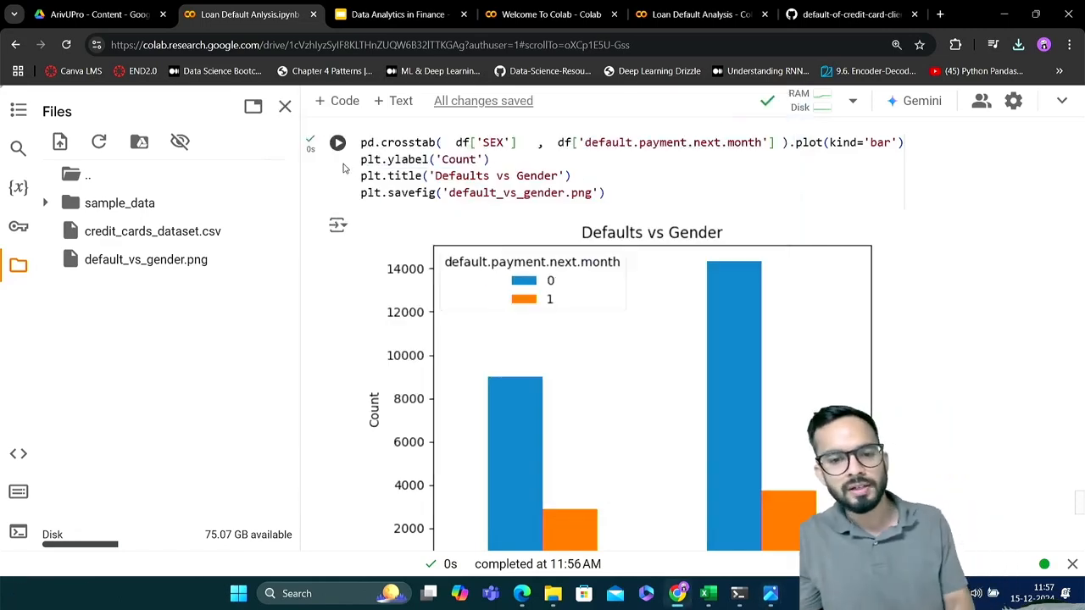
left_click(285, 107)
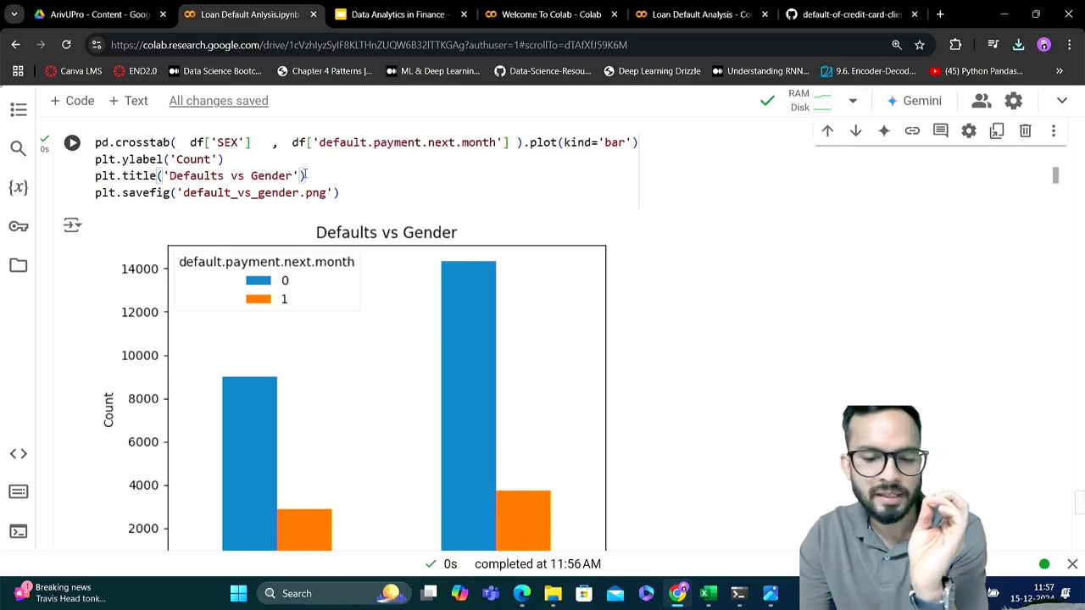
scroll(305, 175, "up", 4)
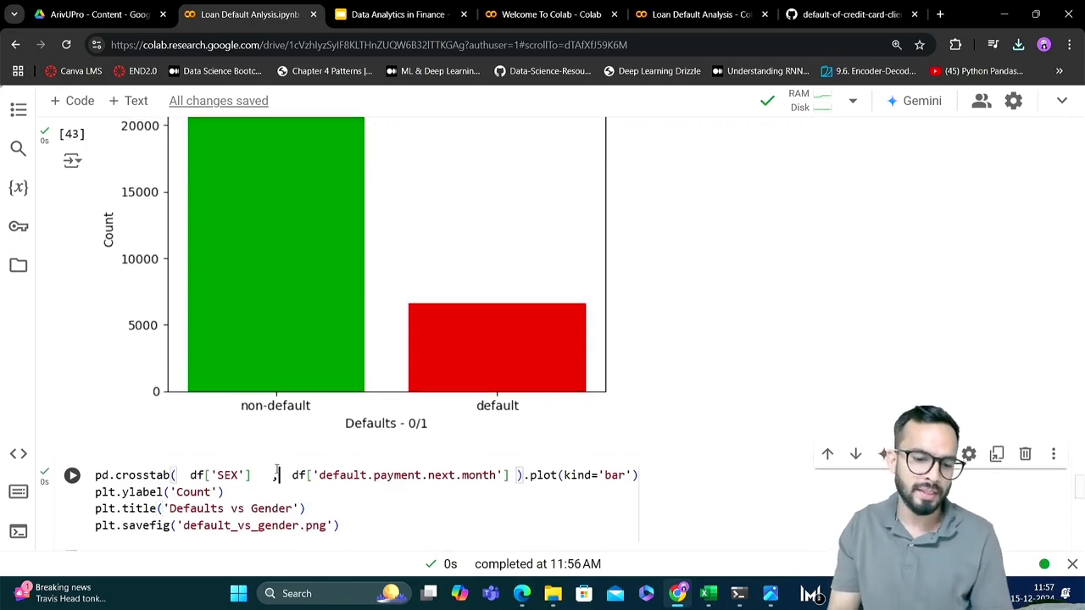
scroll(276, 468, "down", 2)
scroll(276, 468, "down", 2)
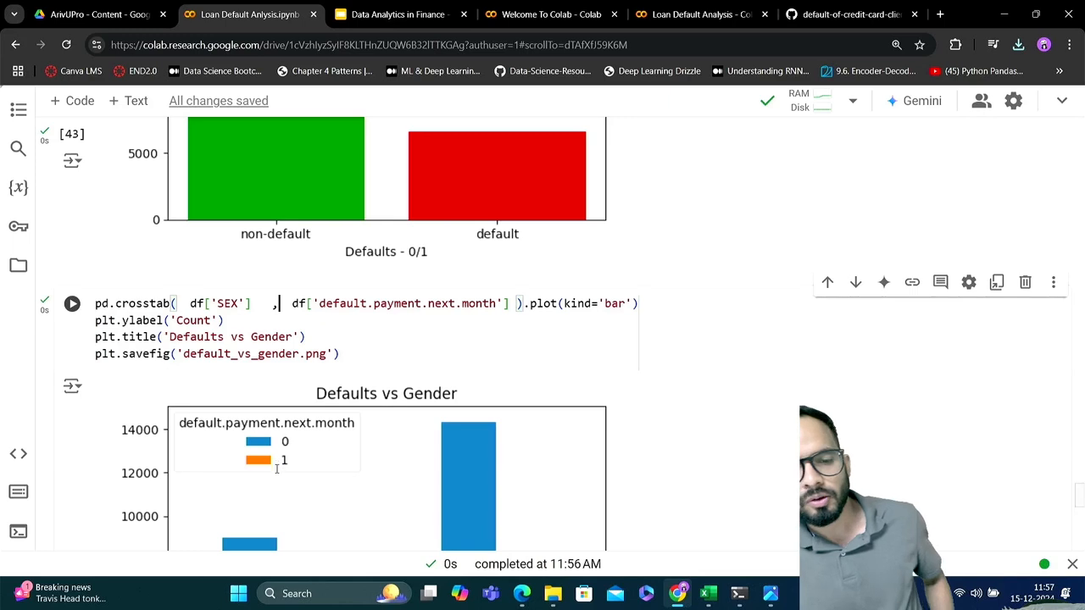
scroll(276, 468, "down", 3)
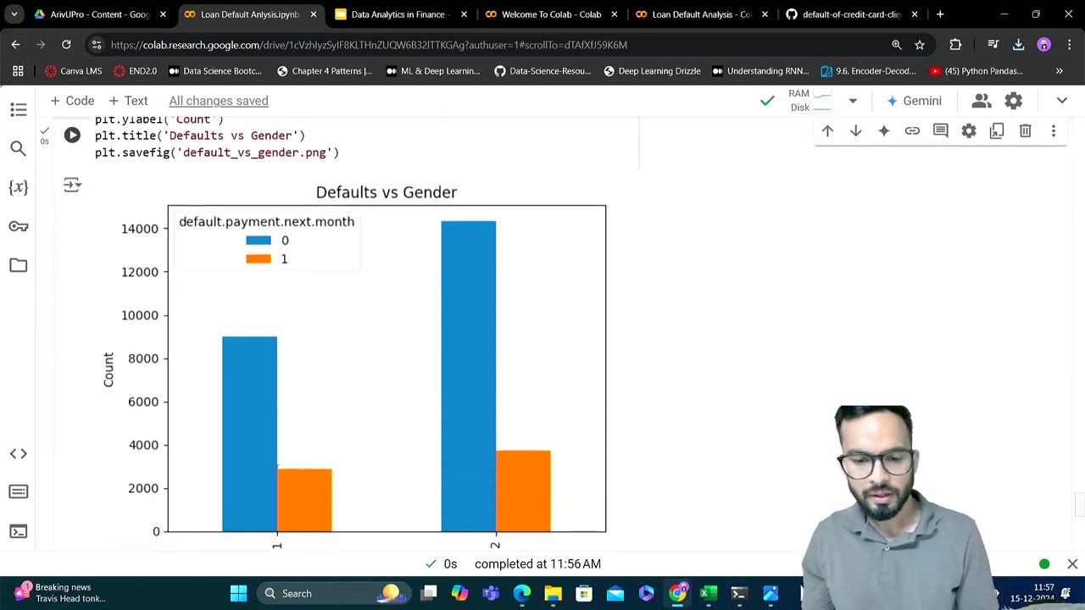